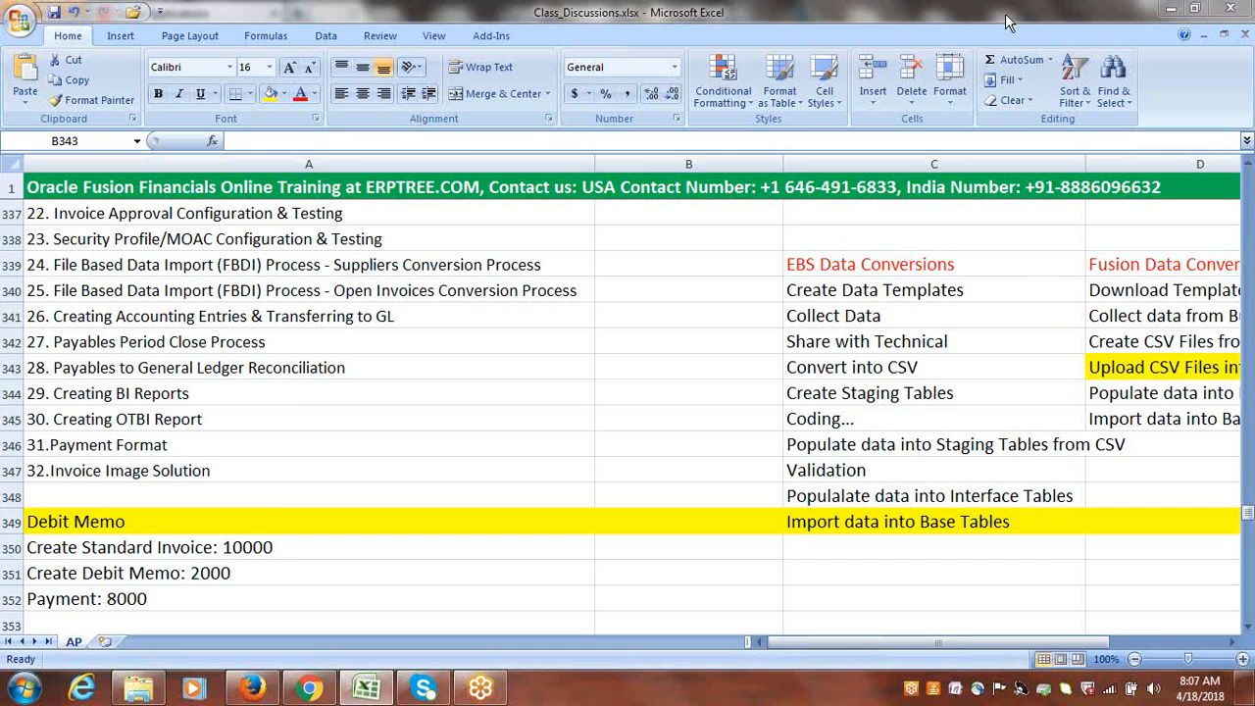
Review the EBS Data Conversions steps in column C and each Fusion Data Conversion step in column D.
{"action": "left_click_drag", "start_coordinate": [851, 643], "coordinate": [889, 640]}
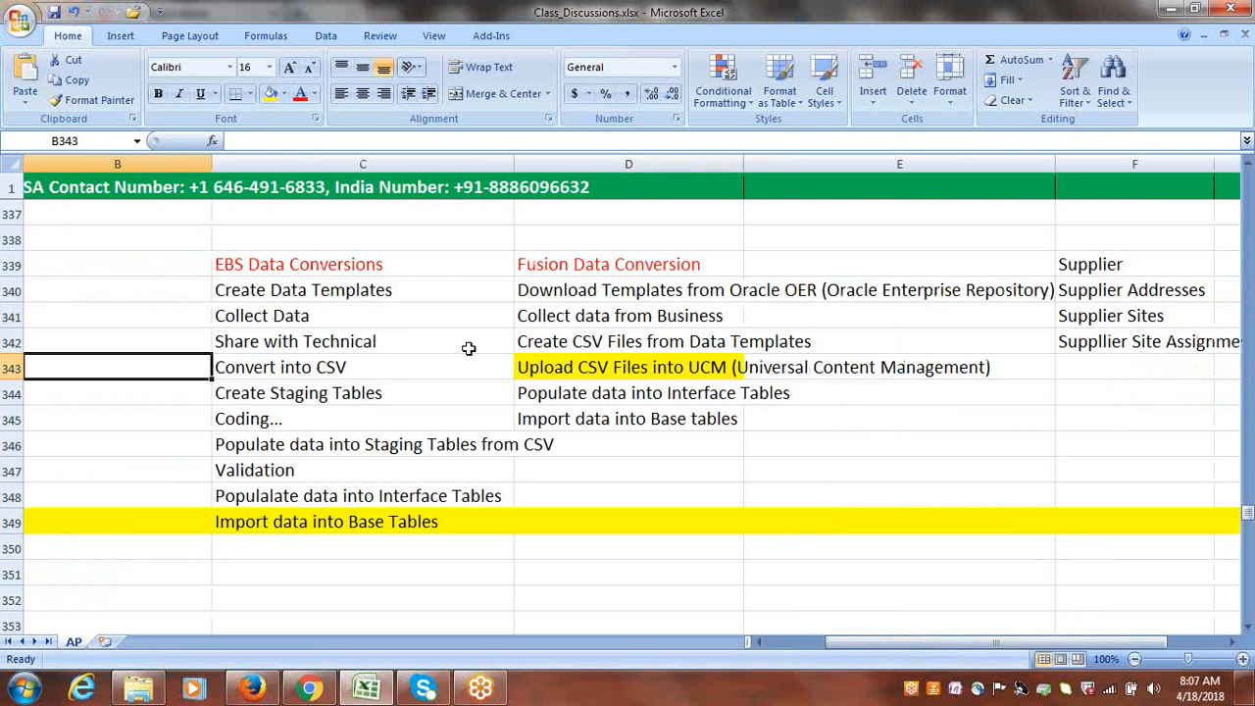
{"action": "left_click_drag", "start_coordinate": [320, 272], "coordinate": [322, 517]}
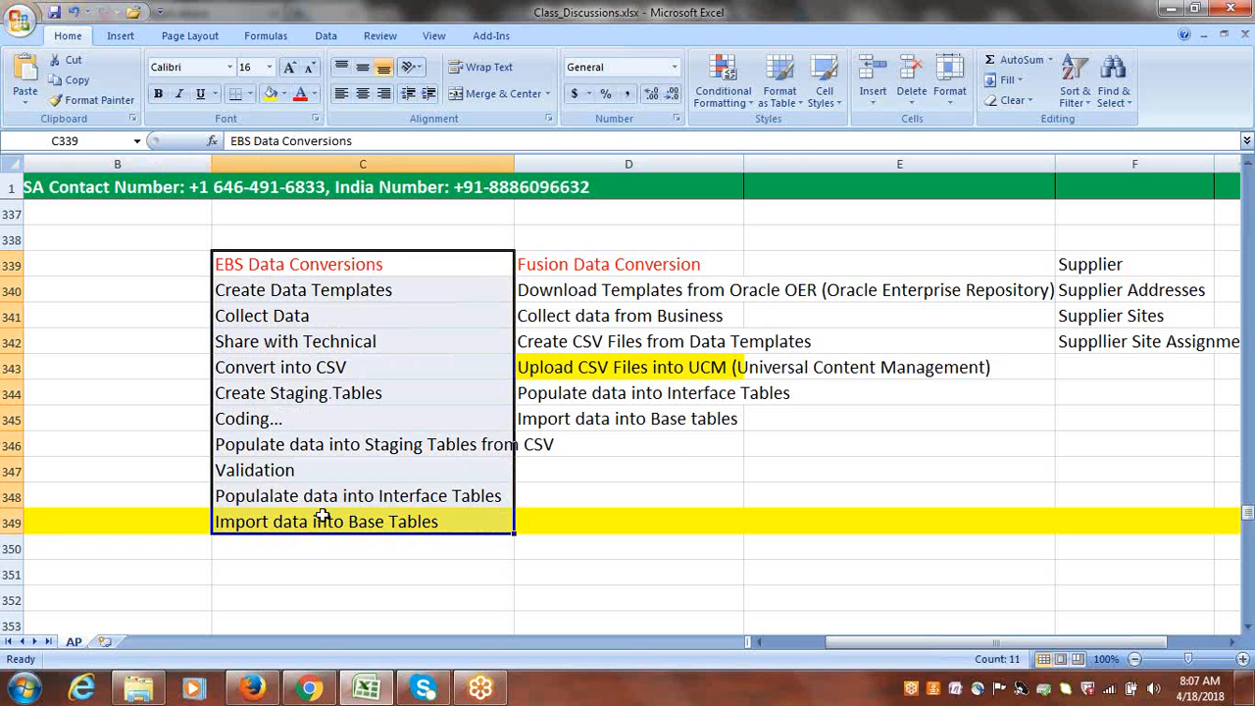
{"action": "left_click", "coordinate": [595, 268]}
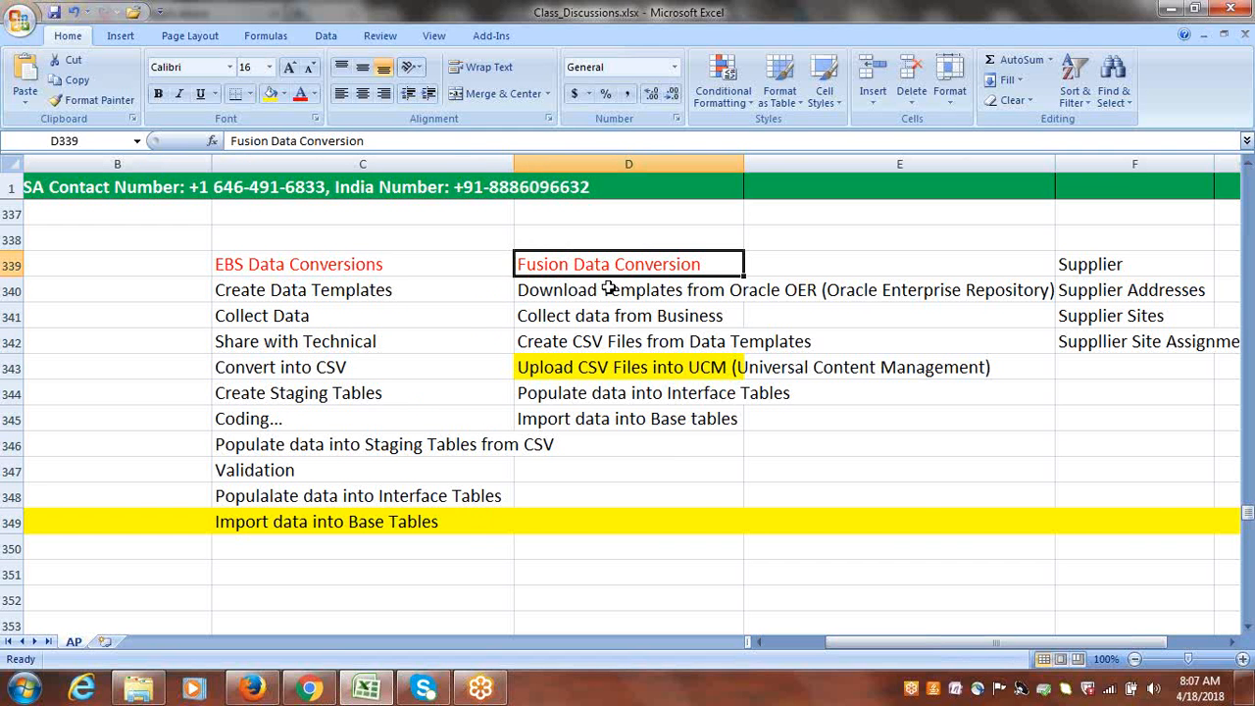
{"action": "left_click_drag", "start_coordinate": [608, 288], "coordinate": [610, 417]}
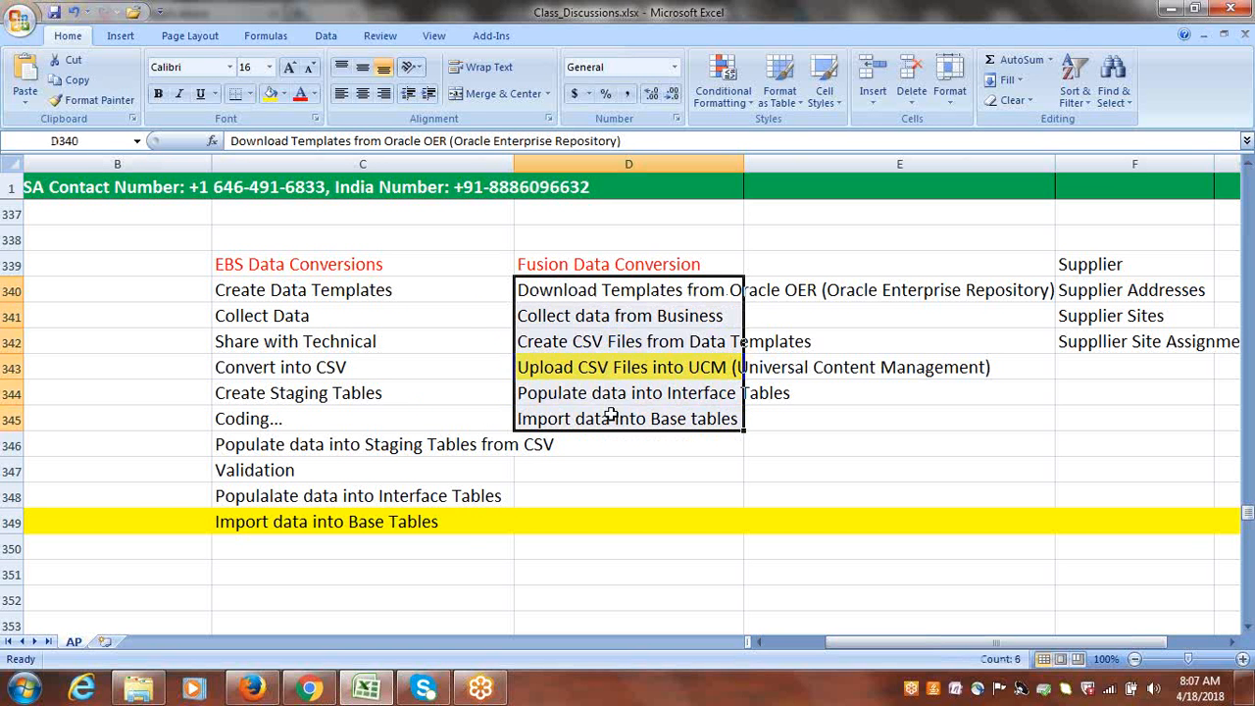
{"action": "left_click", "coordinate": [570, 291]}
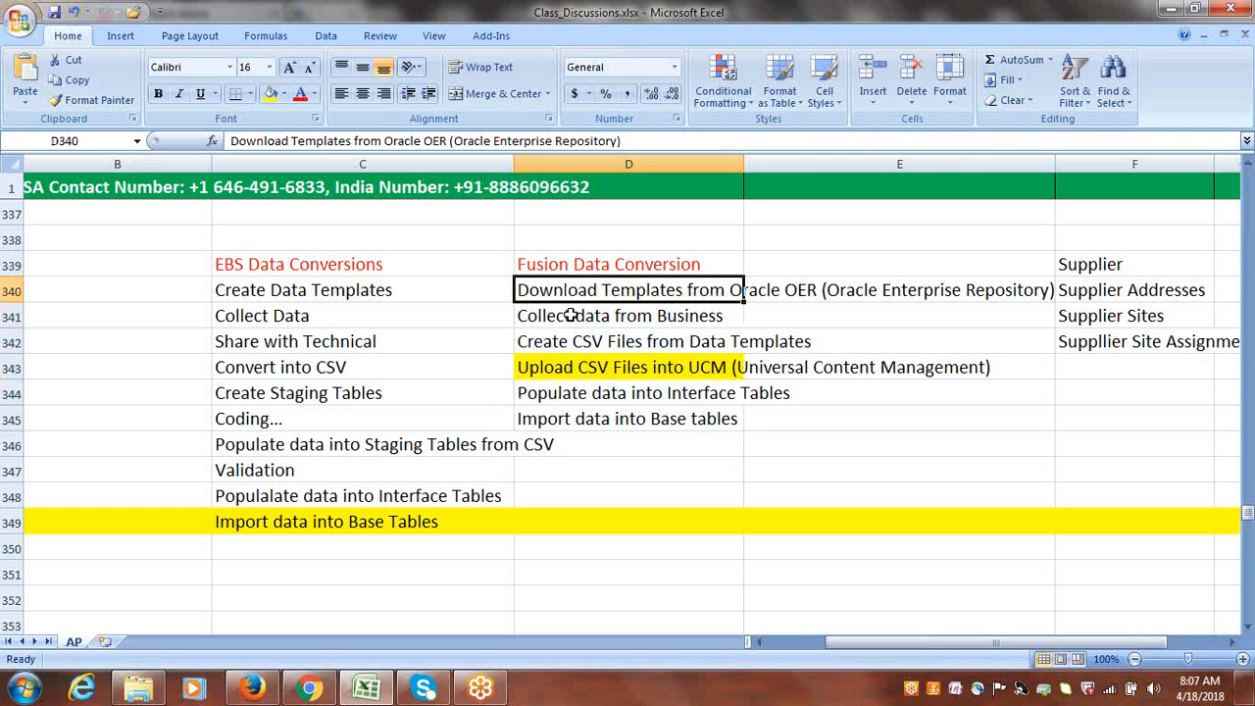
{"action": "left_click", "coordinate": [579, 316]}
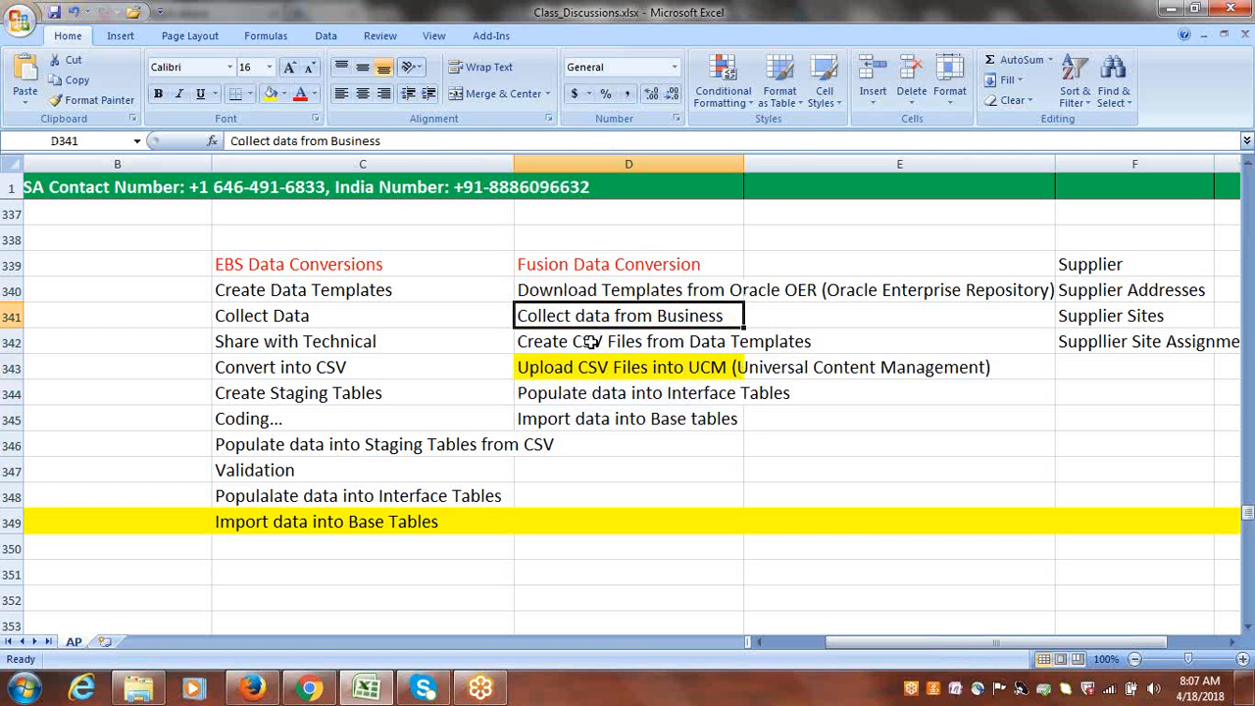
{"action": "left_click", "coordinate": [592, 342]}
{"action": "left_click", "coordinate": [600, 367]}
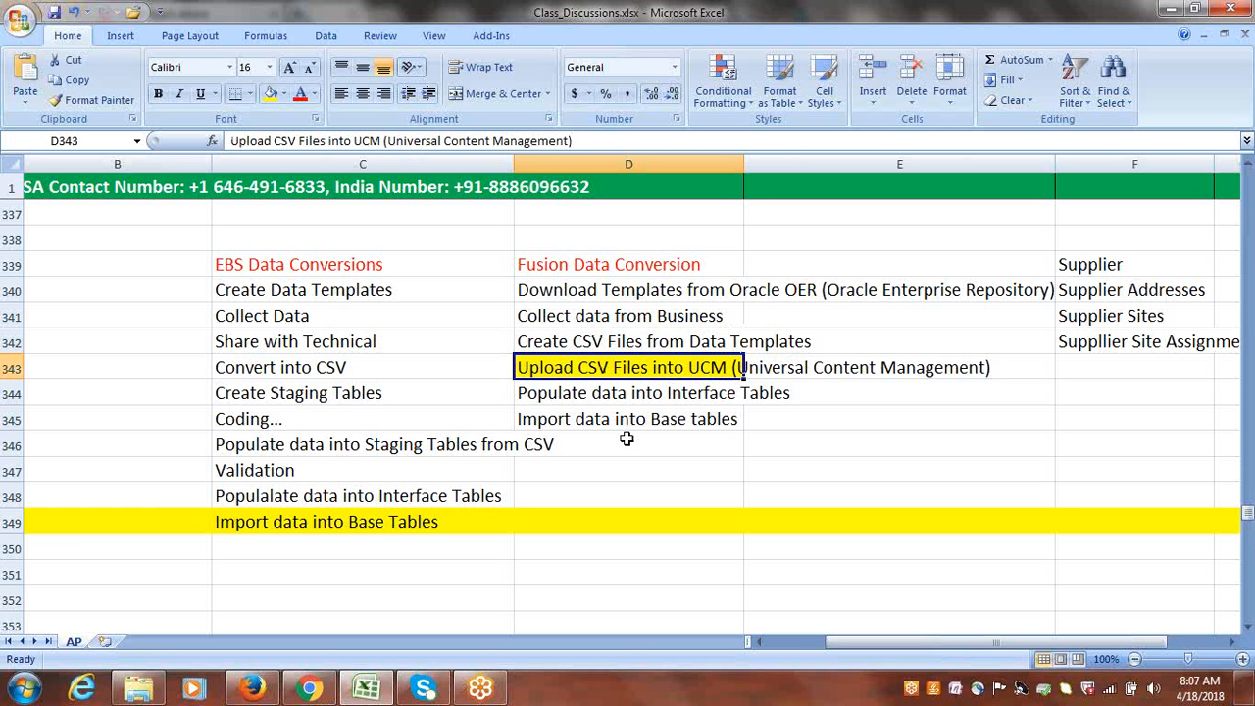
{"action": "left_click", "coordinate": [645, 392]}
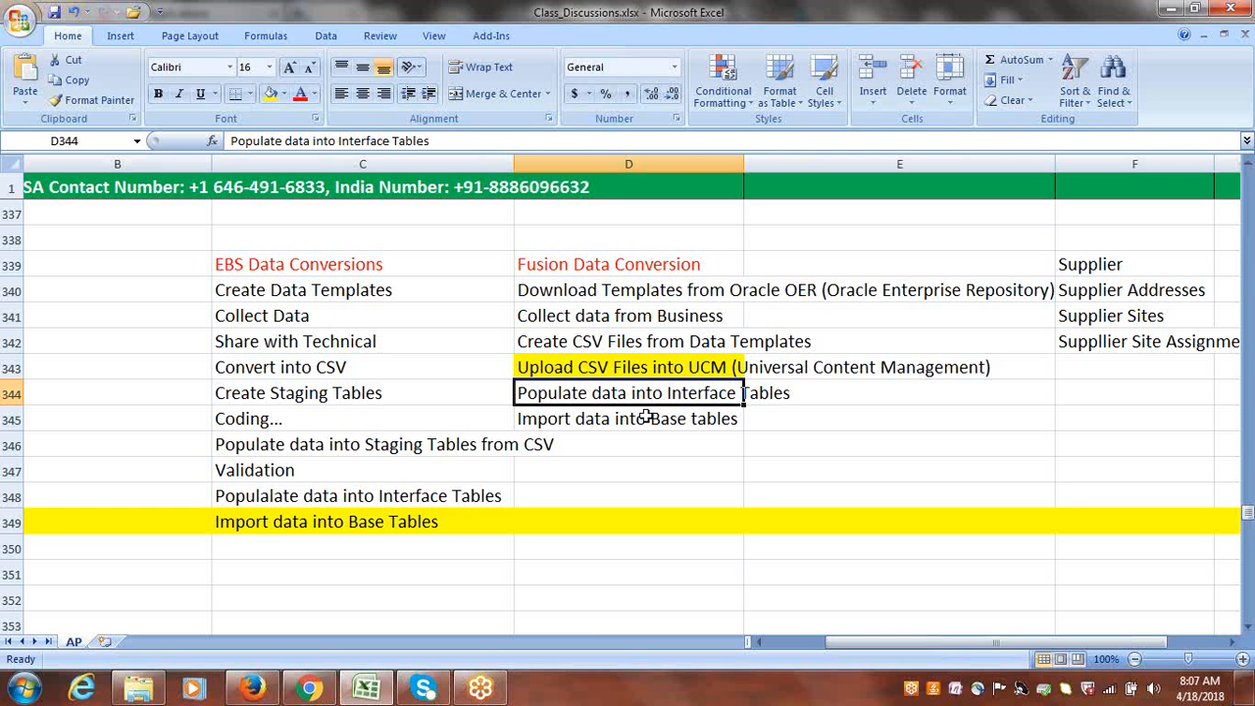
{"action": "left_click", "coordinate": [647, 416]}
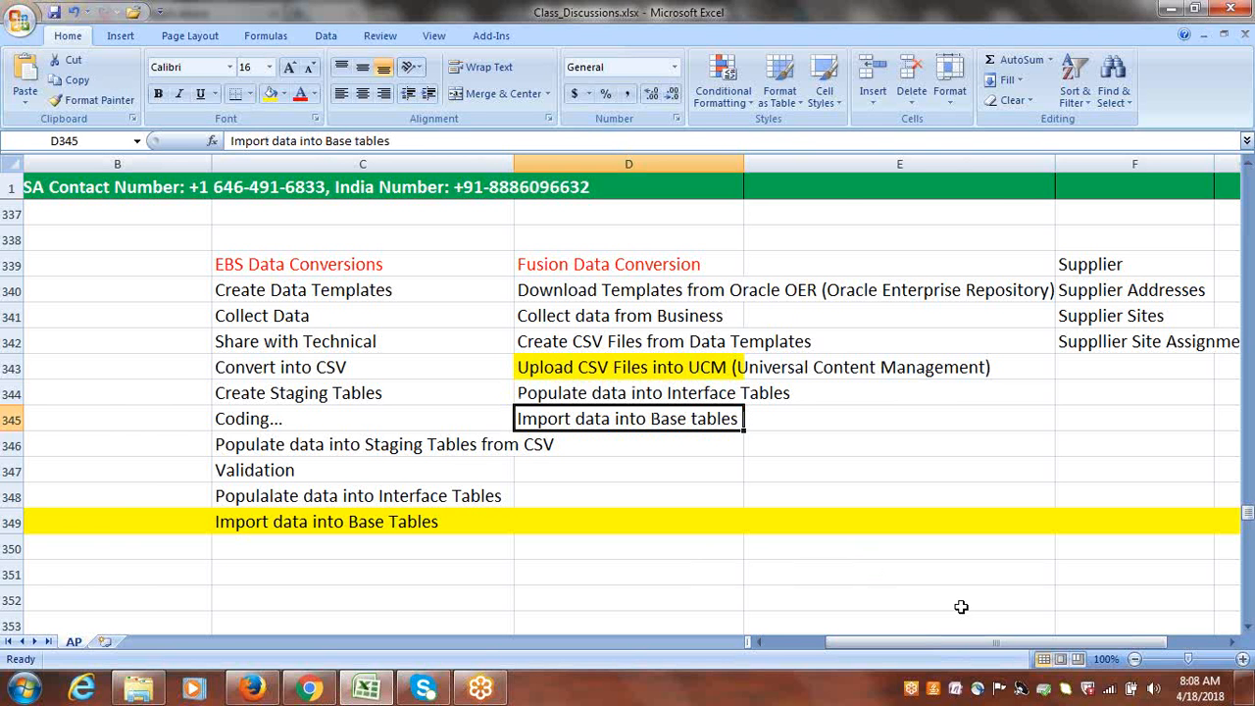
Mark topic 24, the FBDI Suppliers Conversion Process, as Done in cell B339.
{"action": "left_click_drag", "start_coordinate": [946, 639], "coordinate": [832, 655]}
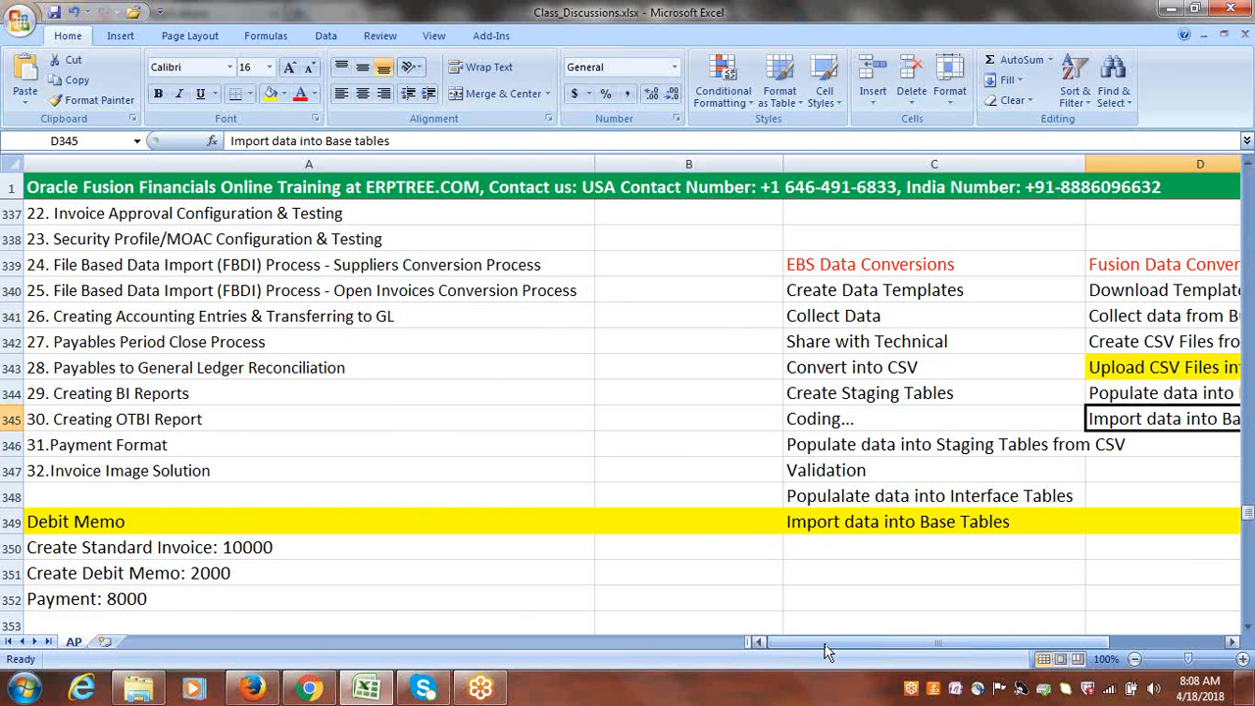
{"action": "left_click", "coordinate": [448, 260]}
{"action": "key", "text": "Right"}
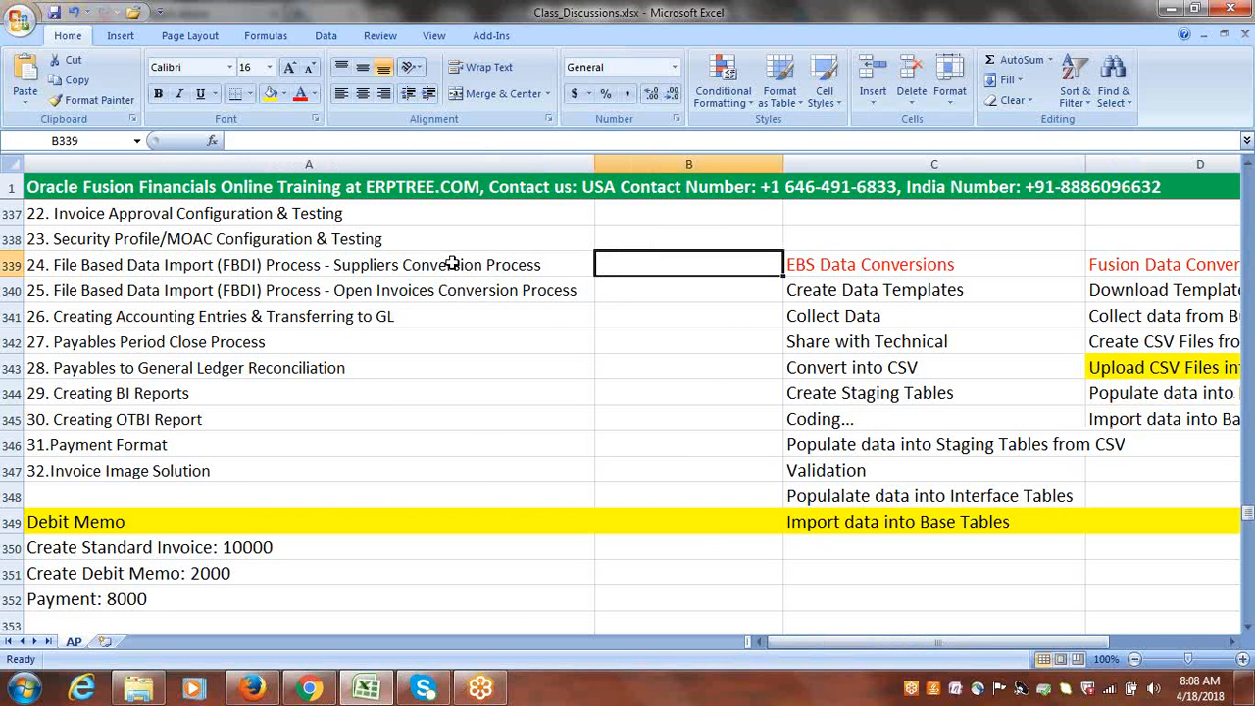
{"action": "type", "text": "done"}
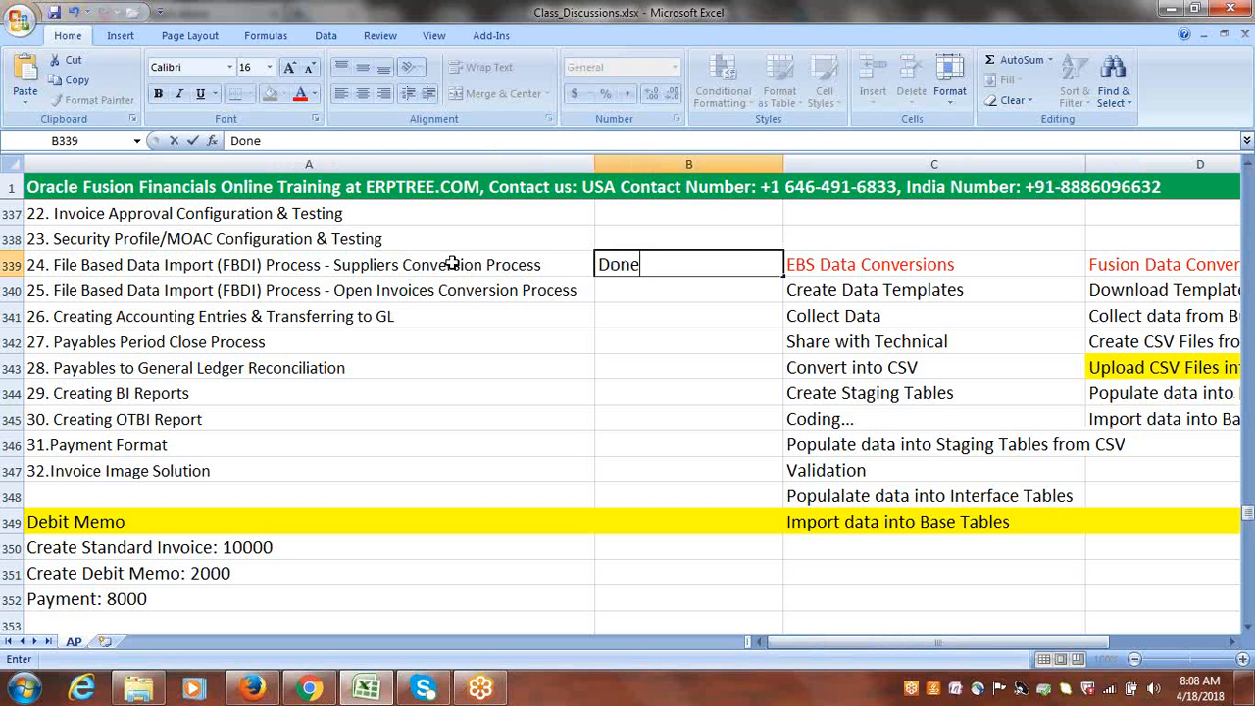
{"action": "key", "text": "Tab"}
Review topic 25 on Open Invoices Conversion, the Fusion conversion steps in D340:D345 and the supplier items in F339:F342.
{"action": "left_click", "coordinate": [365, 294]}
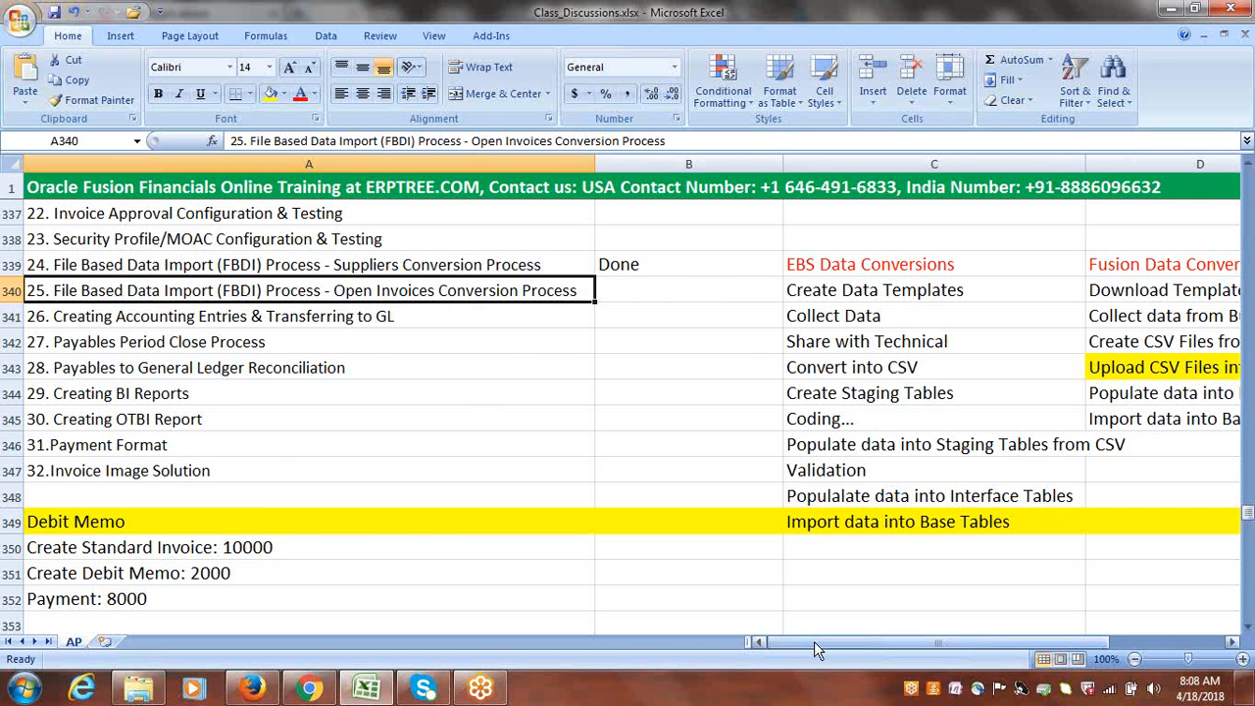
{"action": "left_click_drag", "start_coordinate": [814, 641], "coordinate": [861, 643]}
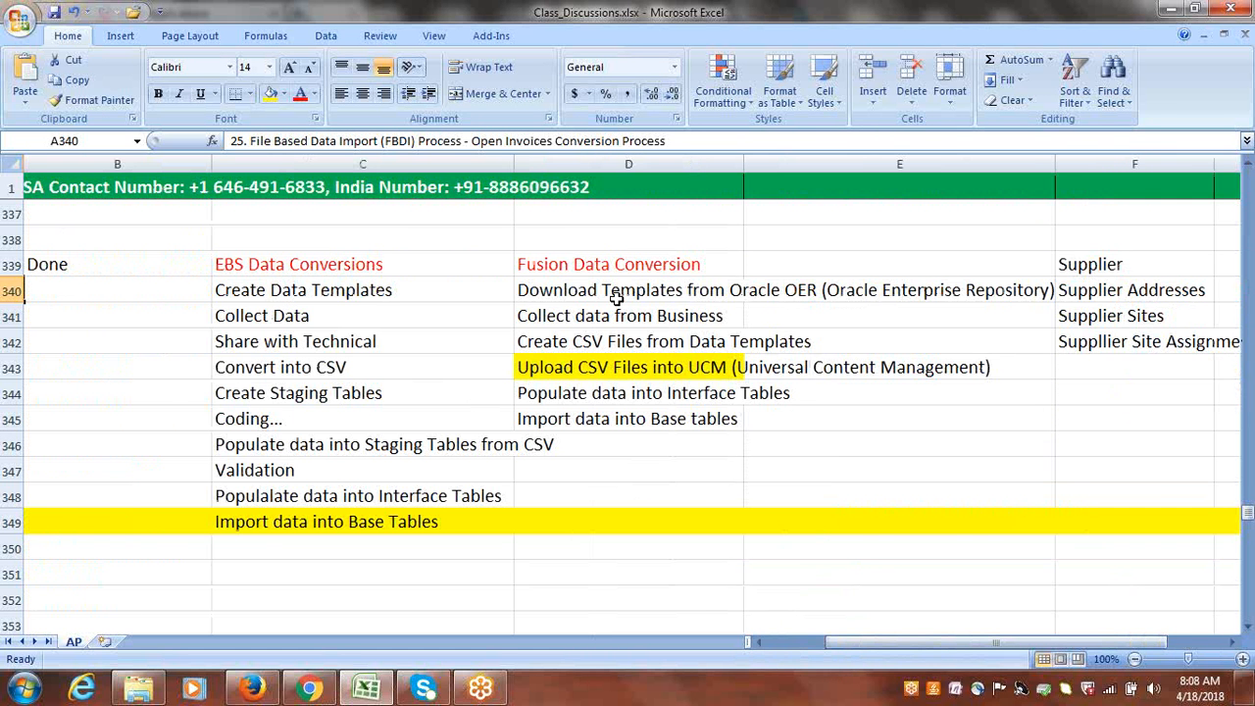
{"action": "left_click_drag", "start_coordinate": [615, 299], "coordinate": [620, 420]}
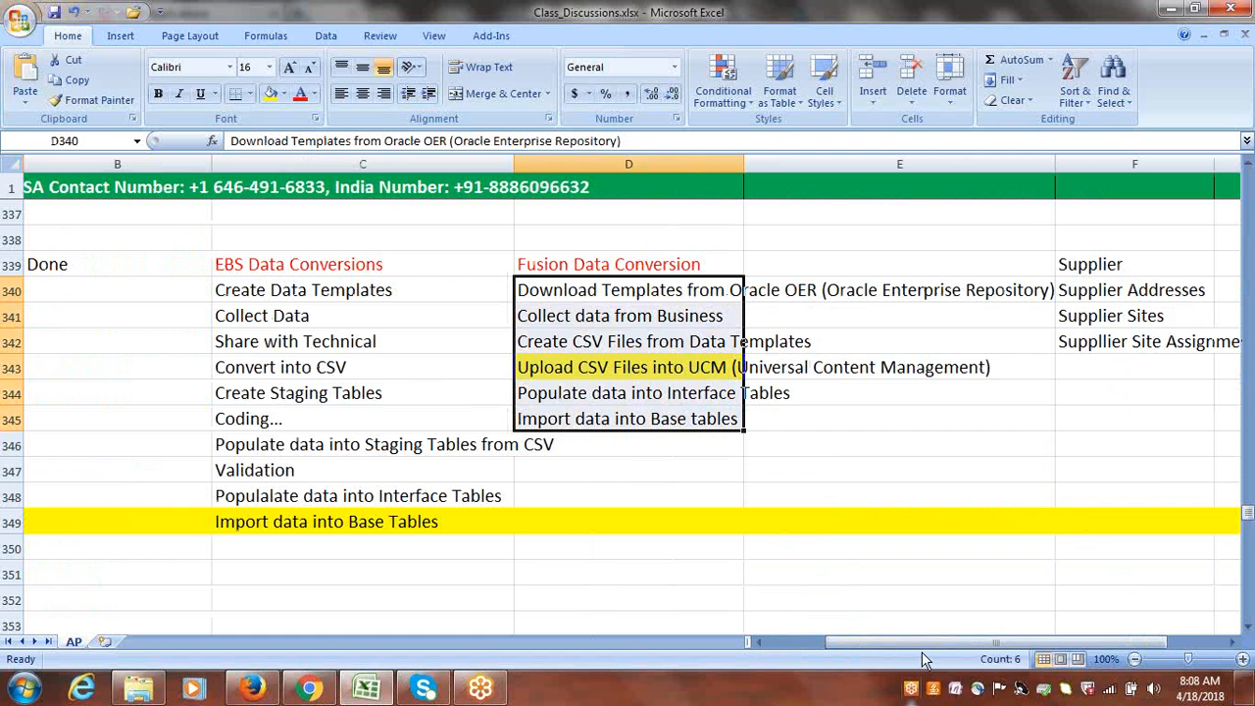
{"action": "left_click_drag", "start_coordinate": [1113, 261], "coordinate": [1115, 336]}
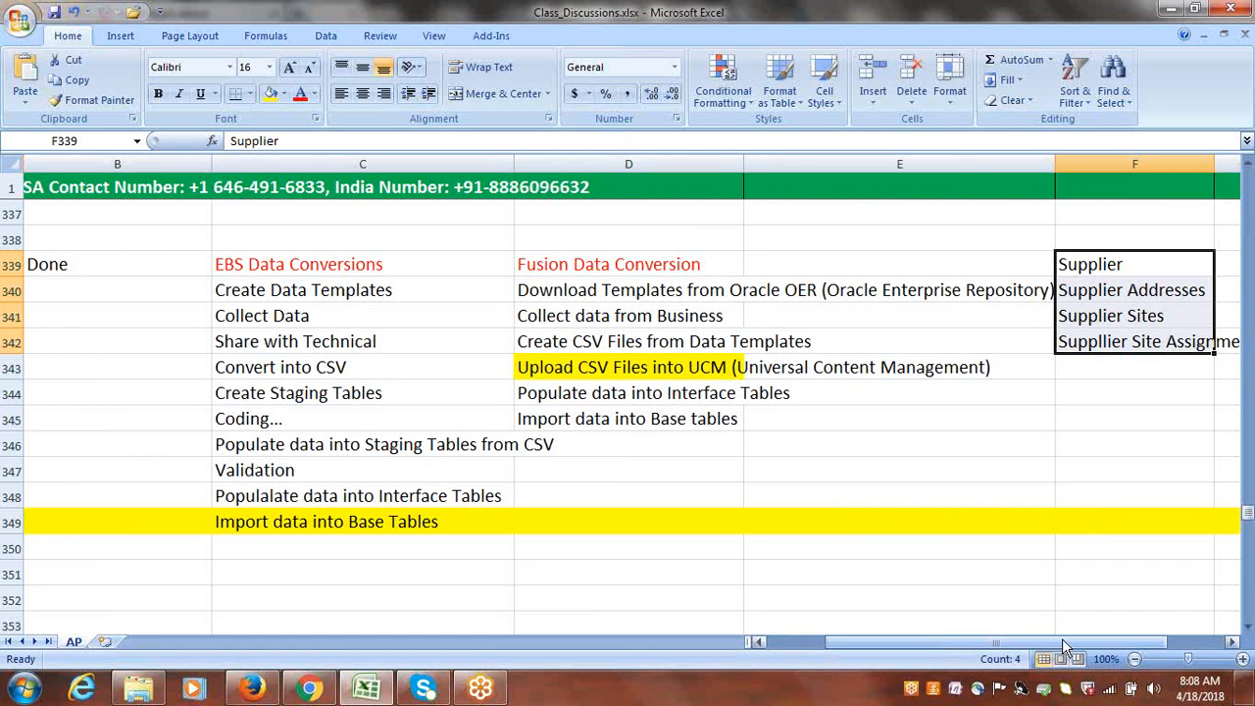
{"action": "left_click_drag", "start_coordinate": [1062, 638], "coordinate": [846, 645]}
{"action": "left_click", "coordinate": [324, 286]}
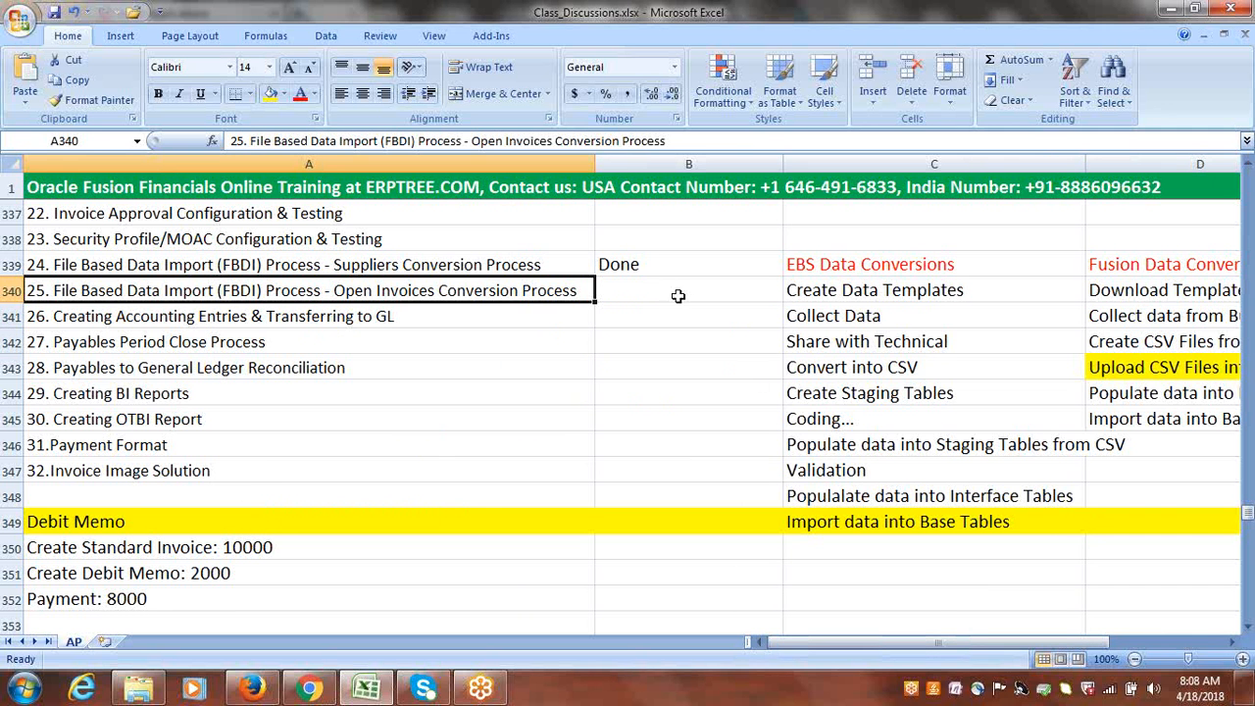
{"action": "left_click", "coordinate": [486, 394]}
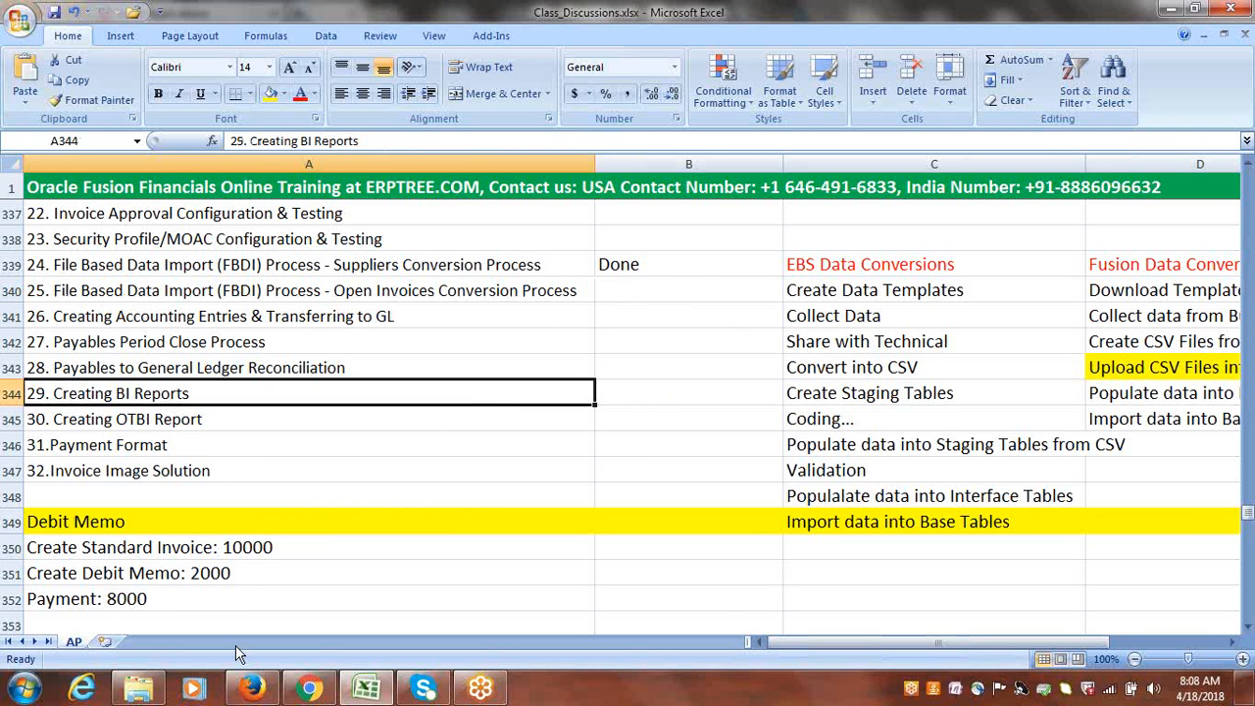
Switch to Firefox, open google.com in a new browser tab and search for "oracle oer".
{"action": "left_click", "coordinate": [257, 691]}
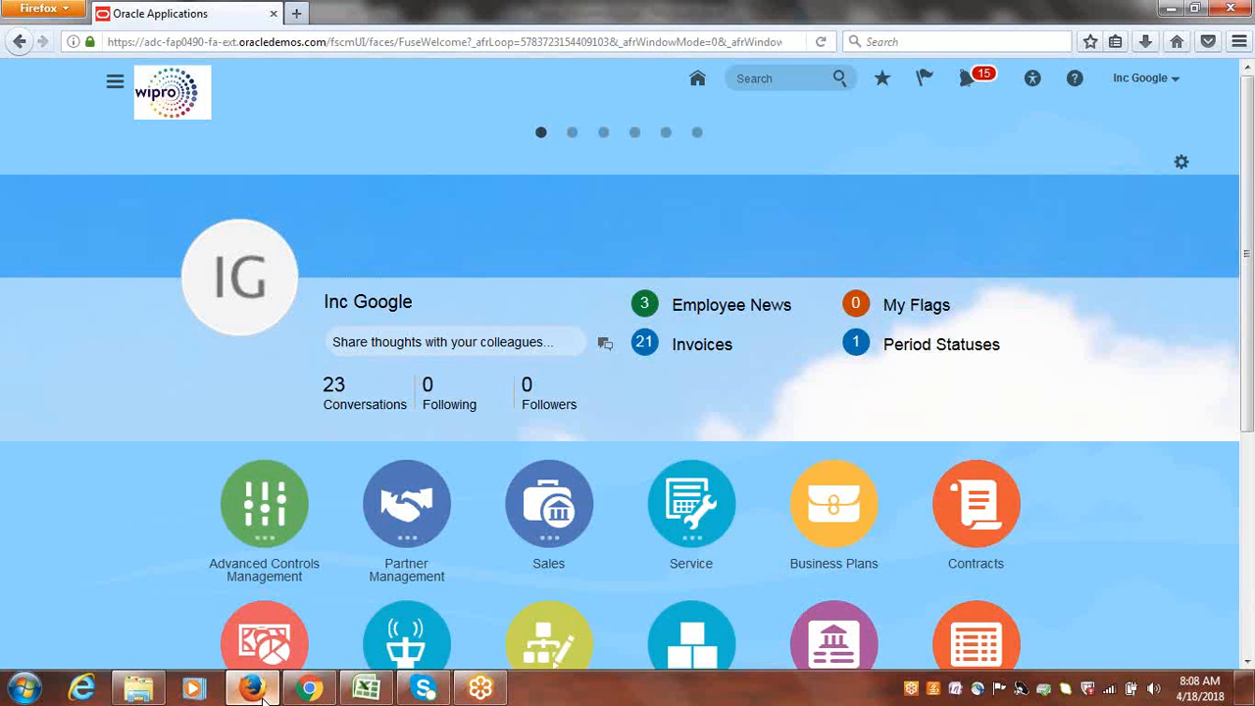
{"action": "left_click", "coordinate": [295, 14]}
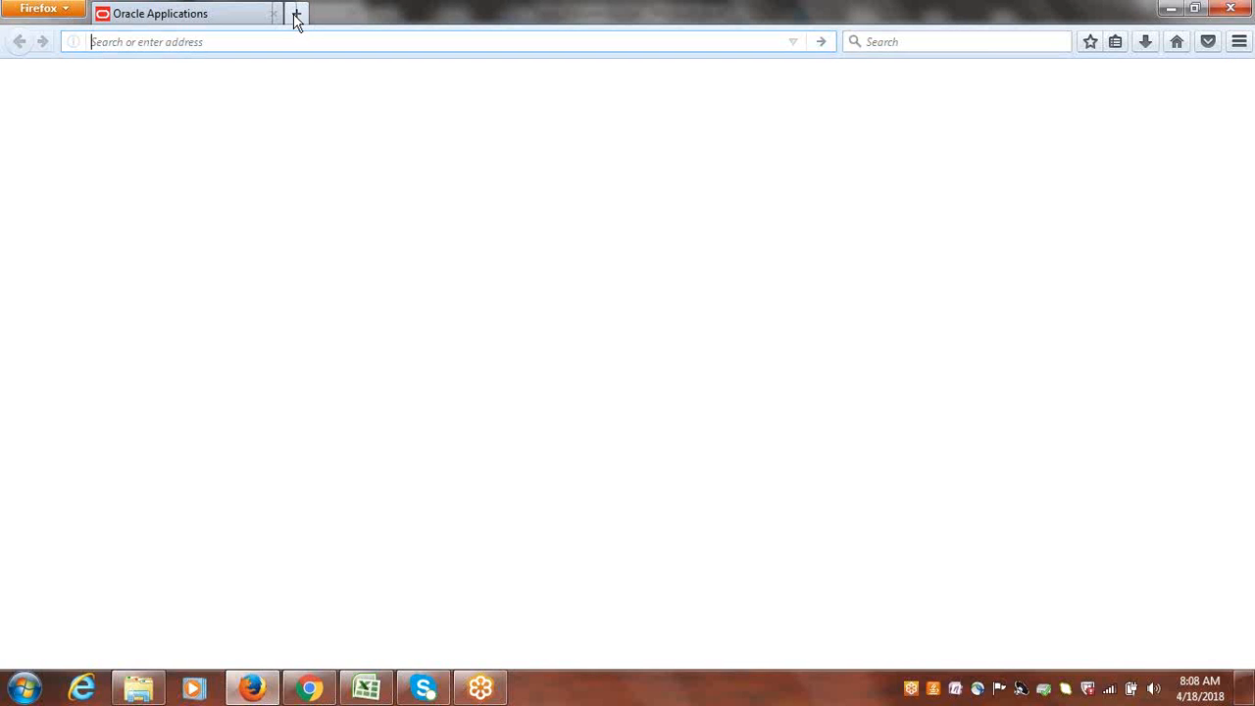
{"action": "type", "text": "google.com"}
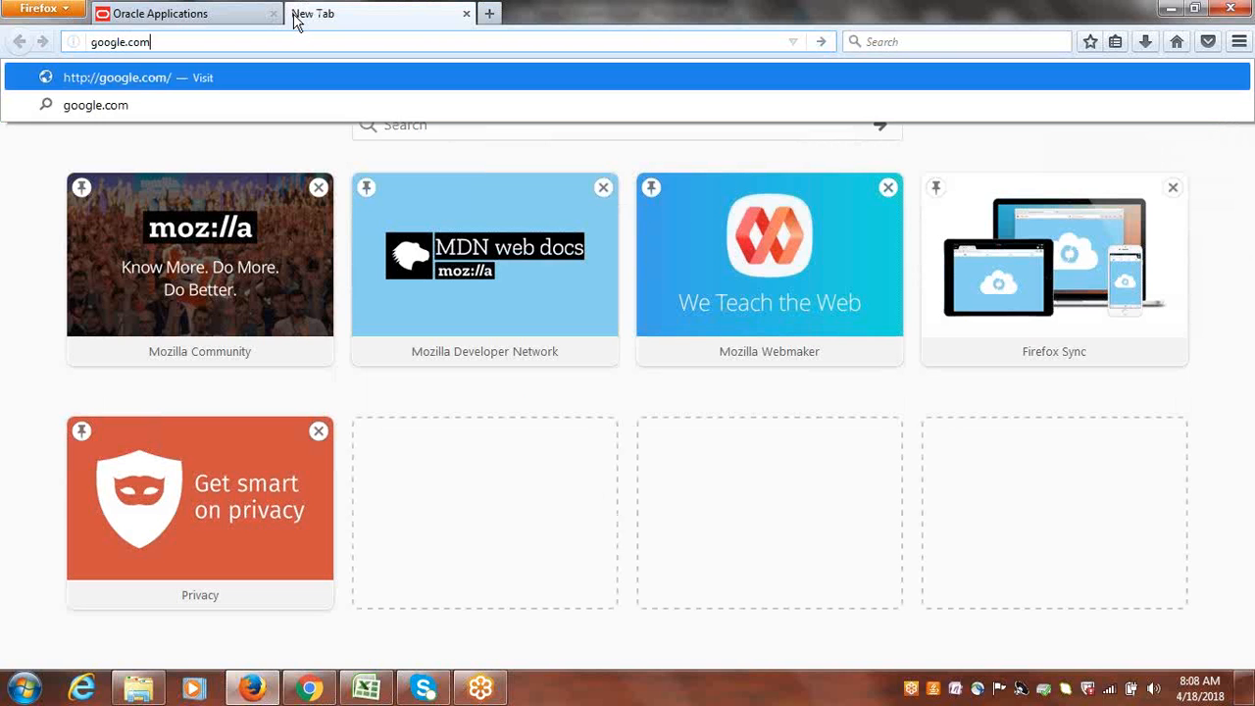
{"action": "key", "text": "Return"}
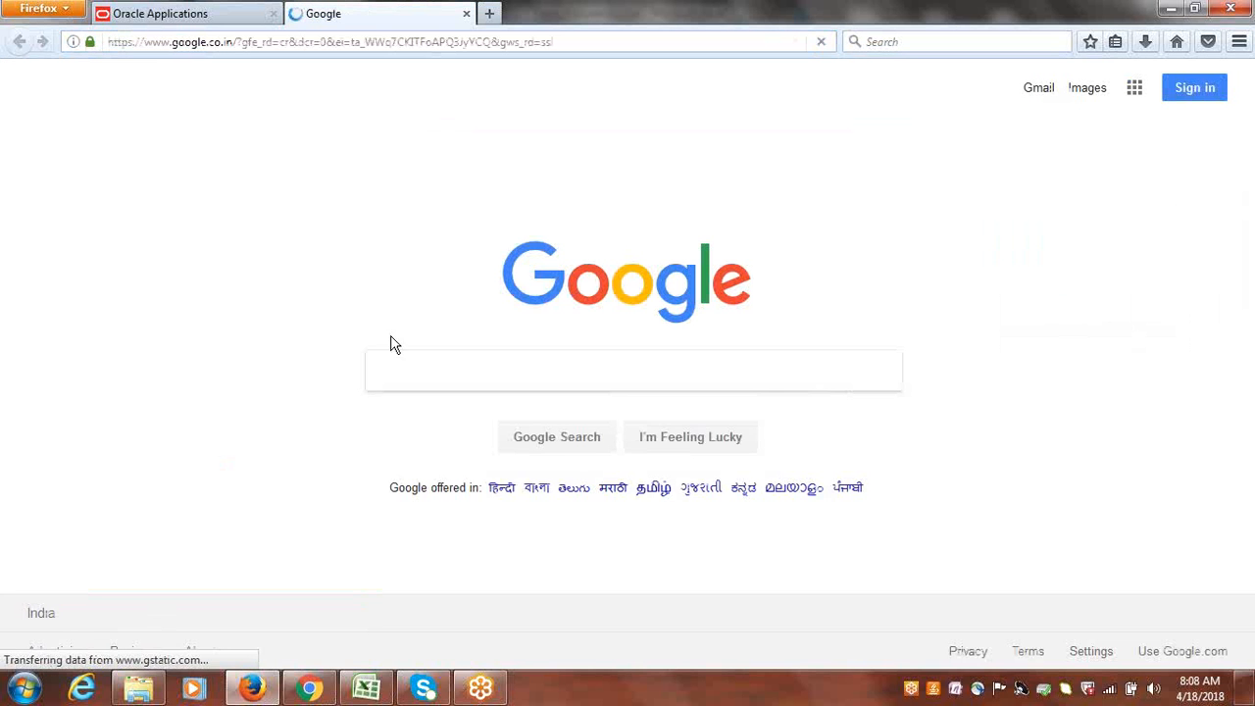
{"action": "type", "text": "oracle oer"}
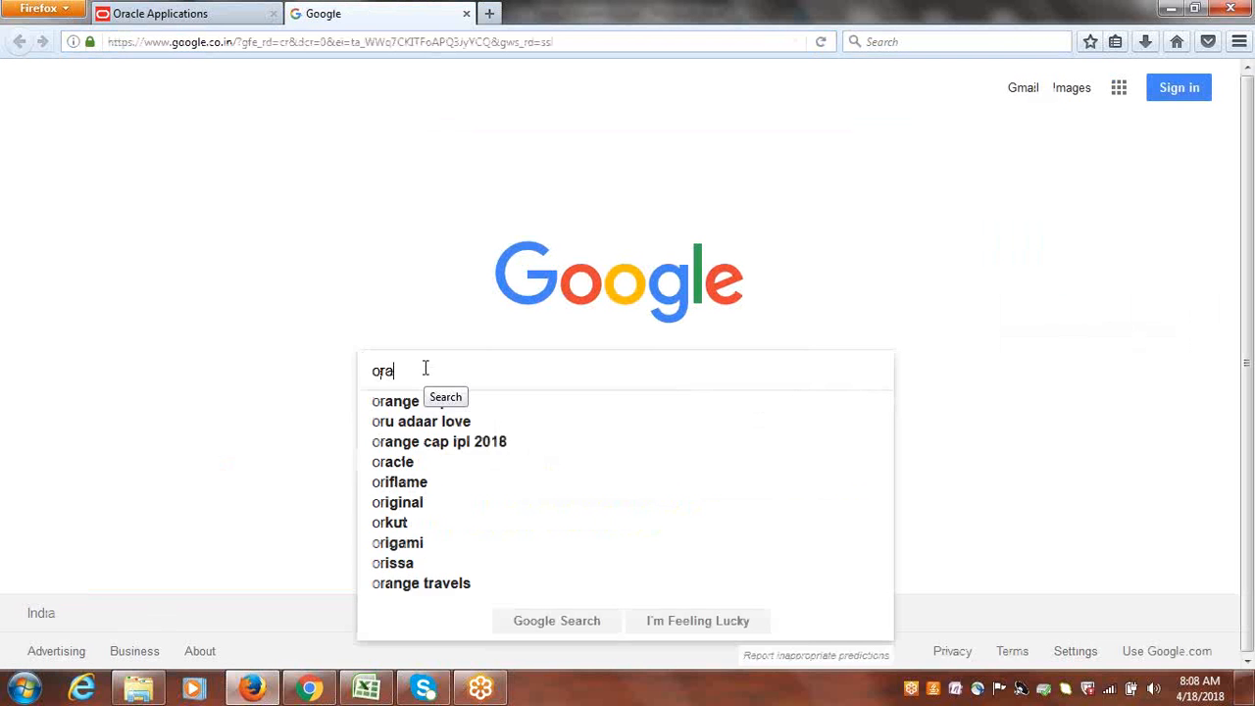
{"action": "key", "text": "Return"}
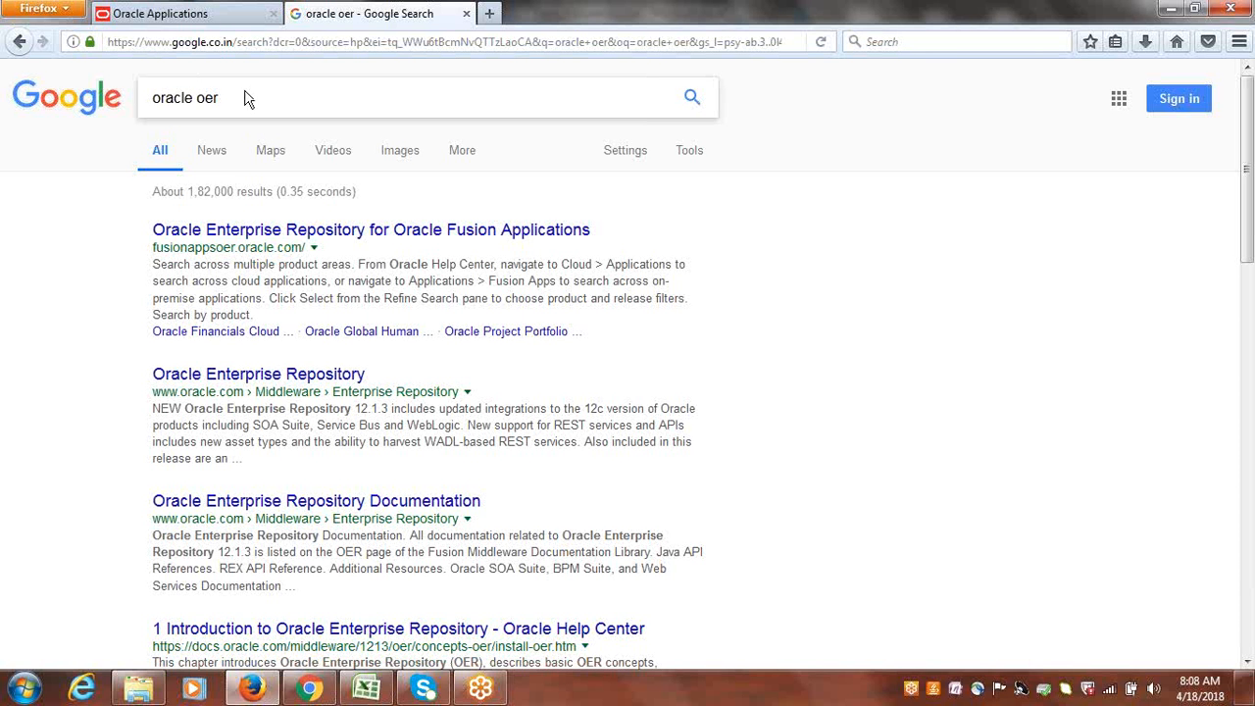
Open the Oracle Enterprise Repository for Oracle Fusion Applications result and follow the Financials File-Based Data Import link for Release 13 (update 17b).
{"action": "left_click", "coordinate": [247, 251]}
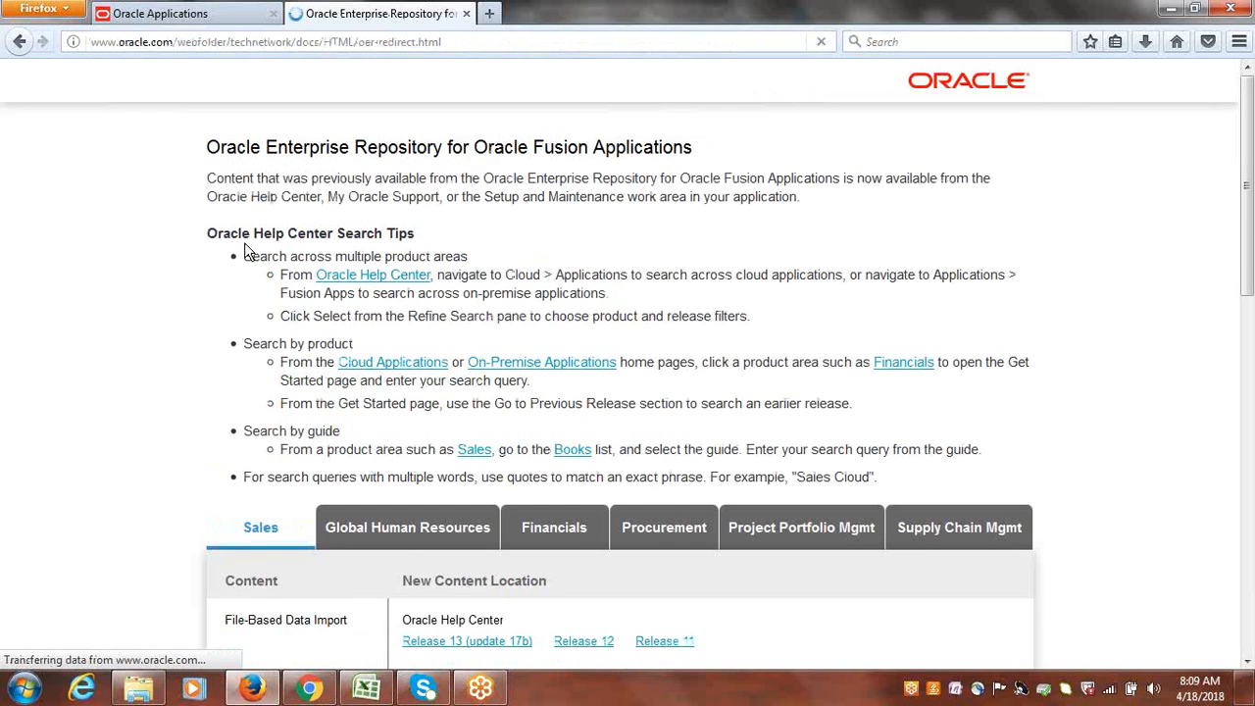
{"action": "left_click_drag", "start_coordinate": [1248, 171], "coordinate": [1251, 234]}
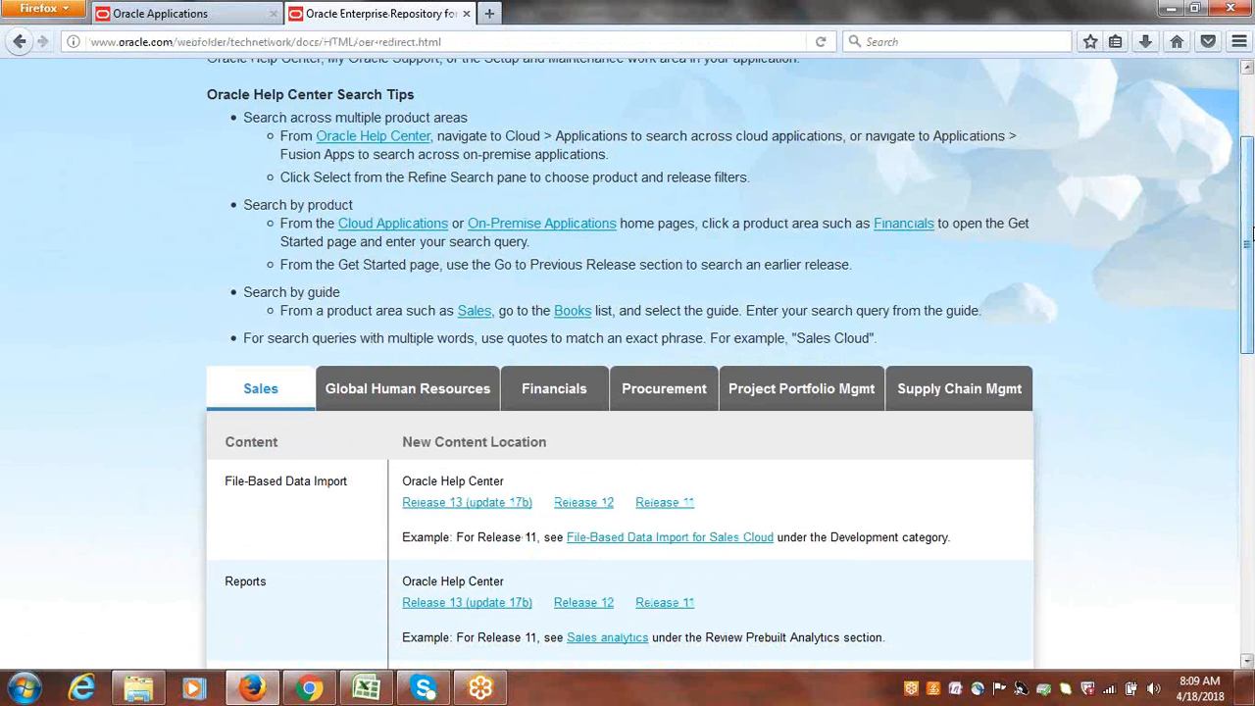
{"action": "left_click", "coordinate": [554, 392]}
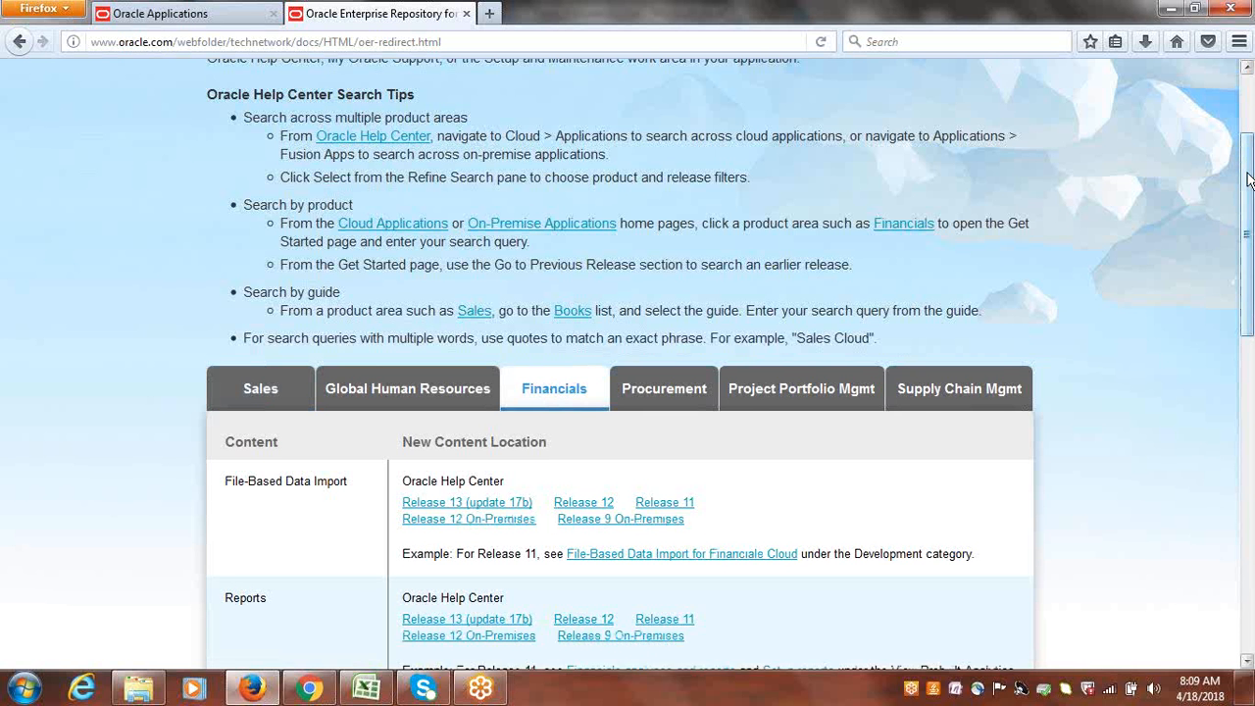
{"action": "scroll", "coordinate": [1250, 179], "scroll_direction": "down", "scroll_amount": 3}
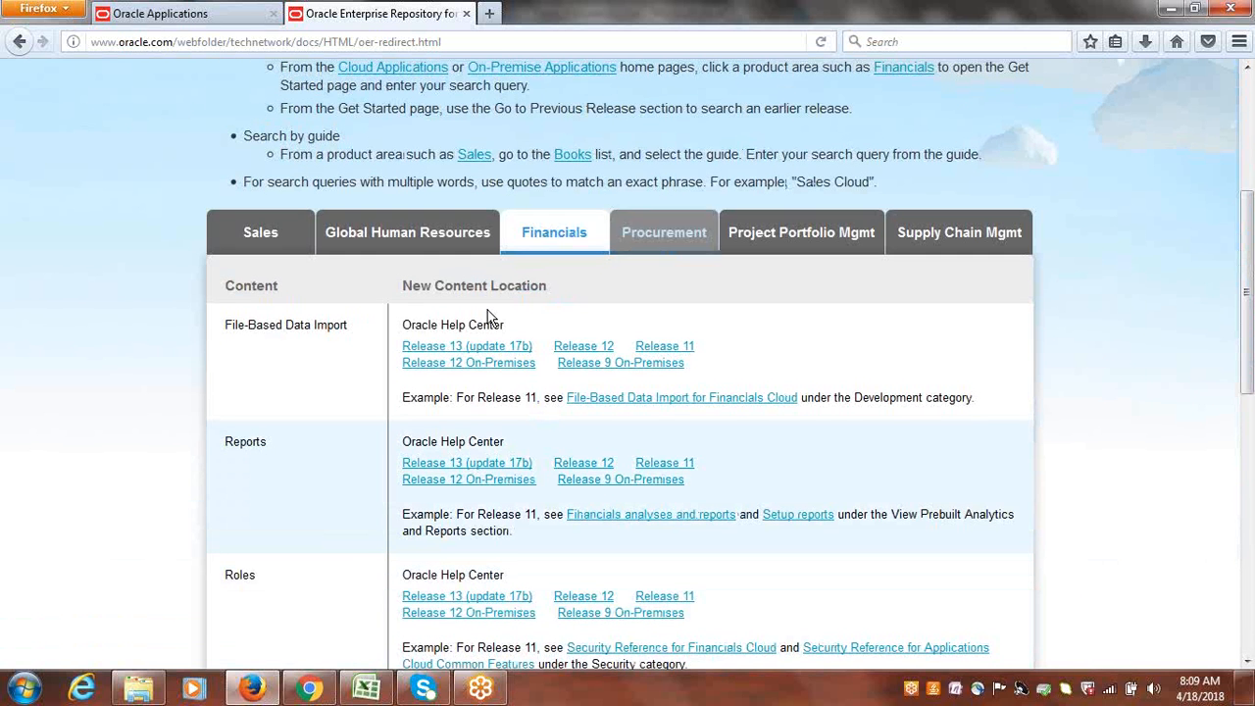
{"action": "left_click", "coordinate": [431, 348]}
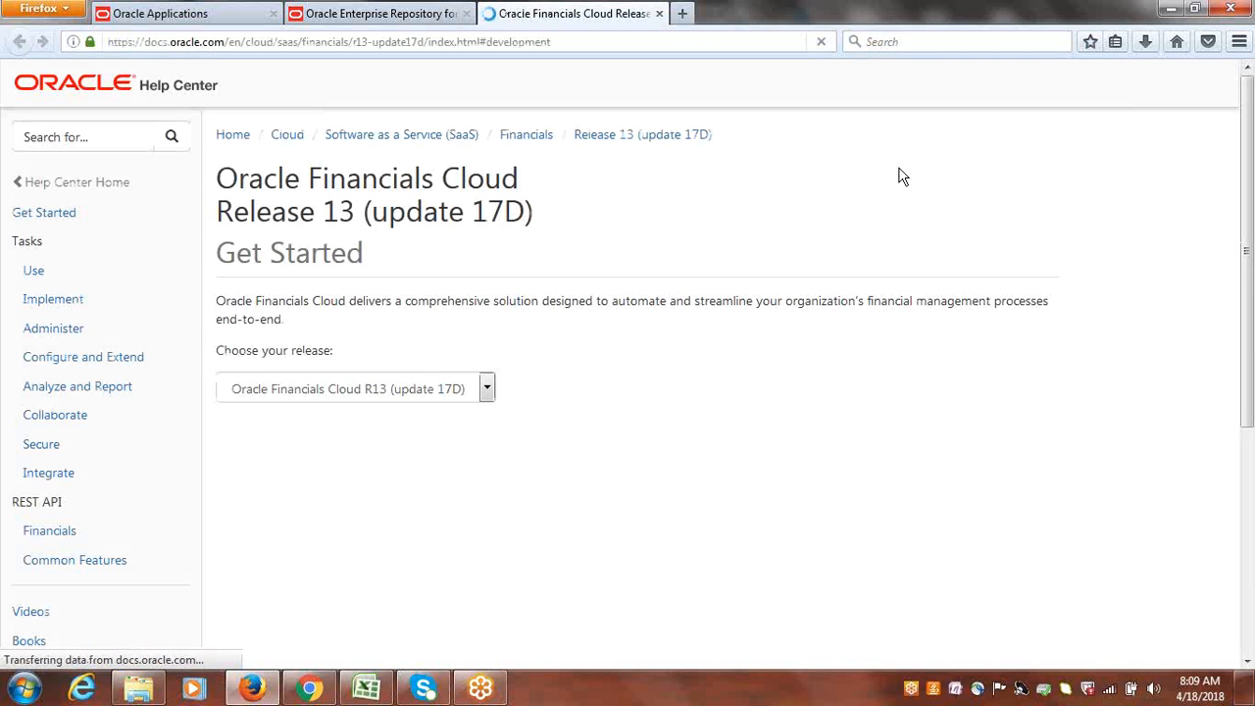
Open the Use tasks page of Oracle Financials Cloud and look through its topics.
{"action": "left_click", "coordinate": [33, 271]}
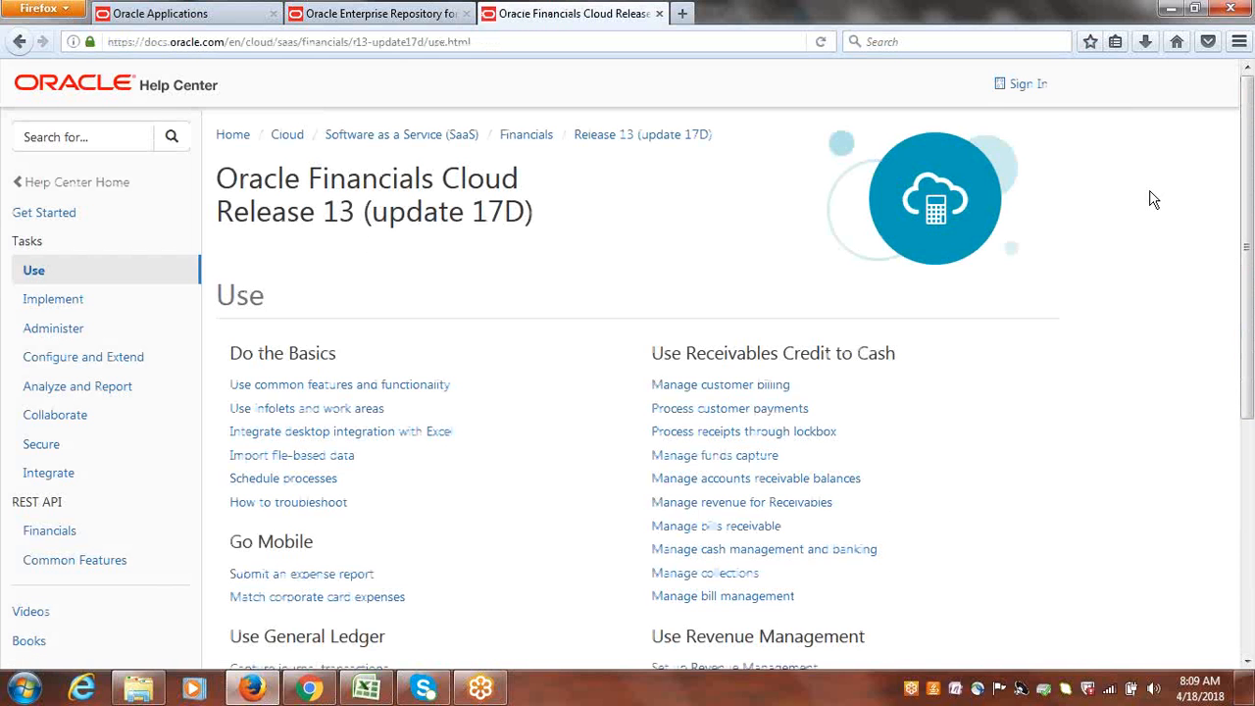
{"action": "left_click_drag", "start_coordinate": [1251, 232], "coordinate": [1253, 468]}
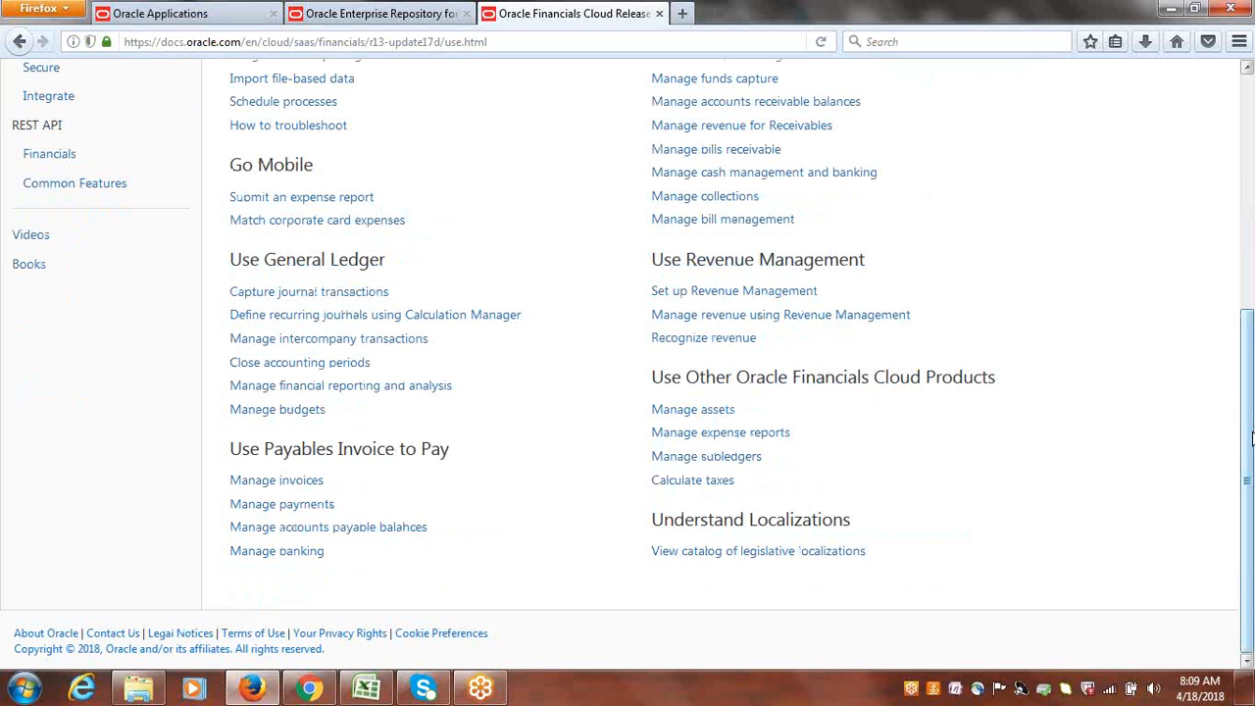
{"action": "left_click_drag", "start_coordinate": [1245, 429], "coordinate": [1251, 228]}
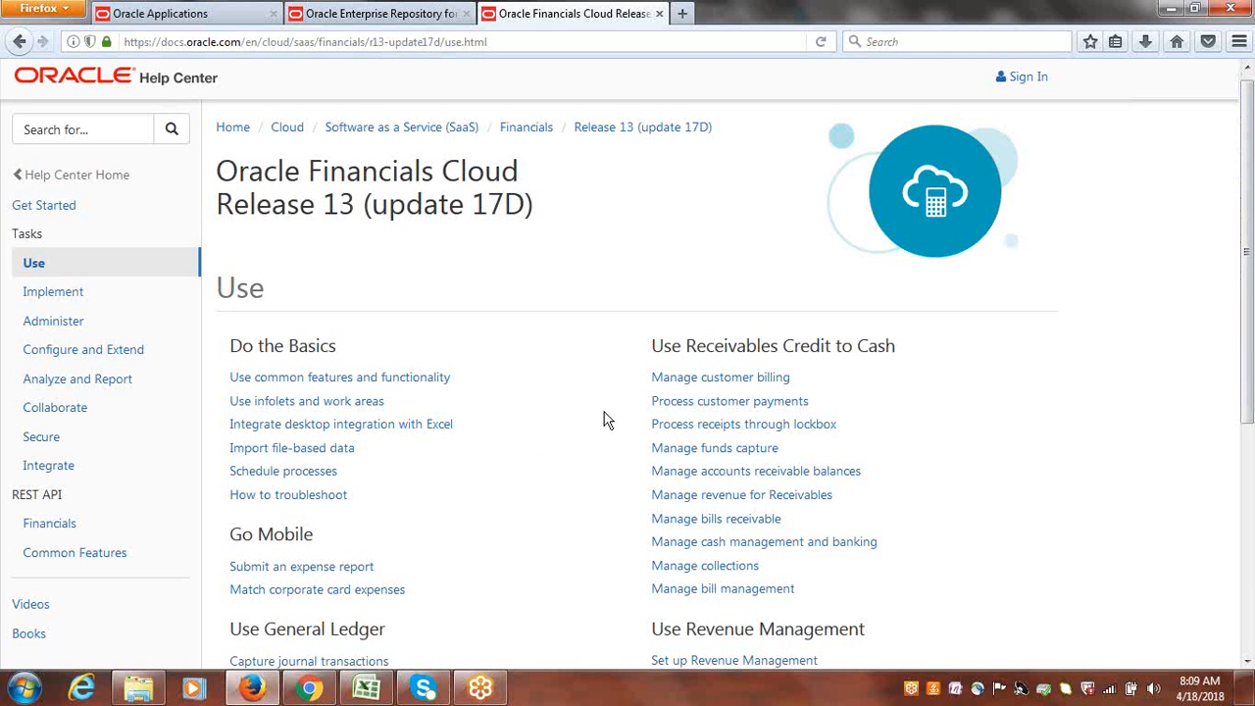
Find "file" on the page and open the Import file-based data guide.
{"action": "key", "text": "ctrl+f"}
{"action": "type", "text": "file"}
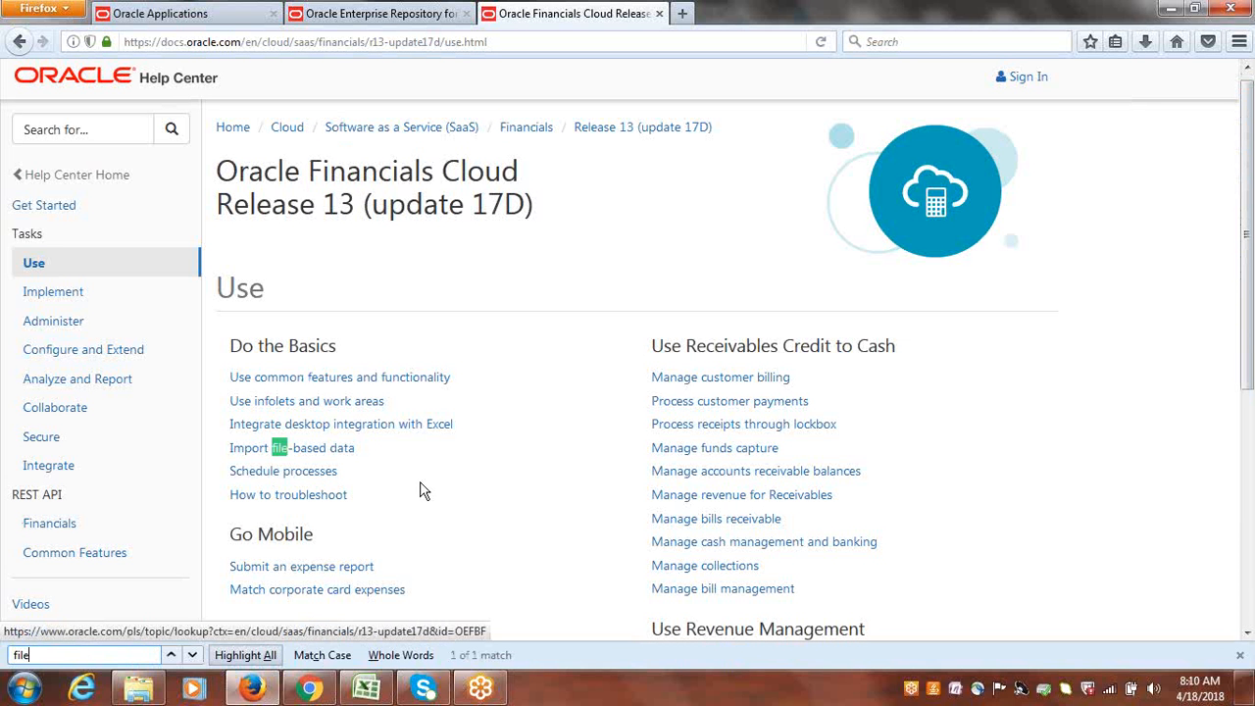
{"action": "left_click", "coordinate": [310, 456]}
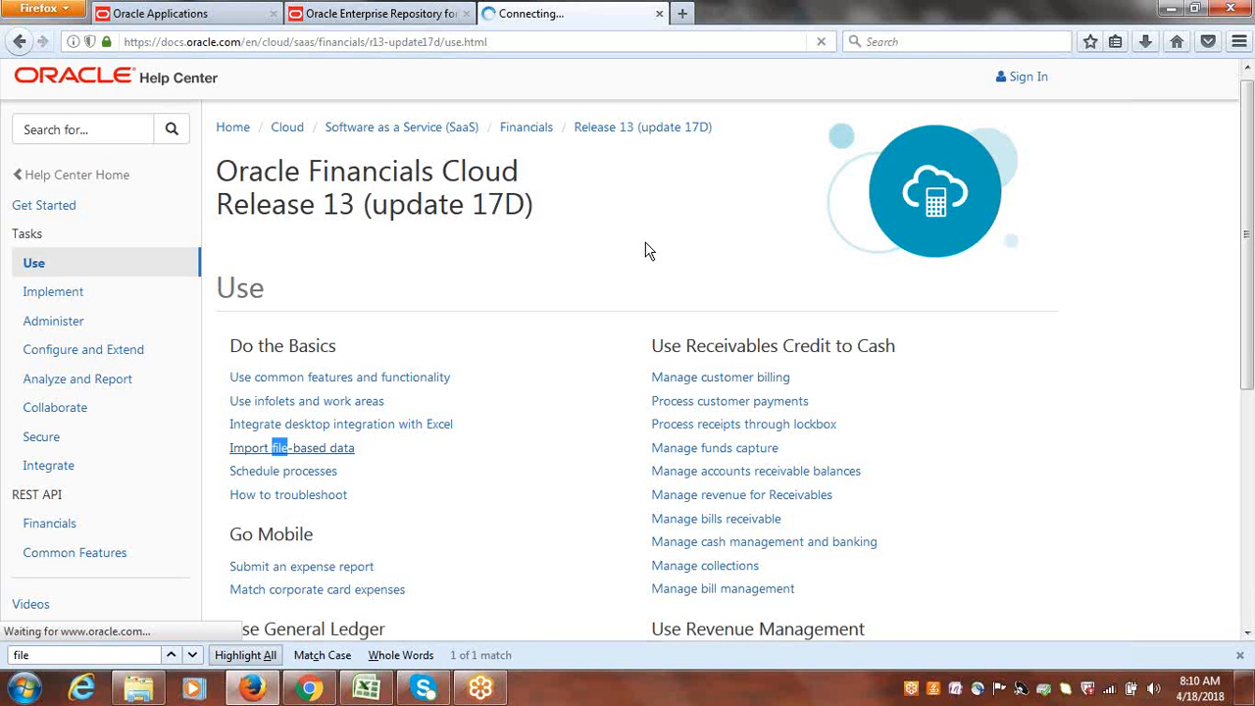
{"action": "mouse_move", "coordinate": [1248, 238]}
{"action": "left_mouse_down"}
{"action": "mouse_move", "coordinate": [1248, 454]}
{"action": "mouse_move", "coordinate": [1249, 255]}
{"action": "left_mouse_up"}
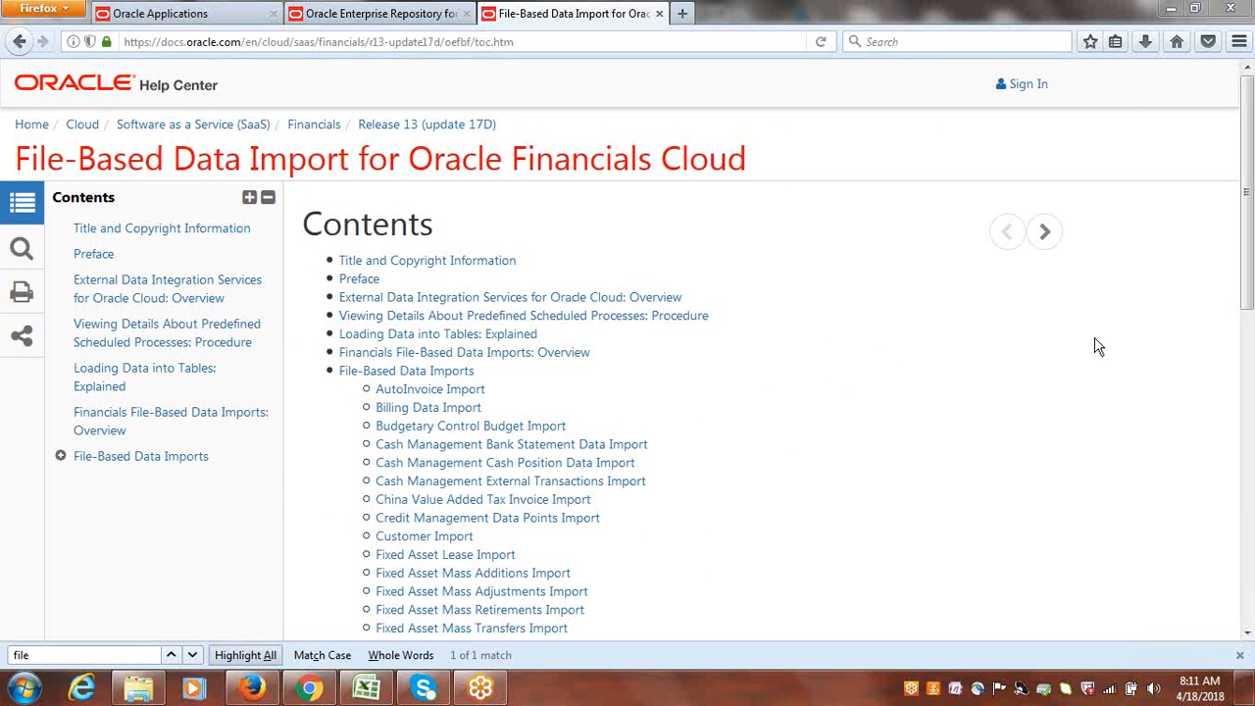
Open the Payables Standard Invoice Import topic from the File-Based Data Import for Oracle Financials Cloud contents.
{"action": "left_click_drag", "start_coordinate": [1251, 218], "coordinate": [1251, 219]}
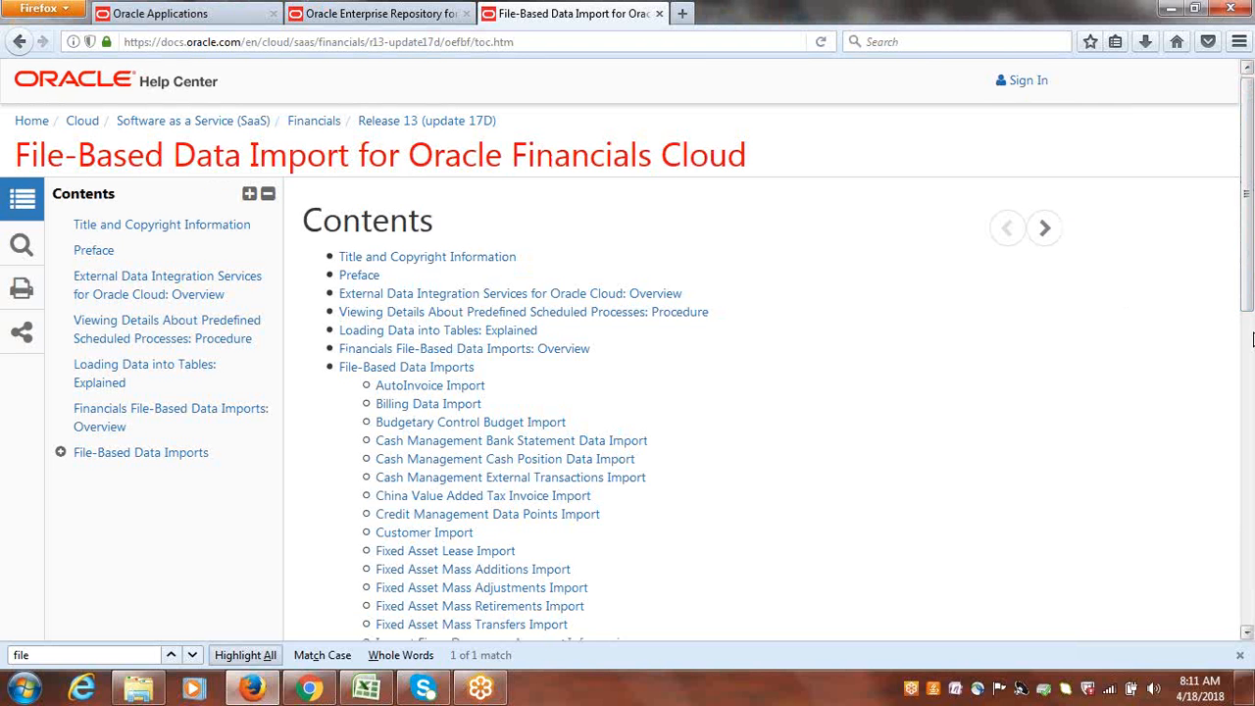
{"action": "left_click_drag", "start_coordinate": [1249, 216], "coordinate": [1249, 426]}
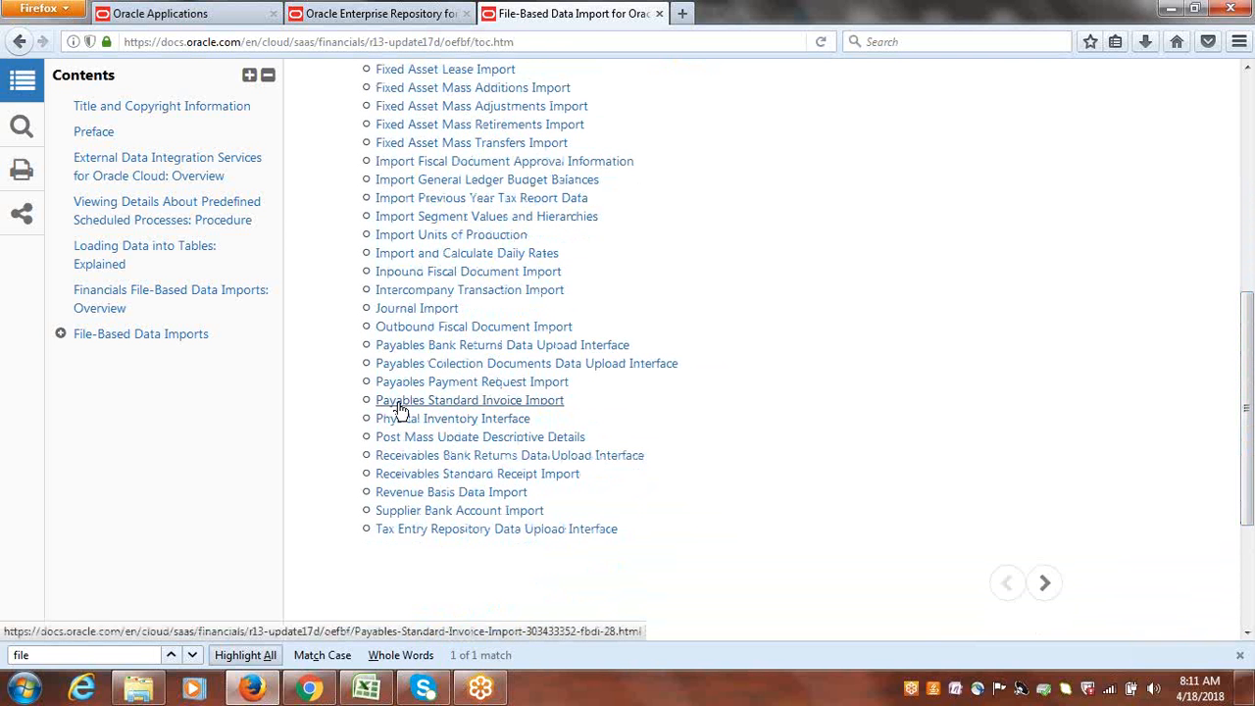
{"action": "left_click", "coordinate": [472, 406]}
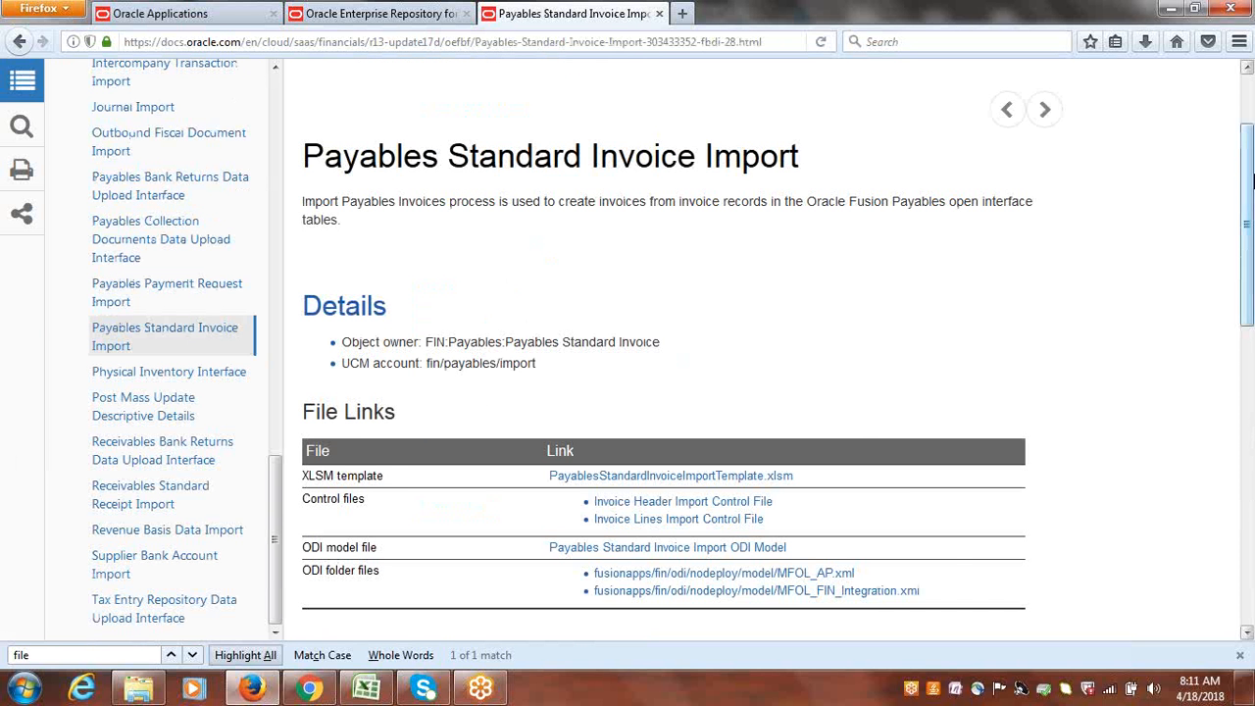
Examine the scheduled process and interface tables under Job and Table Links, and the UCM account under Details.
{"action": "left_click_drag", "start_coordinate": [1249, 173], "coordinate": [1251, 295]}
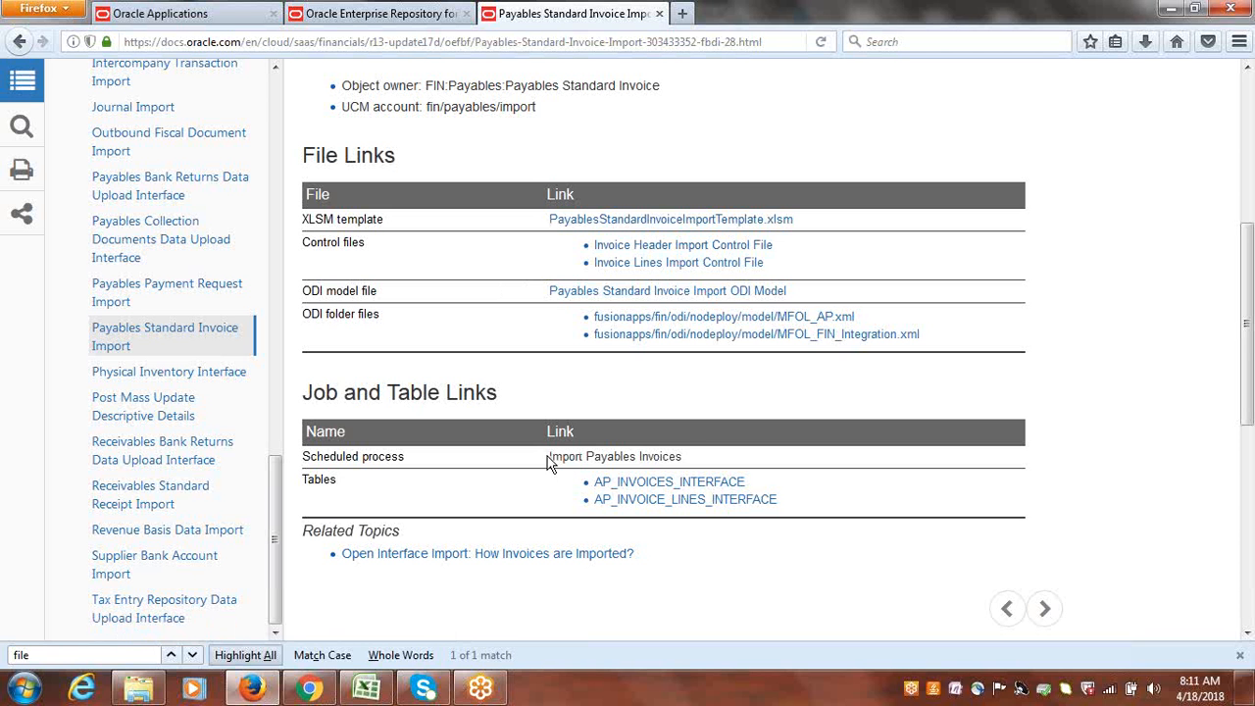
{"action": "left_click_drag", "start_coordinate": [548, 456], "coordinate": [689, 458]}
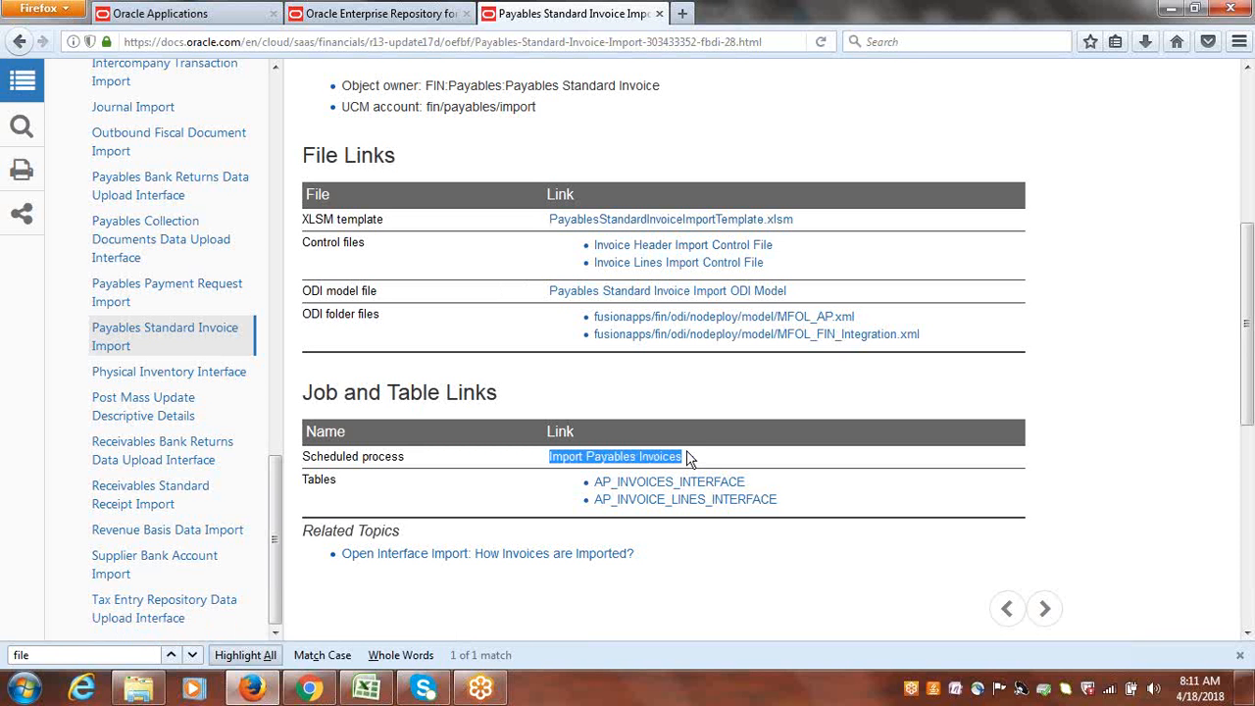
{"action": "left_click_drag", "start_coordinate": [813, 510], "coordinate": [597, 486]}
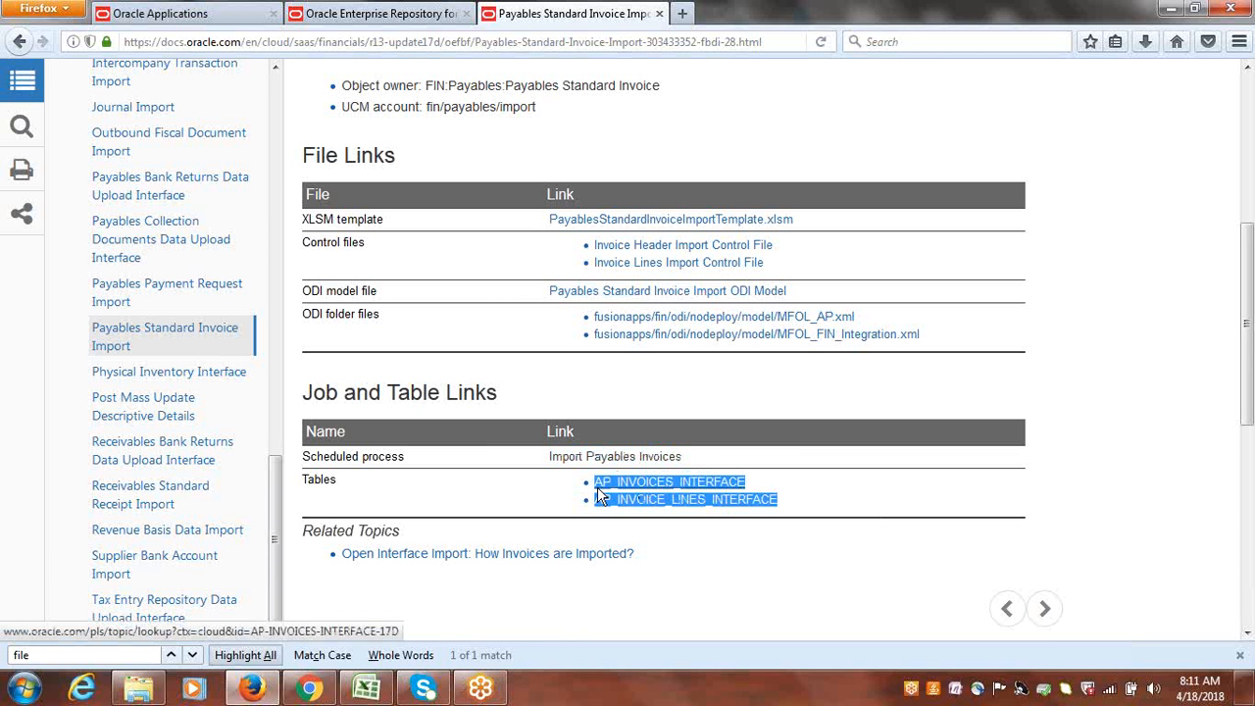
{"action": "left_click", "coordinate": [714, 552]}
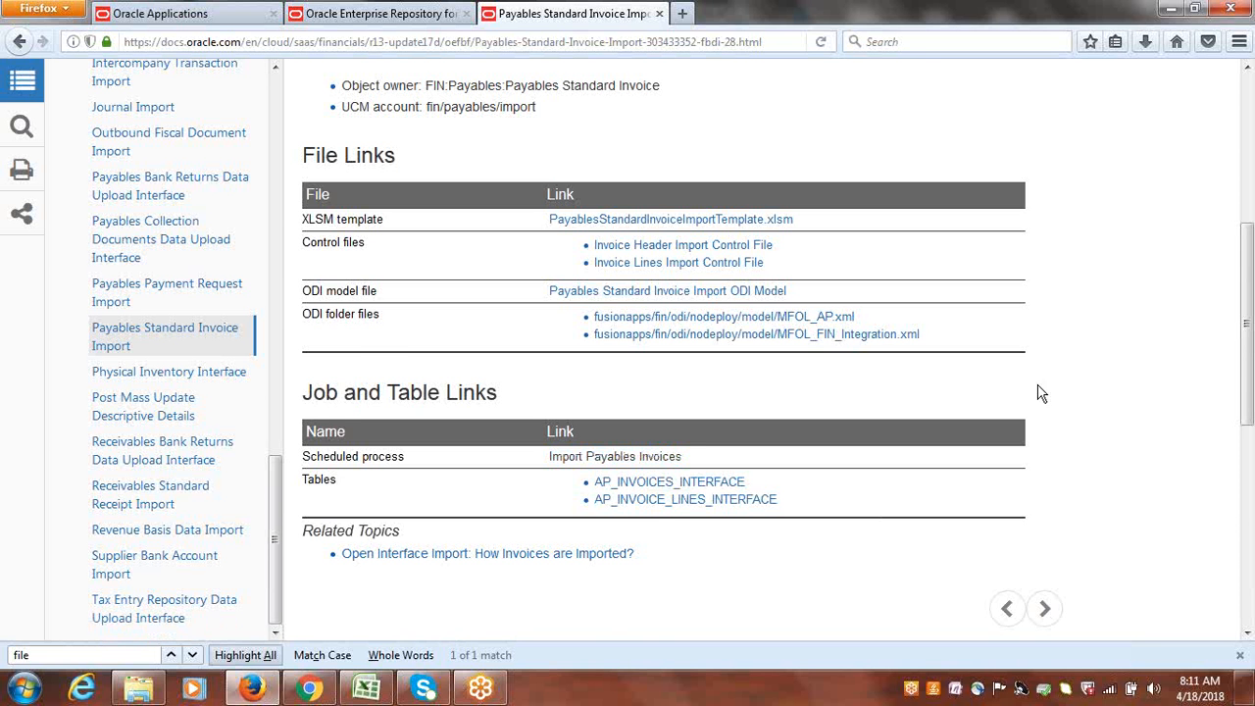
{"action": "scroll", "coordinate": [883, 295], "scroll_direction": "up", "scroll_amount": 2}
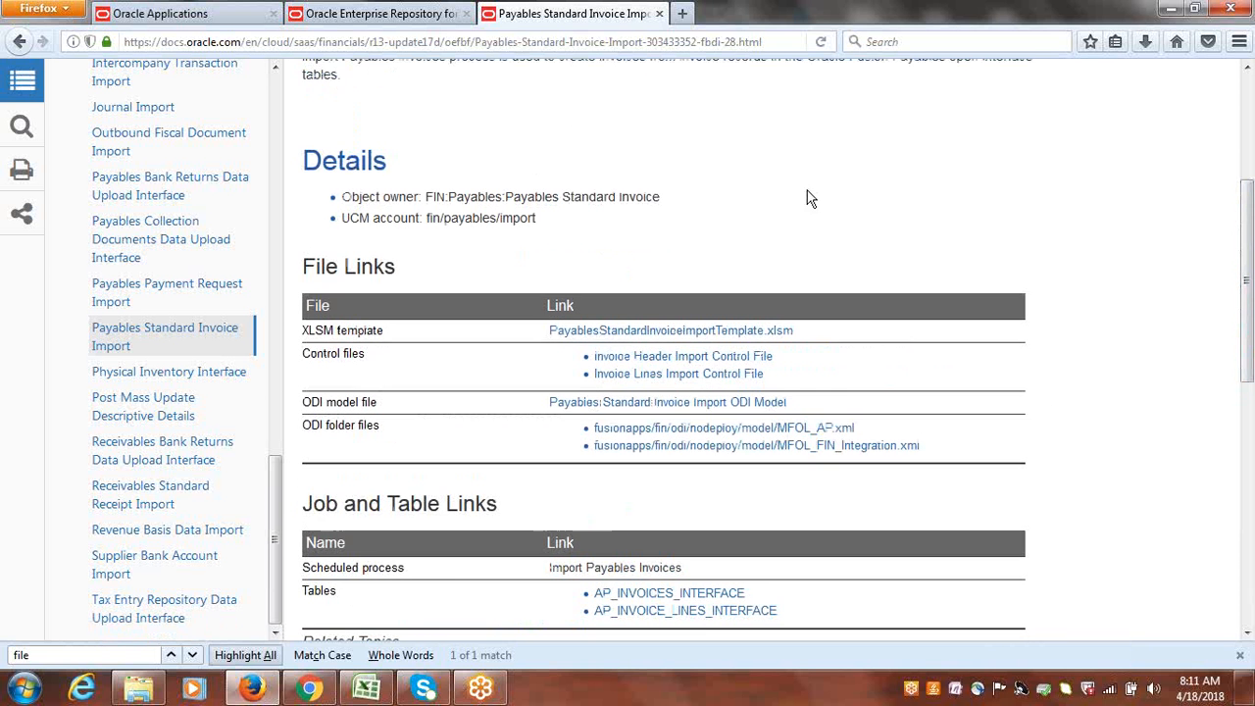
{"action": "left_click_drag", "start_coordinate": [541, 217], "coordinate": [424, 224]}
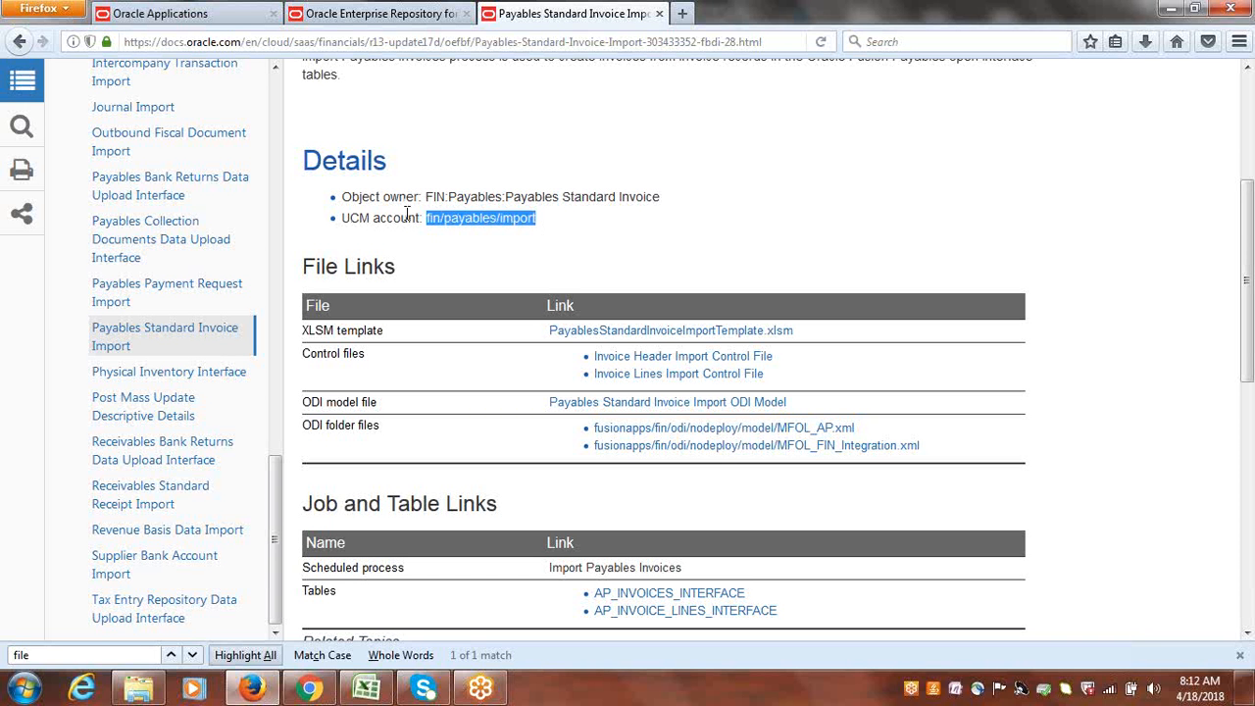
{"action": "left_click", "coordinate": [564, 233]}
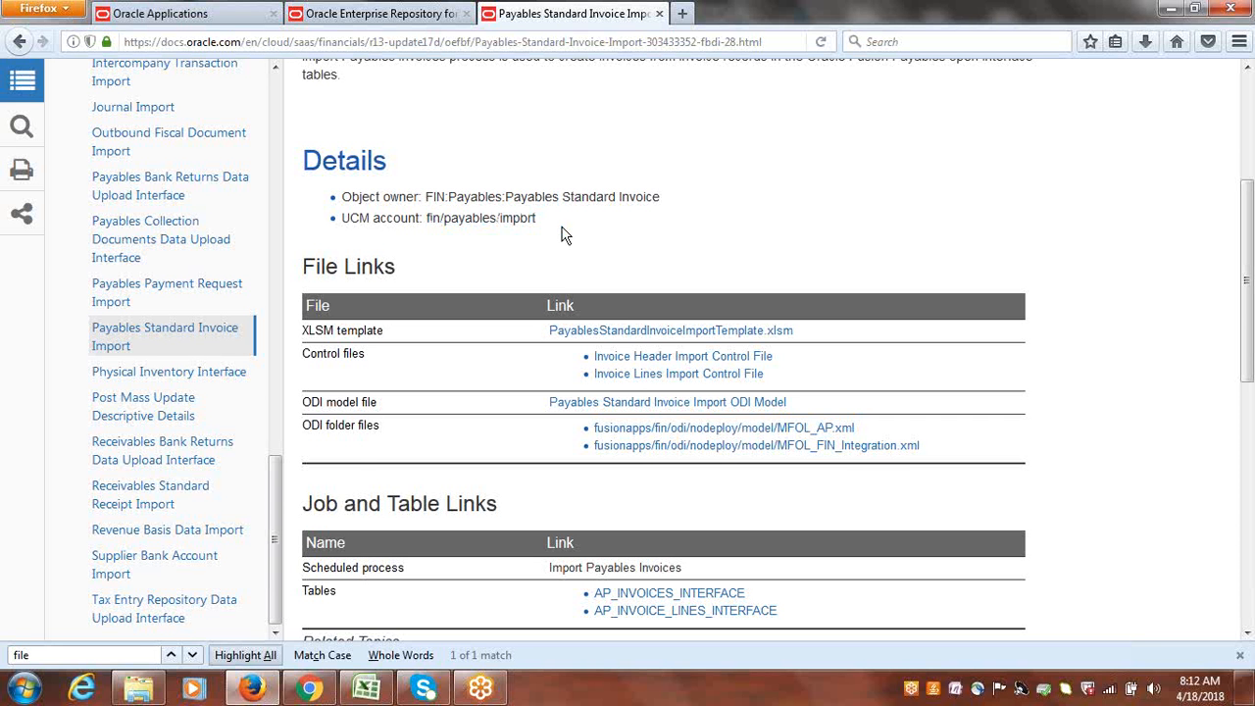
{"action": "scroll", "coordinate": [1248, 374], "scroll_direction": "up", "scroll_amount": 5}
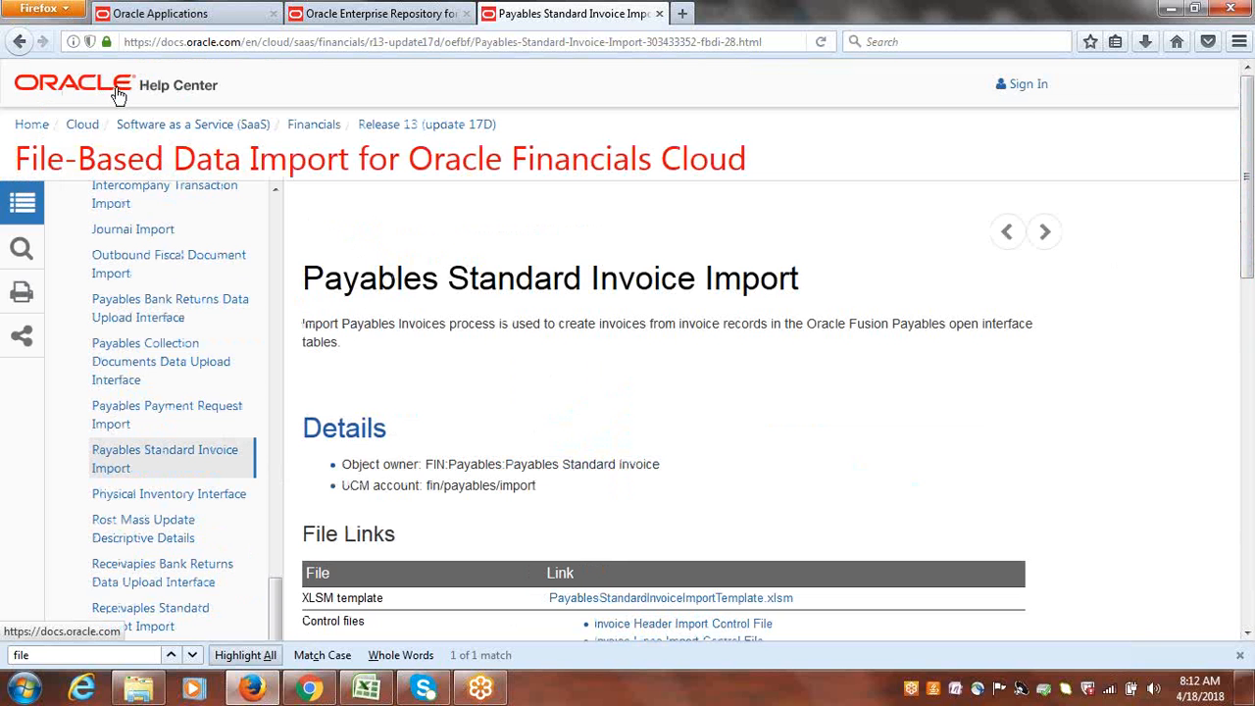
Go back through the visited pages to the Oracle Financials Cloud Get Started page.
{"action": "left_click", "coordinate": [16, 44]}
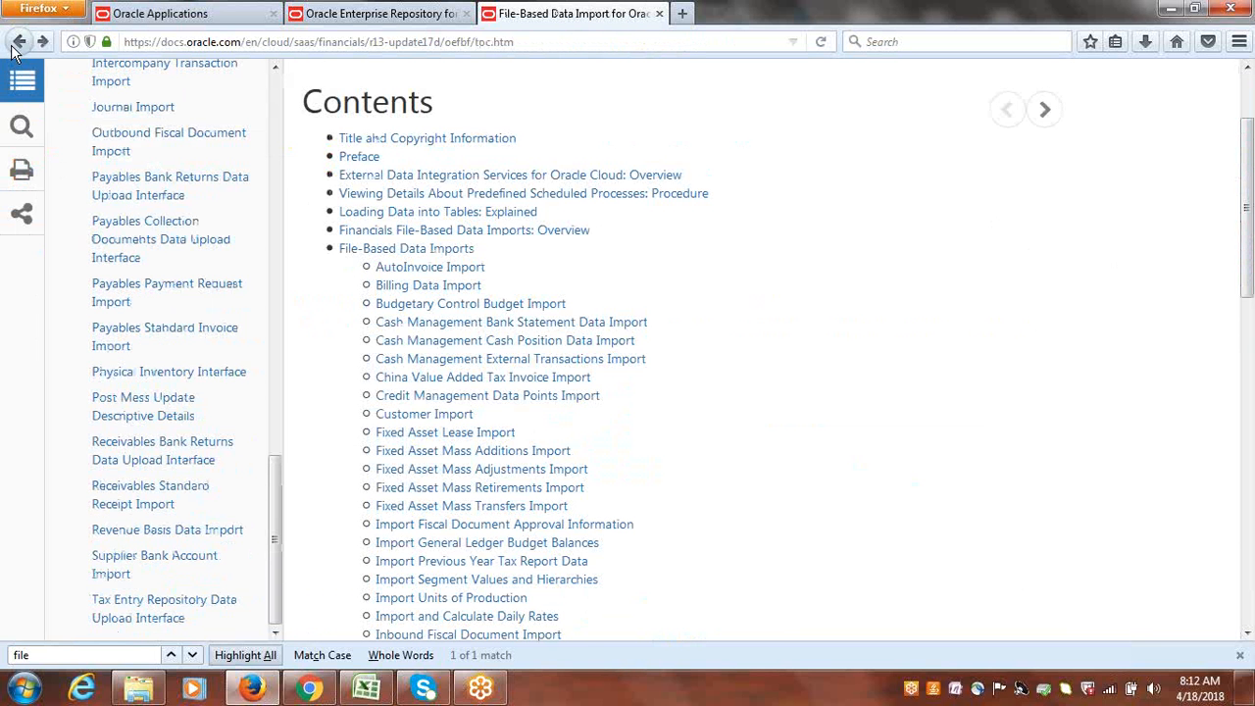
{"action": "left_click", "coordinate": [16, 44]}
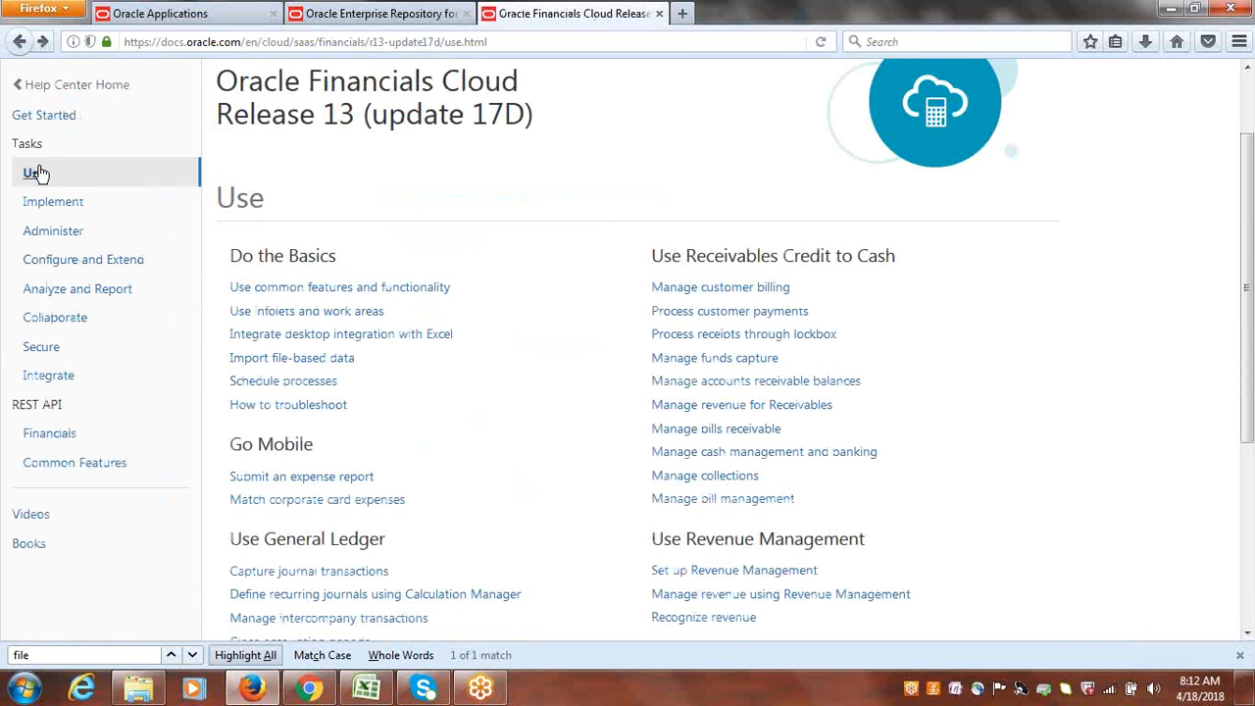
{"action": "left_click", "coordinate": [17, 47]}
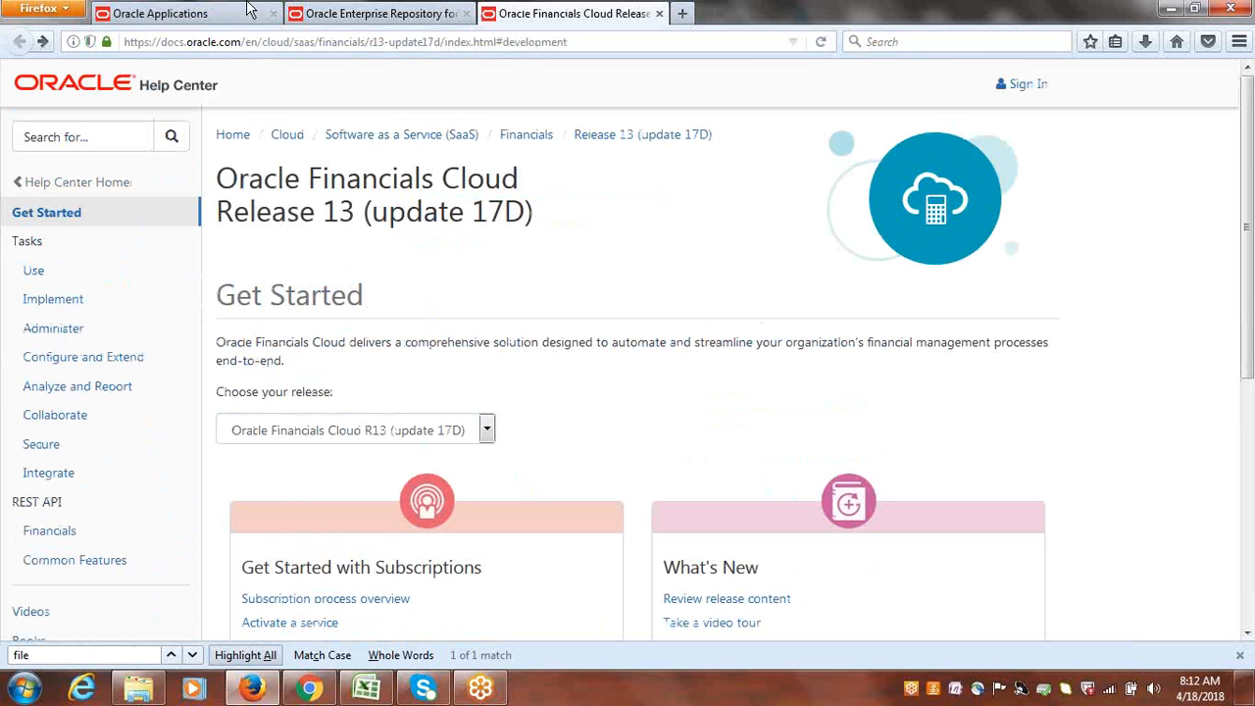
Return to the Oracle Enterprise Repository page and follow the Procurement File-Based Data Import link for Release 13 (update 17b).
{"action": "left_click", "coordinate": [393, 14]}
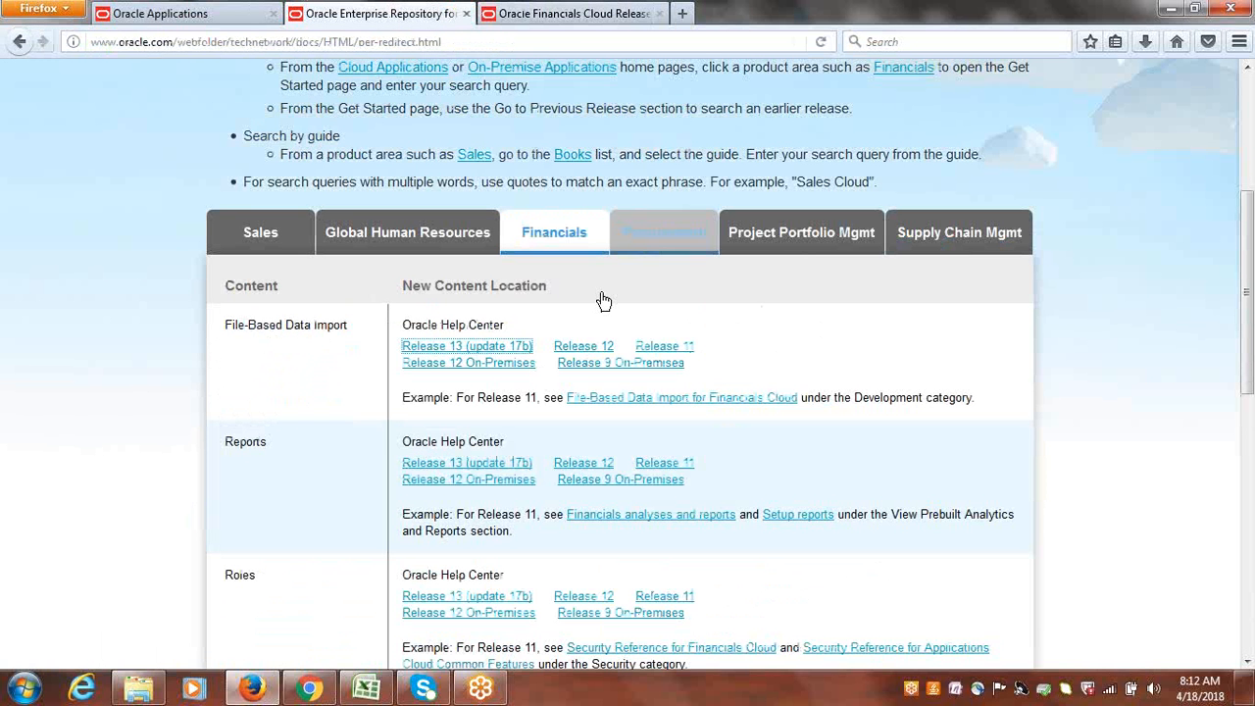
{"action": "left_click", "coordinate": [675, 253]}
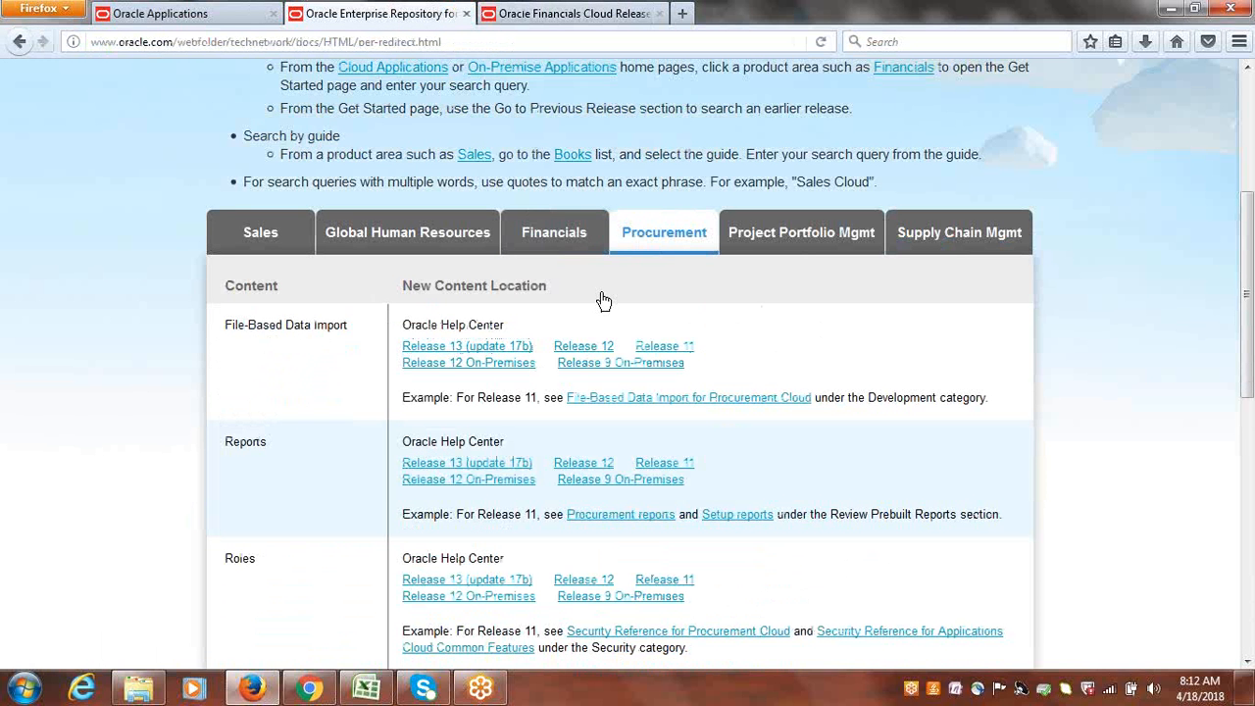
{"action": "left_click", "coordinate": [490, 346]}
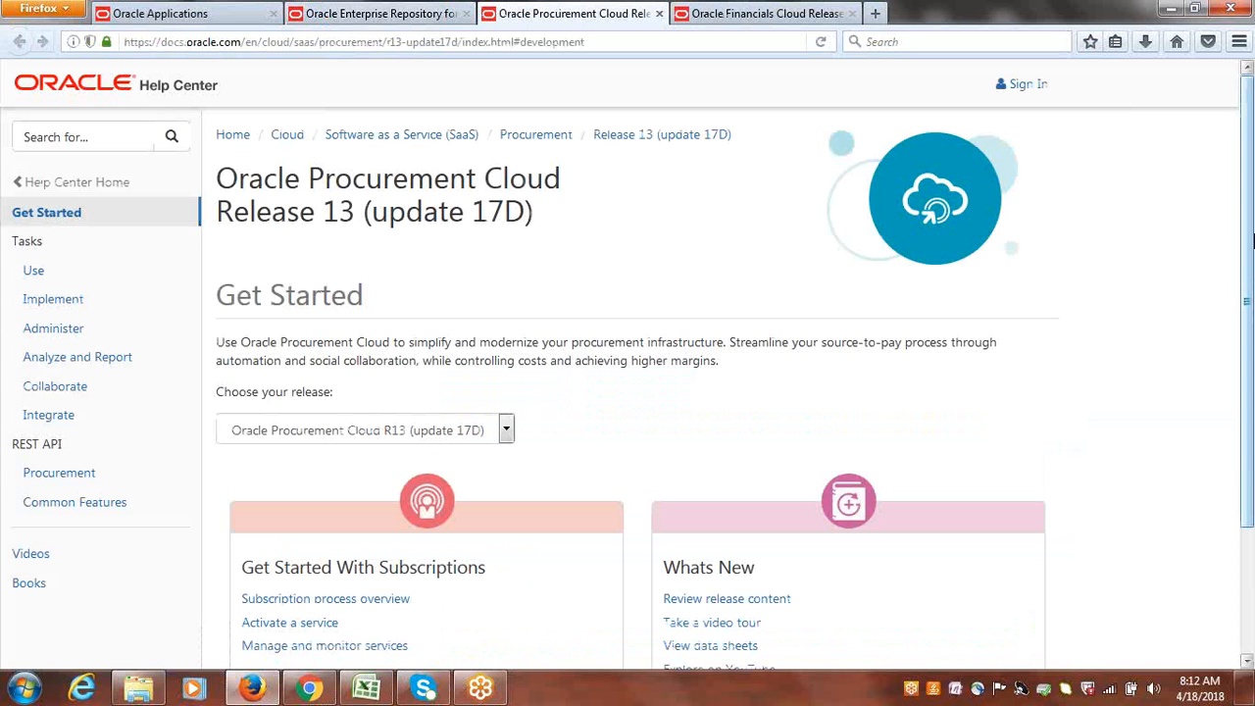
Open the Use tasks page of Oracle Procurement Cloud and follow the file-based data import link under Manage Integrations.
{"action": "left_click", "coordinate": [32, 270]}
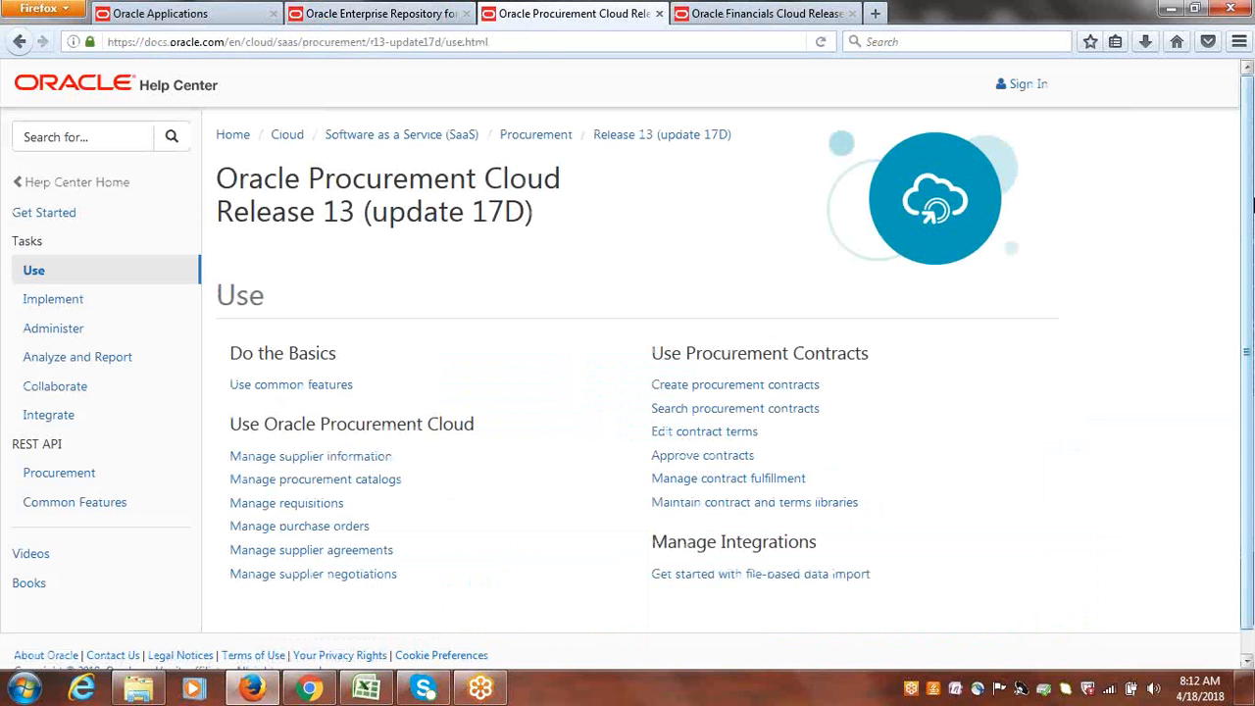
{"action": "scroll", "coordinate": [1242, 283], "scroll_direction": "down", "scroll_amount": 1}
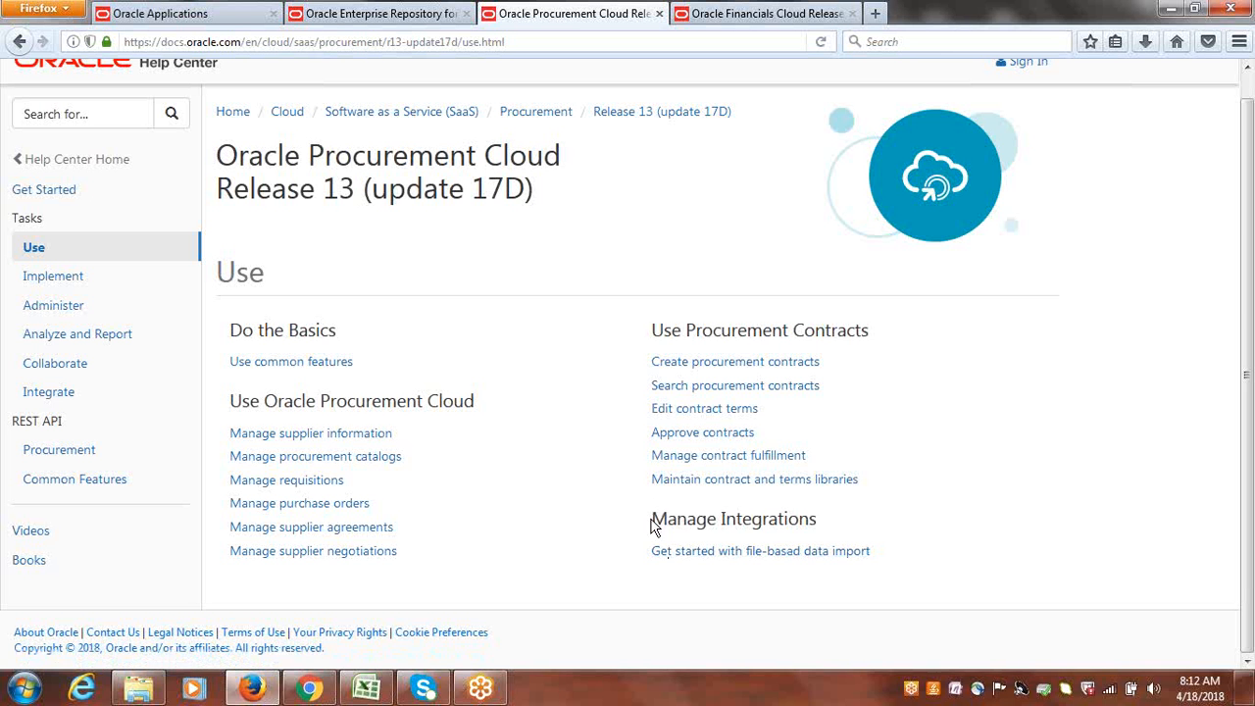
{"action": "left_click_drag", "start_coordinate": [654, 521], "coordinate": [819, 521]}
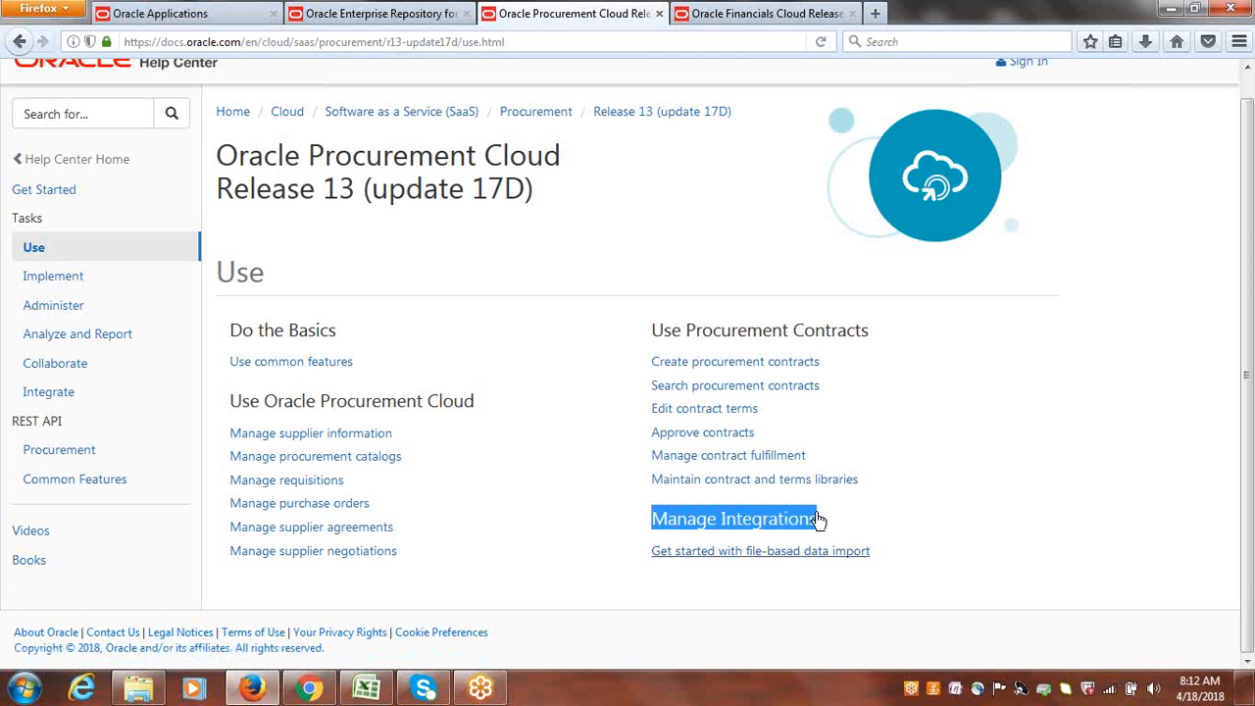
{"action": "left_click", "coordinate": [775, 555]}
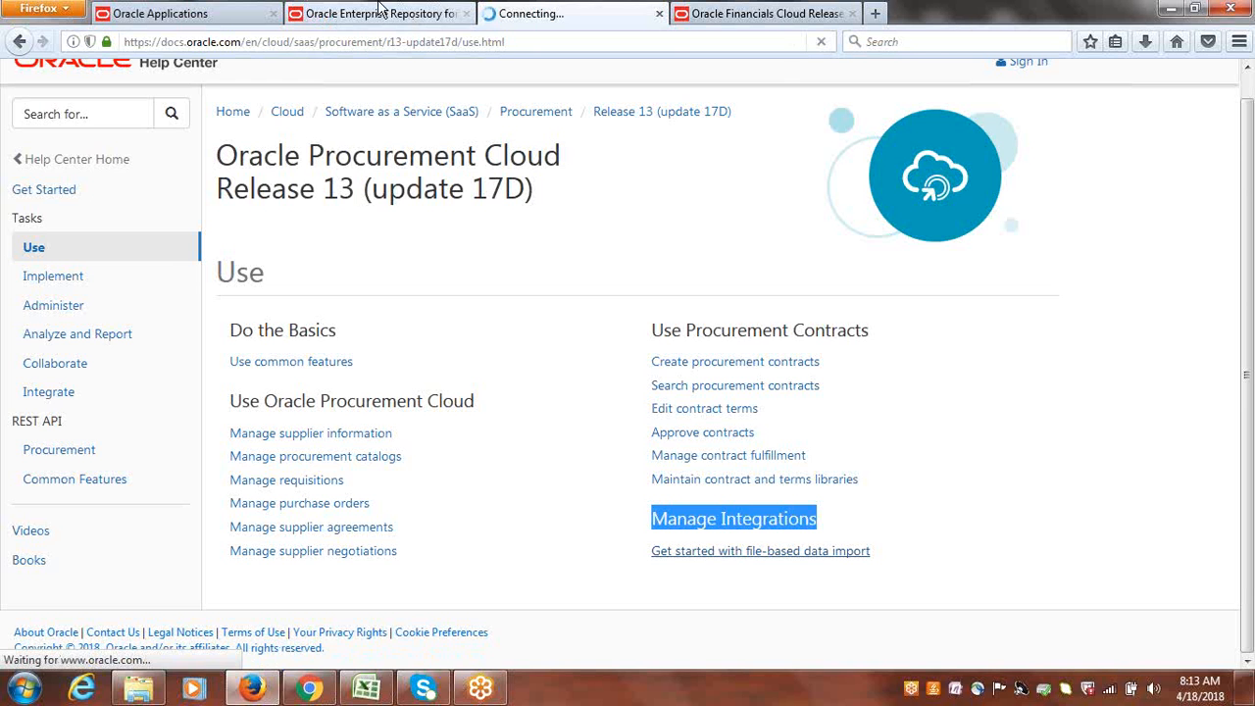
Return to the Oracle Enterprise Repository page and follow the Financials File-Based Data Import link for Release 13 (update 17b).
{"action": "left_click", "coordinate": [381, 10]}
{"action": "left_click", "coordinate": [550, 242]}
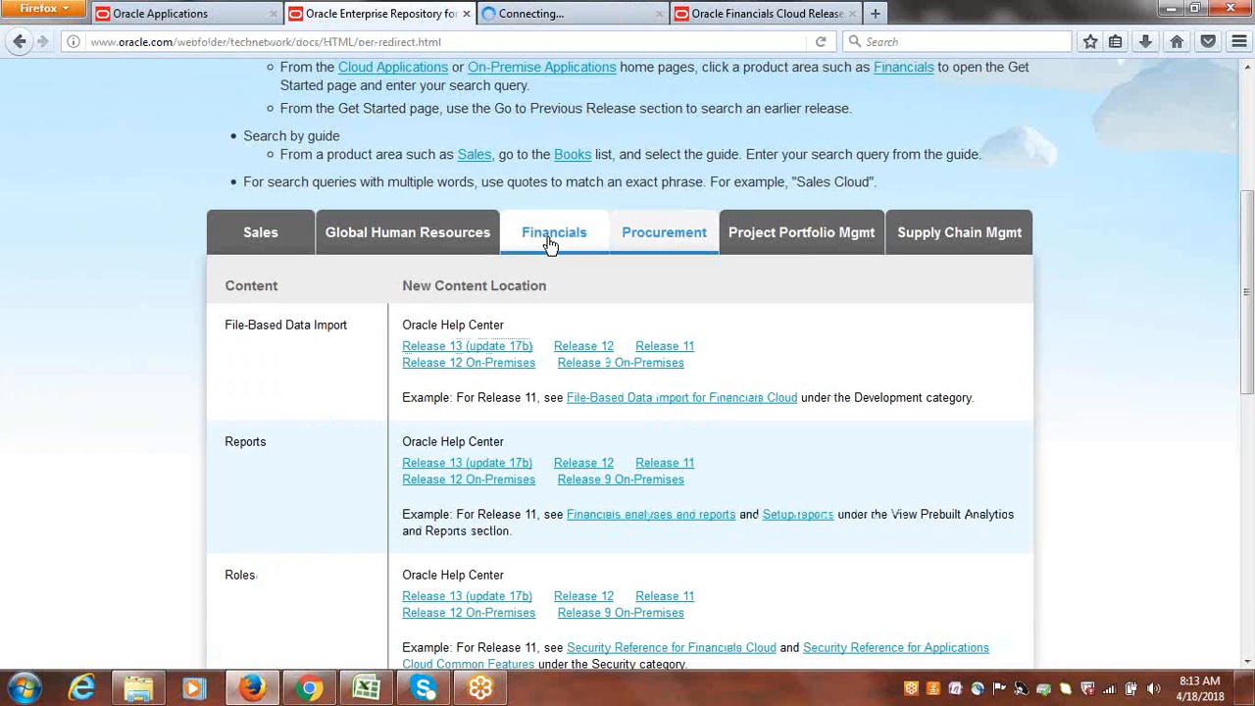
{"action": "left_click", "coordinate": [466, 345]}
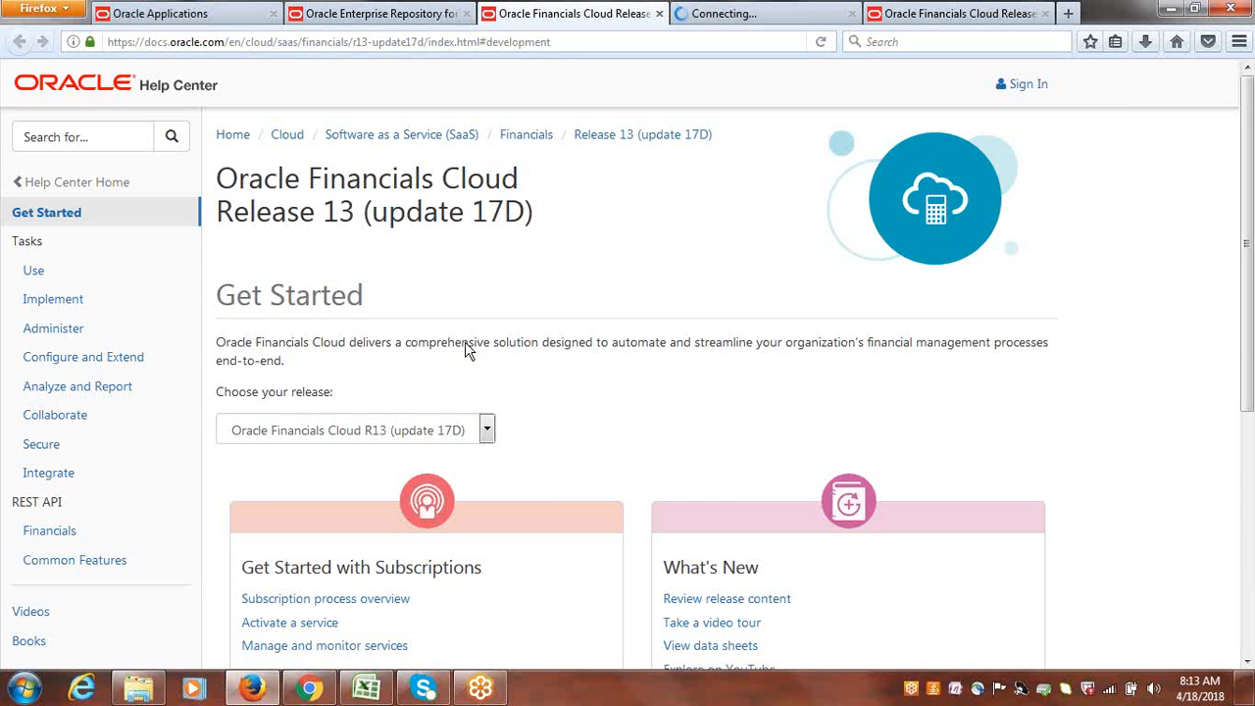
Open the Use tasks page of Oracle Financials Cloud and follow the Import file-based data link under Do the Basics.
{"action": "left_click", "coordinate": [33, 273]}
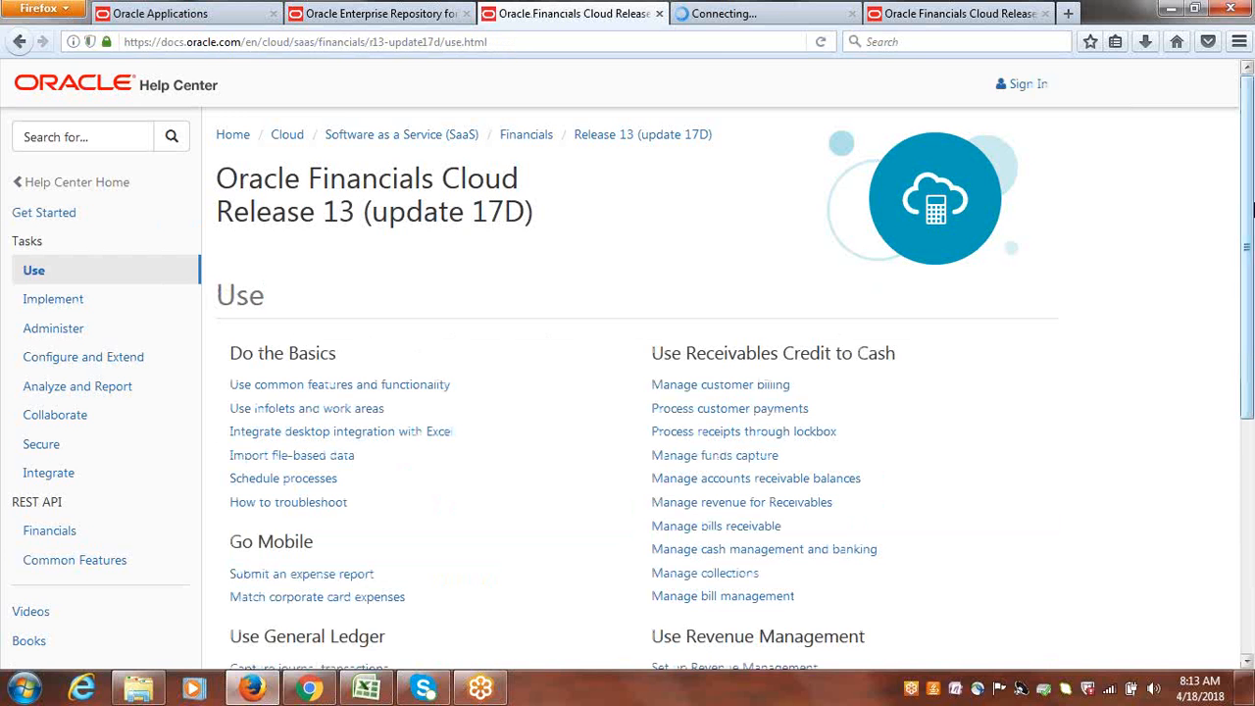
{"action": "scroll", "coordinate": [1251, 253], "scroll_direction": "down", "scroll_amount": 2}
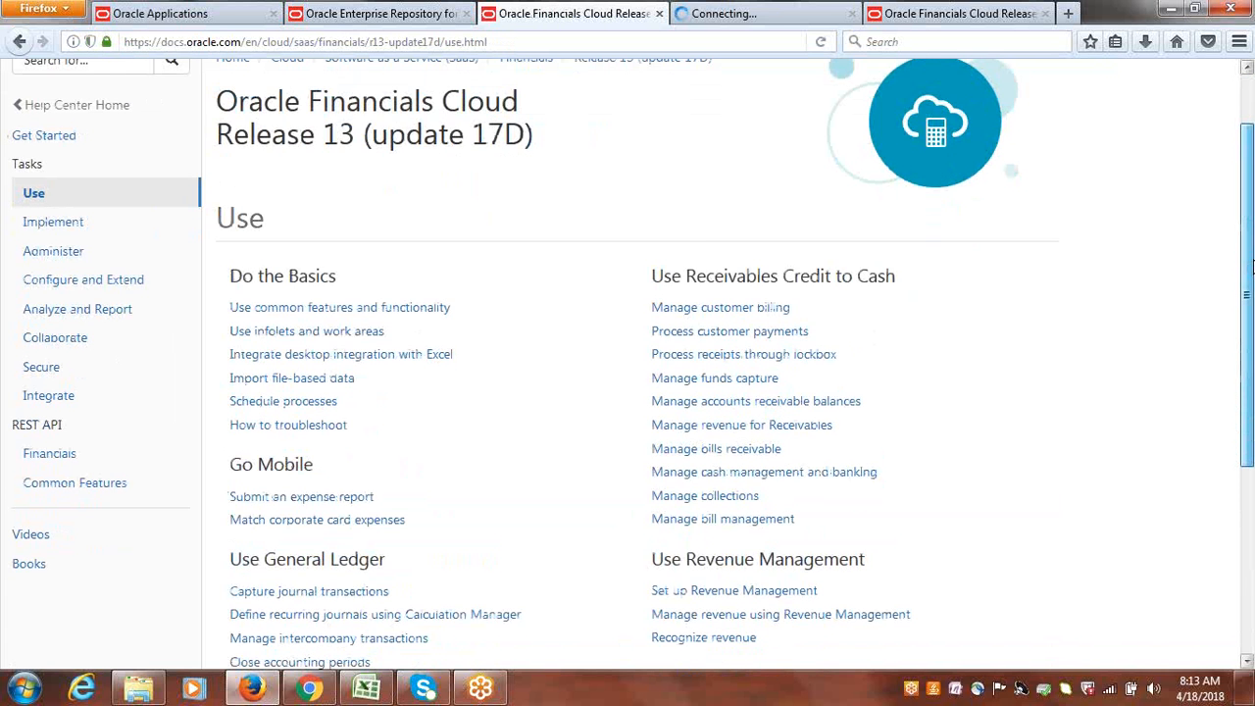
{"action": "scroll", "coordinate": [1246, 265], "scroll_direction": "down", "scroll_amount": 1}
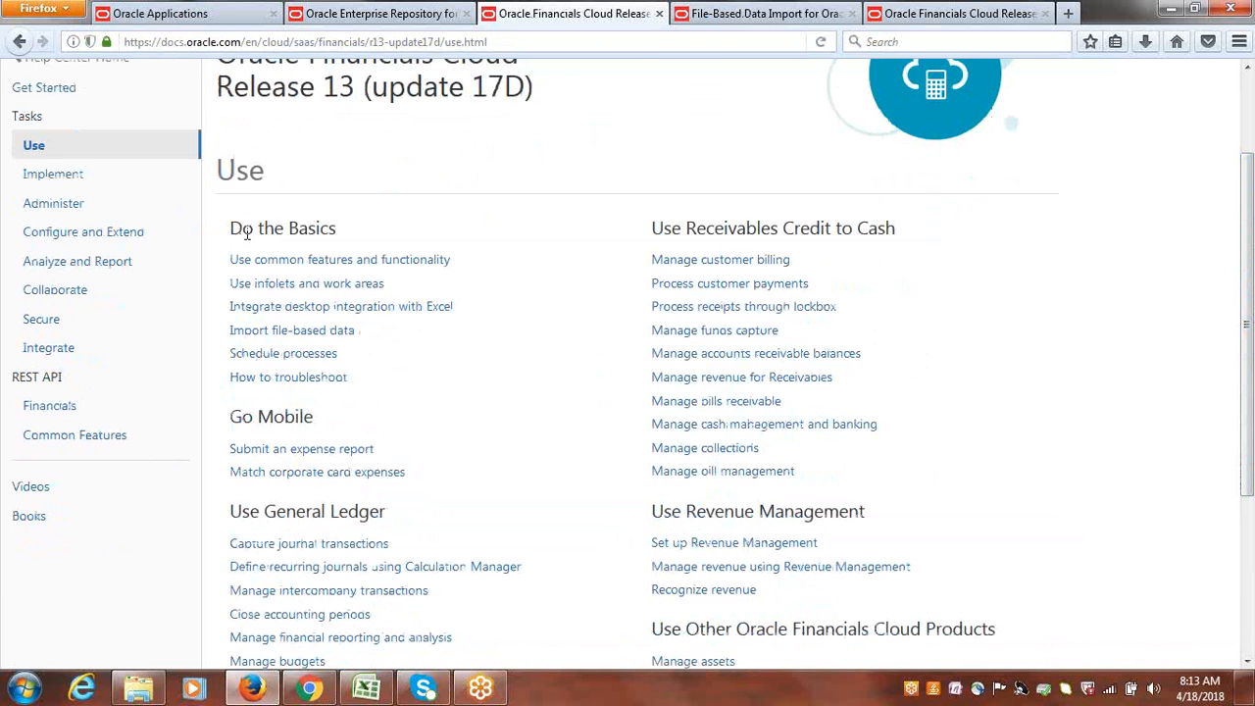
{"action": "left_click_drag", "start_coordinate": [231, 230], "coordinate": [334, 236]}
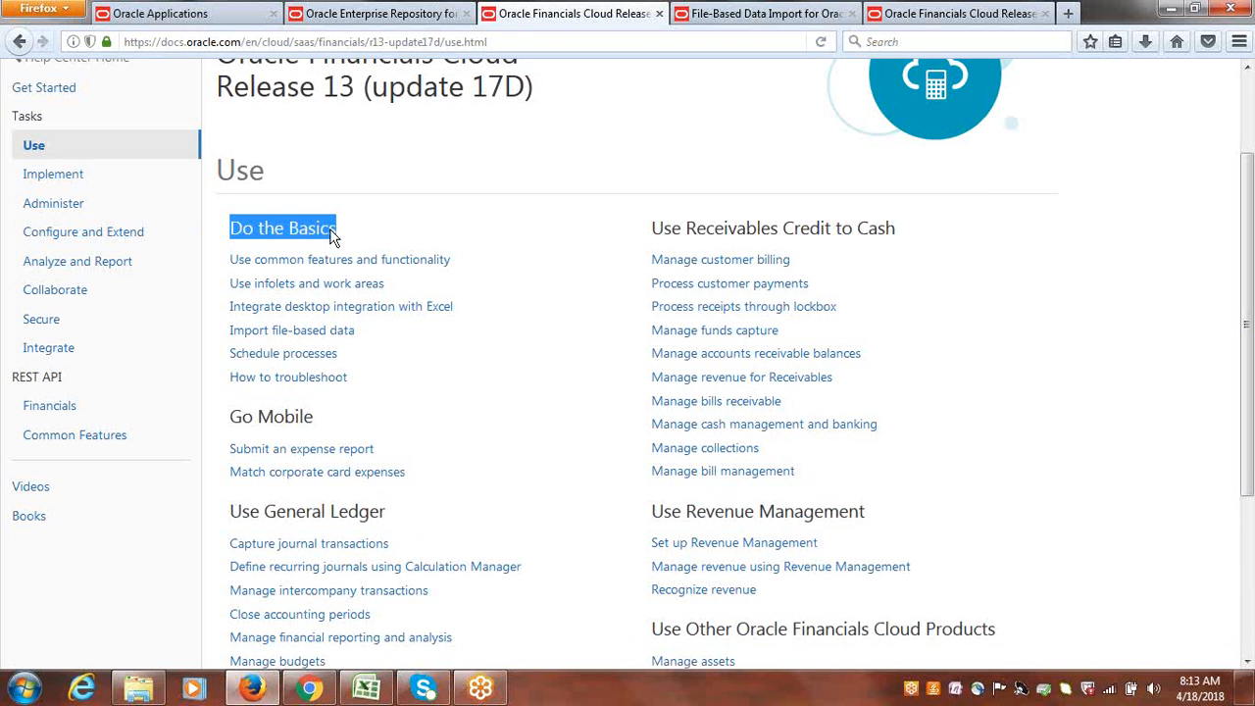
{"action": "left_click", "coordinate": [281, 340]}
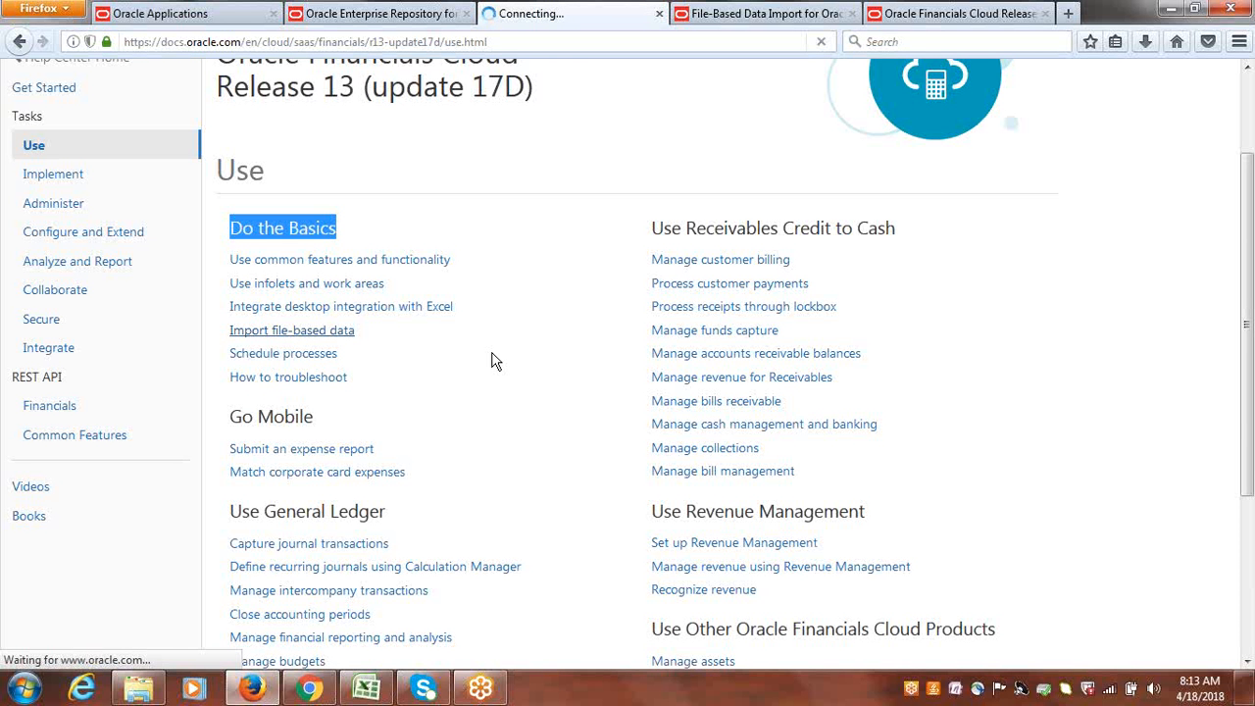
Look over the Procurement Cloud file-based data import contents and return to the Financials Cloud guide.
{"action": "left_click", "coordinate": [960, 12]}
{"action": "left_click", "coordinate": [813, 10]}
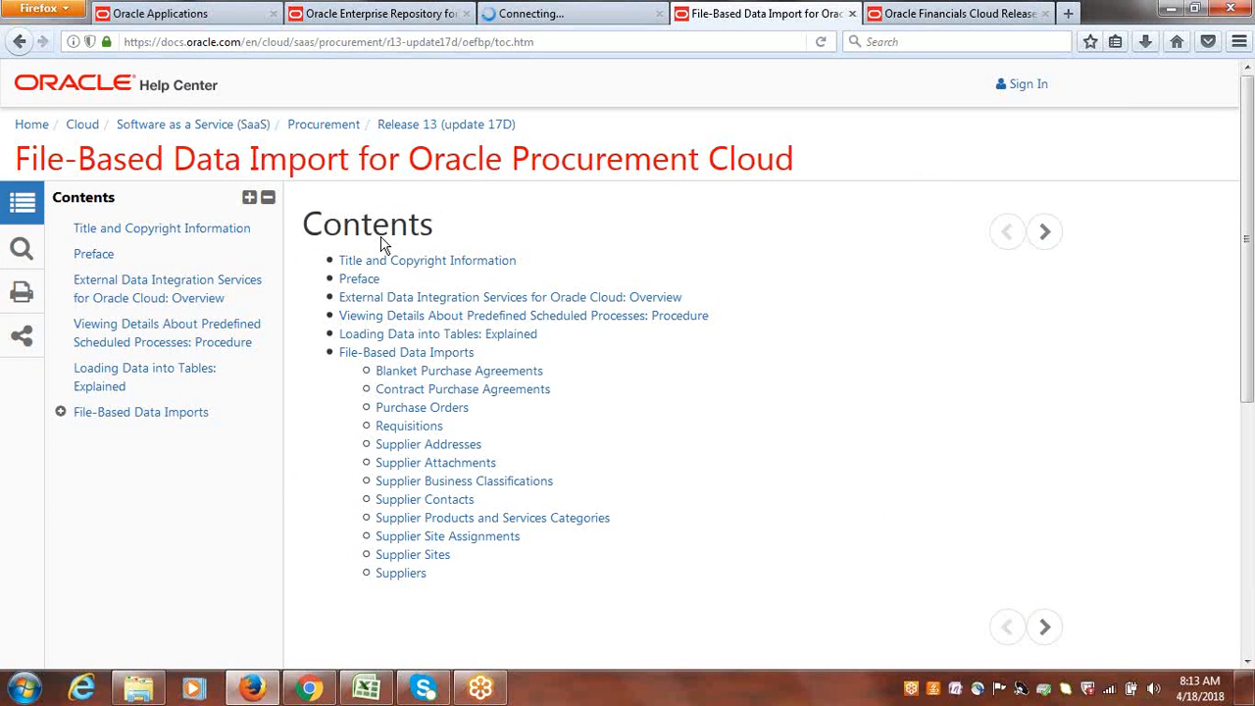
{"action": "left_click", "coordinate": [626, 11]}
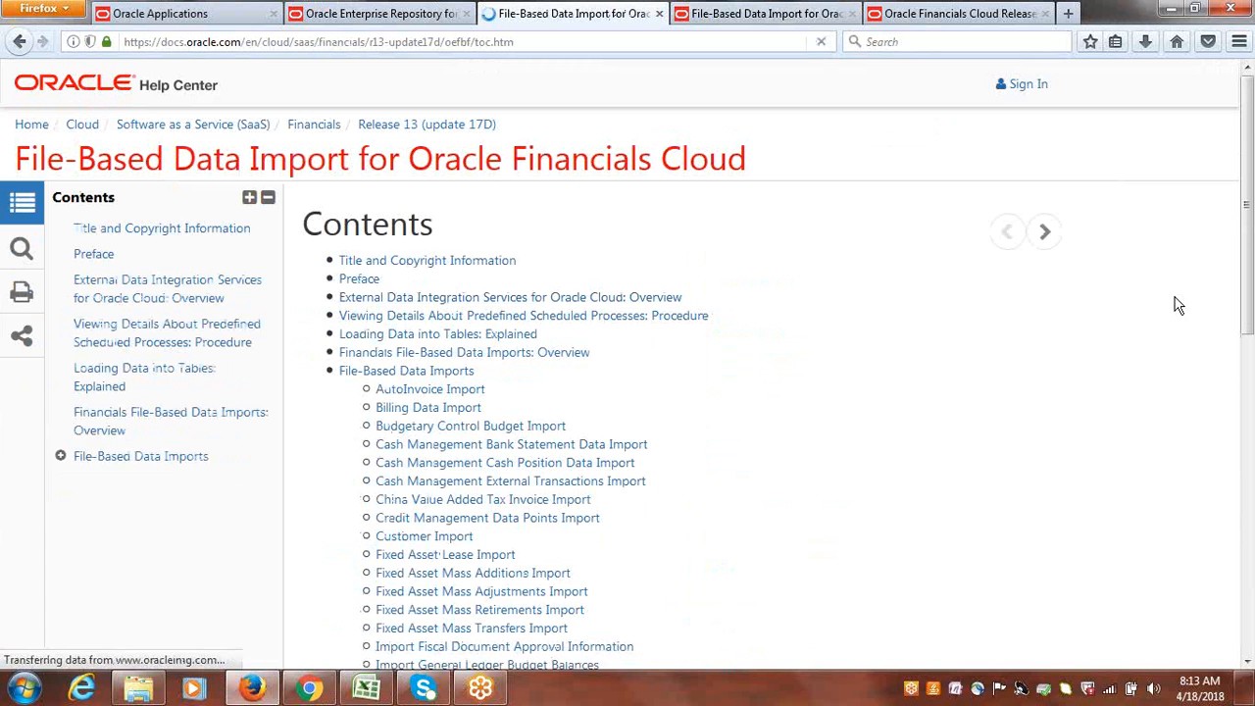
Open the Payables Standard Invoice Import topic from the File-Based Data Imports contents and go to its file links.
{"action": "left_click_drag", "start_coordinate": [1250, 167], "coordinate": [1251, 374]}
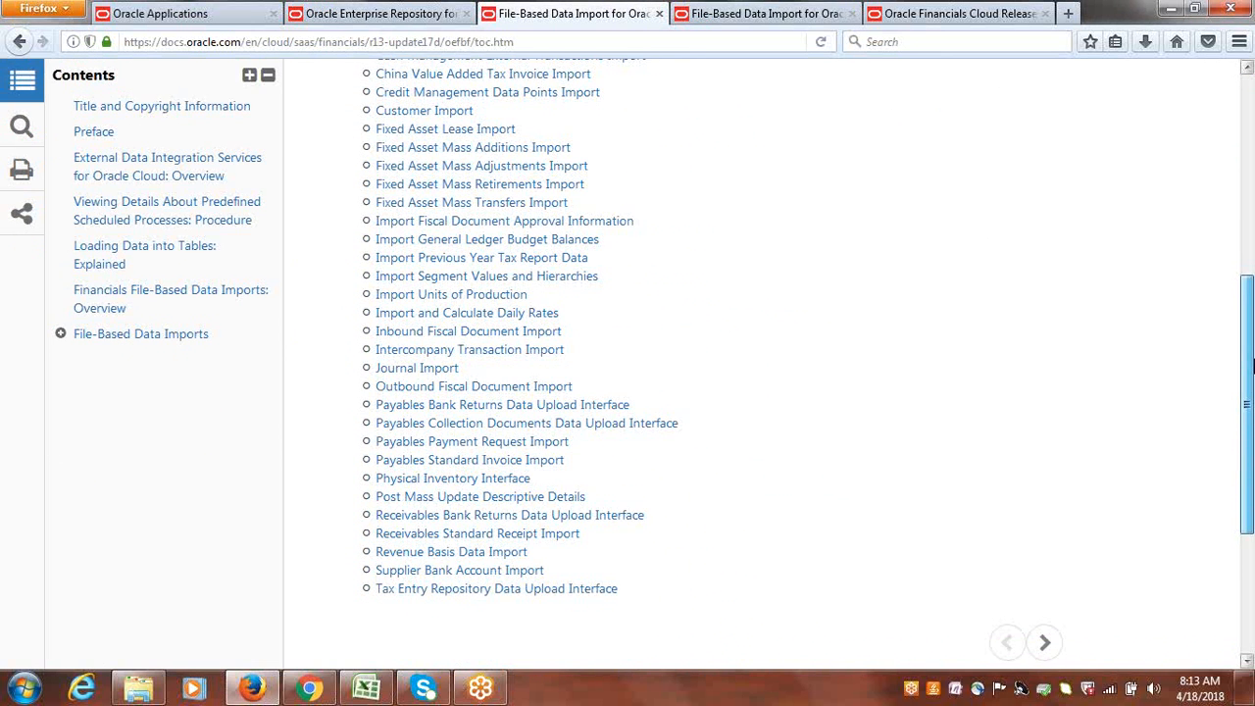
{"action": "left_click", "coordinate": [482, 466]}
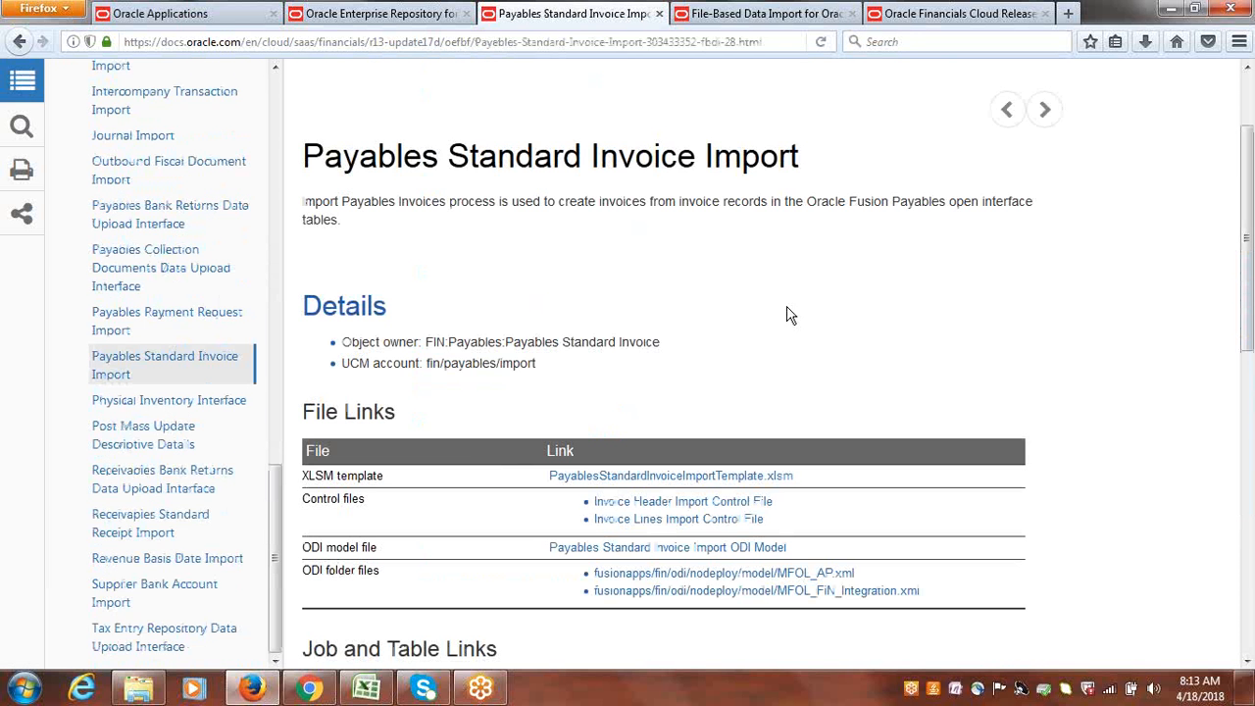
{"action": "scroll", "coordinate": [1248, 223], "scroll_direction": "down", "scroll_amount": 4}
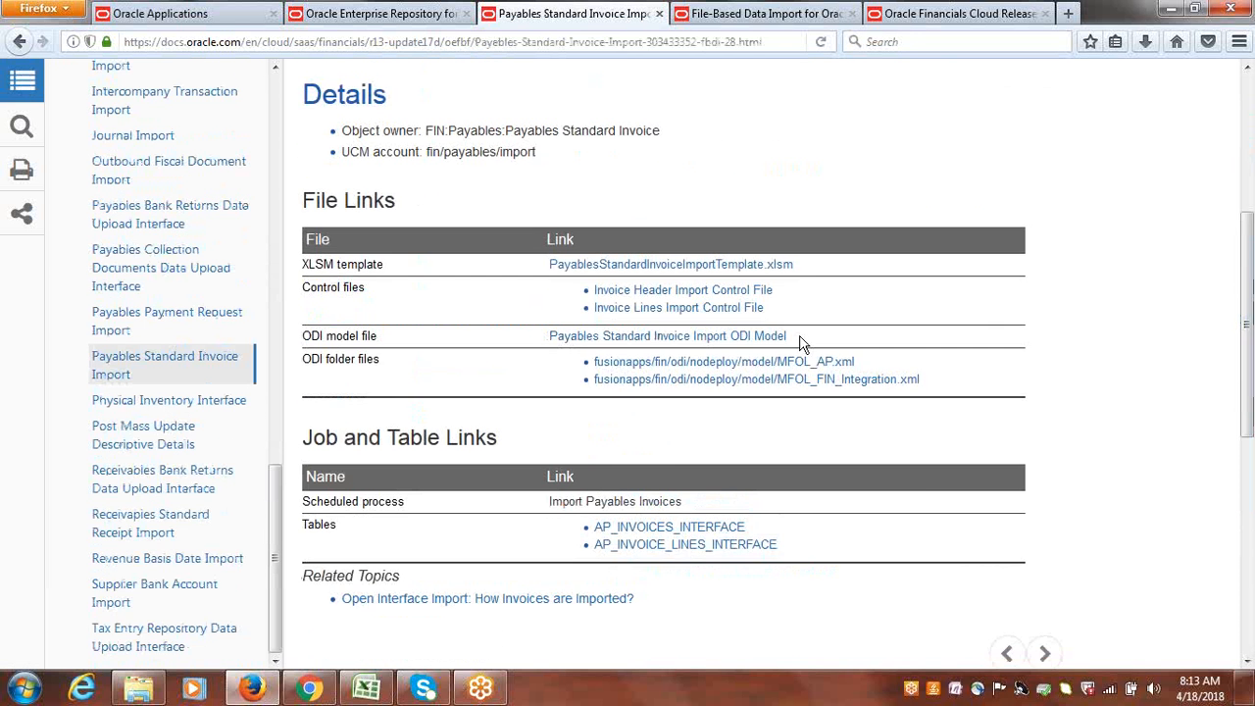
Save the linked PayablesStandardInvoiceImportTemplate.xlsm into the Google Suppliers FBDI folder on the desktop.
{"action": "right_click", "coordinate": [692, 273]}
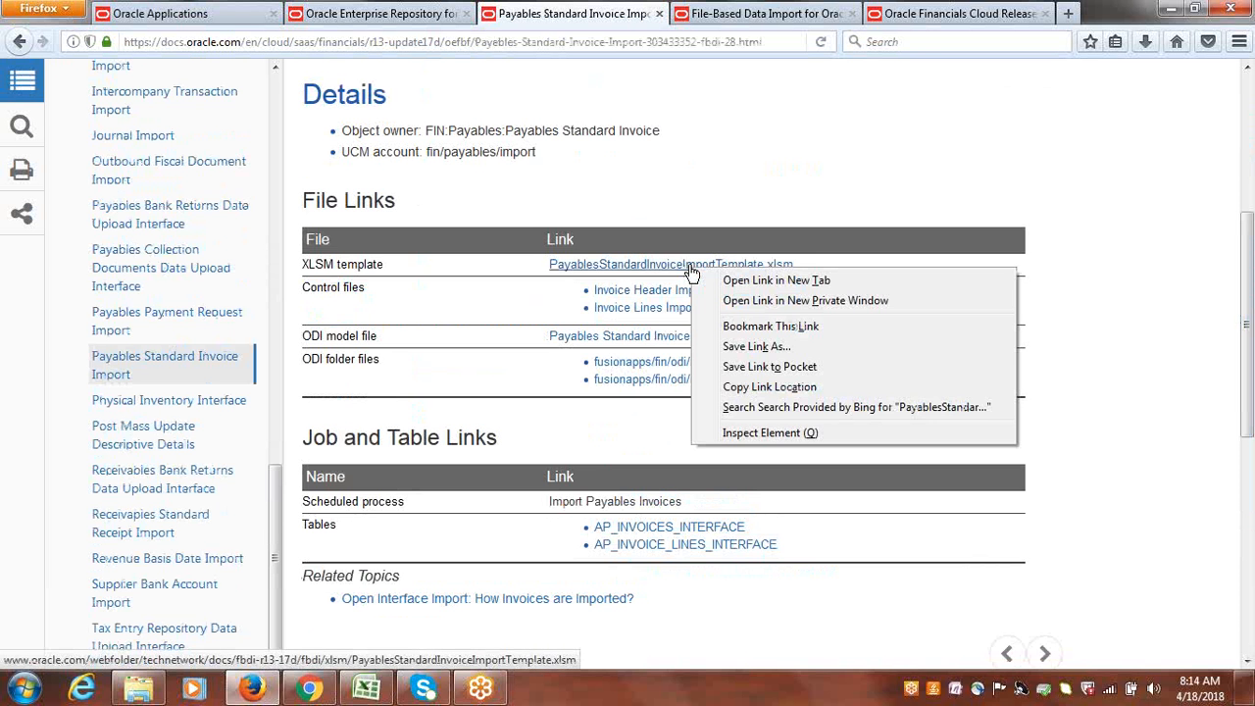
{"action": "left_click", "coordinate": [767, 353]}
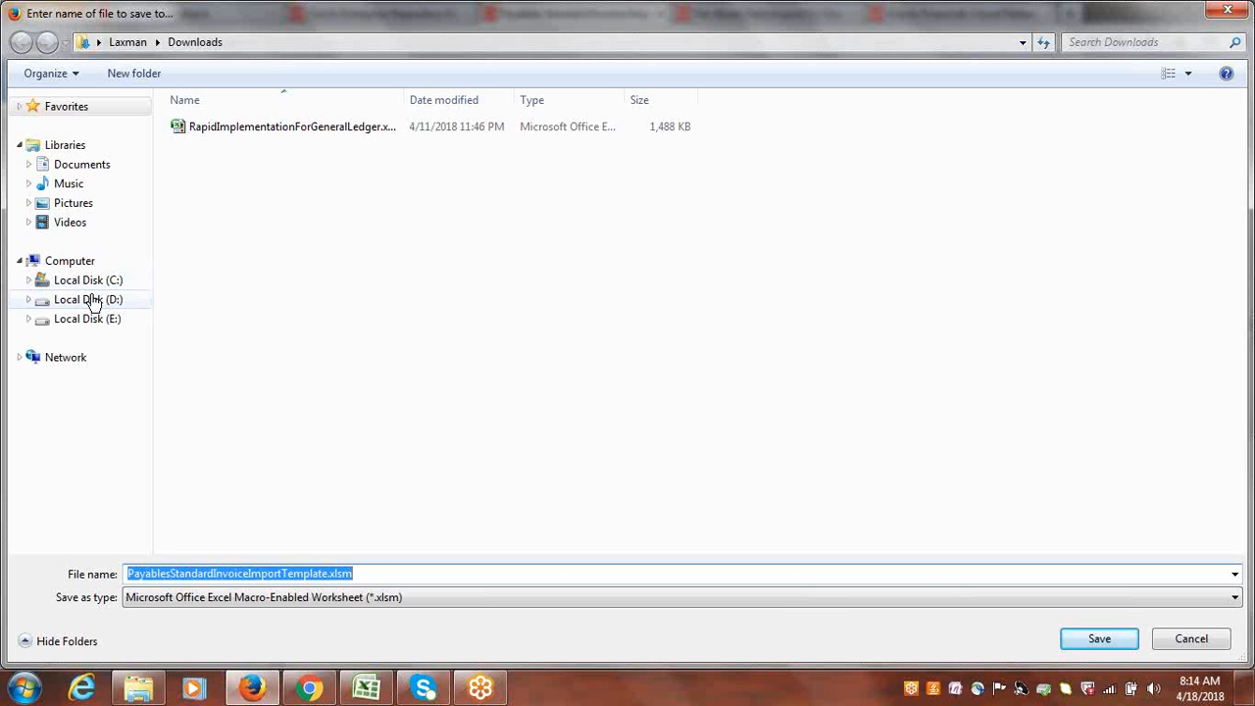
{"action": "left_click", "coordinate": [99, 42]}
{"action": "left_click", "coordinate": [133, 64]}
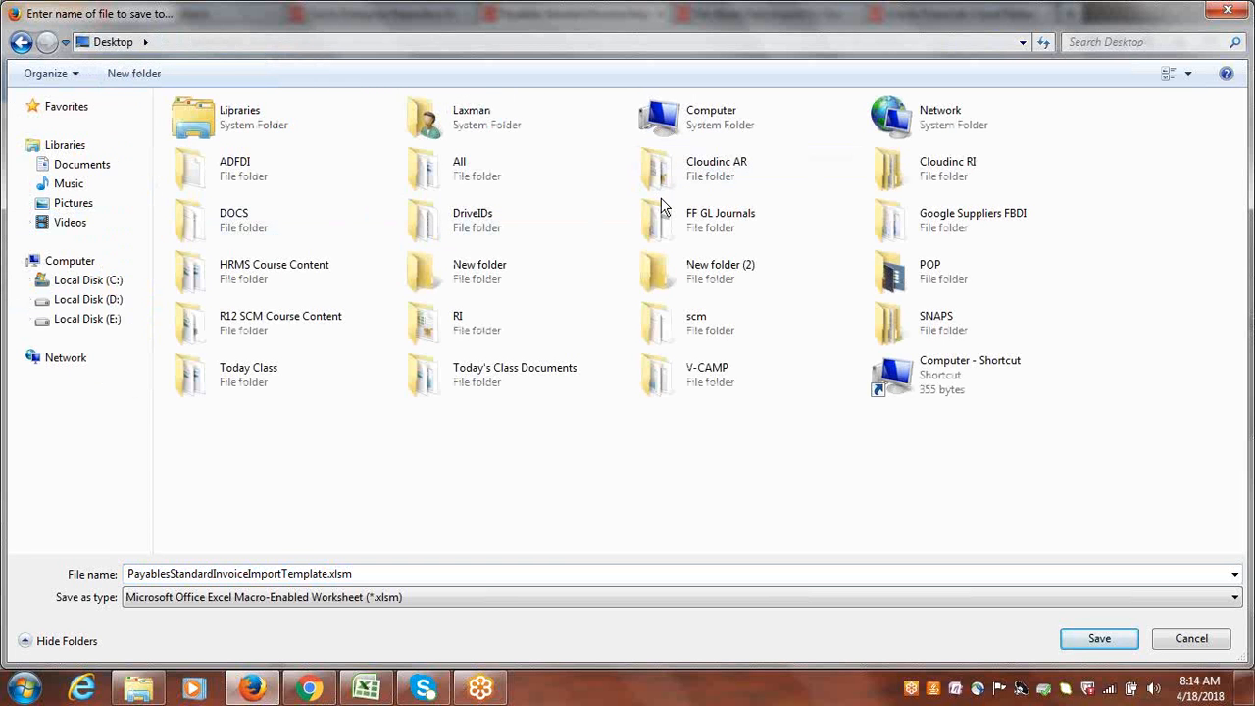
{"action": "left_click", "coordinate": [473, 226]}
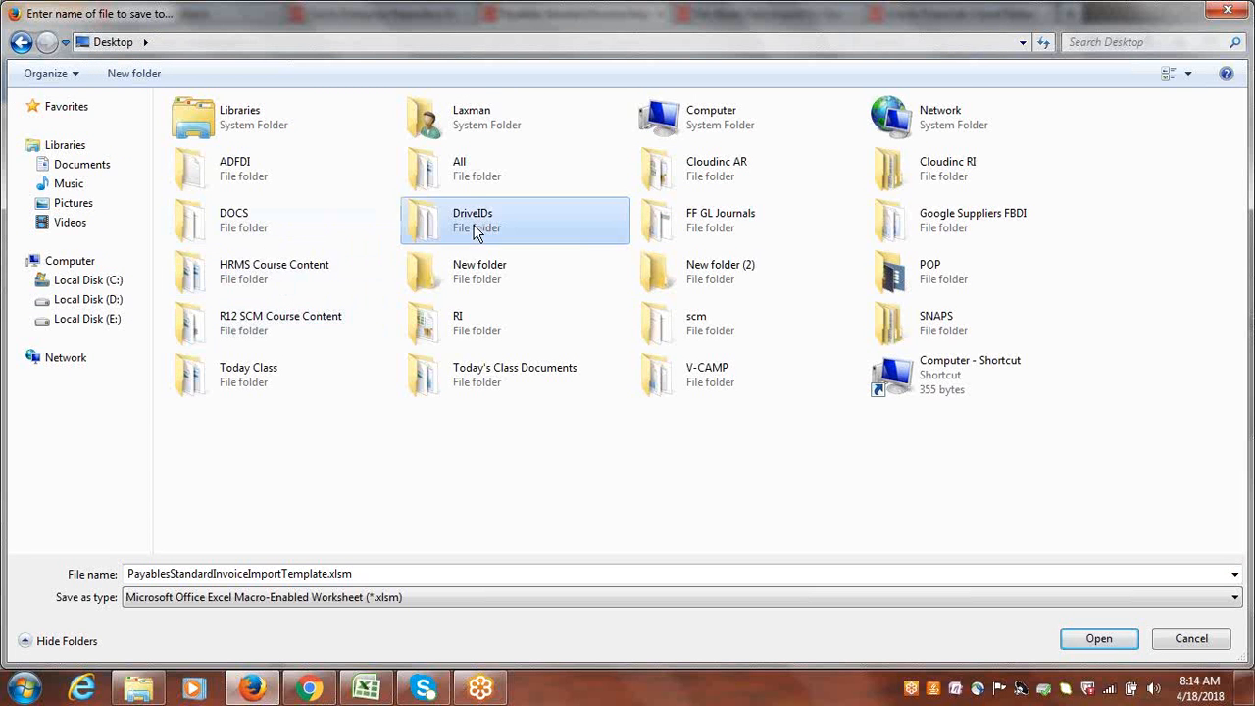
{"action": "key", "text": "g"}
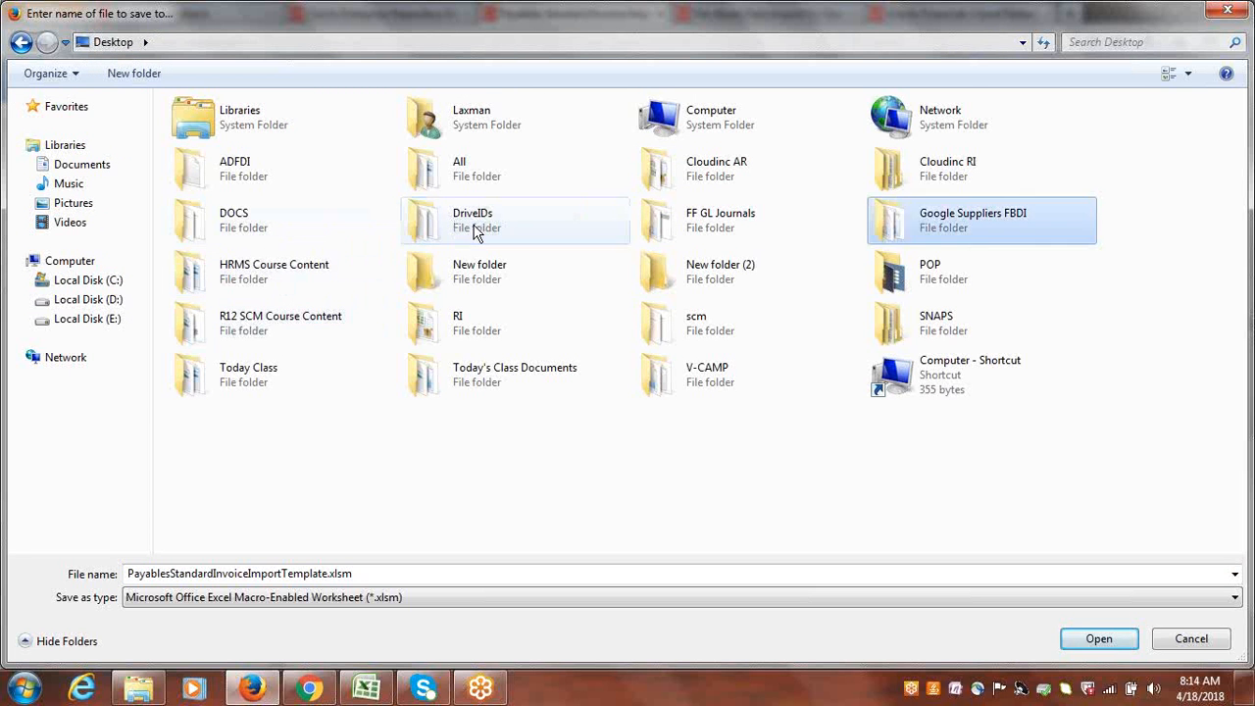
{"action": "double_click", "coordinate": [912, 230]}
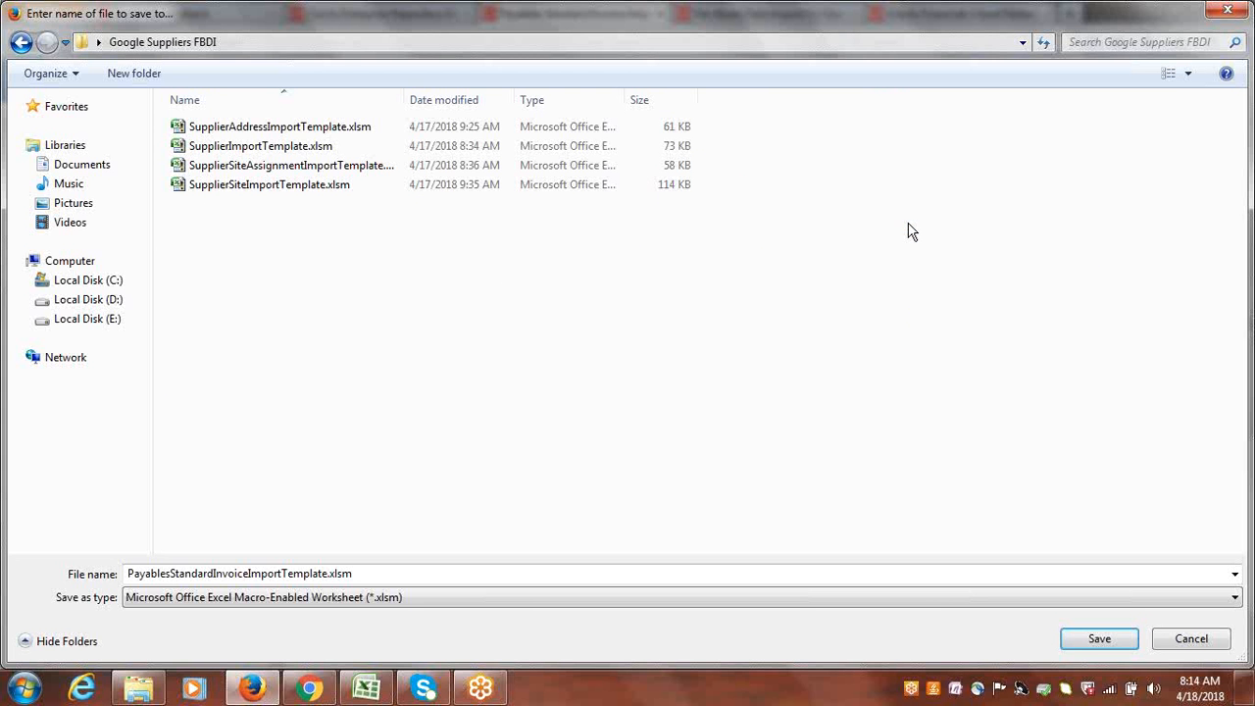
{"action": "left_click", "coordinate": [1095, 639]}
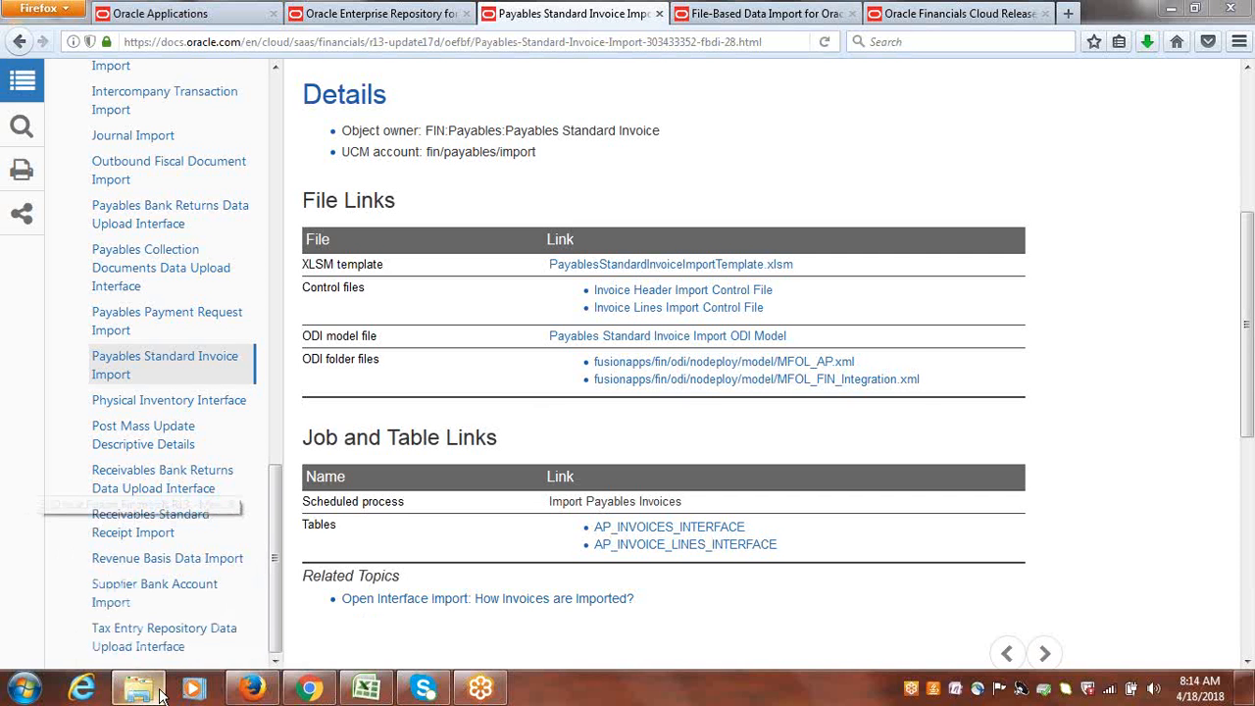
Show the desktop and open the Google Suppliers FBDI folder.
{"action": "key", "text": "super+d"}
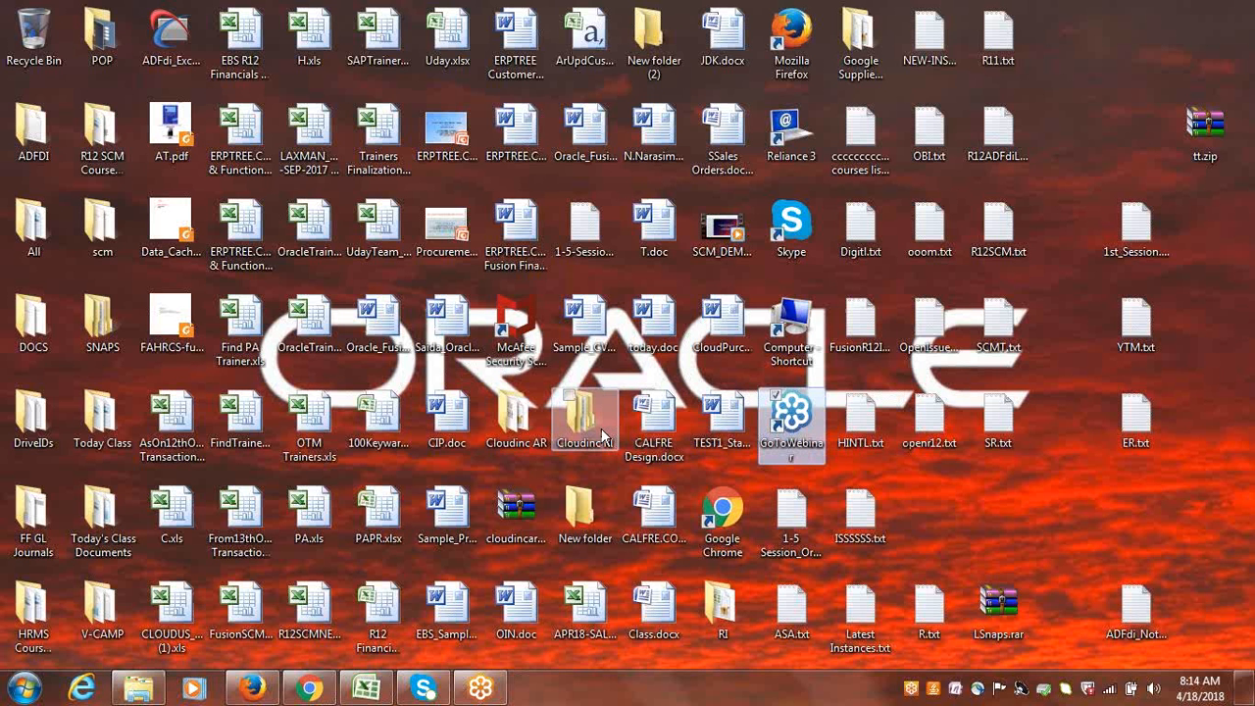
{"action": "left_click", "coordinate": [516, 422]}
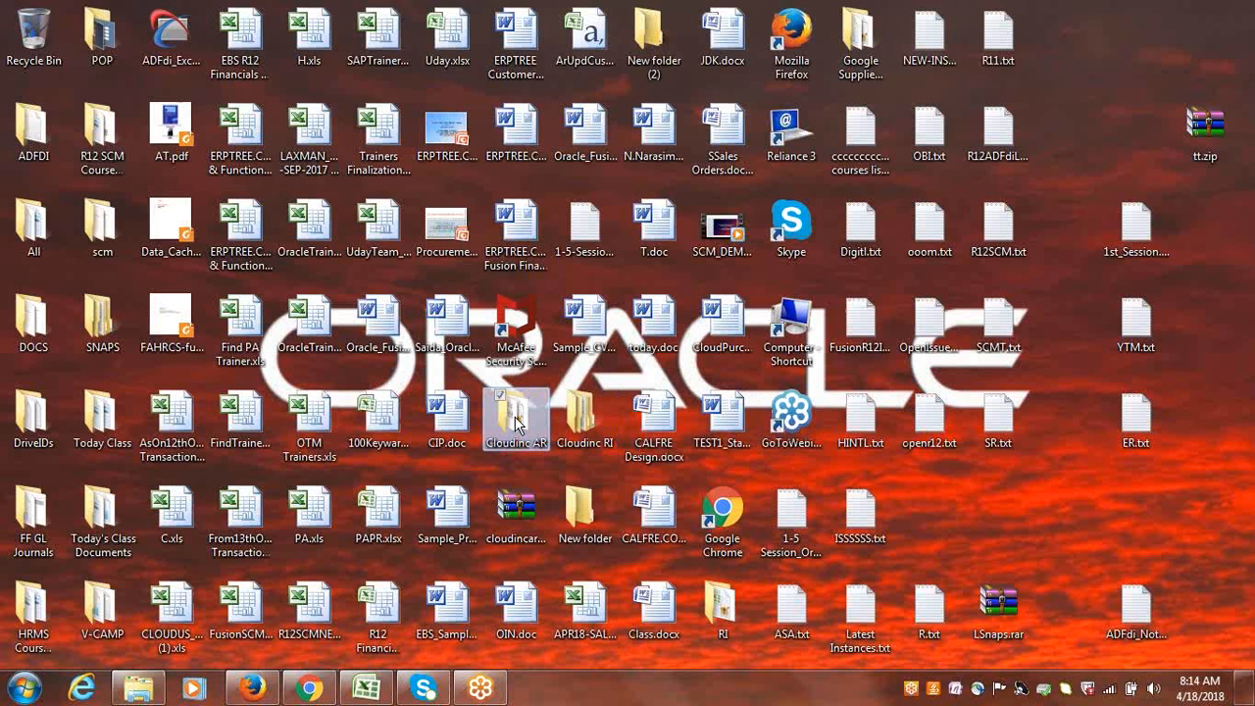
{"action": "key", "text": "g"}
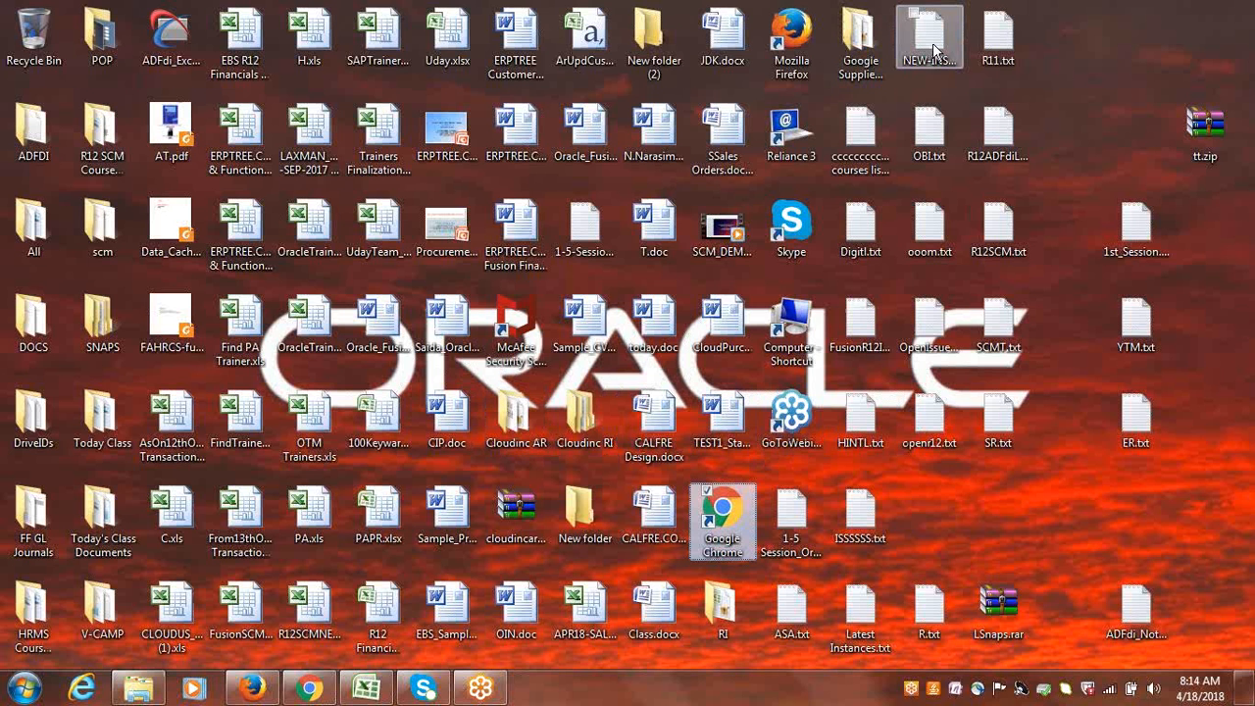
{"action": "double_click", "coordinate": [866, 65]}
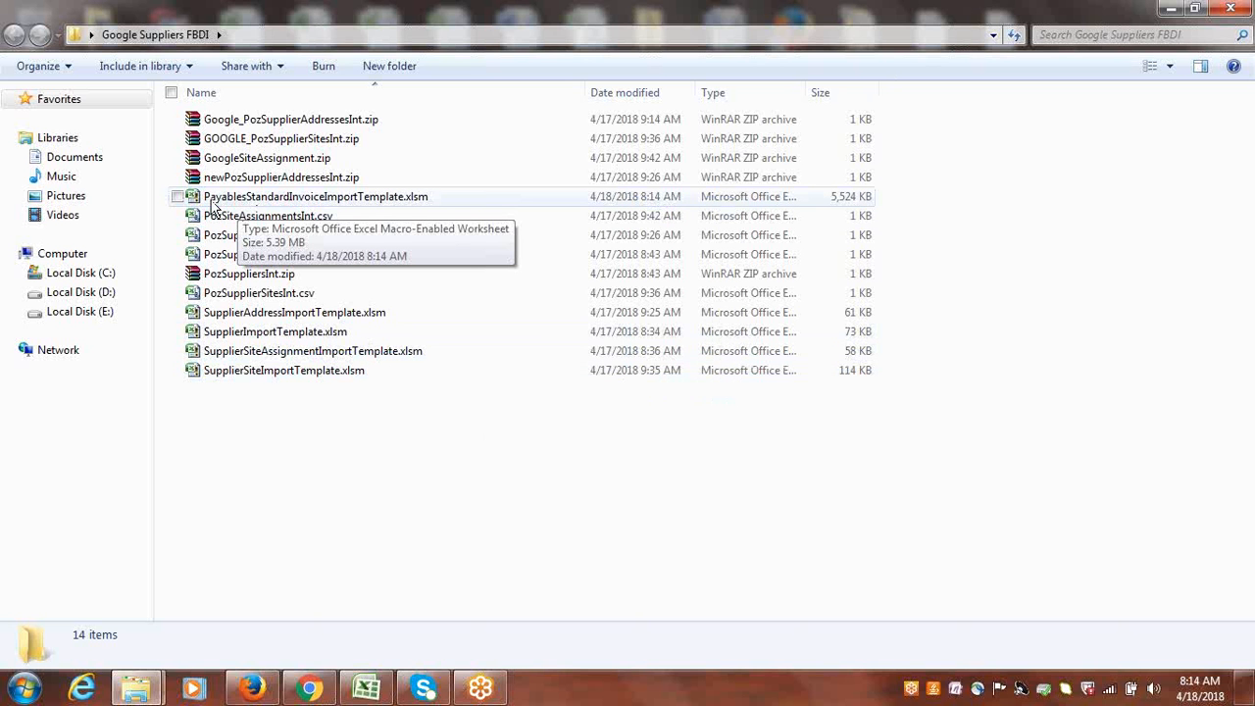
Open PayablesStandardInvoiceImportTemplate.xlsm in Excel, accept recovering its contents, and dismiss the privacy warning and repair report.
{"action": "double_click", "coordinate": [338, 197]}
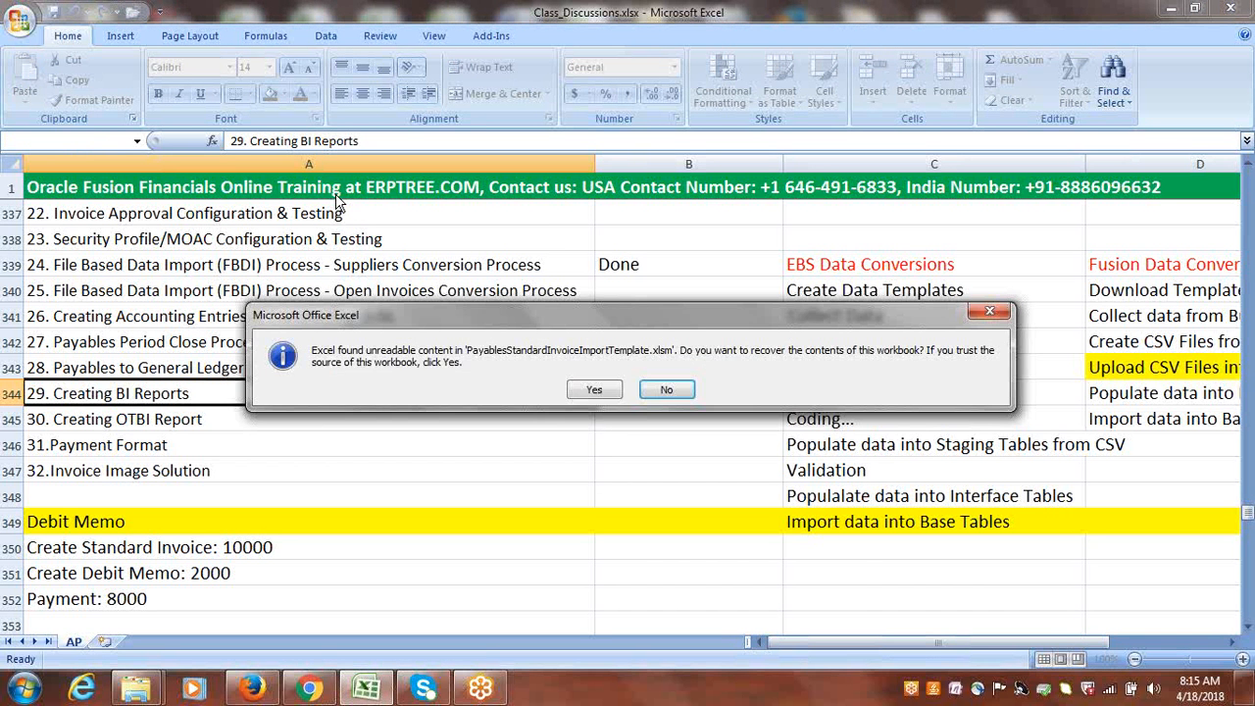
{"action": "left_click", "coordinate": [593, 389]}
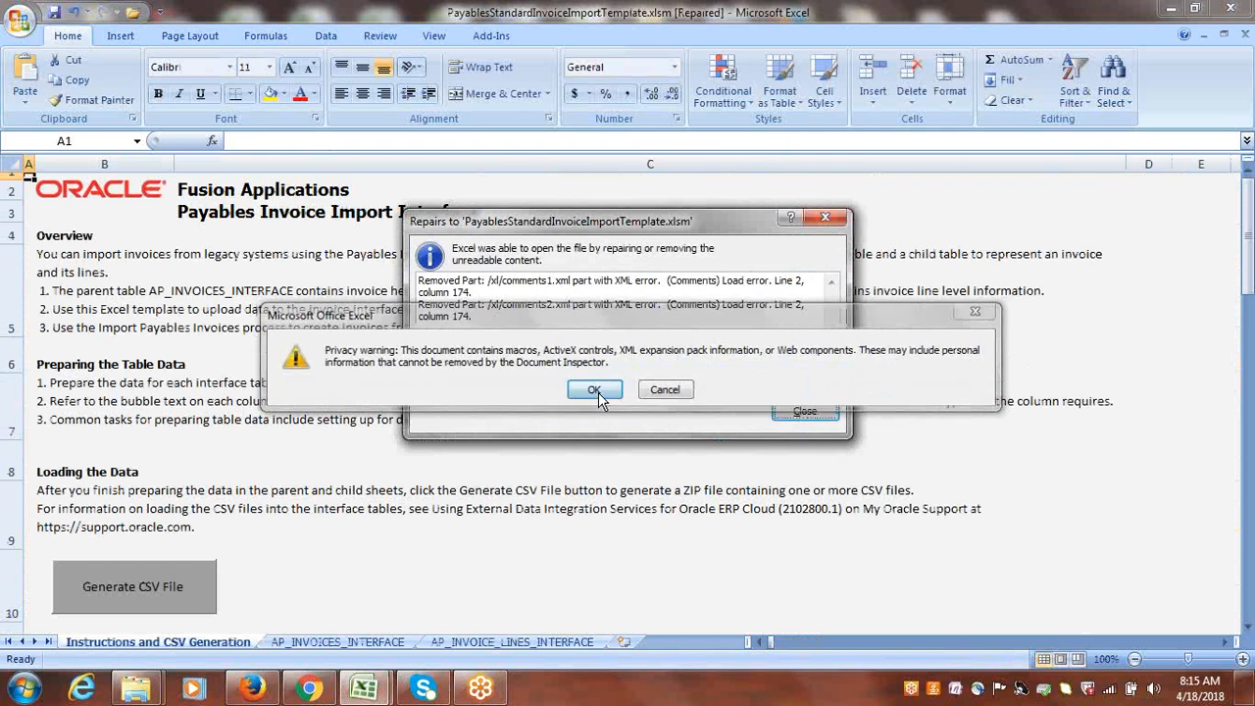
{"action": "left_click", "coordinate": [600, 391]}
{"action": "left_click", "coordinate": [829, 214]}
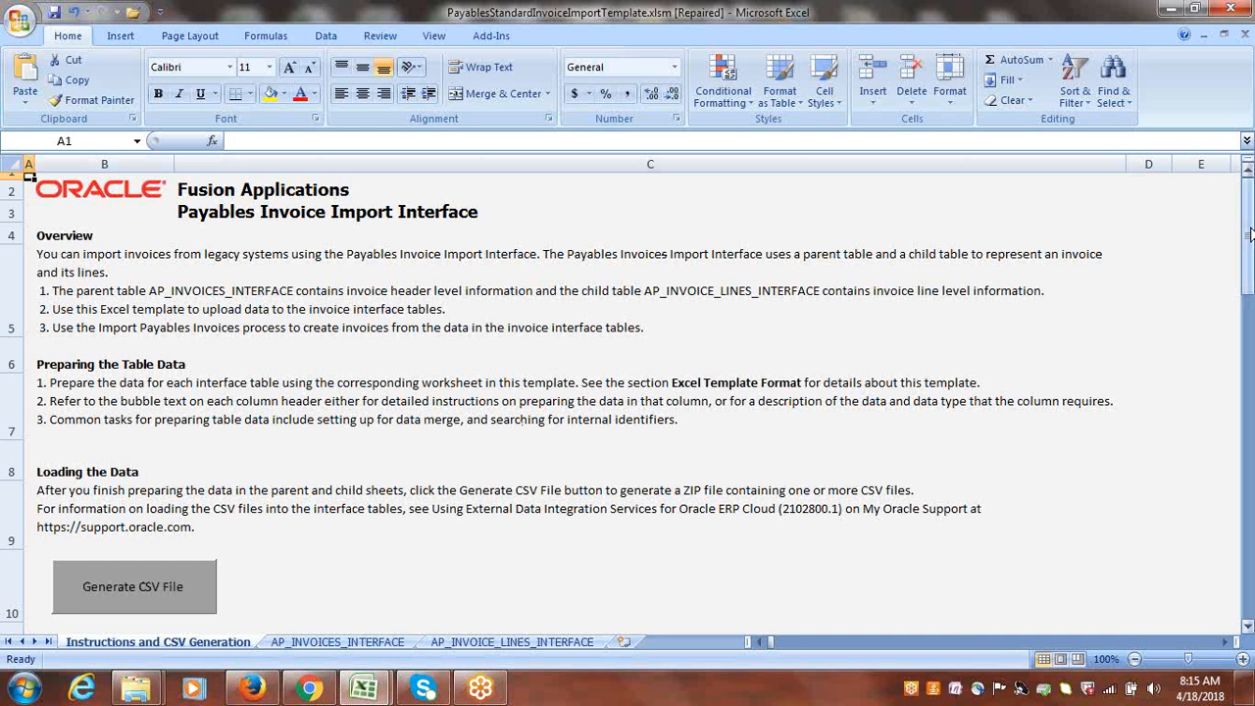
Look over the template's instructions, the AP_INVOICES_INTERFACE sheet and the AP_INVOICE_LINES_INTERFACE sheet.
{"action": "left_click_drag", "start_coordinate": [1250, 232], "coordinate": [1251, 241]}
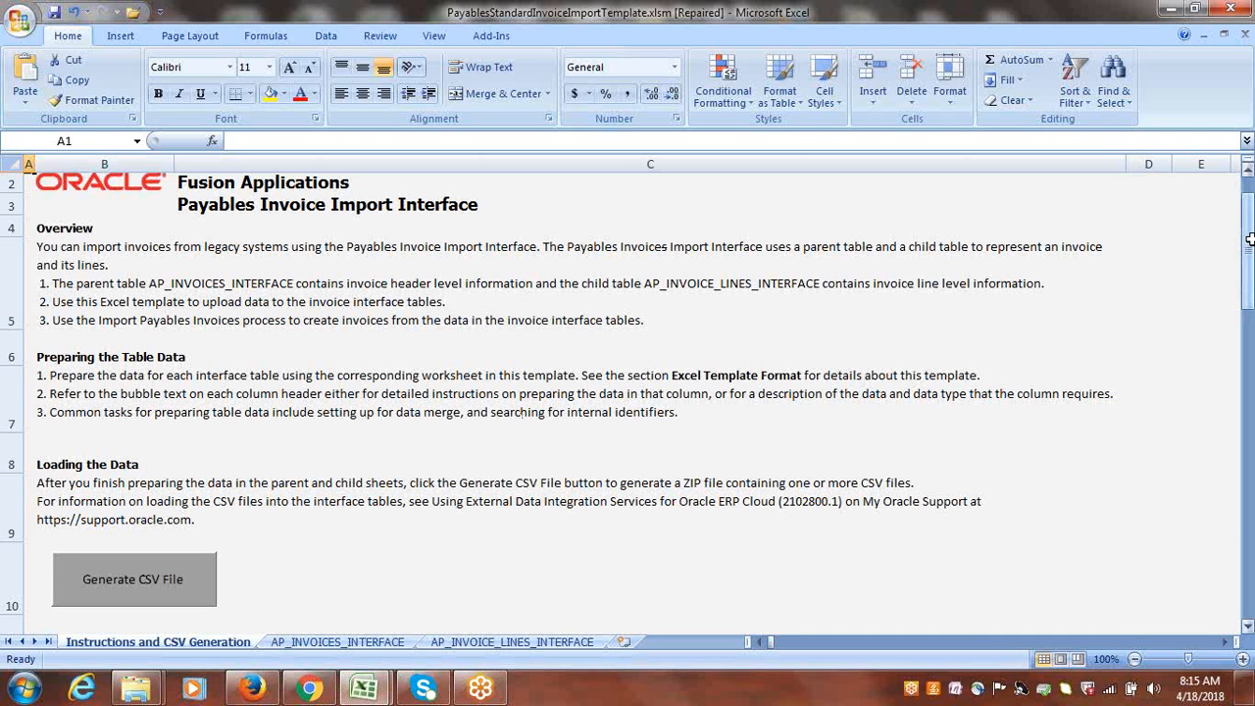
{"action": "left_click", "coordinate": [342, 643]}
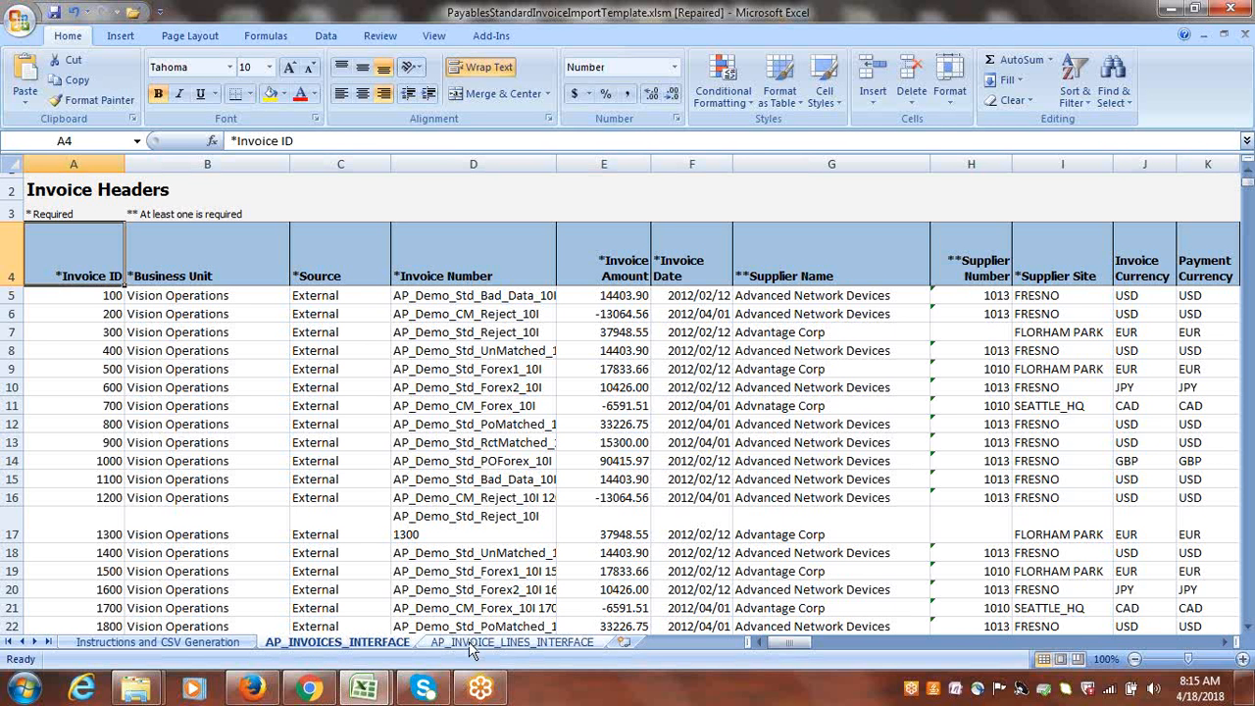
{"action": "left_click", "coordinate": [472, 646]}
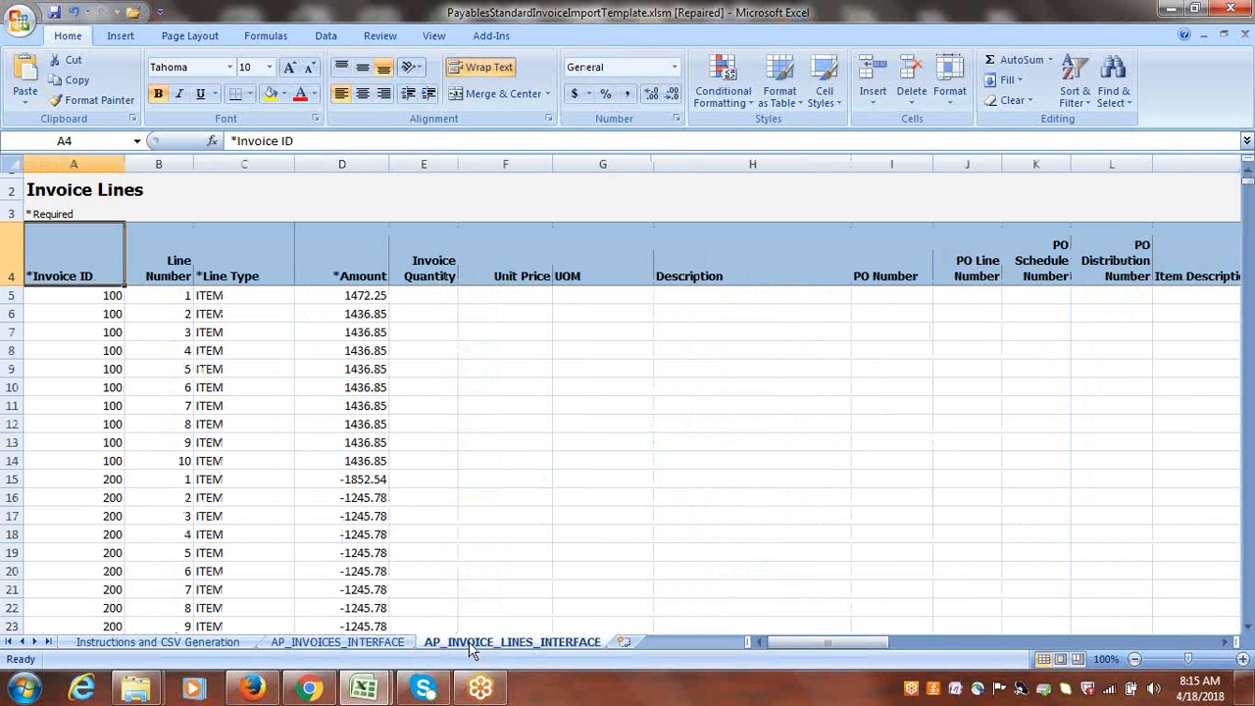
Delete all sample invoice headers from row 6 downward on the AP_INVOICES_INTERFACE sheet, keeping only row 5.
{"action": "left_click", "coordinate": [332, 645]}
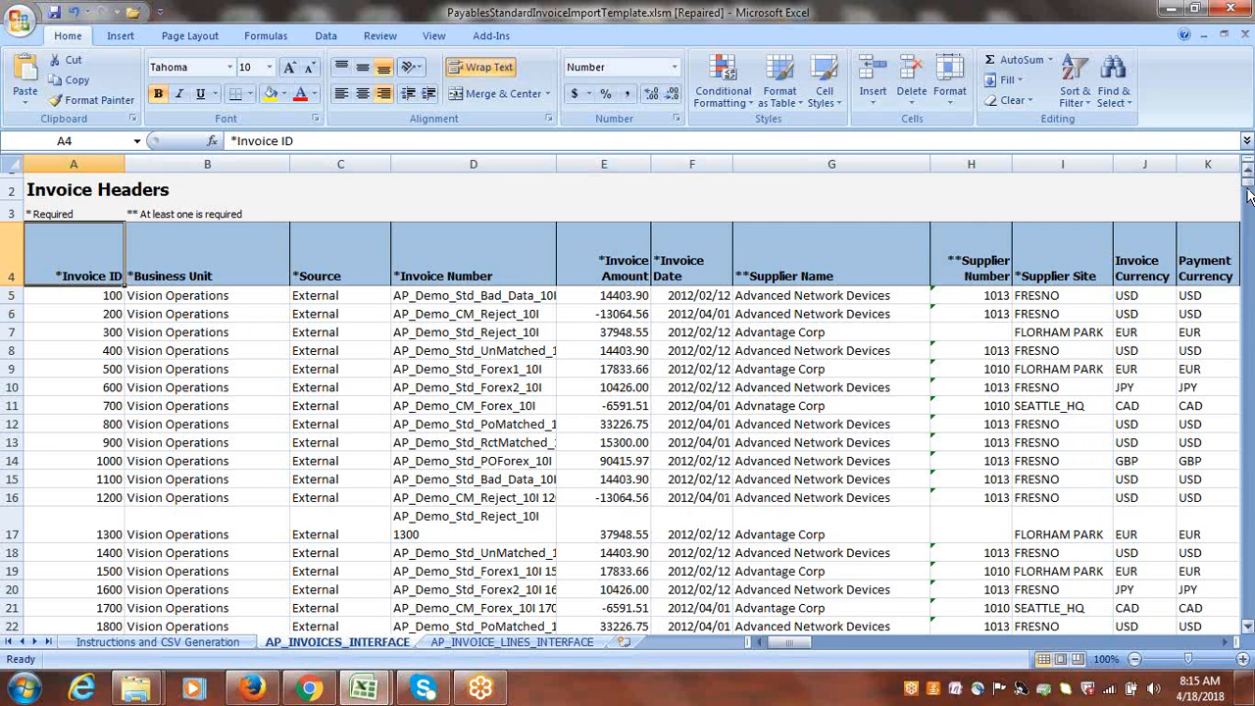
{"action": "mouse_move", "coordinate": [1249, 191]}
{"action": "left_mouse_down"}
{"action": "mouse_move", "coordinate": [1249, 383]}
{"action": "mouse_move", "coordinate": [1249, 191]}
{"action": "left_mouse_up"}
{"action": "left_click_drag", "start_coordinate": [22, 322], "coordinate": [32, 617]}
{"action": "key", "text": "ctrl+minus"}
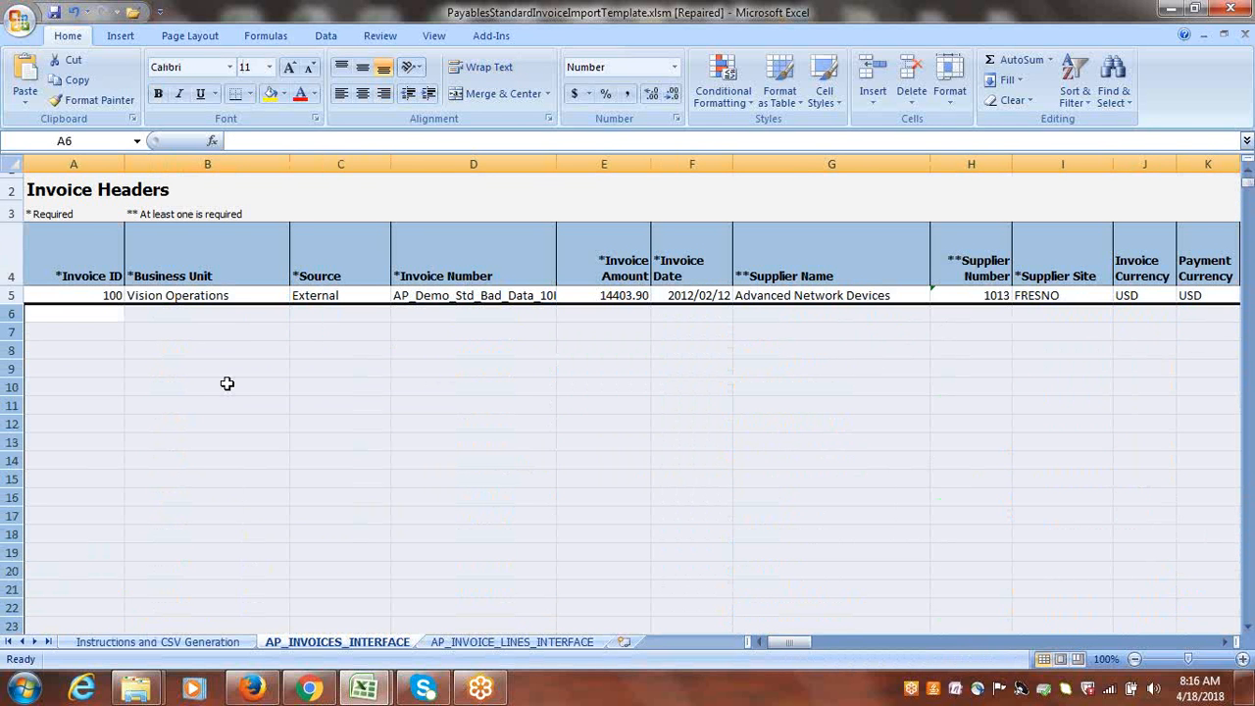
{"action": "left_click", "coordinate": [198, 333]}
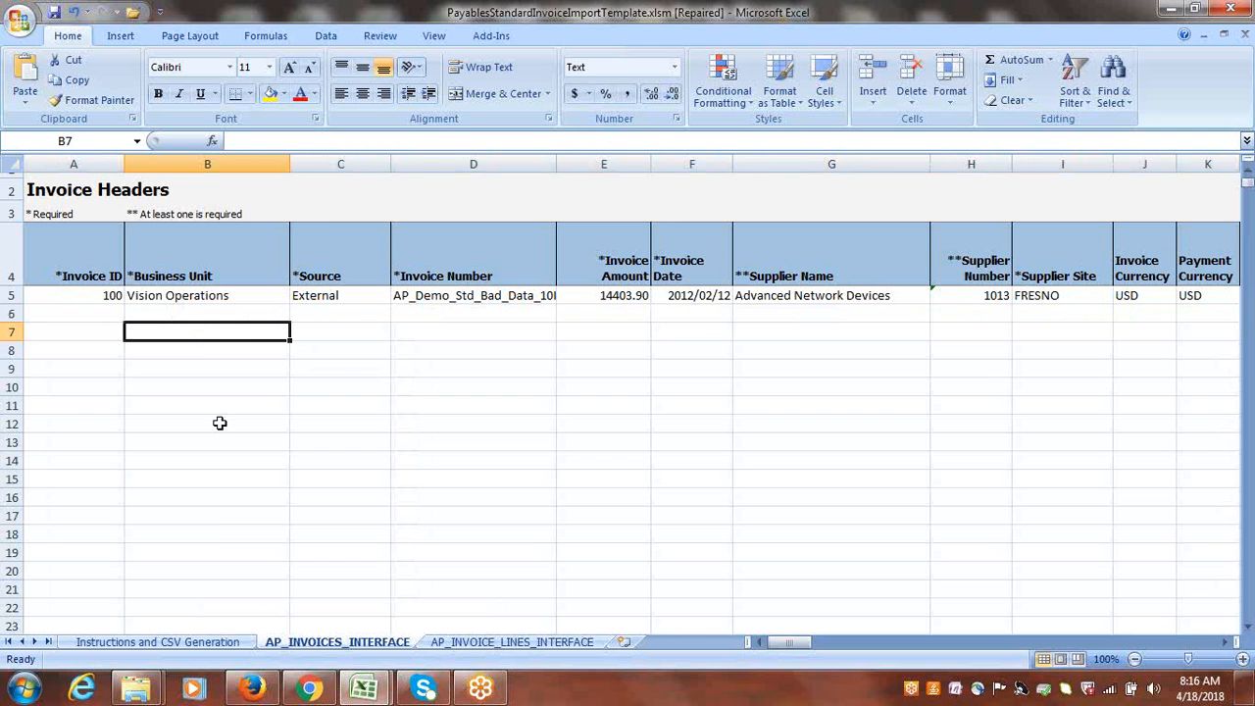
Delete the sample invoice lines in rows 6 to 10004 on the AP_INVOICE_LINES_INTERFACE sheet, keeping only row 5.
{"action": "left_click", "coordinate": [510, 642]}
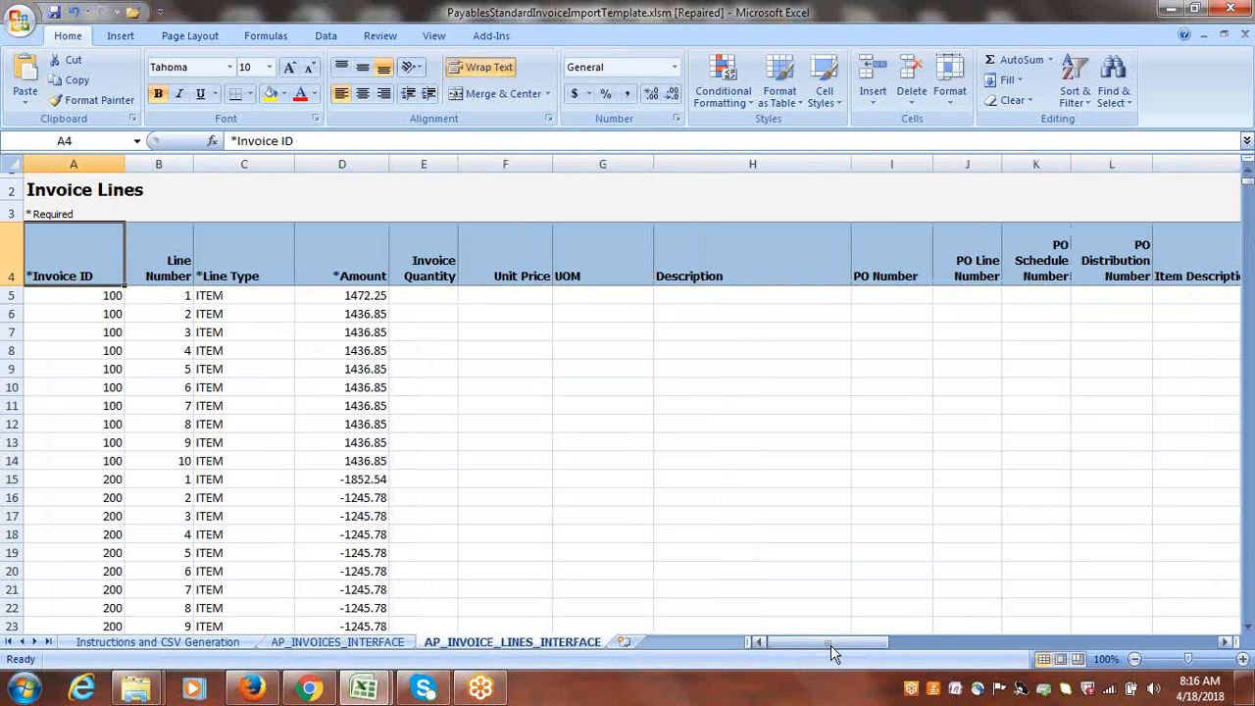
{"action": "left_click_drag", "start_coordinate": [830, 645], "coordinate": [678, 649]}
{"action": "left_click", "coordinate": [9, 313]}
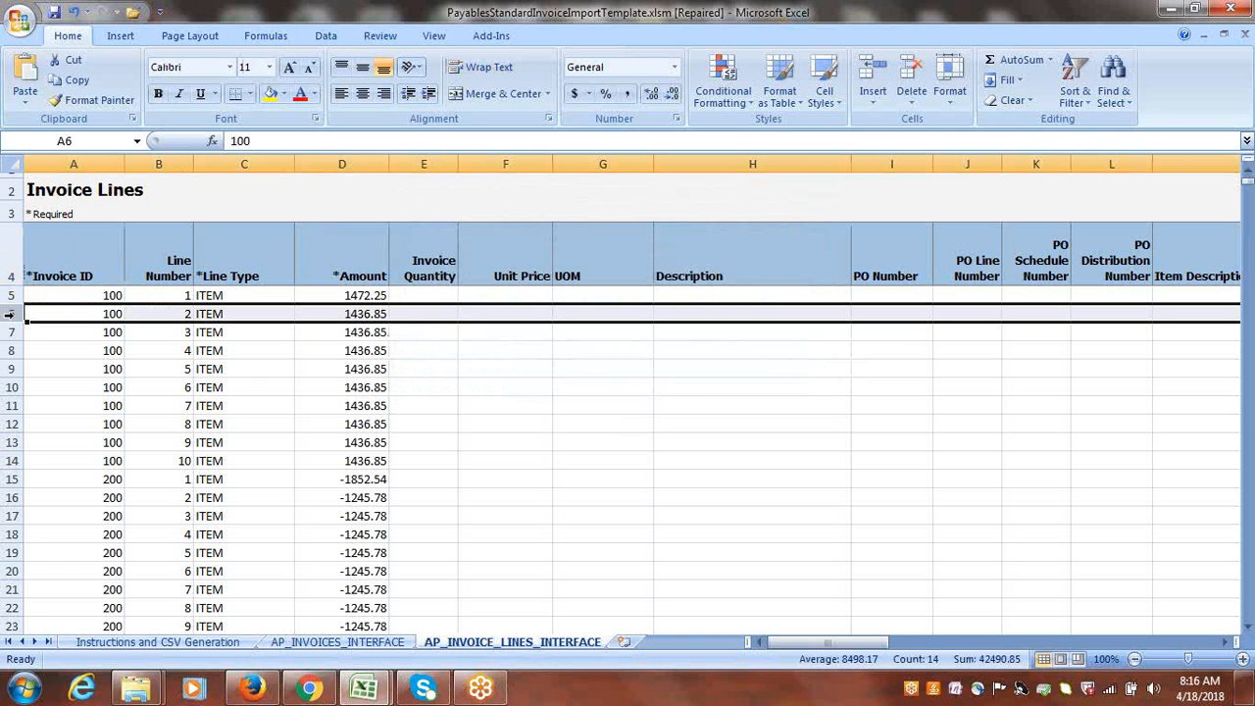
{"action": "left_click_drag", "start_coordinate": [9, 314], "coordinate": [71, 574]}
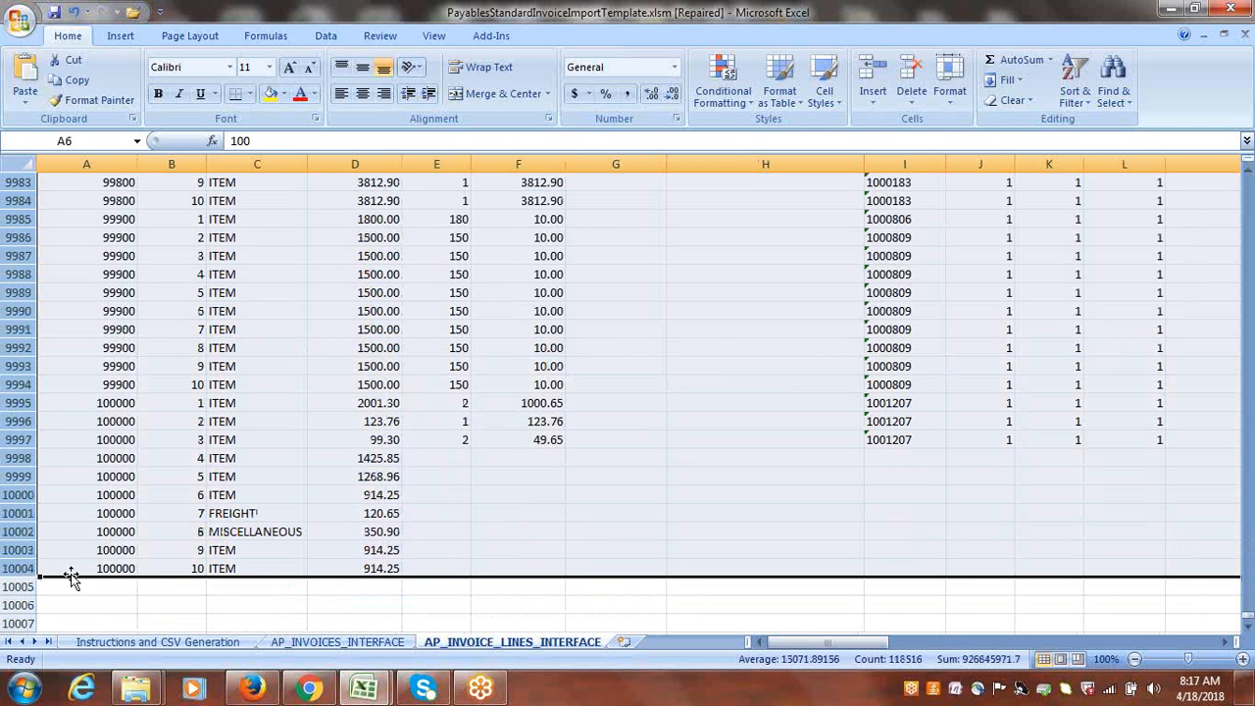
{"action": "key", "text": "ctrl+minus"}
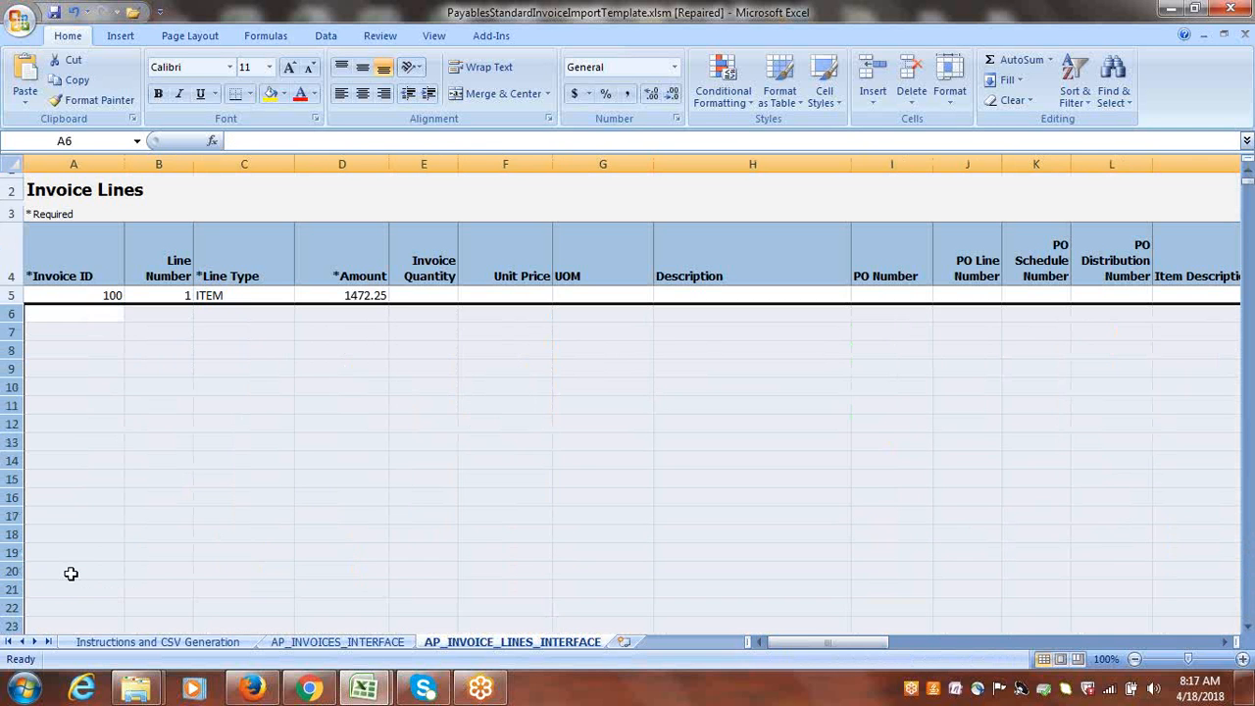
{"action": "left_click", "coordinate": [305, 454]}
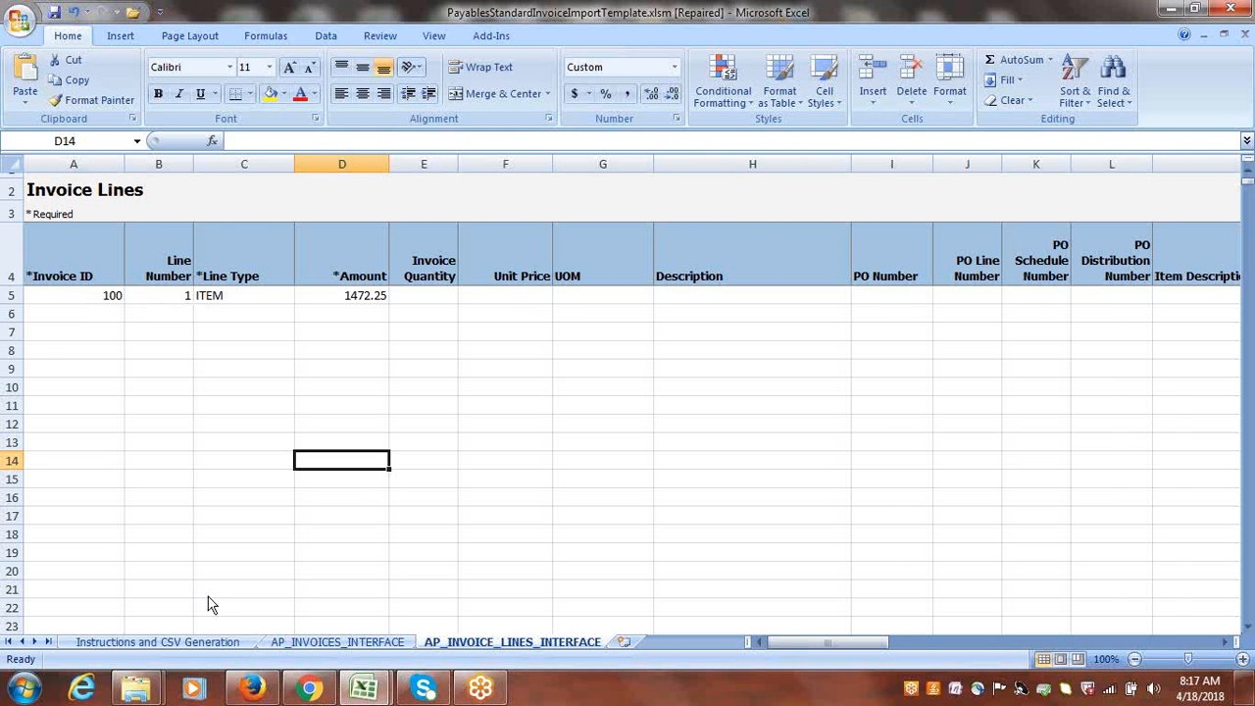
Set the Invoice ID in row 5 of the AP_INVOICES_INTERFACE sheet to 111.
{"action": "left_click", "coordinate": [338, 643]}
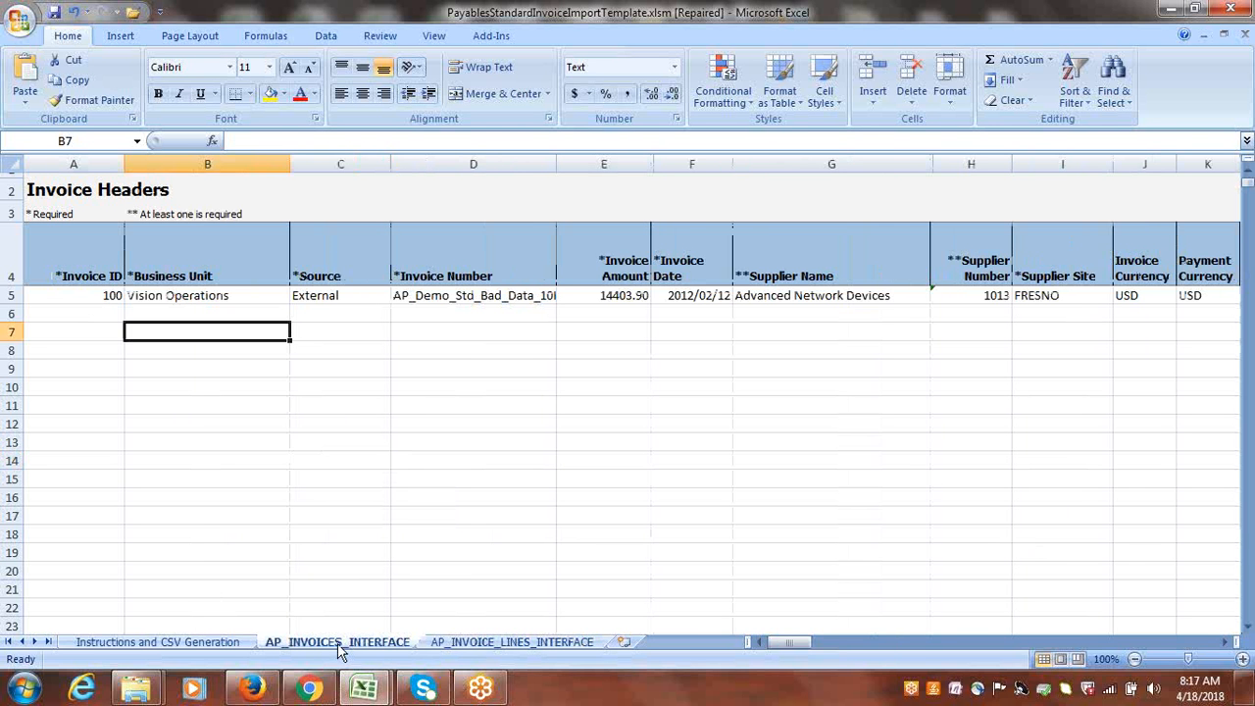
{"action": "left_click", "coordinate": [88, 300]}
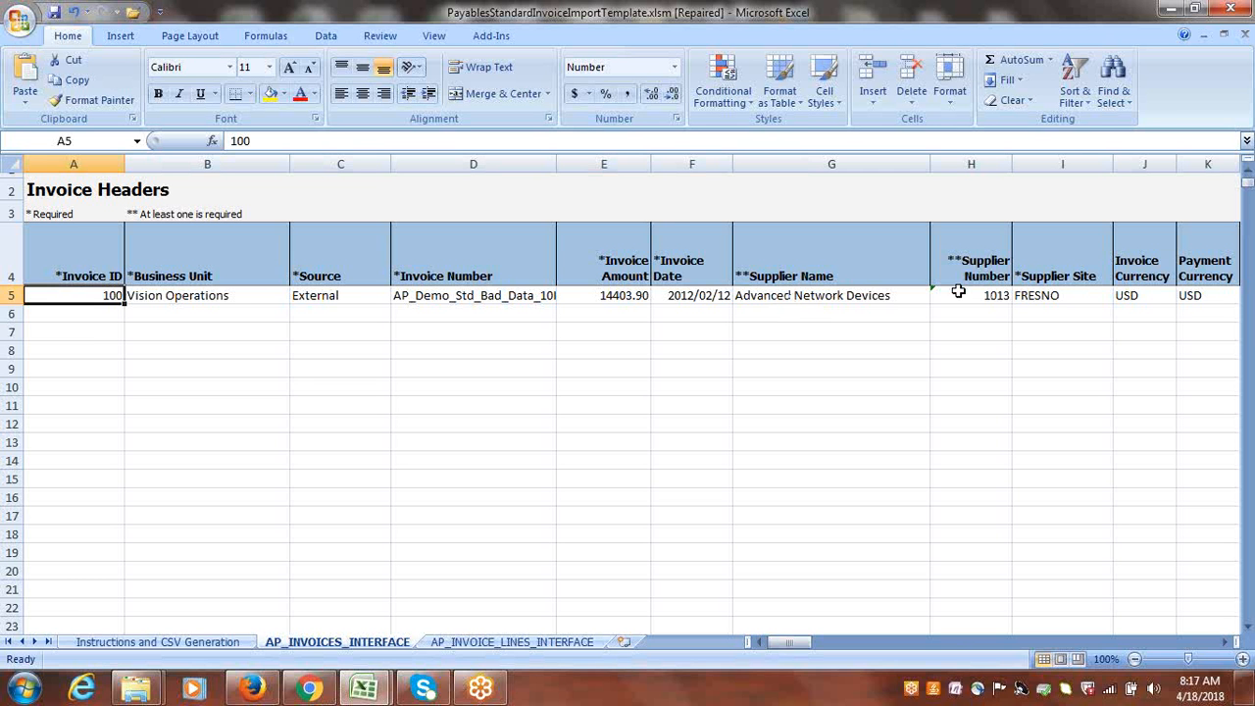
{"action": "left_click", "coordinate": [834, 298]}
{"action": "left_click", "coordinate": [975, 292]}
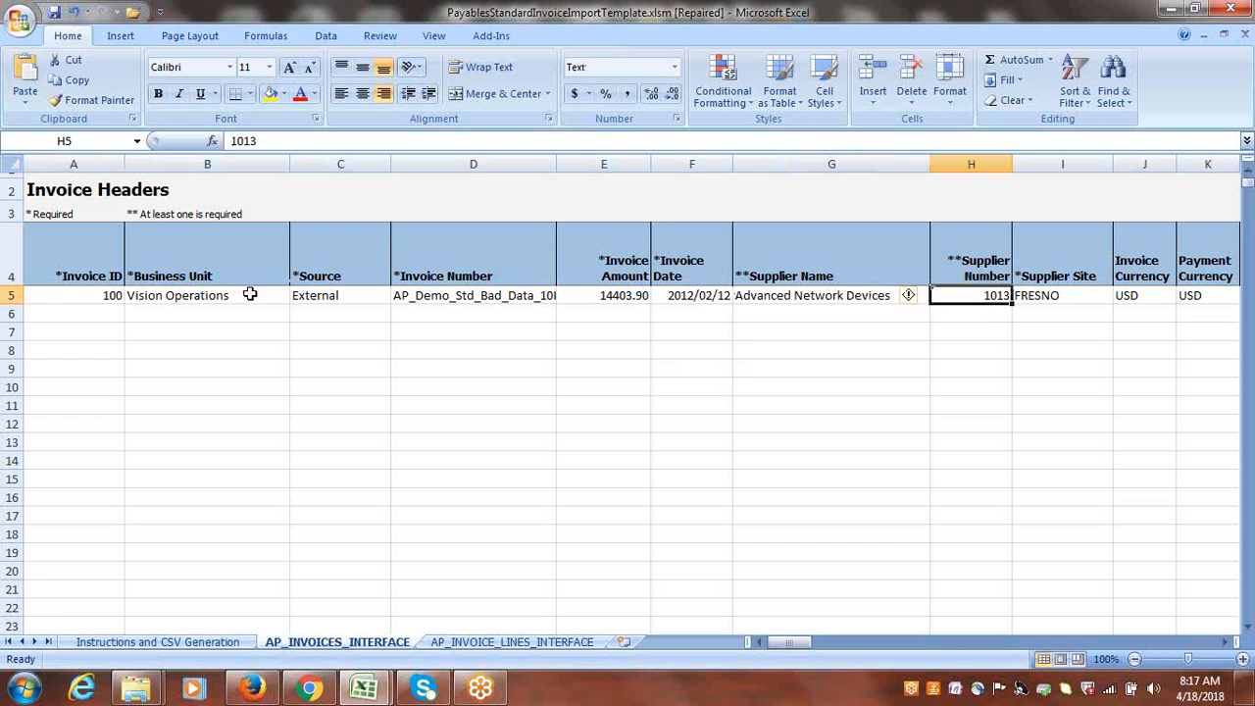
{"action": "left_click", "coordinate": [88, 291]}
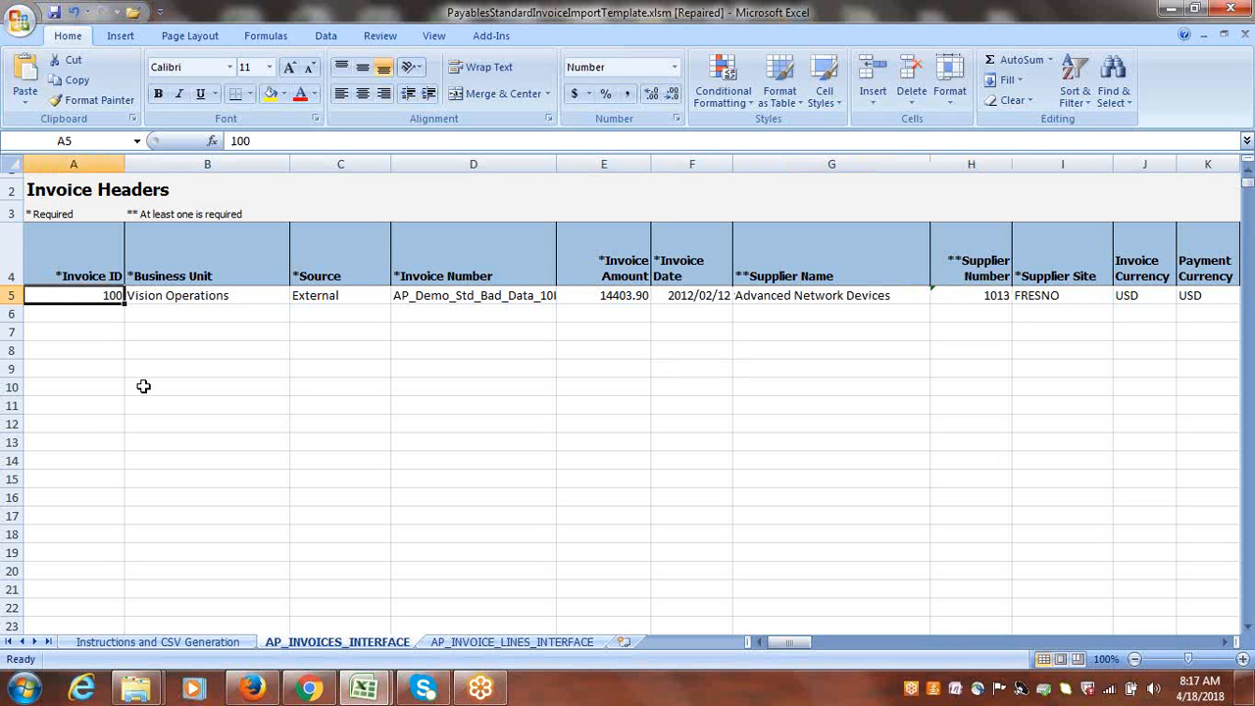
{"action": "type", "text": "1"}
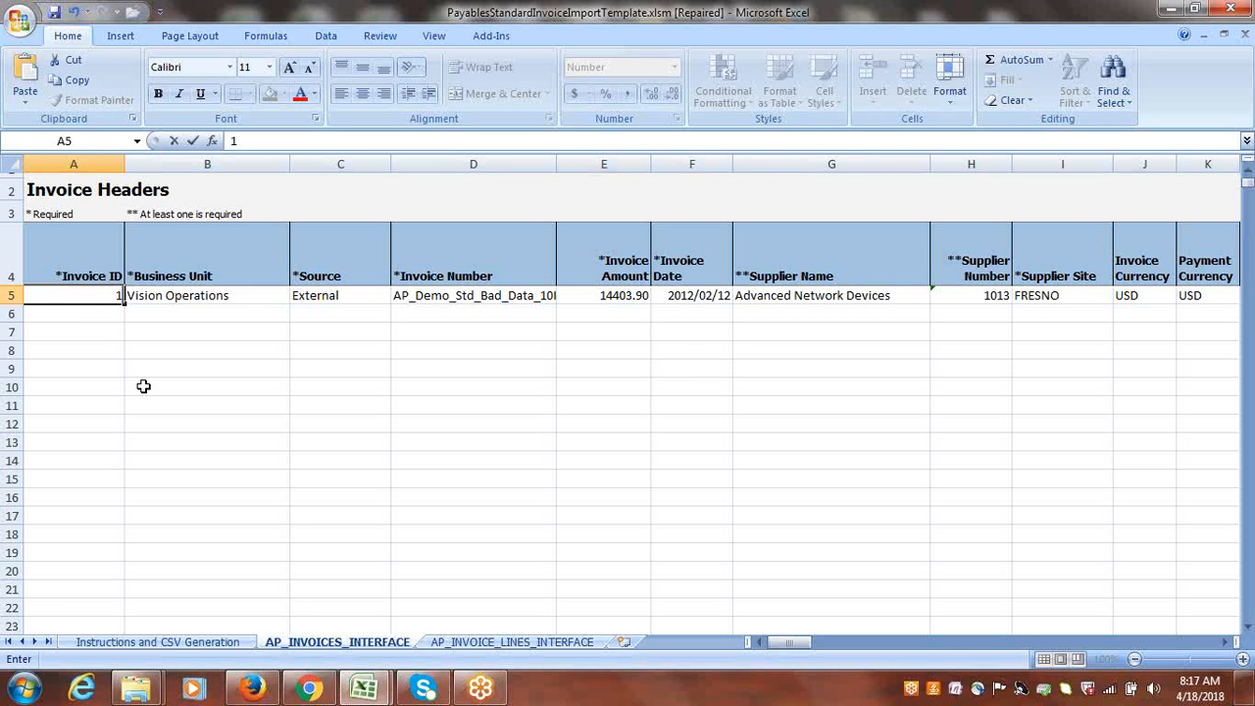
{"action": "type", "text": "11"}
{"action": "key", "text": "Tab"}
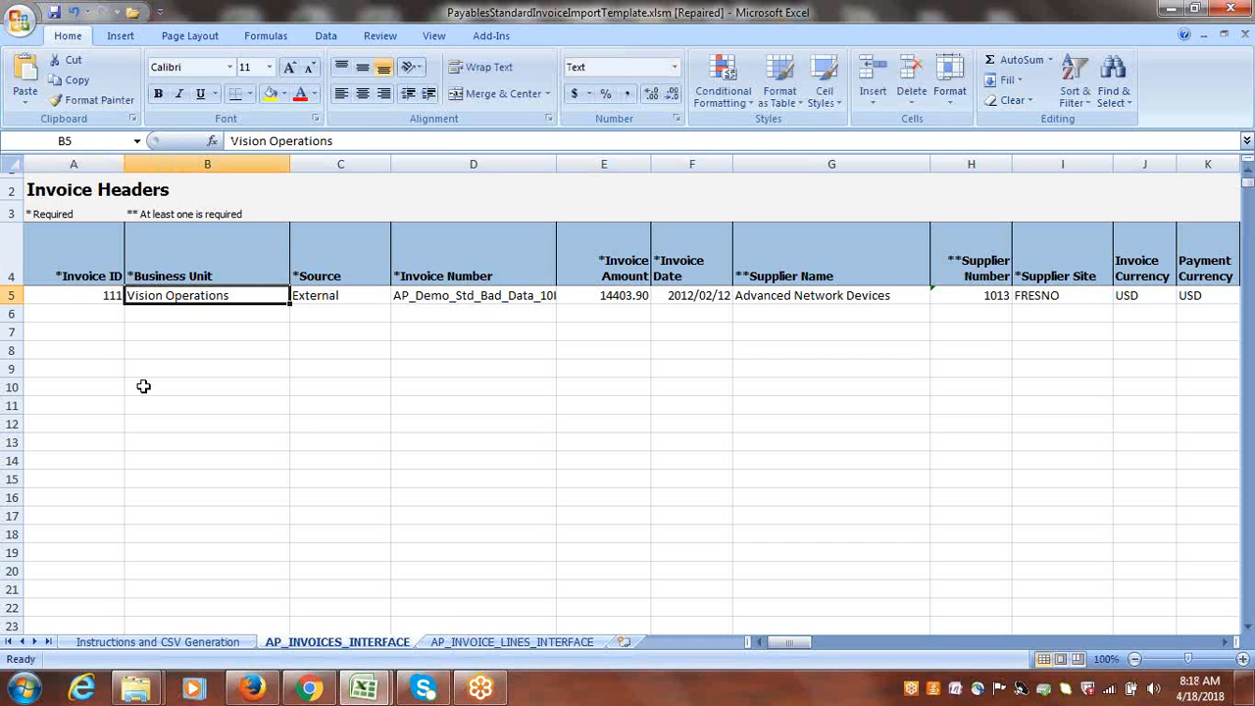
Switch to Oracle Applications in Firefox, try to open the Payables Invoices work area, and reload the page.
{"action": "left_click", "coordinate": [252, 690]}
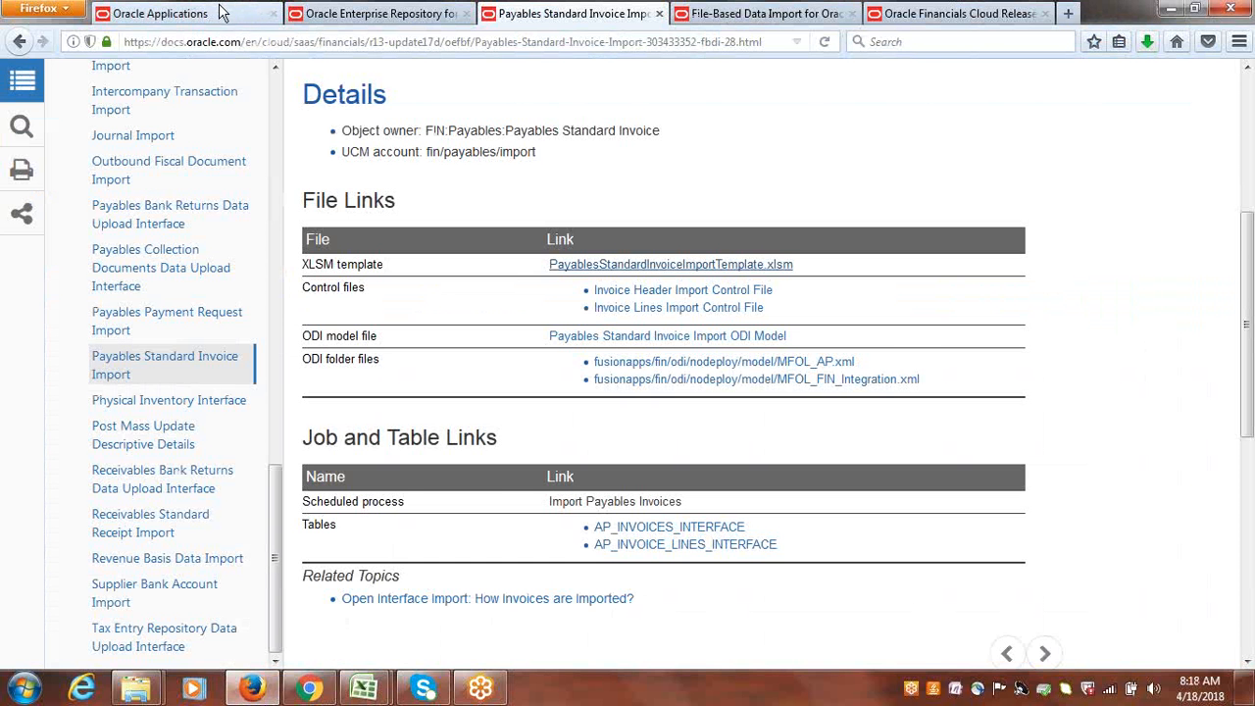
{"action": "left_click", "coordinate": [218, 13]}
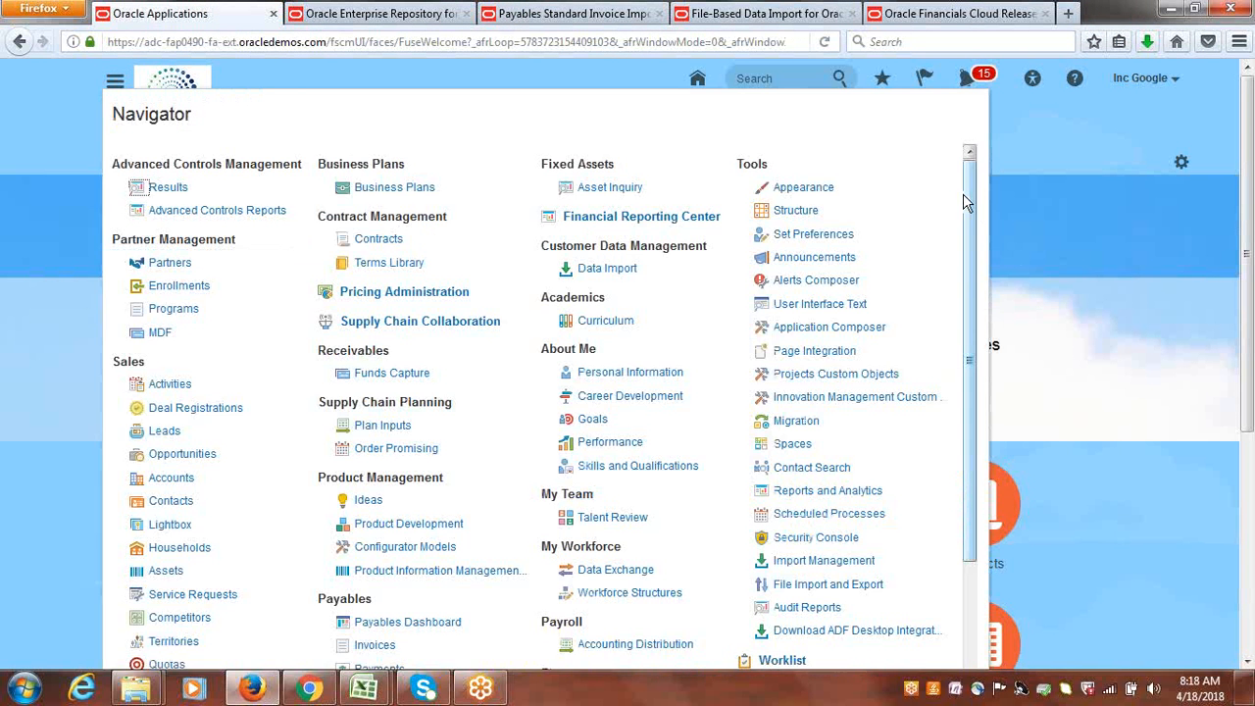
{"action": "scroll", "coordinate": [977, 287], "scroll_direction": "down", "scroll_amount": 4}
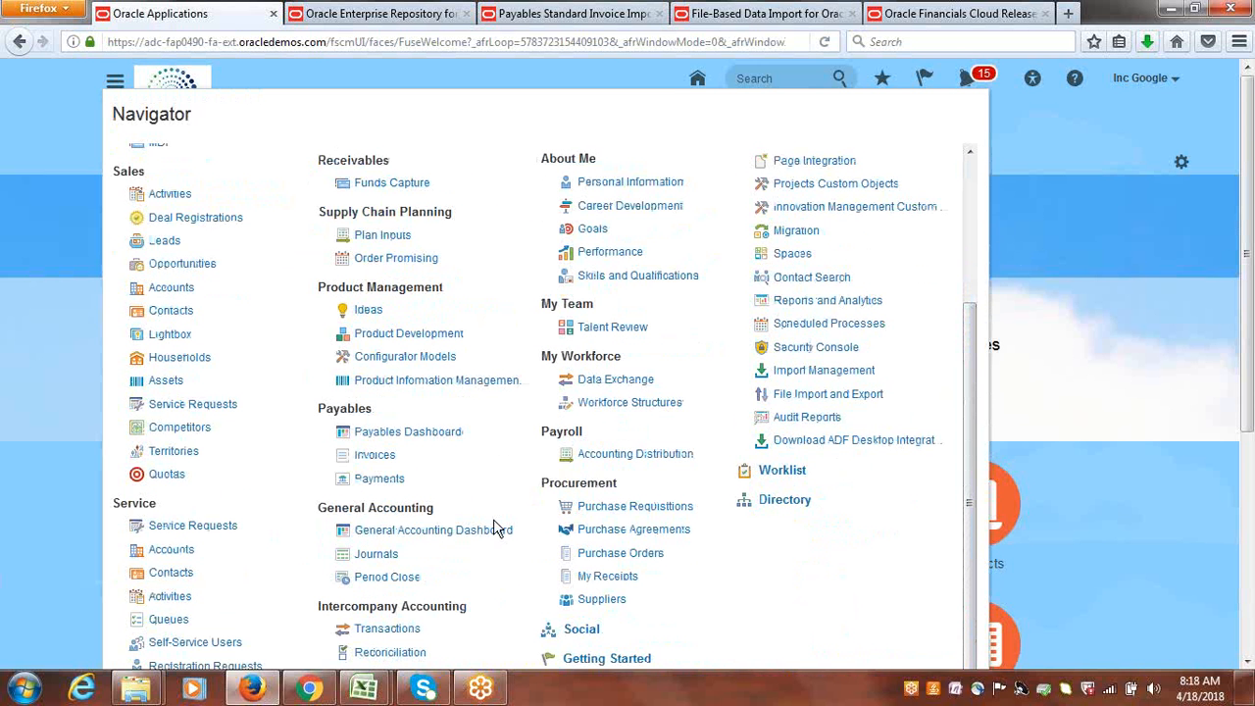
{"action": "left_click", "coordinate": [374, 455]}
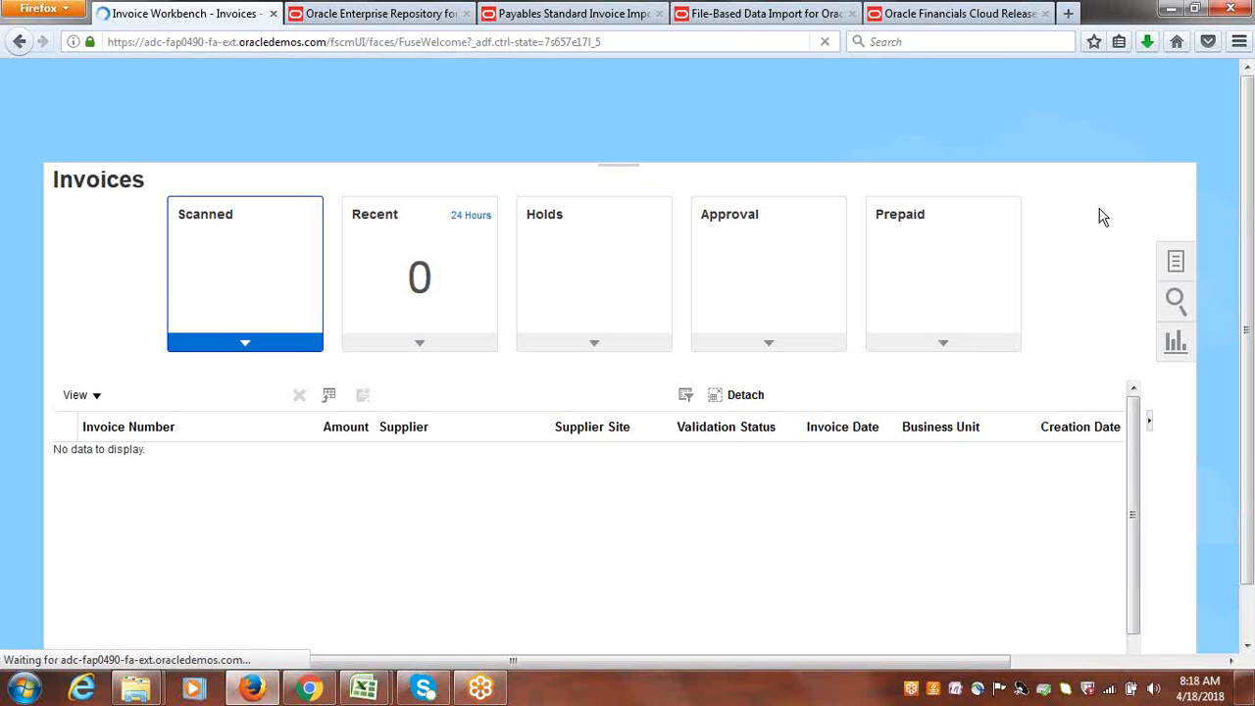
{"action": "left_click", "coordinate": [1177, 260]}
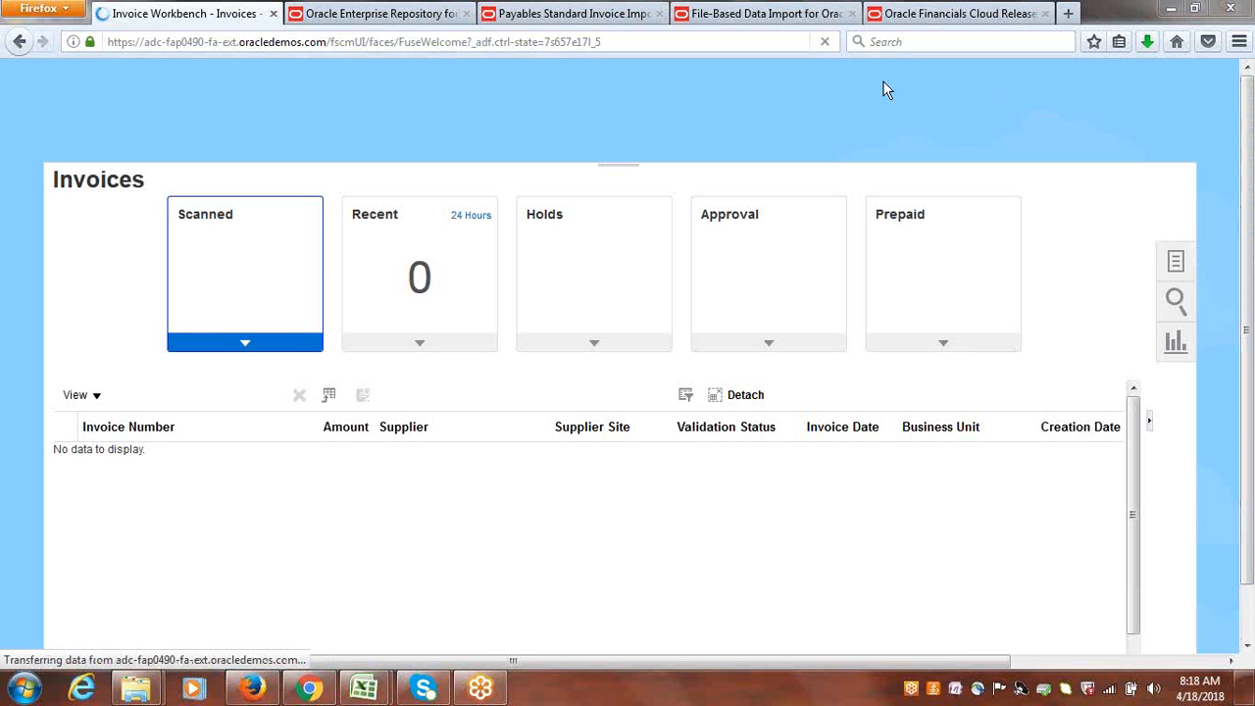
{"action": "left_click", "coordinate": [560, 55]}
{"action": "key", "text": "Return"}
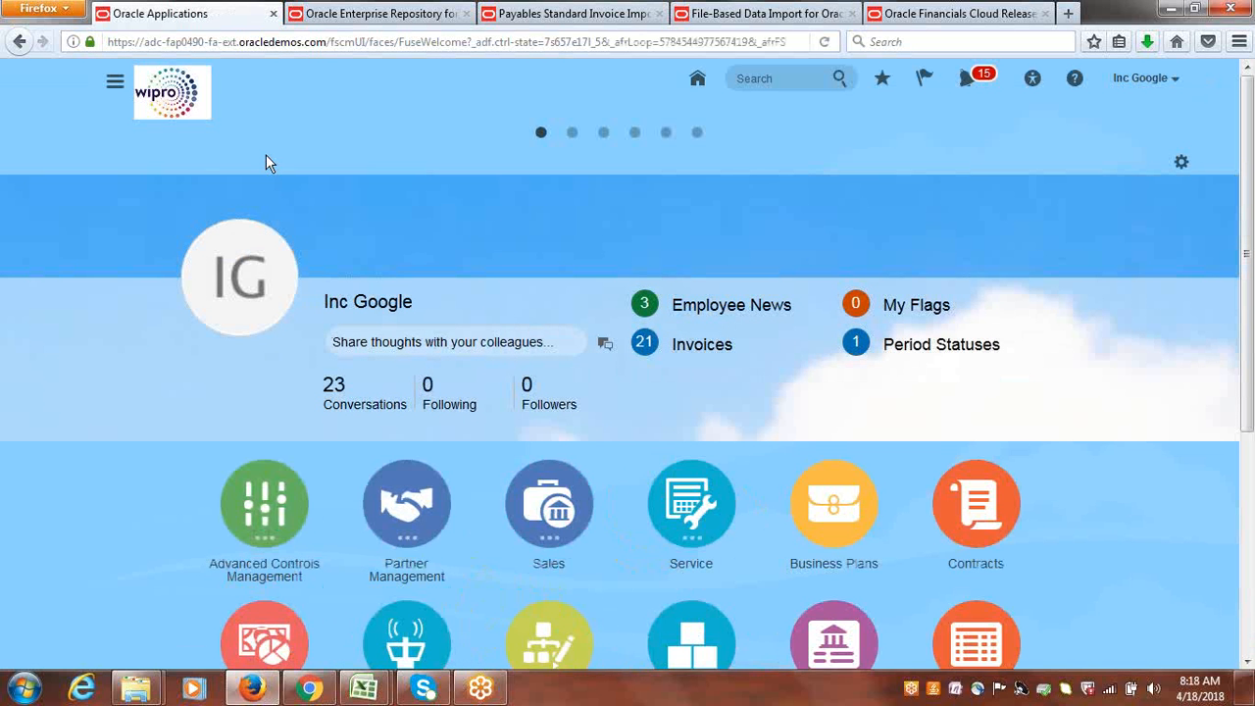
Open the Payables Invoices work area and start creating a new invoice.
{"action": "left_click", "coordinate": [119, 86]}
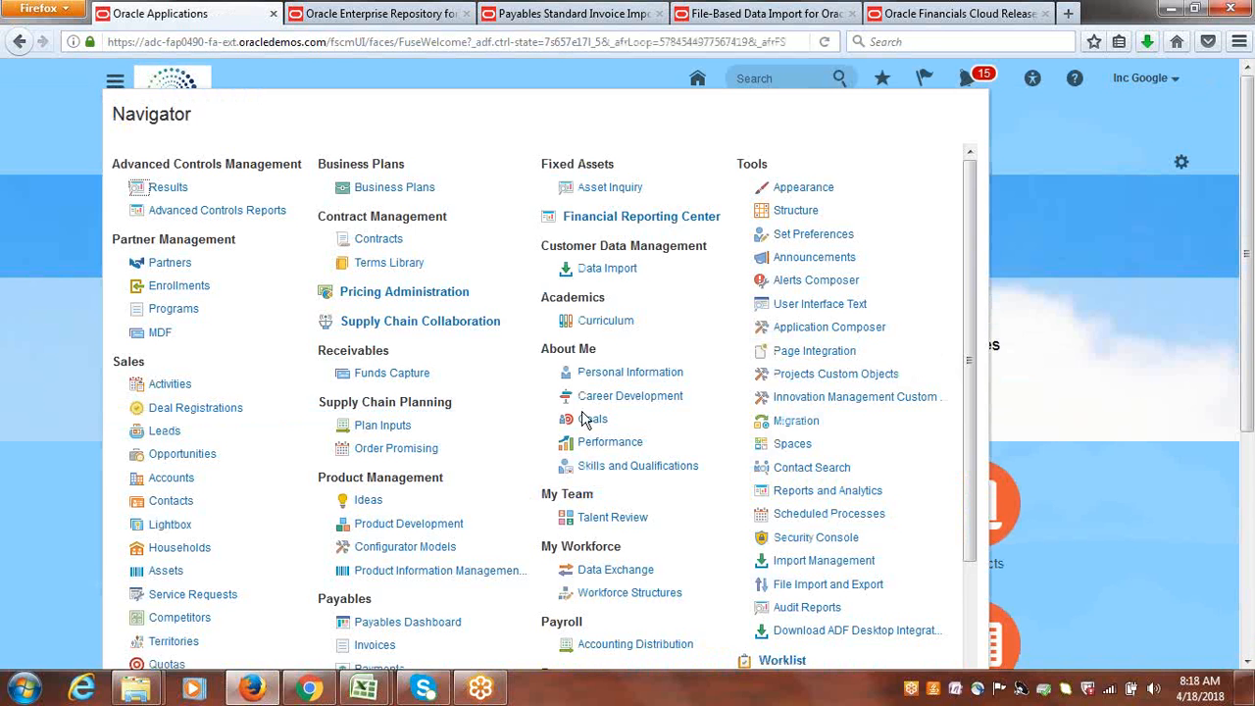
{"action": "left_click", "coordinate": [376, 645]}
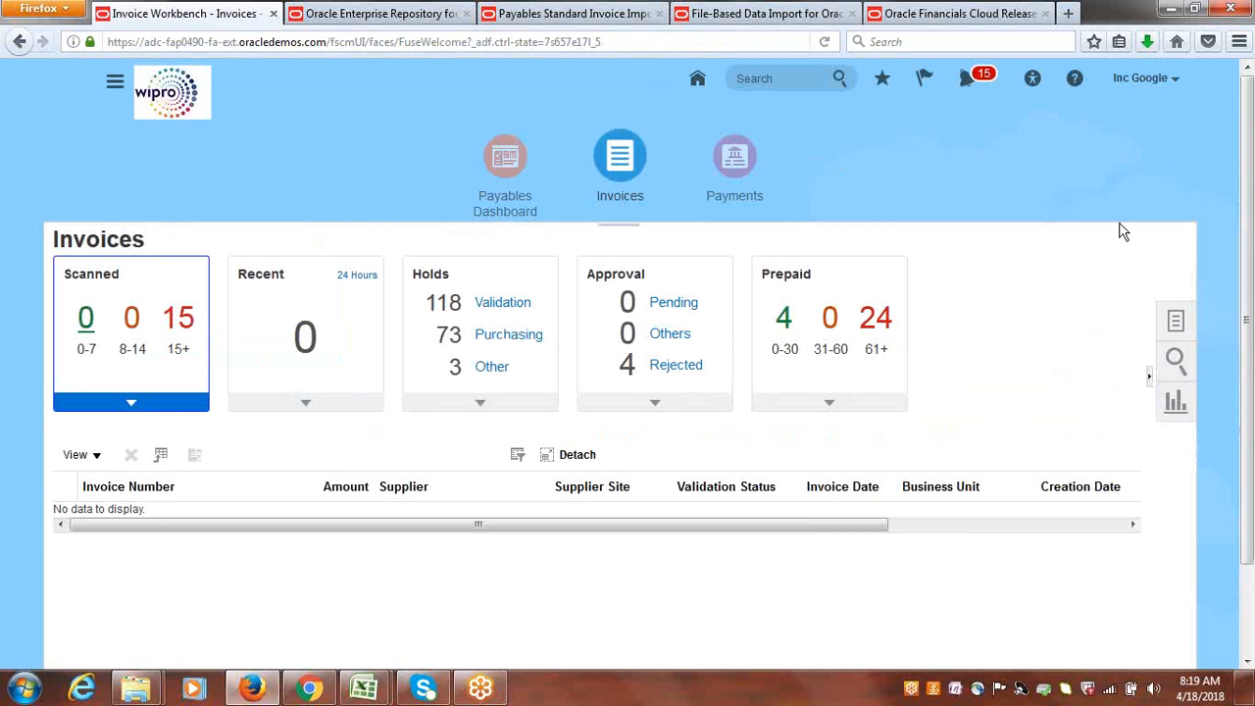
{"action": "left_click", "coordinate": [1176, 330]}
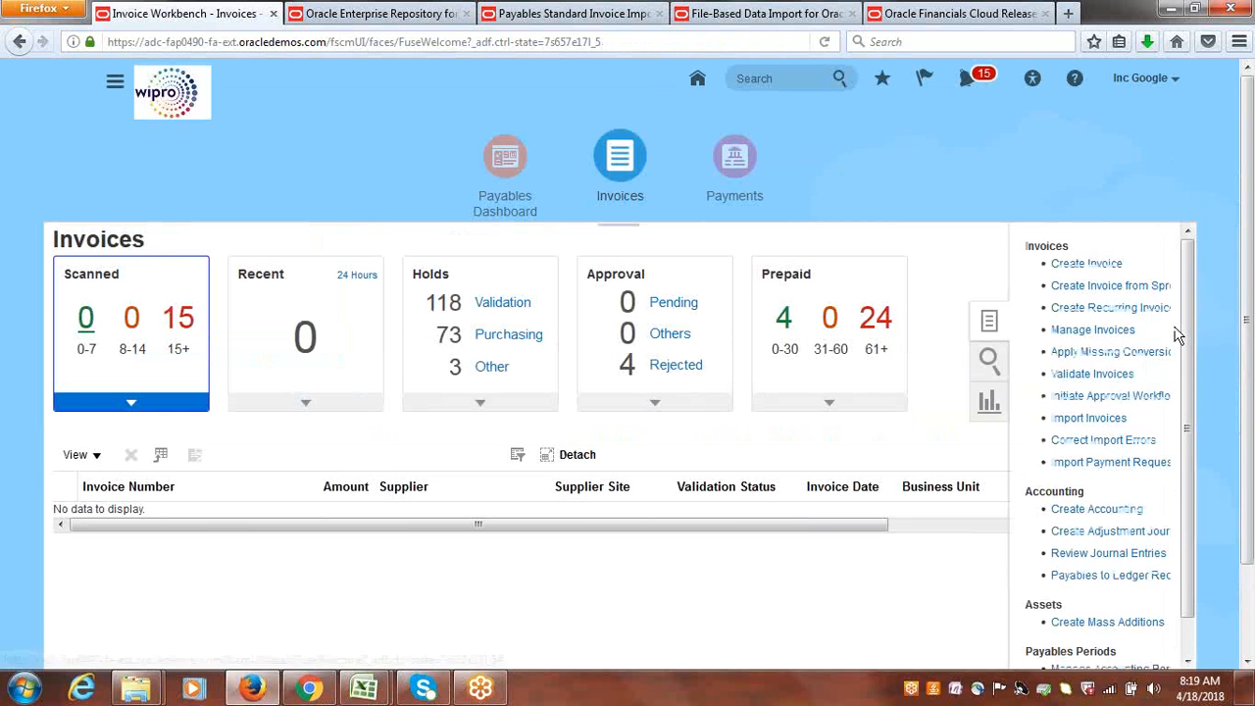
{"action": "left_click", "coordinate": [1085, 267]}
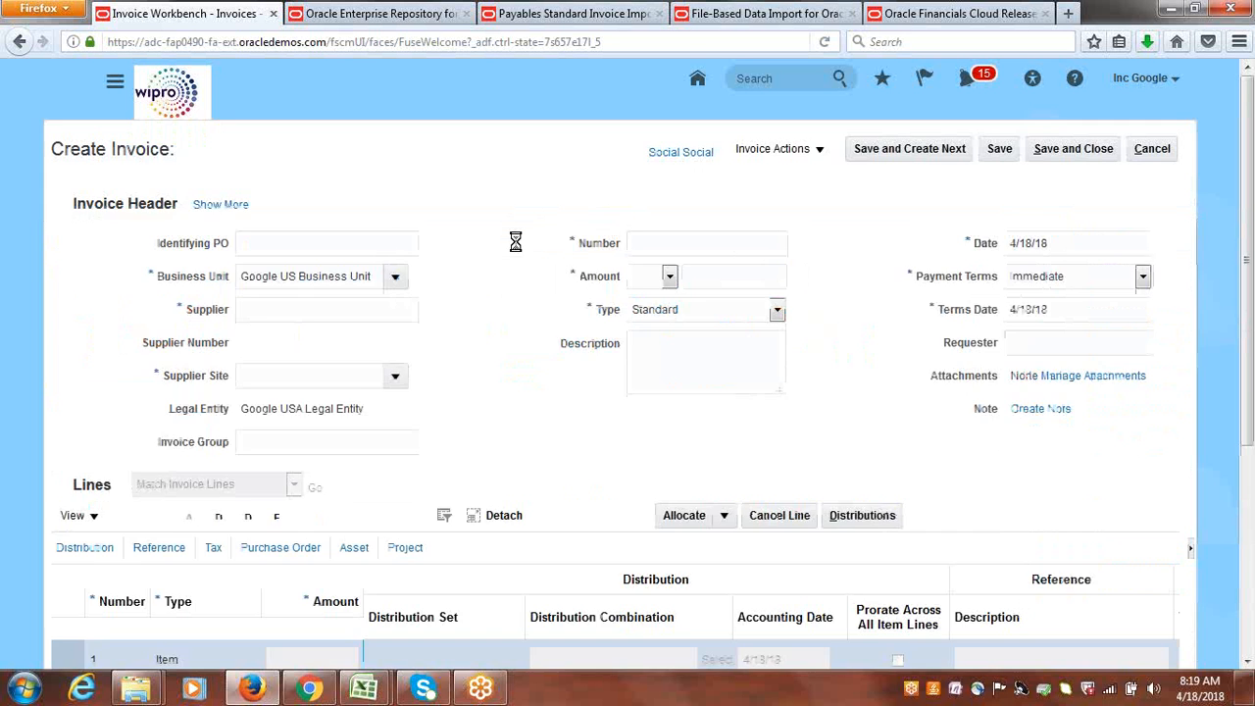
Copy the invoice's business unit, Google US Business Unit, into a new Notepad document as the first line.
{"action": "left_click", "coordinate": [373, 275]}
{"action": "left_click_drag", "start_coordinate": [373, 276], "coordinate": [194, 286]}
{"action": "key", "text": "ctrl+c"}
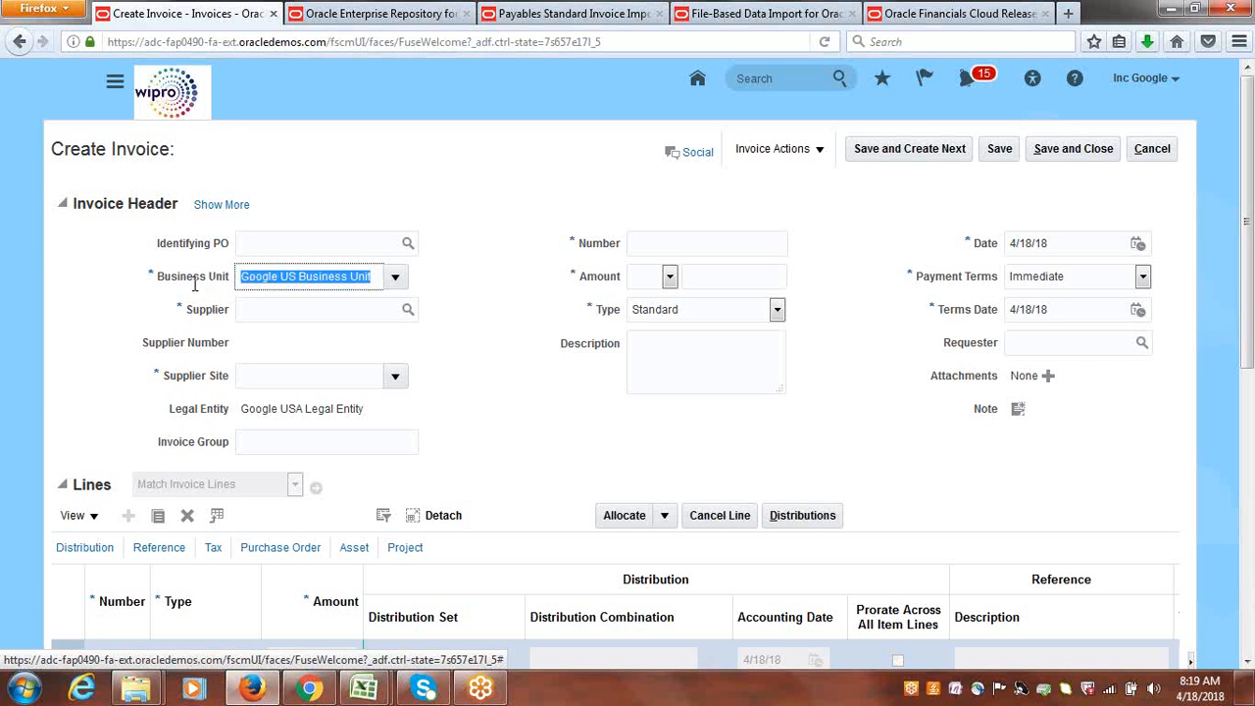
{"action": "left_click", "coordinate": [23, 689]}
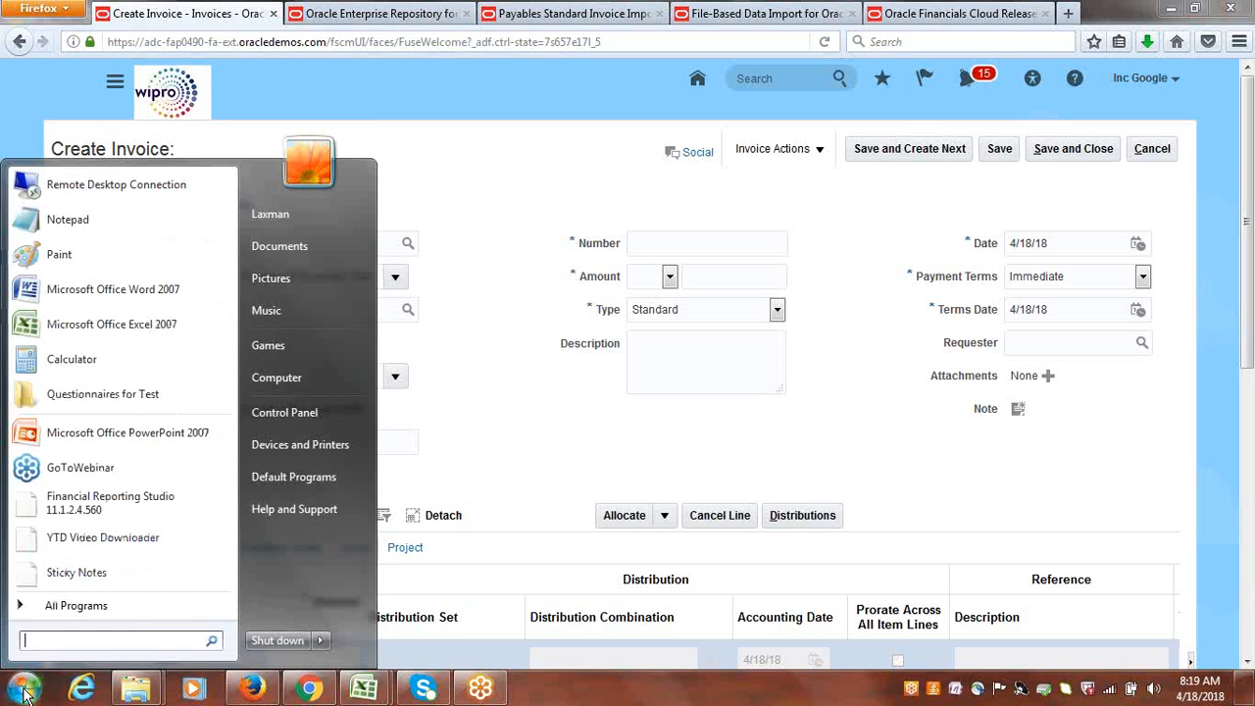
{"action": "left_click", "coordinate": [74, 222]}
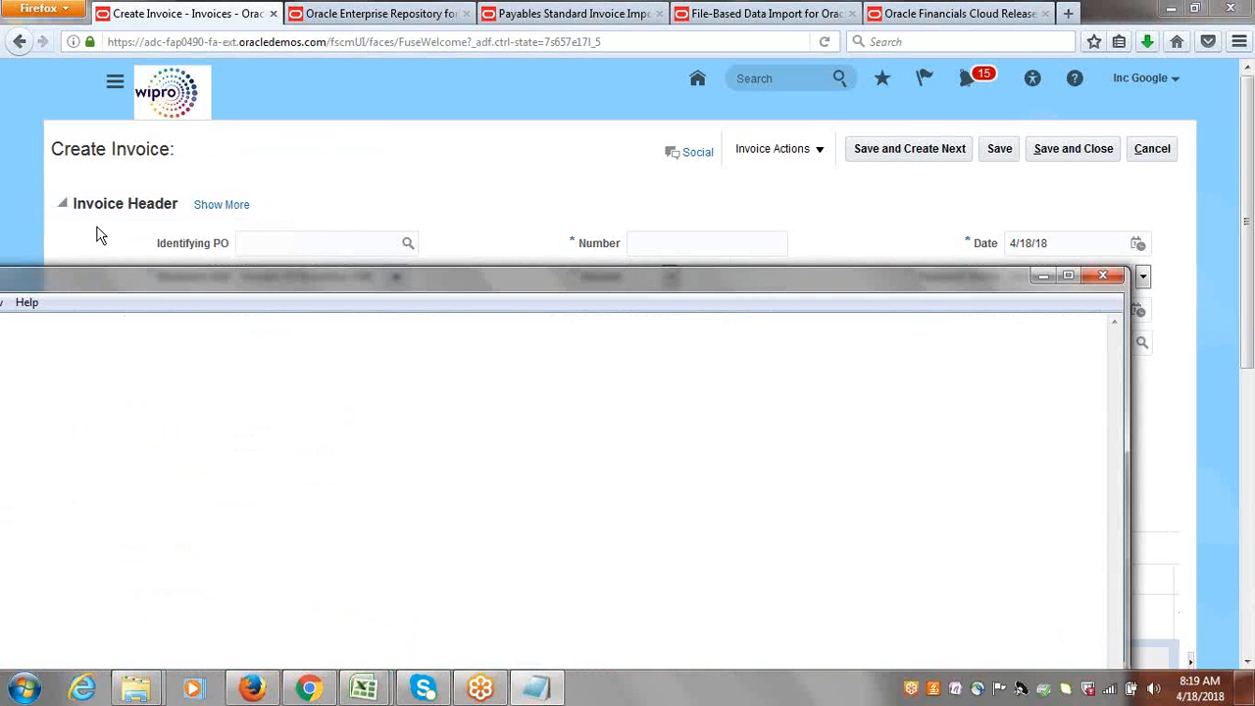
{"action": "double_click", "coordinate": [241, 276]}
{"action": "key", "text": "ctrl+v"}
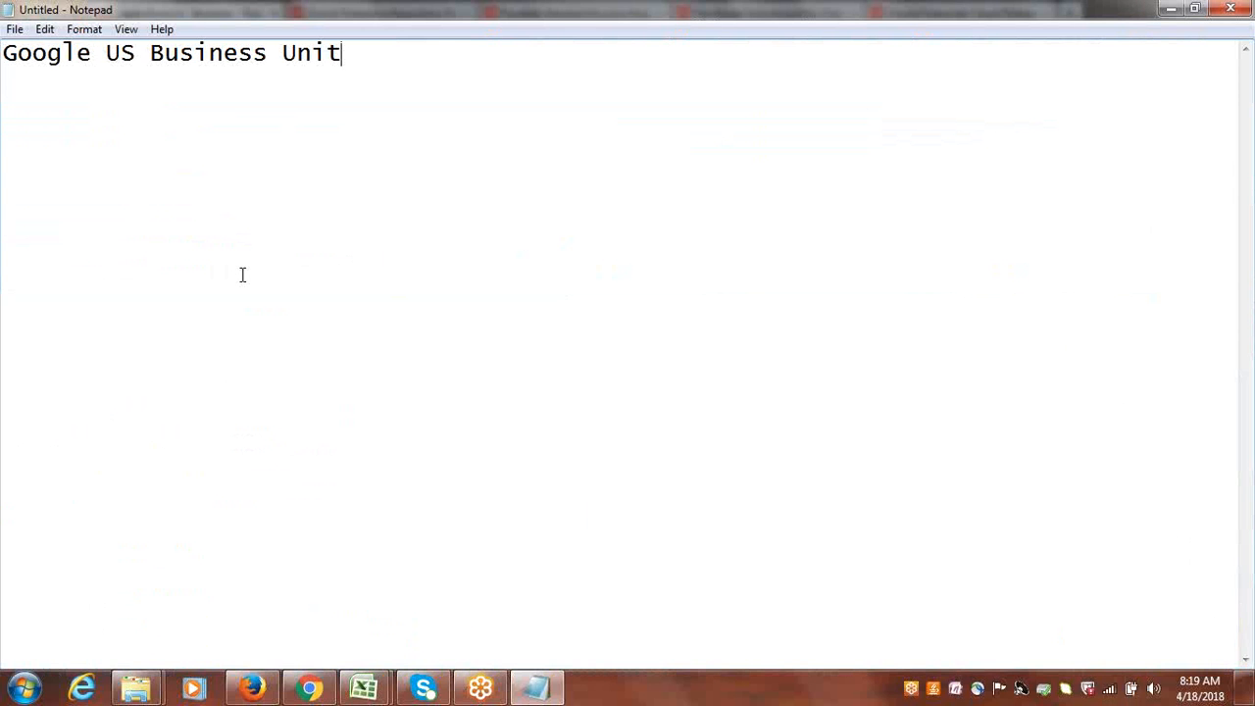
{"action": "key", "text": "Return"}
Return to the Create Invoice page in Firefox, enter "google su" as the supplier, and open the supplier search.
{"action": "key", "text": "alt+Tab"}
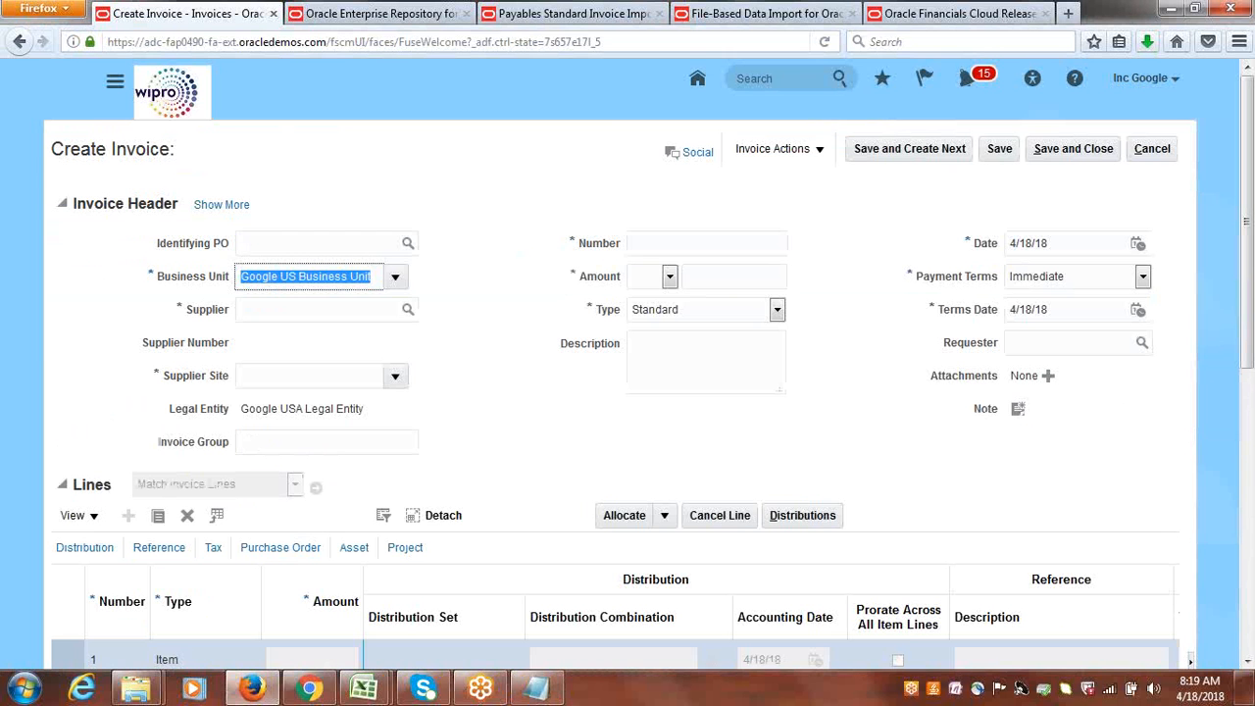
{"action": "left_click", "coordinate": [291, 306]}
{"action": "type", "text": "c"}
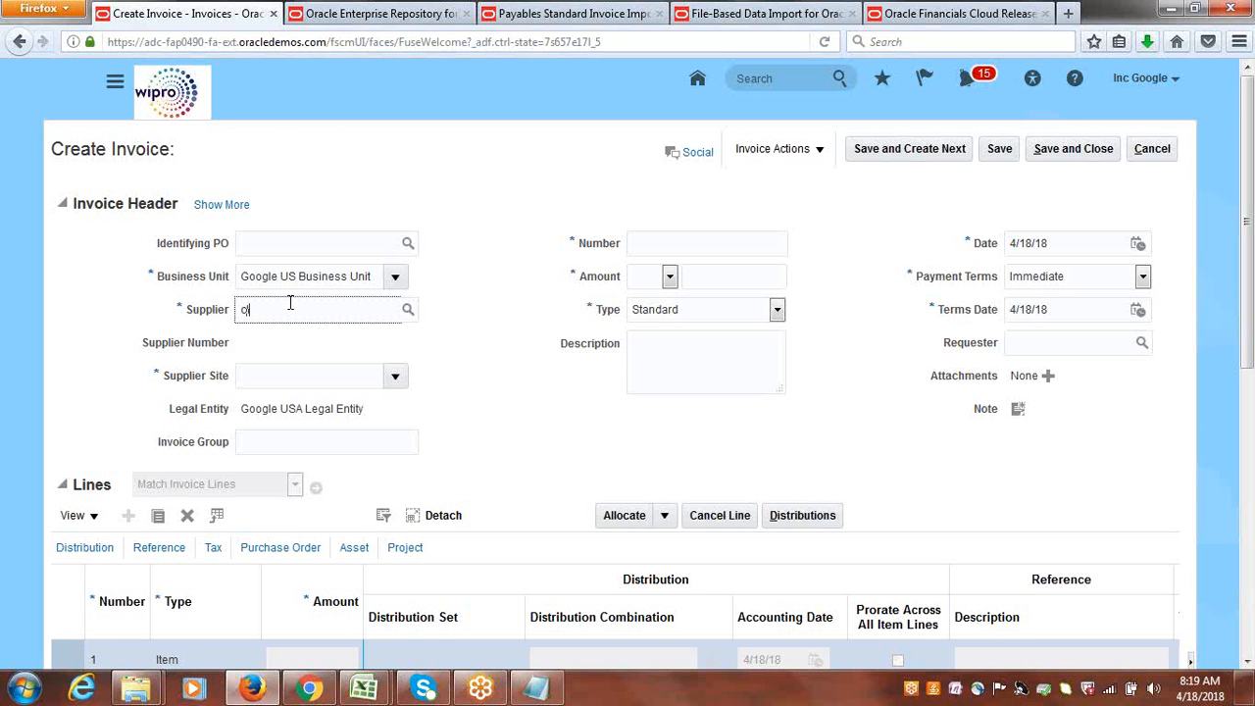
{"action": "type", "text": "google su"}
{"action": "key", "text": "Tab"}
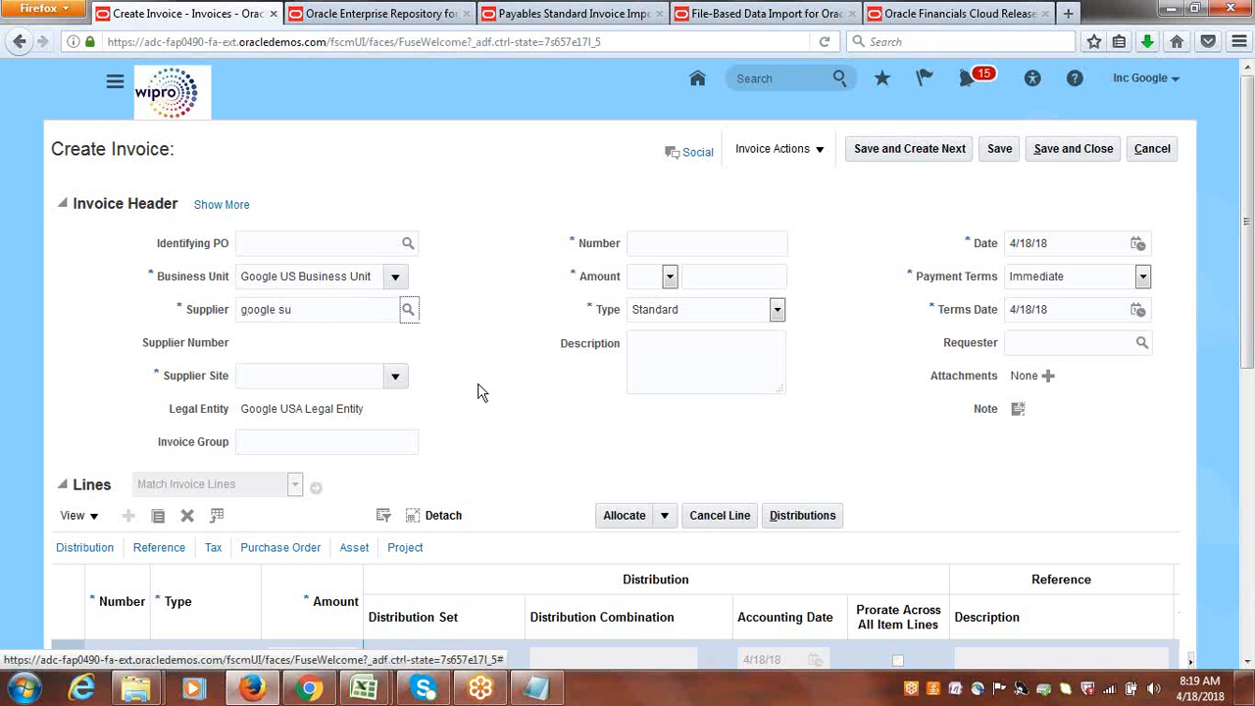
{"action": "key", "text": "Return"}
Search the suppliers for Google and choose Google Inc as the invoice's supplier.
{"action": "left_click", "coordinate": [339, 281]}
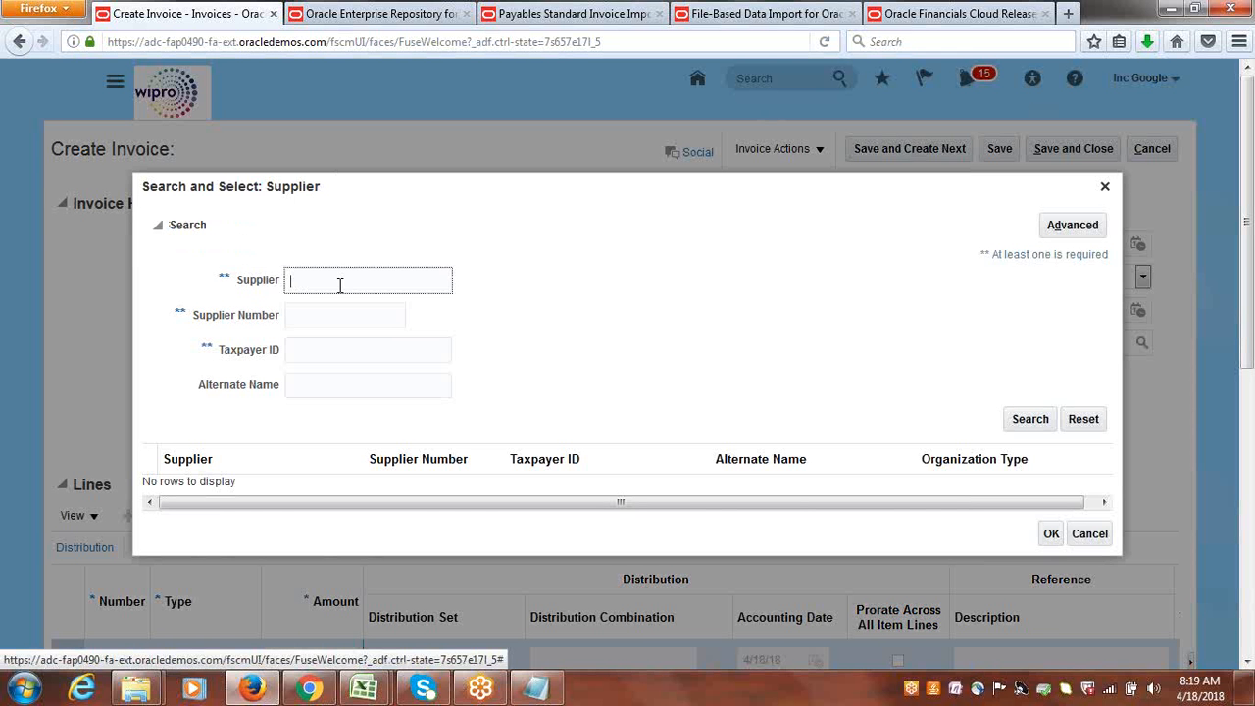
{"action": "type", "text": "Google Su"}
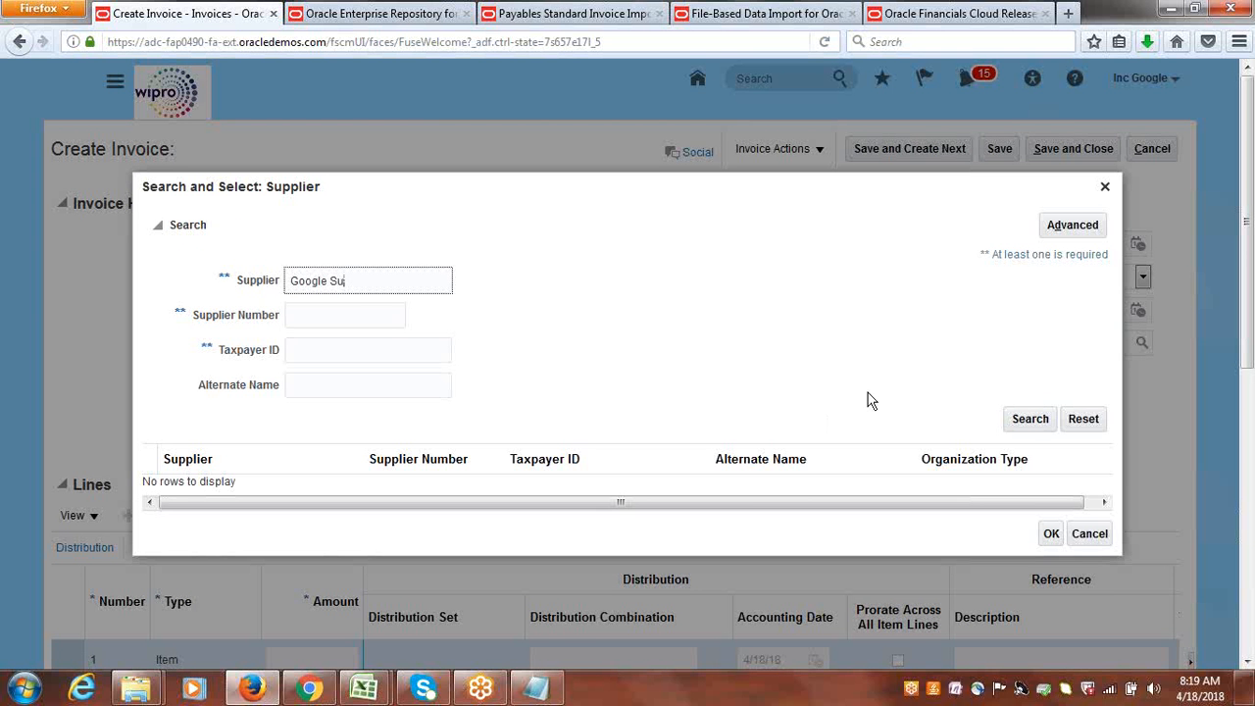
{"action": "left_click", "coordinate": [1031, 425]}
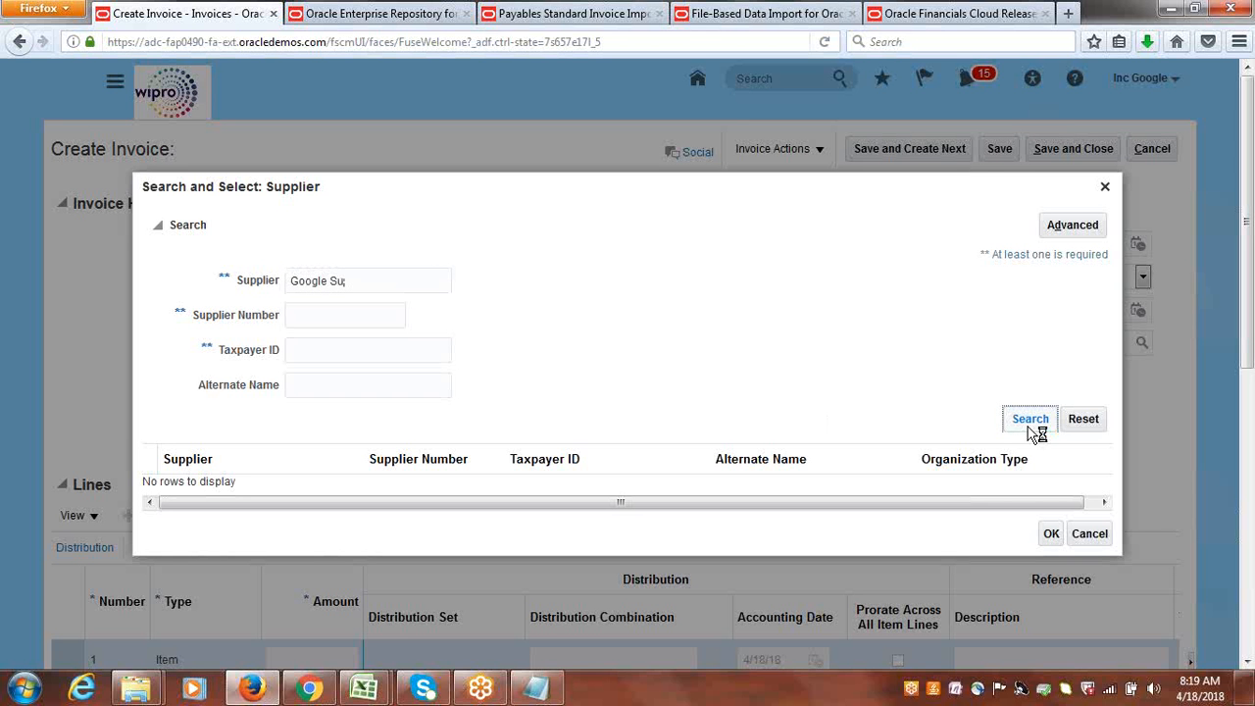
{"action": "left_click", "coordinate": [408, 278]}
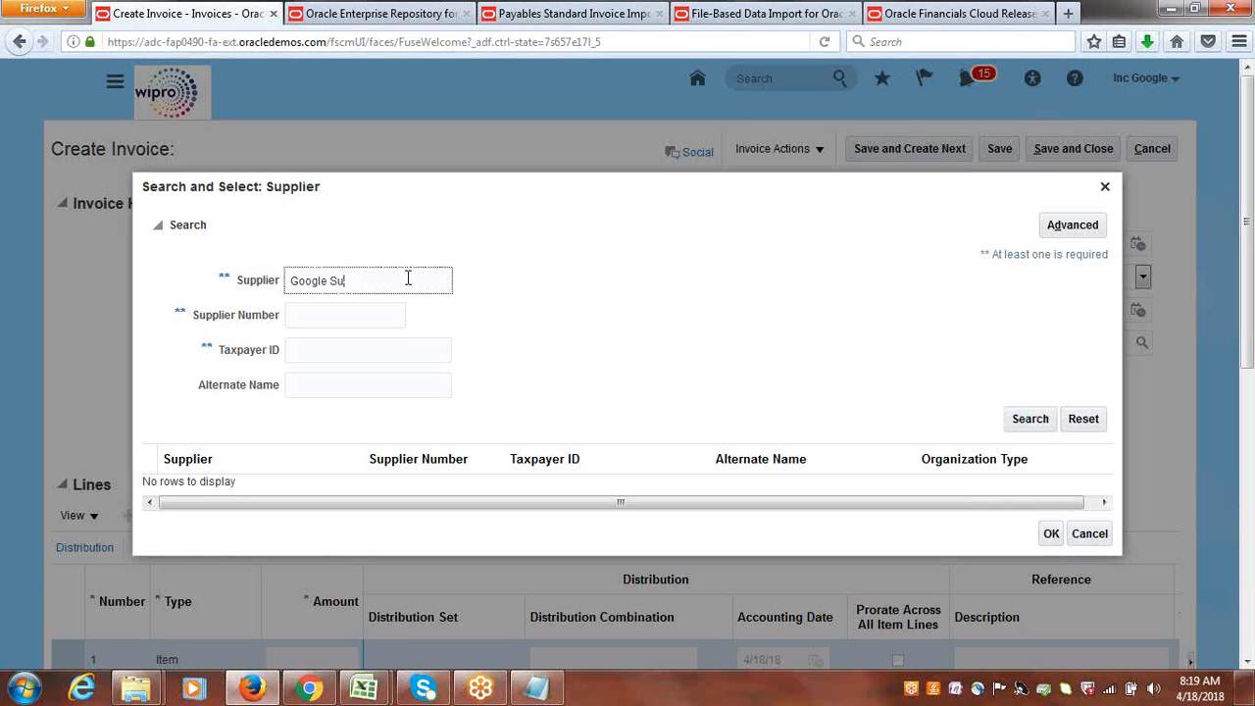
{"action": "left_click", "coordinate": [1020, 419]}
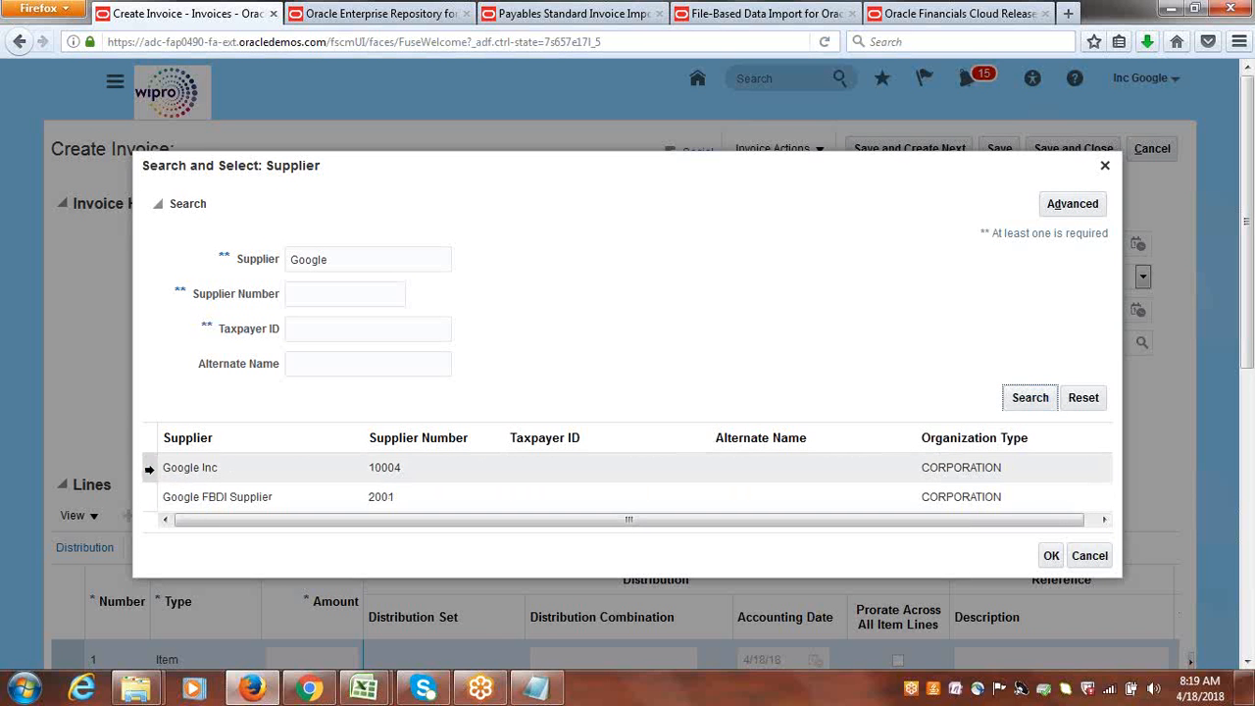
{"action": "left_click", "coordinate": [152, 469]}
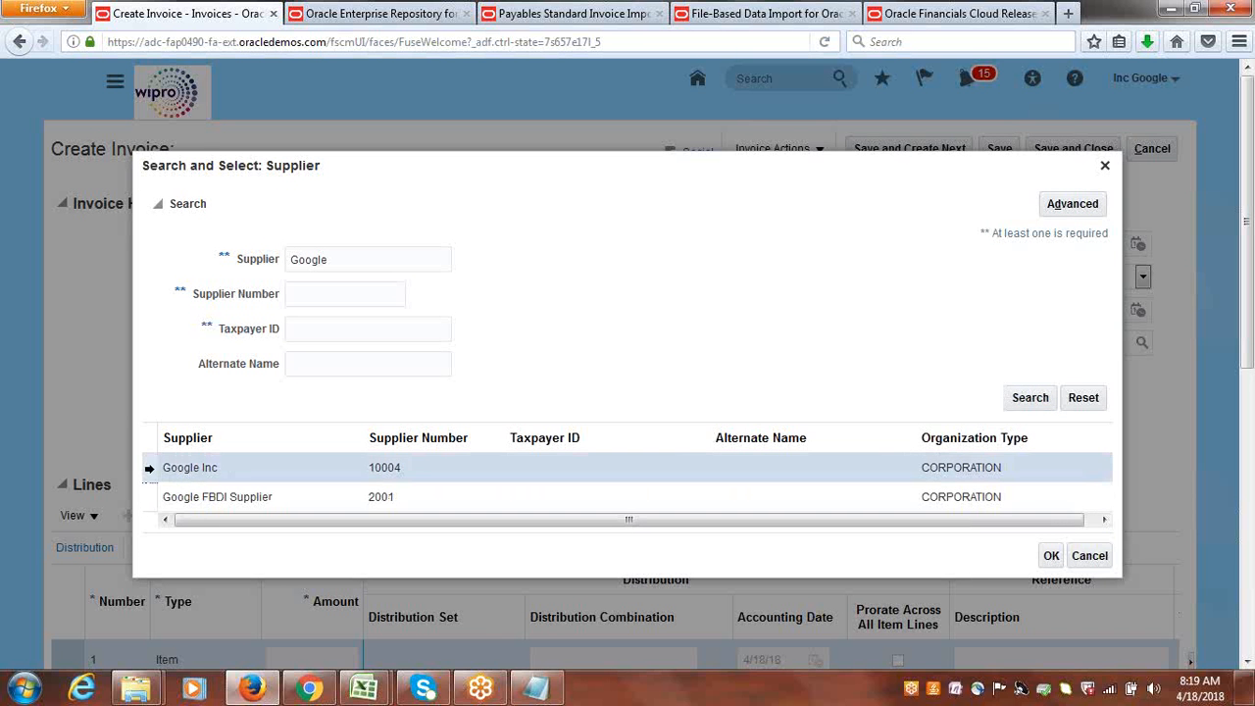
{"action": "left_click", "coordinate": [1048, 556]}
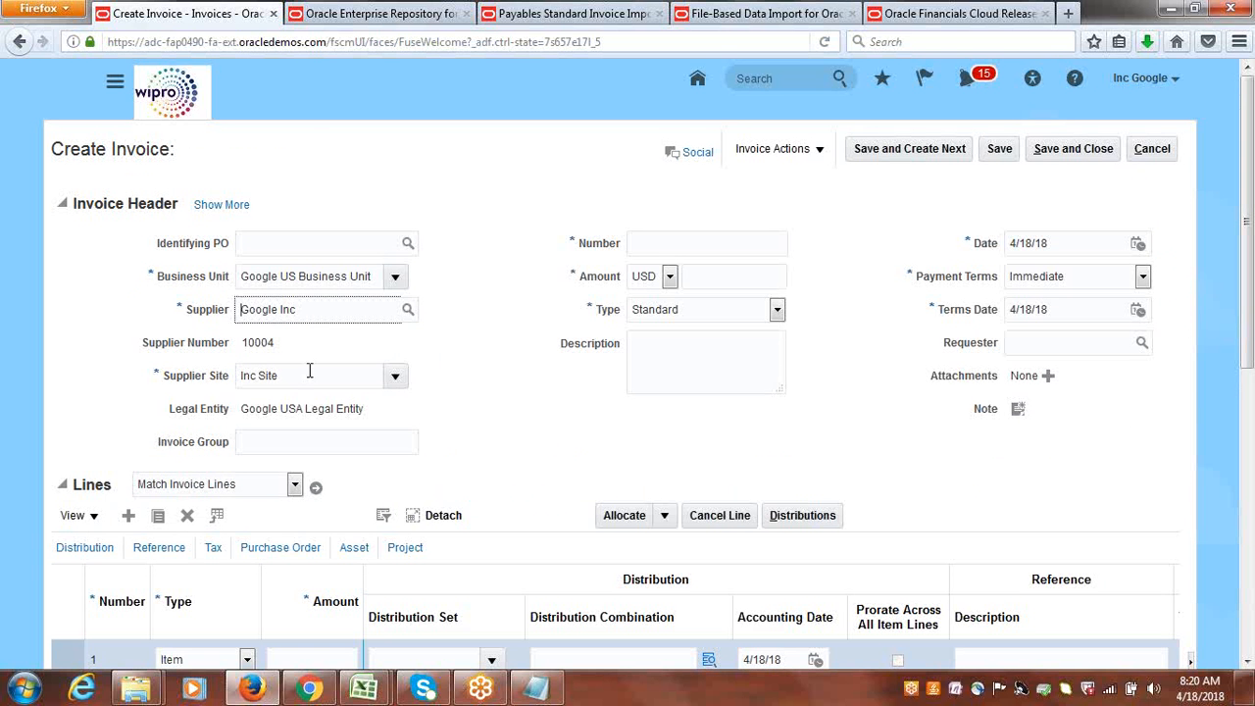
Copy the supplier name Google Inc from the invoice header to the second line of the Notepad document.
{"action": "triple_click", "coordinate": [298, 310]}
{"action": "key", "text": "ctrl+c"}
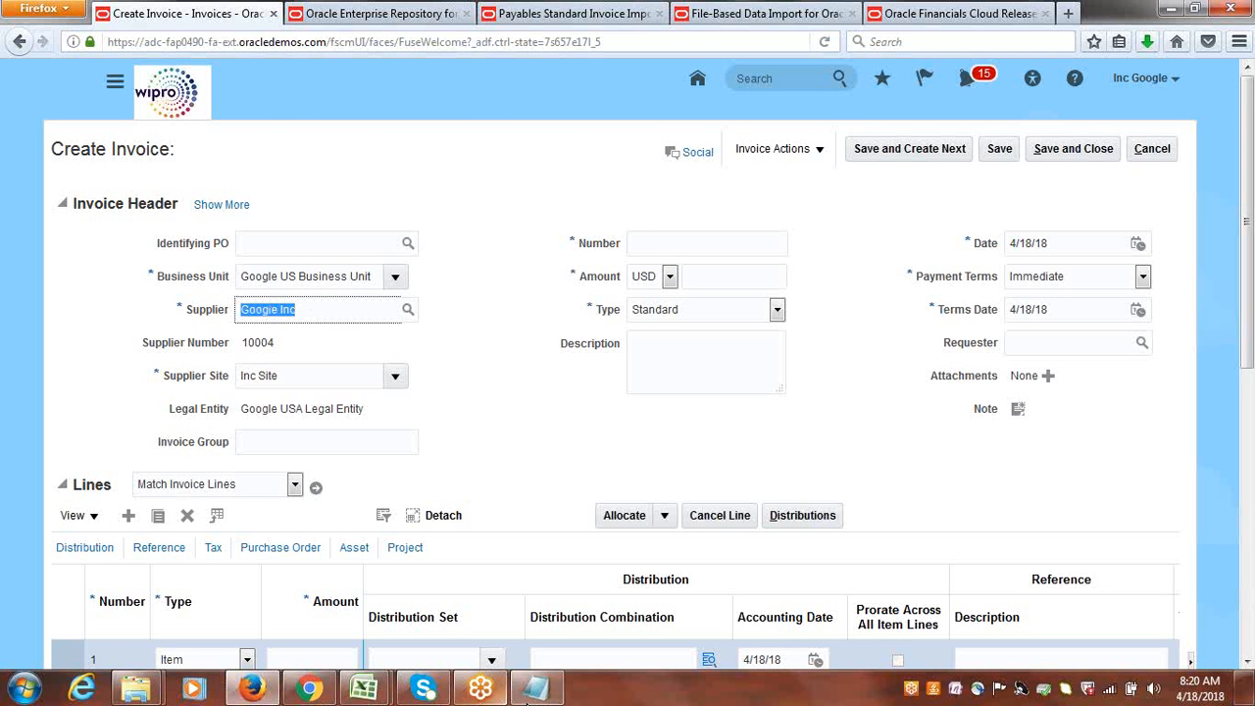
{"action": "left_click", "coordinate": [535, 687]}
{"action": "key", "text": "ctrl+v"}
{"action": "key", "text": "Return"}
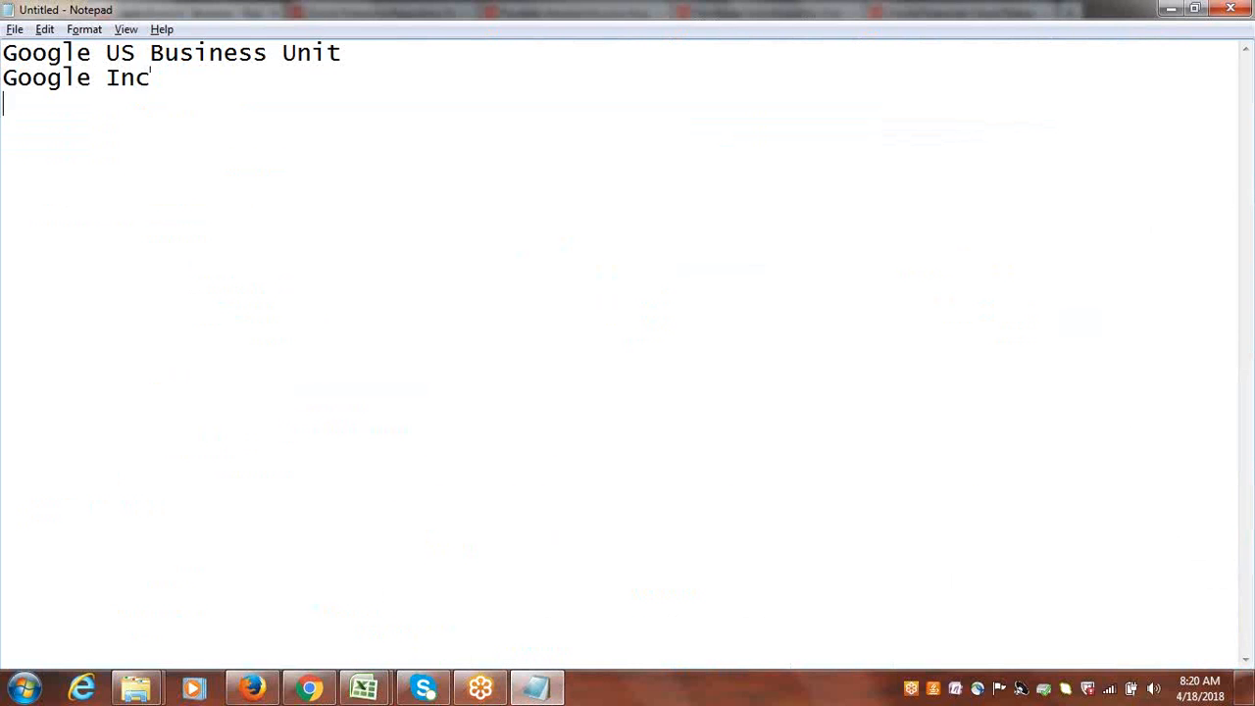
Copy the supplier site Inc Site and the legal entity Google USA Legal Entity from the invoice header onto separate lines in Notepad.
{"action": "key", "text": "alt+Tab"}
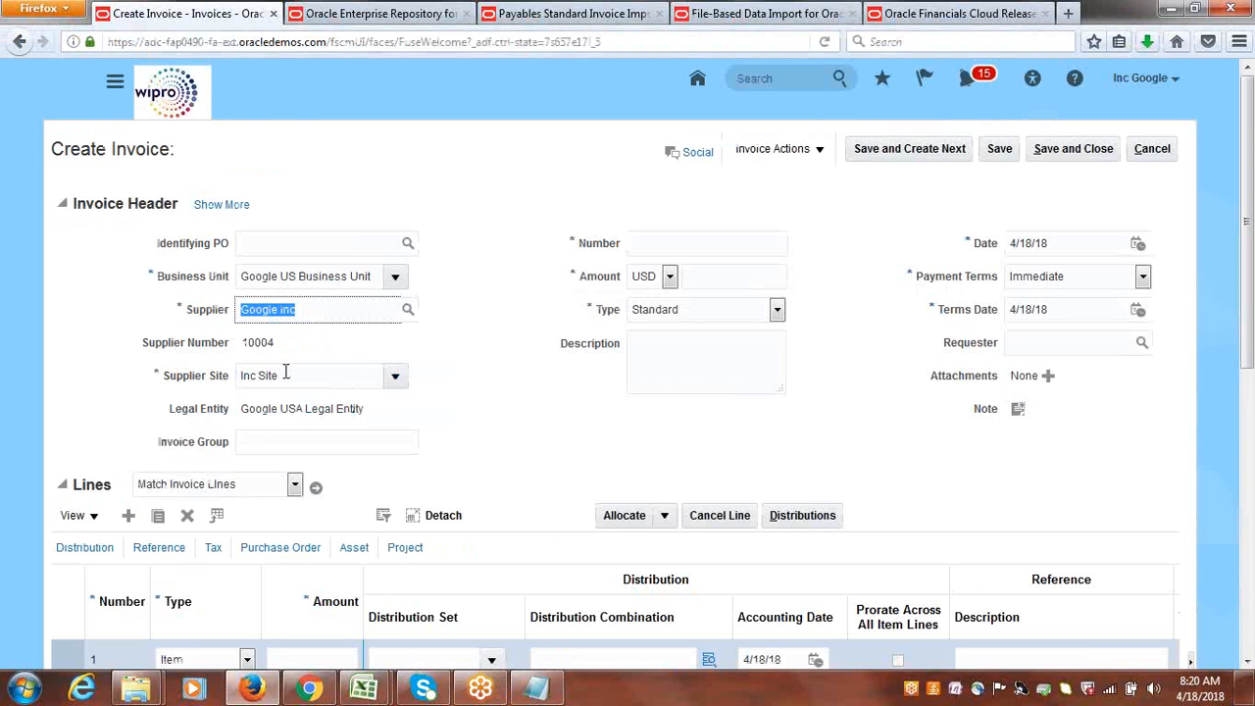
{"action": "key", "text": "Tab"}
{"action": "key", "text": "alt+Tab"}
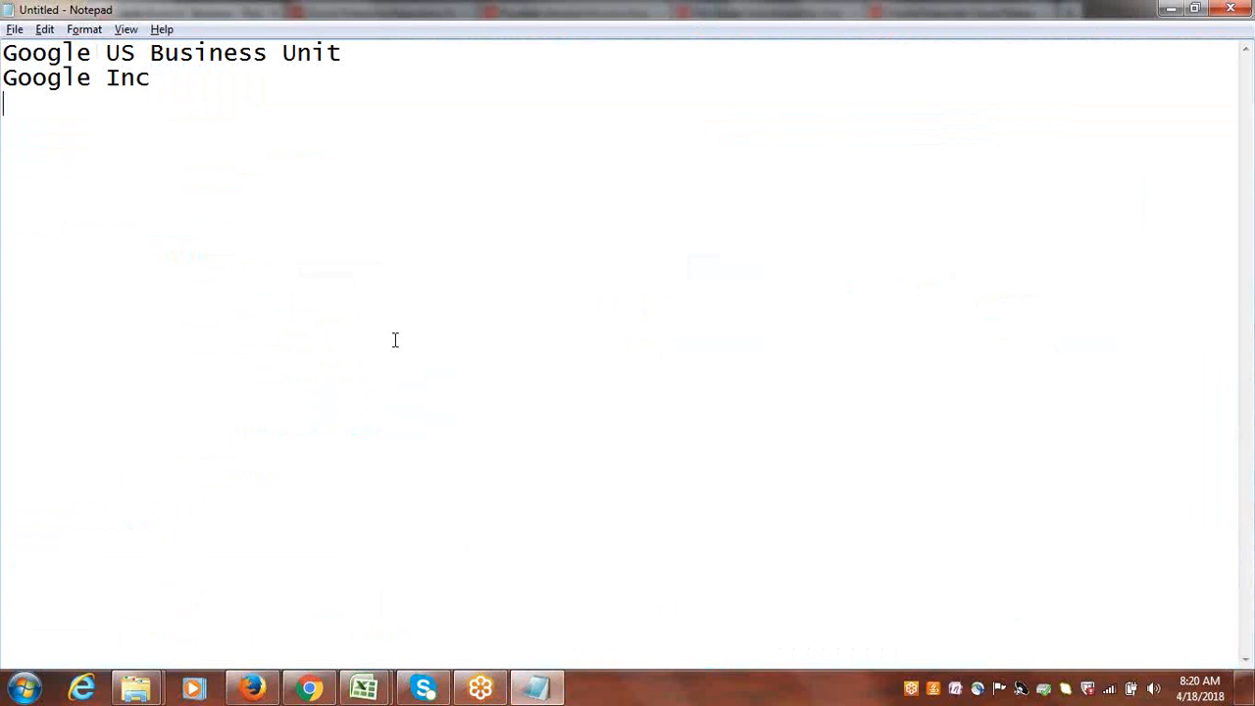
{"action": "key", "text": "ctrl+v"}
{"action": "key", "text": "alt+Tab"}
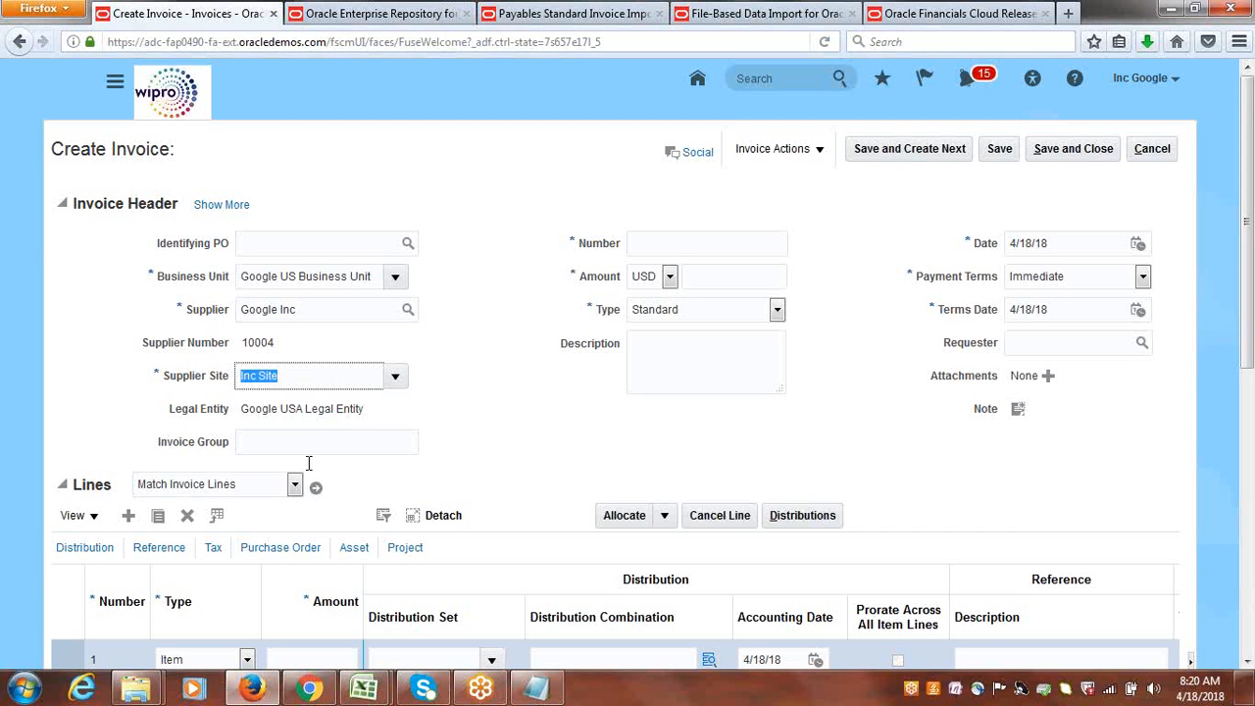
{"action": "left_click_drag", "start_coordinate": [372, 408], "coordinate": [251, 408]}
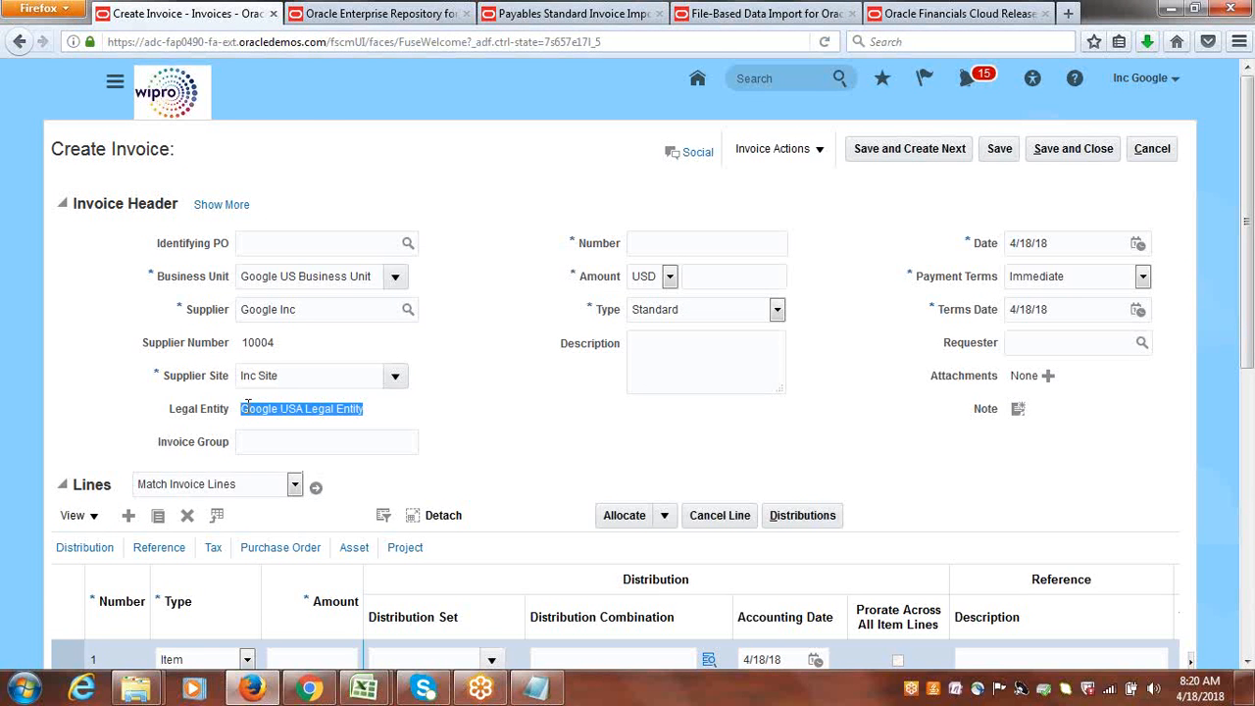
{"action": "key", "text": "alt+Tab"}
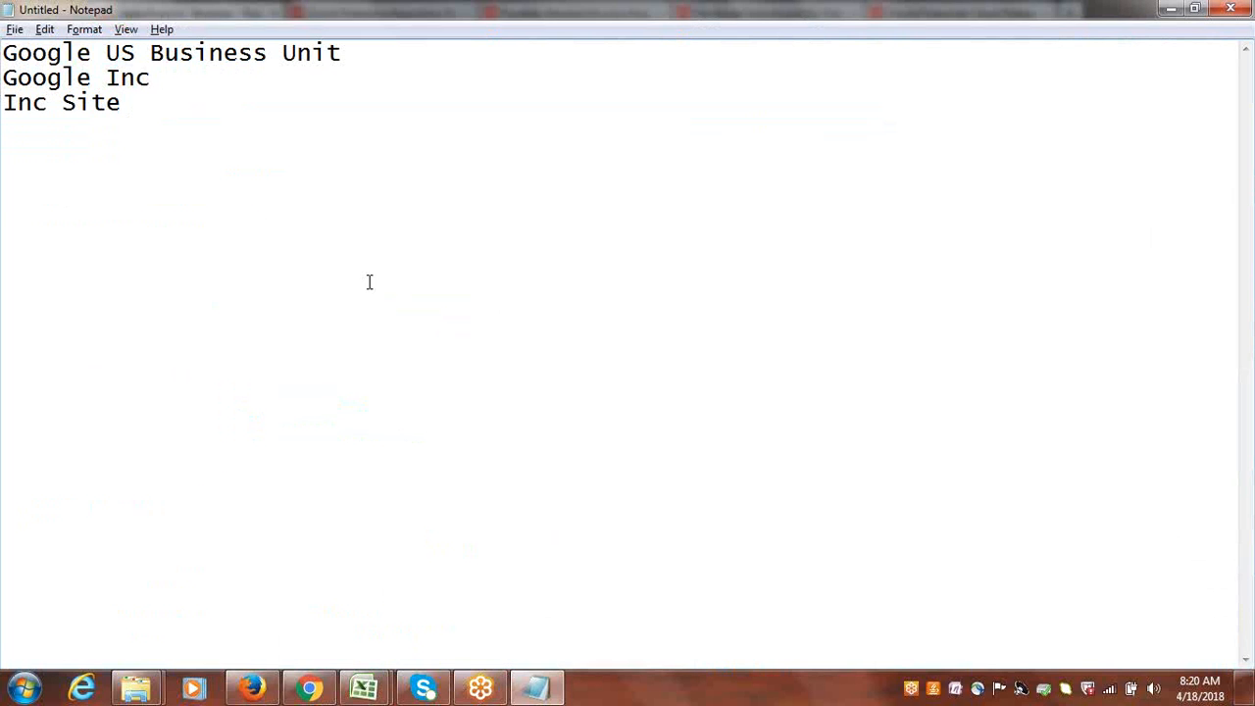
{"action": "key", "text": "ctrl+v"}
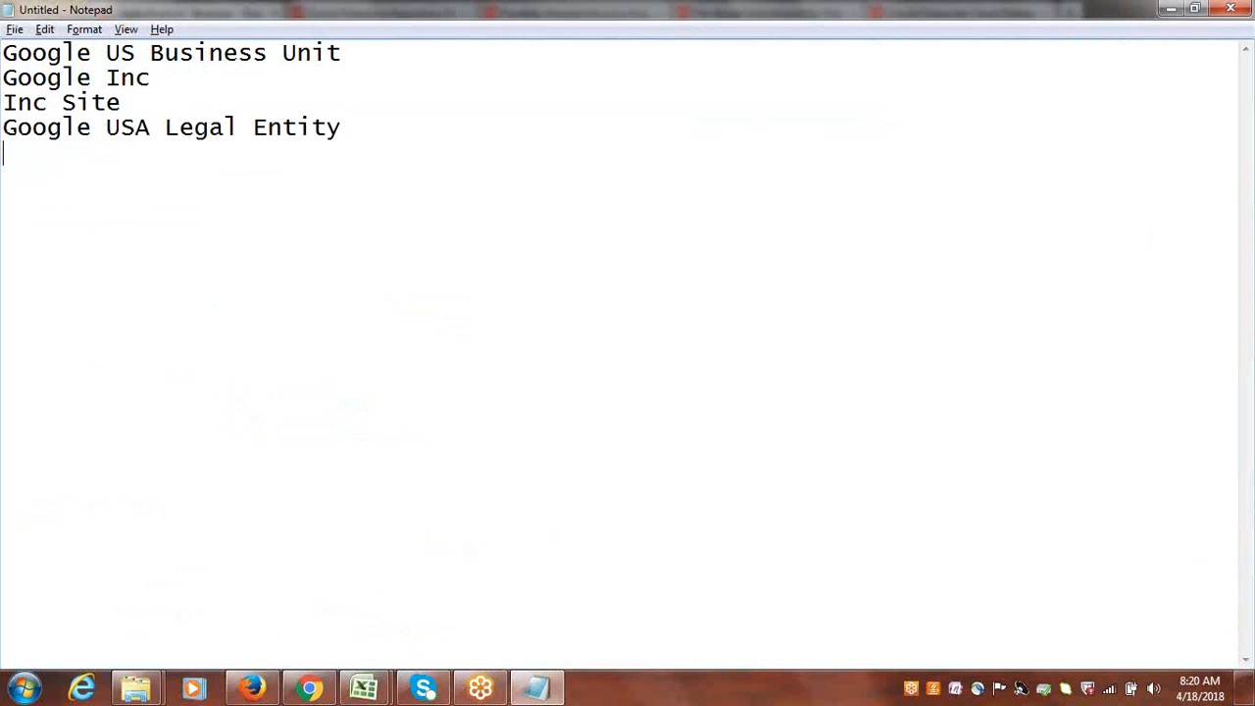
Check the payment terms on the invoice header and note Immediate on a new line in Notepad.
{"action": "key", "text": "alt+Tab"}
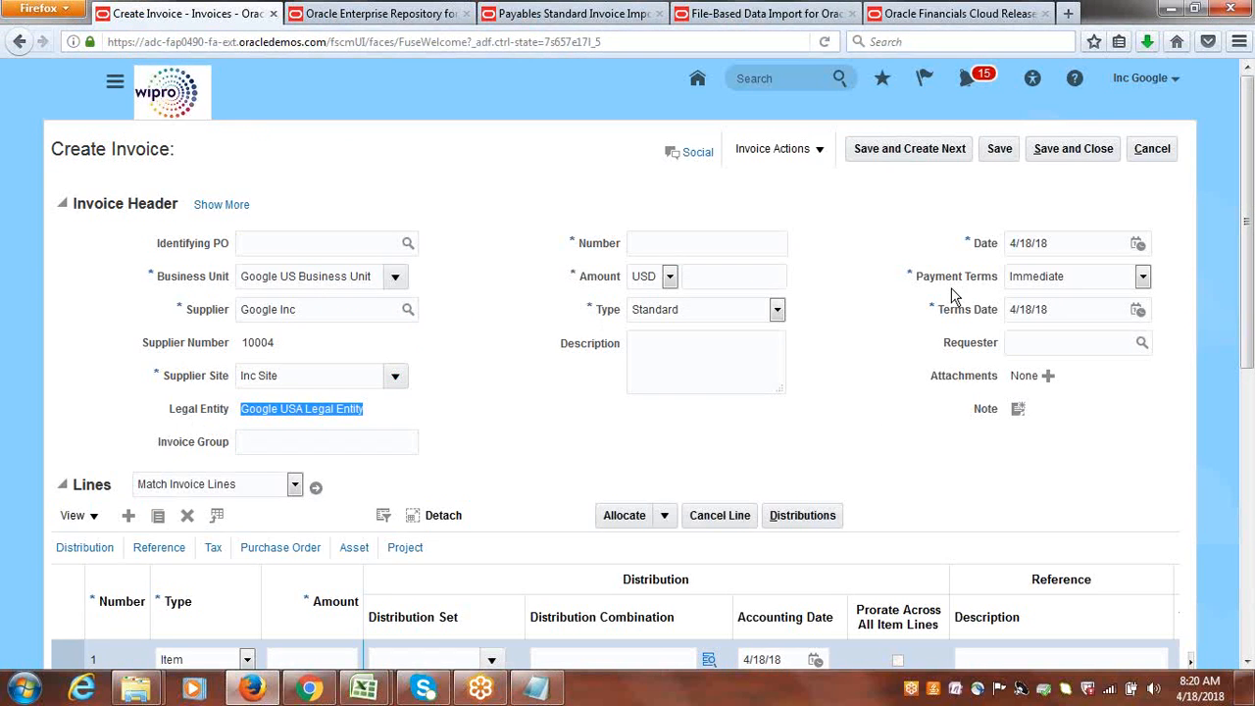
{"action": "left_click", "coordinate": [536, 688]}
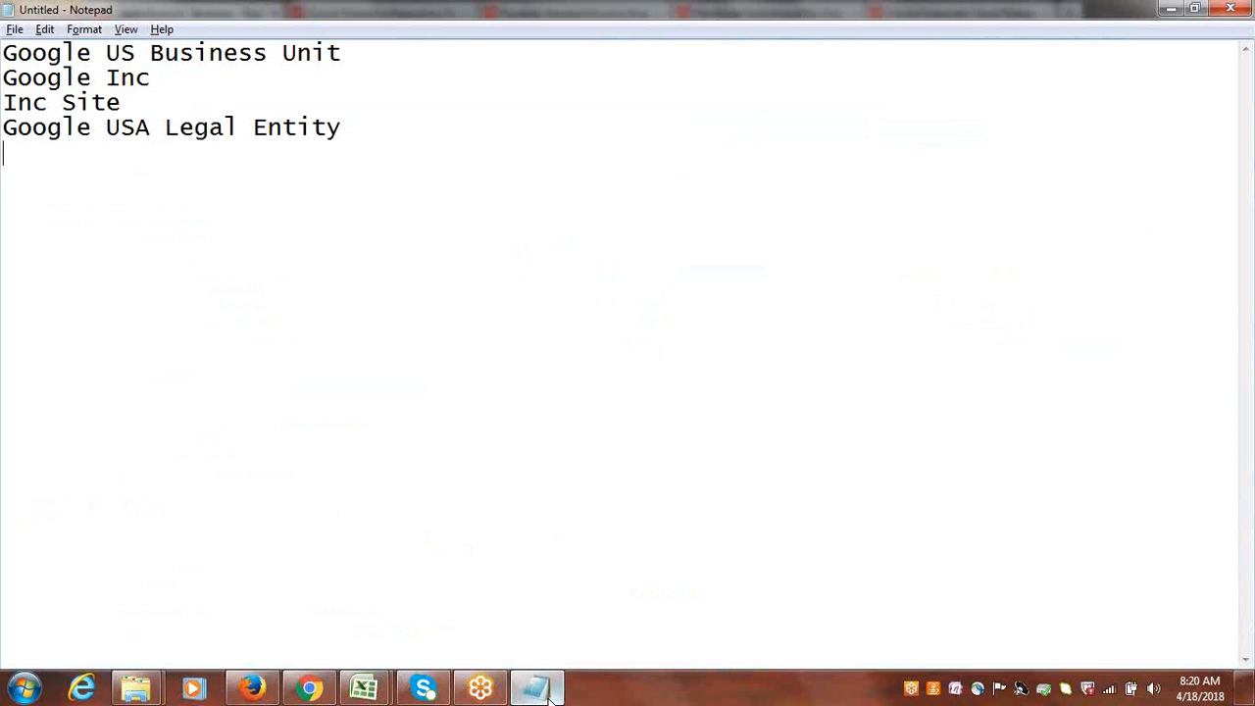
{"action": "type", "text": "Immediate"}
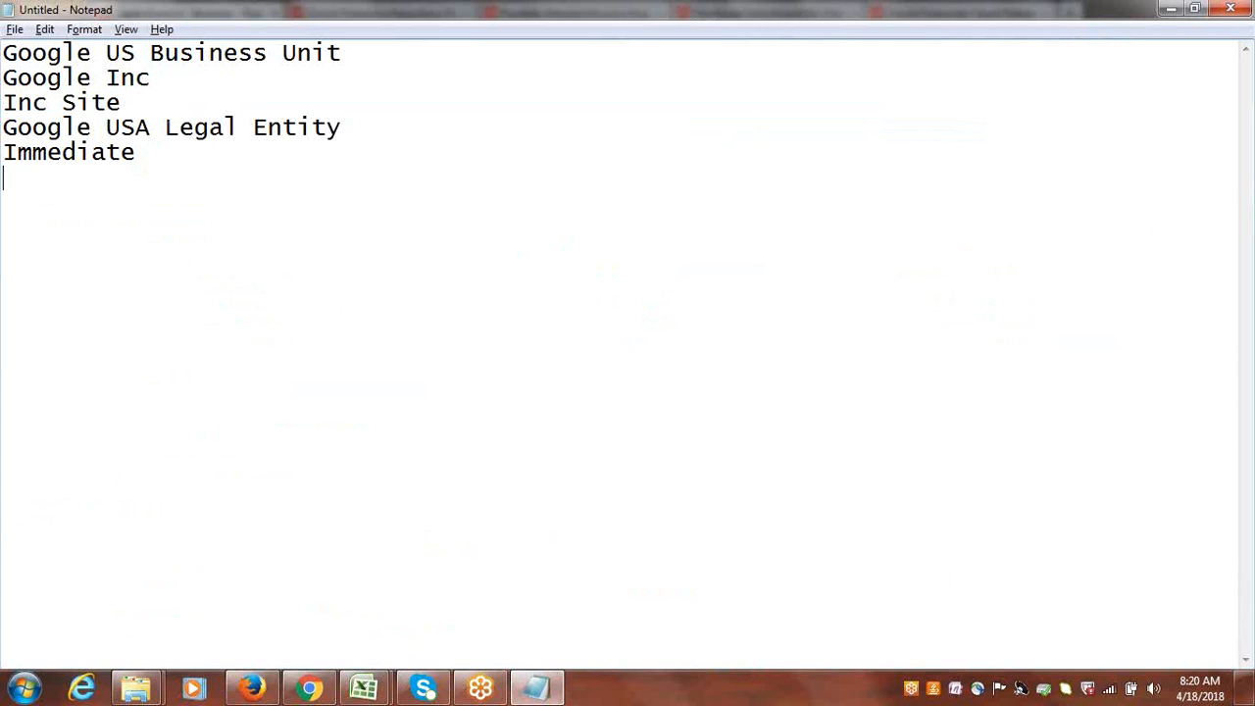
In Firefox, open the distribution combination for invoice line 1 and search its accounts for the description Expense.
{"action": "key", "text": "alt+Tab"}
{"action": "left_click_drag", "start_coordinate": [1251, 207], "coordinate": [1252, 306]}
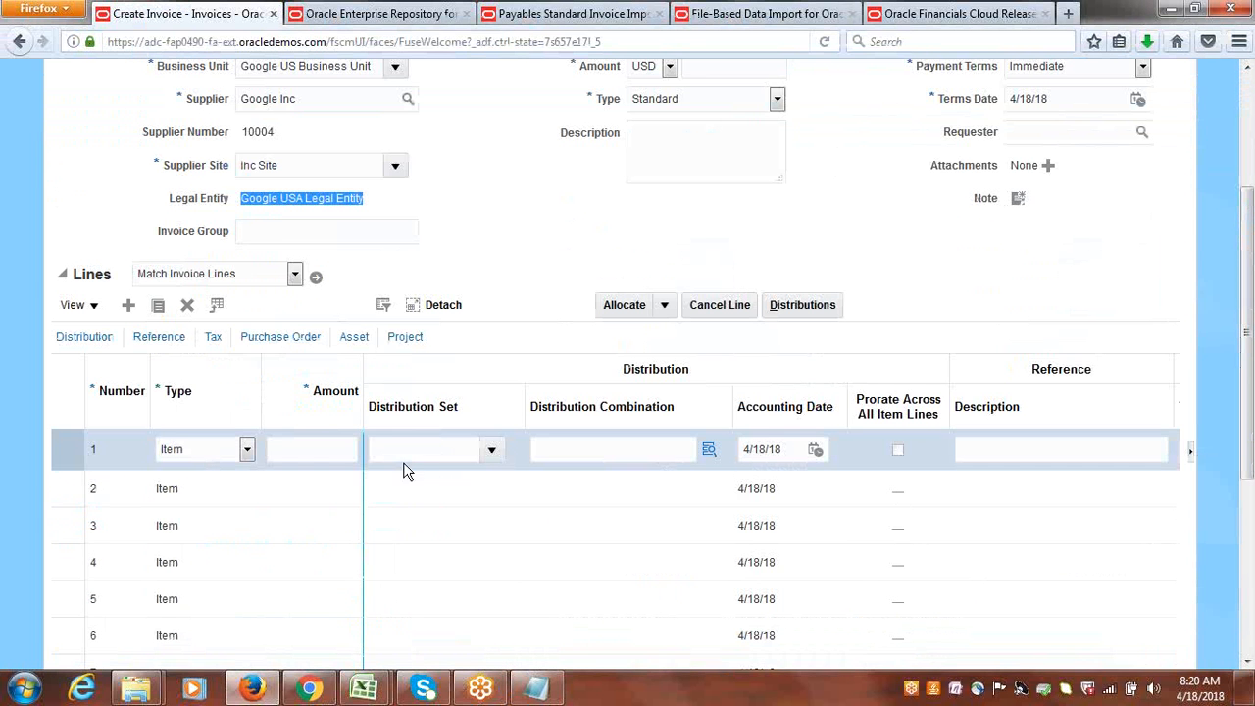
{"action": "left_click", "coordinate": [708, 451]}
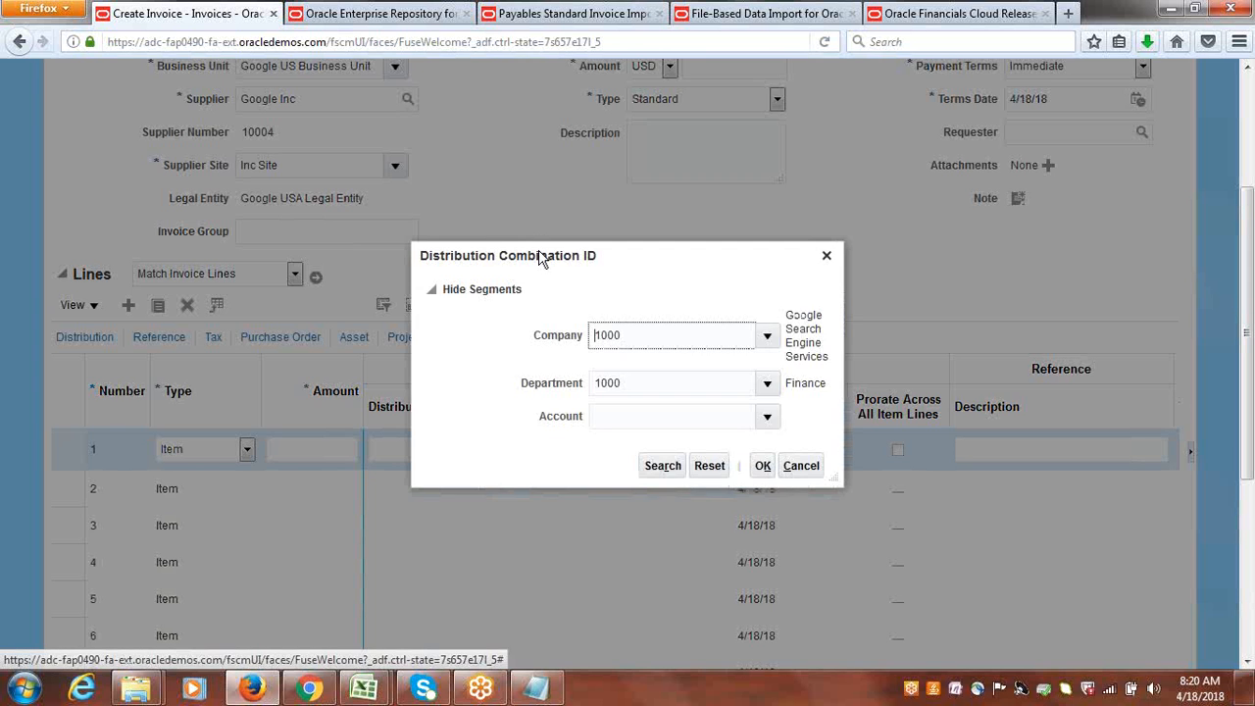
{"action": "left_click", "coordinate": [771, 416]}
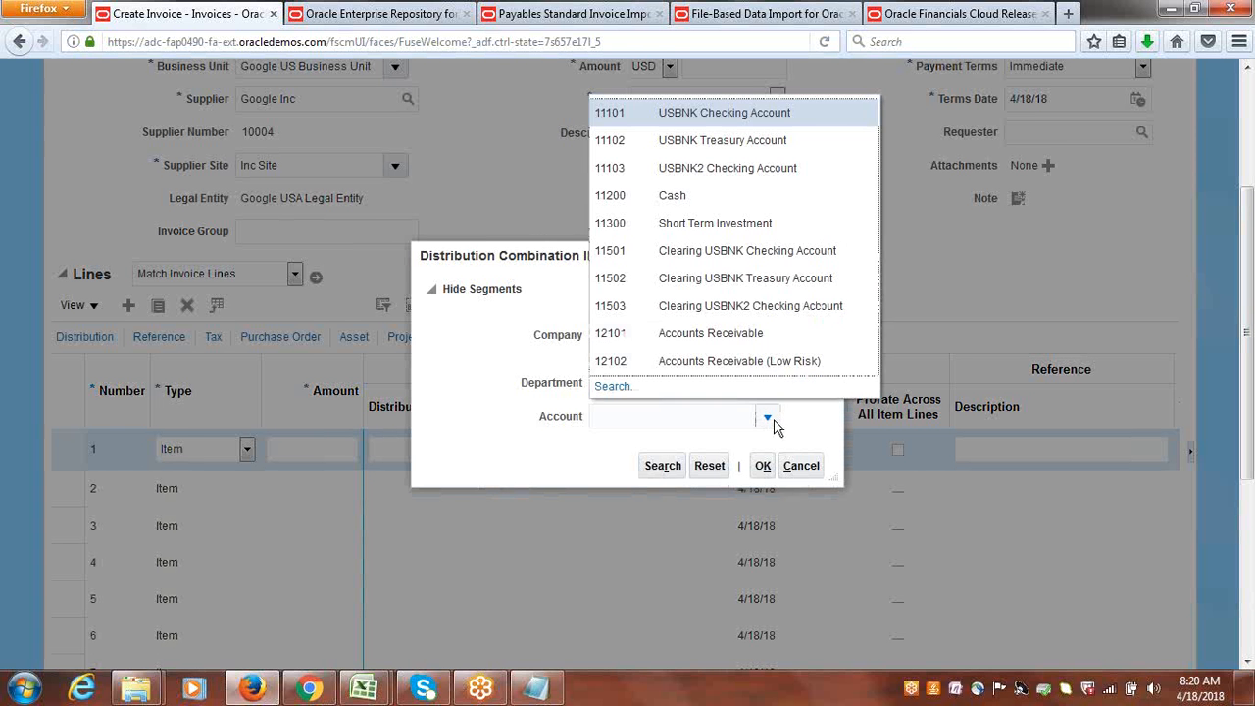
{"action": "left_click", "coordinate": [613, 387]}
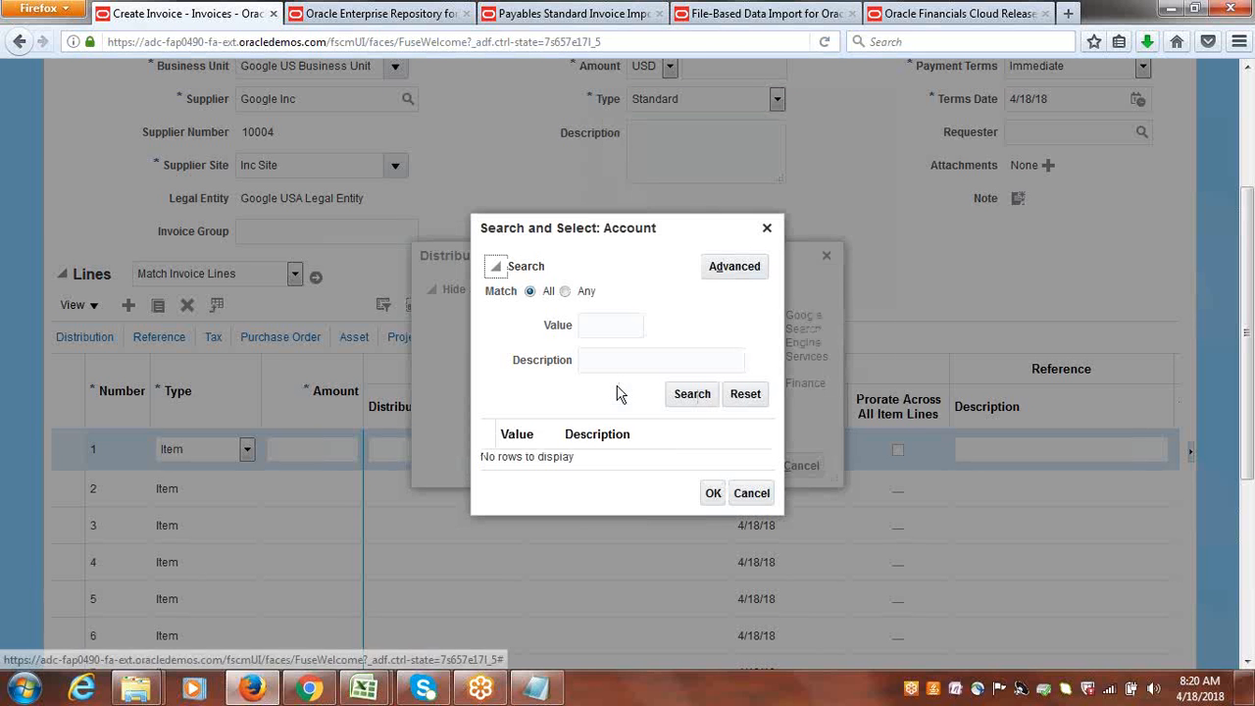
{"action": "left_click", "coordinate": [619, 361]}
{"action": "type", "text": "Expense"}
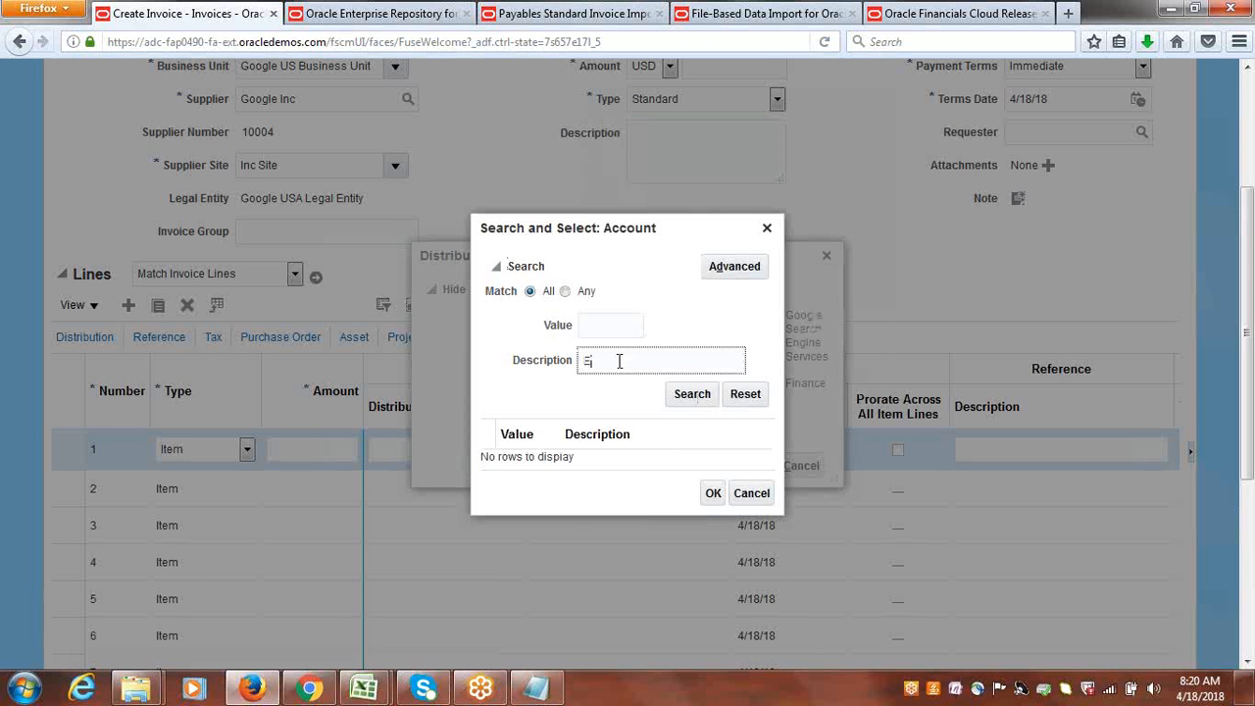
{"action": "left_click", "coordinate": [698, 393]}
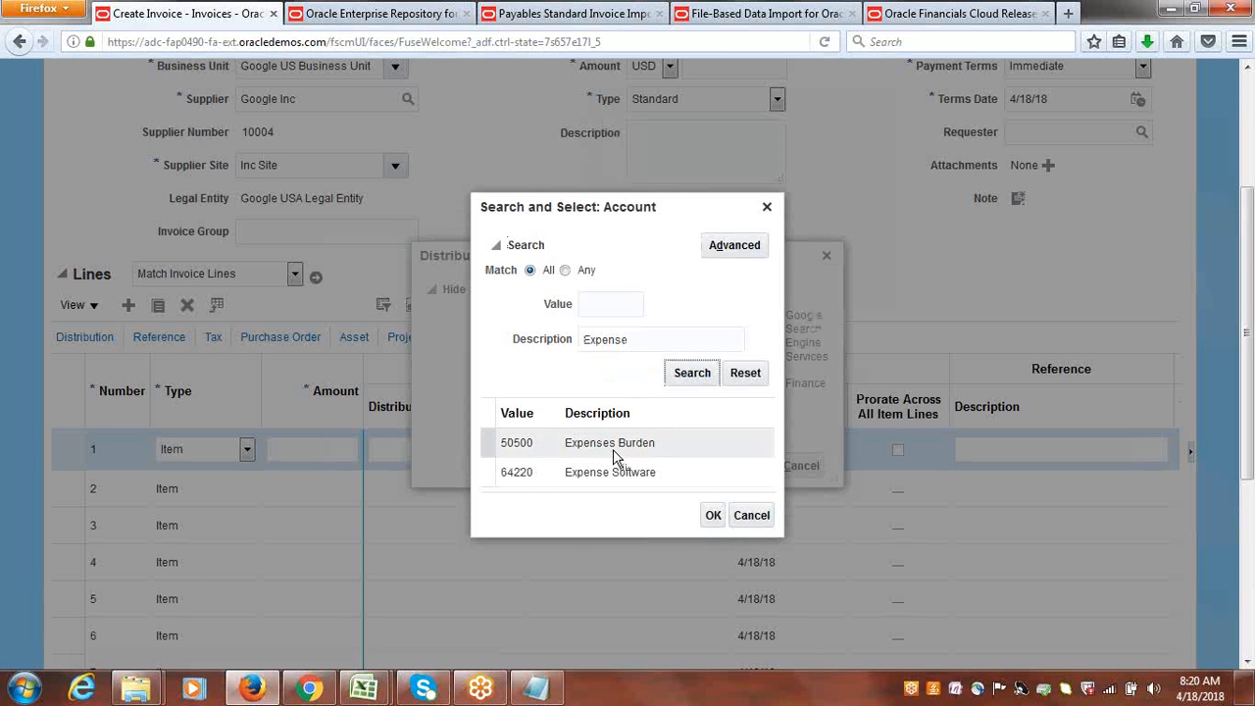
Choose account 64220 Expense Software and apply the resulting distribution combination to invoice line 1.
{"action": "left_click", "coordinate": [610, 442]}
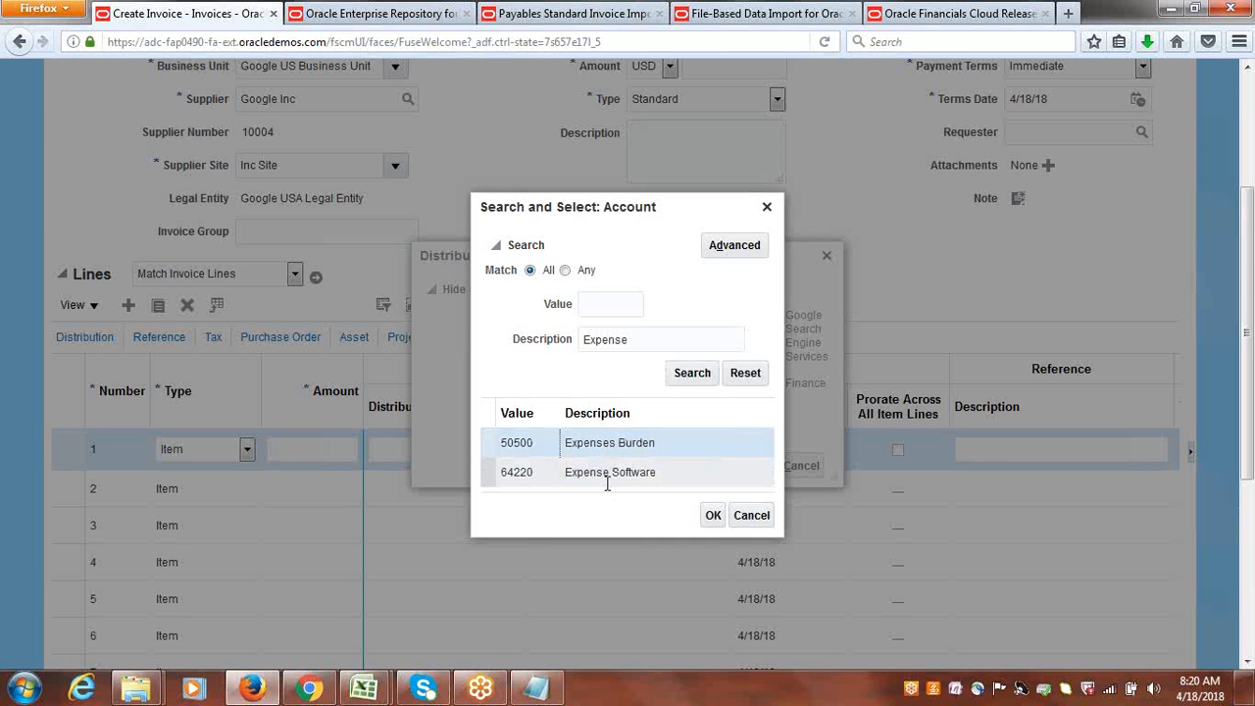
{"action": "left_click", "coordinate": [606, 477]}
{"action": "left_click", "coordinate": [713, 513]}
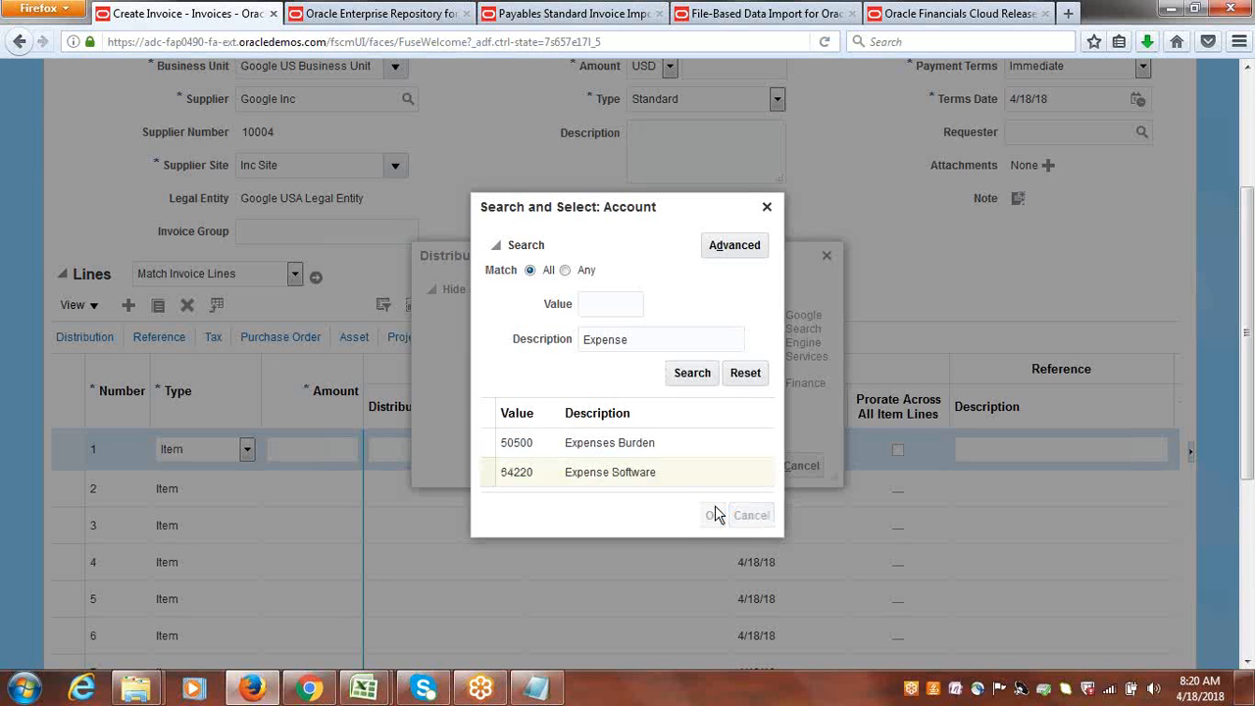
{"action": "left_click", "coordinate": [763, 468]}
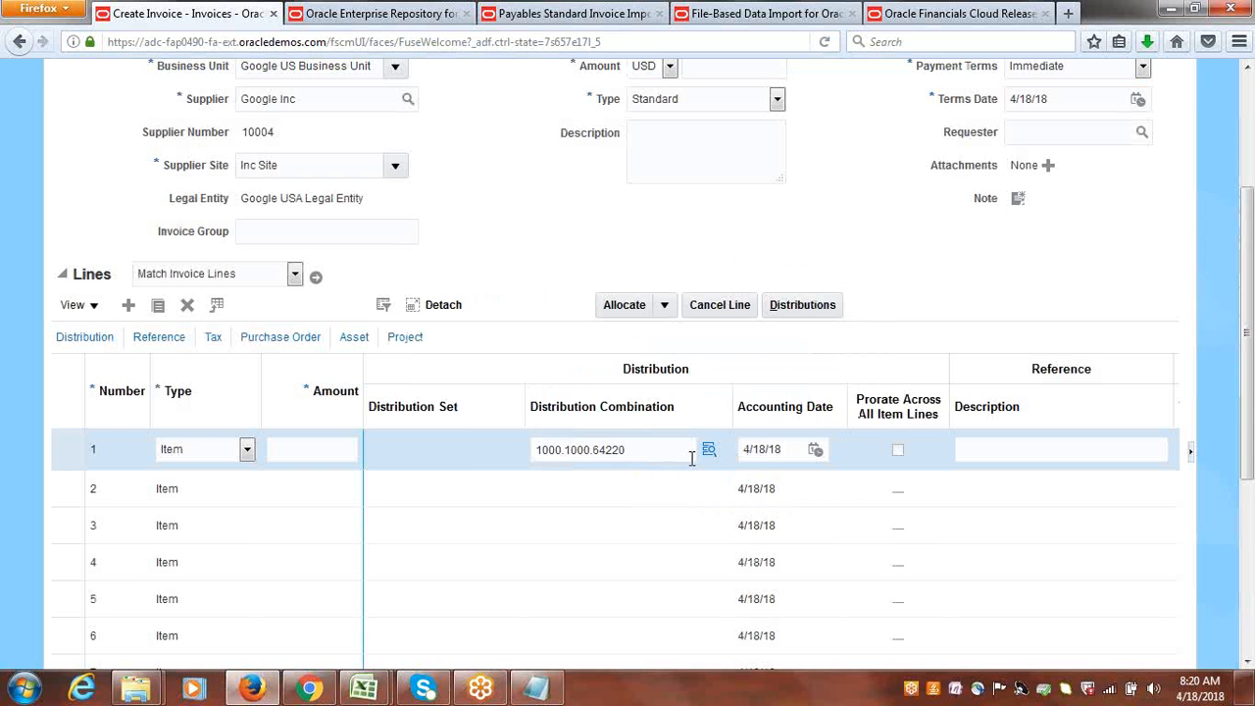
Copy the distribution combination 1000.1000.64220 from invoice line 1 to the last line of the Notepad document, then return to the invoice.
{"action": "key", "text": "alt+Tab"}
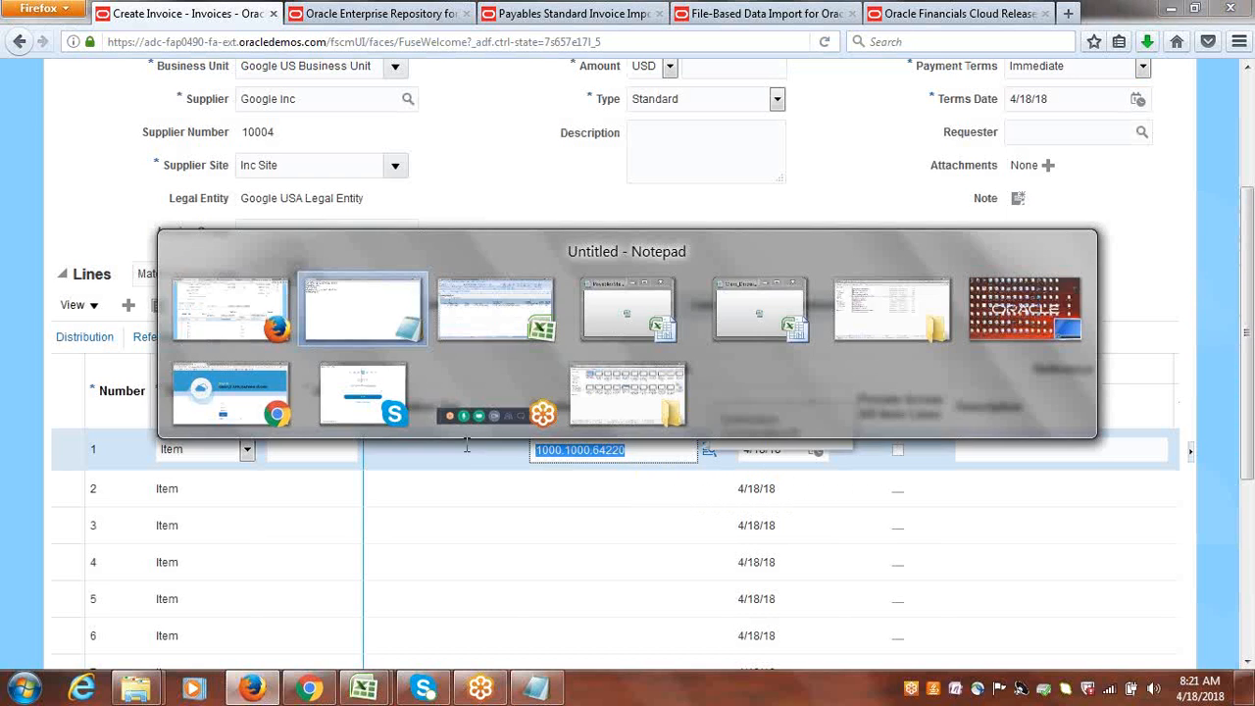
{"action": "key", "text": "ctrl+v"}
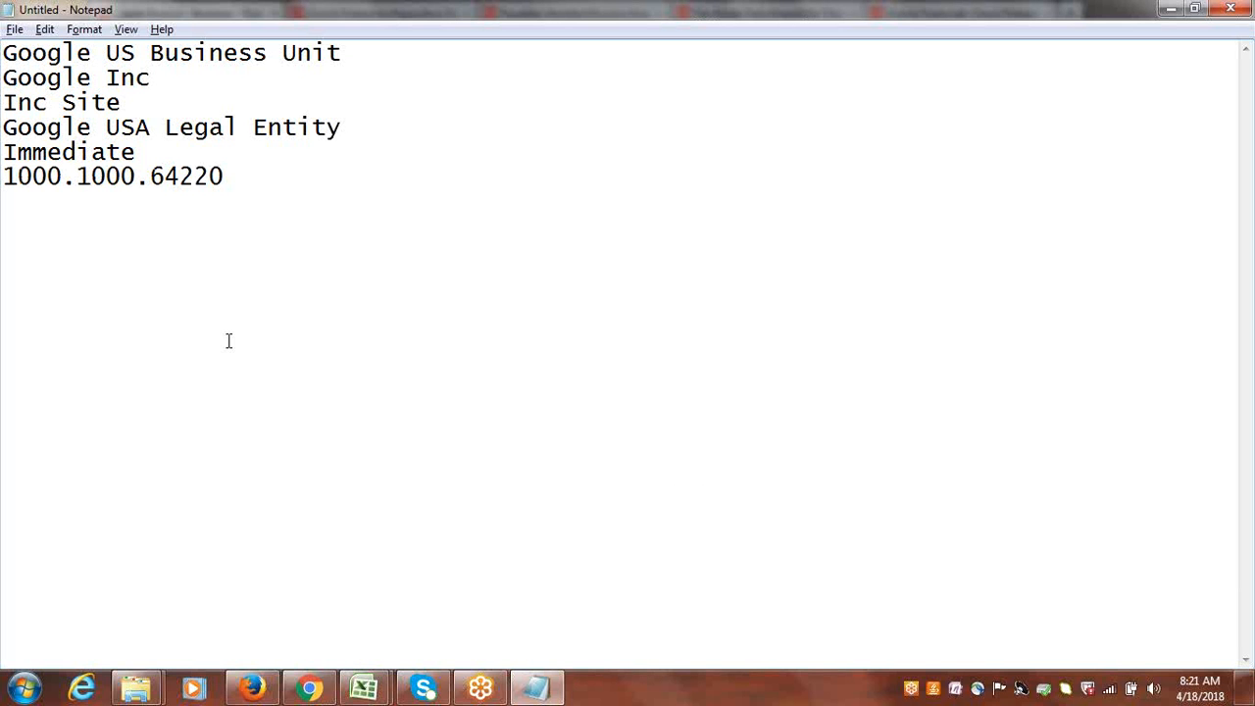
{"action": "key", "text": "alt+Tab"}
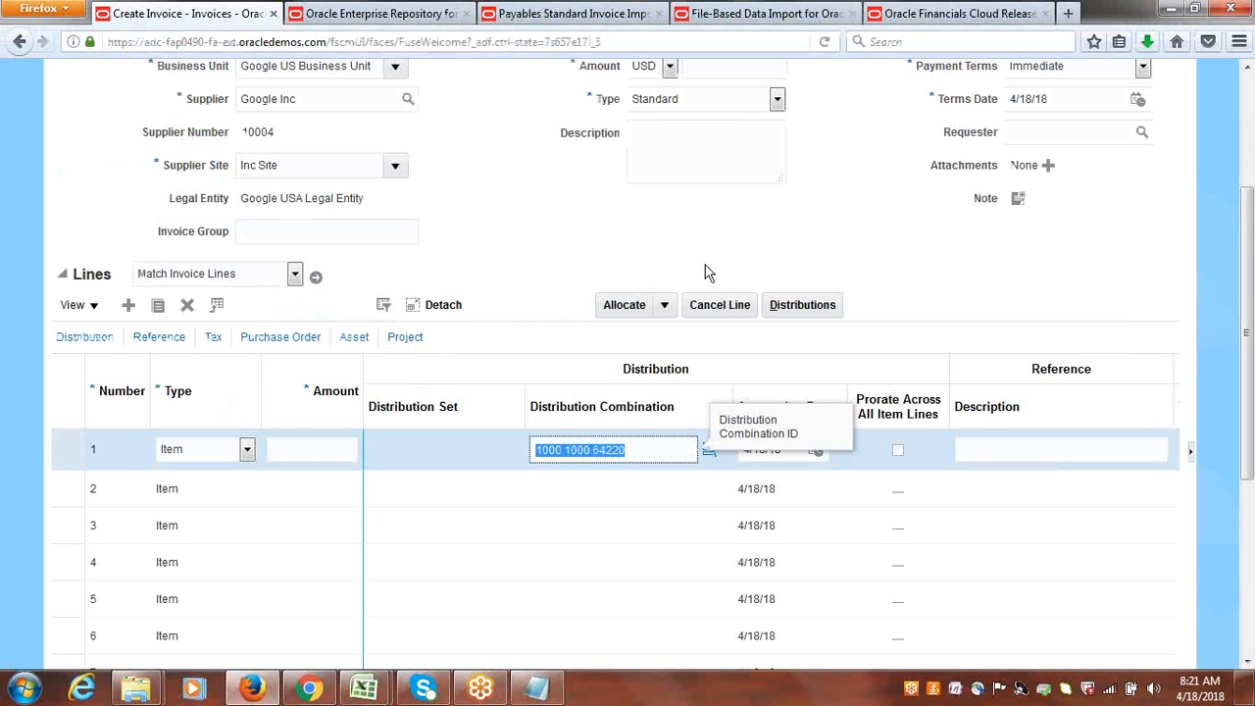
{"action": "scroll", "coordinate": [1250, 348], "scroll_direction": "up", "scroll_amount": 4}
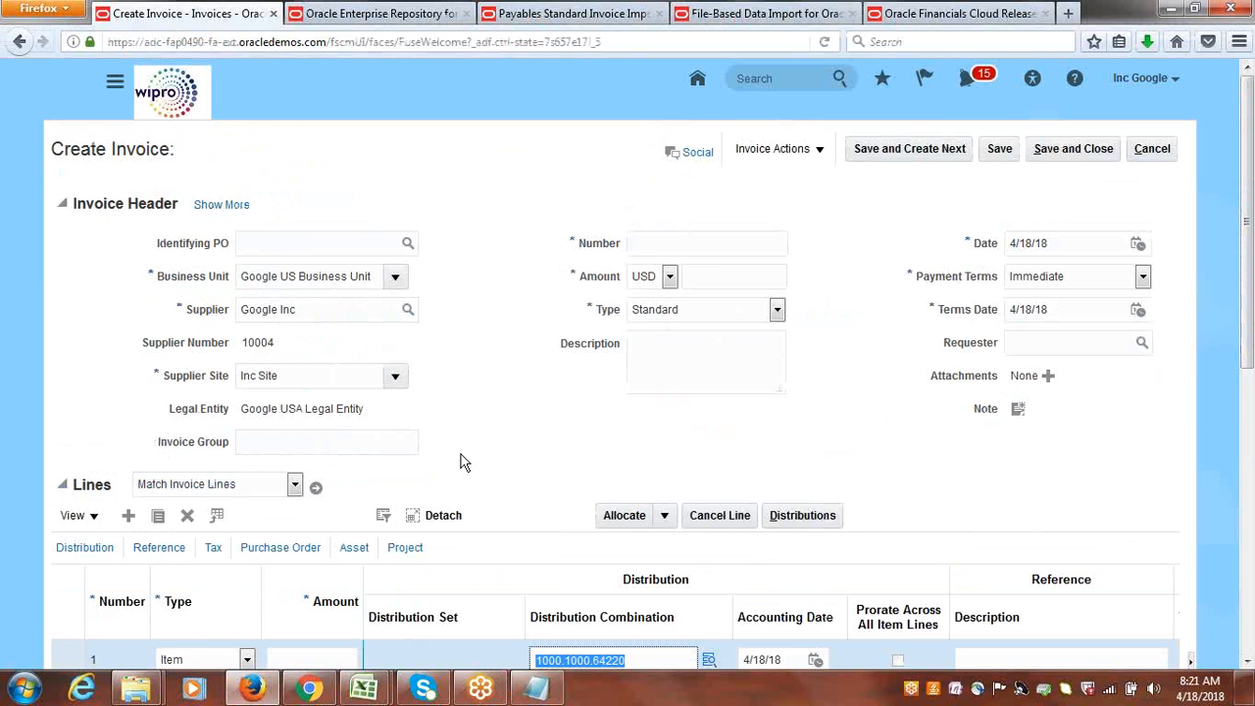
Copy Google US Business Unit from Notepad into the Business Unit cell B5 of the Payables import template's invoice headers in Excel.
{"action": "mouse_move", "coordinate": [376, 691]}
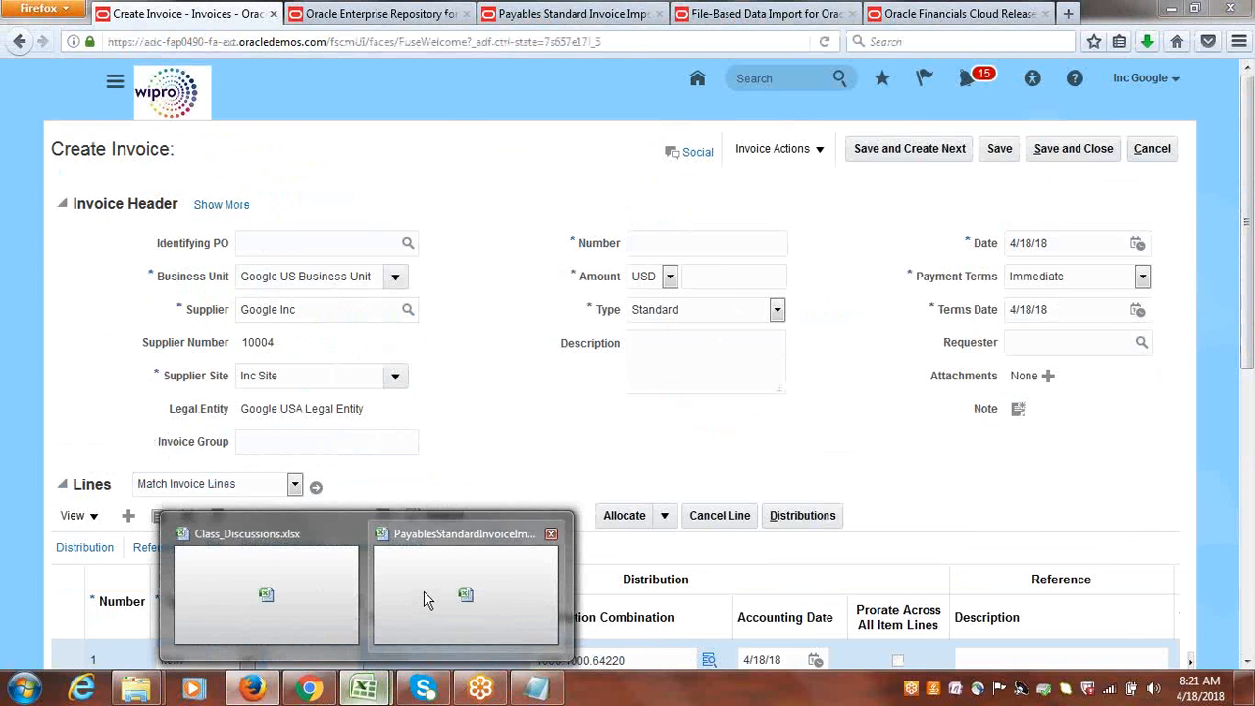
{"action": "left_click", "coordinate": [422, 590]}
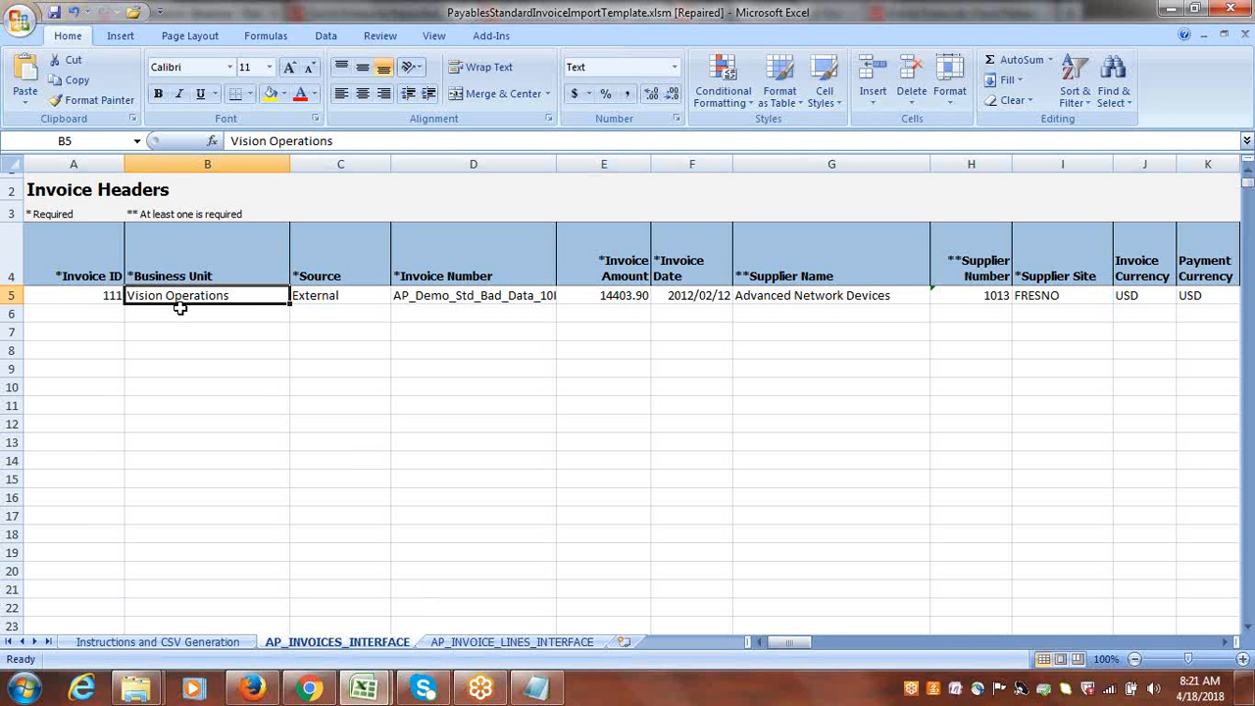
{"action": "key", "text": "alt+Tab"}
{"action": "key", "text": "alt+Tab"}
{"action": "key", "text": "alt+Tab"}
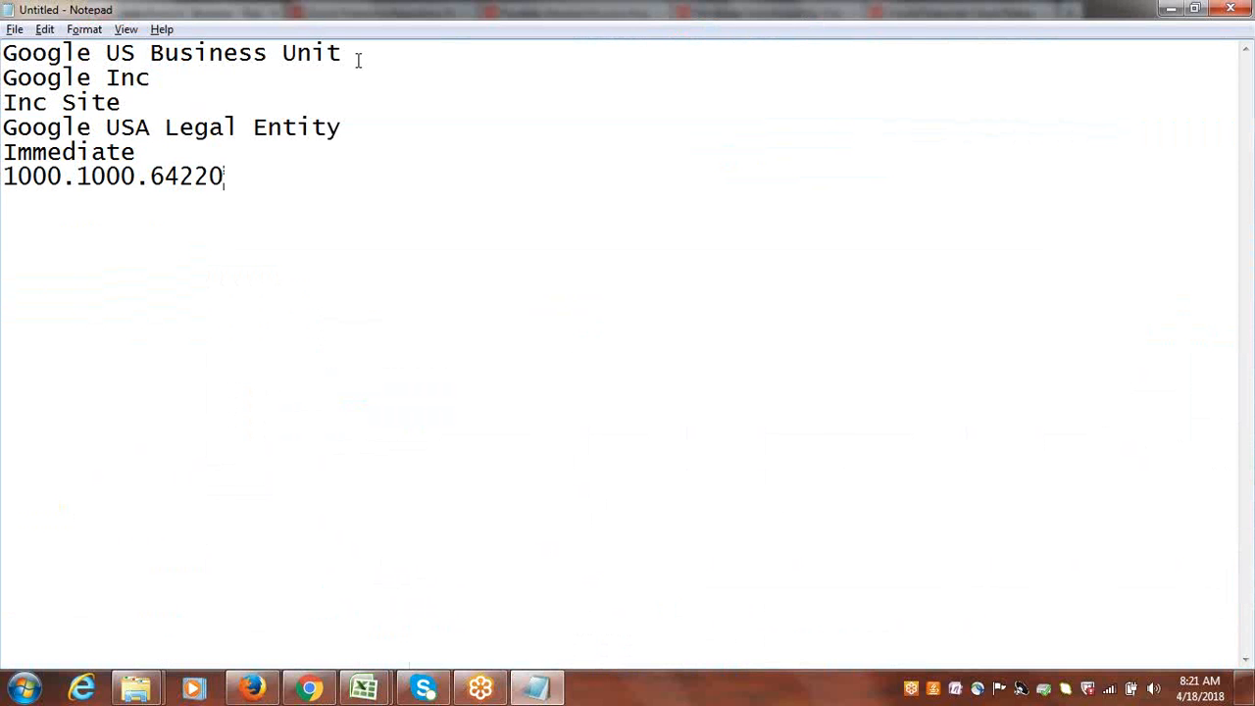
{"action": "left_click_drag", "start_coordinate": [358, 60], "coordinate": [4, 61]}
{"action": "key", "text": "ctrl+c"}
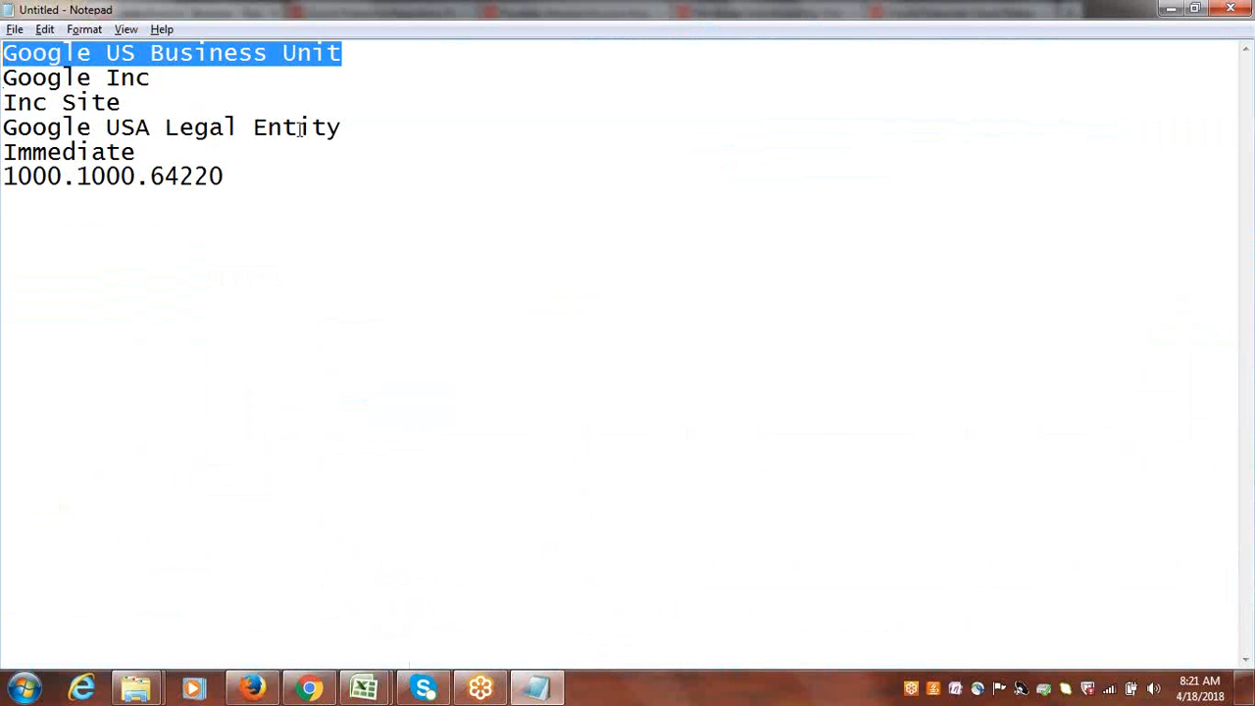
{"action": "key", "text": "alt+Tab"}
{"action": "key", "text": "alt+Tab"}
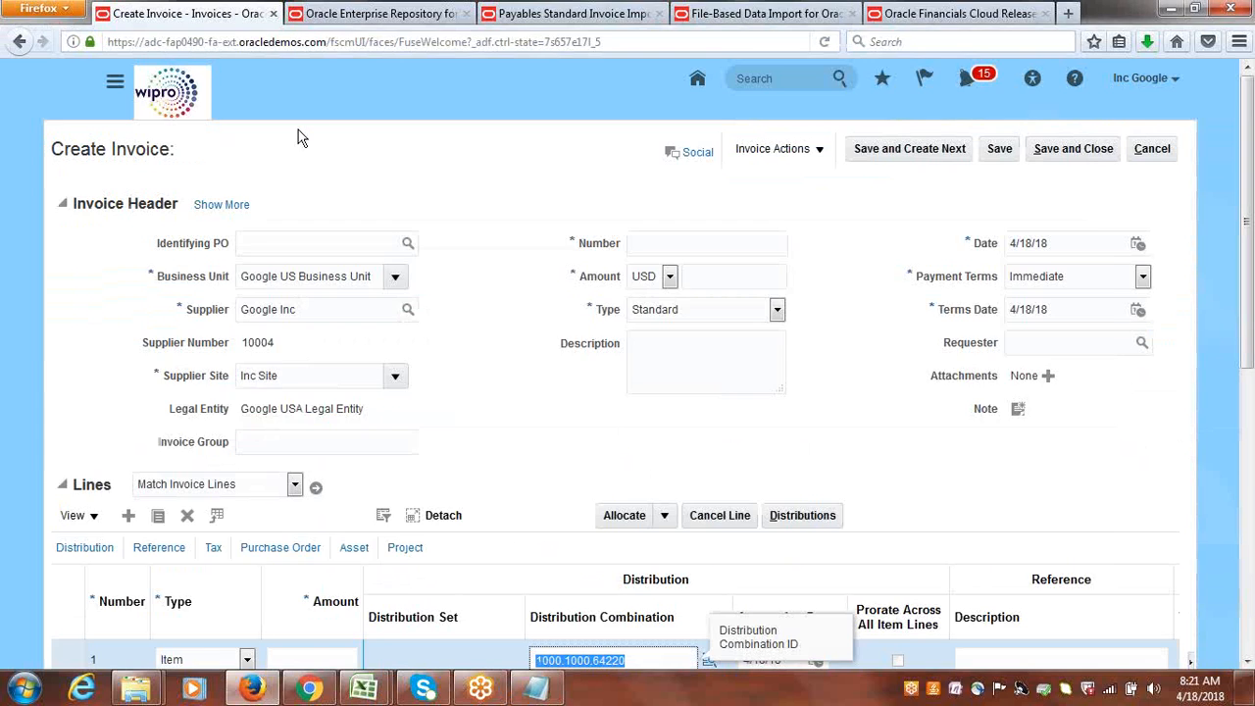
{"action": "key", "text": "ctrl+v"}
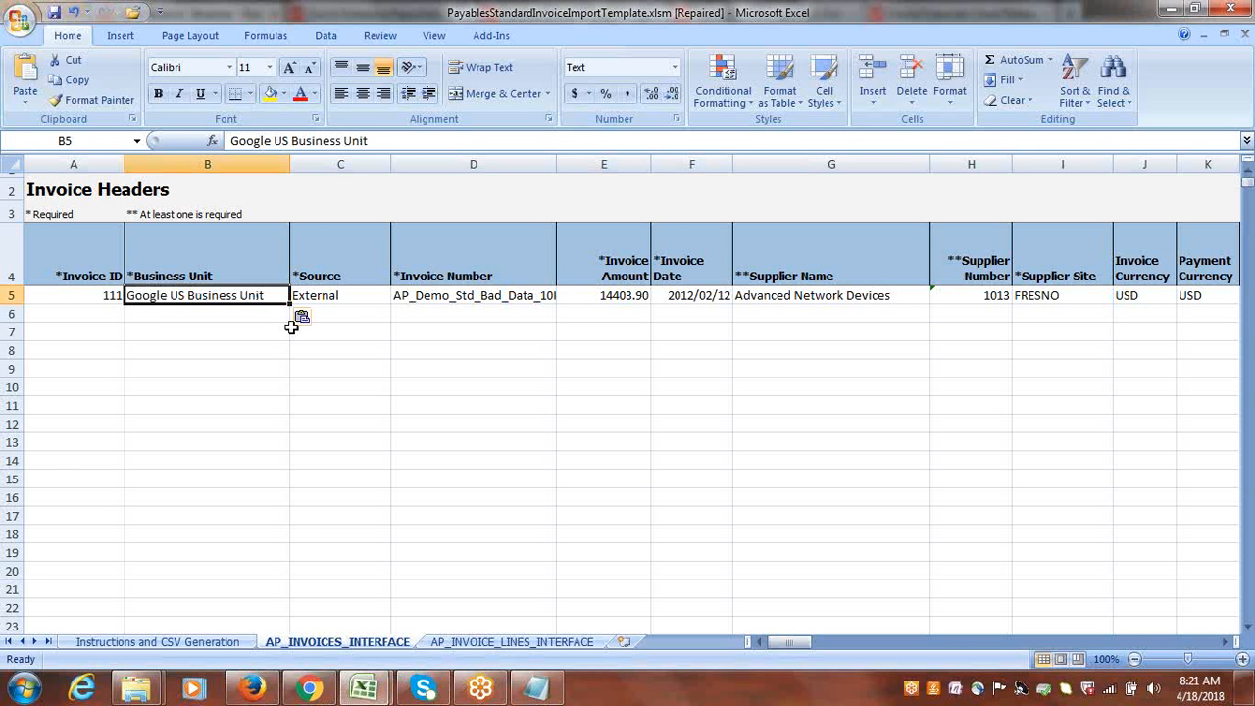
Keep the source External and set the header row's invoice number to INVOICE123 and its invoice amount to 50000.
{"action": "key", "text": "Tab"}
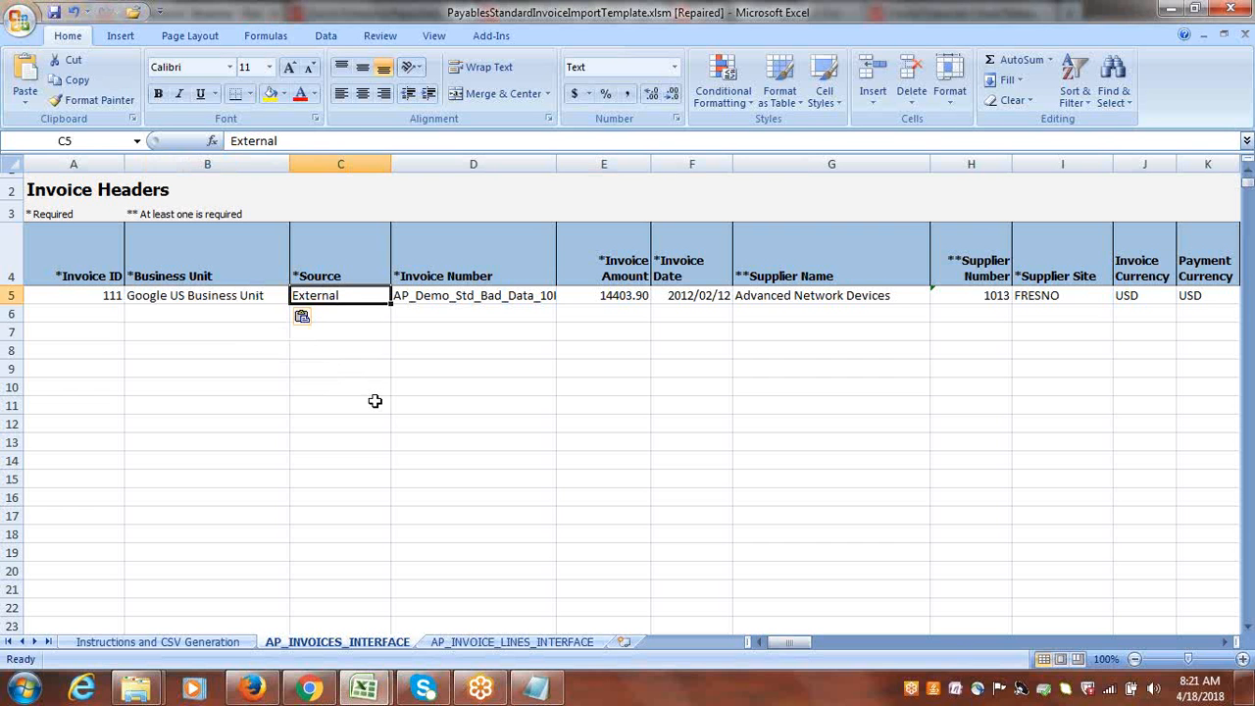
{"action": "key", "text": "Right"}
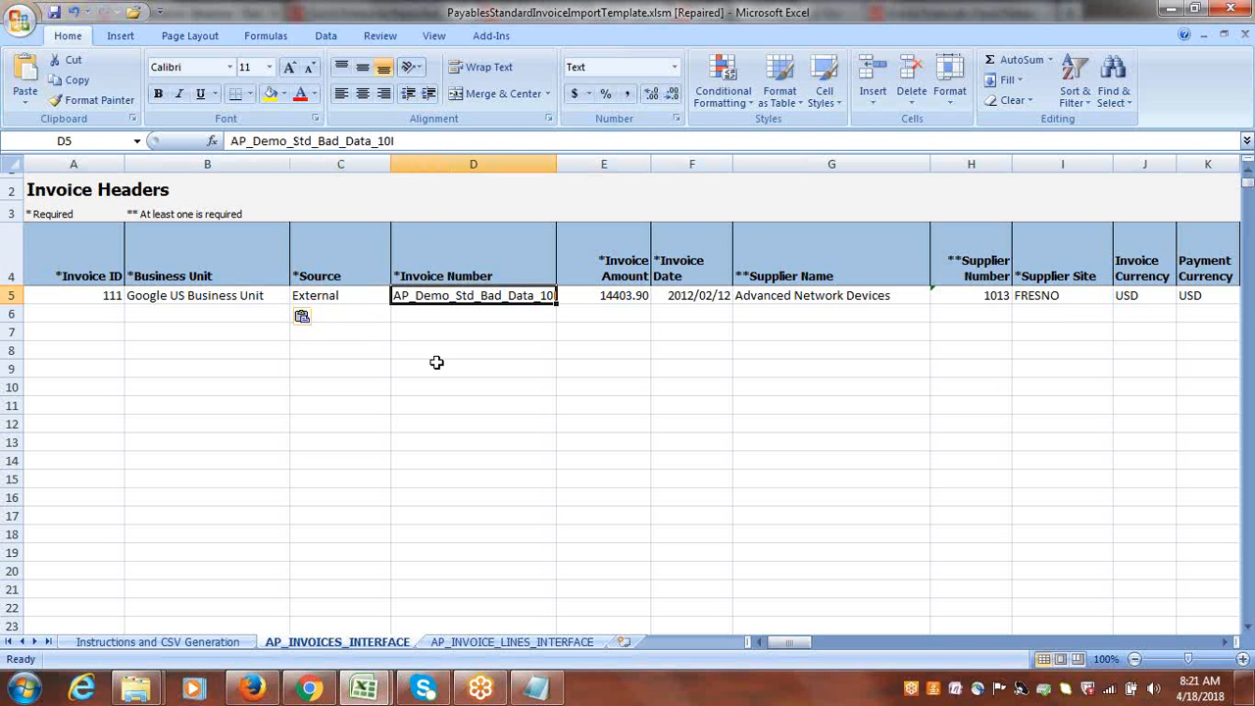
{"action": "type", "text": "I"}
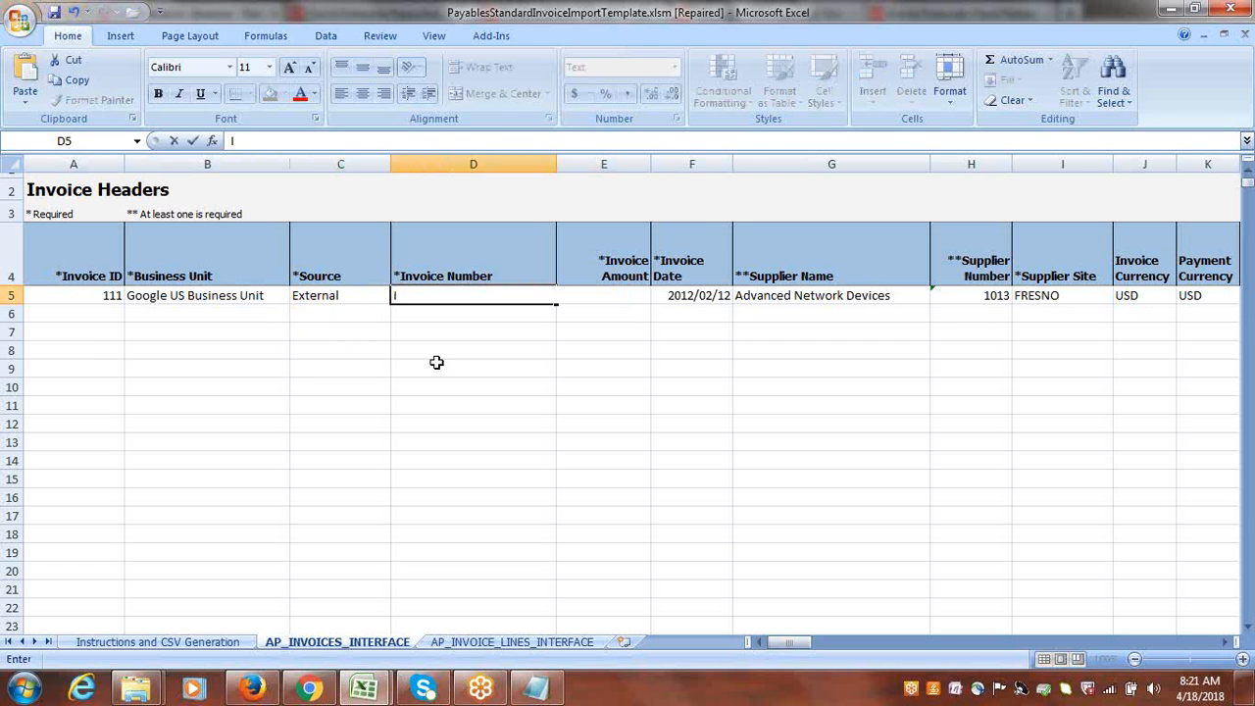
{"action": "type", "text": "NVOICE12"}
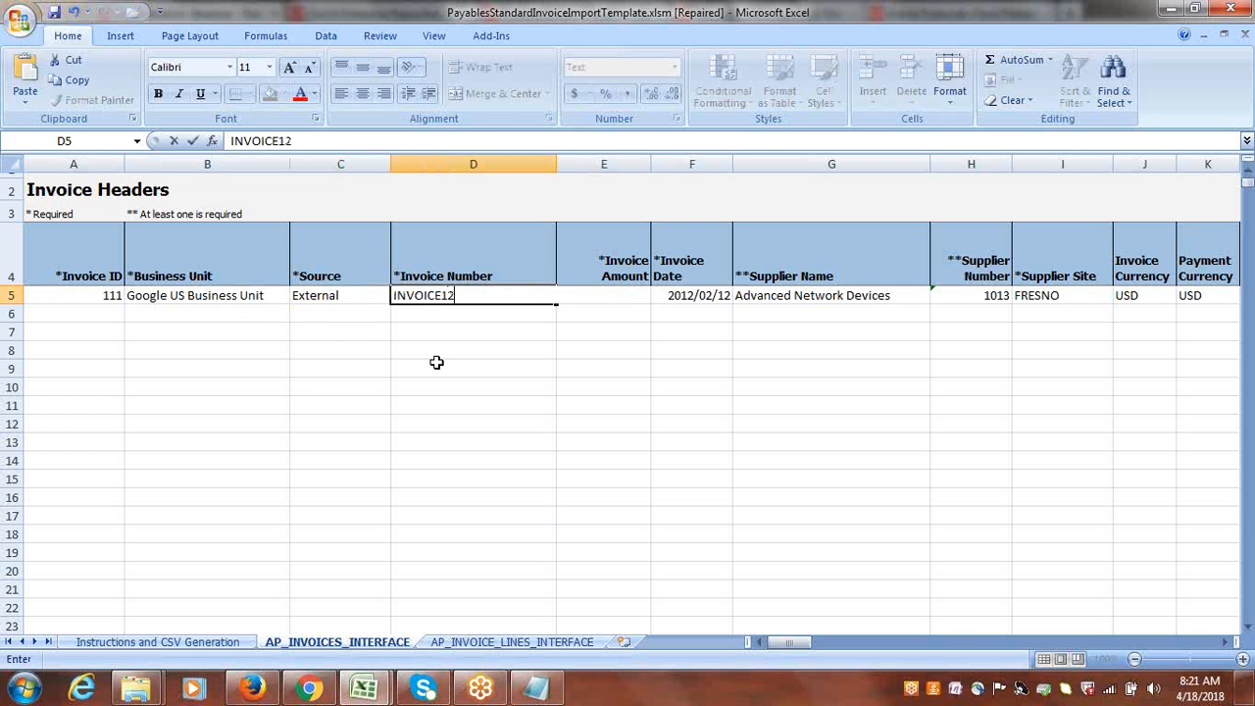
{"action": "type", "text": "3"}
{"action": "key", "text": "Tab"}
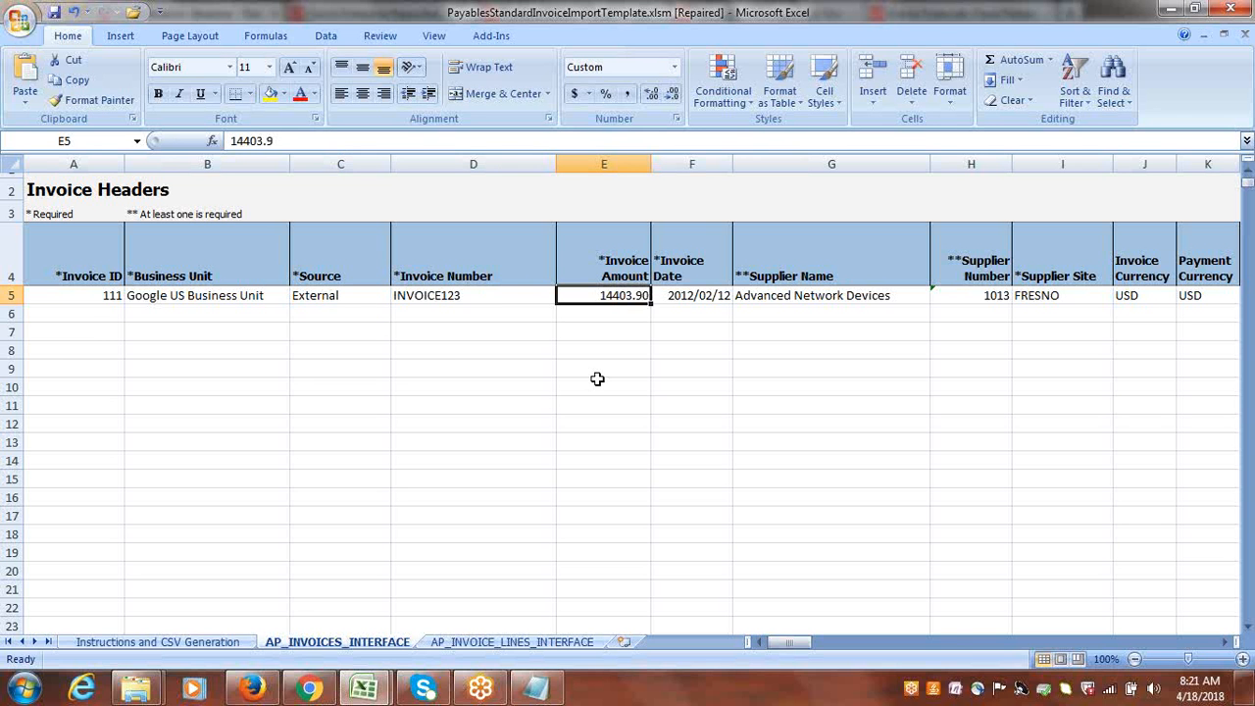
{"action": "type", "text": "50000"}
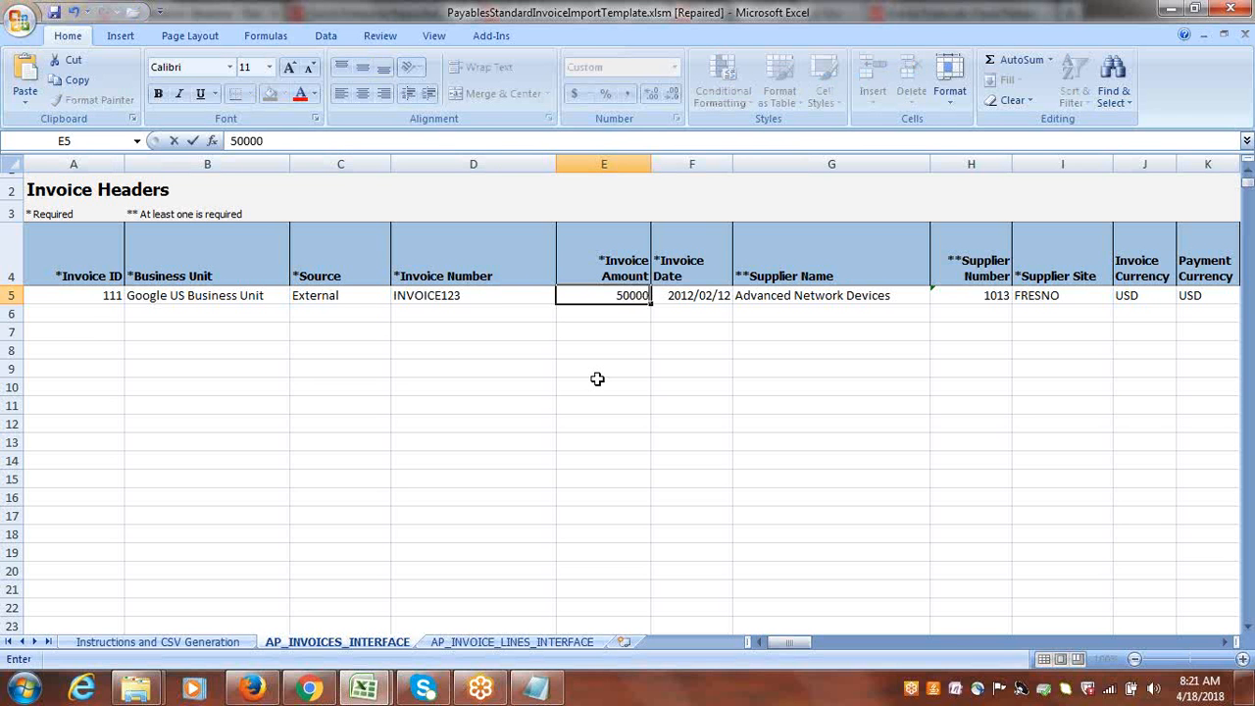
{"action": "key", "text": "Tab"}
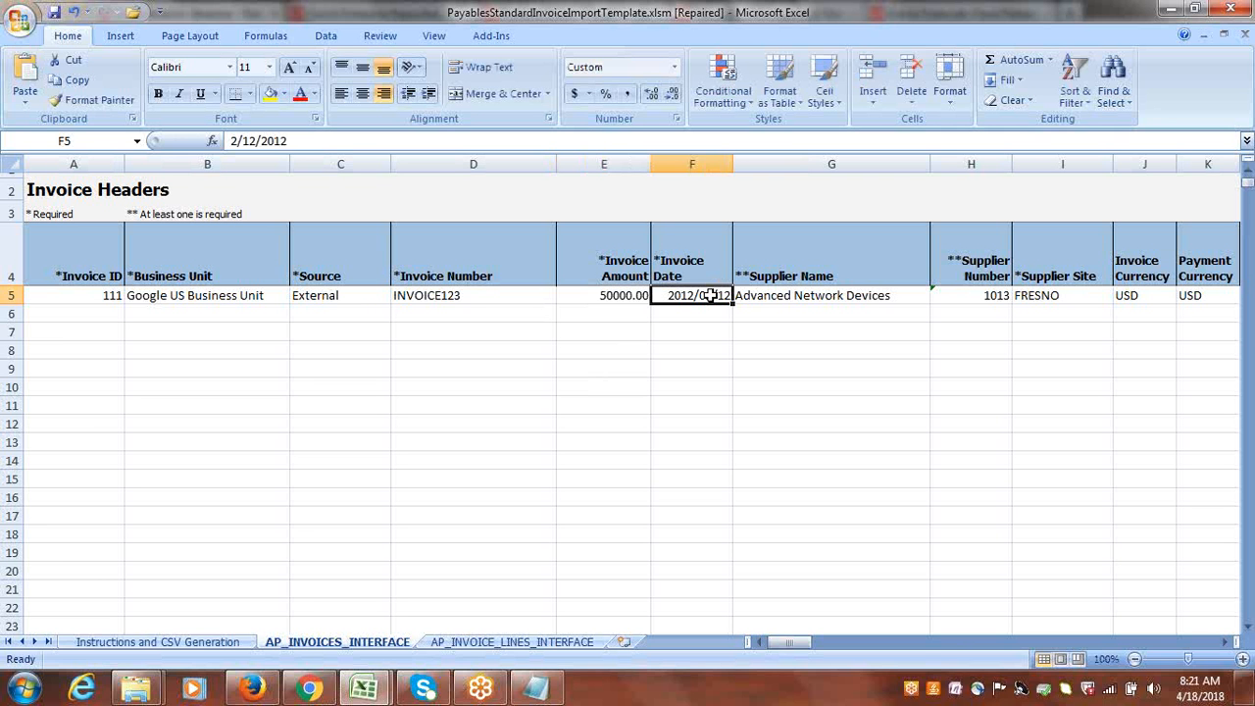
Change the invoice date in cell F5 to 18/4/2018.
{"action": "left_click", "coordinate": [234, 140]}
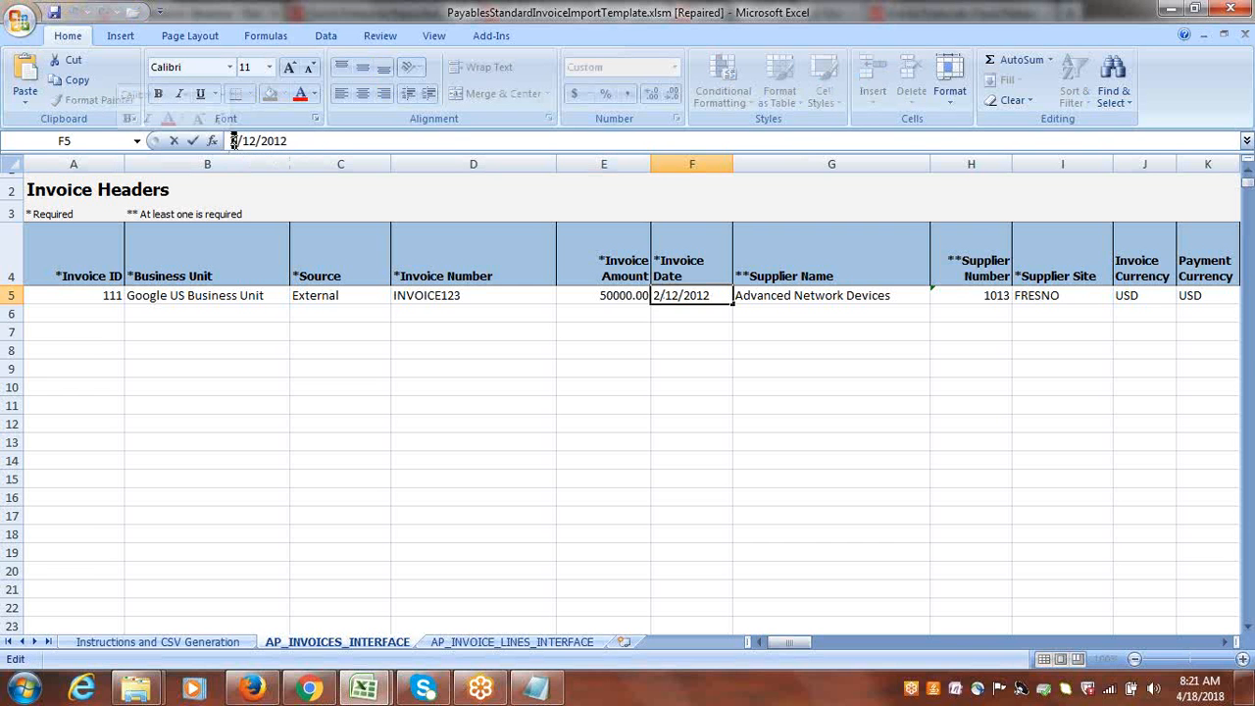
{"action": "key", "text": "Delete"}
{"action": "type", "text": "18"}
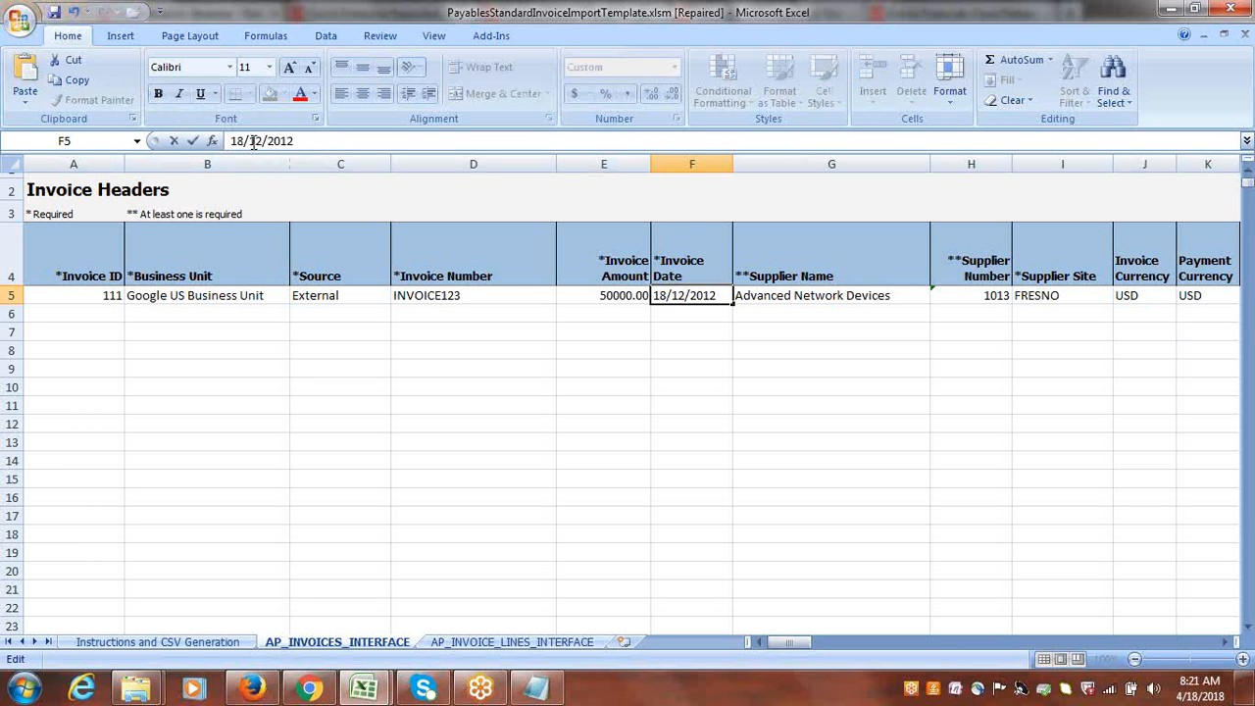
{"action": "double_click", "coordinate": [256, 140]}
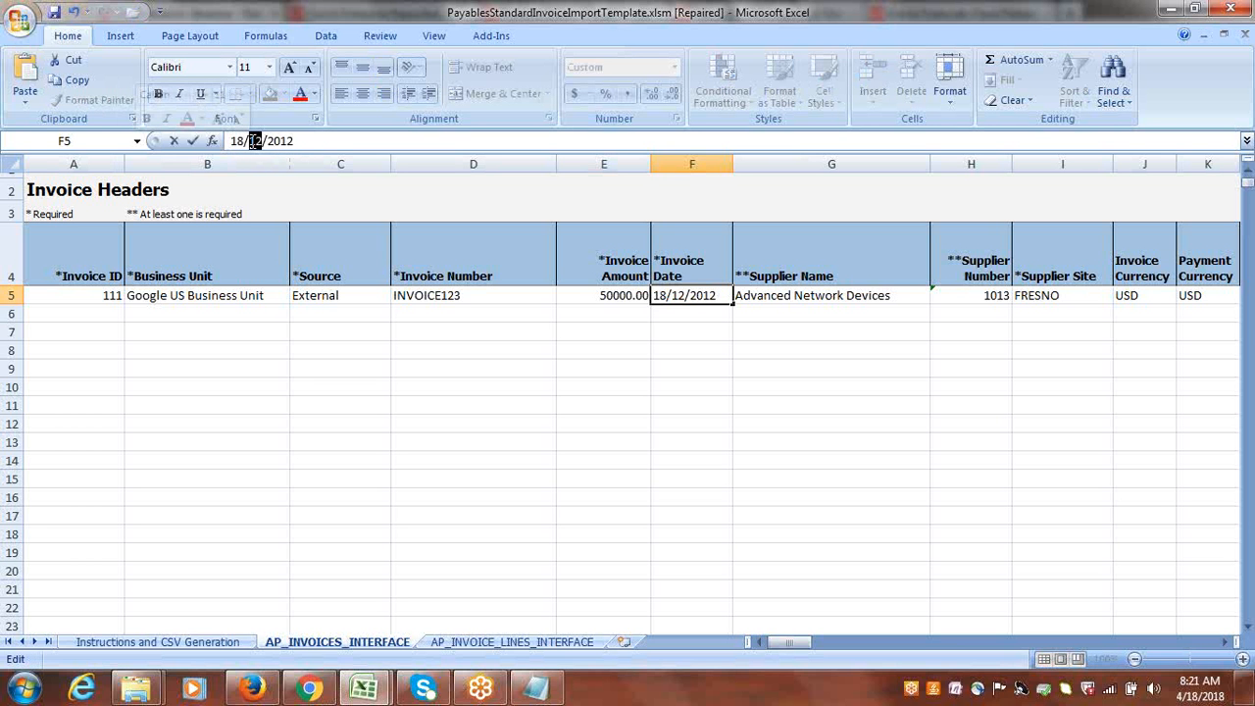
{"action": "type", "text": "4/201"}
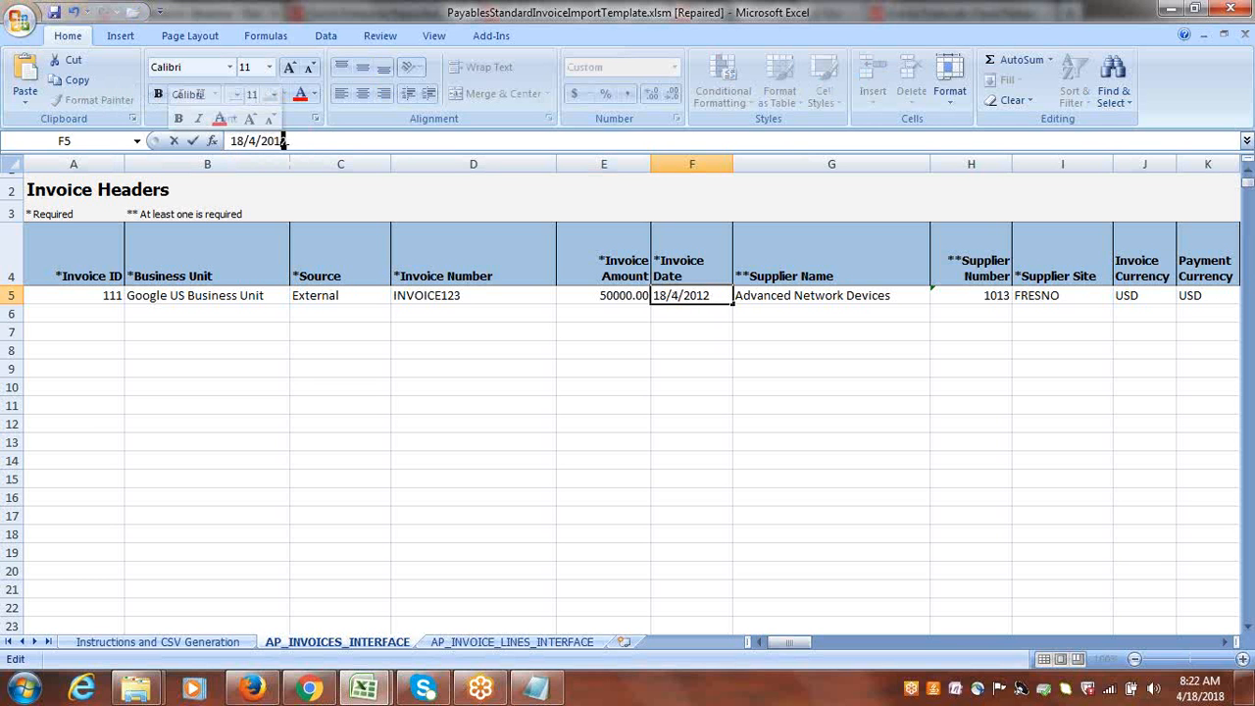
{"action": "type", "text": "8"}
{"action": "key", "text": "Tab"}
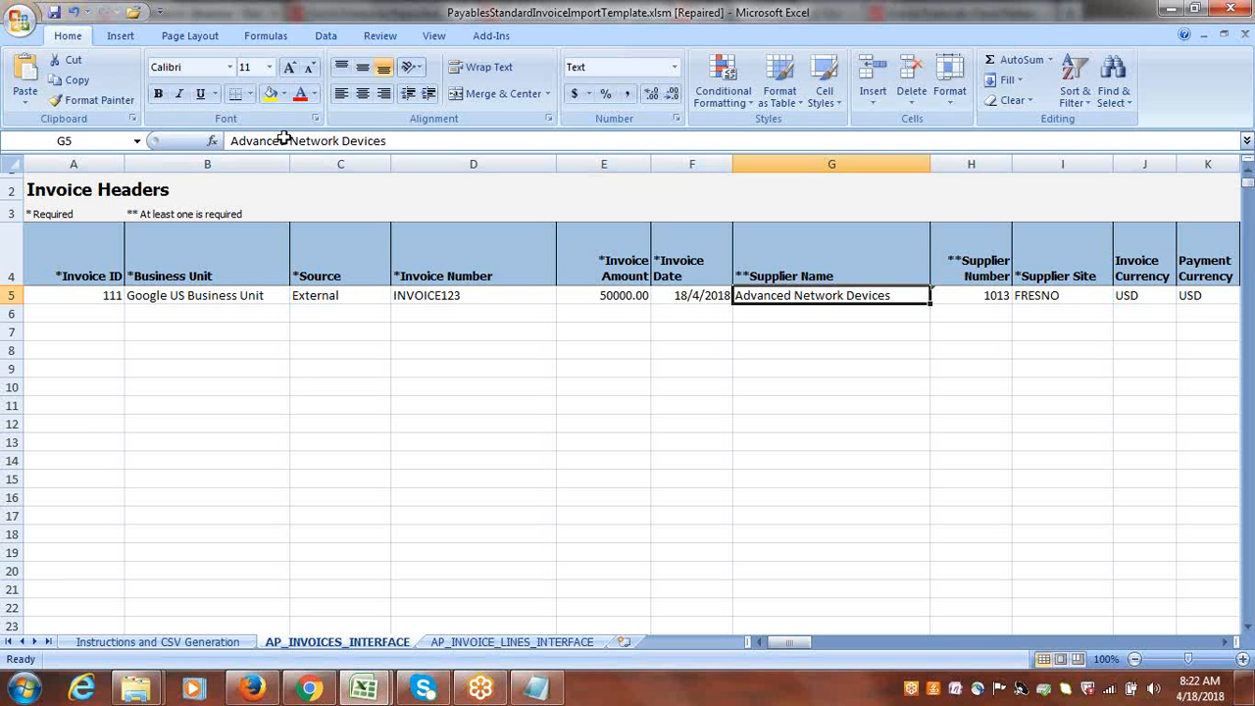
{"action": "left_click", "coordinate": [702, 294]}
Copy Google Inc from the Notepad document into the Supplier Name cell G5 of the invoice header row in Excel.
{"action": "left_click", "coordinate": [802, 293]}
{"action": "key", "text": "alt+Tab"}
{"action": "key", "text": "alt+Tab"}
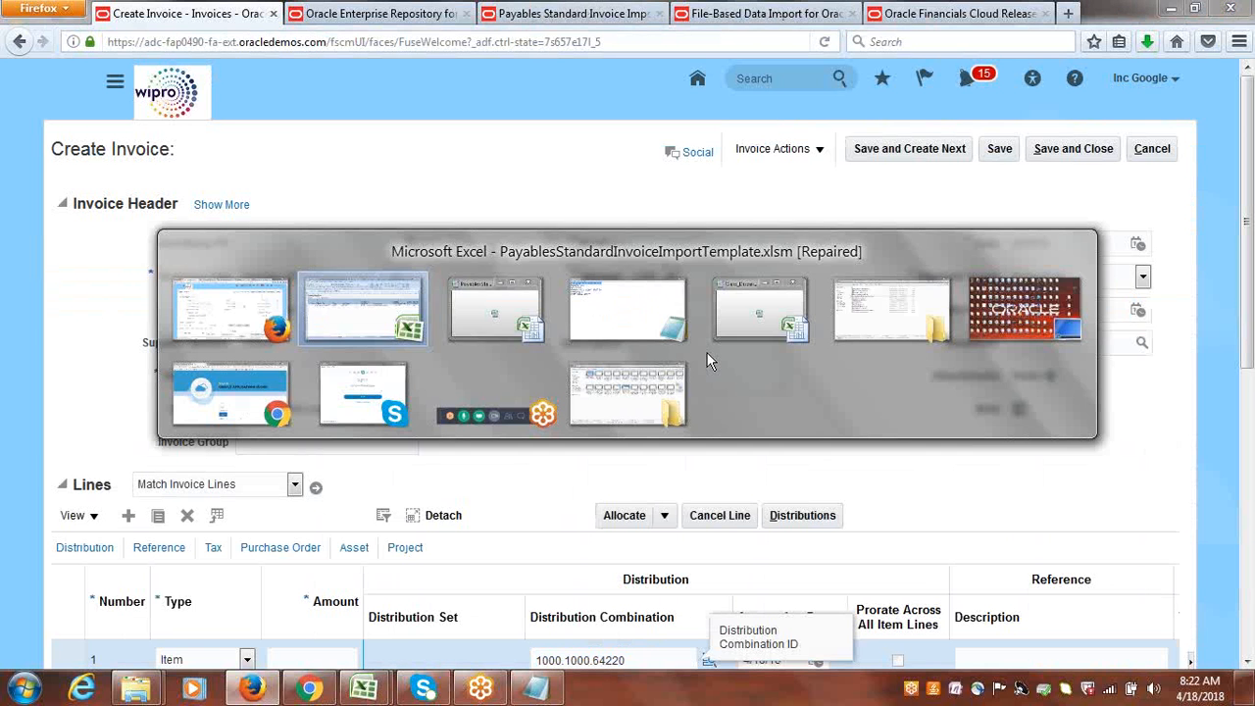
{"action": "left_click", "coordinate": [537, 687]}
{"action": "left_click_drag", "start_coordinate": [153, 78], "coordinate": [3, 78]}
{"action": "key", "text": "ctrl+c"}
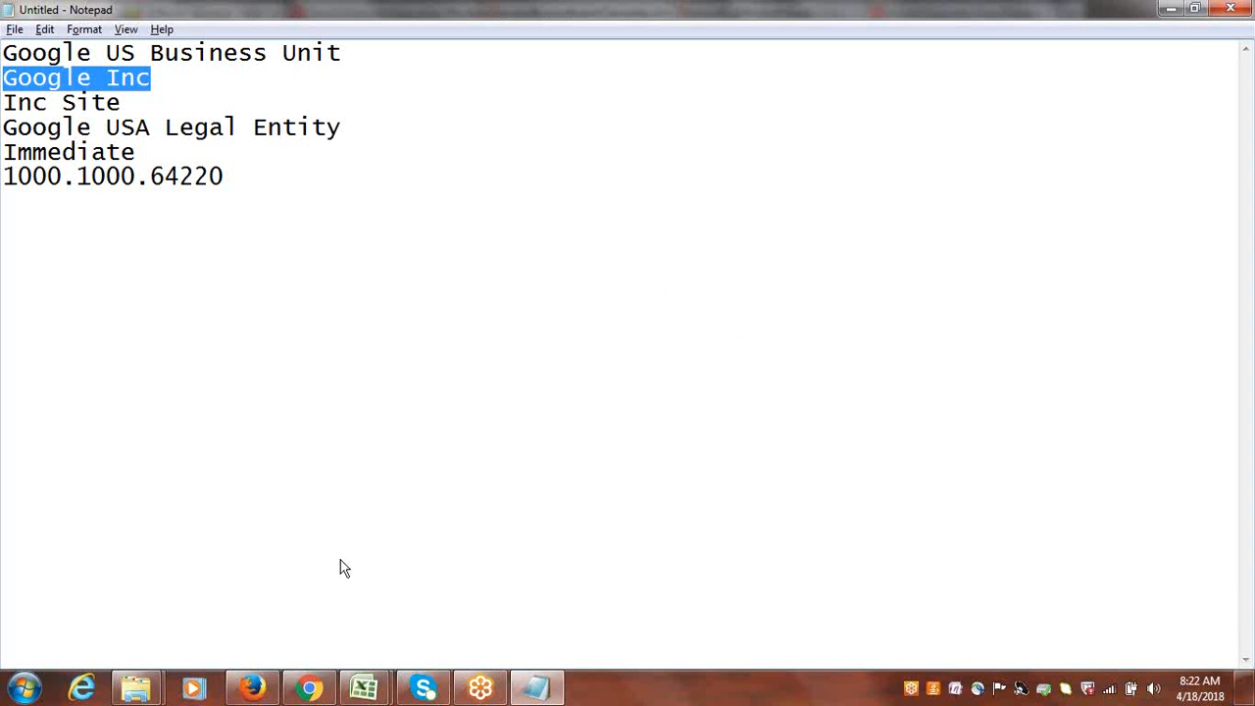
{"action": "key", "text": "alt+Tab"}
{"action": "left_click", "coordinate": [324, 678]}
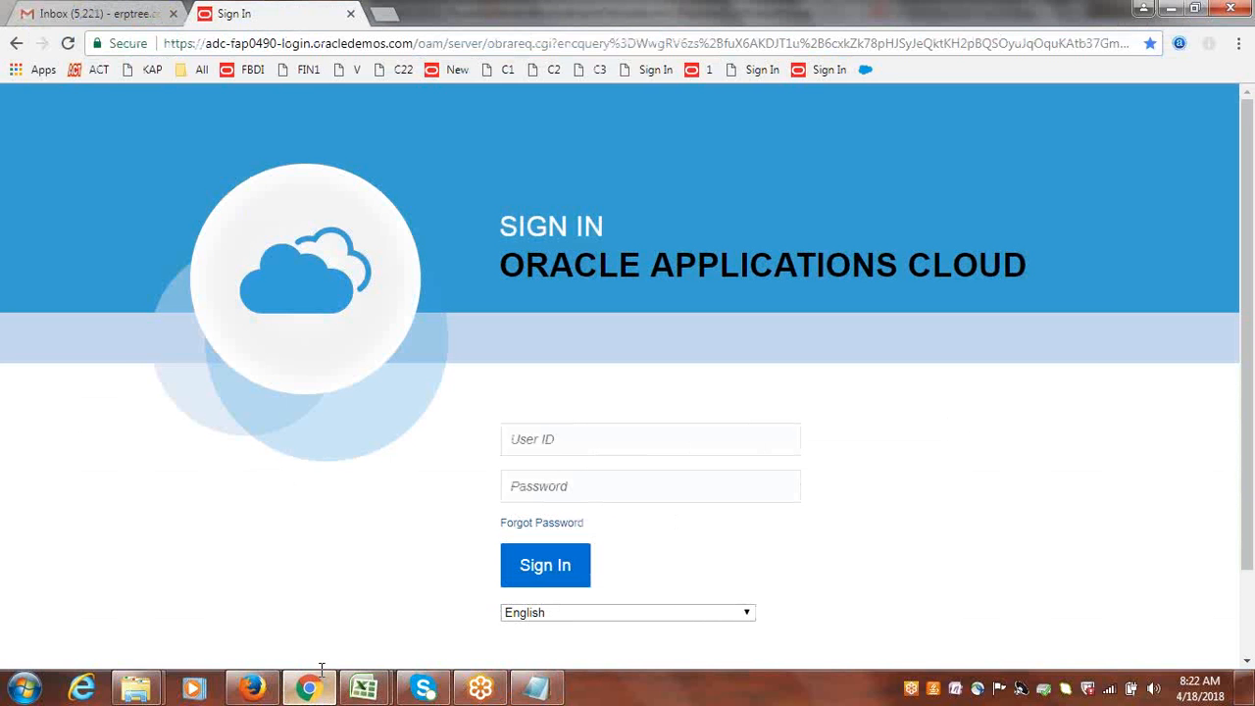
{"action": "left_click", "coordinate": [323, 679]}
{"action": "key", "text": "ctrl+v"}
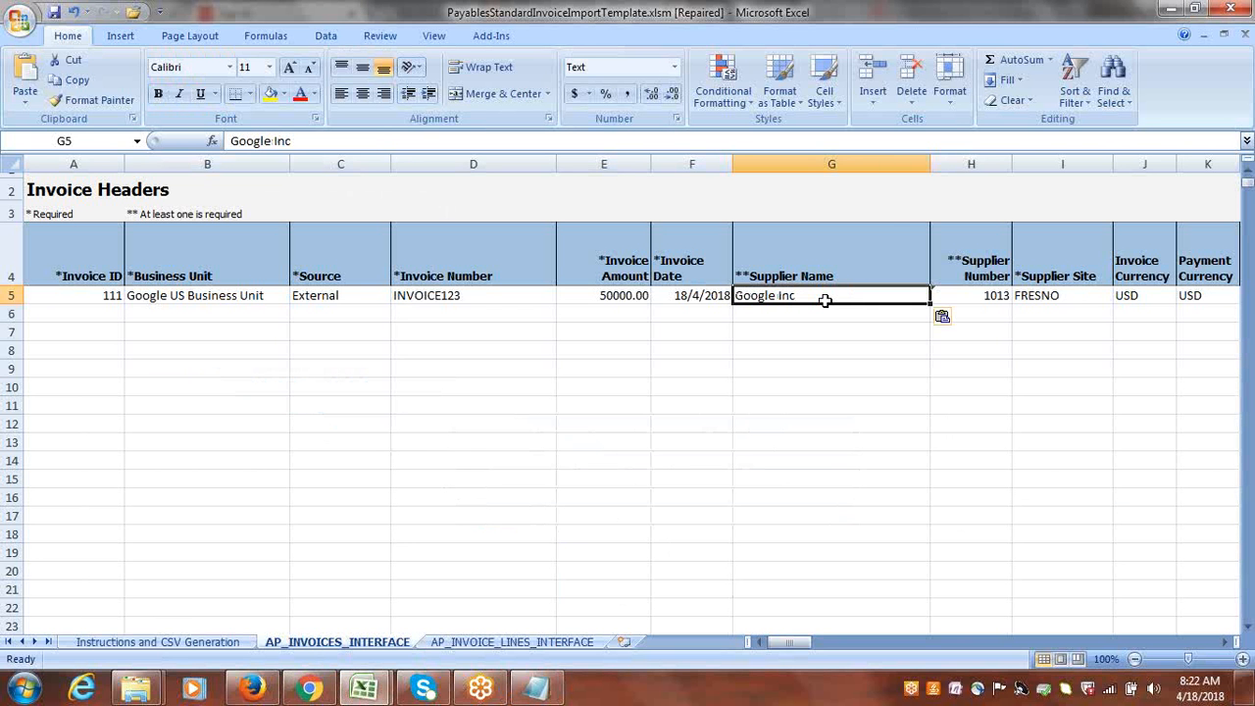
Clear the Supplier Number cell H5 in the invoice header row.
{"action": "key", "text": "Tab"}
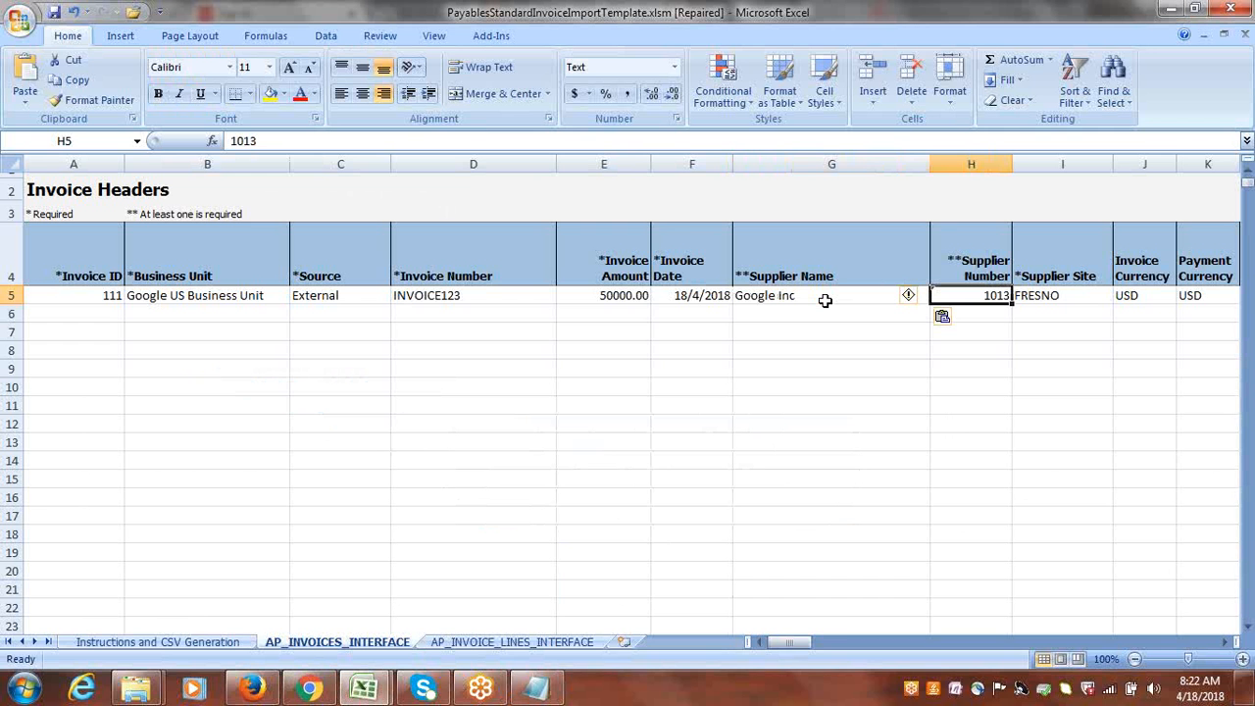
{"action": "key", "text": "Delete"}
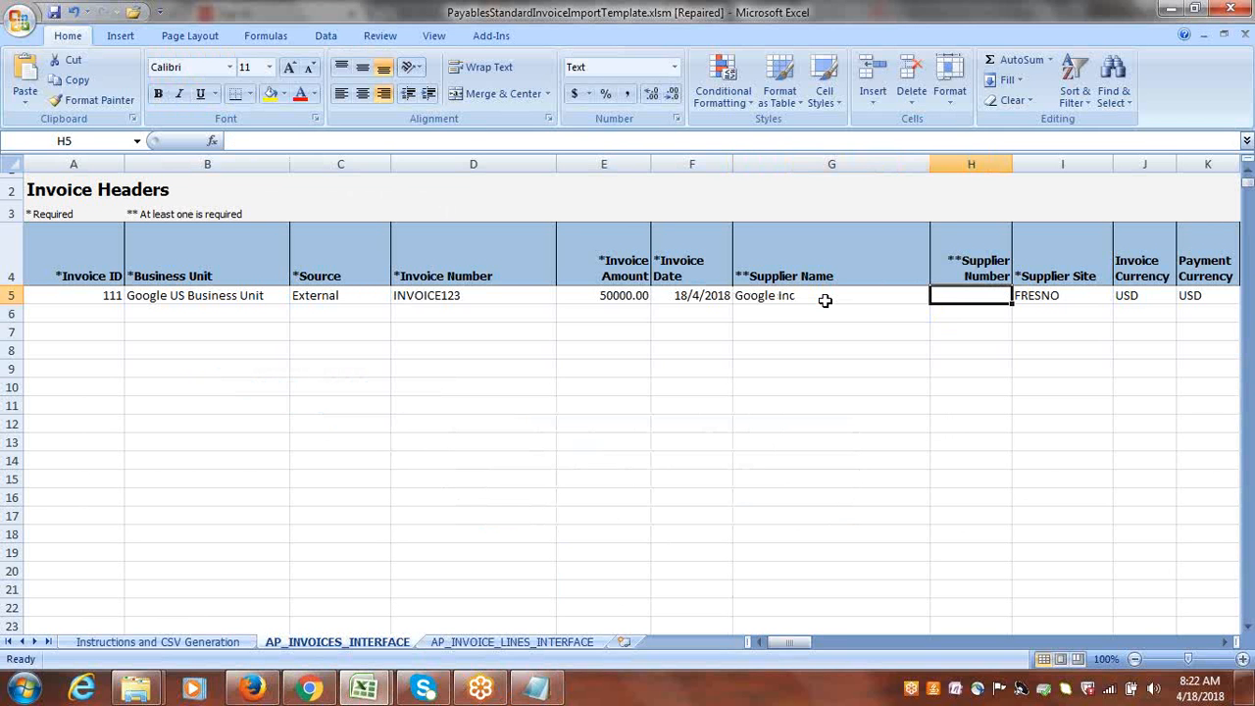
{"action": "key", "text": "Tab"}
{"action": "key", "text": "Tab"}
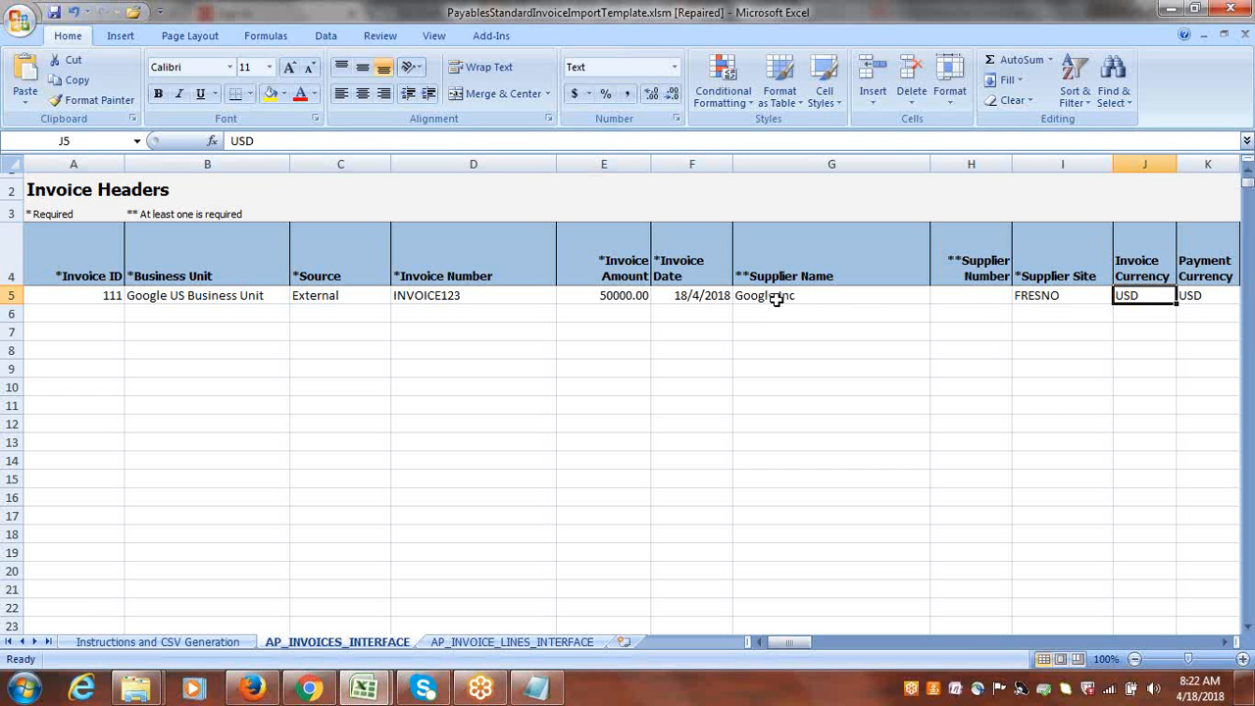
{"action": "left_click", "coordinate": [977, 300]}
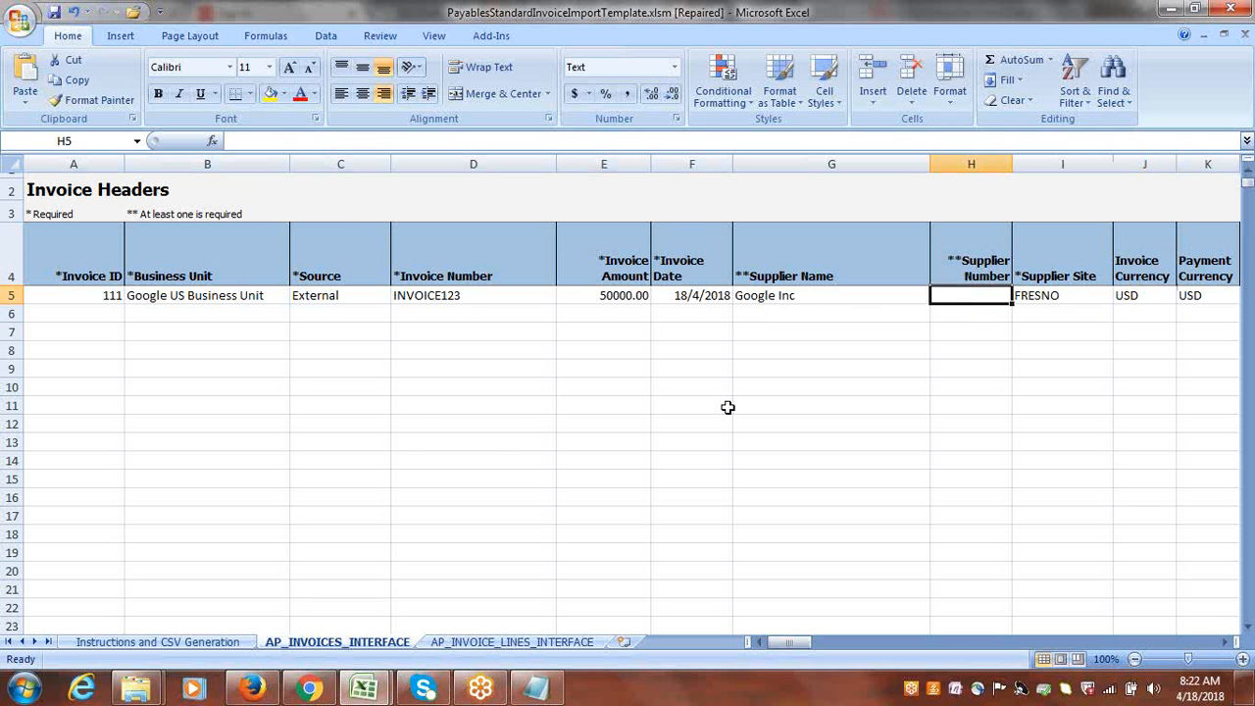
Copy Inc Site from the Notepad document into the Supplier Site cell I5 of the invoice header row in Excel.
{"action": "key", "text": "Tab"}
{"action": "key", "text": "alt+Tab"}
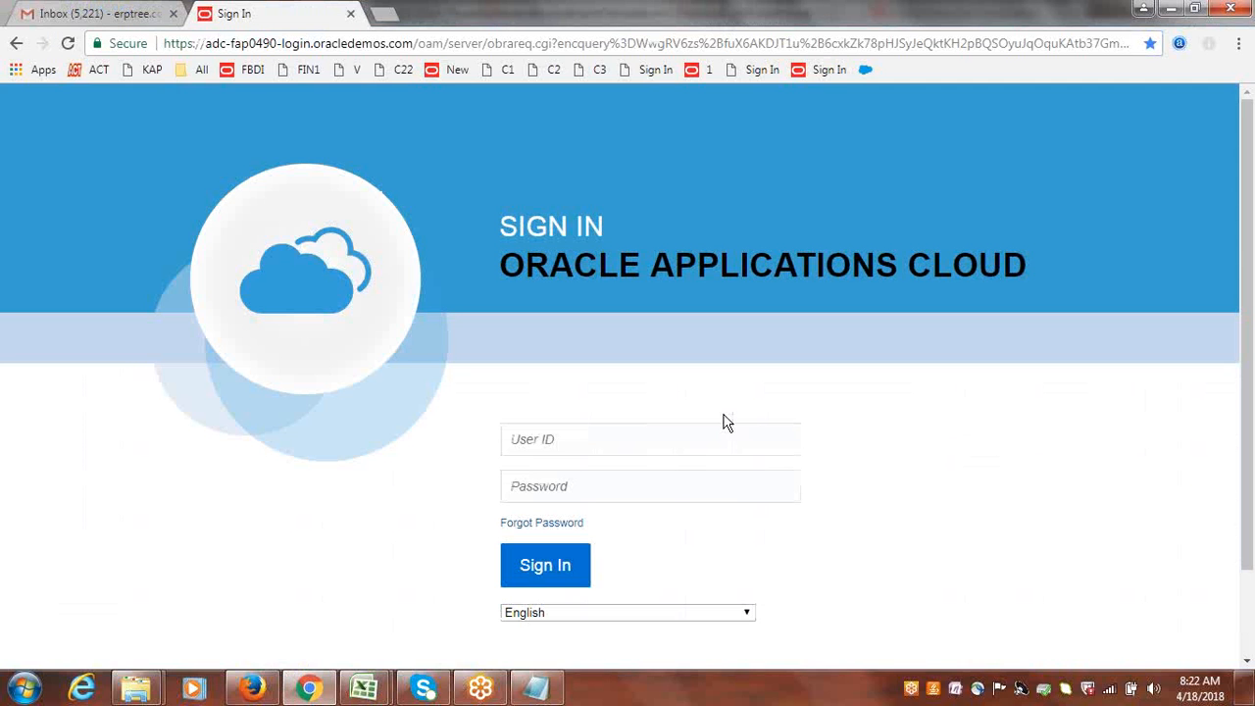
{"action": "key", "text": "alt+Tab"}
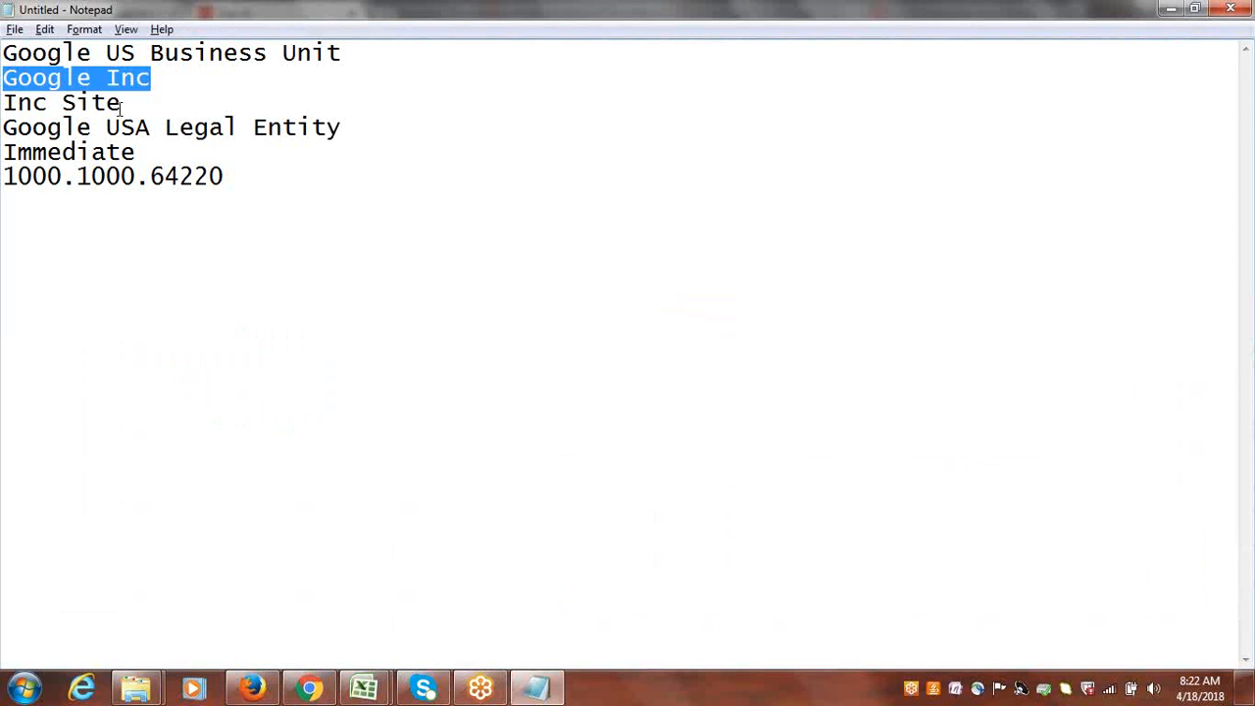
{"action": "left_click_drag", "start_coordinate": [120, 107], "coordinate": [4, 109]}
{"action": "key", "text": "ctrl+c"}
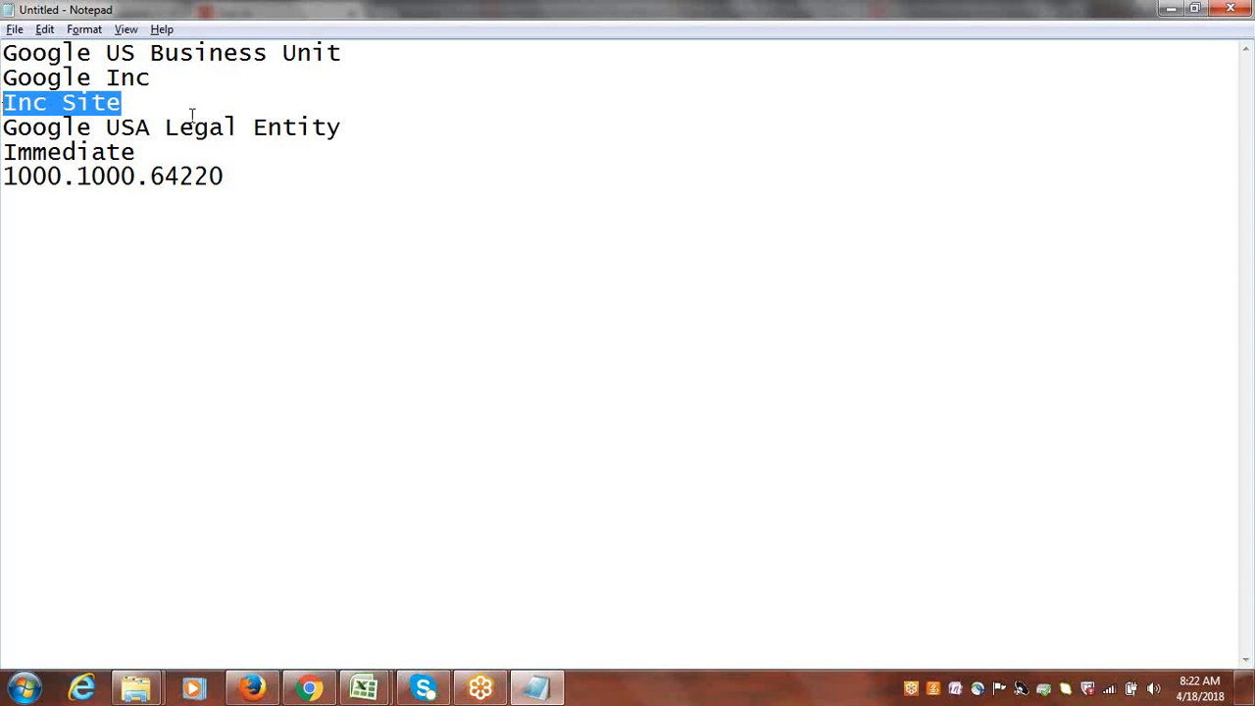
{"action": "key", "text": "alt+Tab"}
{"action": "key", "text": "alt+Tab"}
{"action": "key", "text": "Tab"}
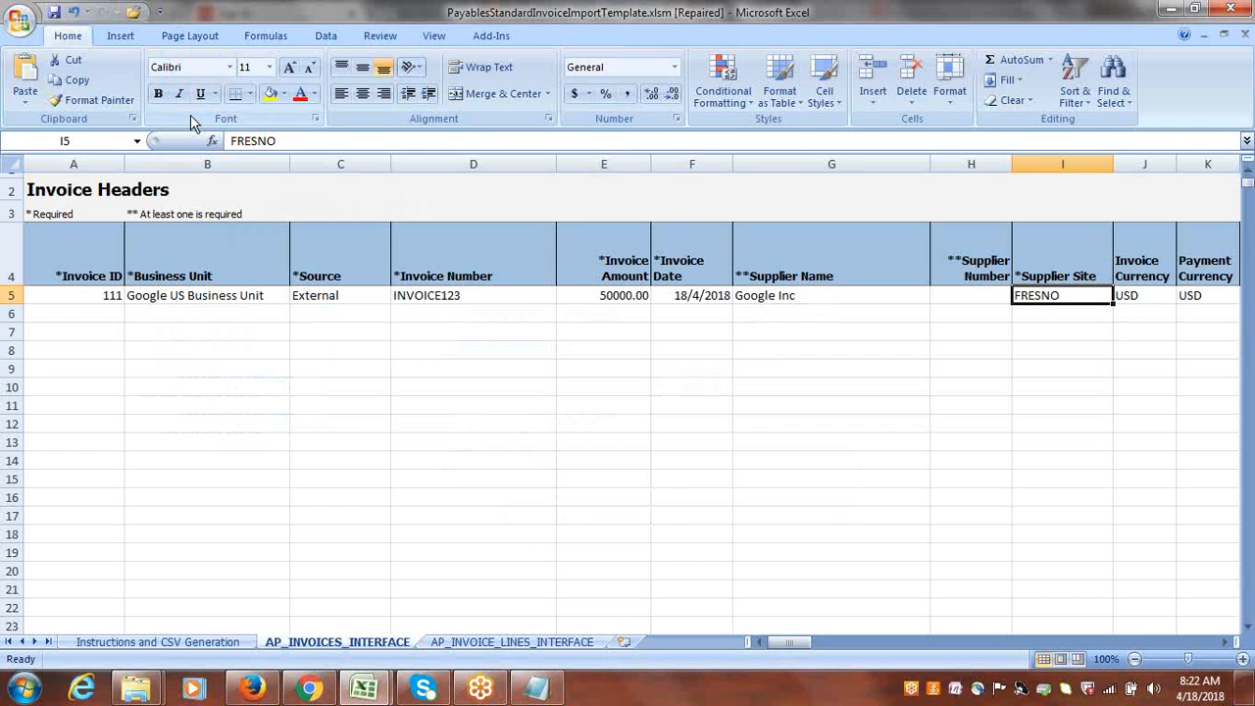
{"action": "key", "text": "ctrl+v"}
Keep USD as the invoice and payment currency and clear the Description cell L5 of the header row.
{"action": "key", "text": "Tab"}
{"action": "key", "text": "Tab"}
{"action": "key", "text": "Tab"}
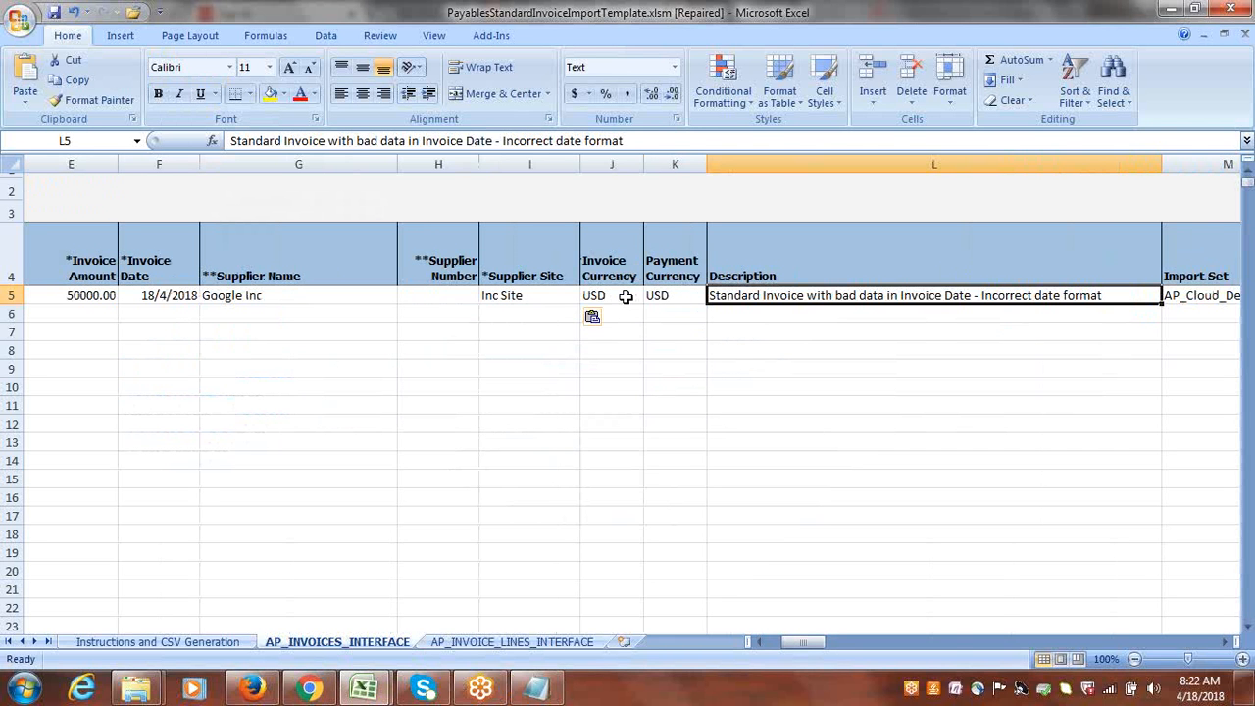
{"action": "left_click", "coordinate": [625, 296]}
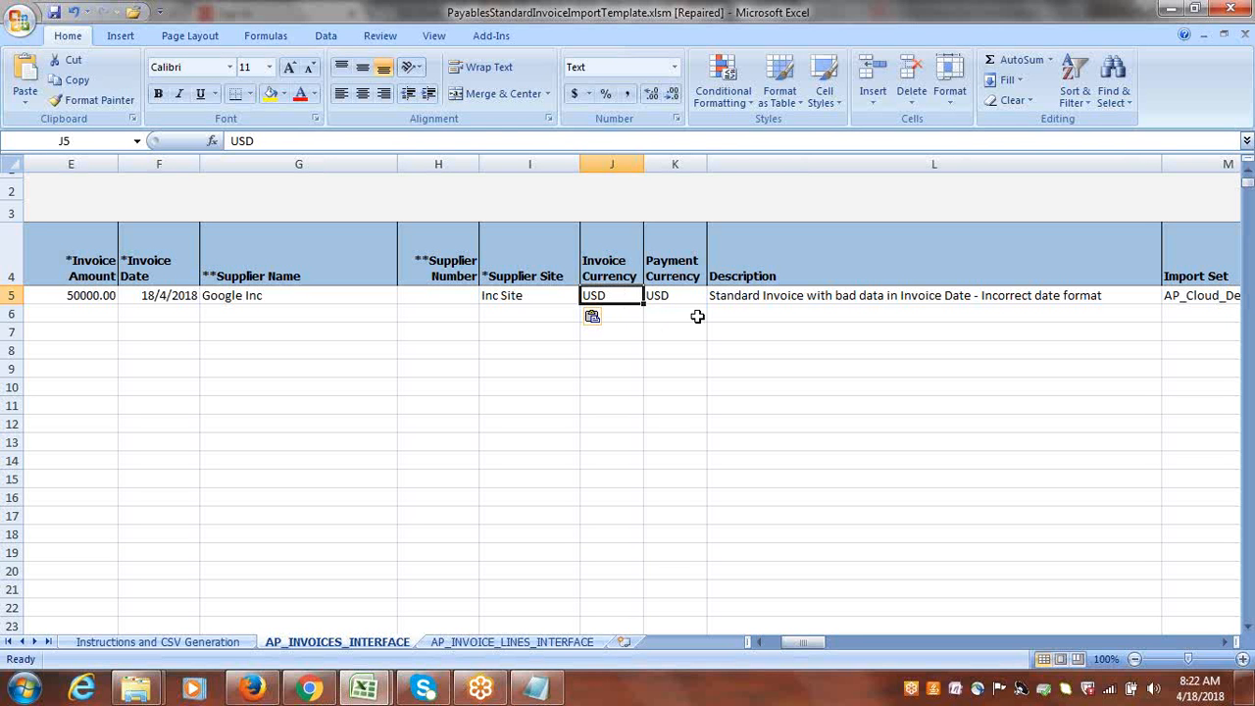
{"action": "key", "text": "Right"}
{"action": "key", "text": "Right"}
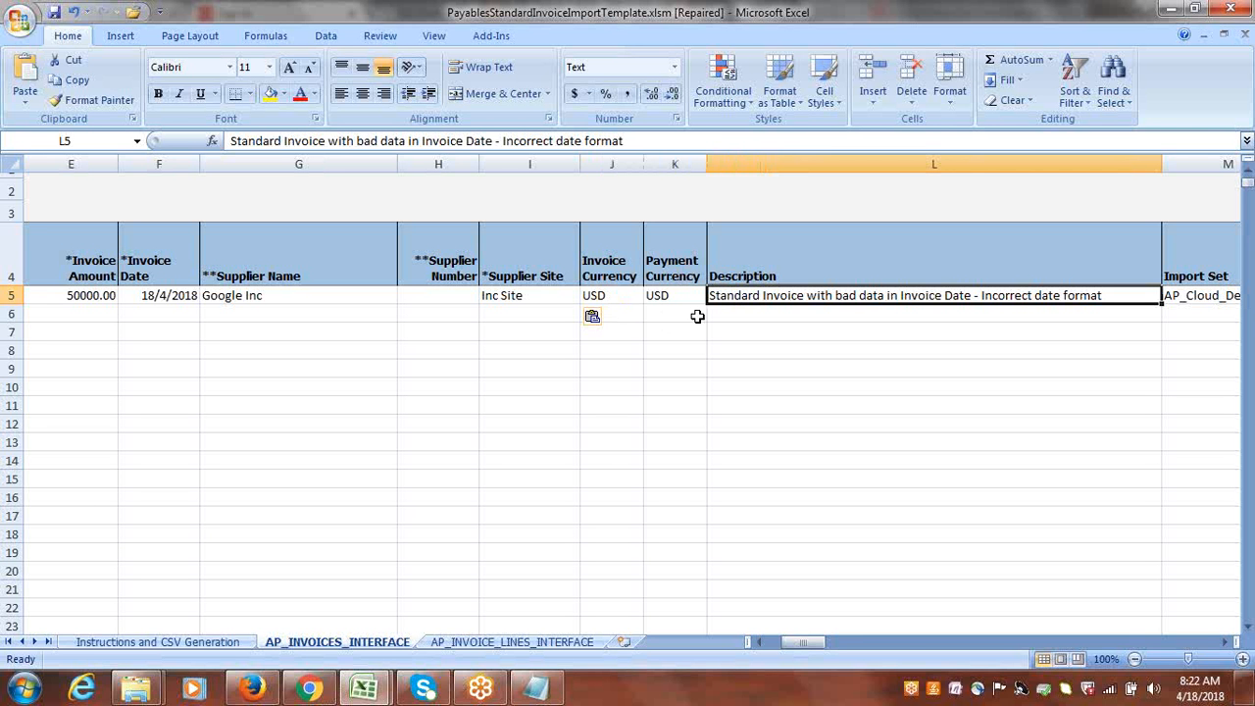
{"action": "key", "text": "Delete"}
Clear the Import Set cell M5 in the invoice header row.
{"action": "key", "text": "Right"}
{"action": "key", "text": "Right"}
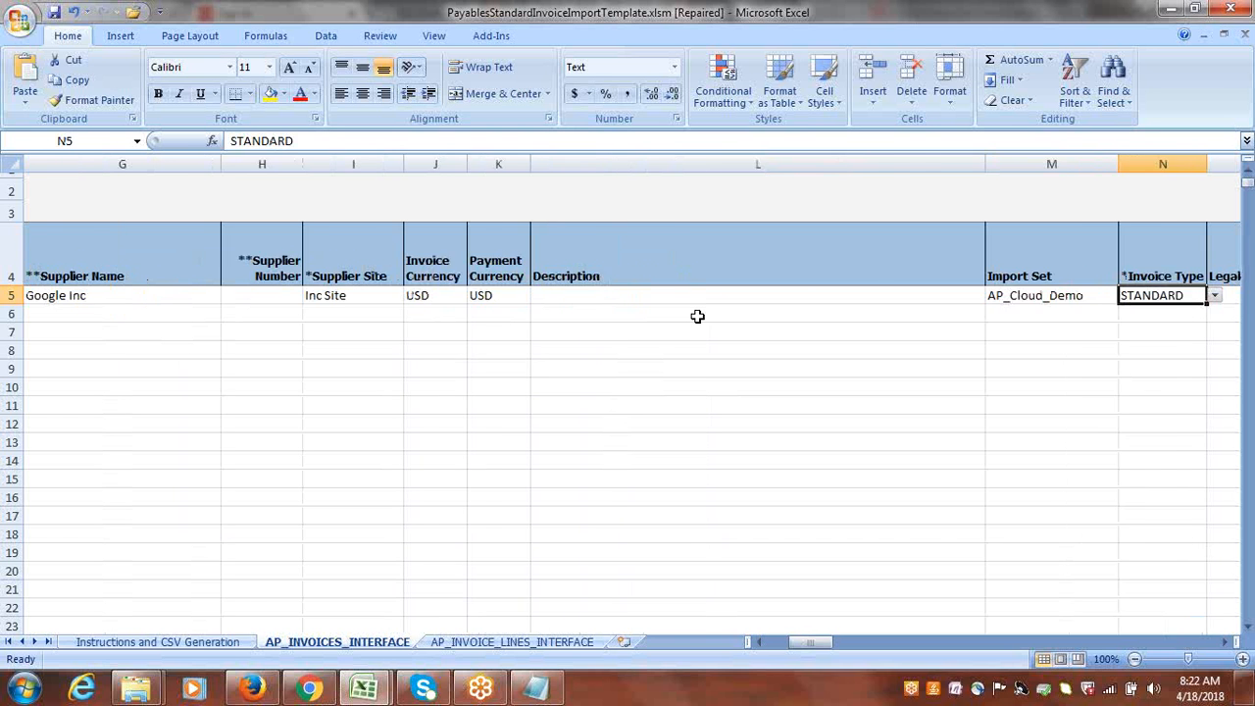
{"action": "key", "text": "Right"}
{"action": "key", "text": "Right"}
{"action": "left_click", "coordinate": [756, 298]}
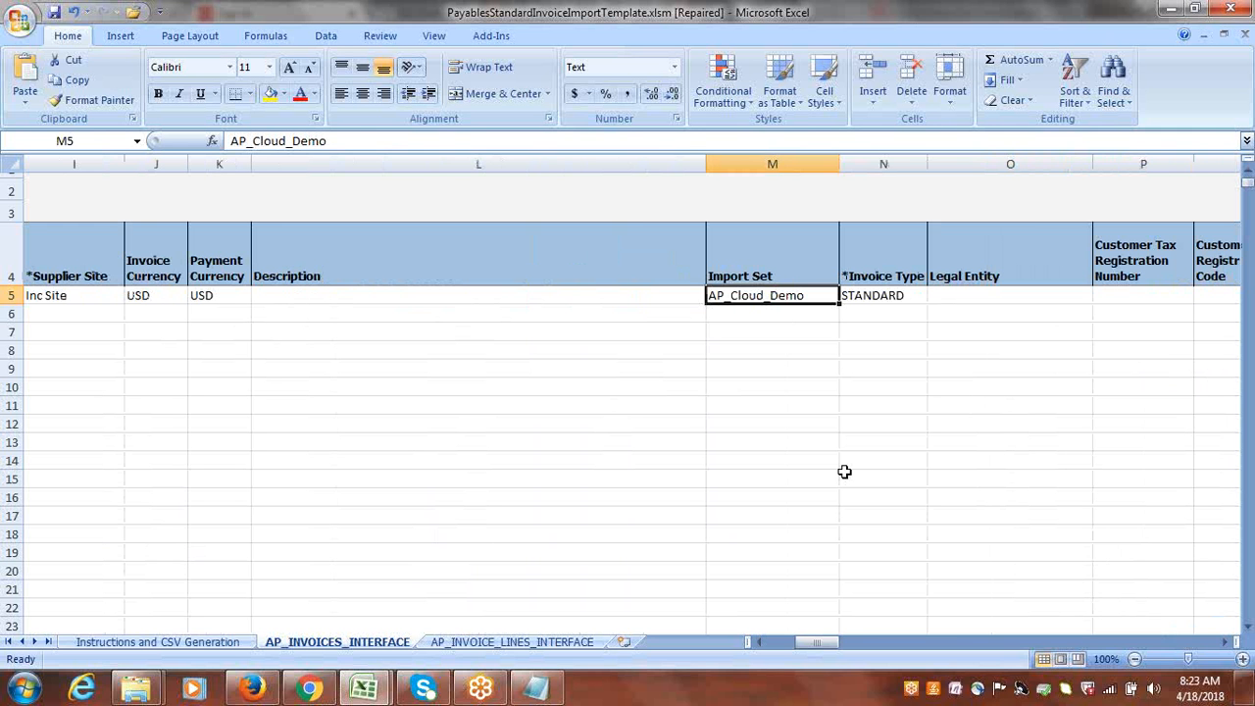
{"action": "key", "text": "Delete"}
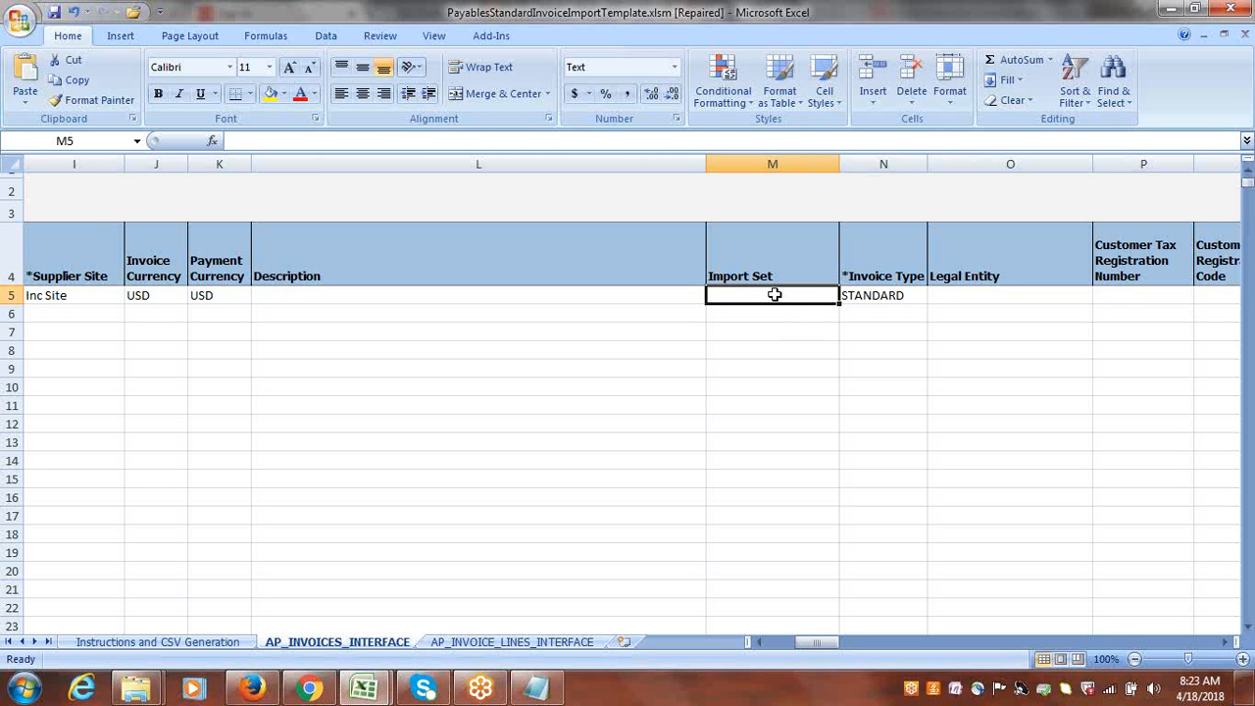
{"action": "key", "text": "Tab"}
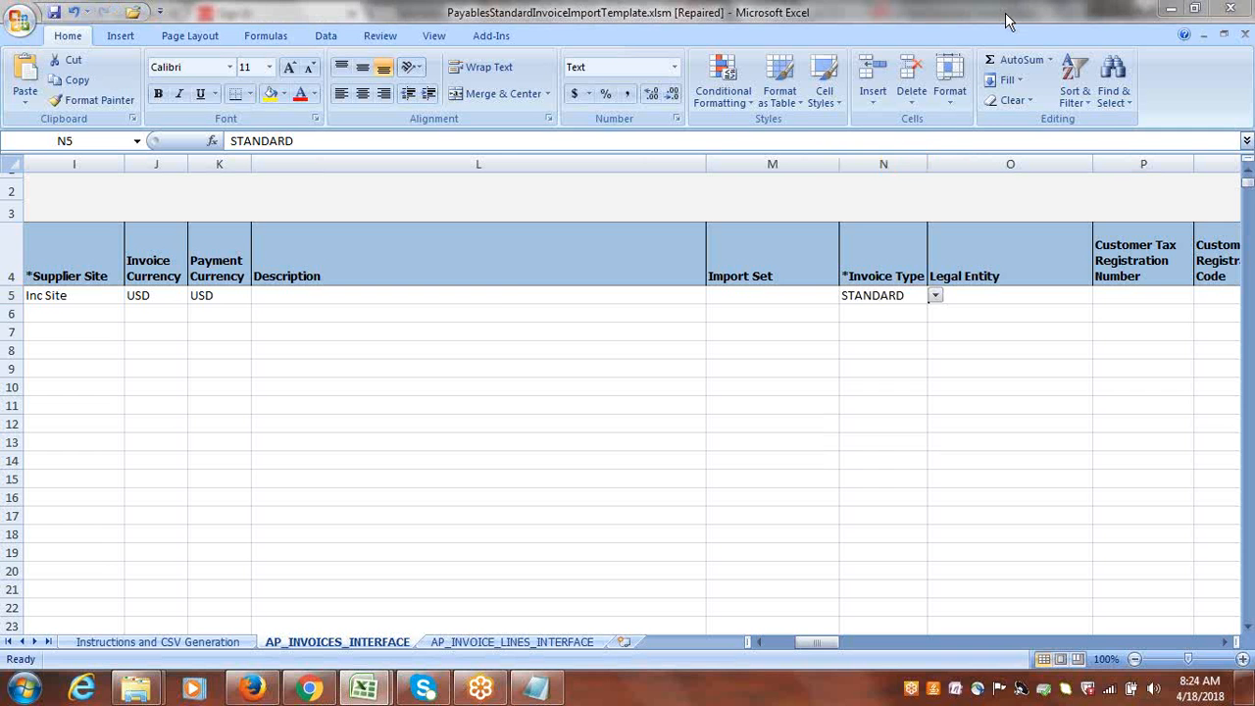
Keep the invoice type STANDARD and copy Google USA Legal Entity from Notepad into the Legal Entity cell O5 in Excel.
{"action": "left_click", "coordinate": [517, 294]}
{"action": "key", "text": "Tab"}
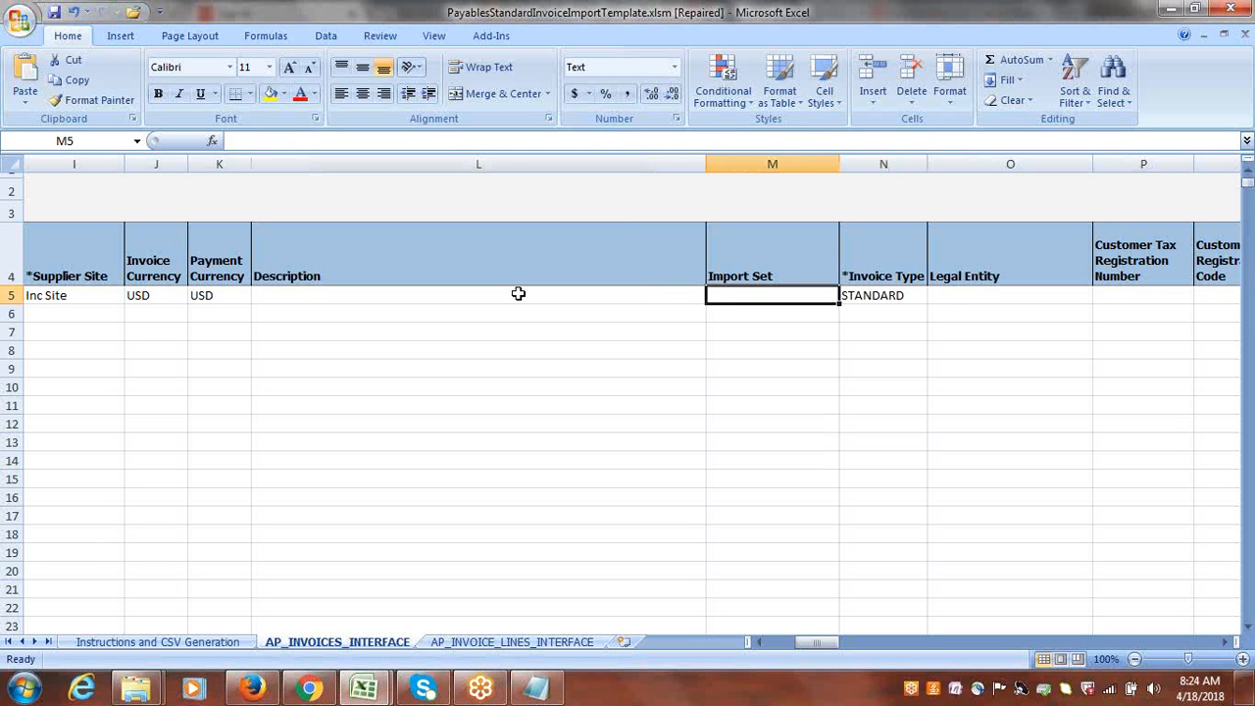
{"action": "key", "text": "Tab"}
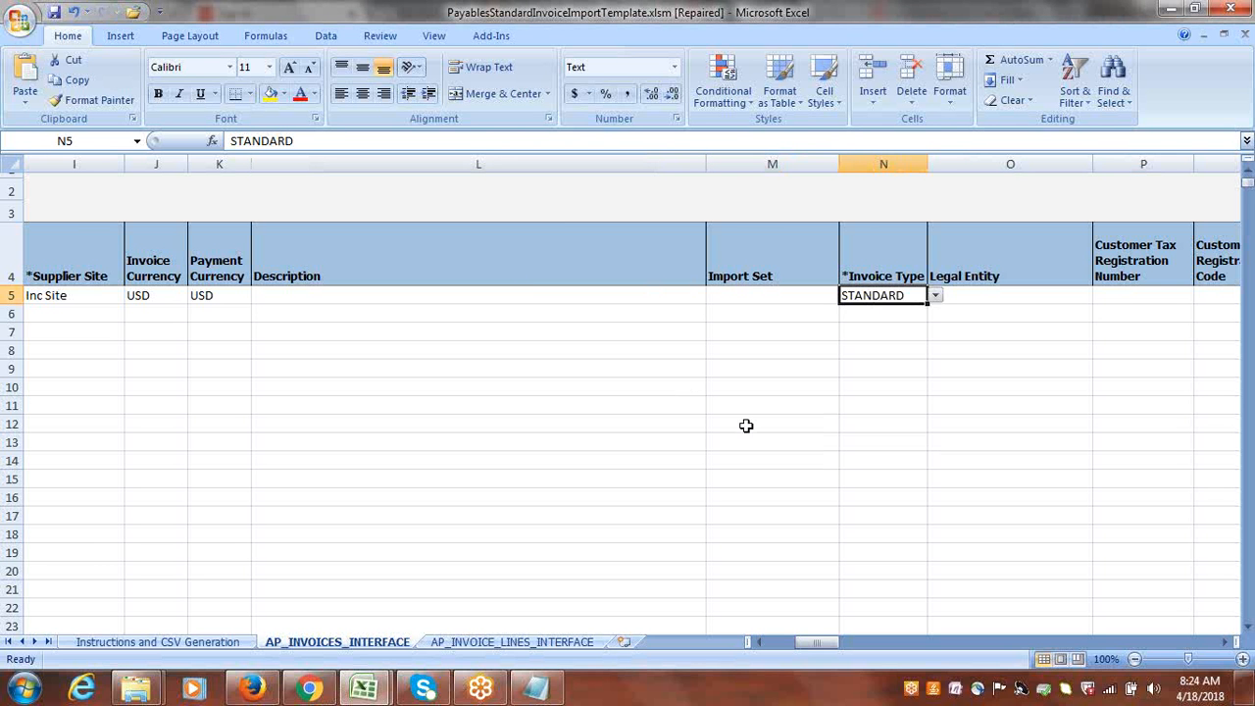
{"action": "key", "text": "Tab"}
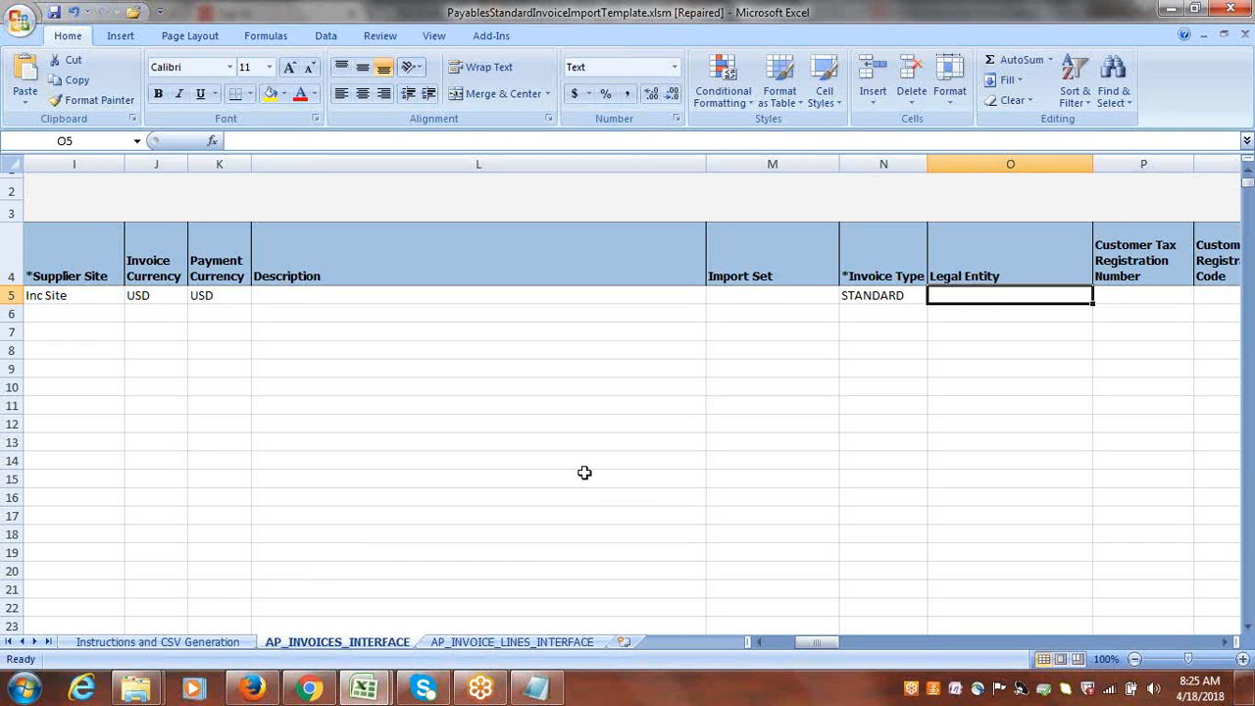
{"action": "left_click", "coordinate": [538, 691]}
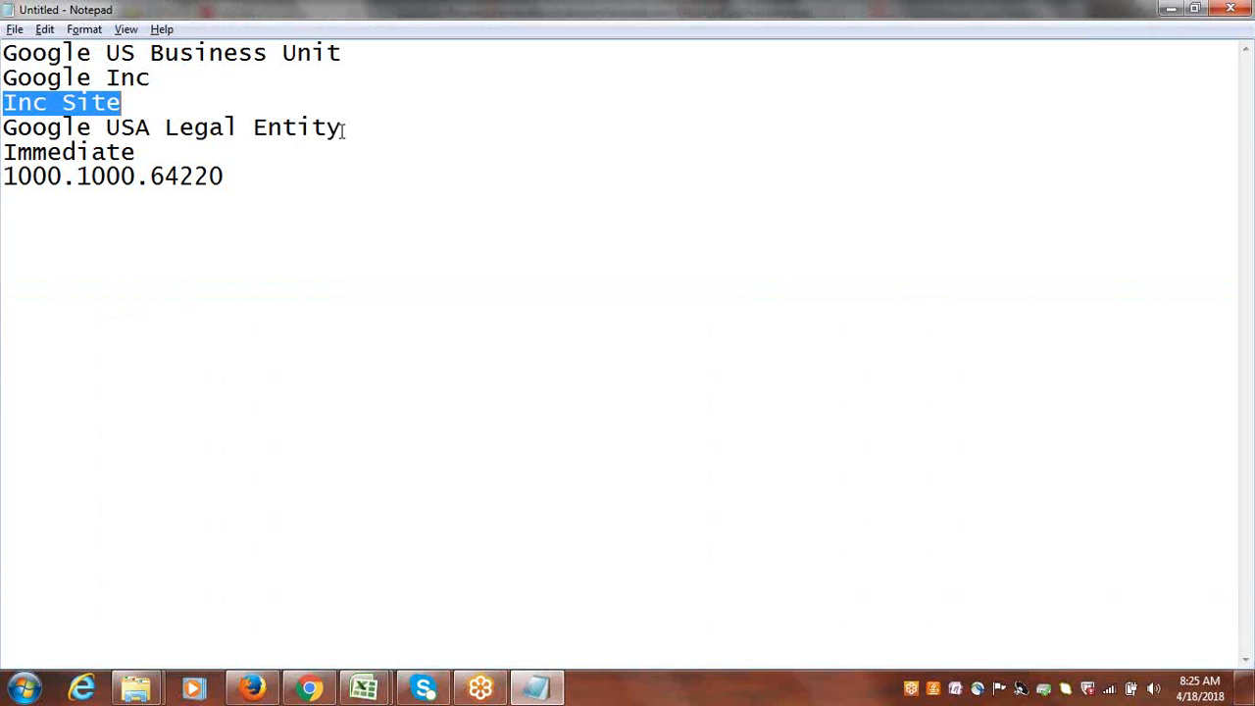
{"action": "left_click_drag", "start_coordinate": [343, 129], "coordinate": [3, 132]}
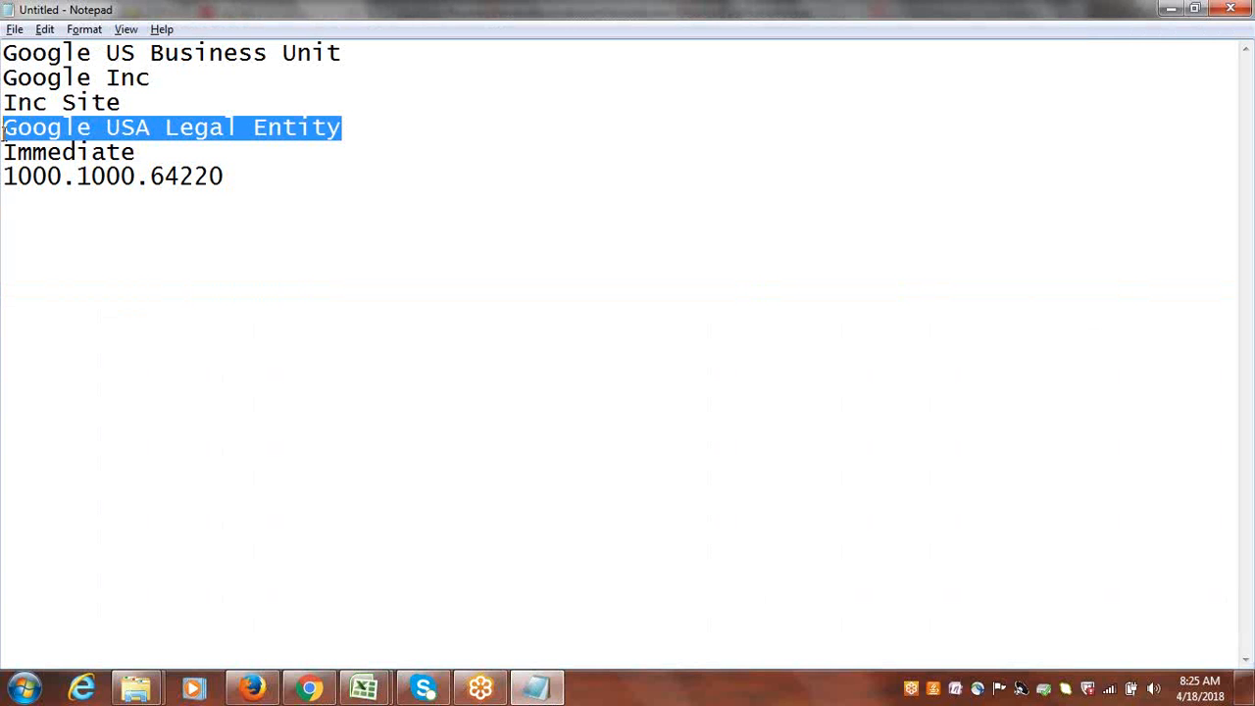
{"action": "key", "text": "ctrl+c"}
{"action": "key", "text": "alt+Tab"}
{"action": "key", "text": "ctrl+v"}
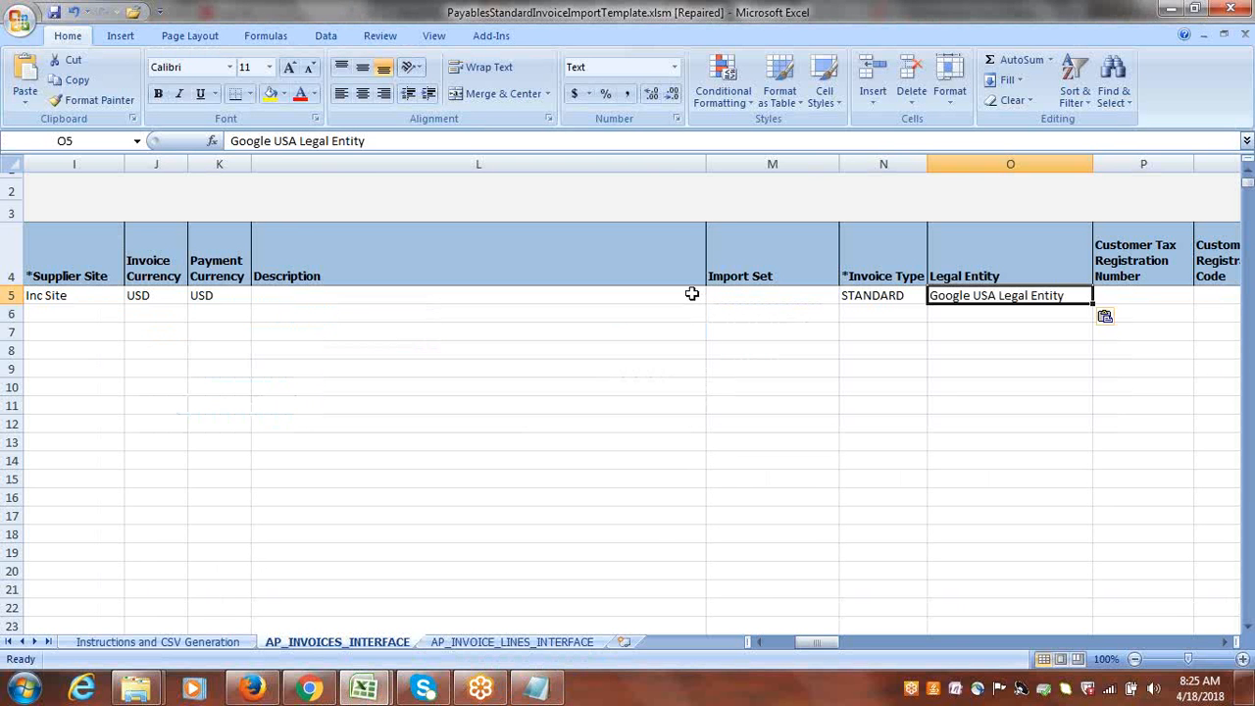
Check the header row's Payment Terms cell T5 against the payment terms on the Create Invoice page in Firefox, and return to Excel.
{"action": "key", "text": "Tab"}
{"action": "key", "text": "Tab"}
{"action": "key", "text": "Tab"}
{"action": "key", "text": "Tab"}
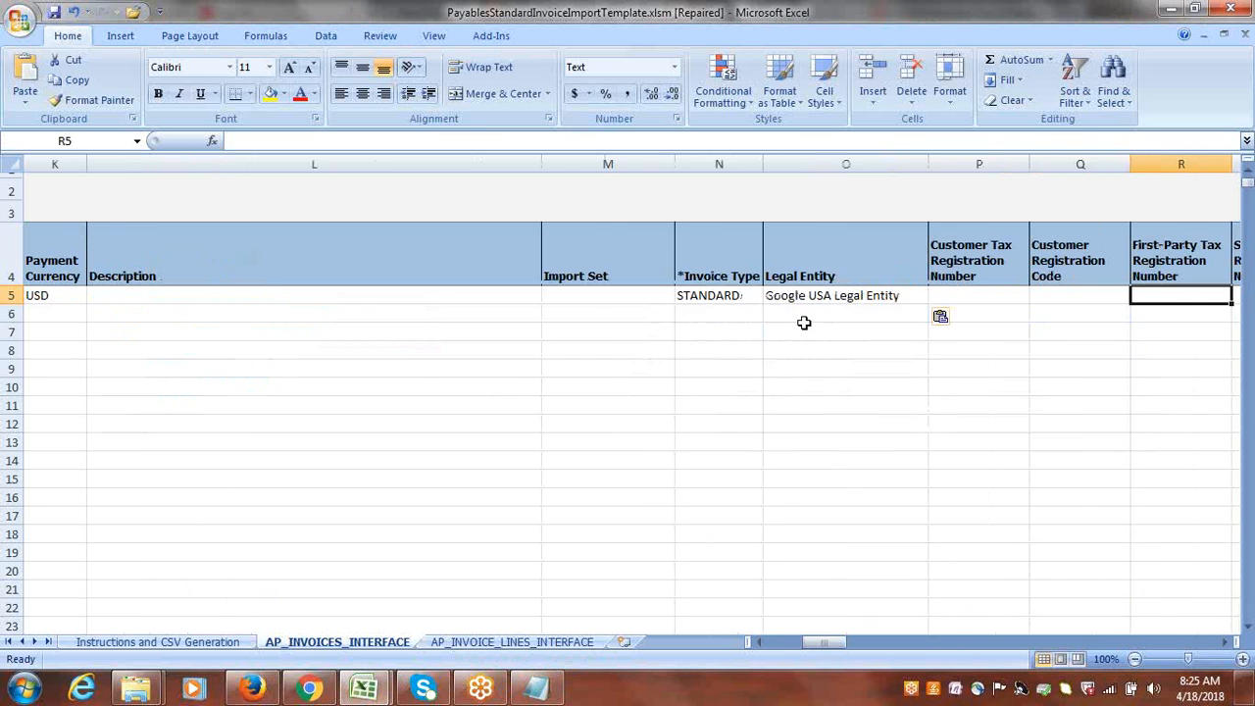
{"action": "left_click", "coordinate": [458, 296]}
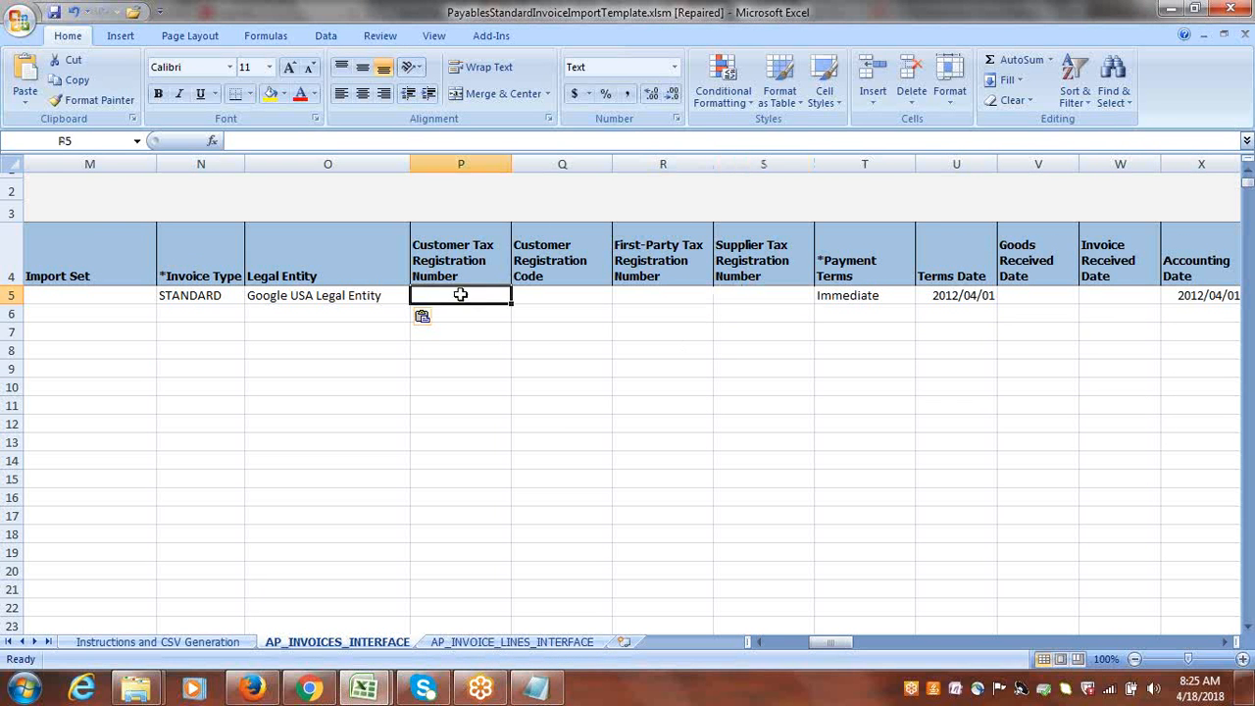
{"action": "key", "text": "Tab"}
{"action": "key", "text": "Tab"}
{"action": "key", "text": "Tab"}
{"action": "key", "text": "Tab"}
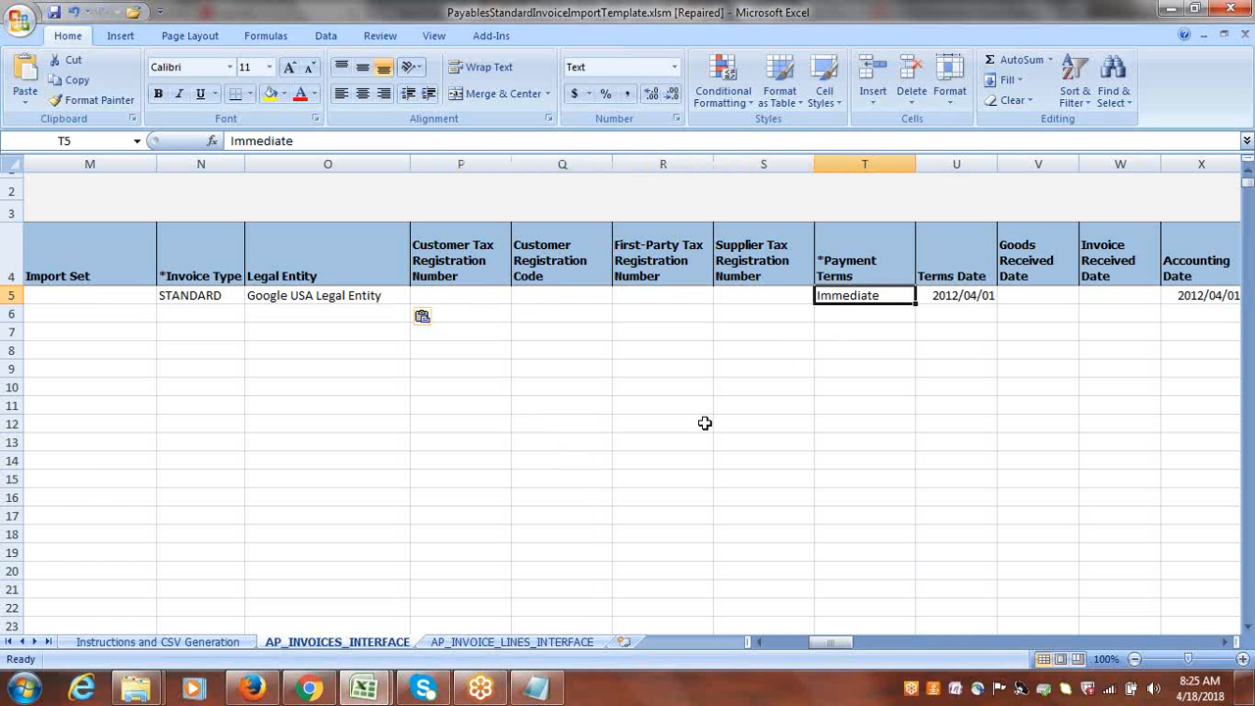
{"action": "key", "text": "alt+Tab"}
{"action": "key", "text": "Tab"}
{"action": "key", "text": "Tab"}
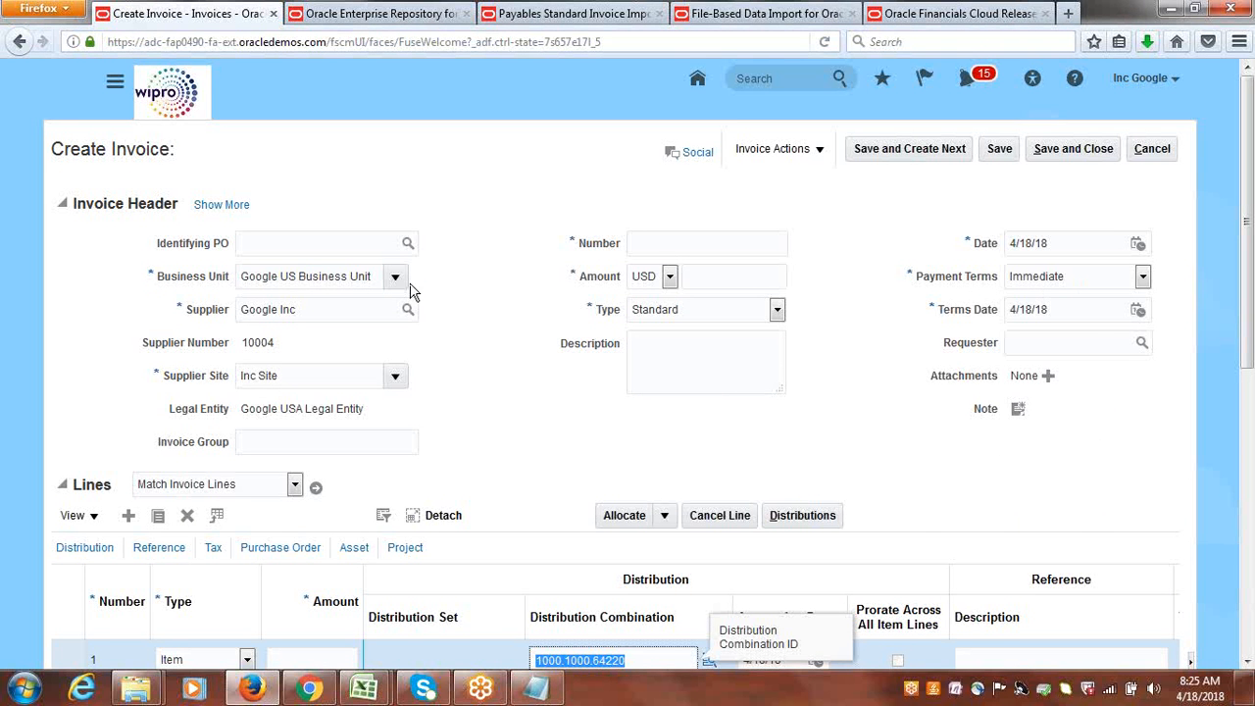
{"action": "key", "text": "alt+Tab"}
{"action": "key", "text": "alt+Tab"}
{"action": "key", "text": "Tab"}
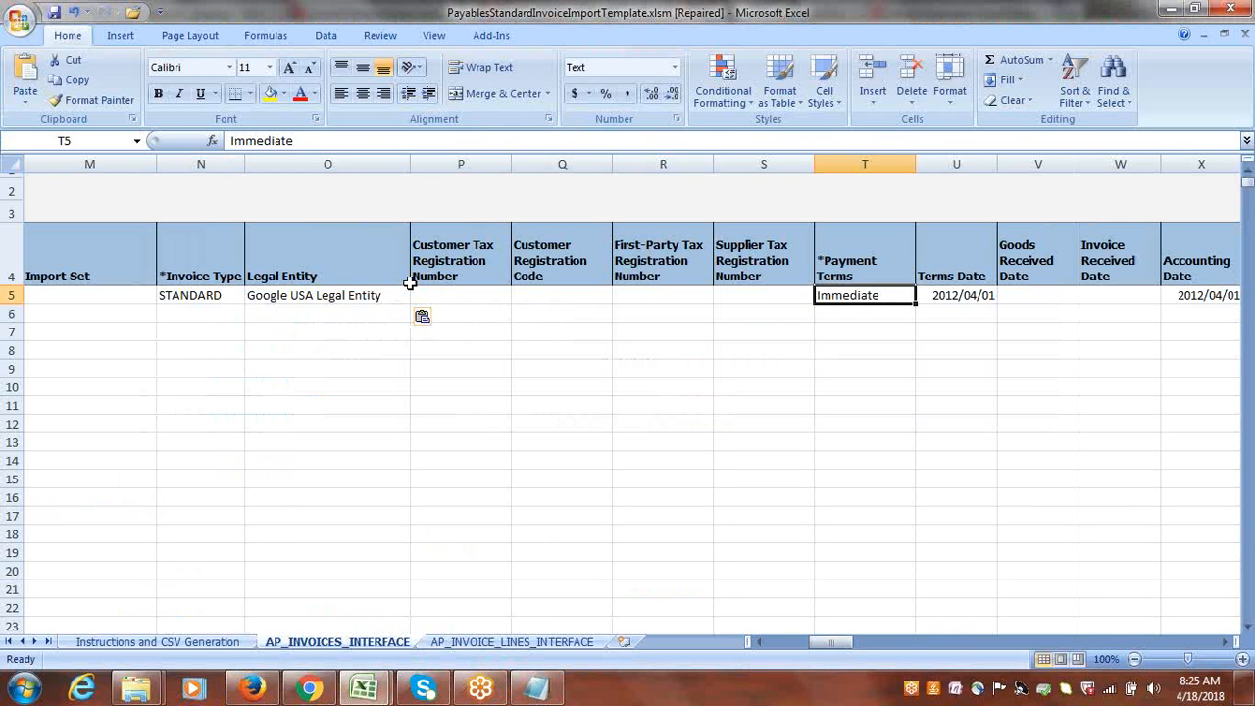
Change the Terms Date in cell U5 to 18/4/2018.
{"action": "key", "text": "Right"}
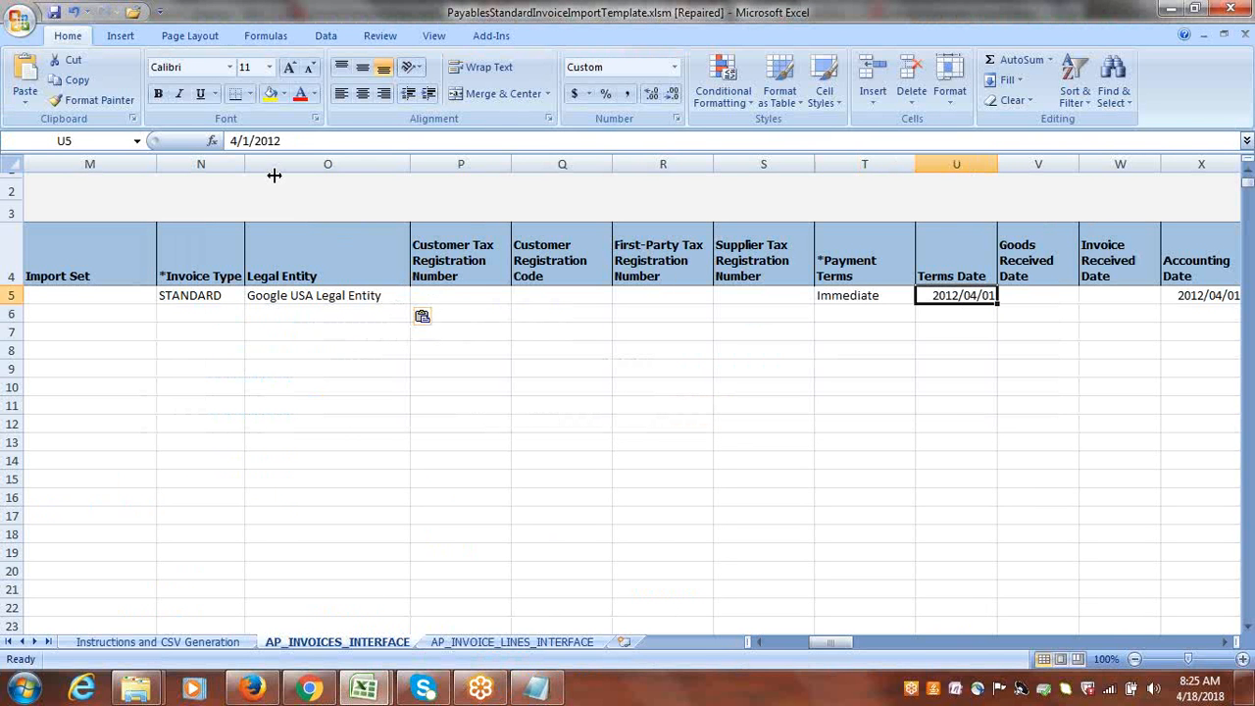
{"action": "left_click", "coordinate": [232, 140]}
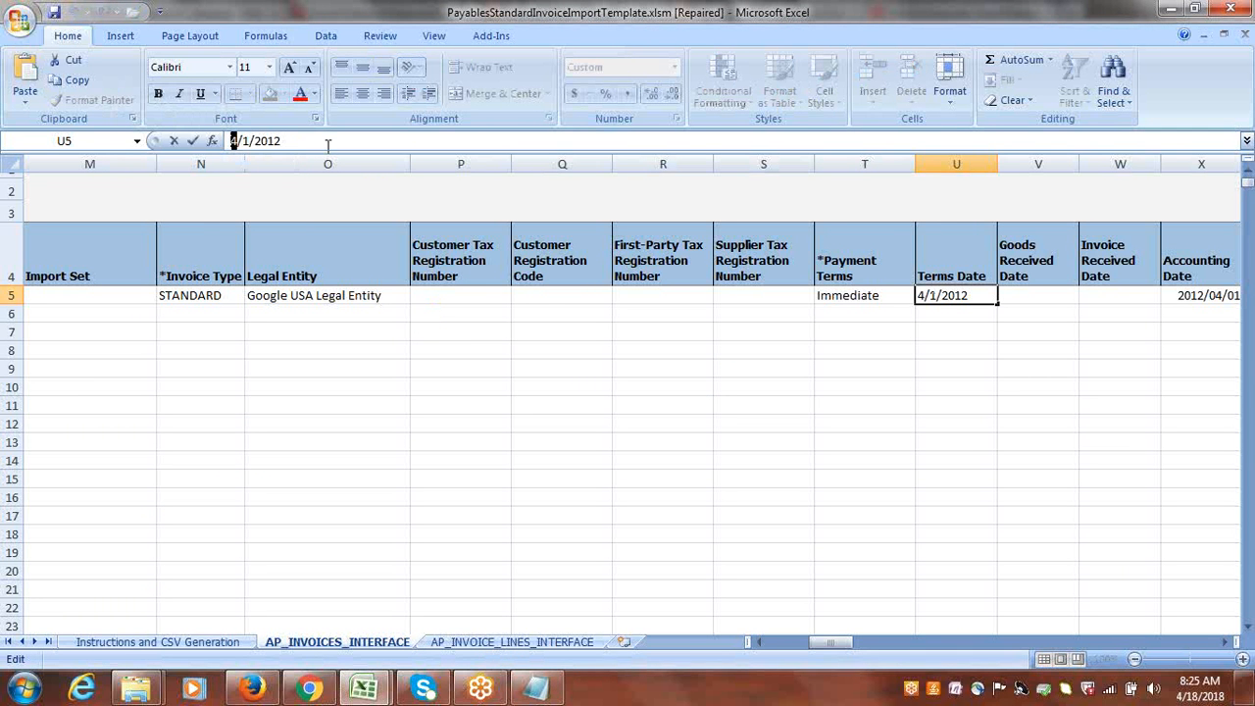
{"action": "type", "text": "18"}
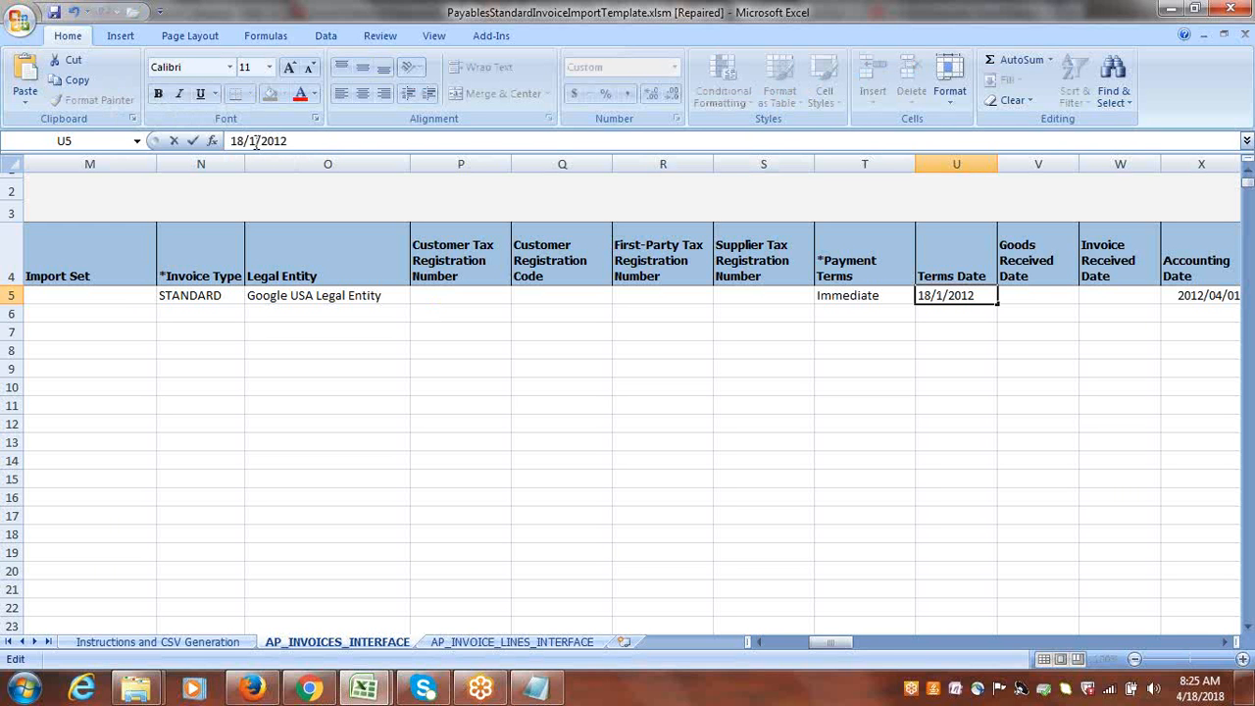
{"action": "left_click_drag", "start_coordinate": [256, 143], "coordinate": [281, 142]}
{"action": "type", "text": "4/2018"}
{"action": "key", "text": "Tab"}
{"action": "key", "text": "Tab"}
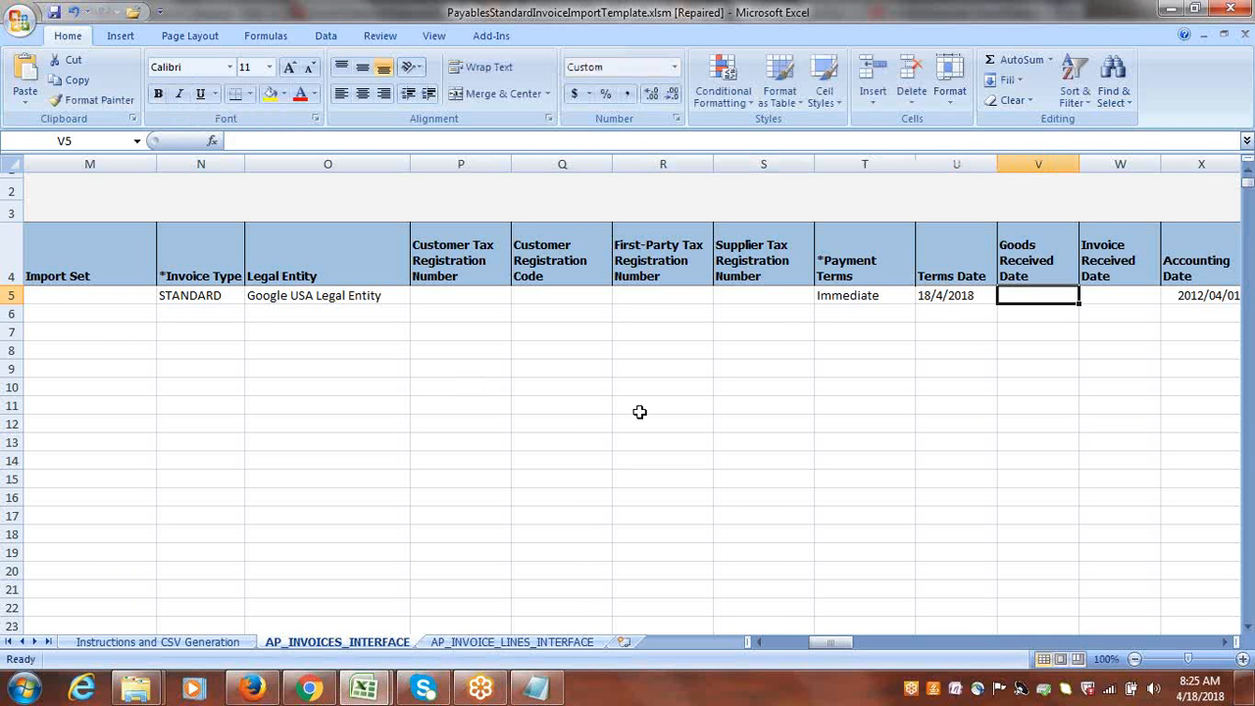
Copy the Terms Date from cell U5 into the Accounting Date cell X5.
{"action": "key", "text": "Tab"}
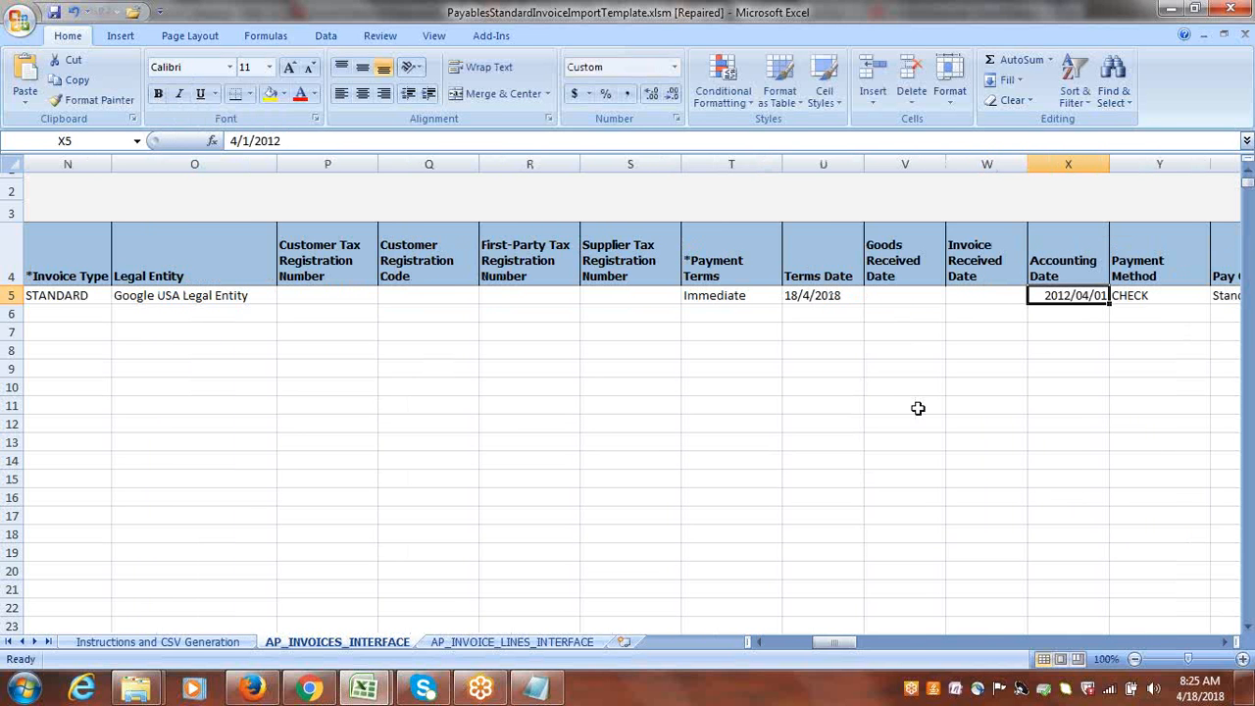
{"action": "left_click", "coordinate": [838, 300]}
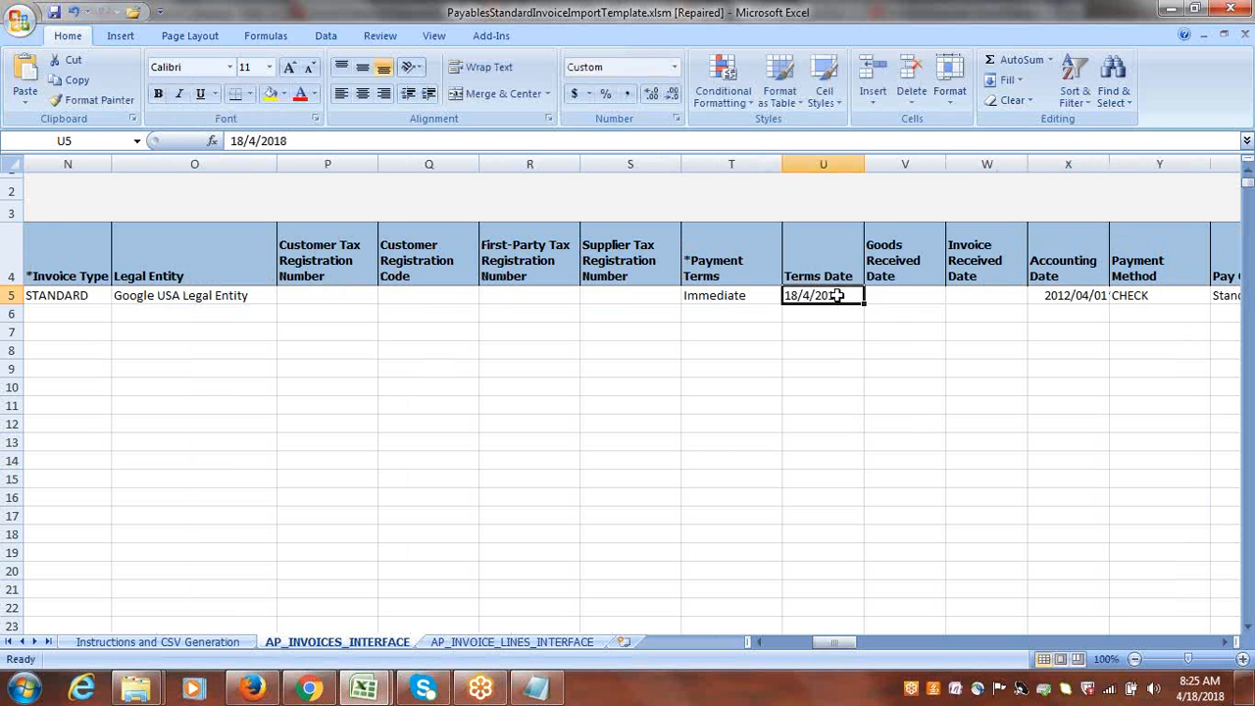
{"action": "key", "text": "ctrl+c"}
{"action": "left_click", "coordinate": [1073, 300]}
{"action": "key", "text": "ctrl+v"}
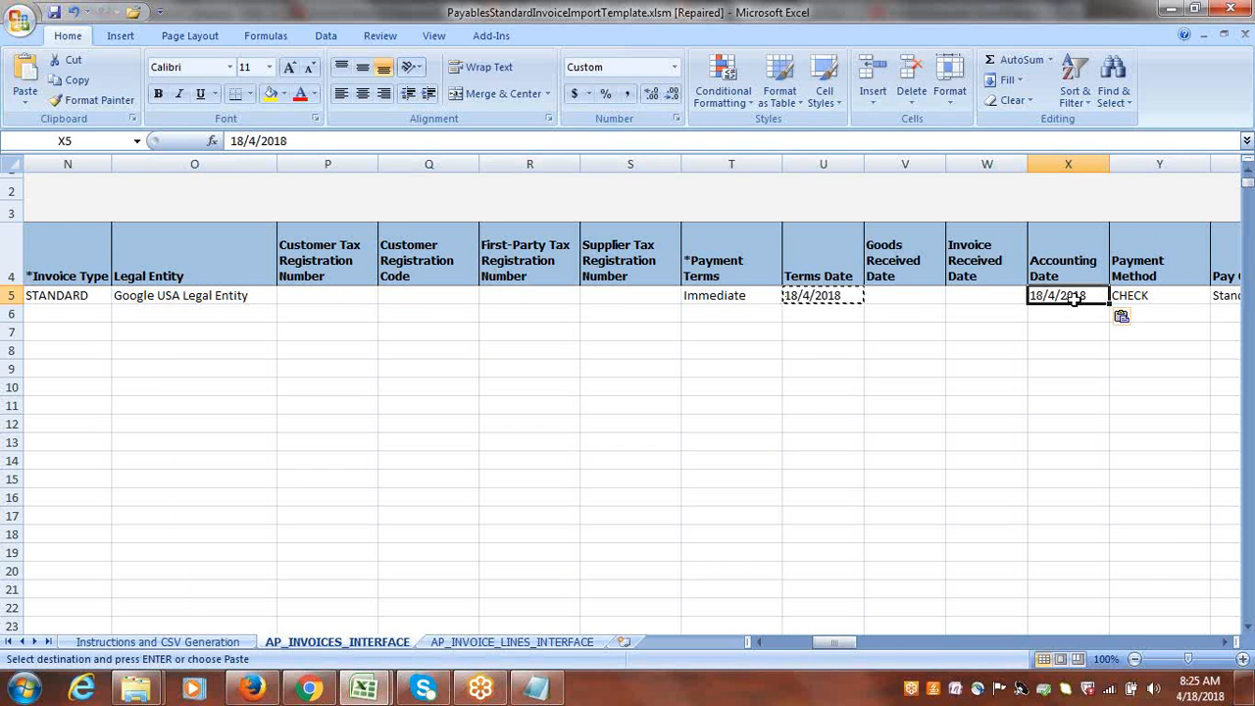
Clear the #NULL value from the Pay Alone cell AA5, keeping the payment method CHECK and pay group Standard.
{"action": "key", "text": "Right"}
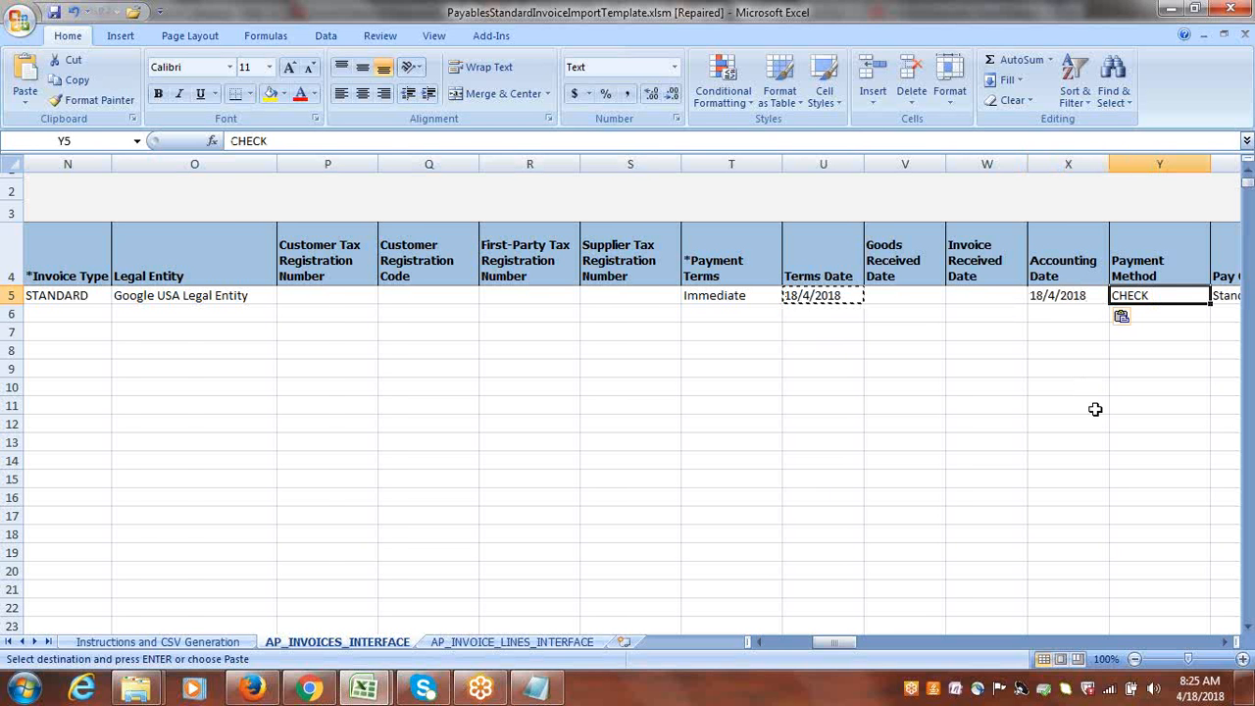
{"action": "key", "text": "Right"}
{"action": "key", "text": "Right"}
{"action": "key", "text": "Right"}
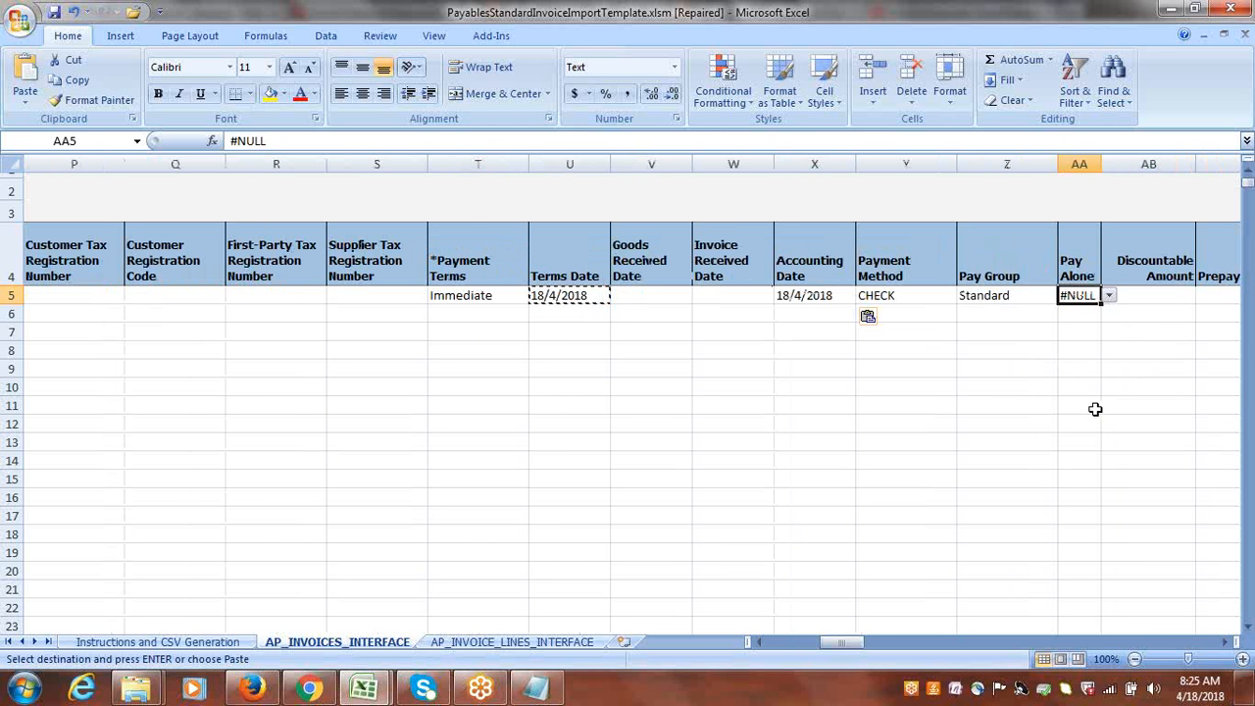
{"action": "key", "text": "Right"}
{"action": "key", "text": "Right"}
{"action": "key", "text": "Right"}
{"action": "key", "text": "Right"}
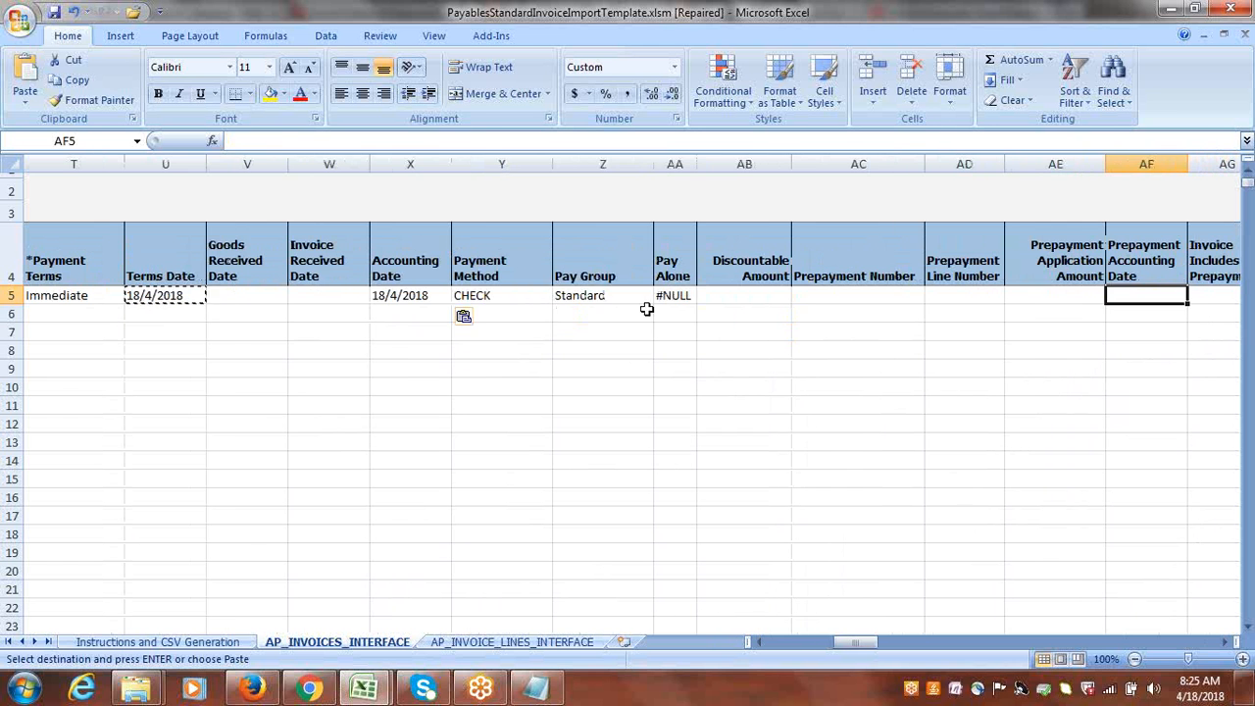
{"action": "left_click", "coordinate": [598, 295]}
{"action": "left_click", "coordinate": [673, 295]}
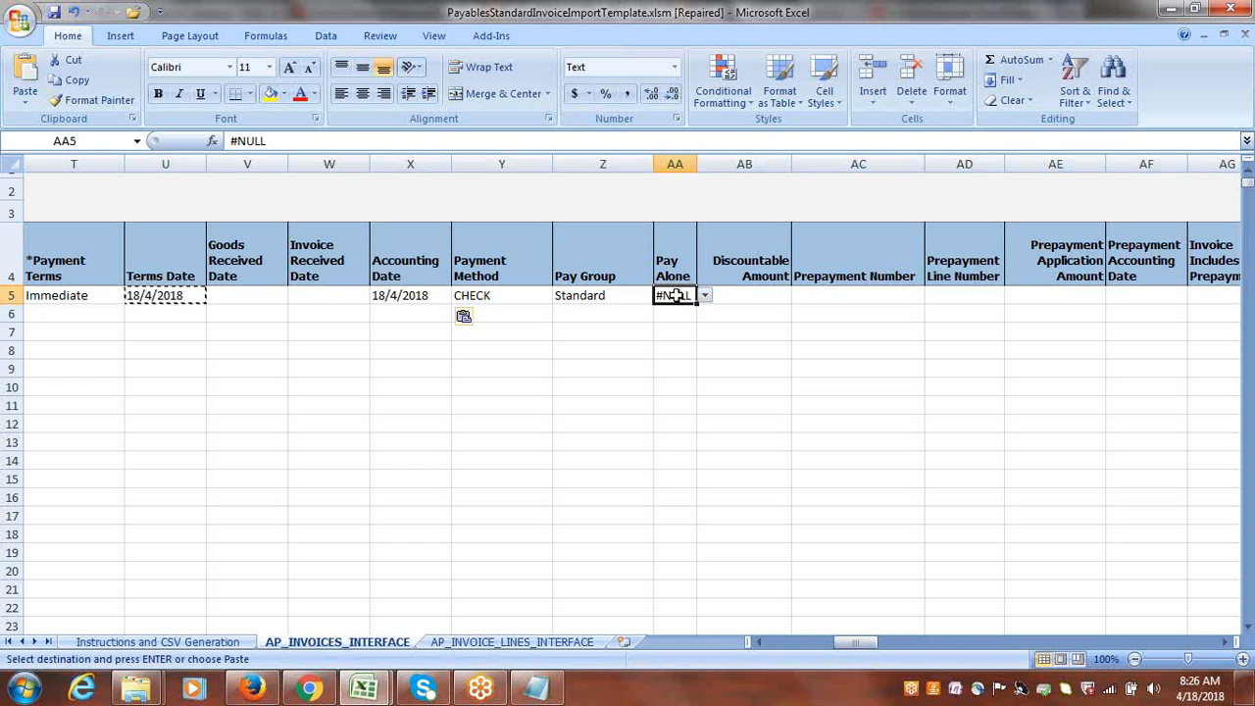
{"action": "key", "text": "Delete"}
Review row 5's prepayment and conversion columns and select the Liability Combination cell AK5.
{"action": "key", "text": "Right"}
{"action": "key", "text": "Right"}
{"action": "key", "text": "Right"}
{"action": "key", "text": "Right"}
{"action": "key", "text": "Right"}
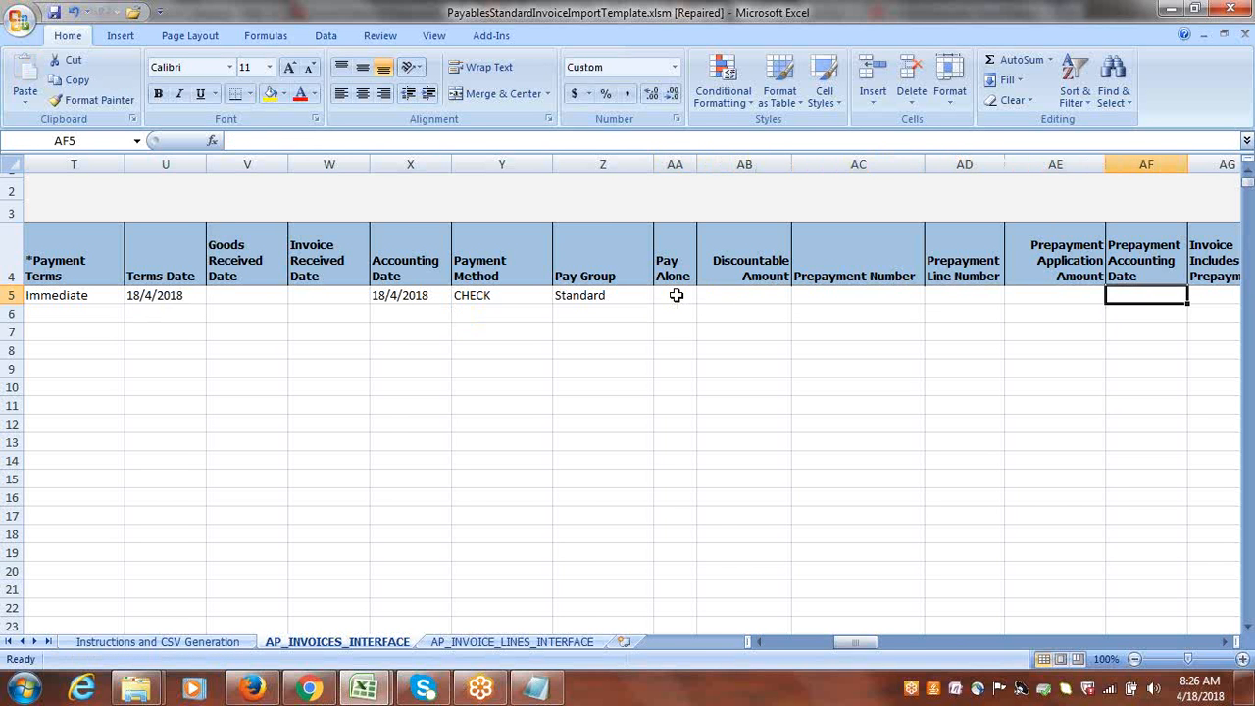
{"action": "key", "text": "Right"}
{"action": "key", "text": "Right"}
{"action": "key", "text": "Right"}
{"action": "key", "text": "Right"}
{"action": "key", "text": "Right"}
{"action": "key", "text": "Right"}
{"action": "key", "text": "Right"}
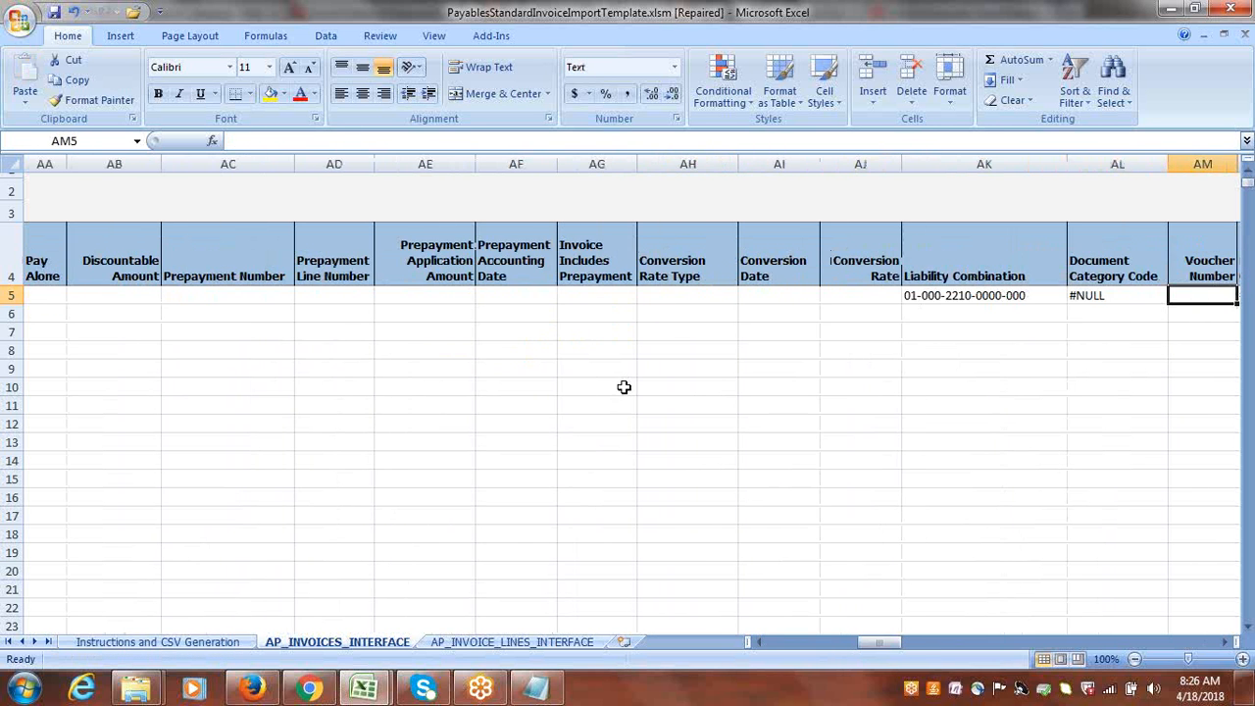
{"action": "key", "text": "Right"}
{"action": "key", "text": "Right"}
{"action": "left_click", "coordinate": [711, 296]}
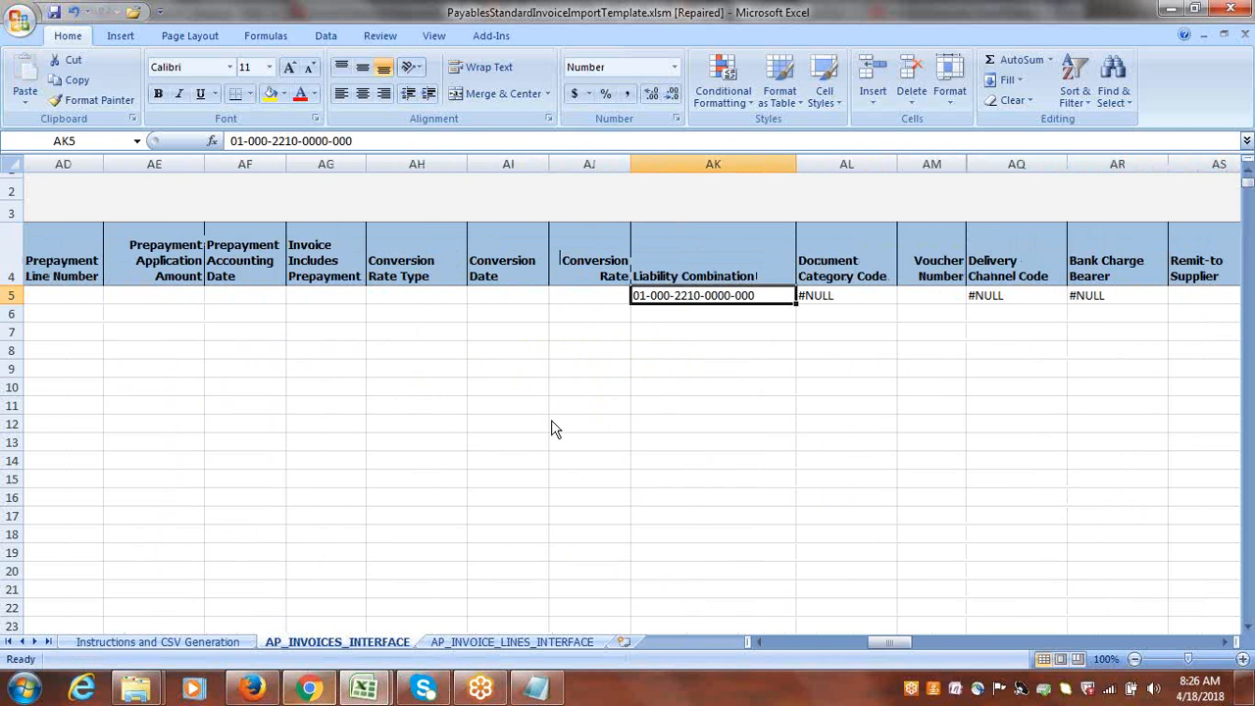
In Firefox, expand the Create Invoice header details and copy the Liability Distribution 1000.1000.22100 from its accounting section.
{"action": "left_click", "coordinate": [325, 692]}
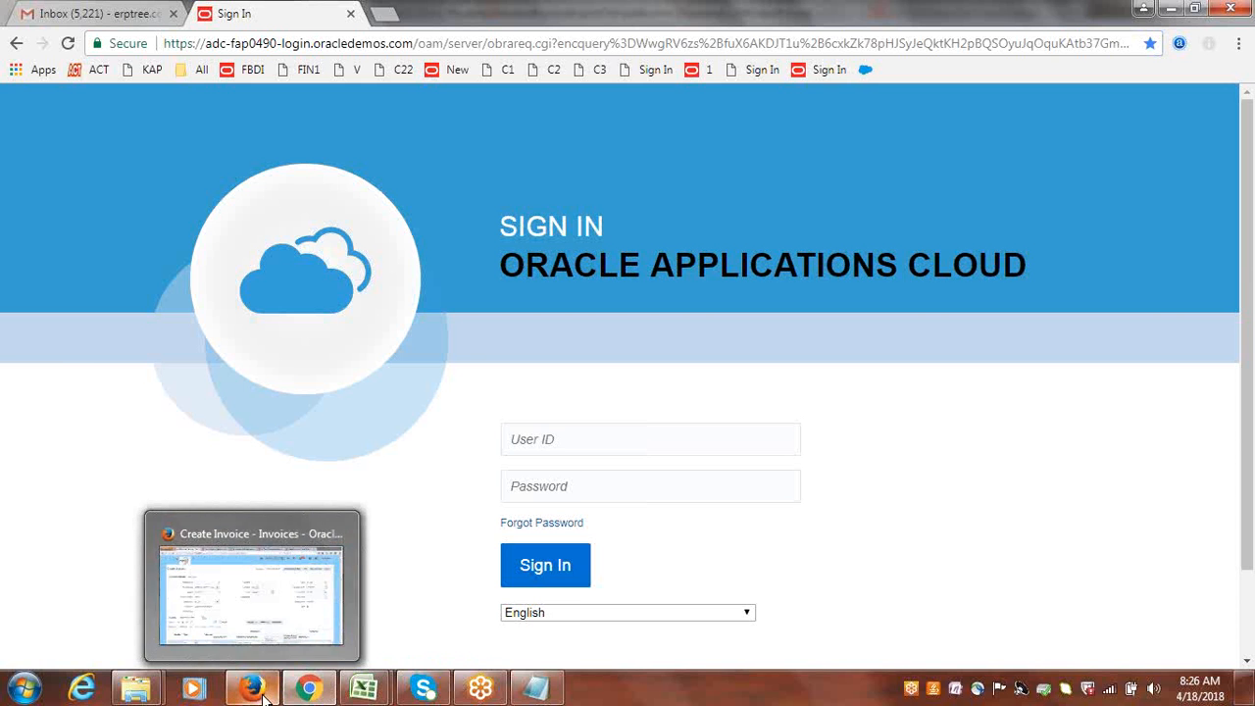
{"action": "left_click", "coordinate": [303, 637]}
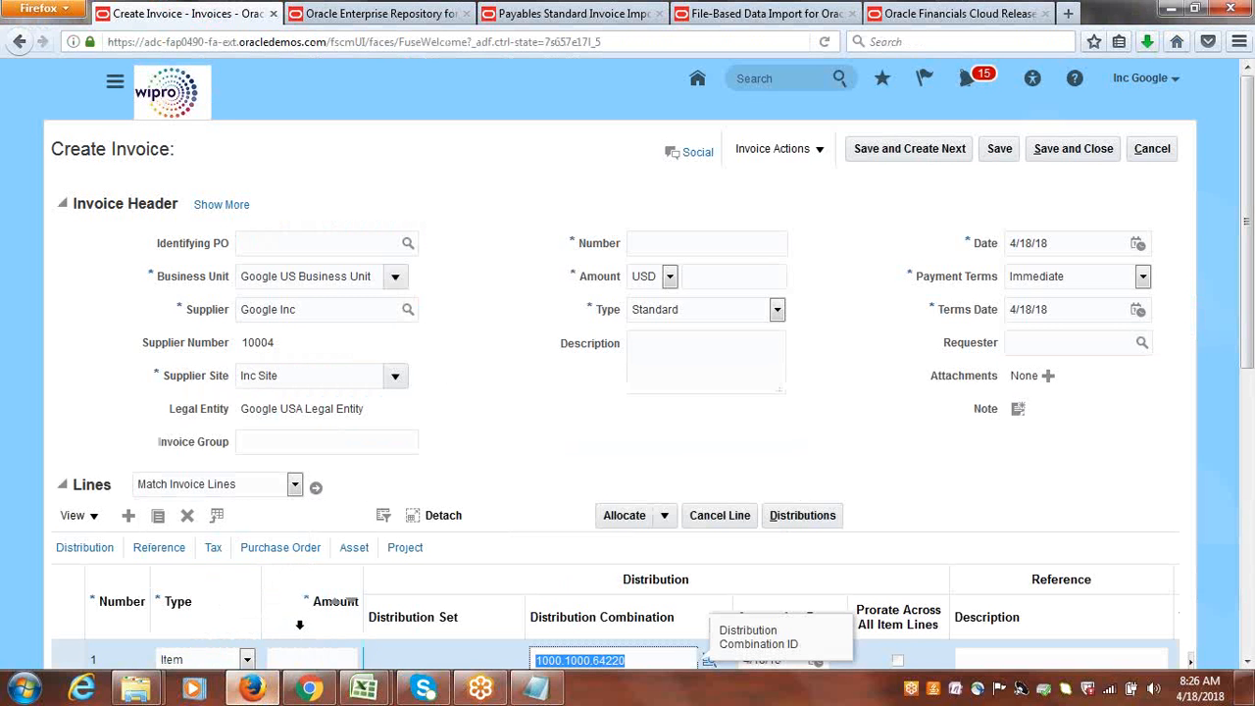
{"action": "scroll", "coordinate": [1247, 449], "scroll_direction": "down", "scroll_amount": 2}
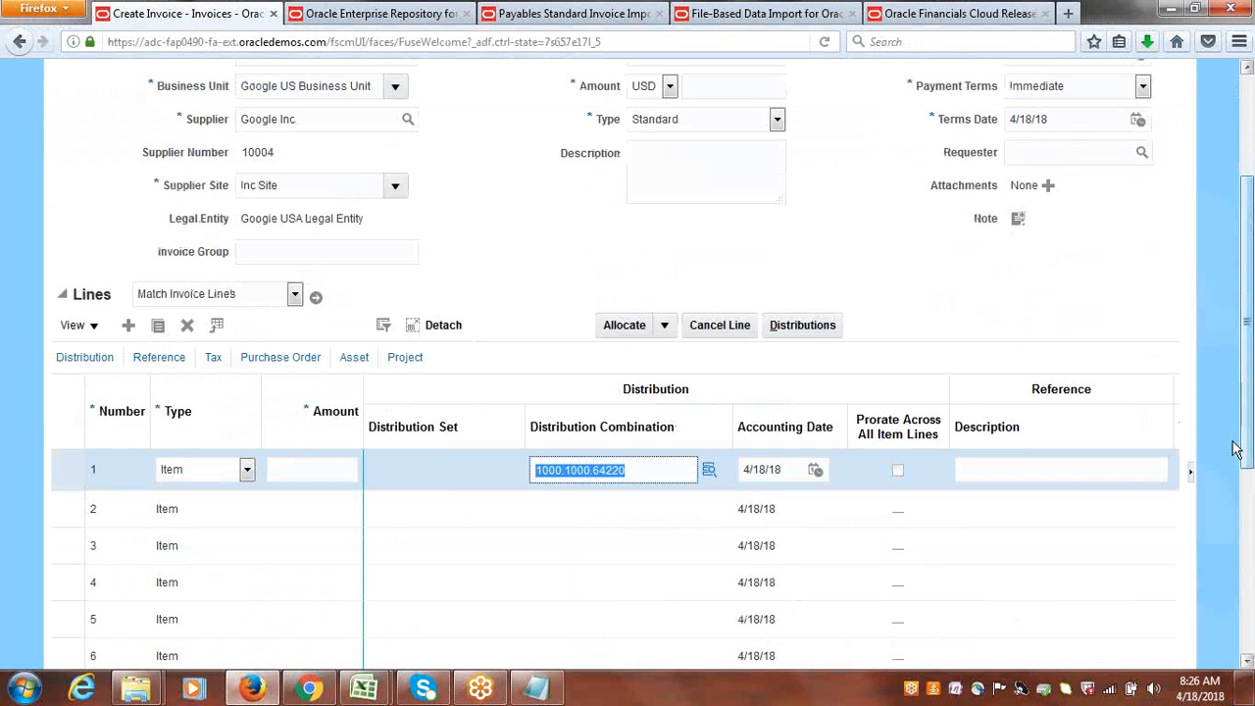
{"action": "scroll", "coordinate": [901, 225], "scroll_direction": "up", "scroll_amount": 3}
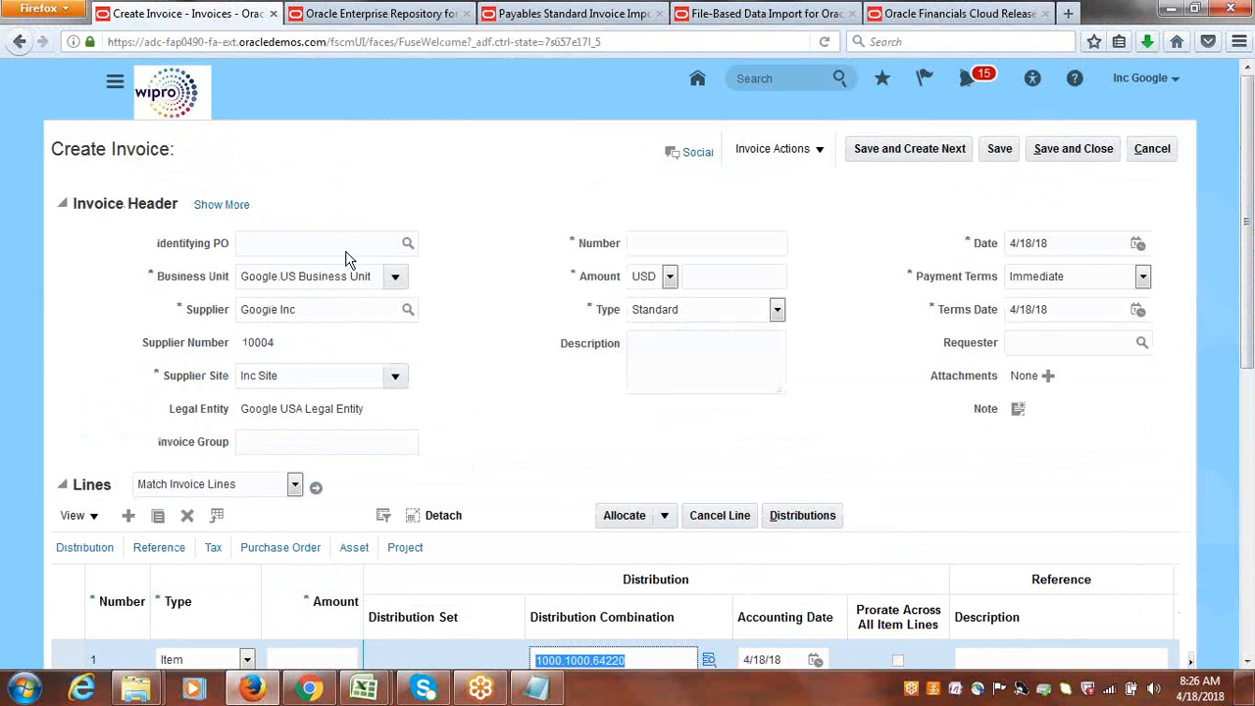
{"action": "left_click", "coordinate": [222, 205]}
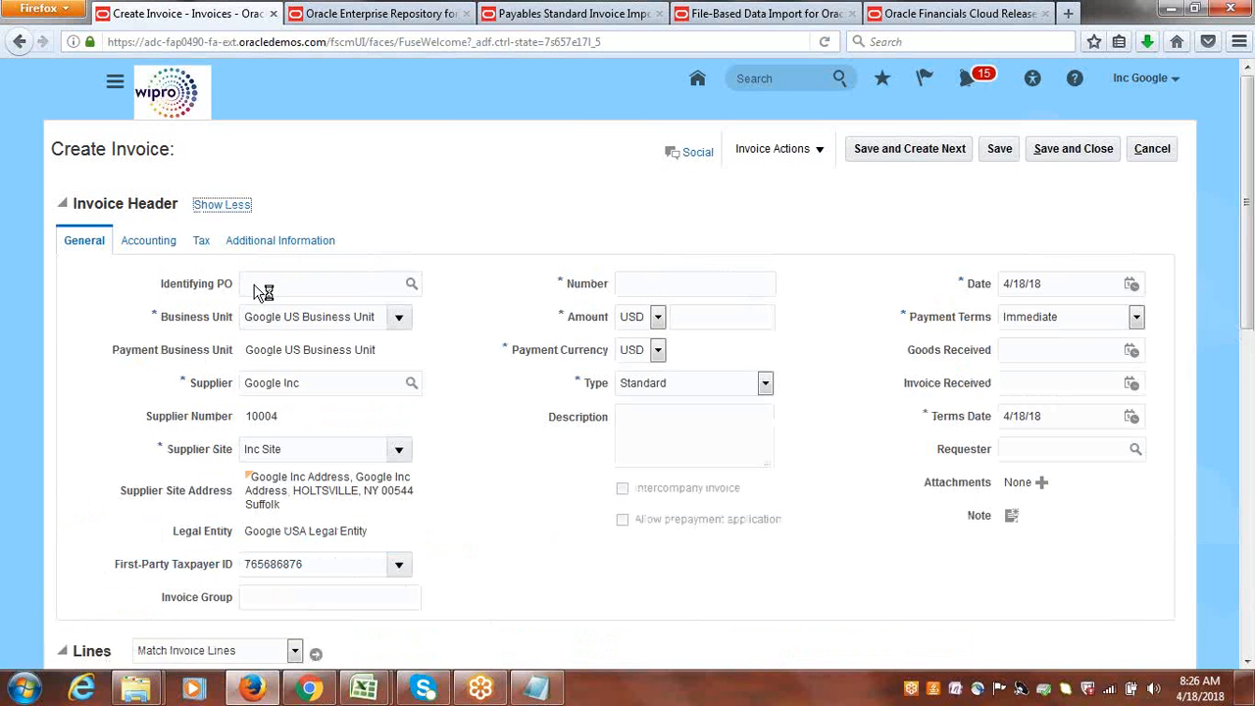
{"action": "left_click", "coordinate": [144, 245]}
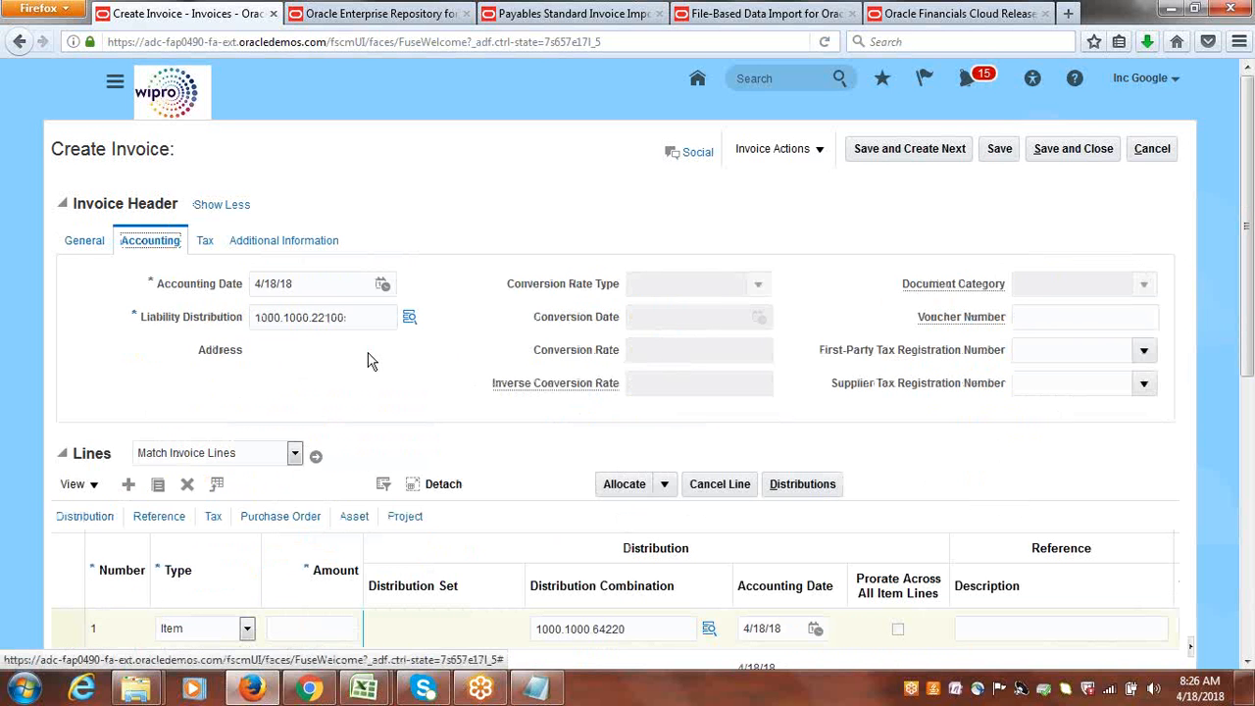
{"action": "left_click_drag", "start_coordinate": [346, 318], "coordinate": [198, 325]}
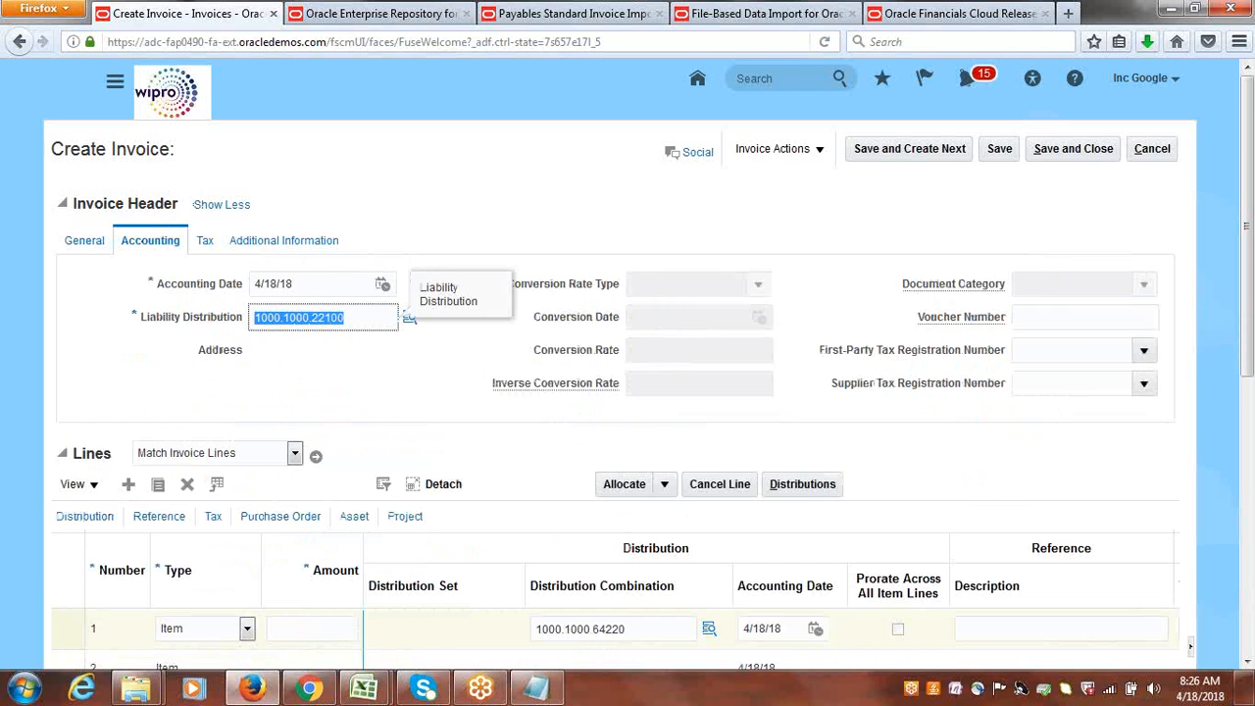
{"action": "left_click", "coordinate": [547, 688]}
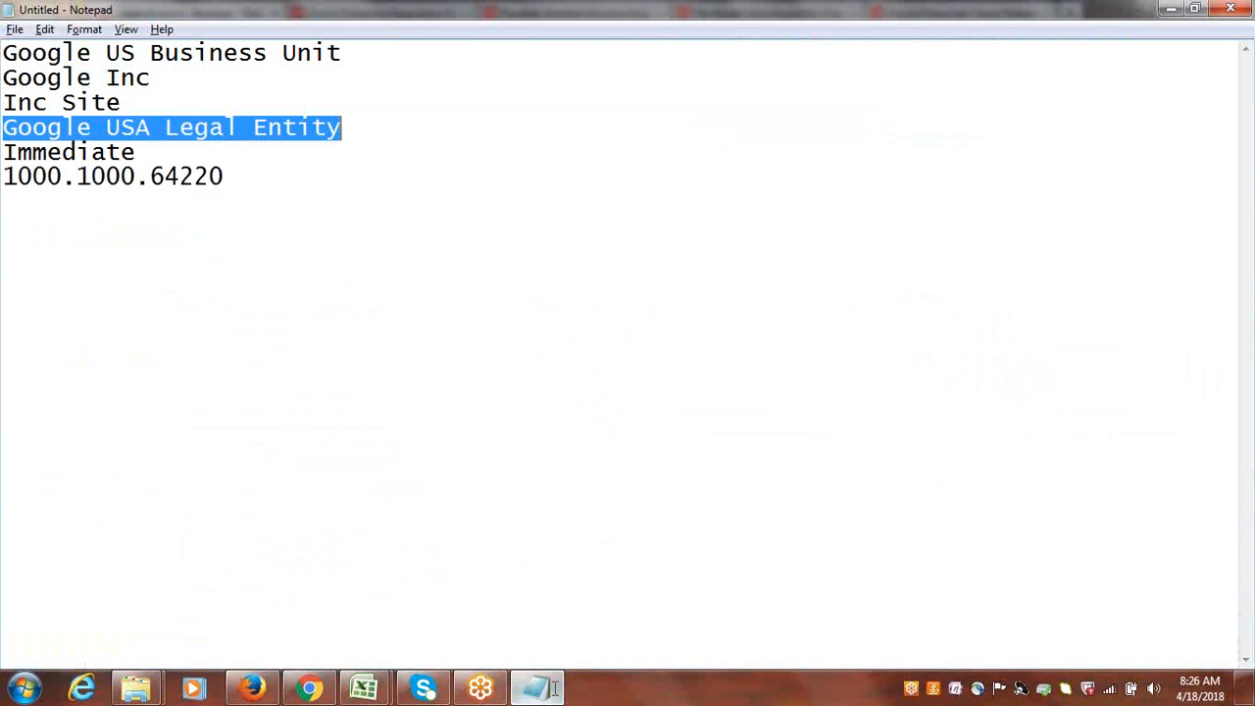
{"action": "left_click", "coordinate": [235, 181]}
{"action": "key", "text": "Return"}
{"action": "key", "text": "Return"}
{"action": "key", "text": "ctrl+v"}
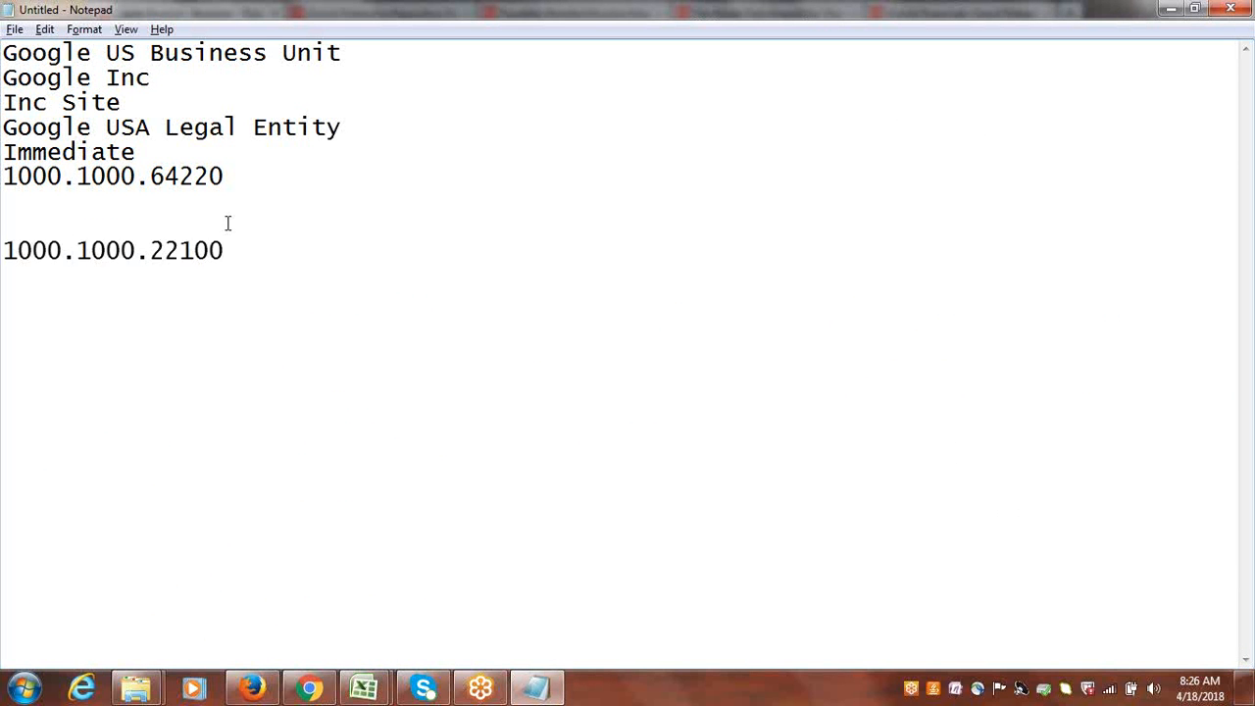
{"action": "left_click_drag", "start_coordinate": [226, 251], "coordinate": [3, 249]}
{"action": "key", "text": "Delete"}
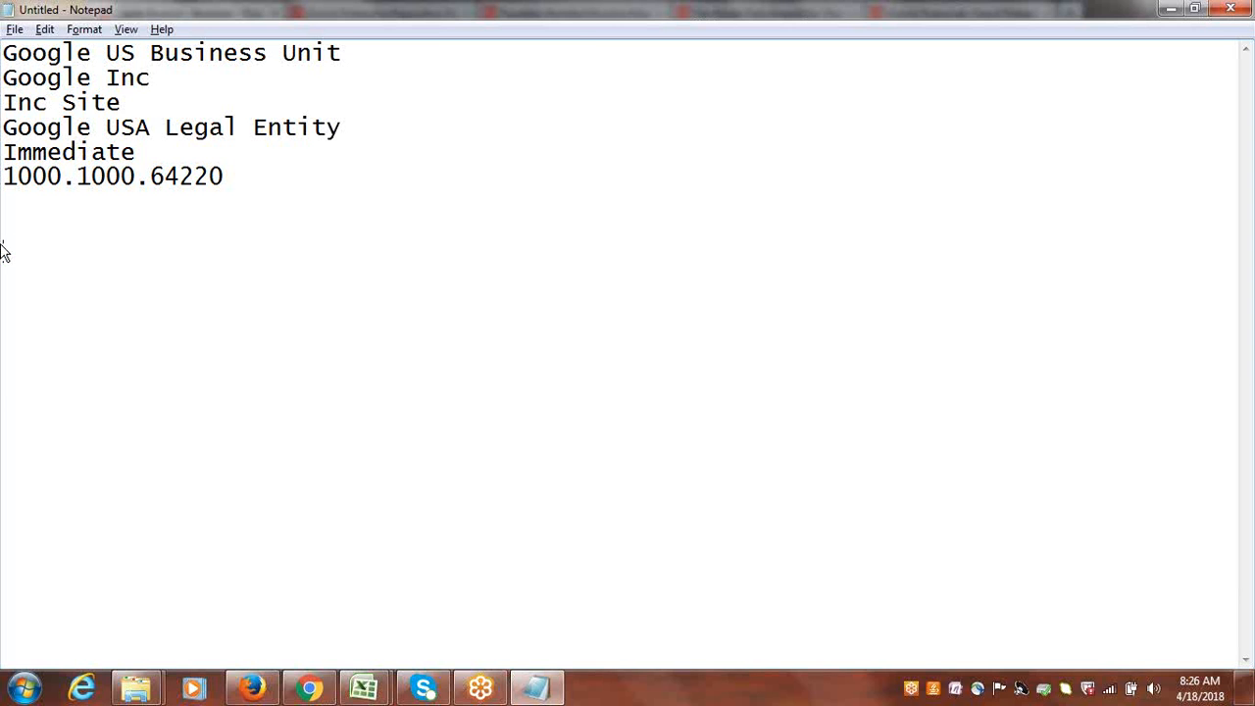
Return to Excel and paste 1000.1000.22100 into the Liability Combination cell AK5.
{"action": "key", "text": "alt+Tab"}
{"action": "key", "text": "alt+Tab"}
{"action": "key", "text": "alt+Tab"}
{"action": "key", "text": "alt+Tab"}
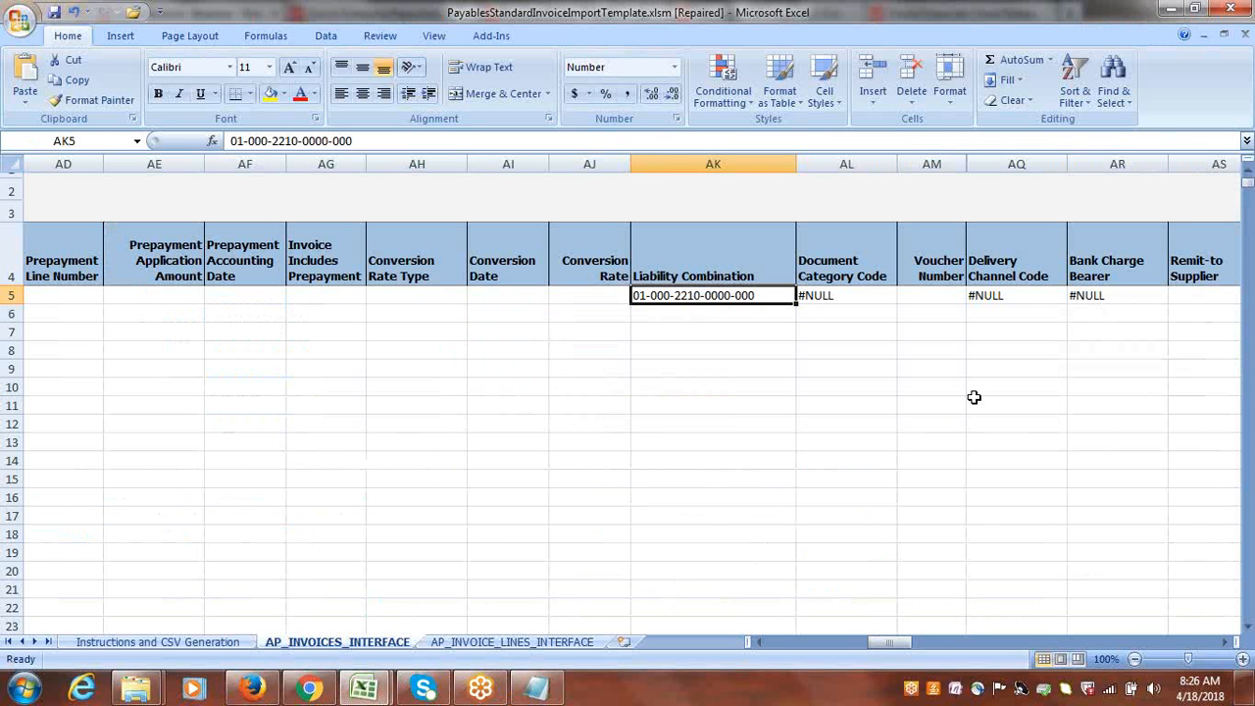
{"action": "key", "text": "ctrl+v"}
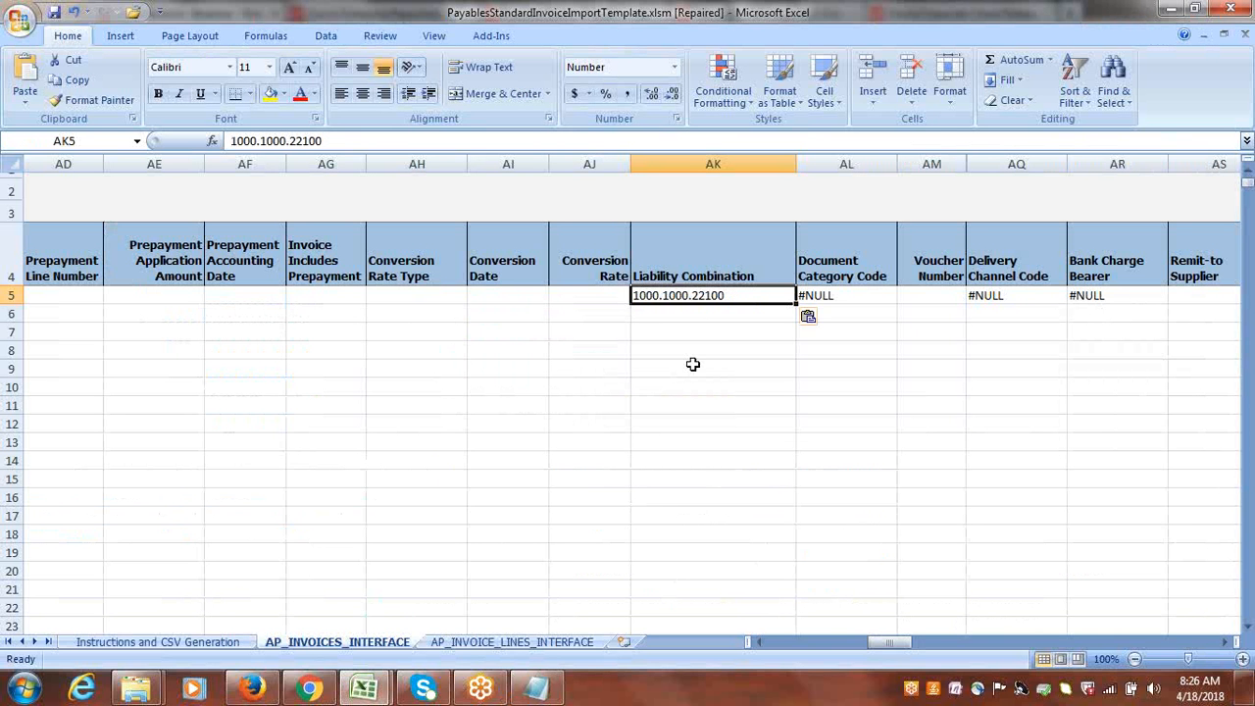
Clear the #NULL values from the Document Category Code, Delivery Channel Code and Bank Charge Bearer cells AL5, AQ5 and AR5.
{"action": "key", "text": "Right"}
{"action": "key", "text": "Right"}
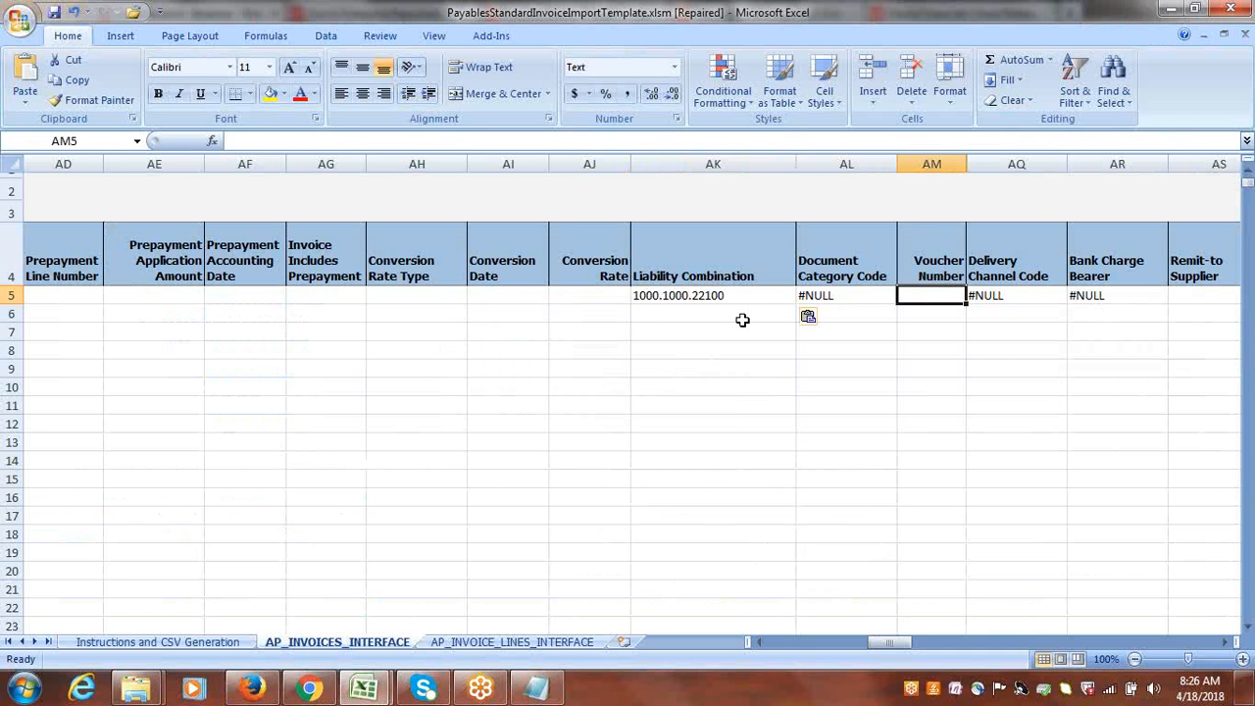
{"action": "left_click", "coordinate": [720, 295]}
{"action": "key", "text": "Right"}
{"action": "key", "text": "Delete"}
{"action": "key", "text": "Right"}
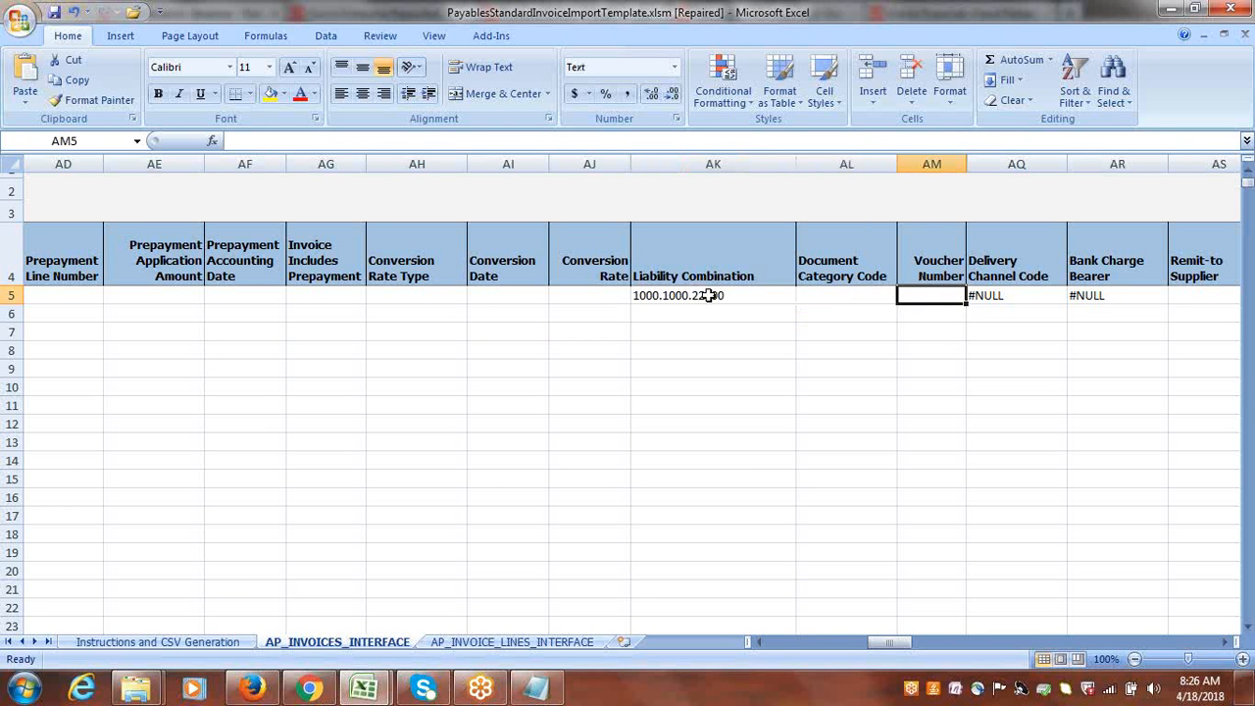
{"action": "key", "text": "Right"}
{"action": "key", "text": "Delete"}
{"action": "key", "text": "Right"}
{"action": "key", "text": "Delete"}
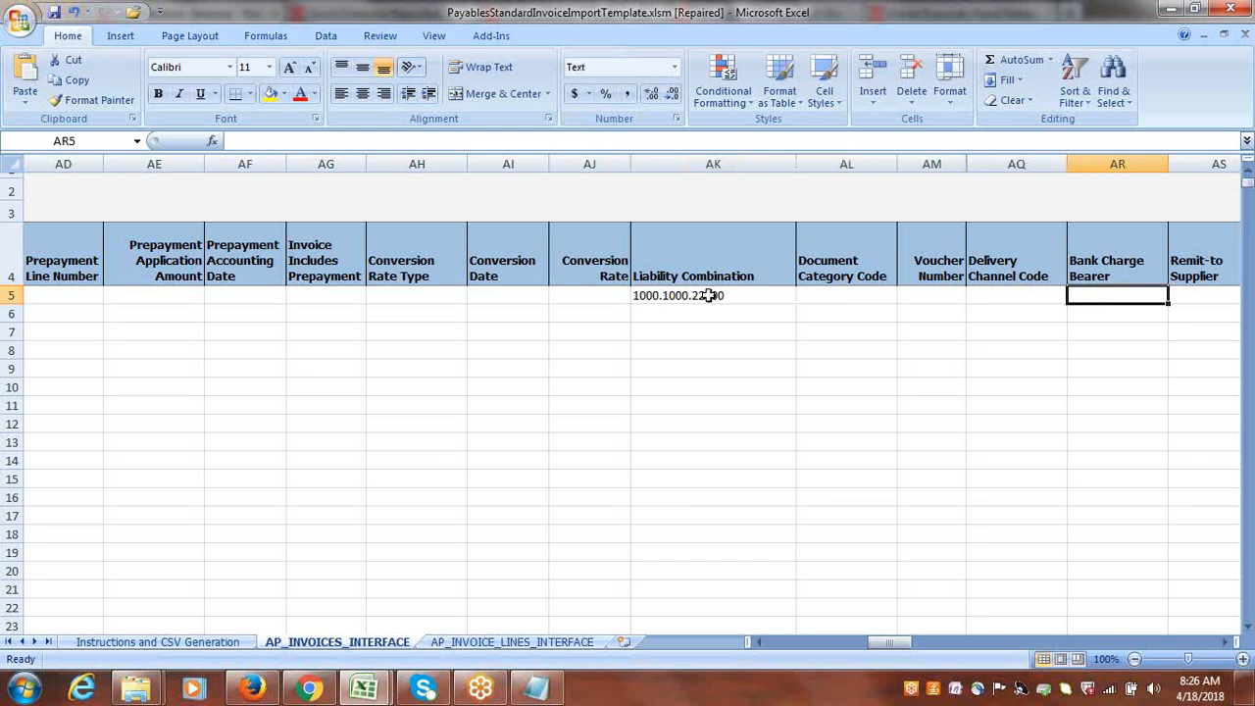
Clear the Payment Priority cell AV5 and the Settlement Priority cell AW5.
{"action": "key", "text": "Right"}
{"action": "key", "text": "Right"}
{"action": "key", "text": "Right"}
{"action": "key", "text": "Right"}
{"action": "key", "text": "Right"}
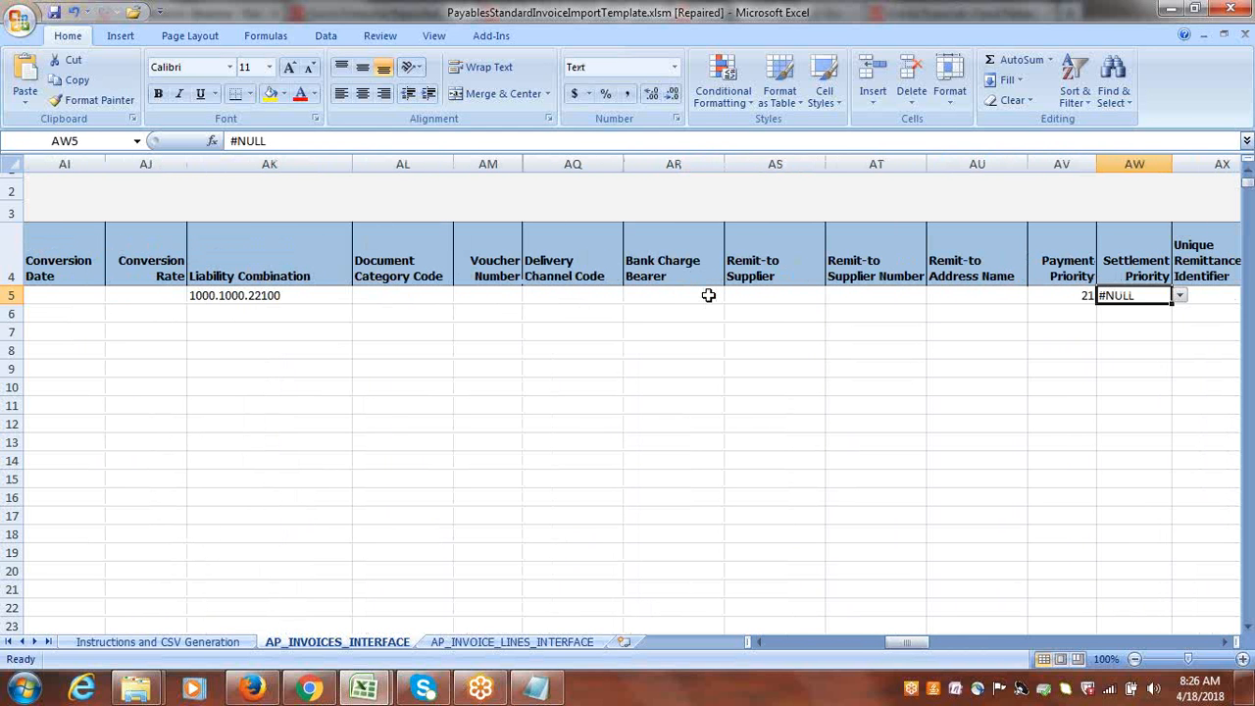
{"action": "key", "text": "Left"}
{"action": "key", "text": "Delete"}
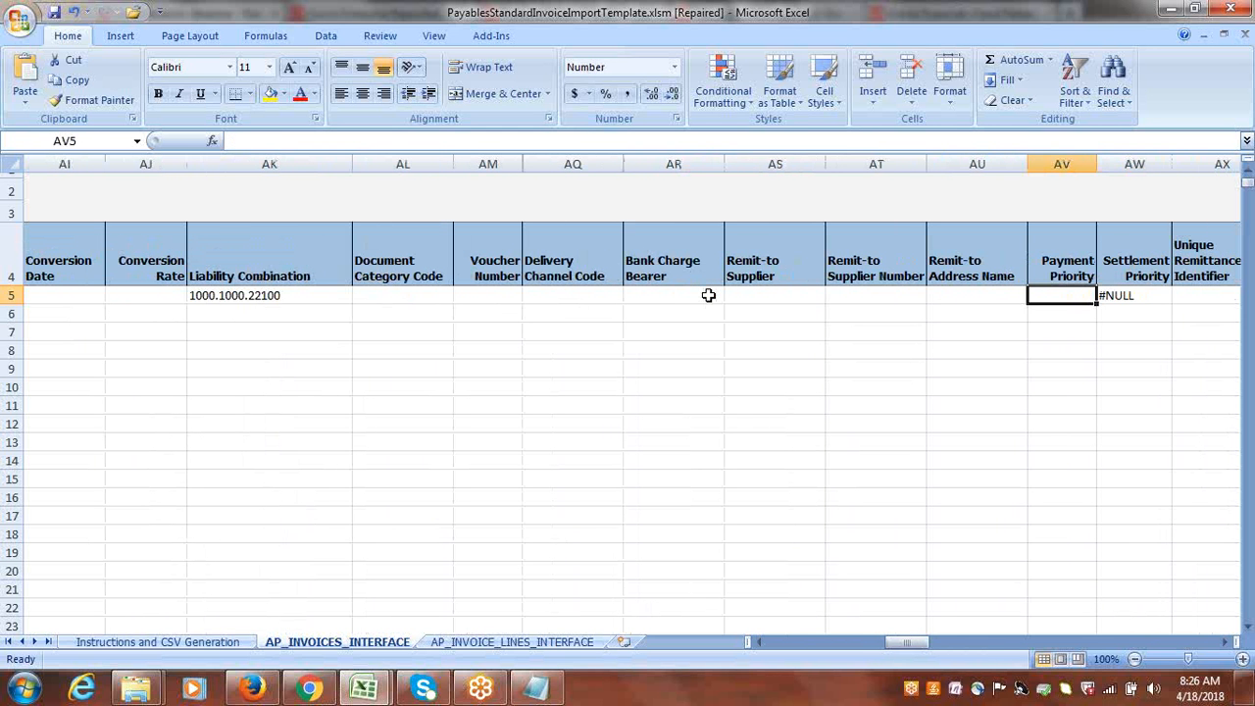
{"action": "key", "text": "Right"}
{"action": "key", "text": "Delete"}
{"action": "key", "text": "Right"}
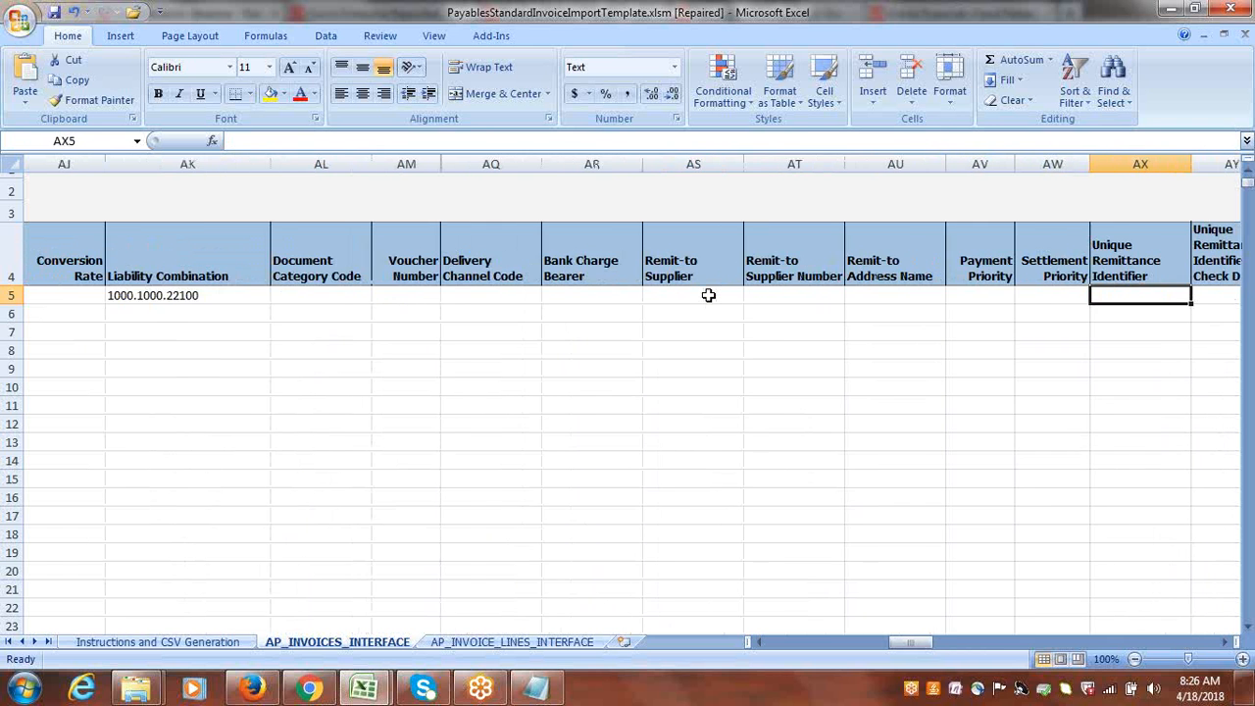
Clear the payment reason entry in row 5 and the #NULL value in the Withholding Tax Group cell BE5.
{"action": "key", "text": "Right"}
{"action": "key", "text": "Right"}
{"action": "key", "text": "Right"}
{"action": "key", "text": "Delete"}
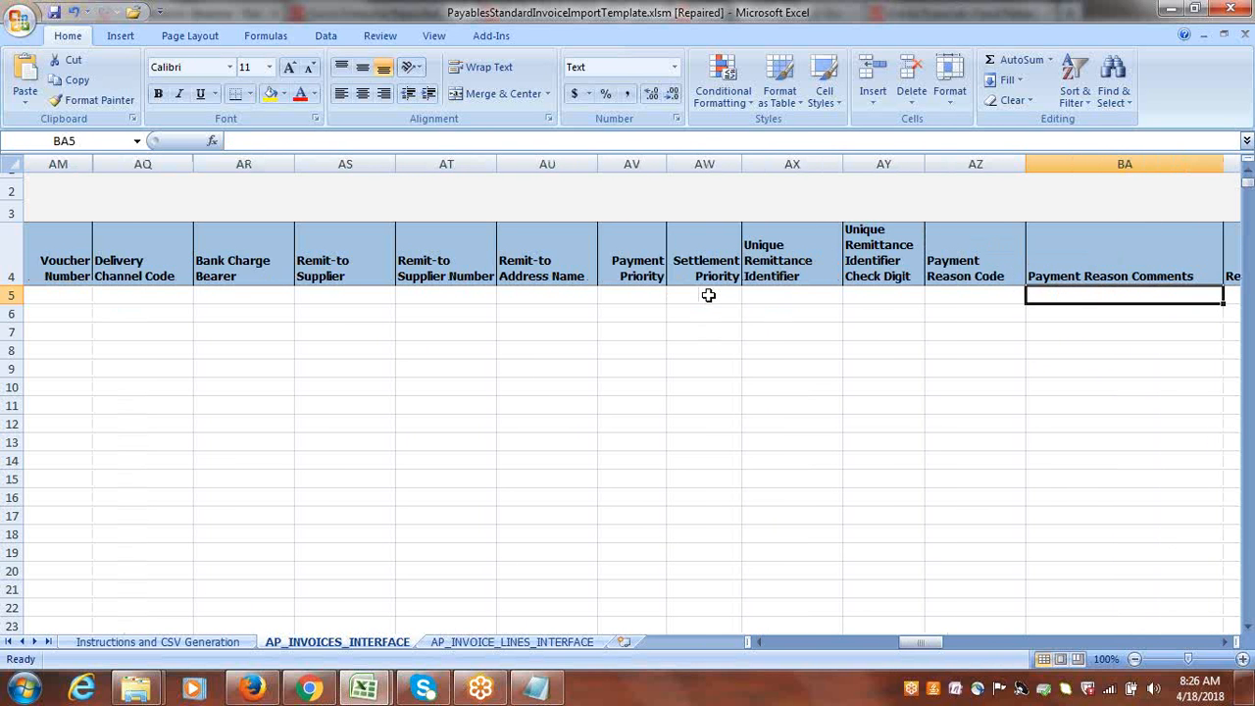
{"action": "key", "text": "Right"}
Clear the N flags from the Calculate Tax During Import cell BT5 and the Add Tax To Invoice Amount cell BU5.
{"action": "key", "text": "Right"}
{"action": "key", "text": "Right"}
{"action": "key", "text": "Right"}
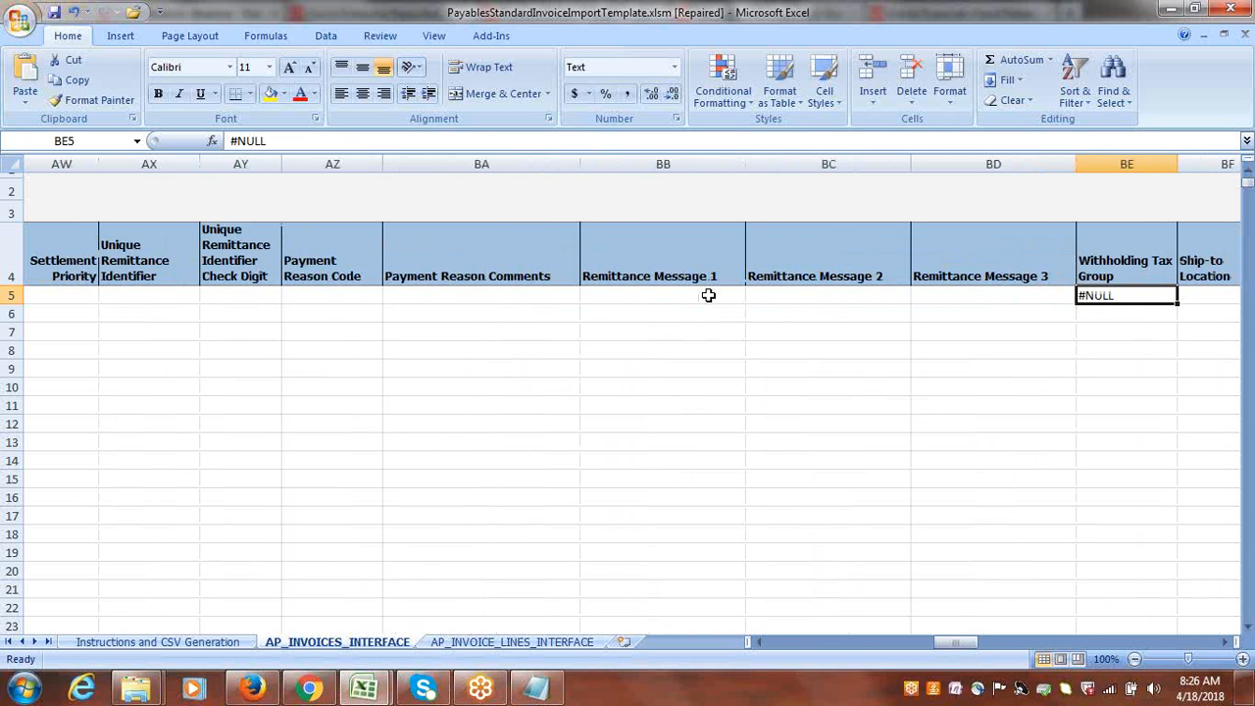
{"action": "key", "text": "Delete"}
{"action": "key", "text": "Right"}
{"action": "key", "text": "Right"}
{"action": "key", "text": "Right"}
{"action": "key", "text": "Right"}
{"action": "key", "text": "Right"}
{"action": "key", "text": "Right"}
{"action": "key", "text": "Right"}
{"action": "key", "text": "Right"}
{"action": "key", "text": "Right"}
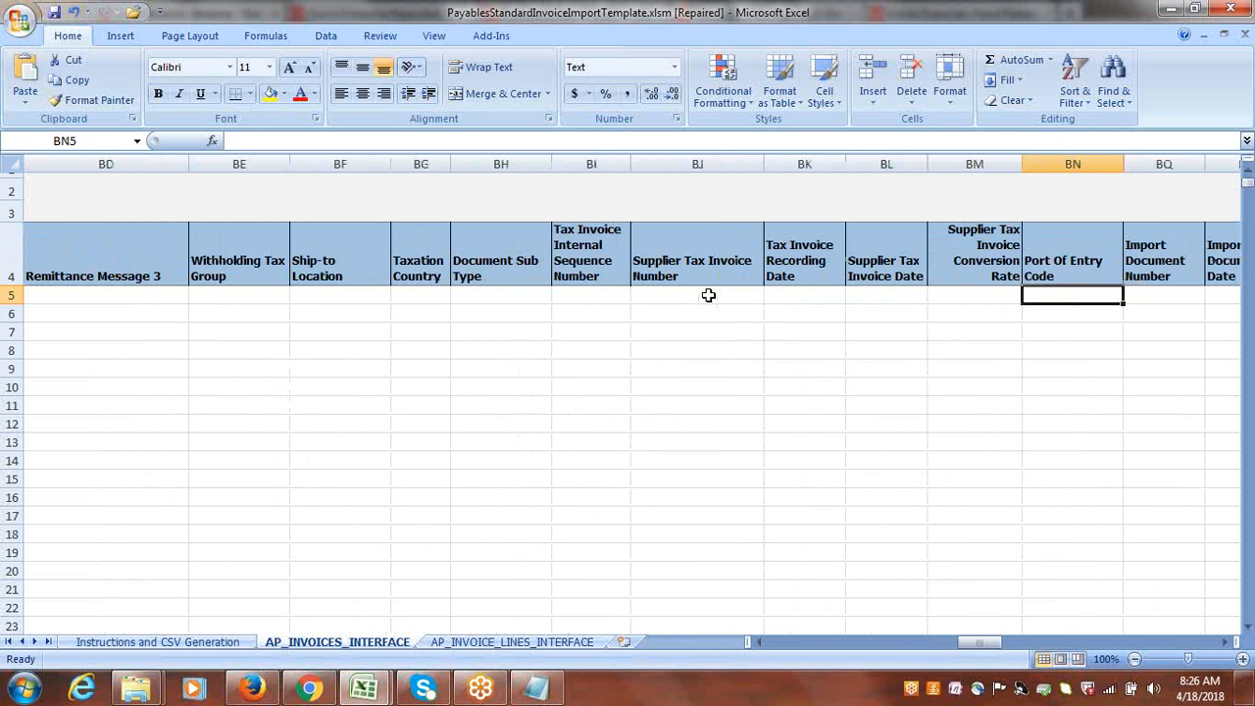
{"action": "key", "text": "Right"}
{"action": "key", "text": "Right"}
{"action": "key", "text": "Right"}
{"action": "key", "text": "Right"}
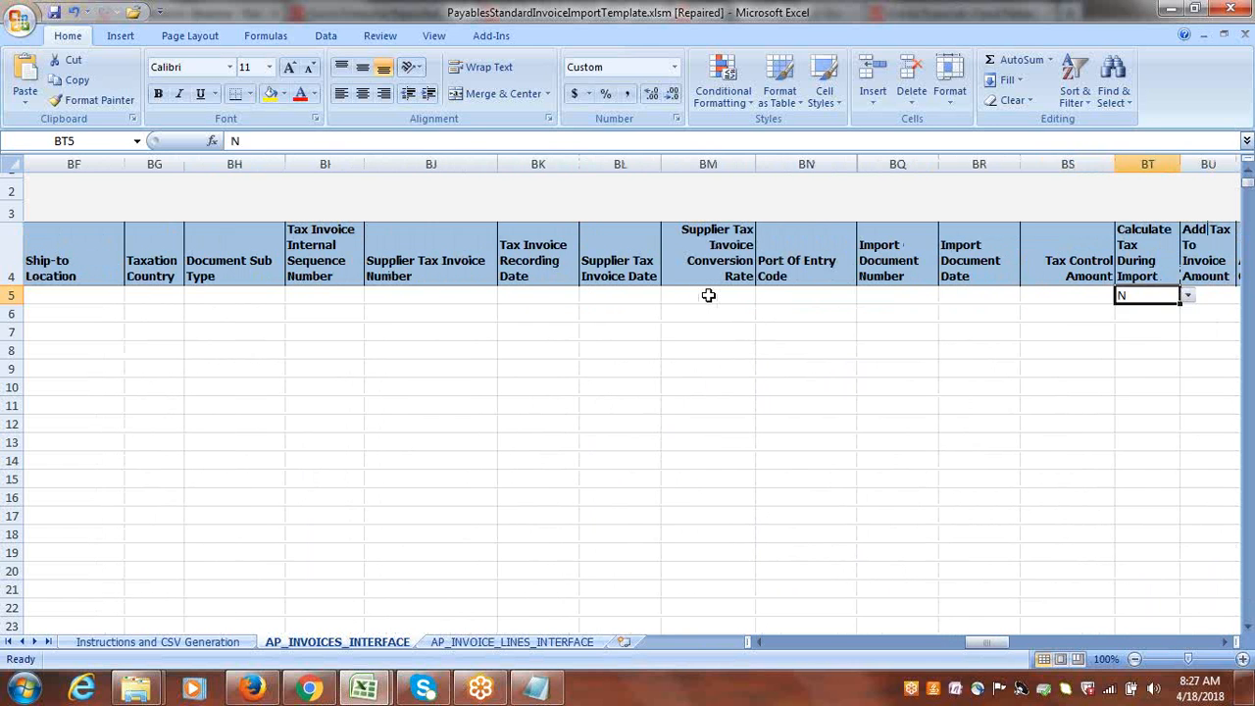
{"action": "key", "text": "Right"}
{"action": "type", "text": "N"}
{"action": "key", "text": "Right"}
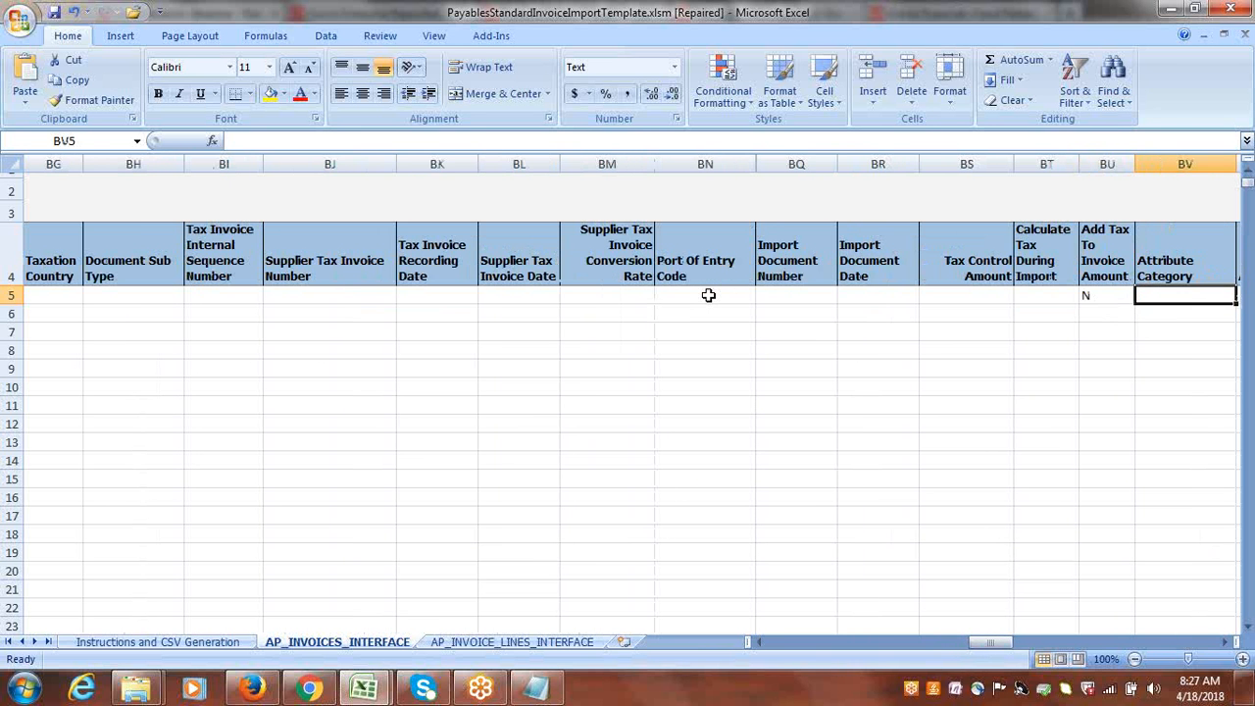
{"action": "key", "text": "Left"}
Examine the rest of header row 5, from Attribute Category through Global Attribute Date 5, for leftover sample values.
{"action": "key", "text": "Right"}
{"action": "key", "text": "Right"}
{"action": "key", "text": "Right"}
{"action": "key", "text": "Right"}
{"action": "key", "text": "Right"}
{"action": "key", "text": "Right"}
{"action": "key", "text": "Right"}
{"action": "key", "text": "Right"}
{"action": "key", "text": "Right"}
{"action": "key", "text": "Right"}
{"action": "key", "text": "Right"}
{"action": "key", "text": "Right"}
{"action": "key", "text": "Right"}
{"action": "key", "text": "Right"}
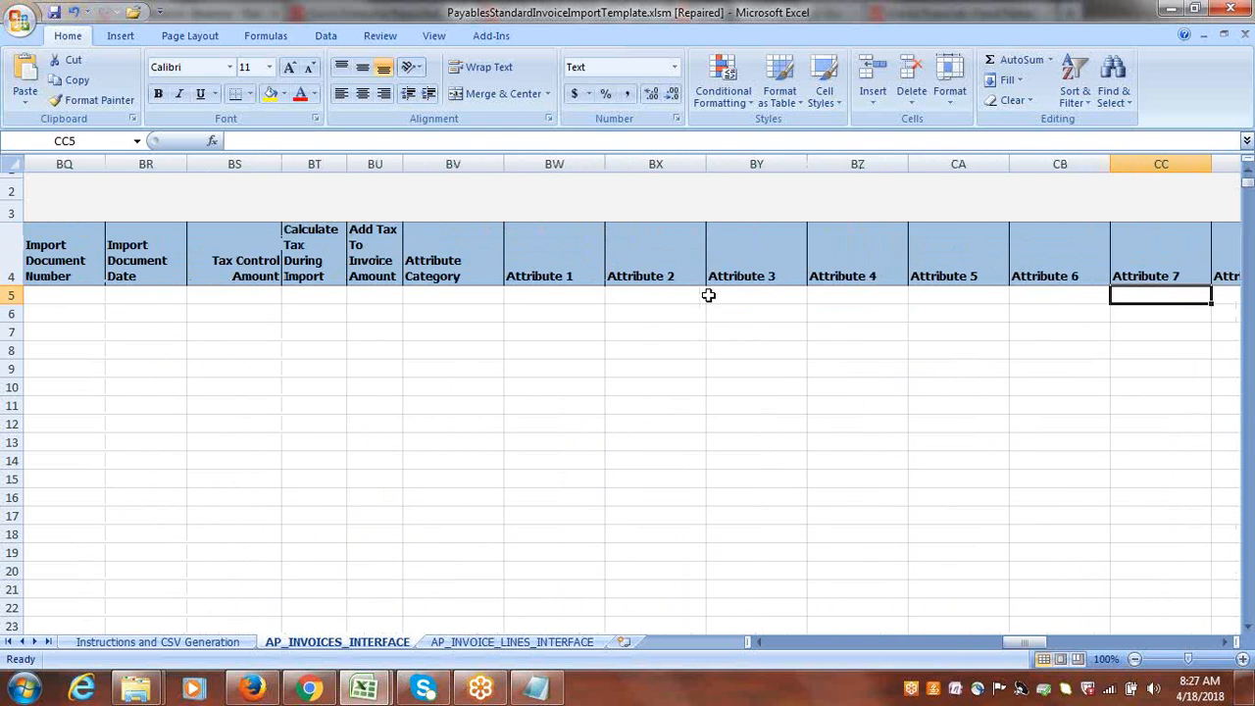
{"action": "key", "text": "Right"}
{"action": "key", "text": "Right"}
{"action": "key", "text": "Right"}
{"action": "key", "text": "Right"}
{"action": "key", "text": "Right"}
{"action": "key", "text": "Right"}
{"action": "key", "text": "Right"}
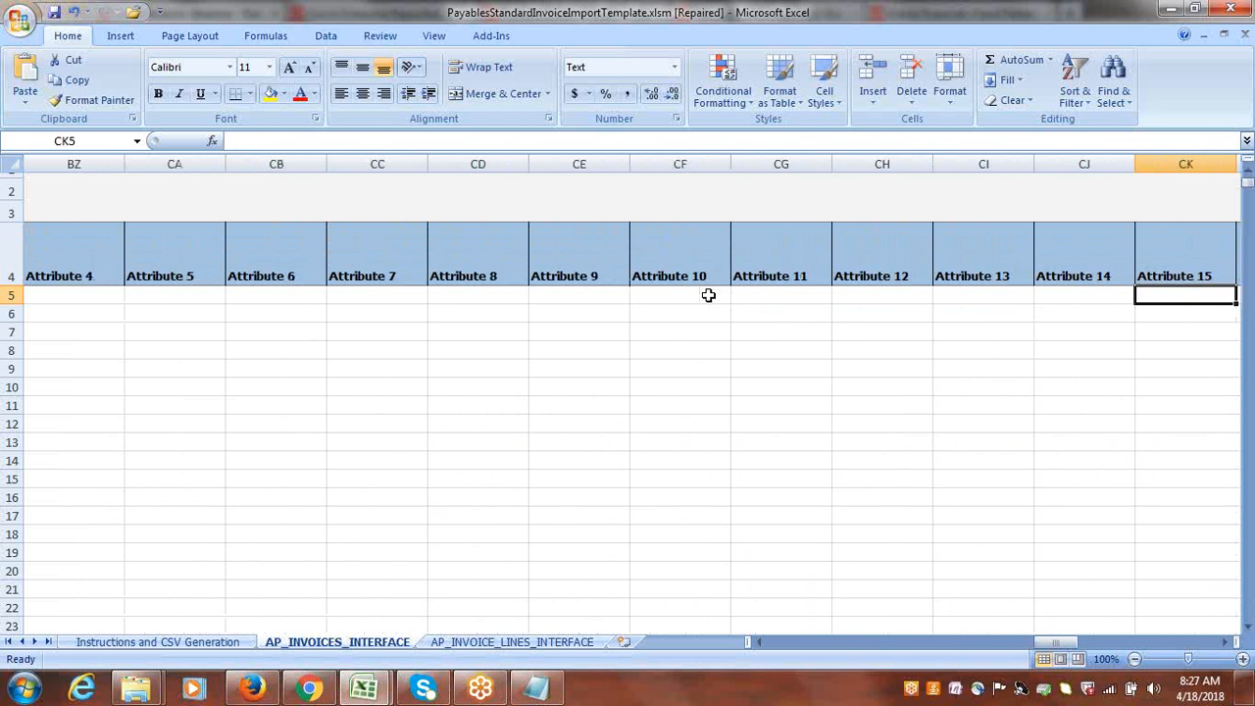
{"action": "key", "text": "Right"}
{"action": "key", "text": "Right"}
{"action": "key", "text": "Right"}
{"action": "key", "text": "Right"}
{"action": "key", "text": "Right"}
{"action": "key", "text": "Right"}
{"action": "key", "text": "Right"}
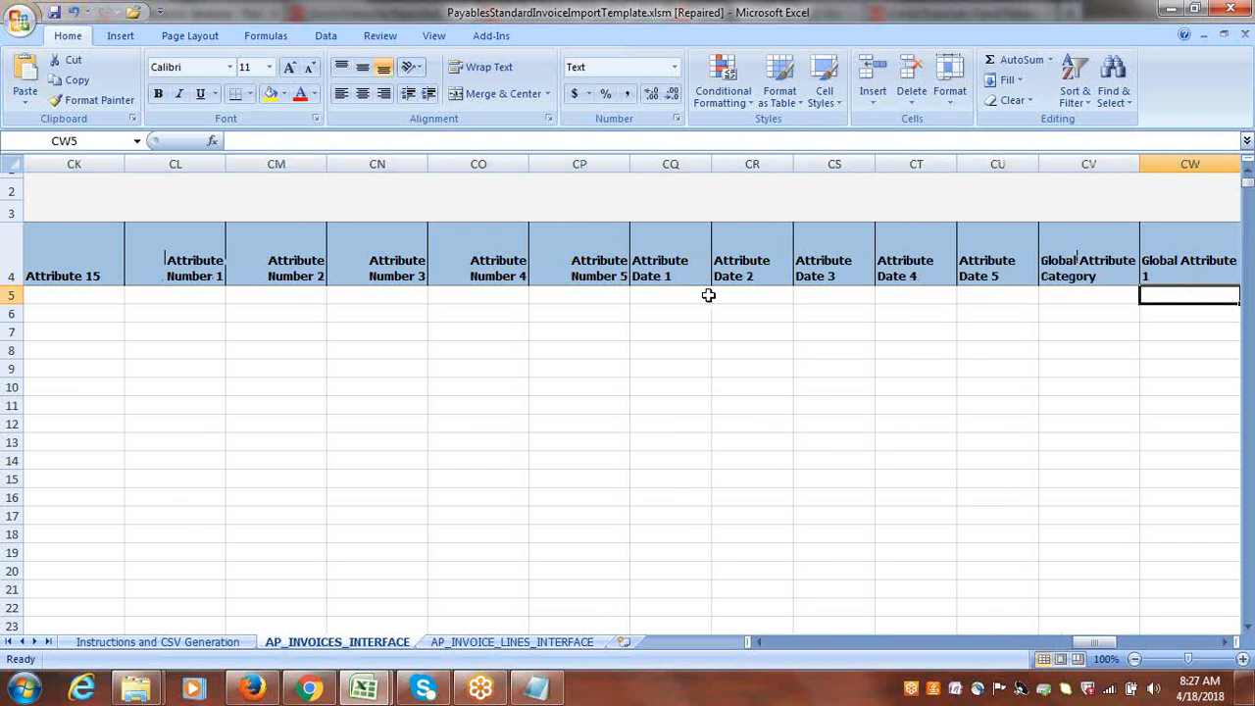
{"action": "key", "text": "Right"}
{"action": "key", "text": "Right"}
{"action": "key", "text": "Right"}
{"action": "key", "text": "Right"}
{"action": "key", "text": "Right"}
{"action": "key", "text": "Right"}
{"action": "key", "text": "Right"}
{"action": "key", "text": "Right"}
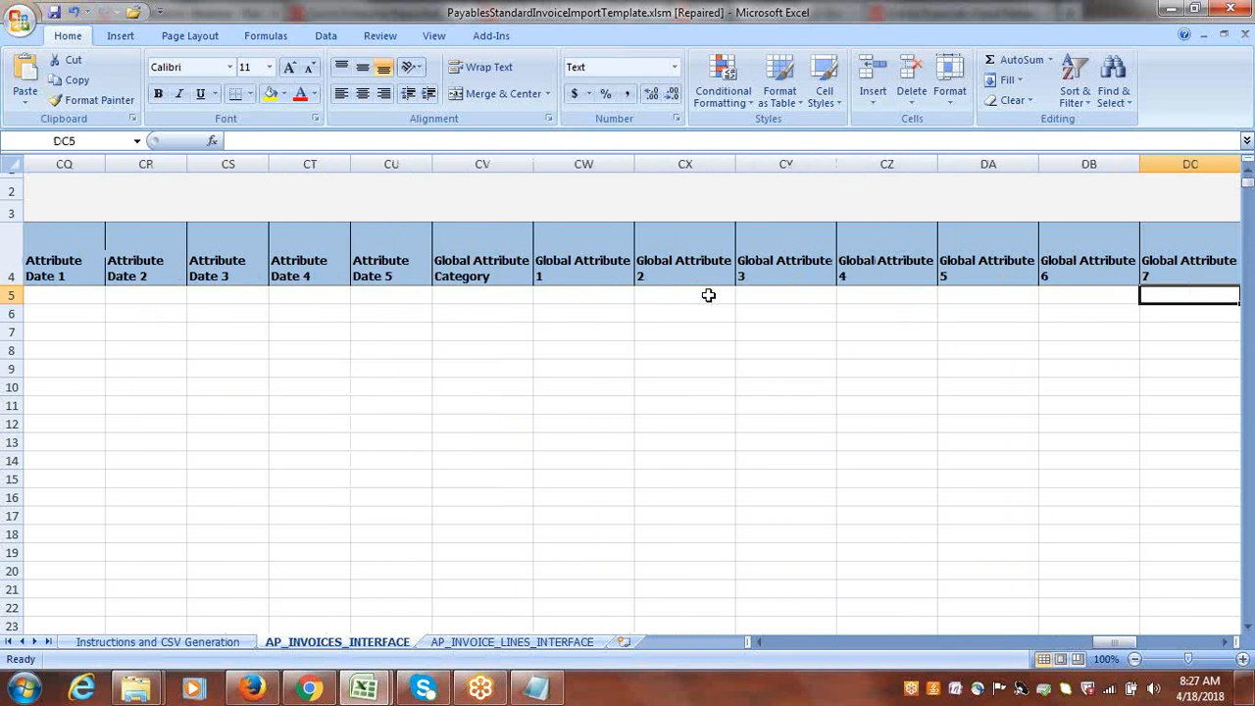
{"action": "key", "text": "Right"}
{"action": "key", "text": "Right"}
{"action": "key", "text": "Right"}
{"action": "key", "text": "Right"}
{"action": "key", "text": "Right"}
{"action": "key", "text": "Right"}
{"action": "key", "text": "Right"}
{"action": "key", "text": "Right"}
{"action": "key", "text": "Right"}
{"action": "key", "text": "Right"}
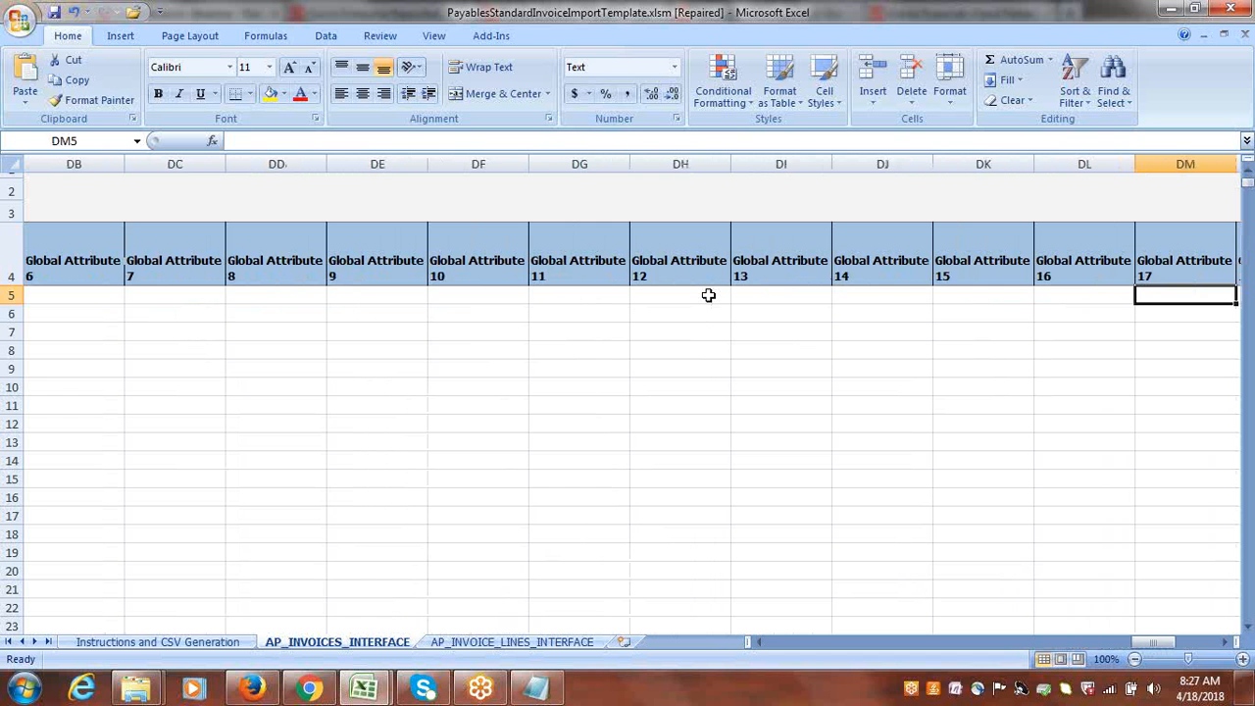
{"action": "key", "text": "Right"}
{"action": "key", "text": "Right"}
{"action": "key", "text": "Right"}
{"action": "key", "text": "Right"}
{"action": "key", "text": "Right"}
{"action": "key", "text": "Right"}
{"action": "key", "text": "Right"}
{"action": "key", "text": "Right"}
{"action": "key", "text": "Right"}
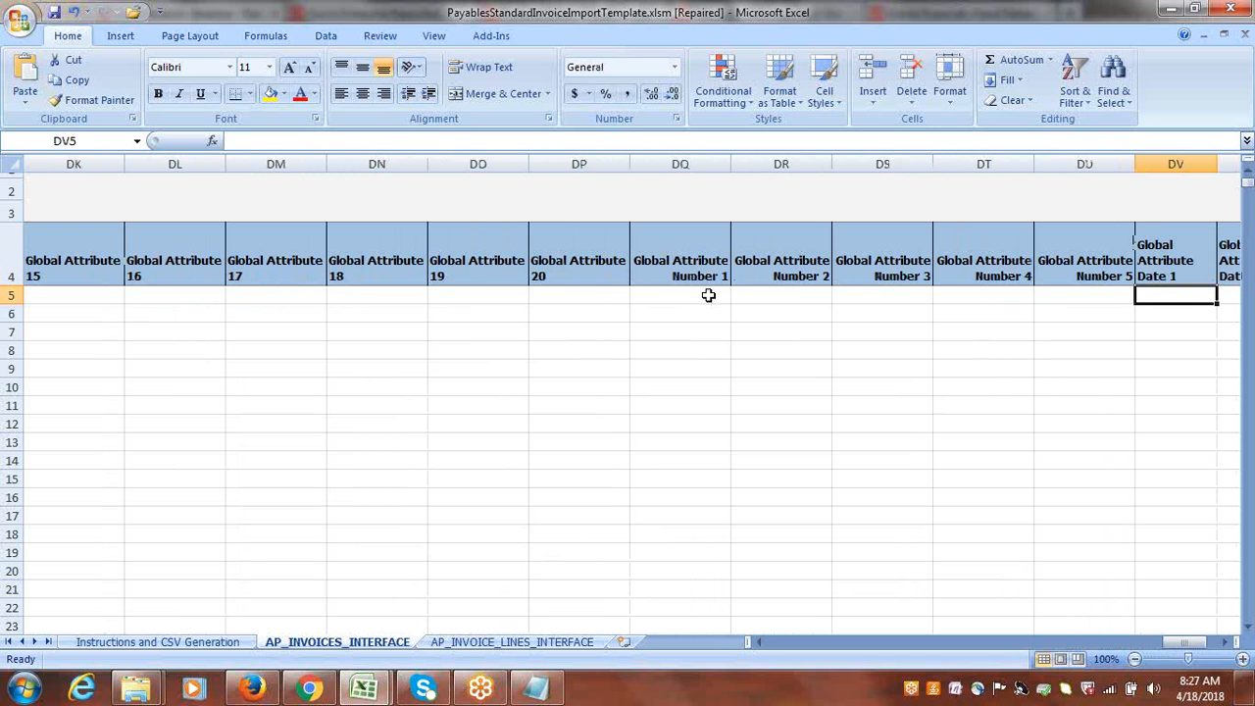
{"action": "key", "text": "Right"}
{"action": "key", "text": "Right"}
{"action": "key", "text": "Right"}
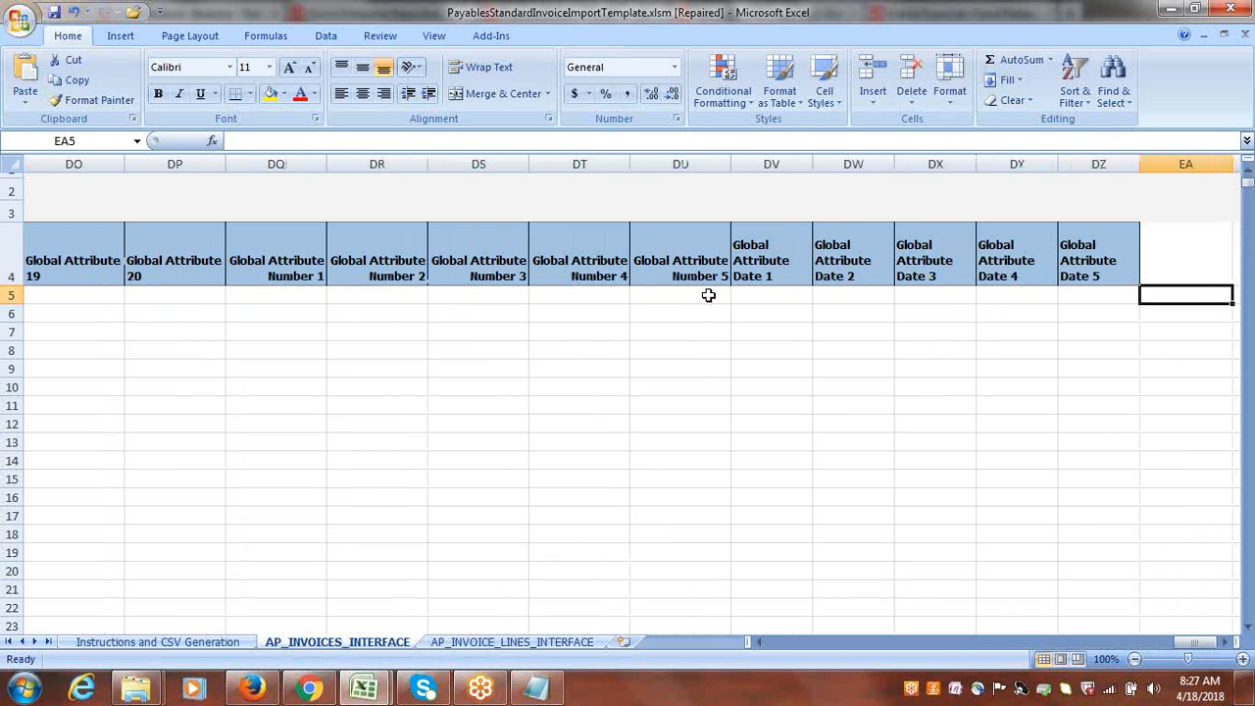
{"action": "key", "text": "Left"}
{"action": "key", "text": "Left"}
{"action": "key", "text": "Left"}
{"action": "key", "text": "Left"}
{"action": "key", "text": "Left"}
{"action": "key", "text": "Left"}
{"action": "key", "text": "Left"}
{"action": "key", "text": "Left"}
{"action": "key", "text": "Left"}
{"action": "key", "text": "Left"}
{"action": "key", "text": "Left"}
{"action": "key", "text": "Left"}
{"action": "key", "text": "Left"}
{"action": "key", "text": "Left"}
{"action": "key", "text": "Left"}
{"action": "key", "text": "Left"}
{"action": "key", "text": "Left"}
{"action": "key", "text": "Left"}
{"action": "key", "text": "Left"}
{"action": "key", "text": "Left"}
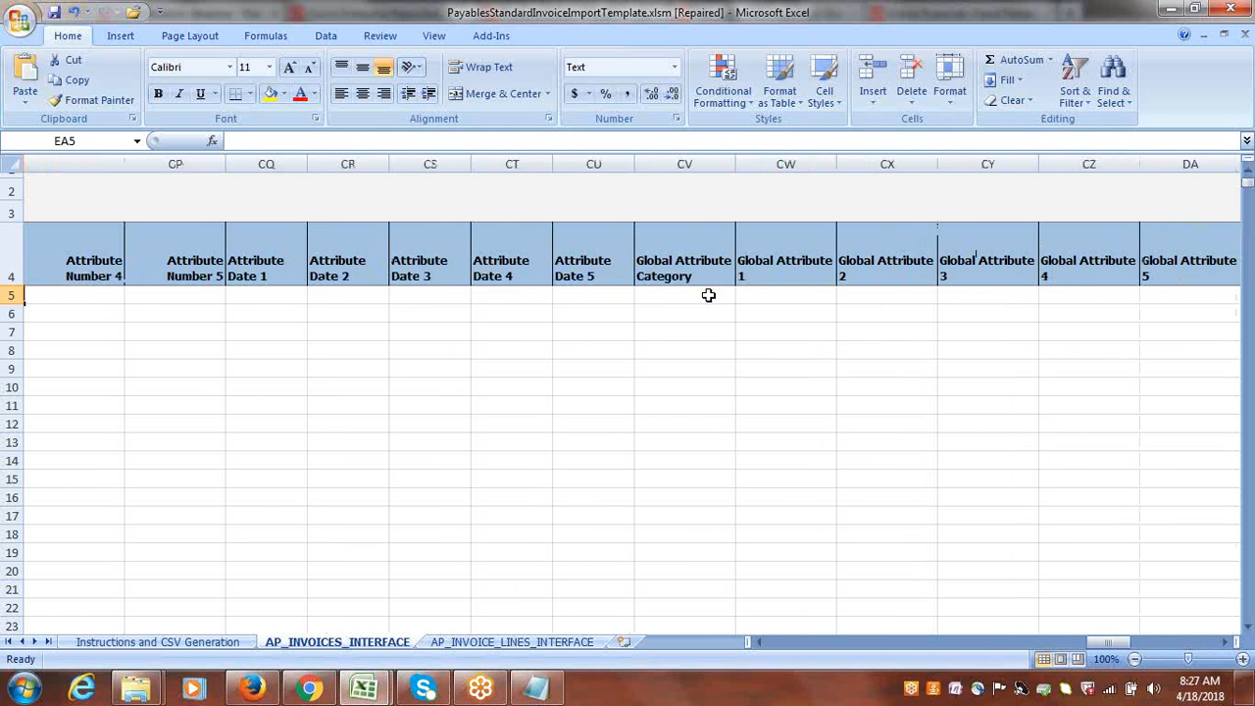
{"action": "key", "text": "Left"}
{"action": "key", "text": "Left"}
{"action": "key", "text": "Left"}
{"action": "key", "text": "Left"}
{"action": "key", "text": "Left"}
{"action": "key", "text": "Left"}
{"action": "key", "text": "Left"}
{"action": "key", "text": "Left"}
{"action": "key", "text": "Left"}
{"action": "key", "text": "Left"}
{"action": "key", "text": "Left"}
{"action": "key", "text": "Left"}
{"action": "key", "text": "Left"}
{"action": "key", "text": "Left"}
{"action": "key", "text": "Left"}
{"action": "key", "text": "Left"}
{"action": "key", "text": "Left"}
{"action": "key", "text": "Left"}
{"action": "key", "text": "Left"}
{"action": "key", "text": "Left"}
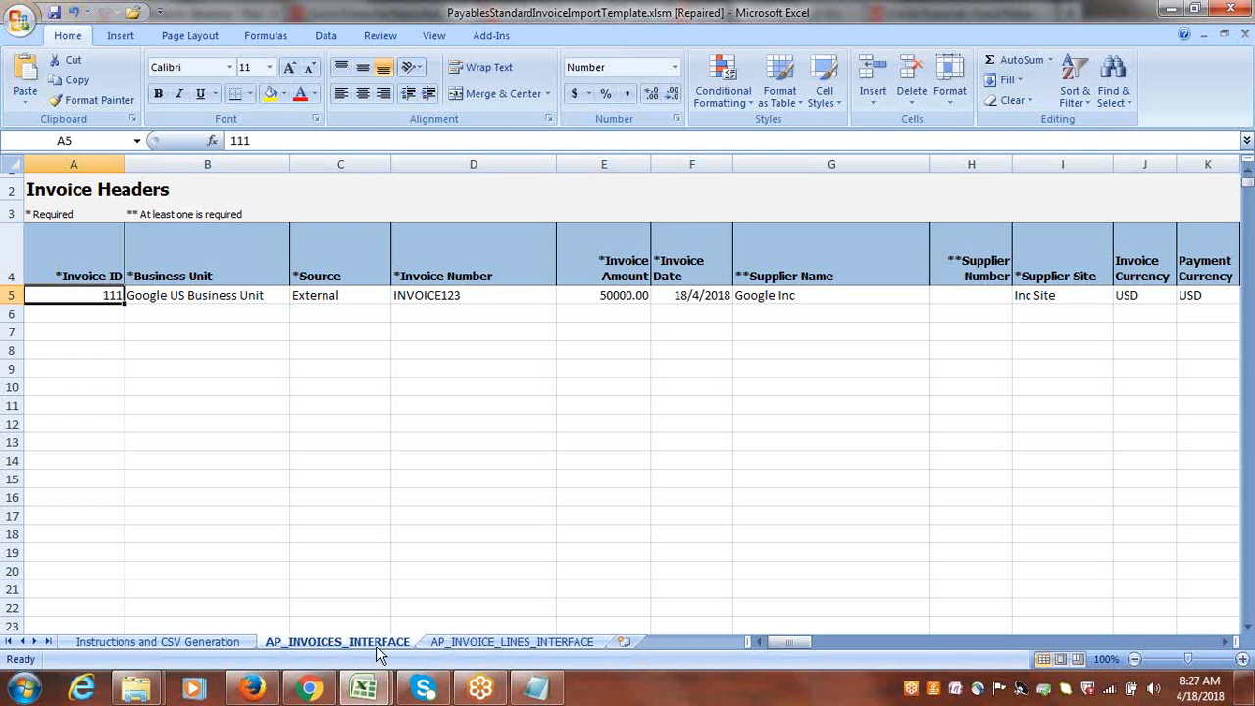
Set the Invoice ID in cell A5 of the AP_INVOICE_LINES_INTERFACE sheet to 111, matching the invoice header.
{"action": "left_click", "coordinate": [505, 642]}
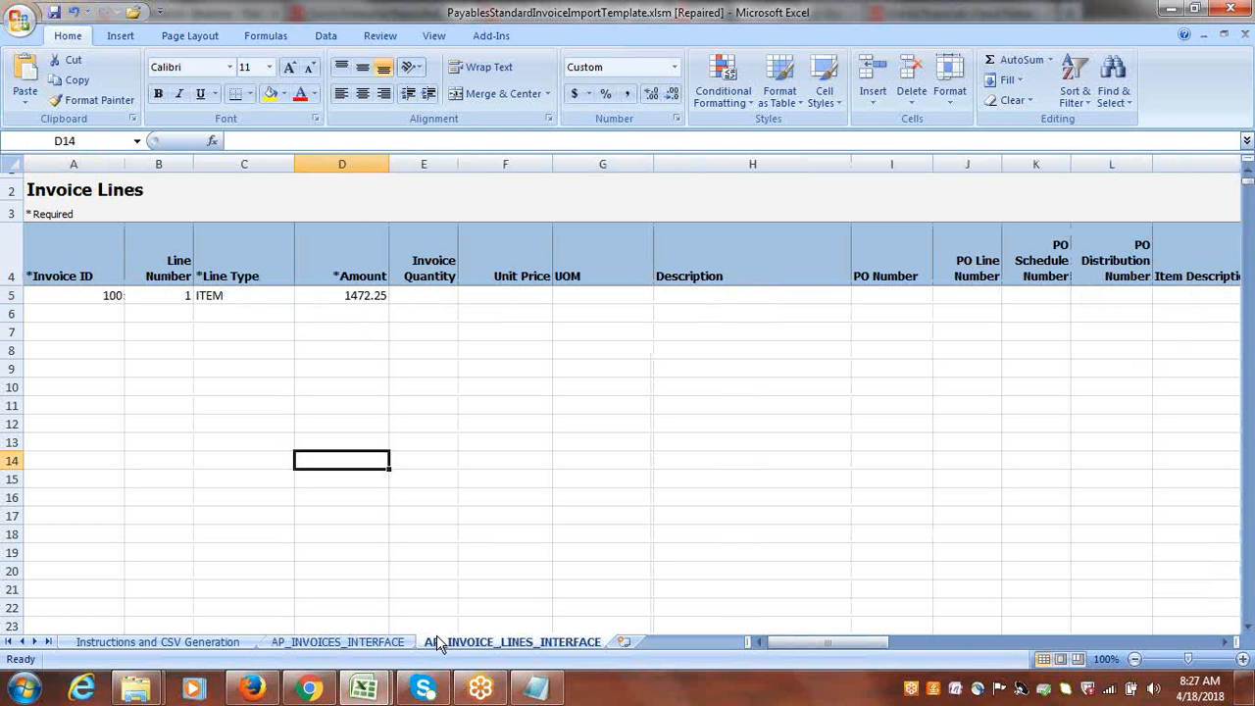
{"action": "left_click", "coordinate": [361, 645]}
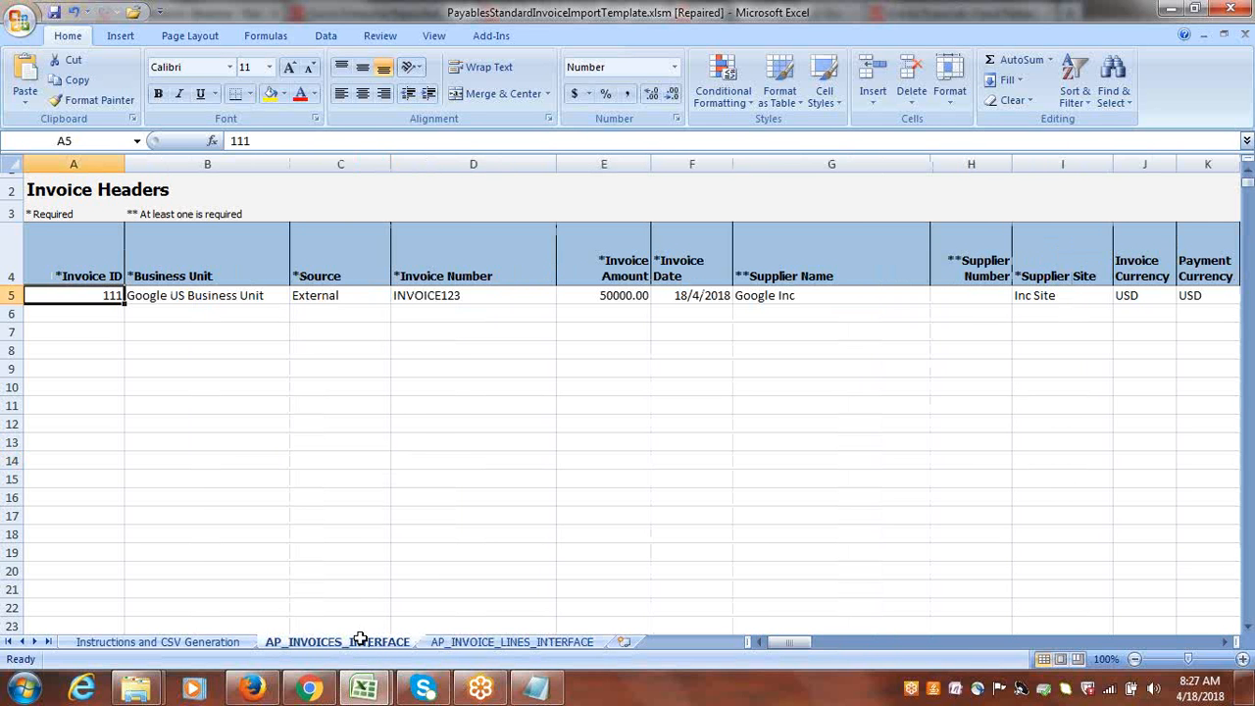
{"action": "left_click", "coordinate": [490, 643]}
{"action": "left_click", "coordinate": [98, 295]}
{"action": "type", "text": "111"}
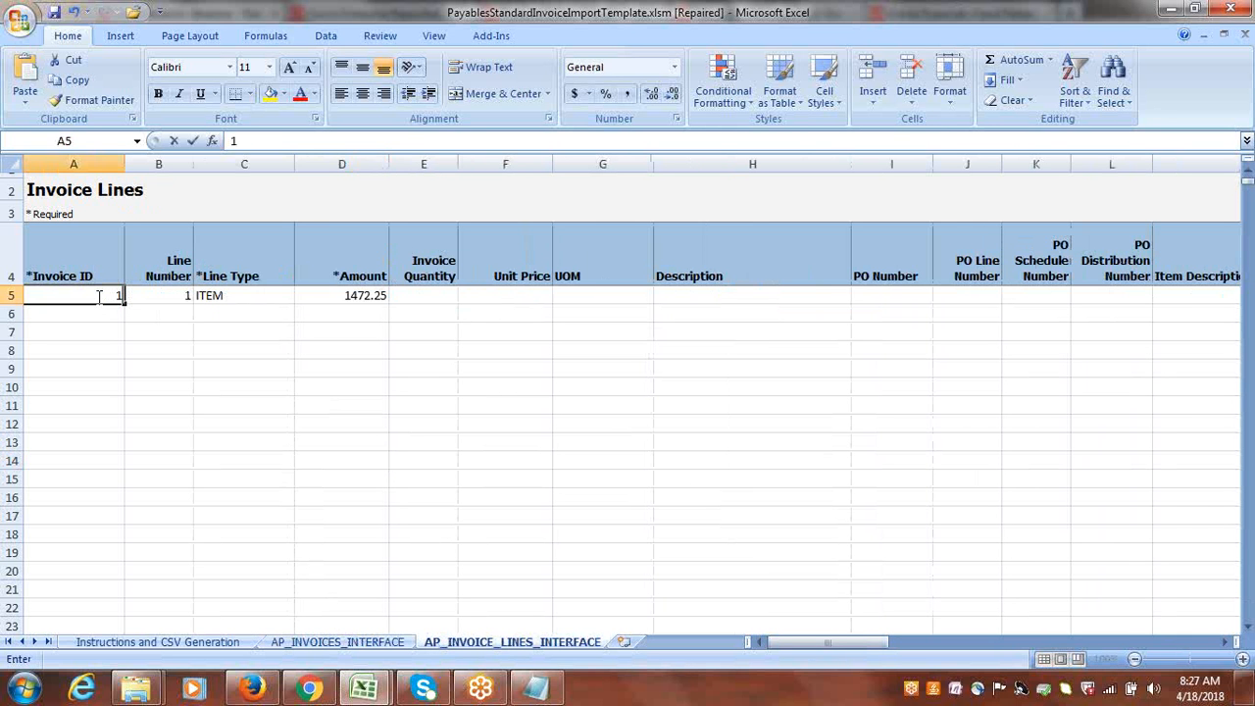
{"action": "key", "text": "Tab"}
{"action": "key", "text": "Tab"}
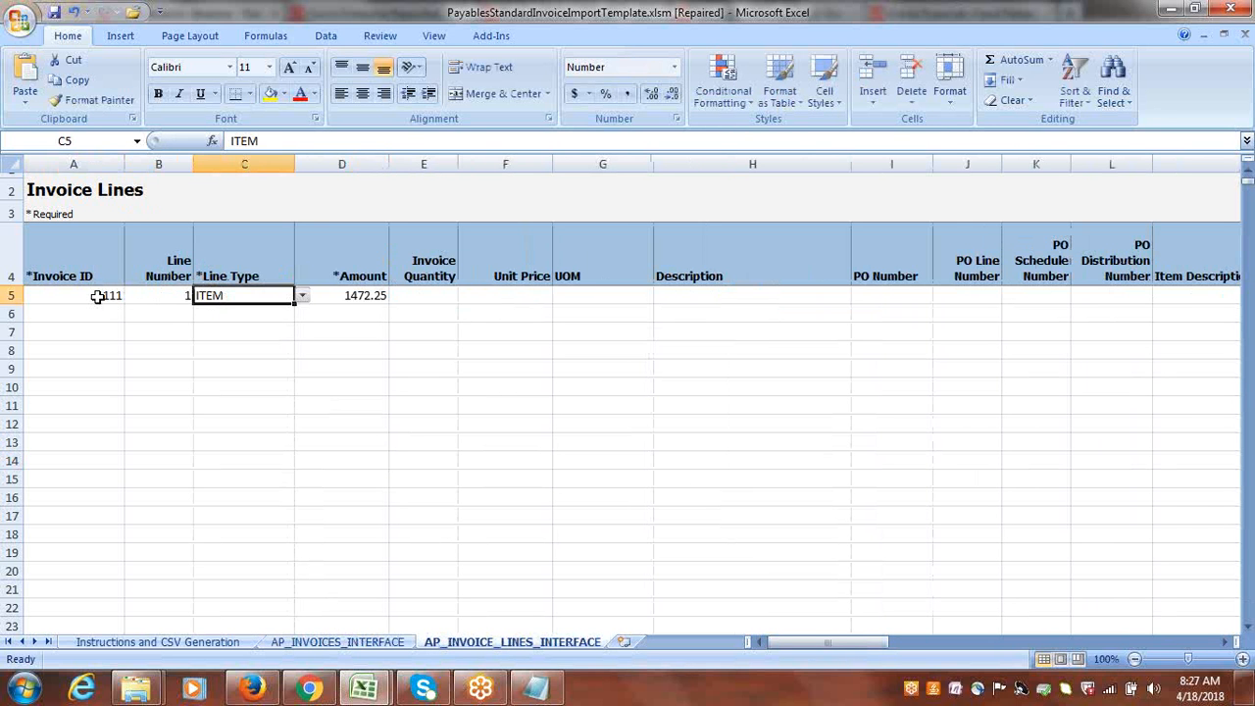
Check the invoice amount on the AP_INVOICES_INTERFACE sheet and set the invoice line's Amount in D5 to 50000.
{"action": "key", "text": "Tab"}
{"action": "key", "text": "alt+Tab"}
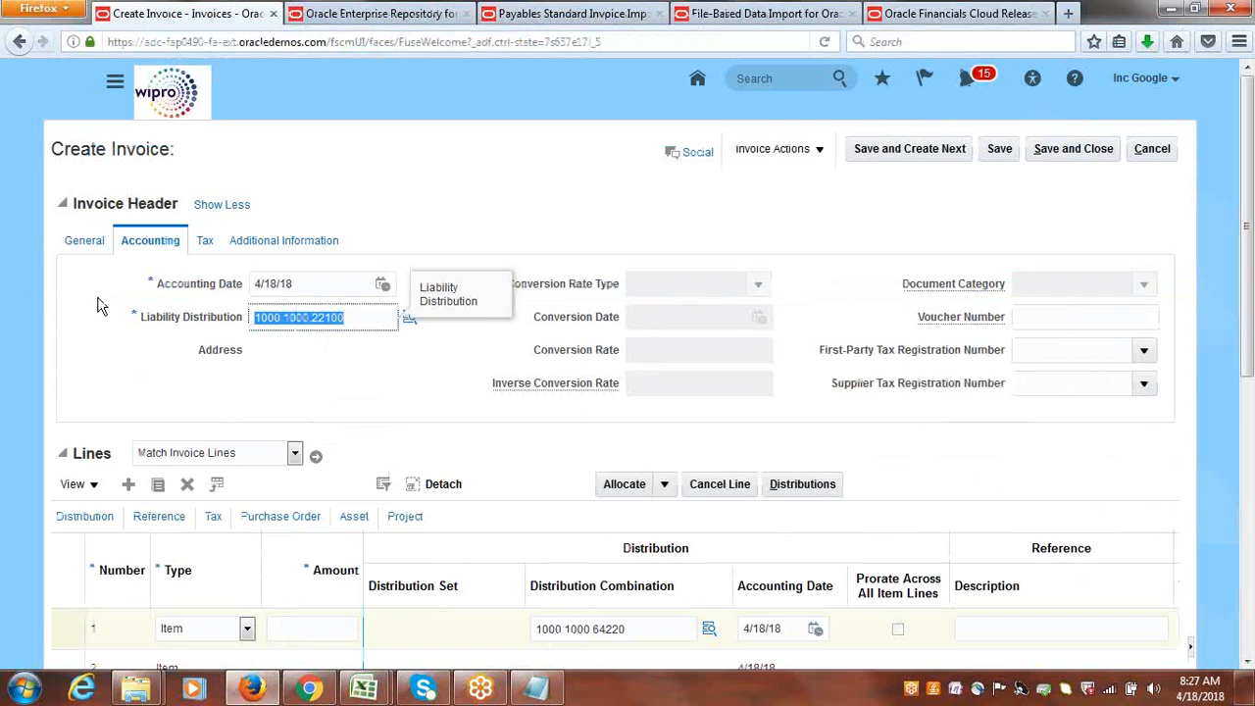
{"action": "key", "text": "alt+Tab"}
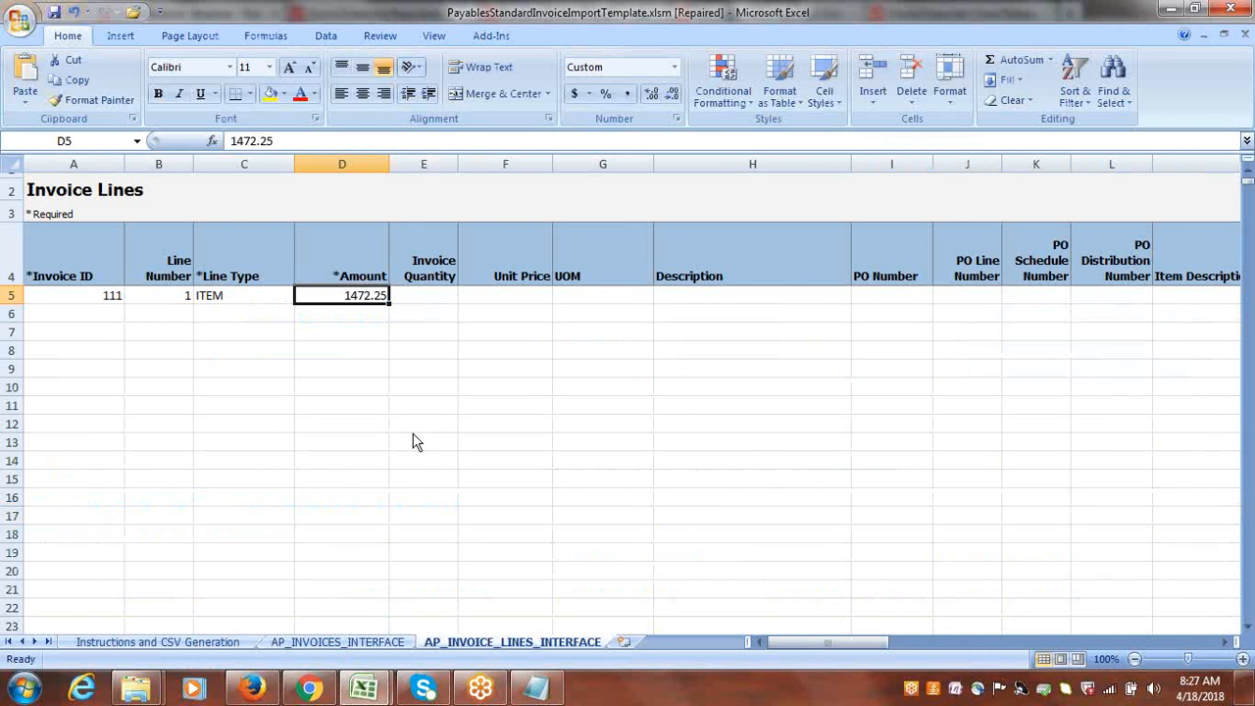
{"action": "key", "text": "ctrl+Page_Up"}
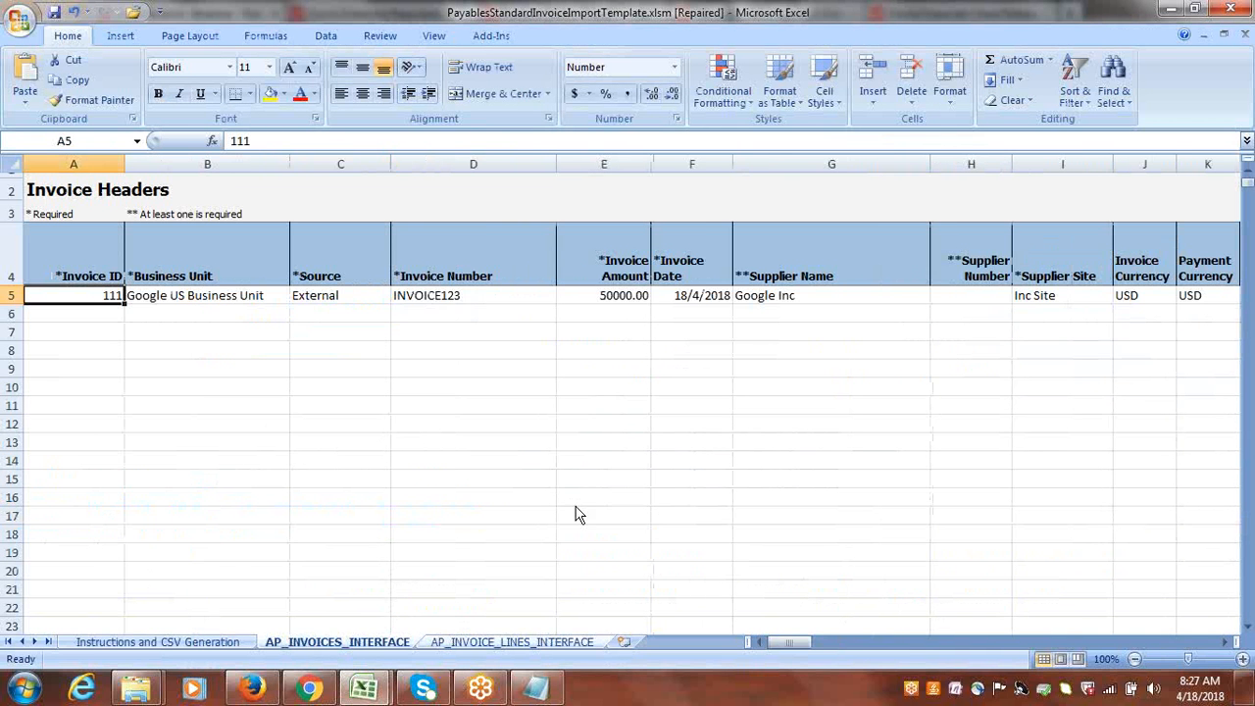
{"action": "left_click", "coordinate": [524, 644]}
{"action": "type", "text": "50000"}
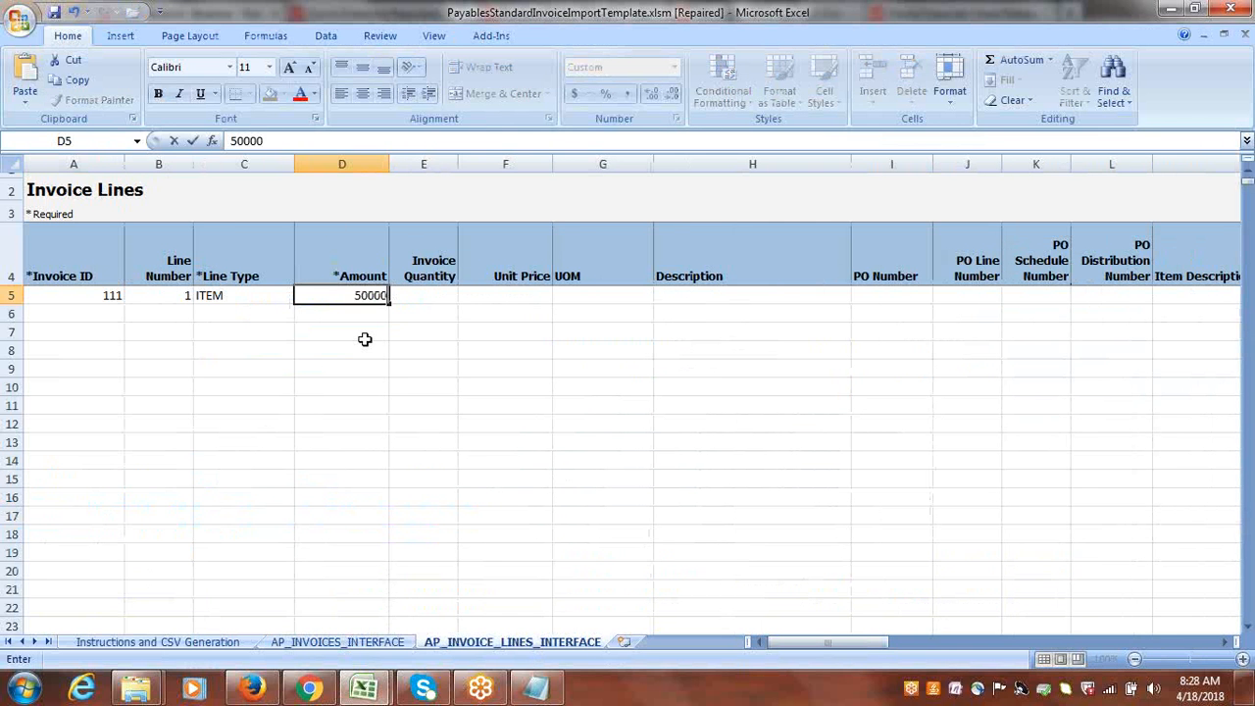
{"action": "key", "text": "Tab"}
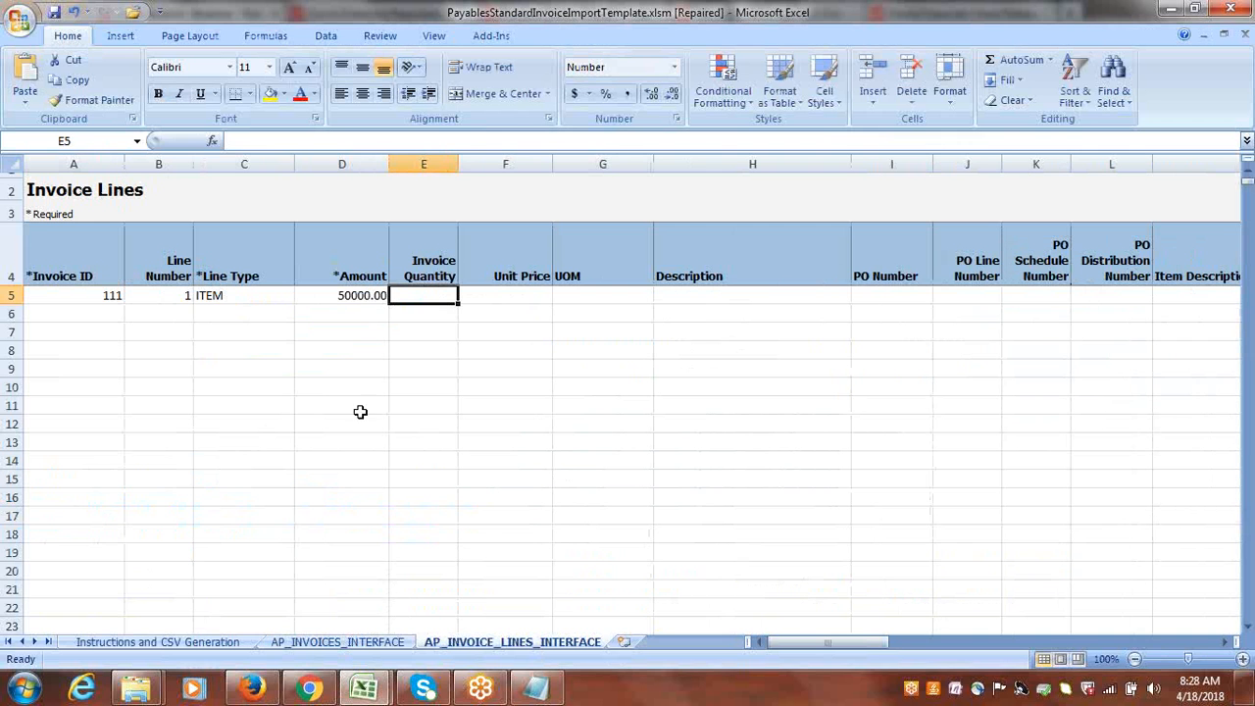
Clear the N flag from the invoice line's Final Match cell U5.
{"action": "key", "text": "Tab"}
{"action": "key", "text": "Tab"}
{"action": "key", "text": "Tab"}
{"action": "key", "text": "Tab"}
{"action": "key", "text": "Tab"}
{"action": "key", "text": "Tab"}
{"action": "key", "text": "Tab"}
{"action": "key", "text": "Tab"}
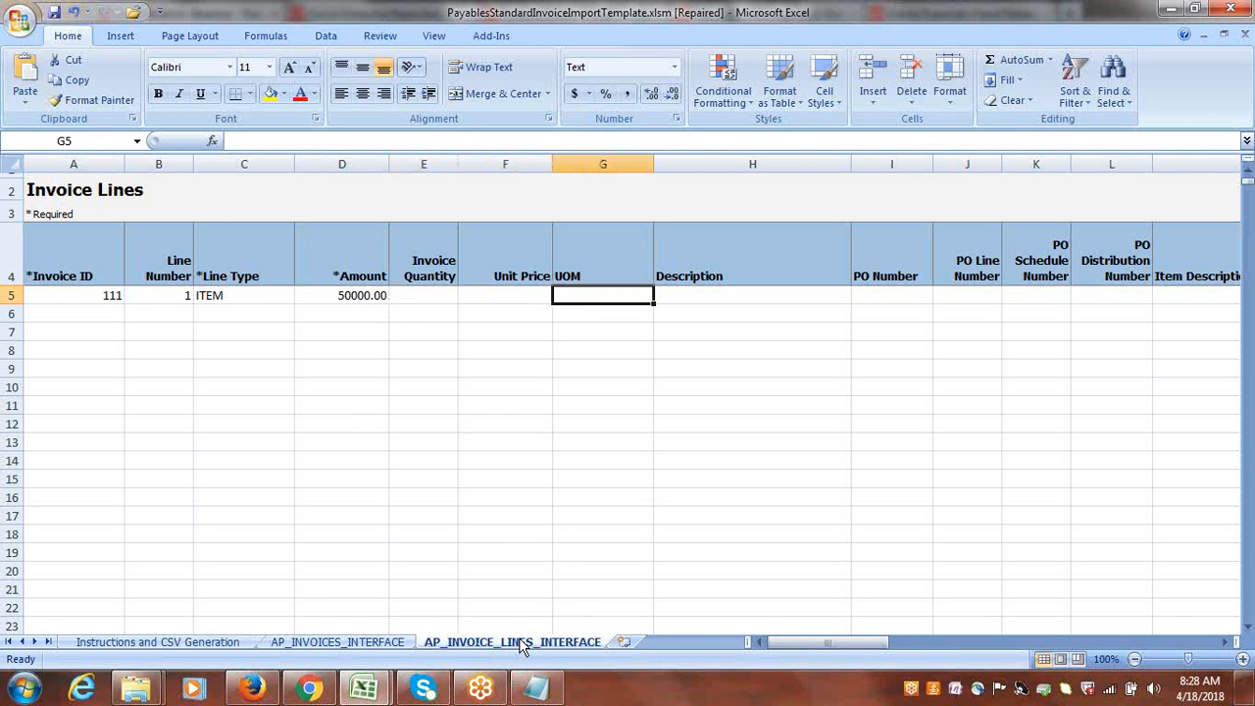
{"action": "key", "text": "Tab"}
{"action": "key", "text": "Tab"}
{"action": "key", "text": "Tab"}
{"action": "key", "text": "Tab"}
{"action": "key", "text": "Tab"}
{"action": "key", "text": "Tab"}
{"action": "key", "text": "Tab"}
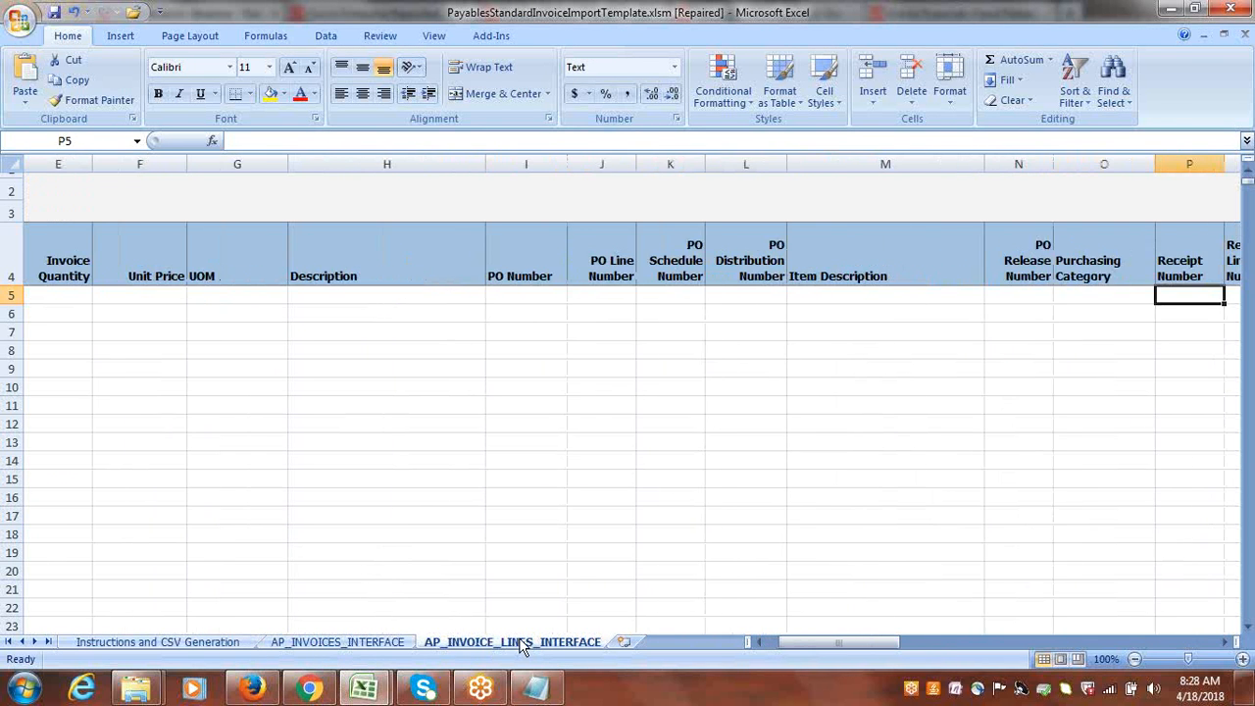
{"action": "key", "text": "Tab"}
{"action": "key", "text": "Tab"}
{"action": "key", "text": "Tab"}
{"action": "key", "text": "Tab"}
{"action": "key", "text": "Tab"}
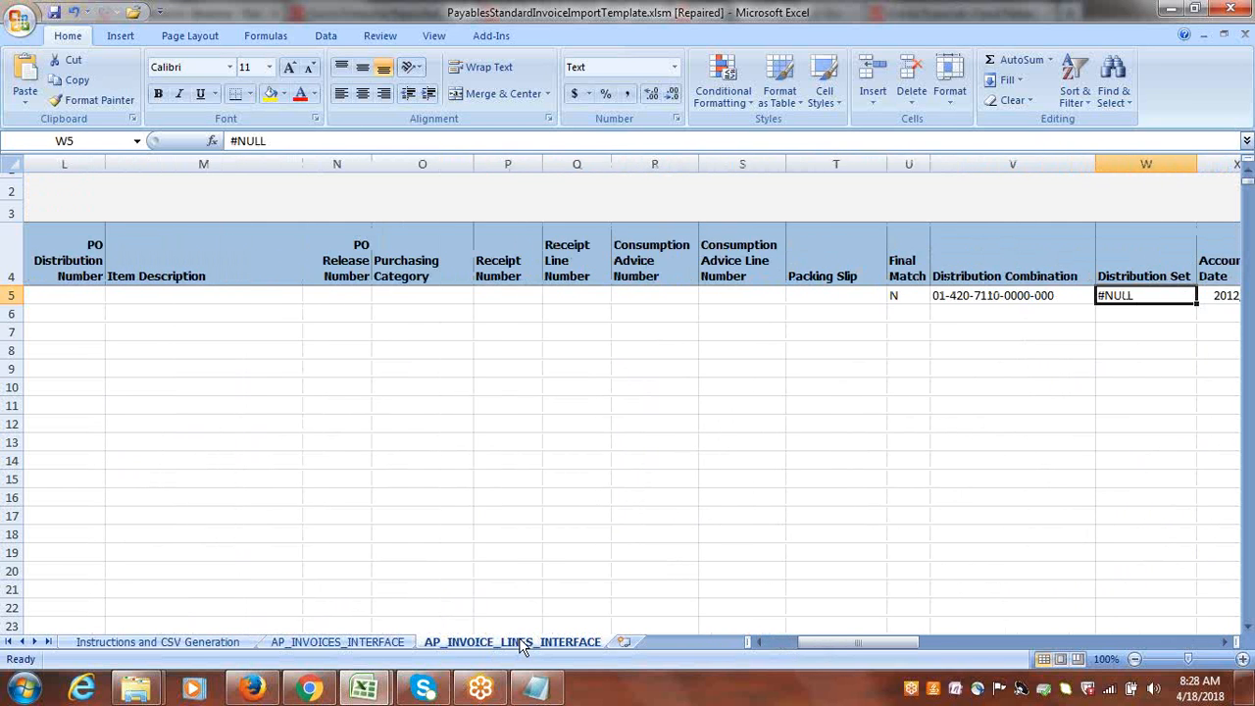
{"action": "left_click", "coordinate": [626, 298]}
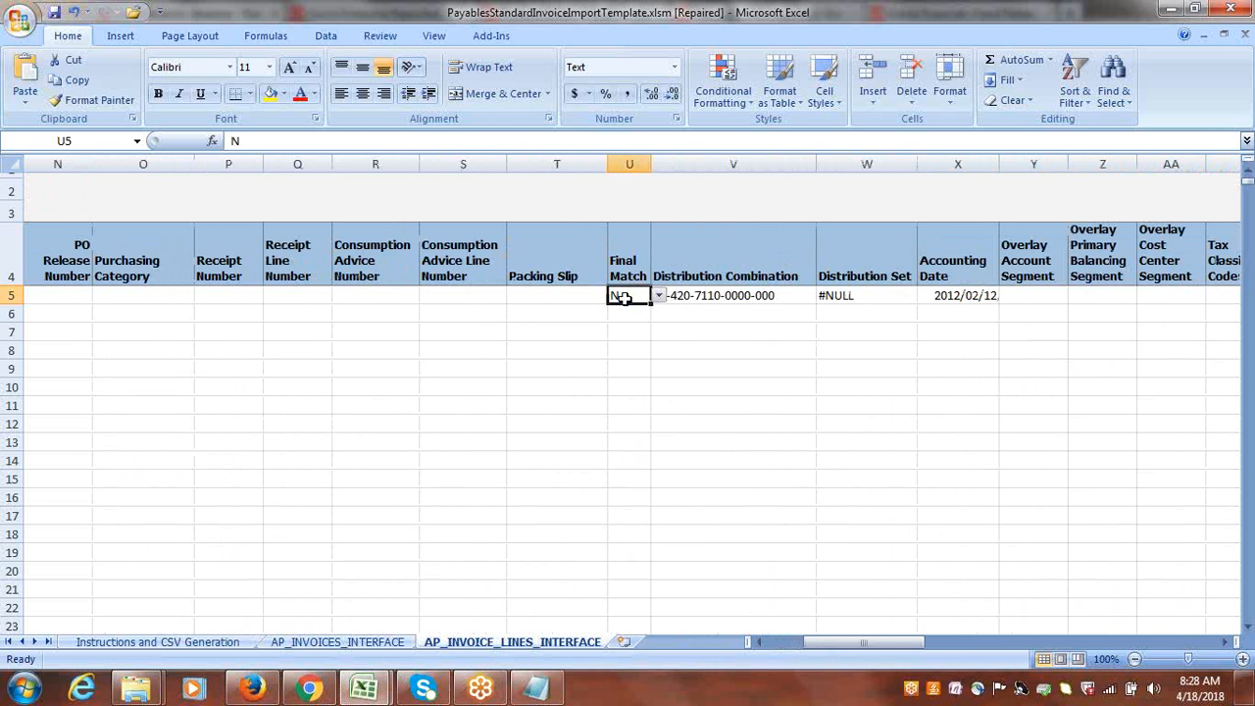
{"action": "key", "text": "Tab"}
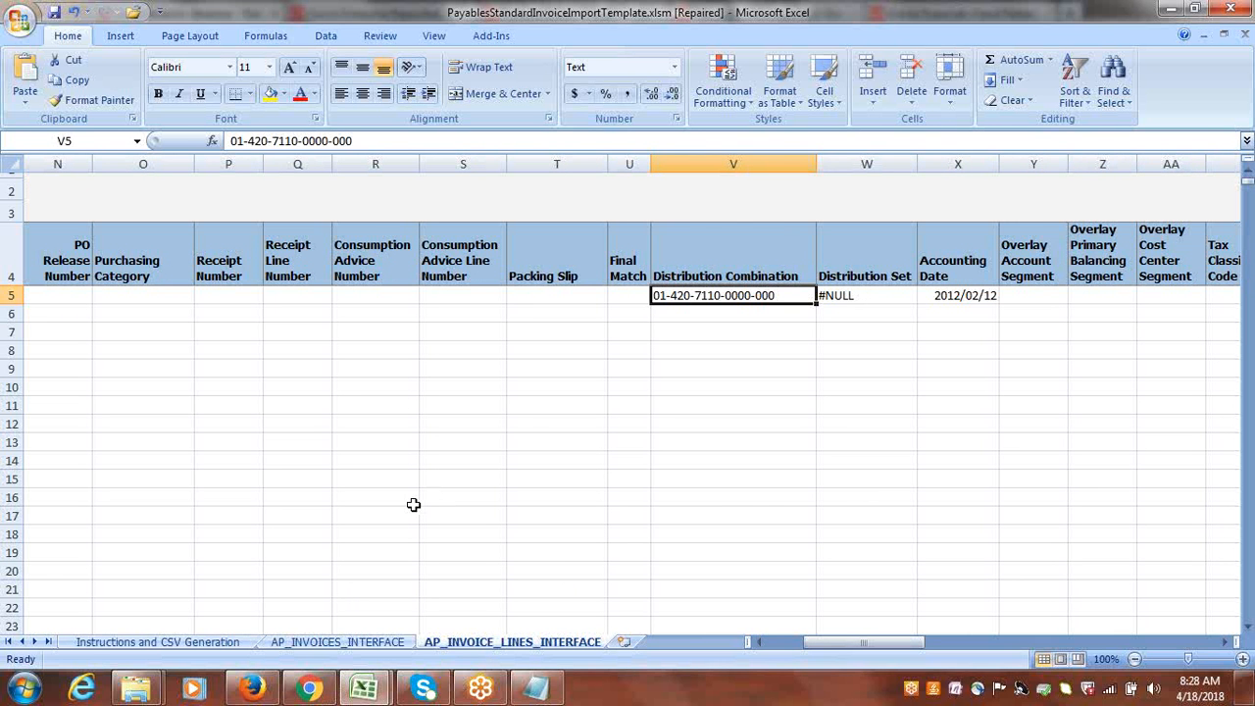
Replace the Distribution Combination in V5 with 1000.1000.64220 copied from the Notepad notes, and clear #NULL from the Distribution Set cell W5.
{"action": "left_click", "coordinate": [858, 295]}
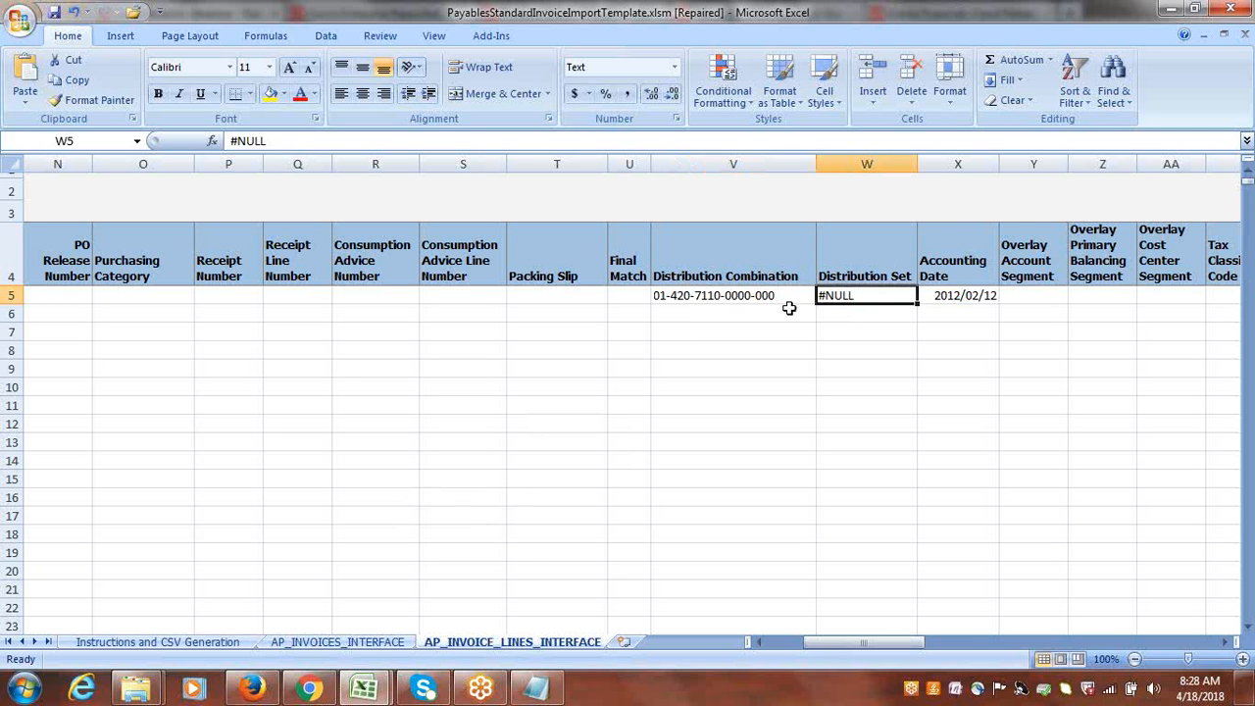
{"action": "left_click", "coordinate": [537, 688]}
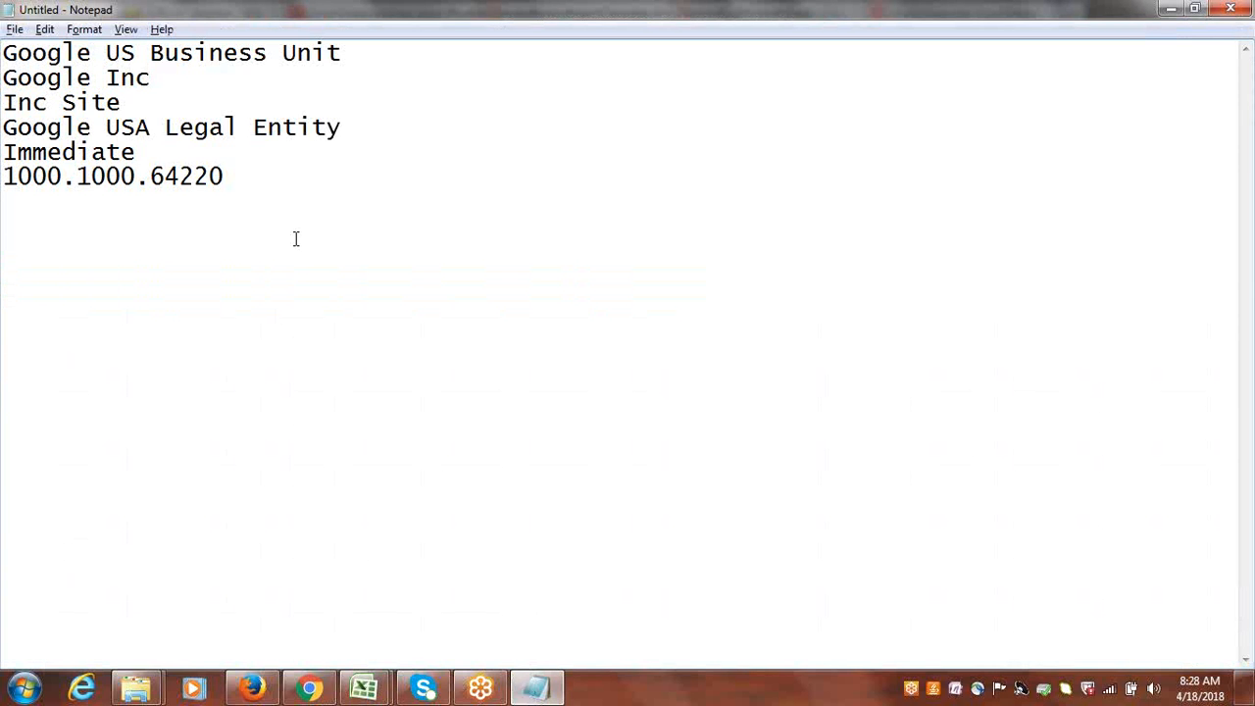
{"action": "left_click_drag", "start_coordinate": [225, 177], "coordinate": [4, 177]}
{"action": "key", "text": "ctrl+c"}
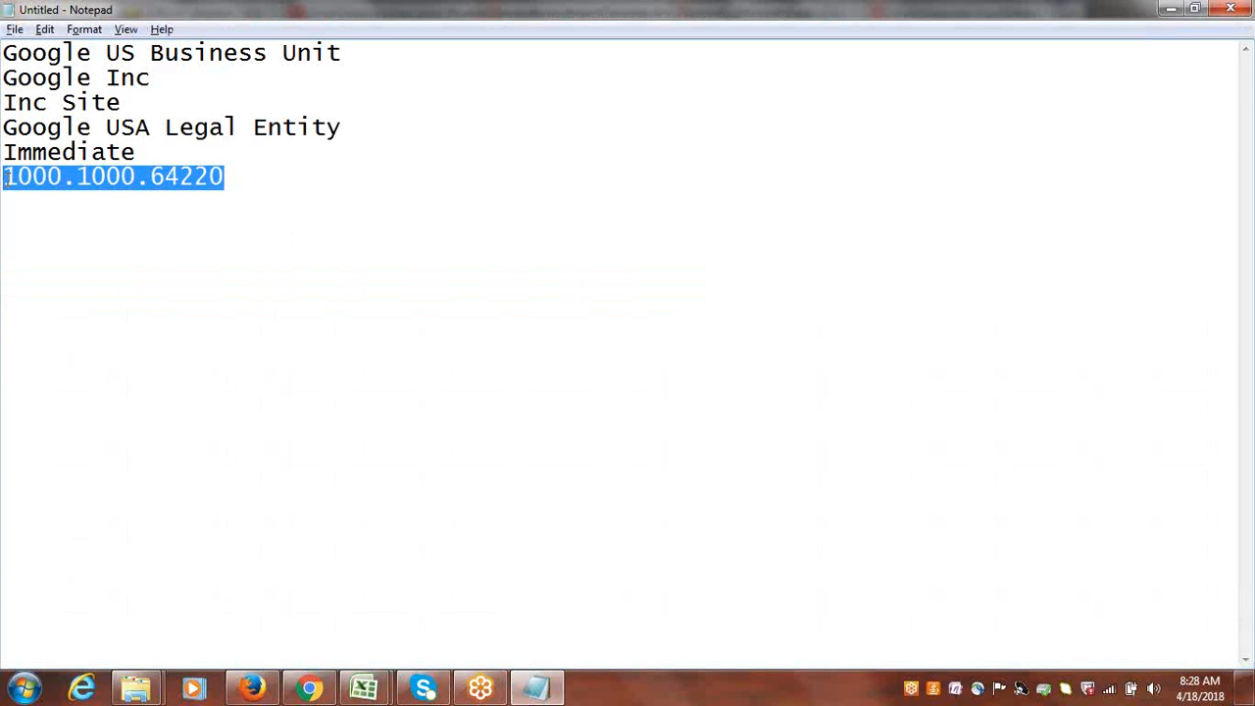
{"action": "key", "text": "alt+Tab"}
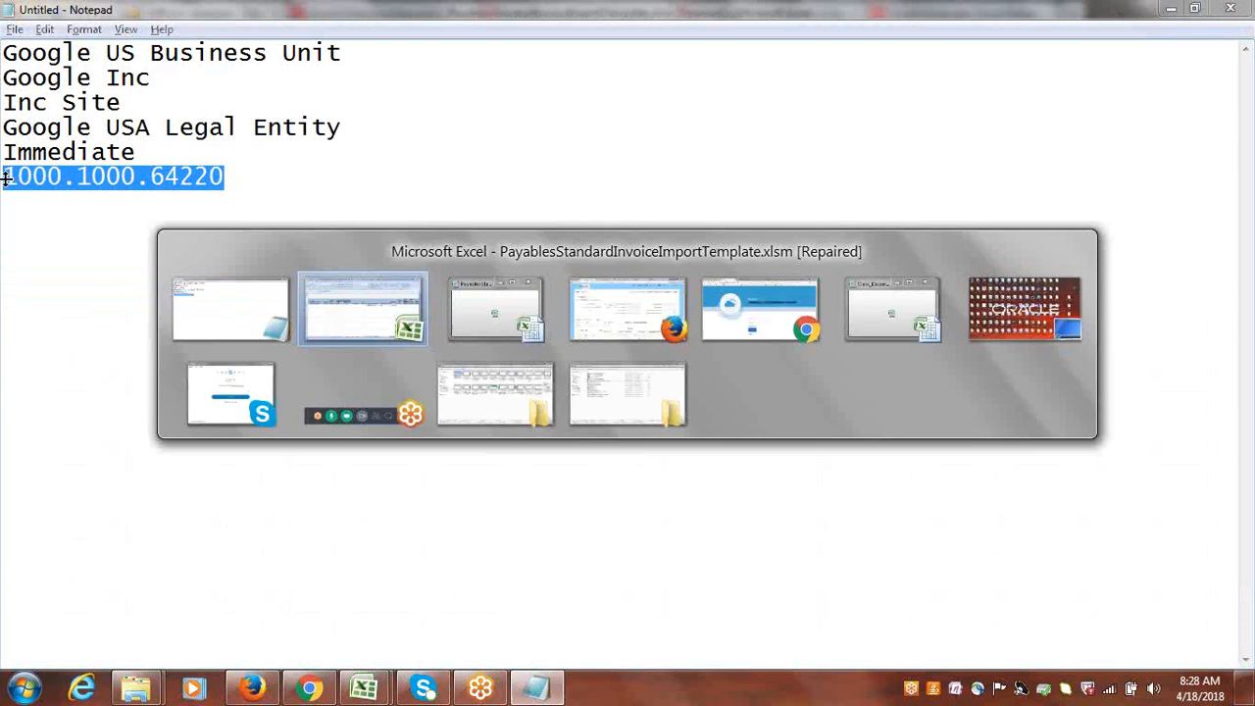
{"action": "left_click", "coordinate": [723, 302]}
{"action": "key", "text": "ctrl+v"}
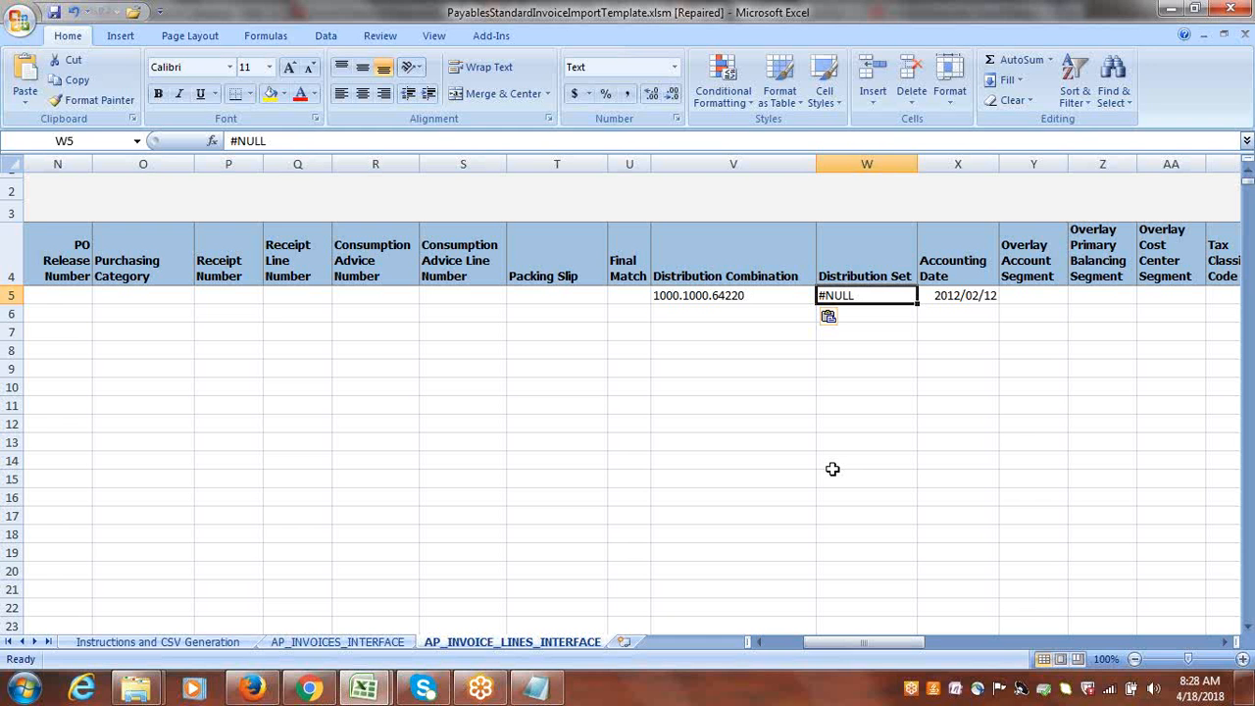
{"action": "key", "text": "Delete"}
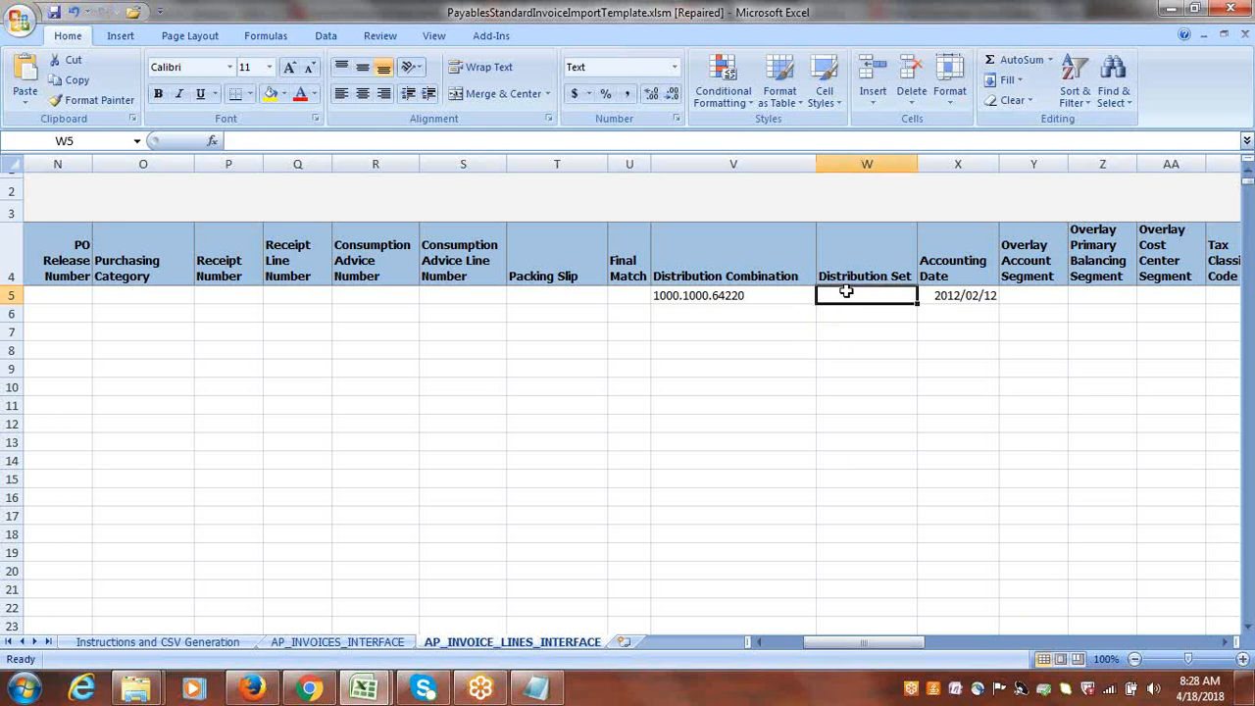
Set the invoice line's Accounting Date in X5 to 18/4/2018.
{"action": "key", "text": "Right"}
{"action": "key", "text": "Right"}
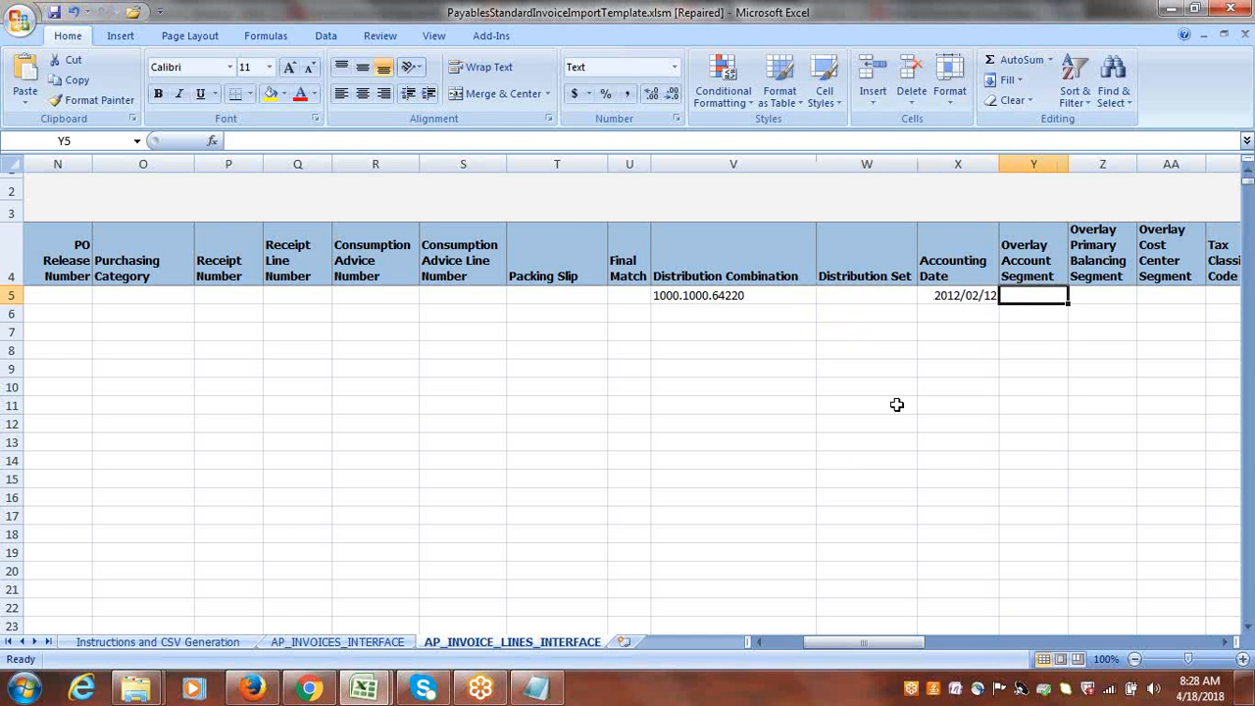
{"action": "left_click", "coordinate": [963, 296]}
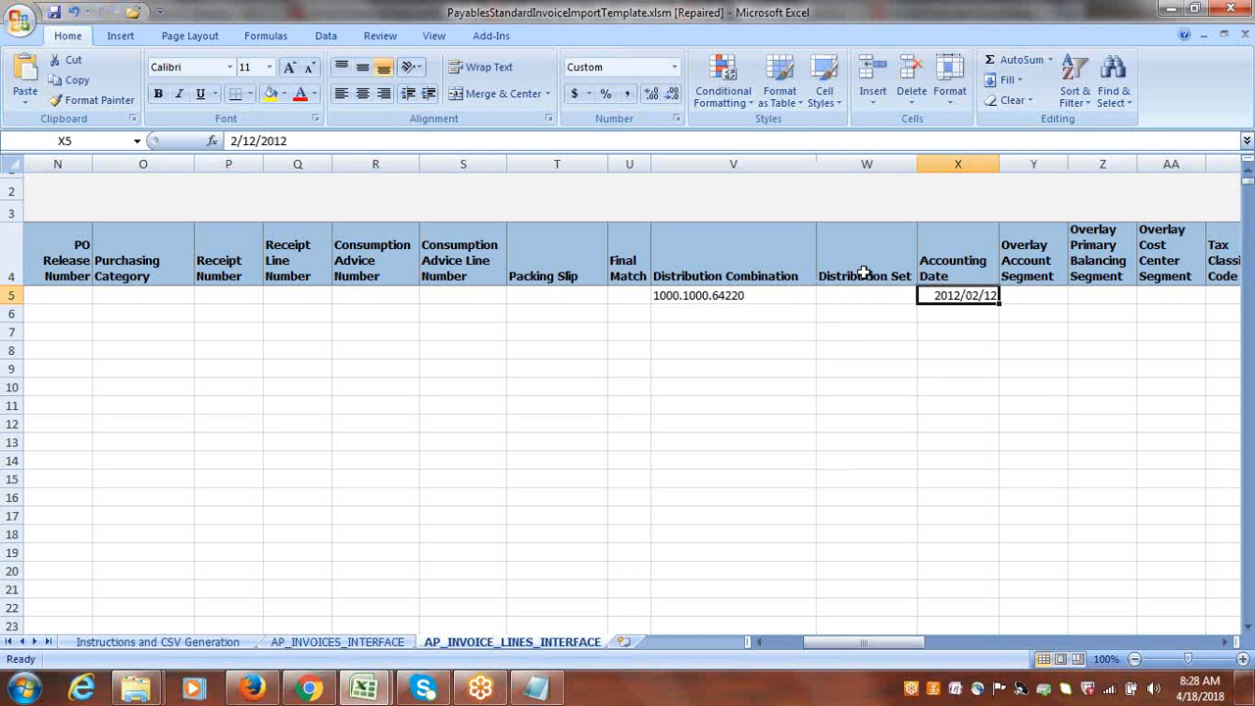
{"action": "left_click", "coordinate": [235, 140]}
{"action": "key", "text": "BackSpace"}
{"action": "type", "text": "1"}
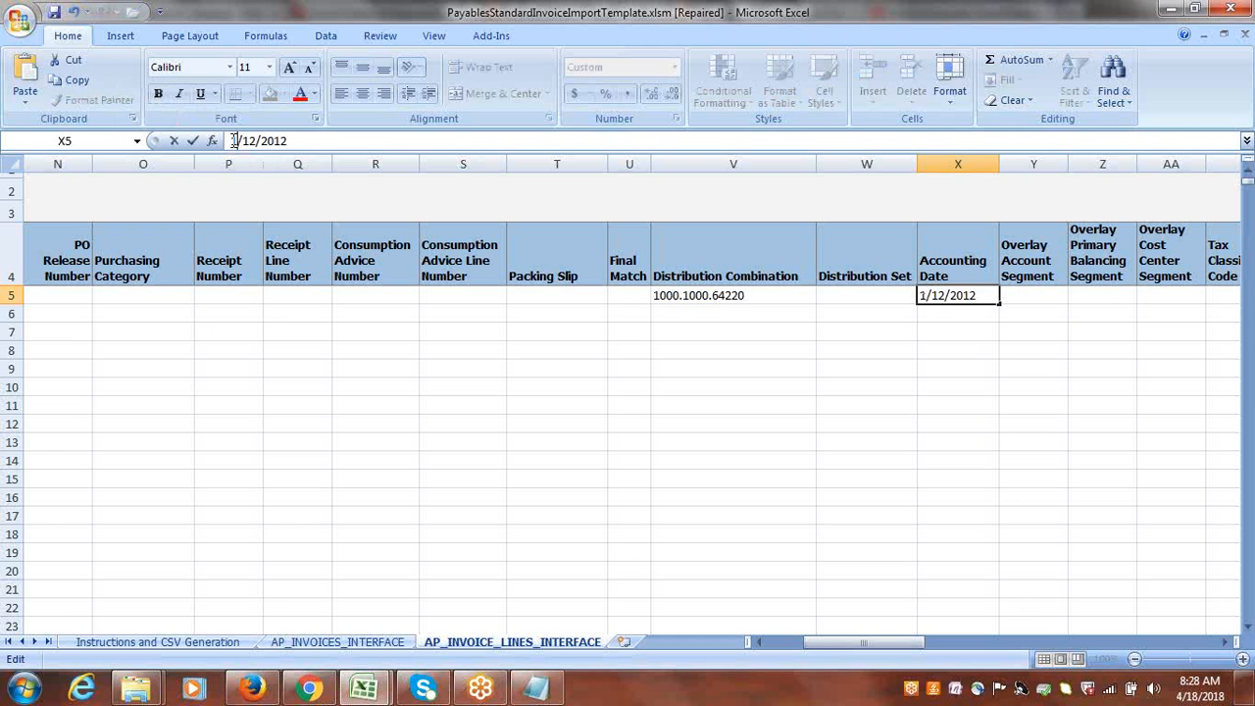
{"action": "type", "text": "8"}
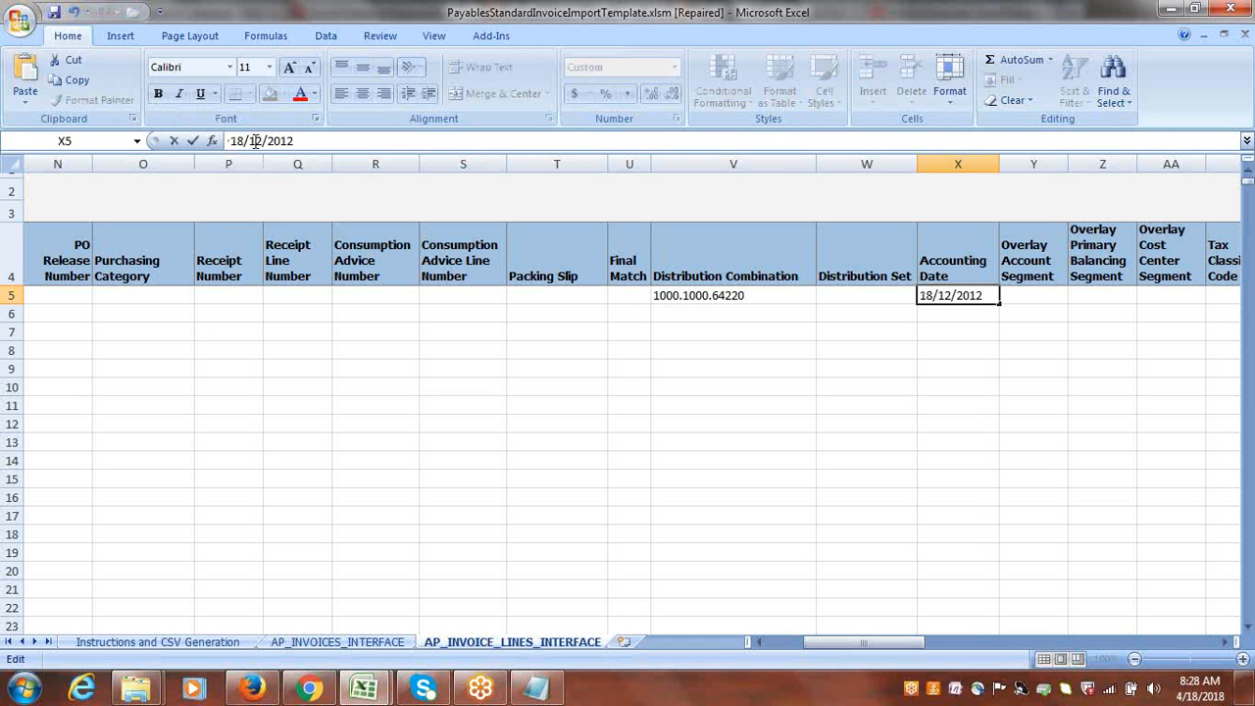
{"action": "double_click", "coordinate": [253, 140]}
{"action": "type", "text": "4"}
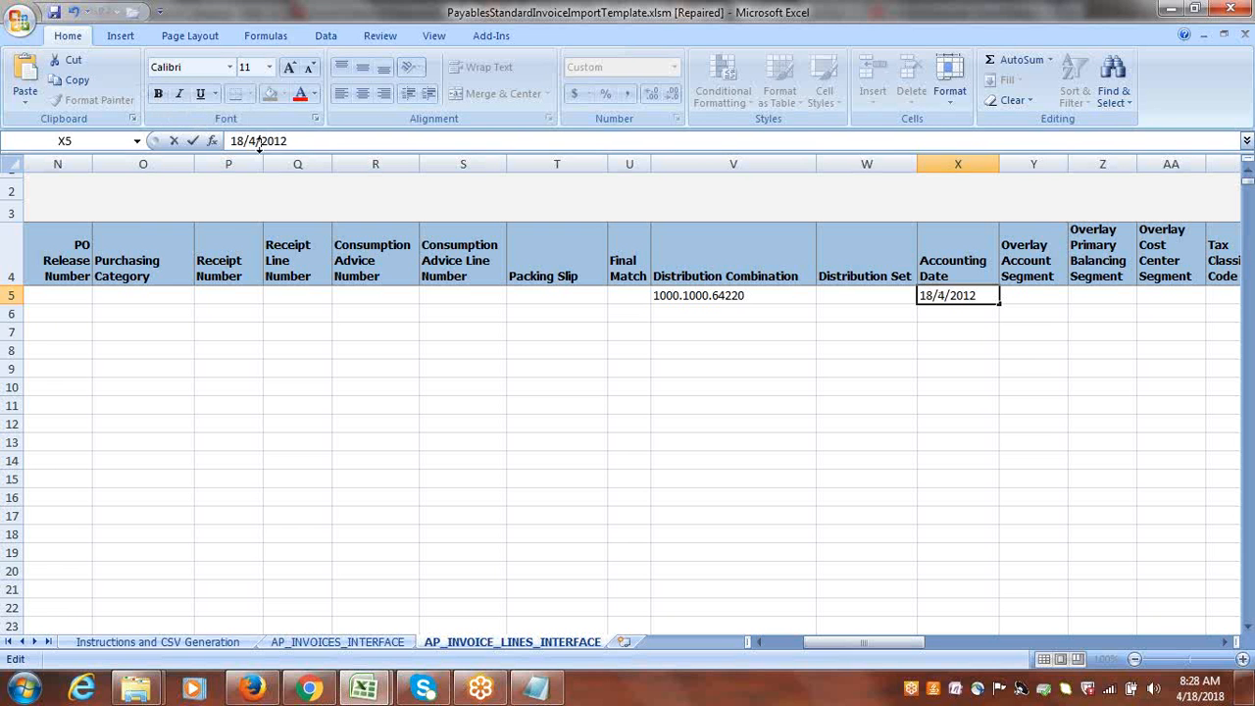
{"action": "left_click_drag", "start_coordinate": [288, 141], "coordinate": [283, 141]}
{"action": "type", "text": "8"}
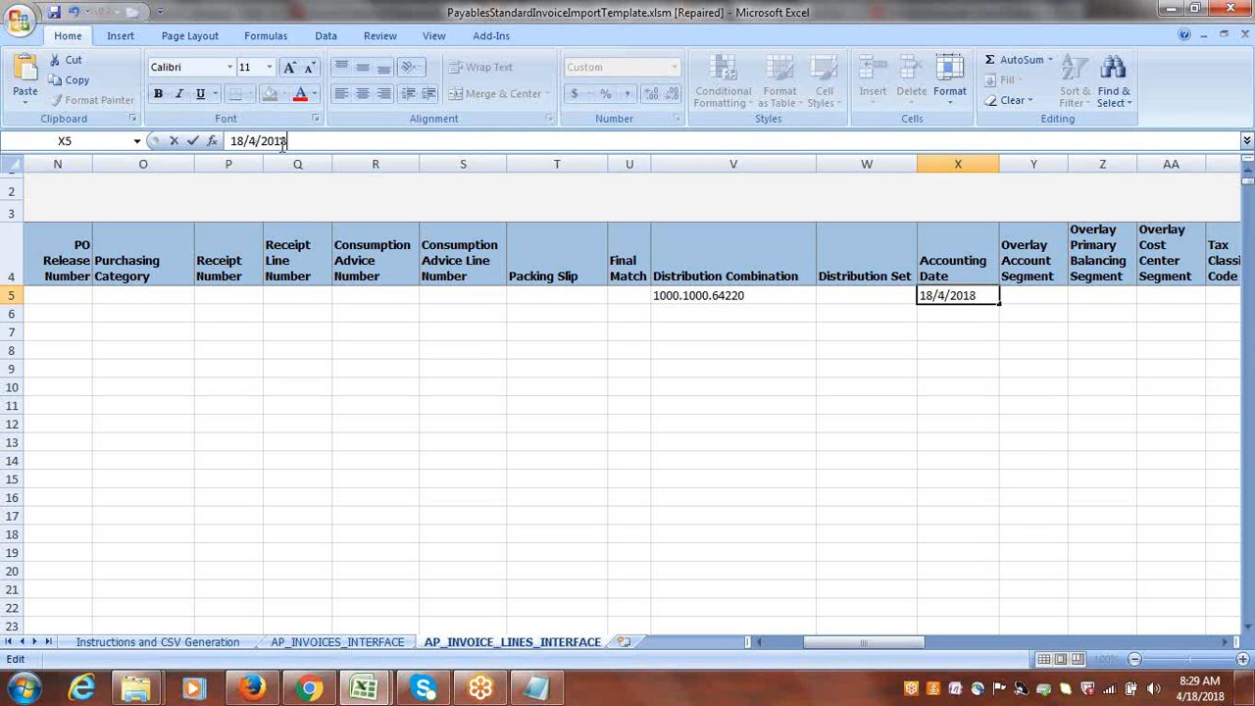
{"action": "key", "text": "Tab"}
{"action": "key", "text": "Tab"}
{"action": "key", "text": "Tab"}
{"action": "key", "text": "Tab"}
Clear #NULL from the invoice line's Ship-to Location cell AC5.
{"action": "key", "text": "Tab"}
{"action": "key", "text": "Tab"}
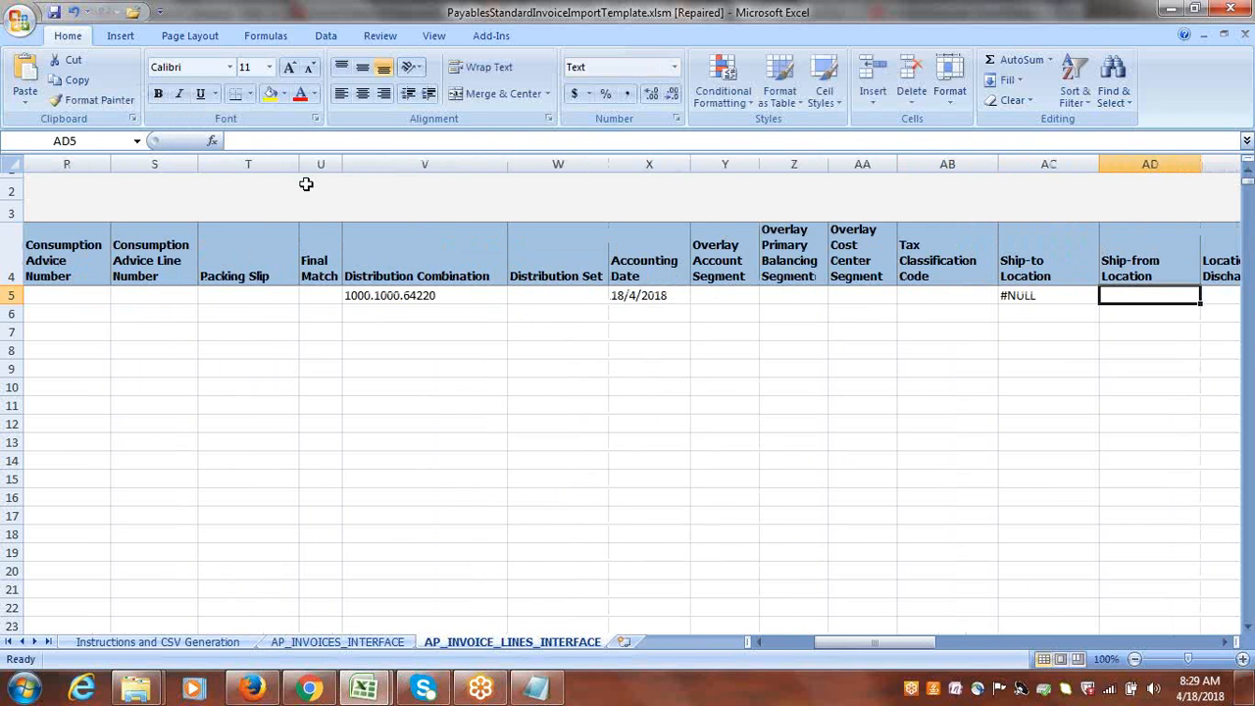
{"action": "left_click", "coordinate": [742, 295]}
Clear the N flag from Prorate Across All Item Lines in AW5 and the 1 from Line Group Number in AX5.
{"action": "key", "text": "Tab"}
{"action": "key", "text": "Tab"}
{"action": "key", "text": "Tab"}
{"action": "key", "text": "Tab"}
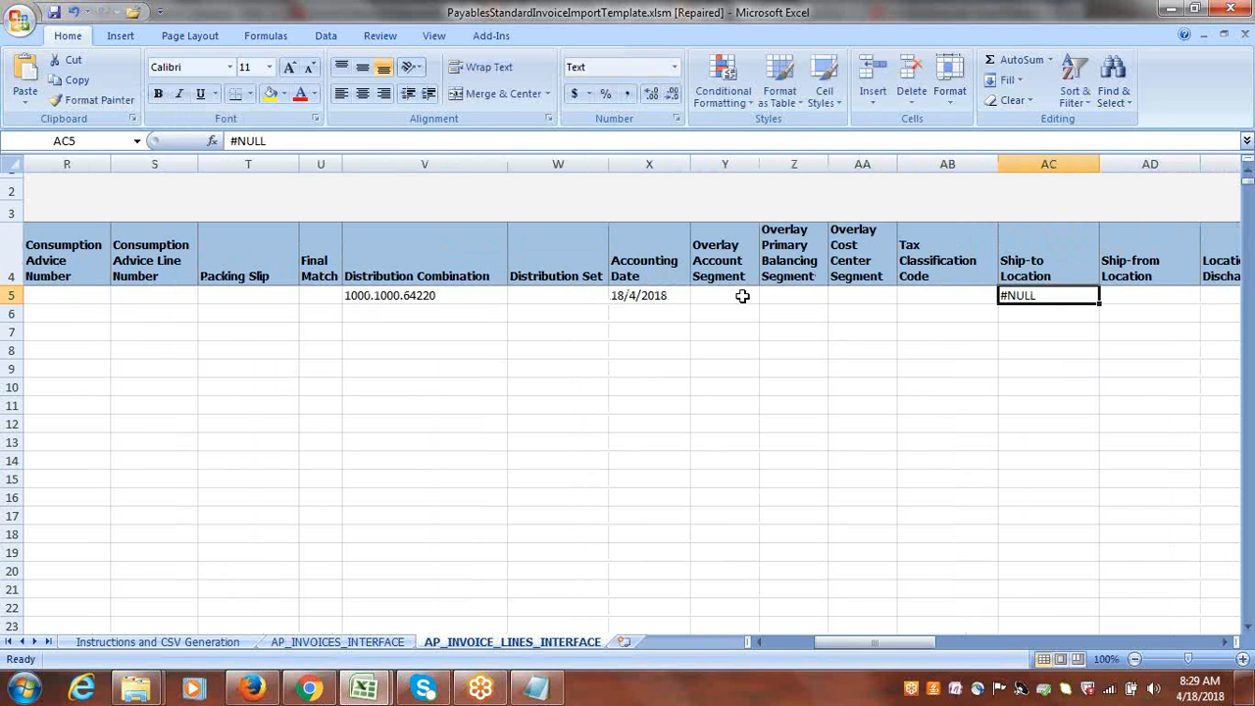
{"action": "key", "text": "Delete"}
{"action": "key", "text": "Tab"}
{"action": "key", "text": "Tab"}
{"action": "key", "text": "Tab"}
{"action": "key", "text": "Tab"}
{"action": "key", "text": "Tab"}
{"action": "key", "text": "Tab"}
{"action": "key", "text": "Tab"}
{"action": "key", "text": "Tab"}
{"action": "key", "text": "Tab"}
{"action": "key", "text": "Tab"}
{"action": "key", "text": "Tab"}
{"action": "key", "text": "Tab"}
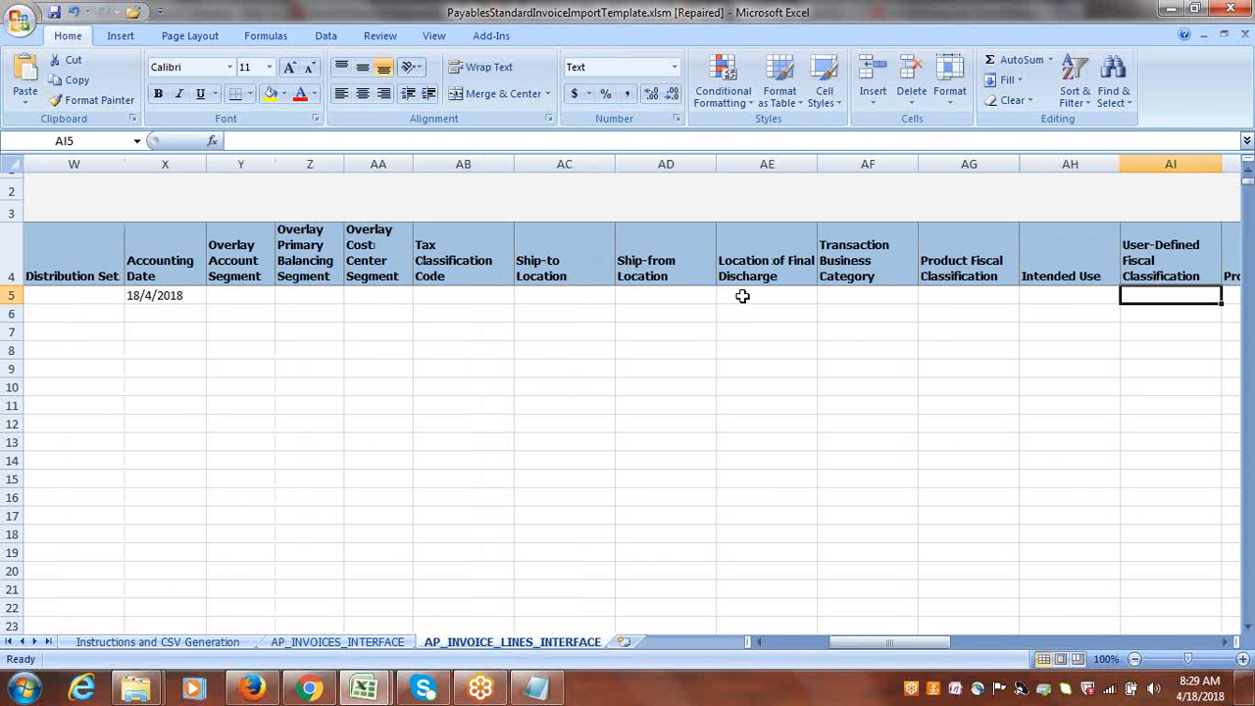
{"action": "key", "text": "Tab"}
{"action": "key", "text": "Tab"}
{"action": "key", "text": "Tab"}
{"action": "key", "text": "Tab"}
{"action": "key", "text": "Tab"}
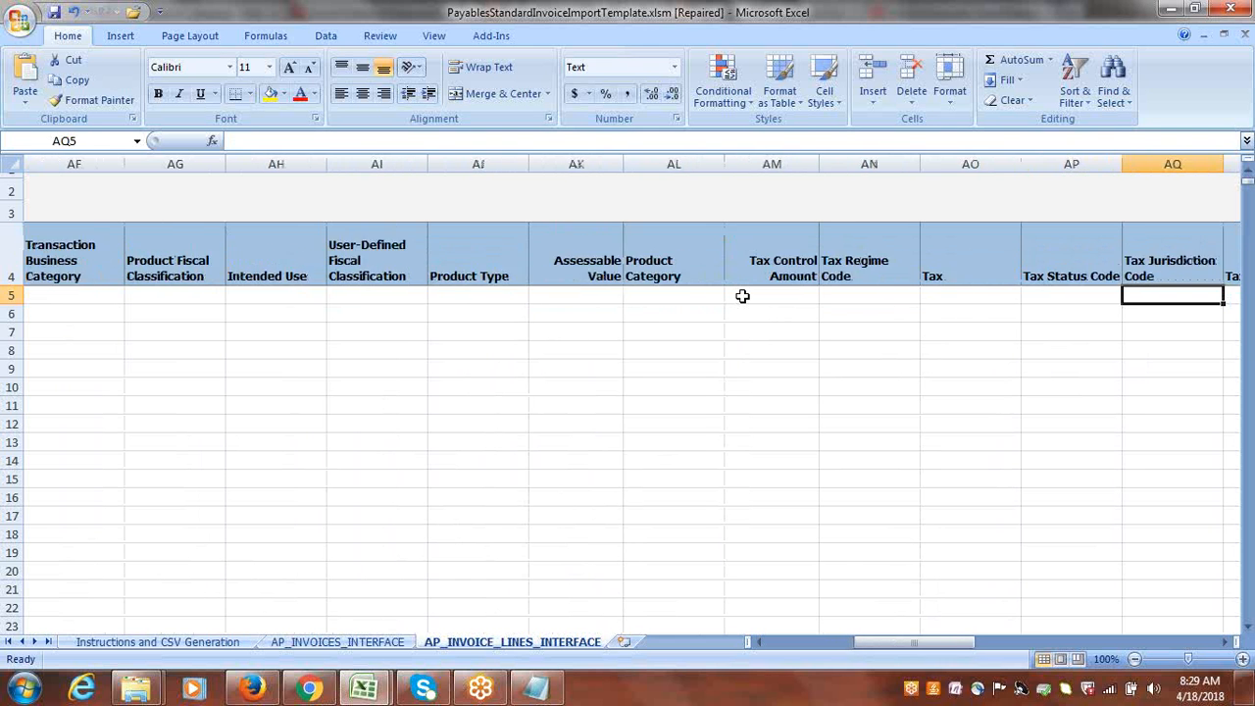
{"action": "key", "text": "Delete"}
{"action": "key", "text": "Tab"}
{"action": "key", "text": "Tab"}
{"action": "key", "text": "Tab"}
{"action": "key", "text": "Tab"}
{"action": "key", "text": "Tab"}
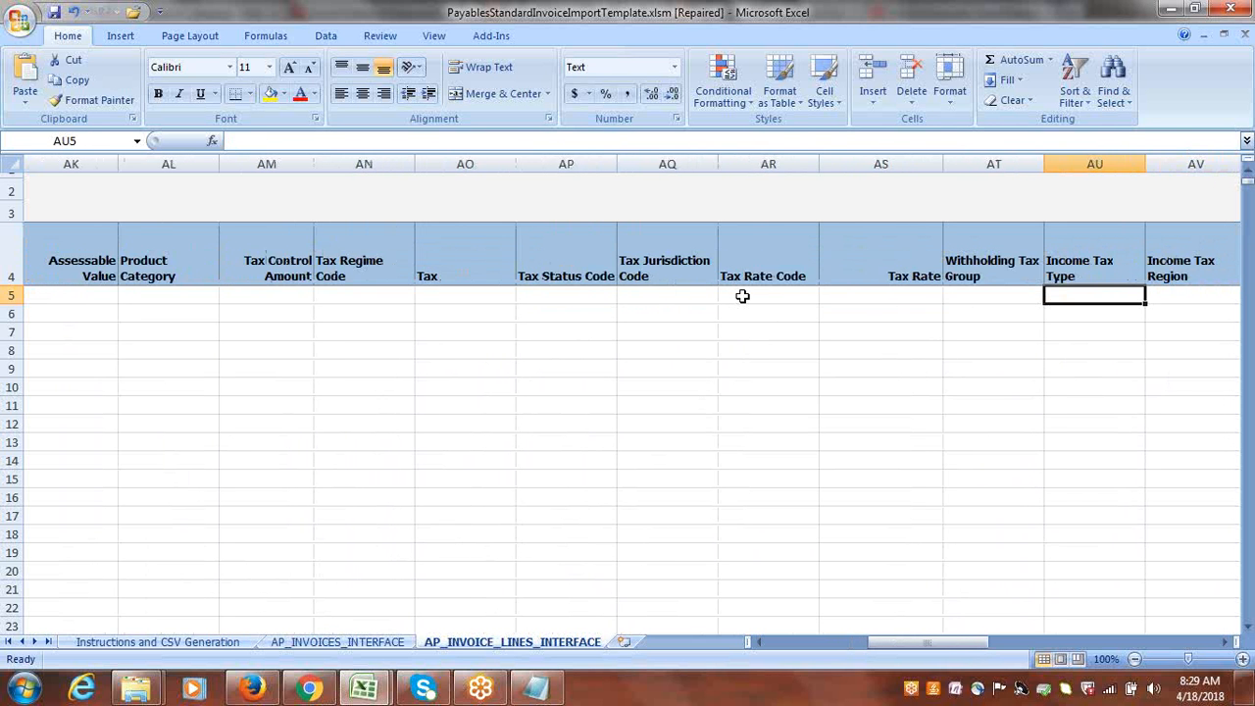
{"action": "left_click", "coordinate": [813, 292]}
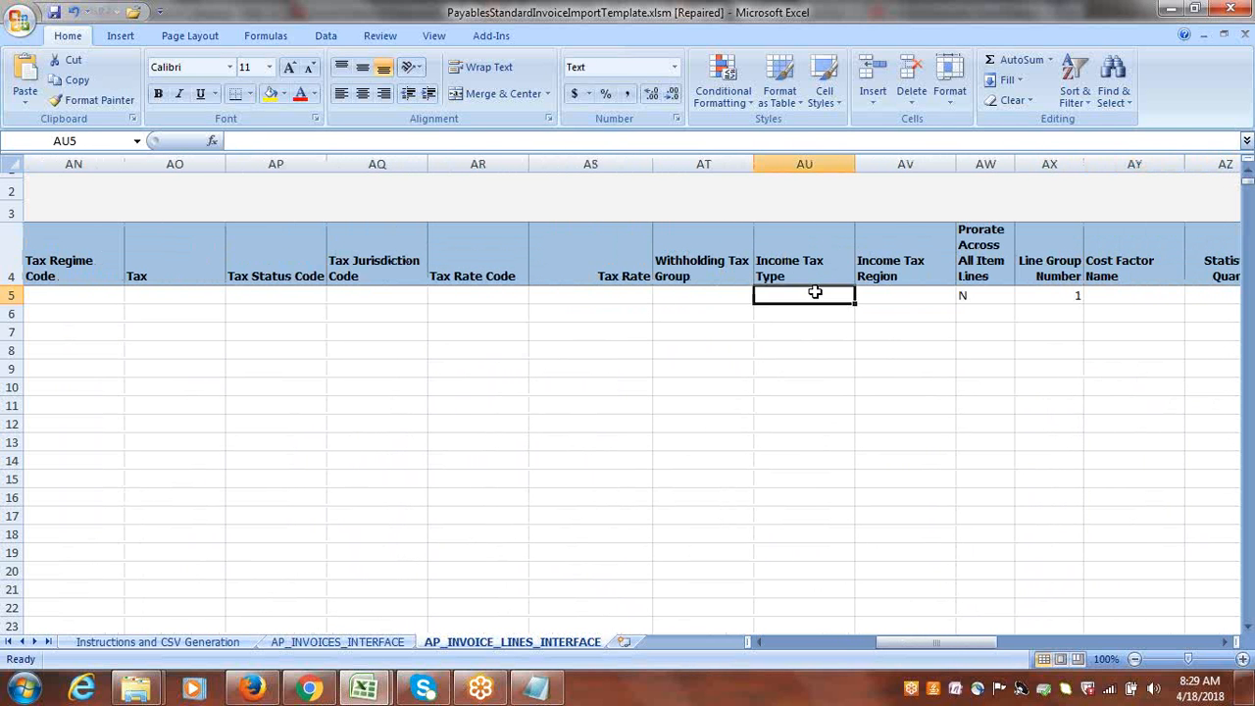
{"action": "key", "text": "Tab"}
{"action": "key", "text": "Tab"}
{"action": "key", "text": "Delete"}
{"action": "key", "text": "Tab"}
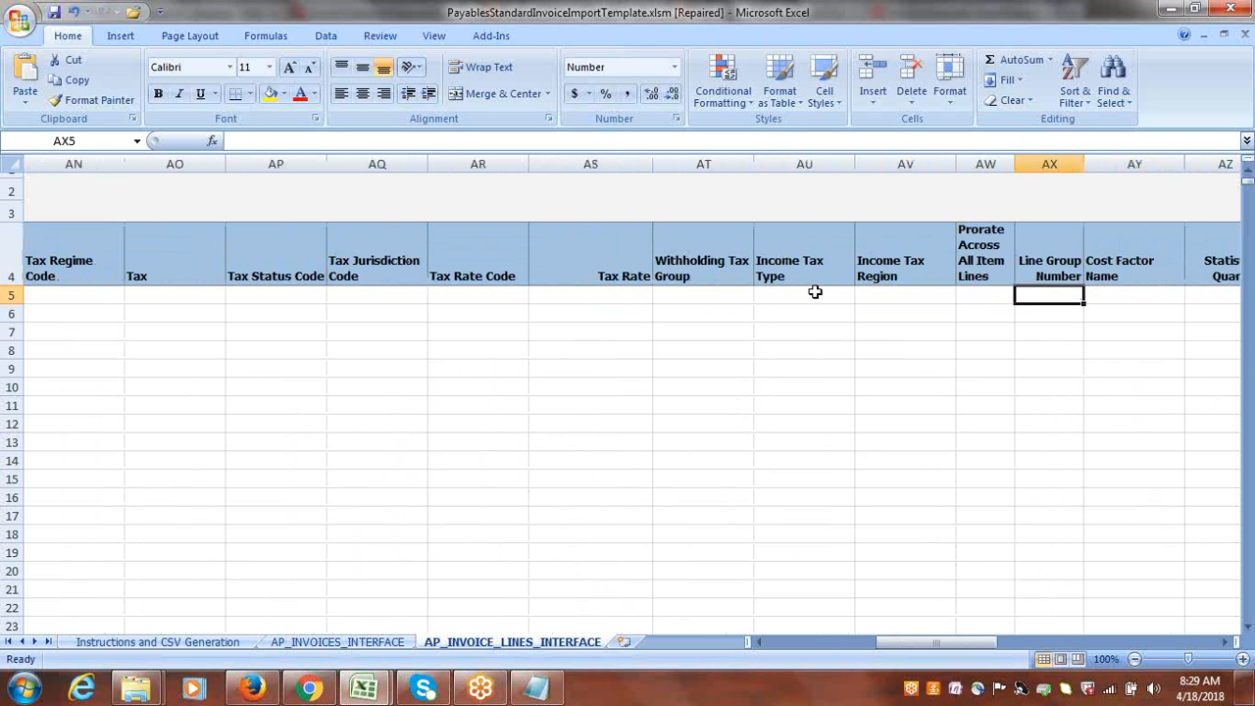
Clear the Track as Asset cell BA5 and the N flag in the Price Correction Line cell BH5.
{"action": "key", "text": "Tab"}
{"action": "key", "text": "Tab"}
{"action": "key", "text": "Tab"}
{"action": "key", "text": "Delete"}
{"action": "key", "text": "Tab"}
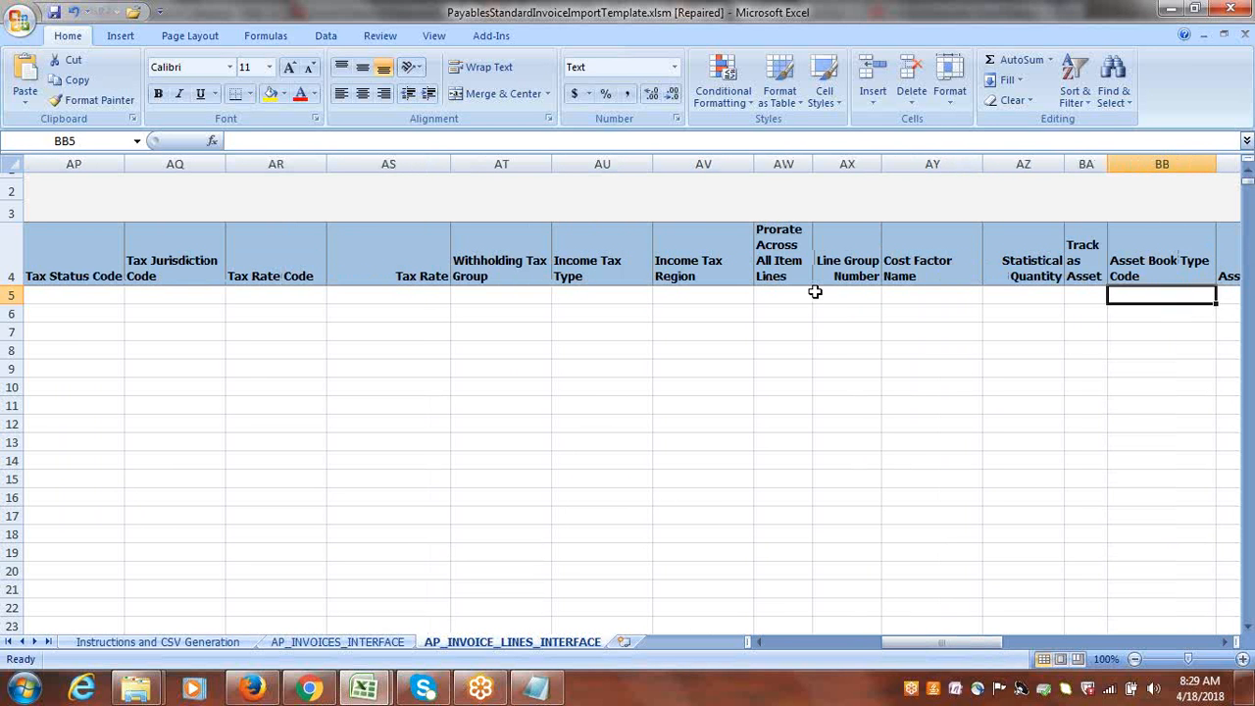
{"action": "key", "text": "Tab"}
{"action": "key", "text": "Tab"}
{"action": "key", "text": "Tab"}
{"action": "key", "text": "Tab"}
{"action": "key", "text": "Tab"}
{"action": "key", "text": "Tab"}
{"action": "key", "text": "Tab"}
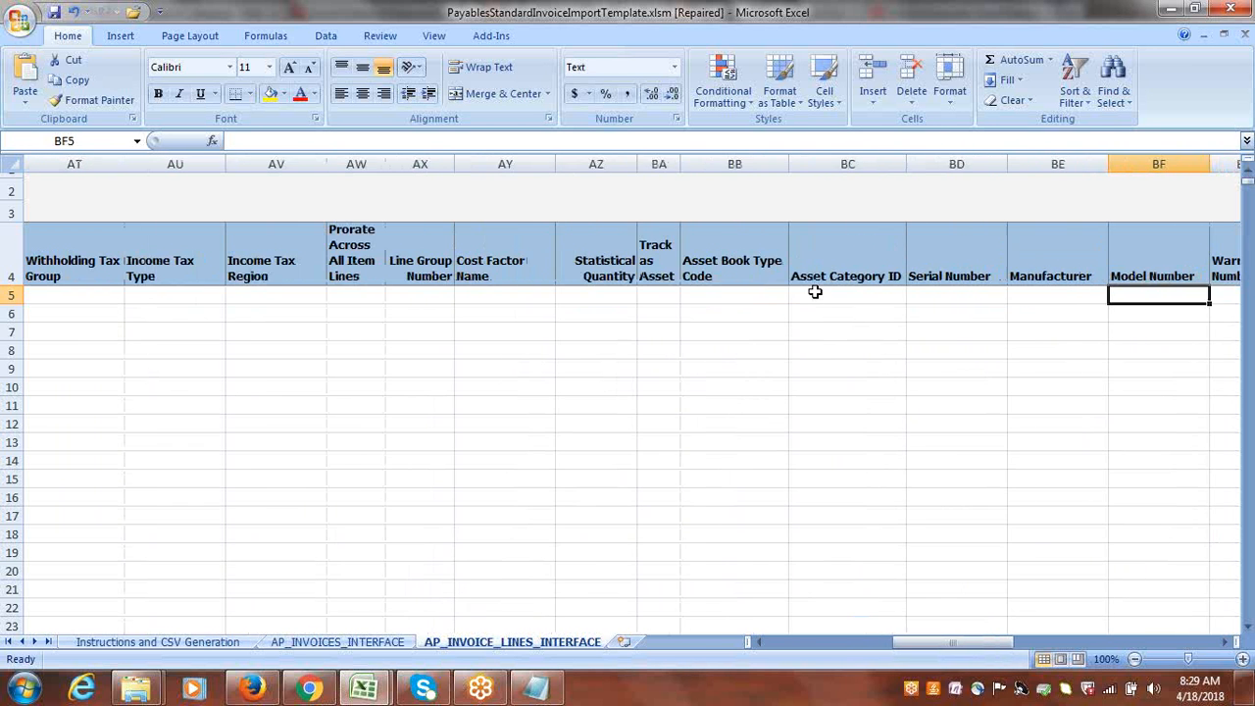
{"action": "key", "text": "shift+Tab"}
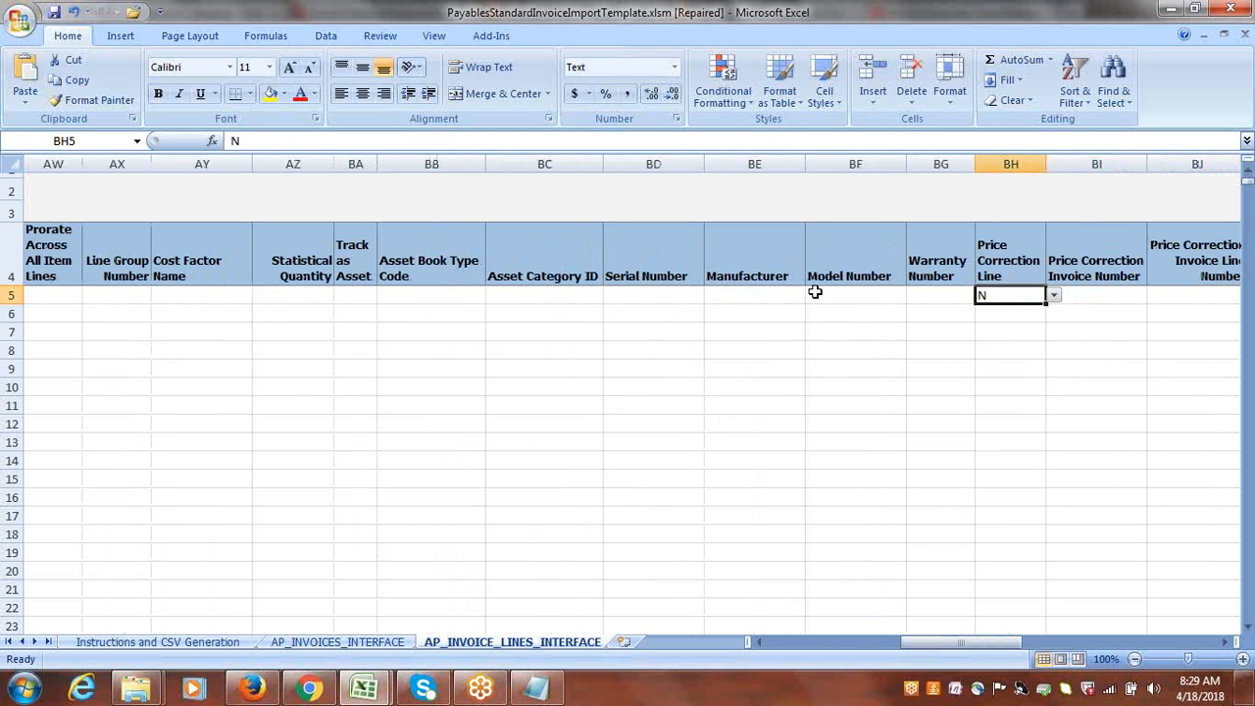
{"action": "key", "text": "Delete"}
Check row 5 of the invoice lines from Price Correction Invoice Number through Task Name for leftover sample values.
{"action": "key", "text": "Tab"}
{"action": "key", "text": "Tab"}
{"action": "key", "text": "Tab"}
{"action": "key", "text": "Tab"}
{"action": "key", "text": "Tab"}
{"action": "key", "text": "Tab"}
{"action": "key", "text": "Tab"}
{"action": "key", "text": "Tab"}
{"action": "key", "text": "Tab"}
{"action": "key", "text": "Tab"}
{"action": "key", "text": "Tab"}
{"action": "key", "text": "Tab"}
{"action": "key", "text": "Tab"}
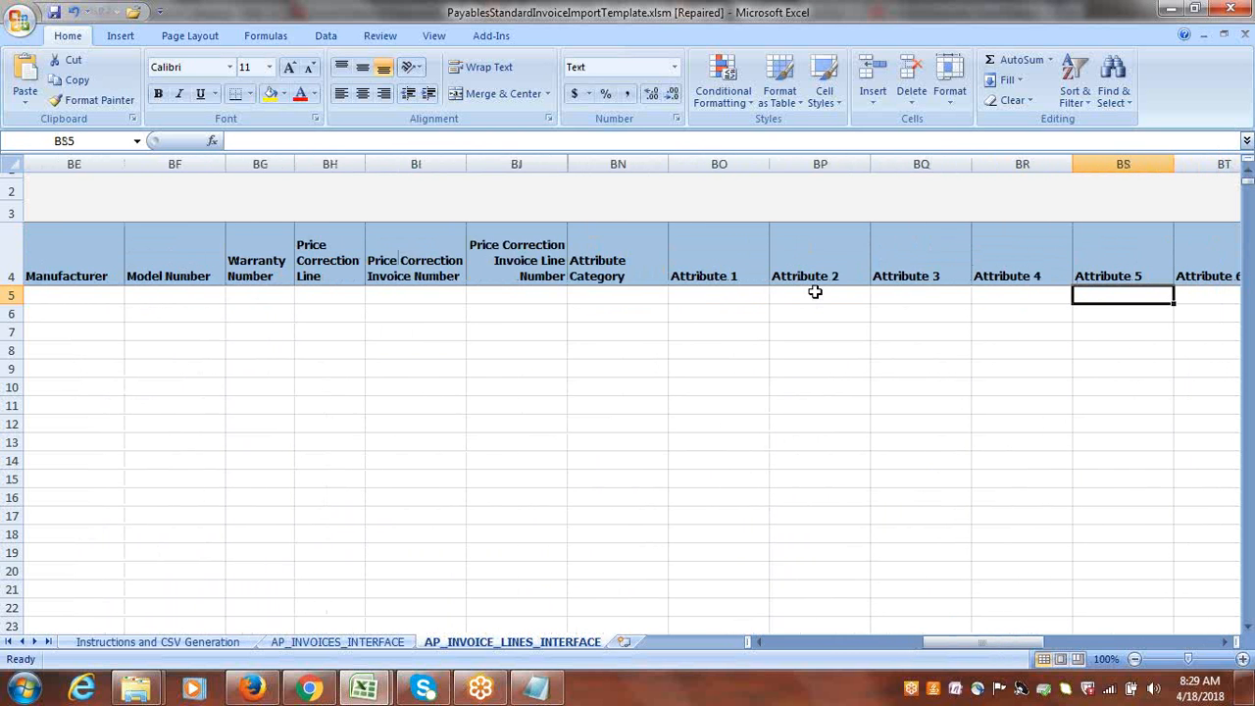
{"action": "key", "text": "Tab"}
{"action": "key", "text": "Tab"}
{"action": "key", "text": "Tab"}
{"action": "key", "text": "Tab"}
{"action": "key", "text": "Tab"}
{"action": "key", "text": "Tab"}
{"action": "key", "text": "Tab"}
{"action": "key", "text": "Tab"}
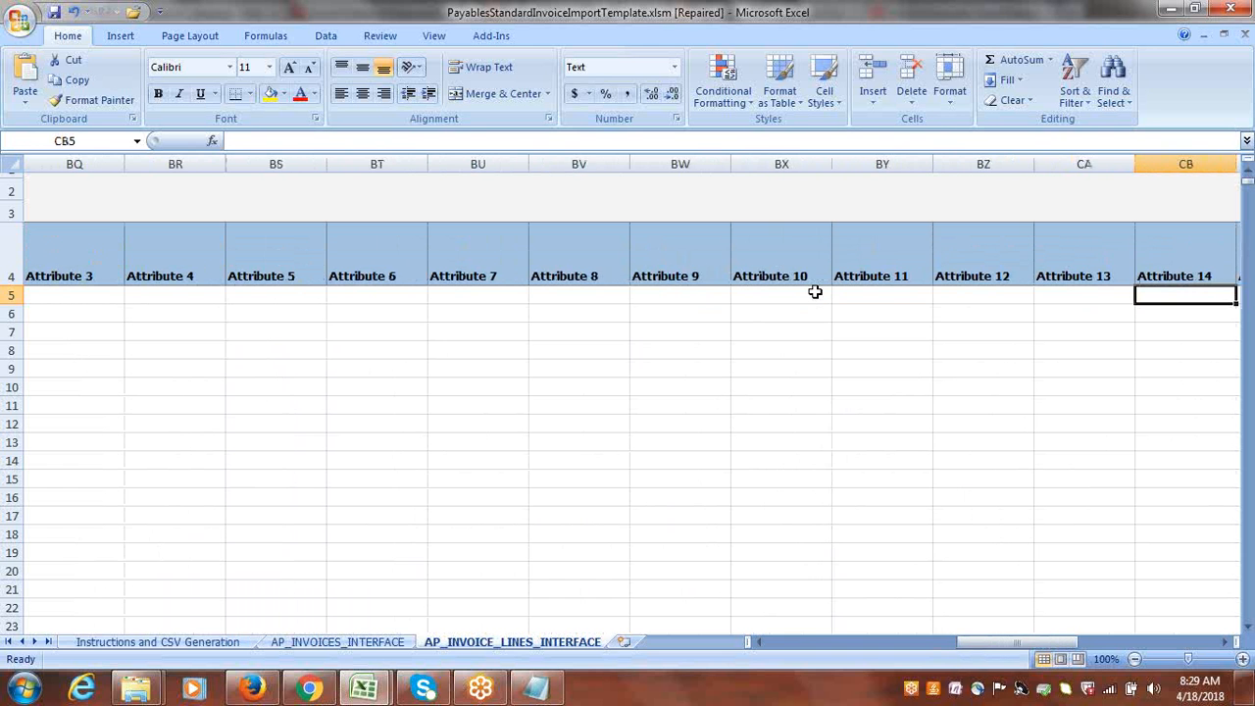
{"action": "key", "text": "Tab"}
{"action": "key", "text": "Tab"}
{"action": "key", "text": "Tab"}
{"action": "key", "text": "Tab"}
{"action": "key", "text": "Tab"}
{"action": "key", "text": "Tab"}
{"action": "key", "text": "Tab"}
{"action": "key", "text": "Tab"}
{"action": "key", "text": "Tab"}
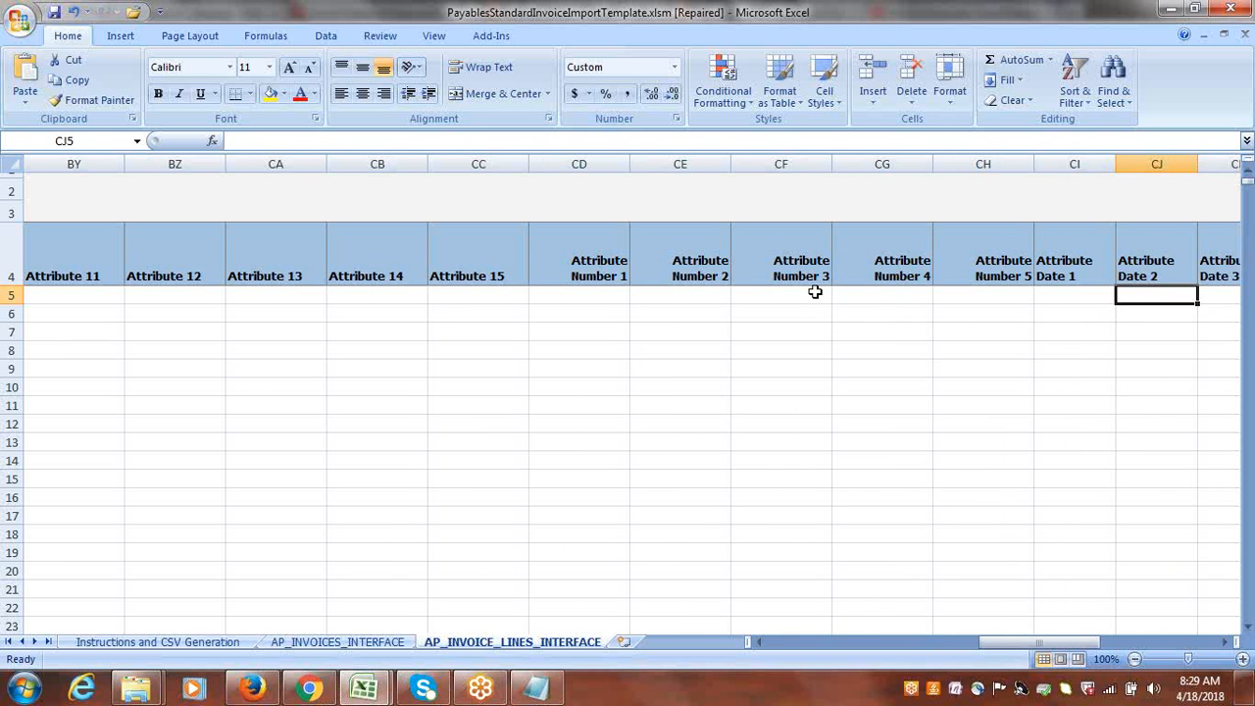
{"action": "key", "text": "Tab"}
{"action": "key", "text": "Tab"}
{"action": "key", "text": "Tab"}
{"action": "key", "text": "Tab"}
{"action": "key", "text": "Tab"}
{"action": "key", "text": "Tab"}
{"action": "key", "text": "Tab"}
{"action": "key", "text": "Tab"}
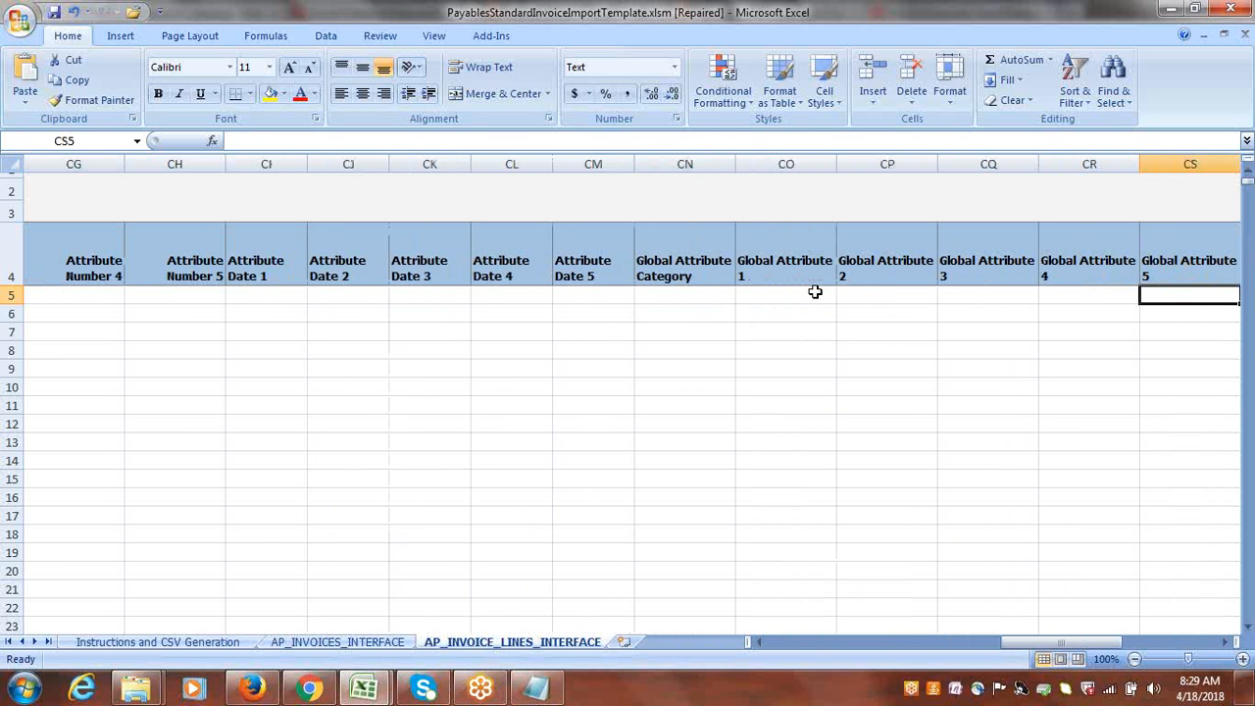
{"action": "key", "text": "Tab"}
{"action": "key", "text": "Tab"}
{"action": "key", "text": "Tab"}
{"action": "key", "text": "Tab"}
{"action": "key", "text": "Tab"}
{"action": "key", "text": "Tab"}
{"action": "key", "text": "Tab"}
{"action": "key", "text": "Tab"}
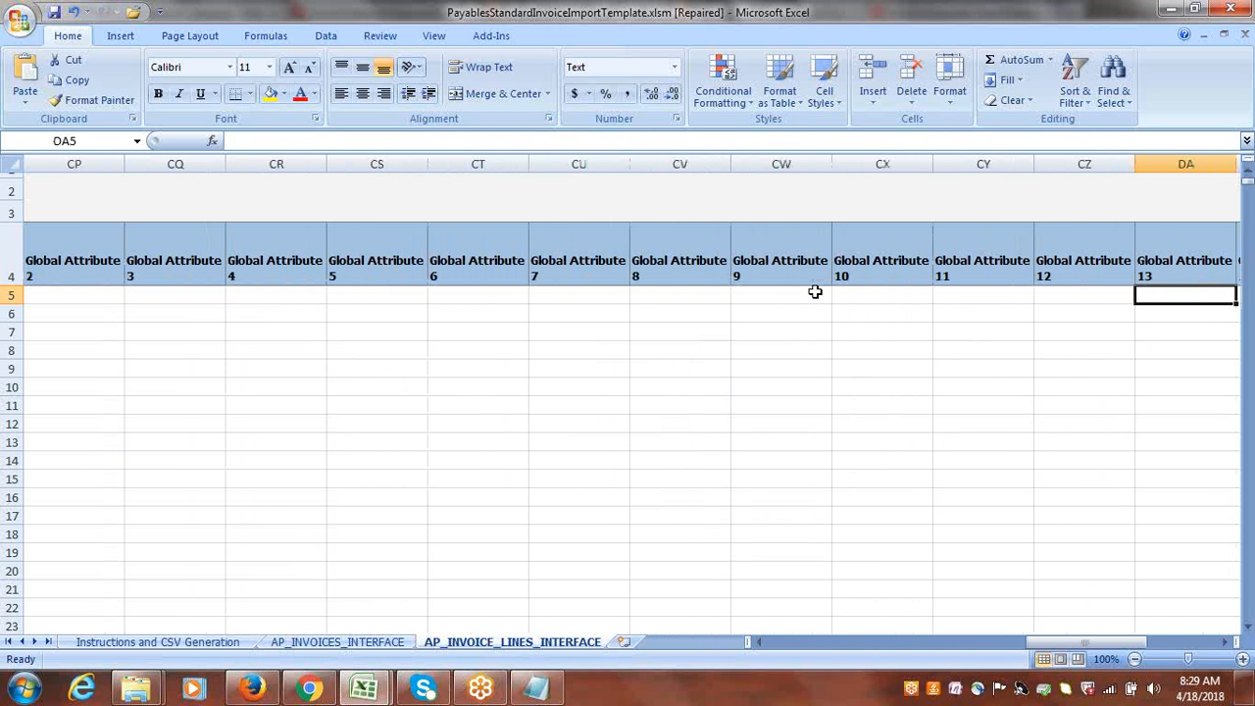
{"action": "key", "text": "Tab"}
{"action": "key", "text": "Tab"}
{"action": "key", "text": "Tab"}
{"action": "key", "text": "Tab"}
{"action": "key", "text": "Tab"}
{"action": "key", "text": "Tab"}
{"action": "key", "text": "Tab"}
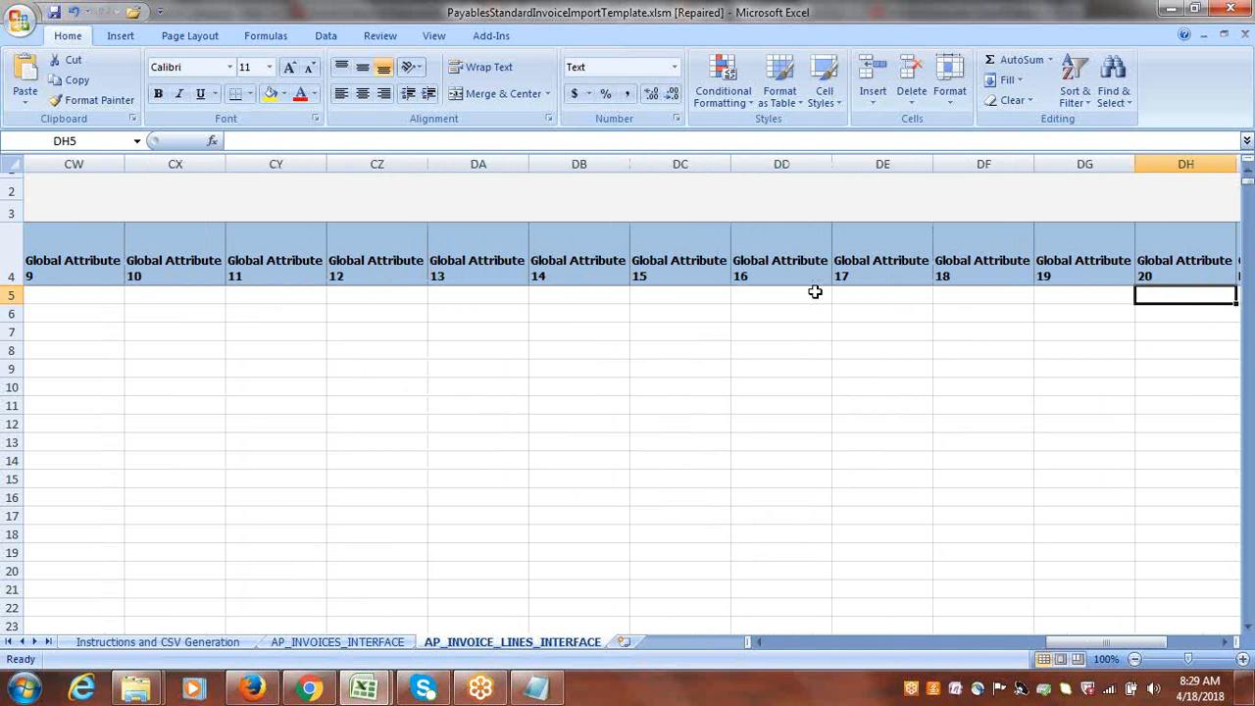
{"action": "key", "text": "Tab"}
{"action": "key", "text": "Tab"}
{"action": "key", "text": "Tab"}
{"action": "key", "text": "Tab"}
{"action": "key", "text": "Tab"}
{"action": "key", "text": "Tab"}
{"action": "key", "text": "Tab"}
{"action": "key", "text": "Tab"}
{"action": "key", "text": "Tab"}
{"action": "key", "text": "Tab"}
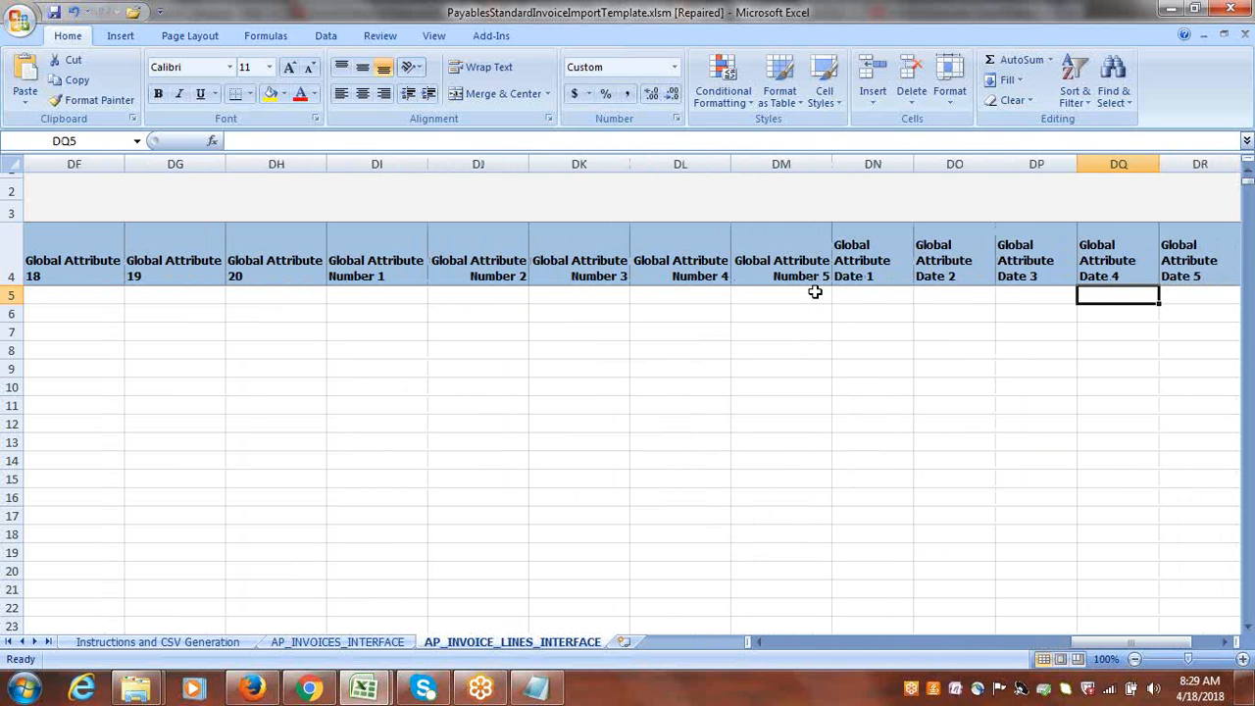
{"action": "key", "text": "Tab"}
{"action": "key", "text": "Tab"}
{"action": "key", "text": "Tab"}
{"action": "key", "text": "Tab"}
{"action": "key", "text": "Tab"}
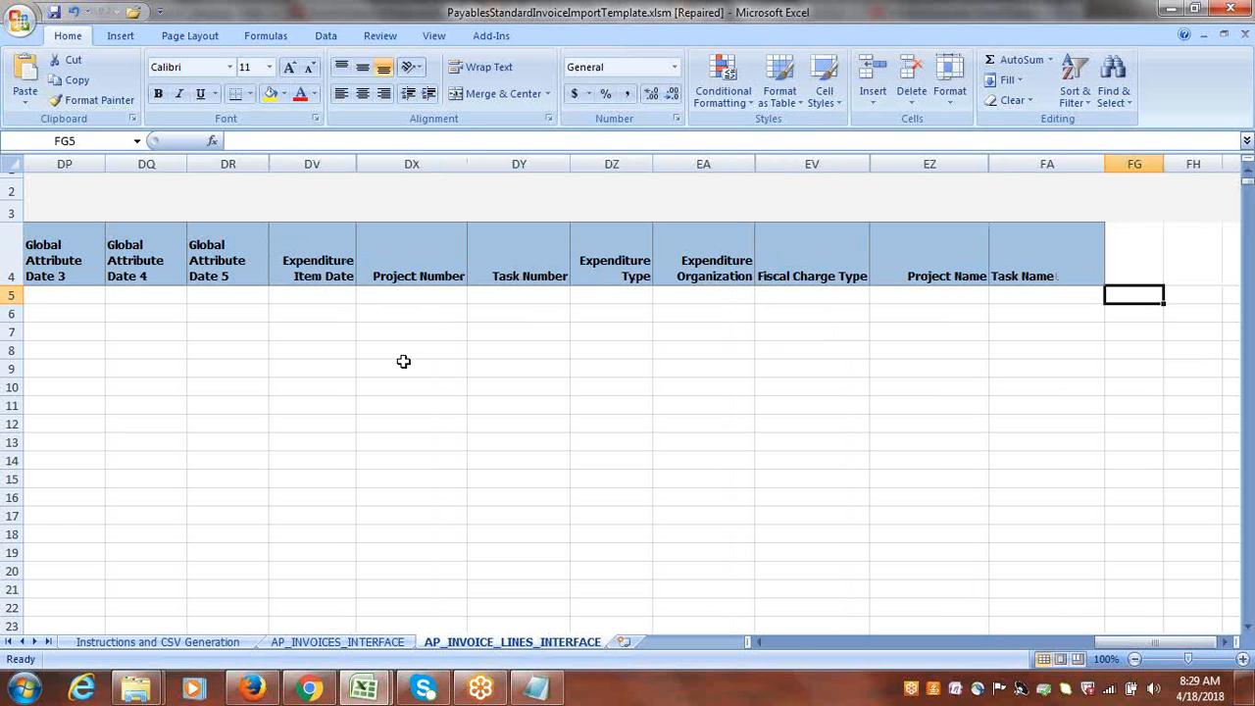
Review the start of the invoice line row, then the Instructions and CSV Generation and AP_INVOICES_INTERFACE sheets.
{"action": "left_click_drag", "start_coordinate": [1184, 645], "coordinate": [814, 638]}
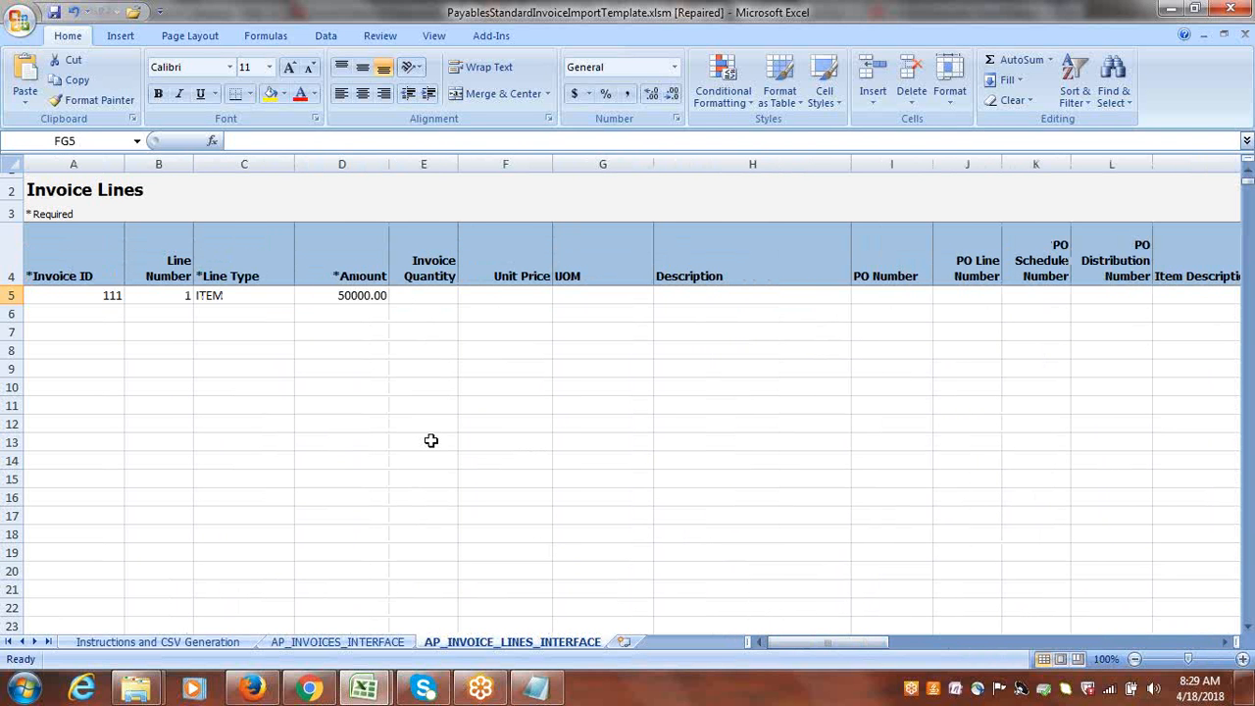
{"action": "left_click", "coordinate": [176, 643]}
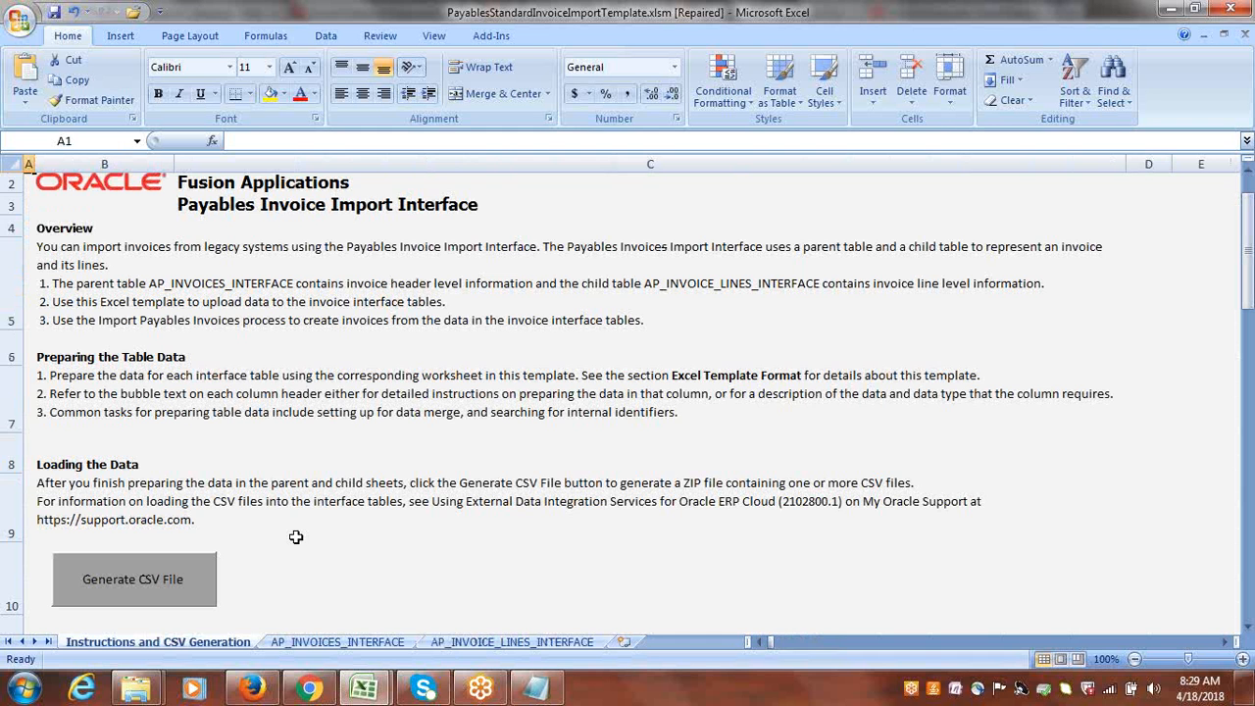
{"action": "left_click", "coordinate": [380, 640]}
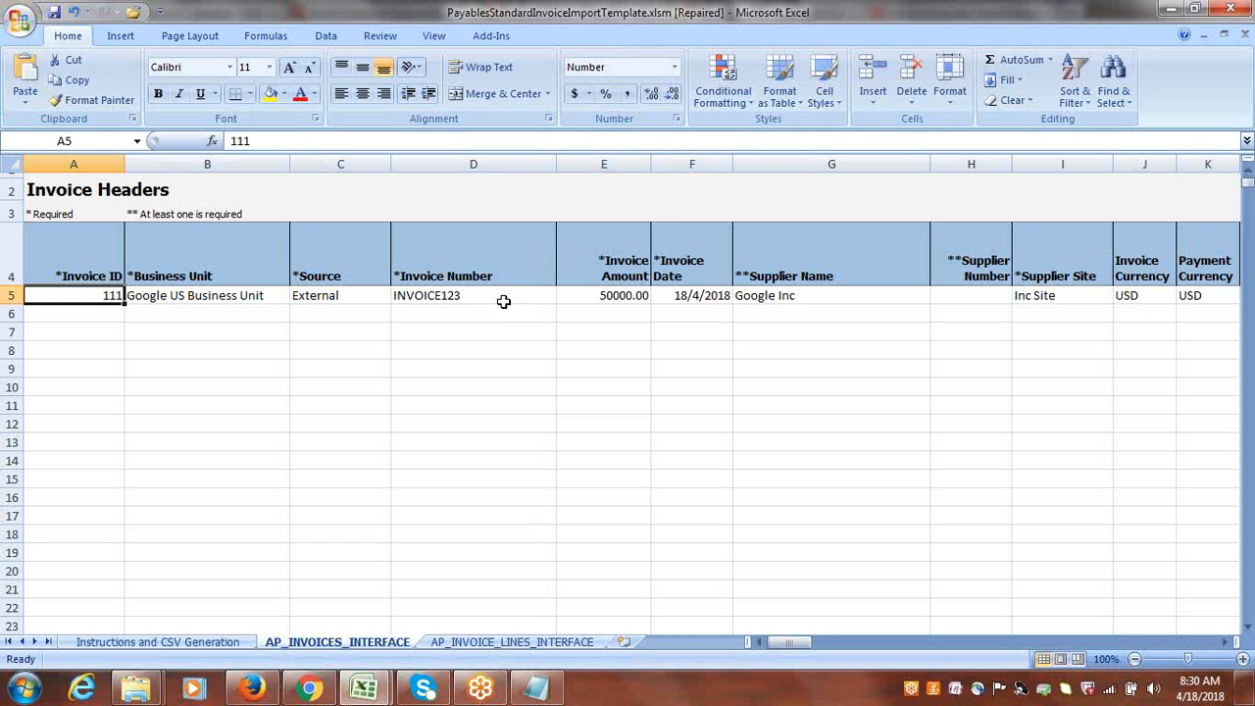
Generate the CSV file from the Instructions and CSV Generation sheet and choose the desktop folder Google Suppliers FBDI as the ZIP location.
{"action": "left_click", "coordinate": [171, 642]}
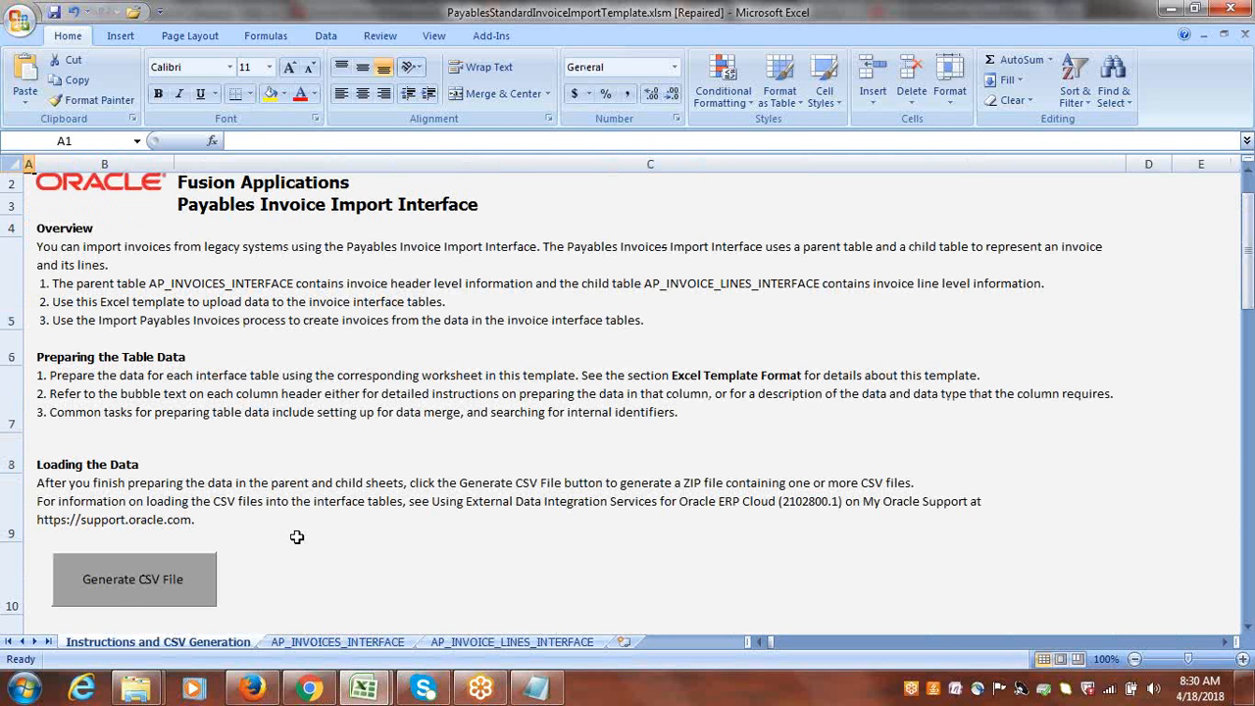
{"action": "left_click", "coordinate": [110, 580]}
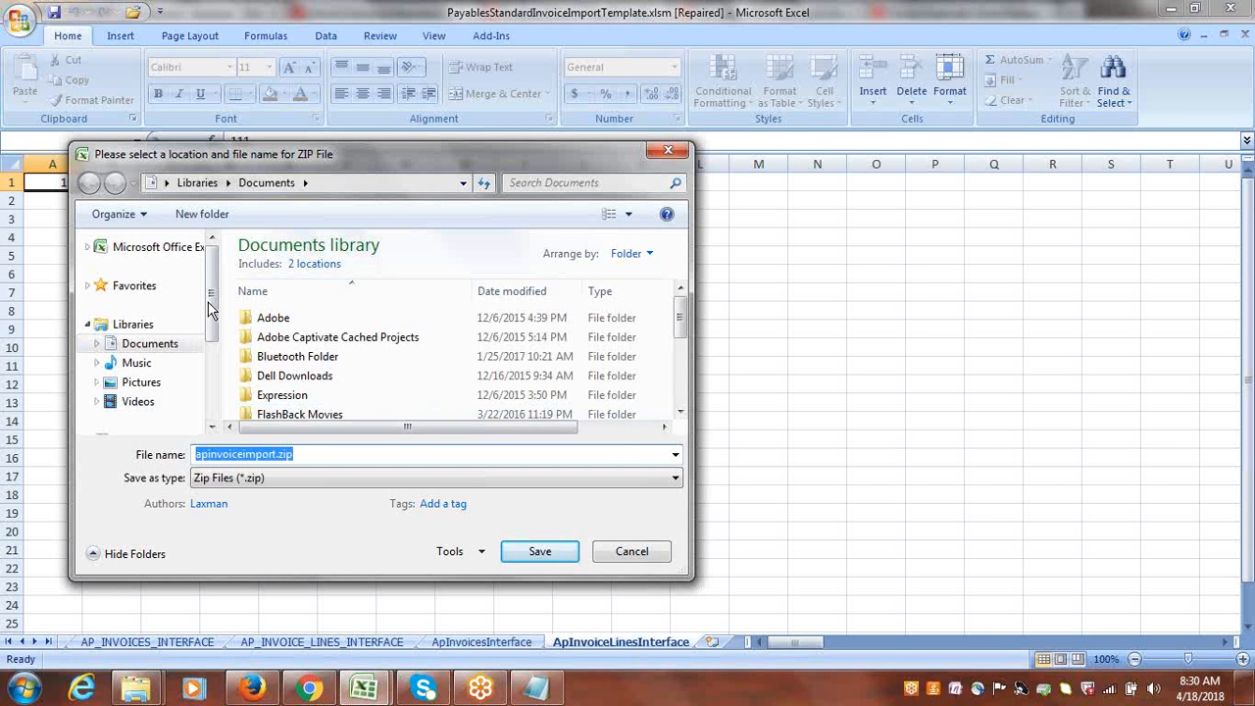
{"action": "left_click", "coordinate": [166, 183]}
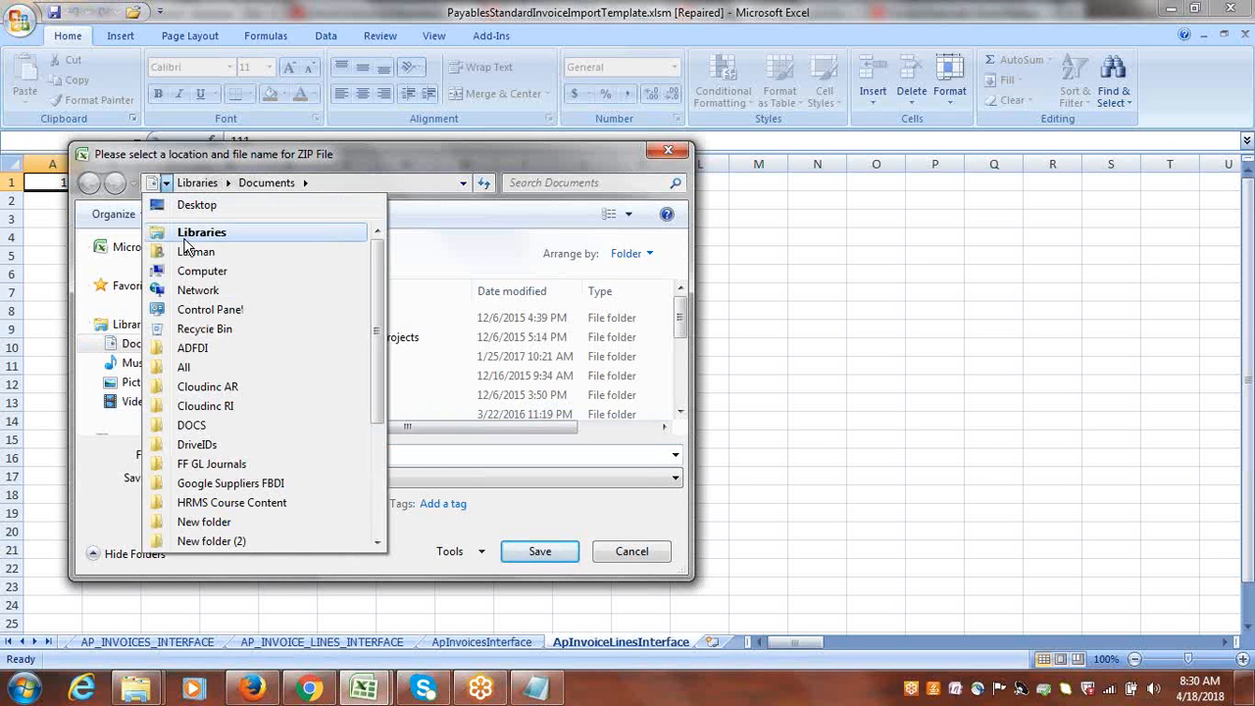
{"action": "left_click", "coordinate": [188, 204]}
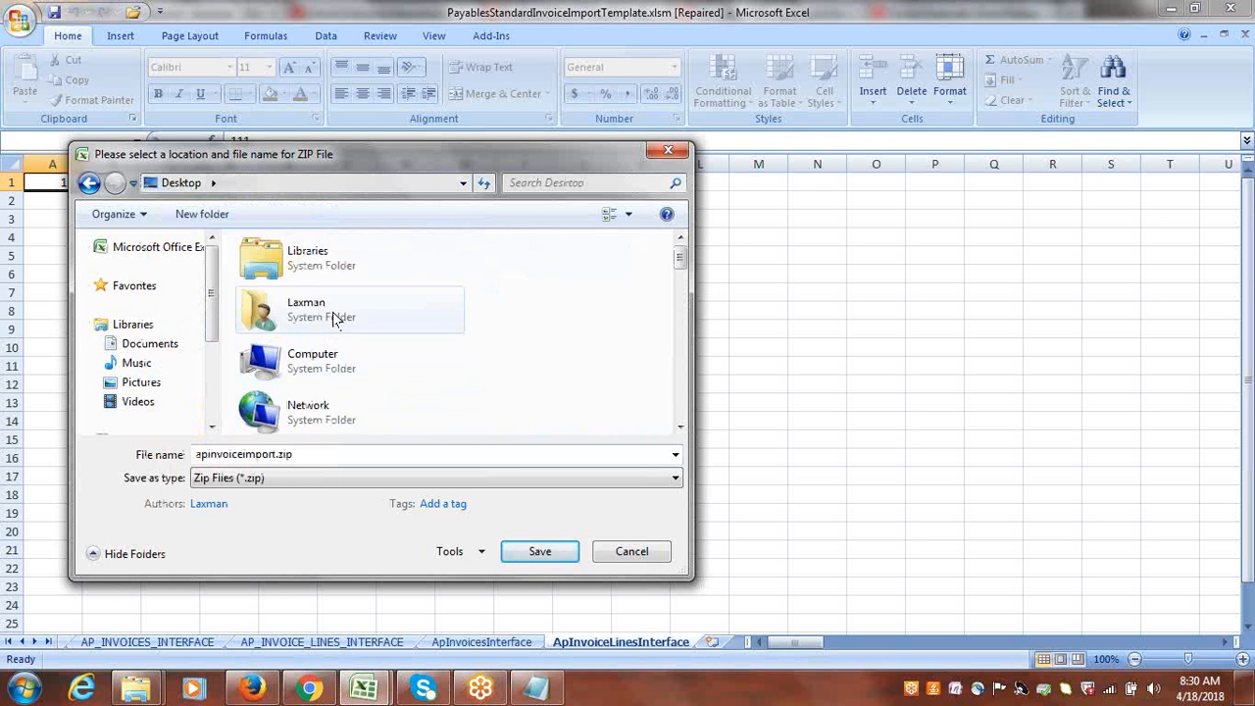
{"action": "left_click", "coordinate": [336, 315]}
{"action": "scroll", "coordinate": [333, 314], "scroll_direction": "down", "scroll_amount": 3}
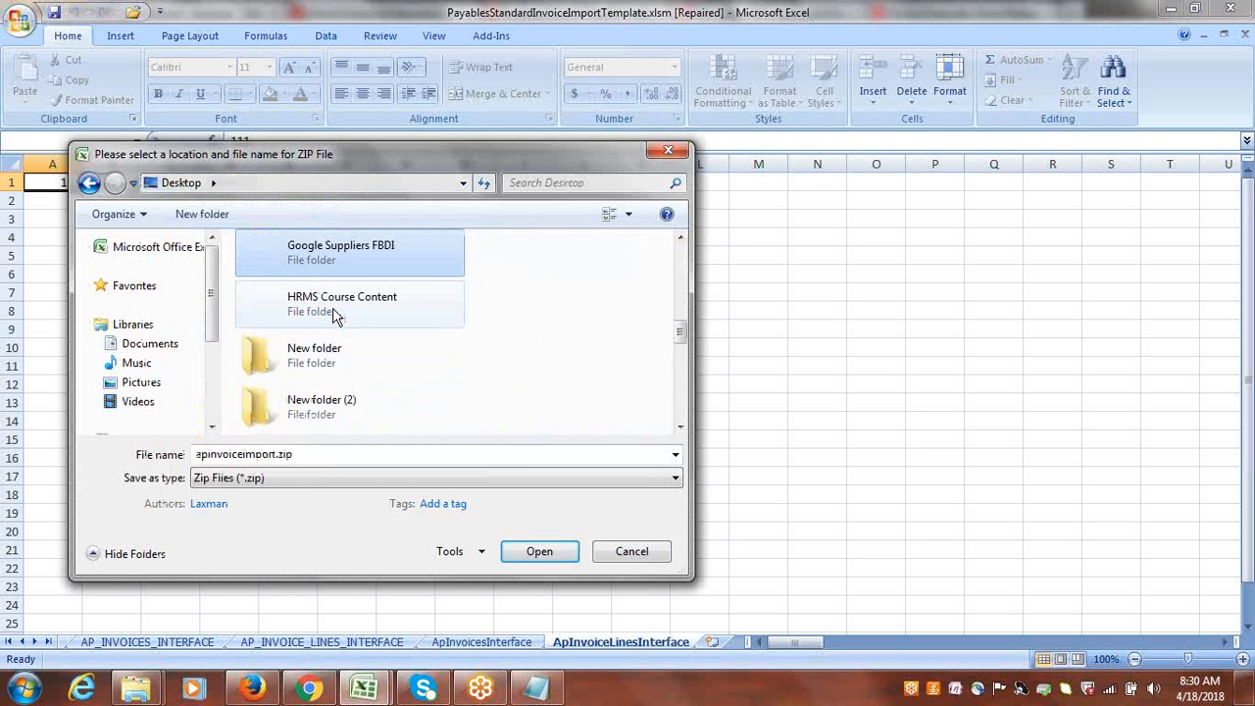
{"action": "double_click", "coordinate": [328, 255]}
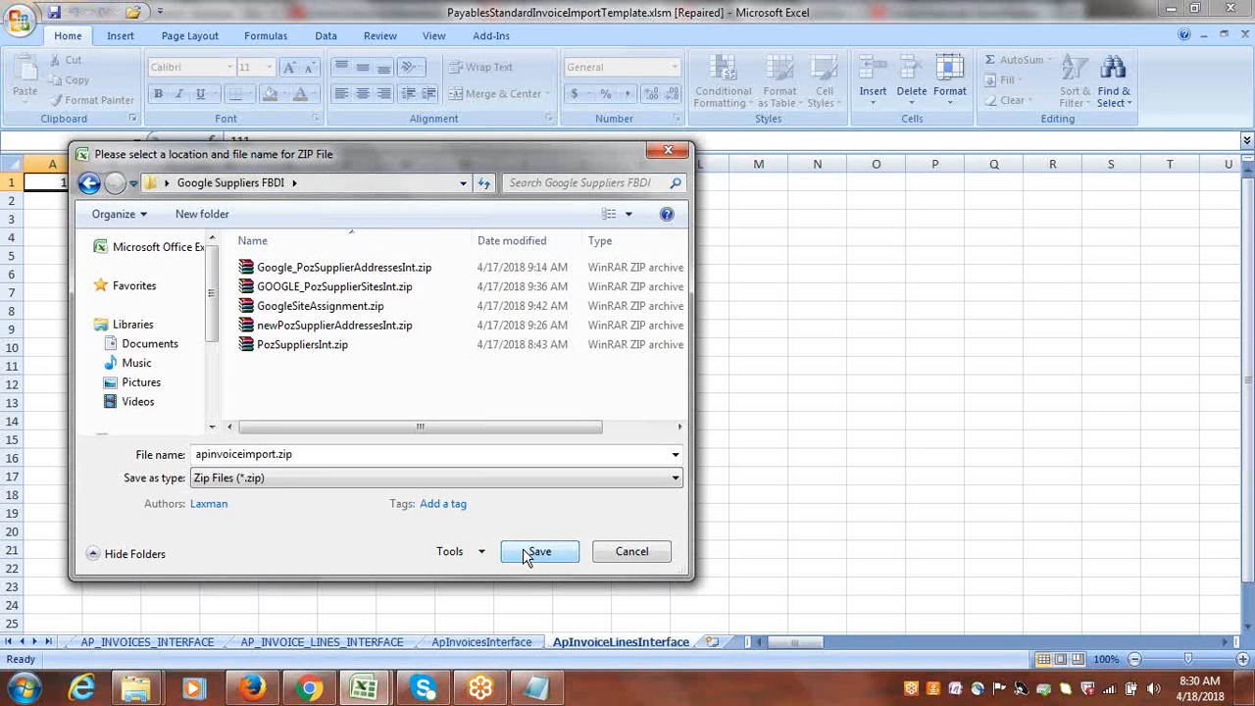
Name the ZIP file Google_apinvoiceimport.zip and save it.
{"action": "left_click", "coordinate": [195, 457]}
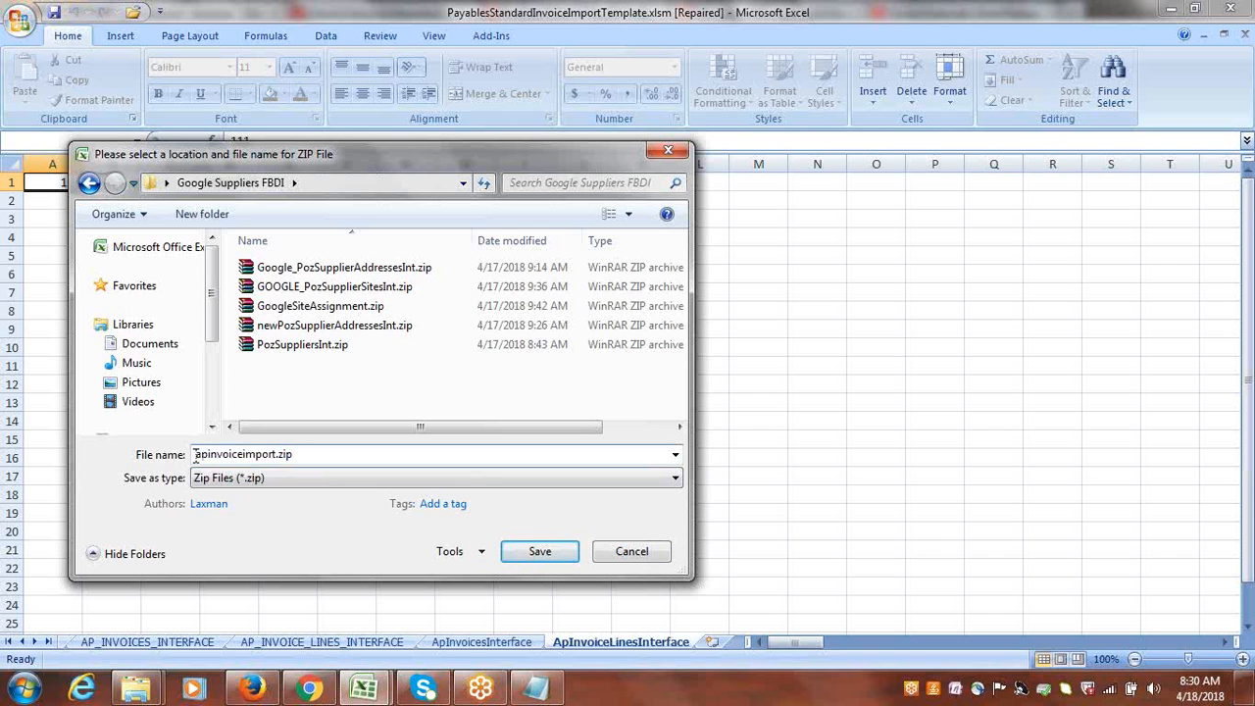
{"action": "type", "text": "g"}
{"action": "key", "text": "BackSpace"}
{"action": "type", "text": "Google_"}
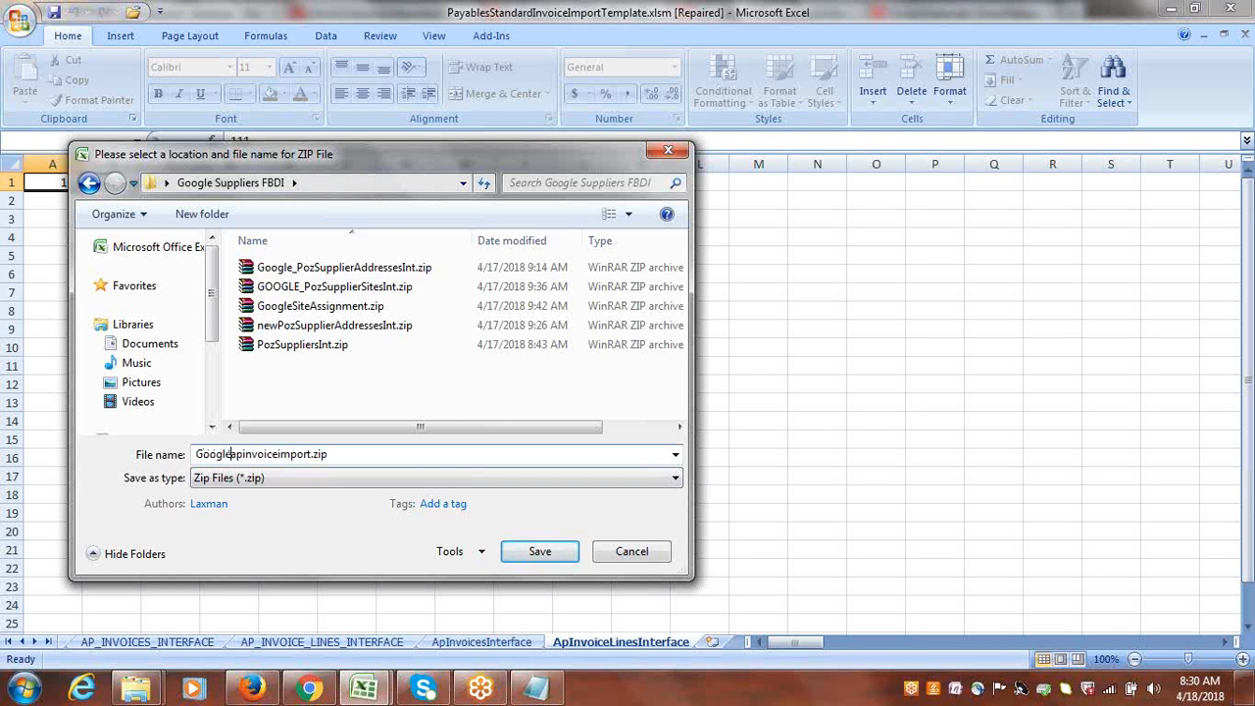
{"action": "left_click", "coordinate": [540, 552]}
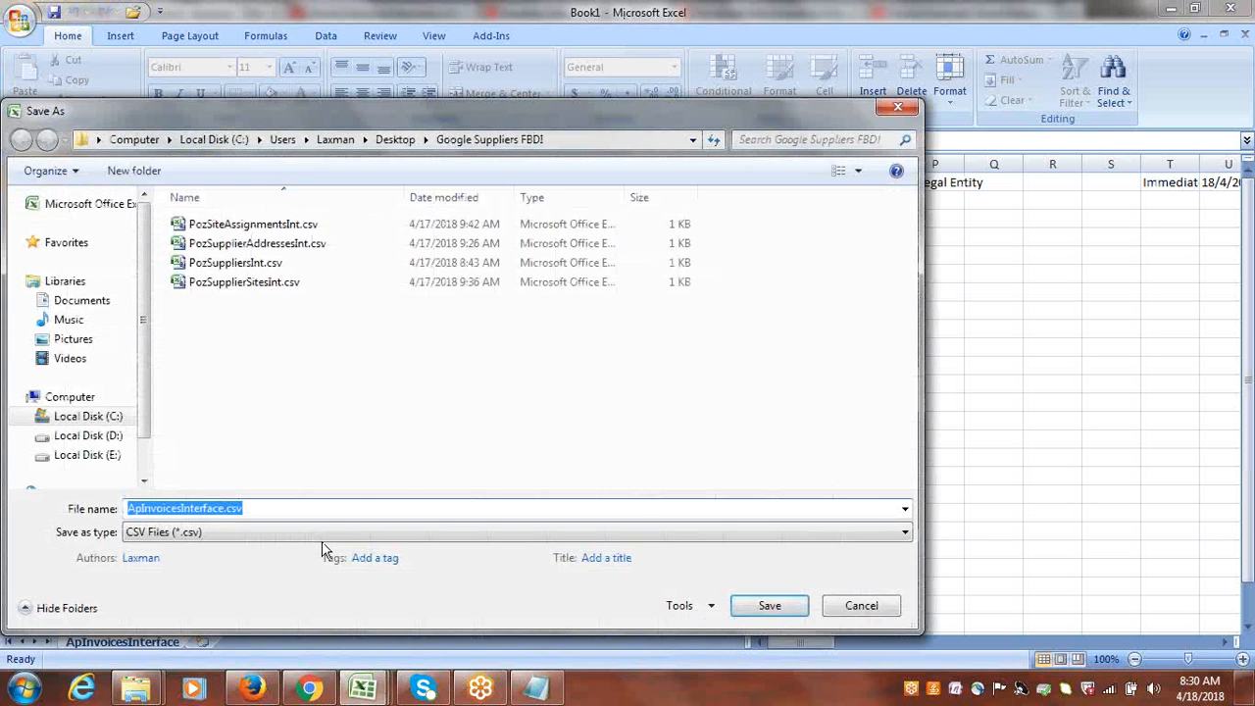
Save ApInvoicesInterface.csv and ApInvoiceLinesInterface.csv in the Google Suppliers FBDI folder and dismiss the completion message.
{"action": "left_click", "coordinate": [770, 606]}
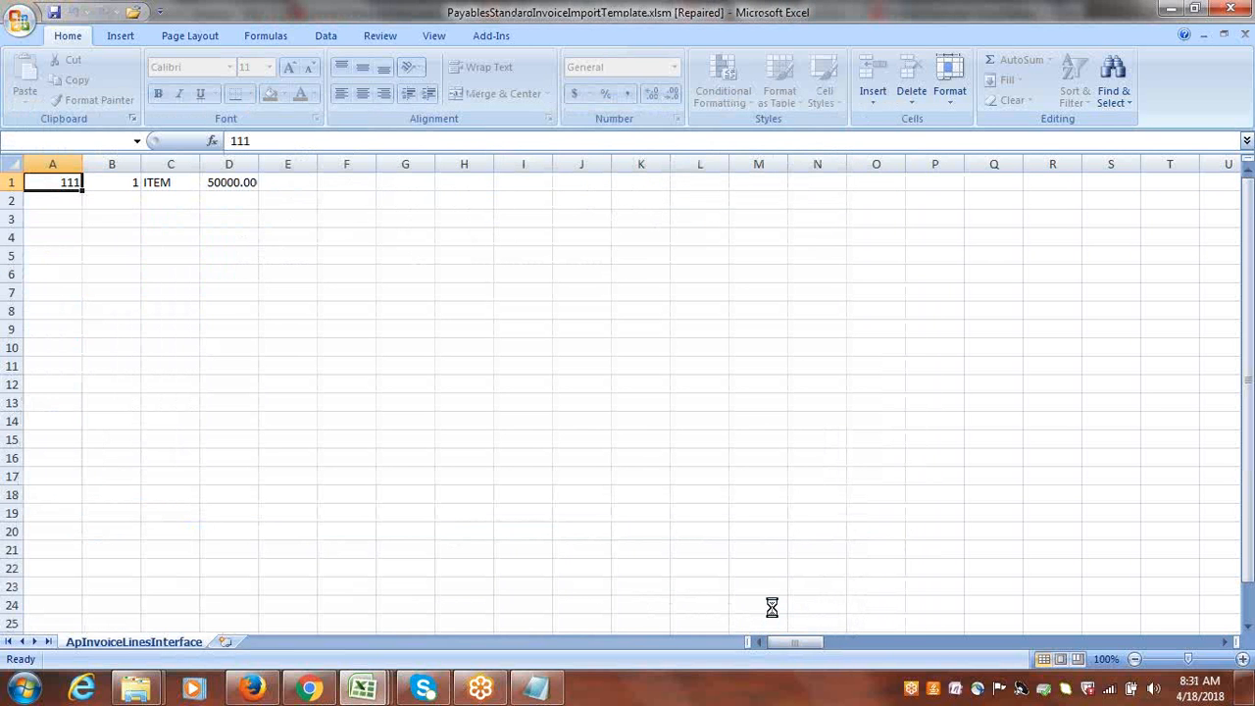
{"action": "left_click", "coordinate": [770, 606]}
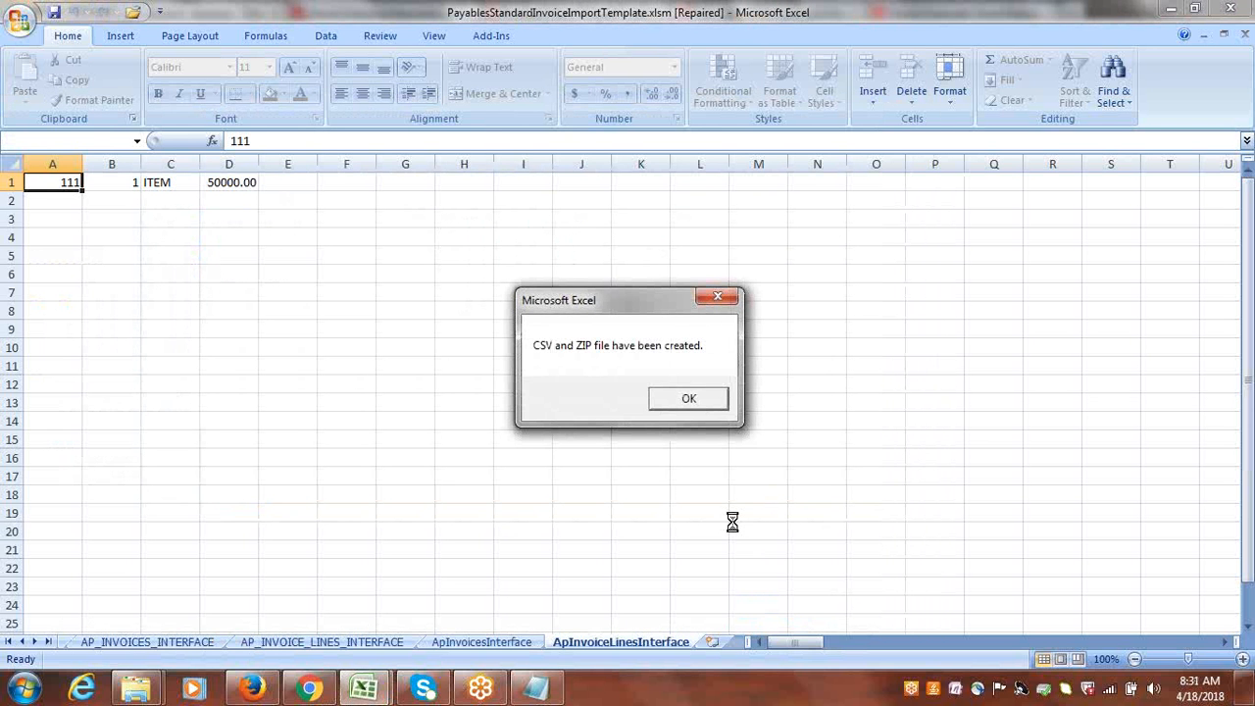
{"action": "left_click", "coordinate": [693, 396]}
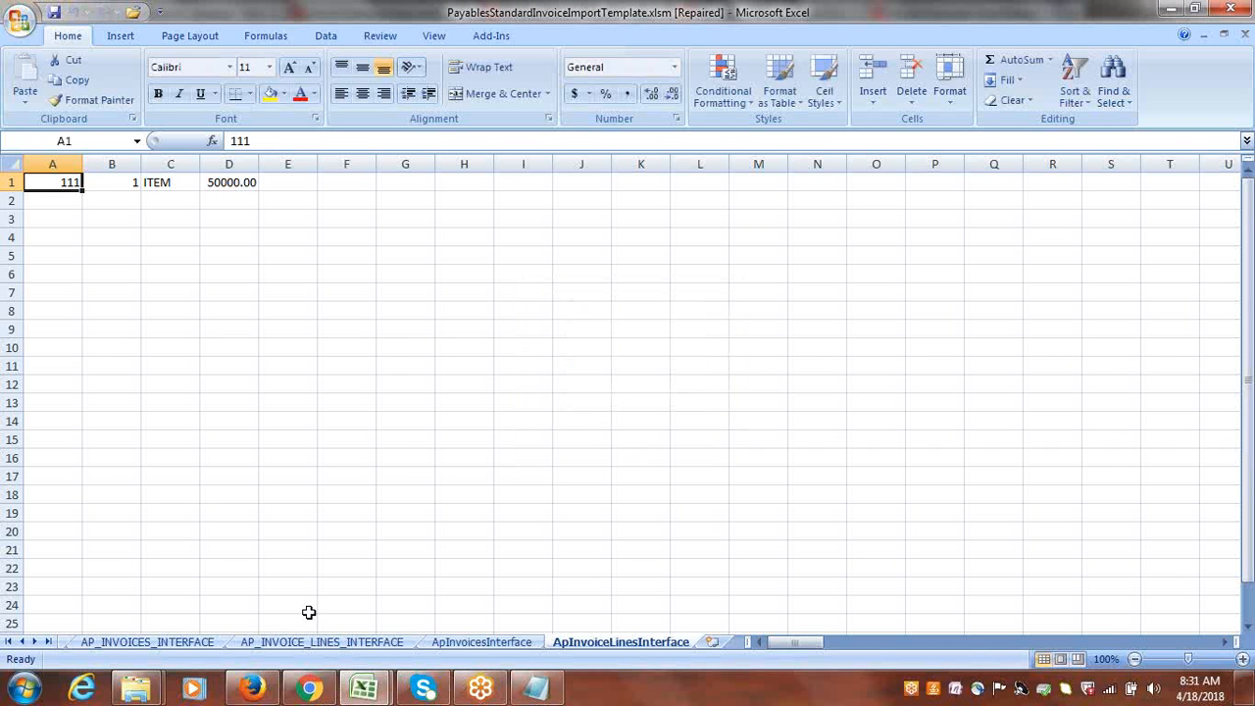
Review the invoice header and line template sheets and the generated ApInvoicesInterface and ApInvoiceLinesInterface sheets.
{"action": "left_click", "coordinate": [141, 645]}
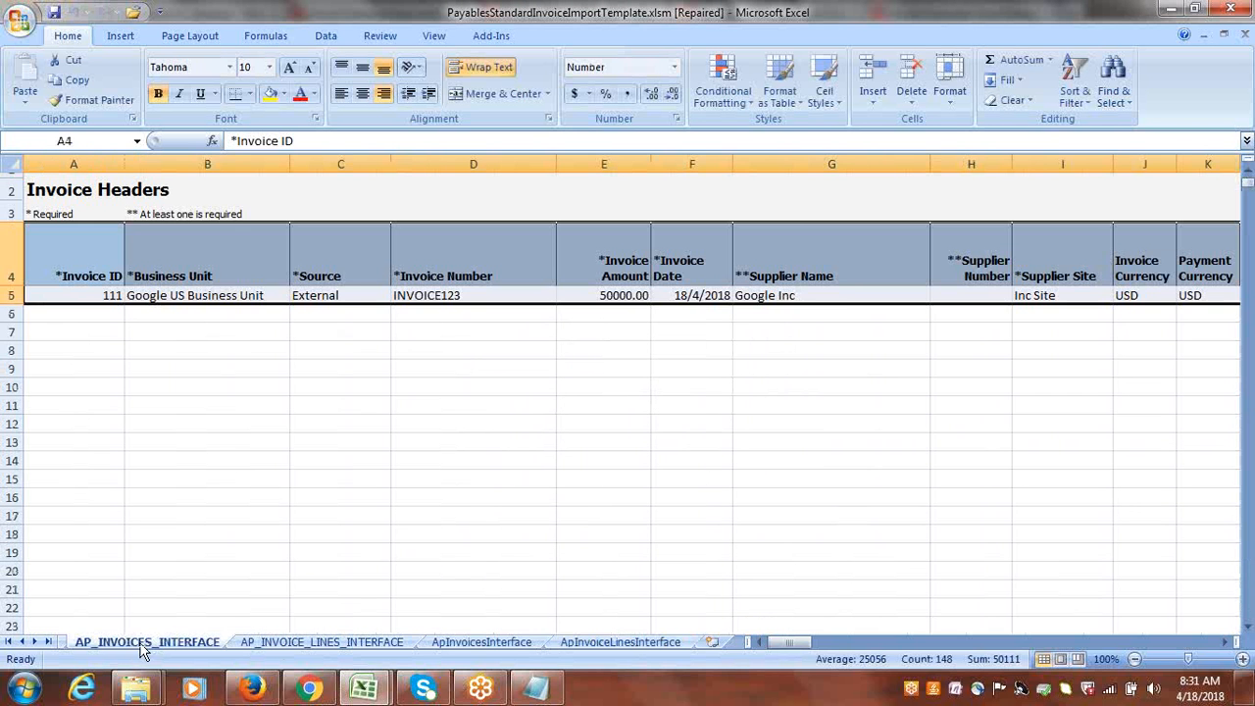
{"action": "left_click", "coordinate": [280, 645]}
{"action": "left_click", "coordinate": [517, 643]}
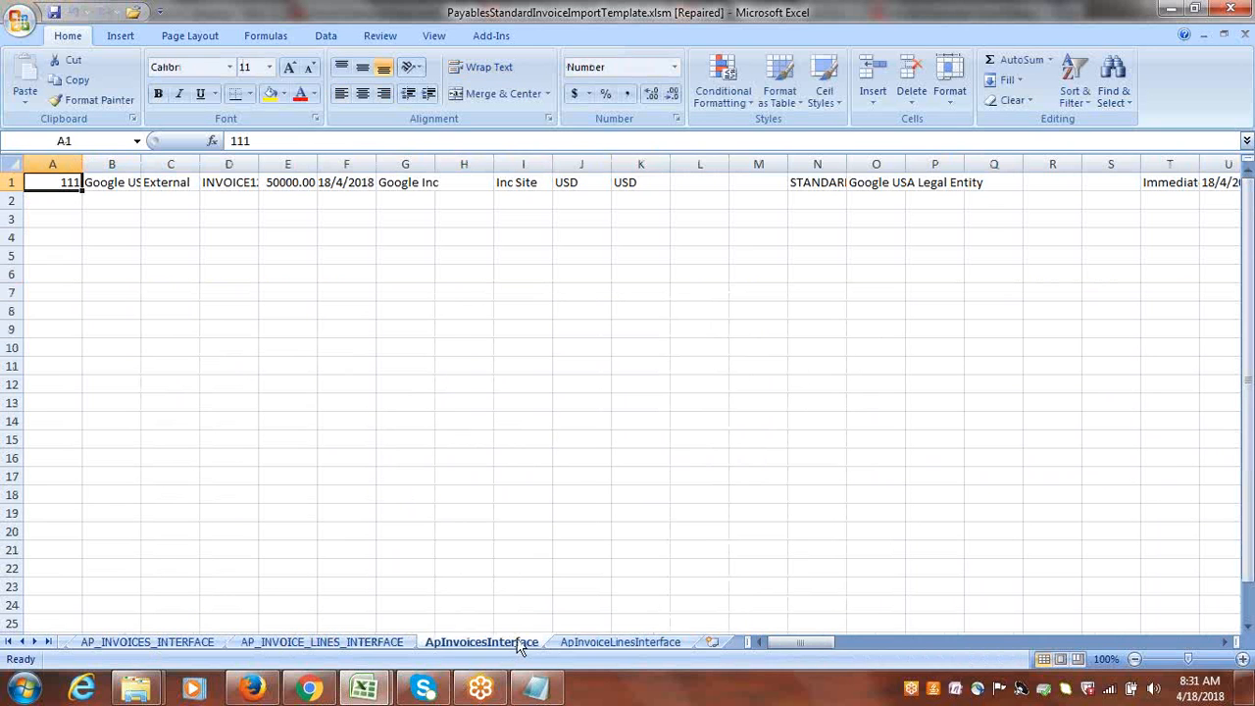
{"action": "left_click", "coordinate": [620, 643]}
{"action": "left_click", "coordinate": [518, 643]}
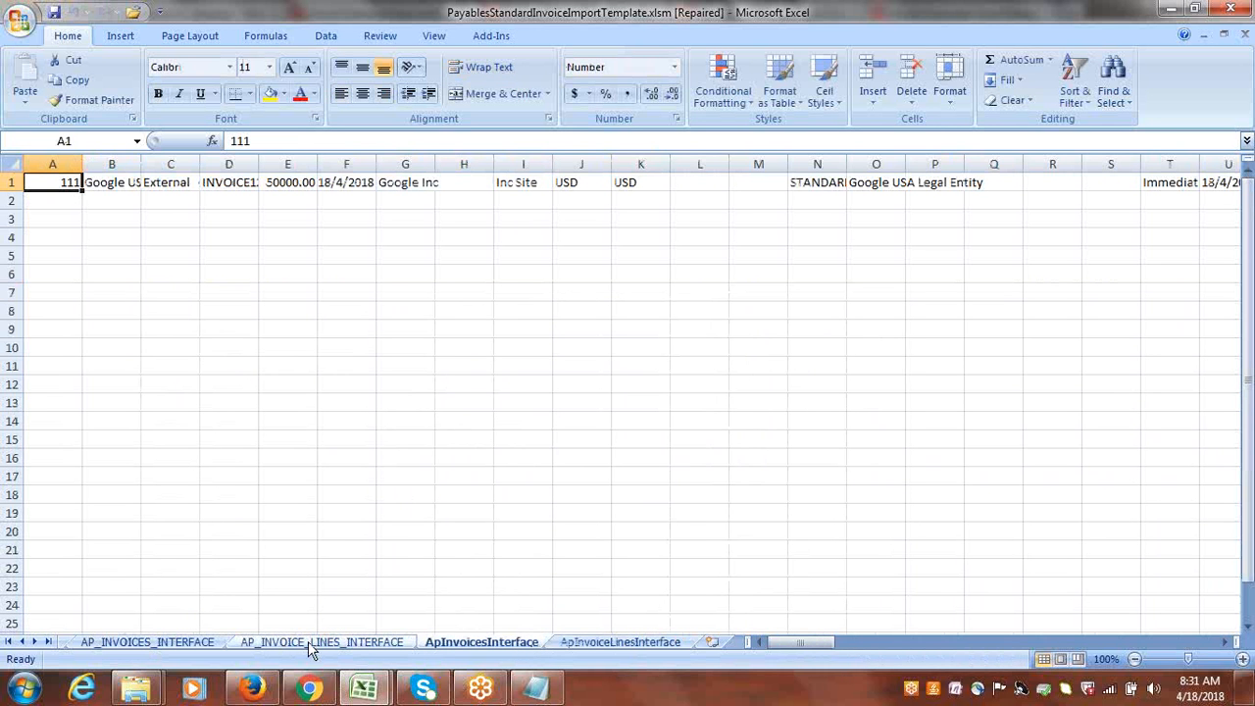
{"action": "left_click", "coordinate": [620, 643]}
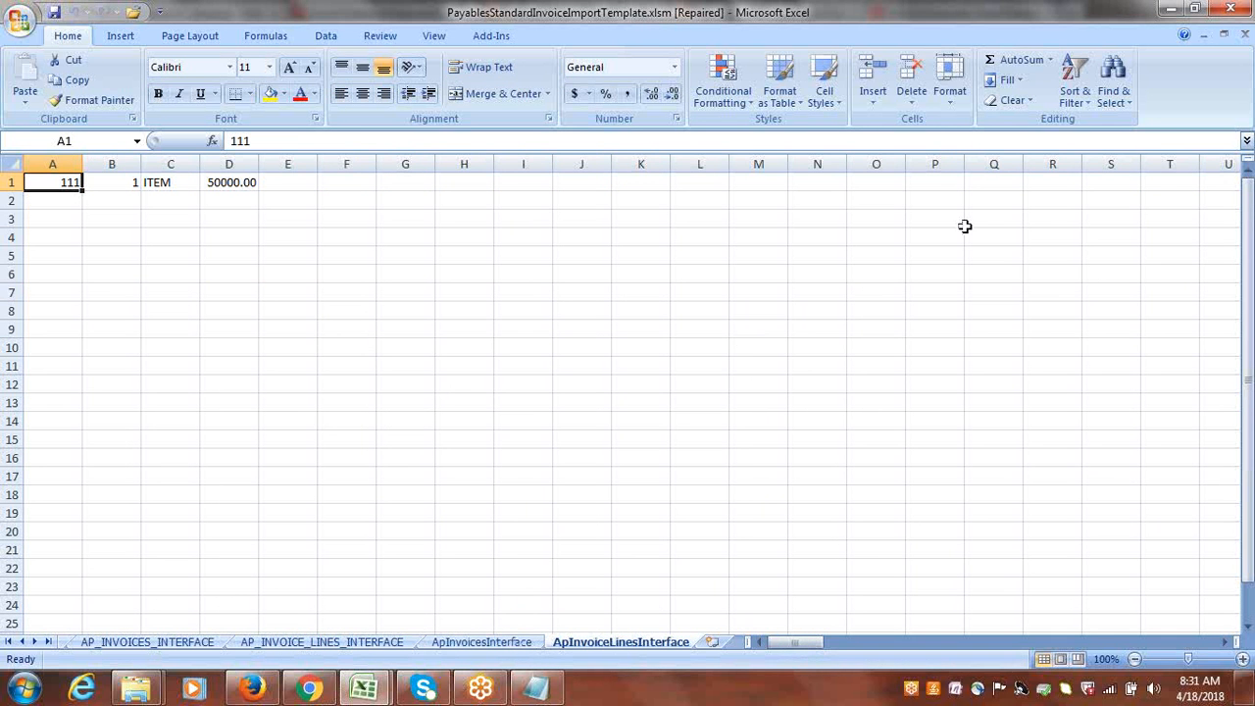
Close the invoice import template without saving its changes and switch to the Google Suppliers FBDI folder in Windows Explorer.
{"action": "left_click", "coordinate": [1239, 12]}
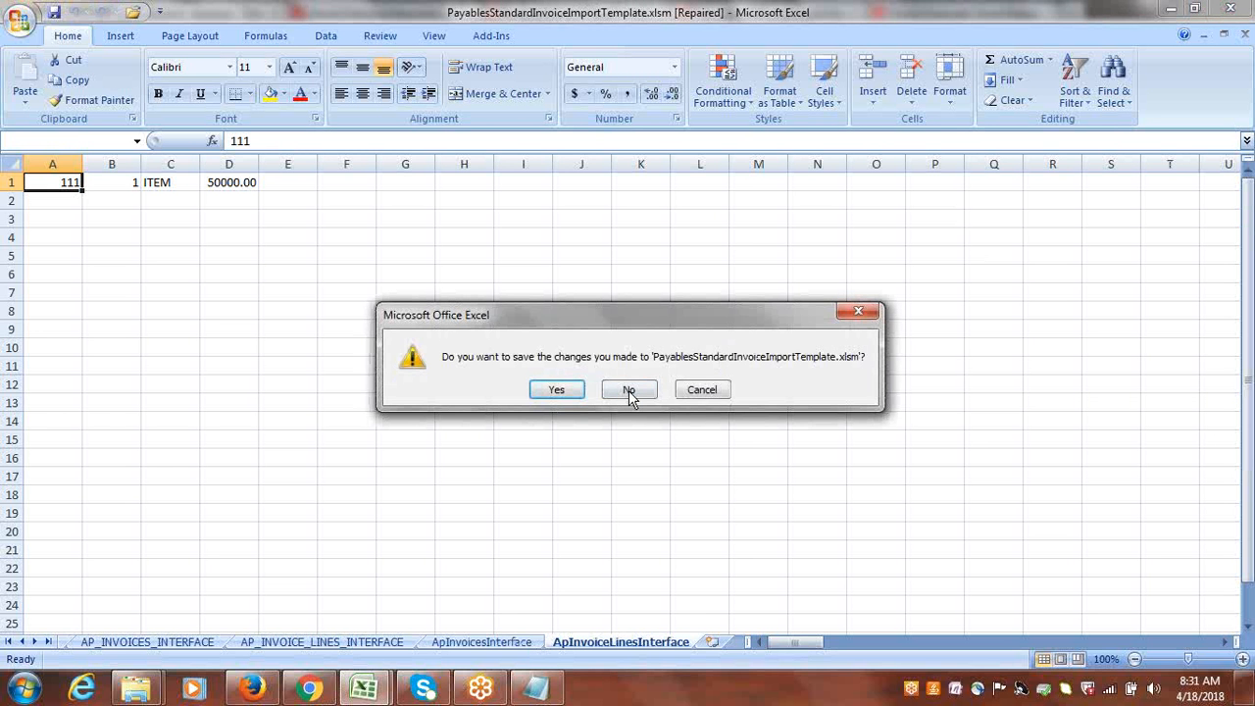
{"action": "left_click", "coordinate": [629, 391]}
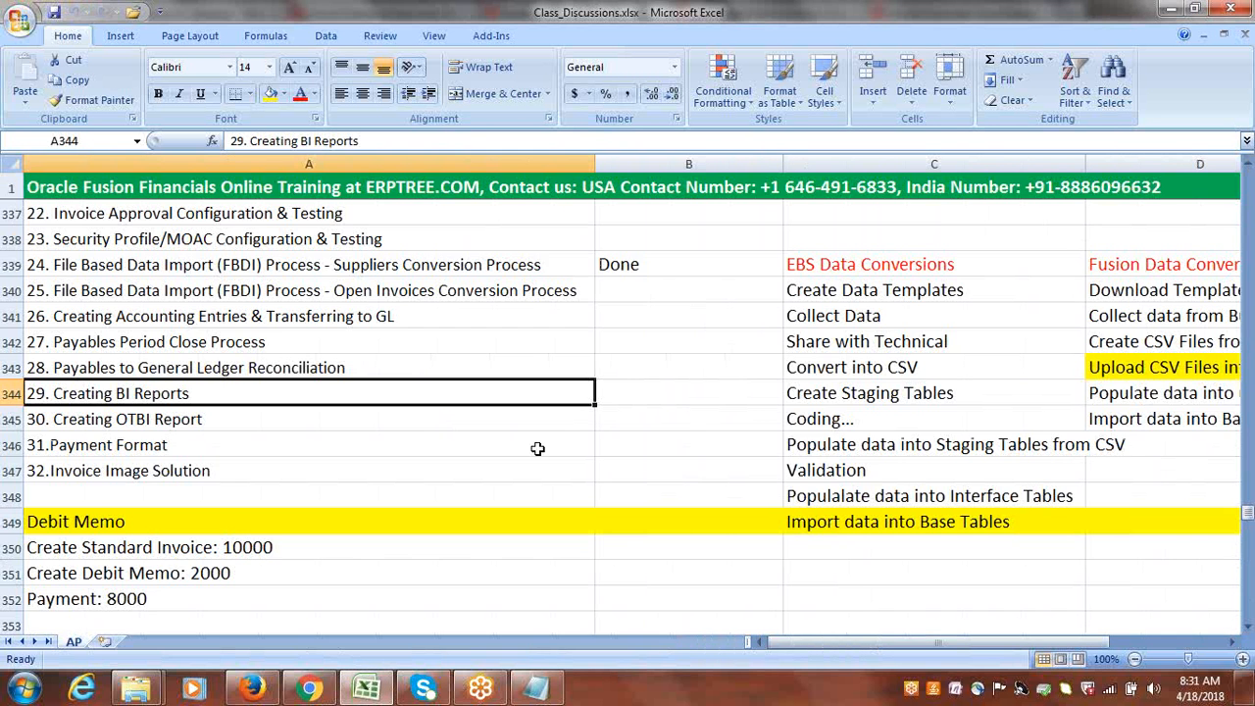
{"action": "left_click", "coordinate": [145, 690]}
{"action": "left_click", "coordinate": [308, 534]}
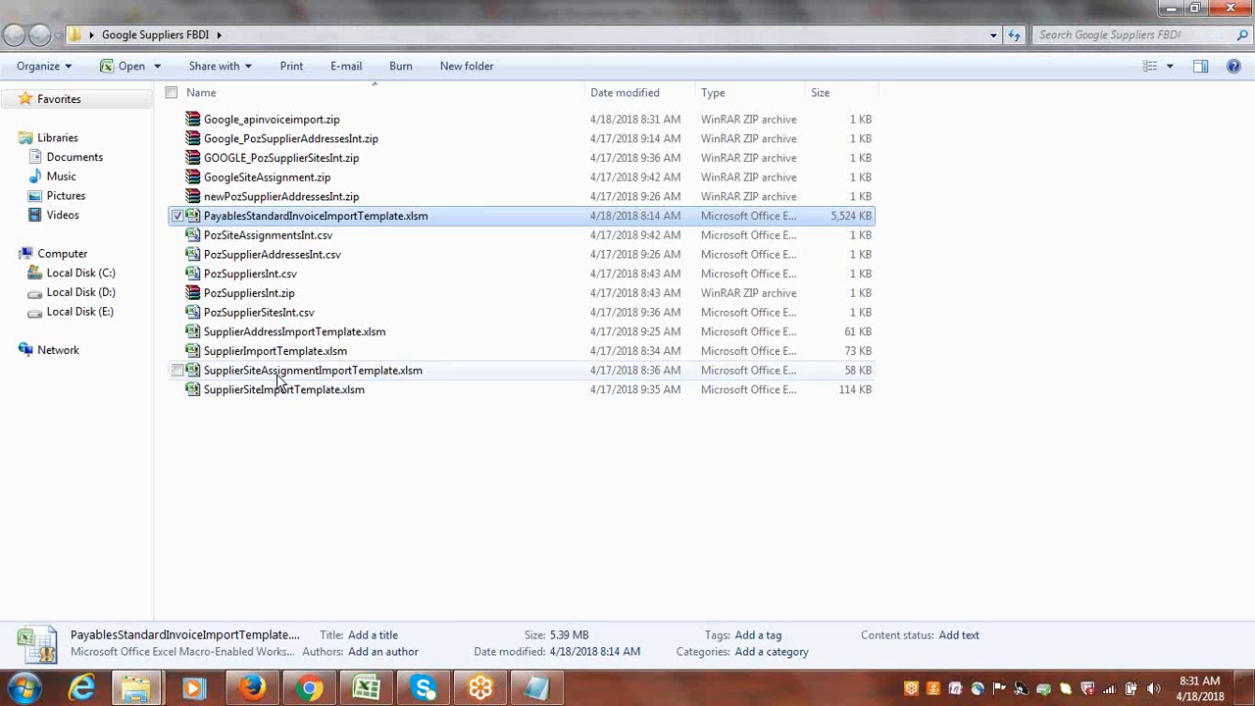
Open Google_apinvoiceimport.zip in WinRAR to check which CSV files it contains, and close the archive.
{"action": "double_click", "coordinate": [297, 121]}
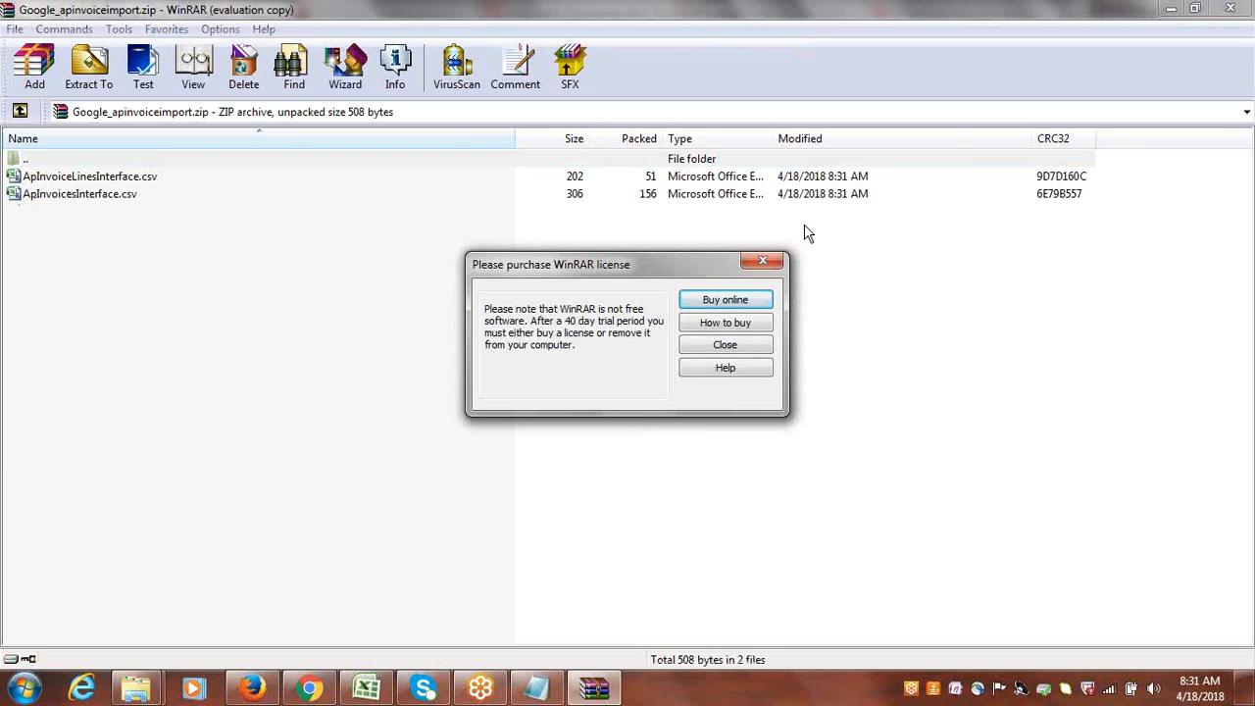
{"action": "left_click", "coordinate": [768, 261]}
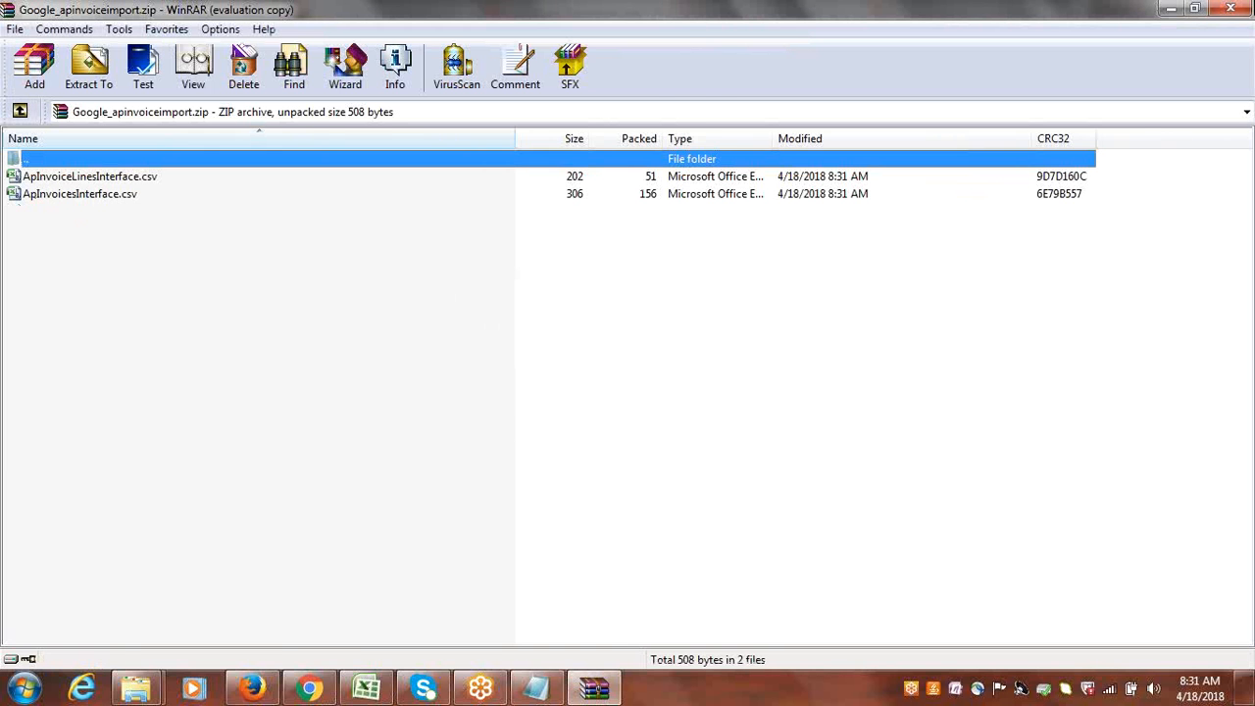
{"action": "left_click", "coordinate": [1230, 9]}
{"action": "left_click", "coordinate": [338, 505]}
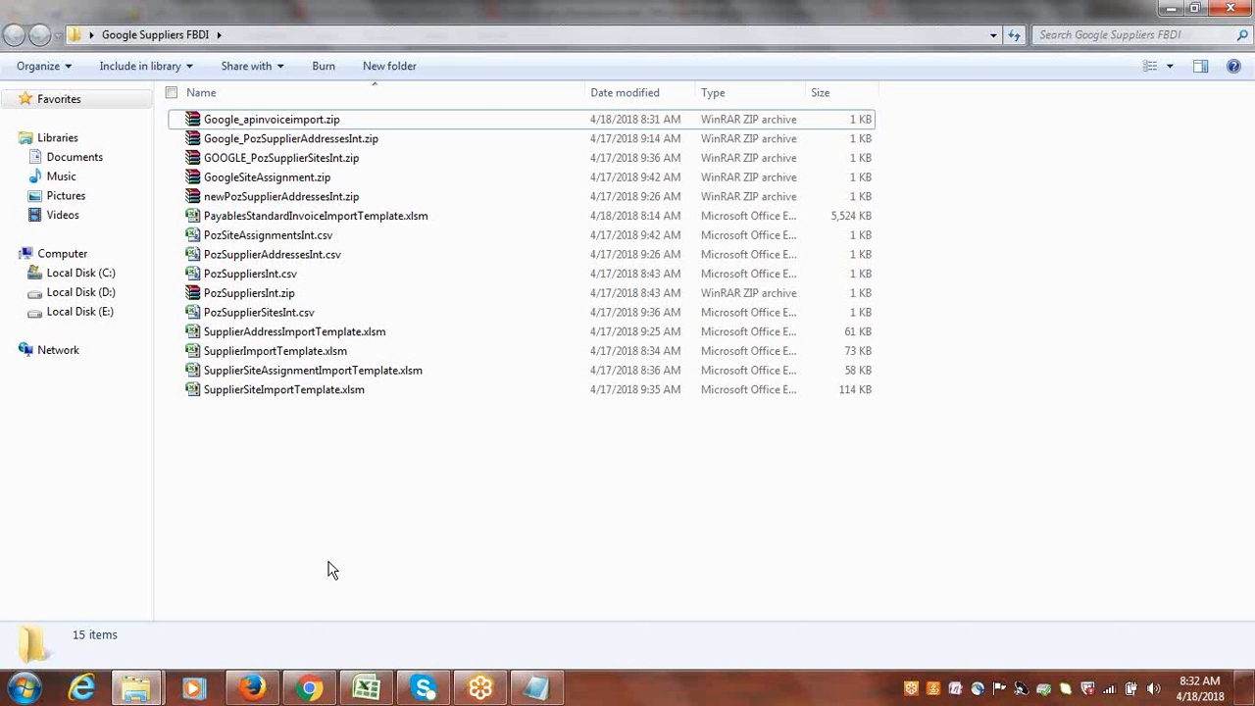
Switch to Oracle Fusion in Firefox, cancel the open Create Invoice page, and open Scheduled Processes.
{"action": "left_click", "coordinate": [252, 689]}
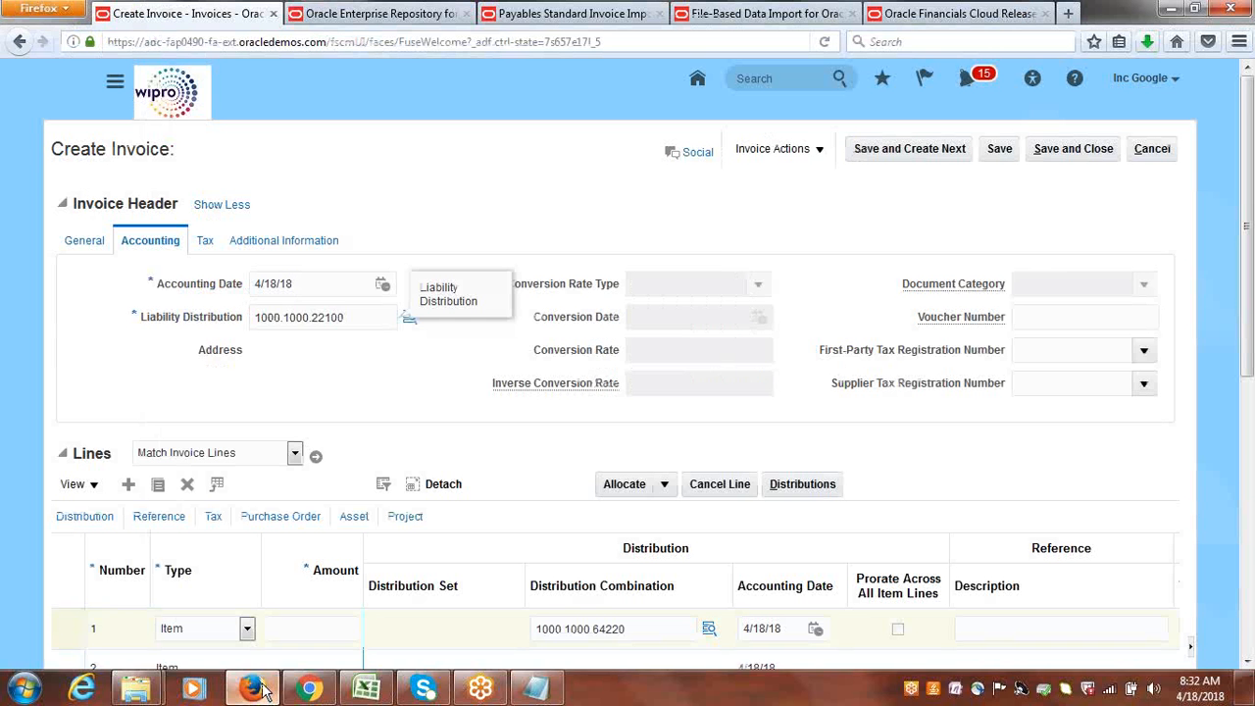
{"action": "left_click", "coordinate": [1153, 149]}
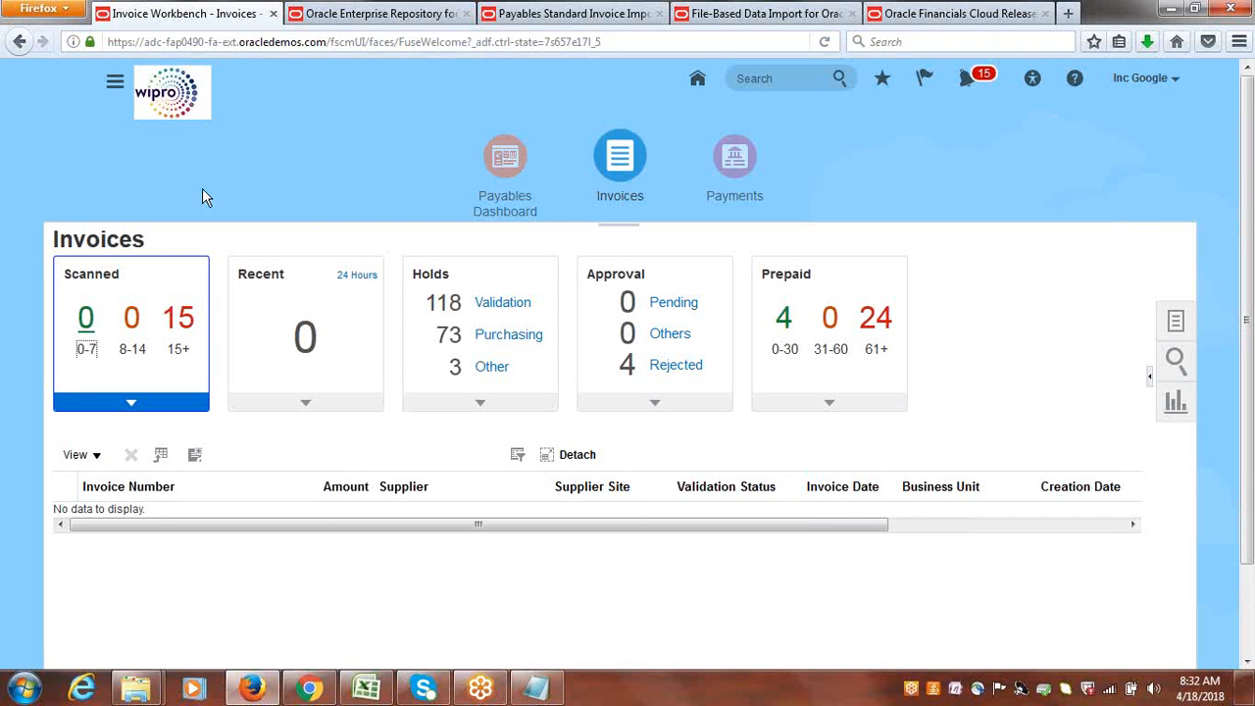
{"action": "left_click", "coordinate": [115, 86]}
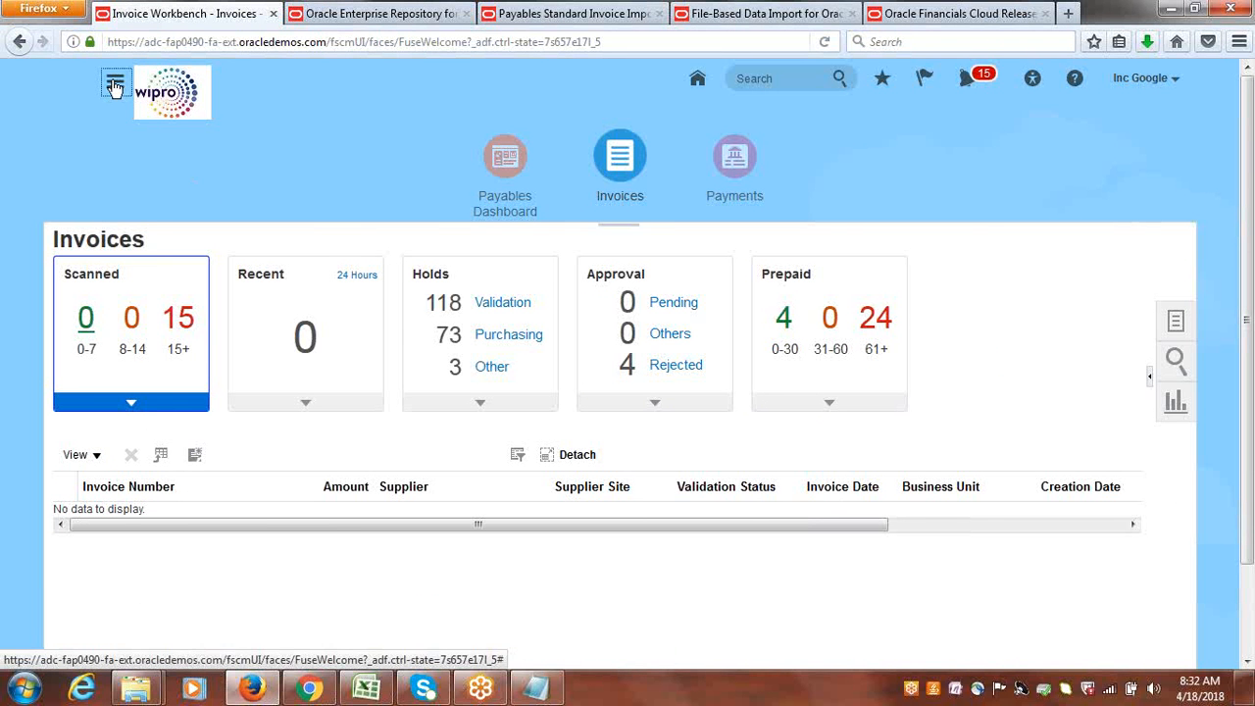
{"action": "left_click", "coordinate": [114, 86]}
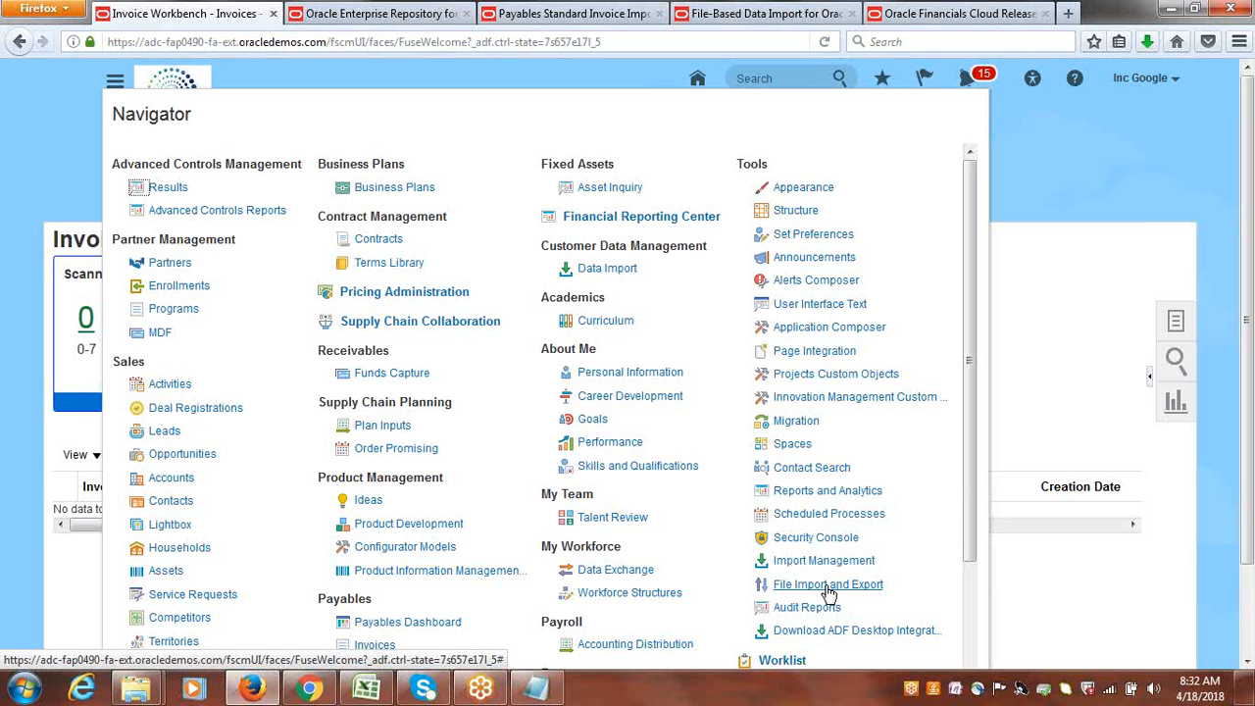
{"action": "left_click", "coordinate": [818, 515]}
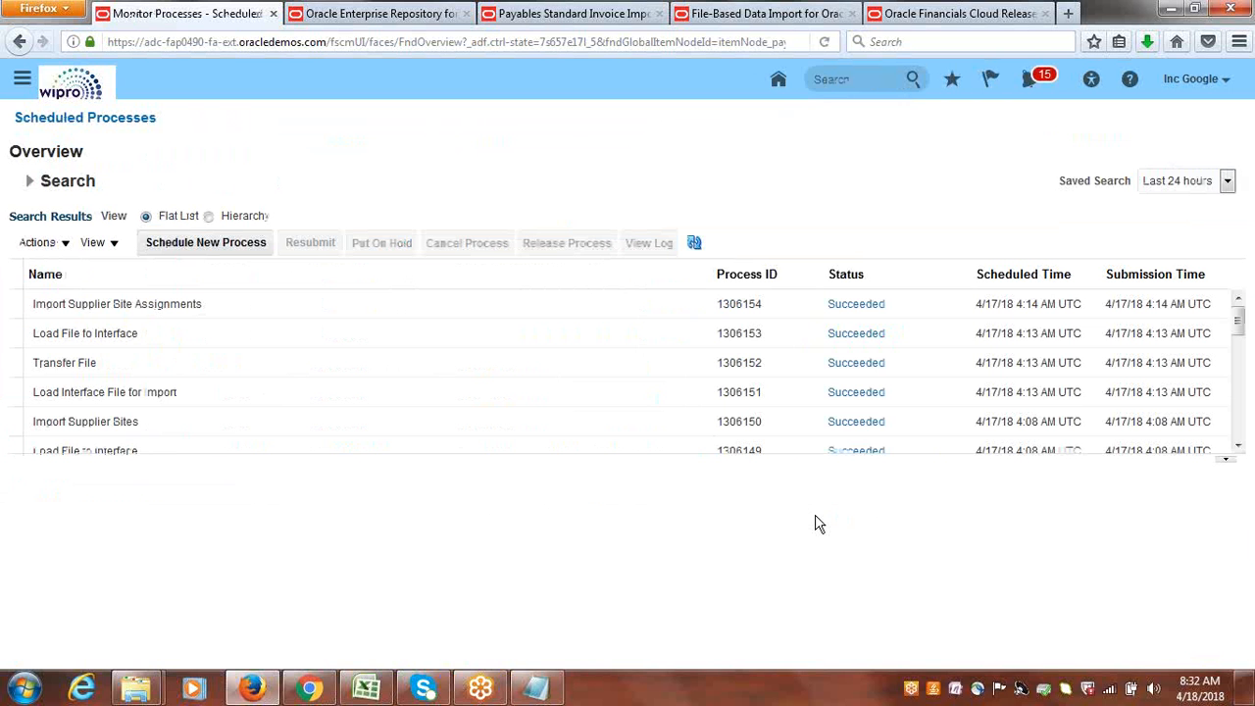
Schedule a new job process, searching for "Load Inter" and choosing Load Interface File for Import, and open its process details.
{"action": "left_click", "coordinate": [208, 247]}
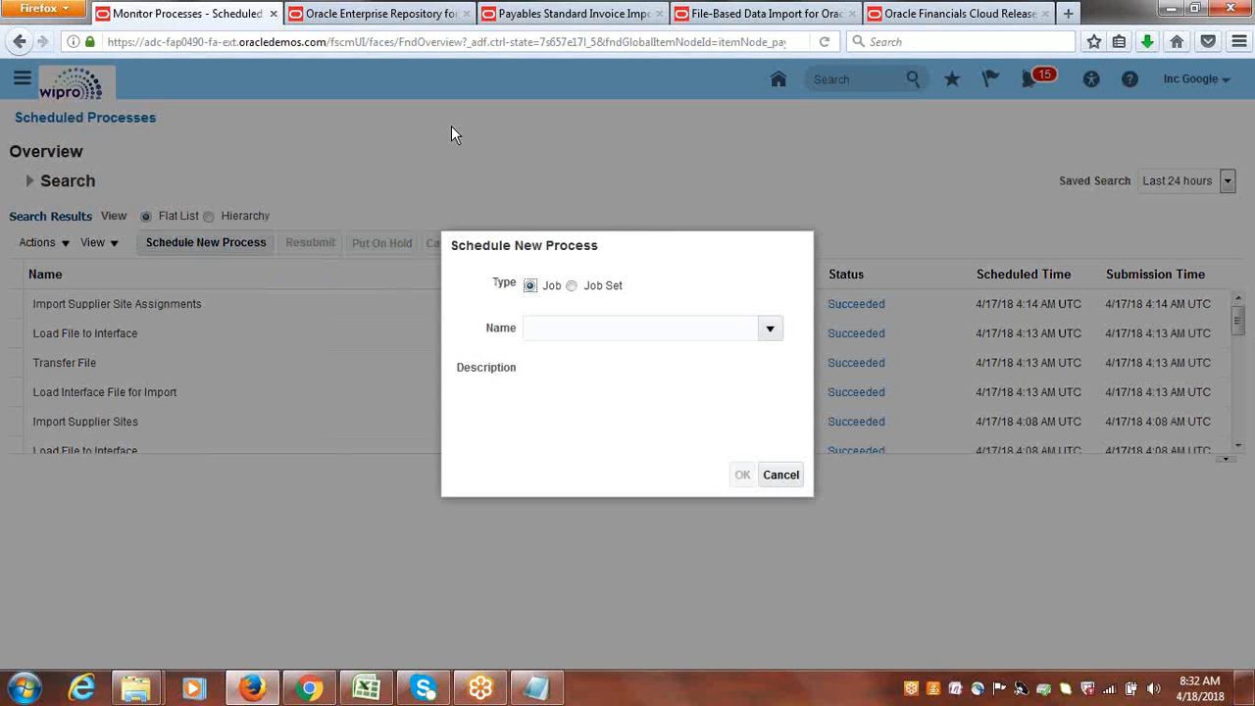
{"action": "left_click", "coordinate": [583, 332]}
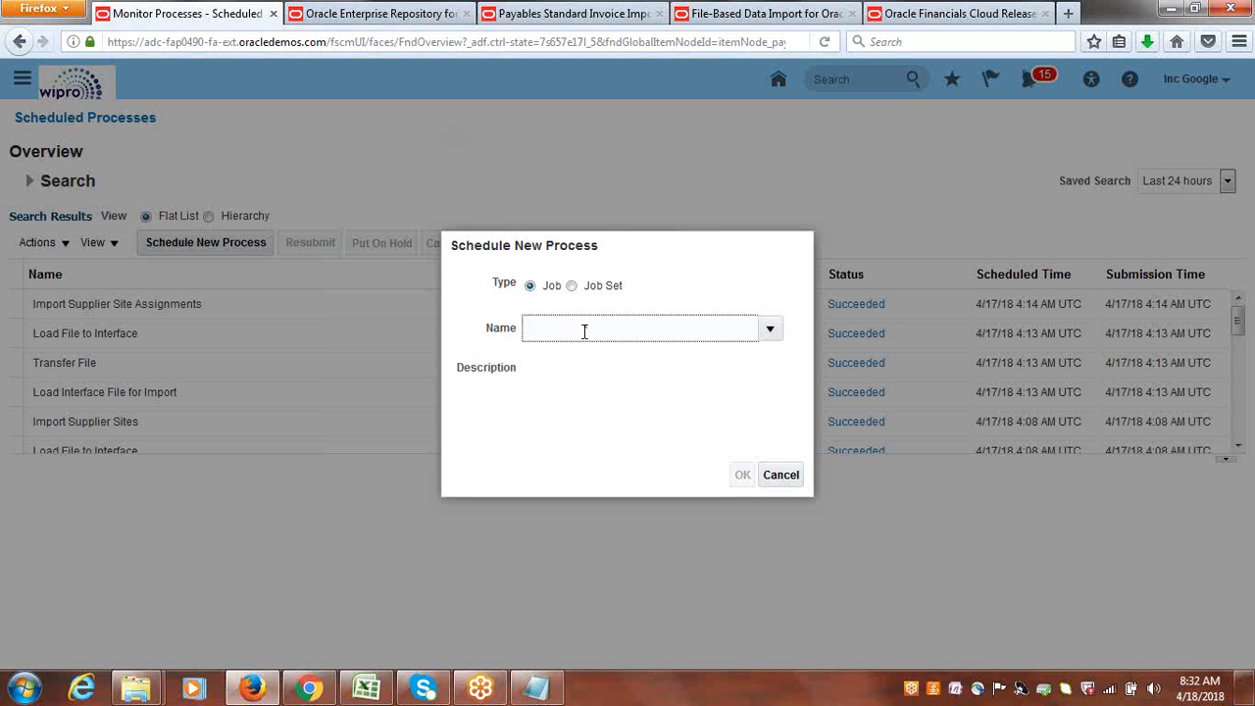
{"action": "type", "text": "Load Inter"}
{"action": "key", "text": "Tab"}
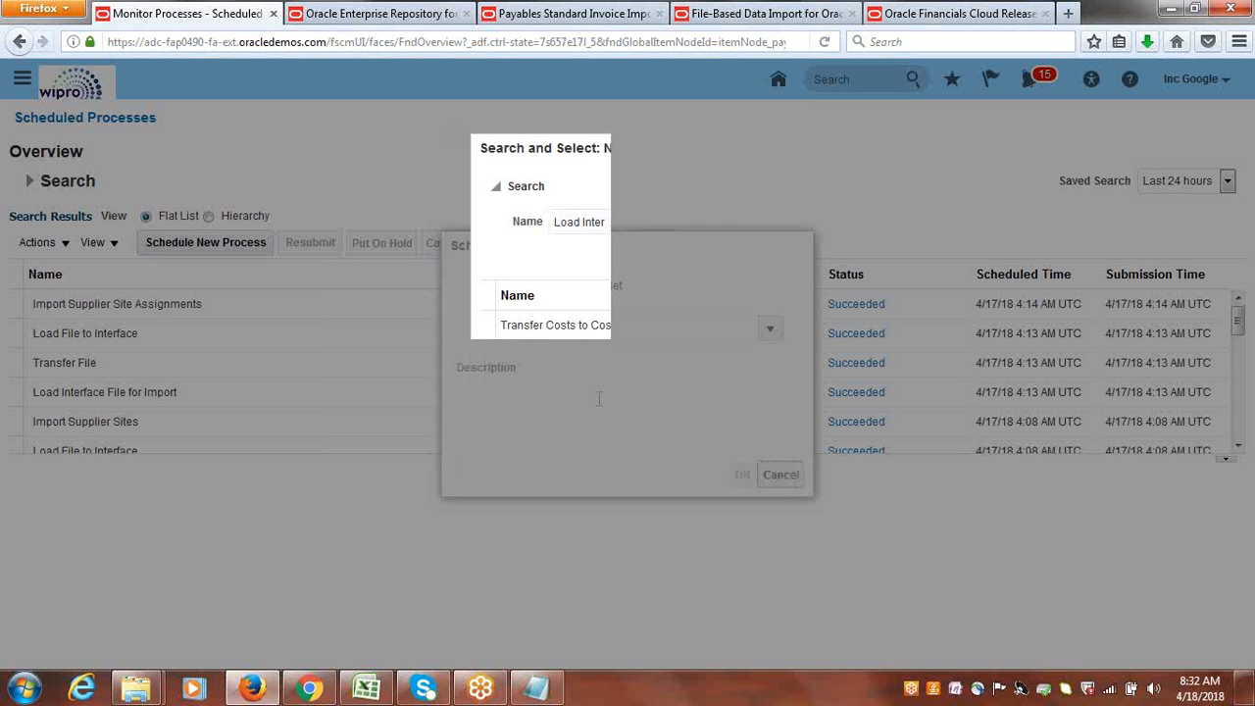
{"action": "left_click", "coordinate": [692, 259]}
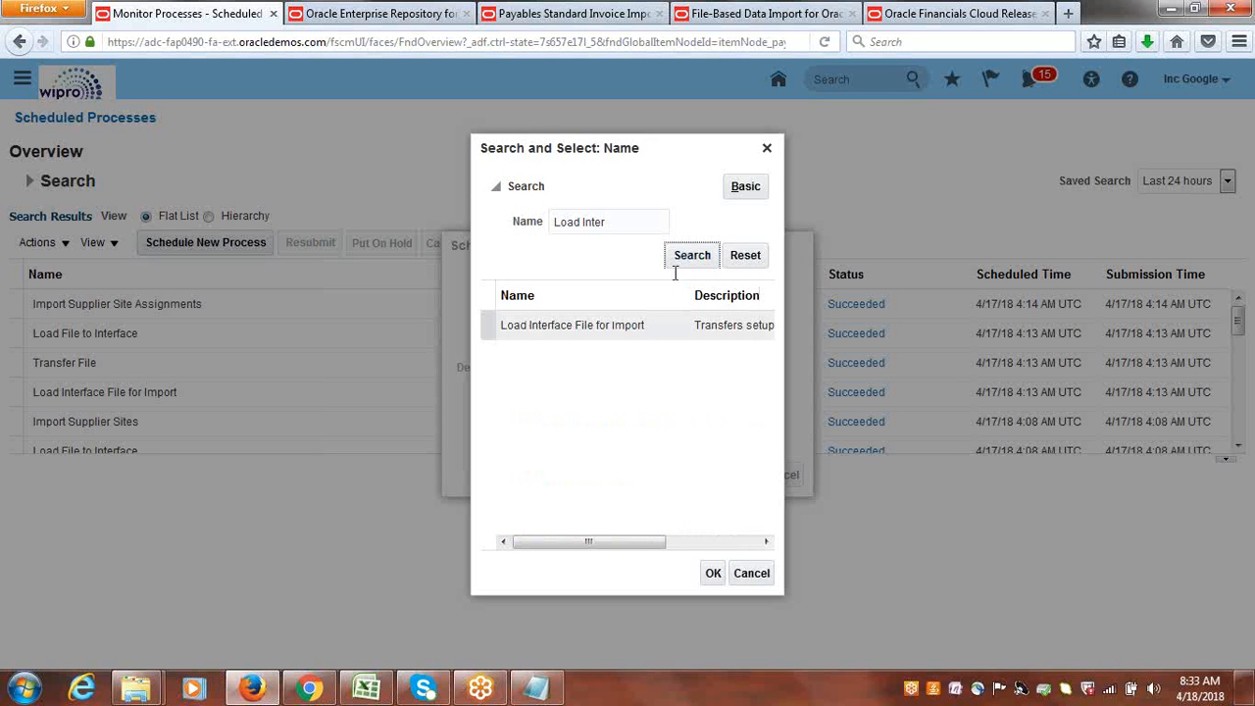
{"action": "left_click", "coordinate": [602, 328]}
{"action": "left_click", "coordinate": [713, 575]}
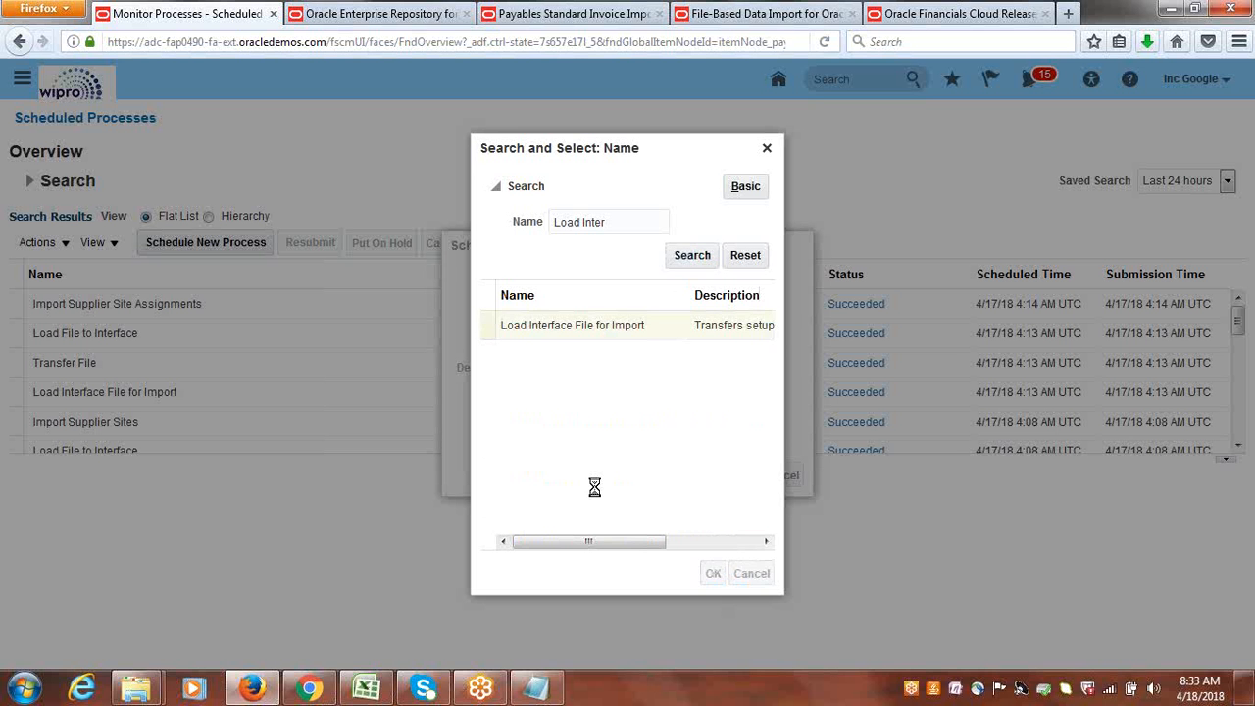
{"action": "left_click", "coordinate": [738, 474]}
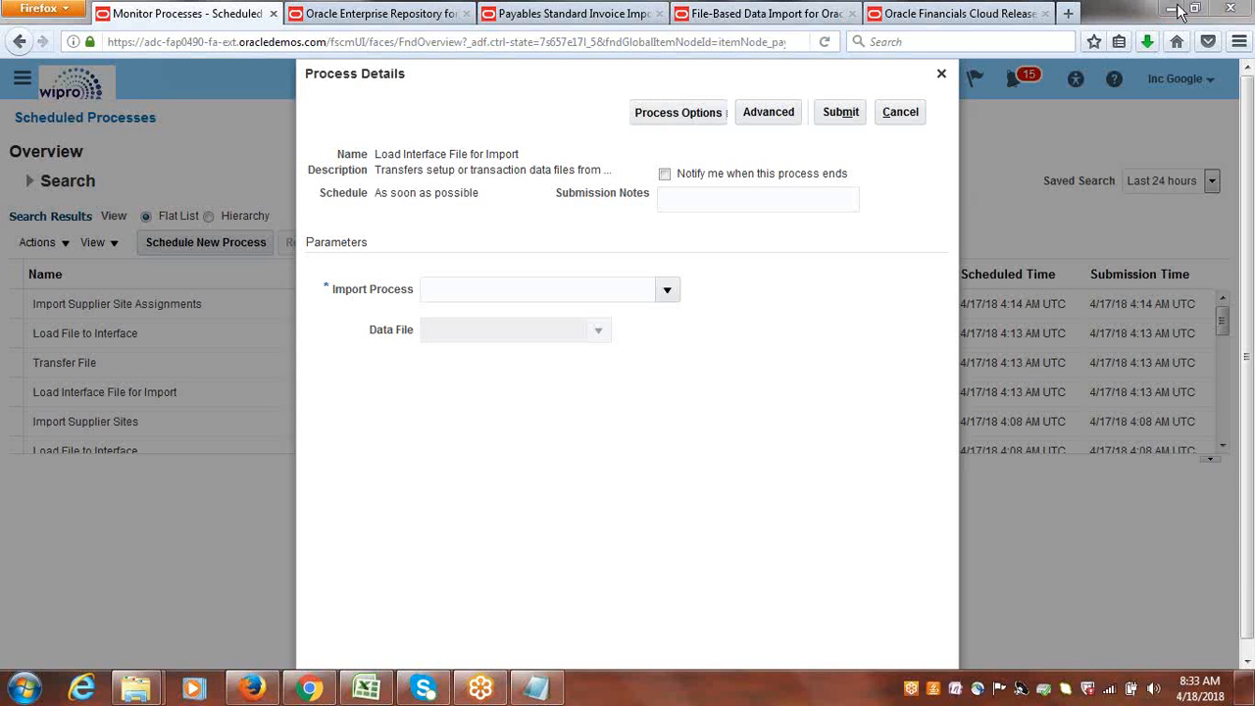
Look up the scheduled process in the Payables Standard Invoice Import documentation and select its name, Import Payables Invoices.
{"action": "left_click", "coordinate": [737, 13]}
{"action": "left_click", "coordinate": [555, 11]}
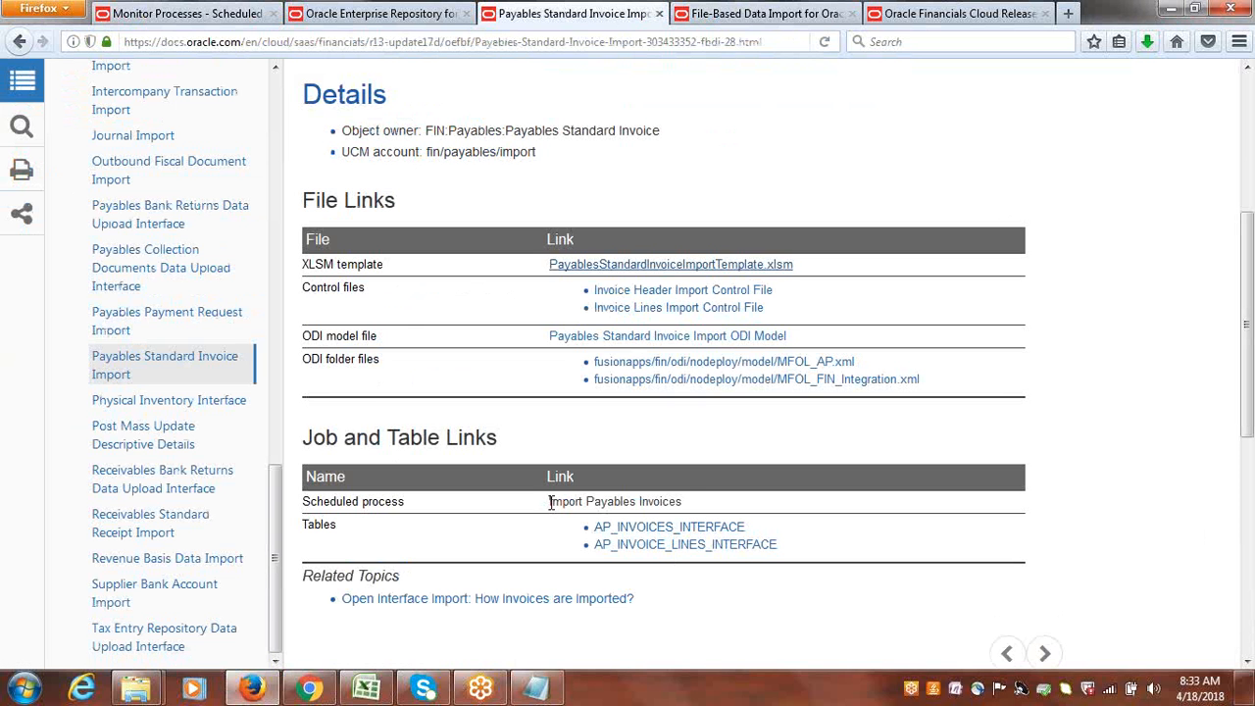
{"action": "left_click_drag", "start_coordinate": [549, 502], "coordinate": [690, 502]}
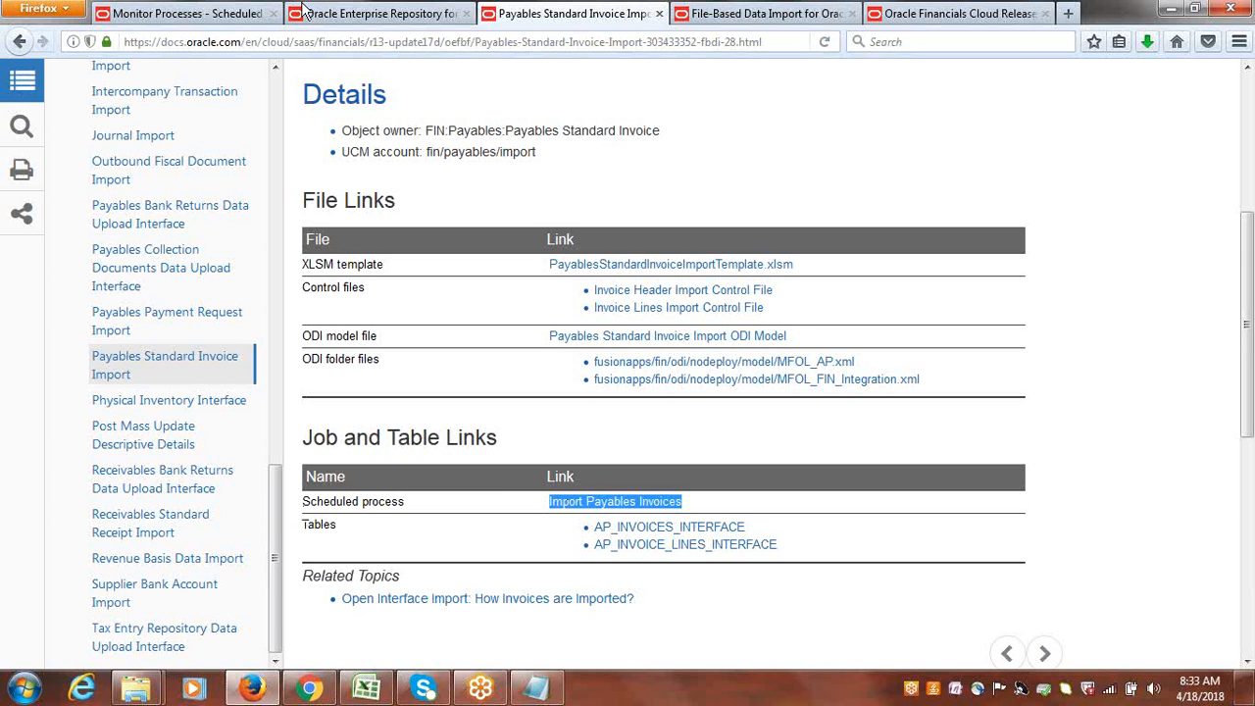
Return to the Load Interface File for Import process details and set the import process to Import Payables Invoices.
{"action": "left_click", "coordinate": [400, 8]}
{"action": "left_click", "coordinate": [163, 10]}
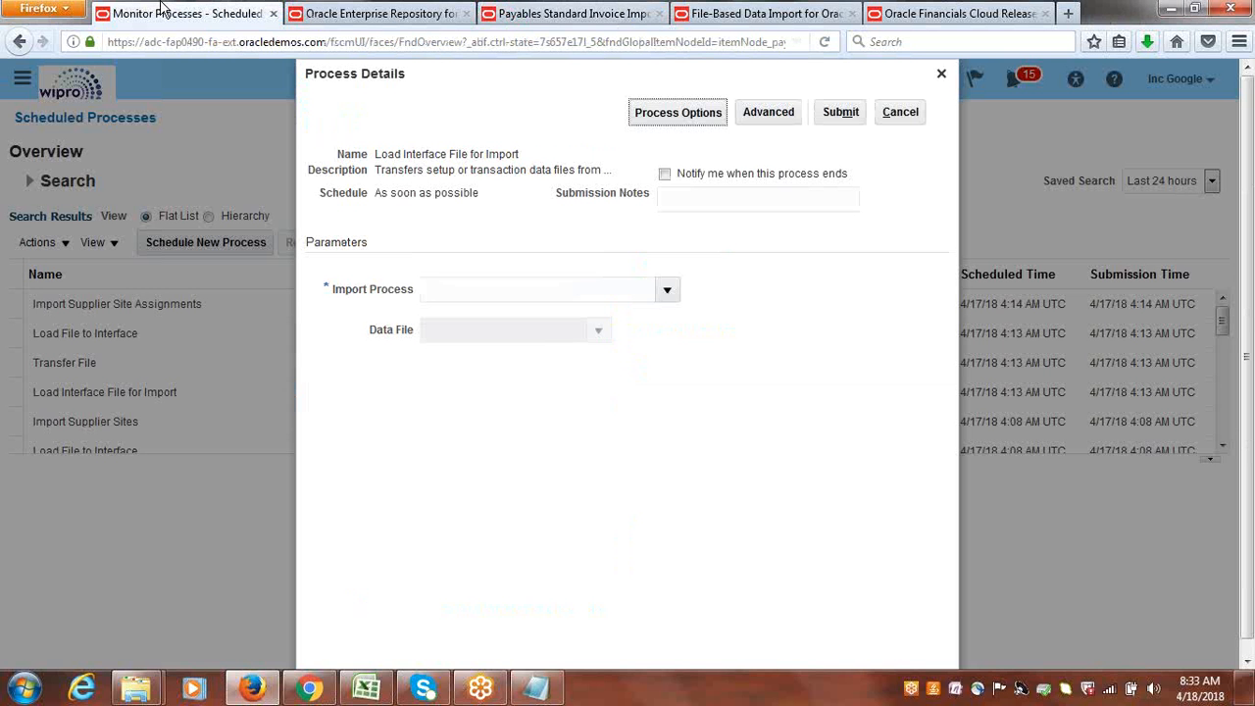
{"action": "left_click", "coordinate": [667, 293]}
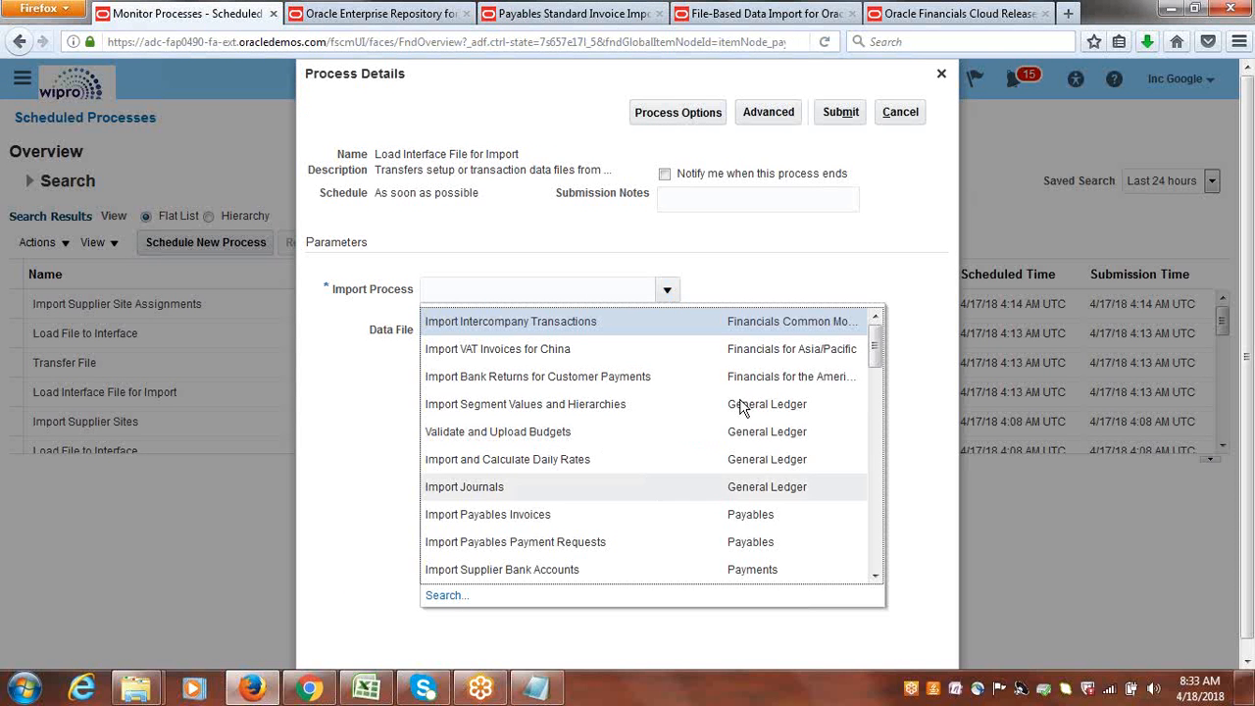
{"action": "left_click_drag", "start_coordinate": [873, 345], "coordinate": [879, 347]}
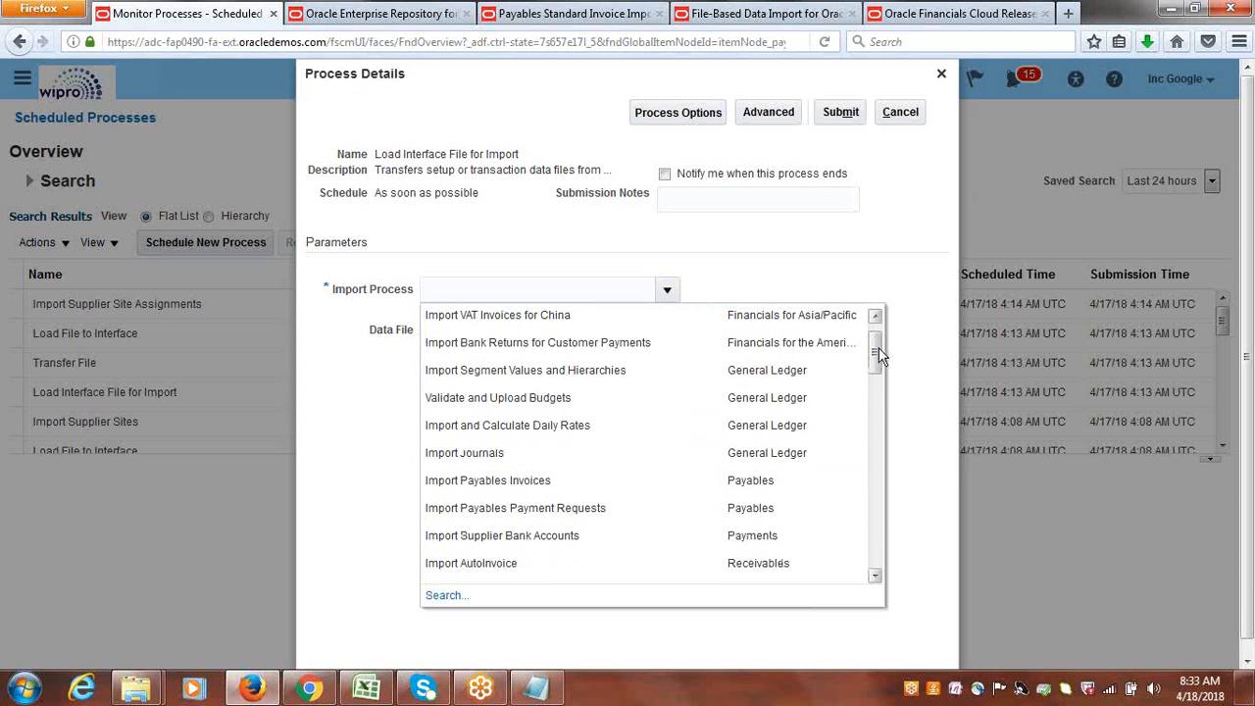
{"action": "left_click", "coordinate": [521, 481]}
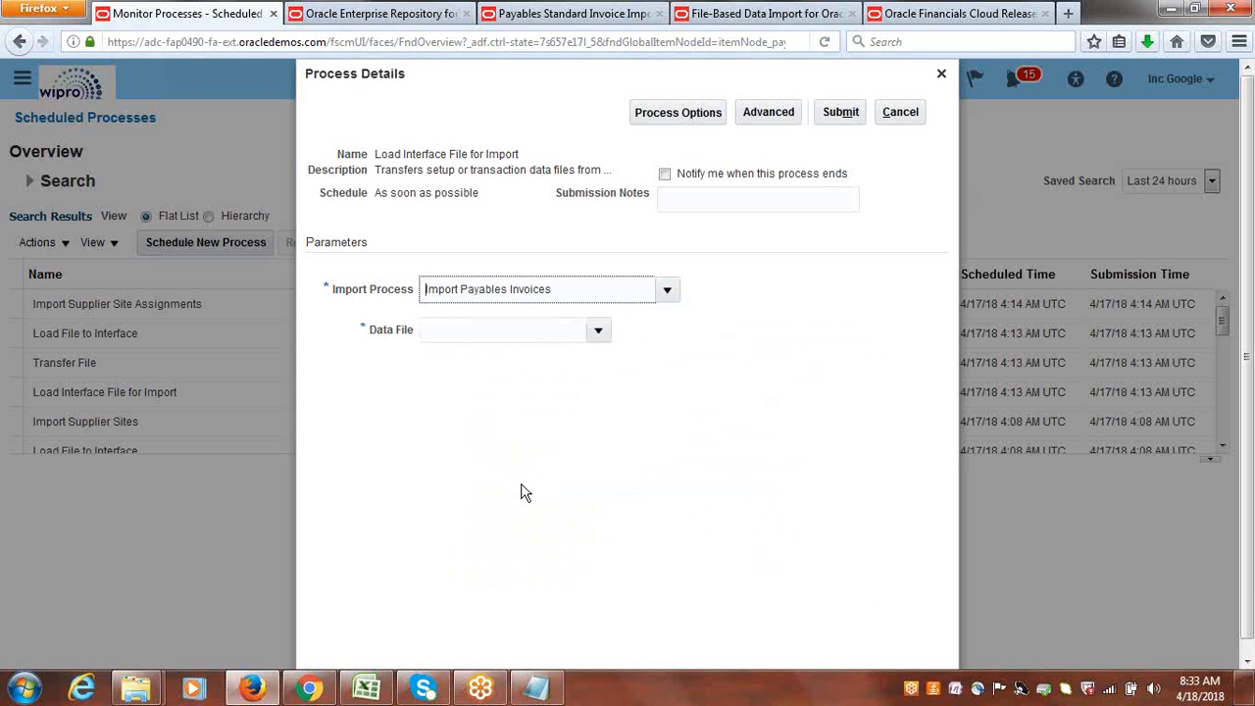
Upload Google_apinvoiceimport.zip from the Google Suppliers FBDI desktop folder as the new data file.
{"action": "left_click", "coordinate": [600, 333]}
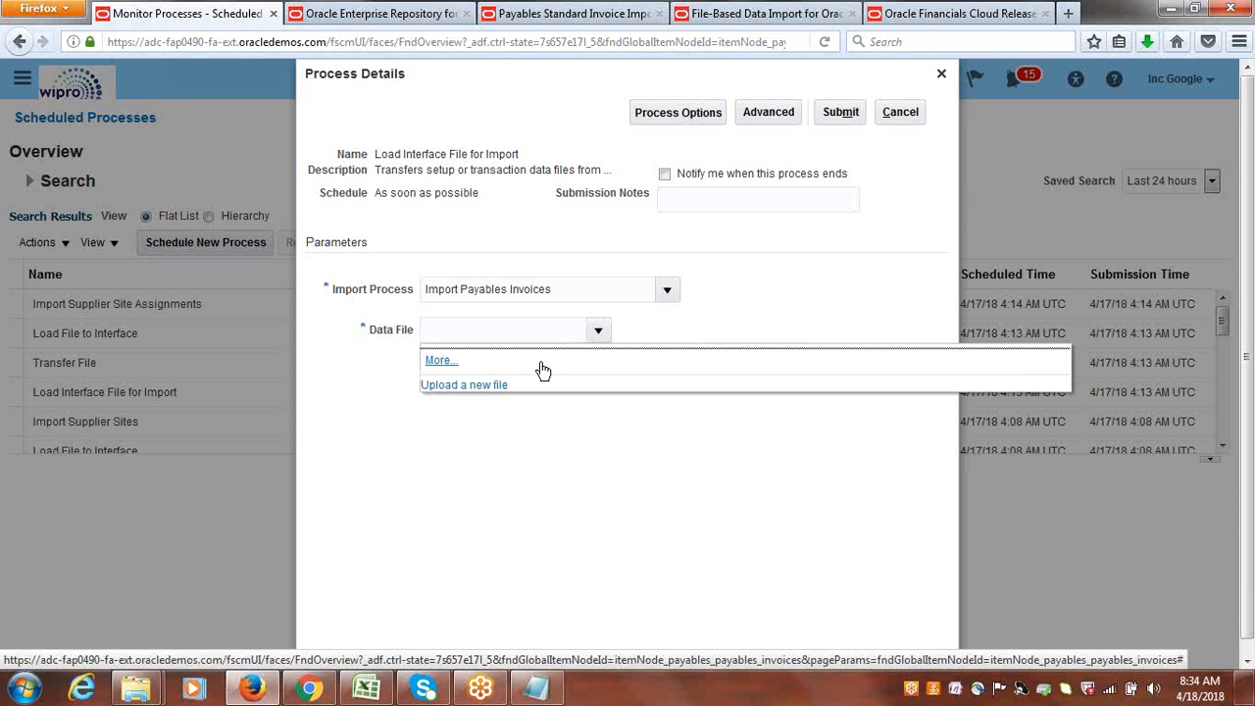
{"action": "left_click", "coordinate": [460, 387]}
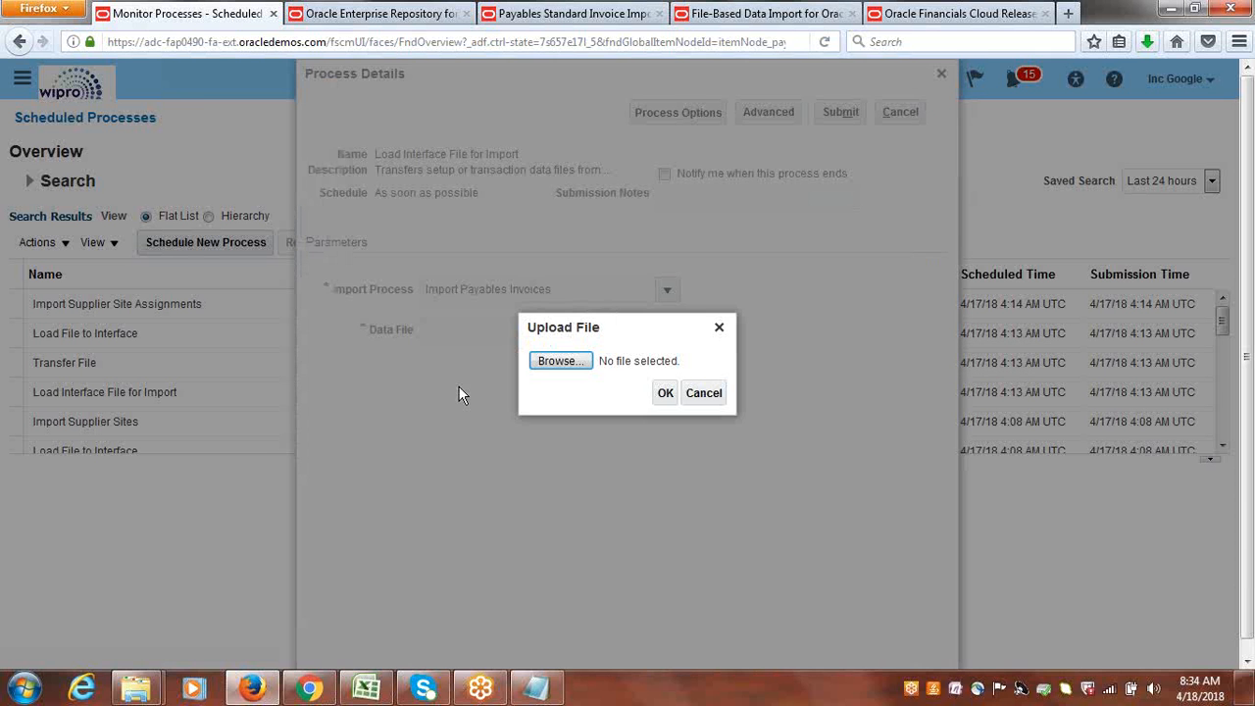
{"action": "left_click", "coordinate": [560, 362]}
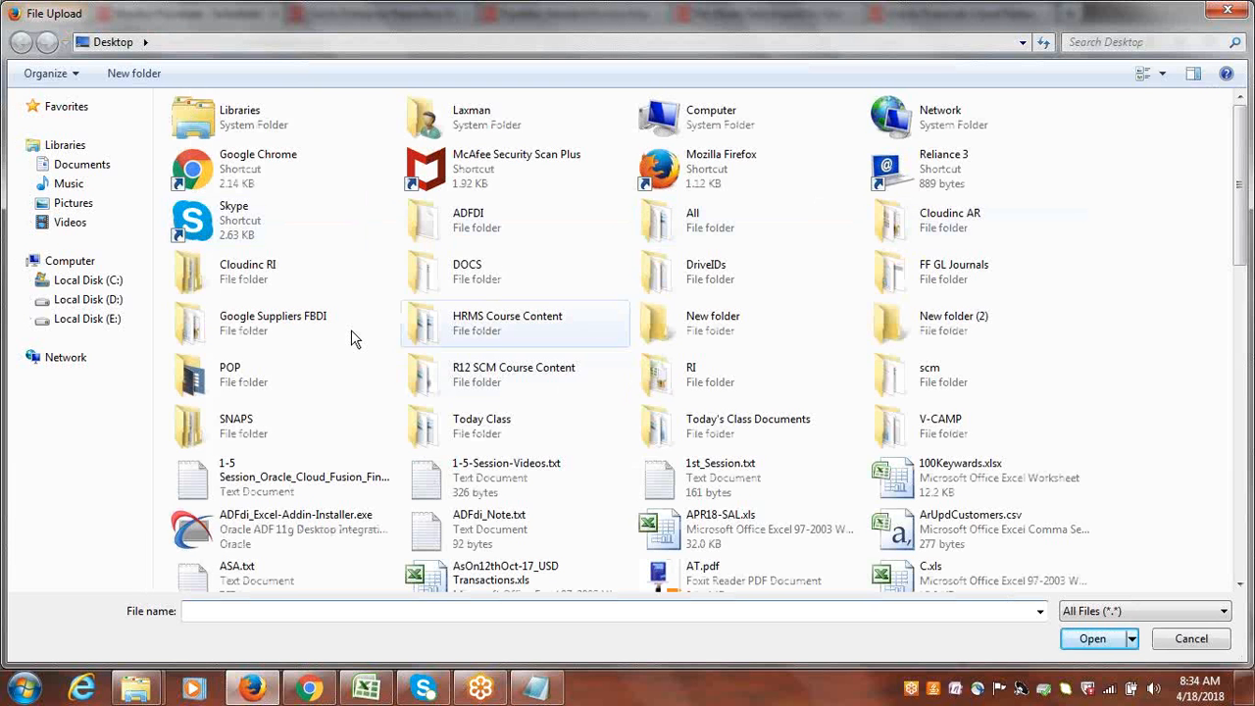
{"action": "double_click", "coordinate": [267, 319]}
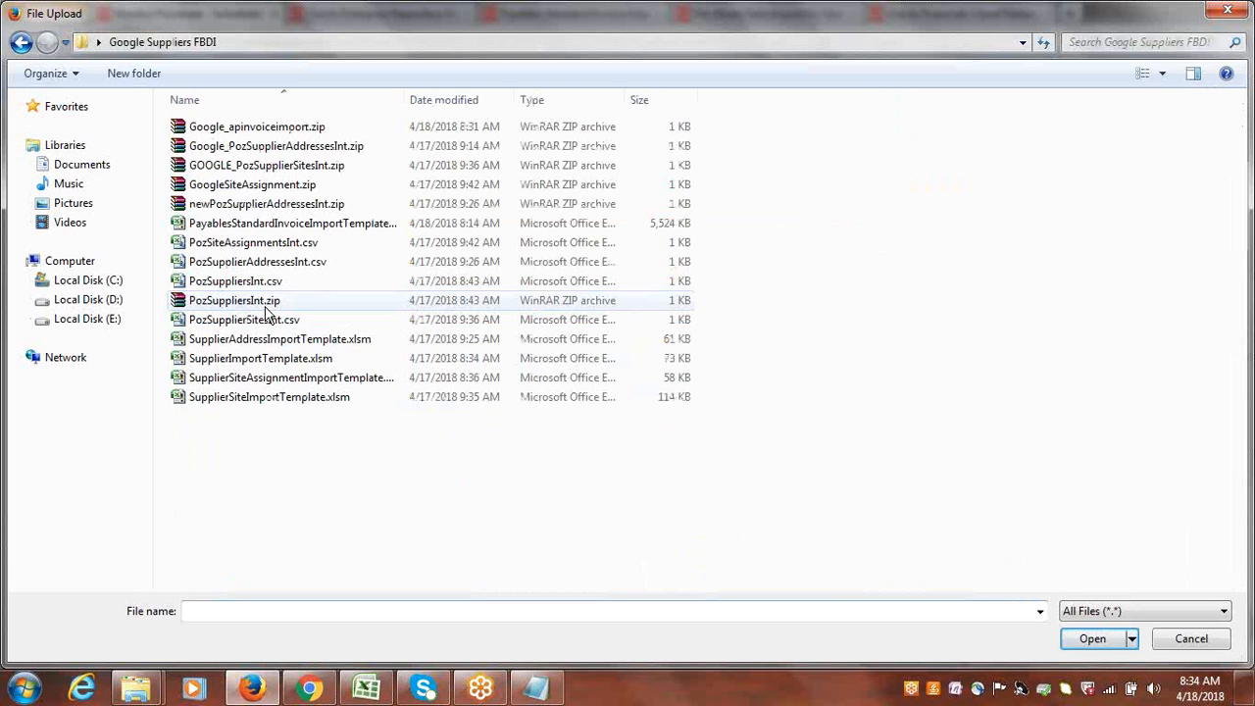
{"action": "left_click", "coordinate": [262, 129]}
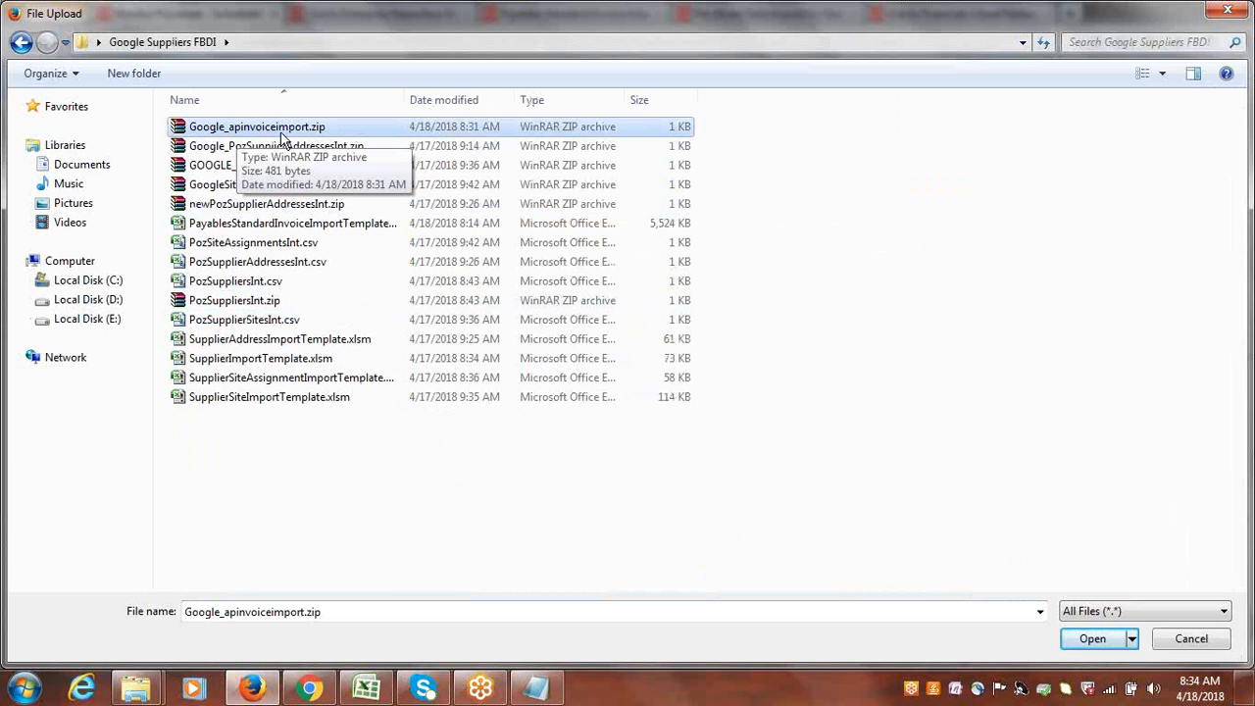
{"action": "left_click", "coordinate": [1086, 639]}
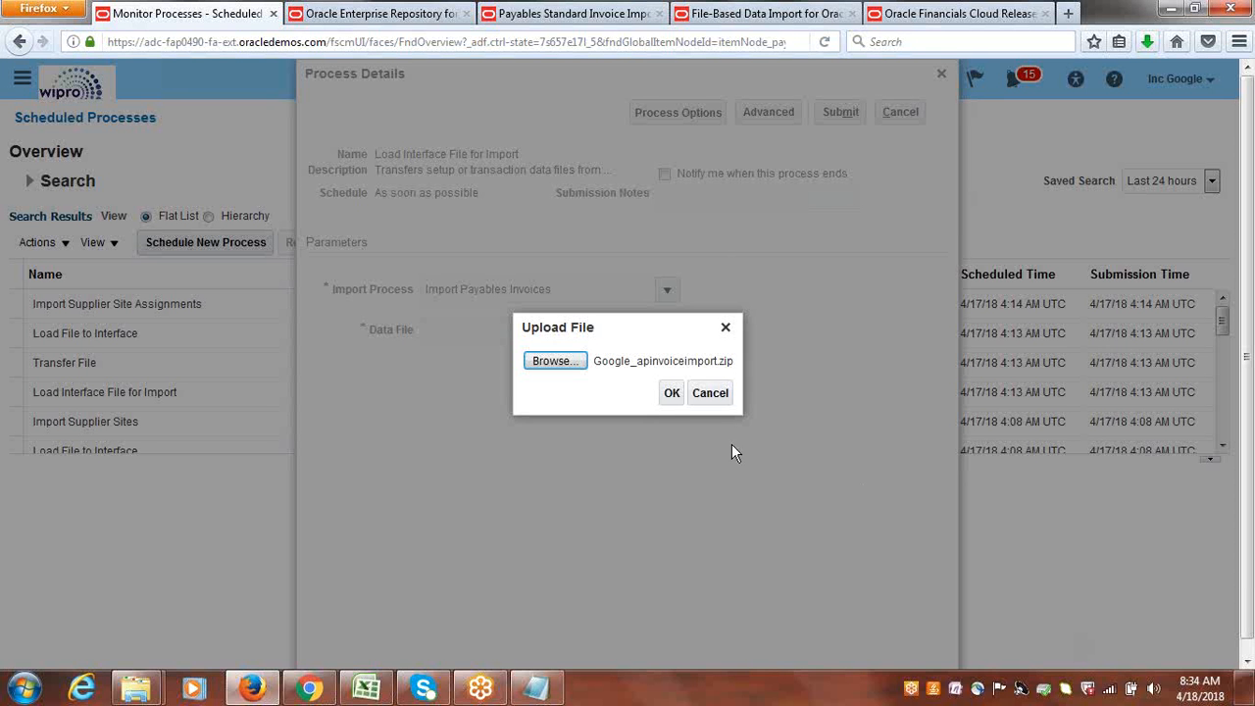
{"action": "left_click", "coordinate": [672, 392]}
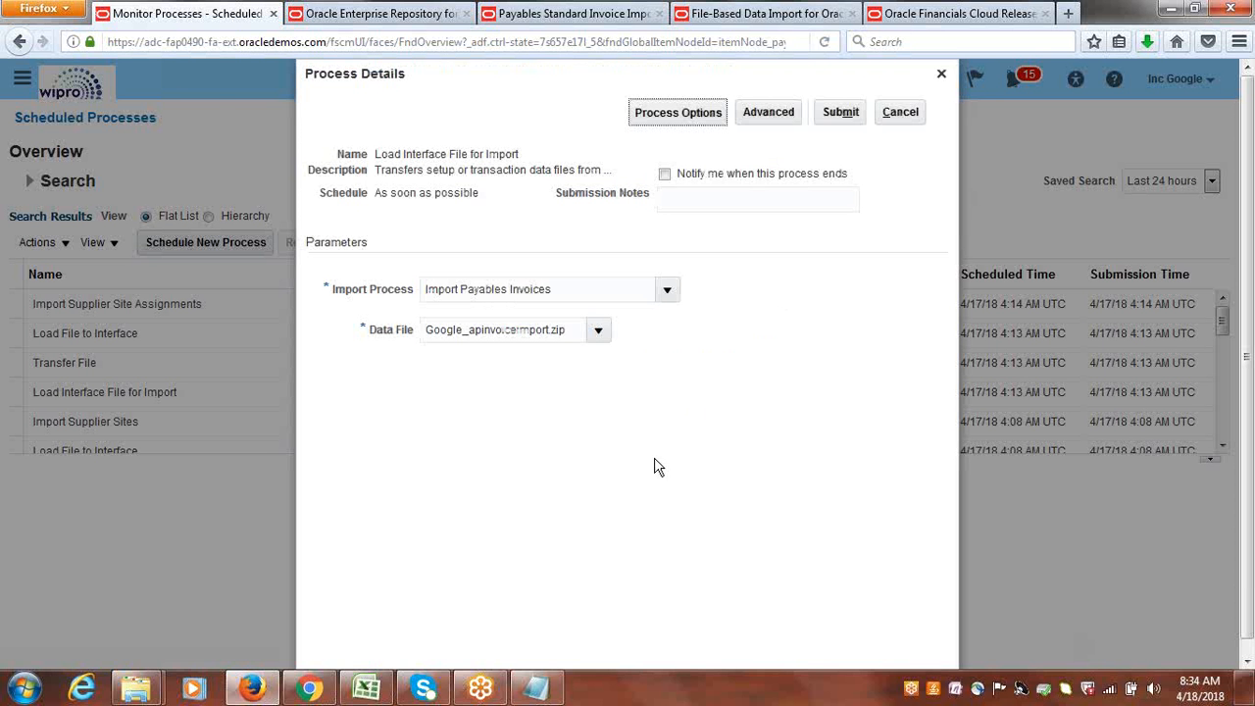
Submit the Load Interface File for Import process, dismiss the confirmation, and refresh the process list.
{"action": "left_click", "coordinate": [840, 114]}
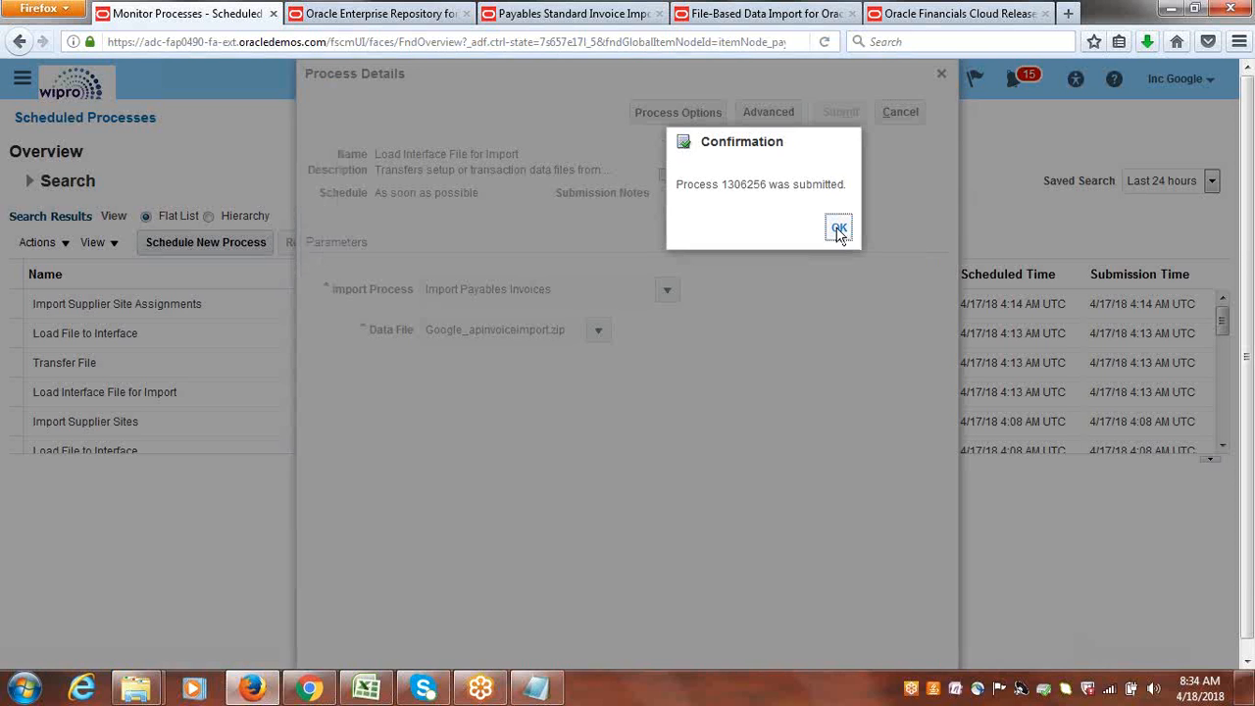
{"action": "left_click", "coordinate": [839, 231]}
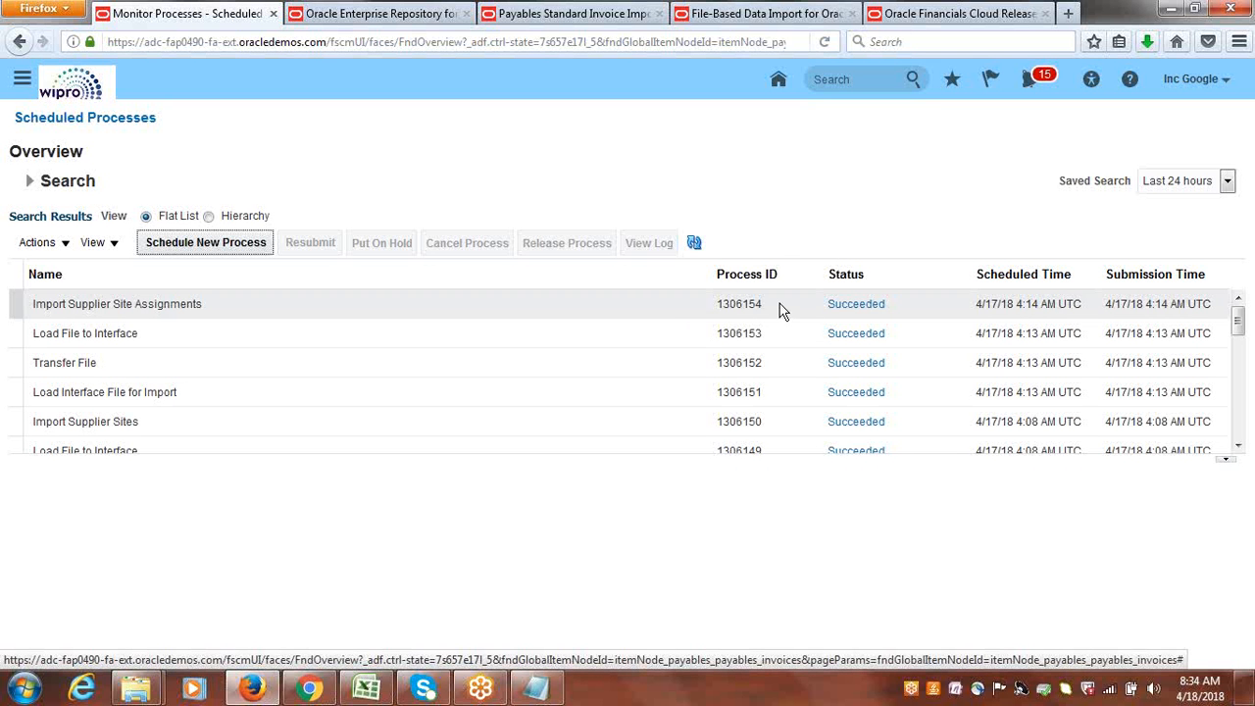
{"action": "left_click", "coordinate": [694, 243]}
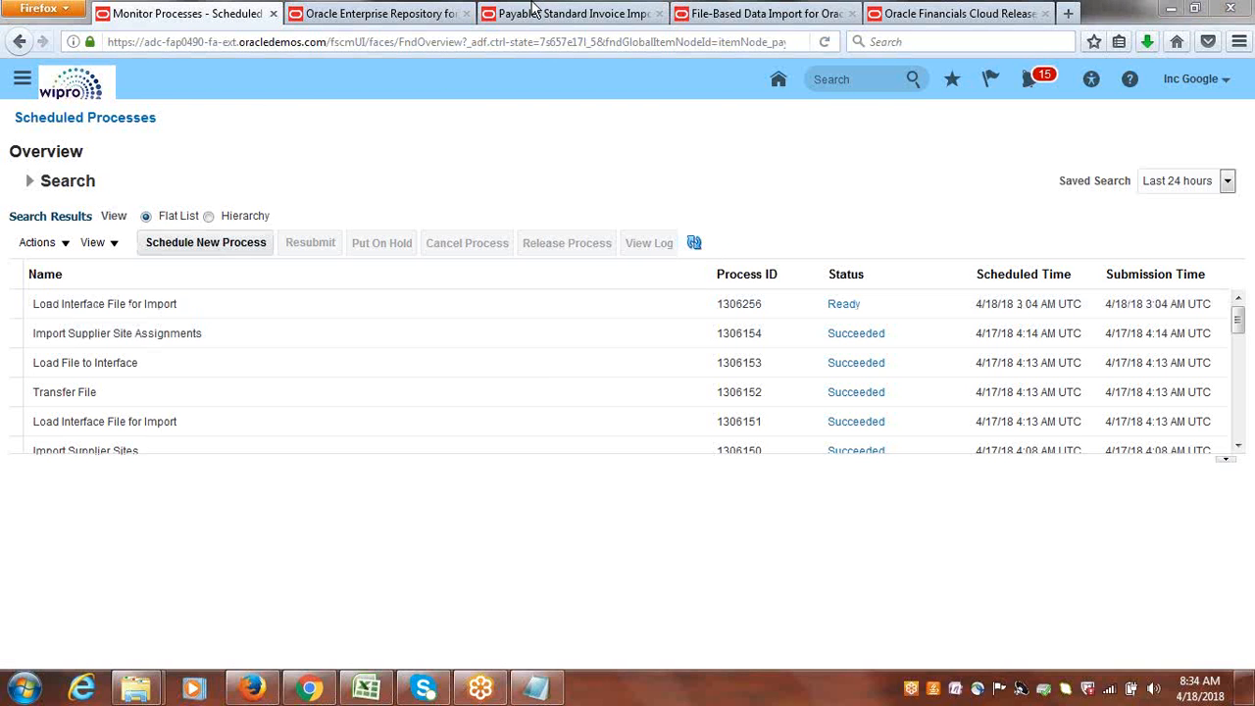
Look up the target tables in the Payables Standard Invoice Import documentation and select AP_INVOICES_INTERFACE and AP_INVOICE_LINES_INTERFACE.
{"action": "left_click", "coordinate": [738, 12]}
{"action": "left_click", "coordinate": [611, 11]}
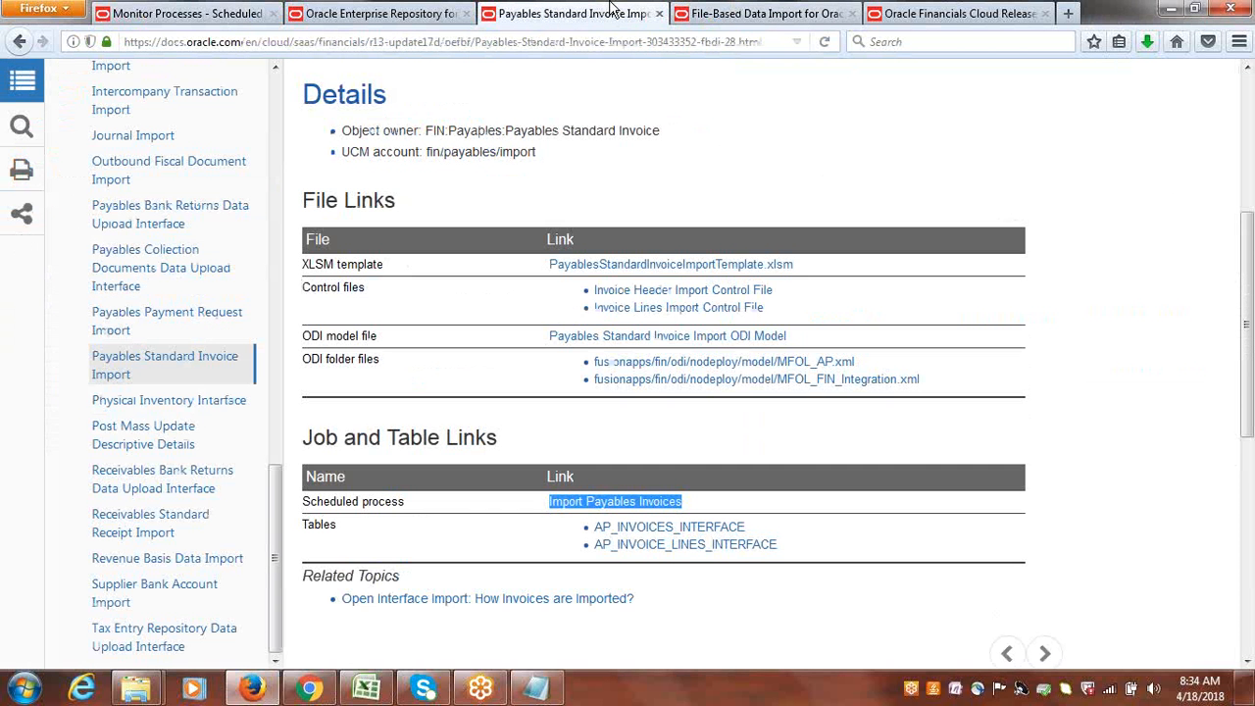
{"action": "left_click_drag", "start_coordinate": [790, 559], "coordinate": [593, 530]}
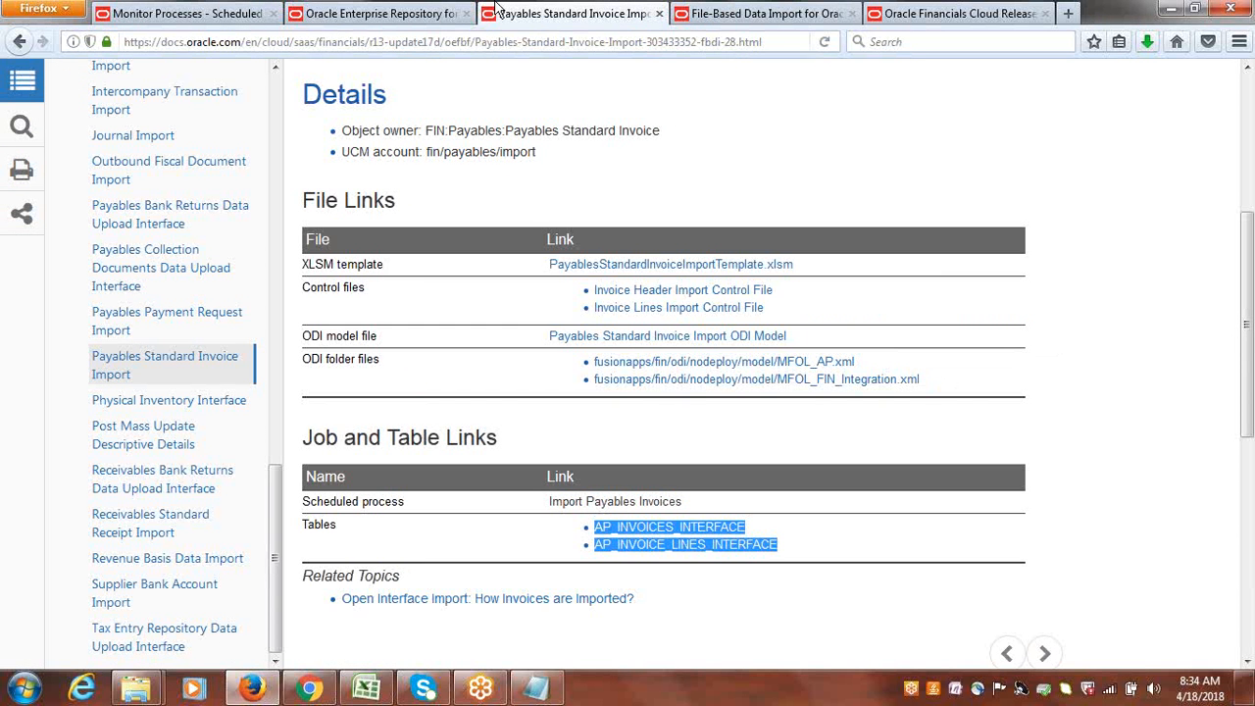
Return to Scheduled Processes and keep refreshing the list to monitor the load job and its child processes until they finish.
{"action": "left_click", "coordinate": [194, 10]}
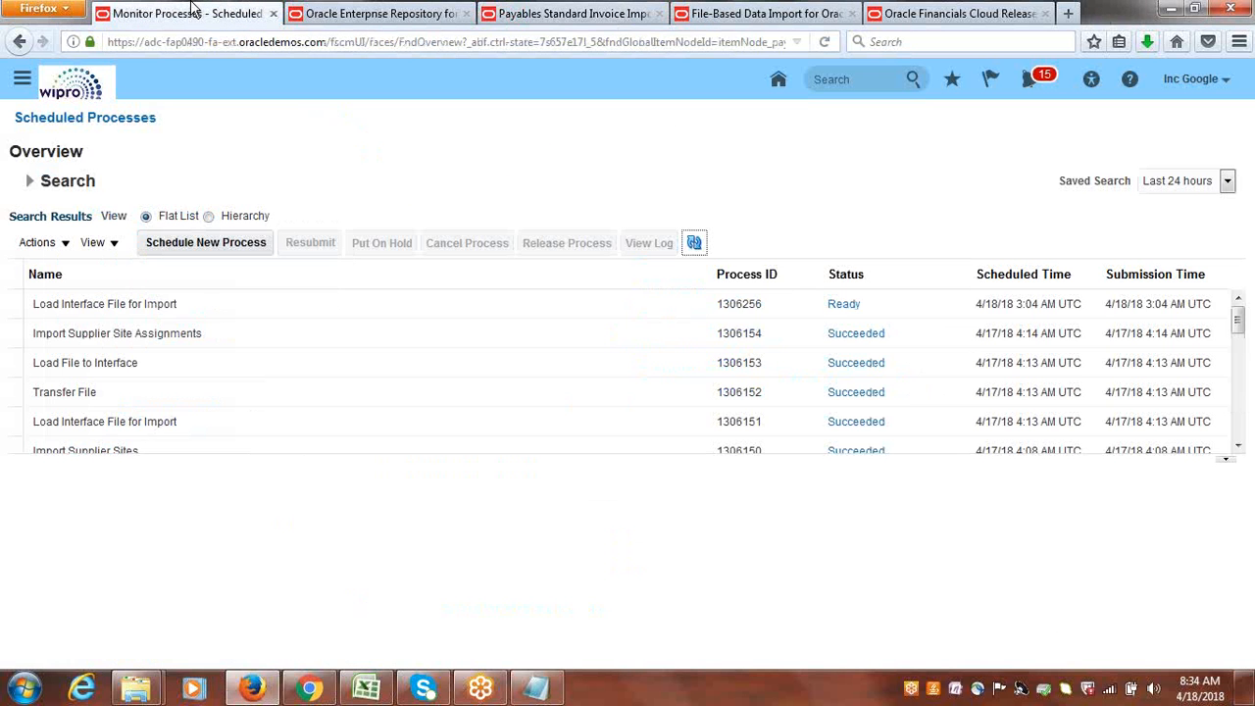
{"action": "left_click", "coordinate": [695, 245]}
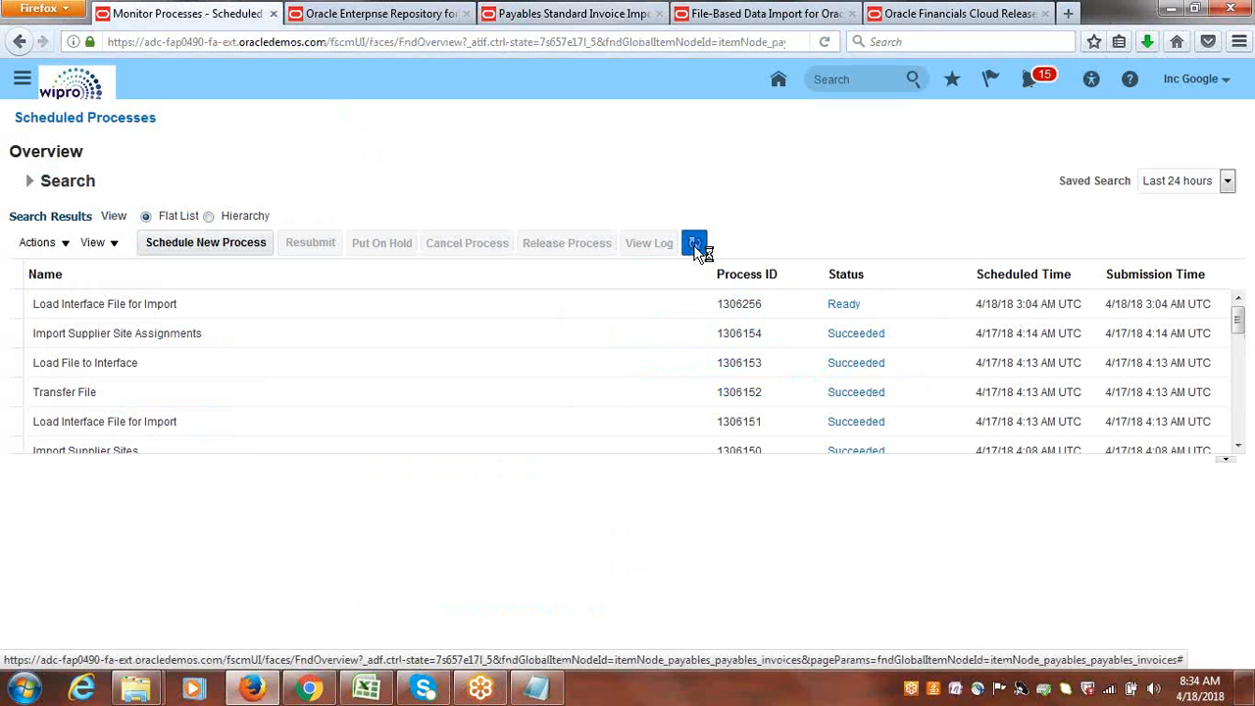
{"action": "left_click", "coordinate": [696, 249]}
{"action": "left_click", "coordinate": [695, 249]}
{"action": "left_click", "coordinate": [695, 249]}
{"action": "left_click", "coordinate": [696, 249]}
{"action": "left_click", "coordinate": [695, 250]}
{"action": "left_click", "coordinate": [695, 247]}
{"action": "left_click", "coordinate": [695, 248]}
{"action": "left_click", "coordinate": [695, 248]}
{"action": "left_click", "coordinate": [695, 247]}
{"action": "left_click", "coordinate": [695, 247]}
{"action": "left_click", "coordinate": [695, 247]}
{"action": "left_click", "coordinate": [695, 247]}
{"action": "left_click", "coordinate": [695, 247]}
{"action": "left_click", "coordinate": [695, 247]}
{"action": "left_click", "coordinate": [695, 247]}
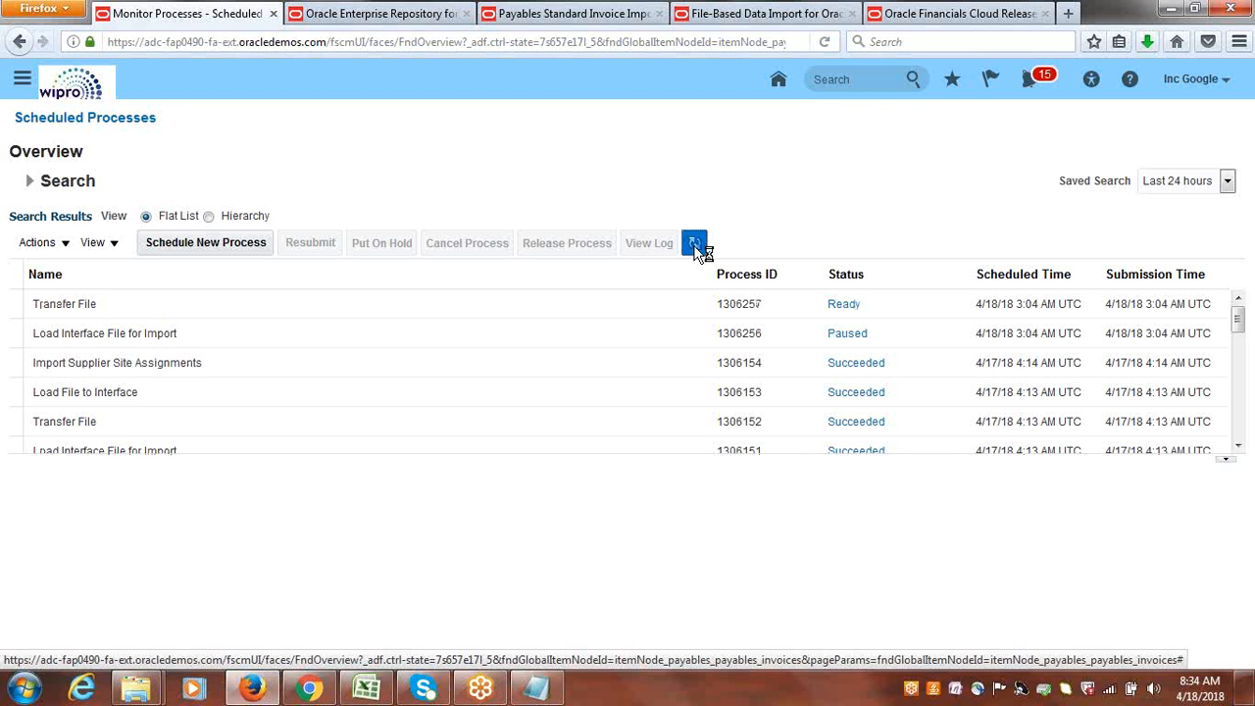
{"action": "left_click", "coordinate": [695, 247]}
{"action": "left_click", "coordinate": [695, 247]}
{"action": "left_click", "coordinate": [695, 247]}
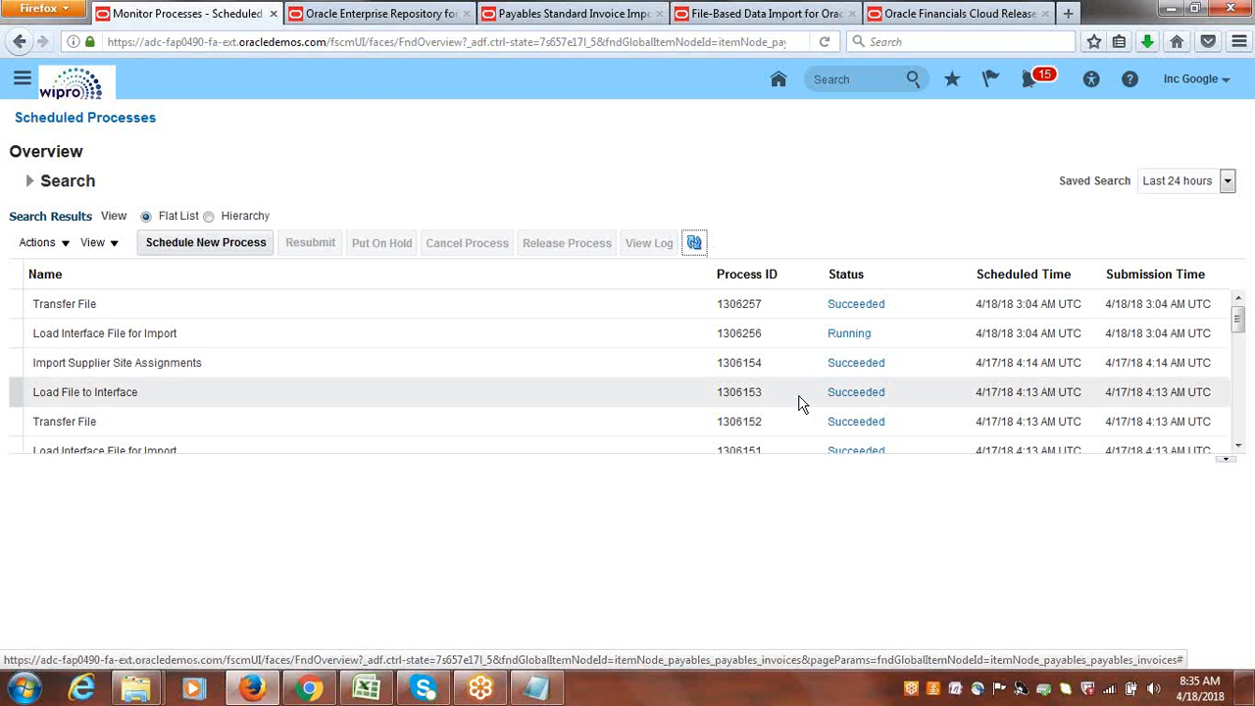
{"action": "left_click", "coordinate": [696, 245]}
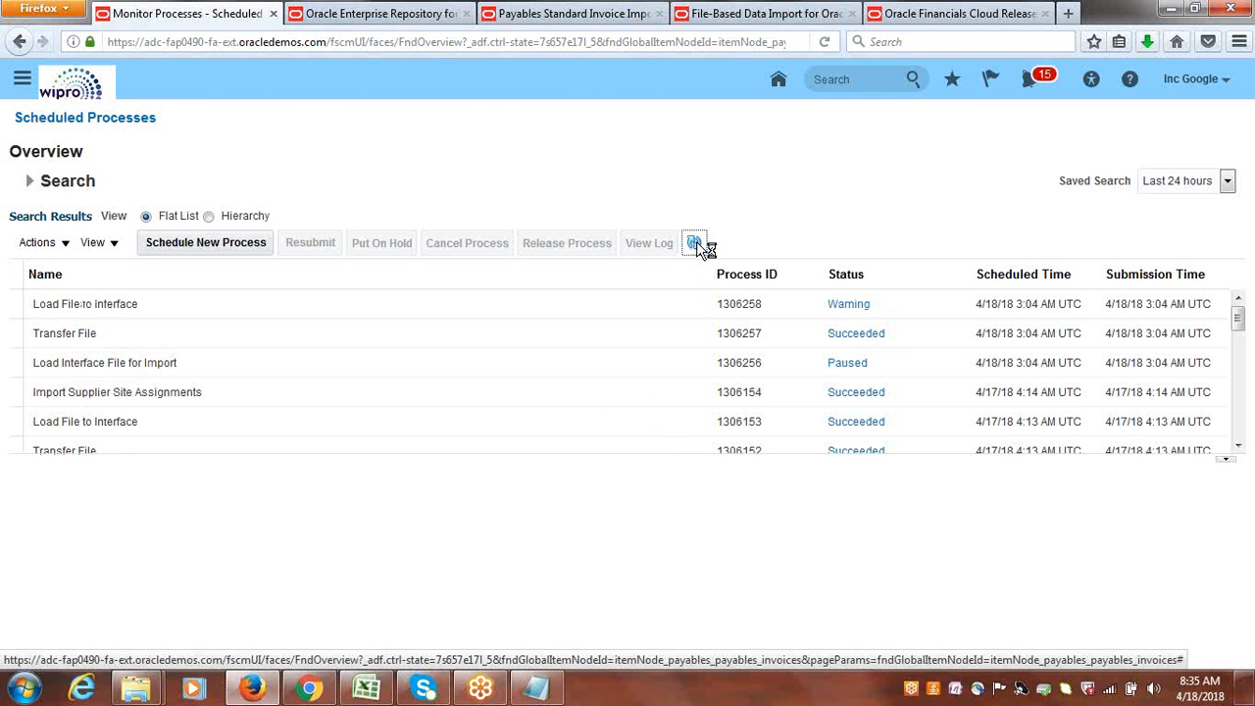
{"action": "left_click", "coordinate": [695, 243]}
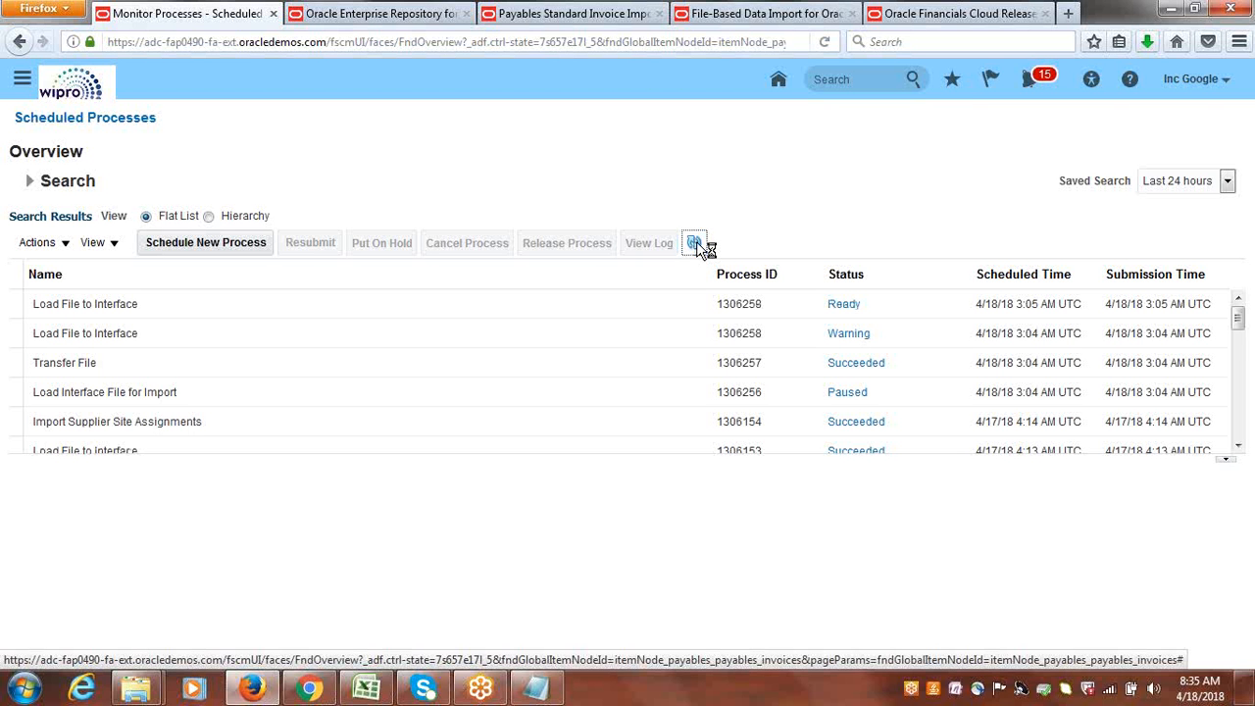
{"action": "left_click", "coordinate": [696, 244]}
{"action": "left_click", "coordinate": [695, 243]}
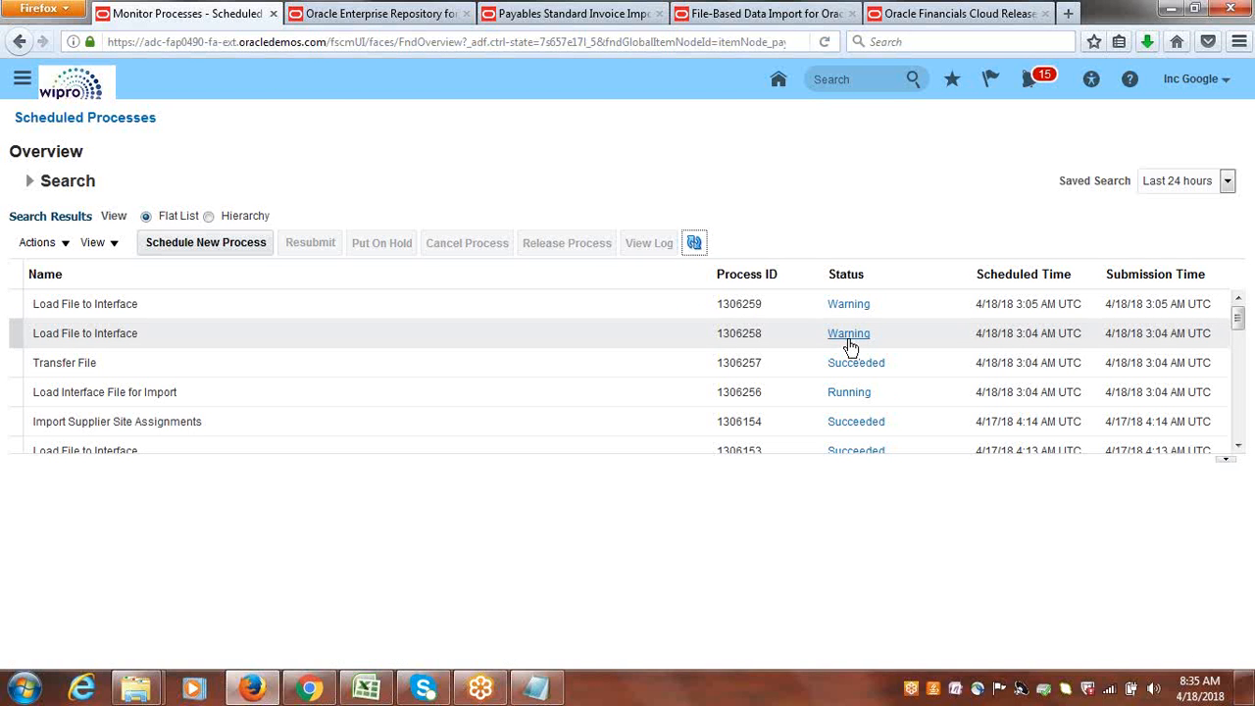
{"action": "left_click", "coordinate": [697, 241]}
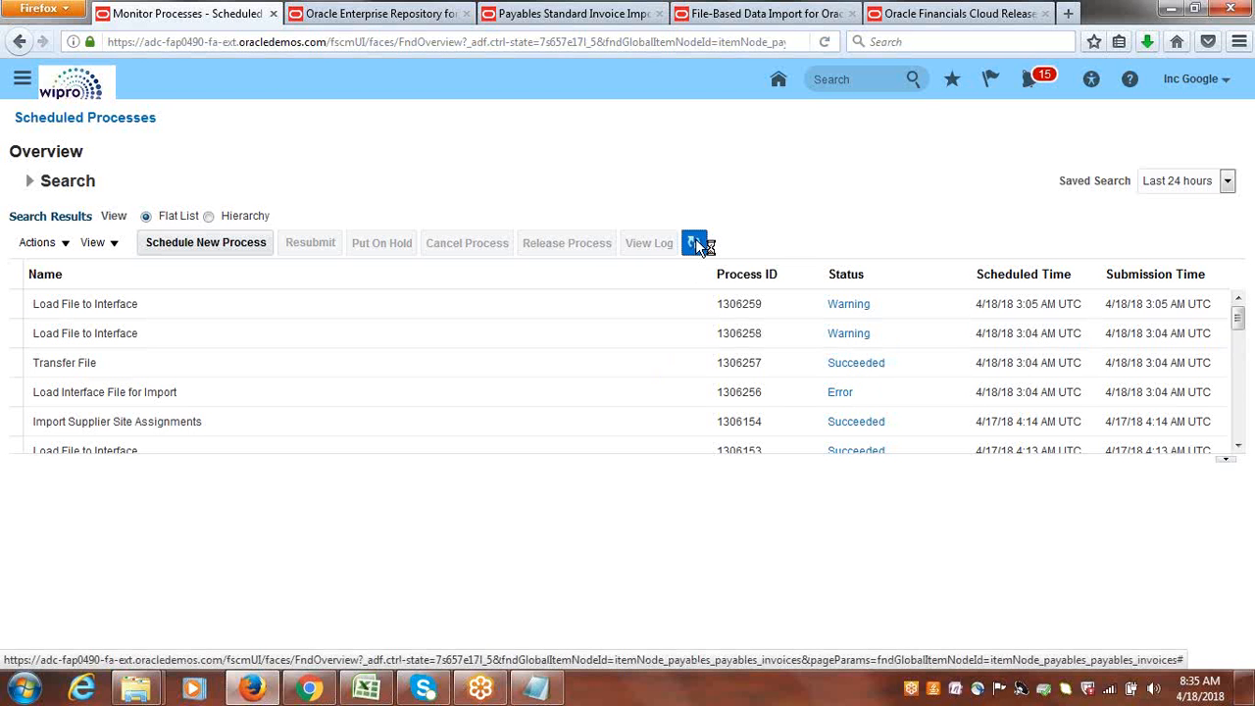
Select the latest Load Interface File for Import run and open the log file from its attachments in Notepad.
{"action": "left_click", "coordinate": [208, 395]}
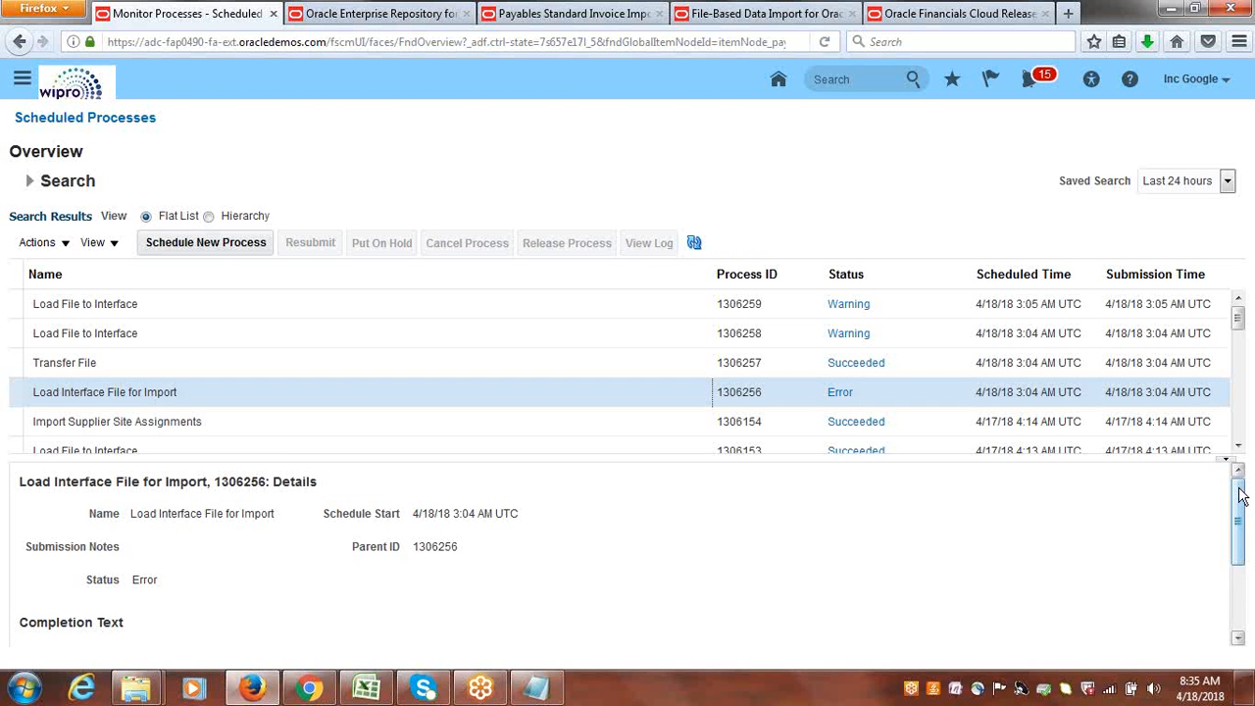
{"action": "left_click_drag", "start_coordinate": [1240, 495], "coordinate": [1241, 549]}
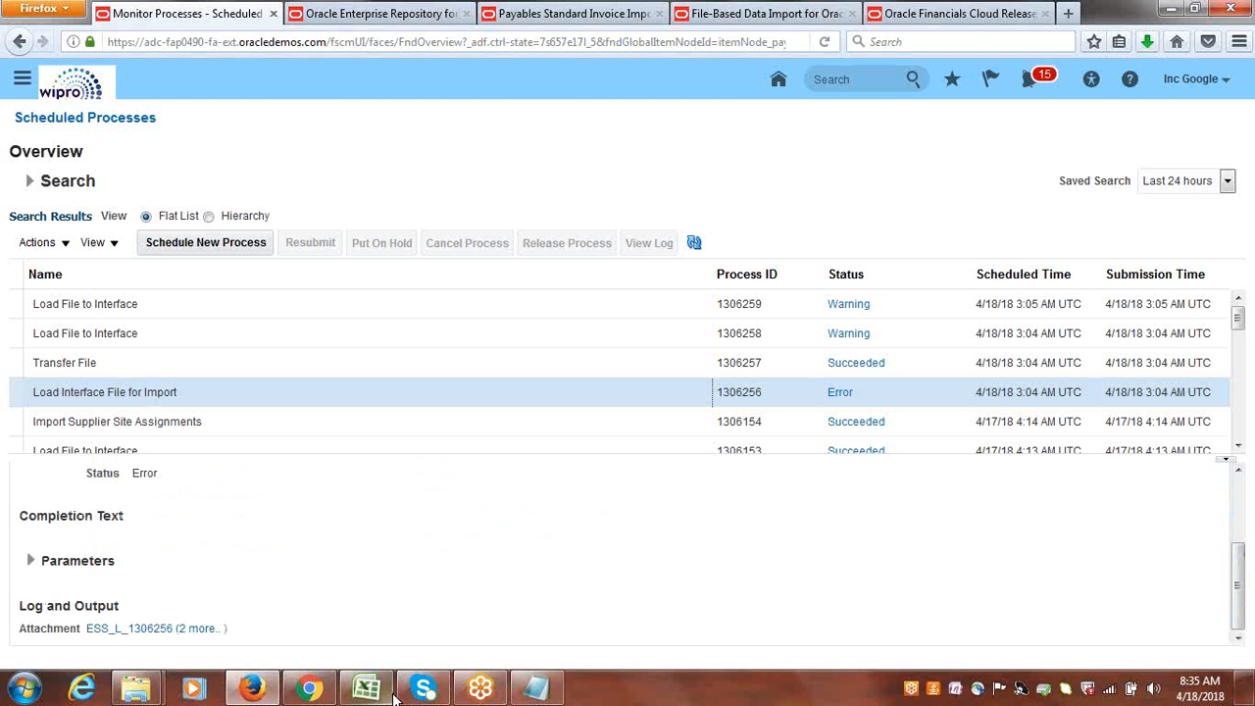
{"action": "left_click", "coordinate": [202, 630]}
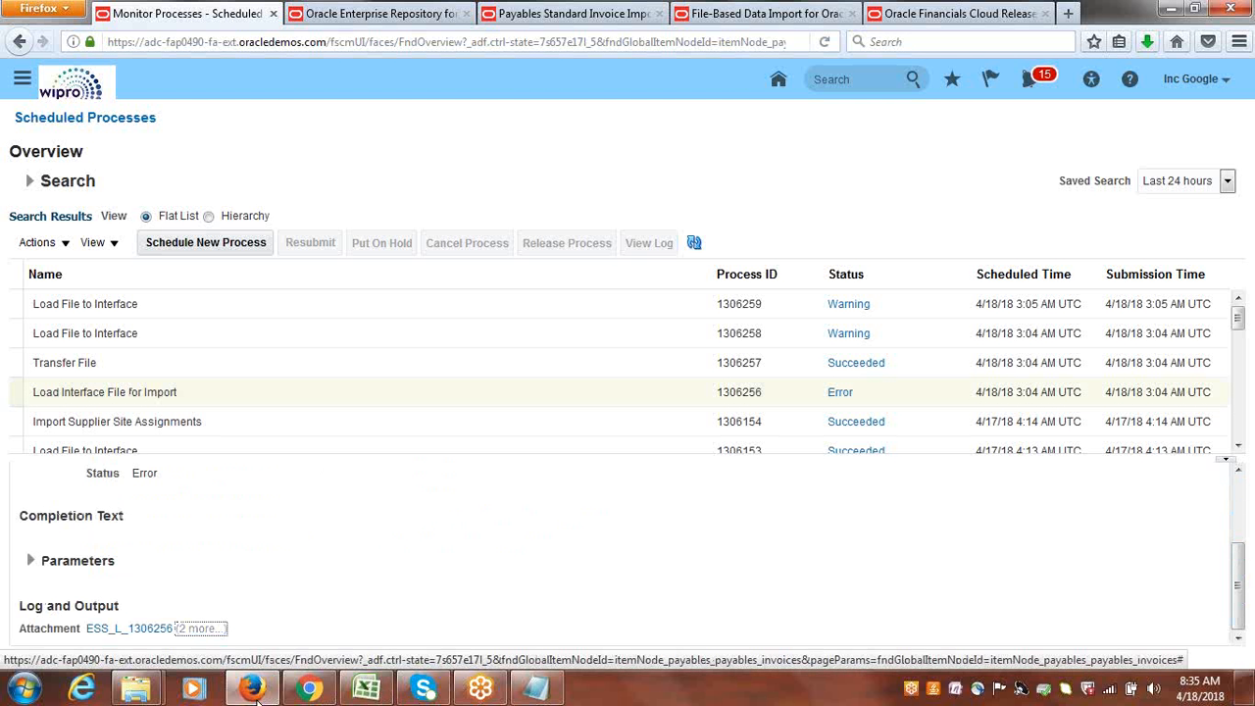
{"action": "left_click", "coordinate": [218, 628]}
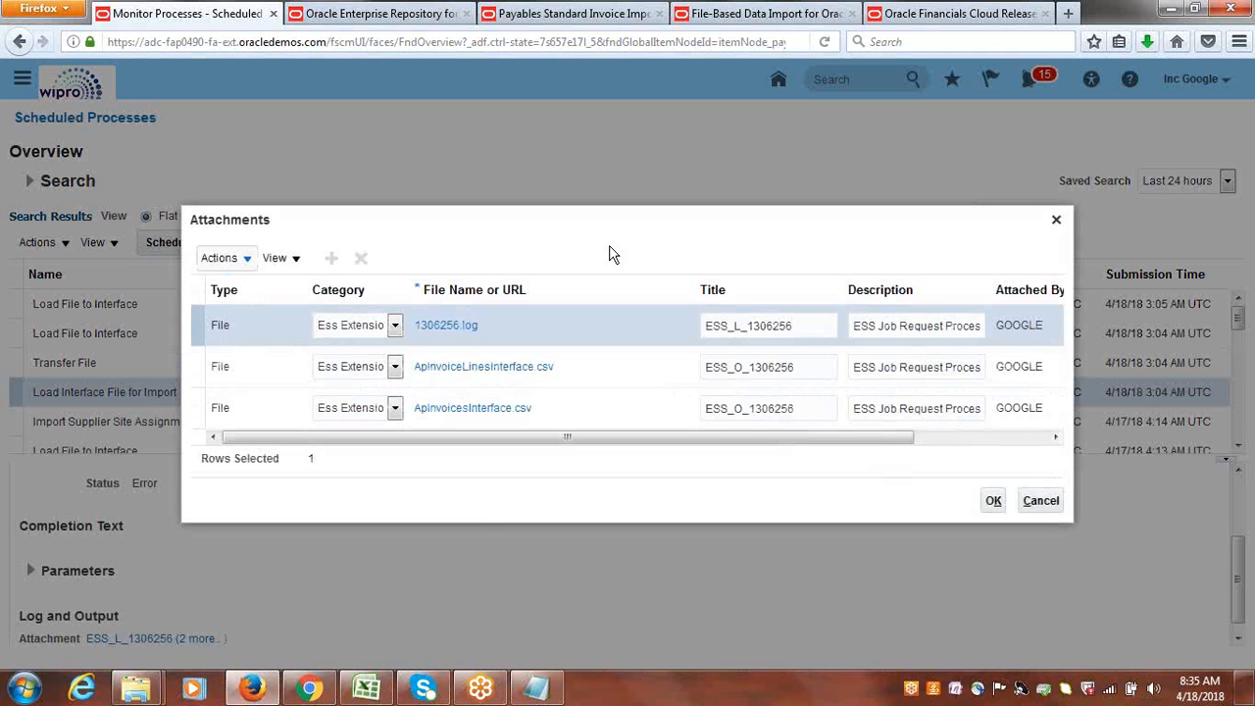
{"action": "left_click", "coordinate": [465, 327]}
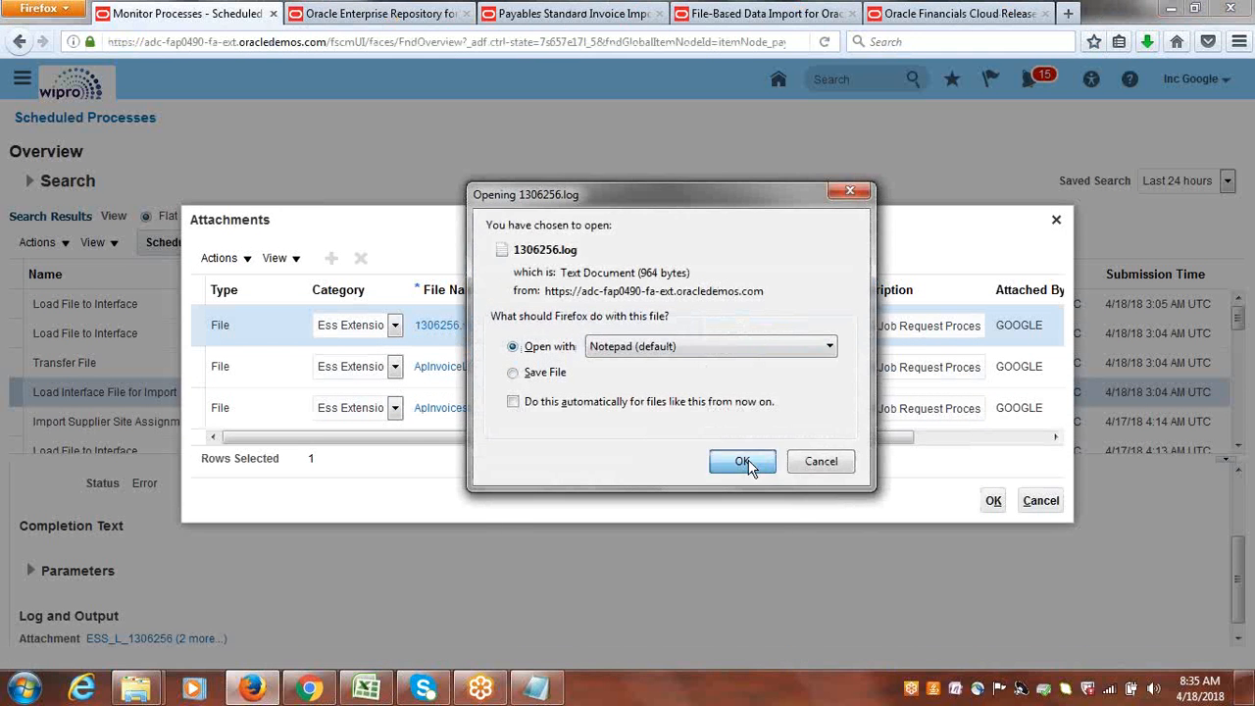
{"action": "left_click", "coordinate": [746, 462]}
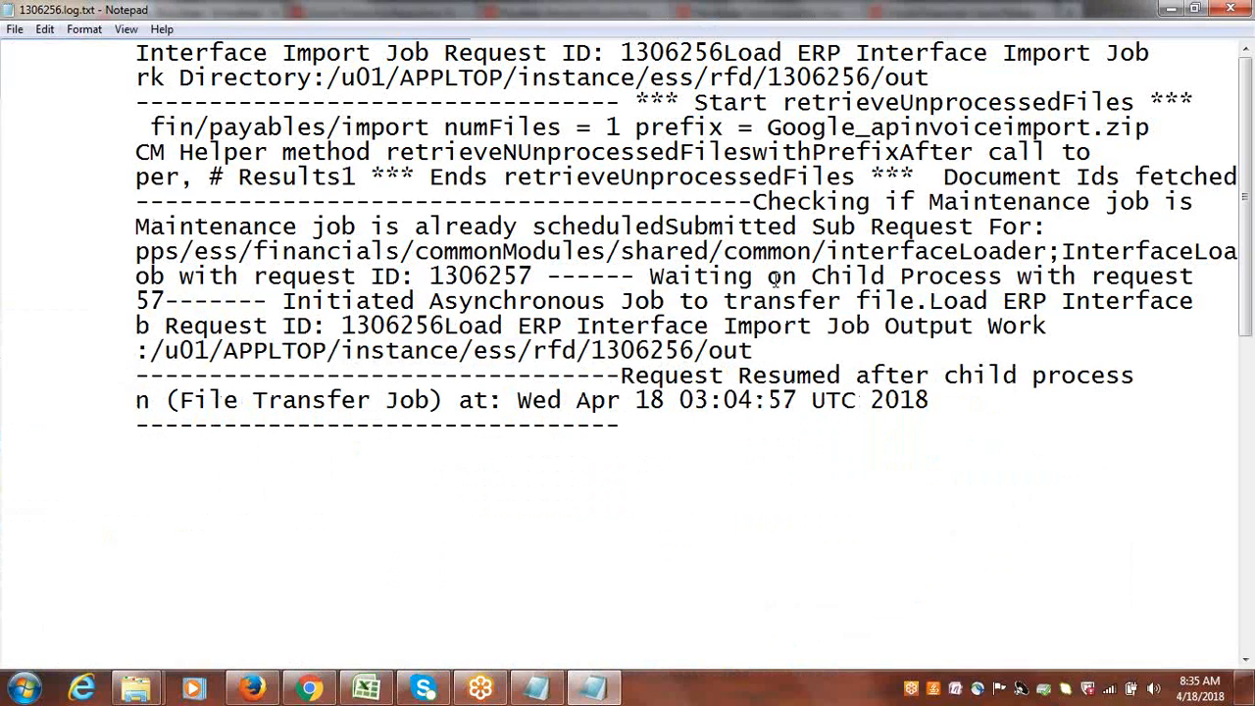
Search the load process log for "ERROR", then close the search and repeat it.
{"action": "key", "text": "ctrl+f"}
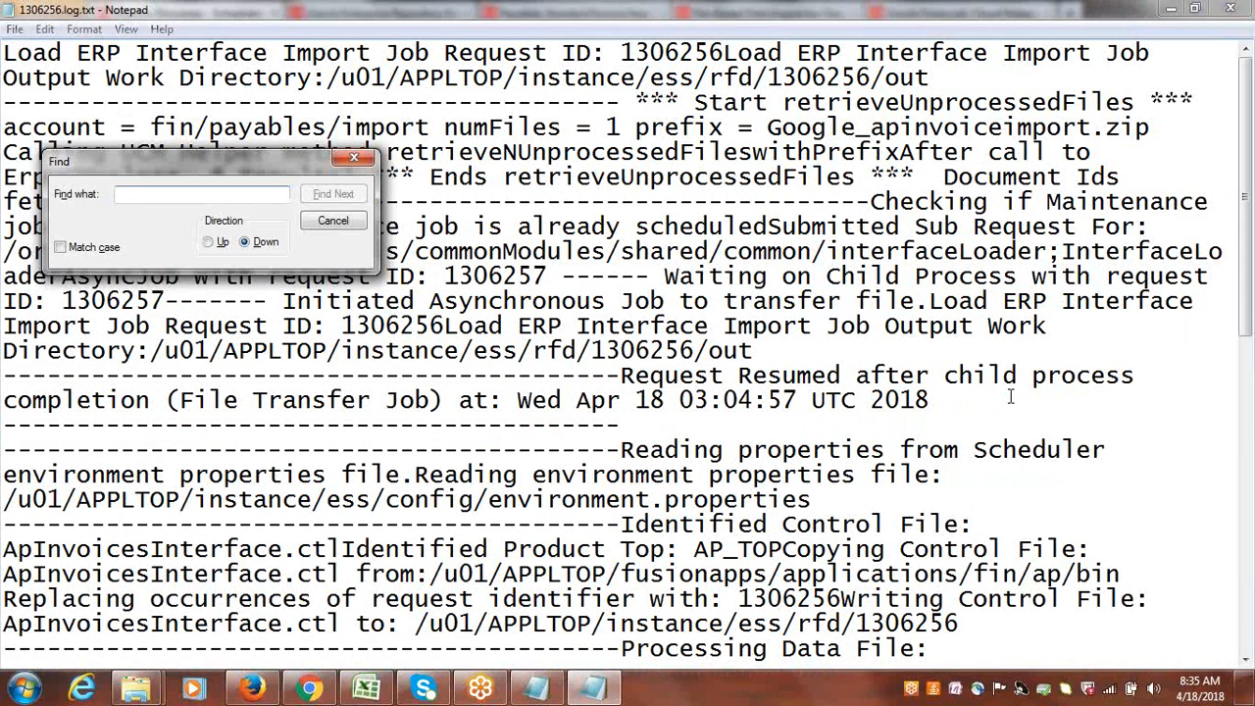
{"action": "type", "text": "ERROR"}
{"action": "key", "text": "Return"}
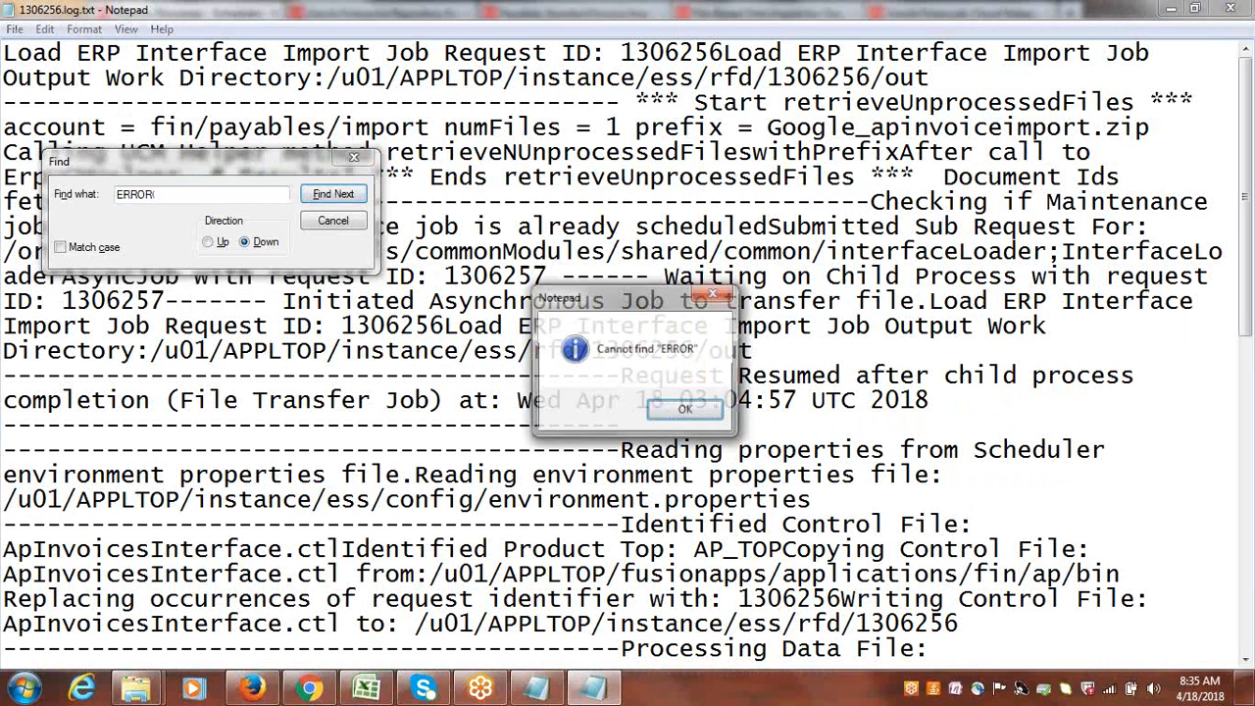
{"action": "key", "text": "Return"}
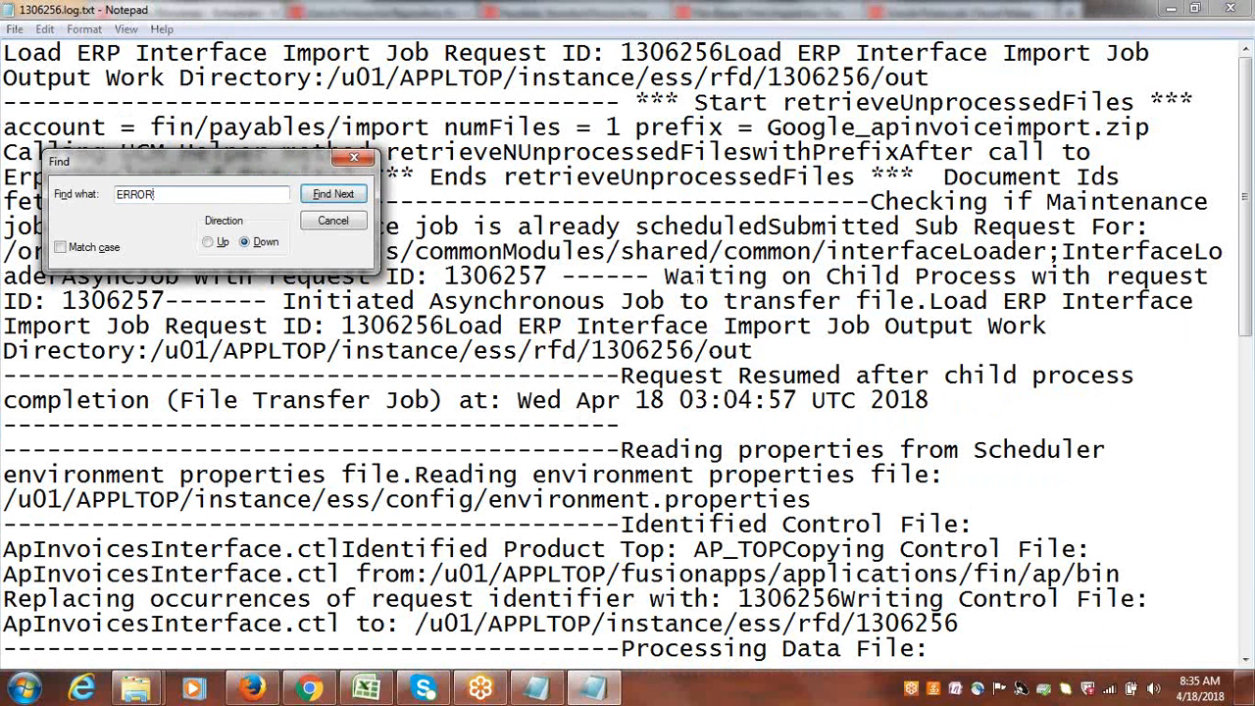
{"action": "left_click", "coordinate": [353, 162]}
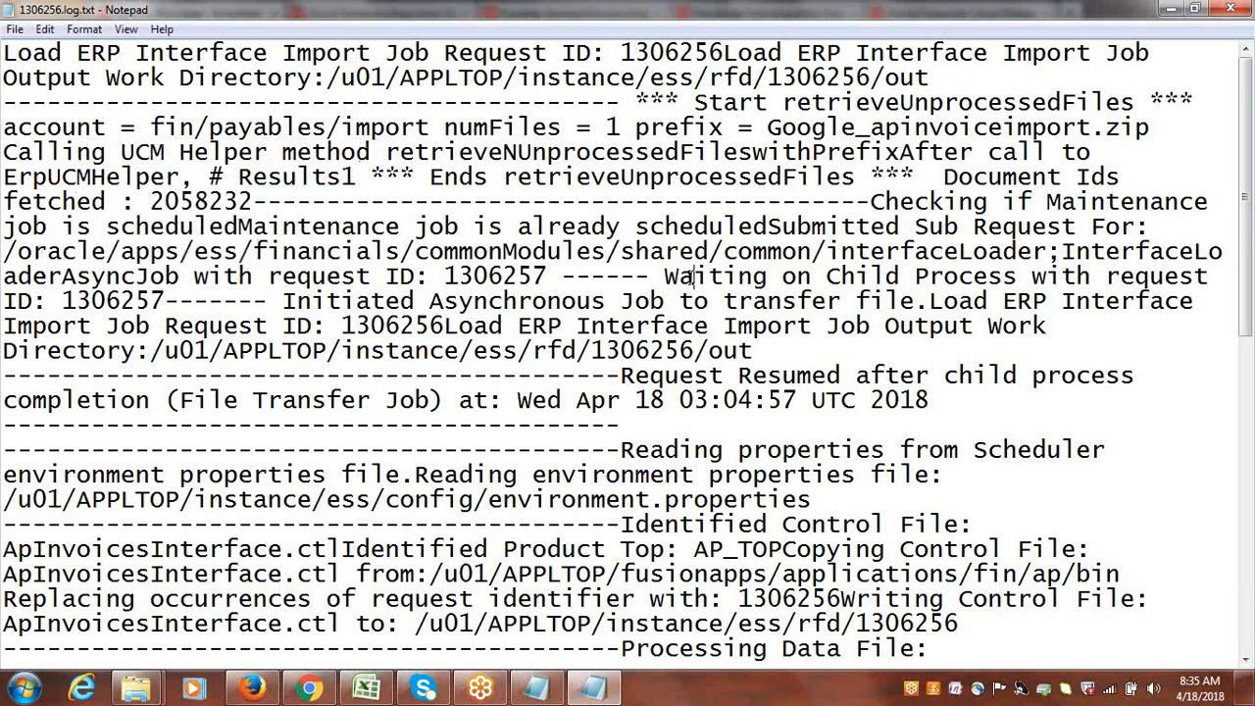
{"action": "key", "text": "ctrl+f"}
{"action": "key", "text": "Return"}
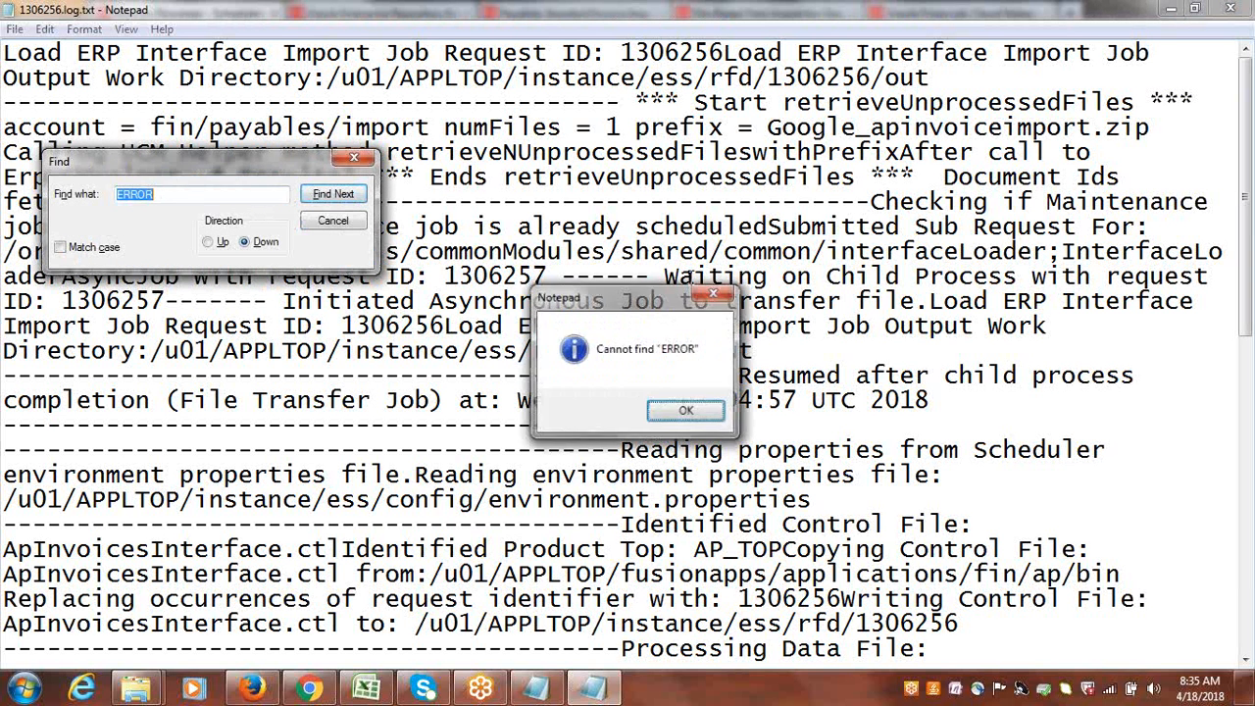
Close the search, review the delete statements at the log's end, highlight AP_INTERFACE_REJECTIONS, and close the log and the attachments list.
{"action": "key", "text": "Return"}
{"action": "left_click", "coordinate": [354, 158]}
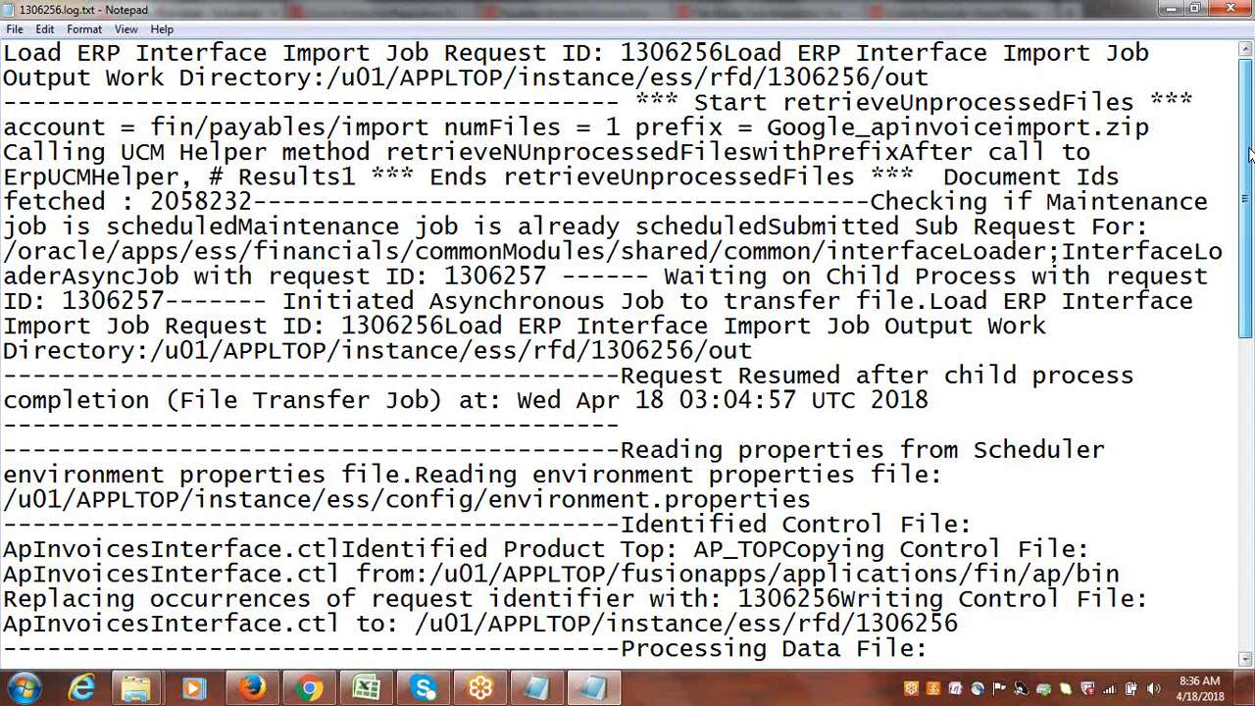
{"action": "left_click_drag", "start_coordinate": [1249, 154], "coordinate": [1252, 442]}
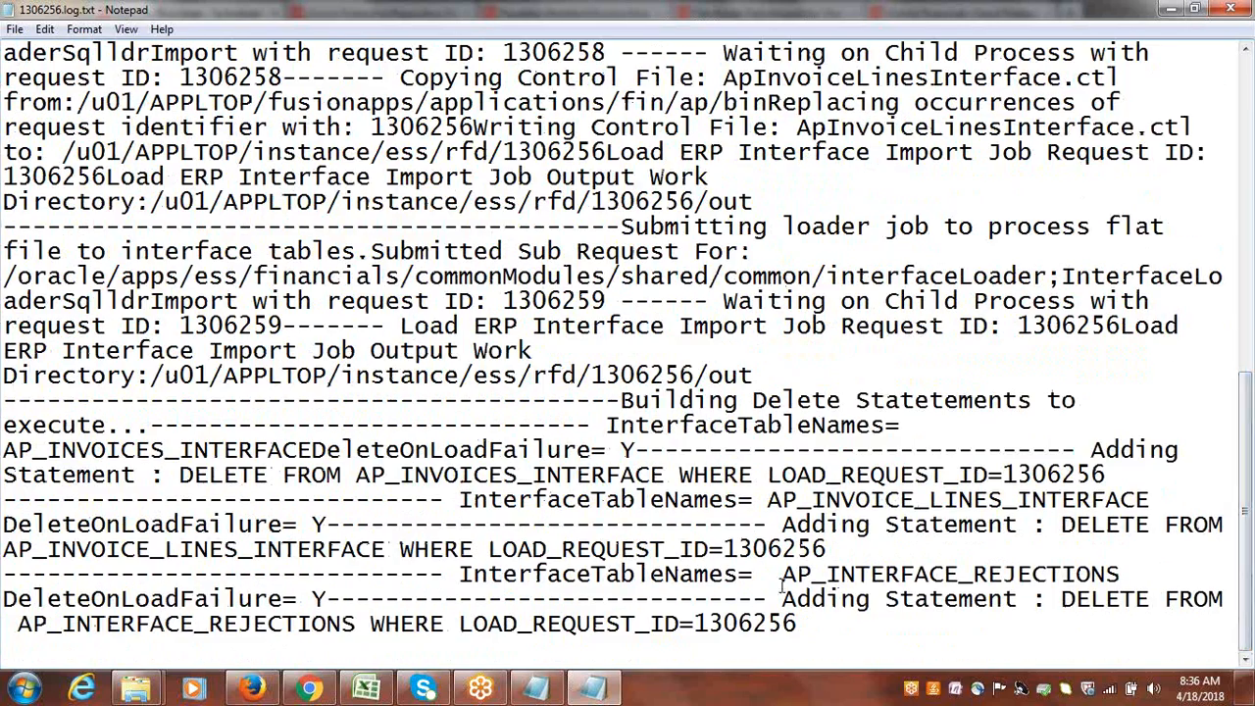
{"action": "left_click_drag", "start_coordinate": [782, 575], "coordinate": [1093, 582]}
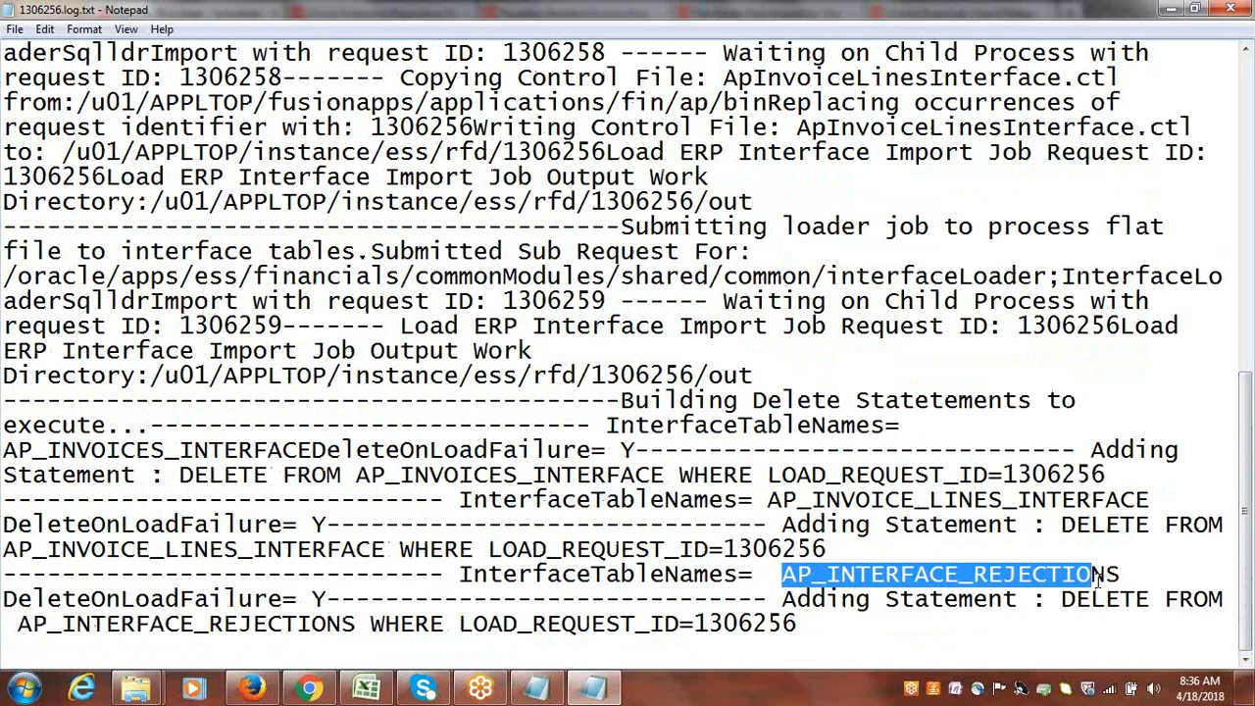
{"action": "left_click", "coordinate": [591, 598]}
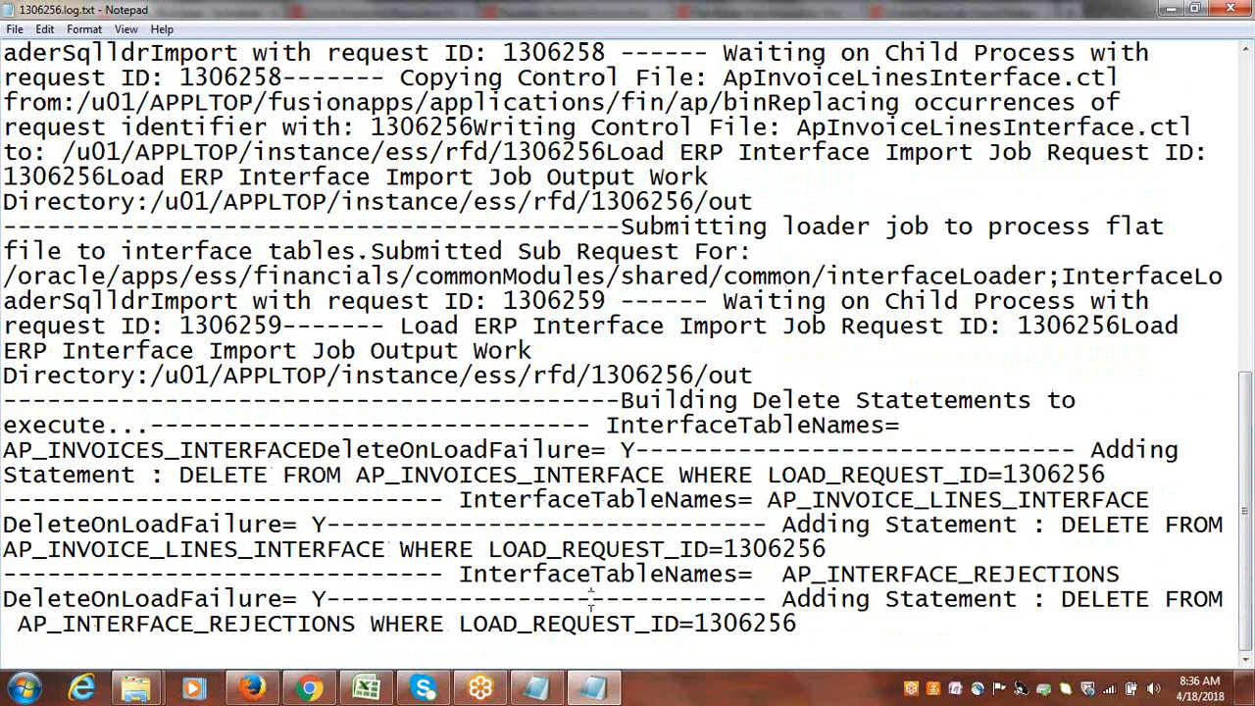
{"action": "left_click", "coordinate": [1241, 10]}
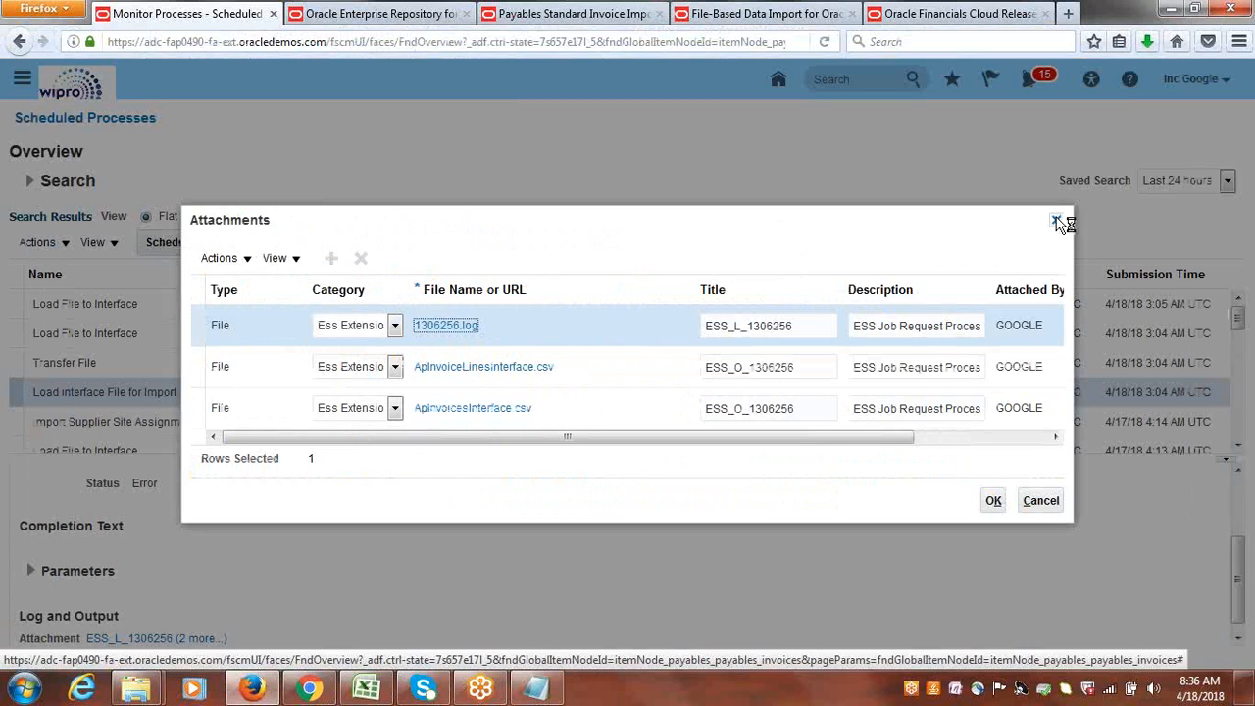
{"action": "left_click", "coordinate": [1057, 221]}
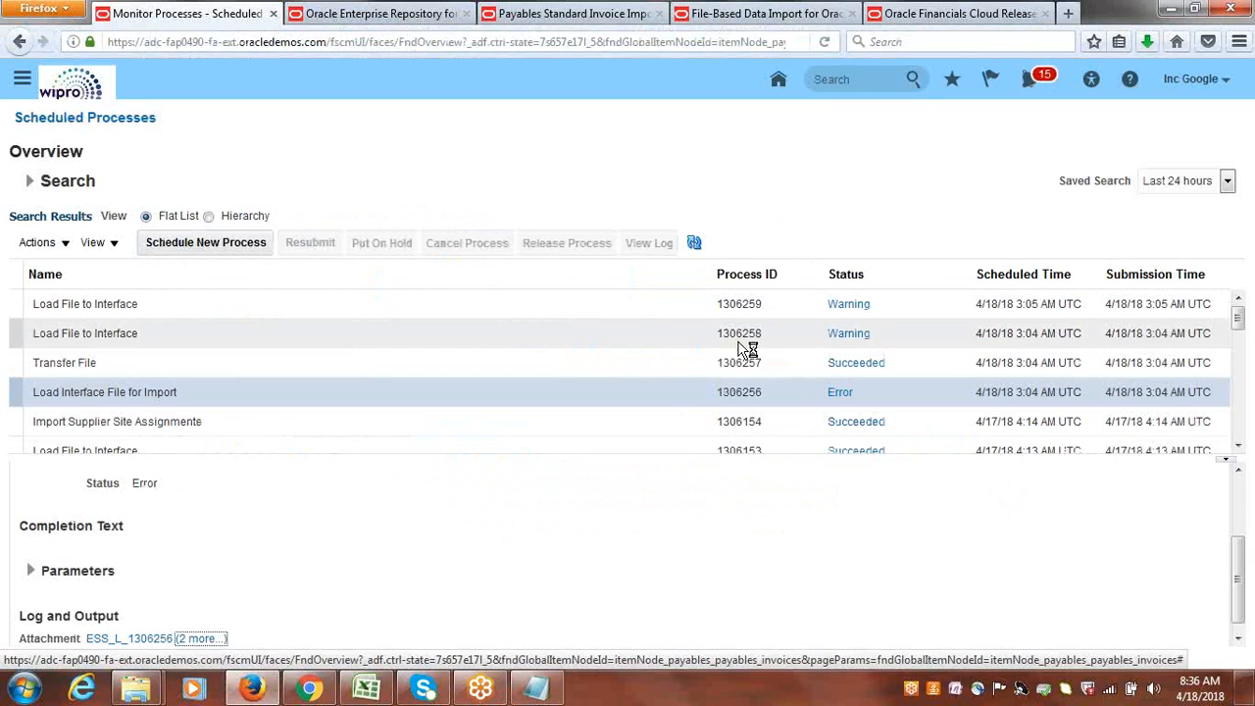
Select the Load File to Interface process 1306258, open its log file from the attachments in Notepad, and maximize it.
{"action": "left_click", "coordinate": [128, 333]}
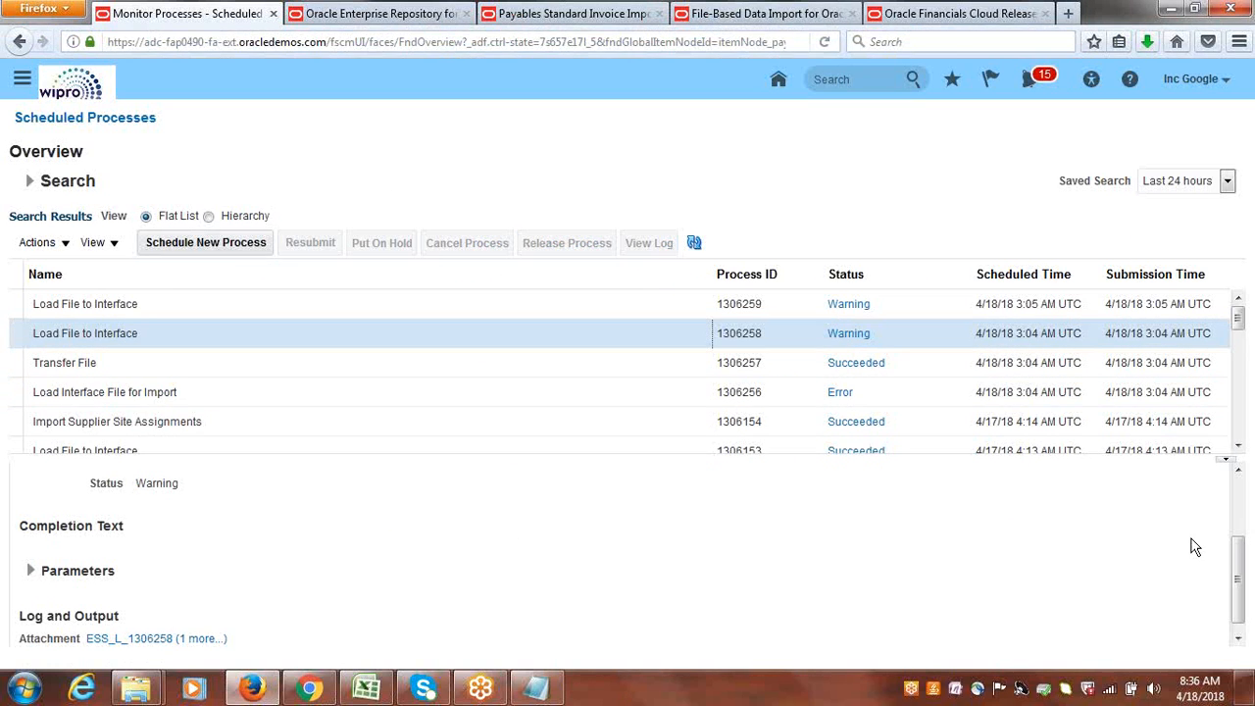
{"action": "scroll", "coordinate": [1239, 593], "scroll_direction": "up", "scroll_amount": 2}
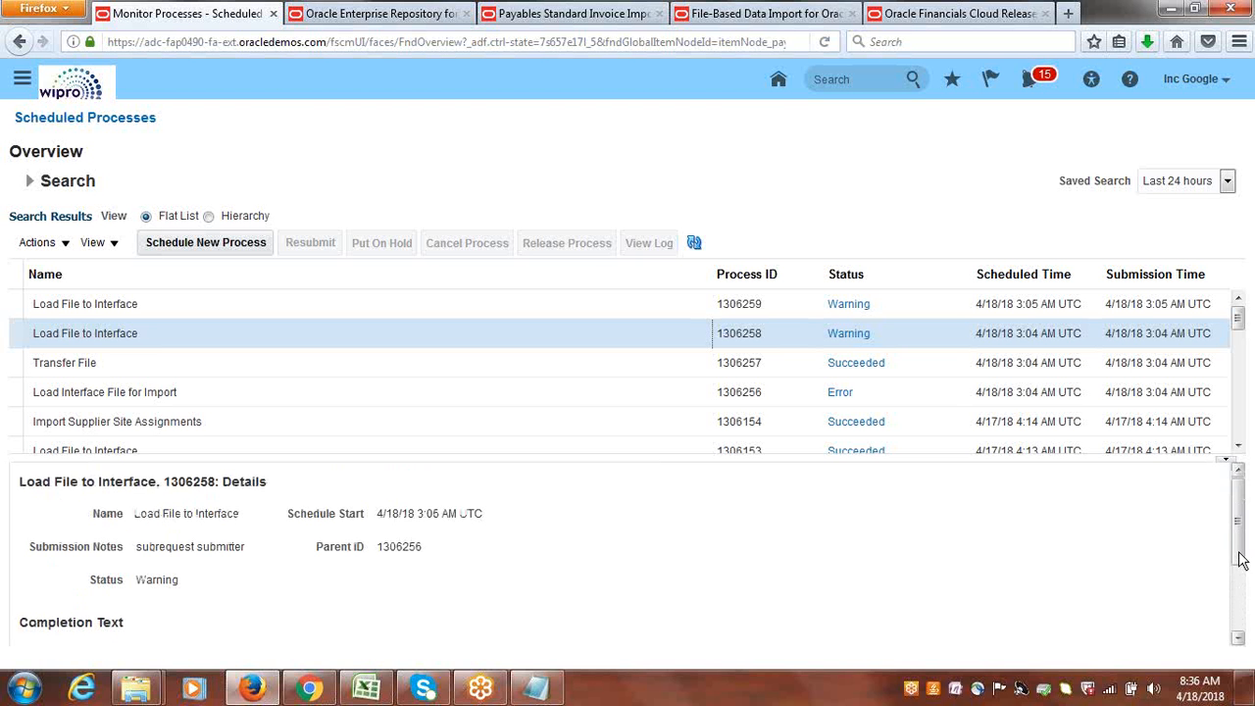
{"action": "scroll", "coordinate": [1240, 588], "scroll_direction": "down", "scroll_amount": 2}
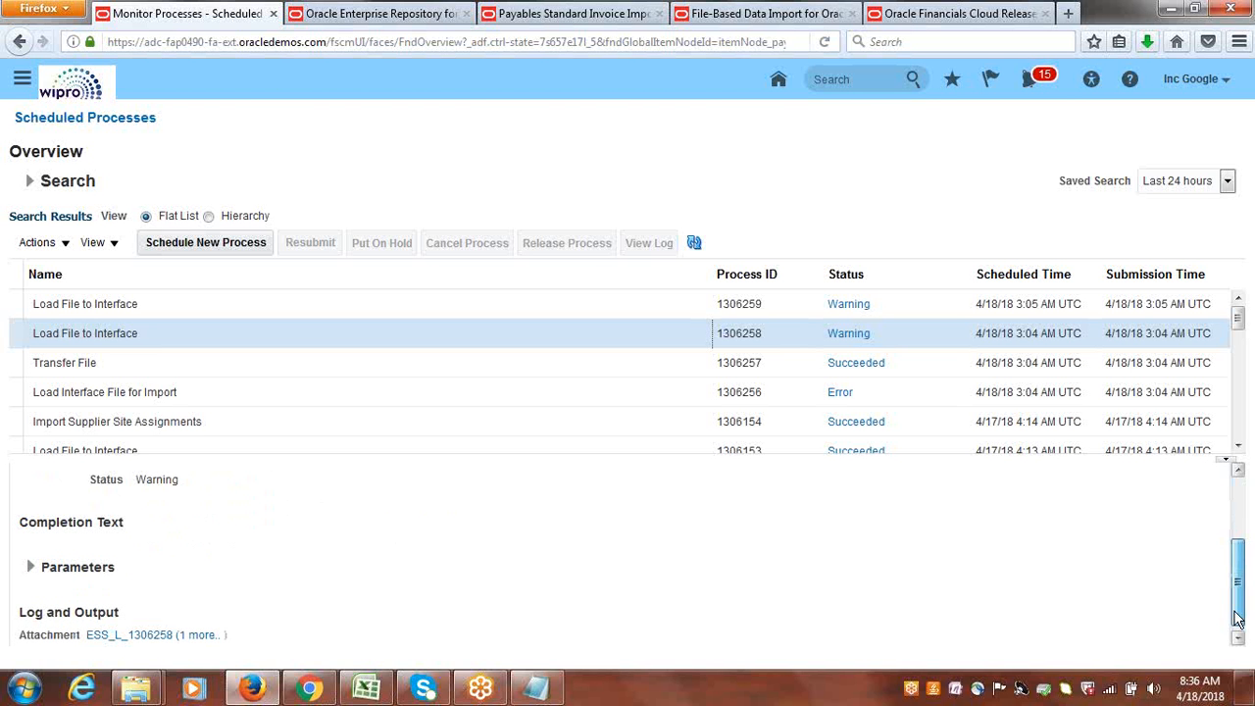
{"action": "left_click", "coordinate": [201, 629]}
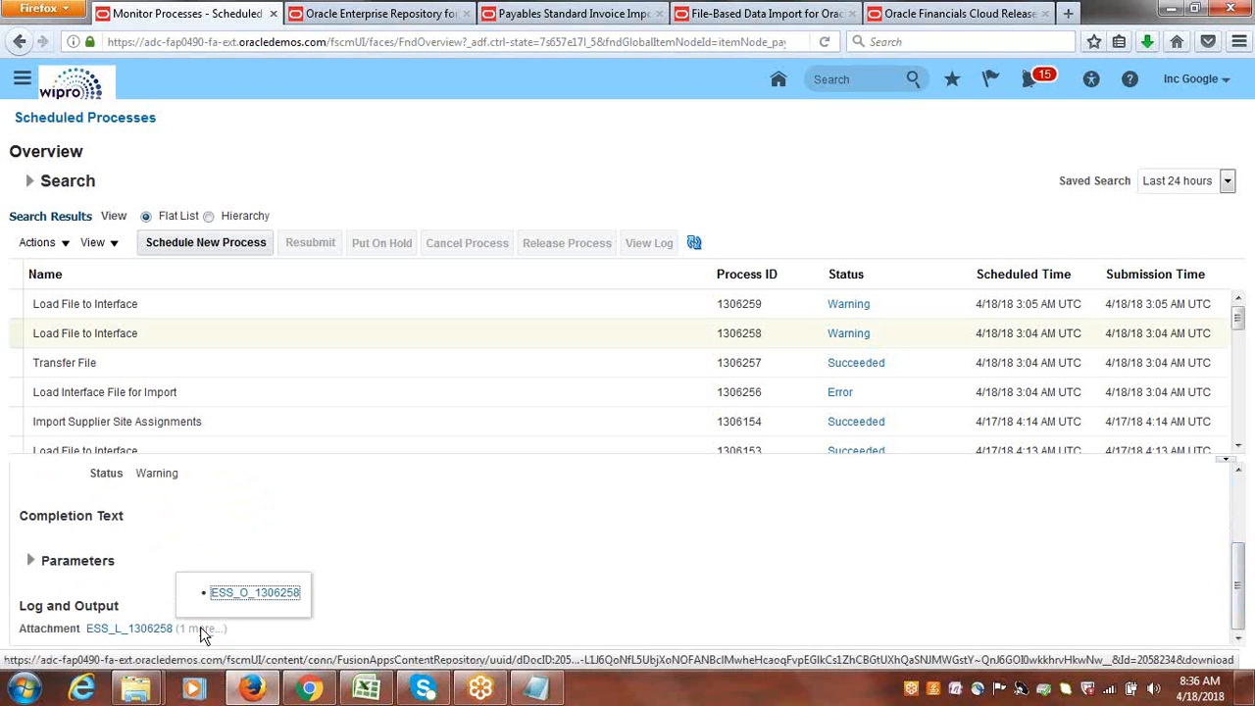
{"action": "left_click", "coordinate": [201, 629]}
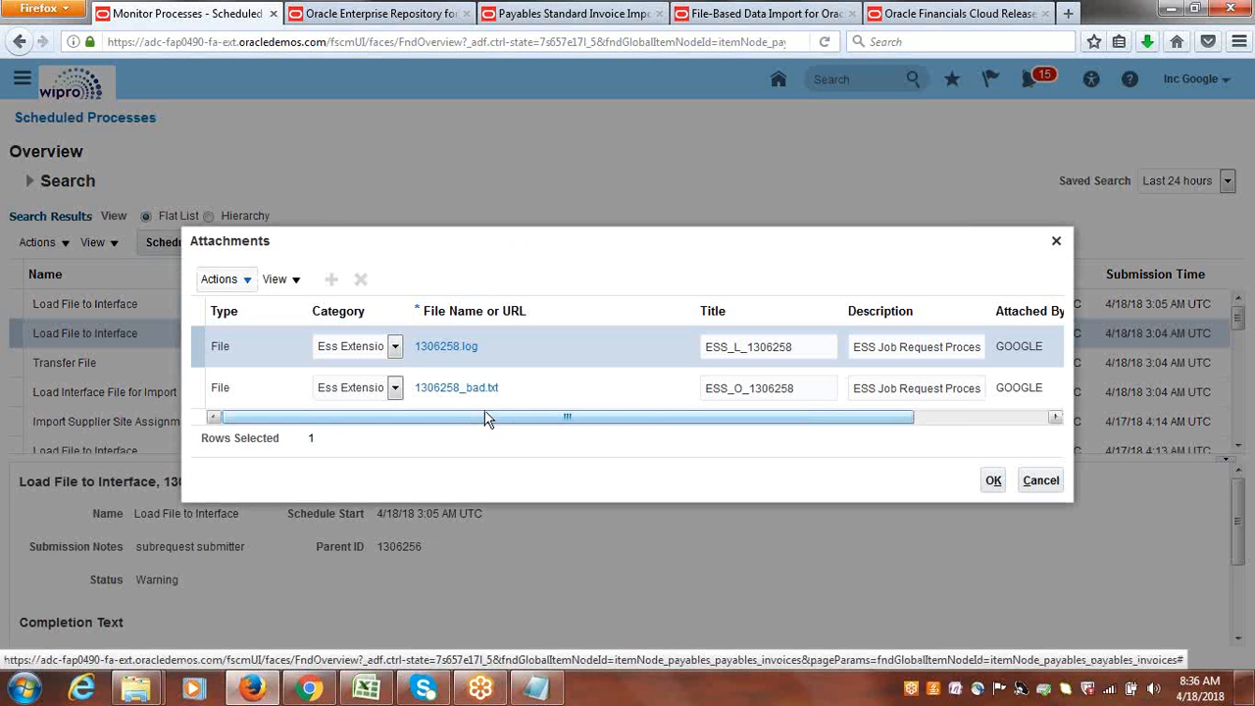
{"action": "left_click", "coordinate": [446, 347]}
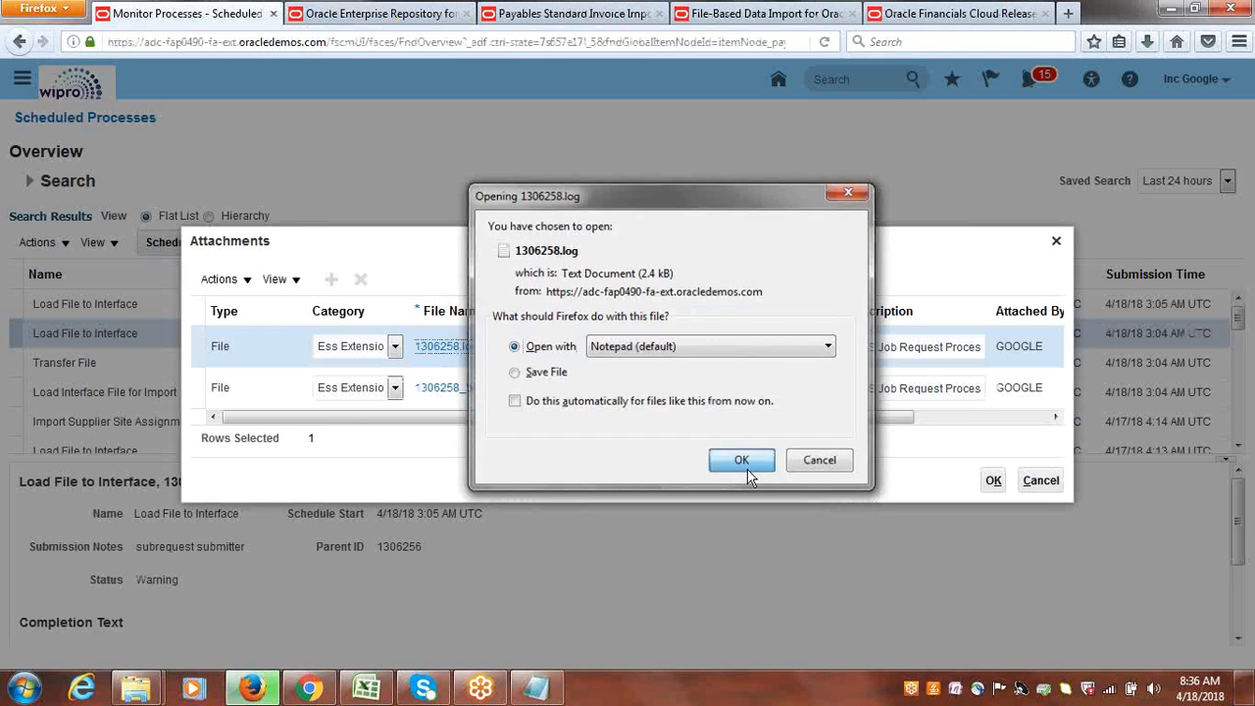
{"action": "left_click", "coordinate": [748, 469]}
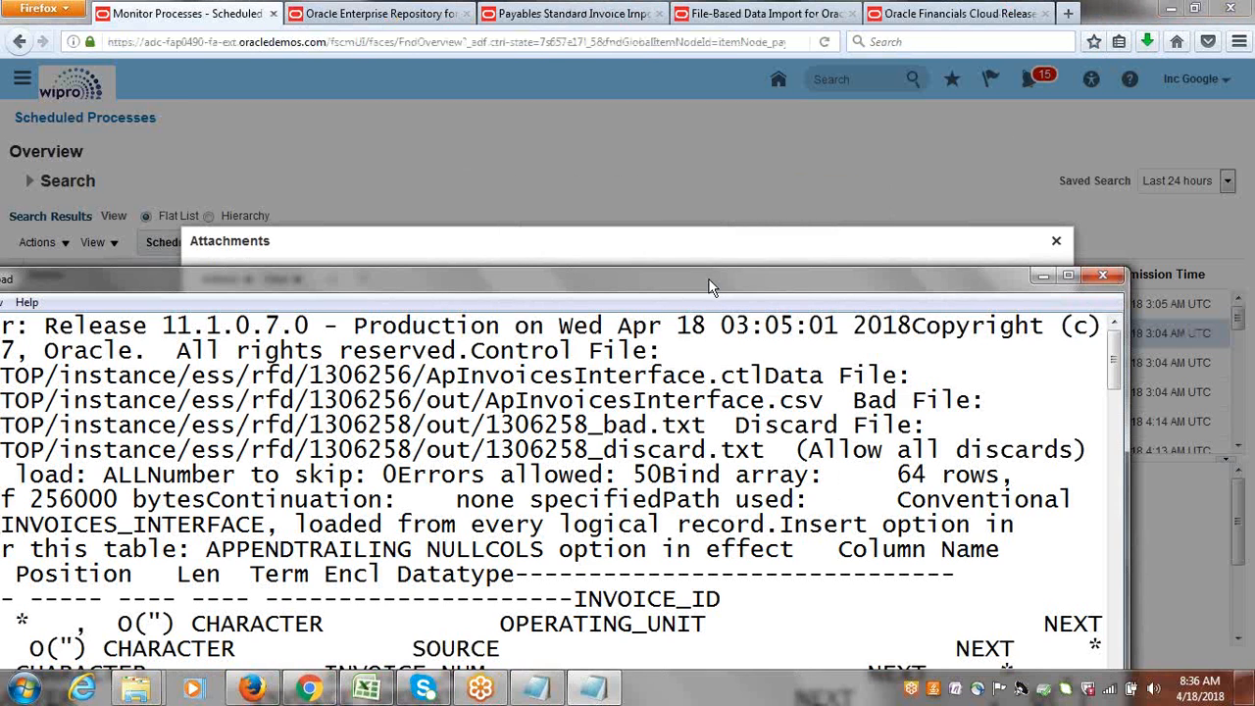
{"action": "double_click", "coordinate": [712, 287]}
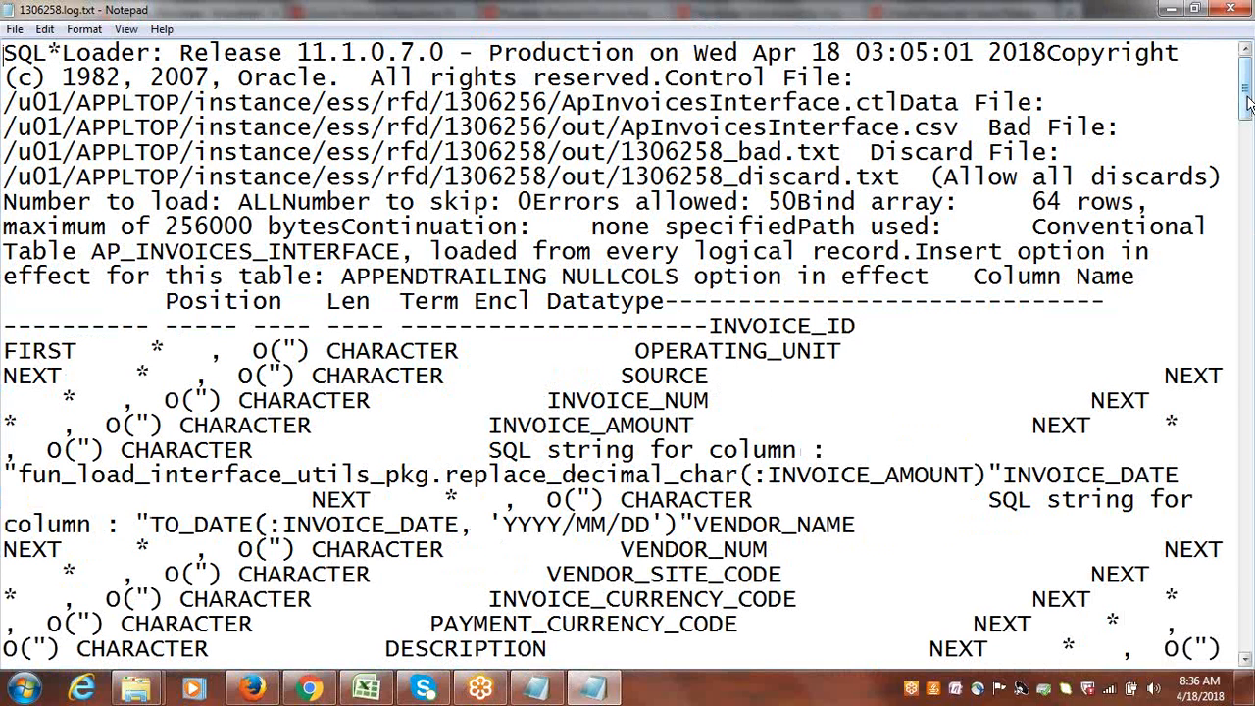
Search the 1306258 log for "error" and continue to the match at the rejected record near the end.
{"action": "key", "text": "ctrl+f"}
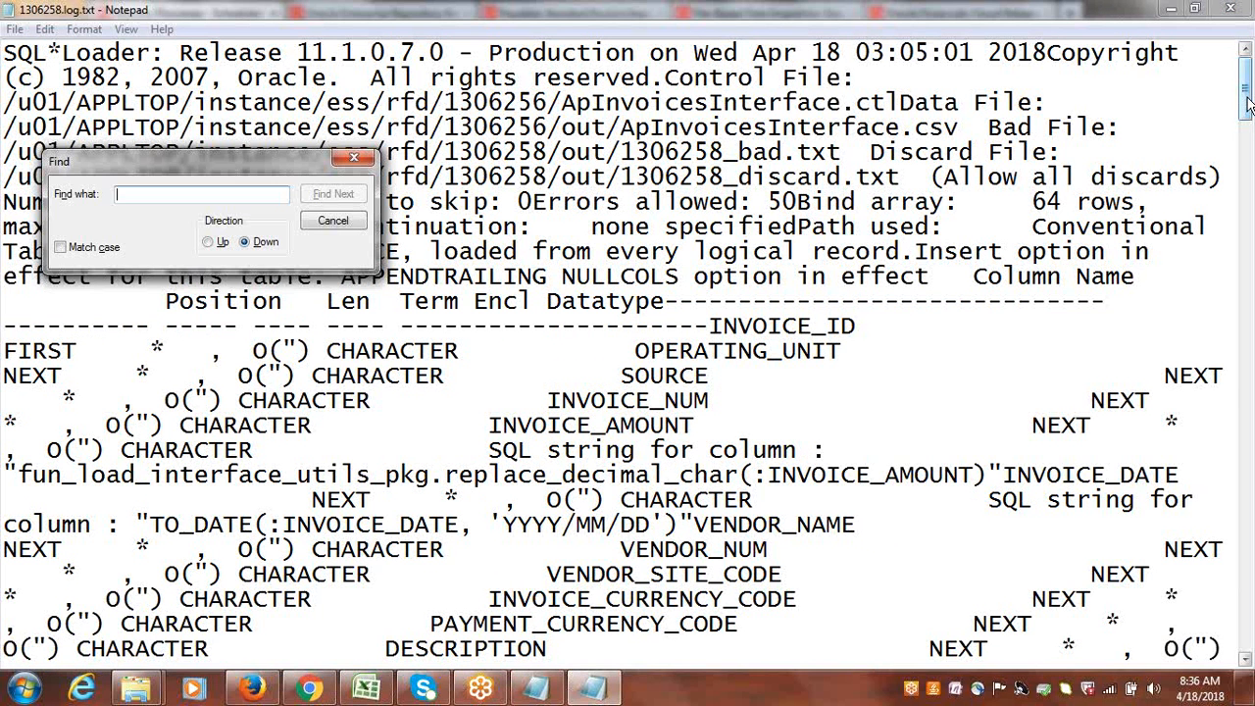
{"action": "type", "text": "er"}
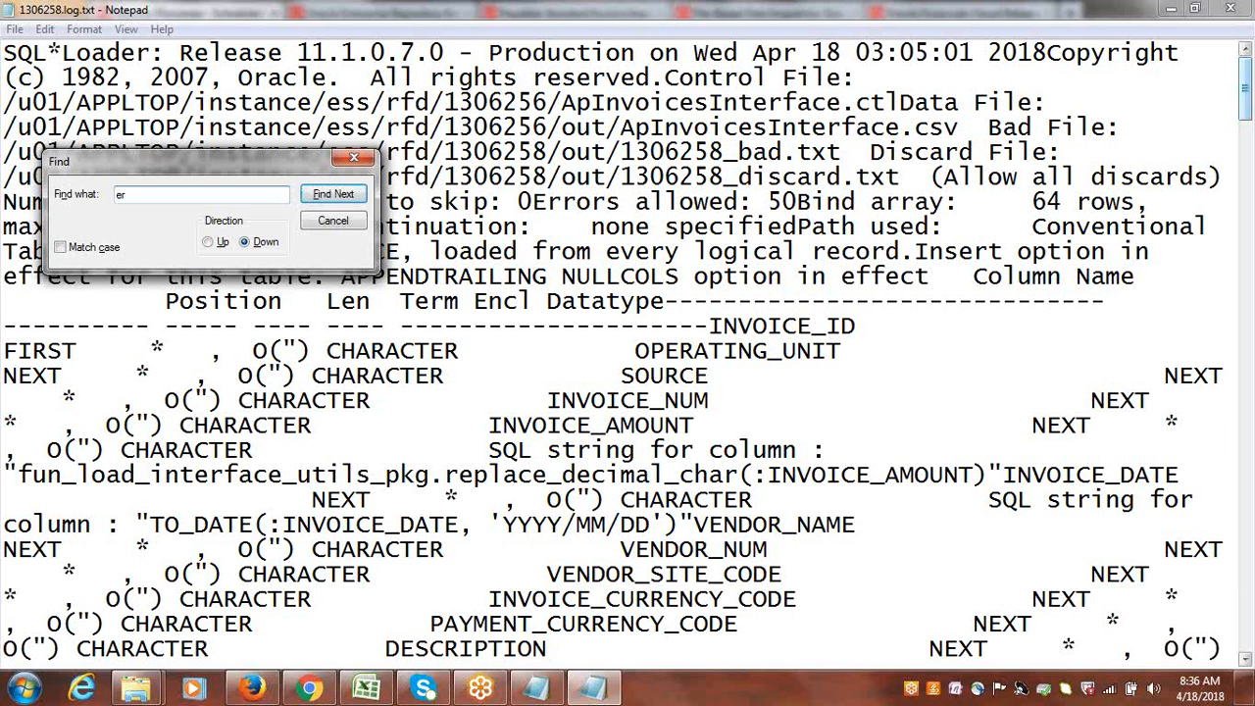
{"action": "type", "text": "ror"}
{"action": "key", "text": "Return"}
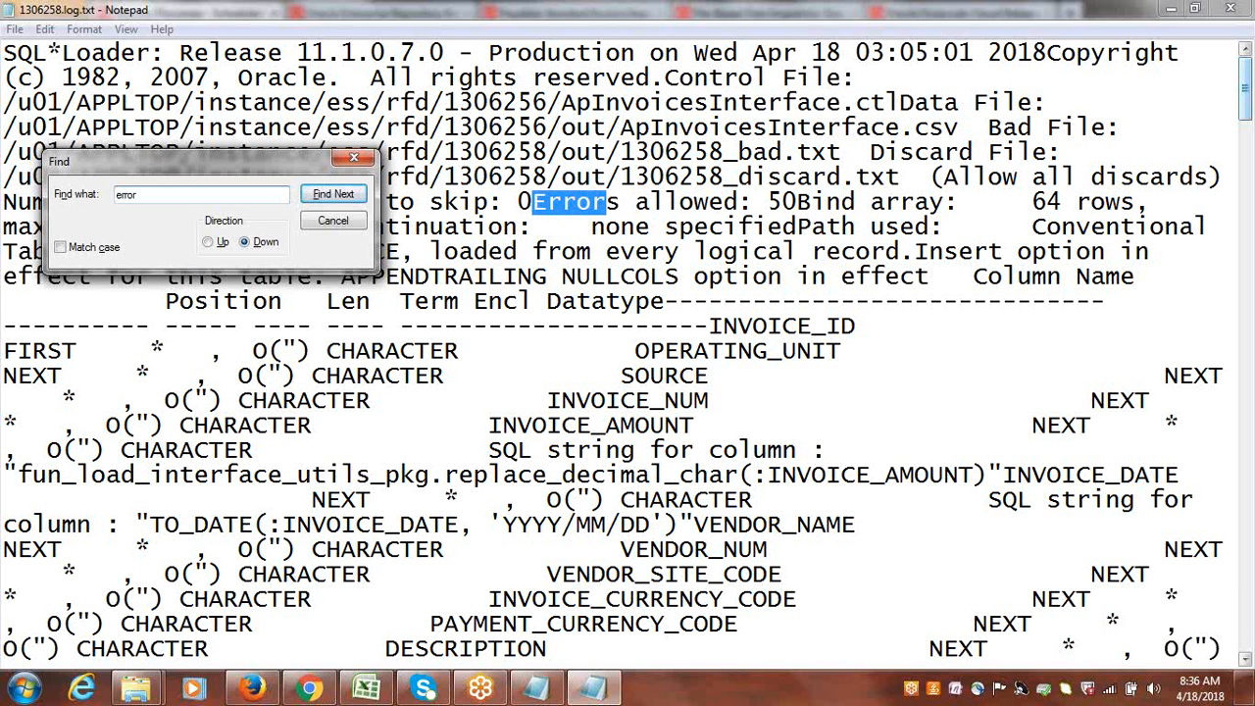
{"action": "key", "text": "Return"}
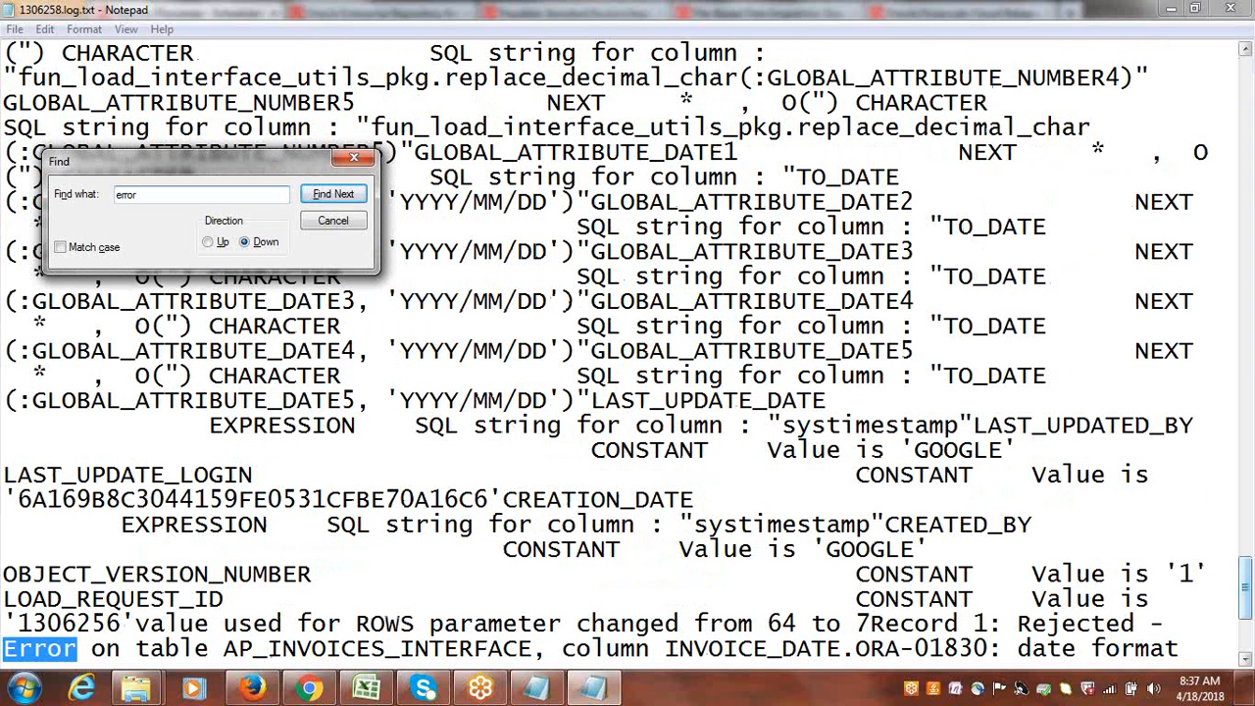
{"action": "left_click_drag", "start_coordinate": [1247, 577], "coordinate": [1247, 594]}
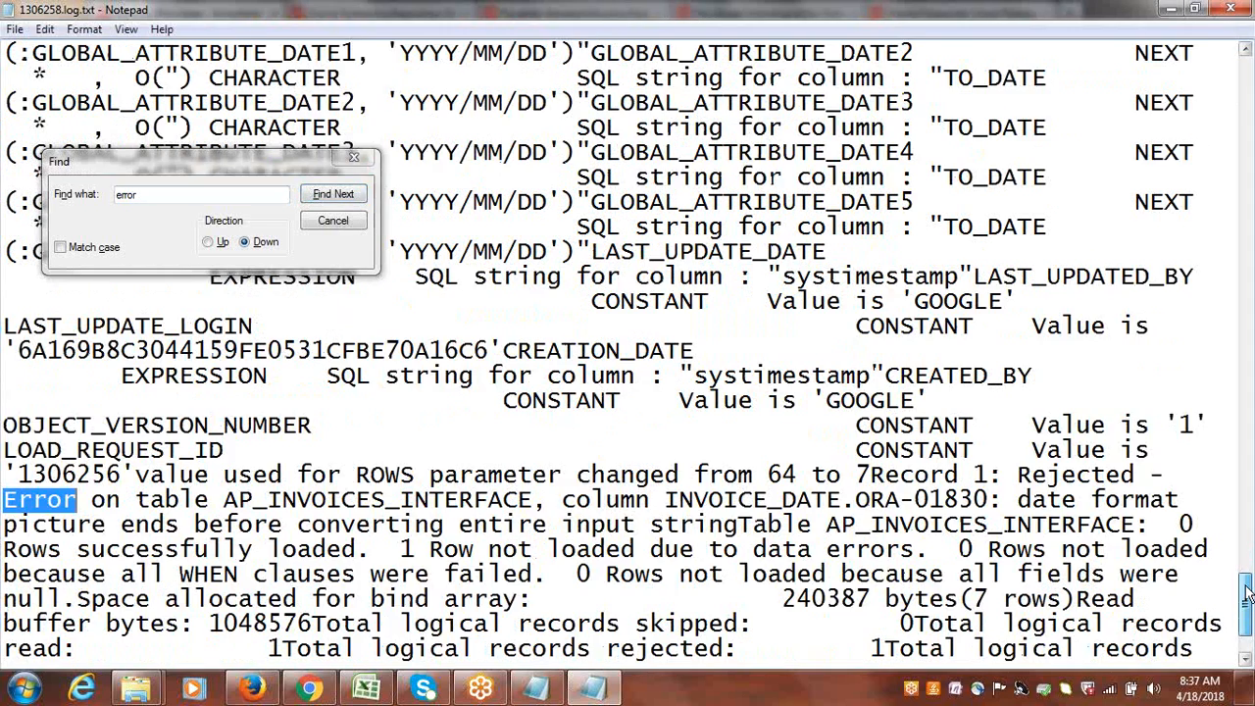
Examine the rejection message, row counts and affected column at the log's end, then close the log and the attachments list.
{"action": "left_click_drag", "start_coordinate": [1018, 500], "coordinate": [1185, 525]}
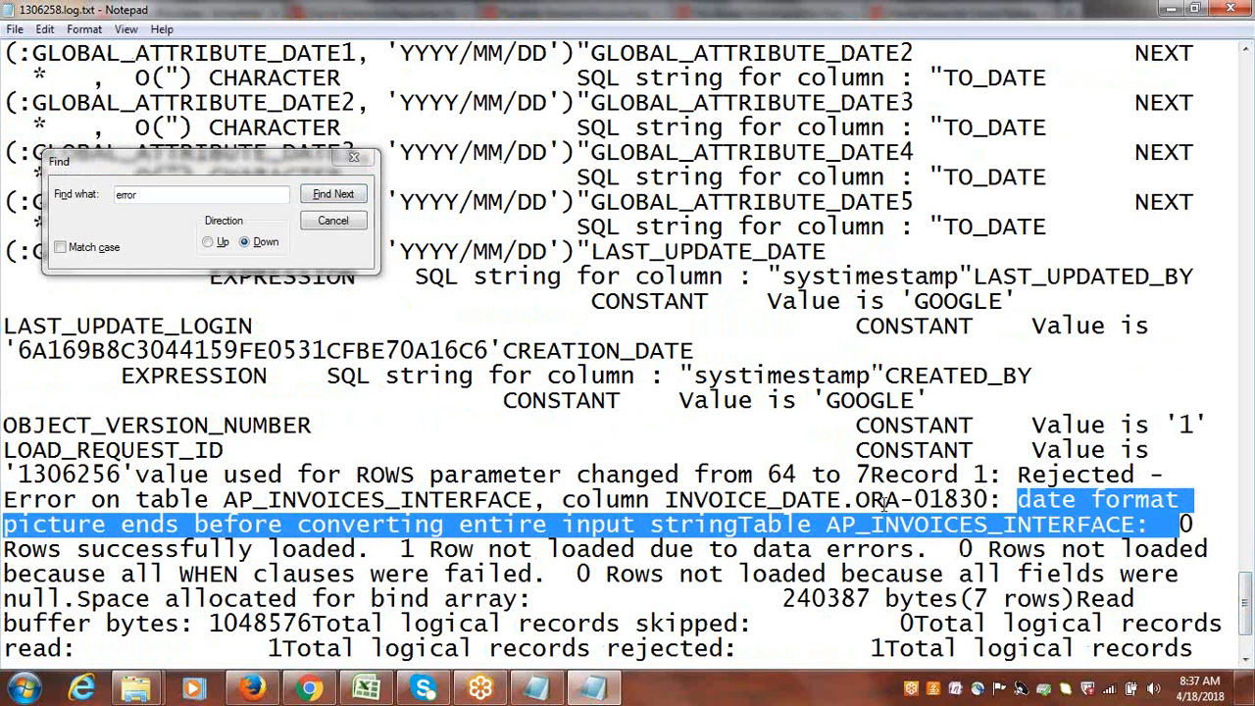
{"action": "left_click_drag", "start_coordinate": [856, 502], "coordinate": [1032, 526]}
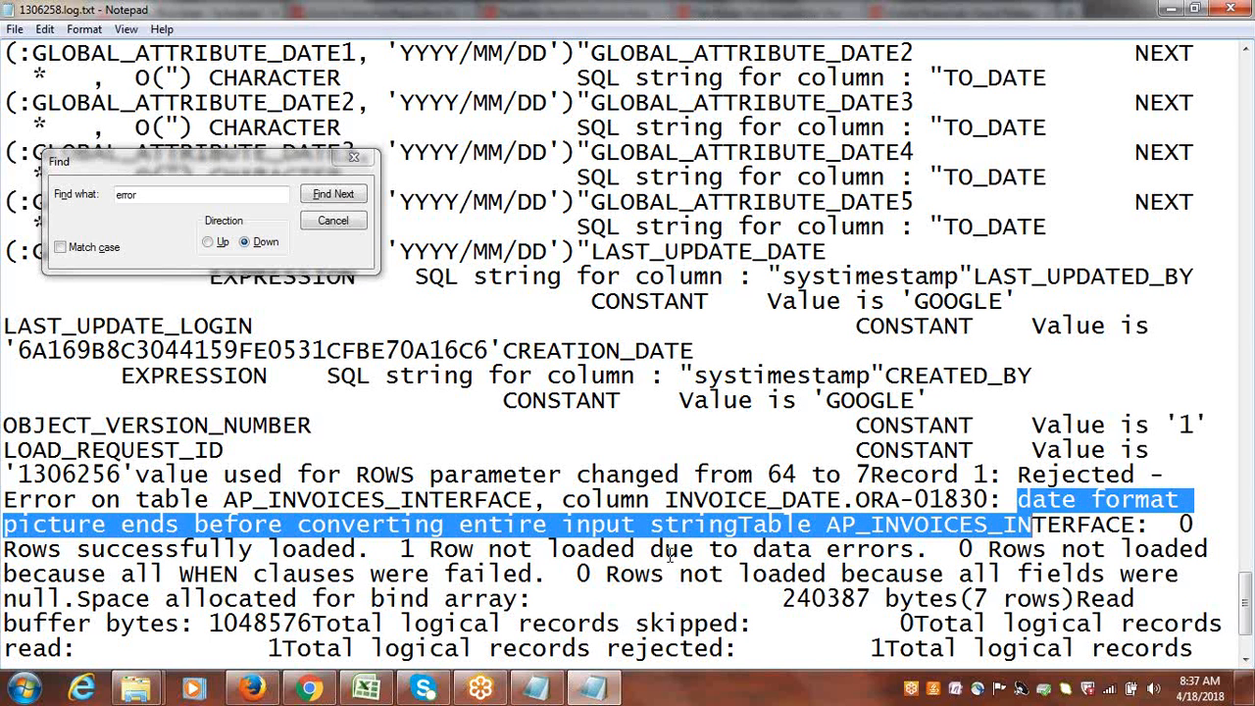
{"action": "left_click_drag", "start_coordinate": [754, 551], "coordinate": [916, 555]}
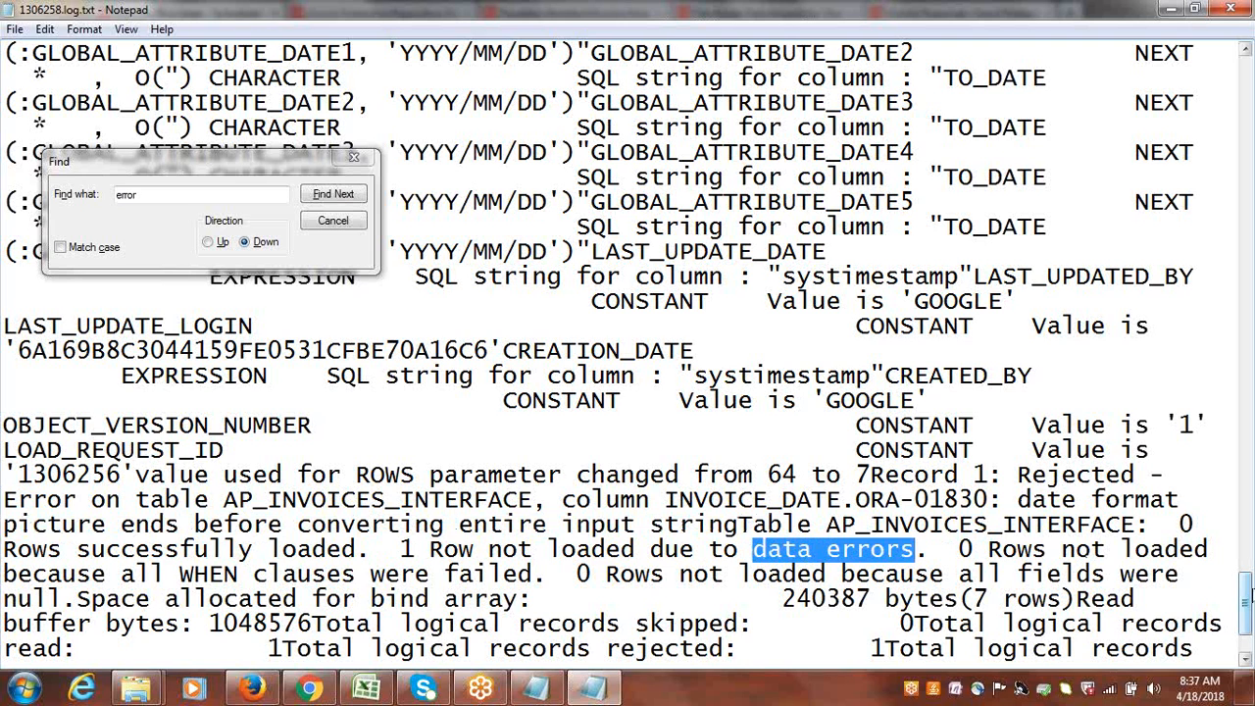
{"action": "left_click_drag", "start_coordinate": [1247, 593], "coordinate": [1247, 617]}
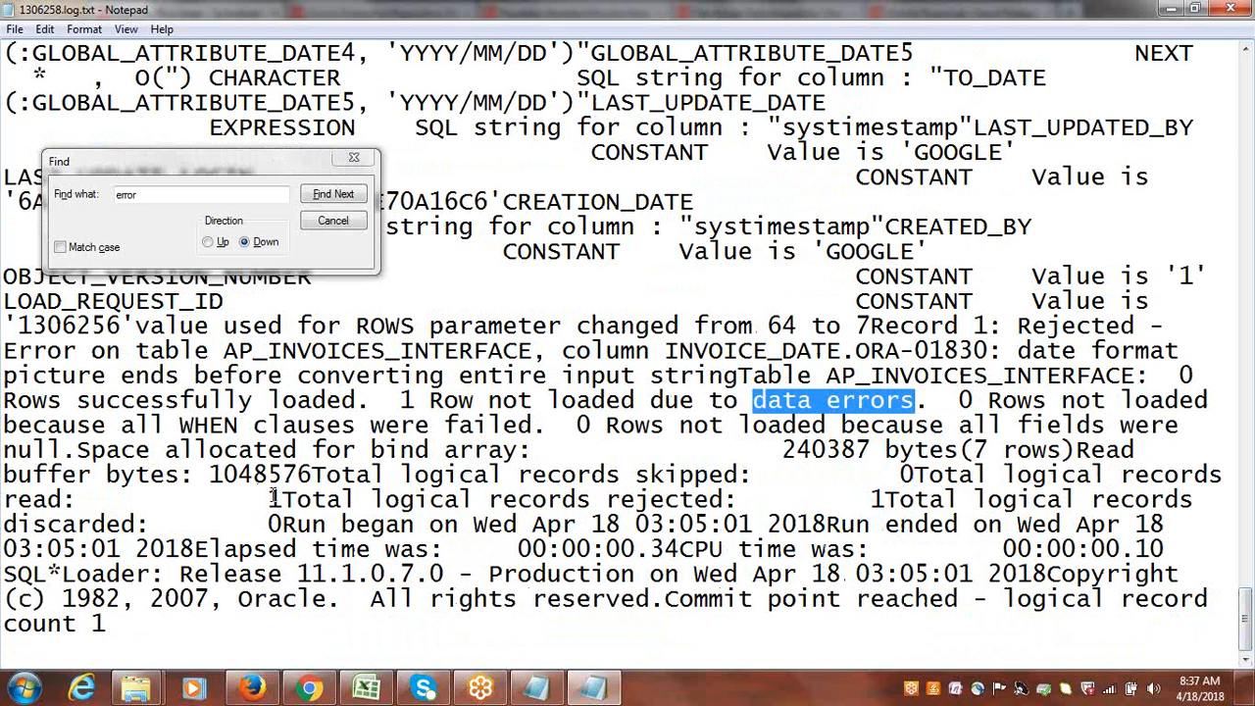
{"action": "left_click_drag", "start_coordinate": [272, 498], "coordinate": [449, 506]}
{"action": "left_click", "coordinate": [928, 330]}
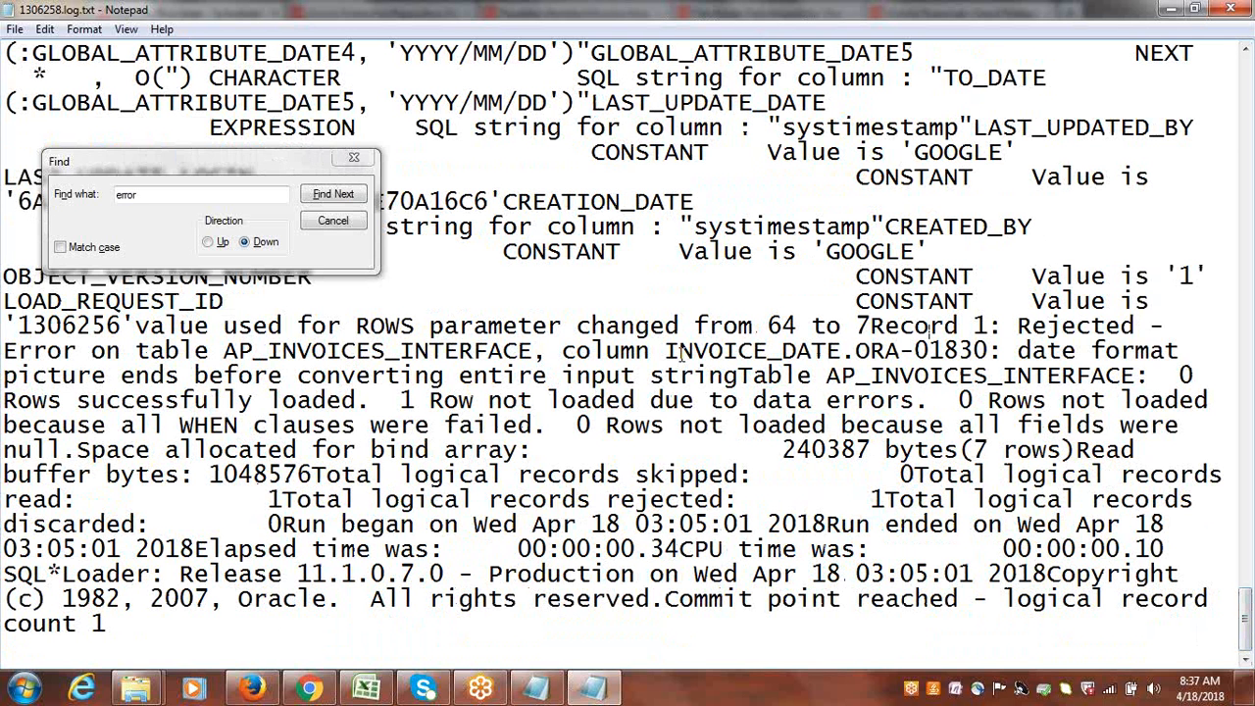
{"action": "left_click_drag", "start_coordinate": [680, 355], "coordinate": [841, 355]}
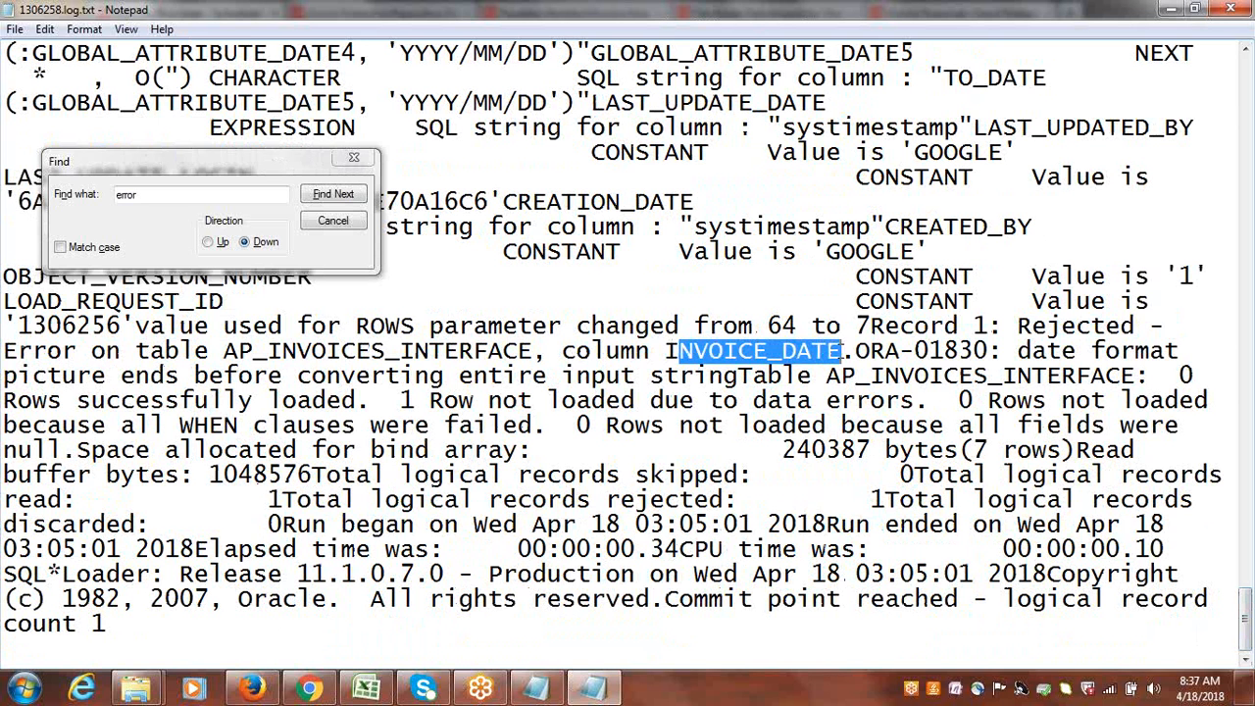
{"action": "left_click_drag", "start_coordinate": [562, 353], "coordinate": [843, 355]}
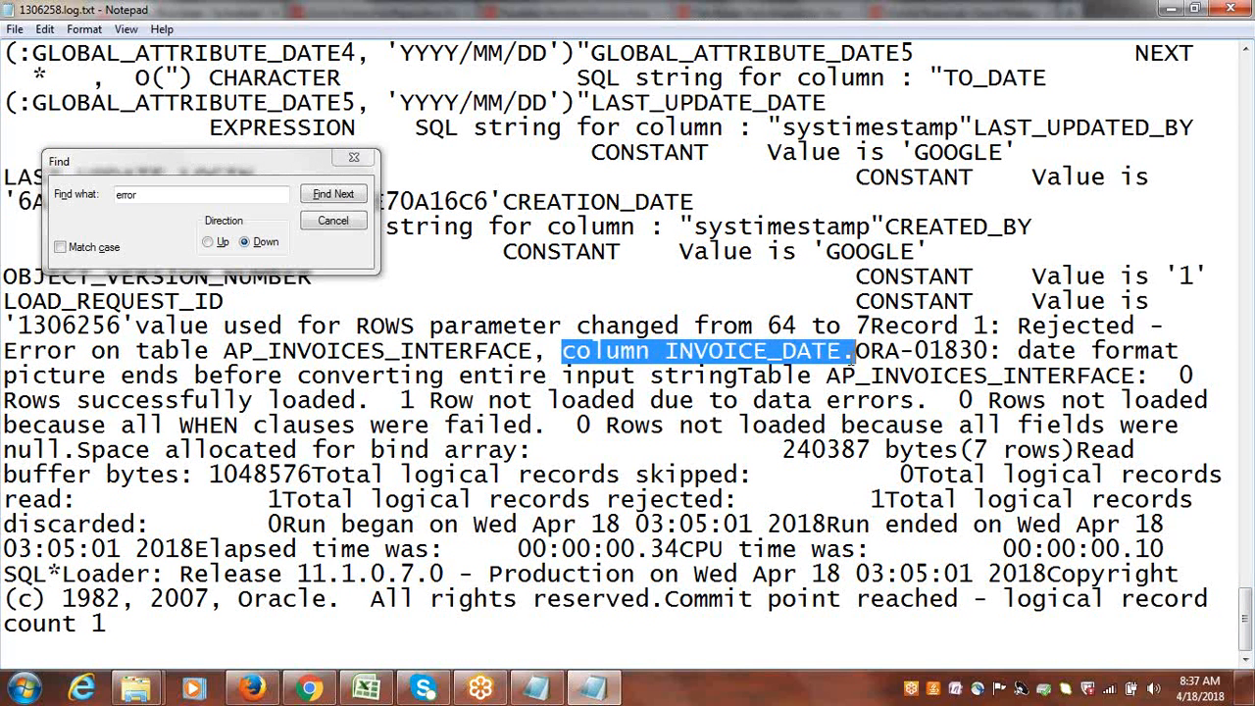
{"action": "left_click", "coordinate": [1230, 8]}
{"action": "left_click", "coordinate": [1056, 241]}
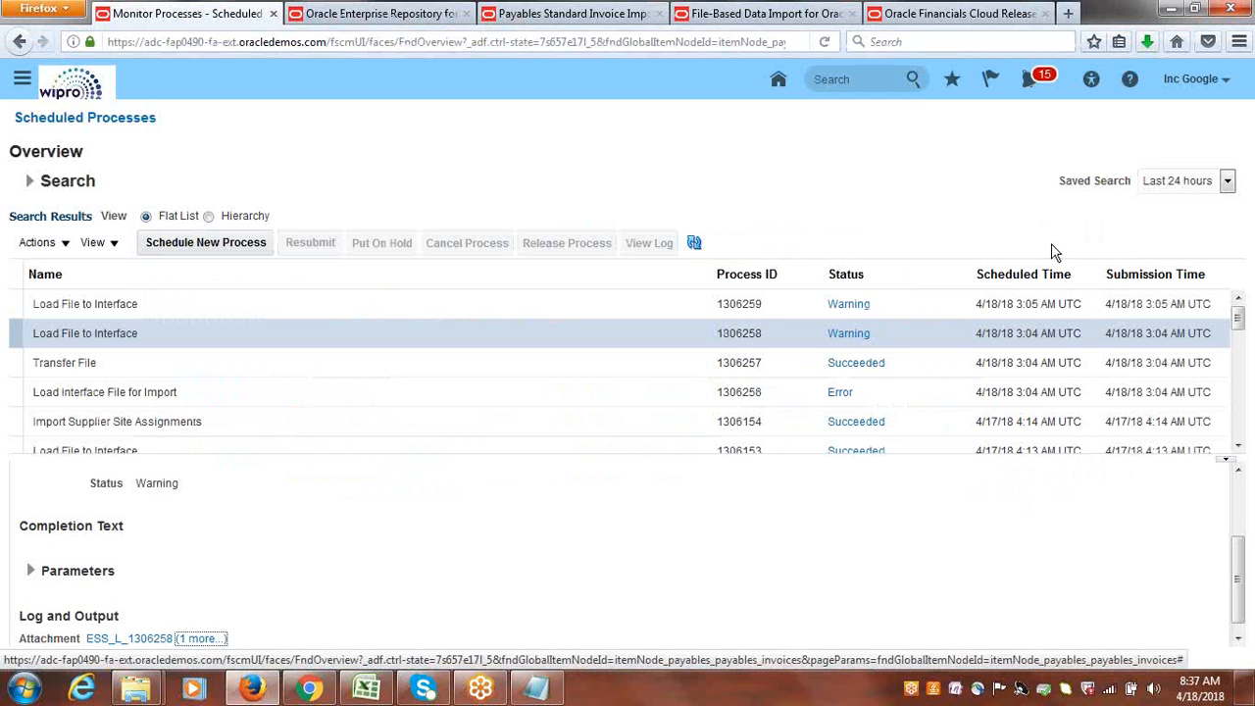
Switch to the Google Suppliers FBDI folder in Windows Explorer and permanently delete Google_apinvoiceimport.zip.
{"action": "left_click", "coordinate": [377, 694]}
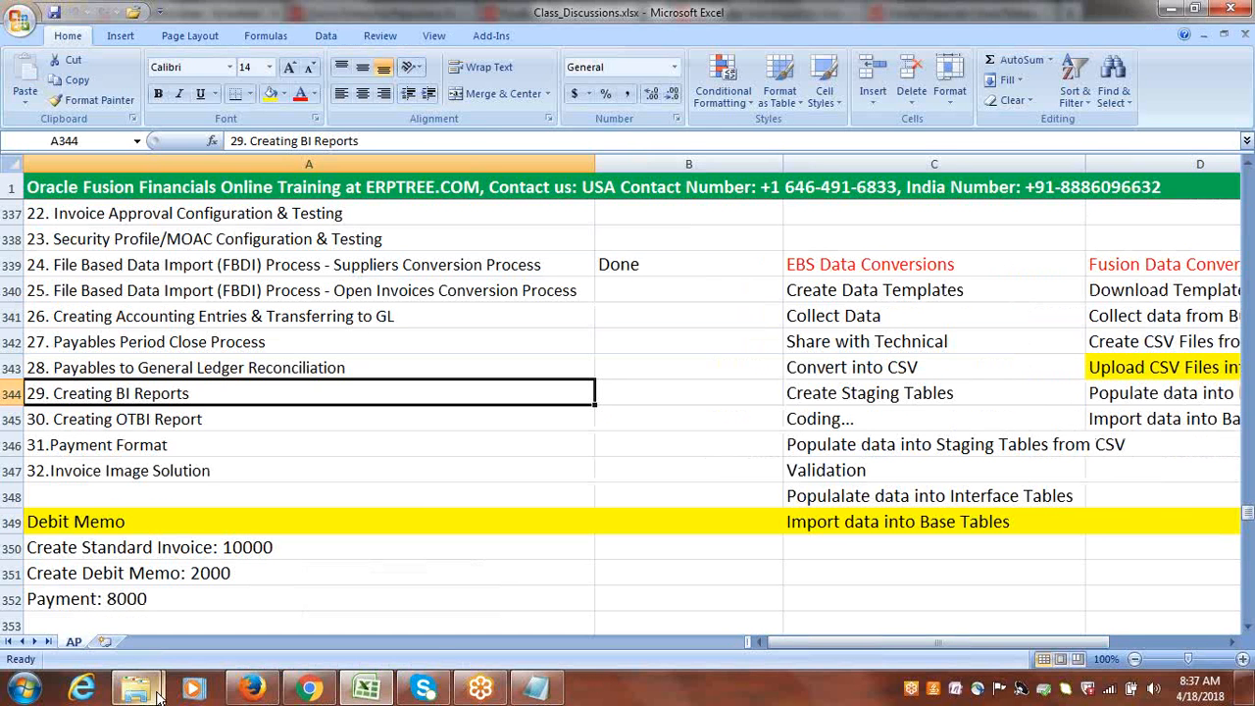
{"action": "mouse_move", "coordinate": [138, 688]}
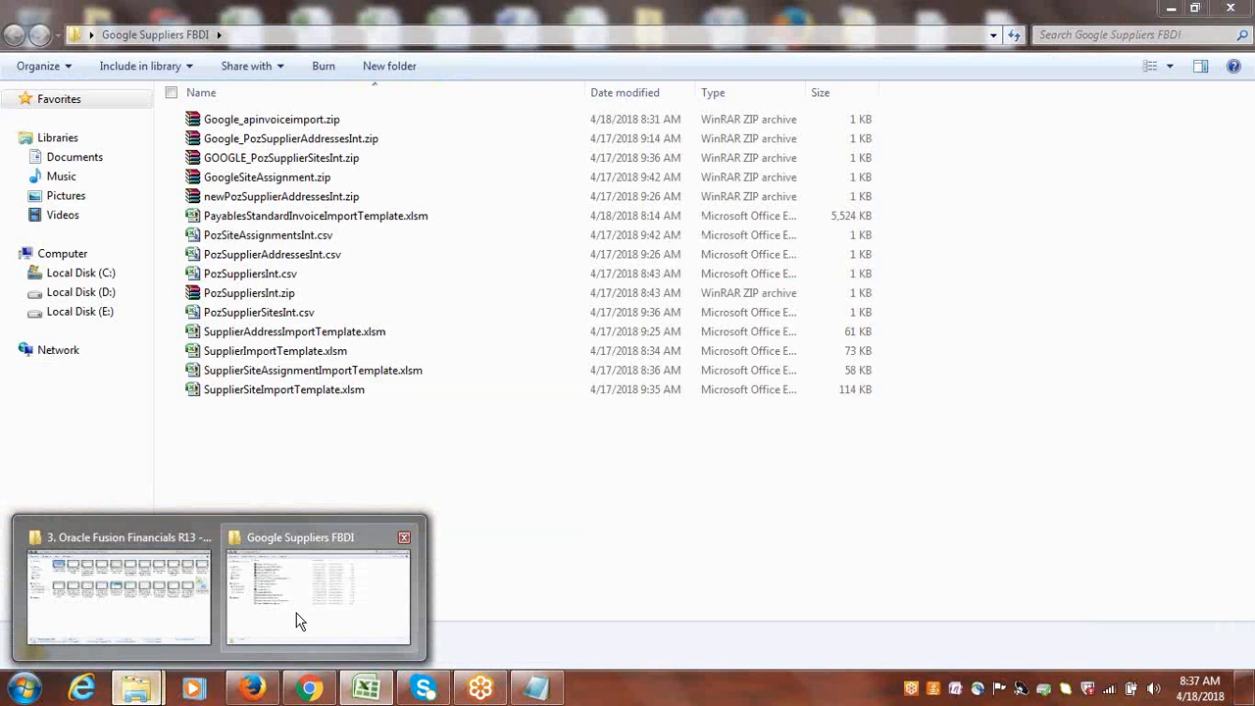
{"action": "left_click", "coordinate": [298, 614]}
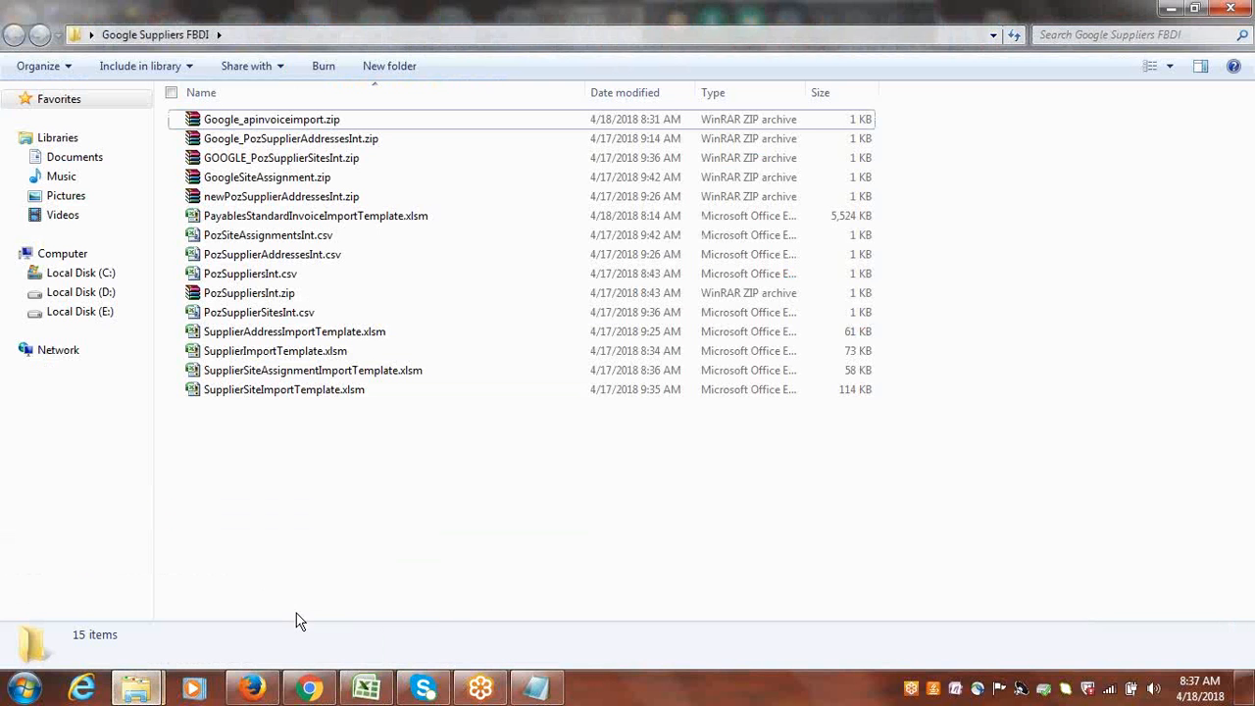
{"action": "left_click", "coordinate": [274, 119]}
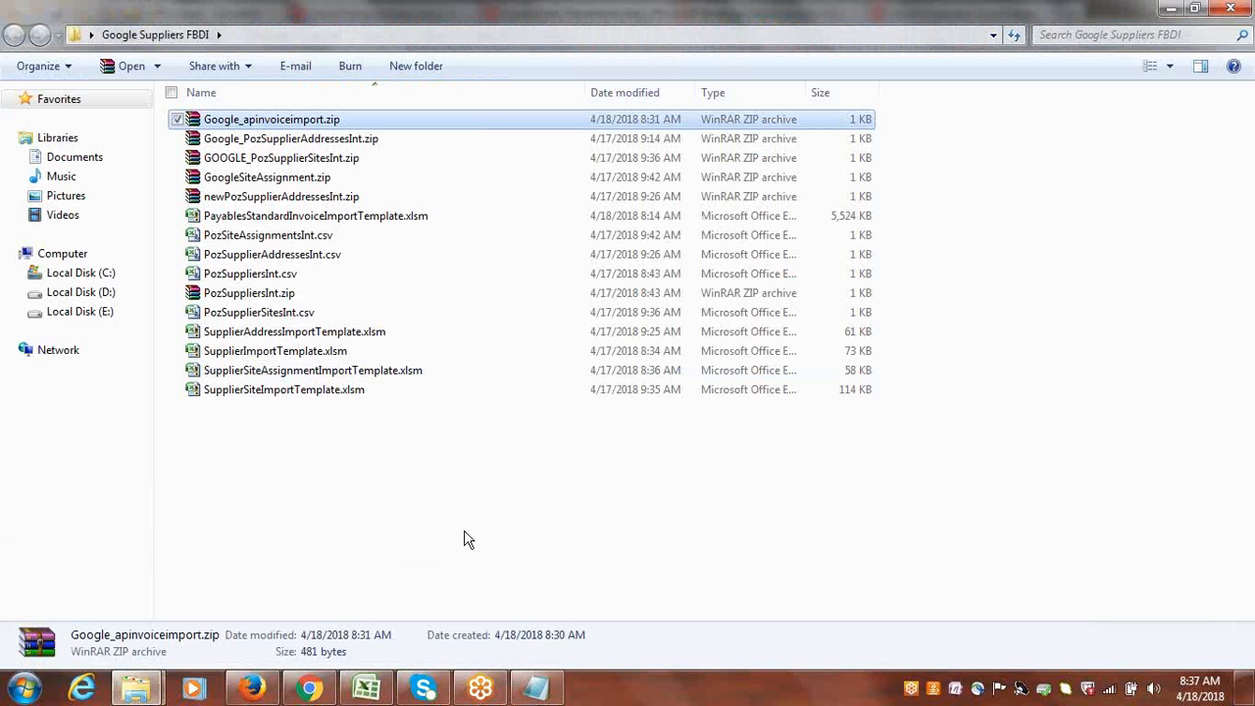
{"action": "key", "text": "shift+Delete"}
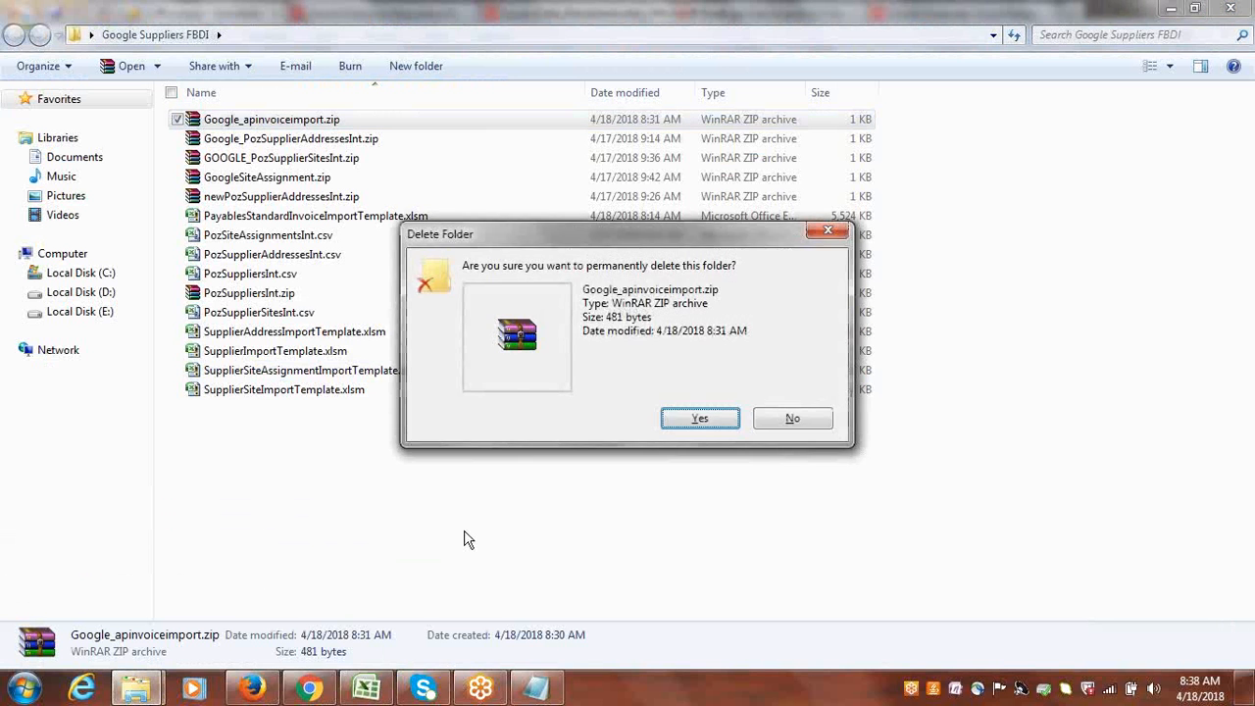
{"action": "key", "text": "Return"}
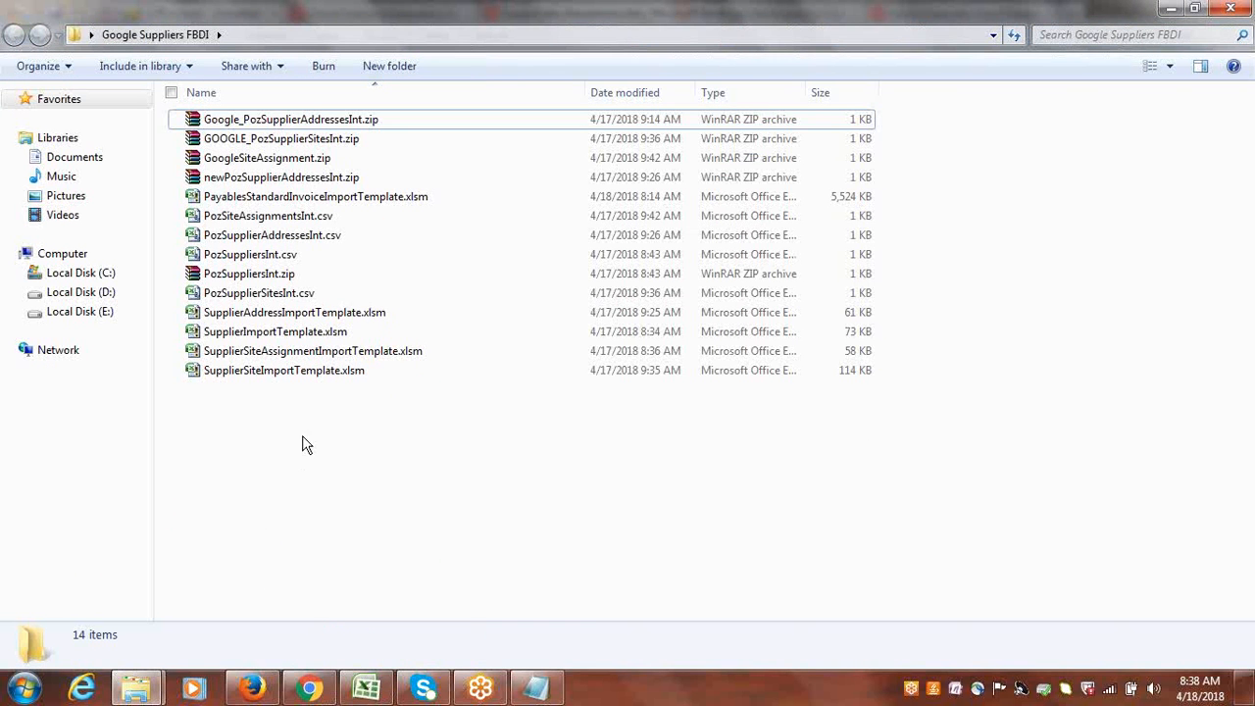
Open PayablesStandardInvoiceImportTemplate.xlsm in Excel and agree to recover the workbook's contents.
{"action": "double_click", "coordinate": [294, 197]}
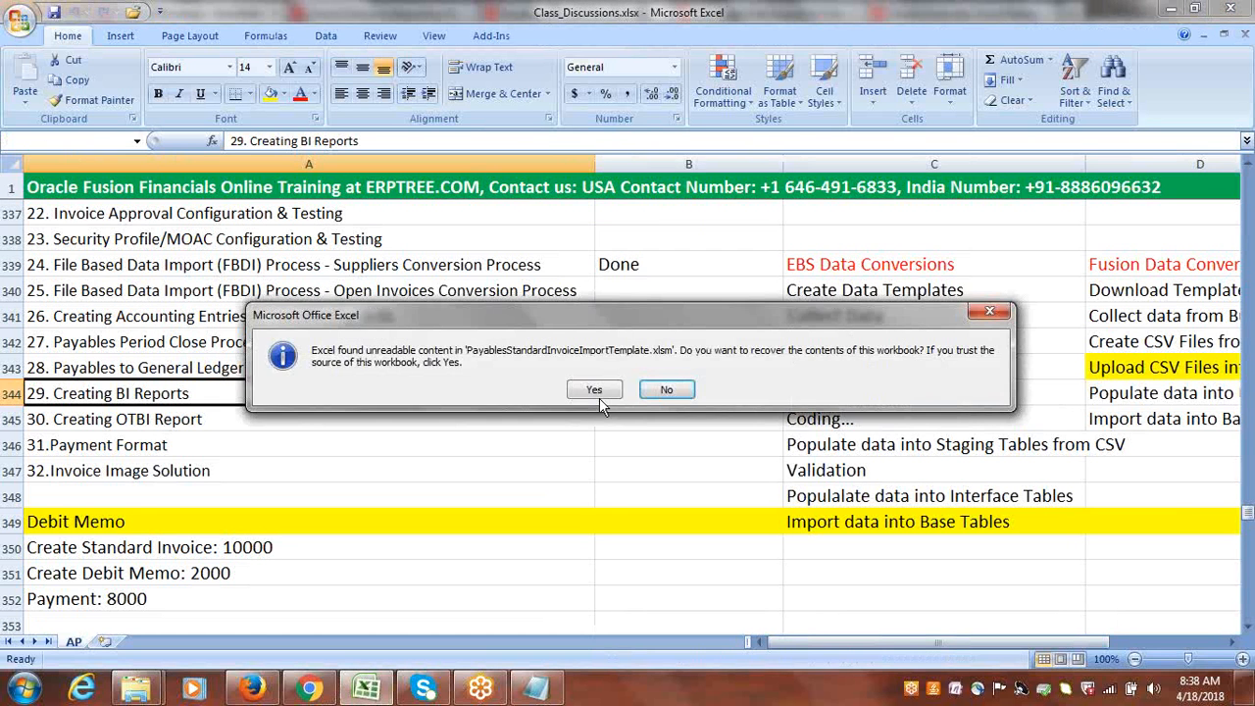
{"action": "left_click", "coordinate": [596, 393]}
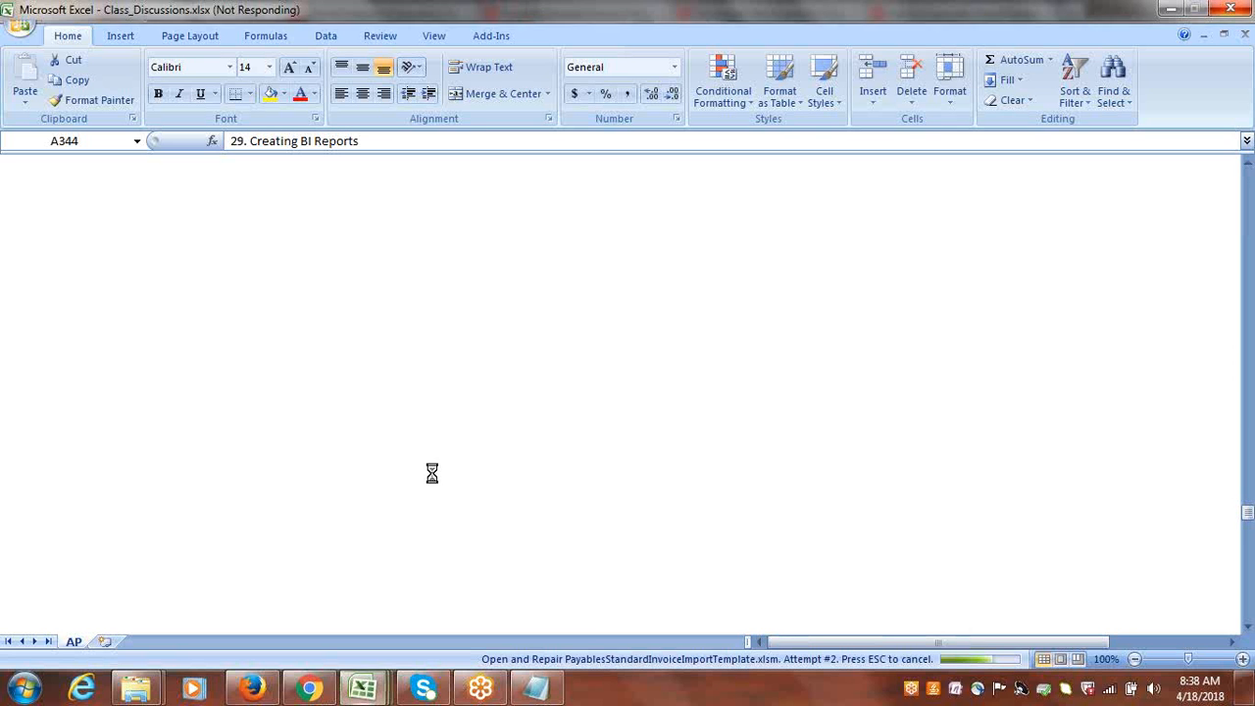
{"action": "mouse_move", "coordinate": [373, 693]}
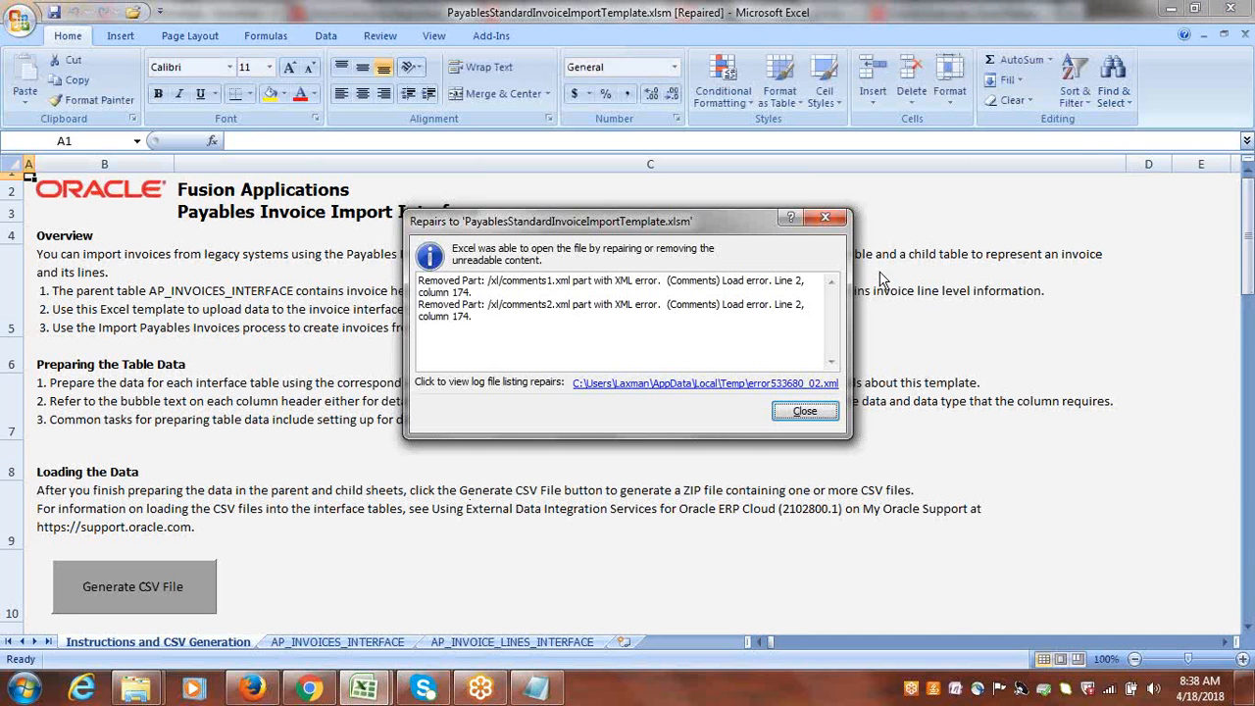
Dismiss the repair report and look over the AP_INVOICES_INTERFACE and AP_INVOICE_LINES_INTERFACE sheets.
{"action": "left_click", "coordinate": [824, 217]}
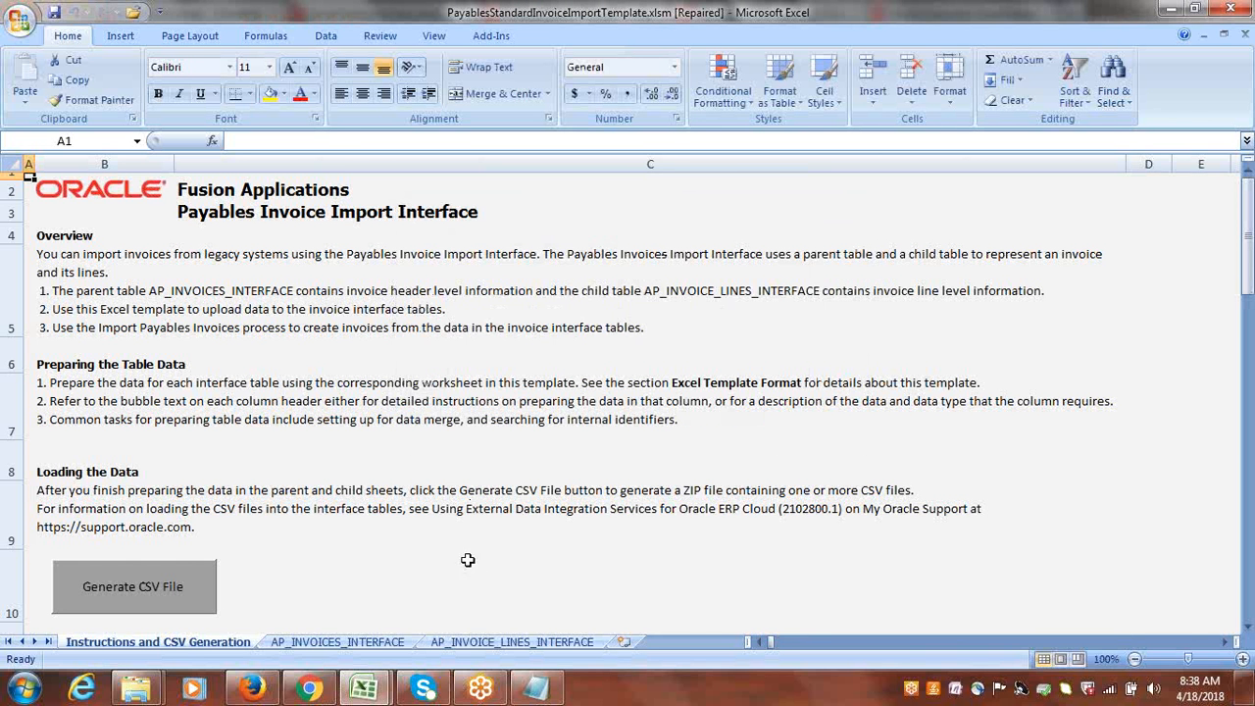
{"action": "right_click", "coordinate": [364, 642]}
{"action": "left_click", "coordinate": [527, 645]}
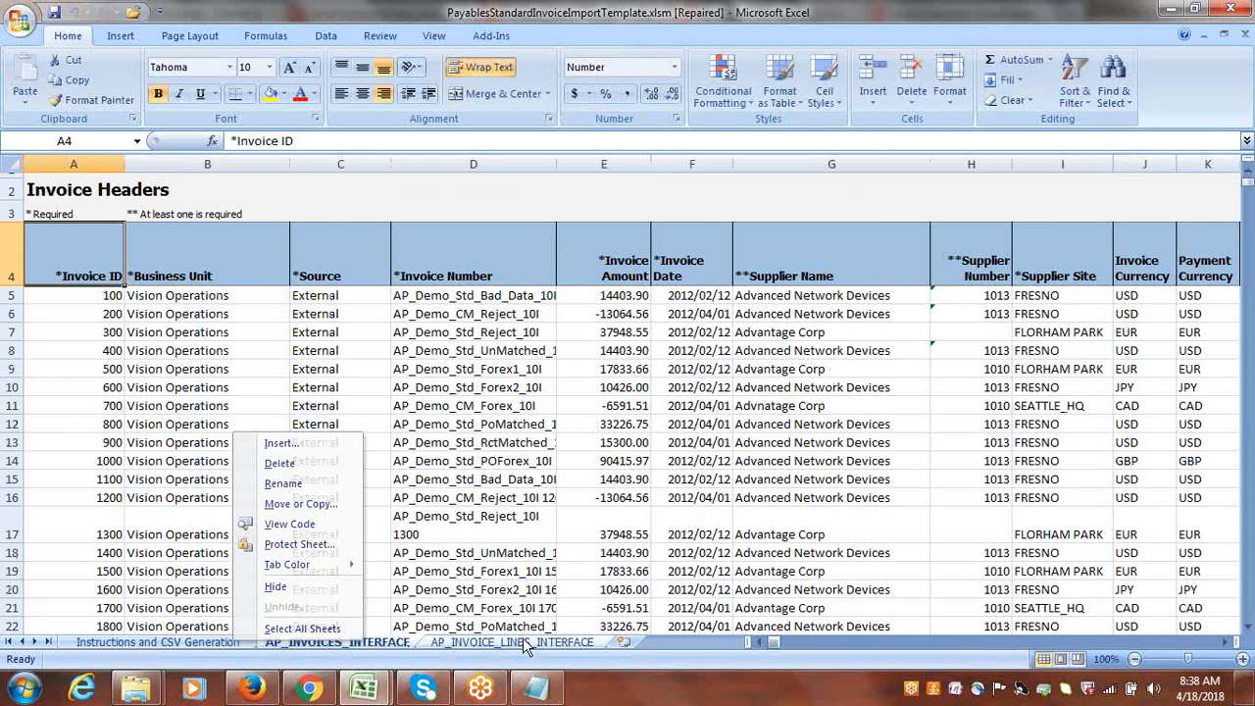
{"action": "left_click", "coordinate": [527, 644]}
{"action": "left_click", "coordinate": [381, 639]}
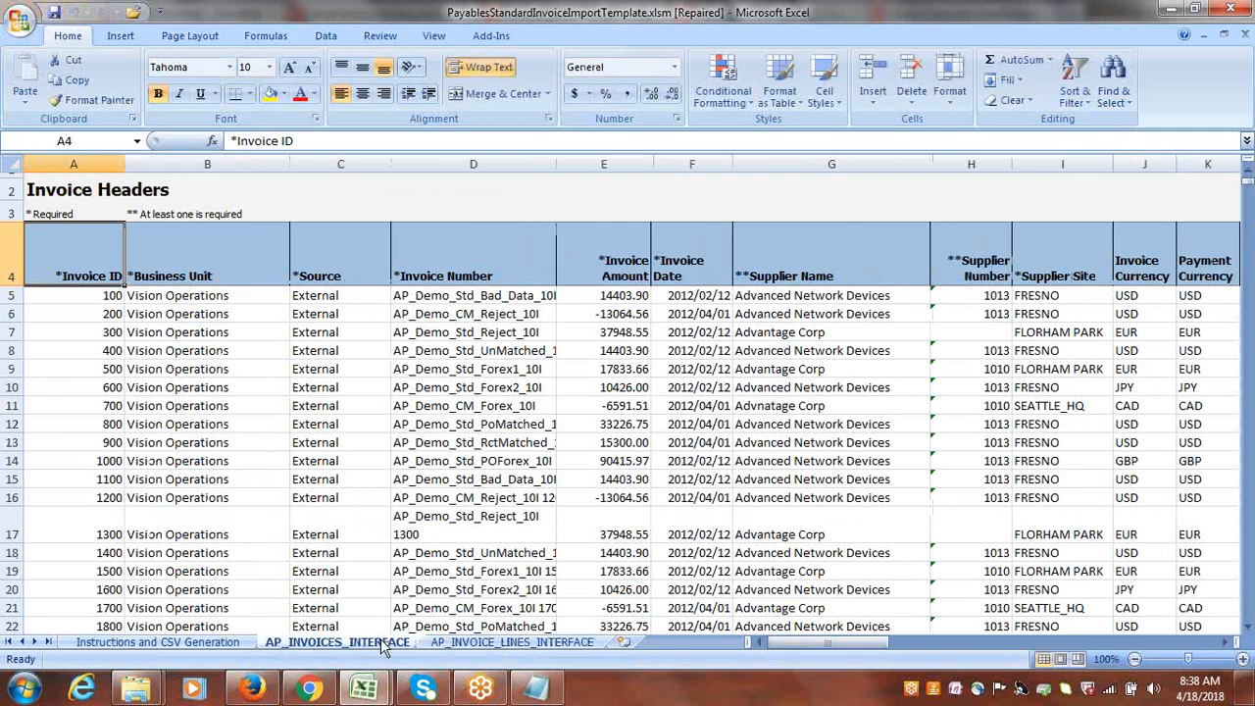
Switch to the Scheduled Processes page in Firefox and refresh the process list to check the load statuses.
{"action": "left_click", "coordinate": [1170, 8]}
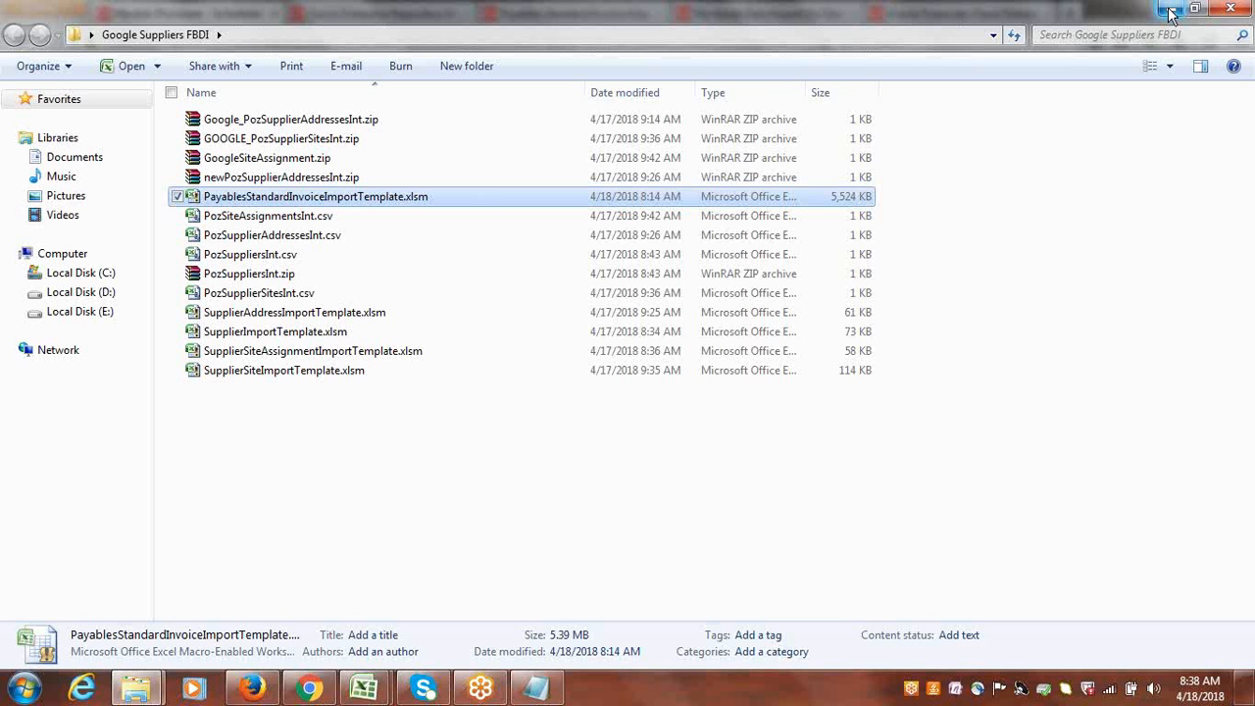
{"action": "left_click", "coordinate": [1170, 12]}
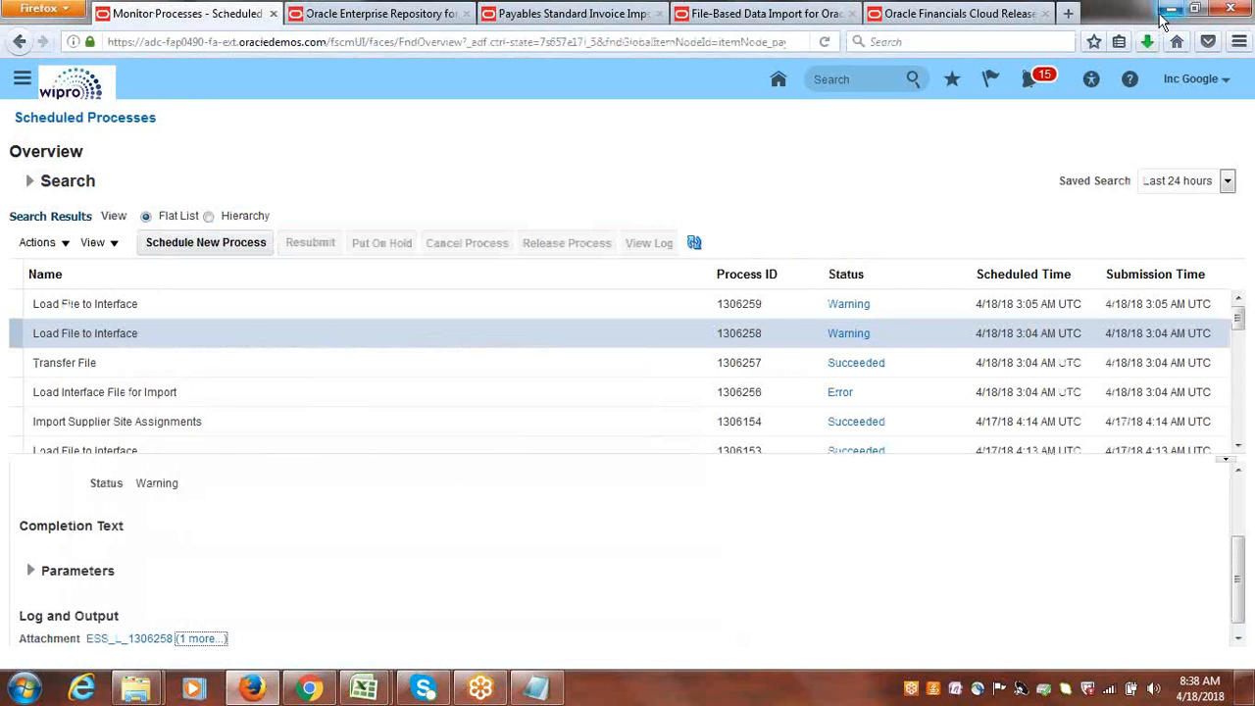
{"action": "left_click", "coordinate": [695, 245]}
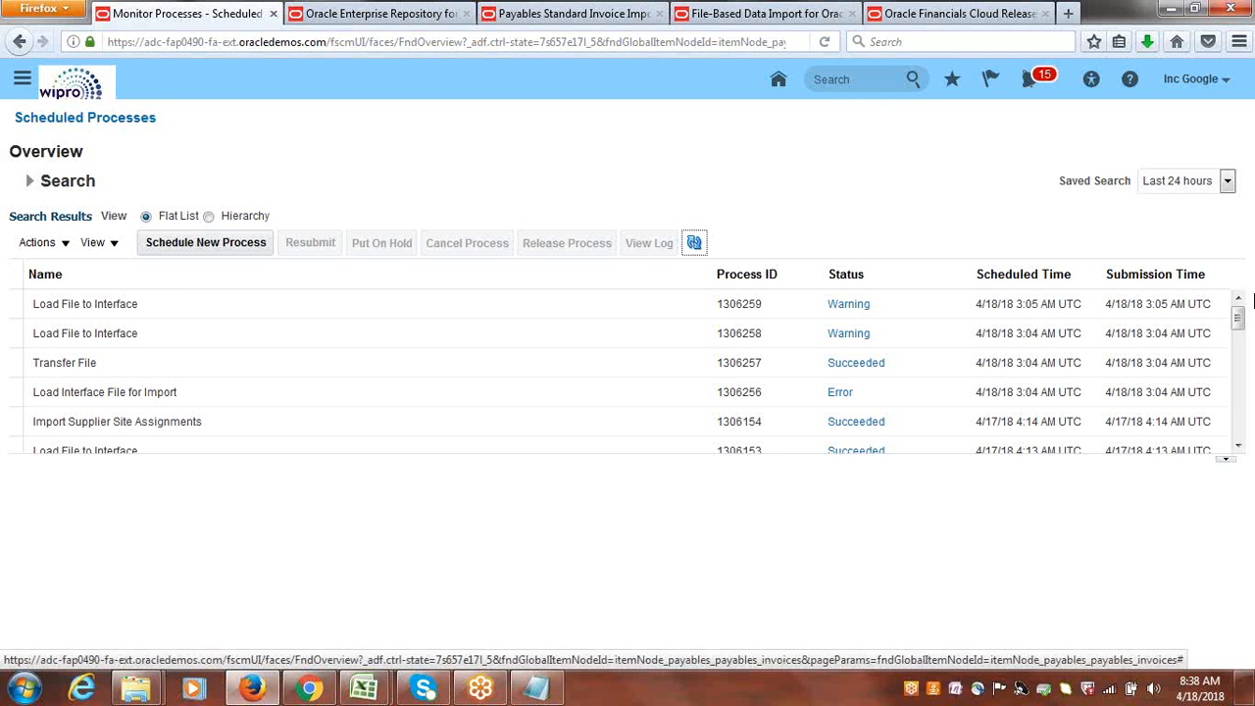
{"action": "left_click", "coordinate": [1239, 302]}
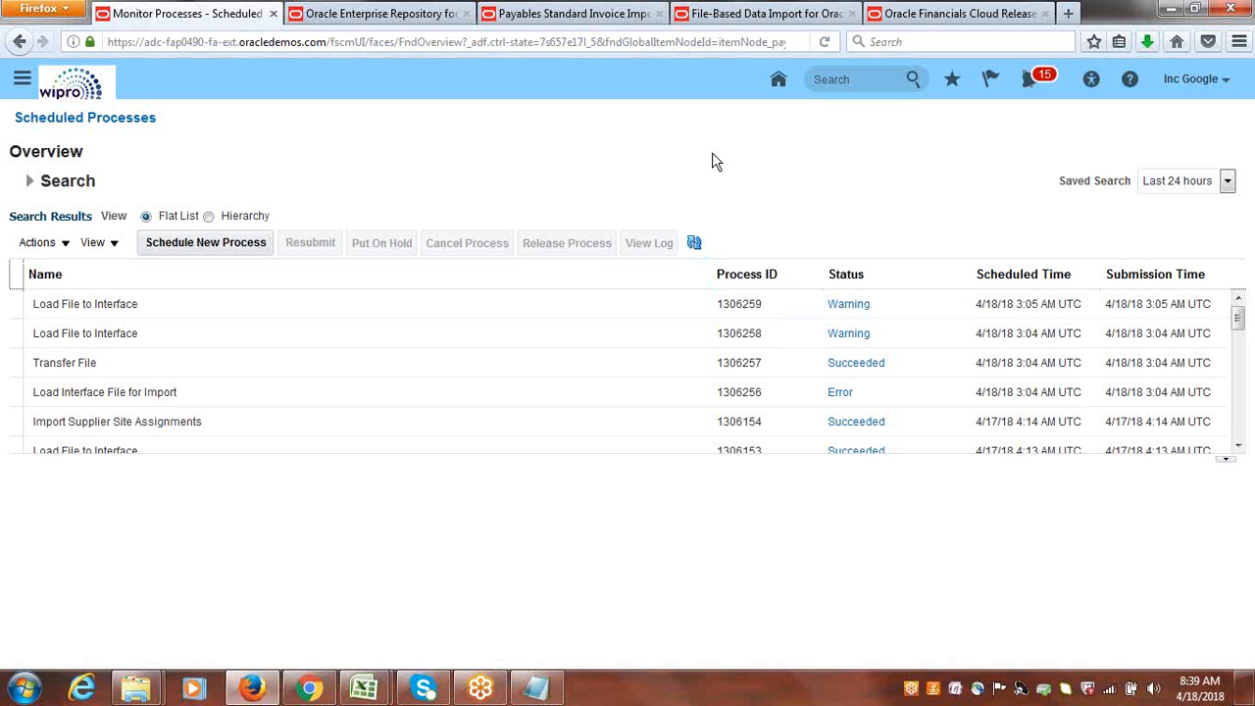
{"action": "left_click", "coordinate": [695, 242]}
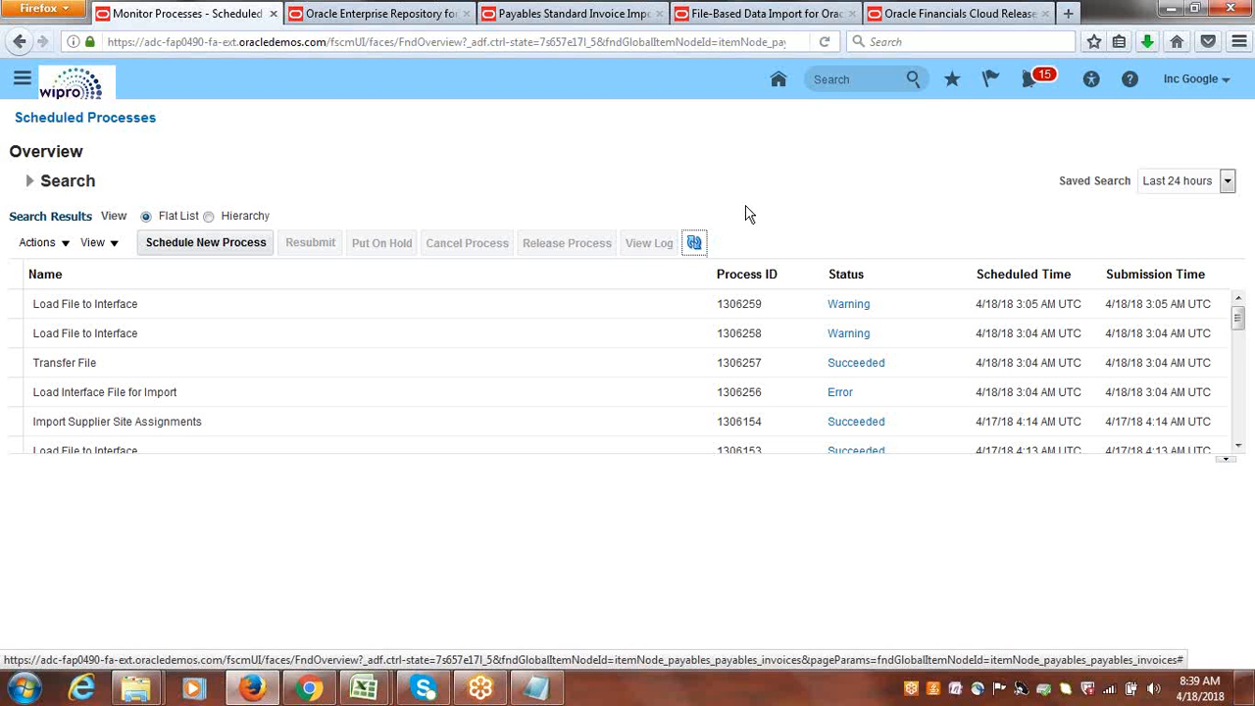
{"action": "left_click", "coordinate": [692, 242]}
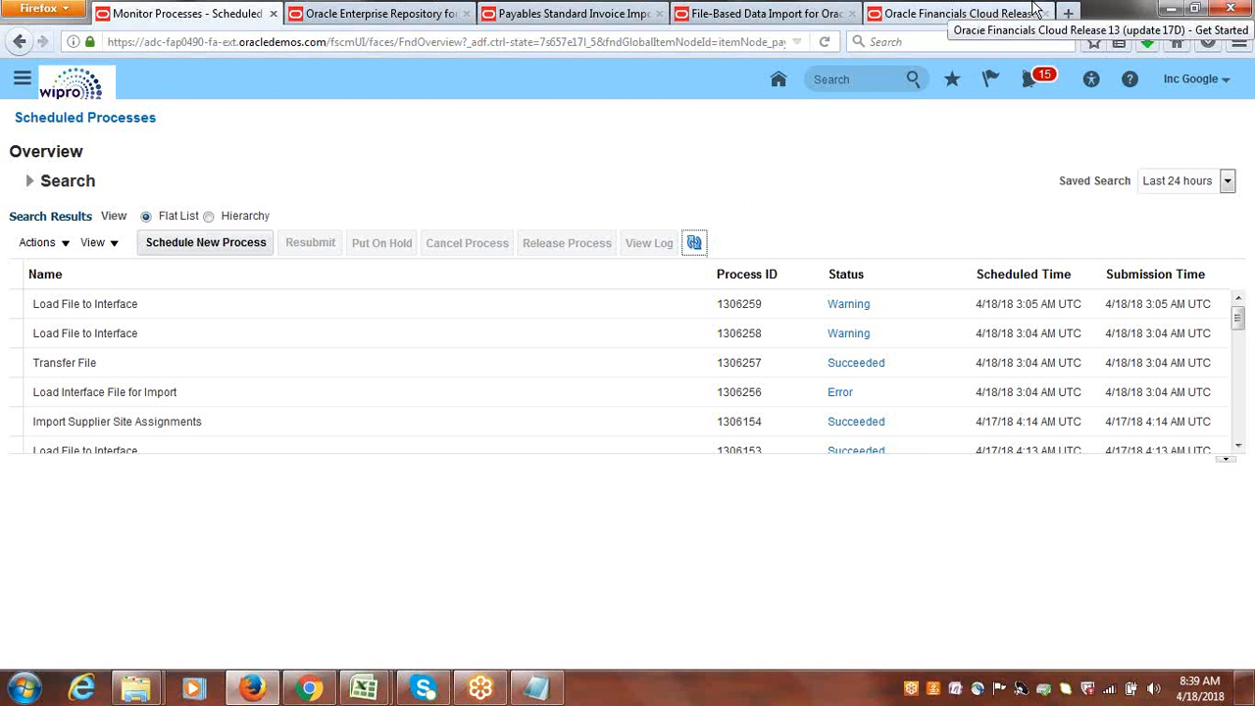
Switch back to the PayablesStandardInvoiceImportTemplate.xlsm workbook in Excel.
{"action": "mouse_move", "coordinate": [367, 694]}
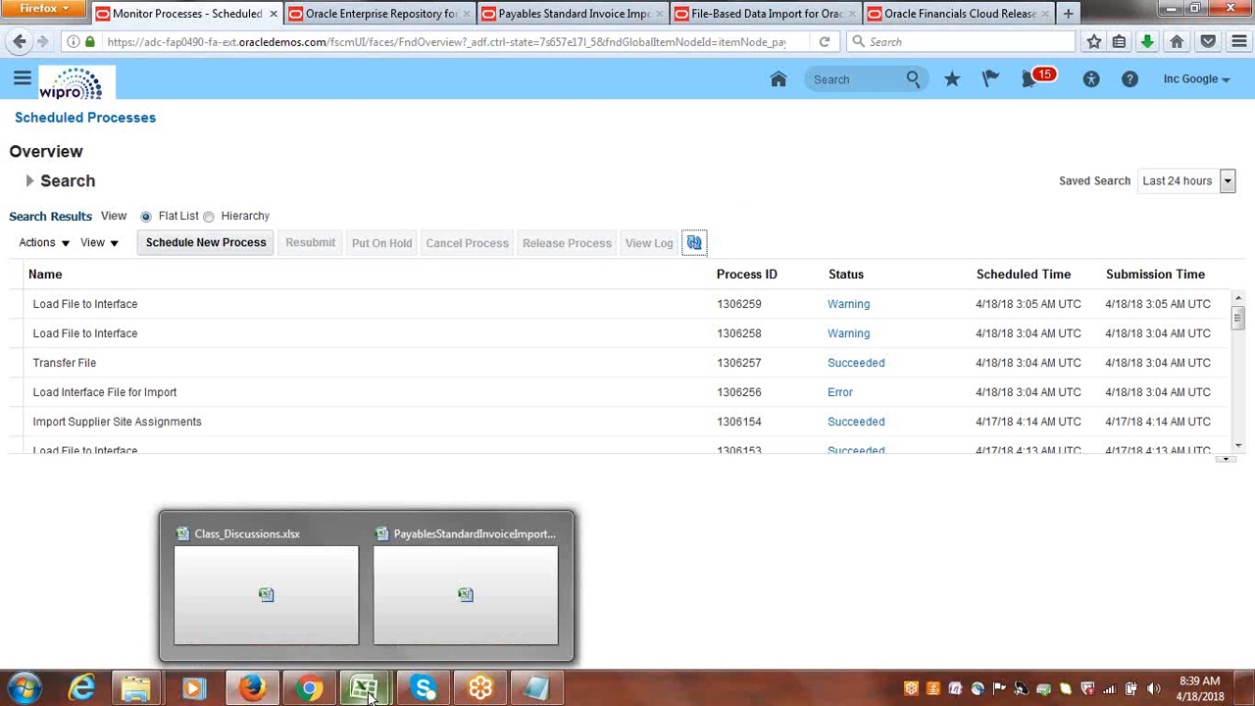
{"action": "left_click", "coordinate": [365, 691]}
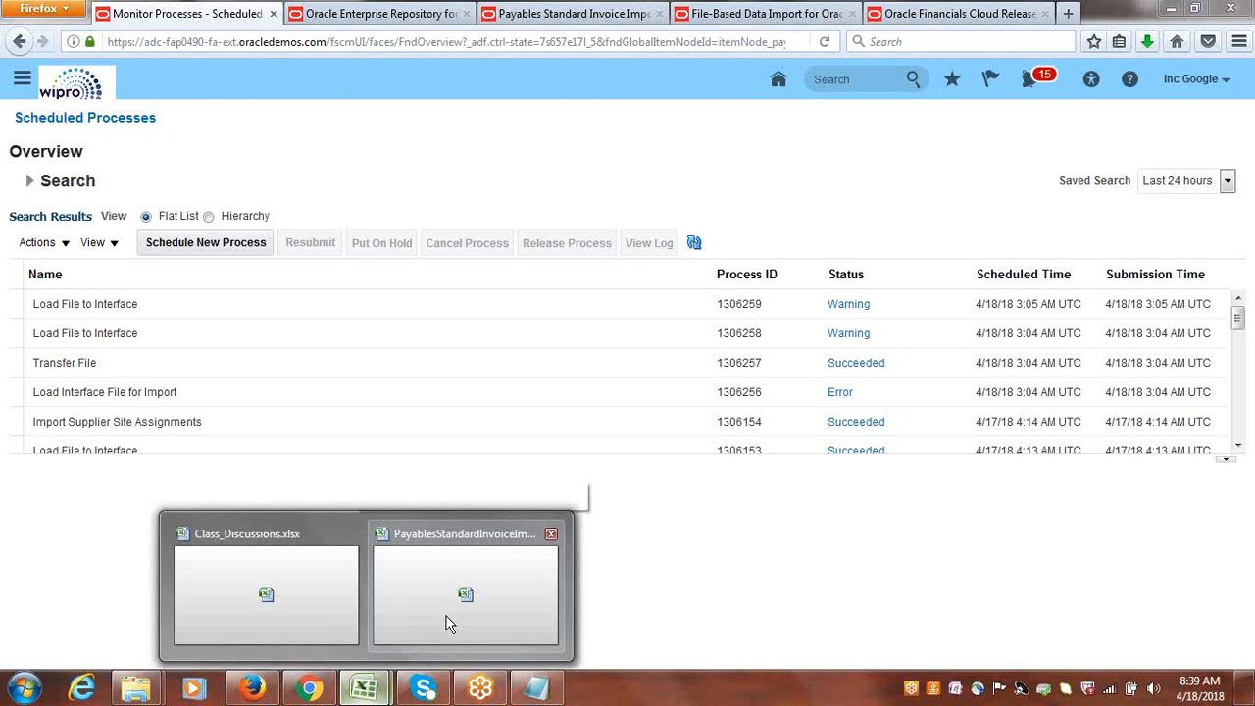
{"action": "left_click", "coordinate": [446, 623]}
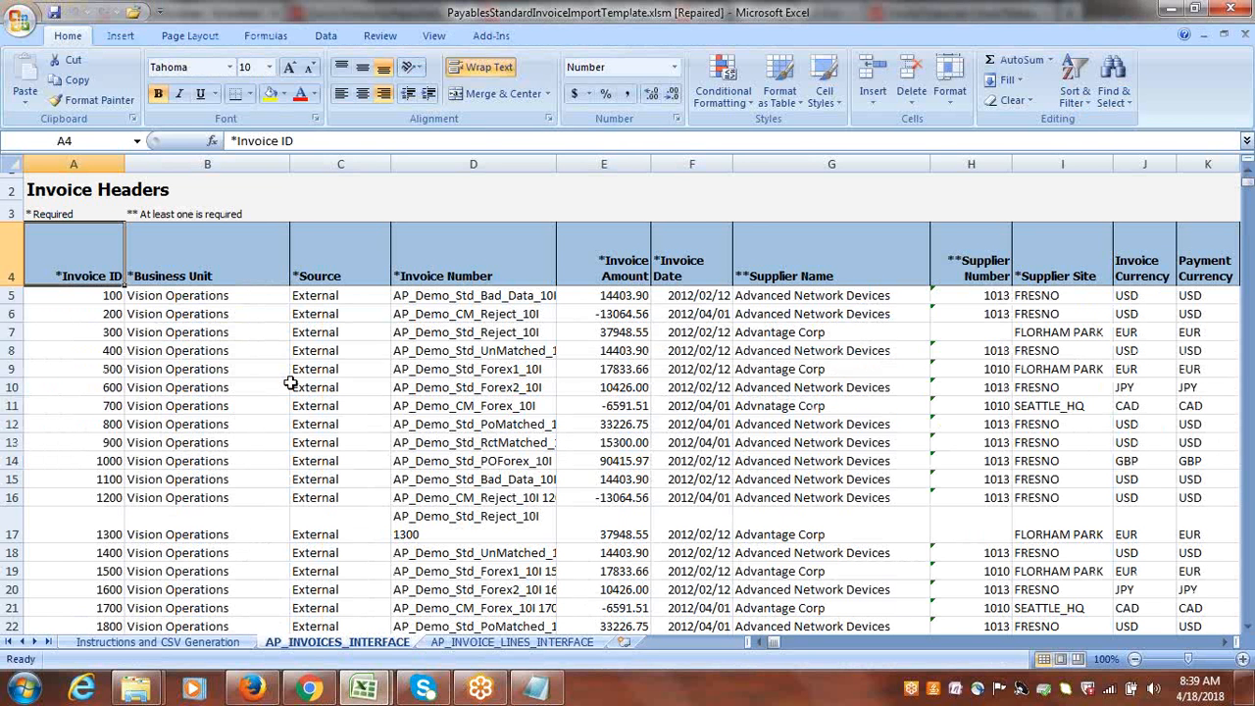
{"action": "mouse_move", "coordinate": [137, 690]}
{"action": "left_click", "coordinate": [270, 624]}
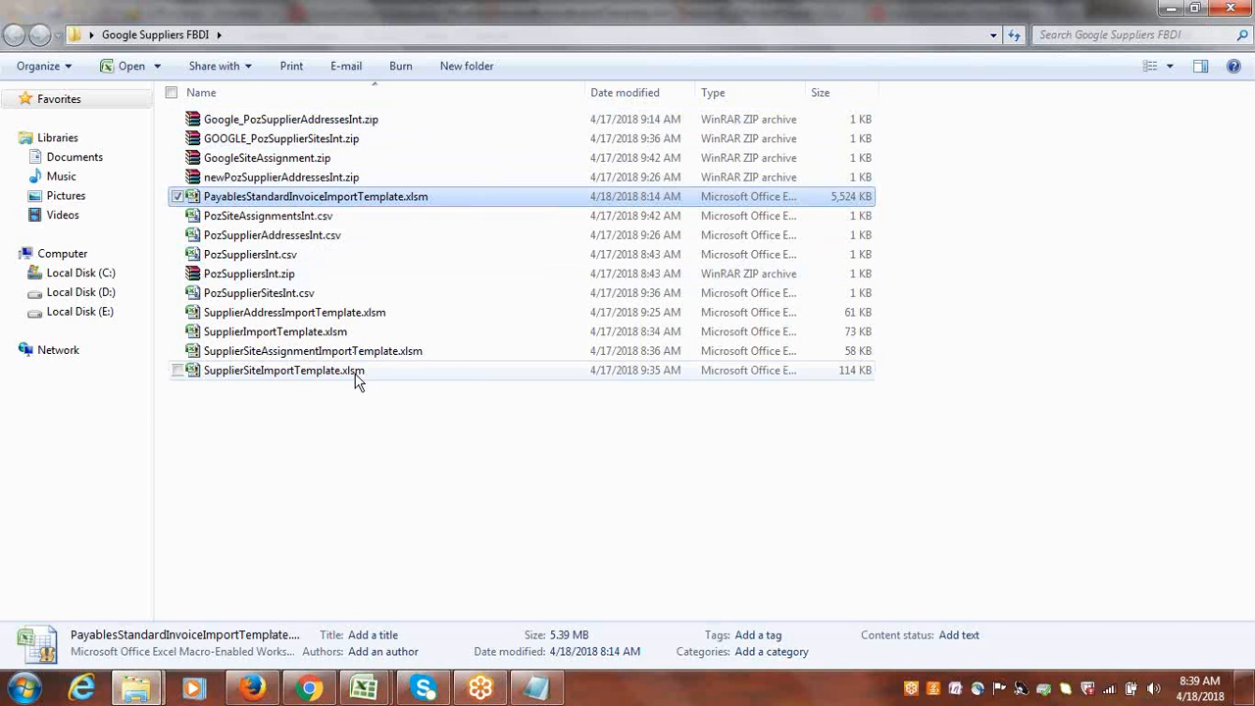
{"action": "left_click", "coordinate": [382, 686]}
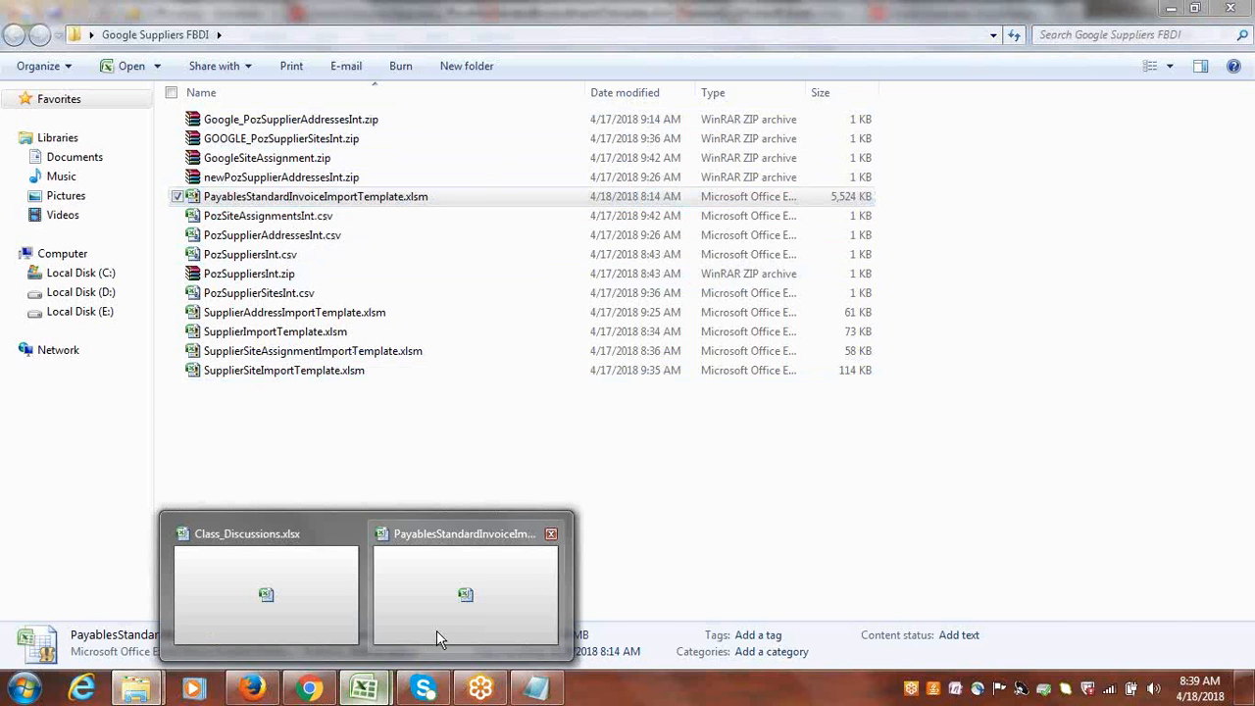
{"action": "left_click", "coordinate": [436, 630]}
{"action": "left_click_drag", "start_coordinate": [10, 313], "coordinate": [73, 561]}
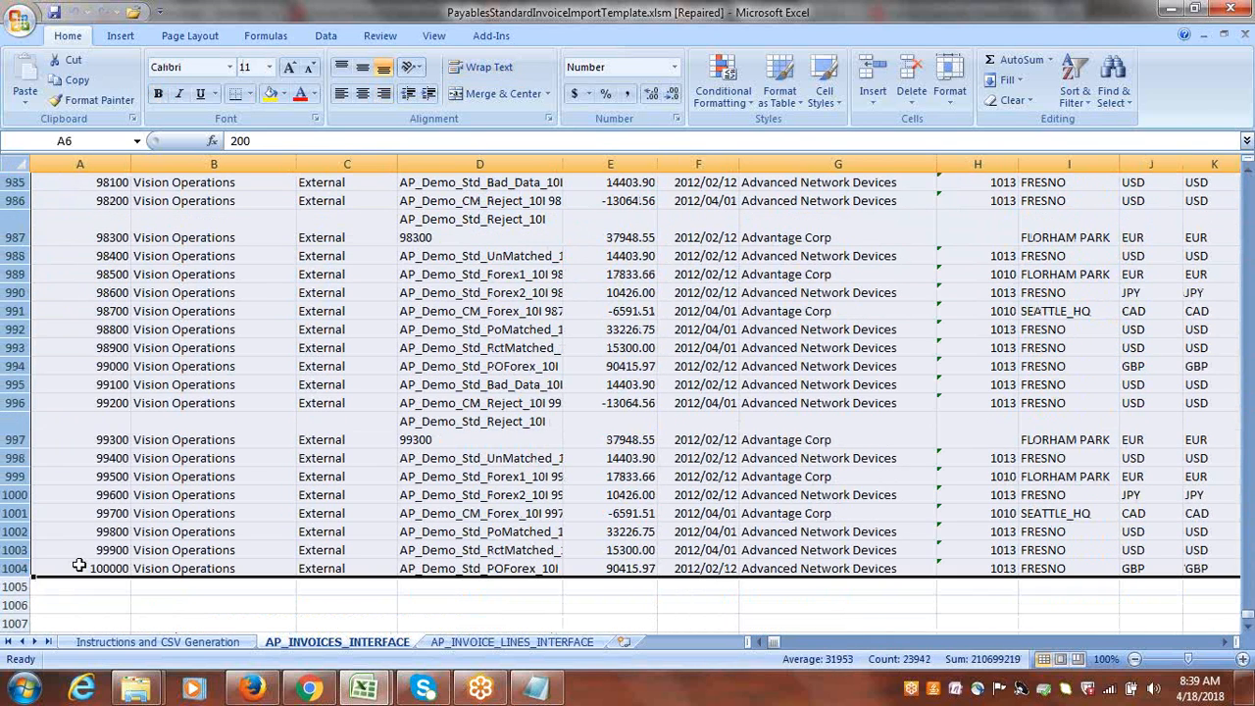
{"action": "left_click", "coordinate": [76, 235]}
{"action": "left_click", "coordinate": [18, 26]}
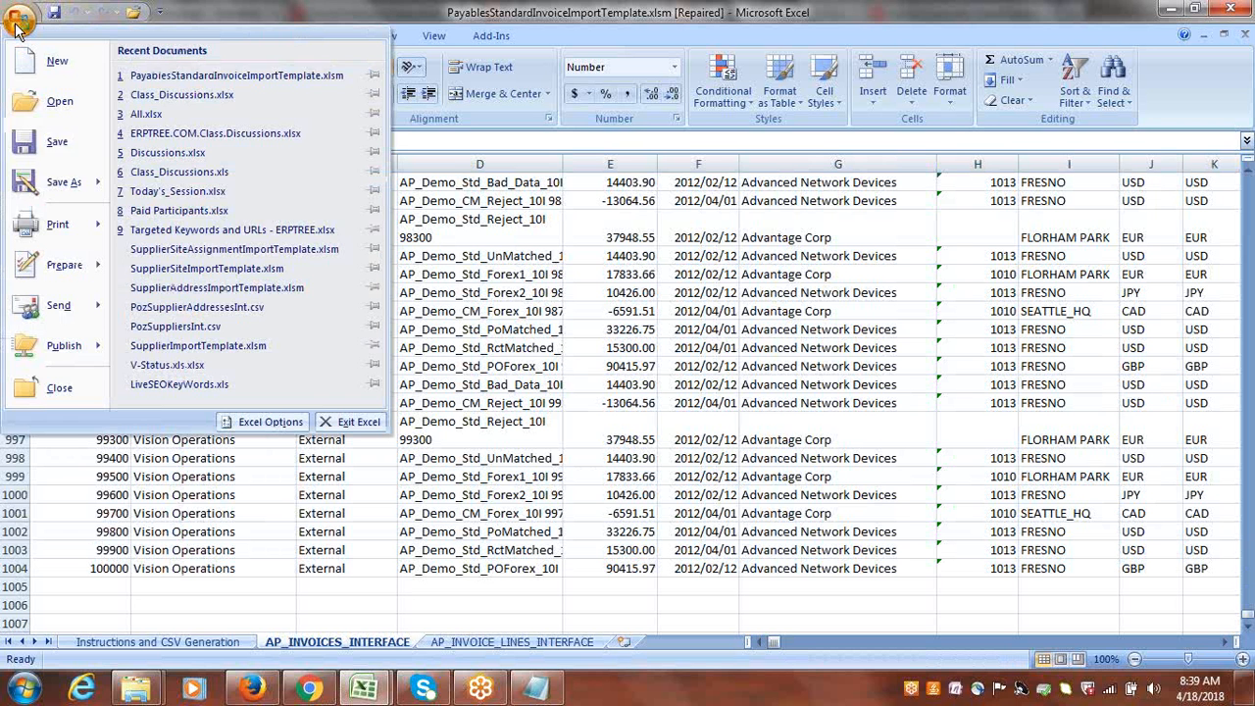
{"action": "left_click", "coordinate": [169, 80]}
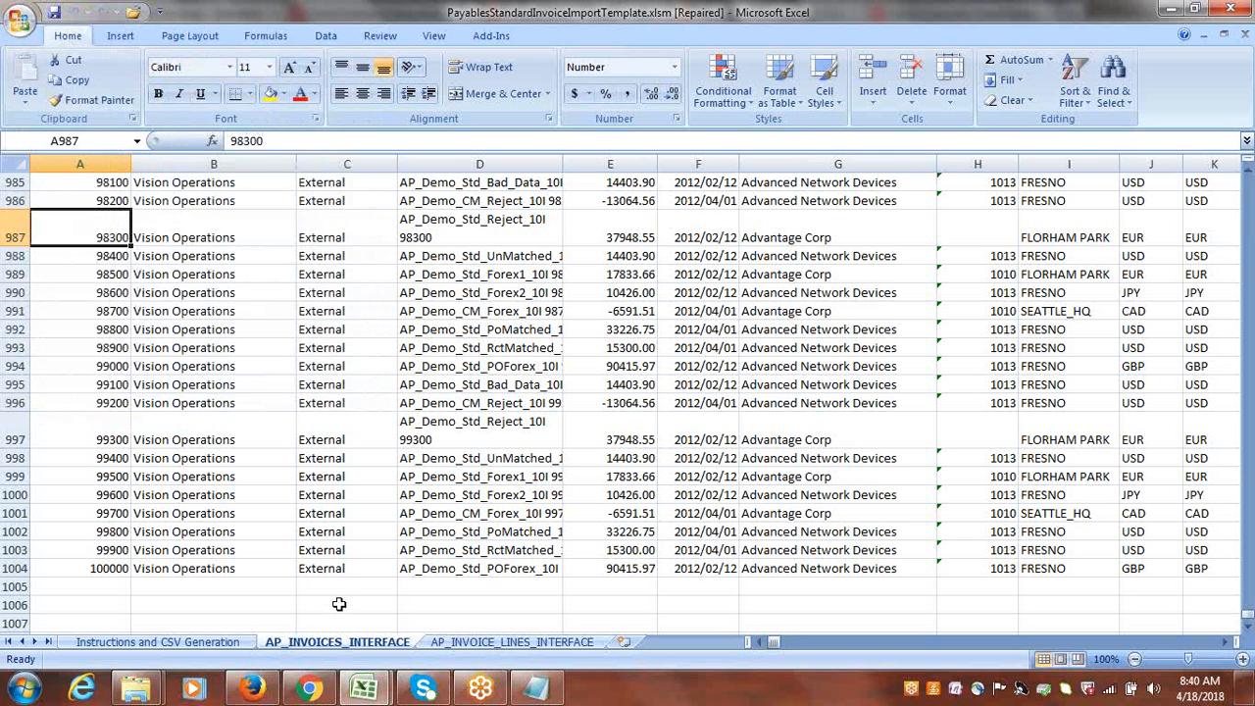
{"action": "left_click", "coordinate": [203, 643]}
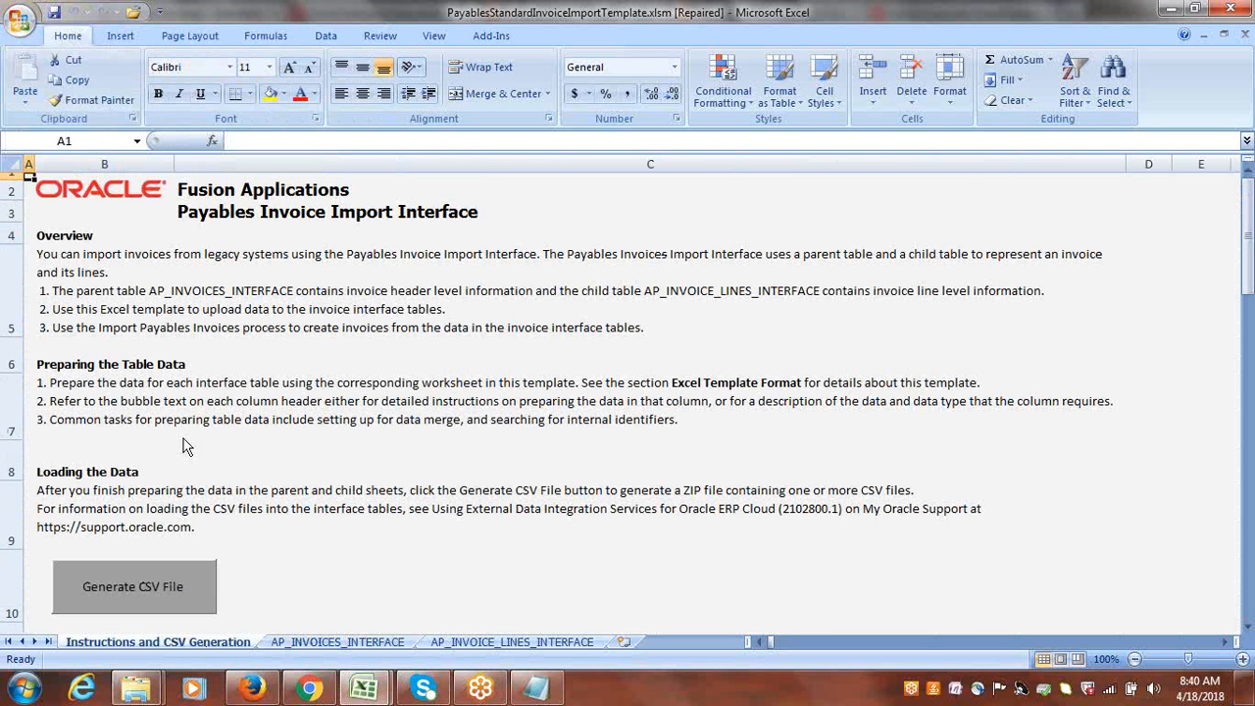
{"action": "mouse_move", "coordinate": [135, 698]}
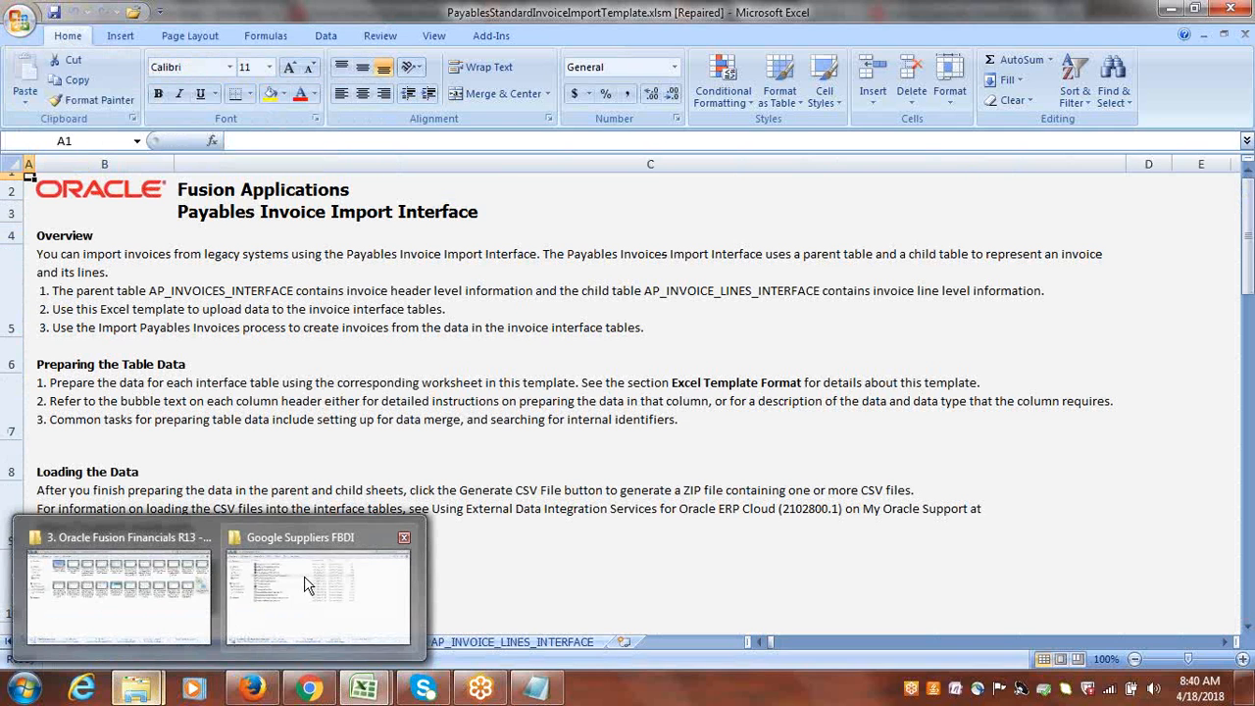
{"action": "mouse_move", "coordinate": [306, 586]}
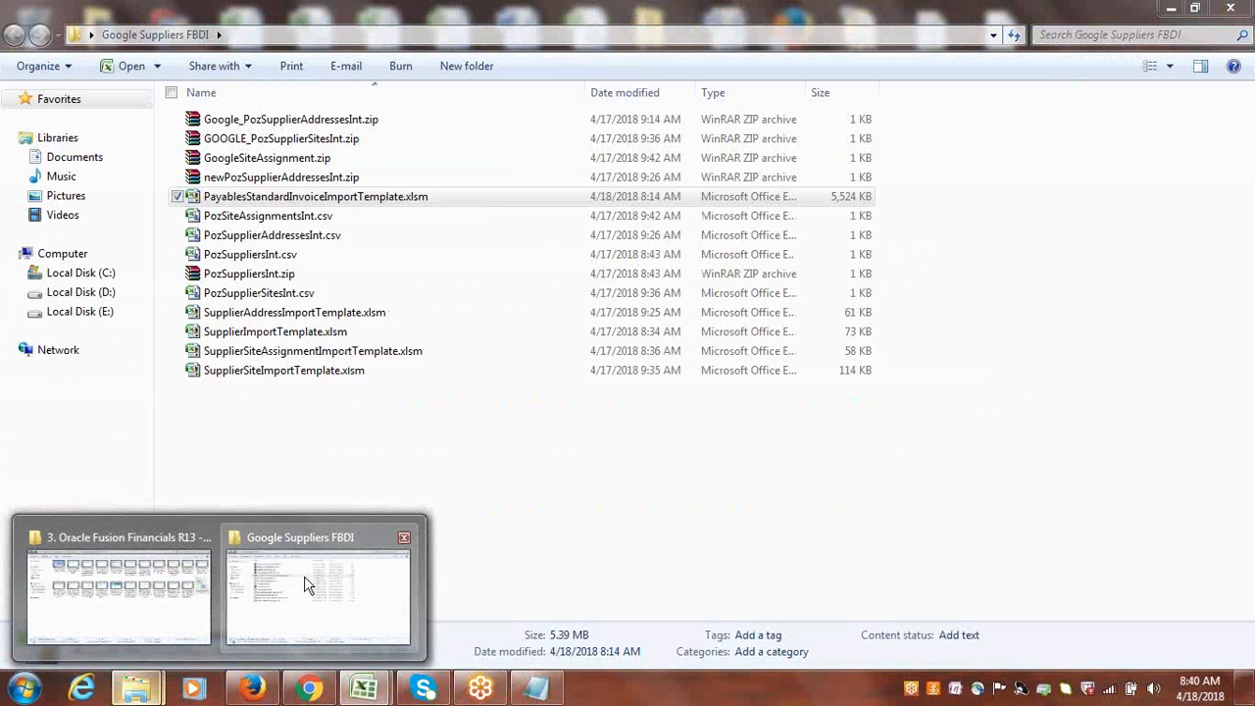
{"action": "mouse_move", "coordinate": [364, 689]}
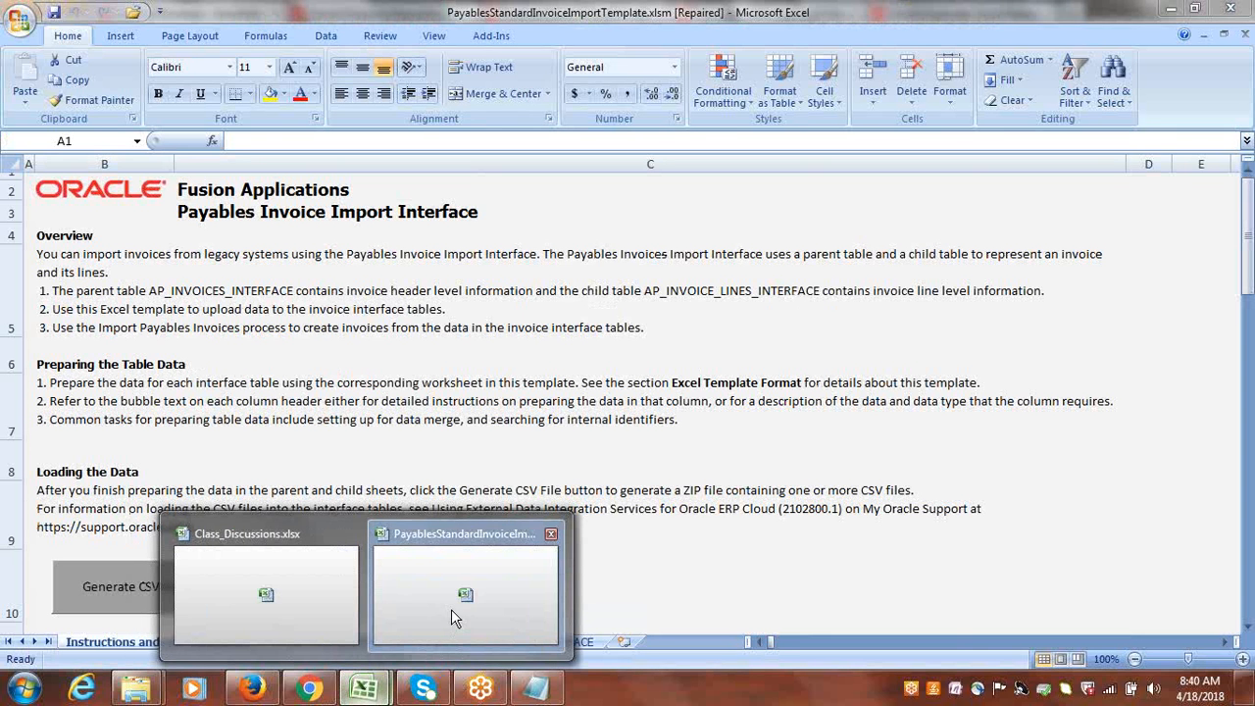
{"action": "left_click", "coordinate": [451, 609]}
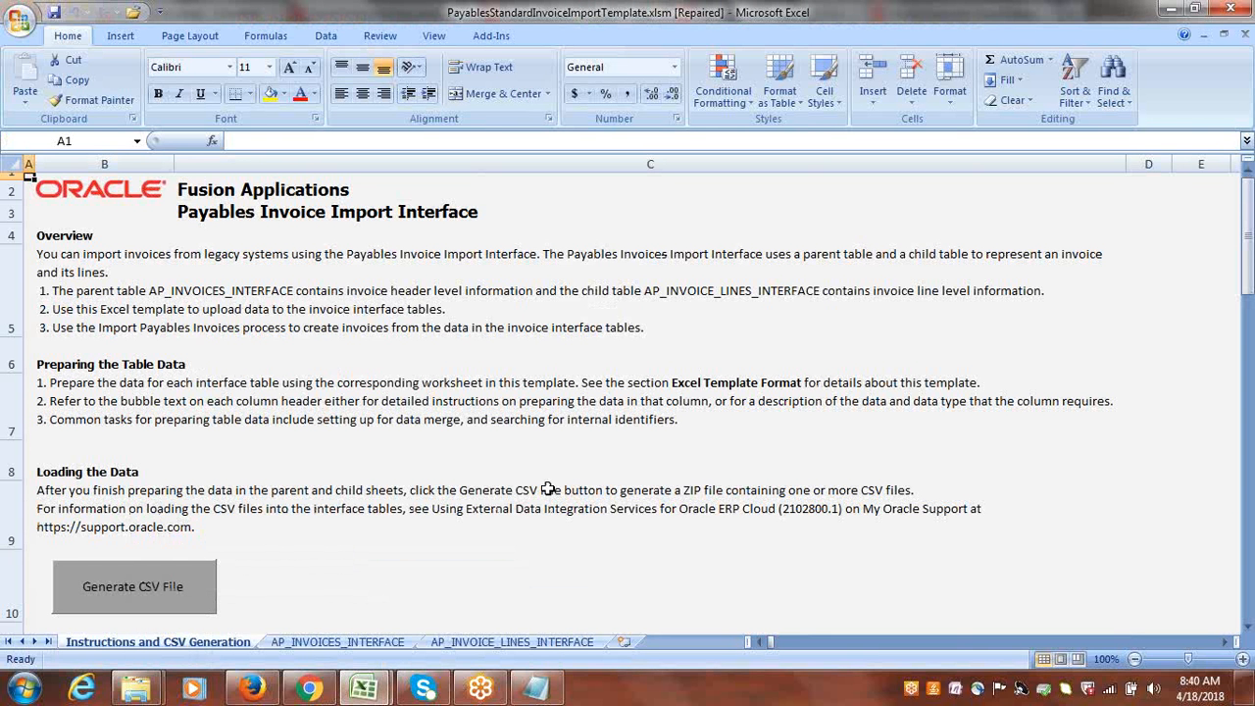
Clear all sample invoice headers from row 6 down on the AP_INVOICES_INTERFACE sheet, keeping only row 5.
{"action": "left_click", "coordinate": [325, 636]}
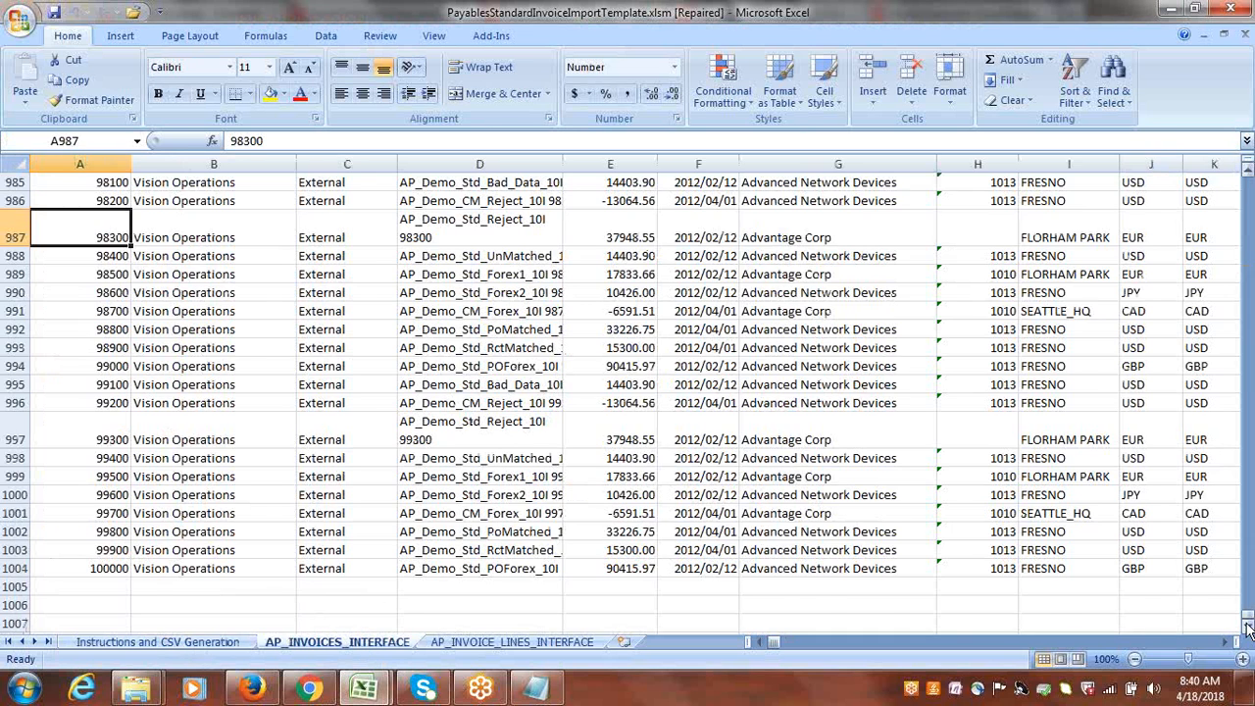
{"action": "left_click_drag", "start_coordinate": [1247, 618], "coordinate": [1250, 174]}
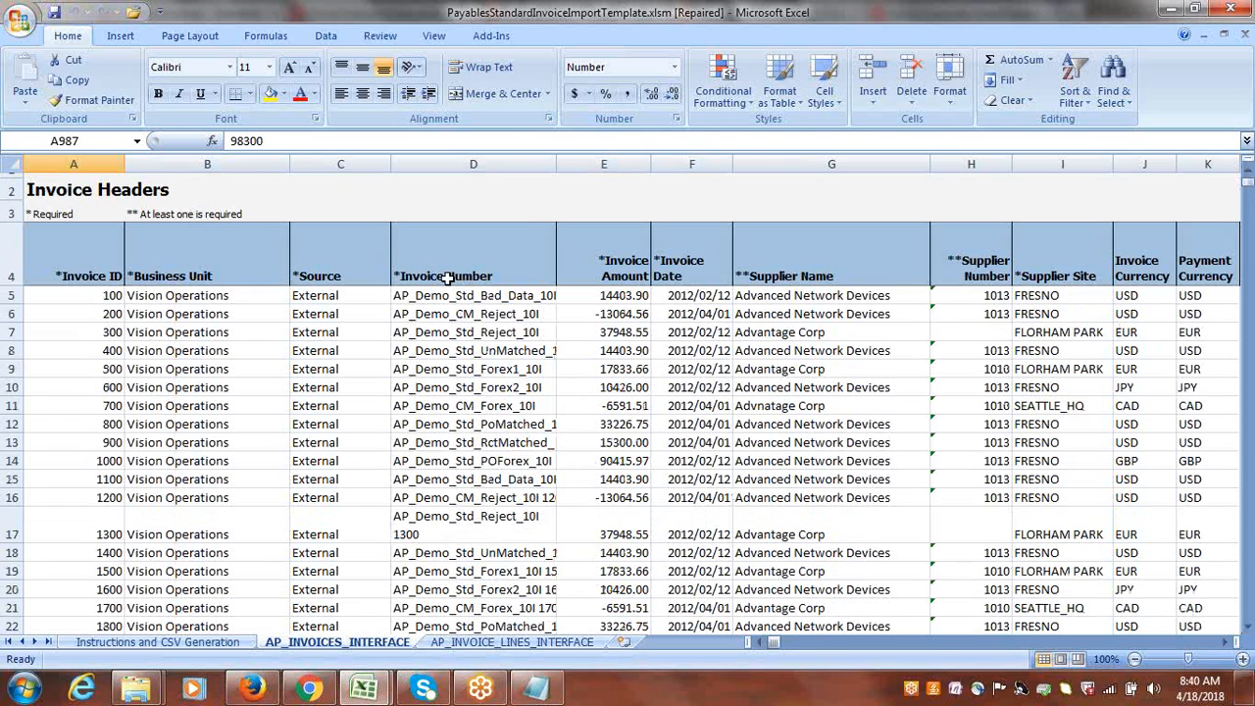
{"action": "left_click_drag", "start_coordinate": [22, 308], "coordinate": [108, 608]}
{"action": "key", "text": "Delete"}
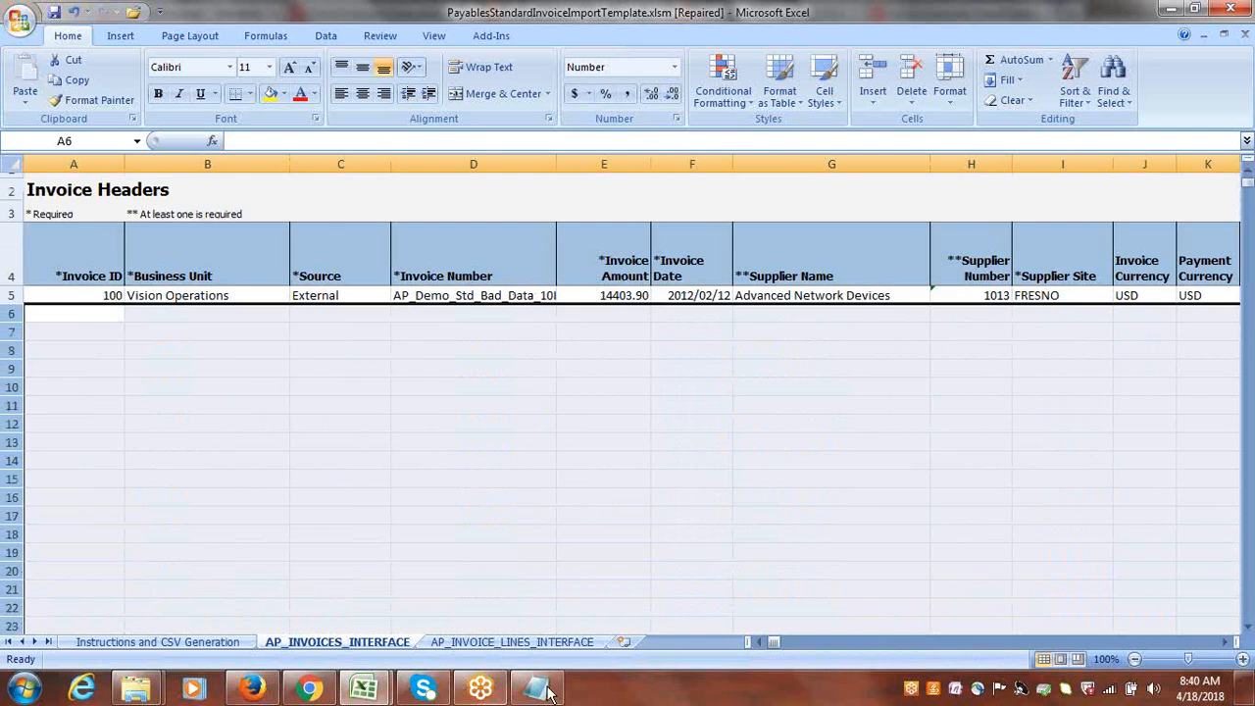
Clear all sample invoice lines from row 6 down on the AP_INVOICE_LINES_INTERFACE sheet, keeping only row 5.
{"action": "left_click", "coordinate": [555, 643]}
{"action": "left_click_drag", "start_coordinate": [29, 322], "coordinate": [56, 493]}
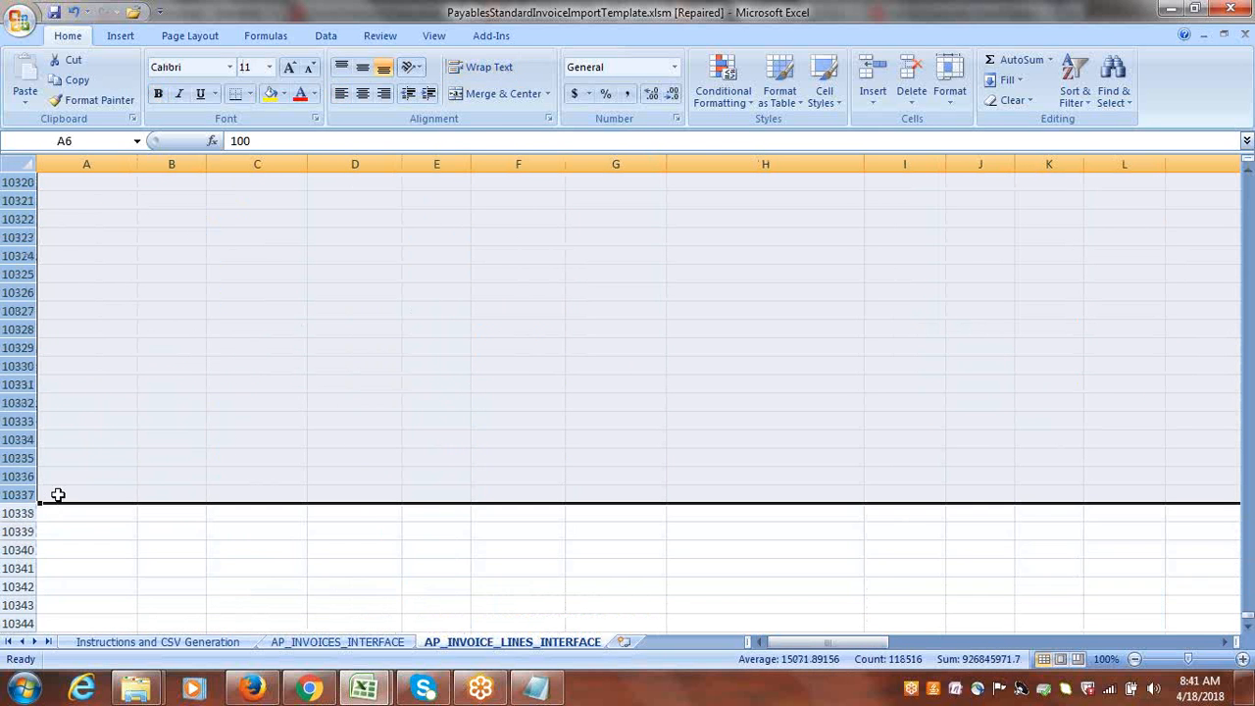
{"action": "key", "text": "ctrl+BackSpace"}
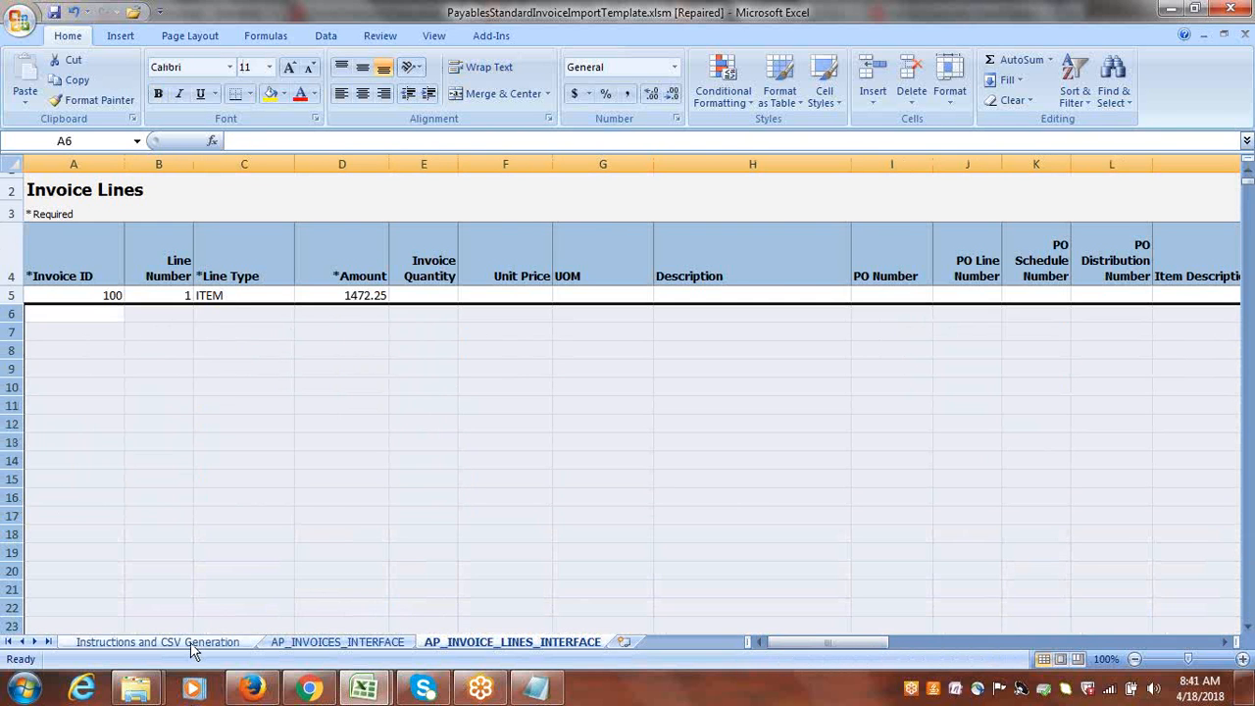
Set the Invoice ID of the header record in row 5 on AP_INVOICES_INTERFACE to 123.
{"action": "left_click", "coordinate": [157, 642]}
{"action": "left_click", "coordinate": [331, 642]}
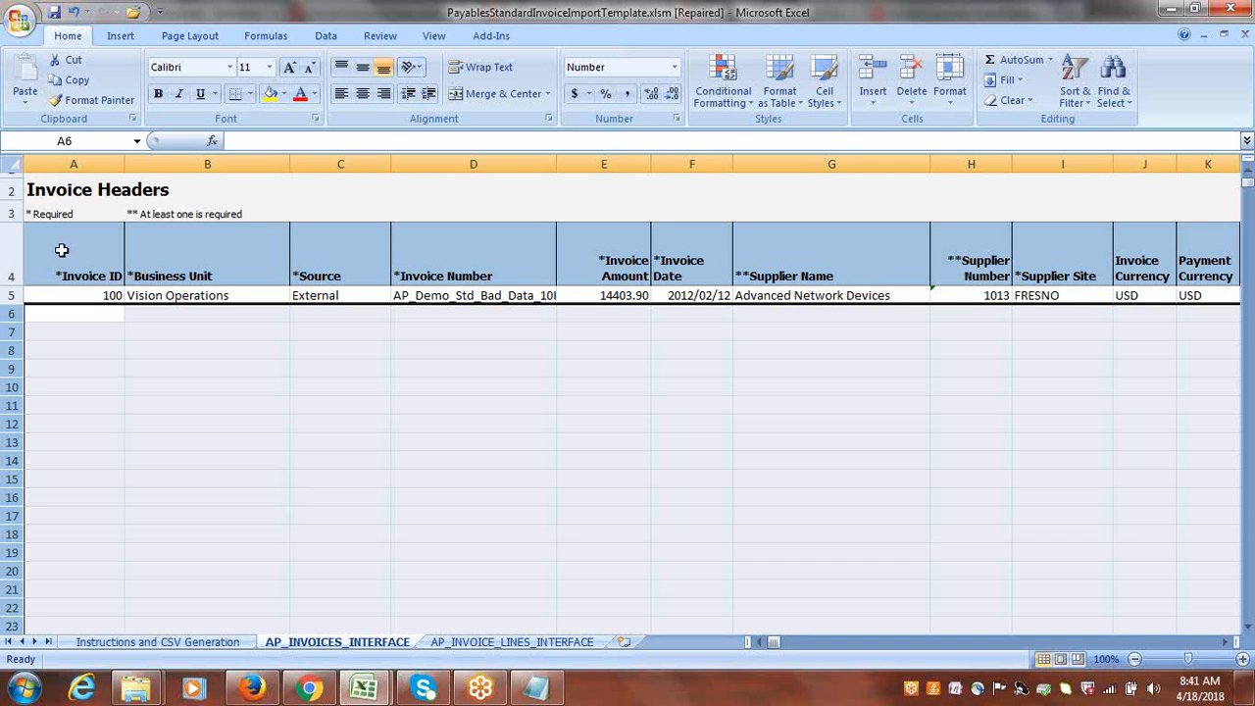
{"action": "key", "text": "Up"}
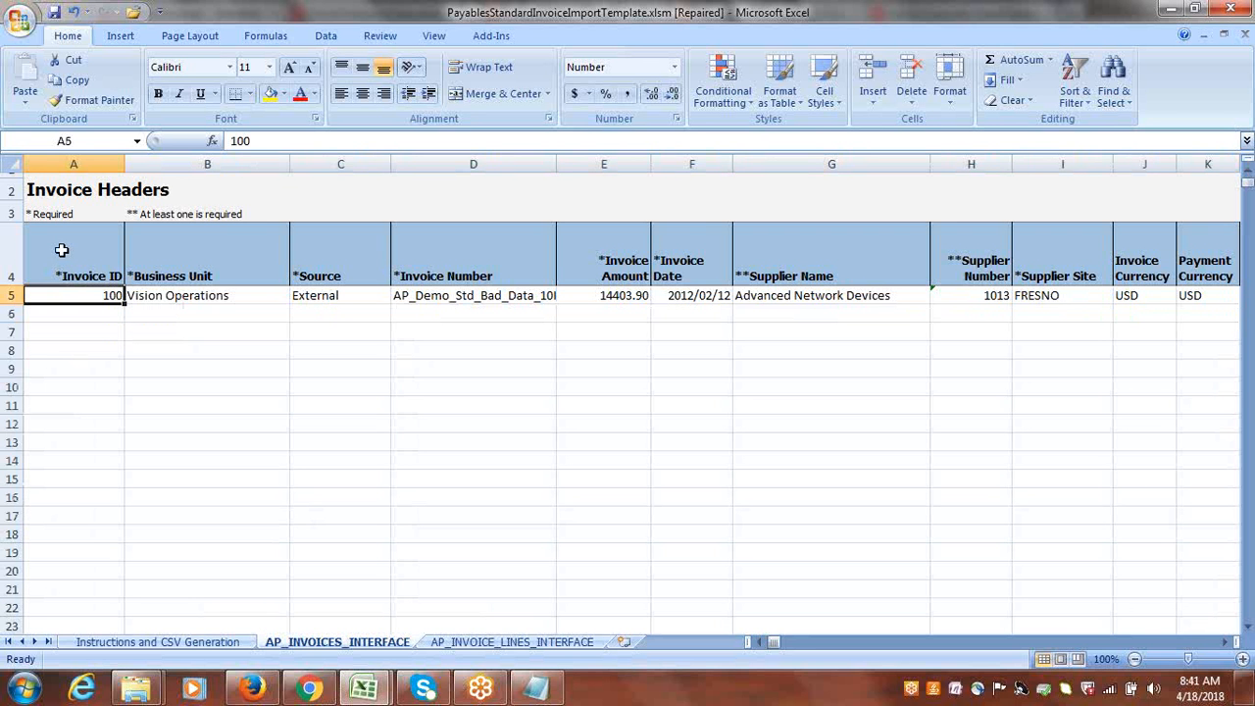
{"action": "type", "text": "123"}
{"action": "key", "text": "Tab"}
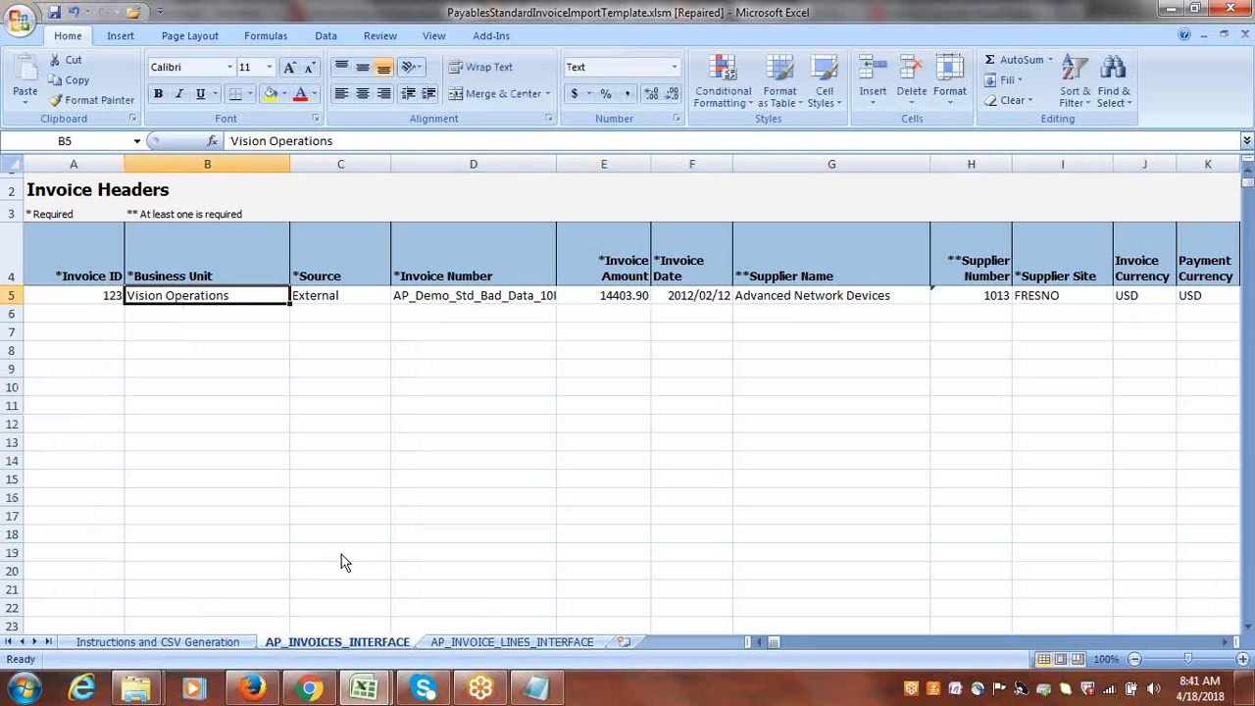
Copy "Google US Business Unit" from the Notepad notes and paste it as the row 5 header's Business Unit in Excel.
{"action": "left_click", "coordinate": [537, 689]}
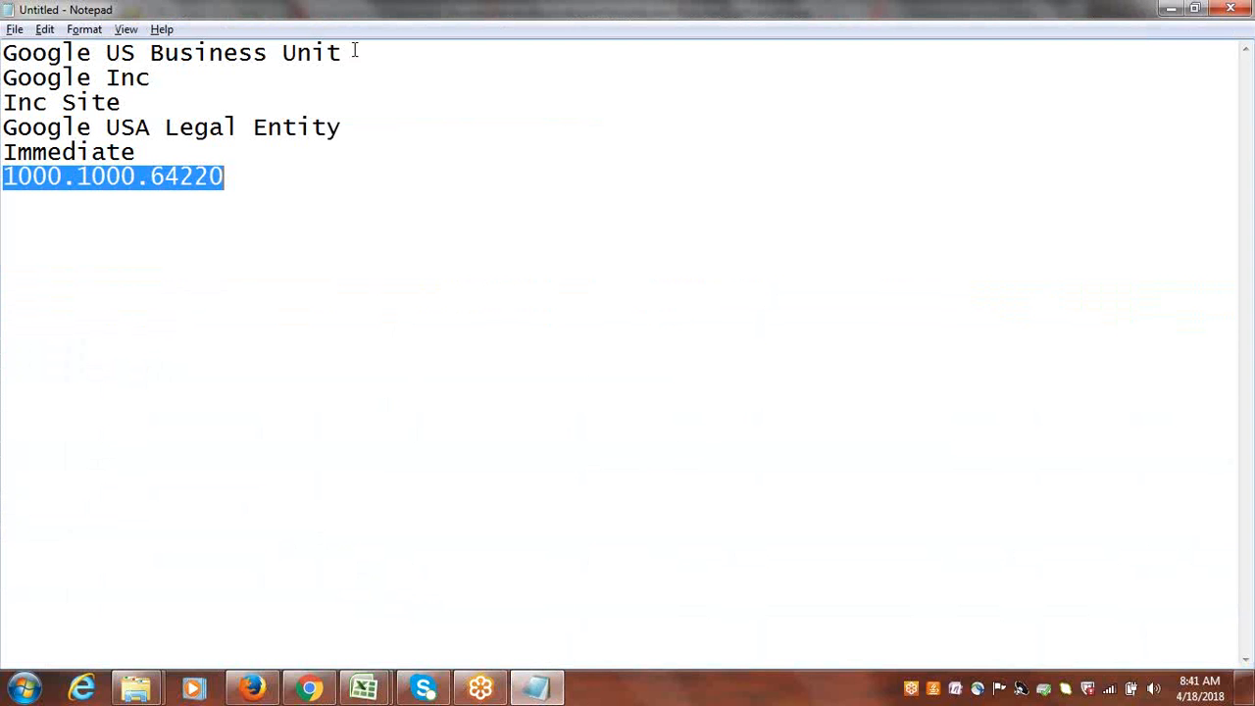
{"action": "left_click_drag", "start_coordinate": [351, 53], "coordinate": [2, 53]}
{"action": "key", "text": "ctrl+c"}
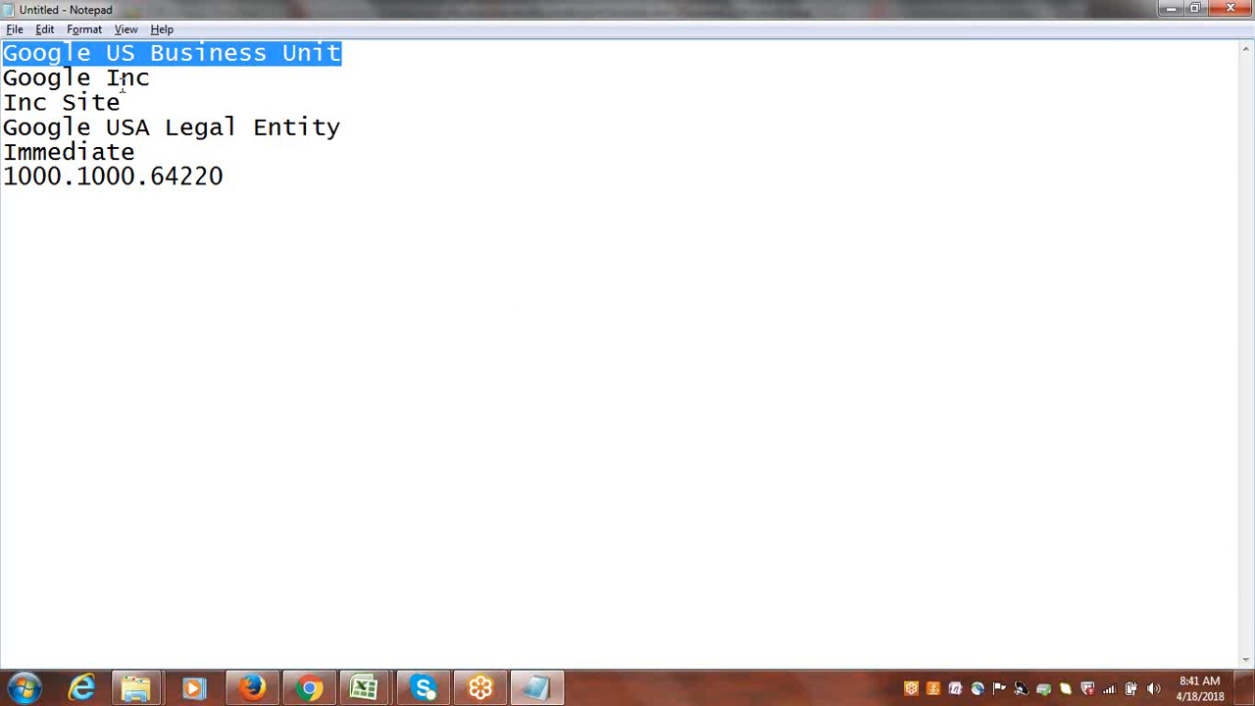
{"action": "key", "text": "alt+Tab"}
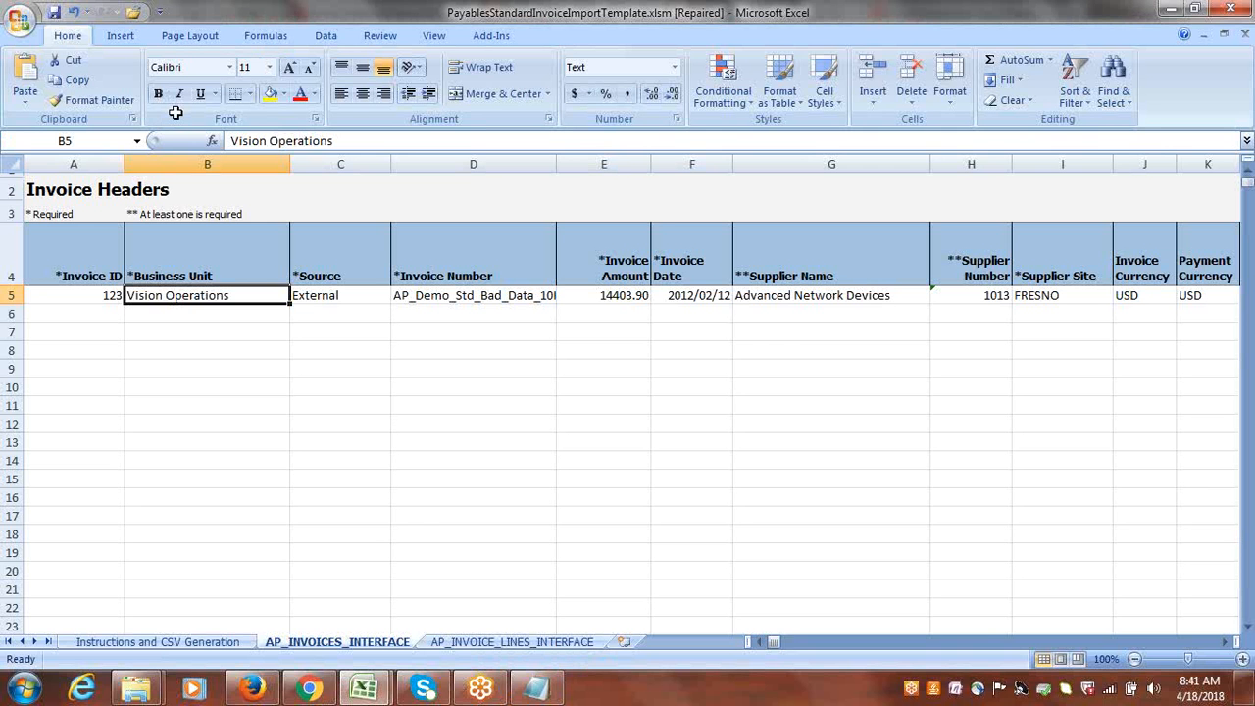
{"action": "key", "text": "ctrl+v"}
{"action": "key", "text": "Tab"}
{"action": "key", "text": "Tab"}
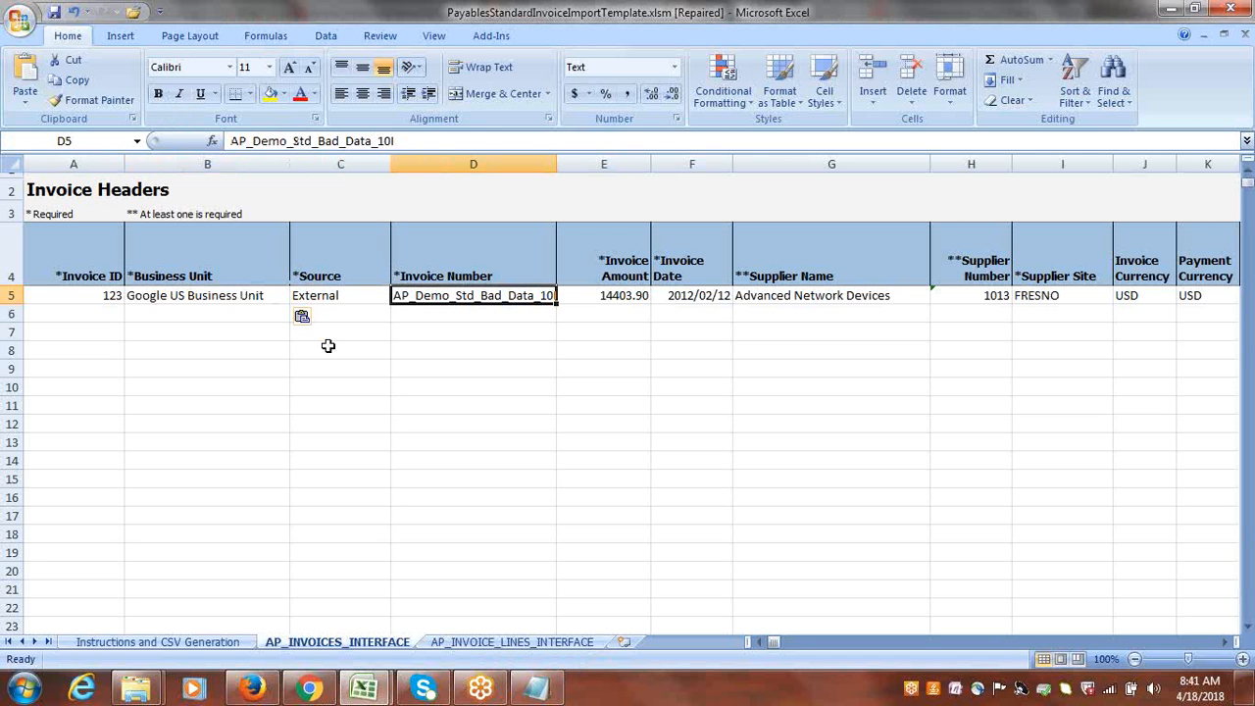
Set the row 5 header's Invoice Number to INV234 and its Invoice Amount to 25000.
{"action": "key", "text": "Delete"}
{"action": "type", "text": "INV"}
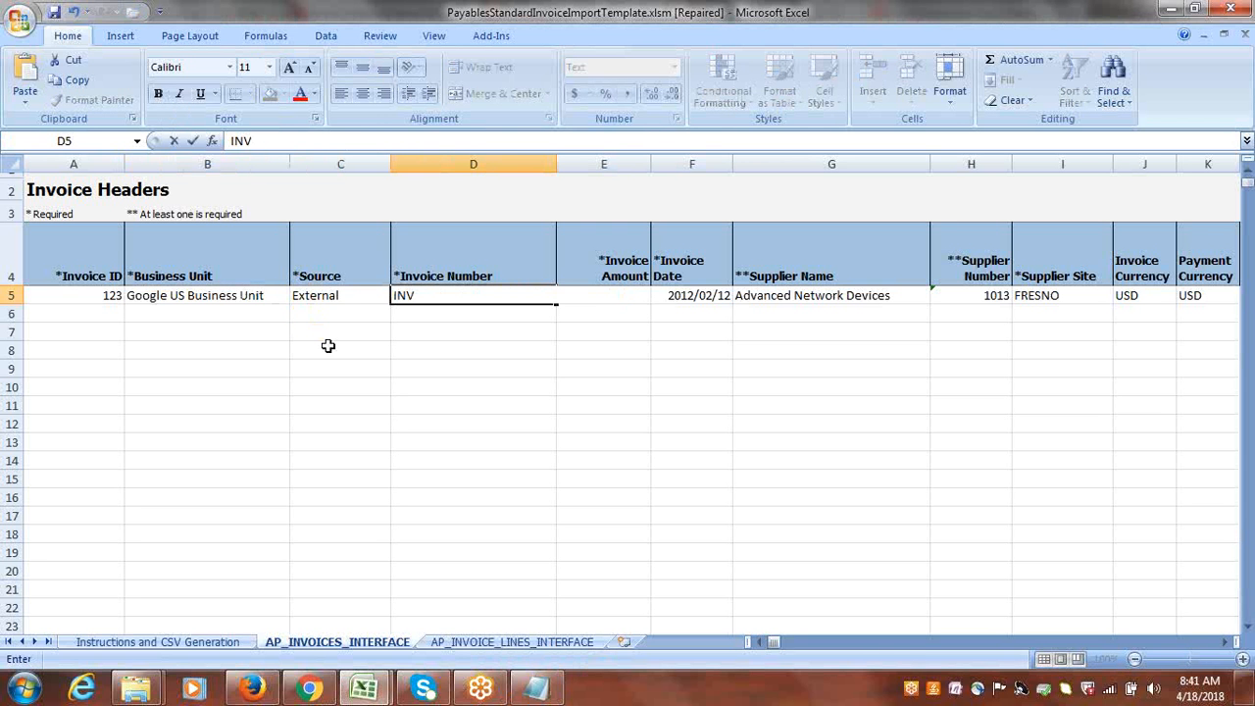
{"action": "type", "text": "234"}
{"action": "key", "text": "Tab"}
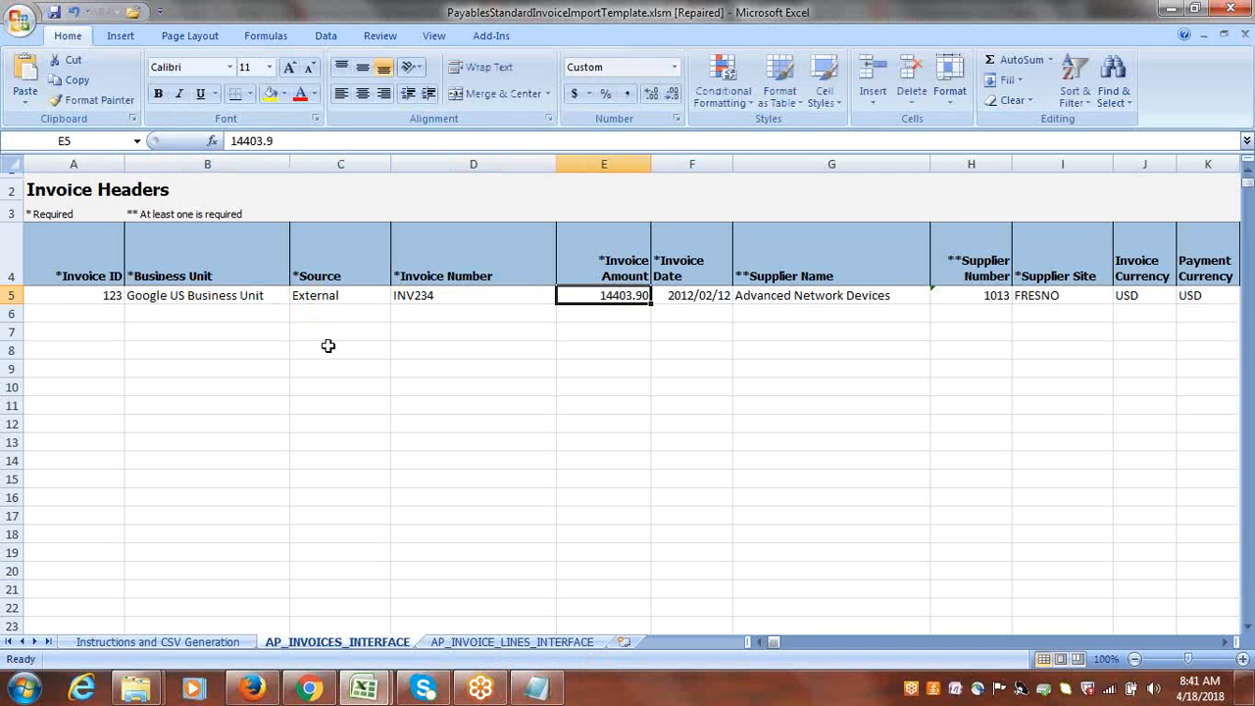
{"action": "type", "text": "25000"}
{"action": "key", "text": "Tab"}
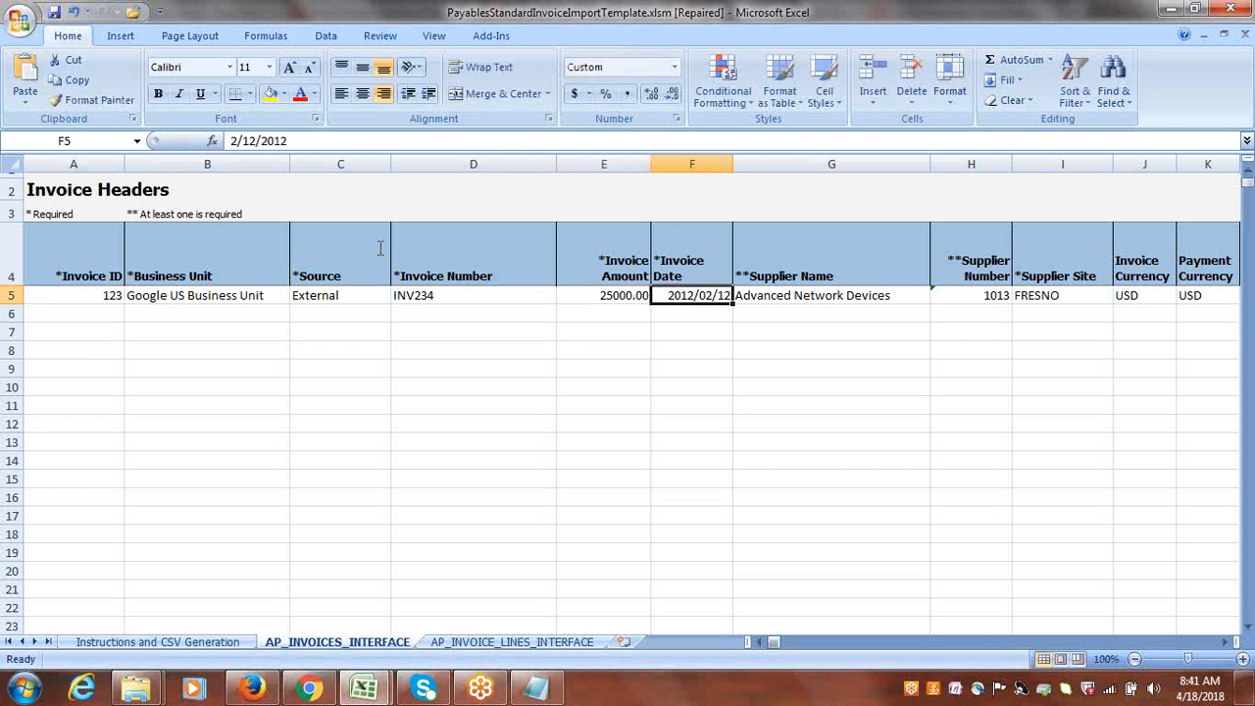
Set the row 5 header's Invoice Date to 4/18/2018.
{"action": "left_click", "coordinate": [235, 140]}
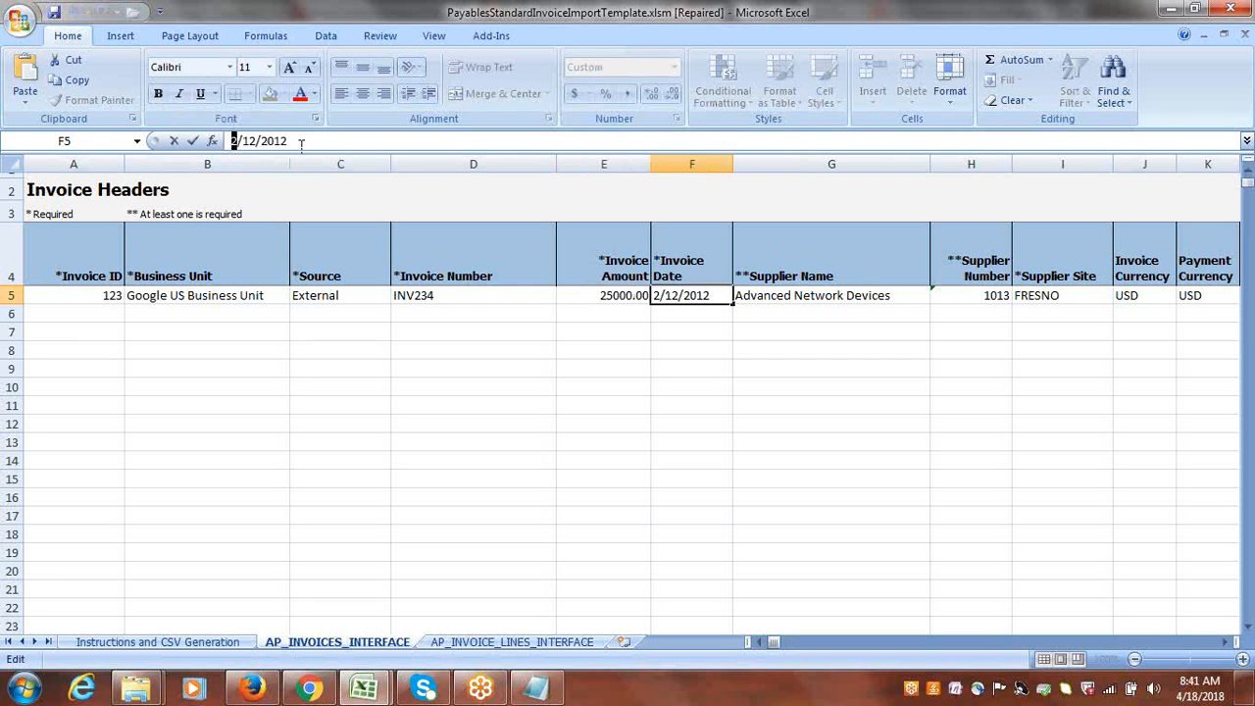
{"action": "key", "text": "Delete"}
{"action": "type", "text": "4"}
{"action": "left_click_drag", "start_coordinate": [257, 143], "coordinate": [243, 143]}
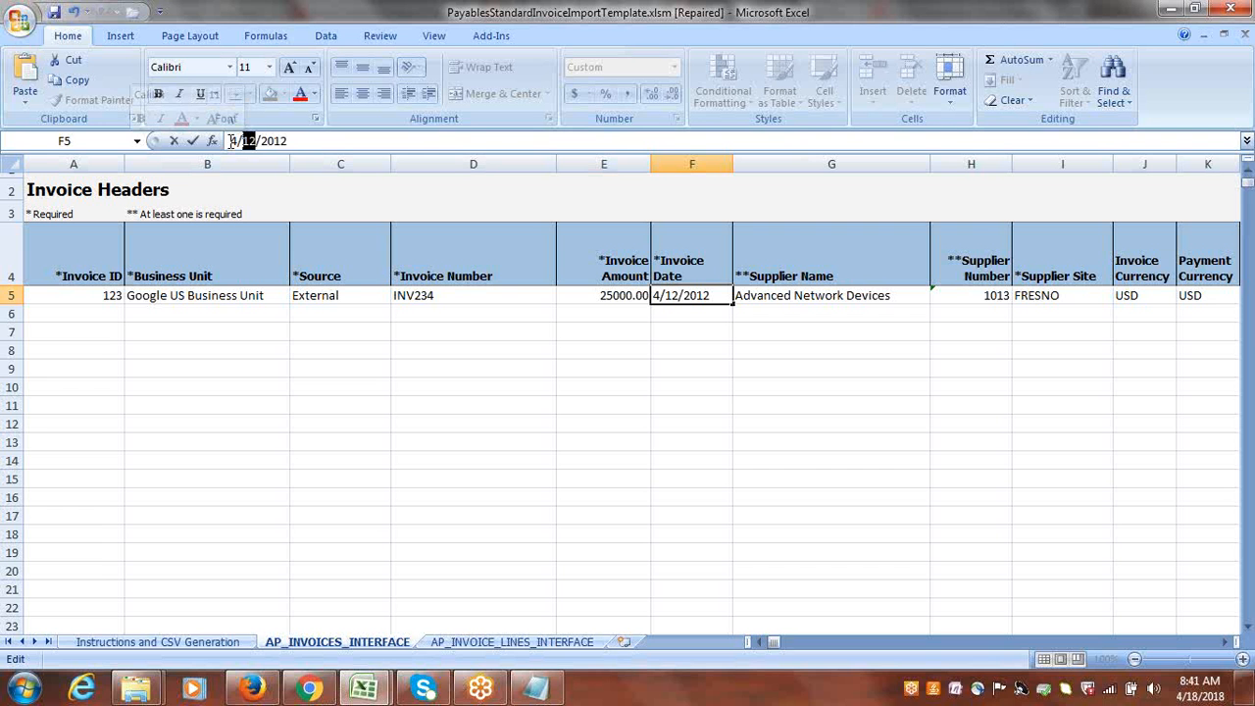
{"action": "left_click_drag", "start_coordinate": [231, 142], "coordinate": [237, 142]}
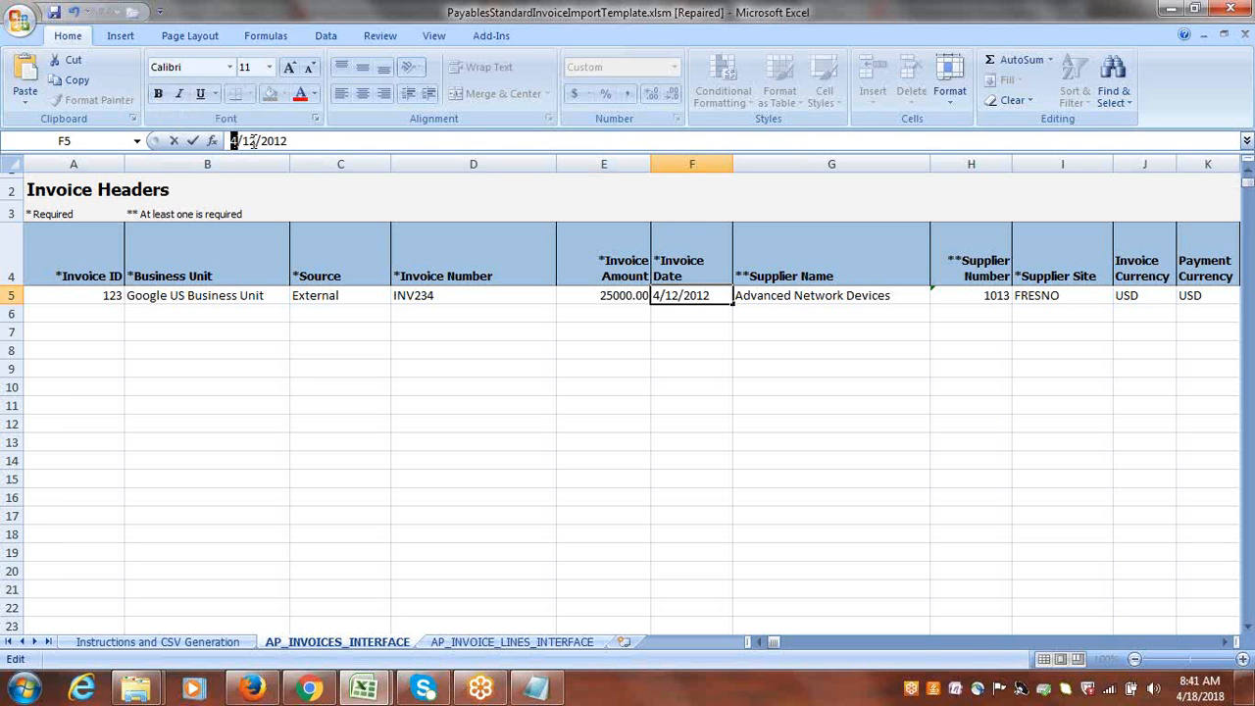
{"action": "left_click", "coordinate": [237, 140]}
{"action": "double_click", "coordinate": [251, 140]}
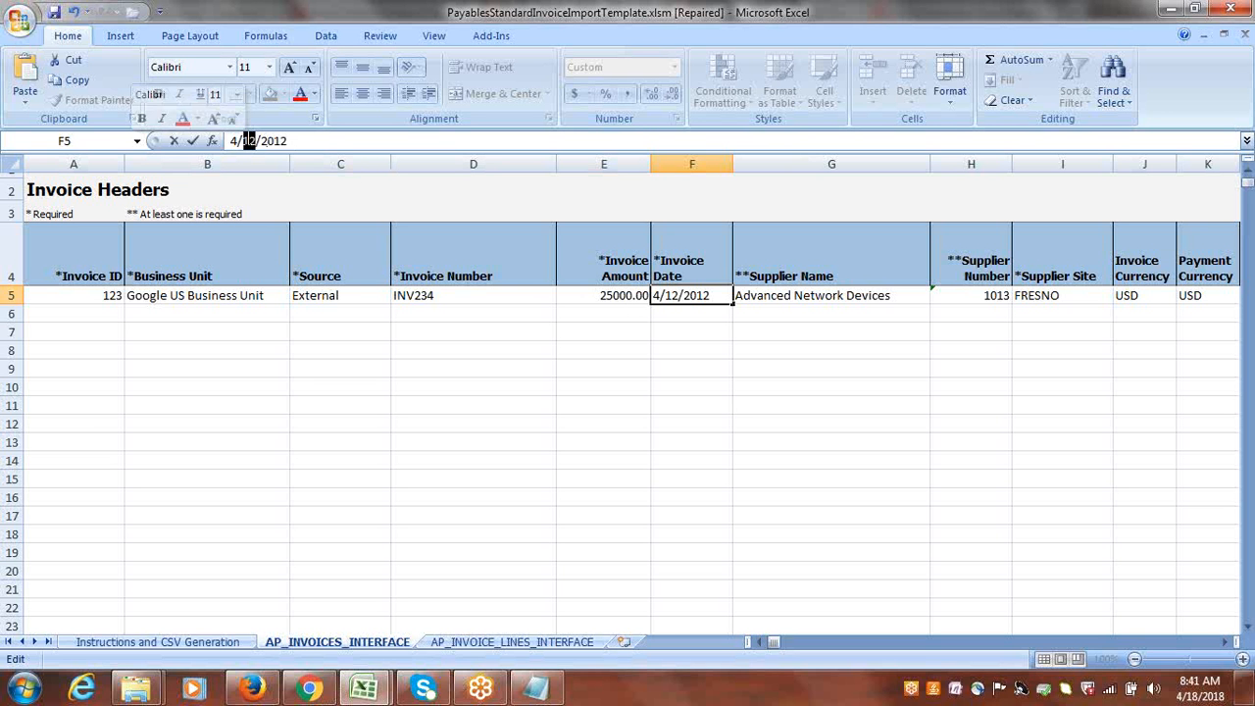
{"action": "type", "text": "18"}
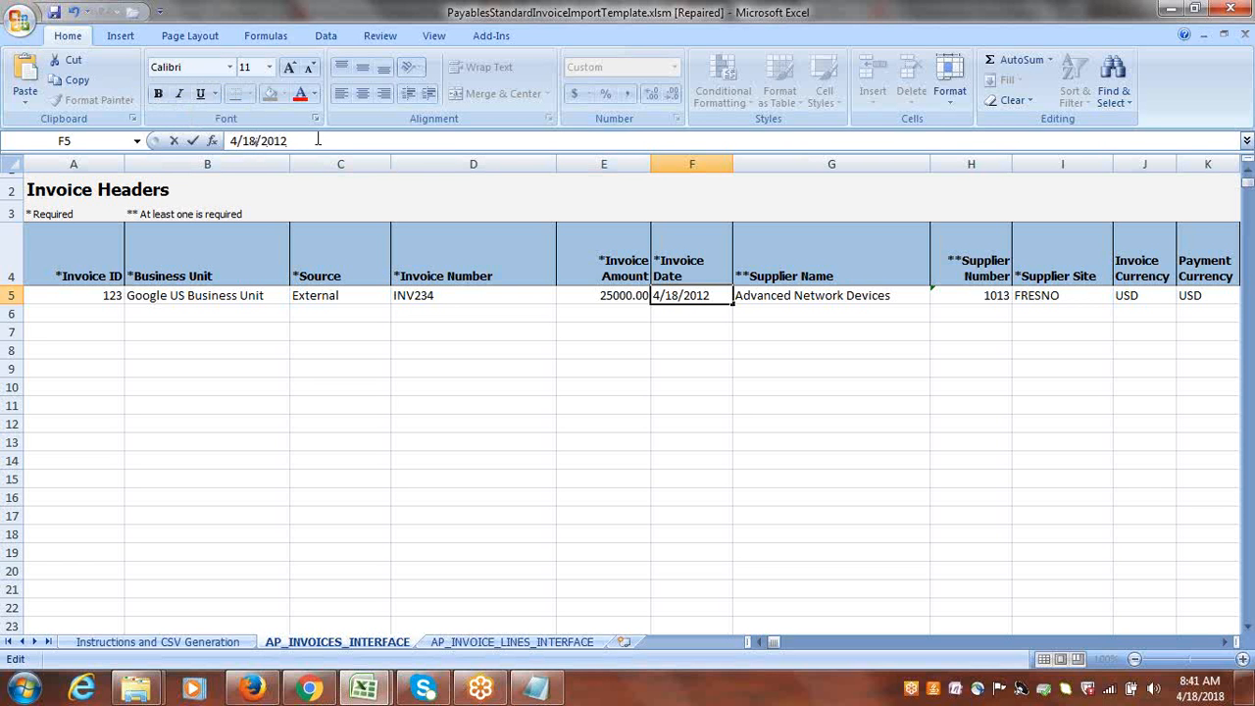
{"action": "key", "text": "BackSpace"}
{"action": "type", "text": "8"}
{"action": "key", "text": "Tab"}
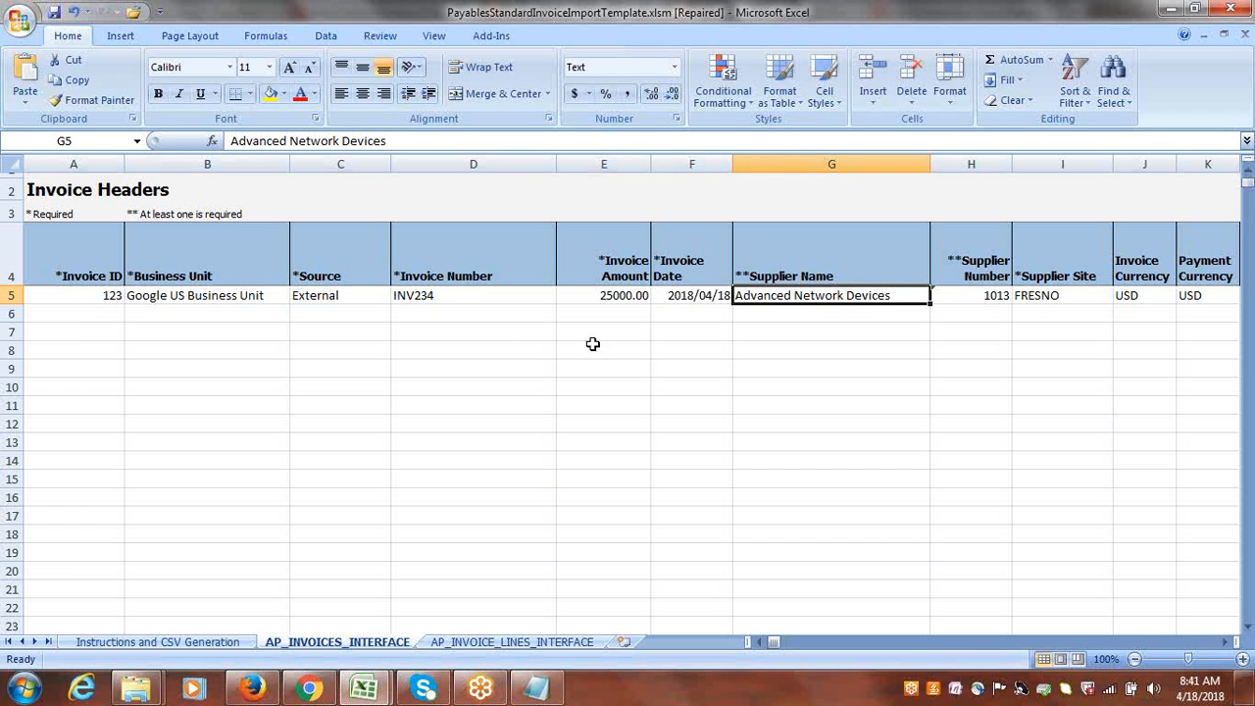
{"action": "left_click", "coordinate": [694, 297]}
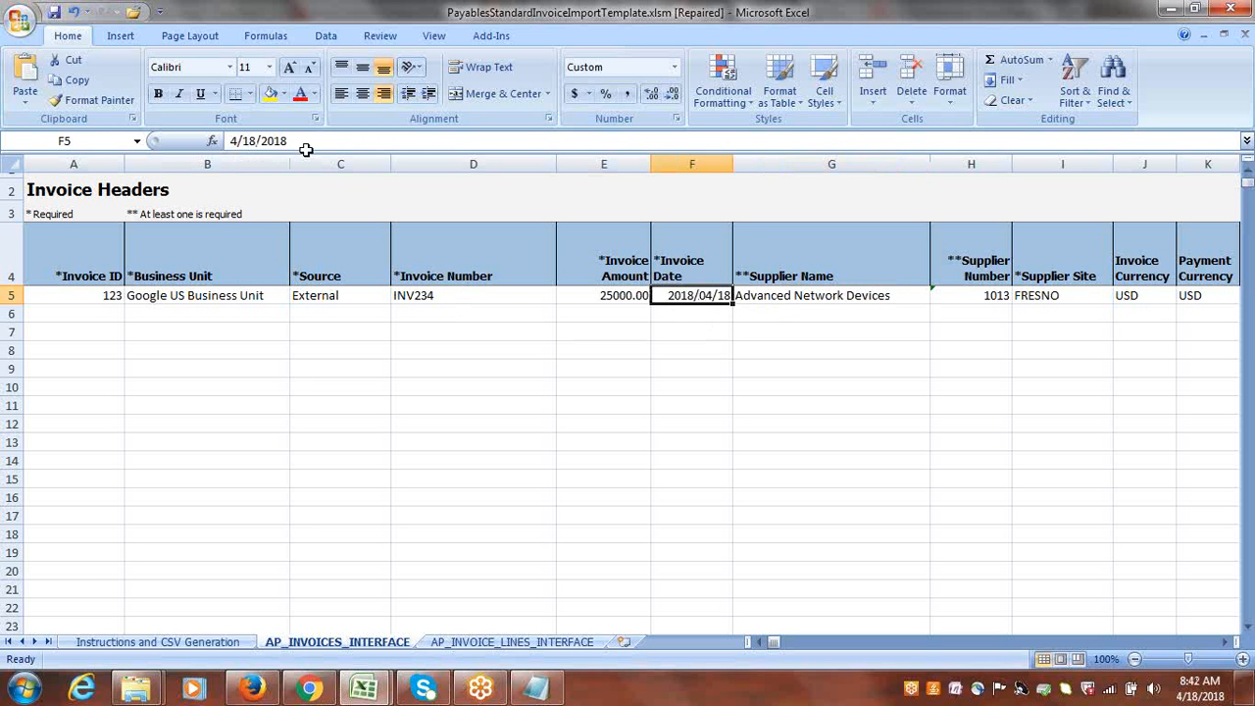
Copy "Google Inc" from the Notepad notes into the row 5 header's Supplier Name in Excel and clear its Supplier Number.
{"action": "key", "text": "Right"}
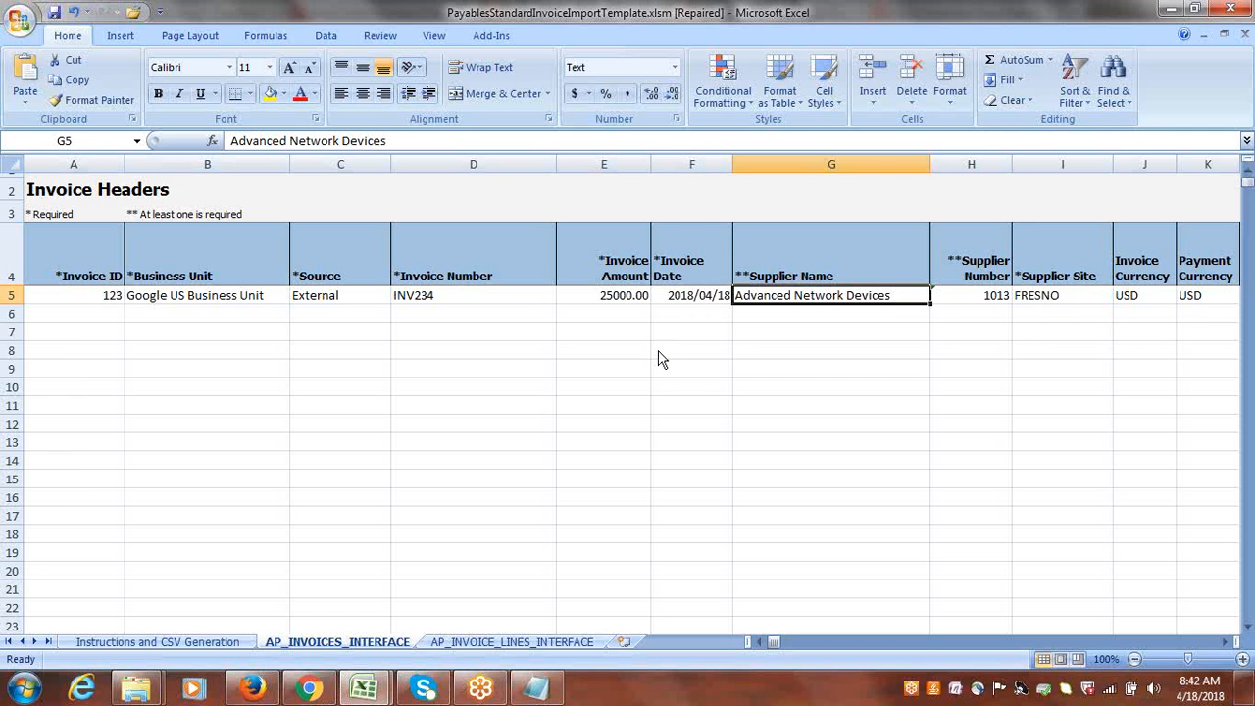
{"action": "key", "text": "alt+Tab"}
{"action": "left_click_drag", "start_coordinate": [152, 78], "coordinate": [4, 81]}
{"action": "key", "text": "ctrl+c"}
{"action": "key", "text": "alt+Tab"}
{"action": "key", "text": "ctrl+v"}
{"action": "key", "text": "Right"}
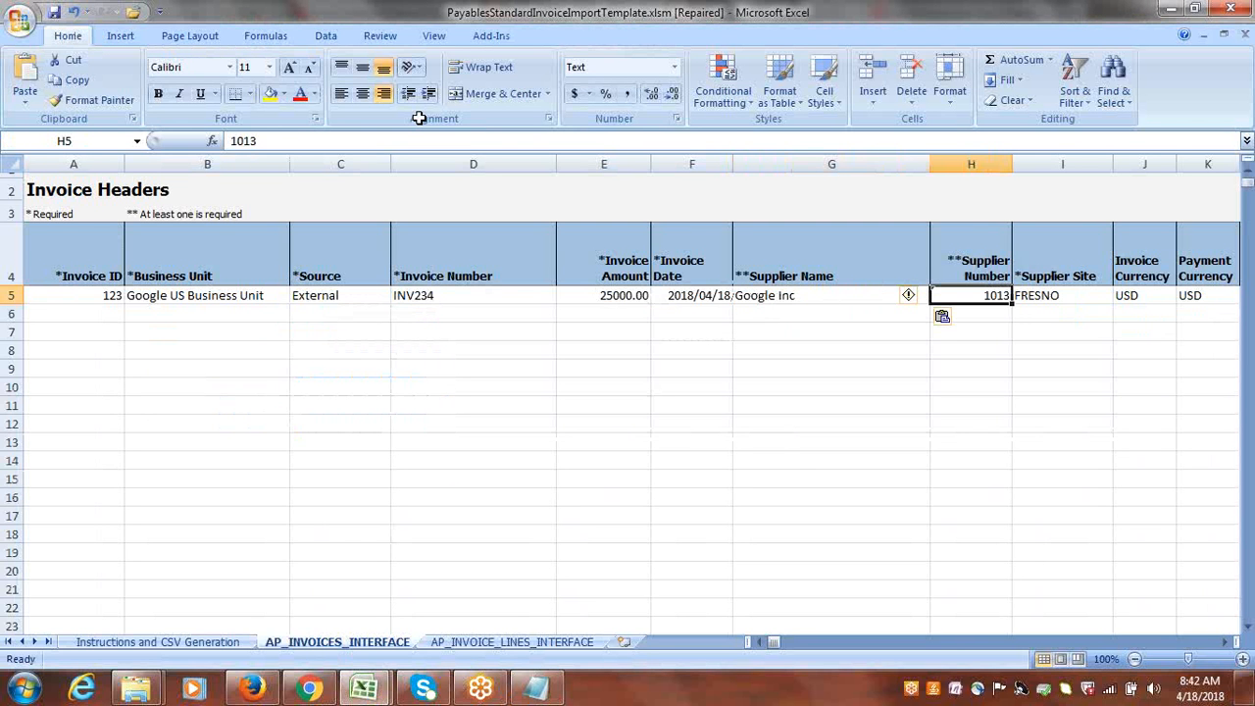
{"action": "key", "text": "Delete"}
Copy "Inc Site" from the Notepad notes and paste it as the row 5 header's Supplier Site in Excel.
{"action": "key", "text": "Right"}
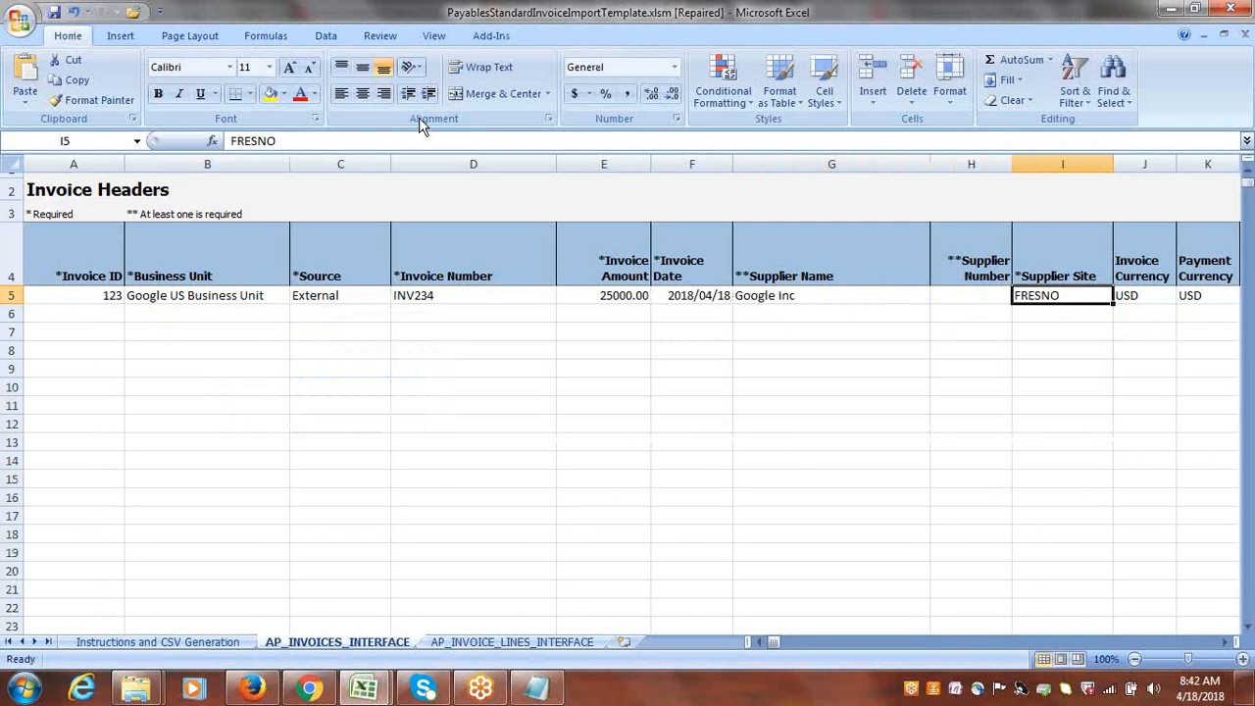
{"action": "key", "text": "alt+Tab"}
{"action": "left_click_drag", "start_coordinate": [126, 100], "coordinate": [2, 110]}
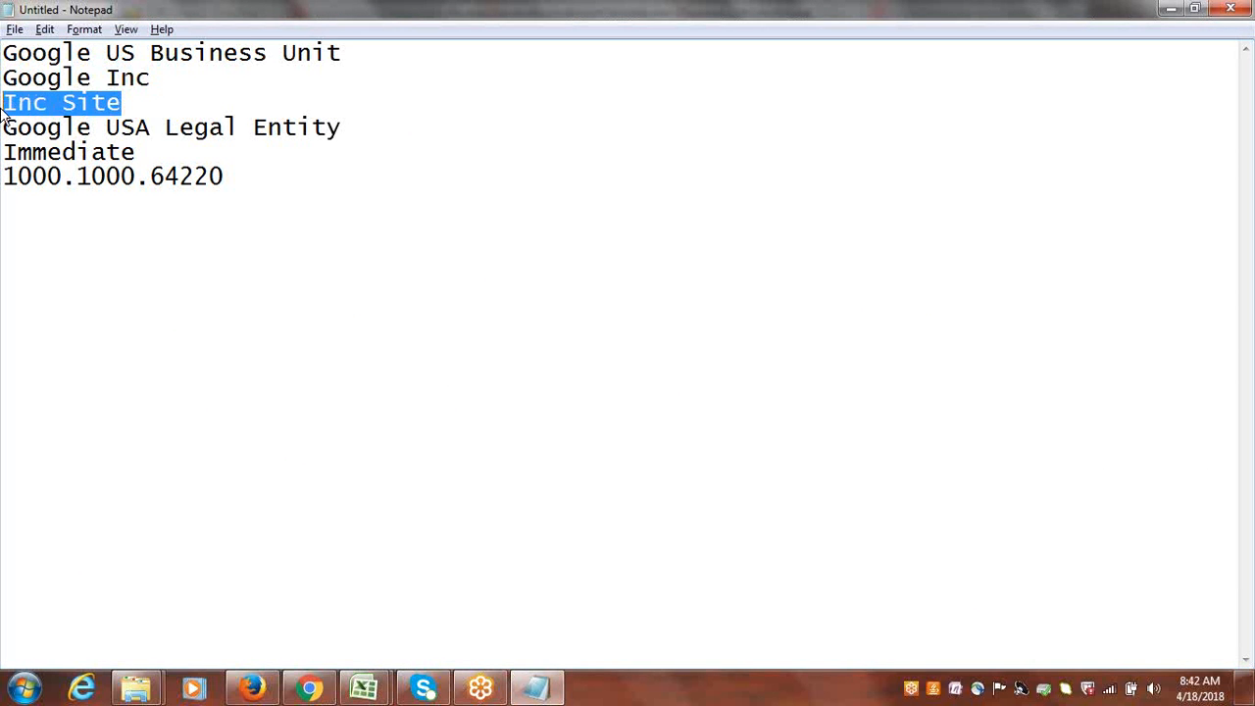
{"action": "key", "text": "alt+Tab"}
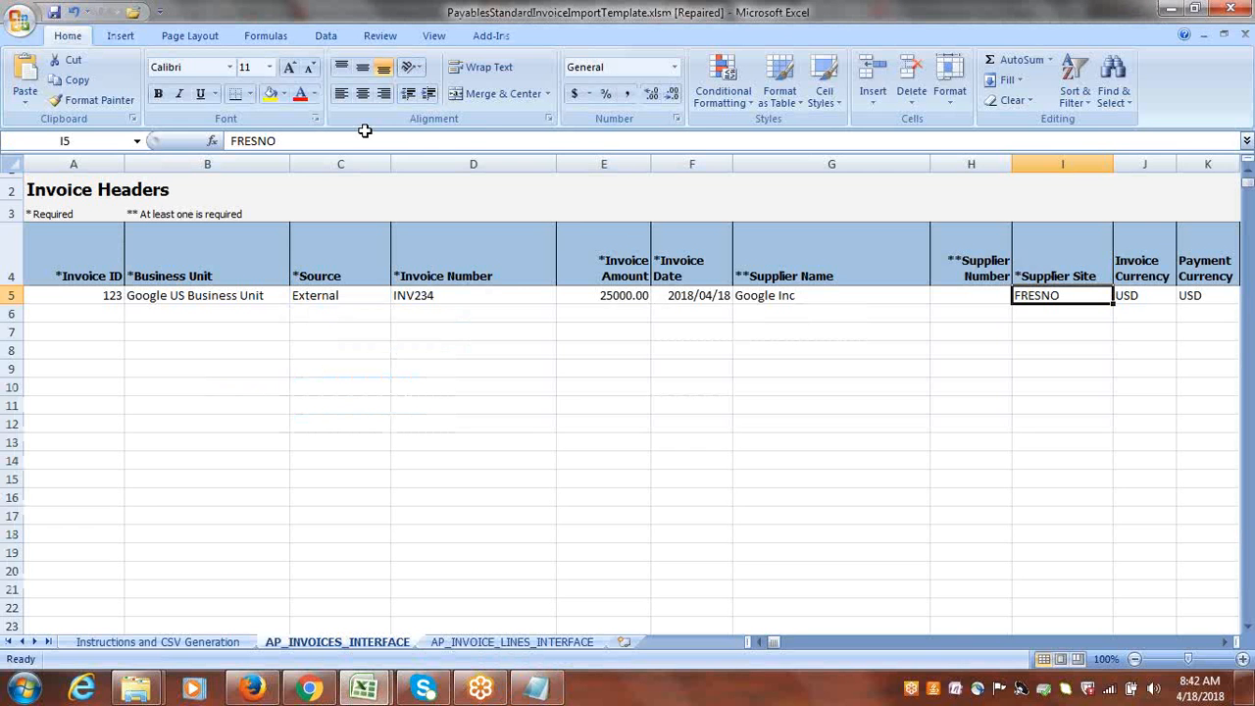
{"action": "key", "text": "ctrl+v"}
Clear the Description and Import Set values of the row 5 header.
{"action": "key", "text": "Right"}
{"action": "key", "text": "Right"}
{"action": "key", "text": "Right"}
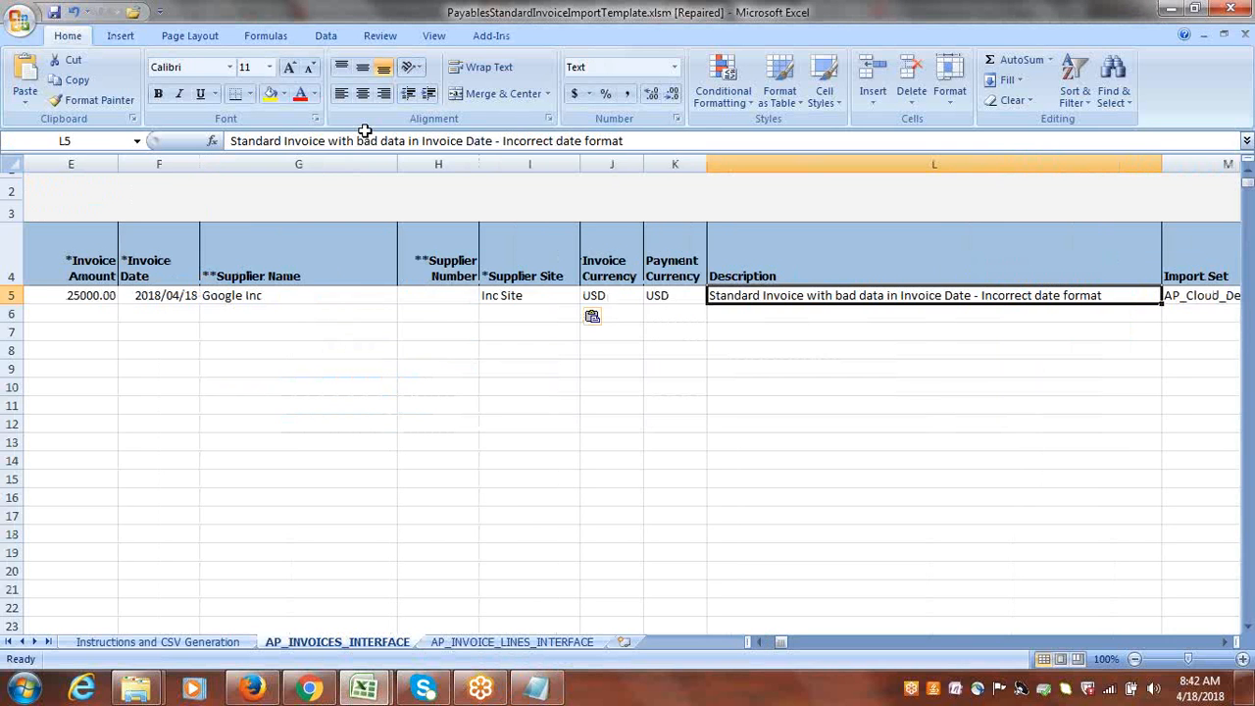
{"action": "key", "text": "Delete"}
Copy "Google USA Legal Entity" from the Notepad notes and paste it into the row 5 header's Customer Tax Registration Number cell in Excel.
{"action": "key", "text": "Right"}
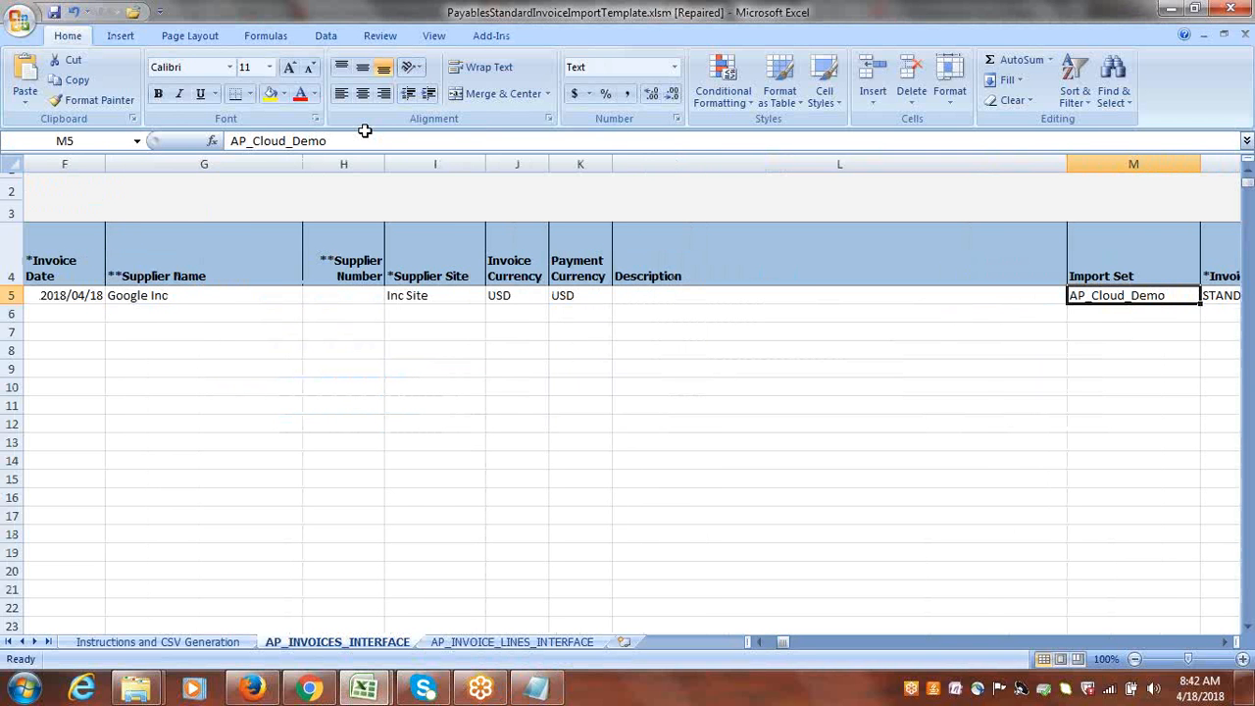
{"action": "key", "text": "Delete"}
{"action": "key", "text": "Right"}
{"action": "key", "text": "Right"}
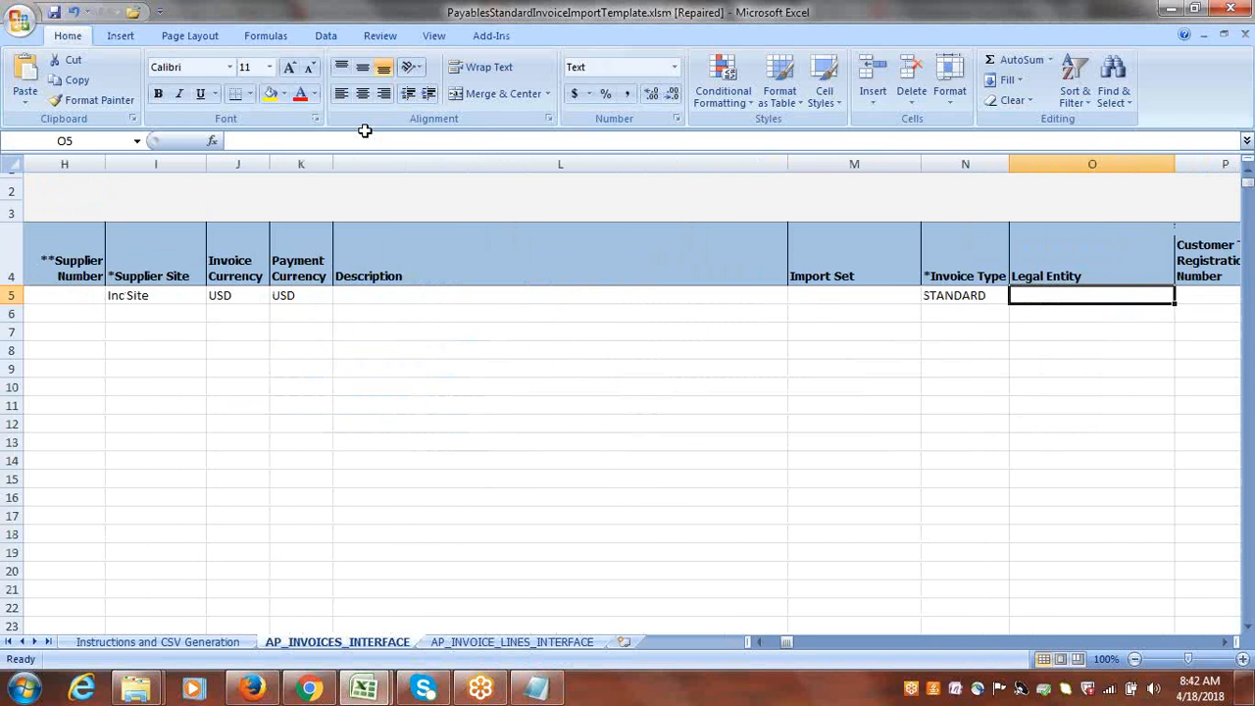
{"action": "key", "text": "Right"}
{"action": "key", "text": "alt+Tab"}
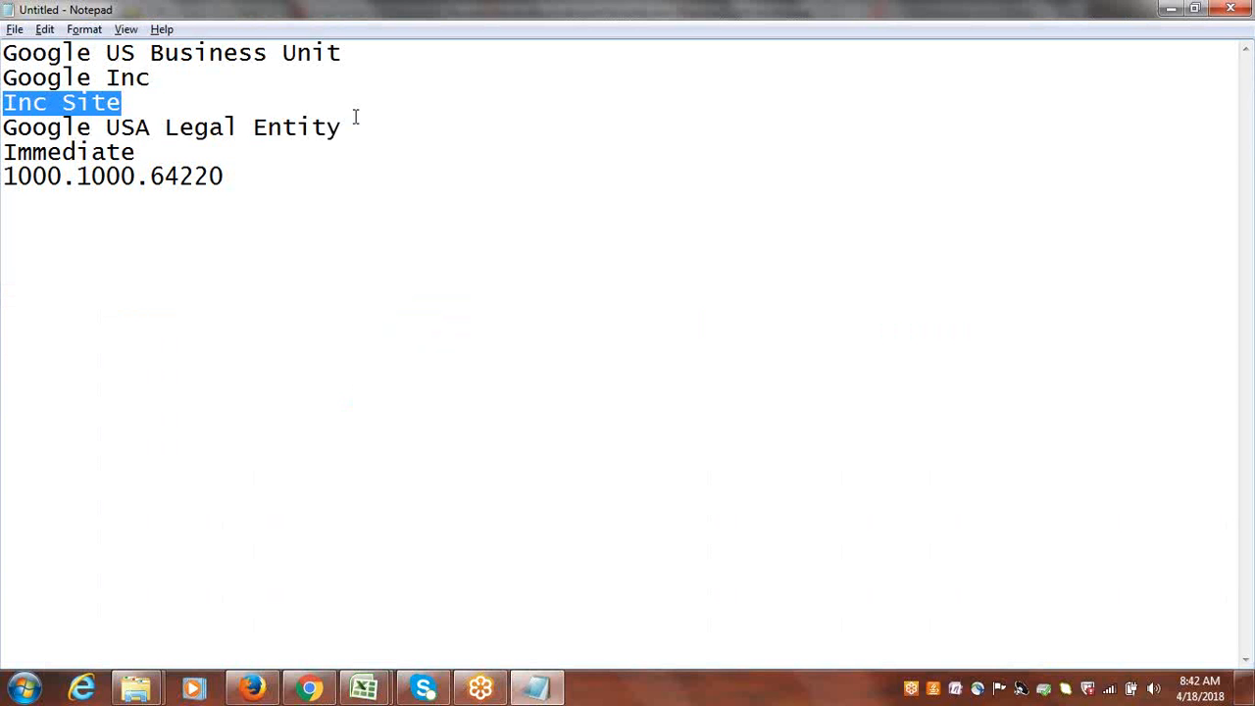
{"action": "left_click_drag", "start_coordinate": [343, 128], "coordinate": [5, 129]}
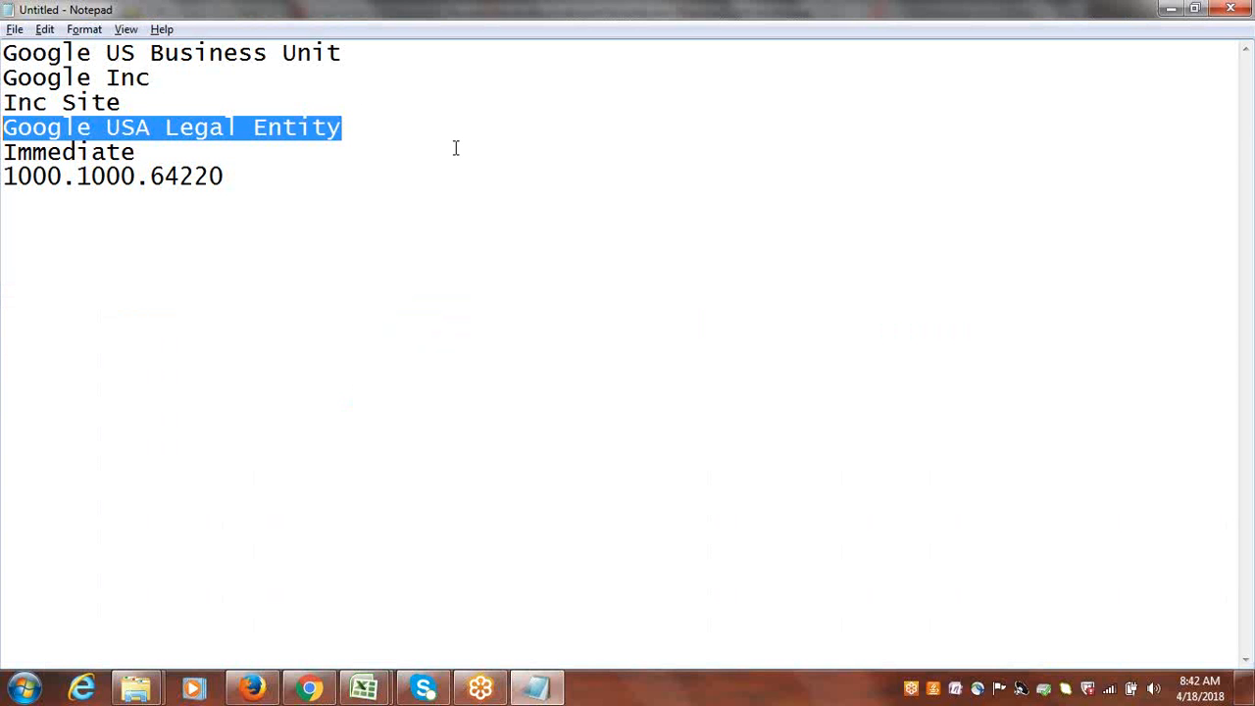
{"action": "key", "text": "ctrl+c"}
{"action": "key", "text": "alt+Tab"}
{"action": "key", "text": "ctrl+v"}
Set the row 5 header's Terms Date to 4/18/2018, keeping Immediate as the Payment Terms.
{"action": "key", "text": "Right"}
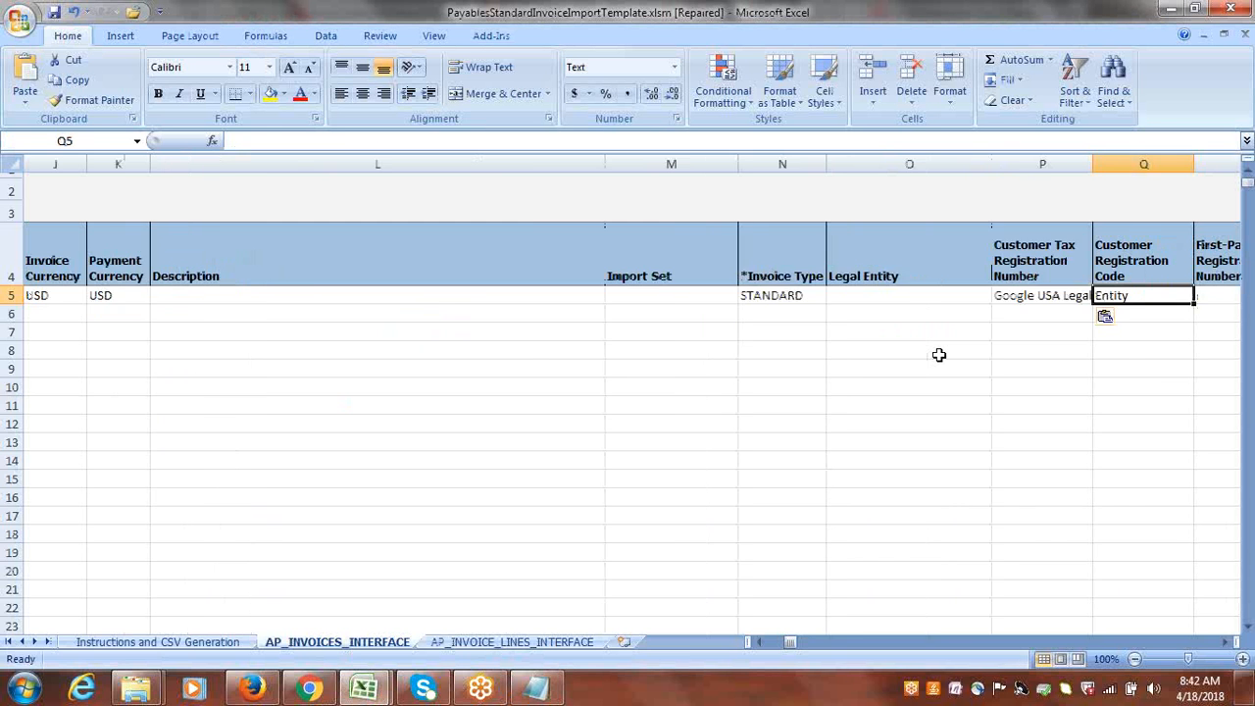
{"action": "key", "text": "Right"}
{"action": "key", "text": "Right"}
{"action": "key", "text": "Right"}
{"action": "key", "text": "Right"}
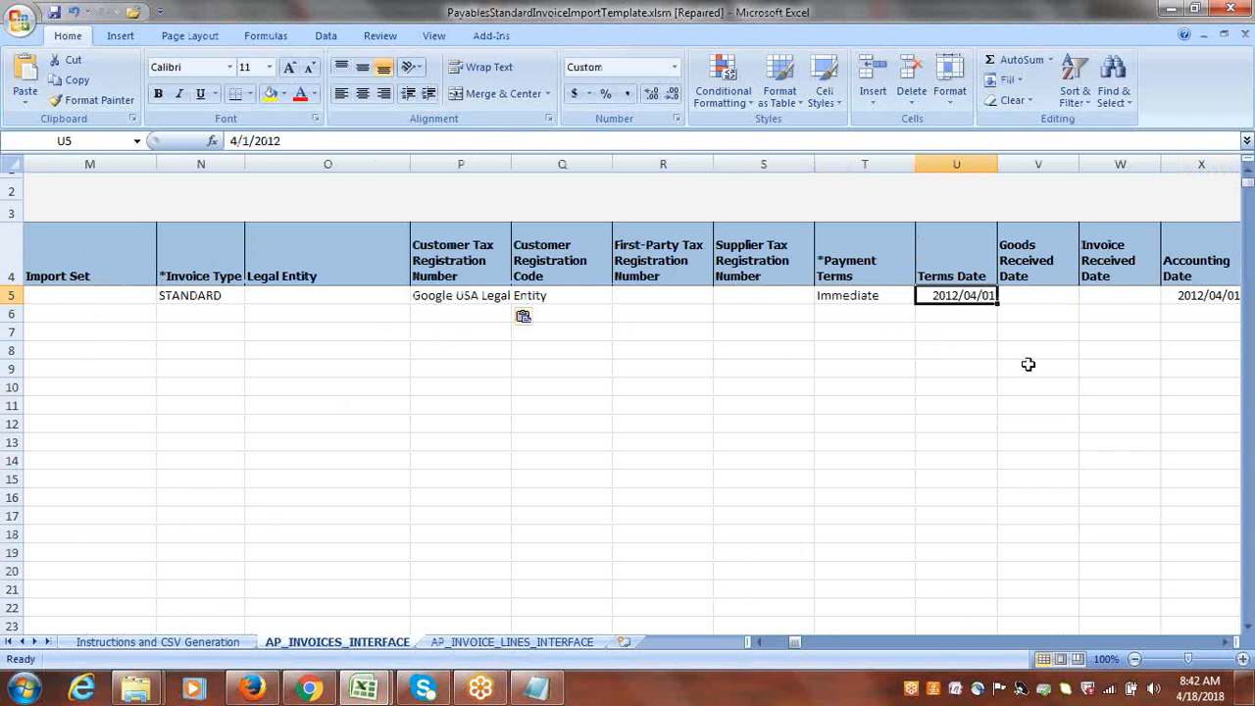
{"action": "key", "text": "Right"}
{"action": "left_click", "coordinate": [767, 295]}
{"action": "key", "text": "Right"}
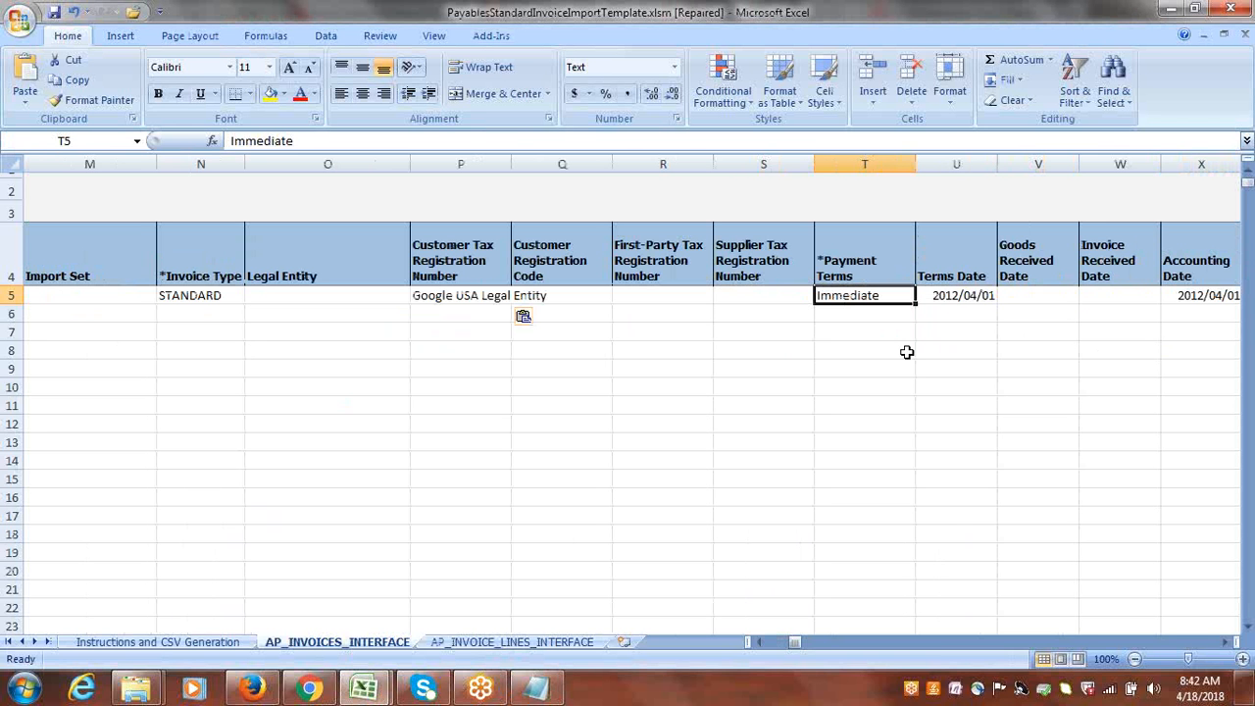
{"action": "key", "text": "Right"}
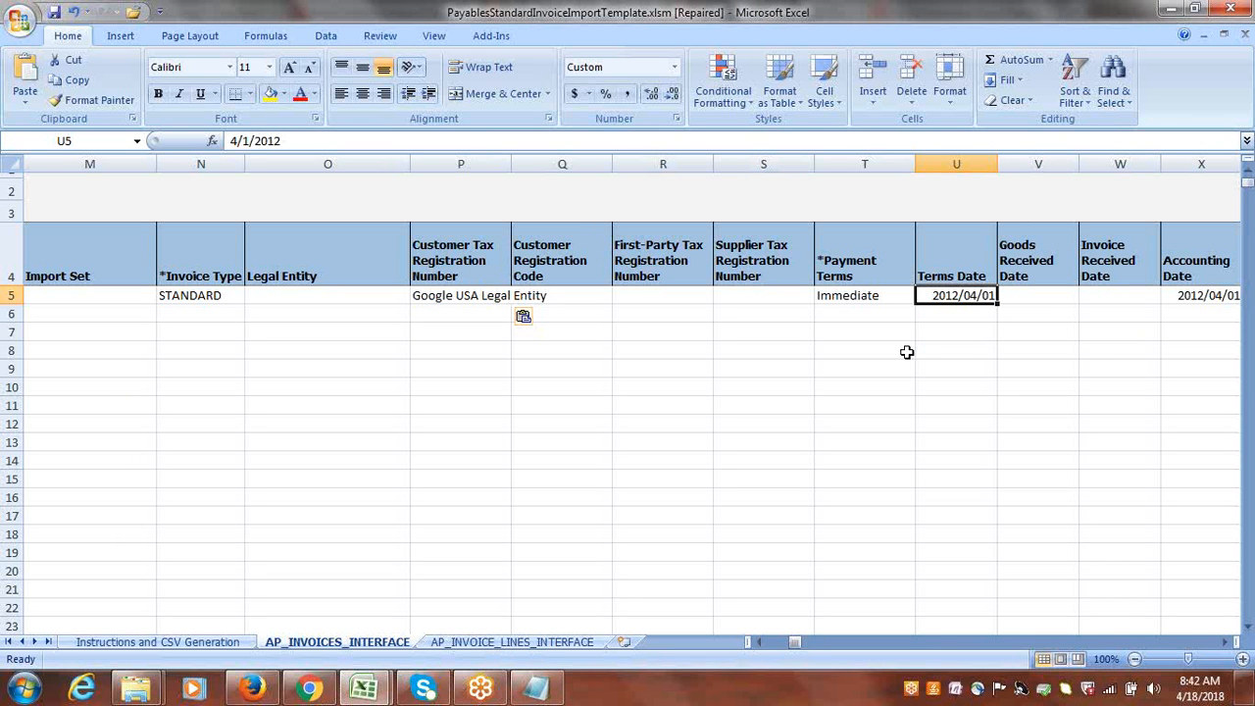
{"action": "left_click", "coordinate": [247, 141]}
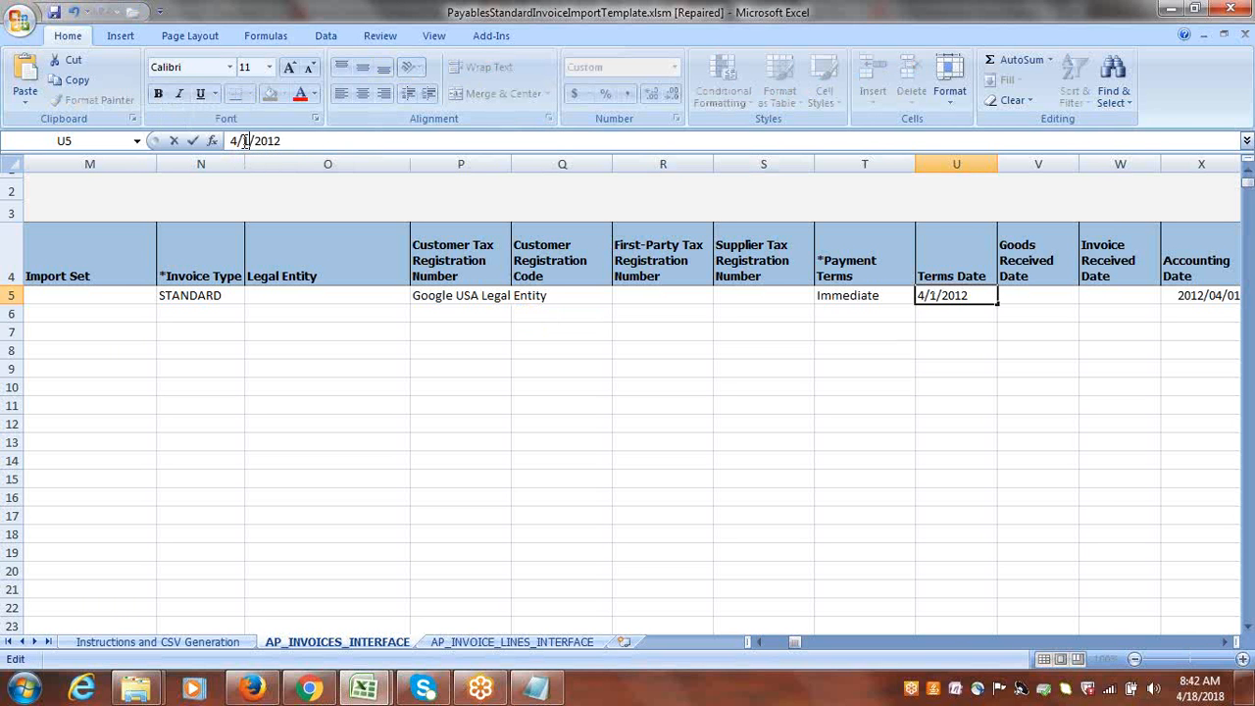
{"action": "type", "text": "8"}
{"action": "key", "text": "Tab"}
Copy the row 5 header's Terms Date into its Accounting Date.
{"action": "left_click", "coordinate": [969, 294]}
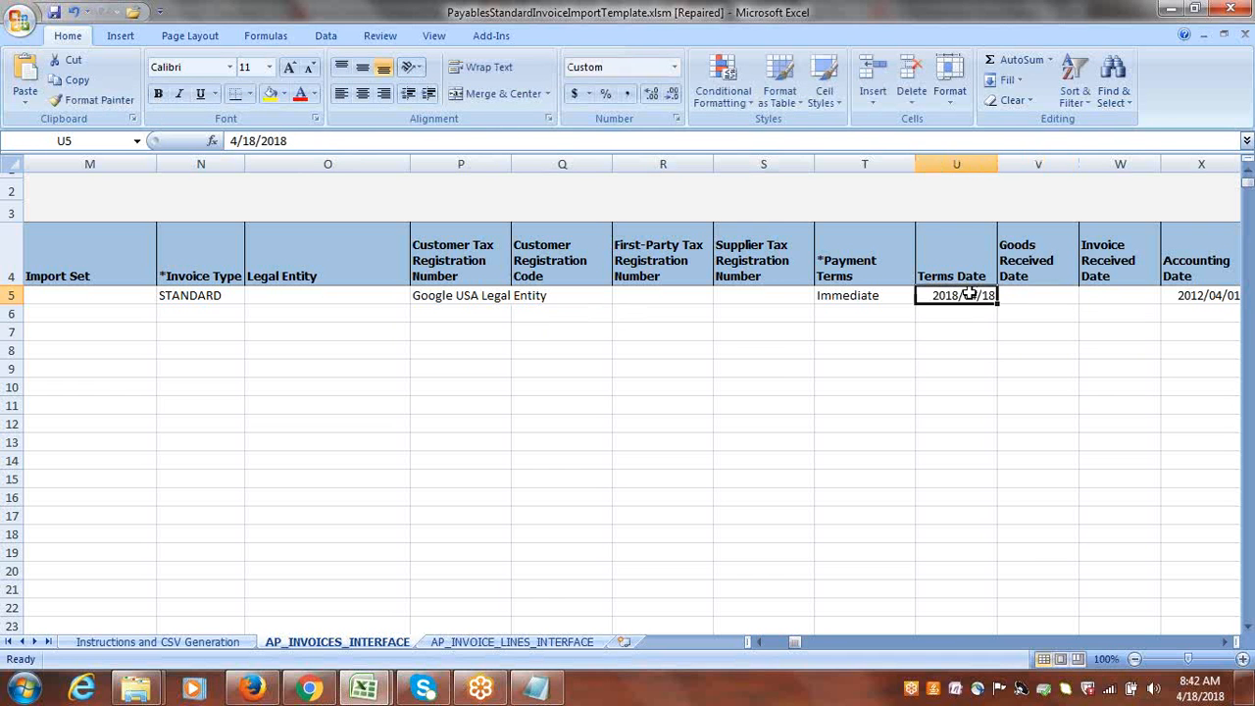
{"action": "key", "text": "ctrl+c"}
{"action": "key", "text": "Right"}
{"action": "key", "text": "Right"}
{"action": "key", "text": "Right"}
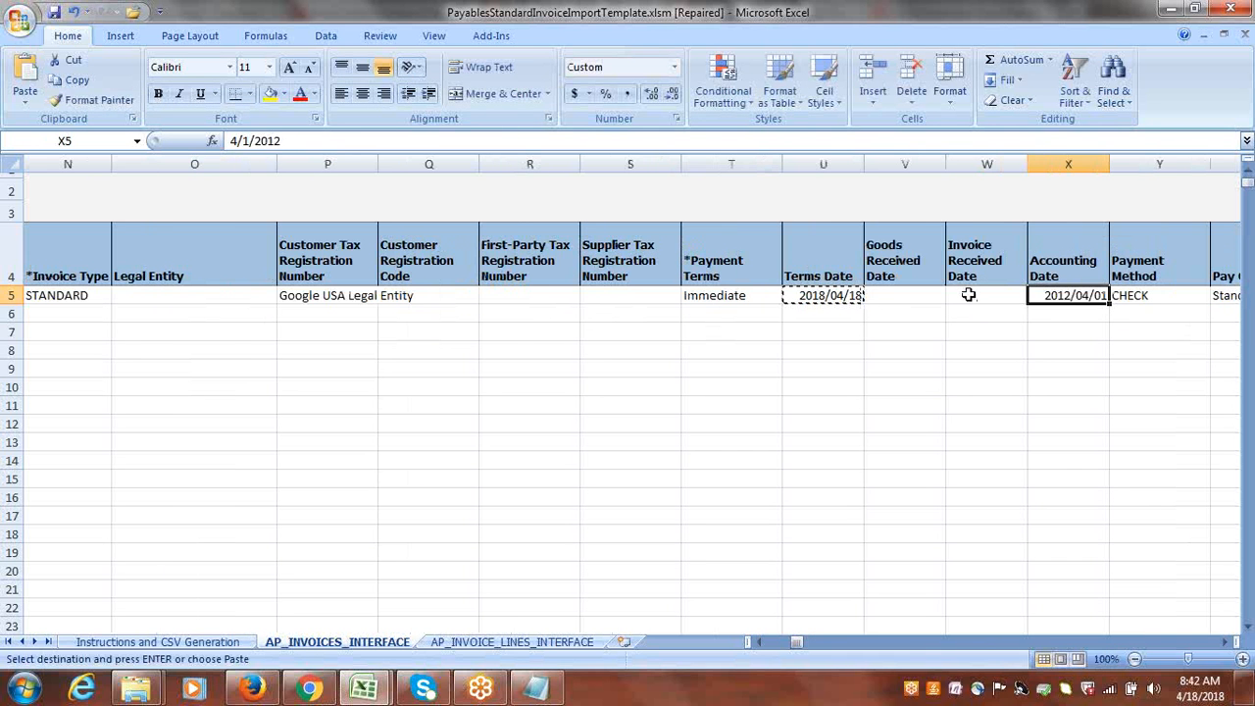
{"action": "key", "text": "ctrl+v"}
Clear the Pay Alone value of the row 5 header, keeping CHECK as Payment Method and Standard as Pay Group.
{"action": "key", "text": "Right"}
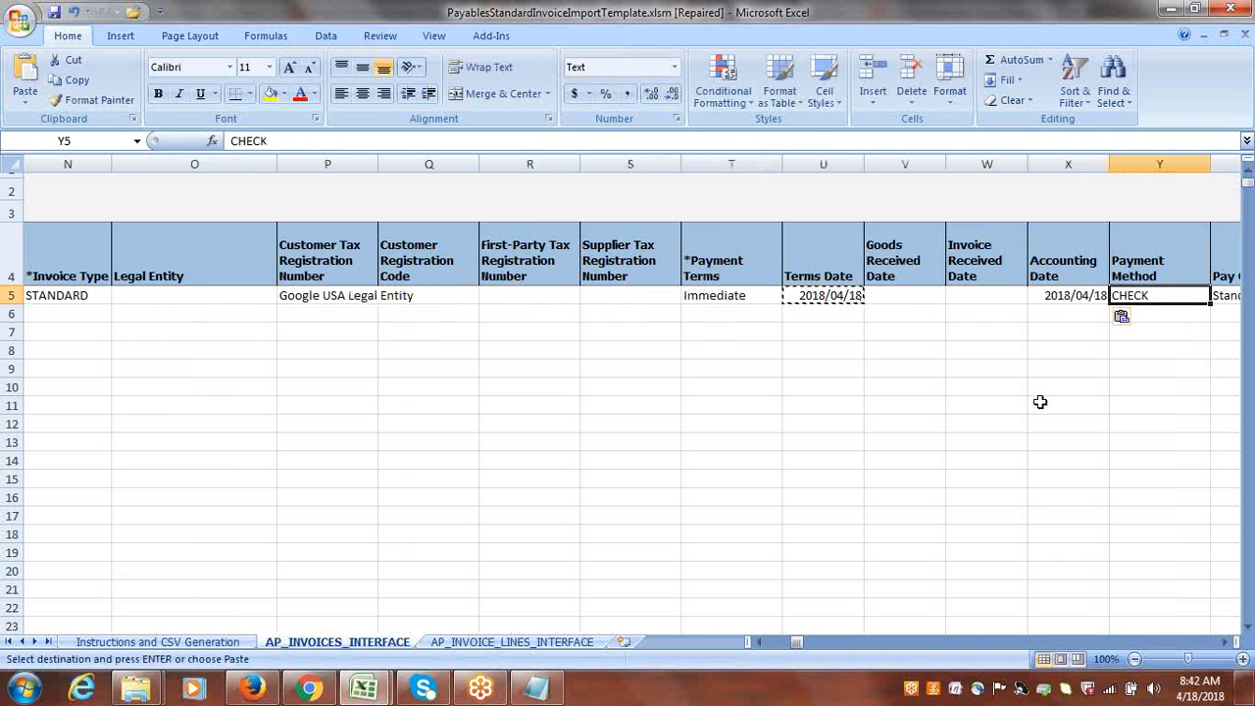
{"action": "key", "text": "Right"}
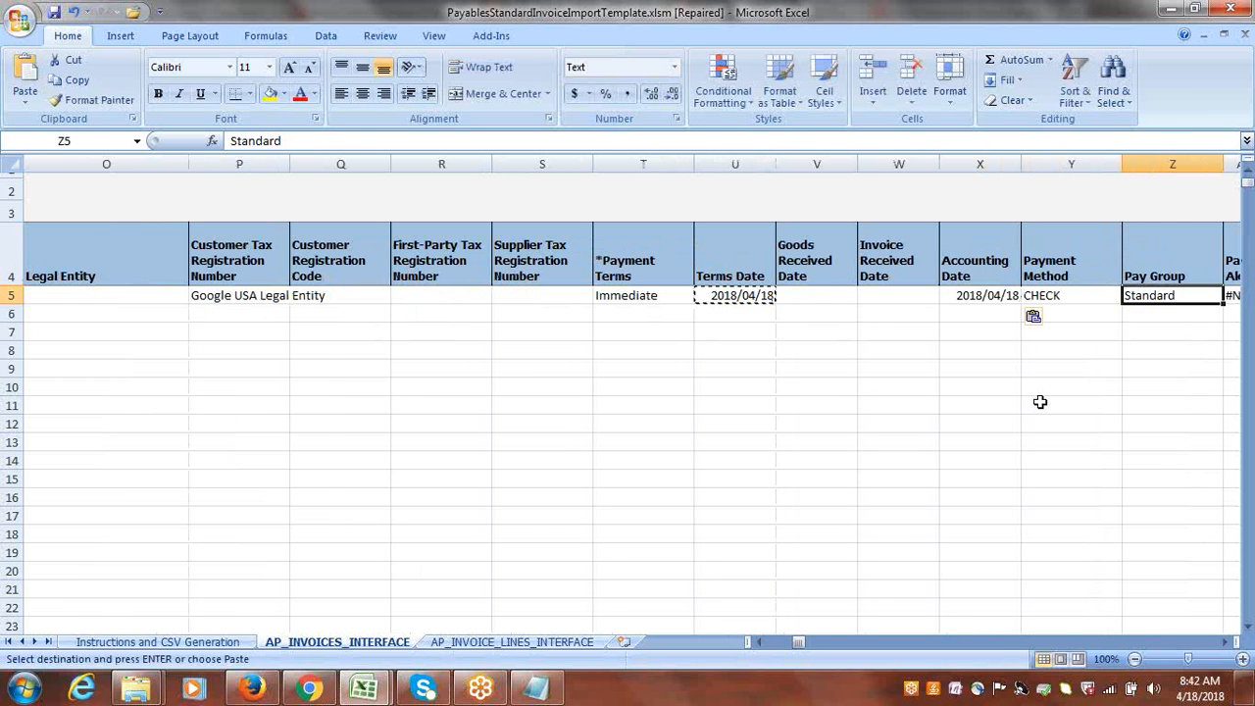
{"action": "key", "text": "Right"}
{"action": "key", "text": "Delete"}
Copy "1000.1000.64220" from the Notepad notes and paste it as the row 5 header's Liability Combination in Excel.
{"action": "key", "text": "Right"}
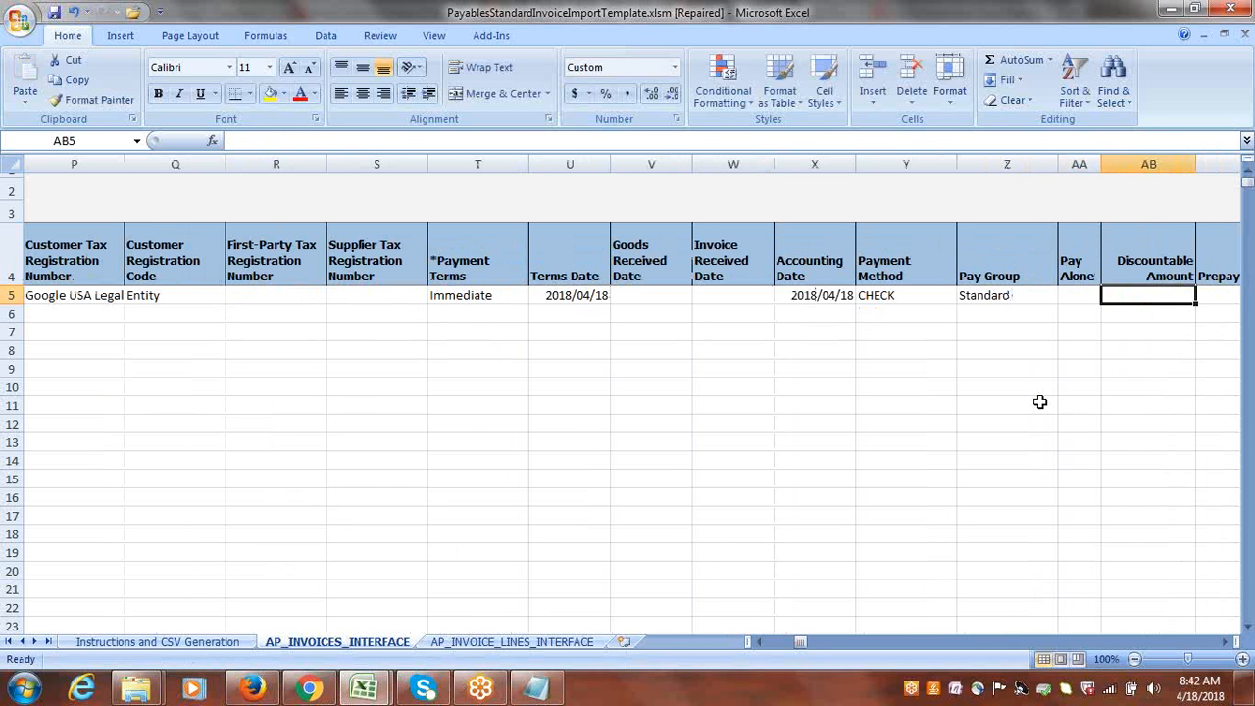
{"action": "key", "text": "Right"}
{"action": "key", "text": "Right"}
{"action": "key", "text": "Right"}
{"action": "key", "text": "Right"}
{"action": "key", "text": "Right"}
{"action": "key", "text": "Right"}
{"action": "key", "text": "Right"}
{"action": "key", "text": "Right"}
{"action": "key", "text": "Right"}
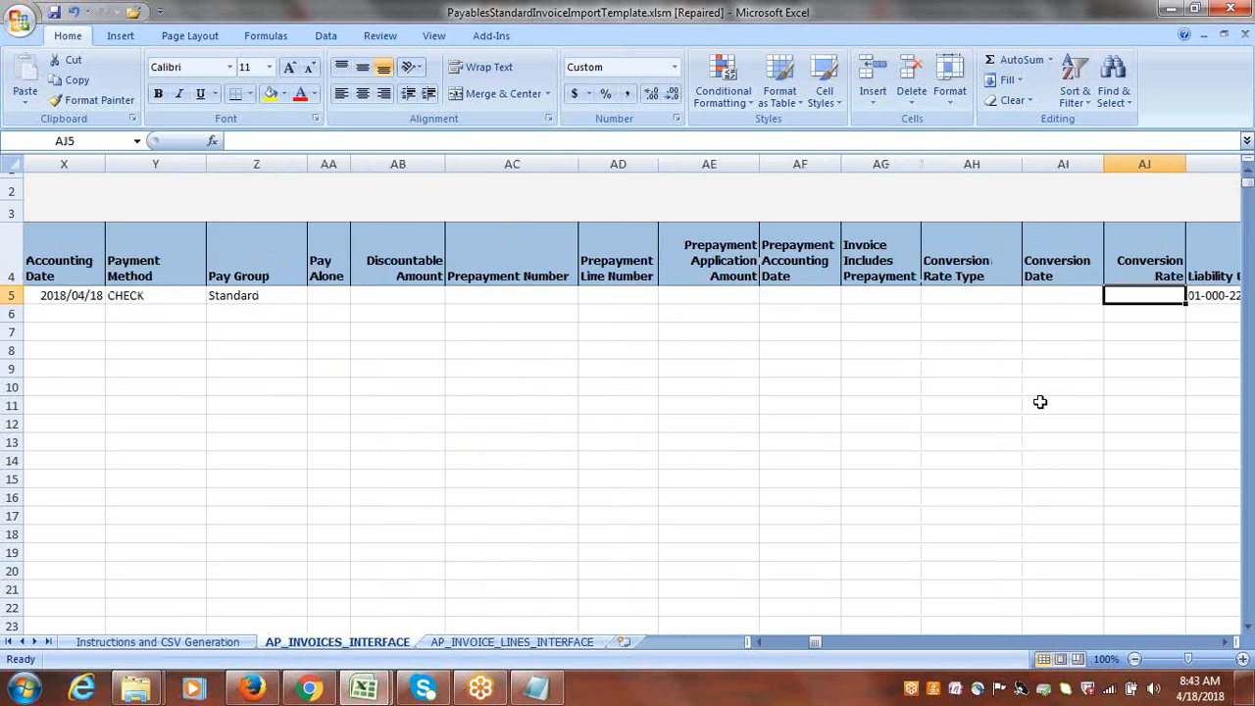
{"action": "key", "text": "alt+Tab"}
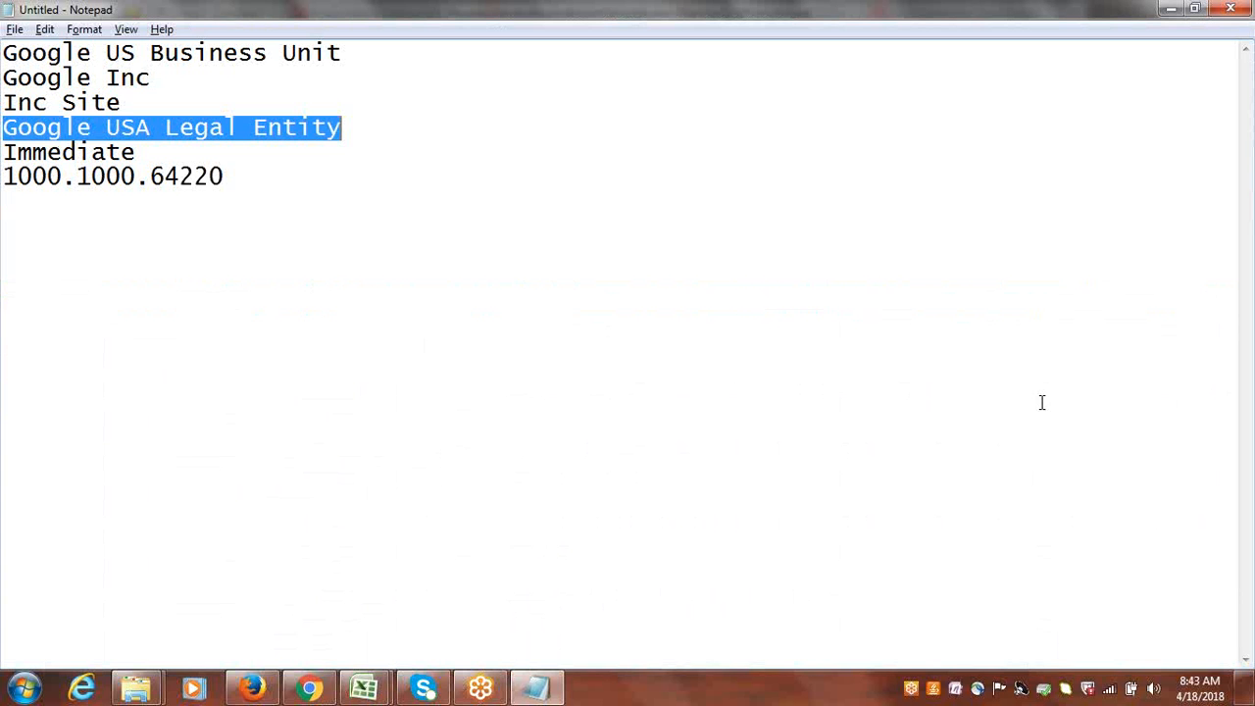
{"action": "left_click_drag", "start_coordinate": [225, 176], "coordinate": [3, 178]}
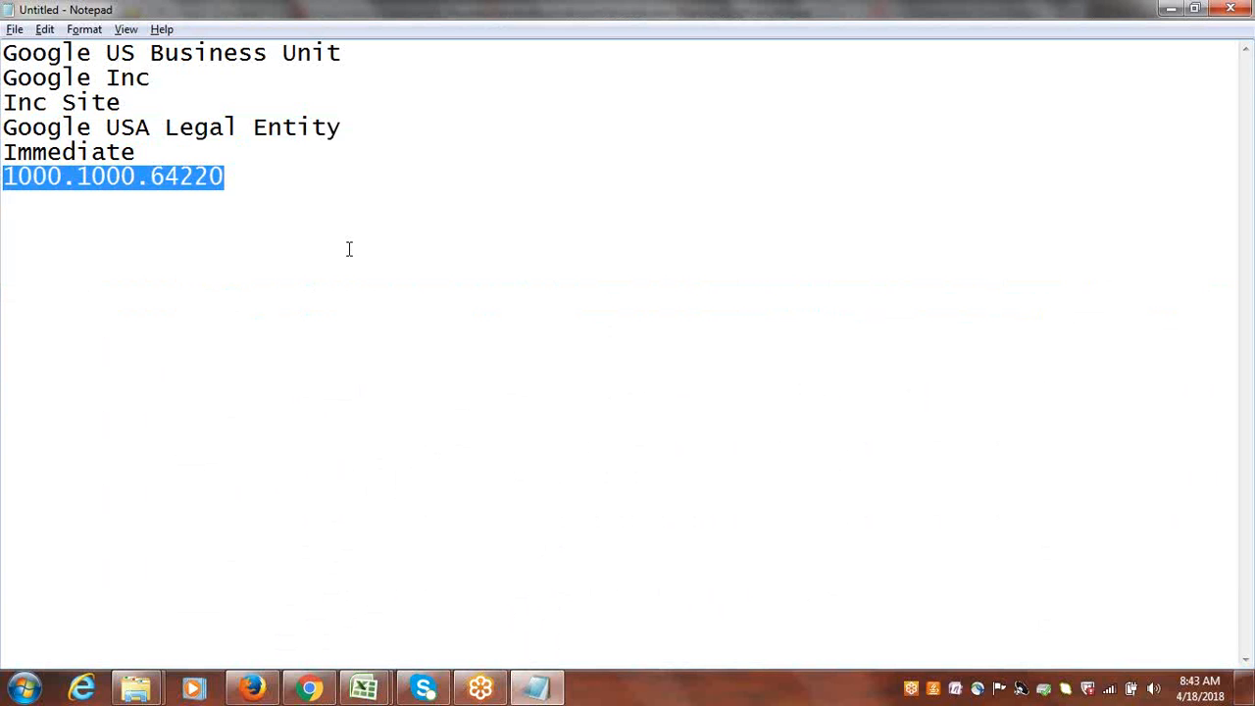
{"action": "key", "text": "alt+Tab"}
{"action": "key", "text": "ctrl+v"}
{"action": "key", "text": "Tab"}
Clear the Document Category Code of the row 5 invoice header.
{"action": "key", "text": "Tab"}
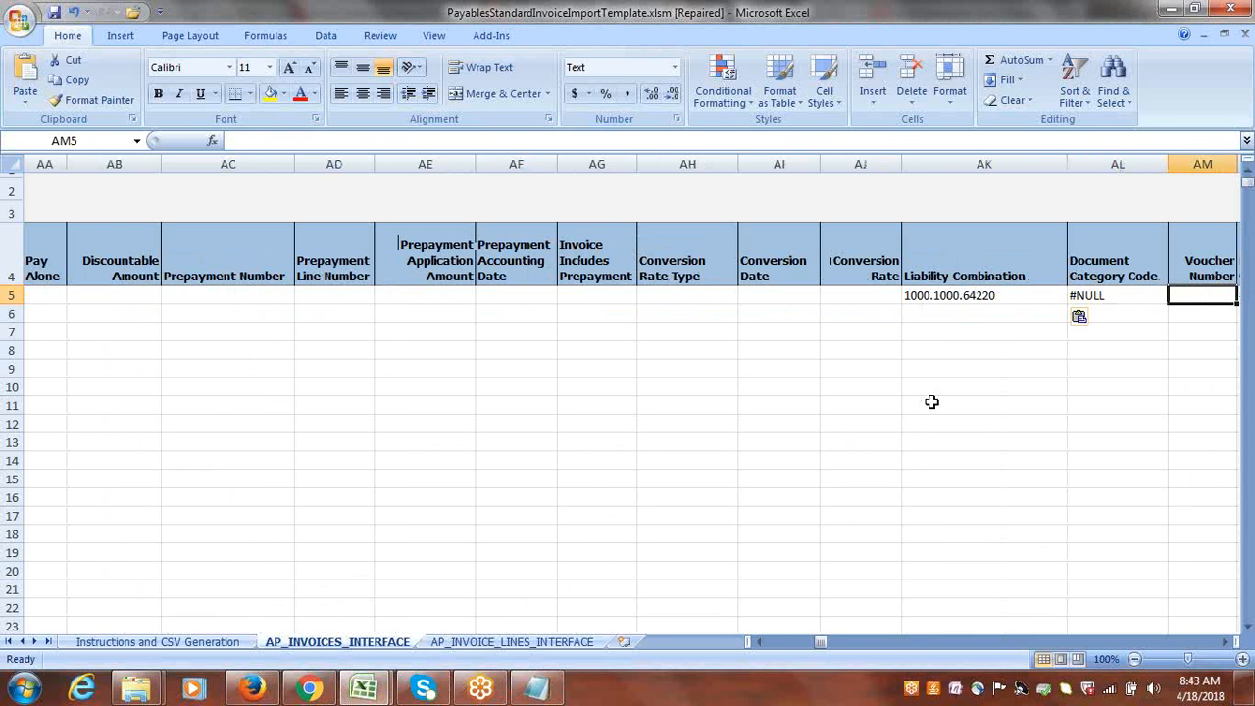
{"action": "left_click", "coordinate": [1089, 295]}
{"action": "key", "text": "Delete"}
{"action": "key", "text": "Tab"}
{"action": "key", "text": "Tab"}
{"action": "key", "text": "Tab"}
{"action": "key", "text": "Tab"}
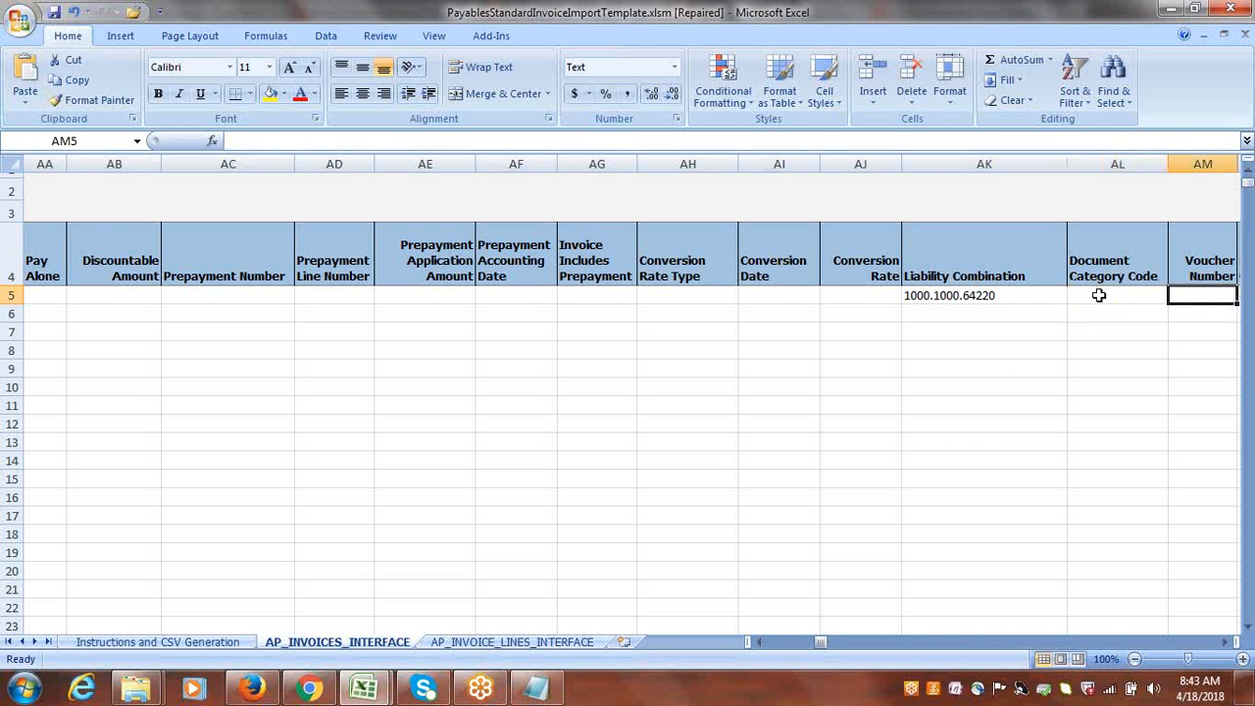
{"action": "left_click", "coordinate": [837, 292]}
Clear the Delivery Channel Code and Bank Charge Bearer values of the row 5 header.
{"action": "key", "text": "Tab"}
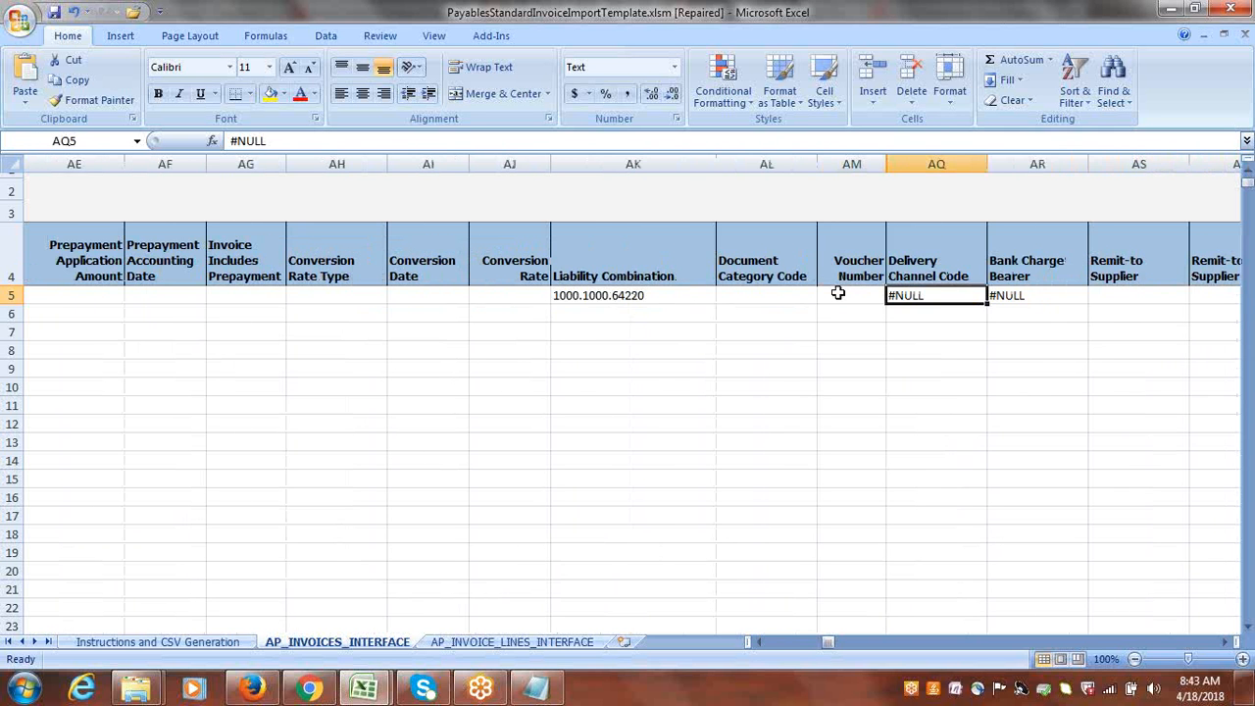
{"action": "key", "text": "Delete"}
{"action": "key", "text": "Tab"}
{"action": "key", "text": "Delete"}
{"action": "key", "text": "Tab"}
Clear the Payment Priority and Settlement Priority values of the row 5 header.
{"action": "key", "text": "Tab"}
{"action": "key", "text": "Tab"}
{"action": "key", "text": "Tab"}
{"action": "key", "text": "Tab"}
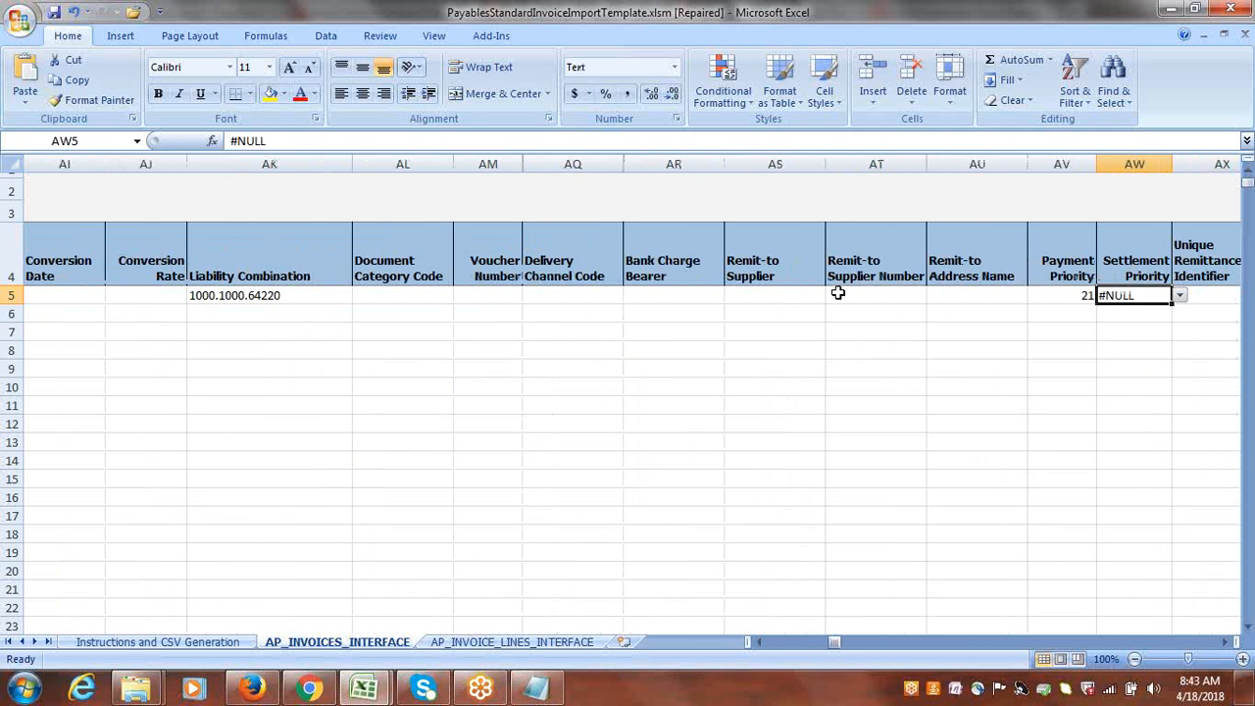
{"action": "key", "text": "shift+Tab"}
{"action": "key", "text": "Delete"}
{"action": "key", "text": "Tab"}
{"action": "key", "text": "Delete"}
{"action": "key", "text": "Tab"}
{"action": "key", "text": "Tab"}
{"action": "key", "text": "Tab"}
Clear the Payment Reason Code and Payment Reason Comments of the row 5 header.
{"action": "key", "text": "Tab"}
{"action": "key", "text": "shift+Tab"}
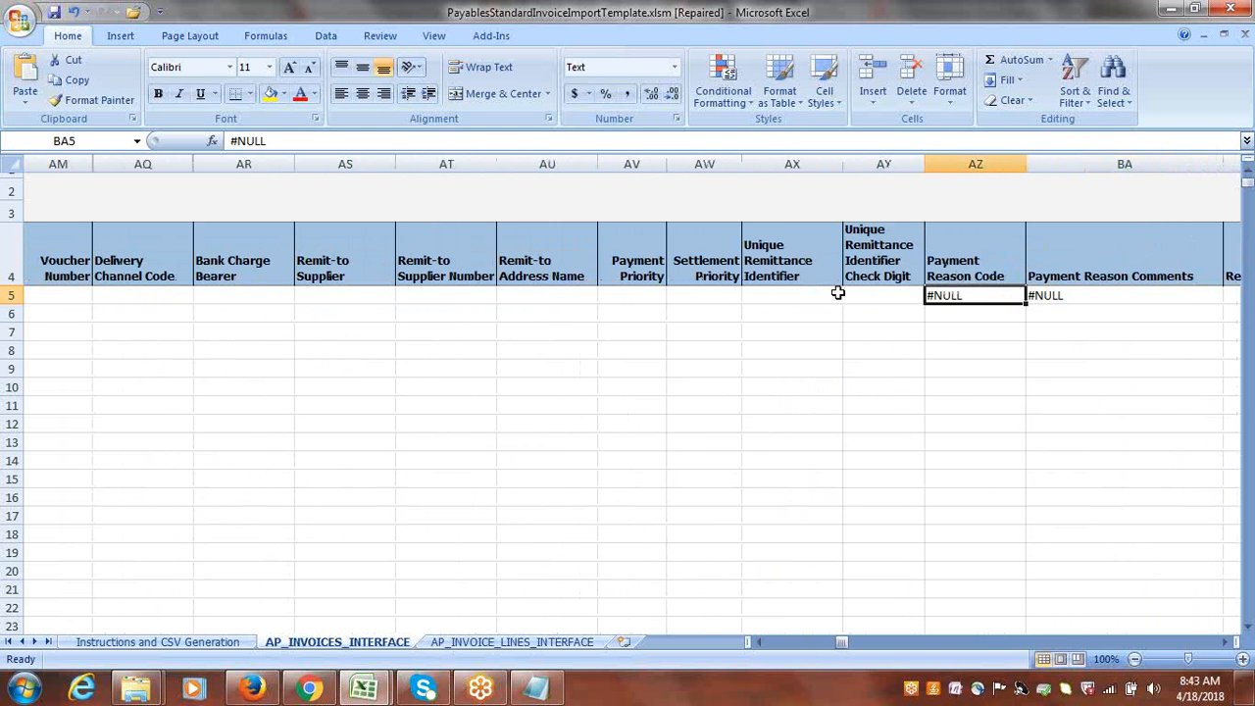
{"action": "key", "text": "Delete"}
{"action": "key", "text": "Tab"}
{"action": "key", "text": "Delete"}
Clear the Withholding Tax Group value of the row 5 header.
{"action": "key", "text": "Tab"}
{"action": "key", "text": "Tab"}
{"action": "key", "text": "Tab"}
{"action": "key", "text": "Tab"}
{"action": "key", "text": "Tab"}
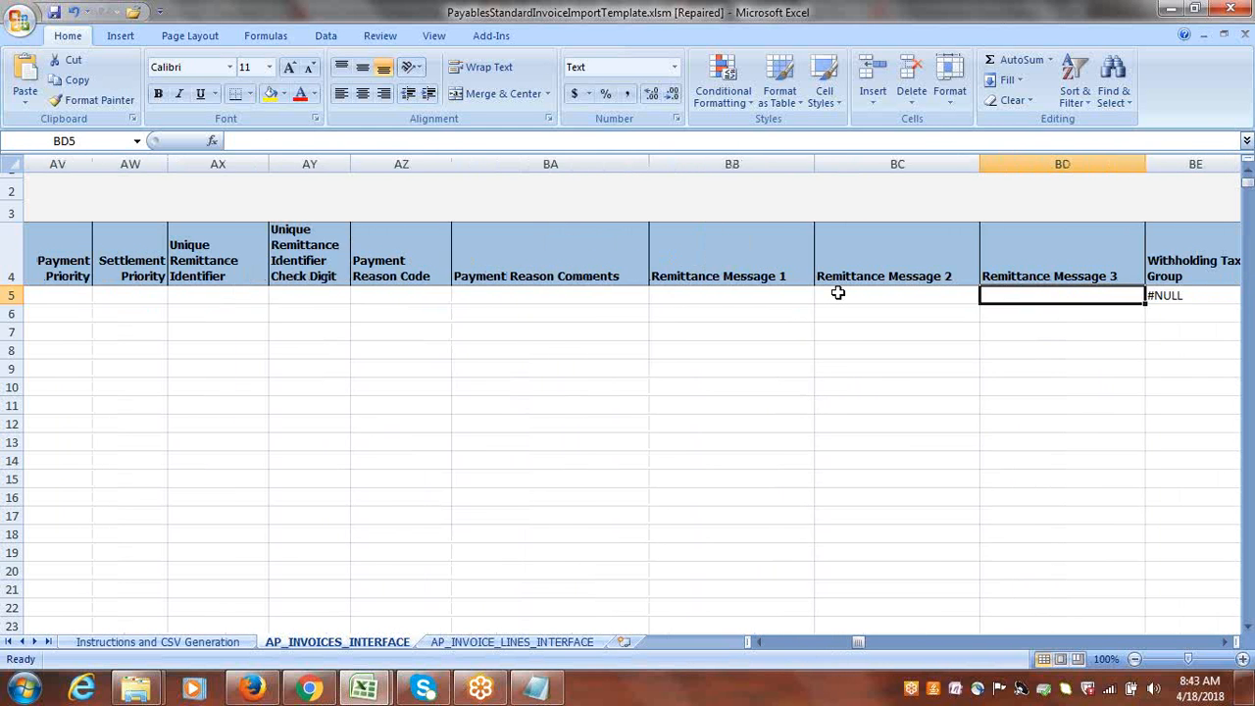
{"action": "key", "text": "shift+Tab"}
{"action": "key", "text": "Delete"}
Clear the Calculate Tax During Import value of the row 5 header.
{"action": "key", "text": "Tab"}
{"action": "key", "text": "Tab"}
{"action": "key", "text": "Tab"}
{"action": "key", "text": "Tab"}
{"action": "key", "text": "Tab"}
{"action": "key", "text": "Tab"}
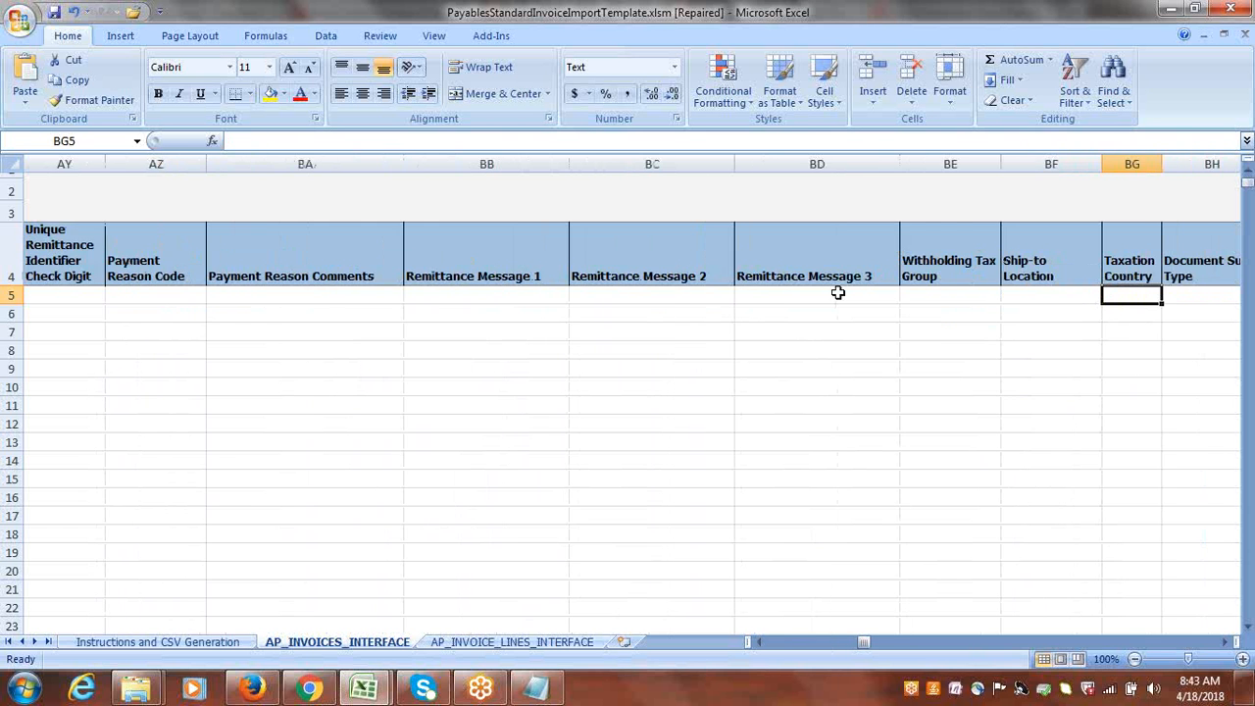
{"action": "key", "text": "Tab"}
{"action": "key", "text": "Tab"}
{"action": "key", "text": "Tab"}
{"action": "key", "text": "Tab"}
{"action": "key", "text": "Tab"}
{"action": "key", "text": "Tab"}
{"action": "key", "text": "Tab"}
{"action": "key", "text": "Tab"}
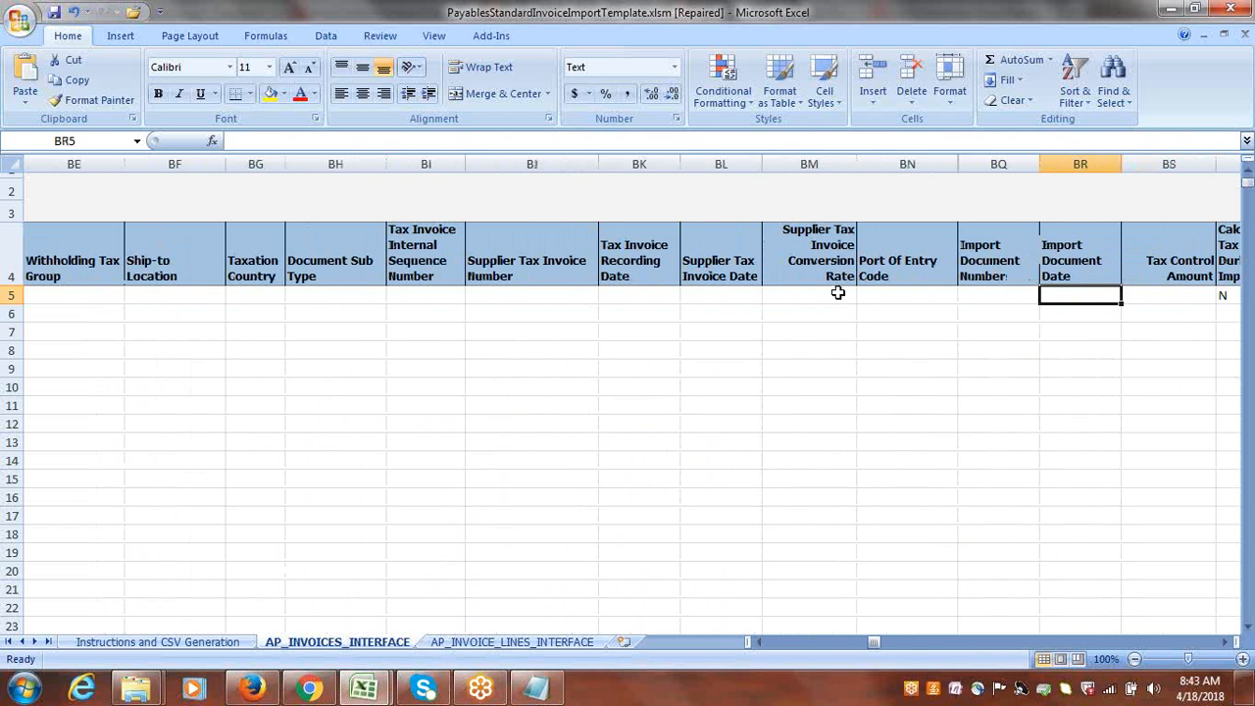
{"action": "key", "text": "Delete"}
Check the row 5 header's remaining Attribute and Global Attribute columns for leftover values, and return to the Invoice ID.
{"action": "key", "text": "Tab"}
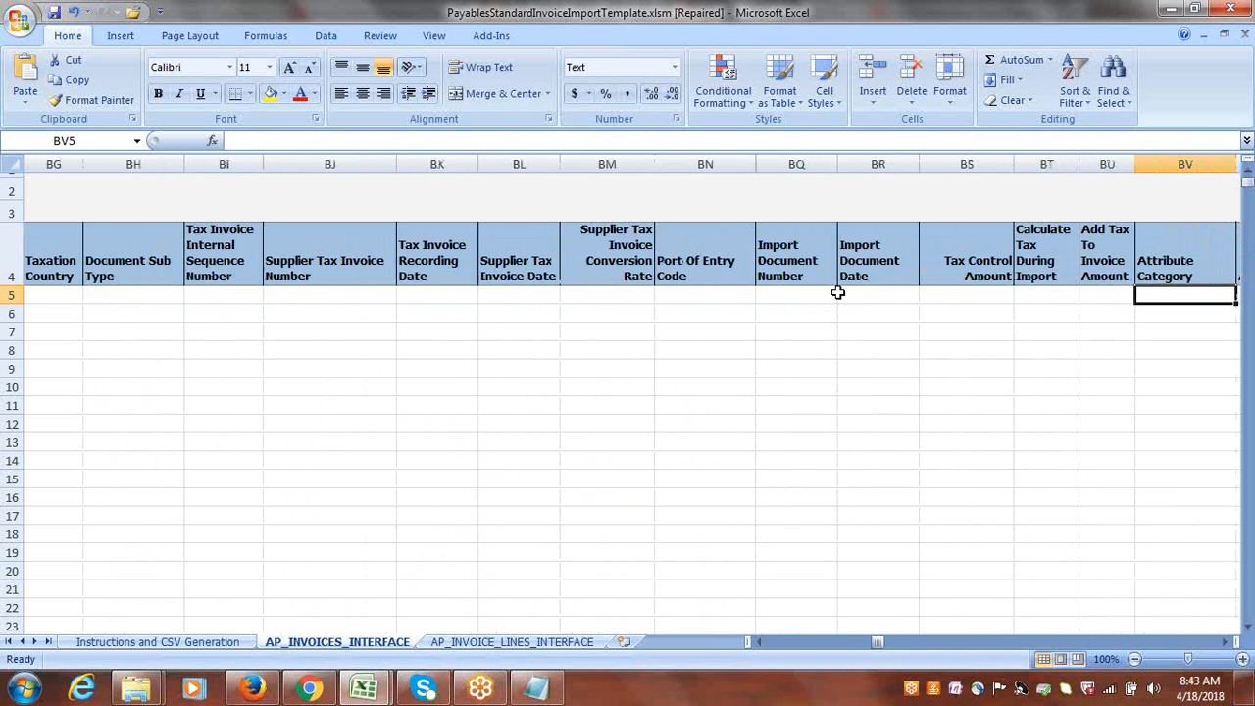
{"action": "key", "text": "Tab"}
{"action": "key", "text": "Tab"}
{"action": "key", "text": "Tab"}
{"action": "key", "text": "Tab"}
{"action": "key", "text": "Tab"}
{"action": "key", "text": "Tab"}
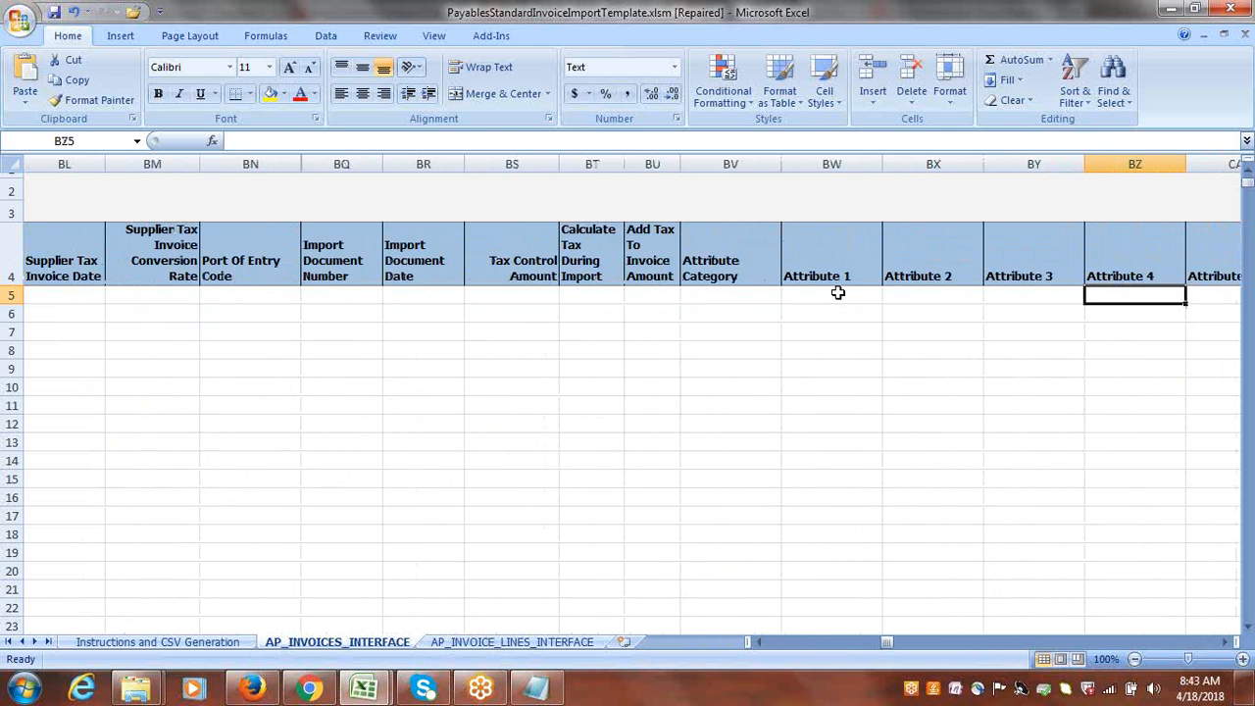
{"action": "key", "text": "Tab"}
{"action": "key", "text": "Tab"}
{"action": "key", "text": "Tab"}
{"action": "key", "text": "Tab"}
{"action": "key", "text": "Tab"}
{"action": "key", "text": "Tab"}
{"action": "key", "text": "Tab"}
{"action": "key", "text": "Tab"}
{"action": "key", "text": "Tab"}
{"action": "key", "text": "Tab"}
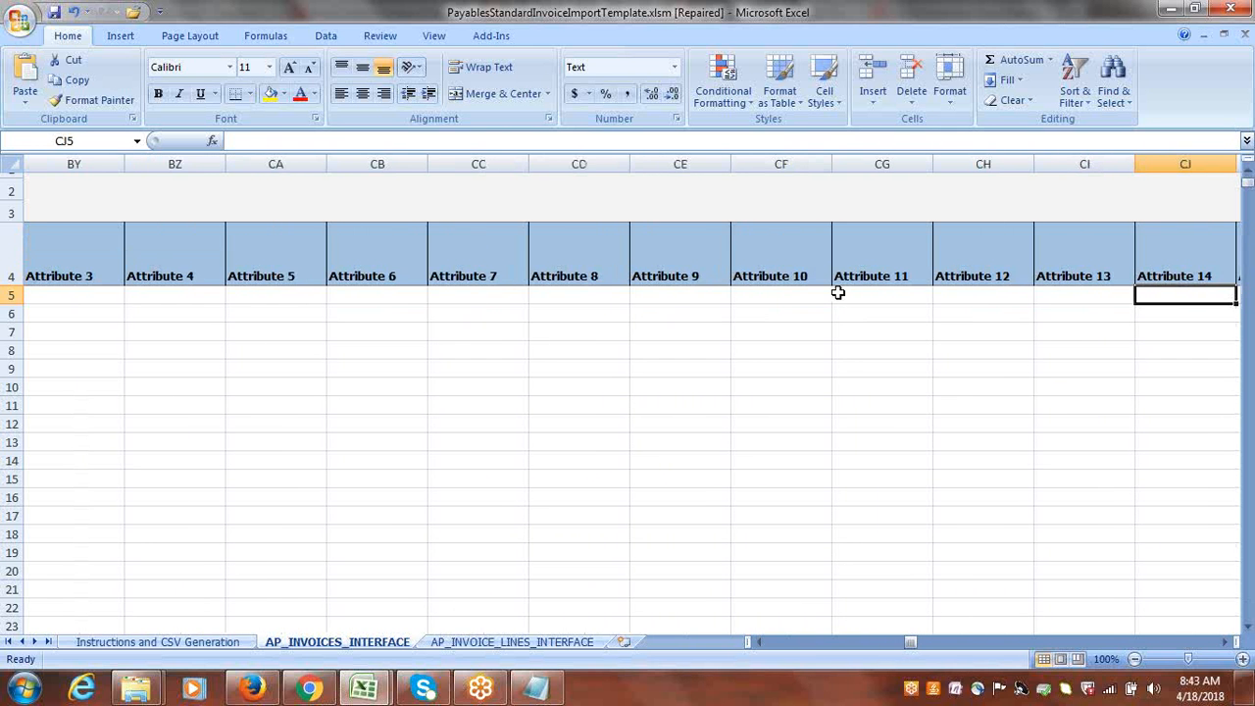
{"action": "key", "text": "Tab"}
{"action": "key", "text": "Tab"}
{"action": "key", "text": "Tab"}
{"action": "key", "text": "Tab"}
{"action": "key", "text": "Tab"}
{"action": "key", "text": "Tab"}
{"action": "key", "text": "Tab"}
{"action": "key", "text": "Tab"}
{"action": "key", "text": "Tab"}
{"action": "key", "text": "Tab"}
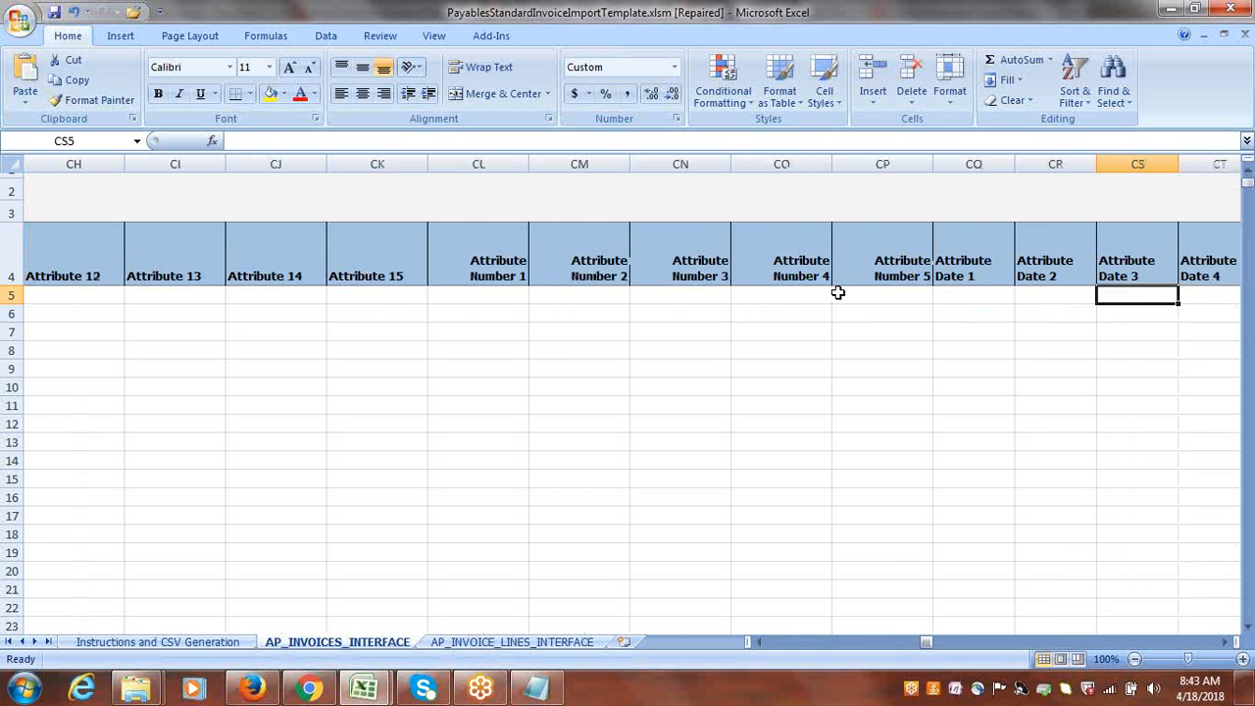
{"action": "key", "text": "Tab"}
{"action": "key", "text": "Tab"}
{"action": "key", "text": "Tab"}
{"action": "key", "text": "Tab"}
{"action": "key", "text": "Tab"}
{"action": "key", "text": "Tab"}
{"action": "key", "text": "Tab"}
{"action": "key", "text": "Tab"}
{"action": "key", "text": "Tab"}
{"action": "key", "text": "Tab"}
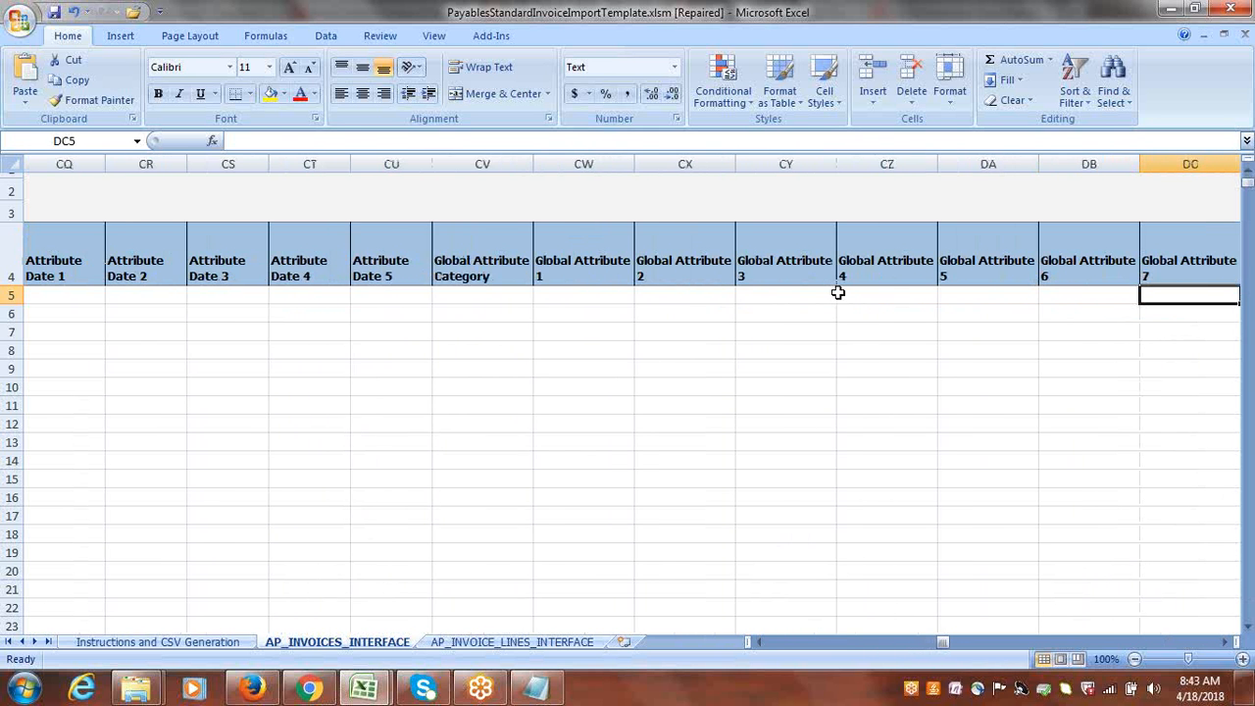
{"action": "key", "text": "Tab"}
{"action": "key", "text": "Tab"}
{"action": "key", "text": "Tab"}
{"action": "key", "text": "Tab"}
{"action": "key", "text": "Tab"}
{"action": "key", "text": "Tab"}
{"action": "key", "text": "Tab"}
{"action": "key", "text": "Tab"}
{"action": "key", "text": "Tab"}
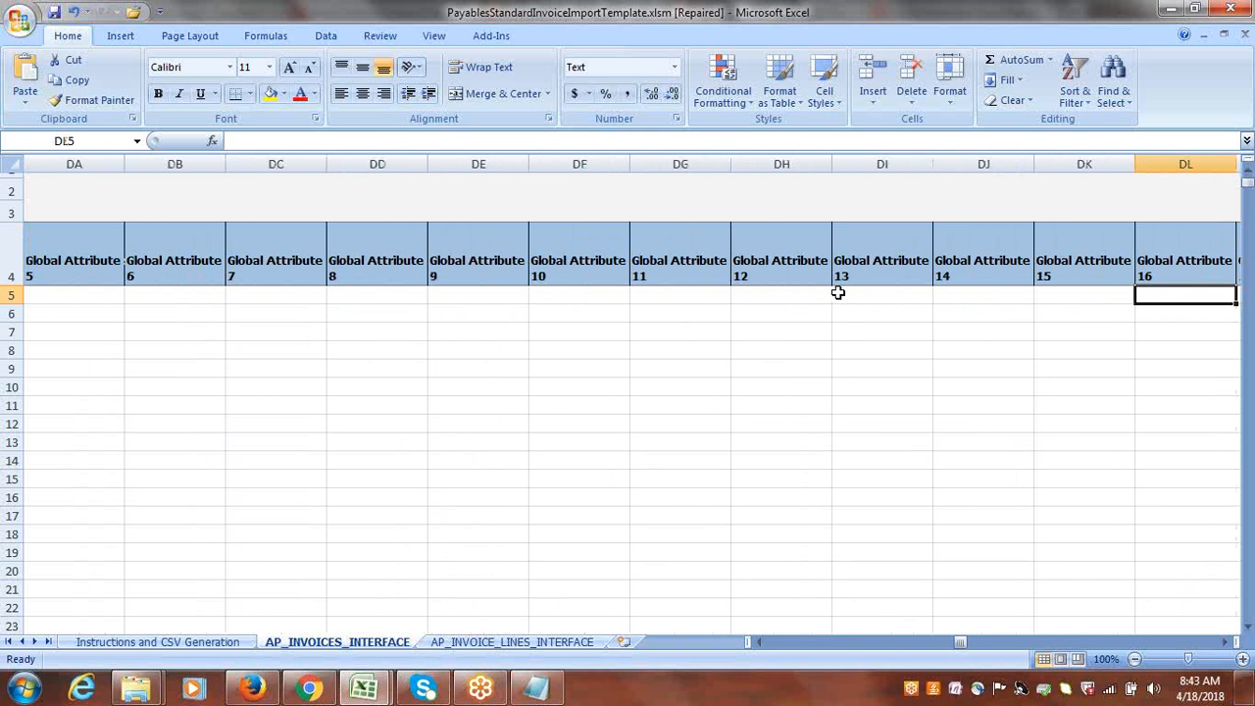
{"action": "key", "text": "Tab"}
{"action": "key", "text": "Tab"}
{"action": "key", "text": "Tab"}
{"action": "key", "text": "Tab"}
{"action": "key", "text": "Tab"}
{"action": "key", "text": "Tab"}
{"action": "key", "text": "Tab"}
{"action": "key", "text": "Tab"}
{"action": "key", "text": "Tab"}
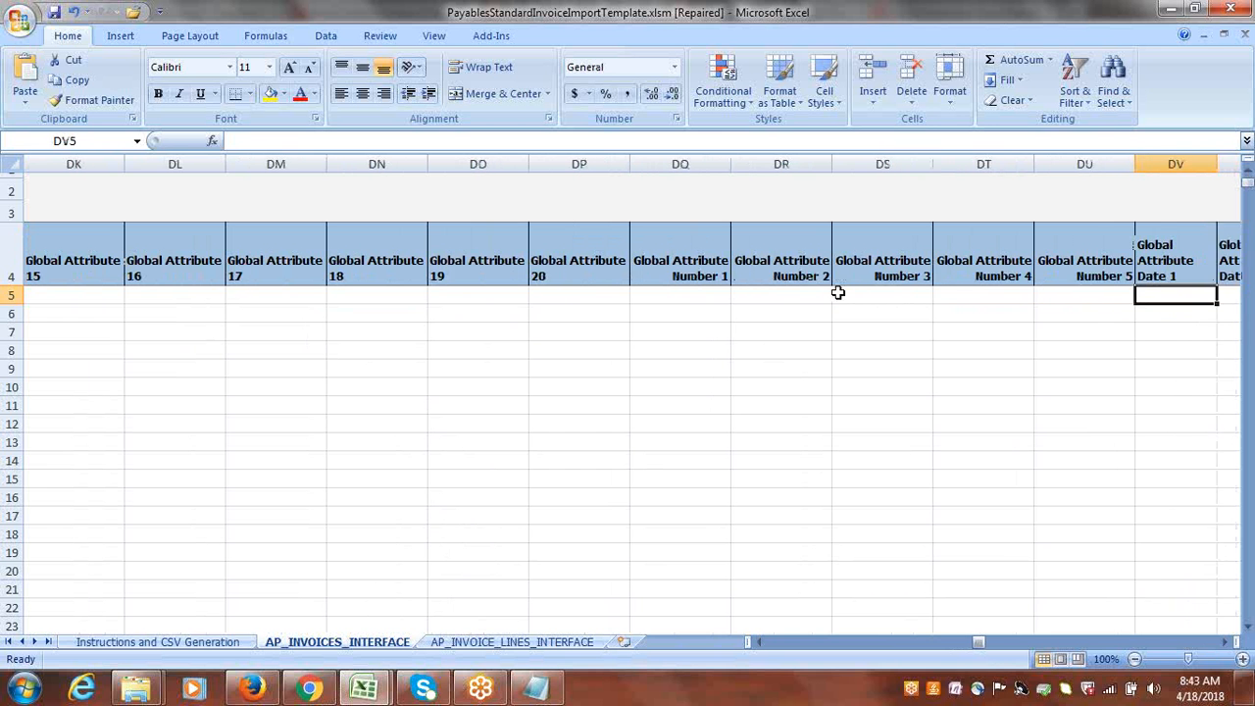
{"action": "key", "text": "Tab"}
{"action": "key", "text": "Tab"}
{"action": "key", "text": "Tab"}
{"action": "key", "text": "Tab"}
{"action": "key", "text": "Tab"}
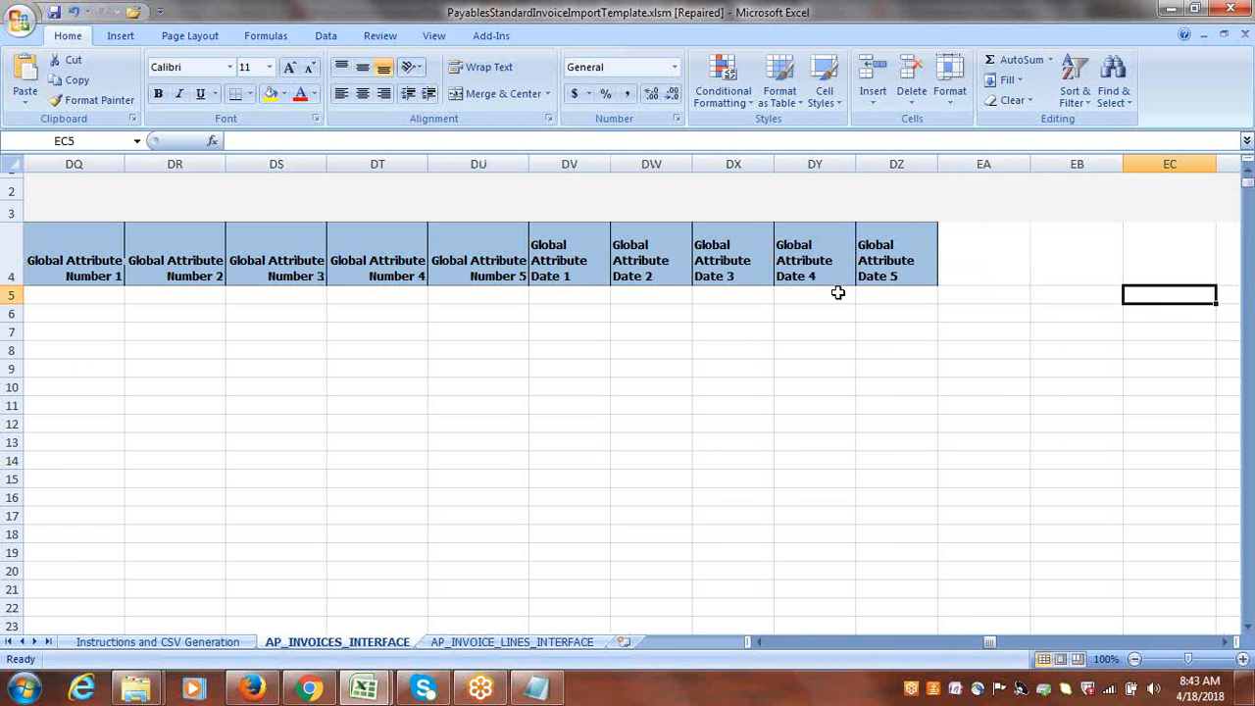
{"action": "key", "text": "Left"}
{"action": "key", "text": "Left"}
{"action": "key", "text": "Left"}
{"action": "key", "text": "Left"}
{"action": "key", "text": "Left"}
{"action": "key", "text": "Left"}
{"action": "key", "text": "Left"}
{"action": "key", "text": "Left"}
{"action": "key", "text": "Left"}
{"action": "key", "text": "Left"}
{"action": "key", "text": "Left"}
{"action": "key", "text": "Left"}
{"action": "key", "text": "Left"}
{"action": "key", "text": "Left"}
{"action": "key", "text": "Left"}
{"action": "key", "text": "Left"}
{"action": "key", "text": "Left"}
{"action": "key", "text": "Left"}
{"action": "key", "text": "Left"}
{"action": "key", "text": "Left"}
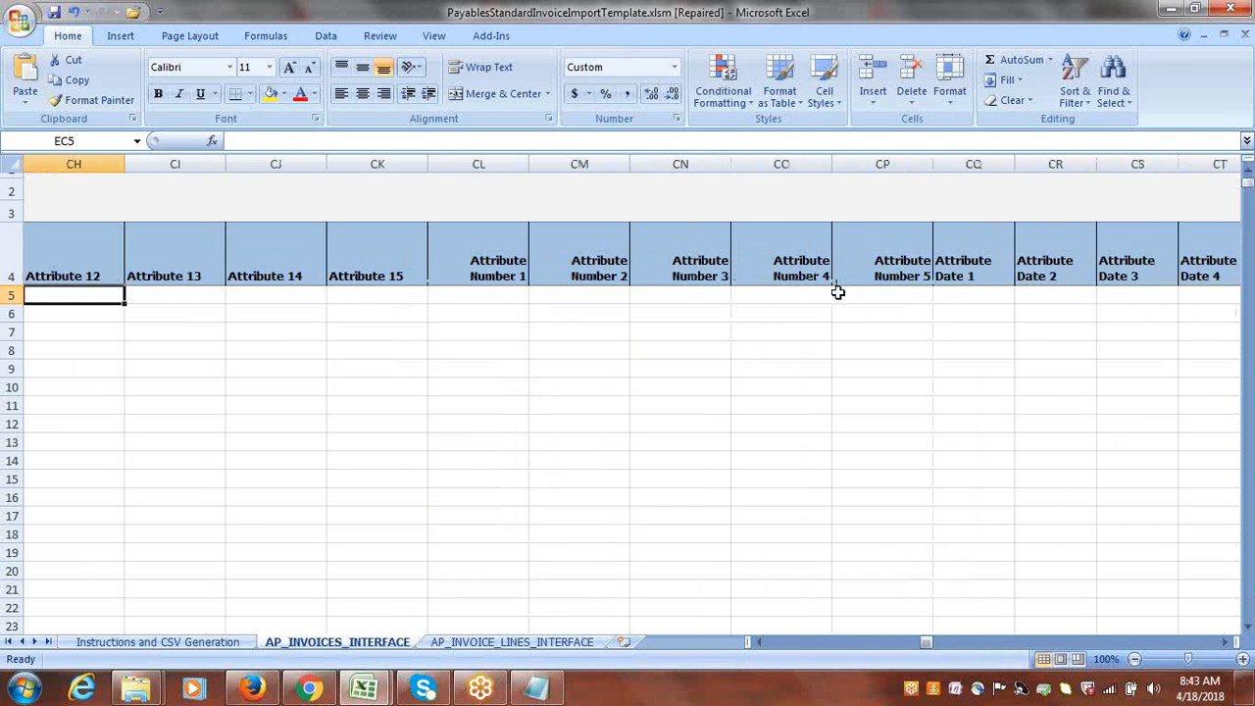
{"action": "key", "text": "Left"}
{"action": "key", "text": "Left"}
{"action": "key", "text": "Left"}
{"action": "key", "text": "Left"}
{"action": "key", "text": "Left"}
{"action": "key", "text": "Left"}
{"action": "key", "text": "Left"}
{"action": "key", "text": "Left"}
{"action": "key", "text": "Left"}
{"action": "key", "text": "Left"}
{"action": "key", "text": "Left"}
{"action": "key", "text": "Left"}
{"action": "key", "text": "Left"}
{"action": "key", "text": "Left"}
{"action": "key", "text": "Left"}
{"action": "key", "text": "Left"}
{"action": "key", "text": "Left"}
{"action": "key", "text": "Left"}
{"action": "key", "text": "Left"}
{"action": "key", "text": "Left"}
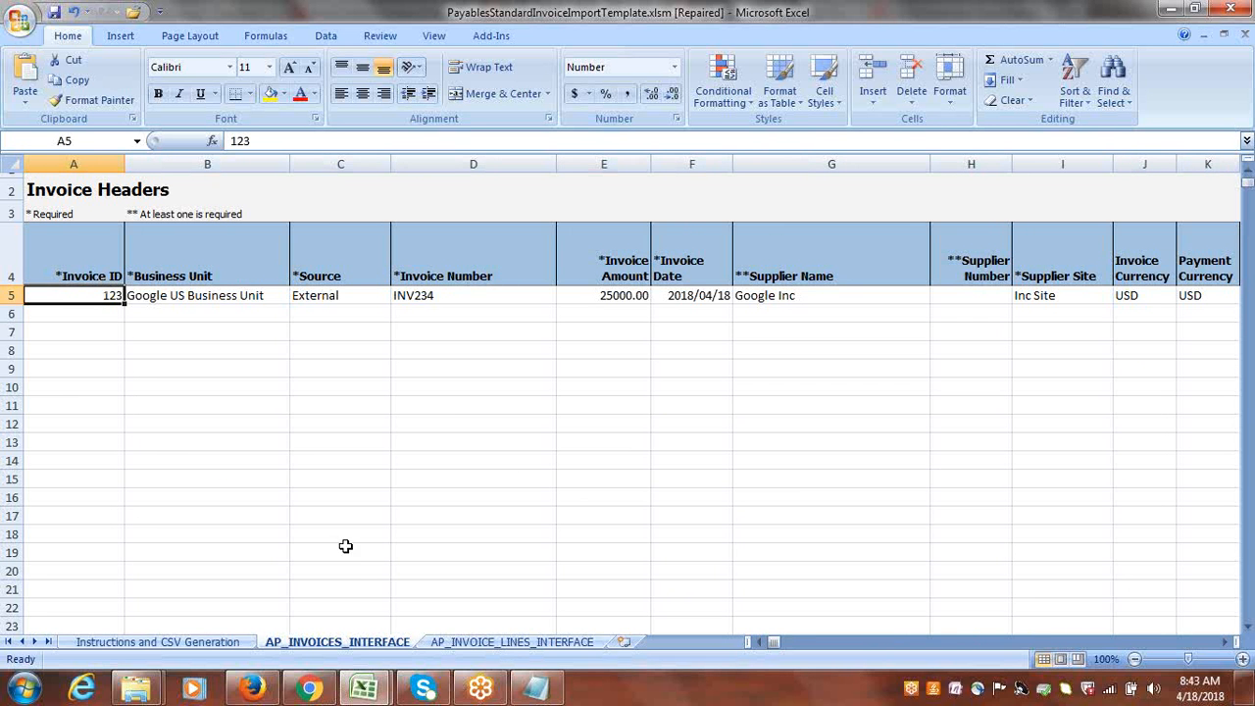
Set the Invoice ID of the row 5 line on the AP_INVOICE_LINES_INTERFACE sheet to 123.
{"action": "left_click", "coordinate": [511, 642]}
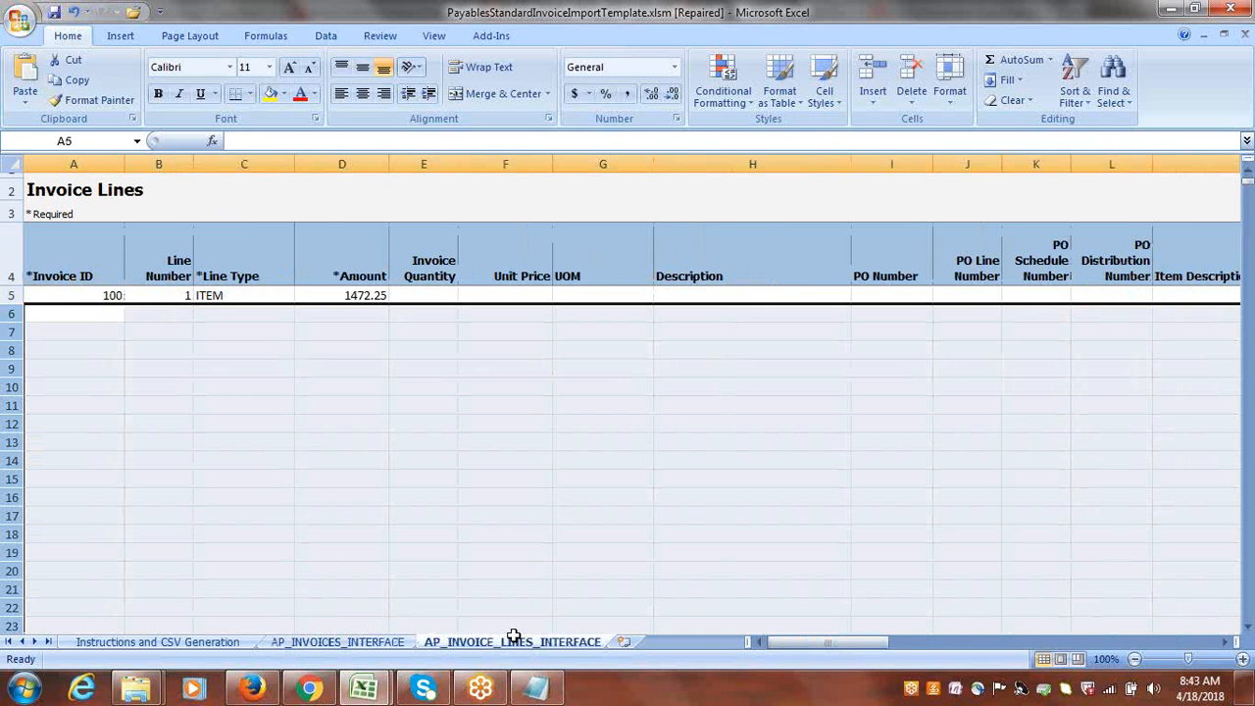
{"action": "left_click", "coordinate": [82, 296]}
{"action": "type", "text": "12"}
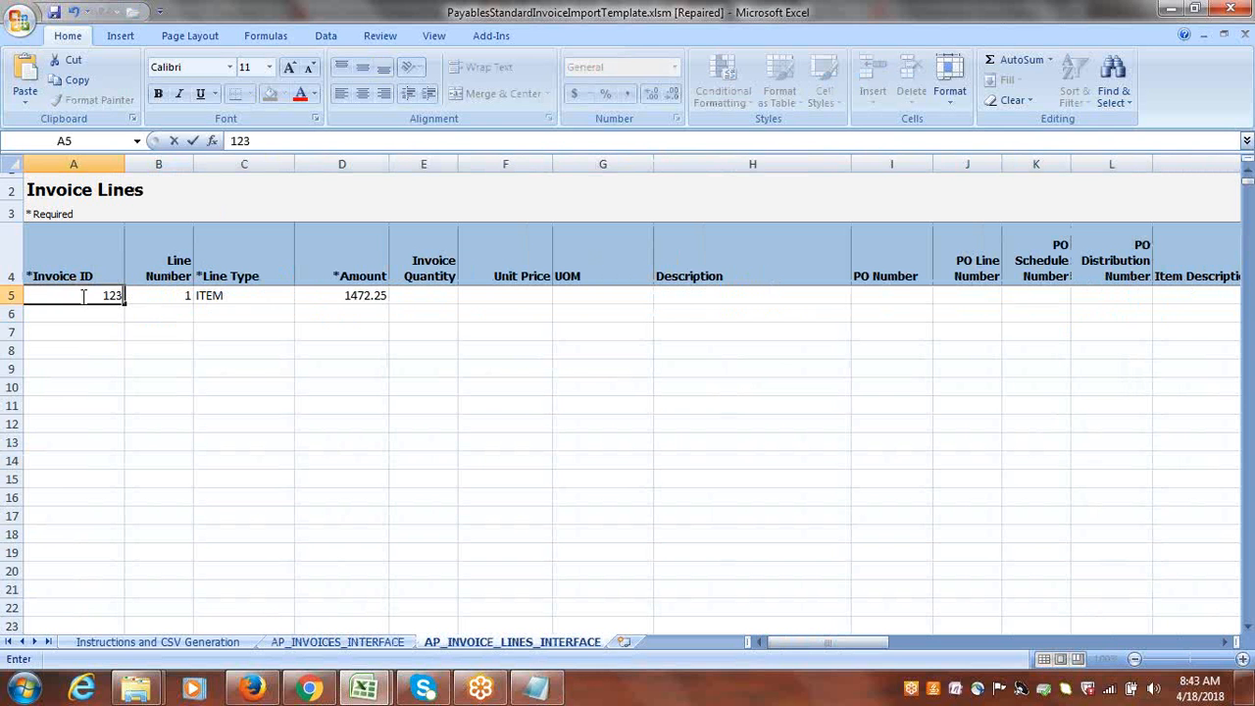
{"action": "type", "text": "3"}
{"action": "key", "text": "Tab"}
{"action": "key", "text": "Tab"}
{"action": "key", "text": "Tab"}
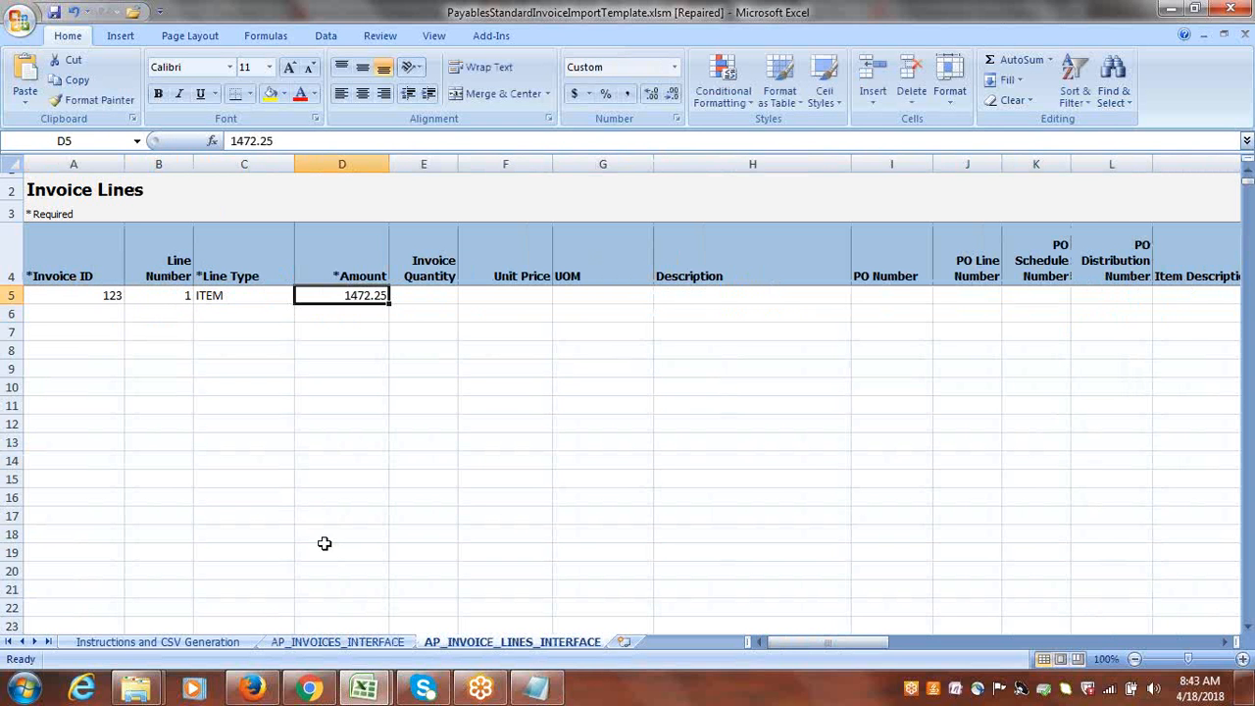
Check the Invoice Amount on the AP_INVOICES_INTERFACE sheet and set the row 5 invoice line's Amount to 25000.
{"action": "left_click", "coordinate": [326, 640]}
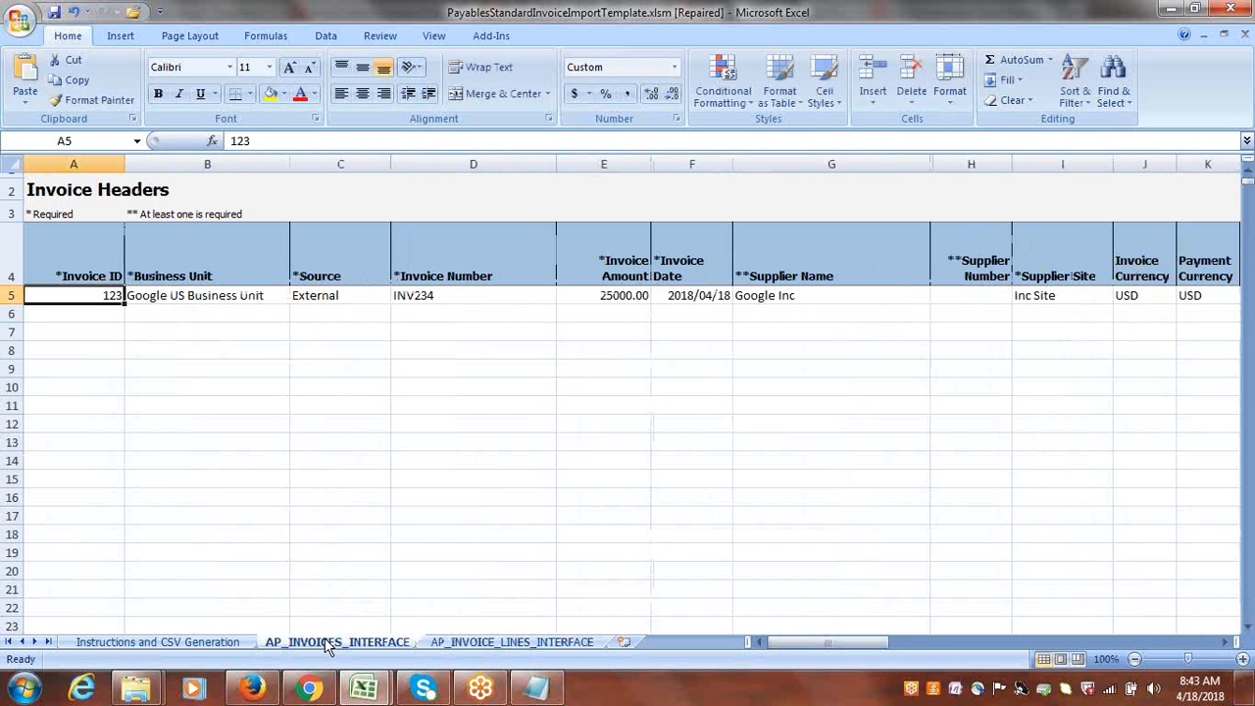
{"action": "left_click", "coordinate": [509, 642]}
{"action": "type", "text": "25"}
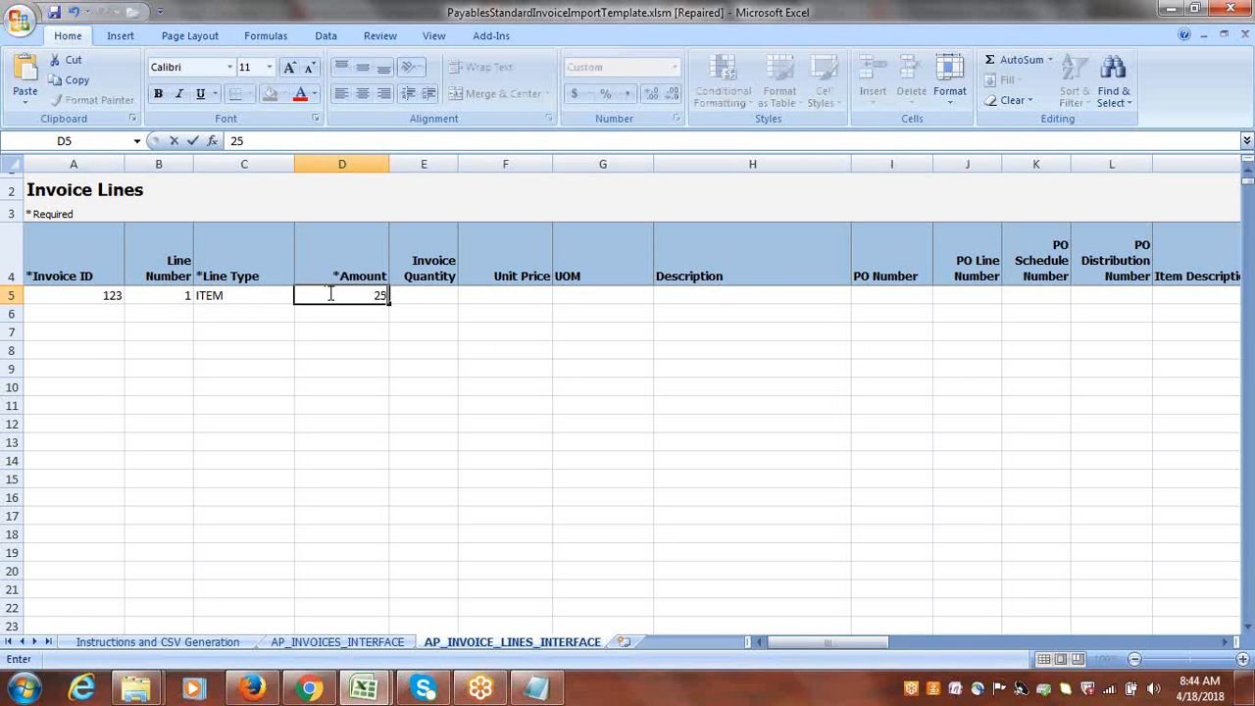
{"action": "type", "text": "000"}
{"action": "key", "text": "Tab"}
Clear the Final Match value of the row 5 invoice line.
{"action": "key", "text": "Tab"}
{"action": "key", "text": "Tab"}
{"action": "key", "text": "Tab"}
{"action": "key", "text": "Tab"}
{"action": "key", "text": "Tab"}
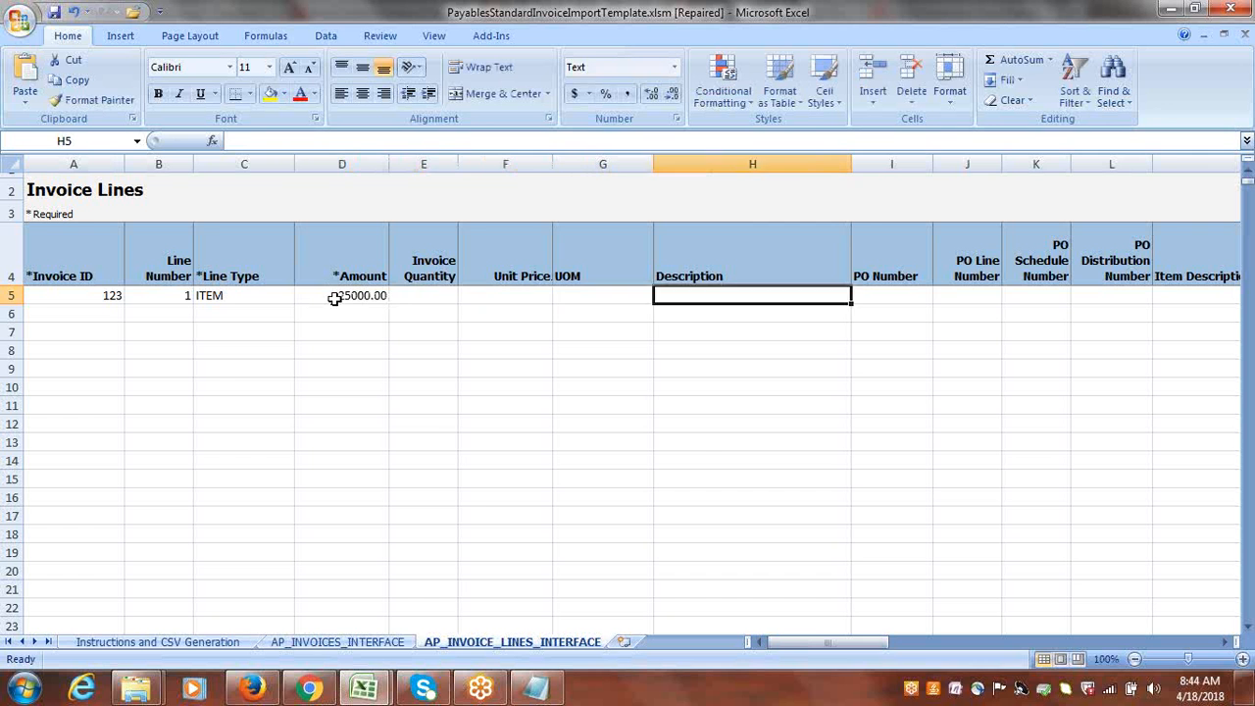
{"action": "key", "text": "Tab"}
{"action": "key", "text": "Tab"}
{"action": "key", "text": "Tab"}
{"action": "key", "text": "Tab"}
{"action": "key", "text": "Tab"}
{"action": "key", "text": "Tab"}
{"action": "key", "text": "Tab"}
{"action": "key", "text": "Tab"}
{"action": "key", "text": "Tab"}
{"action": "key", "text": "Tab"}
{"action": "key", "text": "Tab"}
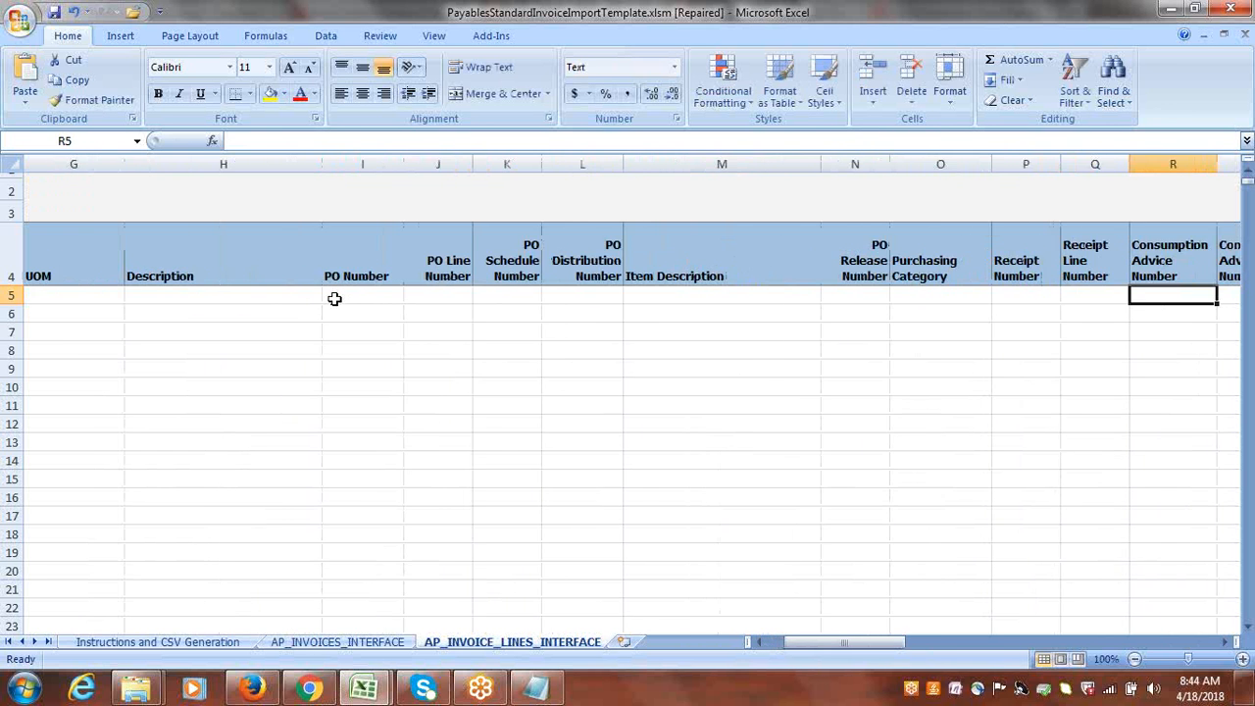
{"action": "key", "text": "Tab"}
{"action": "key", "text": "Tab"}
{"action": "left_click", "coordinate": [712, 297]}
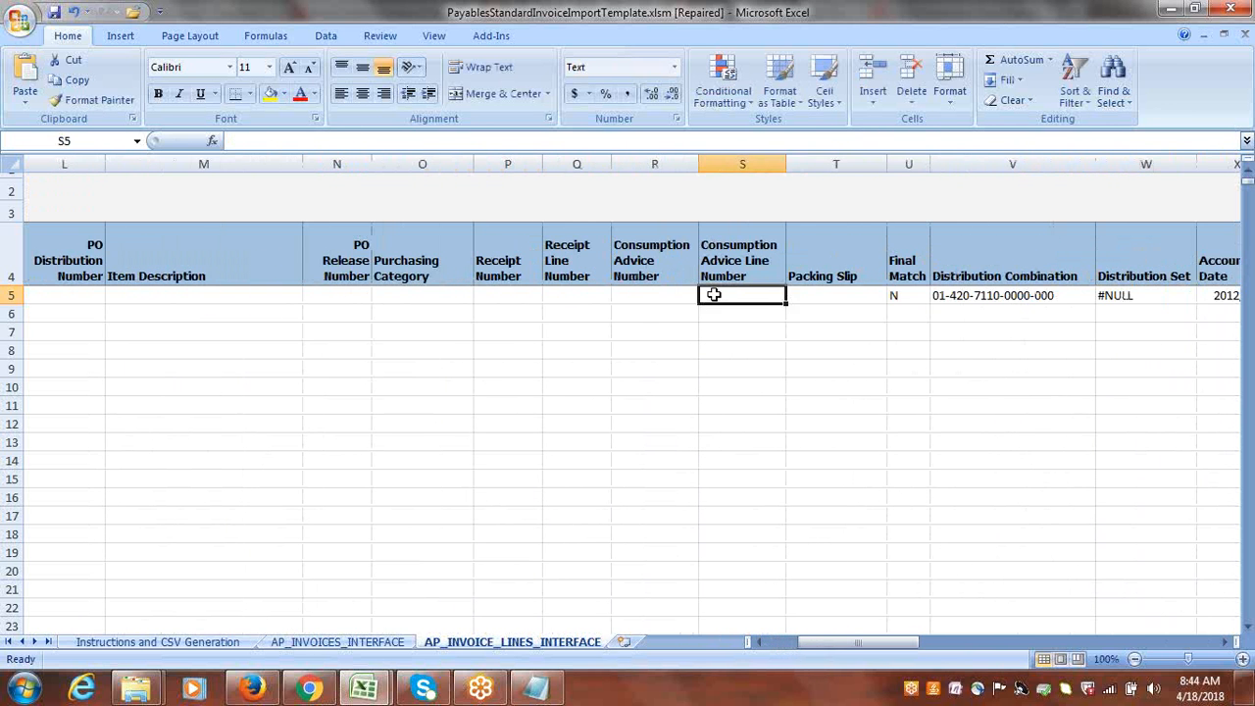
{"action": "key", "text": "Tab"}
{"action": "key", "text": "Tab"}
{"action": "key", "text": "Tab"}
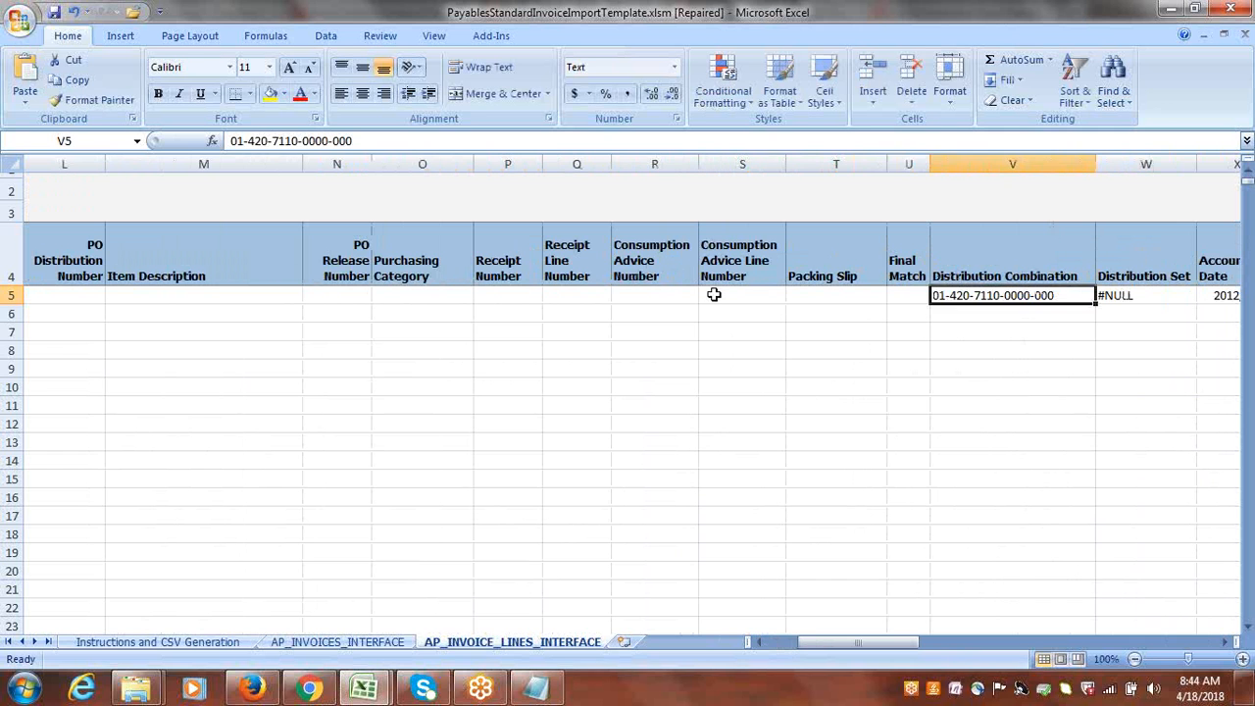
Paste "1000.1000.64220" as the row 5 invoice line's Distribution Combination and clear its Distribution Set.
{"action": "key", "text": "alt+Tab"}
{"action": "key", "text": "alt+Tab"}
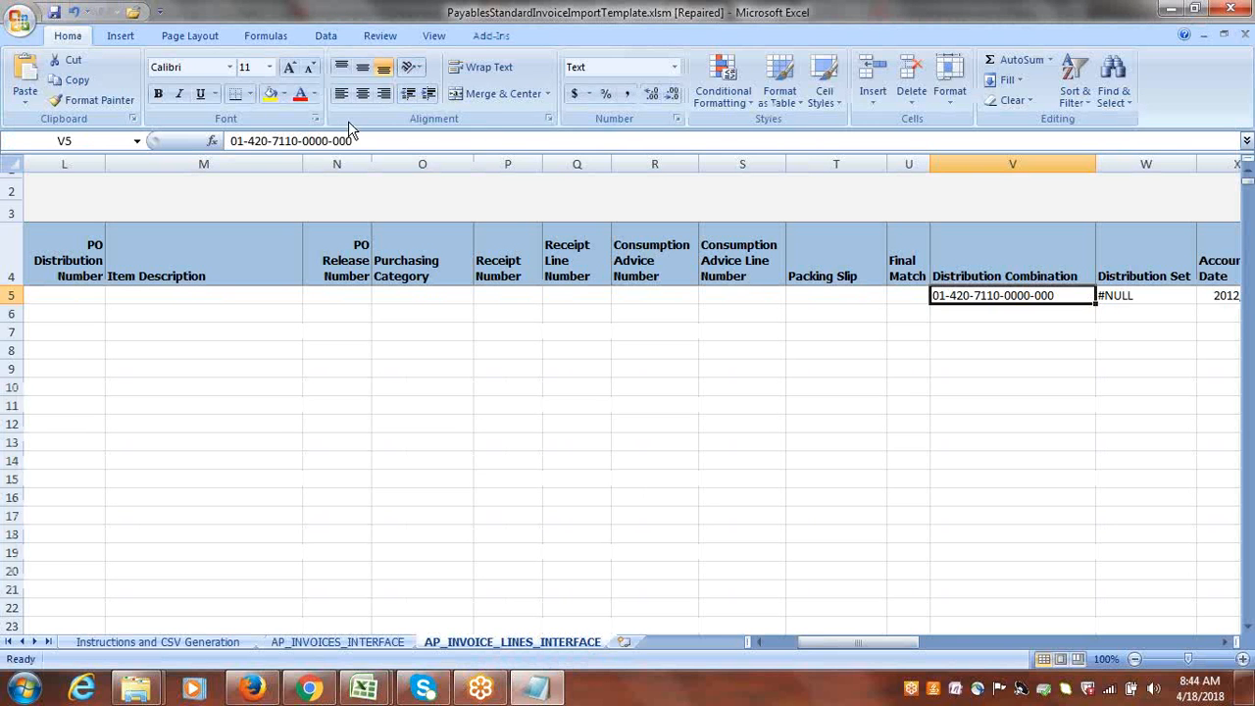
{"action": "type", "text": "1000.1000.64220"}
{"action": "key", "text": "Tab"}
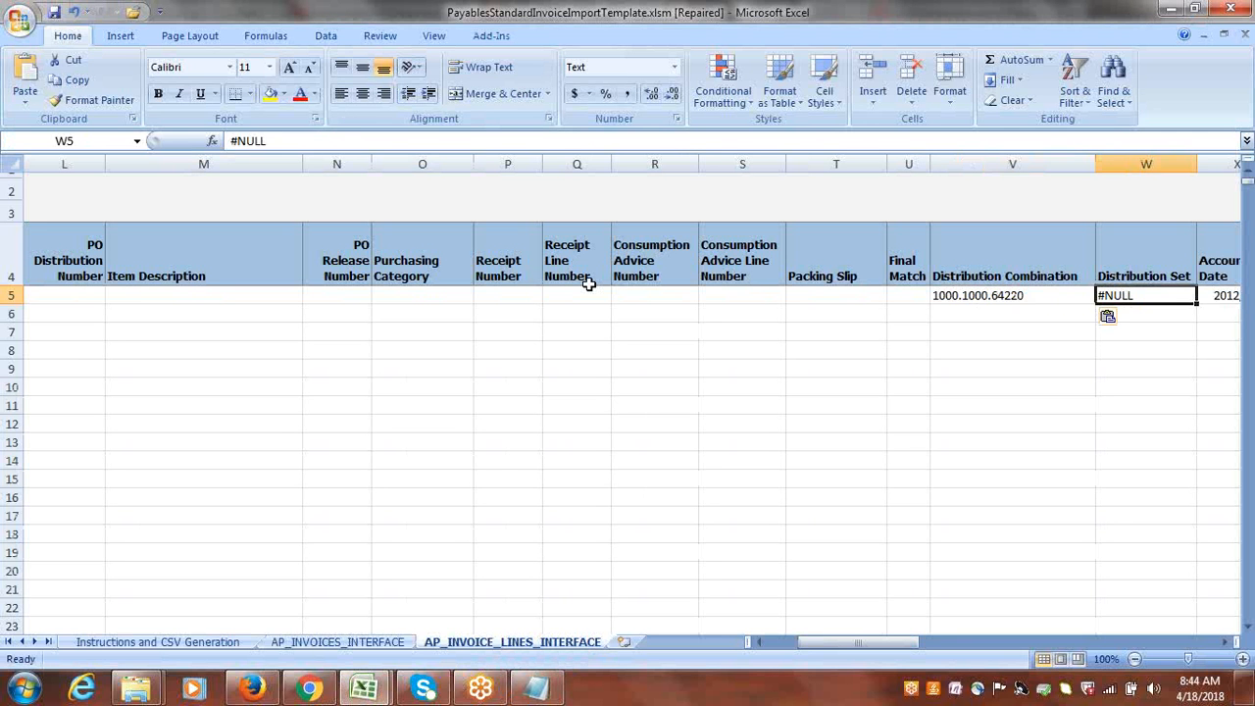
{"action": "key", "text": "Delete"}
{"action": "key", "text": "Tab"}
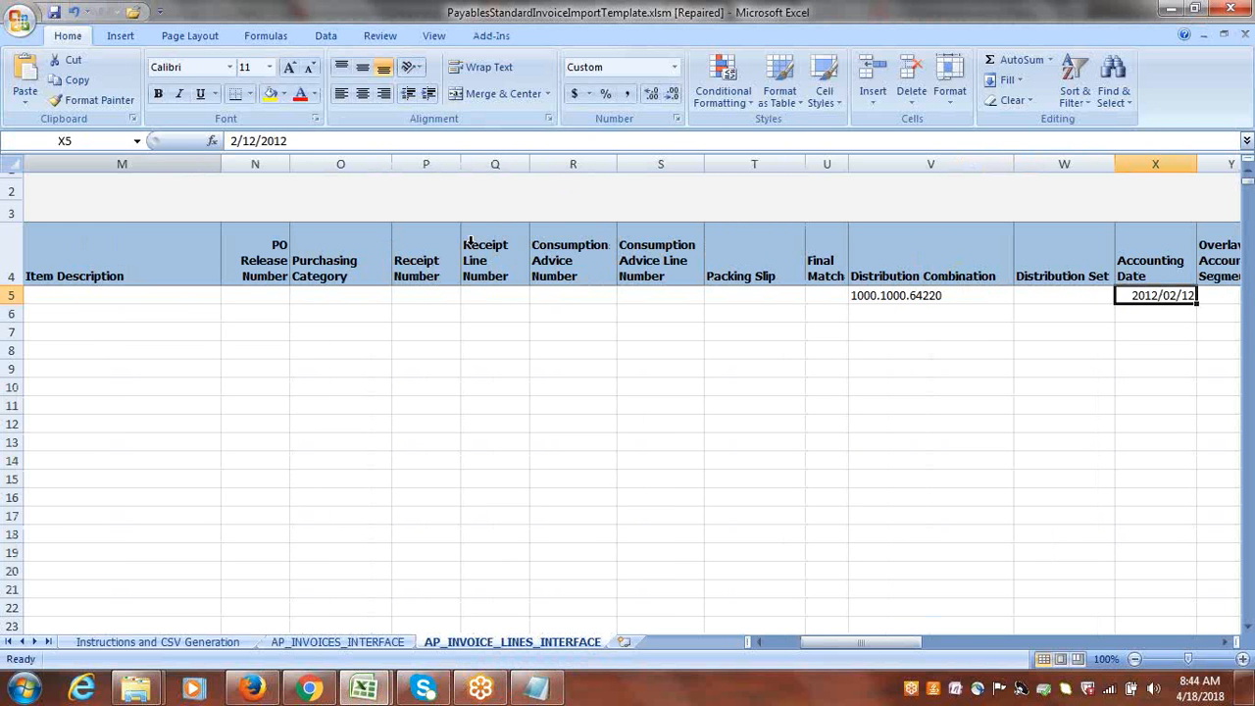
Set the row 5 invoice line's Accounting Date to 4/18/2018.
{"action": "left_click", "coordinate": [233, 141]}
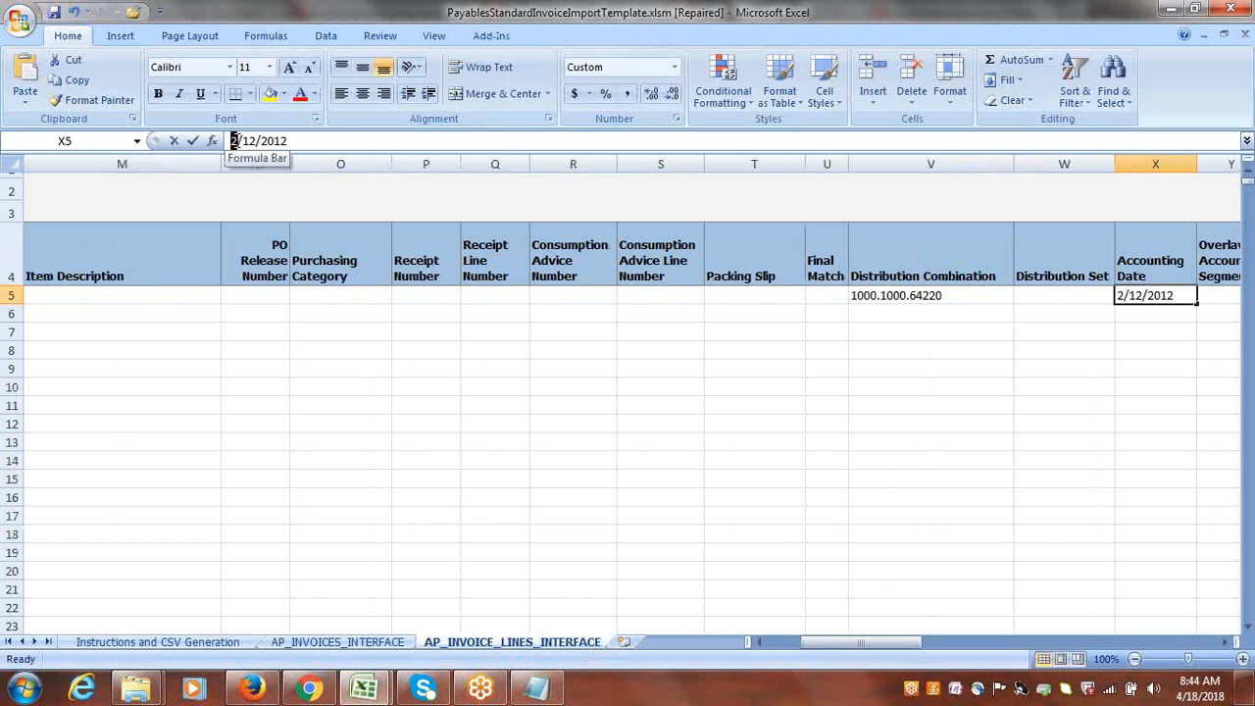
{"action": "type", "text": "4/1"}
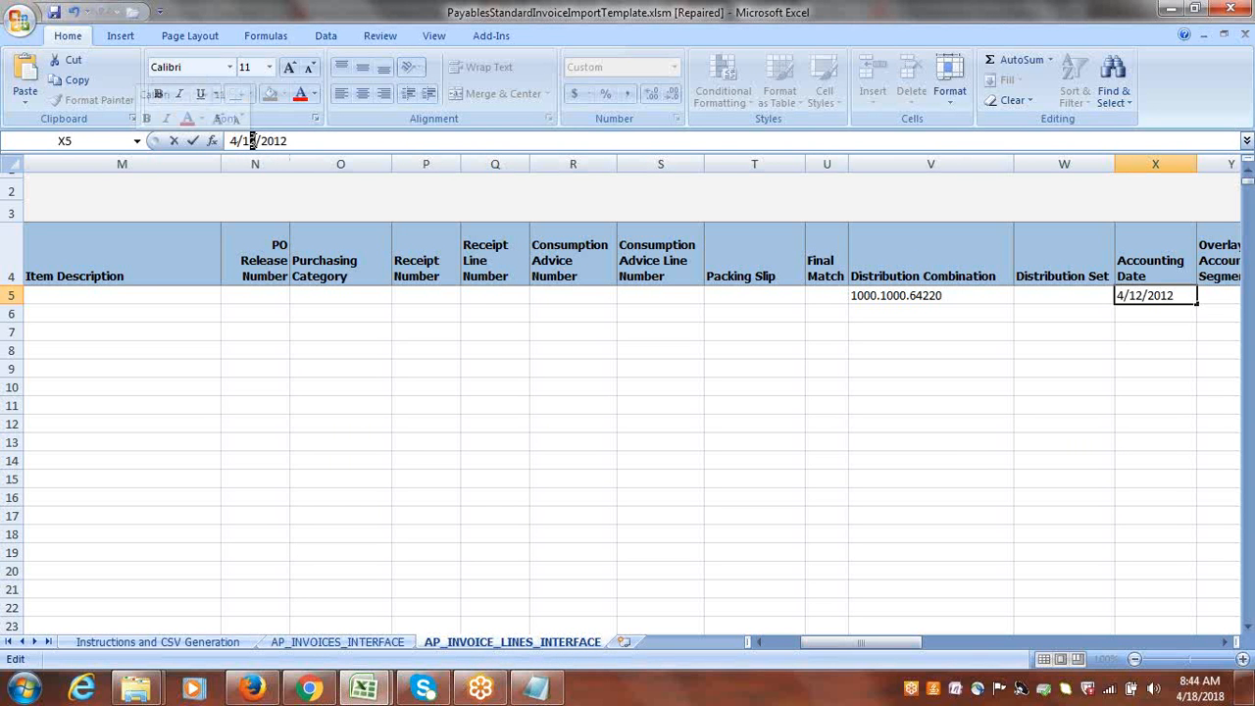
{"action": "type", "text": "8"}
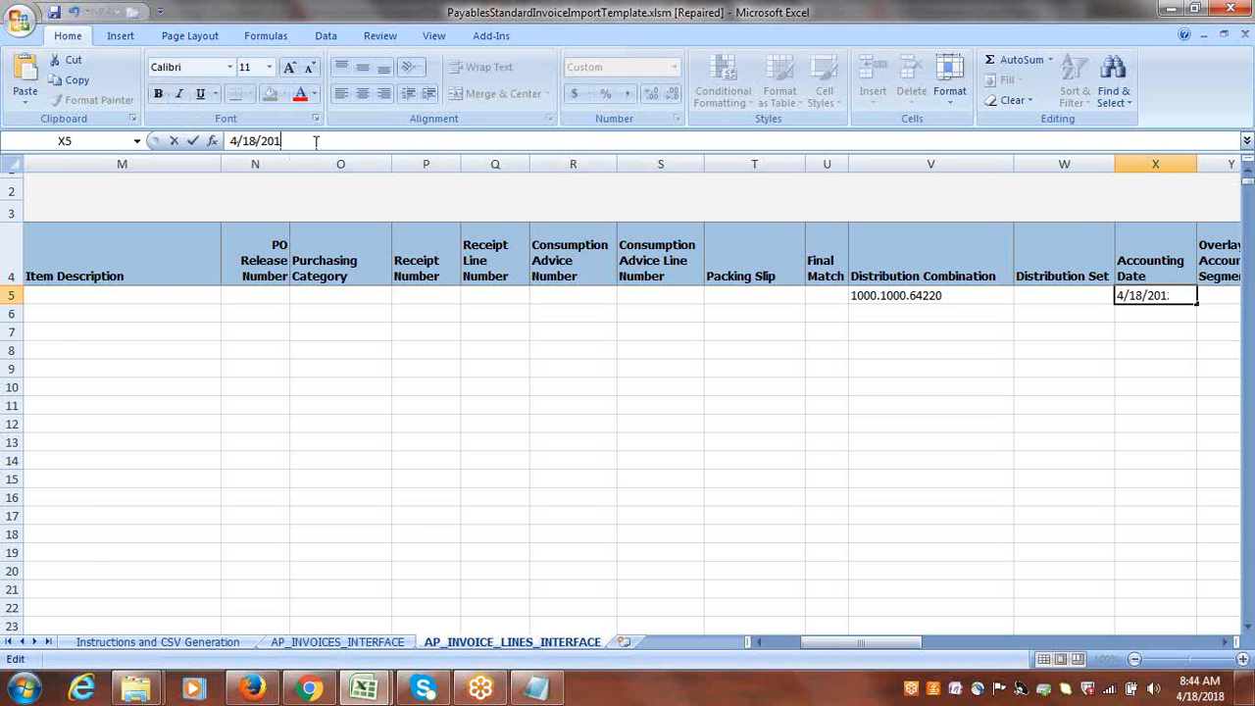
{"action": "key", "text": "Tab"}
{"action": "key", "text": "Tab"}
{"action": "key", "text": "Tab"}
{"action": "key", "text": "Tab"}
{"action": "key", "text": "Tab"}
{"action": "key", "text": "Tab"}
{"action": "key", "text": "Tab"}
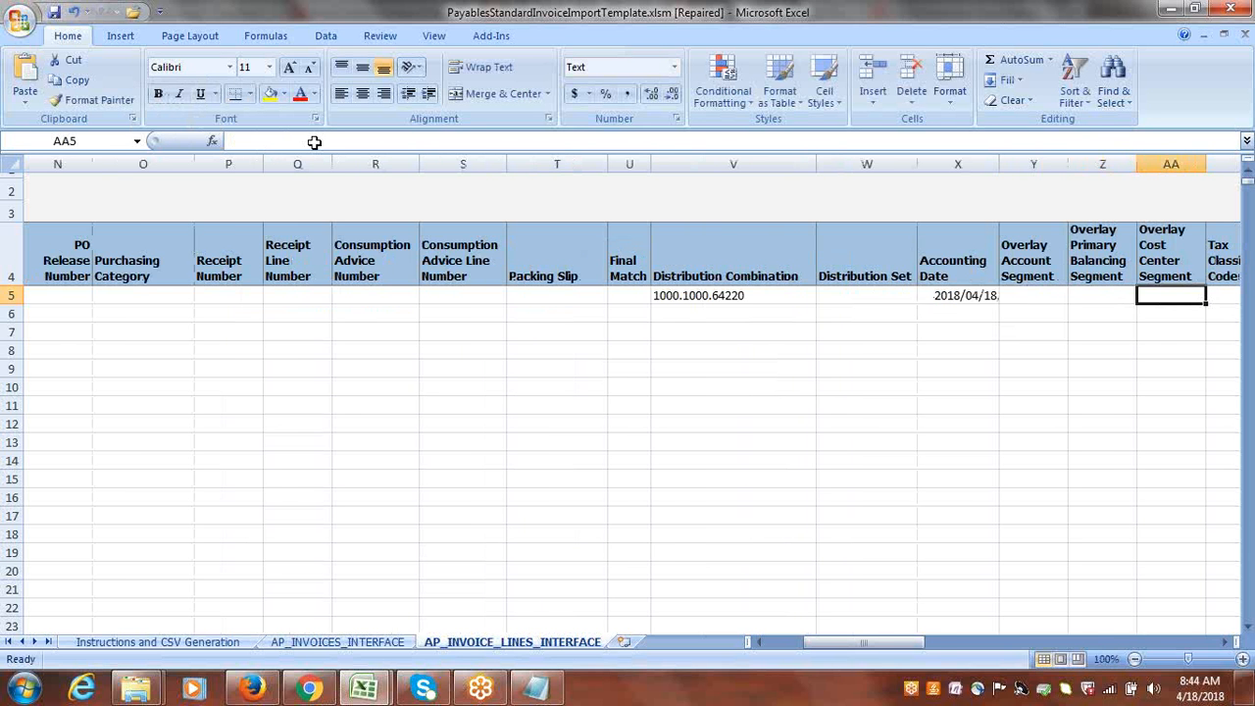
Clear the Ship-to Location value of the row 5 invoice line.
{"action": "left_click", "coordinate": [810, 296]}
{"action": "key", "text": "Tab"}
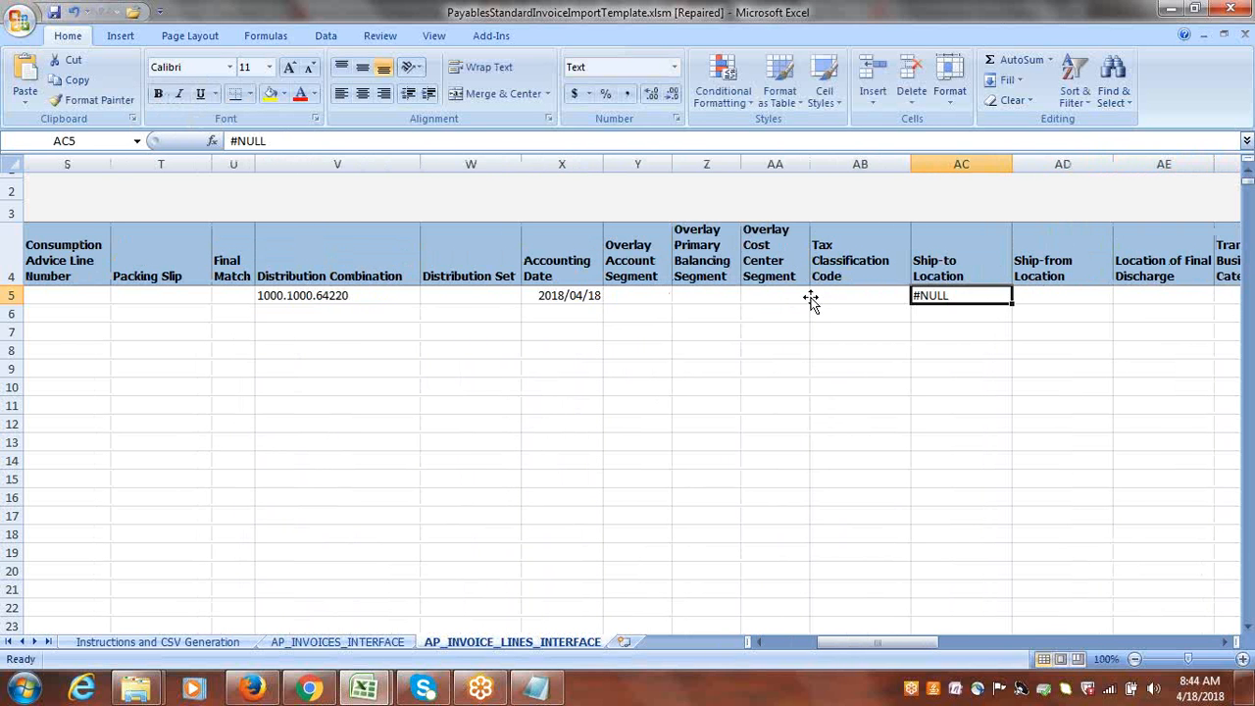
{"action": "key", "text": "Delete"}
{"action": "key", "text": "Tab"}
{"action": "key", "text": "Tab"}
{"action": "key", "text": "Tab"}
{"action": "key", "text": "Tab"}
Clear the Prorate Across All Item Lines and Line Group Number values of the row 5 invoice line.
{"action": "key", "text": "Tab"}
{"action": "key", "text": "Tab"}
{"action": "key", "text": "Tab"}
{"action": "key", "text": "Tab"}
{"action": "key", "text": "Tab"}
{"action": "key", "text": "Tab"}
{"action": "key", "text": "Tab"}
{"action": "key", "text": "Tab"}
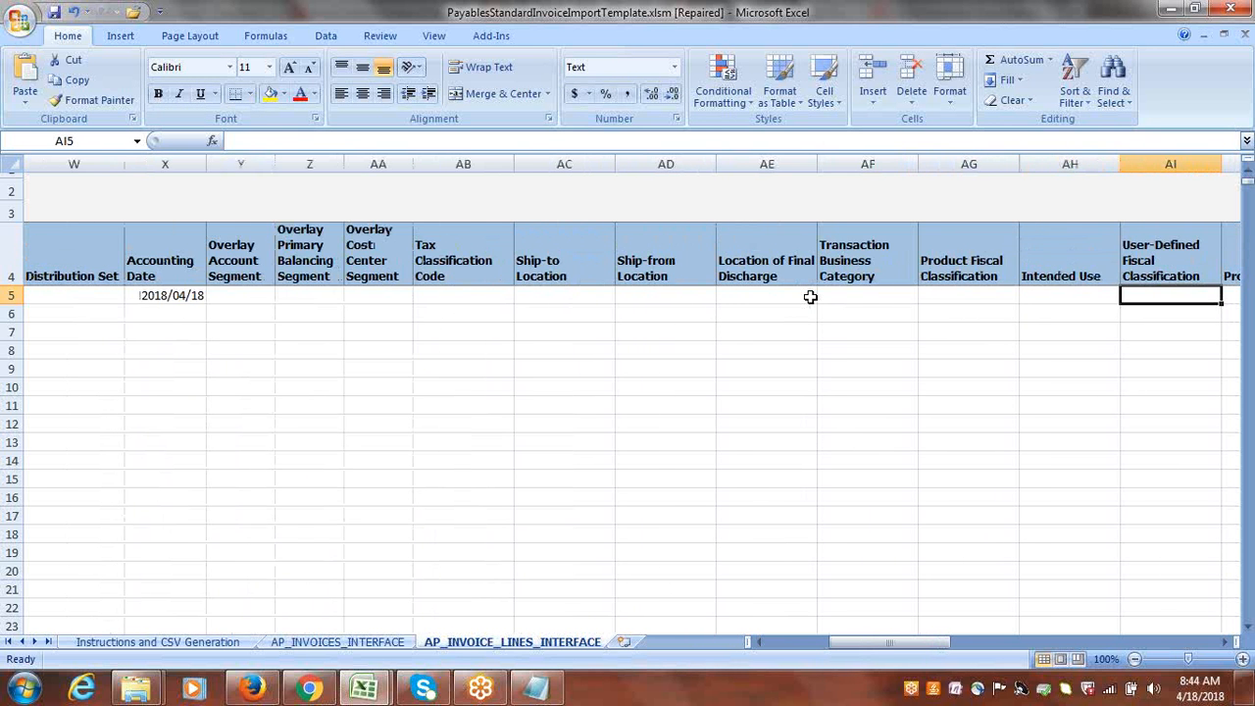
{"action": "key", "text": "Tab"}
{"action": "key", "text": "Tab"}
{"action": "key", "text": "Tab"}
{"action": "key", "text": "Tab"}
{"action": "key", "text": "Tab"}
{"action": "key", "text": "Tab"}
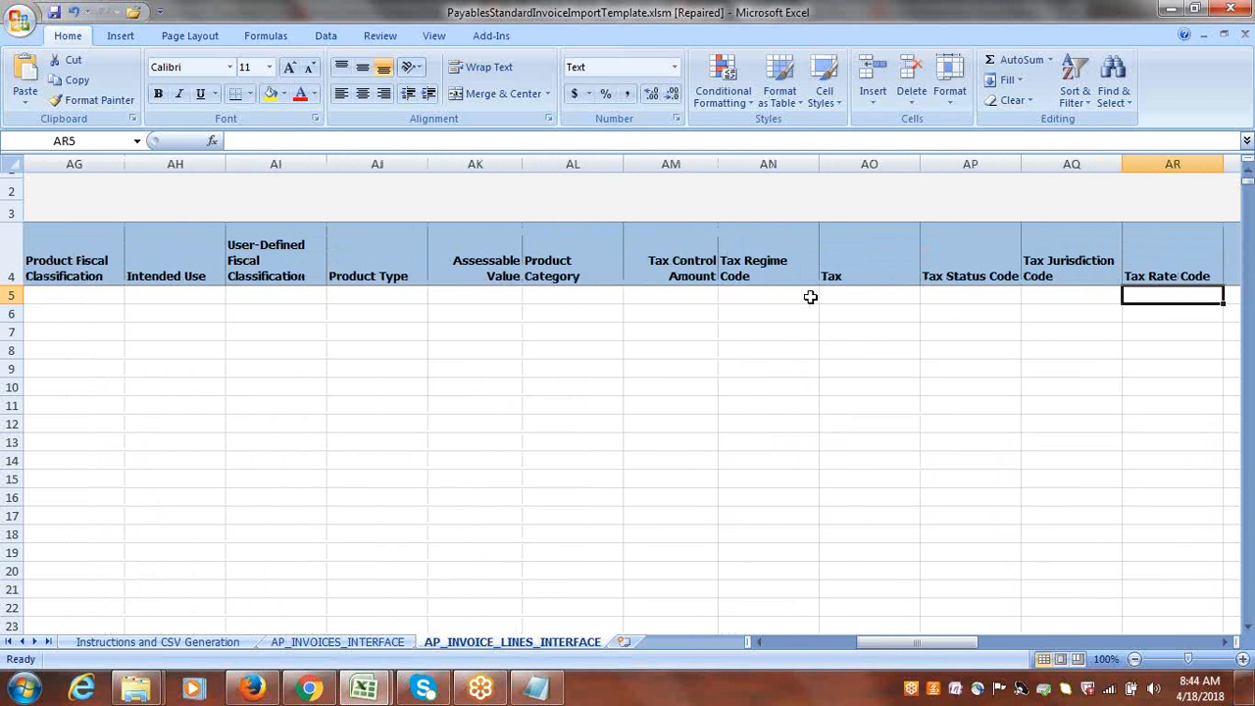
{"action": "key", "text": "shift+Tab"}
{"action": "key", "text": "Delete"}
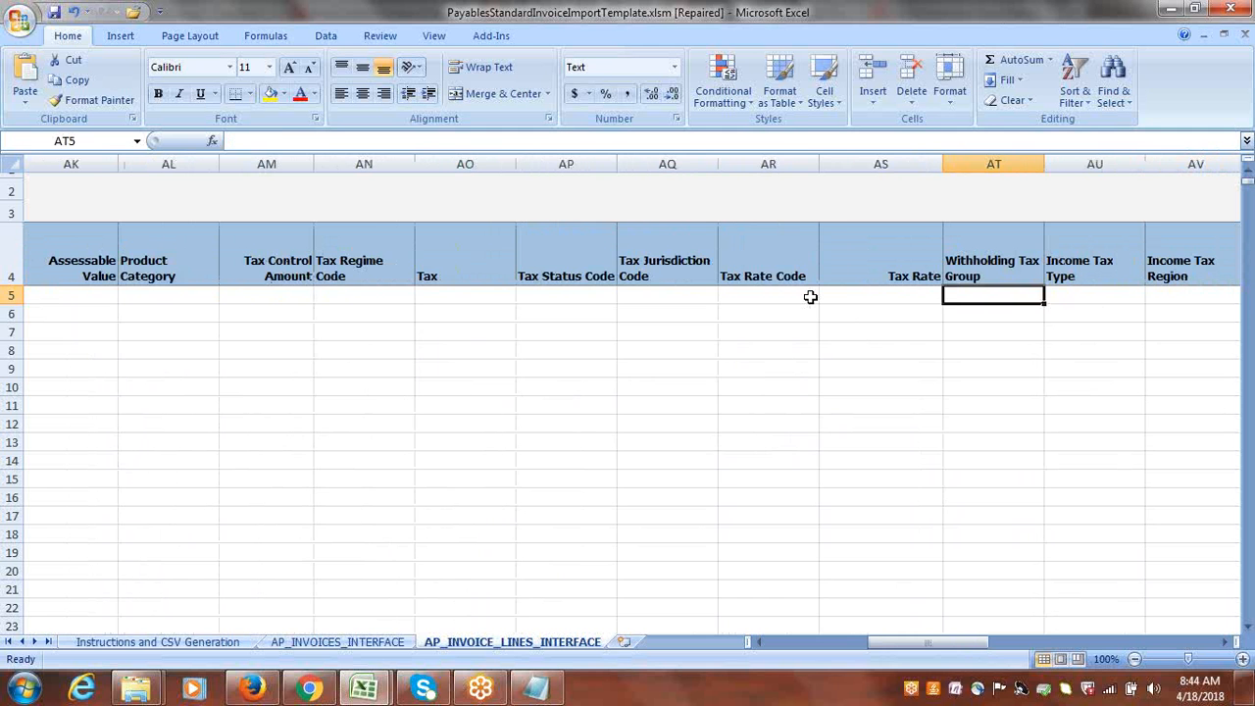
{"action": "key", "text": "Tab"}
{"action": "key", "text": "Tab"}
{"action": "key", "text": "Tab"}
{"action": "key", "text": "Tab"}
{"action": "key", "text": "shift+Tab"}
{"action": "key", "text": "Delete"}
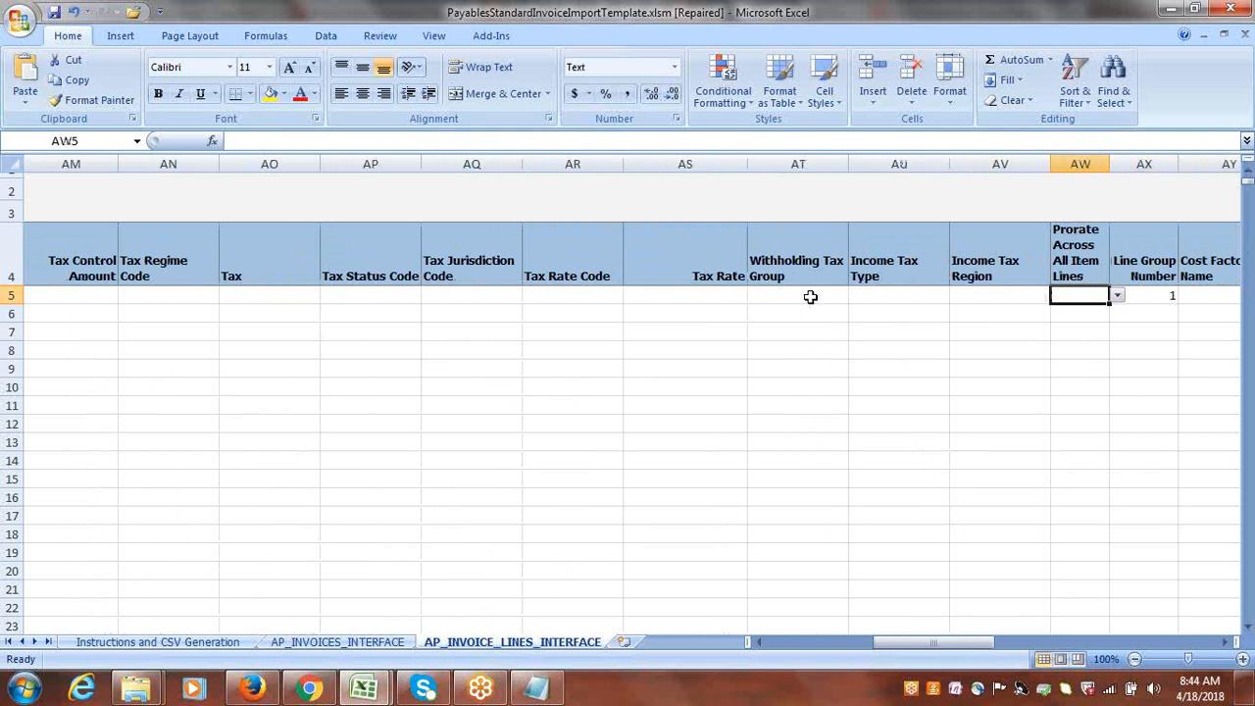
{"action": "key", "text": "Tab"}
{"action": "key", "text": "Delete"}
Clear the Track as Asset value of the row 5 invoice line.
{"action": "key", "text": "Tab"}
Clear the Price Correction Line value of the row 5 invoice line.
{"action": "key", "text": "Tab"}
{"action": "key", "text": "Tab"}
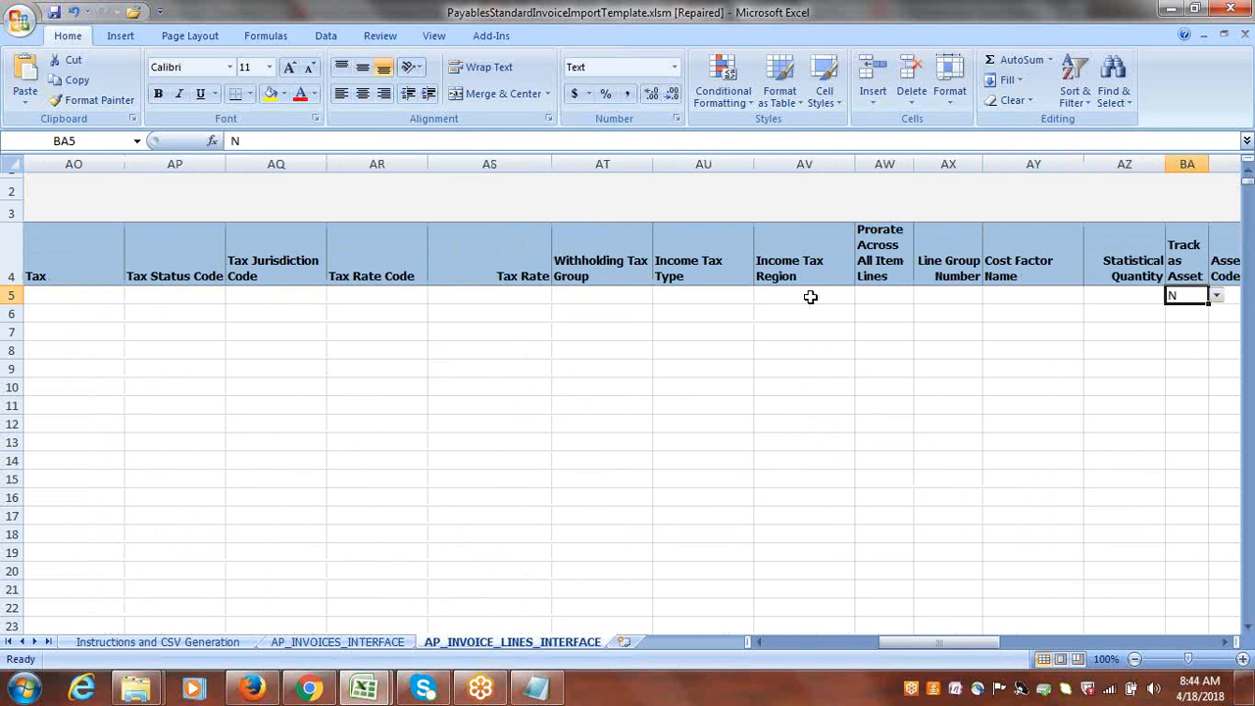
{"action": "key", "text": "Delete"}
{"action": "key", "text": "Tab"}
{"action": "key", "text": "Tab"}
{"action": "key", "text": "Tab"}
{"action": "key", "text": "Tab"}
{"action": "key", "text": "Tab"}
{"action": "key", "text": "Tab"}
{"action": "key", "text": "Tab"}
{"action": "key", "text": "Tab"}
{"action": "key", "text": "Tab"}
{"action": "key", "text": "Tab"}
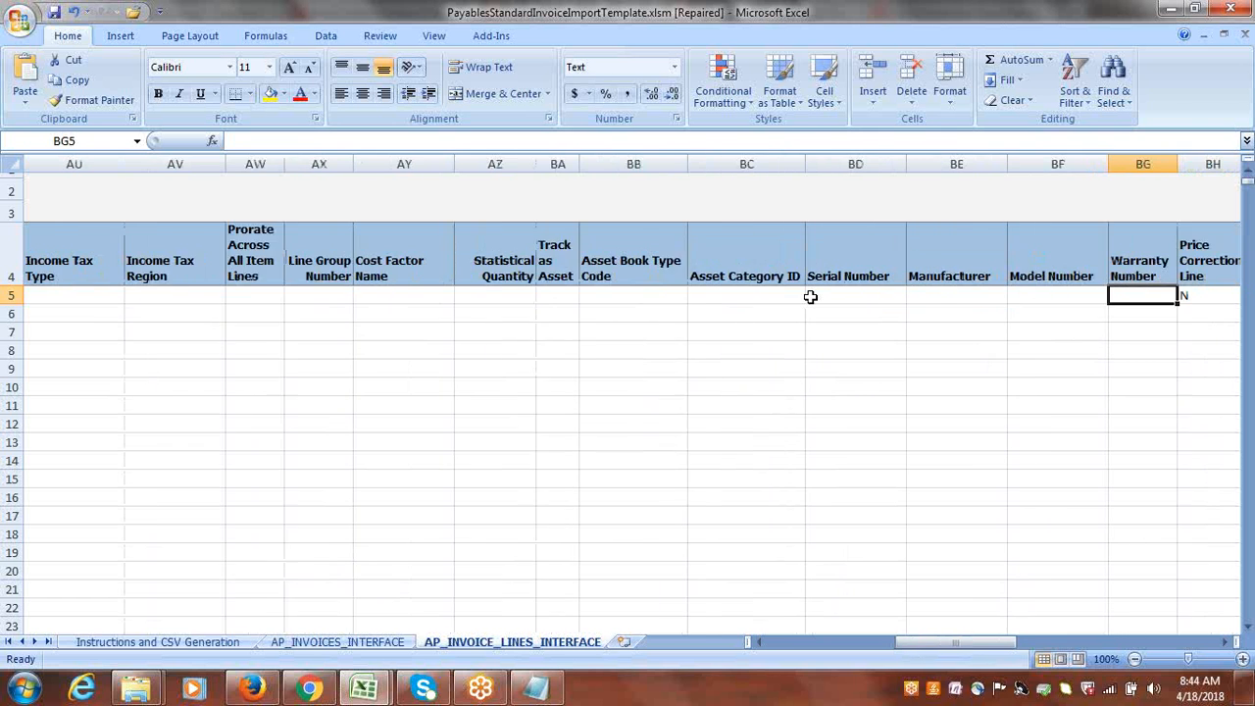
Check the remaining row 5 invoice line columns, from the attribute fields through Task Name, for leftover sample values.
{"action": "key", "text": "Tab"}
{"action": "key", "text": "Tab"}
{"action": "key", "text": "Tab"}
{"action": "key", "text": "Tab"}
{"action": "key", "text": "Tab"}
{"action": "key", "text": "Tab"}
{"action": "key", "text": "Tab"}
{"action": "key", "text": "Tab"}
{"action": "key", "text": "Tab"}
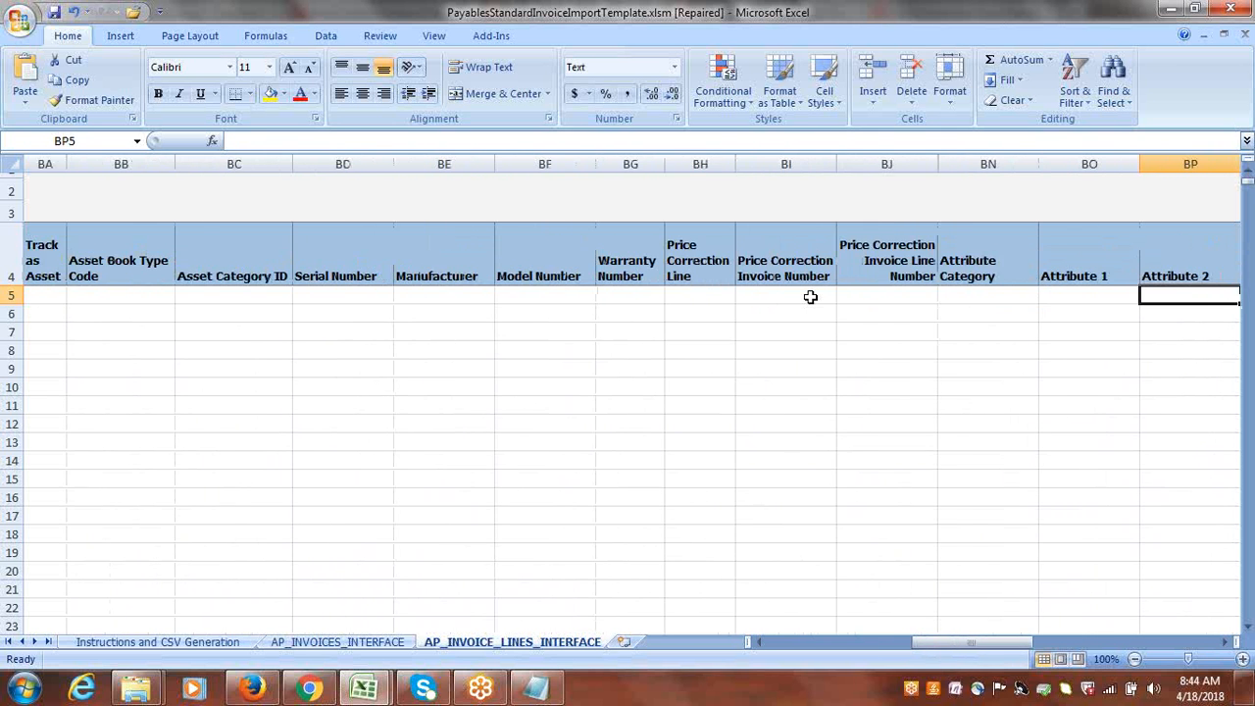
{"action": "key", "text": "Tab"}
{"action": "key", "text": "Tab"}
{"action": "key", "text": "Tab"}
{"action": "key", "text": "Tab"}
{"action": "key", "text": "Tab"}
{"action": "key", "text": "Tab"}
{"action": "key", "text": "Tab"}
{"action": "key", "text": "Tab"}
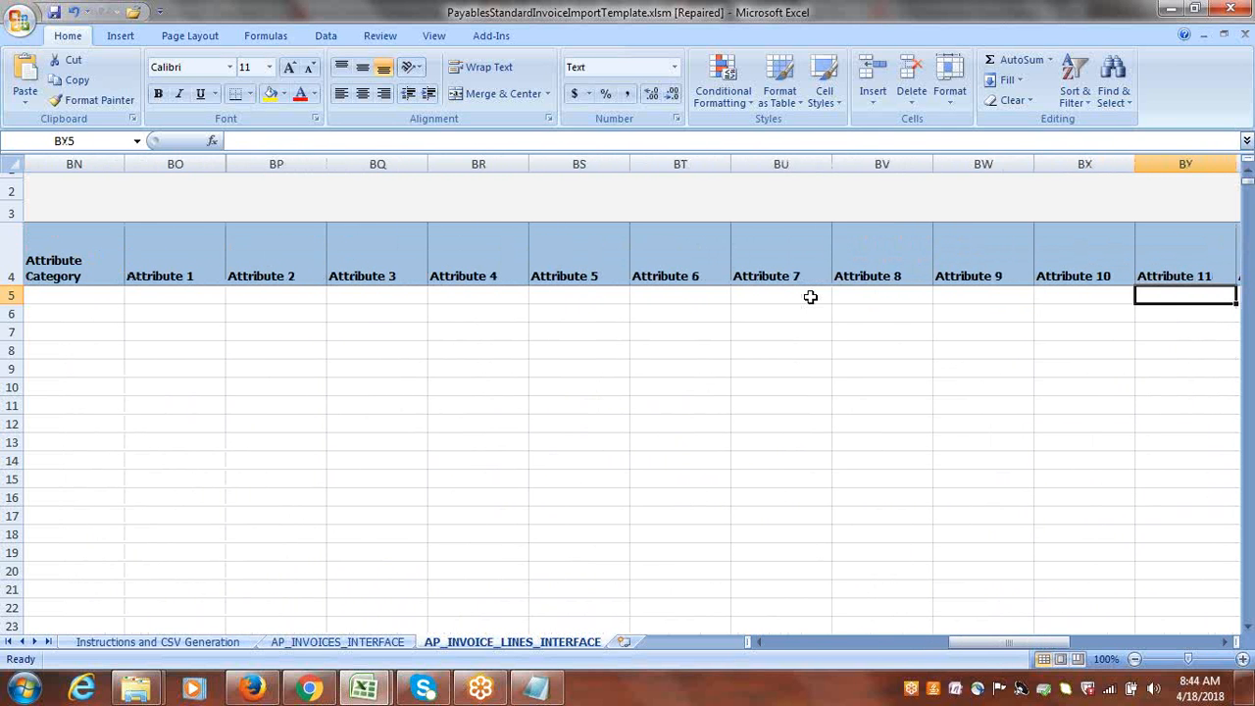
{"action": "key", "text": "Tab"}
{"action": "key", "text": "Tab"}
{"action": "key", "text": "Tab"}
{"action": "key", "text": "Tab"}
{"action": "key", "text": "Tab"}
{"action": "key", "text": "Tab"}
{"action": "key", "text": "Tab"}
{"action": "key", "text": "Tab"}
{"action": "key", "text": "Tab"}
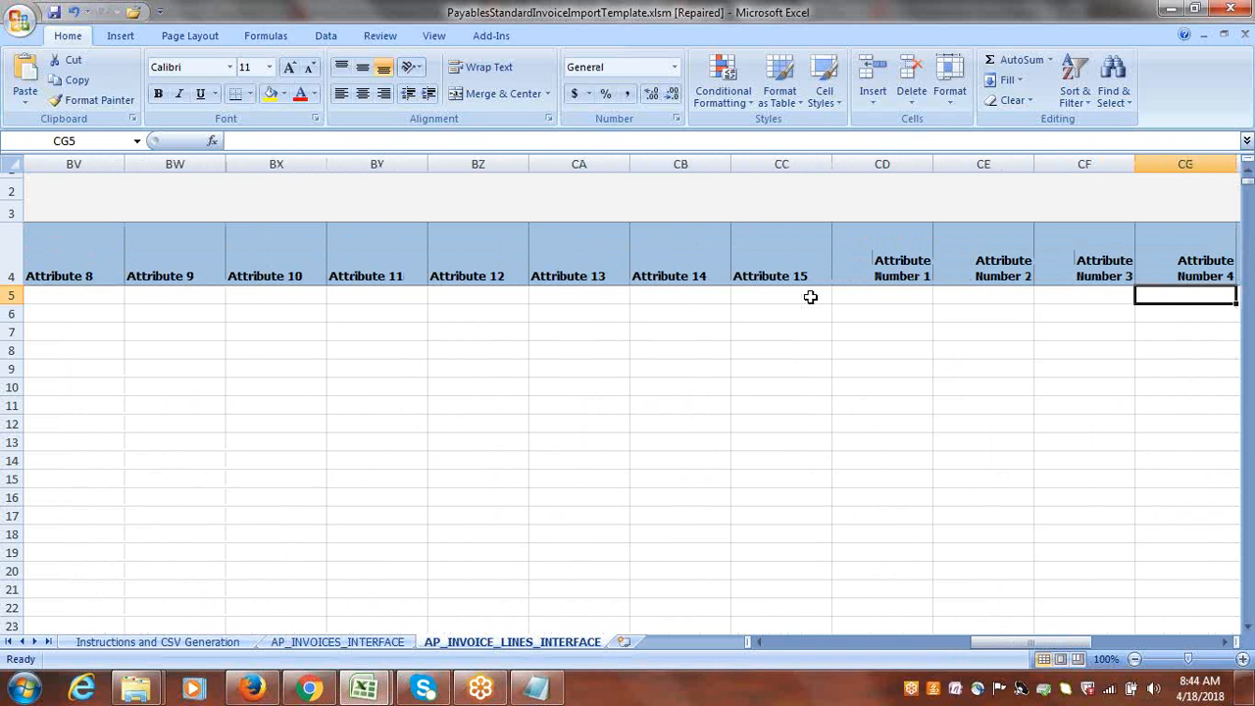
{"action": "key", "text": "Tab"}
{"action": "key", "text": "Tab"}
{"action": "key", "text": "Tab"}
{"action": "key", "text": "Tab"}
{"action": "key", "text": "Tab"}
{"action": "key", "text": "Tab"}
{"action": "key", "text": "Tab"}
{"action": "key", "text": "Tab"}
{"action": "key", "text": "Tab"}
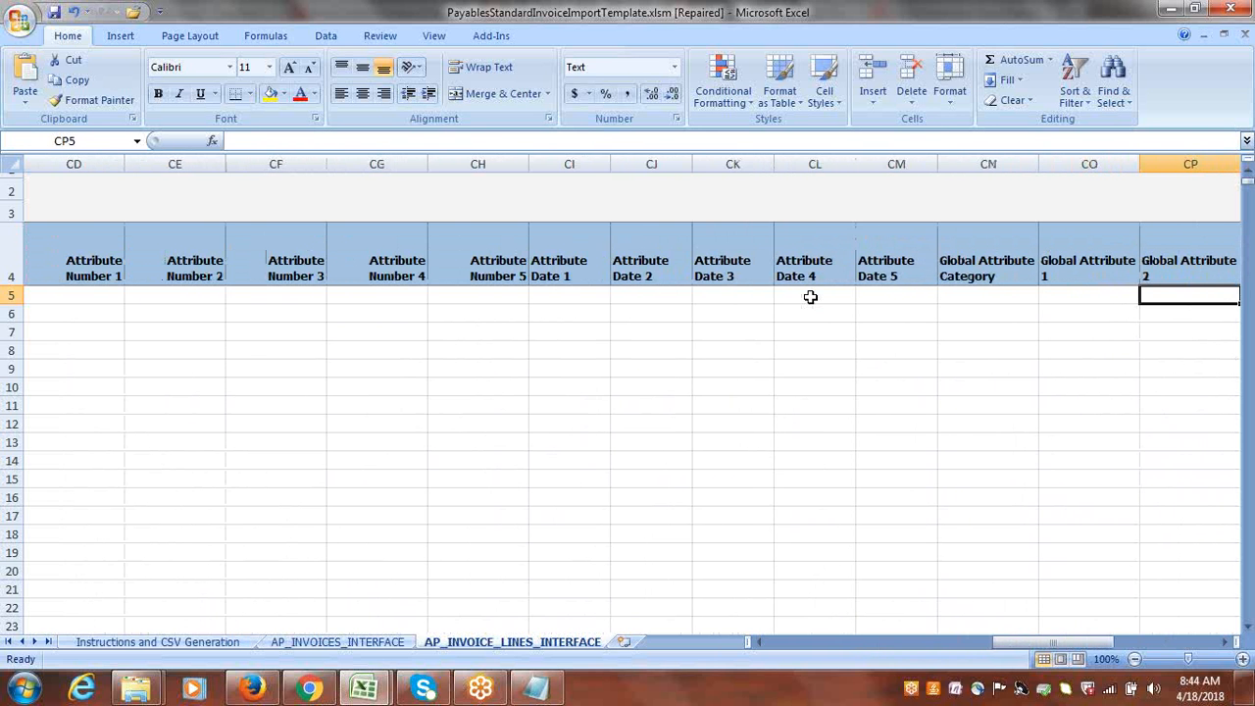
{"action": "key", "text": "Tab"}
{"action": "key", "text": "Tab"}
{"action": "key", "text": "Tab"}
{"action": "key", "text": "Tab"}
{"action": "key", "text": "Tab"}
{"action": "key", "text": "Tab"}
{"action": "key", "text": "Tab"}
{"action": "key", "text": "Tab"}
{"action": "key", "text": "Tab"}
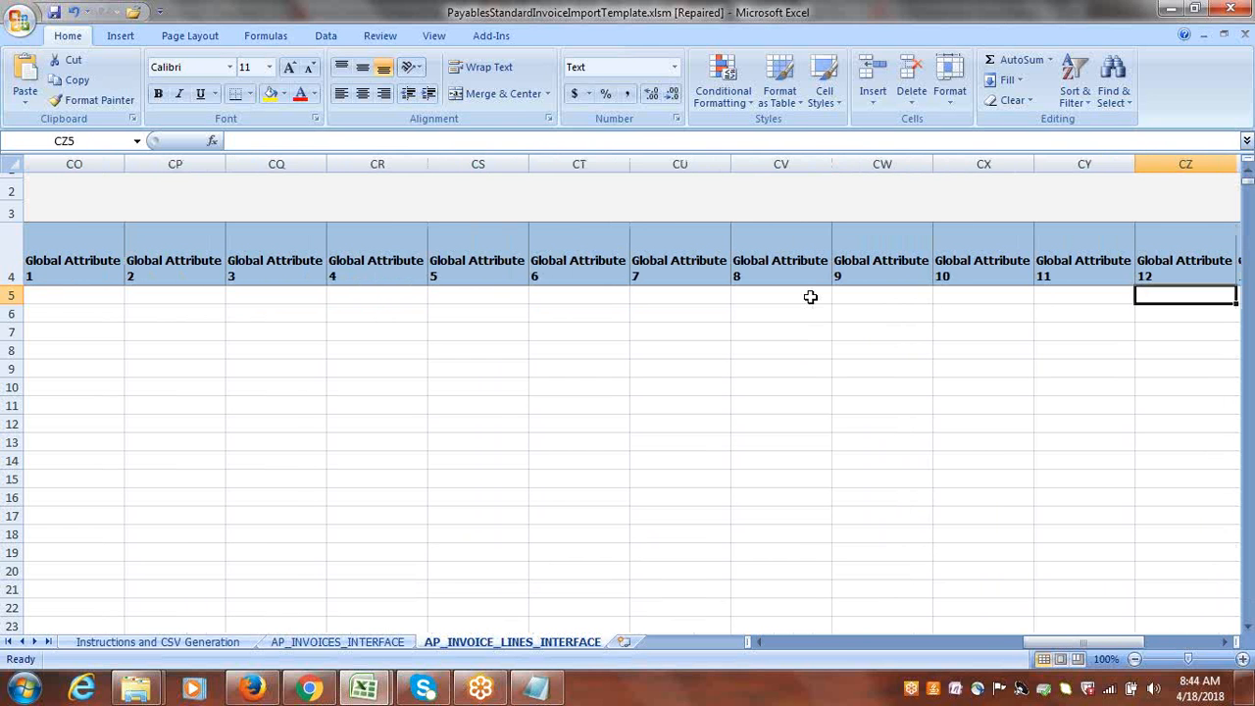
{"action": "key", "text": "Tab"}
{"action": "key", "text": "Tab"}
{"action": "key", "text": "Tab"}
{"action": "key", "text": "Tab"}
{"action": "key", "text": "Tab"}
{"action": "key", "text": "Tab"}
{"action": "key", "text": "Tab"}
{"action": "key", "text": "Tab"}
{"action": "key", "text": "Tab"}
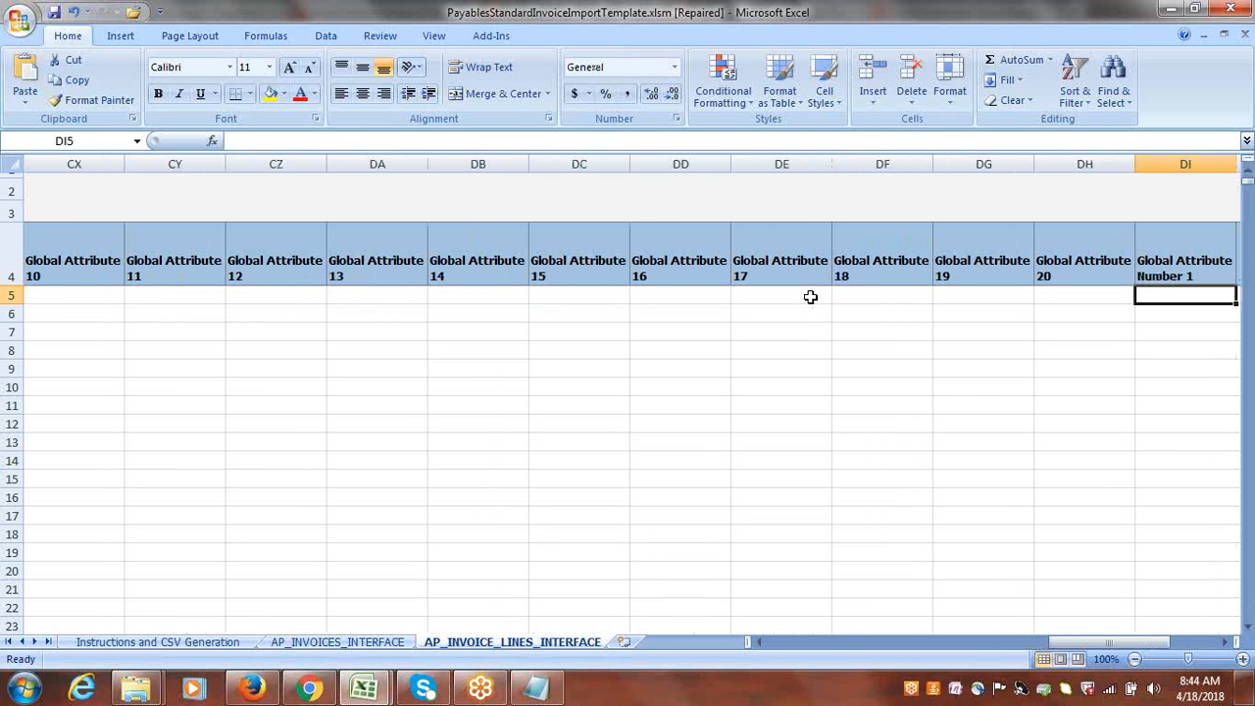
{"action": "key", "text": "Tab"}
{"action": "key", "text": "Tab"}
{"action": "key", "text": "Tab"}
{"action": "key", "text": "Tab"}
{"action": "key", "text": "Tab"}
{"action": "key", "text": "Tab"}
{"action": "key", "text": "Tab"}
{"action": "key", "text": "Tab"}
{"action": "key", "text": "Tab"}
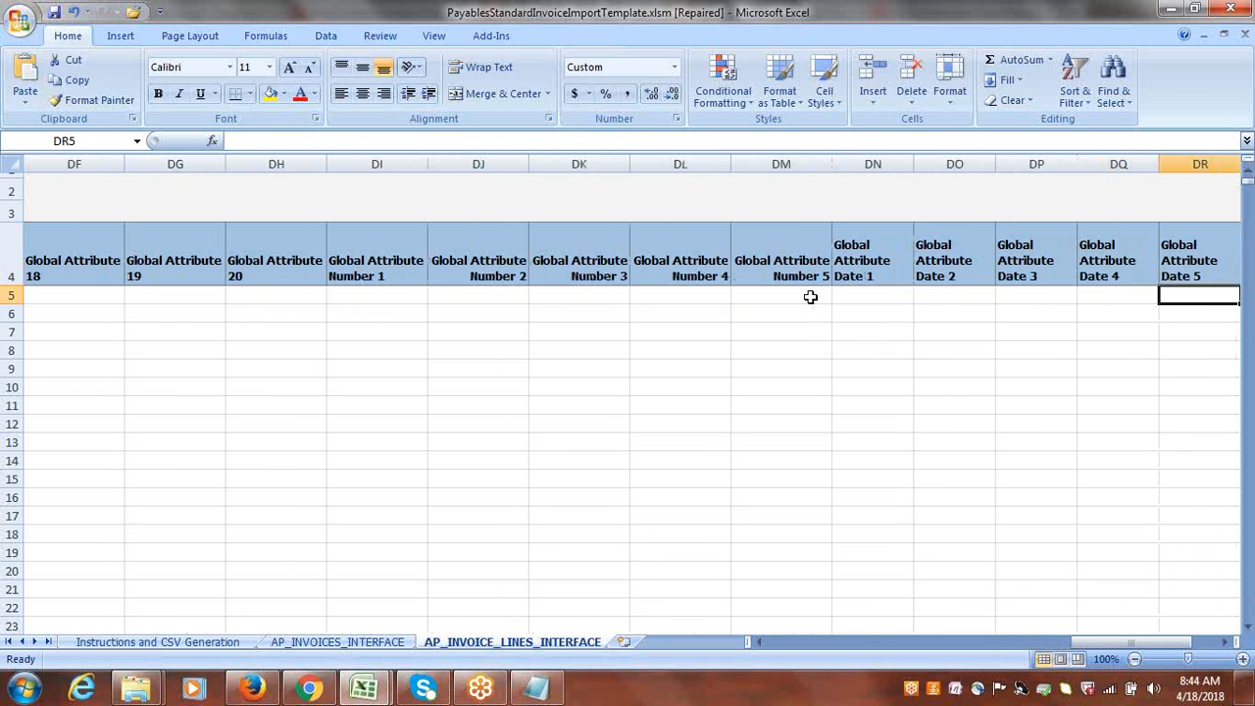
{"action": "key", "text": "Tab"}
{"action": "key", "text": "Tab"}
{"action": "key", "text": "Tab"}
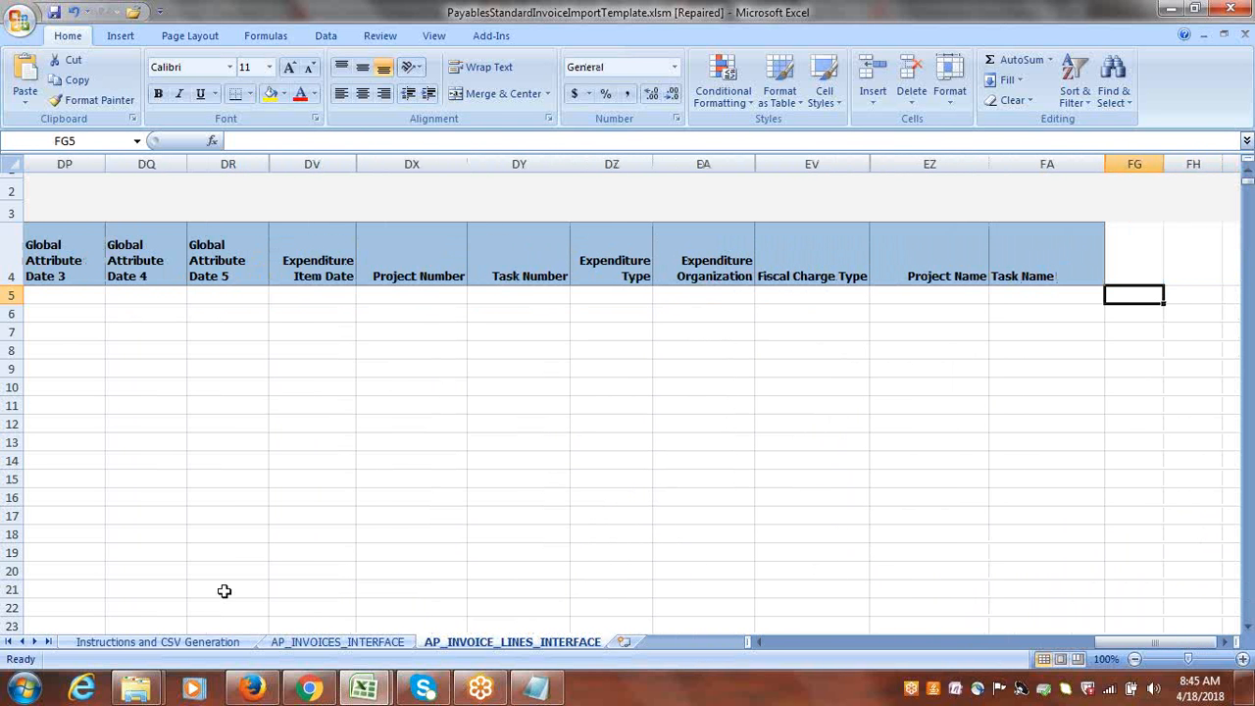
Show the Instructions and CSV Generation sheet and check the Google Suppliers FBDI folder for the template file.
{"action": "left_click", "coordinate": [183, 642]}
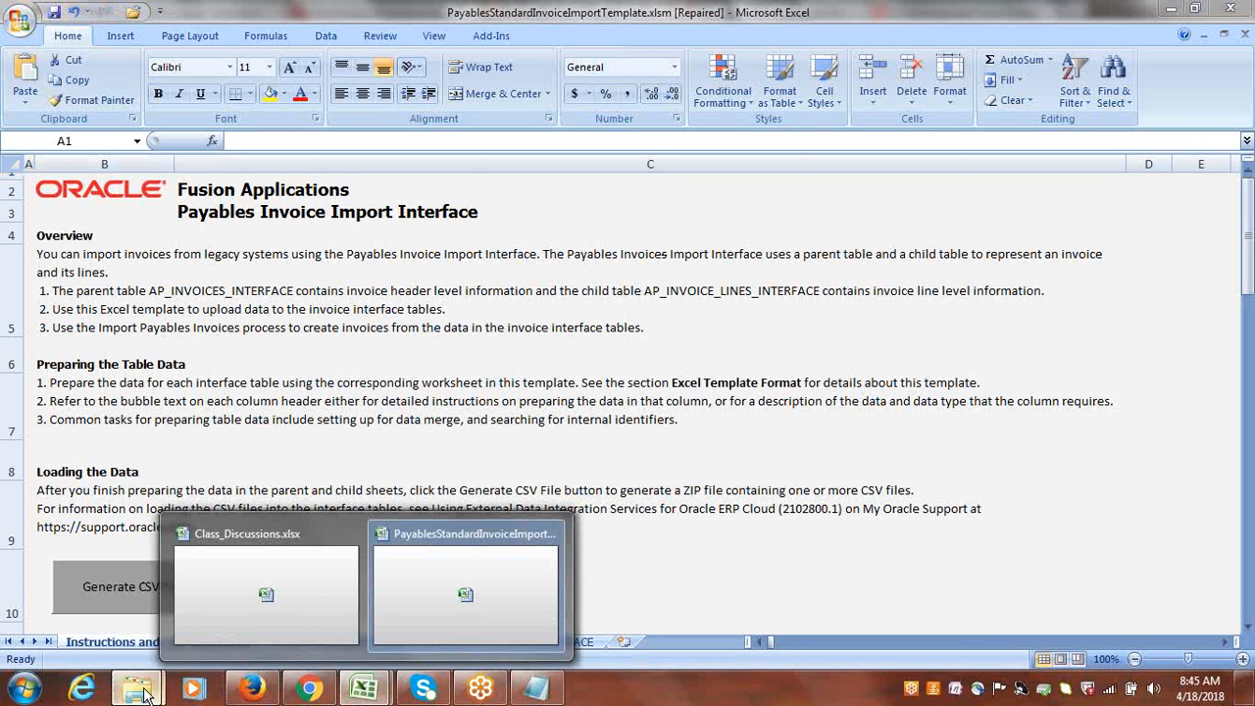
{"action": "mouse_move", "coordinate": [144, 693]}
{"action": "left_click", "coordinate": [294, 622]}
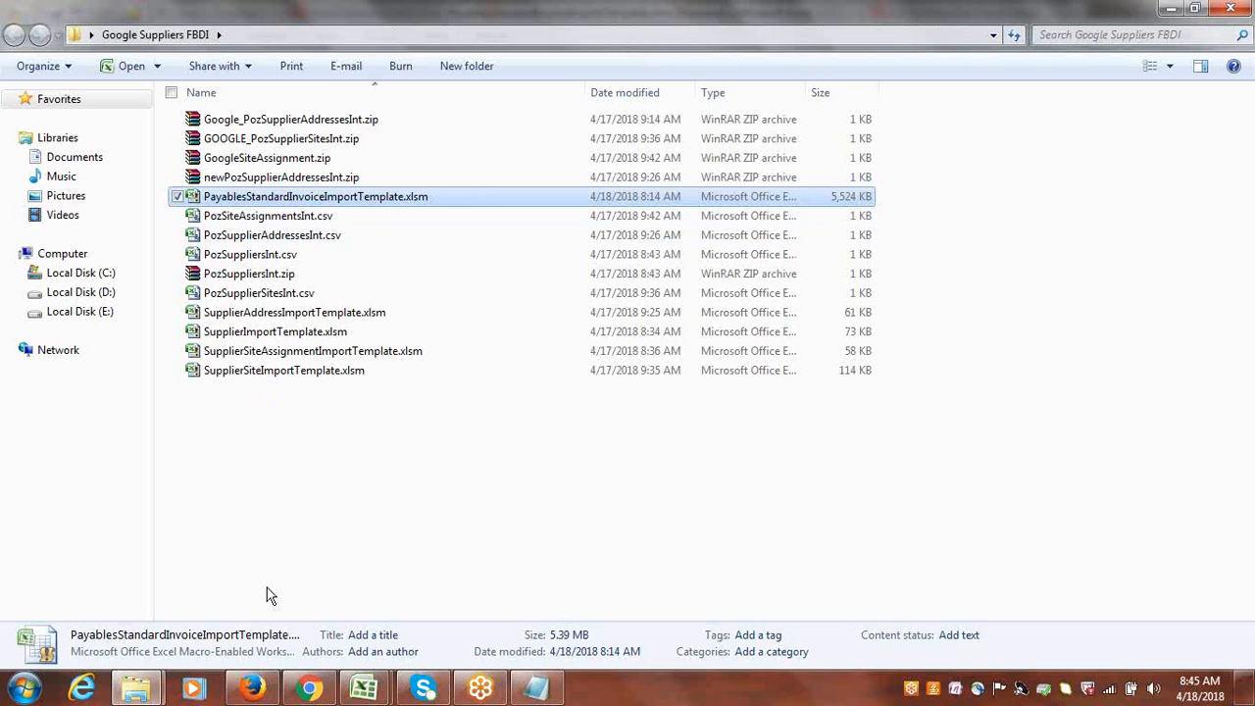
{"action": "left_click", "coordinate": [367, 690]}
{"action": "left_click", "coordinate": [447, 619]}
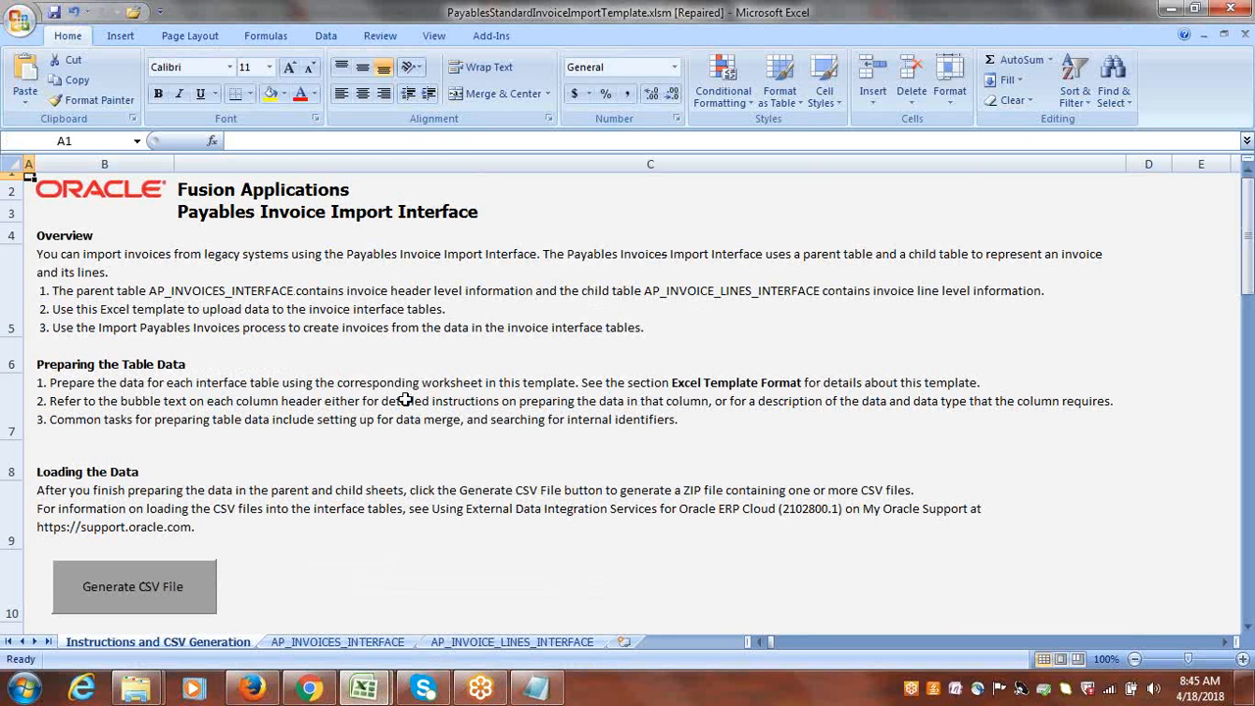
Save the workbook as PayablesStandardInvoiceImportTemplate.xlsm in the Google Suppliers FBDI folder, replacing the existing file.
{"action": "key", "text": "F12"}
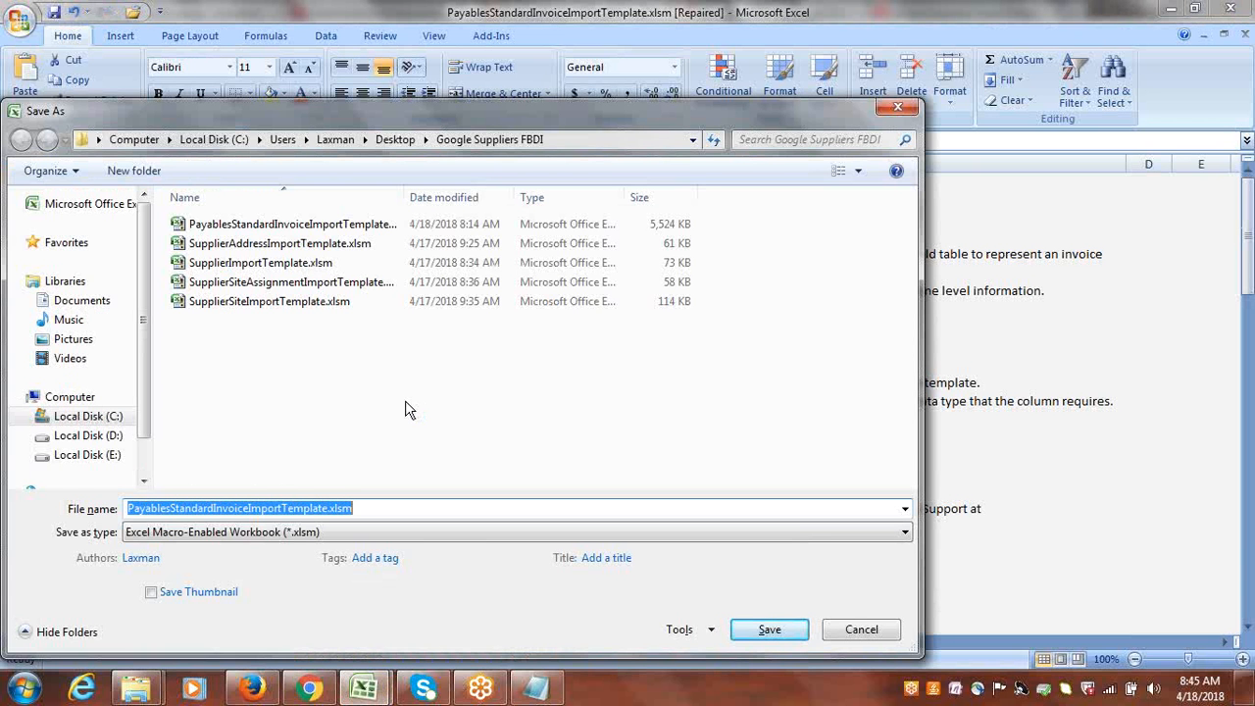
{"action": "left_click", "coordinate": [271, 228]}
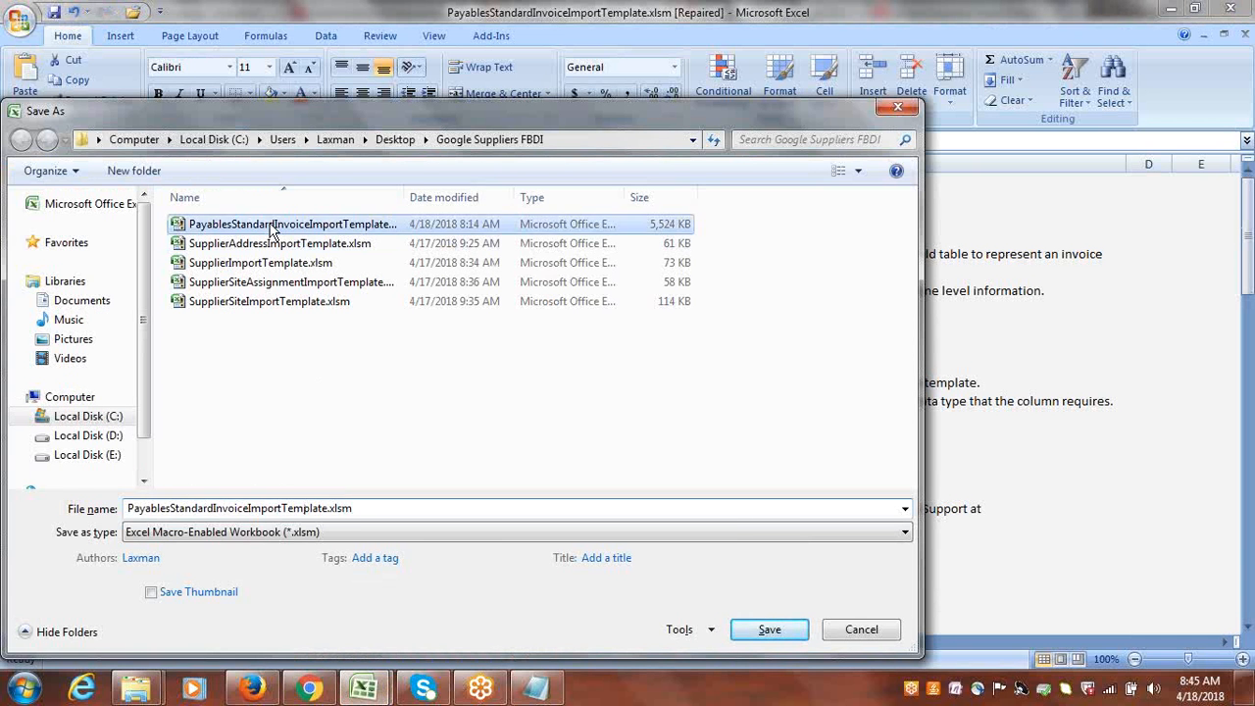
{"action": "left_click", "coordinate": [763, 631]}
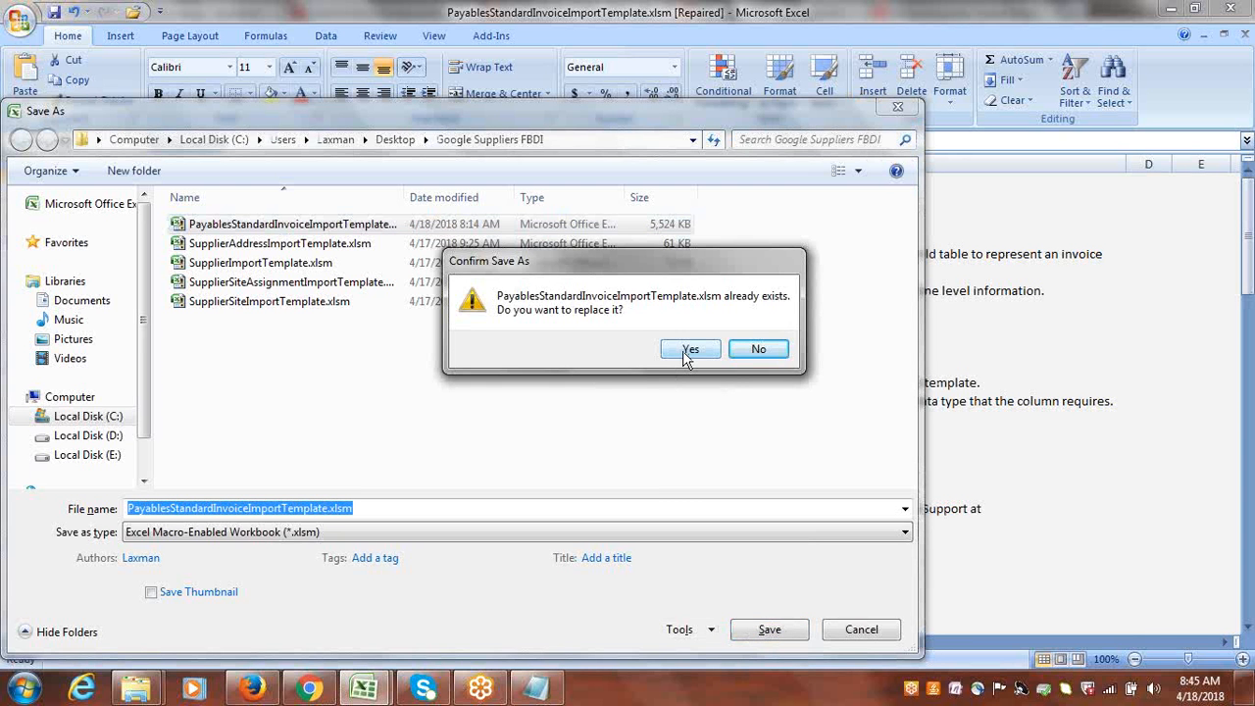
{"action": "left_click", "coordinate": [690, 351]}
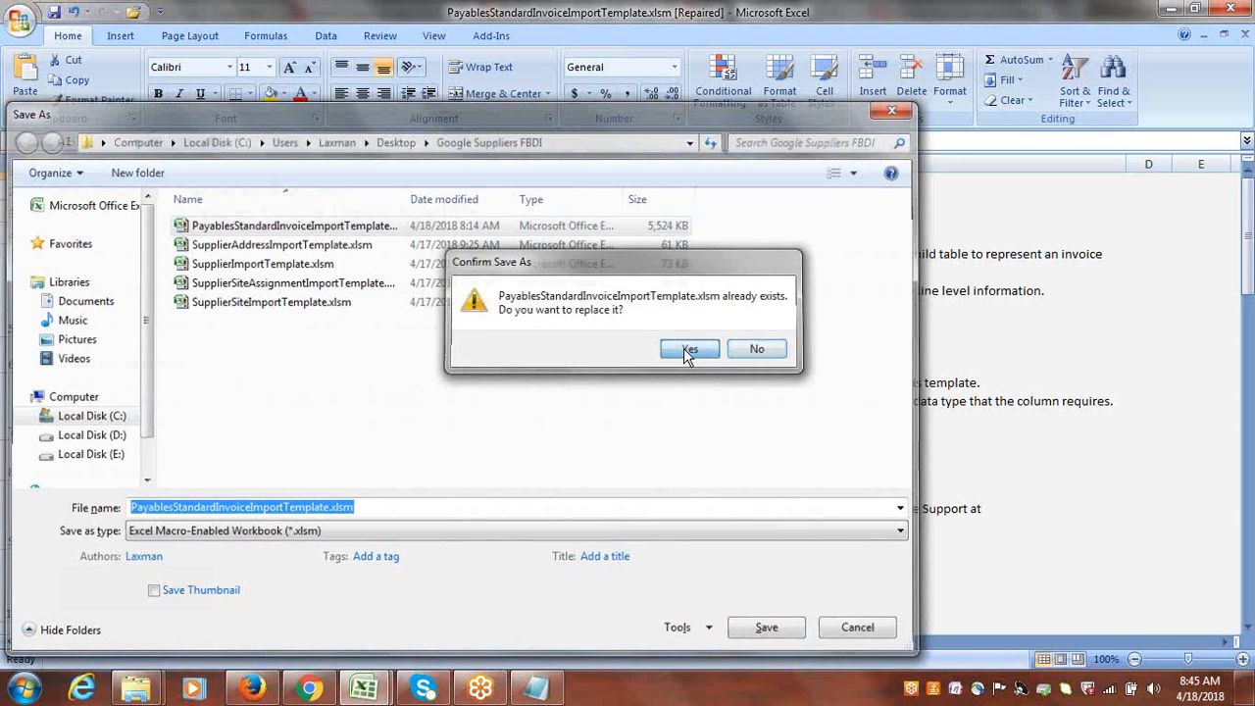
{"action": "key", "text": "Return"}
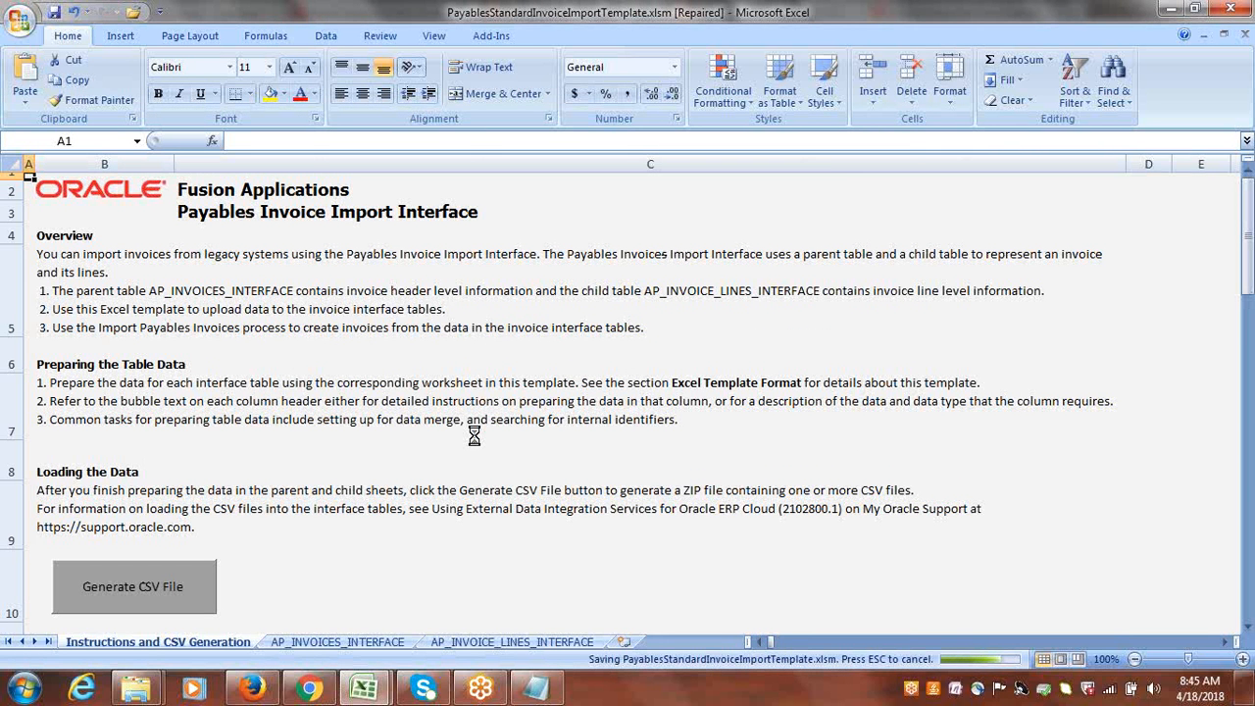
Review the invoice line from the first column of the AP_INVOICE_LINES_INTERFACE sheet and save the workbook again, accepting the privacy warning.
{"action": "left_click", "coordinate": [363, 645]}
{"action": "left_click", "coordinate": [534, 645]}
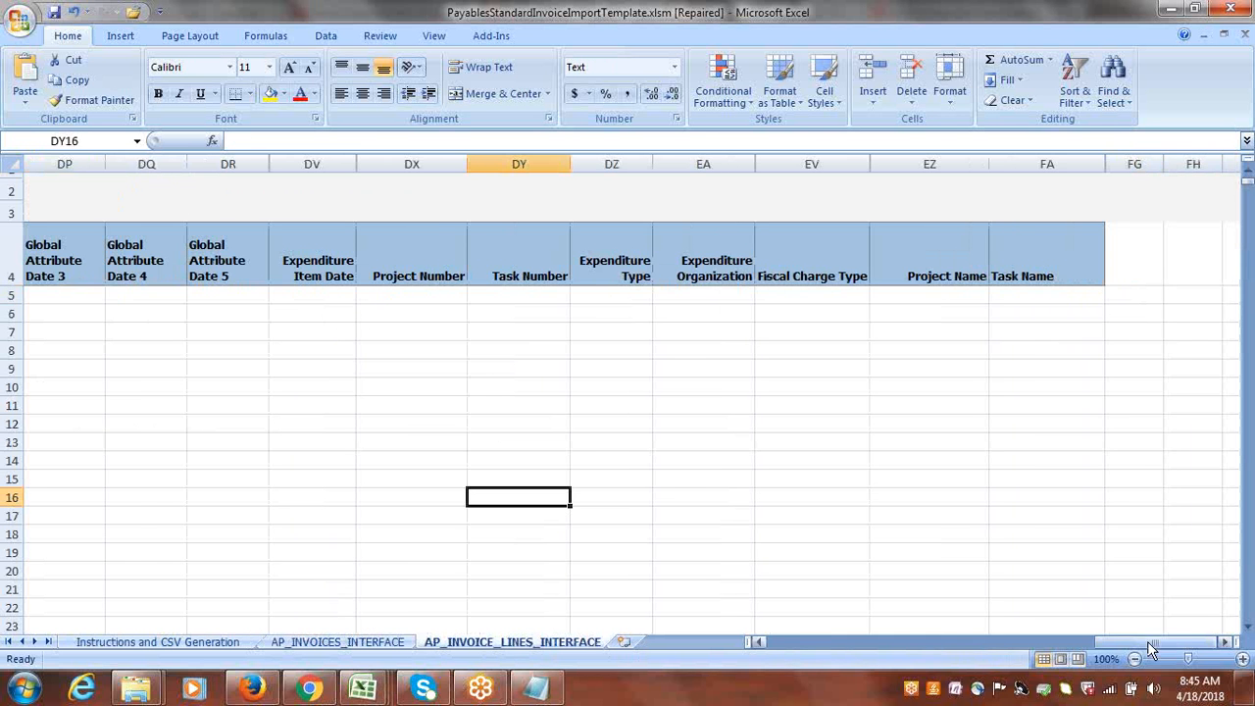
{"action": "left_click_drag", "start_coordinate": [1147, 642], "coordinate": [771, 643]}
{"action": "key", "text": "ctrl+s"}
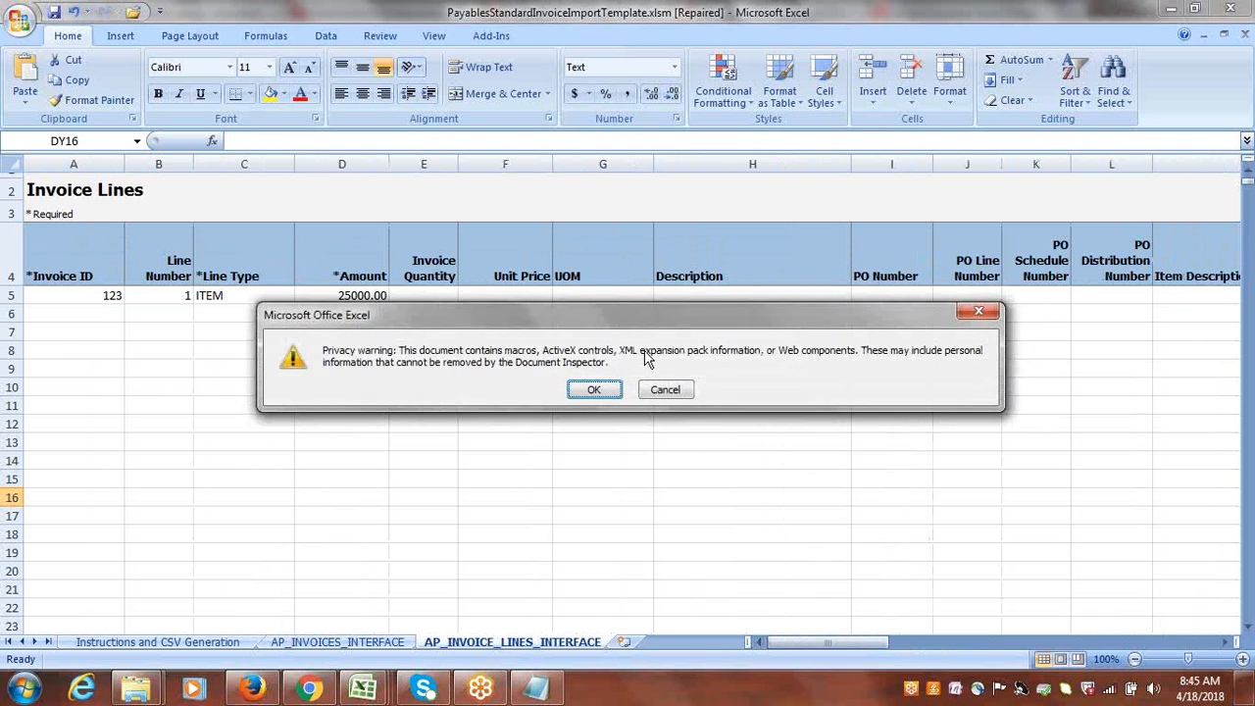
{"action": "left_click", "coordinate": [594, 389]}
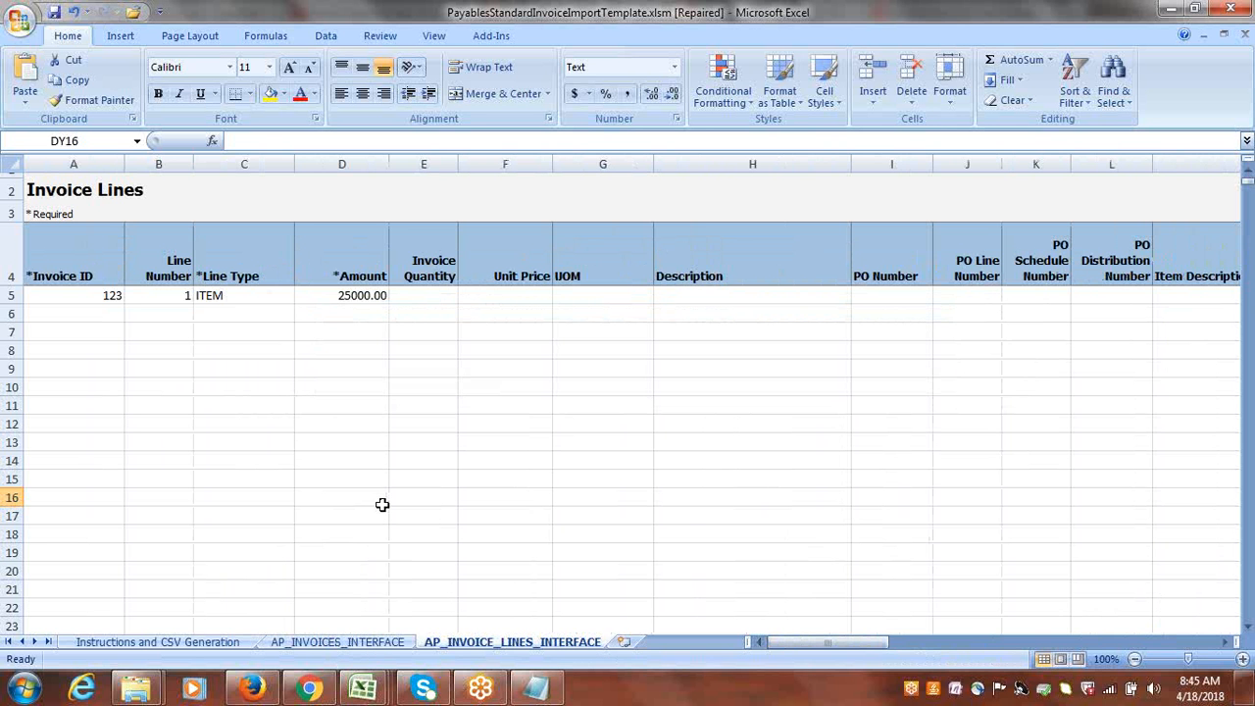
Generate the import files as apinvoiceimport.zip, ApInvoicesInterface.csv and ApInvoiceLinesInterface.csv in the Google Suppliers FBDI folder.
{"action": "left_click", "coordinate": [185, 643]}
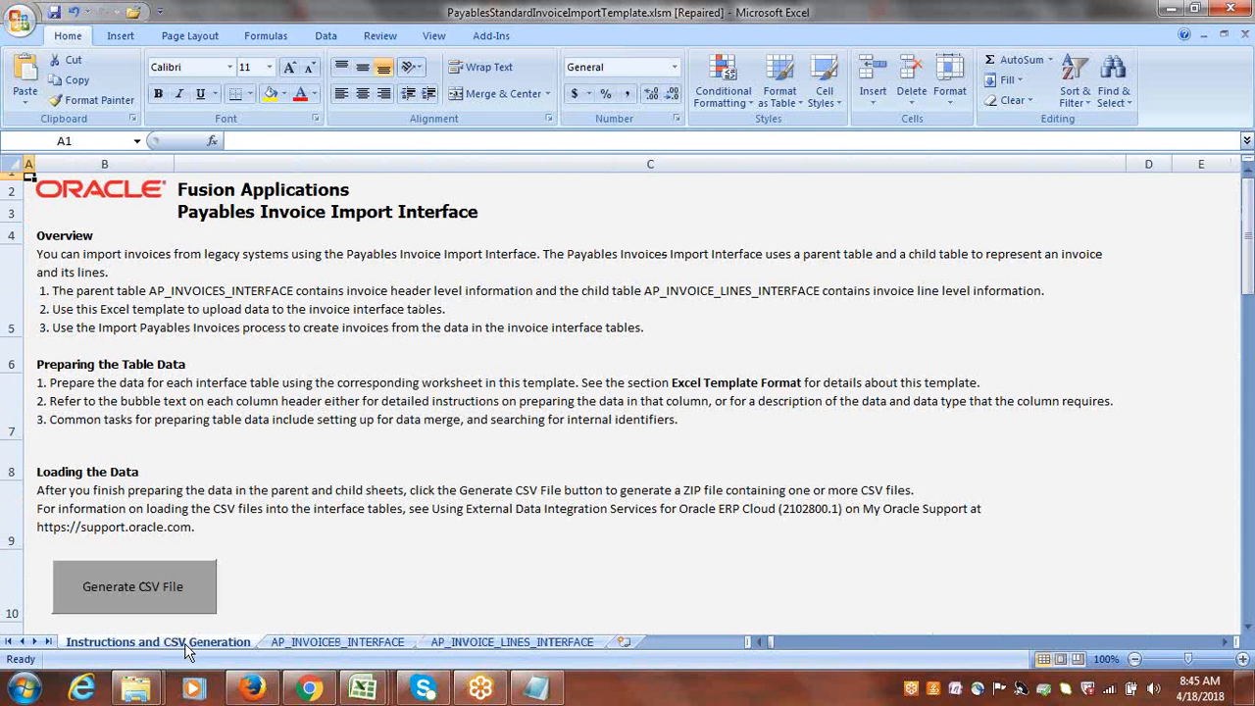
{"action": "left_click", "coordinate": [158, 590]}
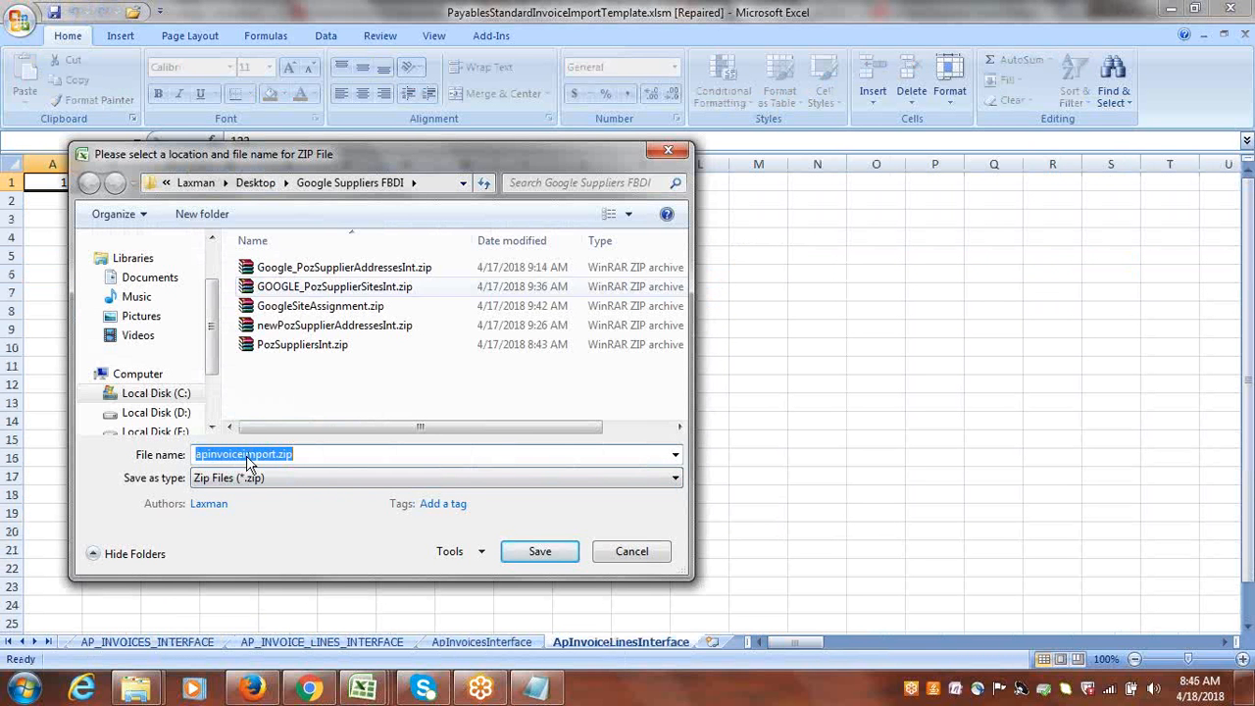
{"action": "left_click", "coordinate": [539, 554]}
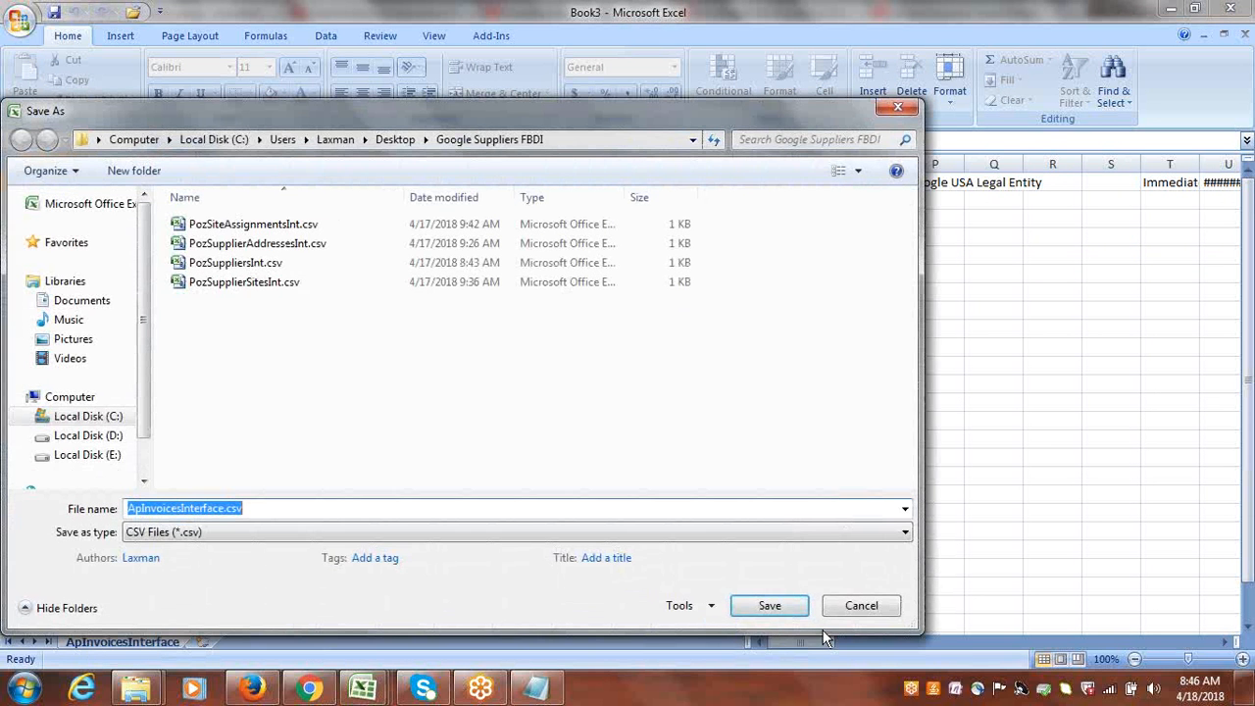
{"action": "left_click", "coordinate": [768, 605]}
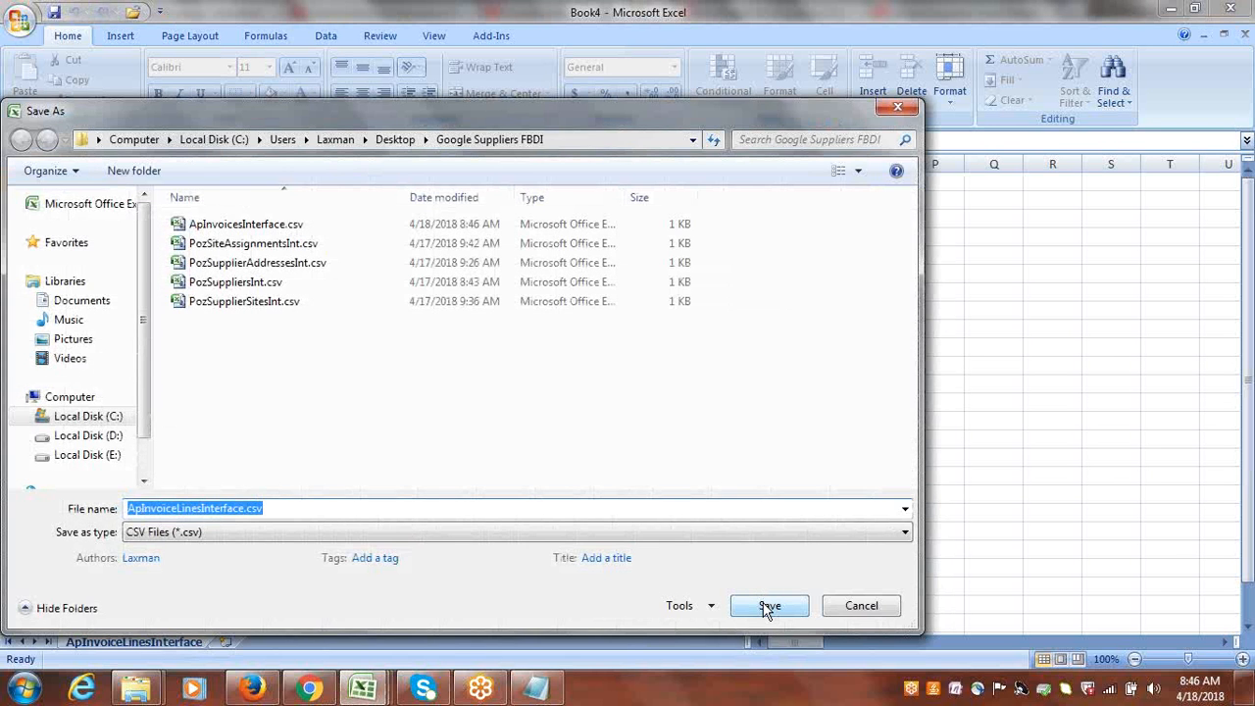
{"action": "left_click", "coordinate": [770, 606]}
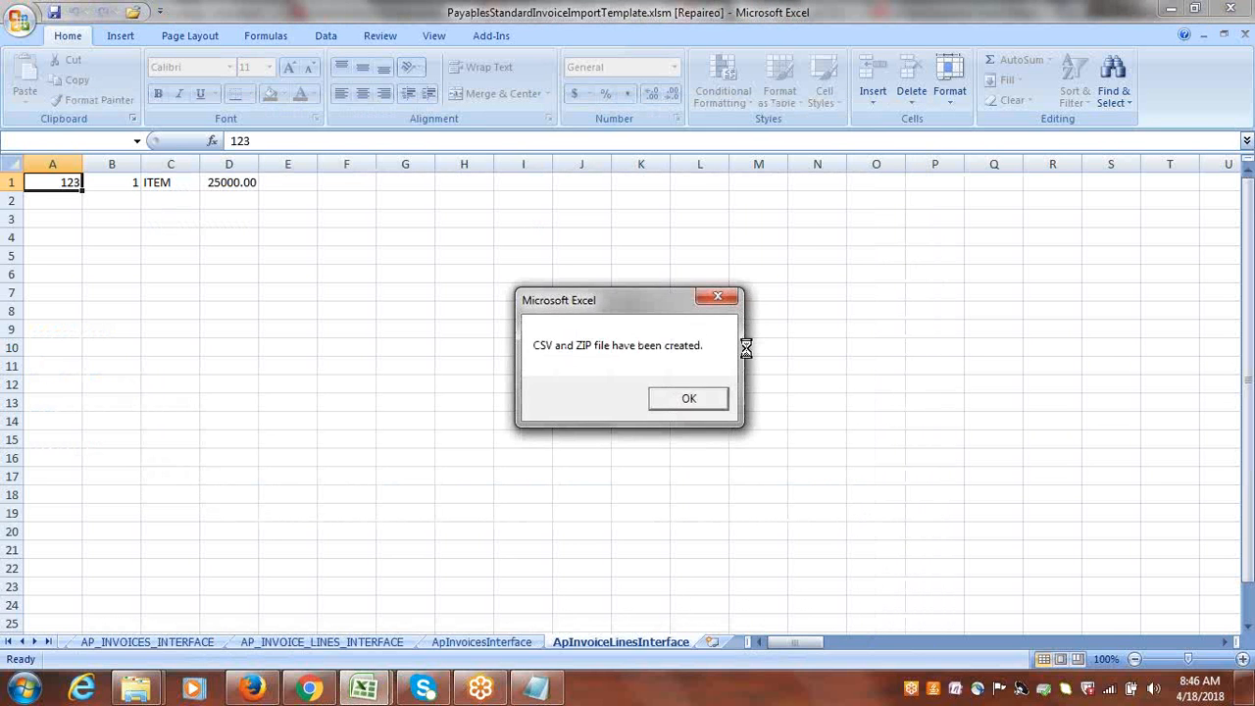
{"action": "key", "text": "Return"}
Switch to Firefox, open the Scheduled Processes page and refresh its process list.
{"action": "left_click", "coordinate": [265, 686]}
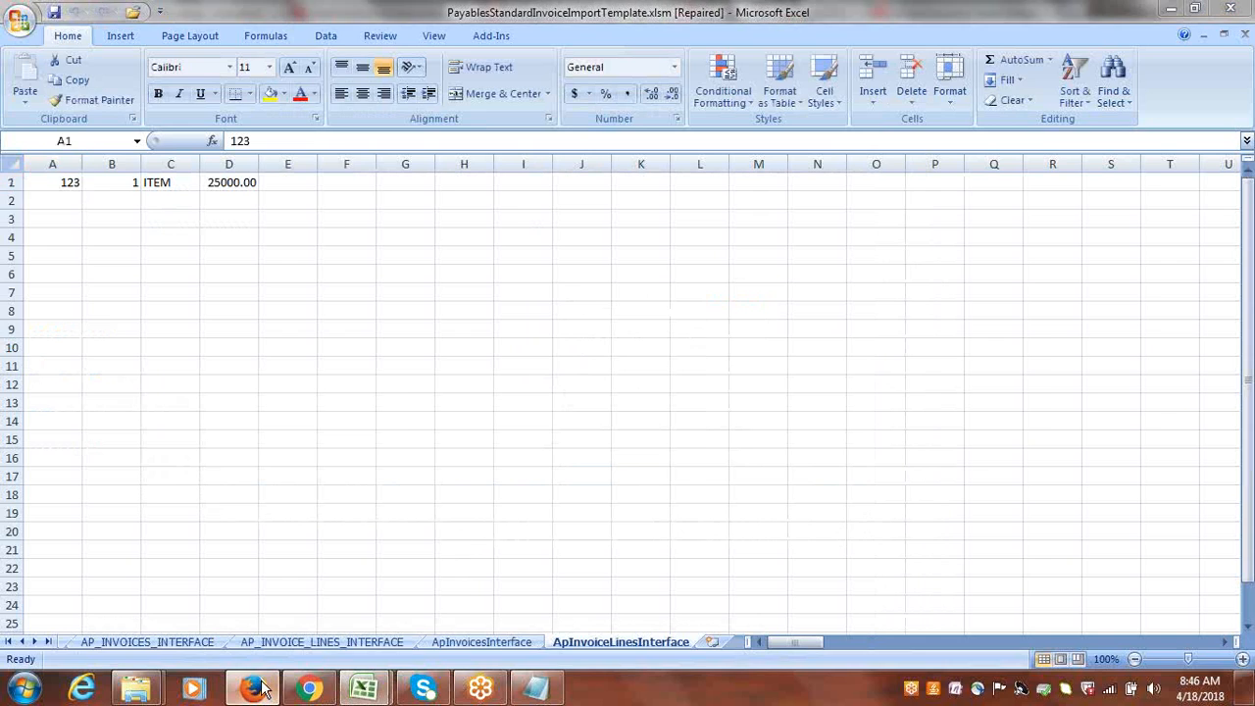
{"action": "left_click", "coordinate": [20, 83]}
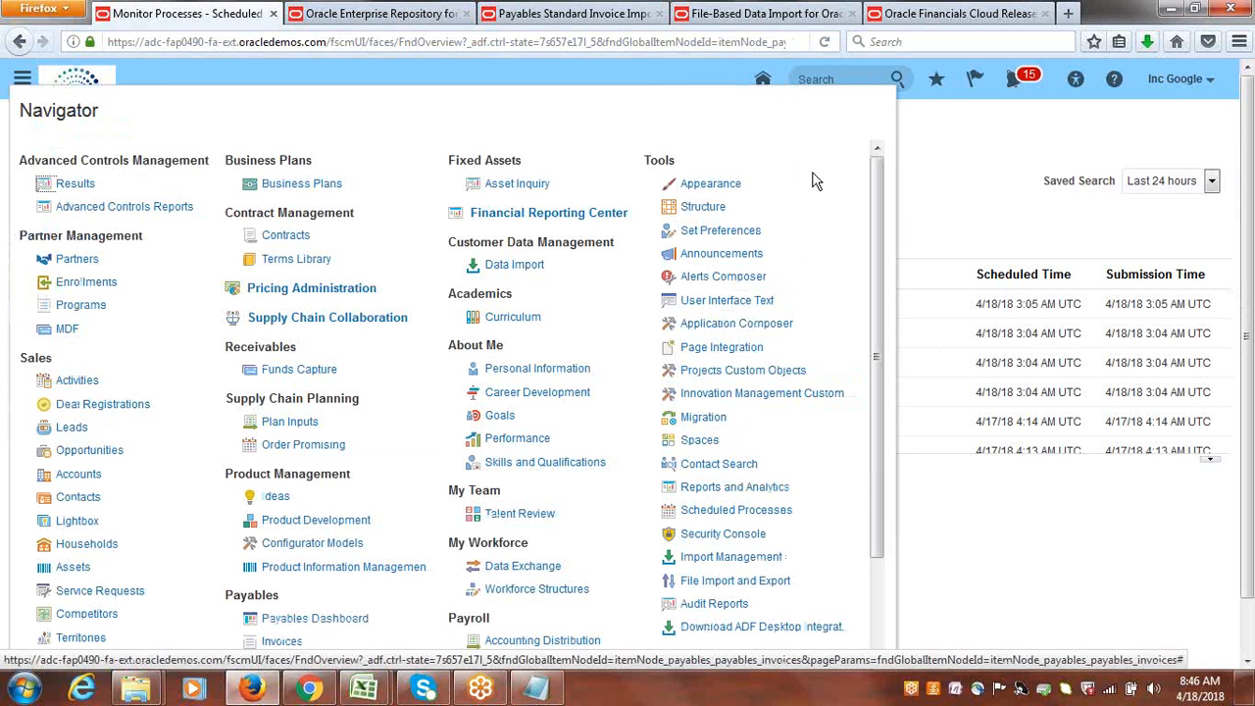
{"action": "left_click", "coordinate": [735, 510]}
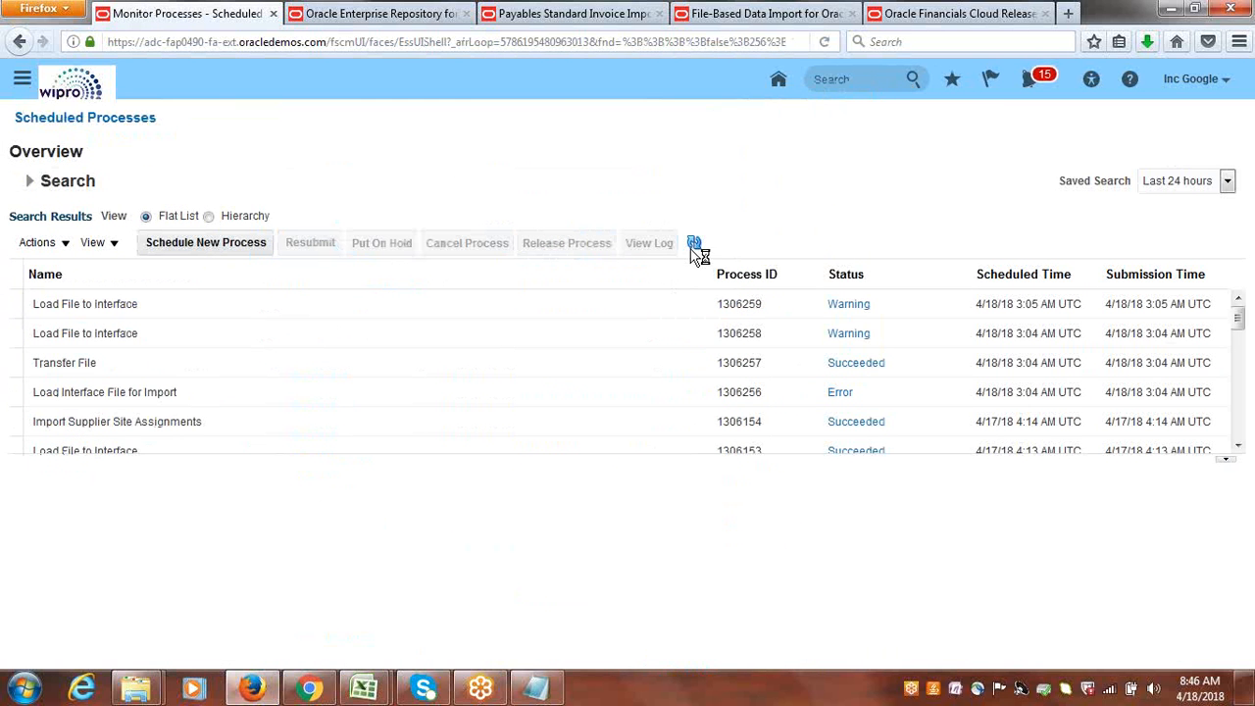
{"action": "left_click", "coordinate": [696, 247]}
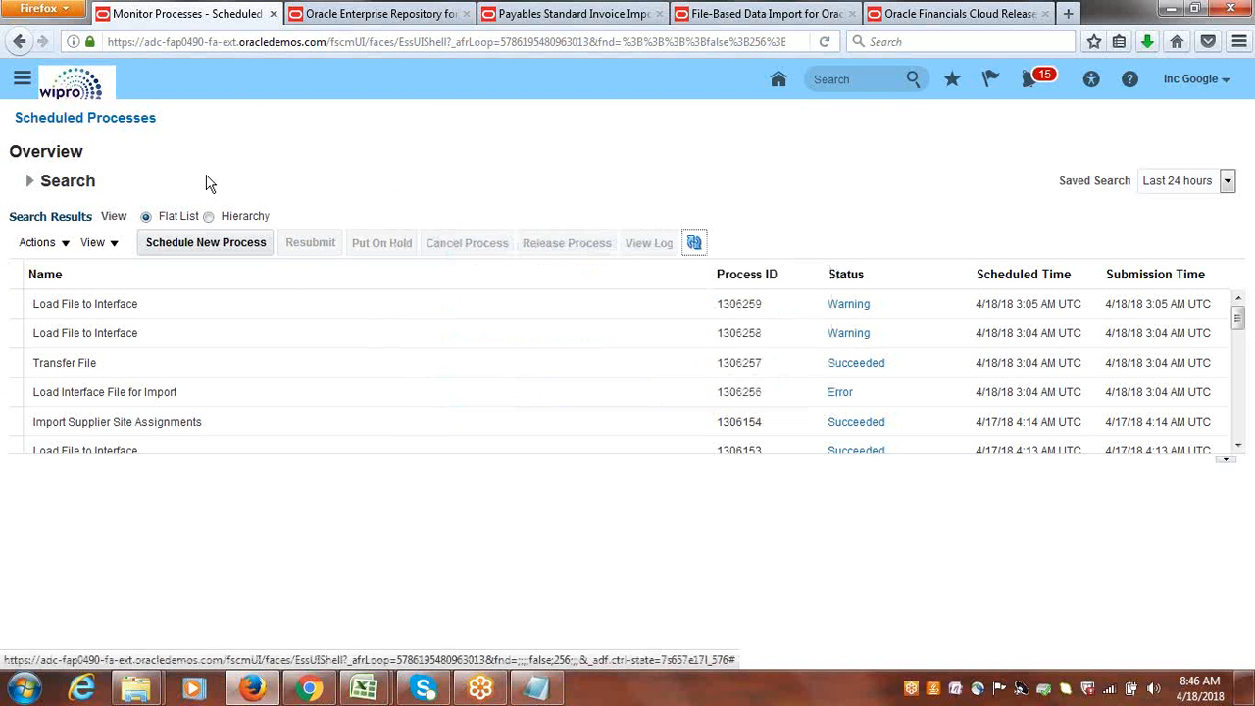
Start scheduling a new process of type Job and look up its name with "Load Iner".
{"action": "left_click", "coordinate": [22, 81]}
{"action": "left_click", "coordinate": [22, 82]}
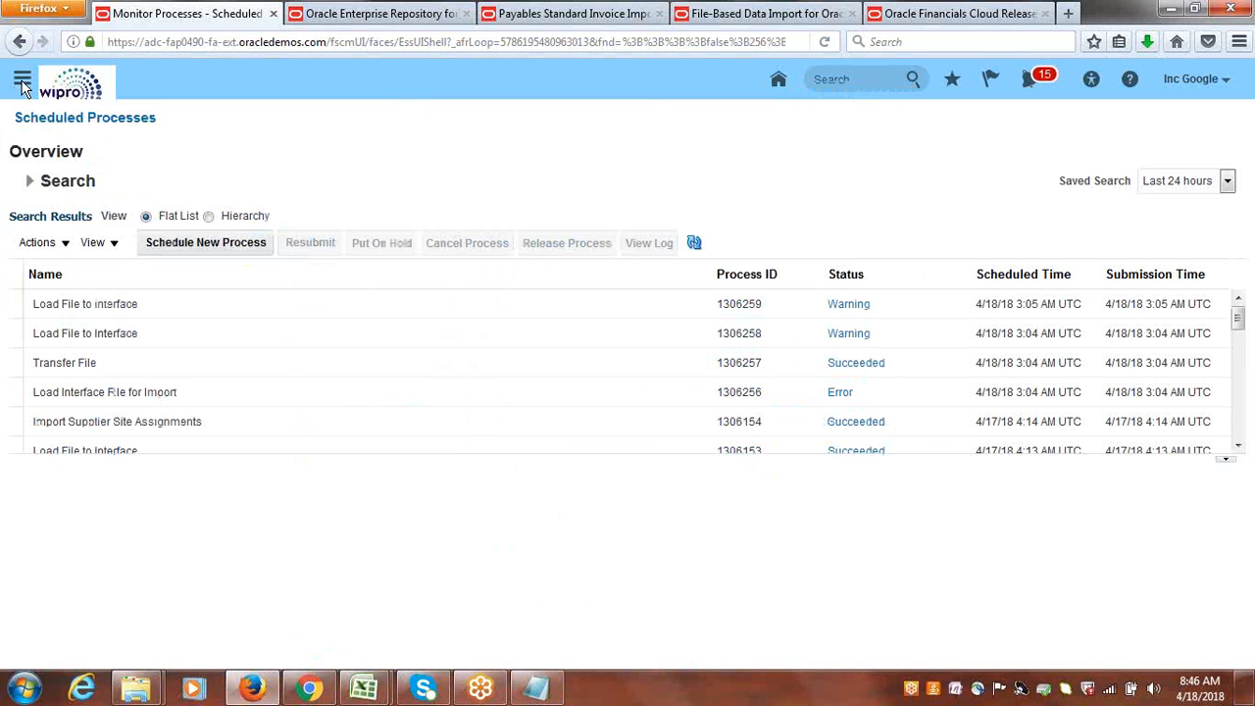
{"action": "left_click", "coordinate": [208, 249]}
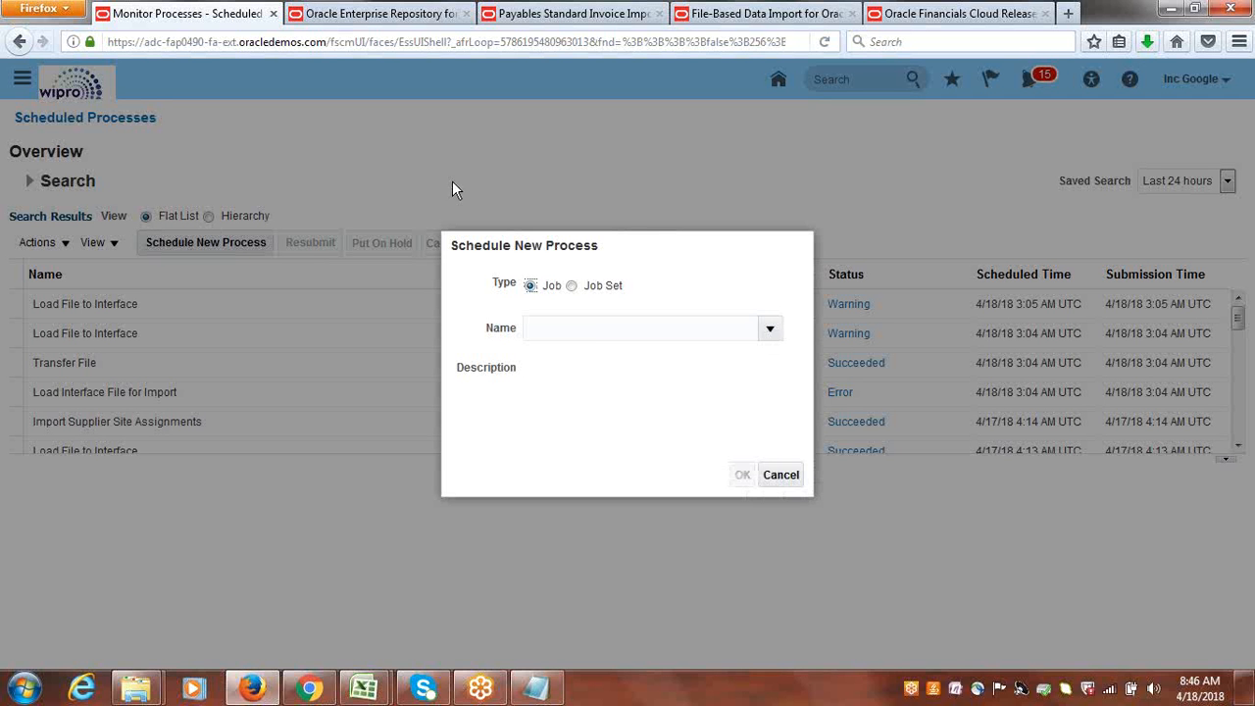
{"action": "left_click", "coordinate": [595, 328]}
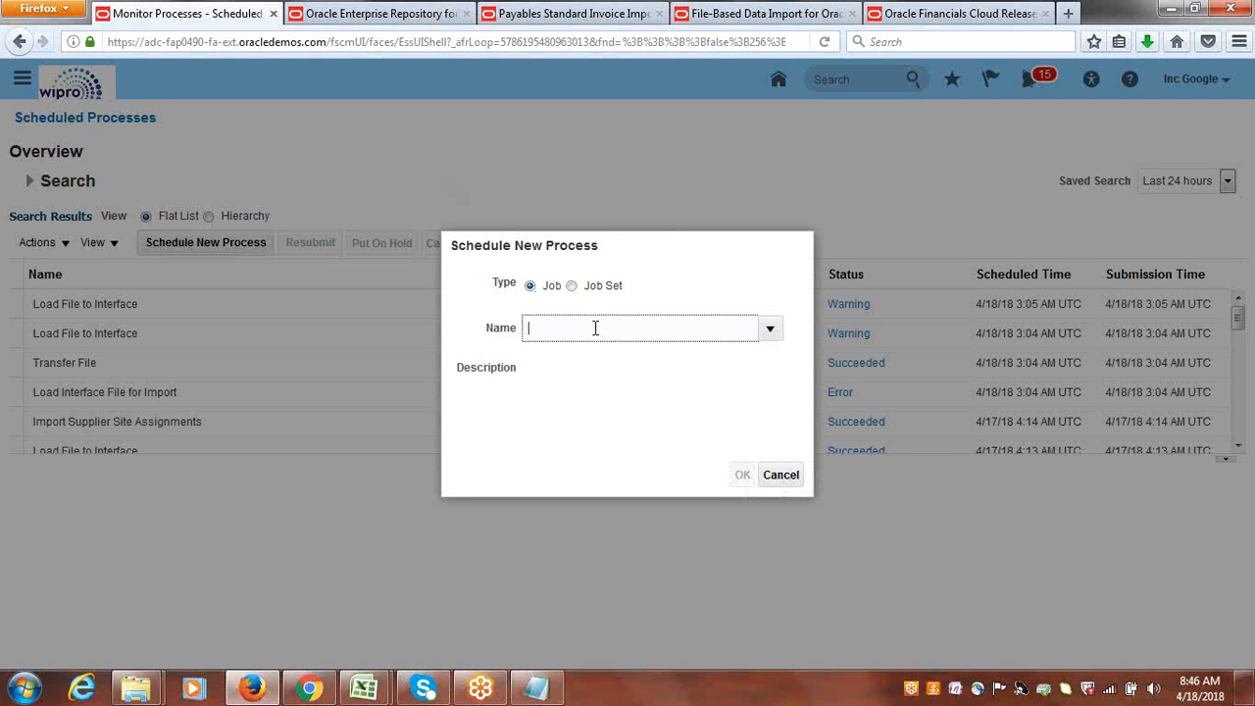
{"action": "type", "text": "Load Iner"}
{"action": "key", "text": "Tab"}
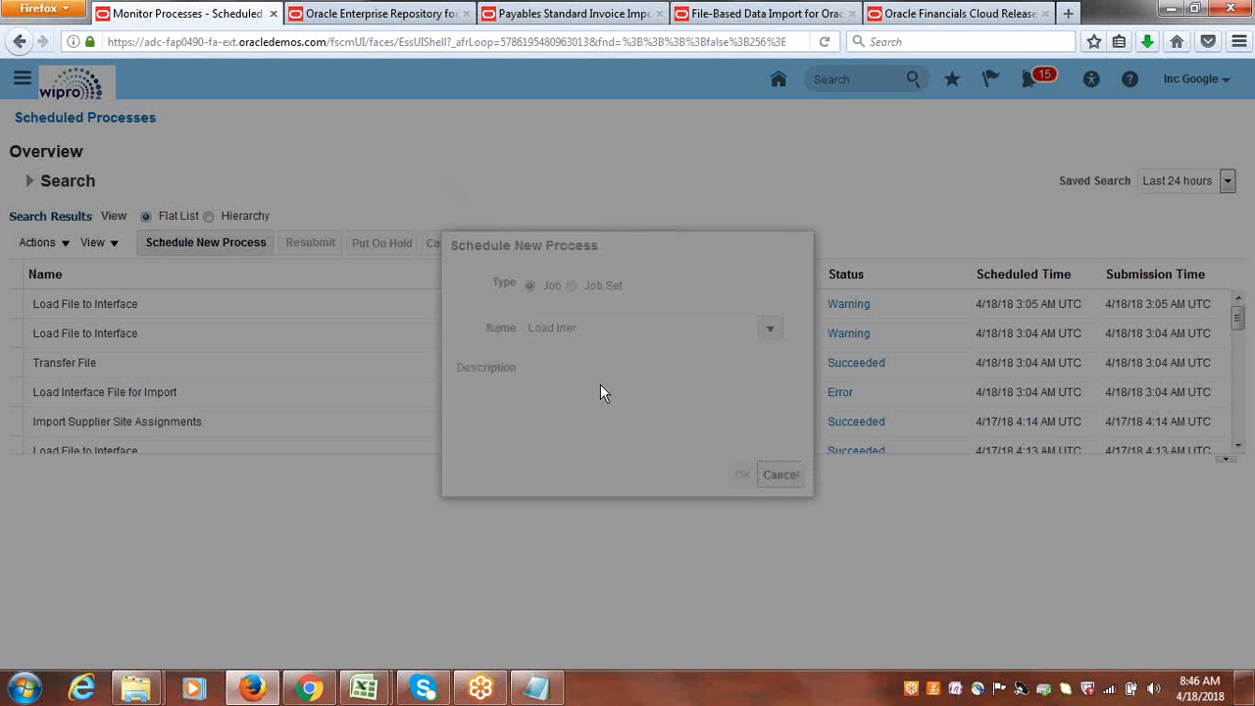
Correct the process name search and choose Load Interface File for Import as the new process.
{"action": "left_click", "coordinate": [630, 221]}
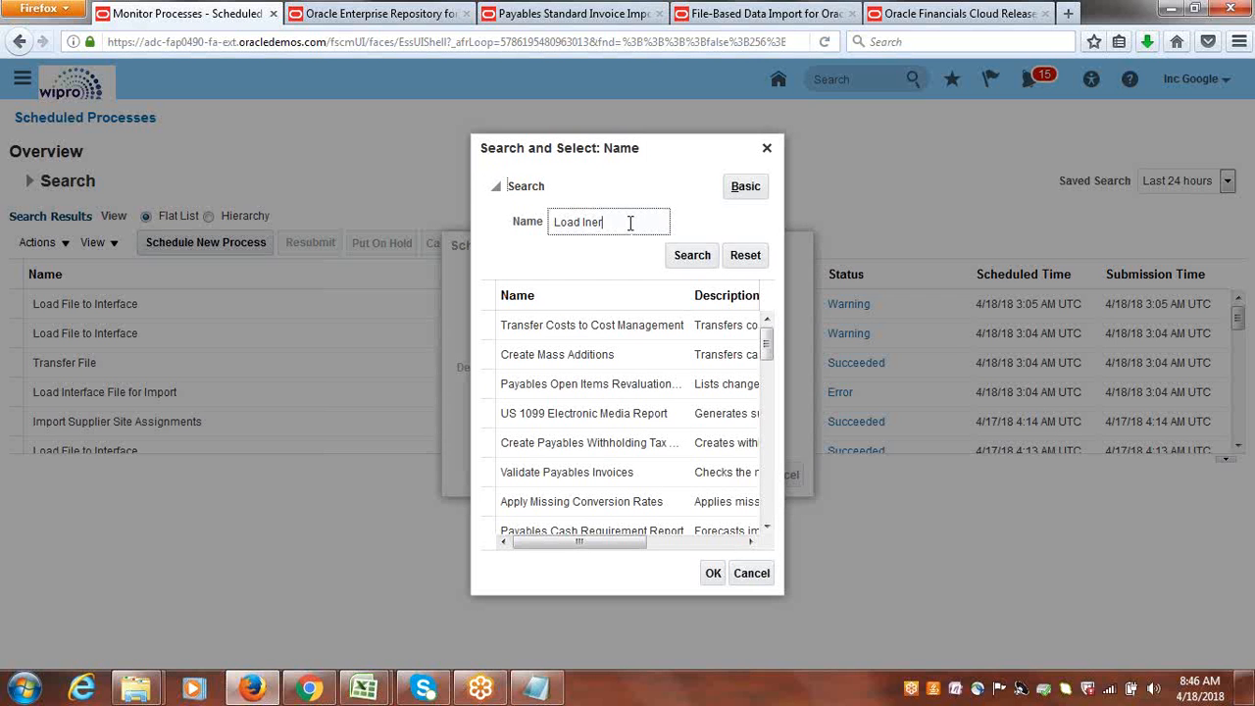
{"action": "key", "text": "BackSpace"}
{"action": "key", "text": "BackSpace"}
{"action": "type", "text": "fer"}
{"action": "left_click", "coordinate": [686, 256]}
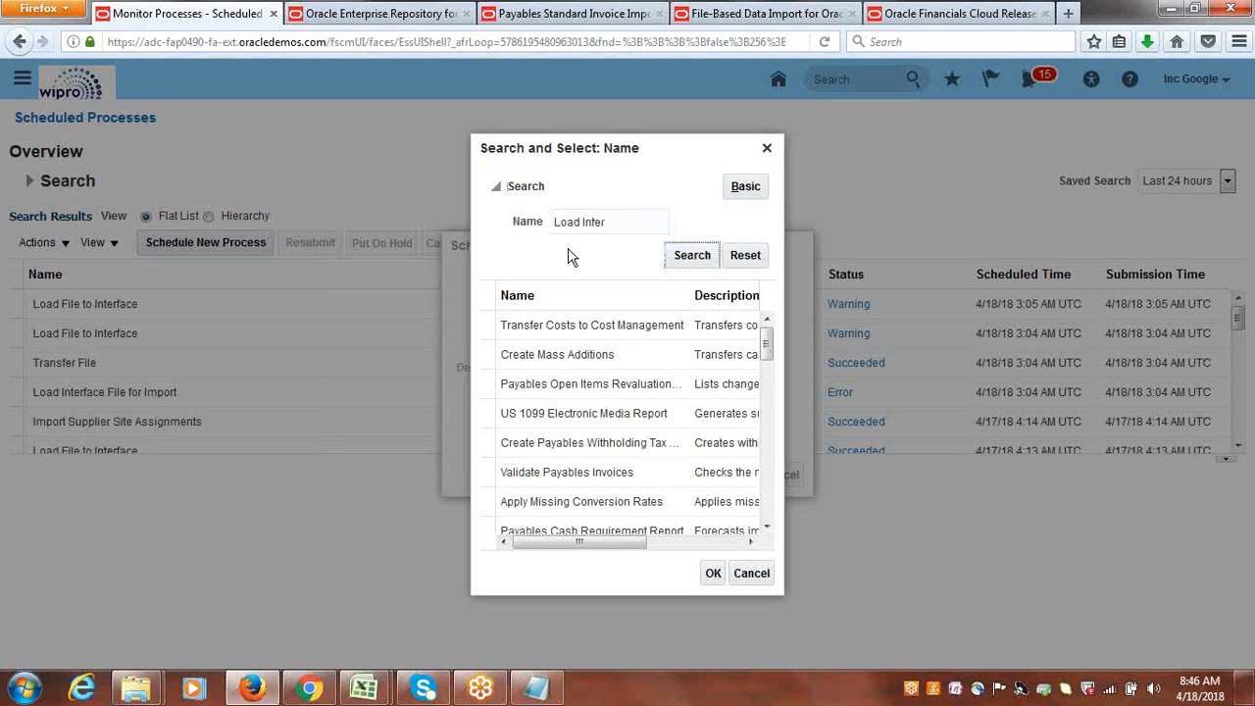
{"action": "left_click", "coordinate": [579, 325]}
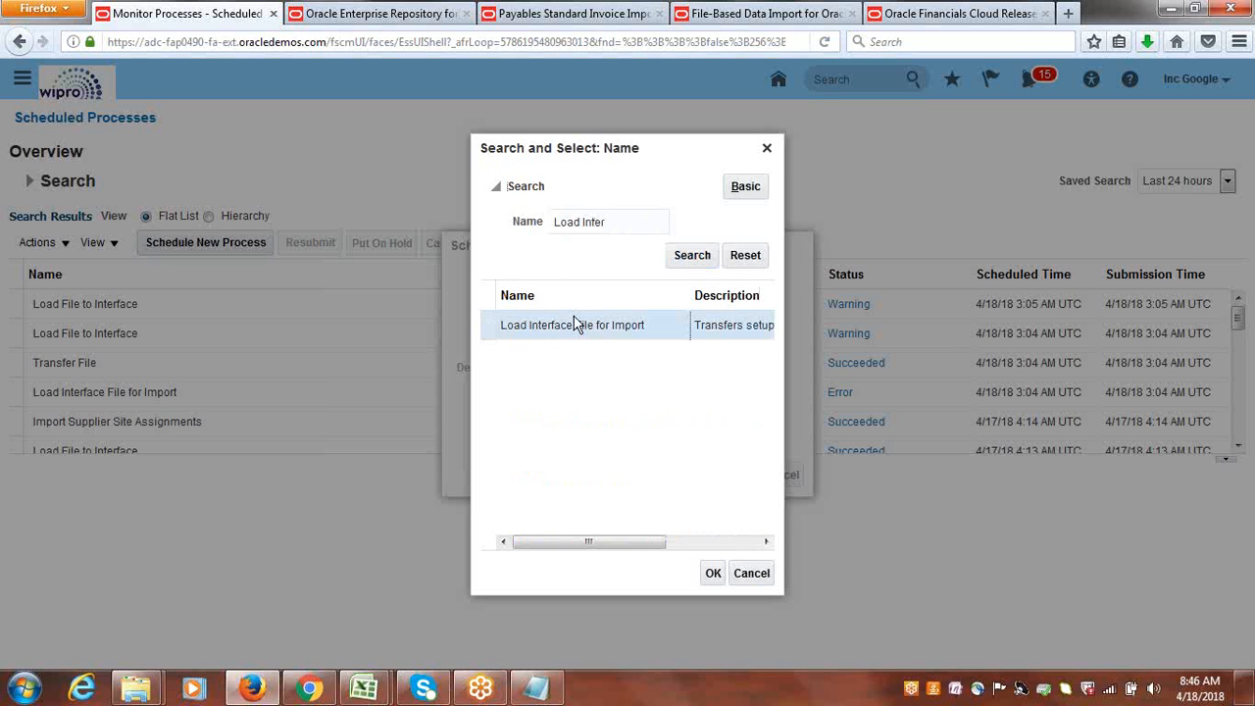
{"action": "left_click", "coordinate": [713, 573]}
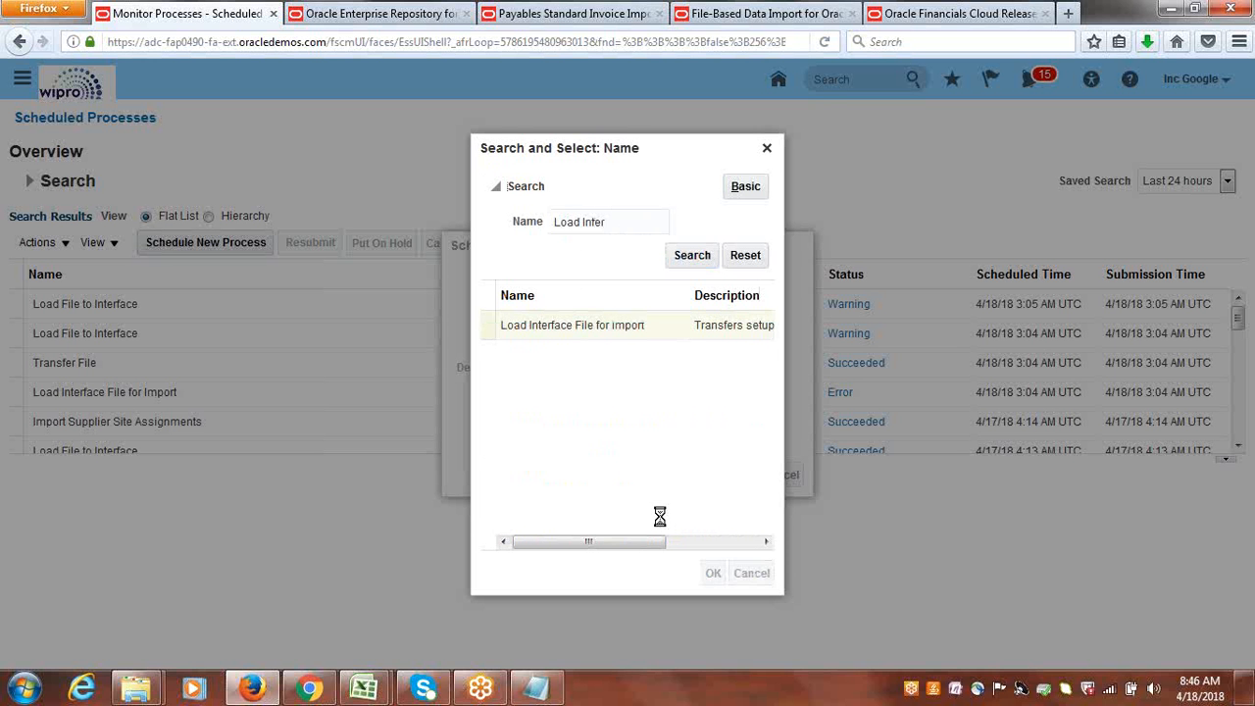
{"action": "left_click", "coordinate": [744, 476]}
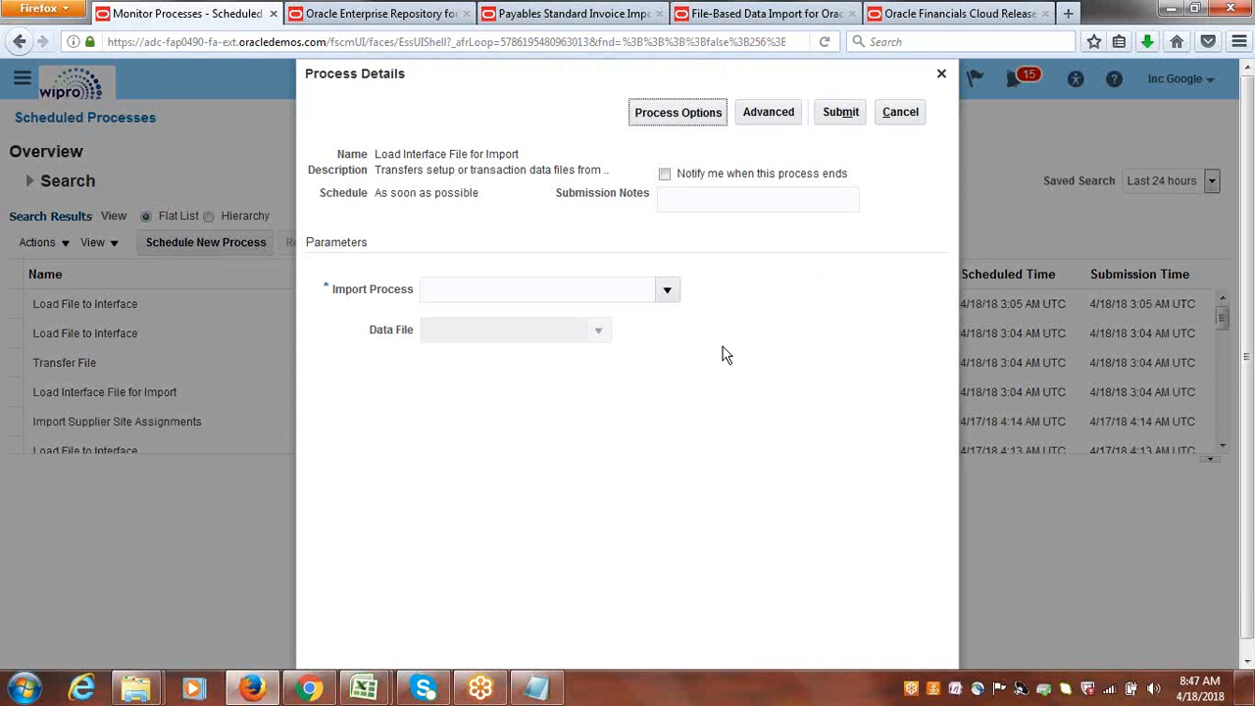
Submit the process with Import Payables Invoices as the import process and apinvoiceimport.zip uploaded from the Google Suppliers FBDI folder as data file.
{"action": "left_click", "coordinate": [667, 292]}
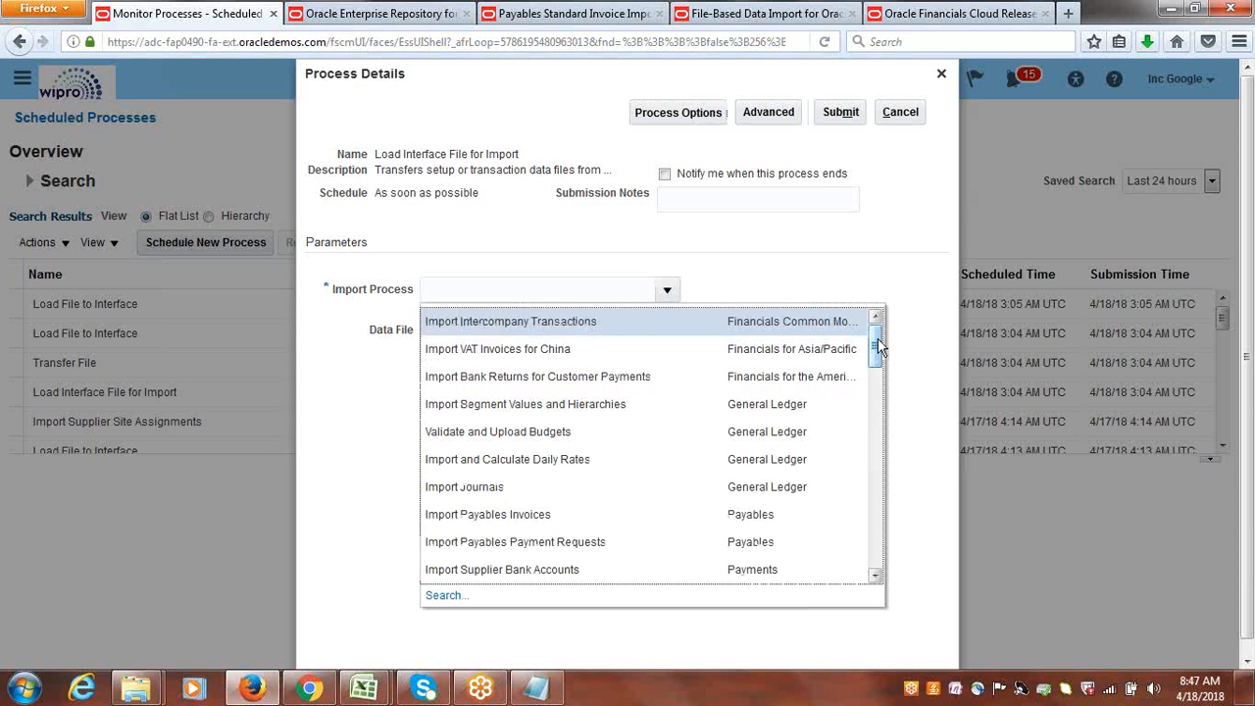
{"action": "left_click", "coordinate": [495, 513]}
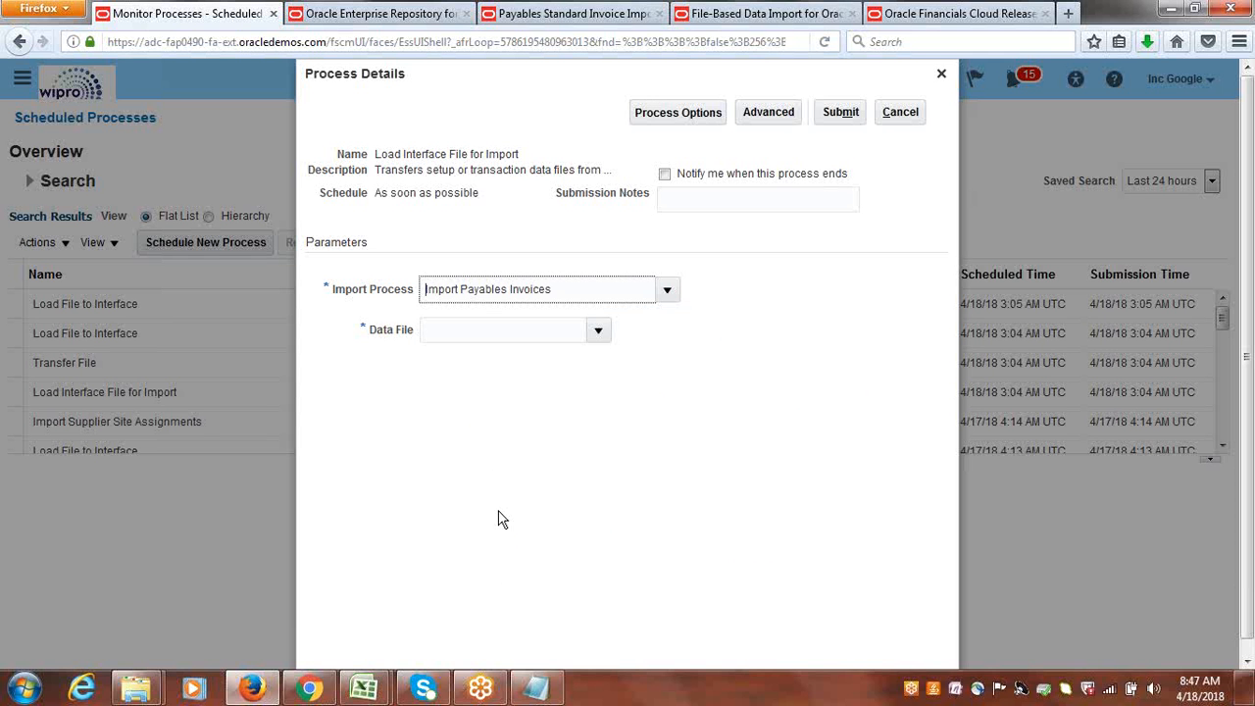
{"action": "left_click", "coordinate": [600, 332]}
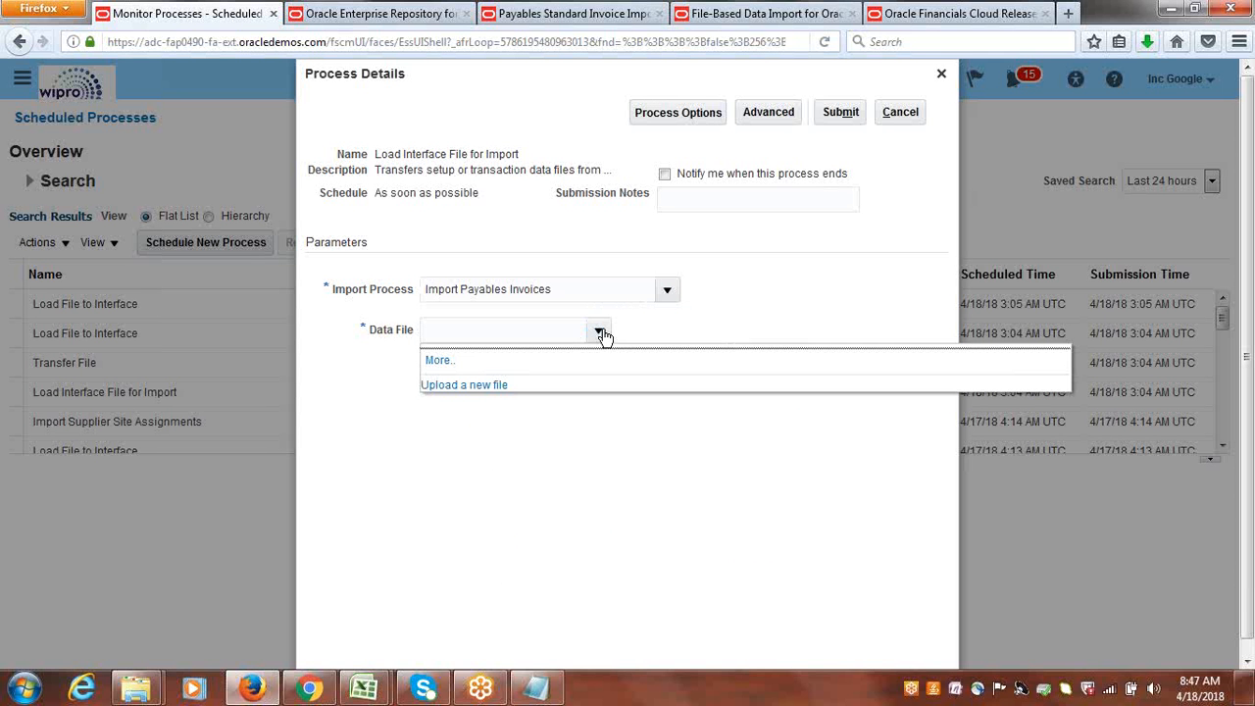
{"action": "left_click", "coordinate": [480, 387]}
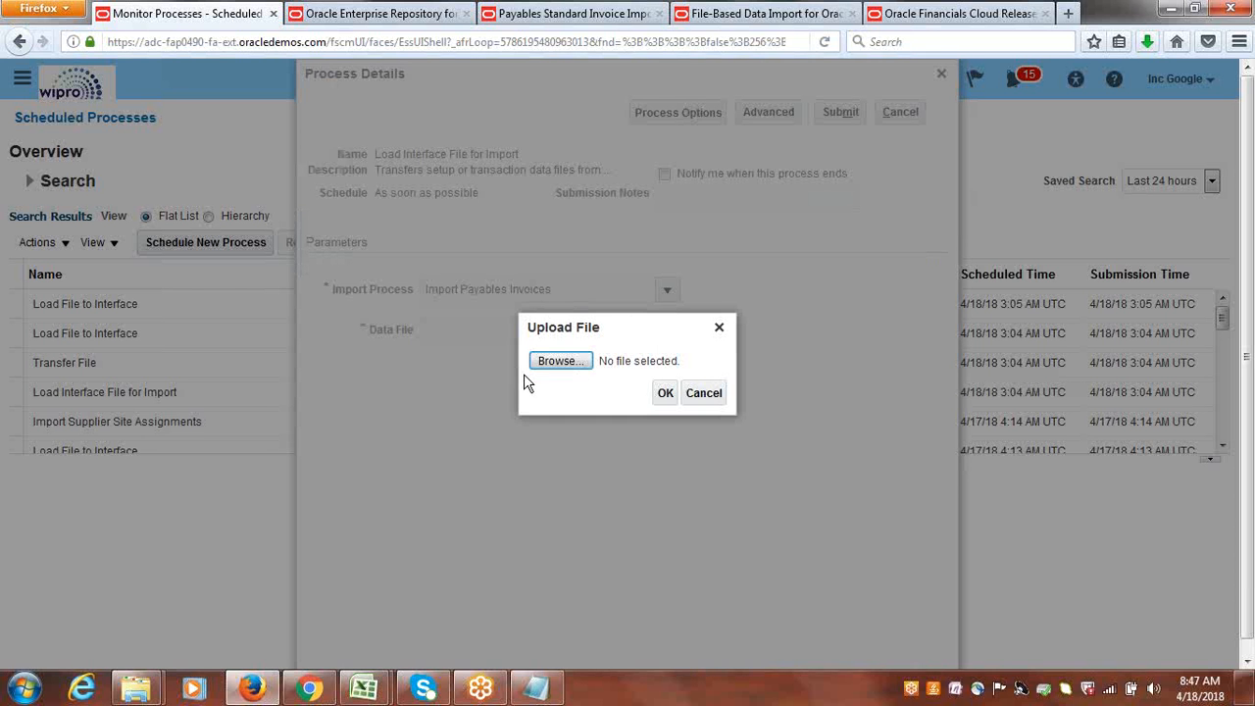
{"action": "left_click", "coordinate": [555, 362]}
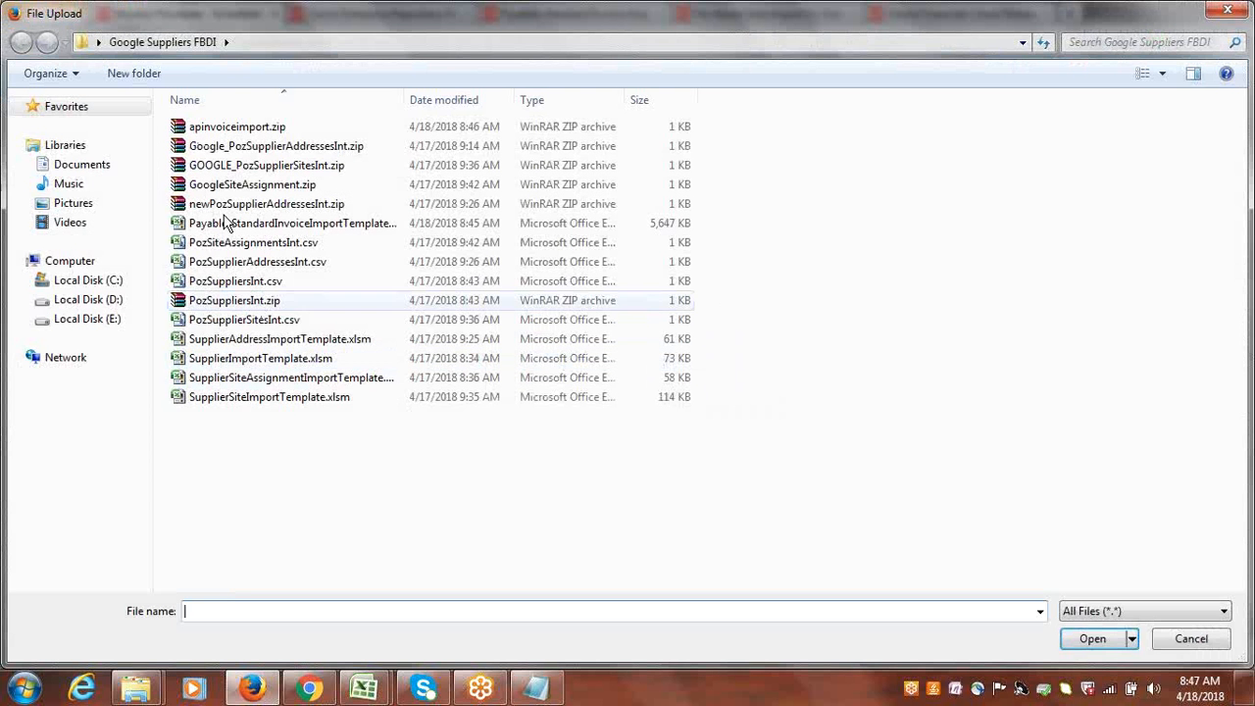
{"action": "left_click", "coordinate": [259, 135]}
{"action": "double_click", "coordinate": [263, 137]}
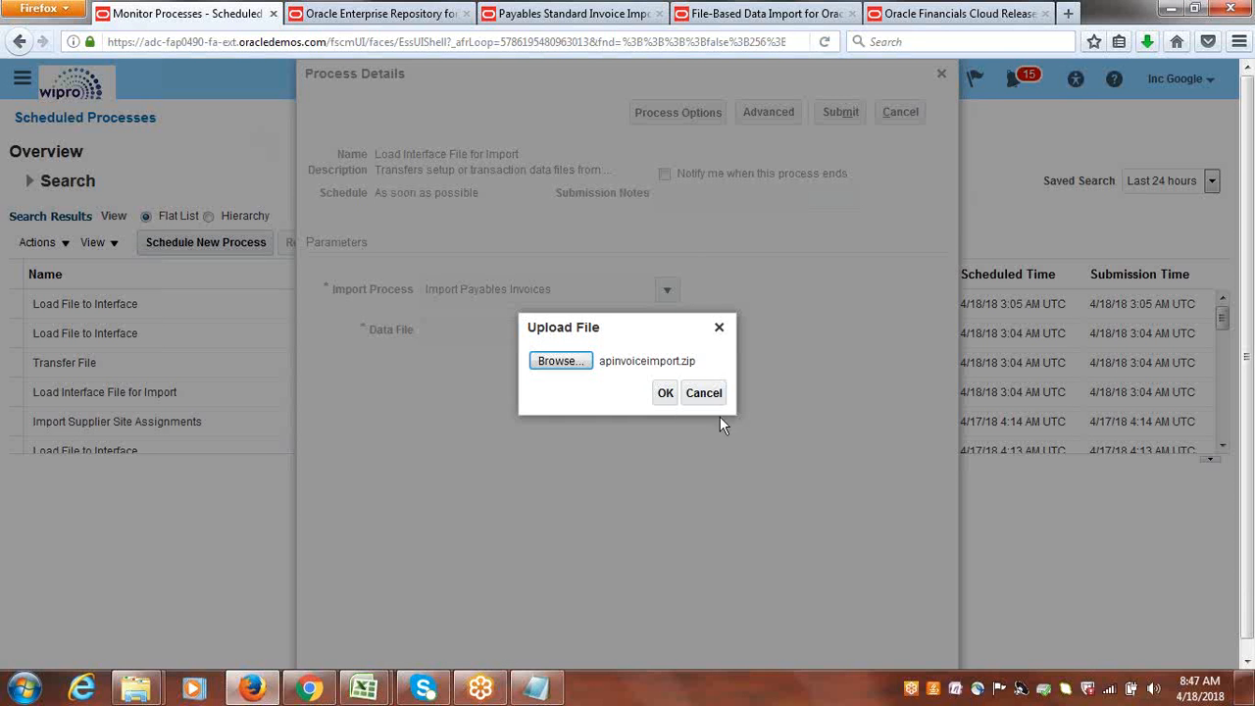
{"action": "left_click", "coordinate": [665, 395]}
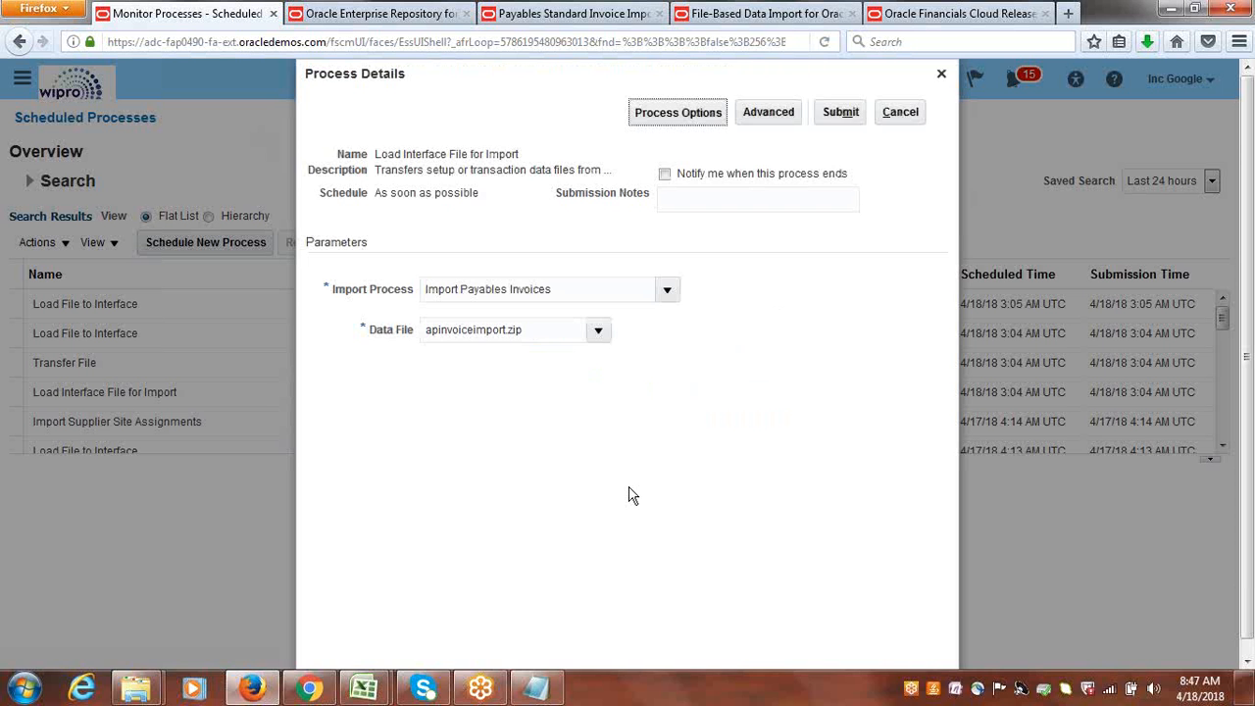
{"action": "left_click", "coordinate": [846, 116]}
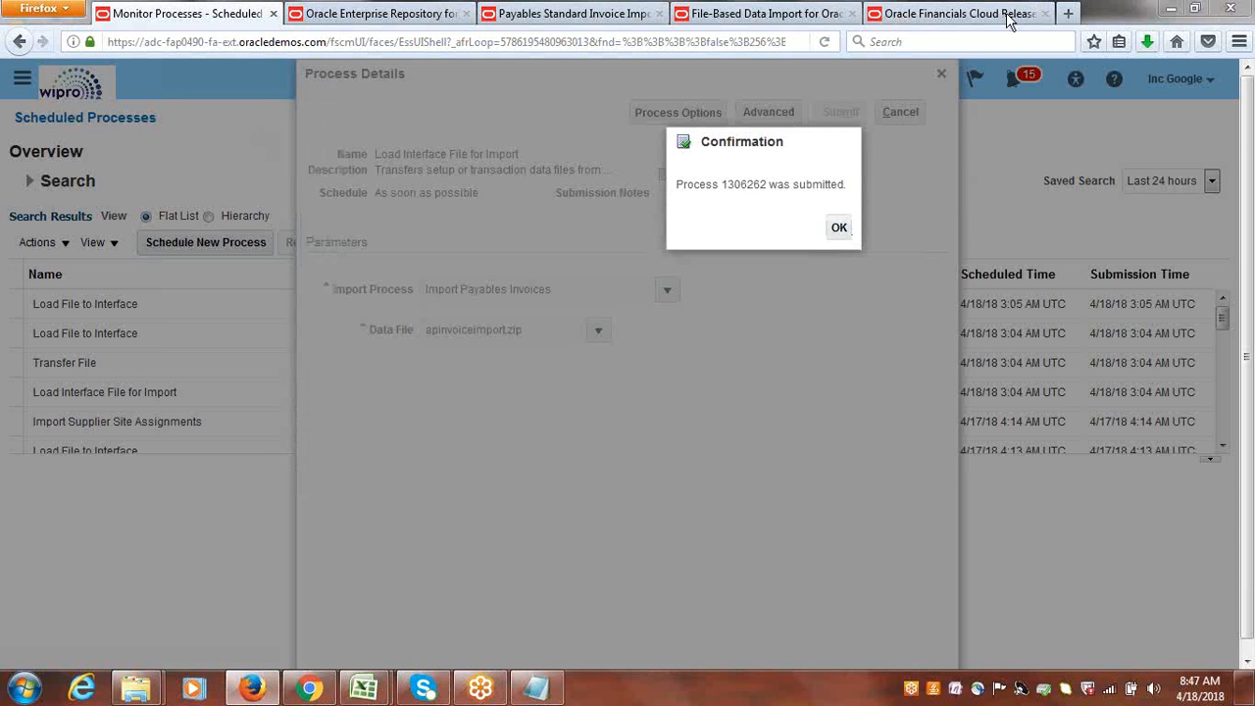
{"action": "left_click", "coordinate": [840, 227]}
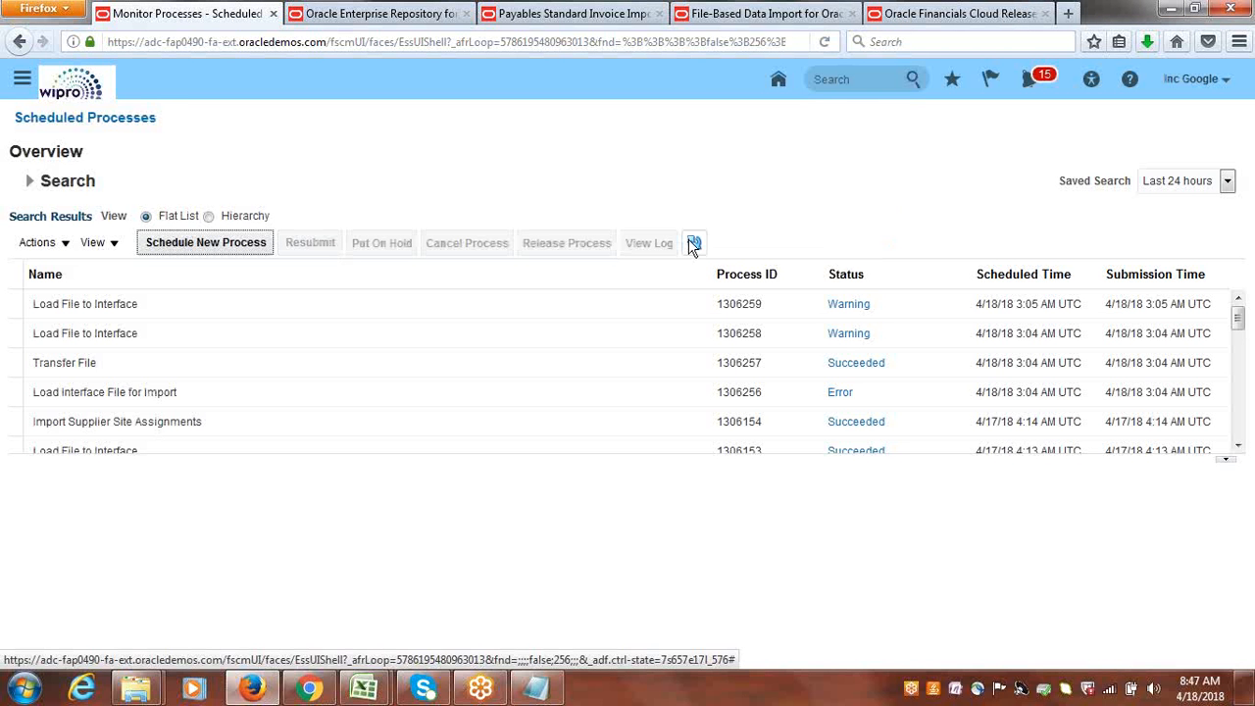
Refresh the process list repeatedly to check the status of the submitted interface load and its Load File to Interface processes.
{"action": "left_click", "coordinate": [693, 243]}
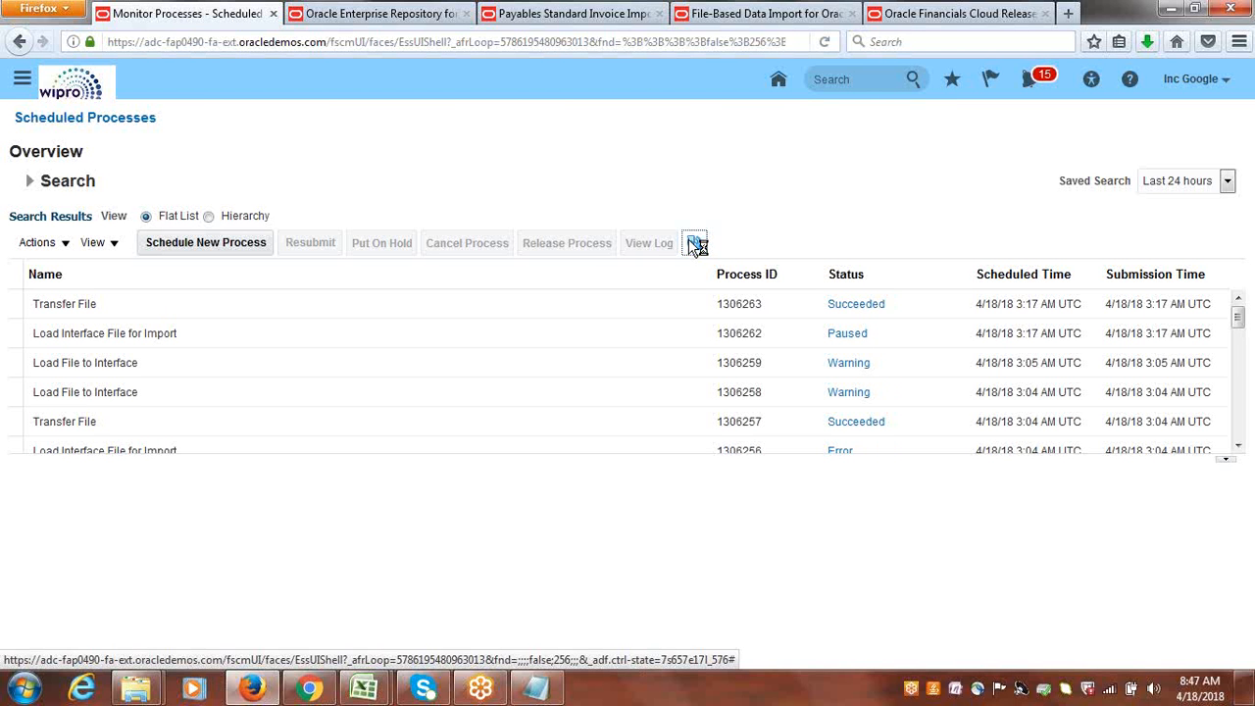
{"action": "left_click", "coordinate": [695, 244]}
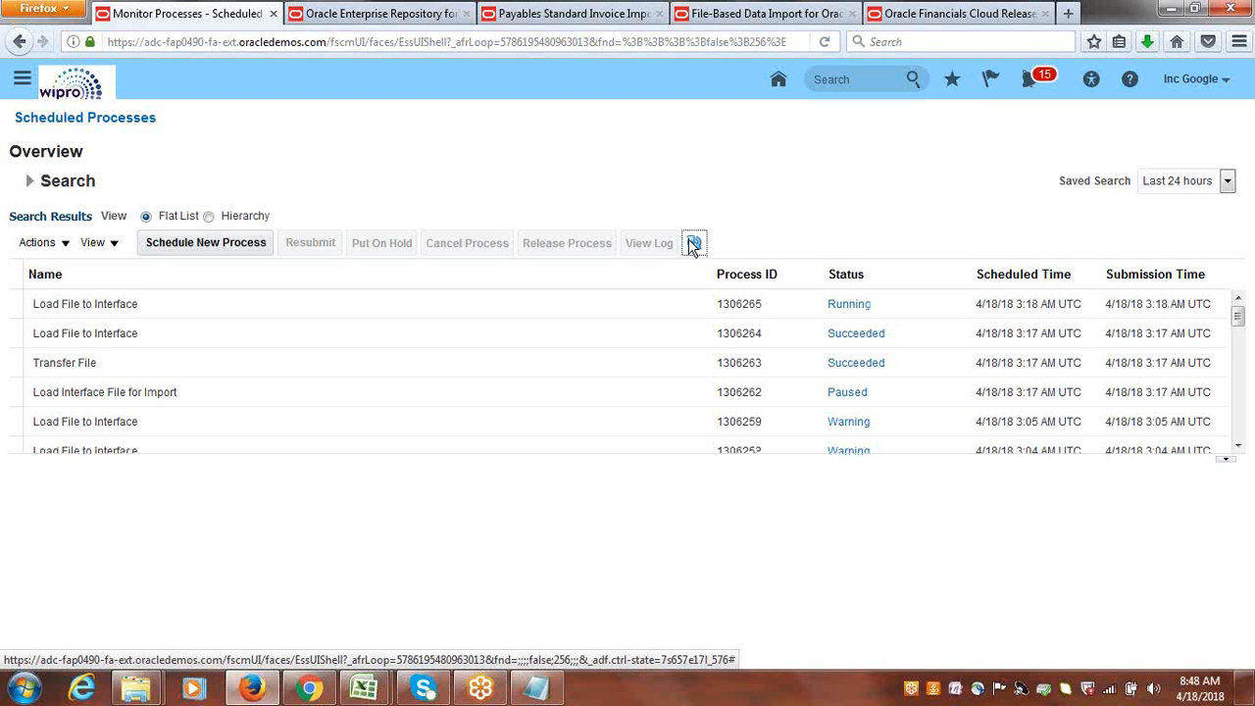
{"action": "left_click", "coordinate": [691, 242]}
{"action": "left_click", "coordinate": [695, 243]}
{"action": "left_click", "coordinate": [695, 243]}
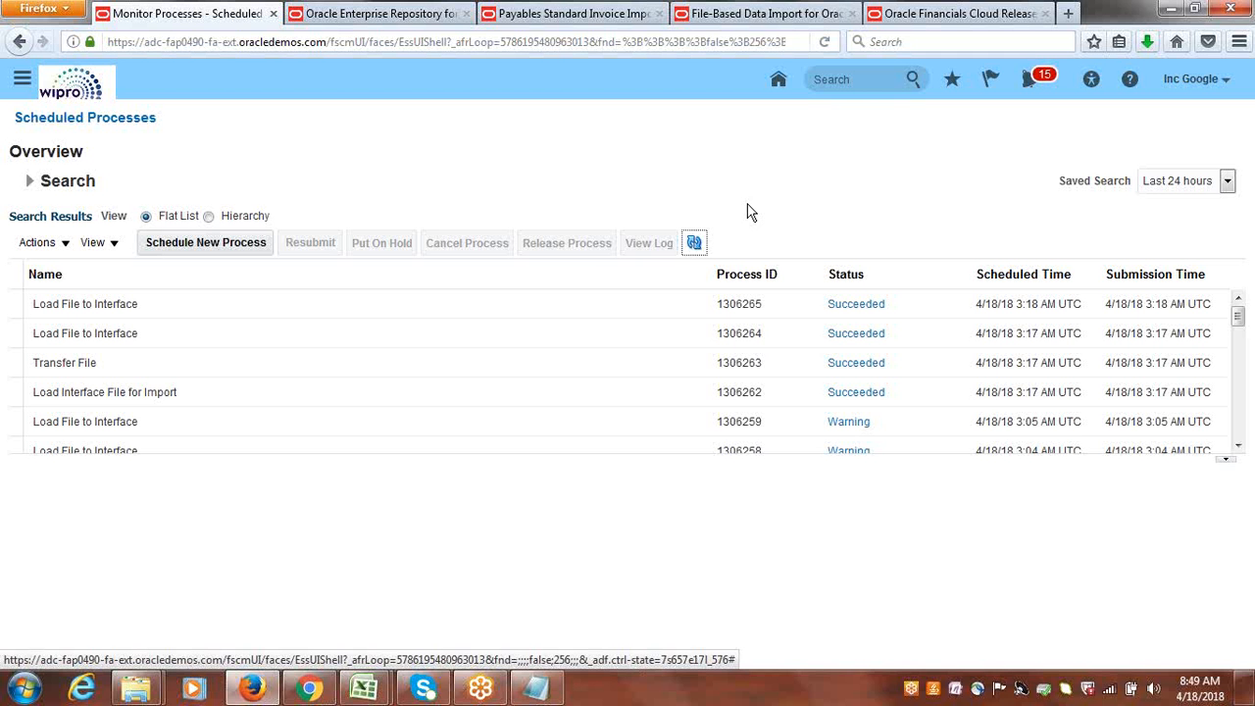
Keep refreshing the scheduled processes list to check whether any further load processes appear after the interface load.
{"action": "left_click", "coordinate": [694, 245]}
{"action": "left_click", "coordinate": [690, 249]}
{"action": "left_click", "coordinate": [693, 251]}
{"action": "left_click", "coordinate": [692, 250]}
{"action": "left_click", "coordinate": [692, 247]}
{"action": "left_click", "coordinate": [698, 247]}
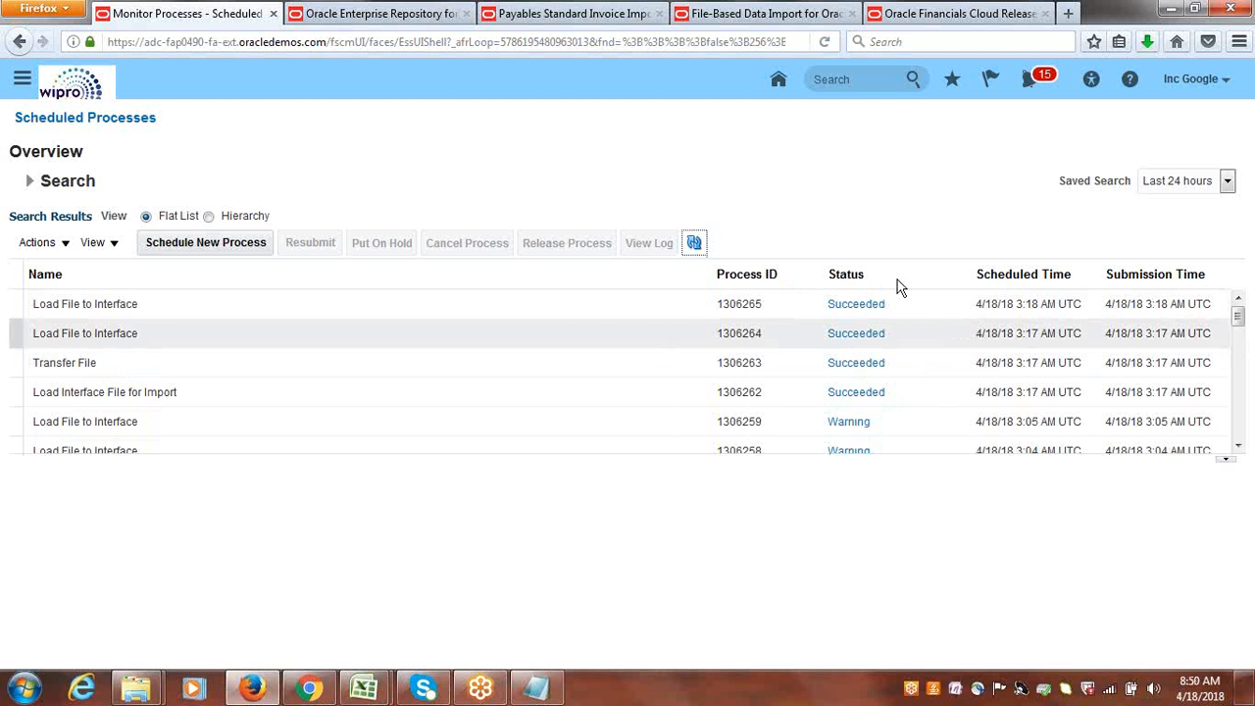
{"action": "left_click", "coordinate": [696, 242]}
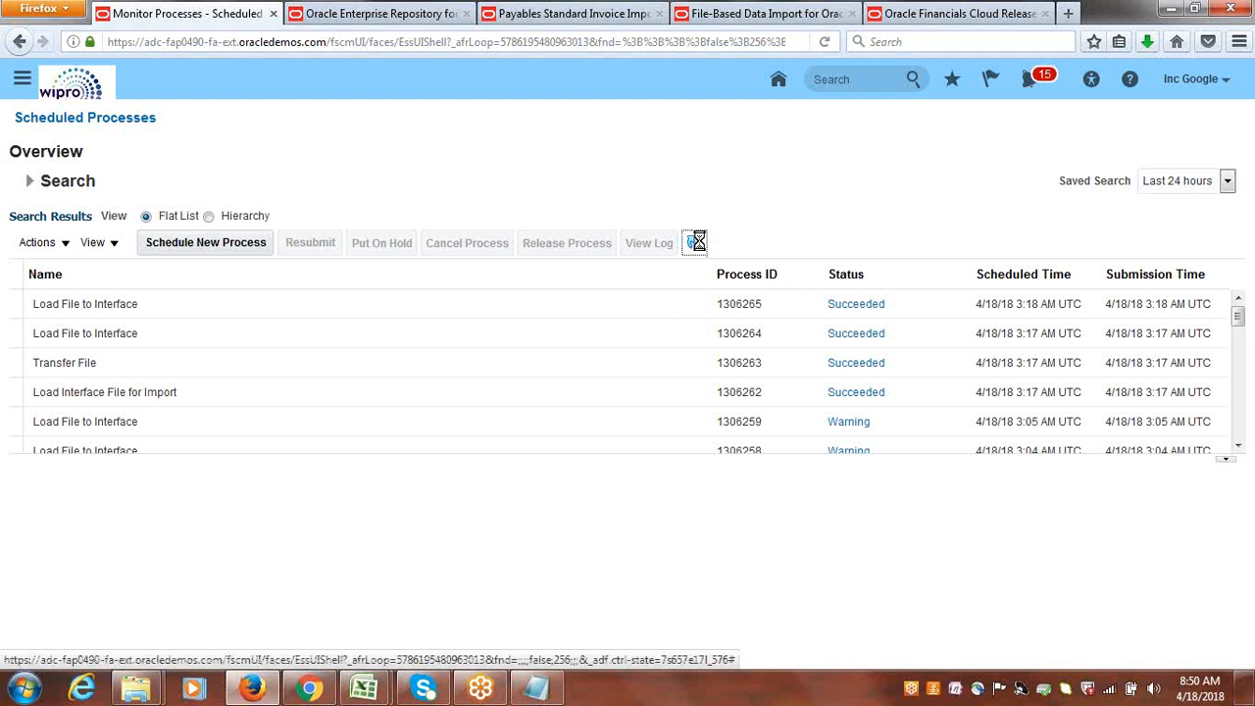
Reopen the Scheduled Processes work area from the Navigator.
{"action": "left_click", "coordinate": [21, 80]}
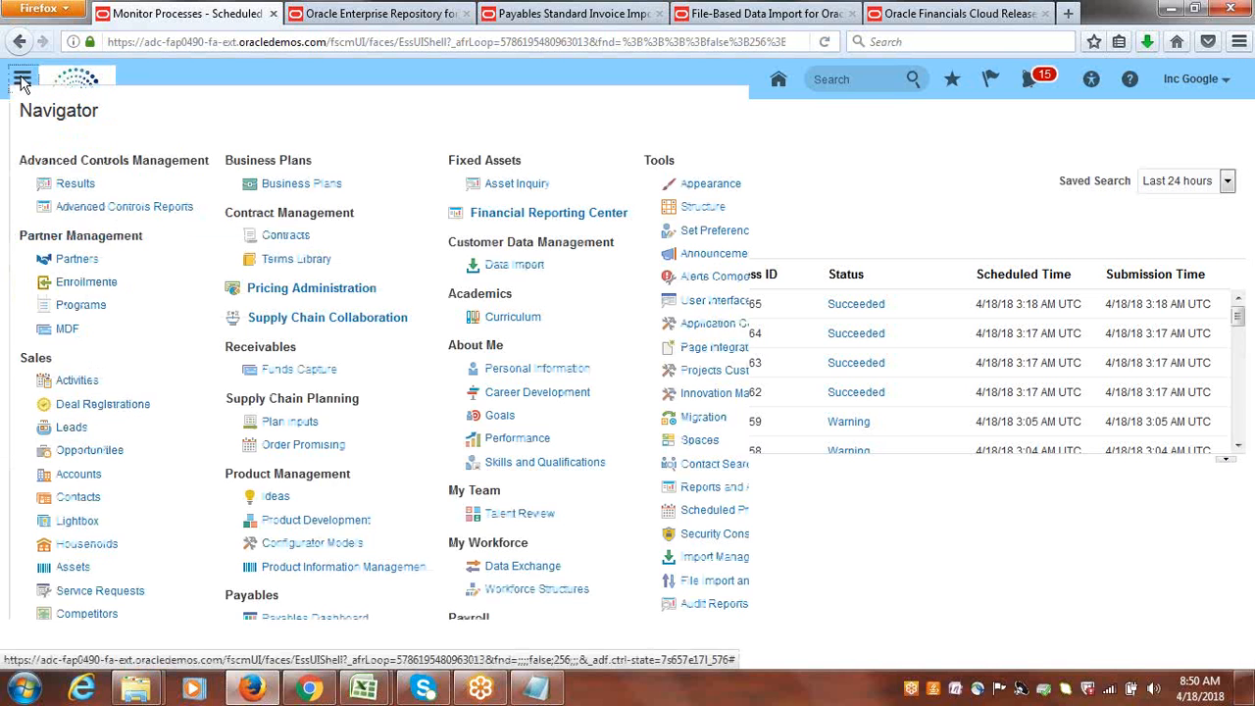
{"action": "left_click_drag", "start_coordinate": [876, 228], "coordinate": [877, 358]}
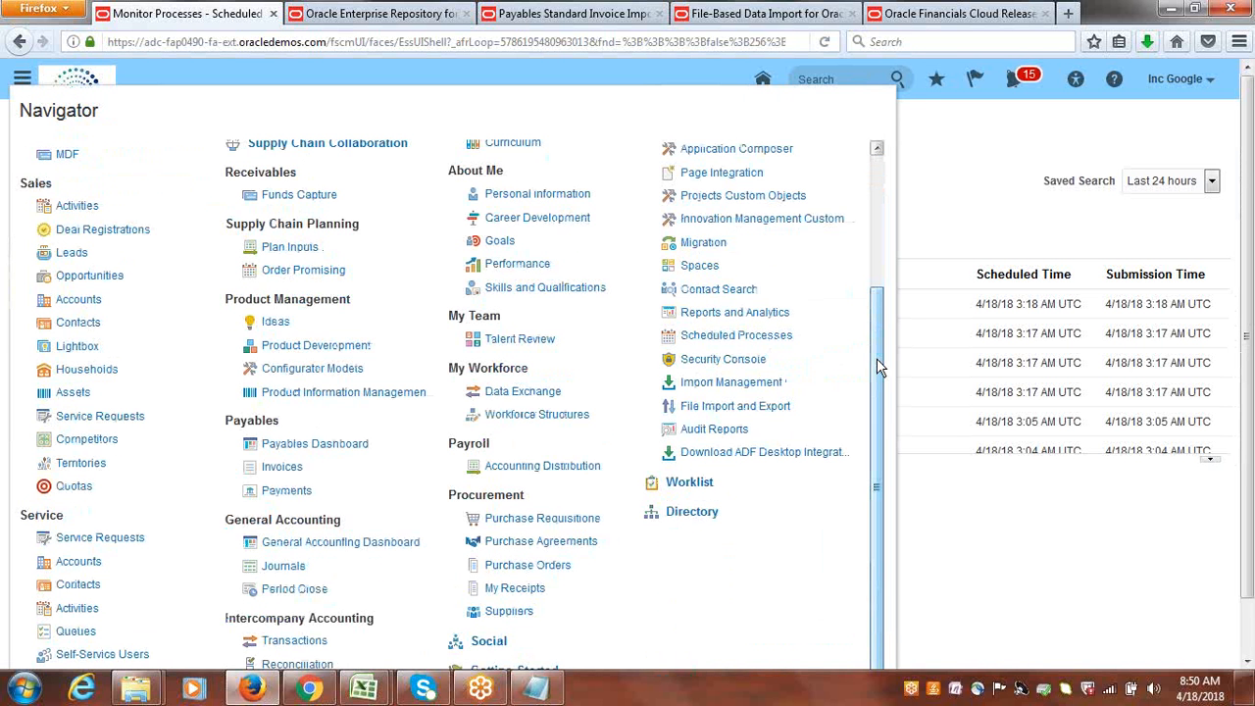
{"action": "left_click", "coordinate": [736, 335]}
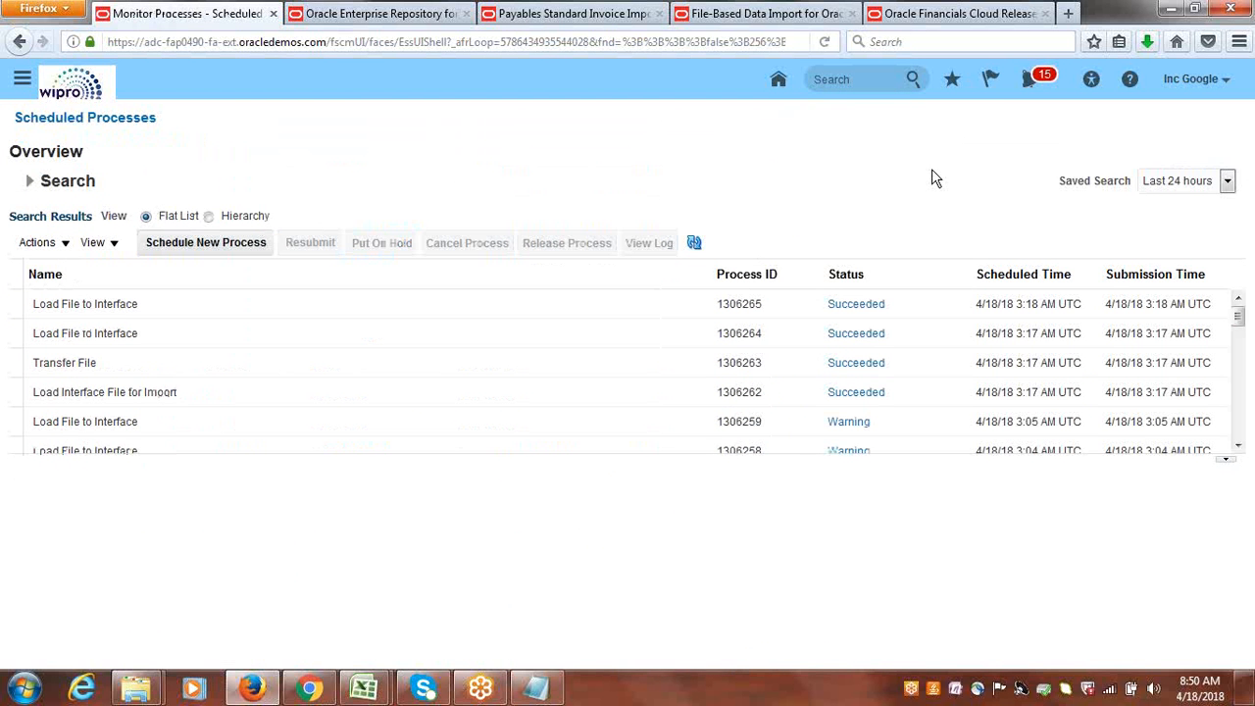
Schedule a new process of type Job, search for "Import Payables" and choose Import Payables Invoices.
{"action": "left_click", "coordinate": [234, 242]}
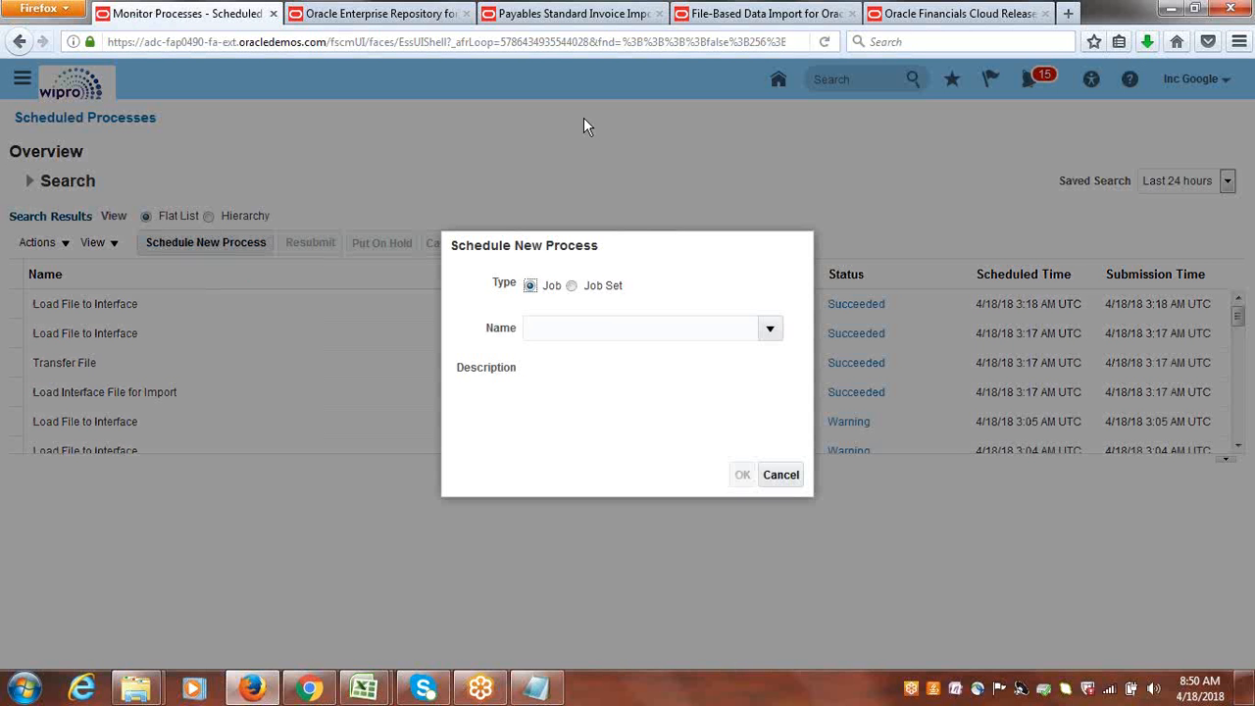
{"action": "left_click", "coordinate": [601, 324]}
{"action": "type", "text": "I"}
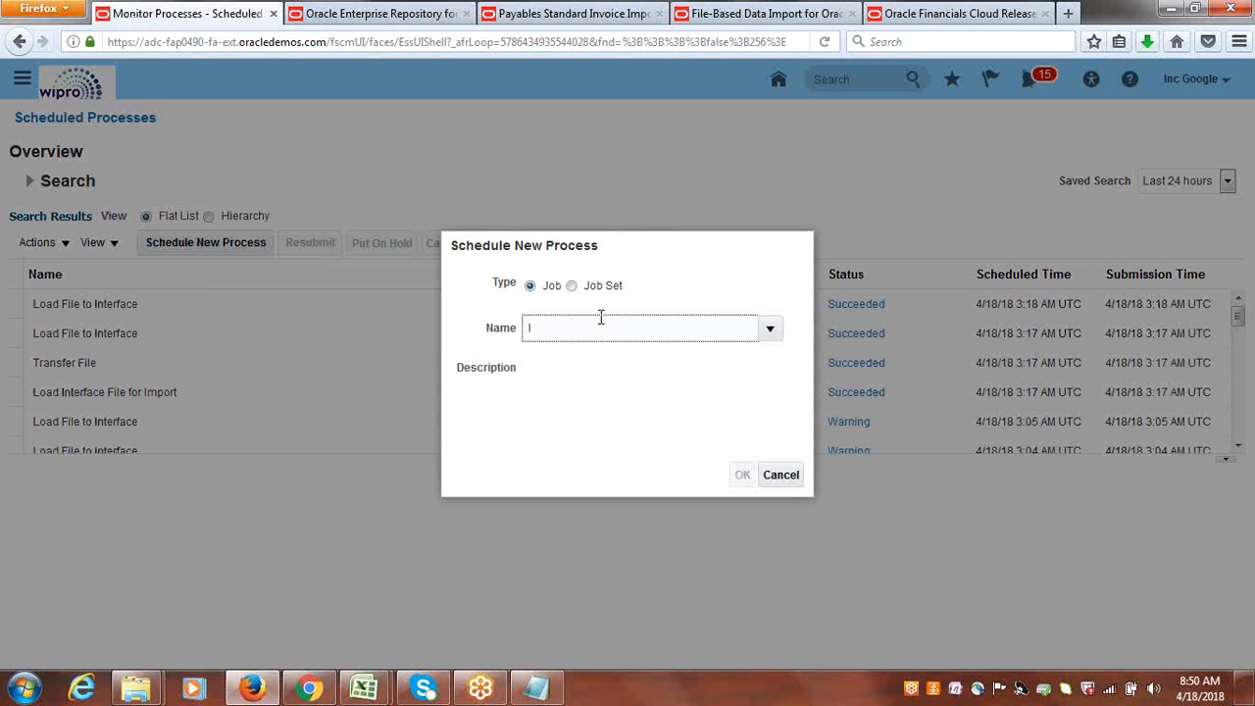
{"action": "type", "text": "mport Payables"}
{"action": "key", "text": "Tab"}
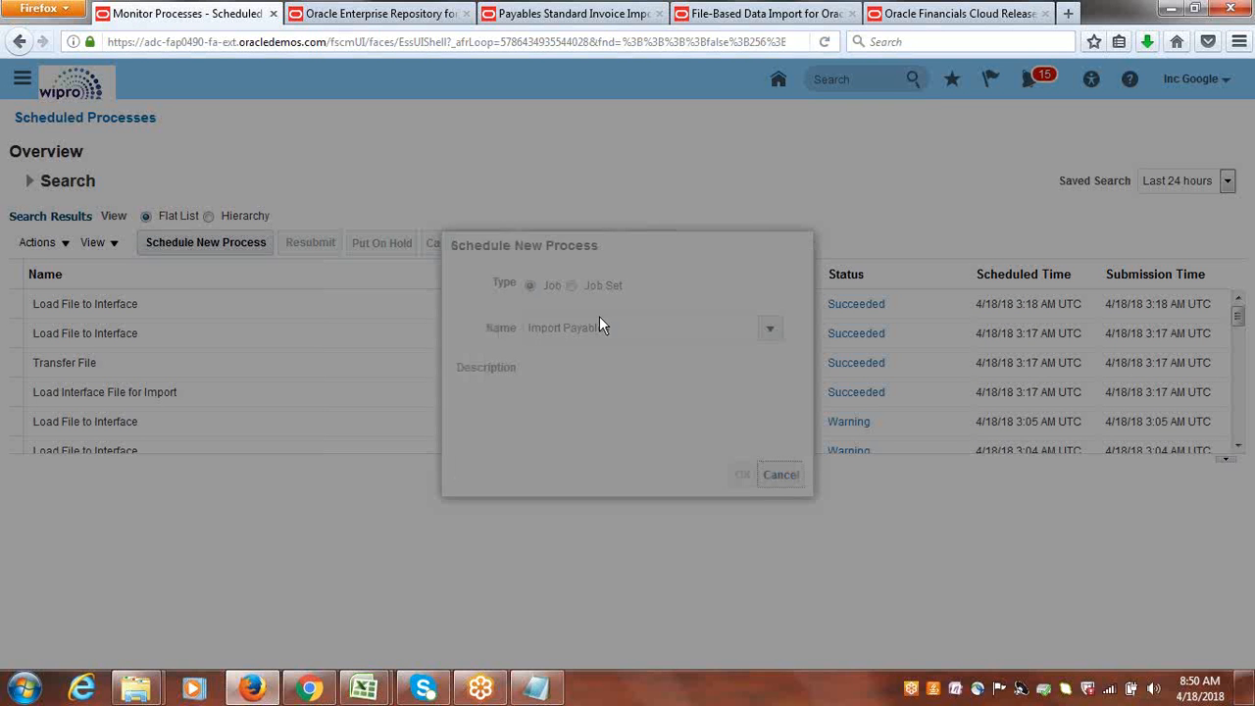
{"action": "left_click", "coordinate": [628, 324]}
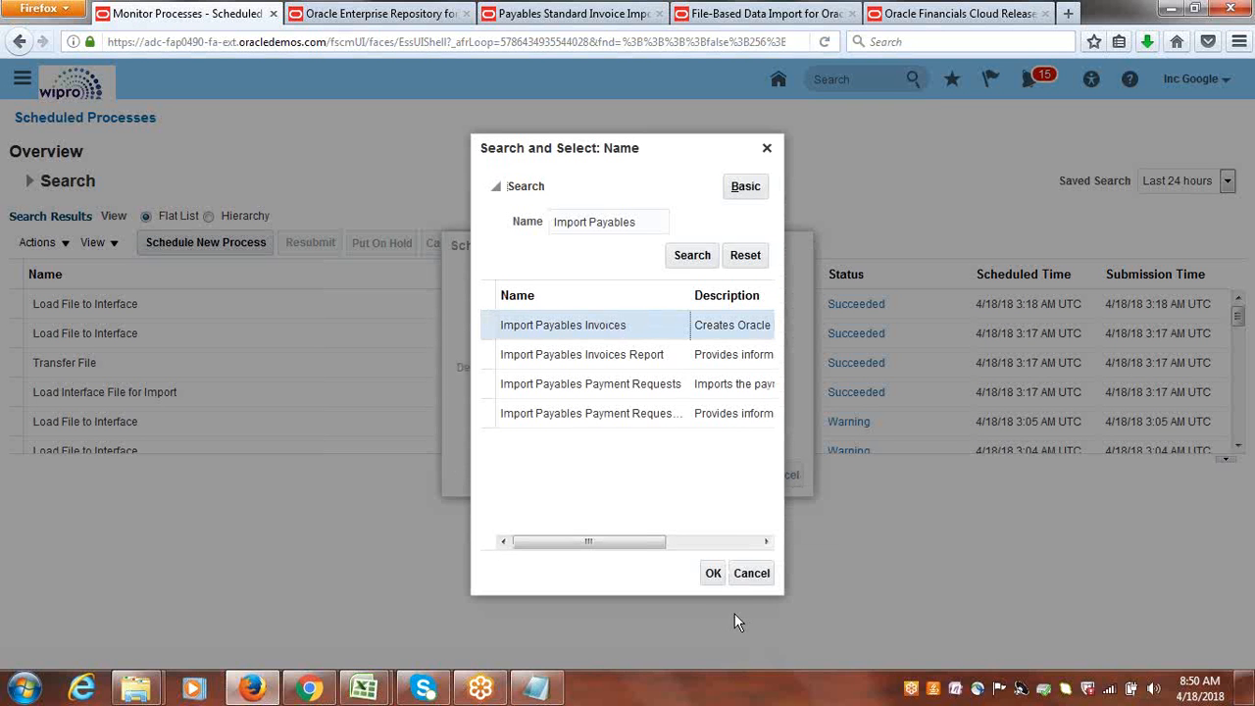
{"action": "left_click", "coordinate": [713, 572]}
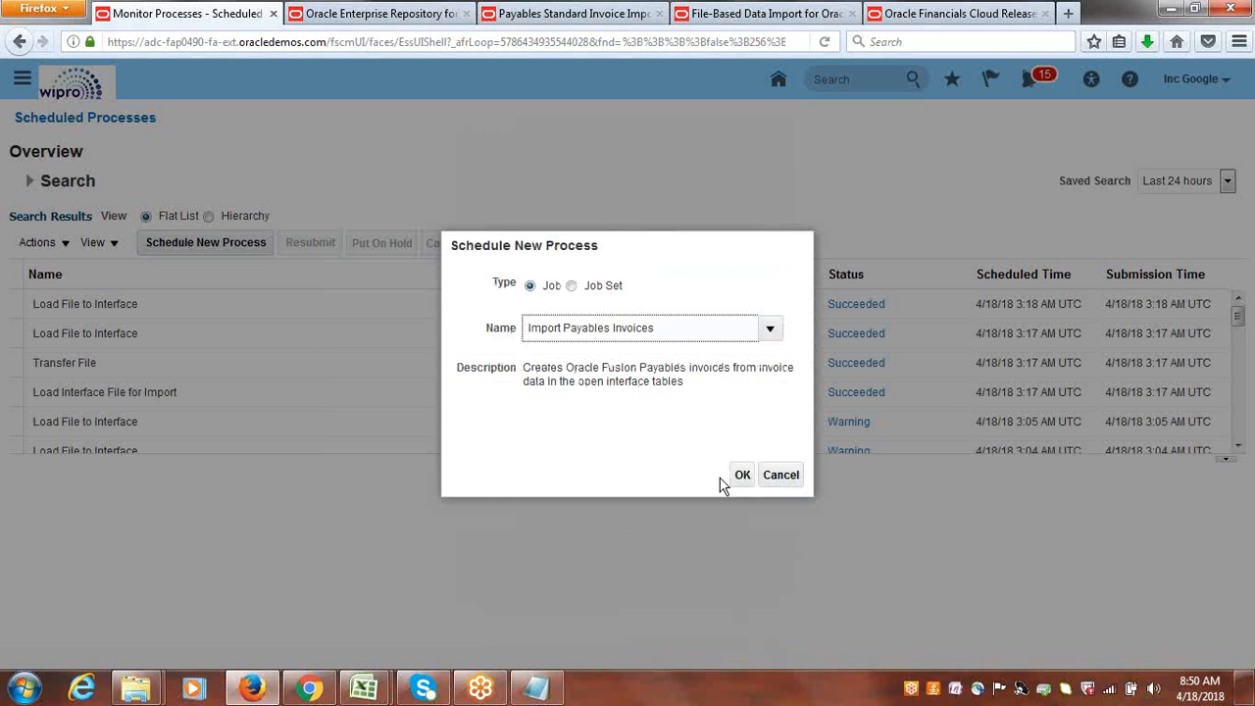
{"action": "left_click", "coordinate": [740, 474]}
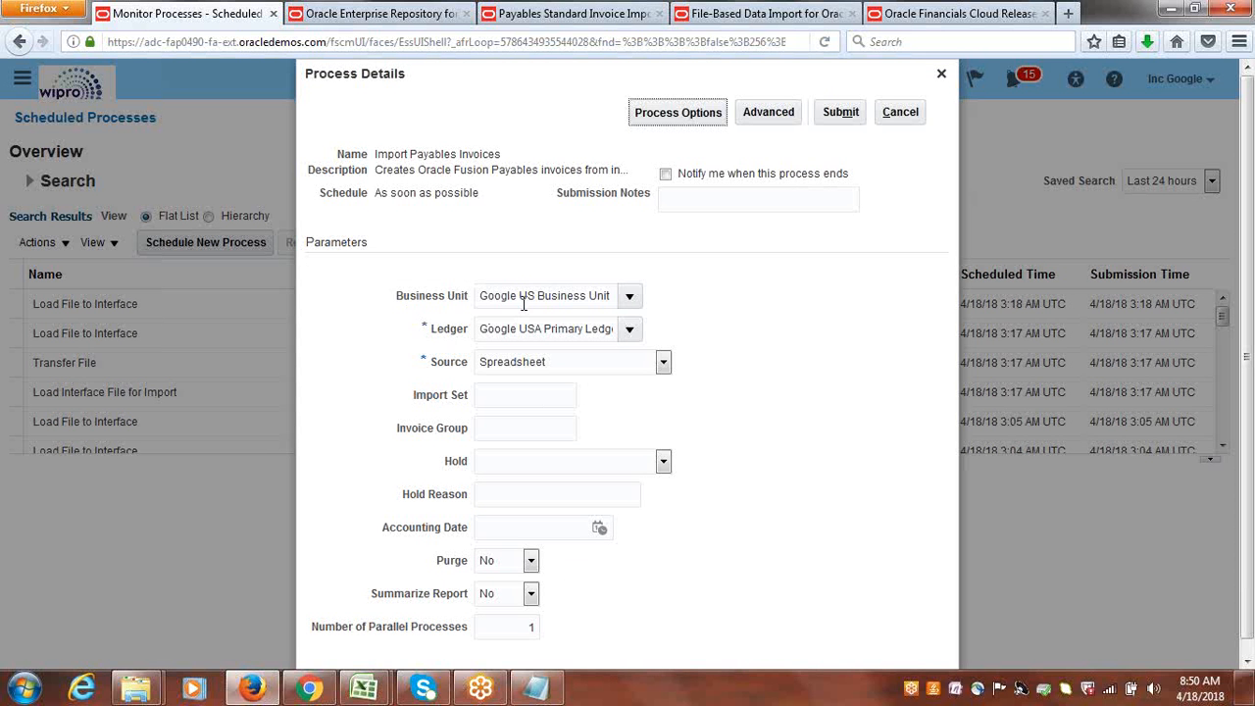
Set the Source parameter of the Import Payables Invoices process to External.
{"action": "left_click", "coordinate": [662, 361]}
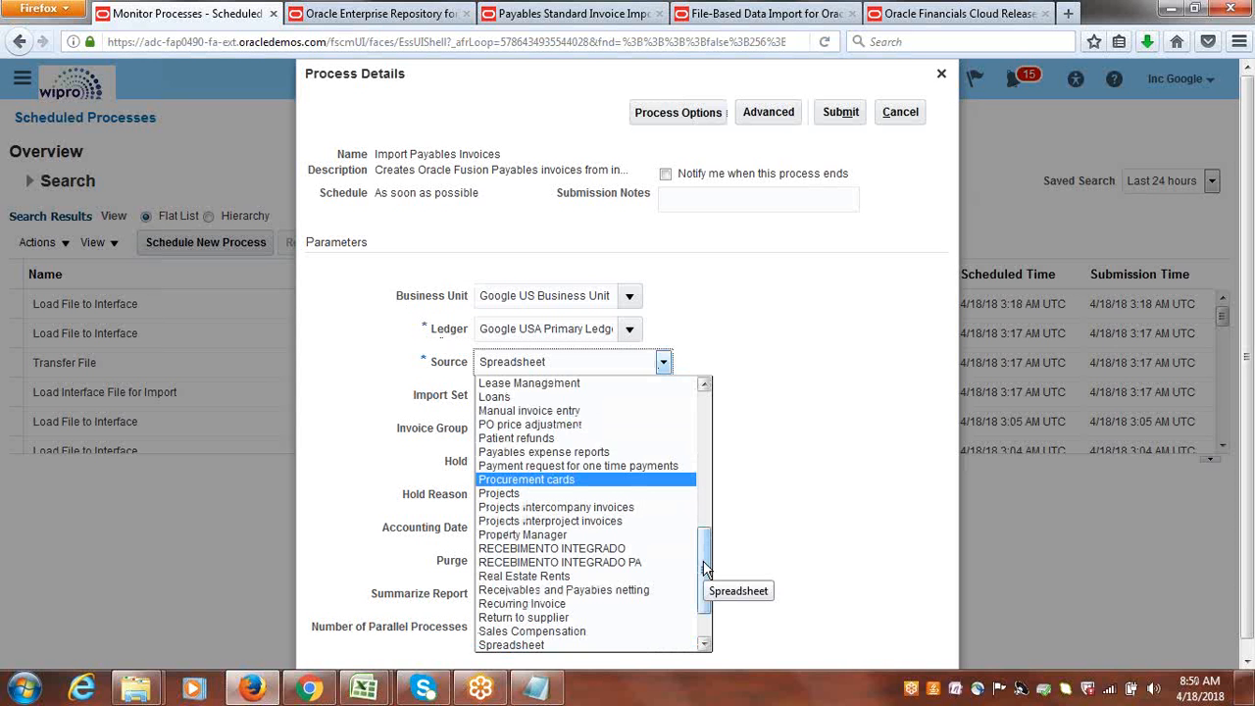
{"action": "left_click_drag", "start_coordinate": [705, 567], "coordinate": [710, 421]}
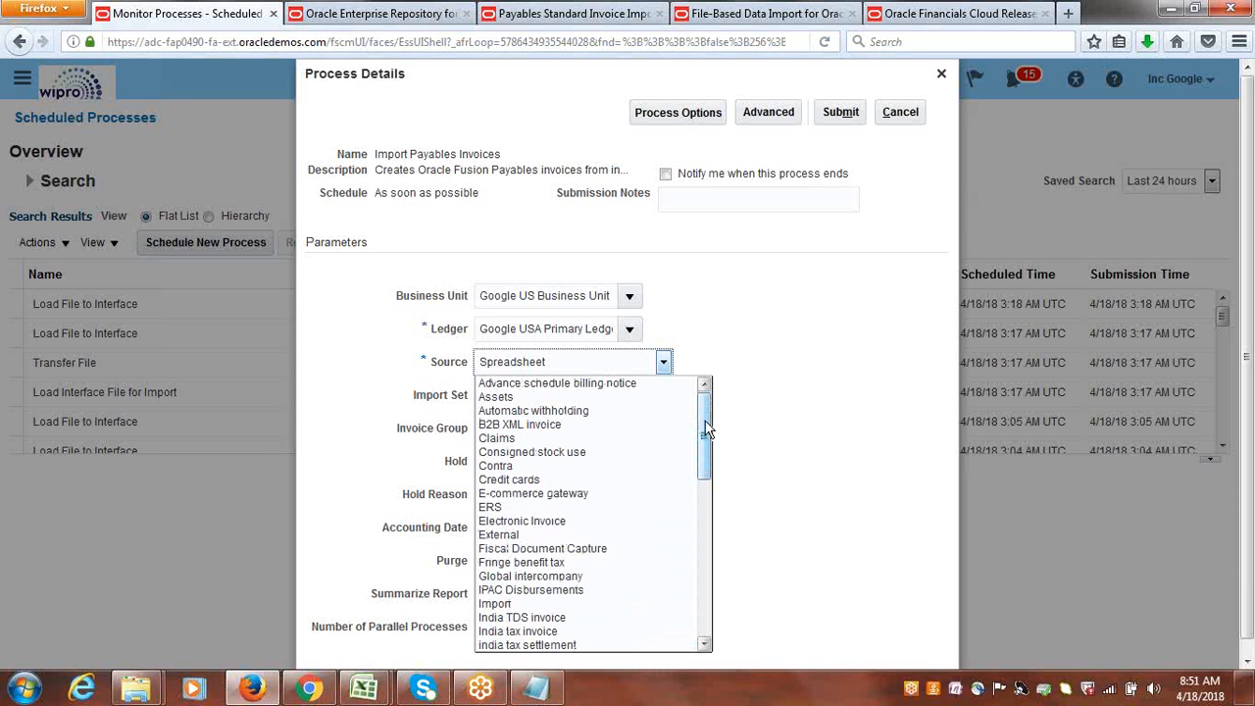
{"action": "left_click", "coordinate": [546, 535]}
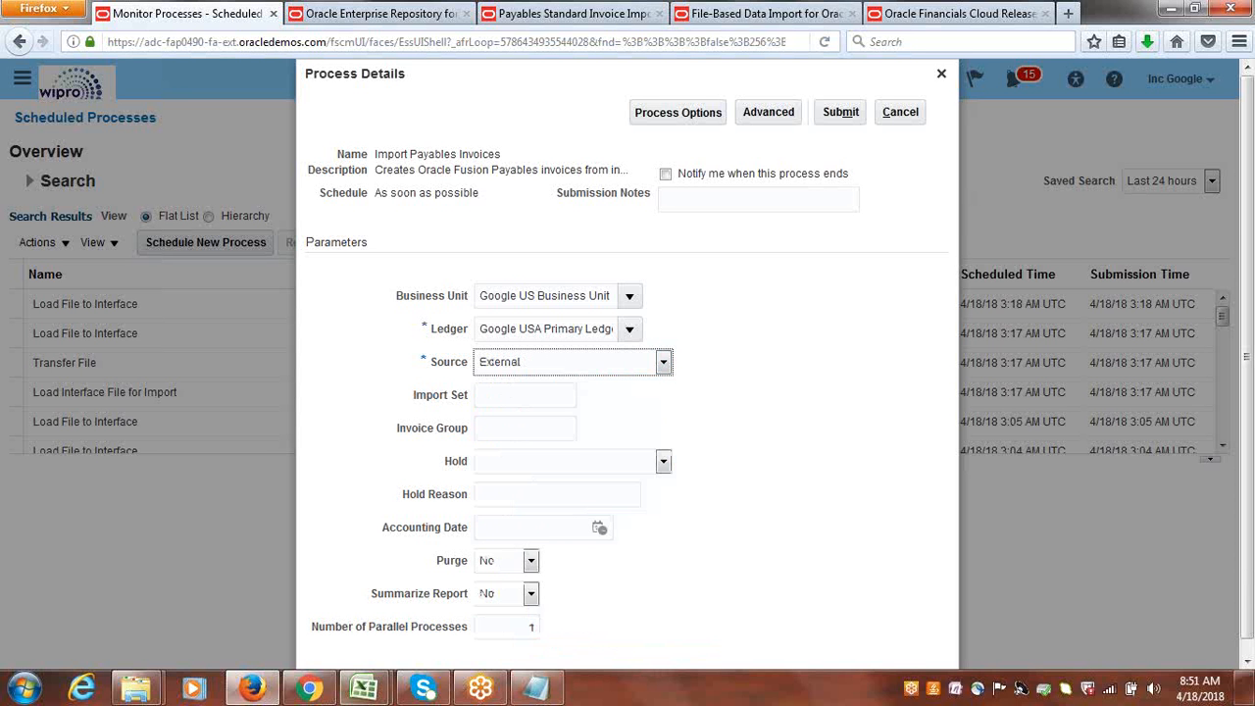
Switch to PayablesStandardInvoiceImportTemplate.xlsm in Excel, check the invoice's Source on the AP_INVOICES_INTERFACE sheet, and return to Firefox.
{"action": "mouse_move", "coordinate": [364, 689]}
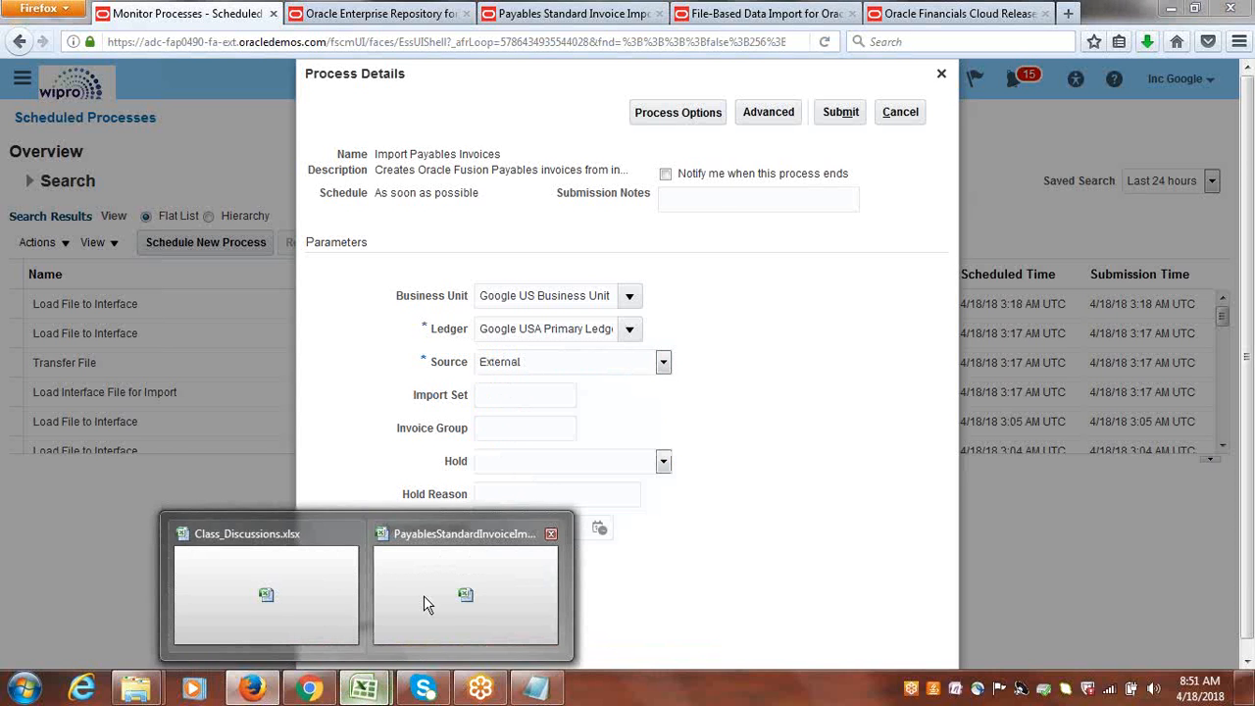
{"action": "left_click", "coordinate": [423, 596]}
{"action": "left_click", "coordinate": [595, 389]}
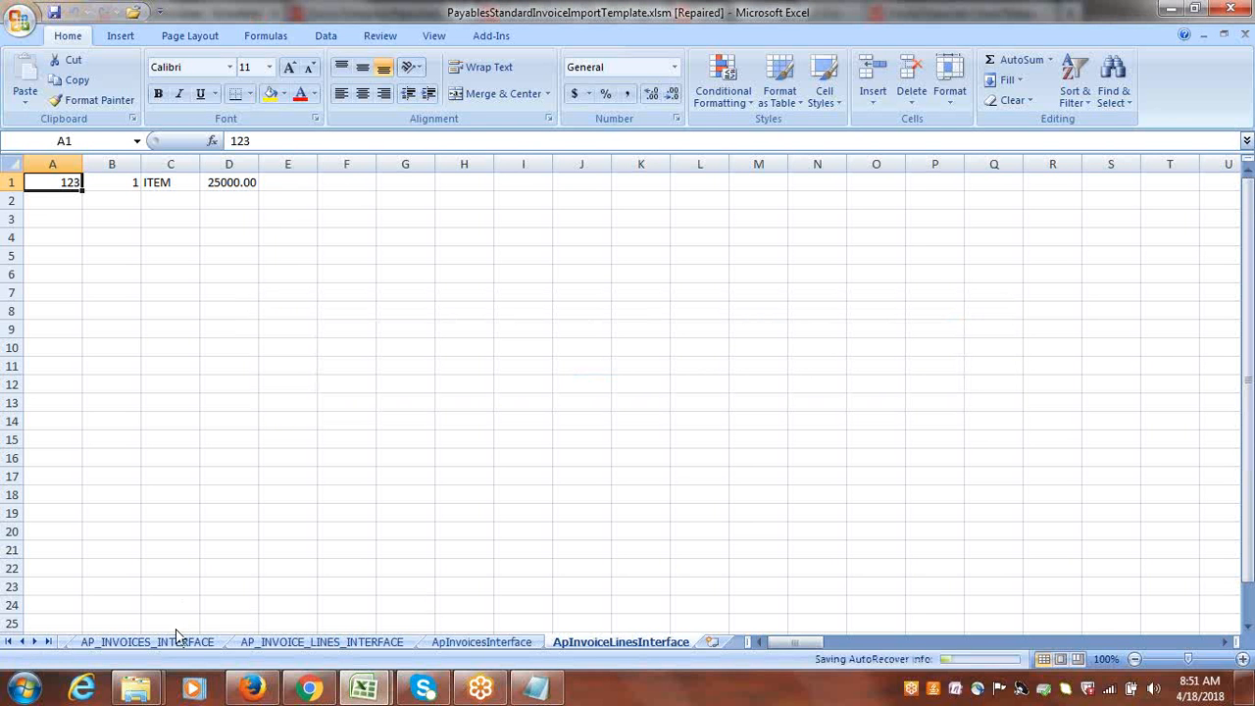
{"action": "left_click", "coordinate": [168, 641]}
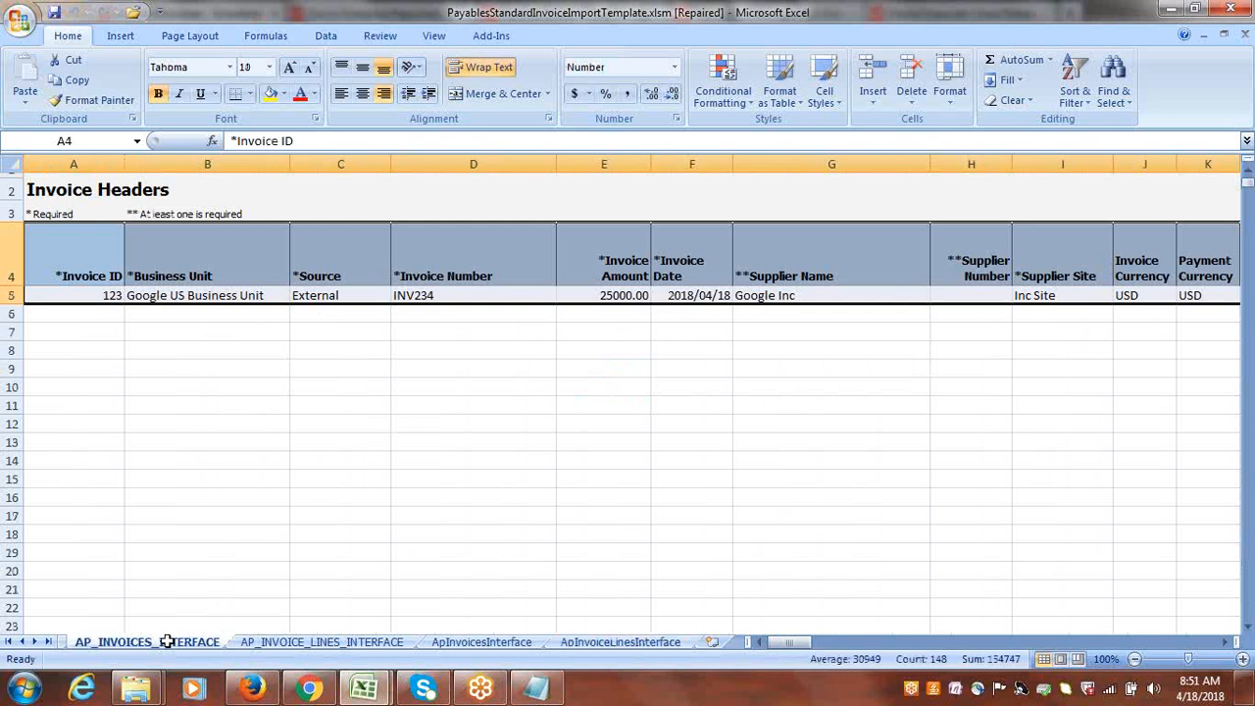
{"action": "left_click", "coordinate": [339, 295]}
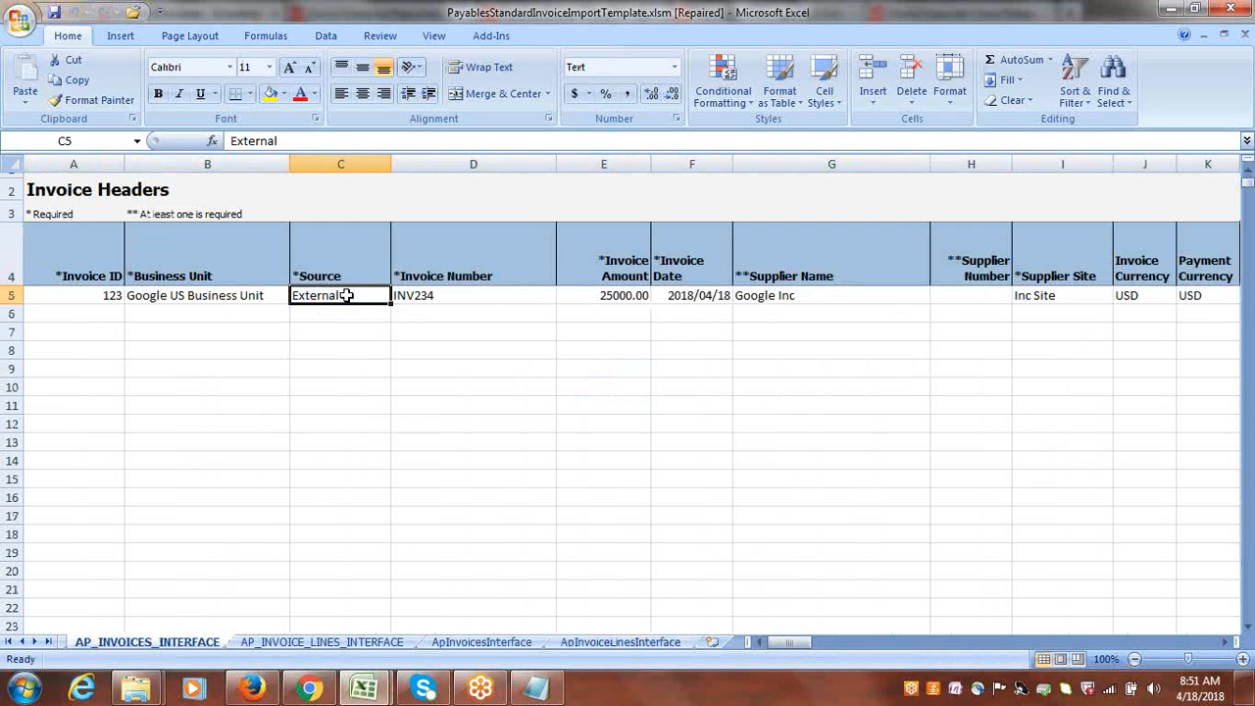
{"action": "left_click", "coordinate": [265, 691]}
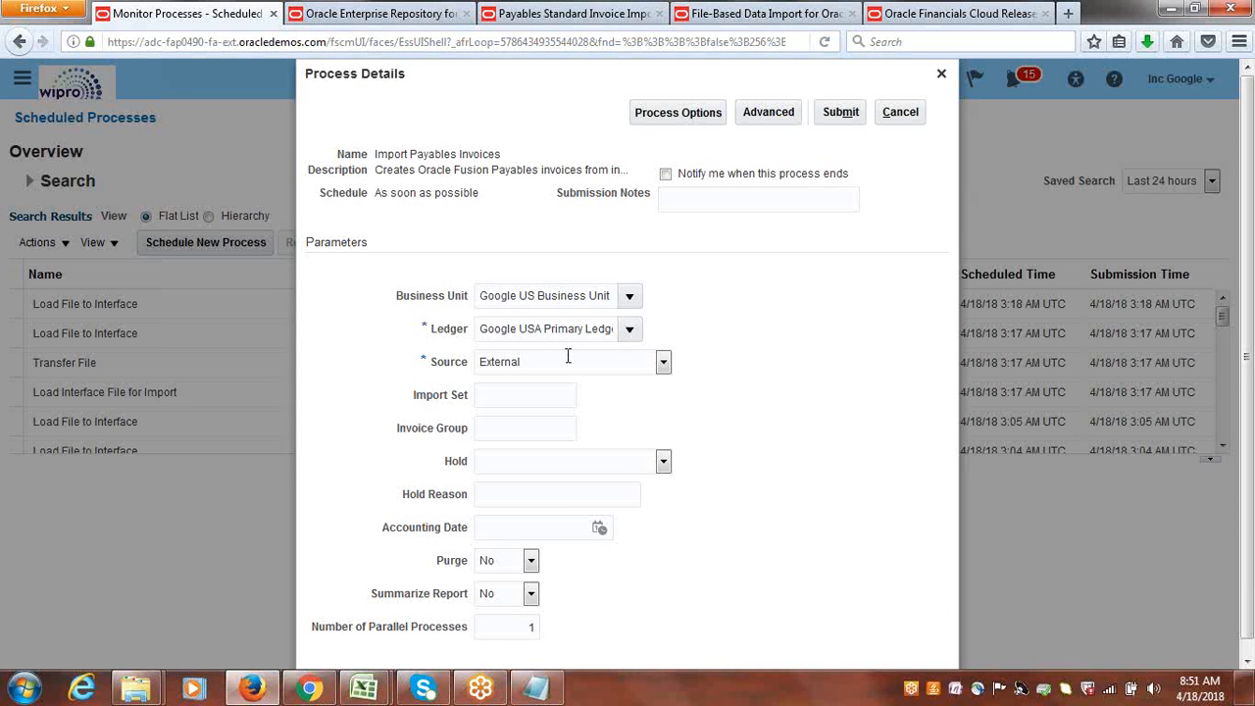
Review the Purge choices, keep No, and submit the Import Payables Invoices process.
{"action": "left_click", "coordinate": [531, 561]}
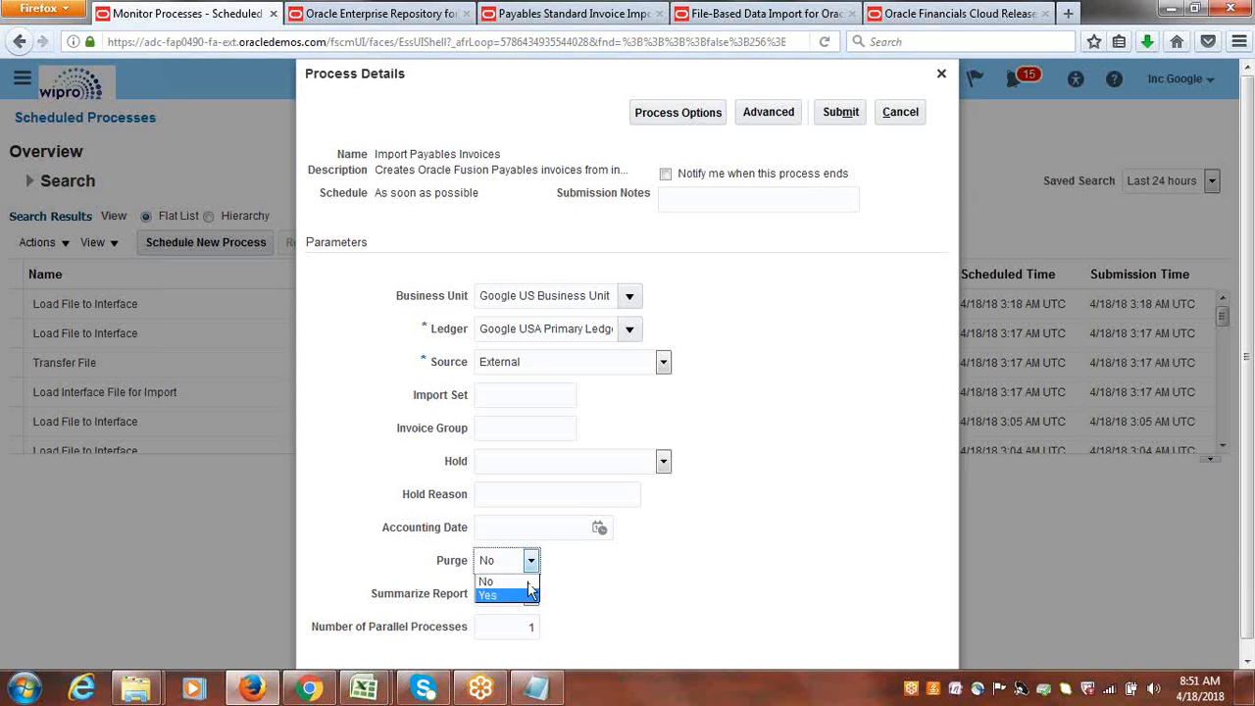
{"action": "left_click", "coordinate": [607, 561]}
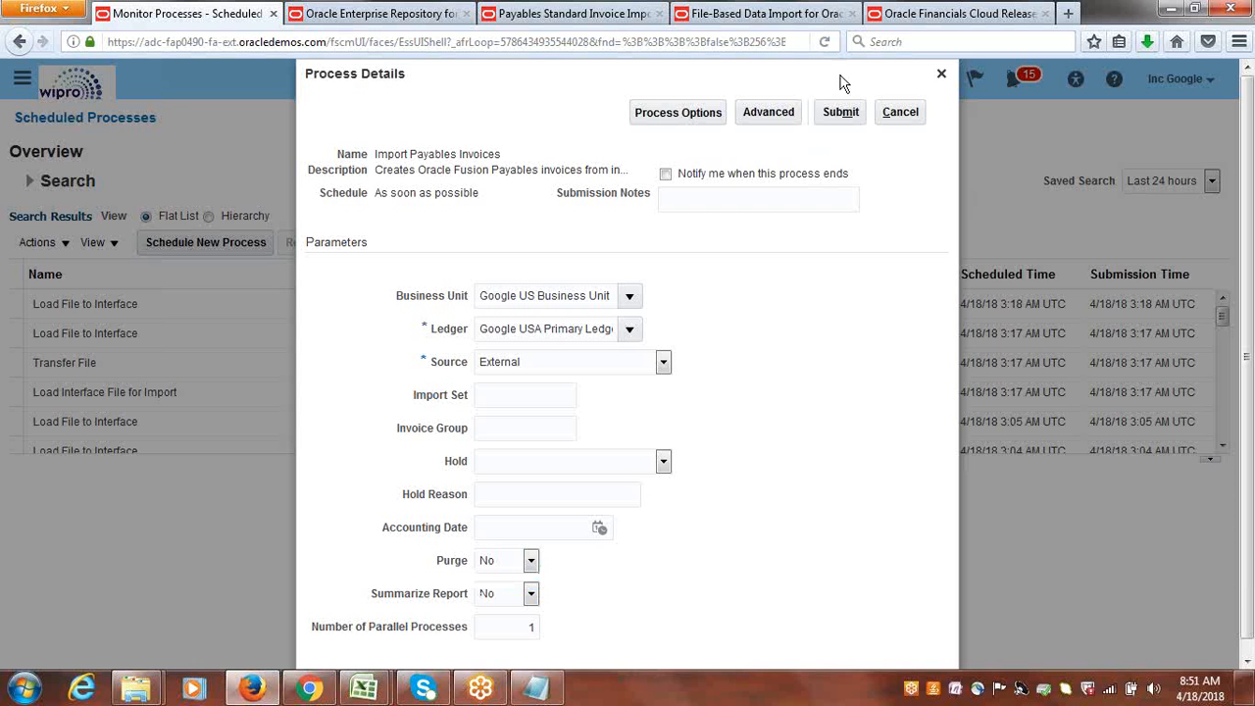
{"action": "left_click", "coordinate": [840, 112]}
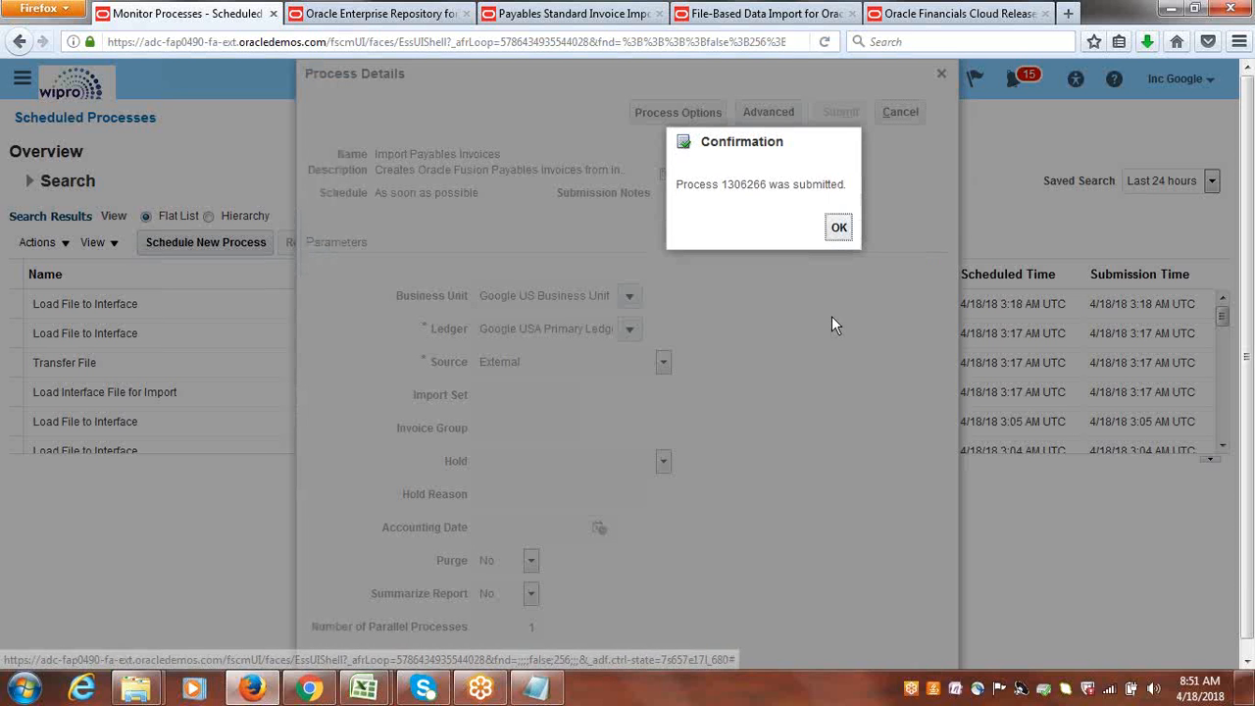
{"action": "left_click", "coordinate": [838, 232]}
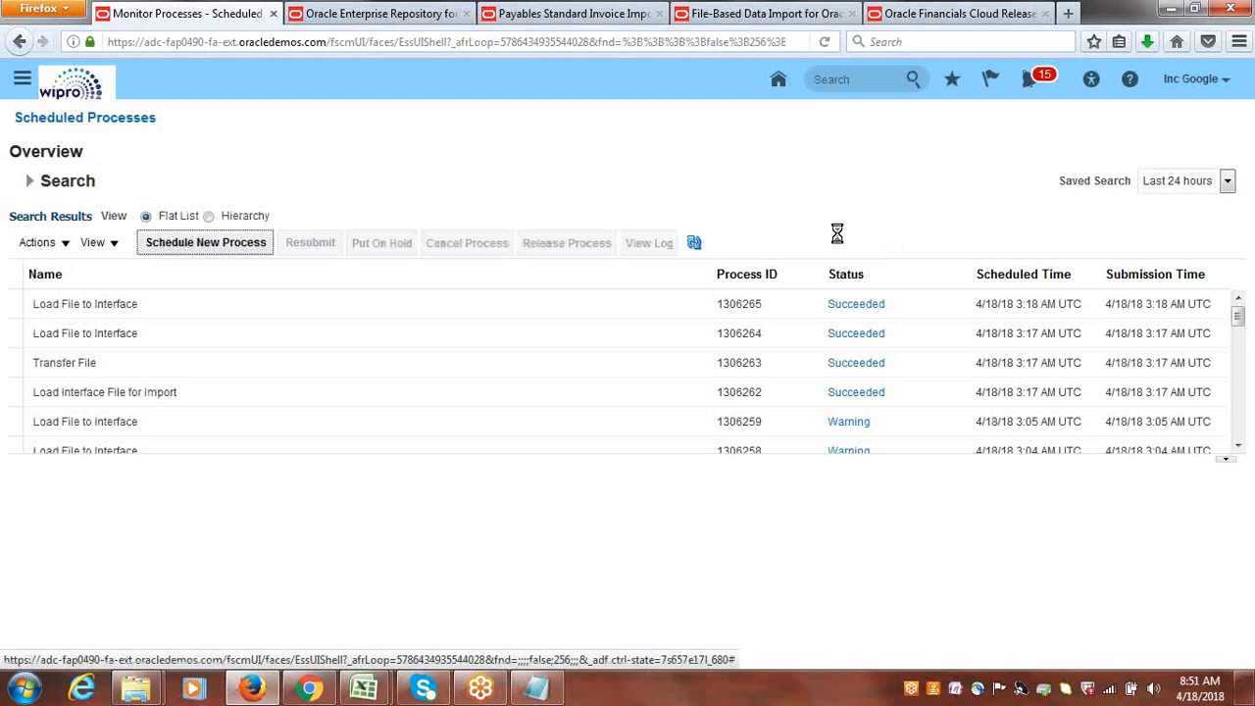
Refresh the process list repeatedly to check the status of Import Payables Invoices and its Import Payables Invoices Report.
{"action": "left_click", "coordinate": [695, 244]}
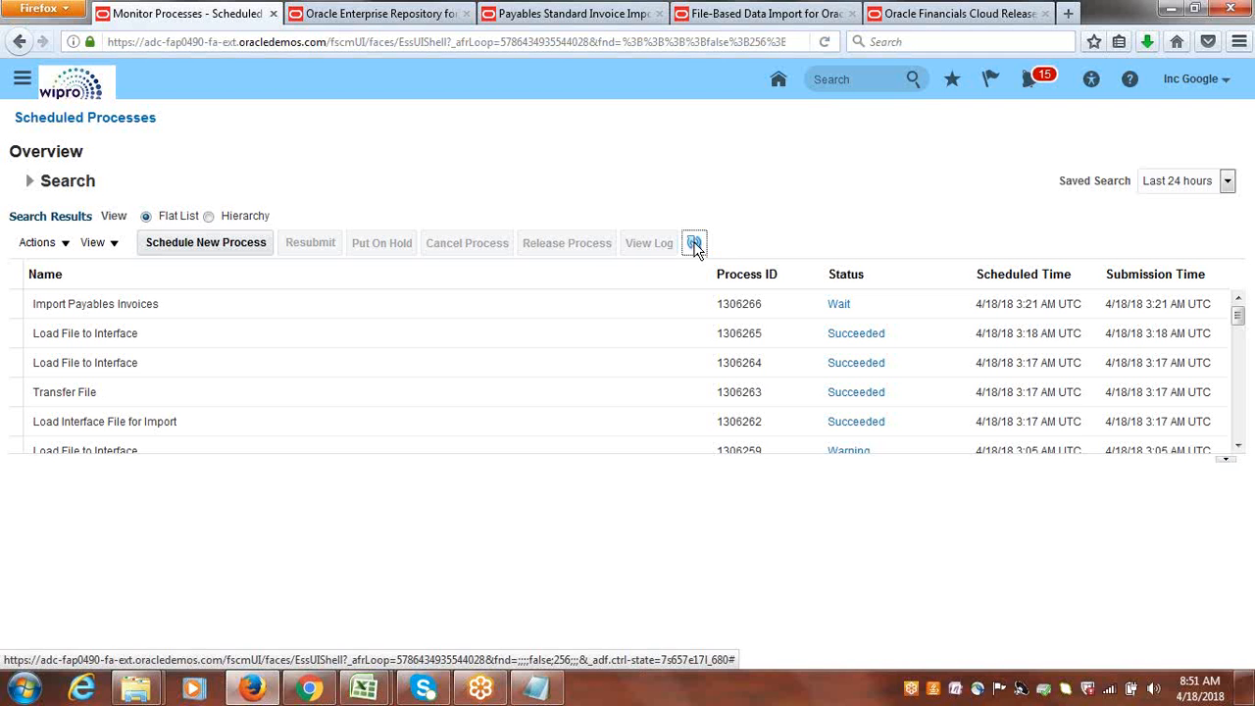
{"action": "left_click", "coordinate": [694, 243]}
{"action": "left_click", "coordinate": [694, 244]}
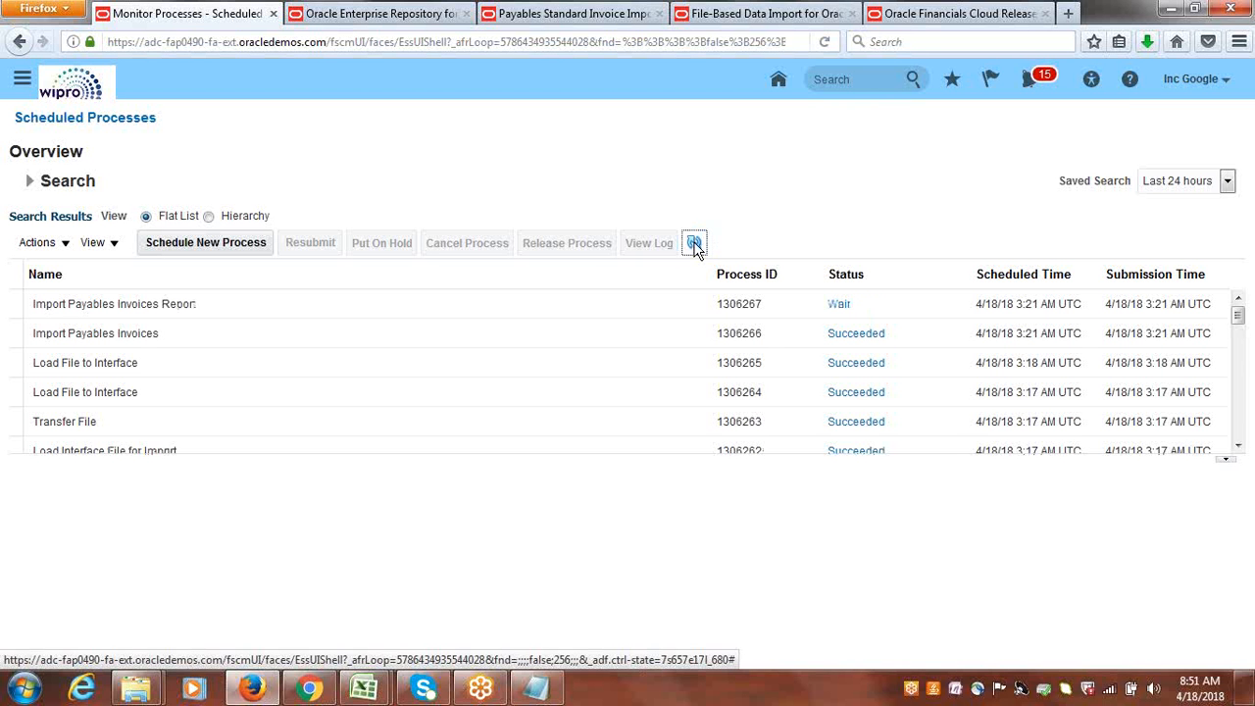
{"action": "left_click", "coordinate": [694, 245]}
{"action": "left_click", "coordinate": [694, 245]}
{"action": "left_click", "coordinate": [695, 245]}
{"action": "left_click", "coordinate": [695, 246]}
{"action": "left_click", "coordinate": [695, 245]}
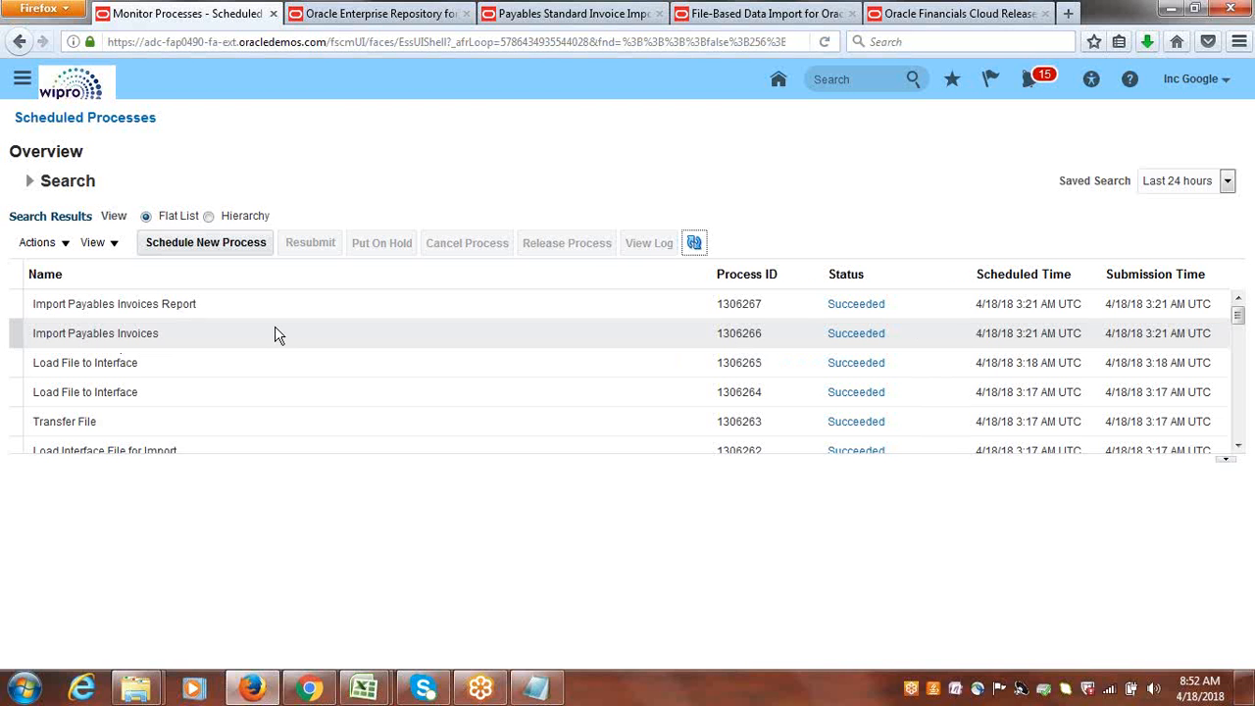
{"action": "left_click", "coordinate": [695, 244]}
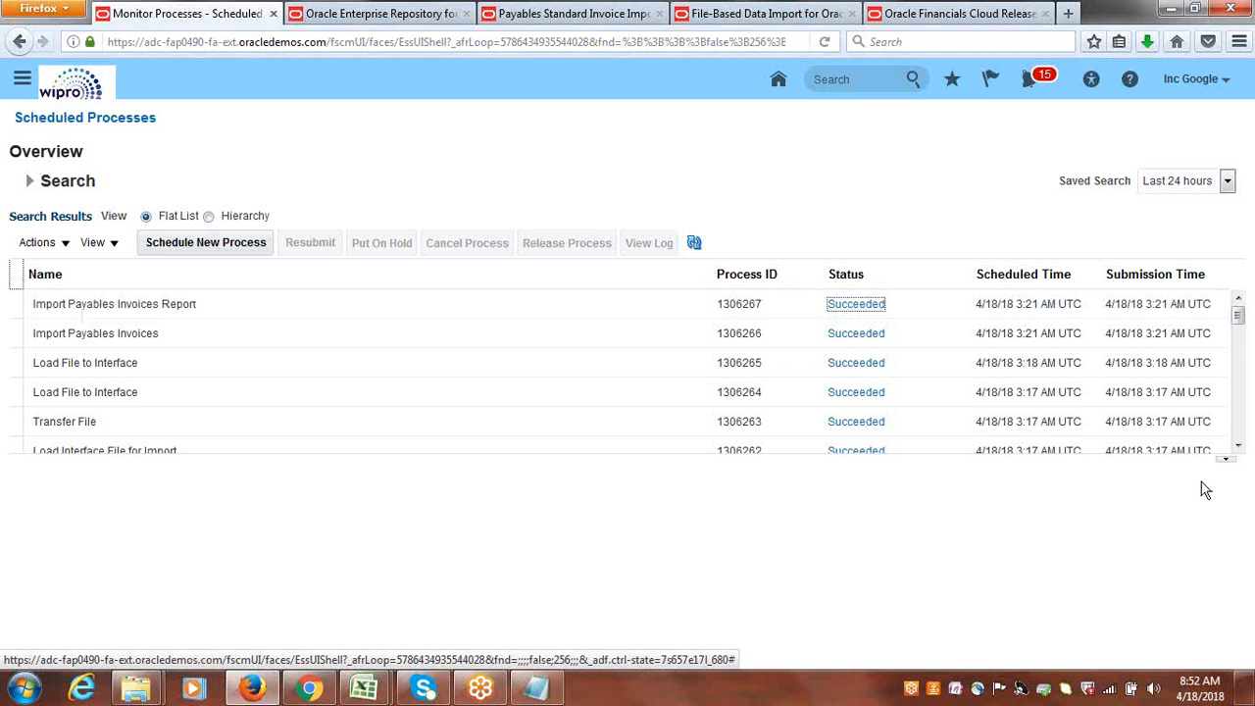
Open the APXIIMPT_BIP Document1 output of the Import Payables Invoices Report as a PDF in Foxit Reader.
{"action": "left_click", "coordinate": [90, 302]}
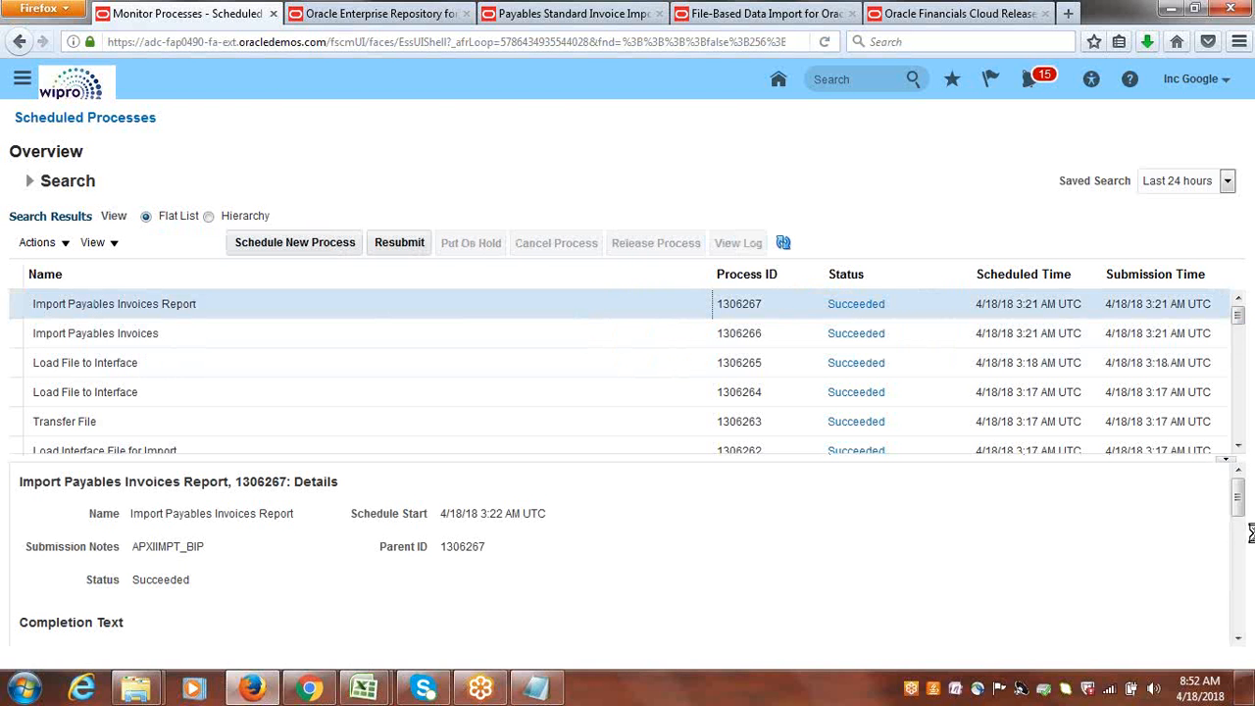
{"action": "left_click_drag", "start_coordinate": [1240, 500], "coordinate": [1250, 576]}
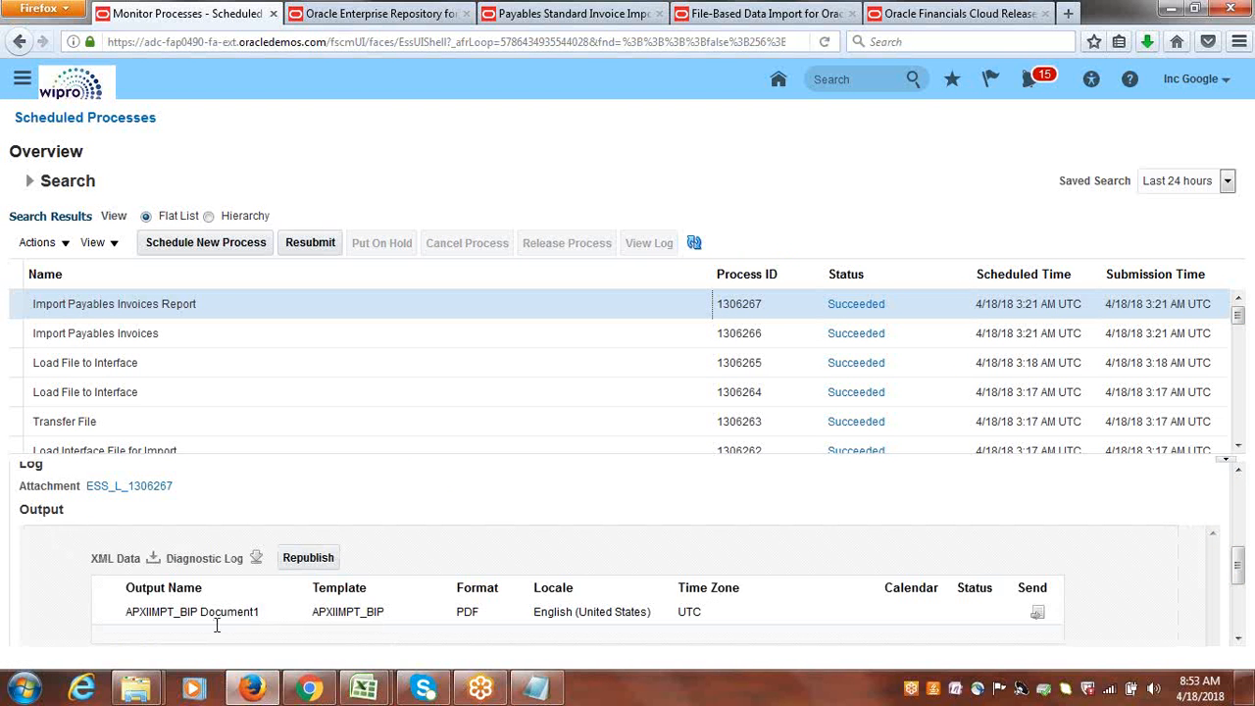
{"action": "left_click", "coordinate": [200, 611]}
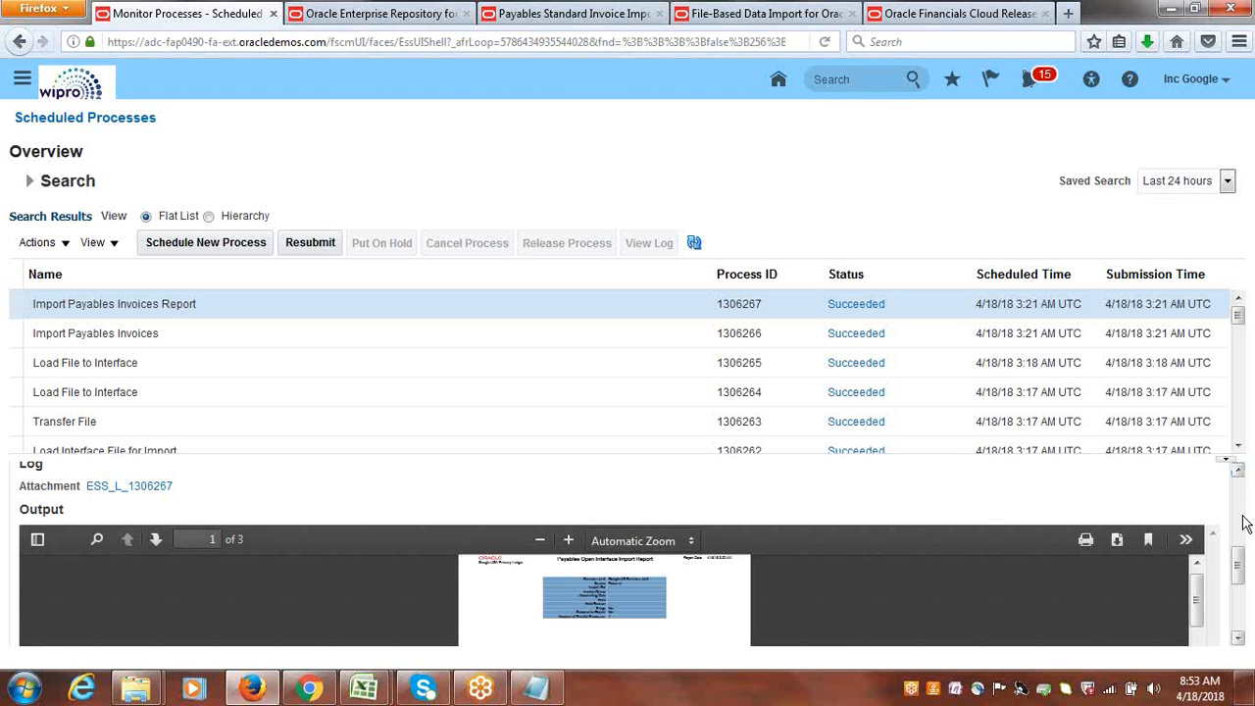
{"action": "left_click", "coordinate": [1117, 541]}
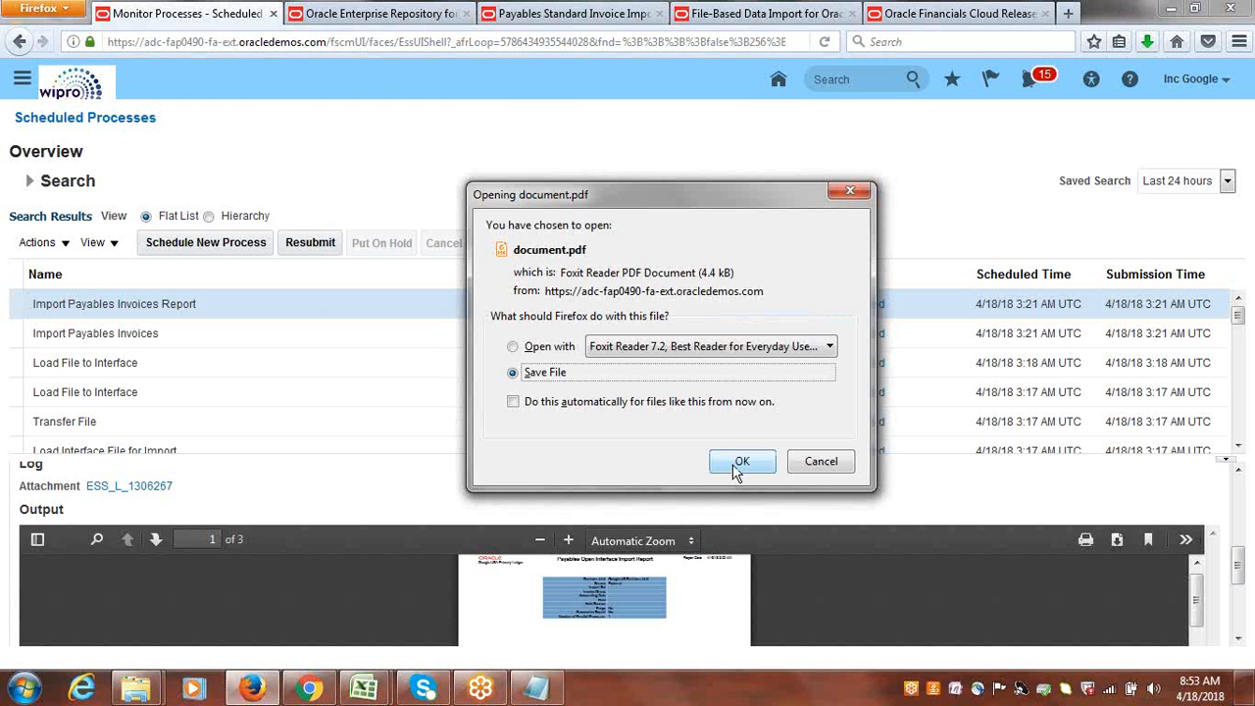
{"action": "left_click", "coordinate": [551, 351]}
{"action": "left_click", "coordinate": [743, 461]}
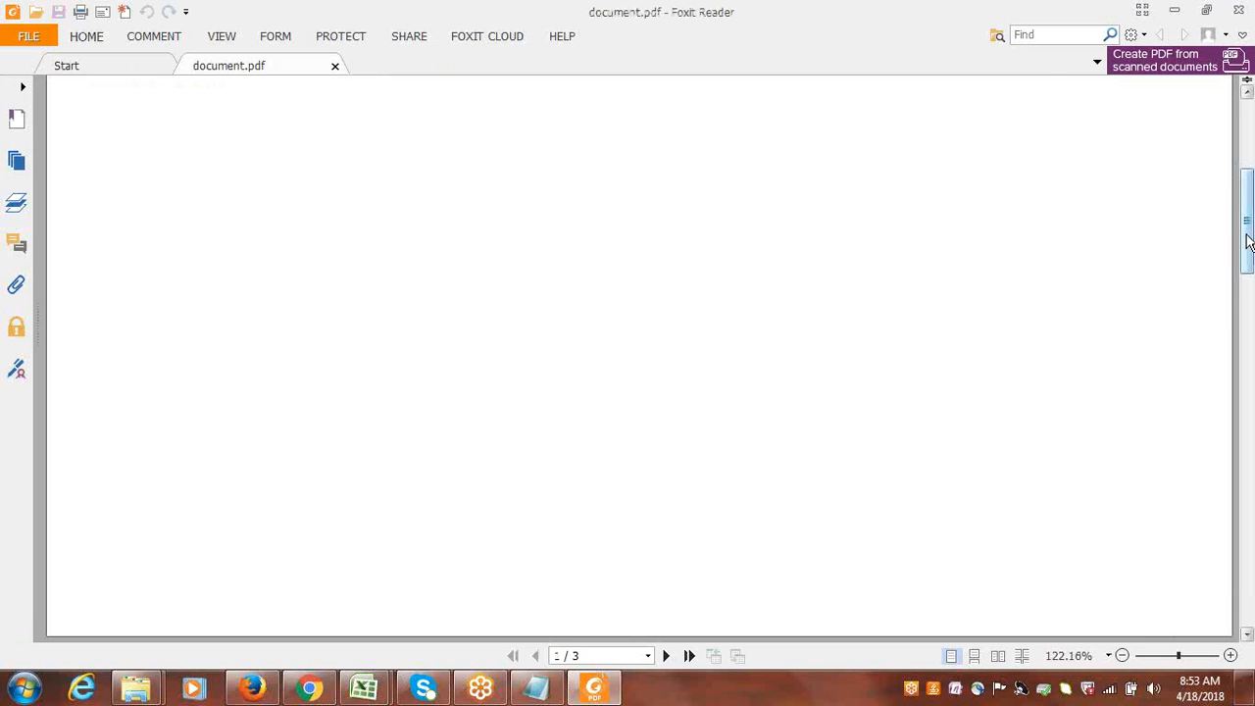
Examine the Payables Open Interface Import Report's parameters and the rejection reasons for invoice INV234.
{"action": "left_click_drag", "start_coordinate": [1248, 242], "coordinate": [1246, 147]}
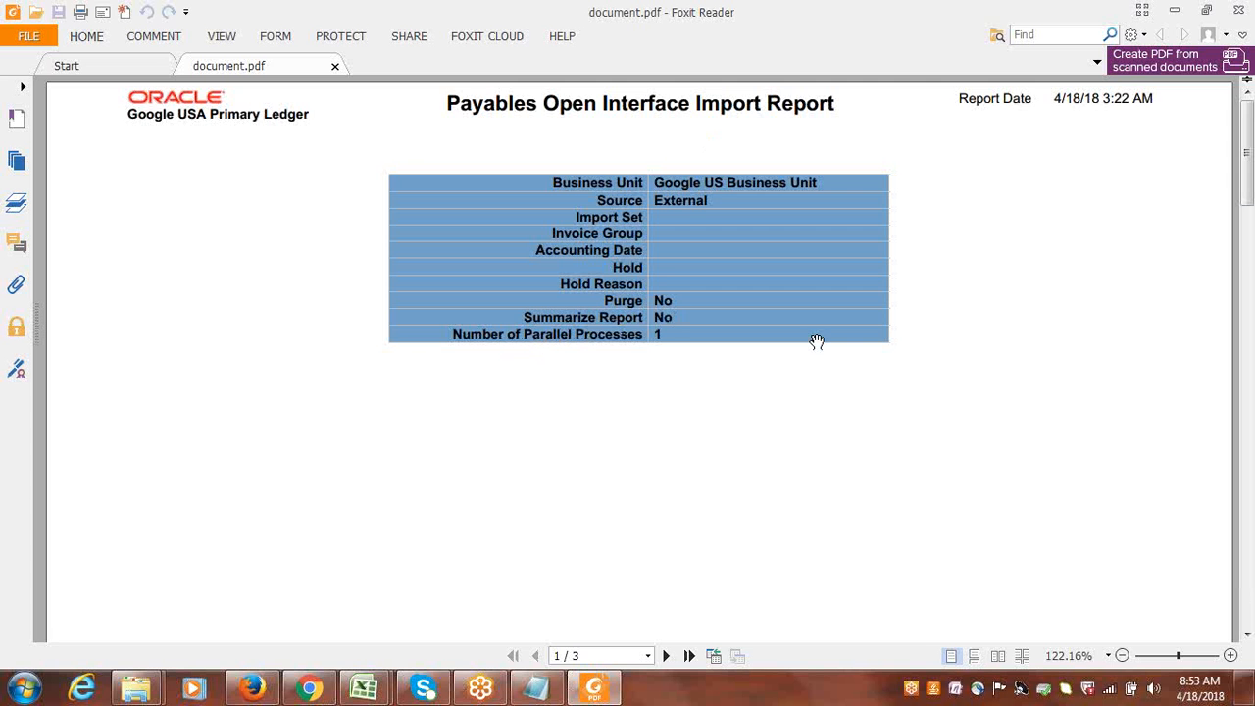
{"action": "left_click_drag", "start_coordinate": [1248, 145], "coordinate": [1252, 585]}
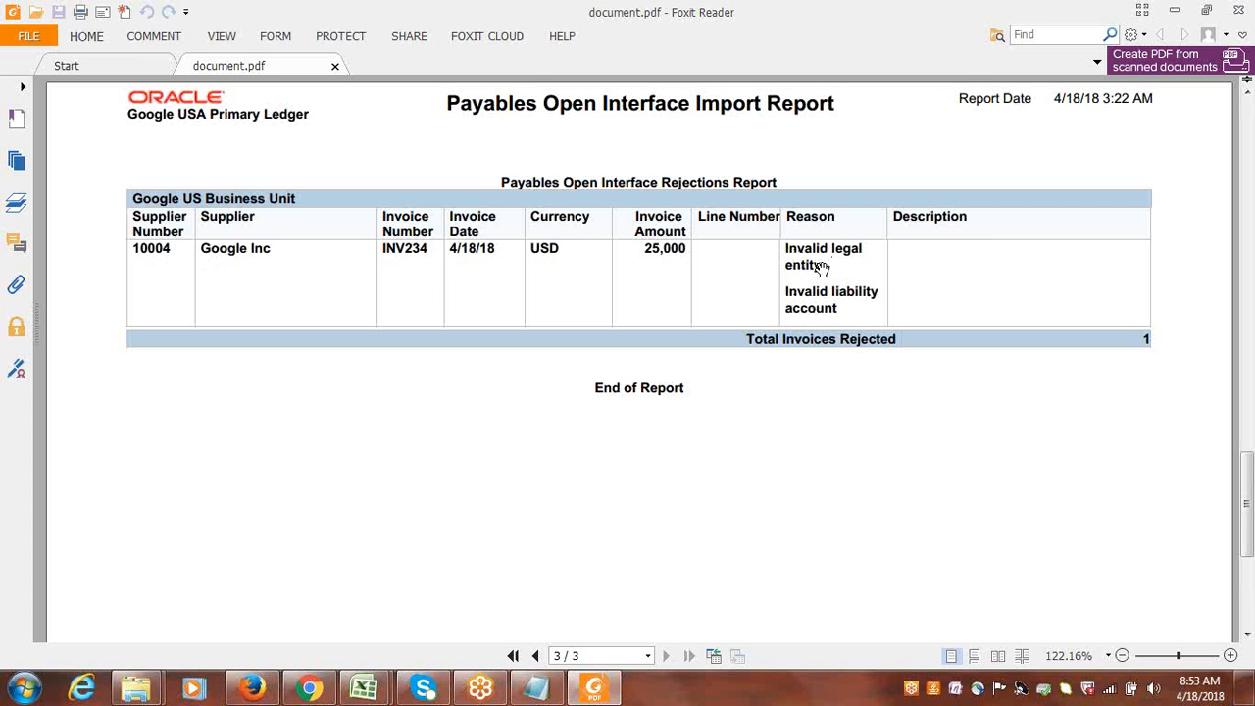
{"action": "left_click_drag", "start_coordinate": [808, 269], "coordinate": [807, 266]}
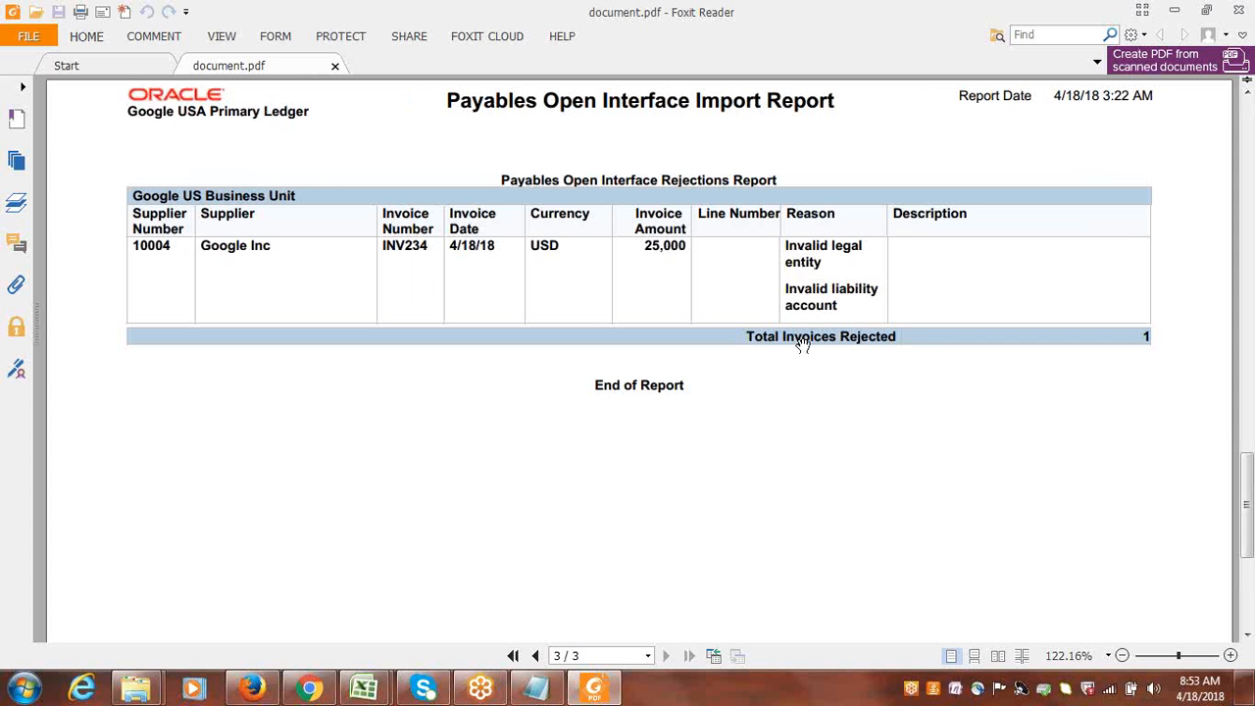
Recheck the Rejections Report page for the Google Inc invoice, including its amount and rejection reasons.
{"action": "left_click_drag", "start_coordinate": [805, 342], "coordinate": [805, 341]}
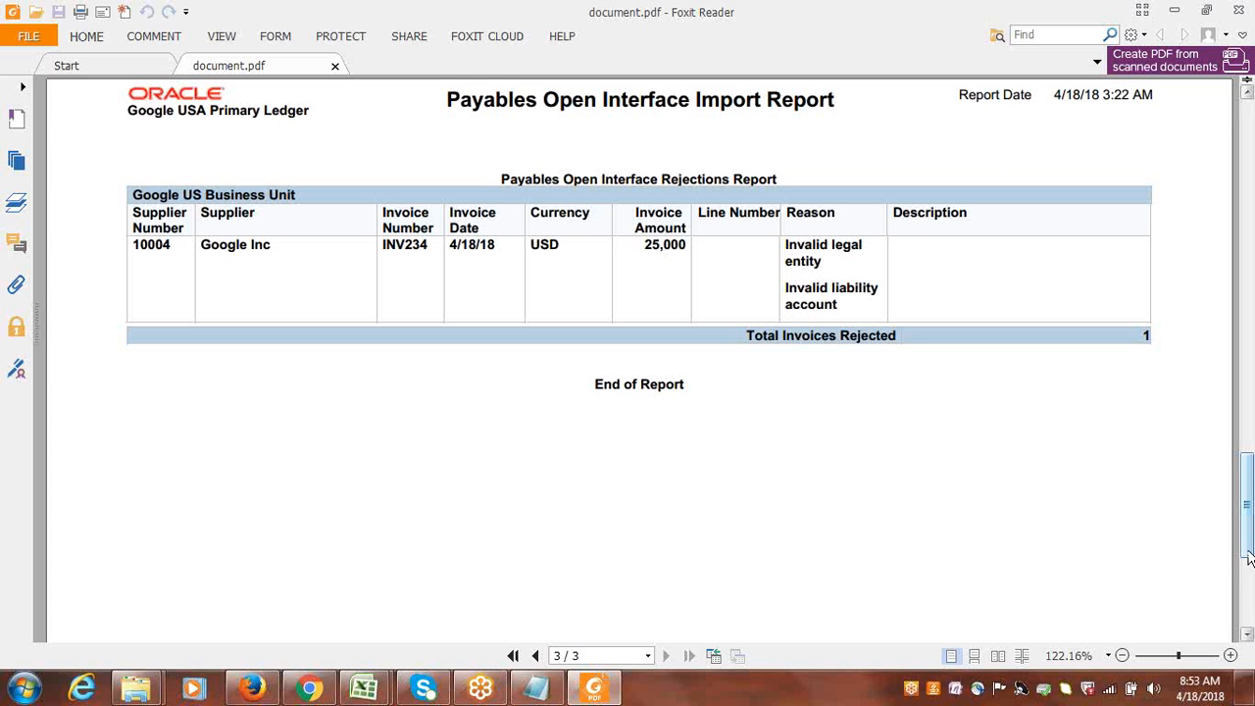
{"action": "left_click_drag", "start_coordinate": [1245, 534], "coordinate": [1247, 510]}
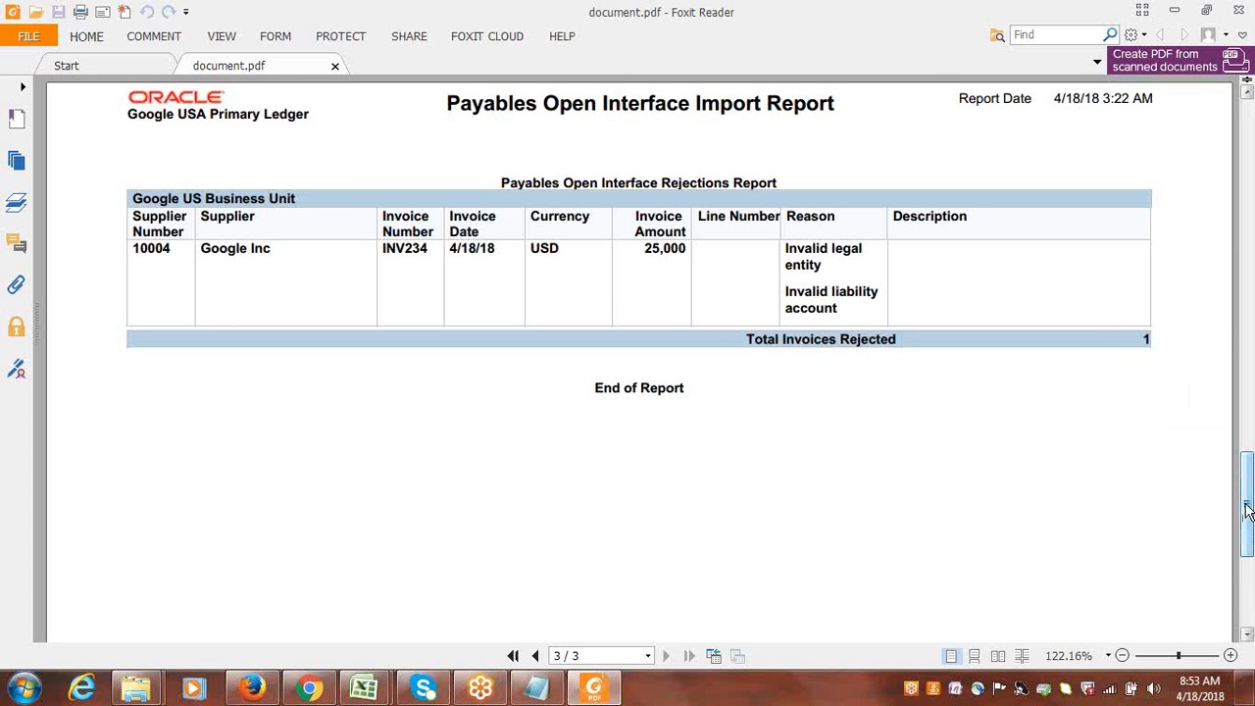
{"action": "left_click_drag", "start_coordinate": [1245, 505], "coordinate": [1252, 407]}
{"action": "left_click_drag", "start_coordinate": [1252, 513], "coordinate": [1253, 483]}
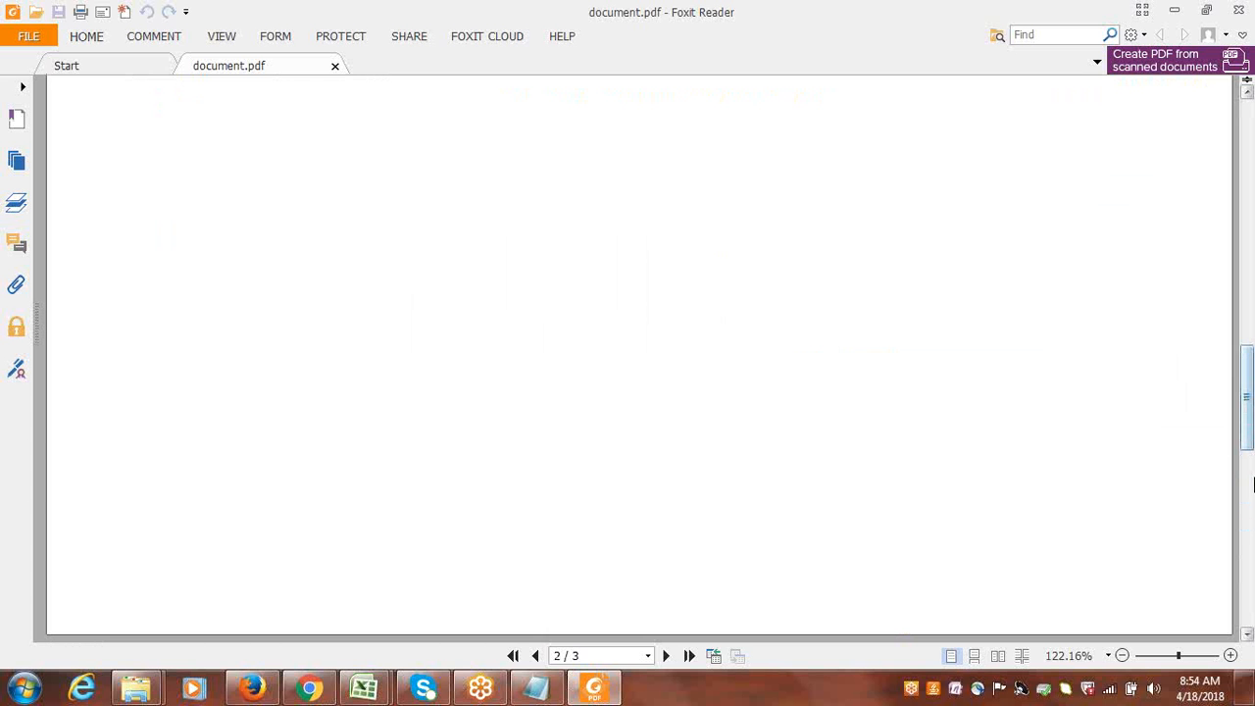
{"action": "left_click_drag", "start_coordinate": [1249, 386], "coordinate": [1253, 471]}
{"action": "left_click_drag", "start_coordinate": [1252, 412], "coordinate": [1253, 490]}
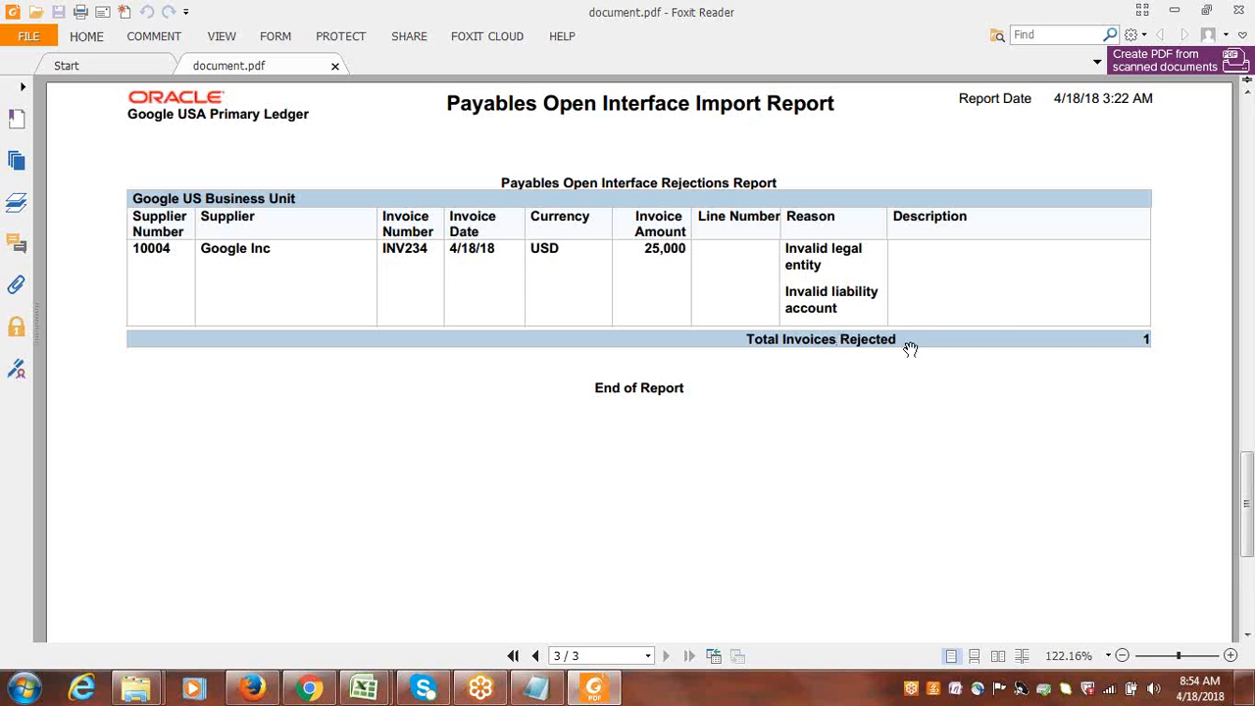
{"action": "double_click", "coordinate": [657, 252]}
{"action": "left_click", "coordinate": [659, 274]}
Return to Oracle Fusion in Firefox and start creating a new invoice from the Payables Invoices work area.
{"action": "left_click", "coordinate": [1176, 12]}
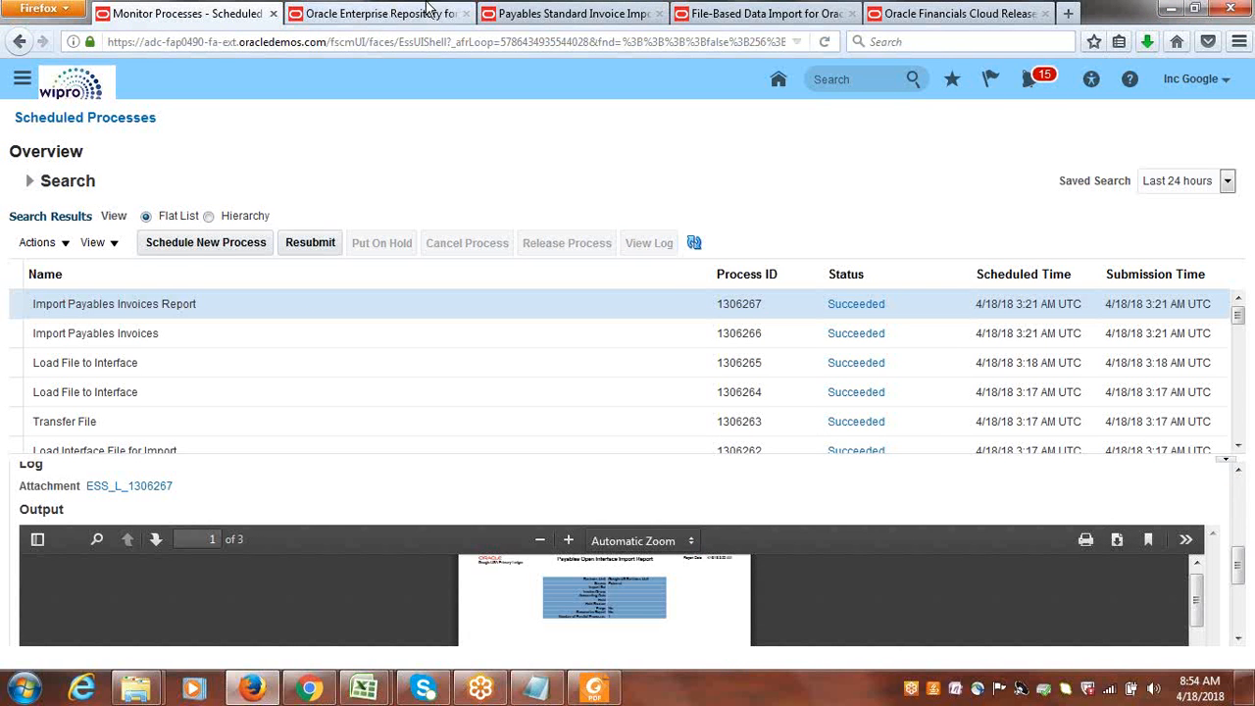
{"action": "left_click", "coordinate": [530, 13]}
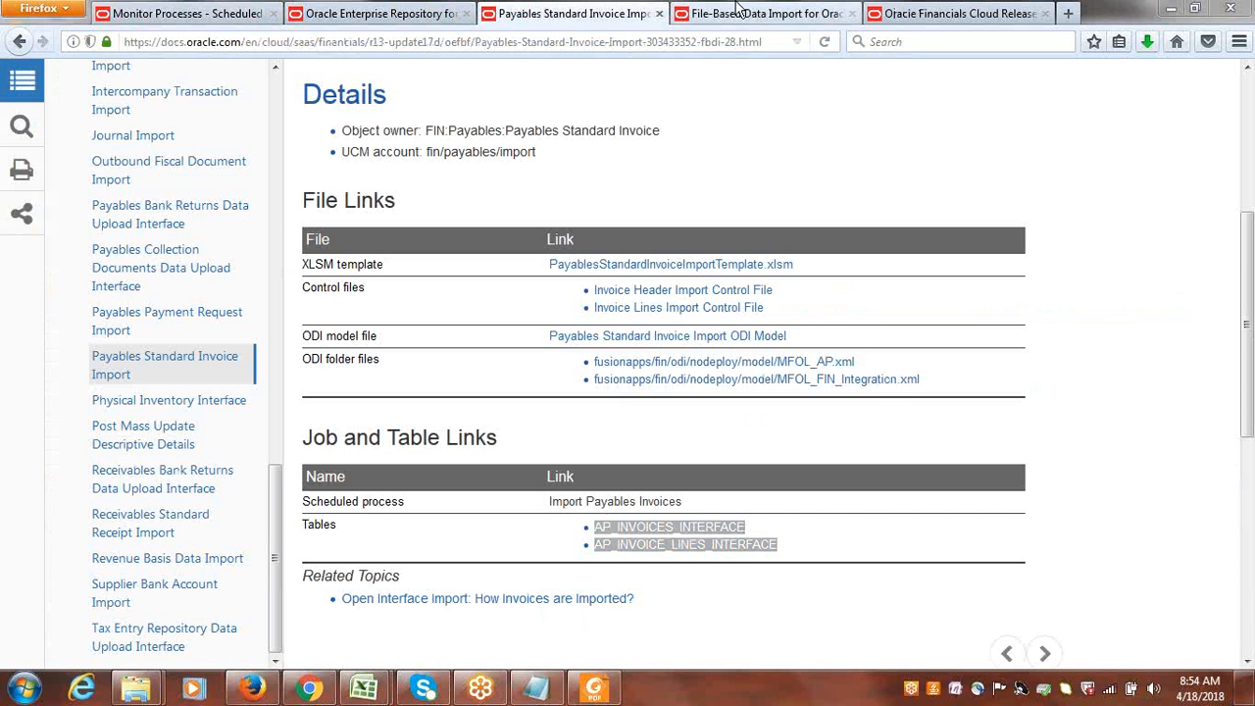
{"action": "left_click", "coordinate": [191, 12]}
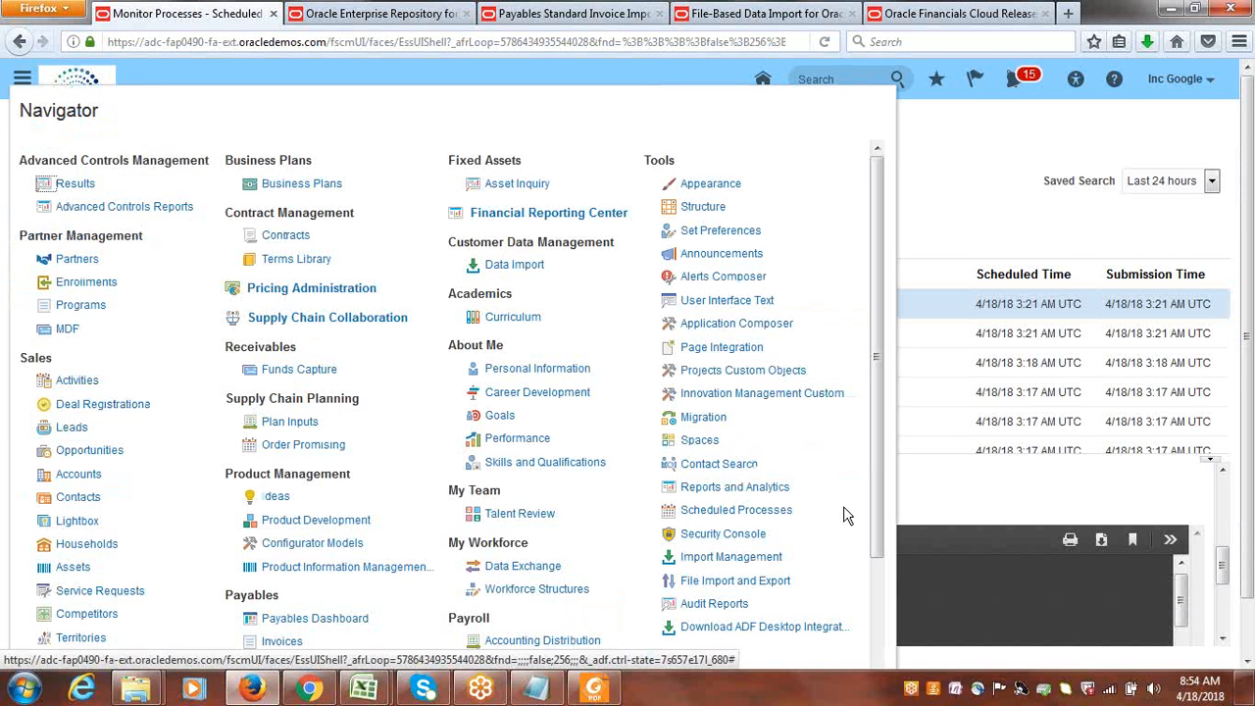
{"action": "left_click", "coordinate": [279, 641]}
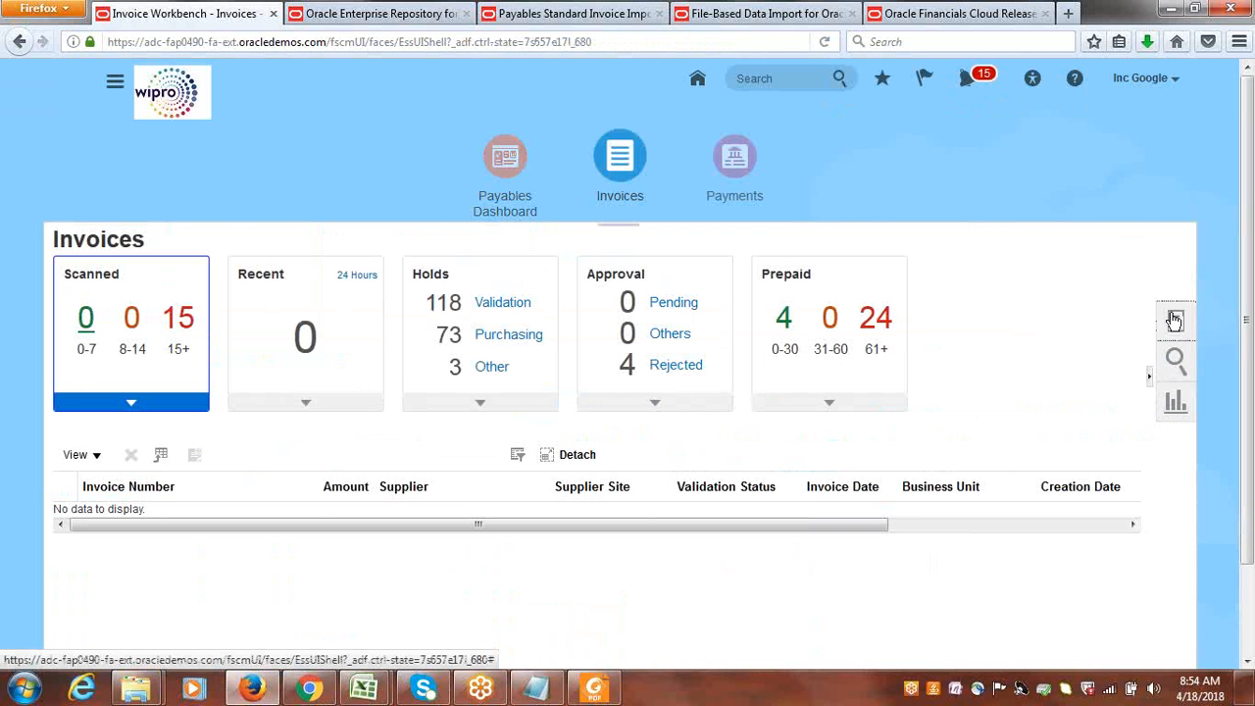
{"action": "left_click", "coordinate": [1174, 321]}
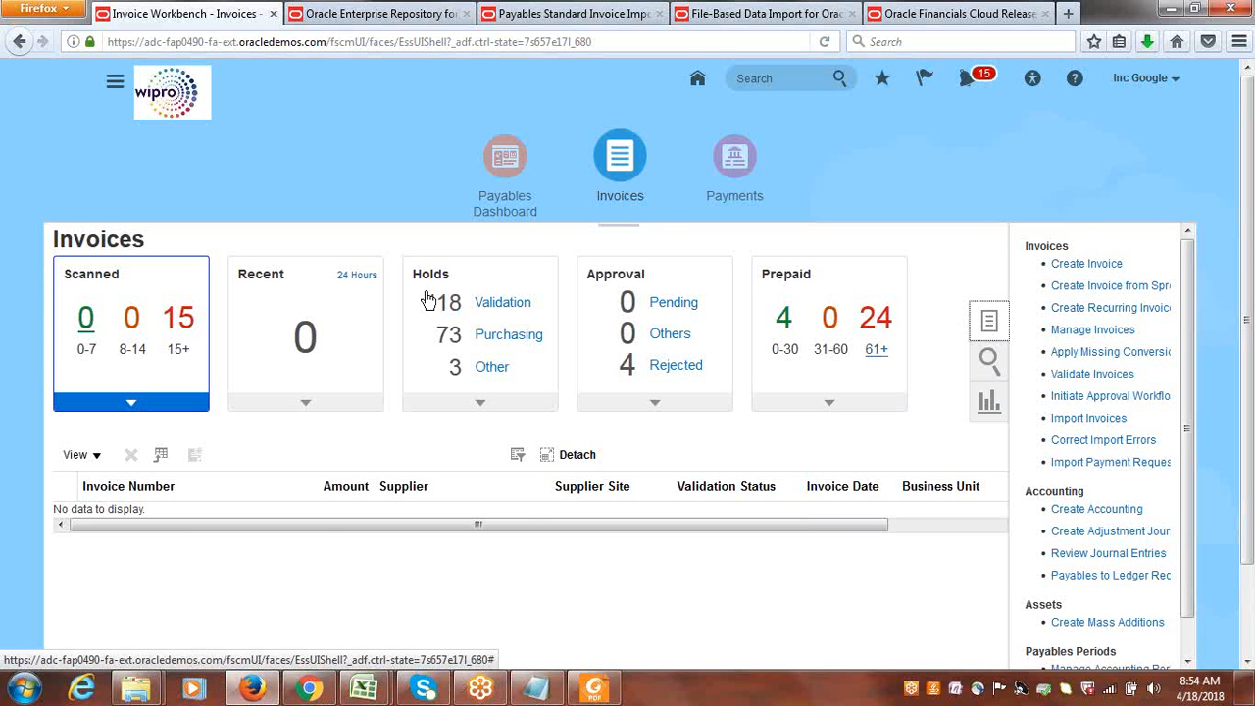
{"action": "left_click", "coordinate": [1069, 263]}
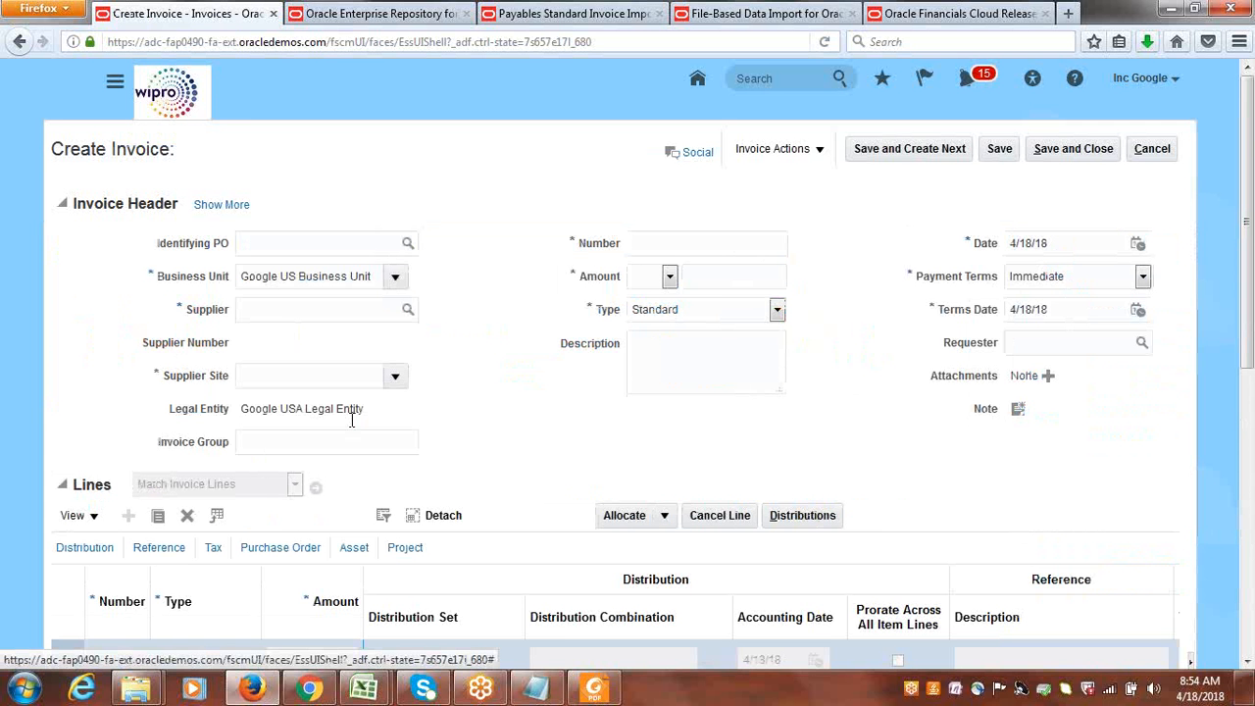
Check the invoice's legal entity, set the supplier to Google Inc, and expand the additional invoice header details.
{"action": "left_click_drag", "start_coordinate": [363, 413], "coordinate": [238, 412]}
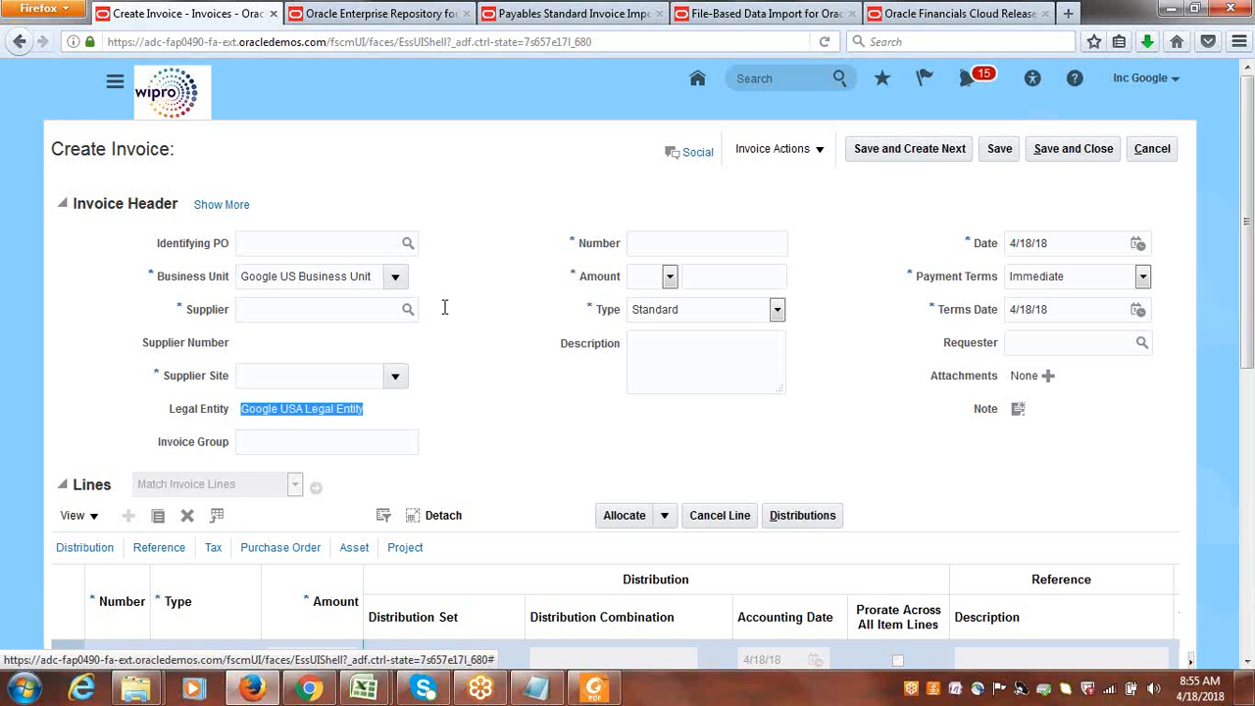
{"action": "left_click", "coordinate": [335, 305]}
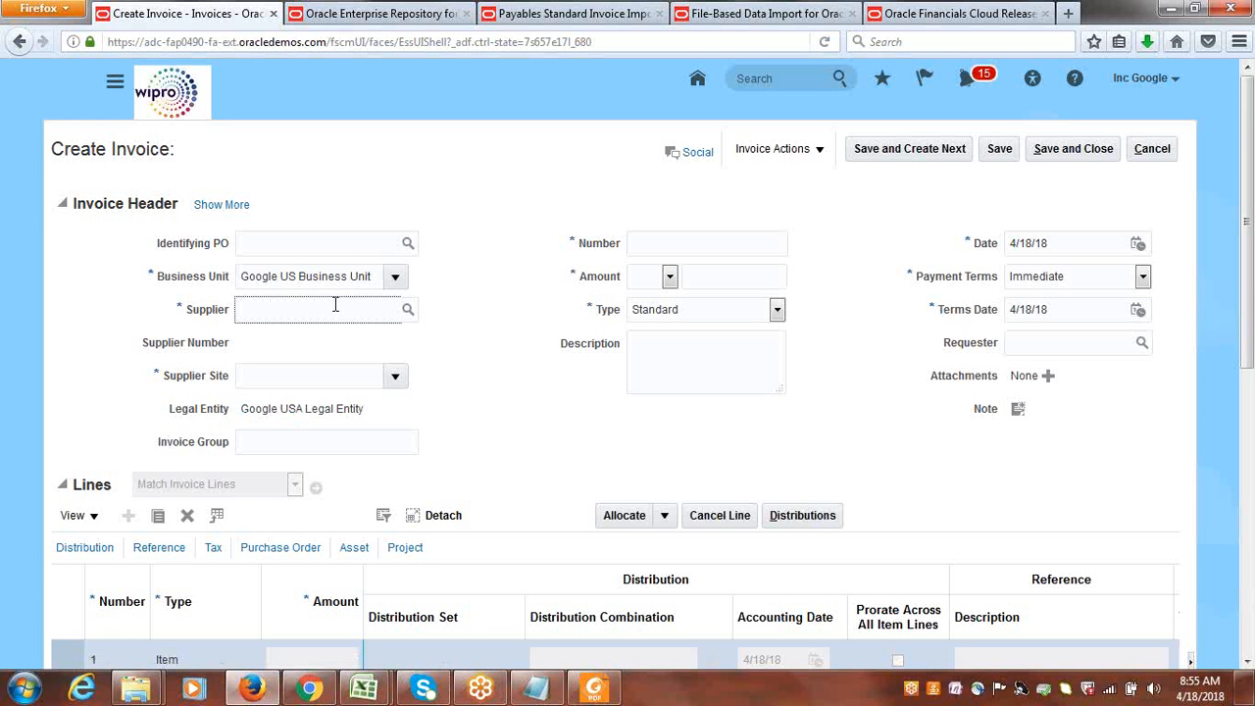
{"action": "type", "text": "google inc"}
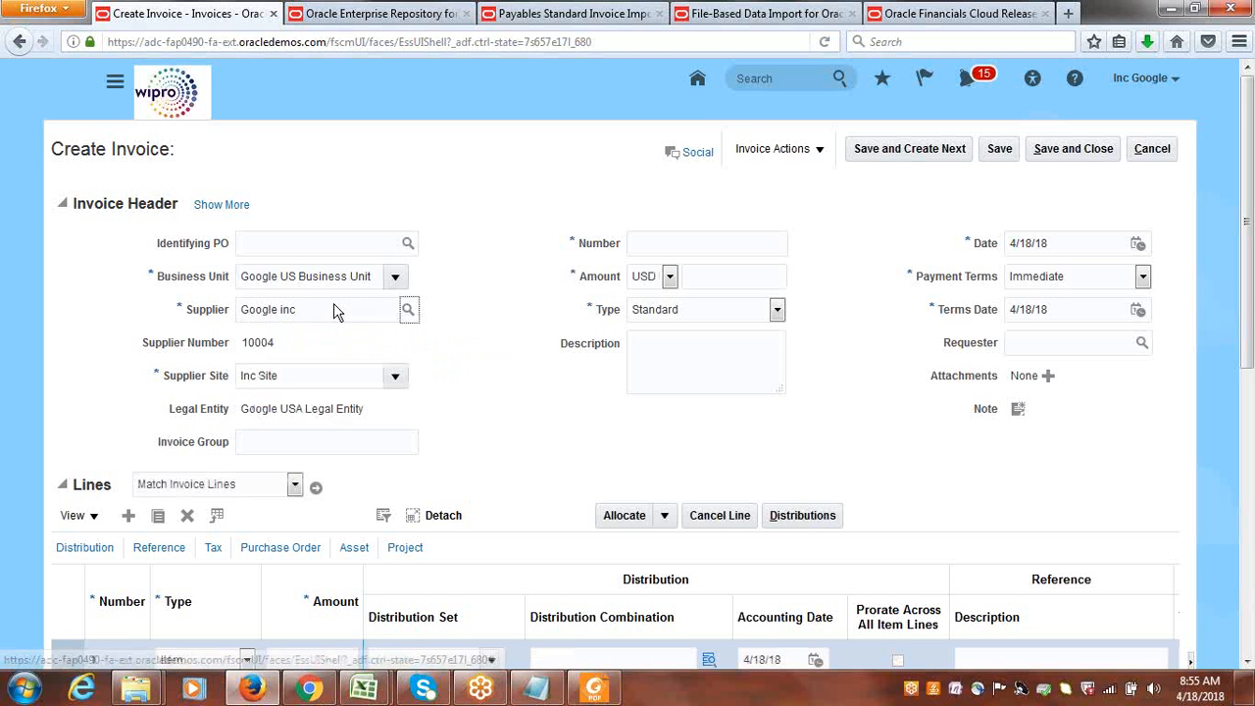
{"action": "left_click", "coordinate": [207, 205]}
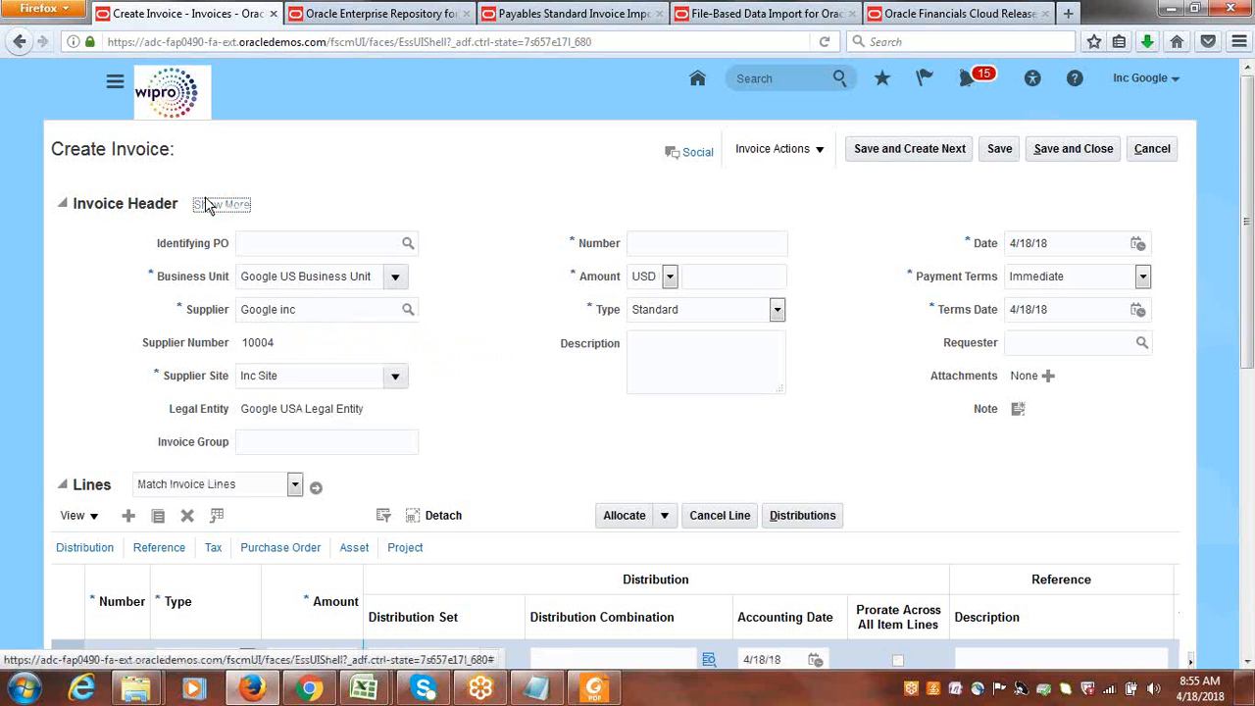
Copy the header's Liability Distribution 1000.1000.22100 into the Notepad notes, three lines below 1000.1000.64220.
{"action": "left_click_drag", "start_coordinate": [349, 317], "coordinate": [189, 320]}
{"action": "key", "text": "ctrl+c"}
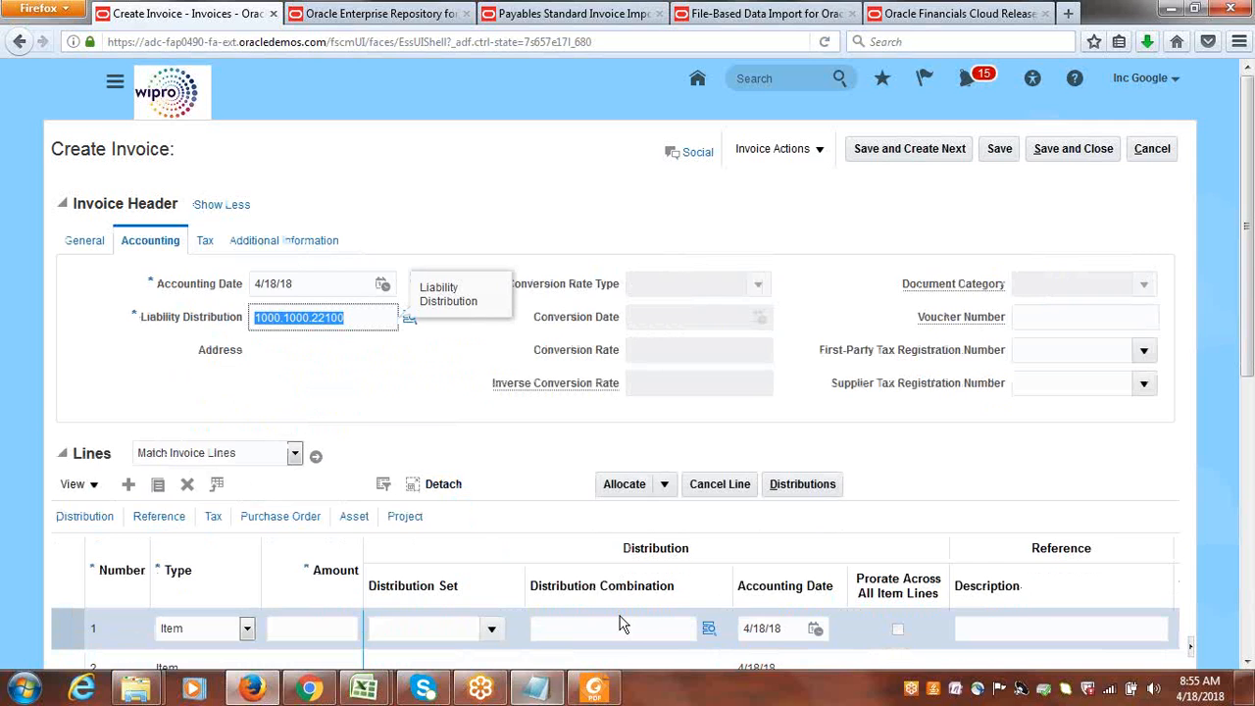
{"action": "left_click", "coordinate": [536, 688]}
{"action": "left_click", "coordinate": [249, 176]}
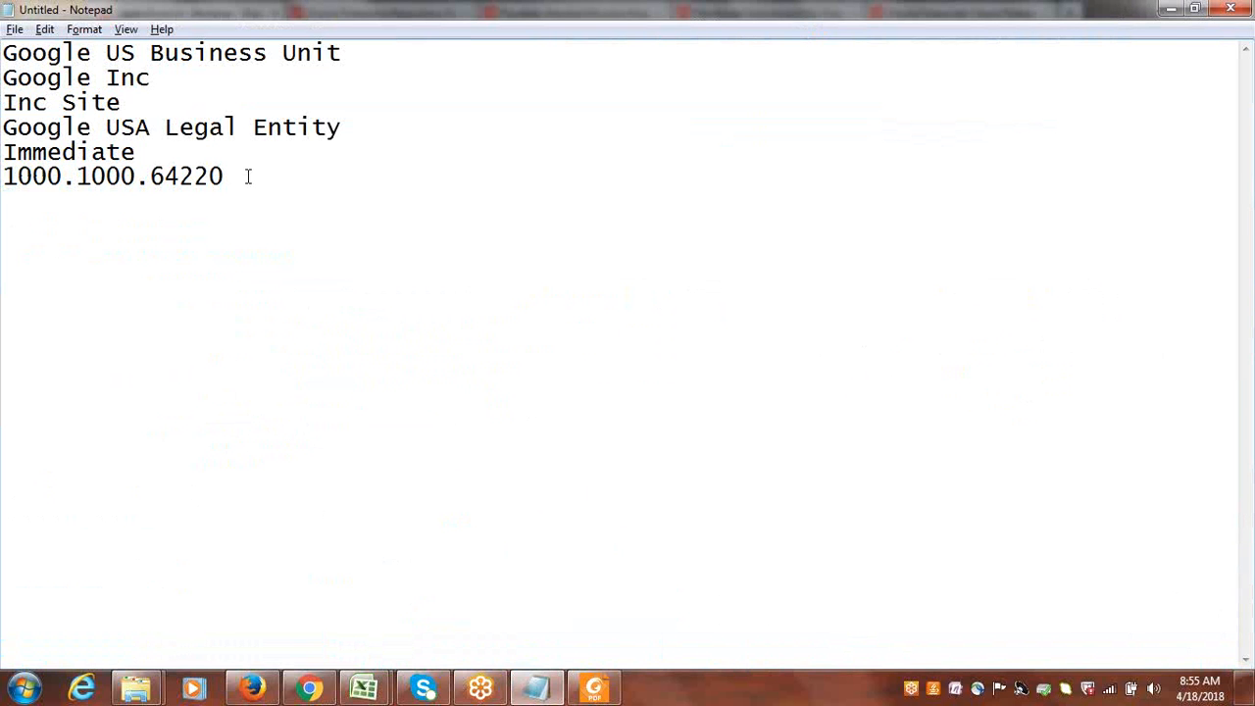
{"action": "key", "text": "Return"}
{"action": "key", "text": "Return"}
{"action": "key", "text": "Return"}
{"action": "key", "text": "ctrl+v"}
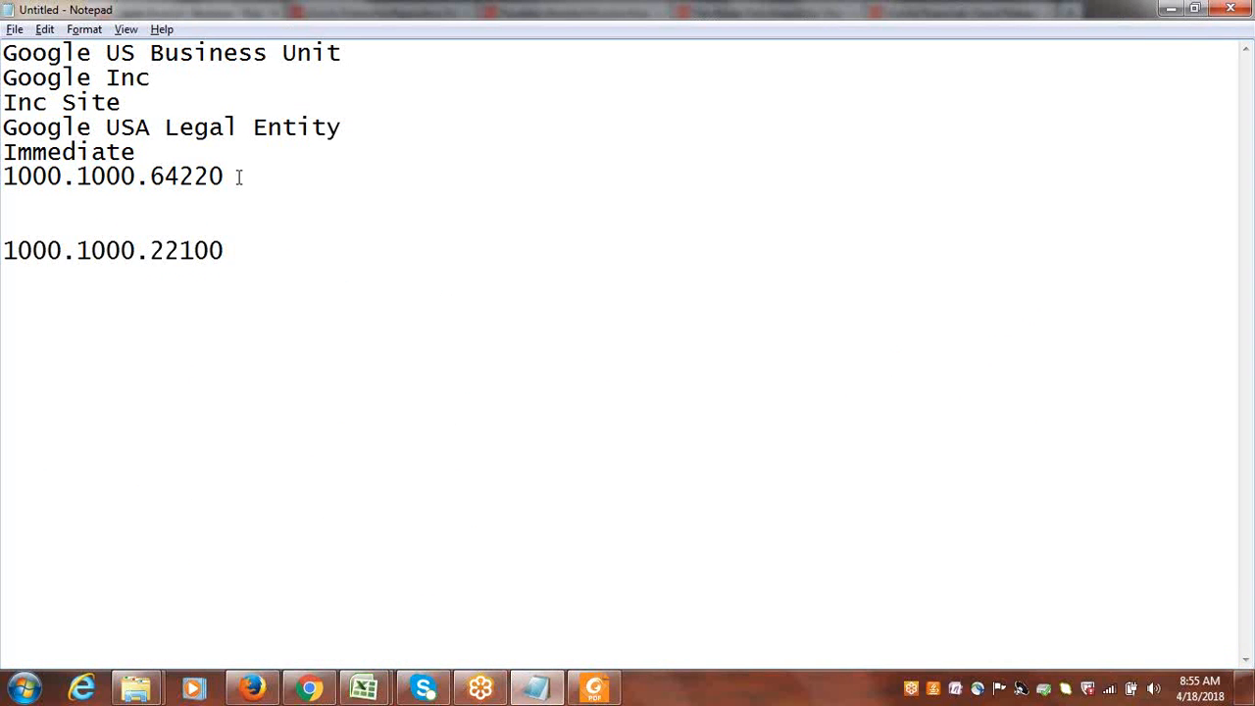
{"action": "left_click_drag", "start_coordinate": [238, 176], "coordinate": [4, 177]}
{"action": "left_click", "coordinate": [249, 251]}
Switch back to the Create Invoice page in Firefox and cancel the unsaved invoice.
{"action": "key", "text": "alt+Tab"}
{"action": "left_click", "coordinate": [590, 228]}
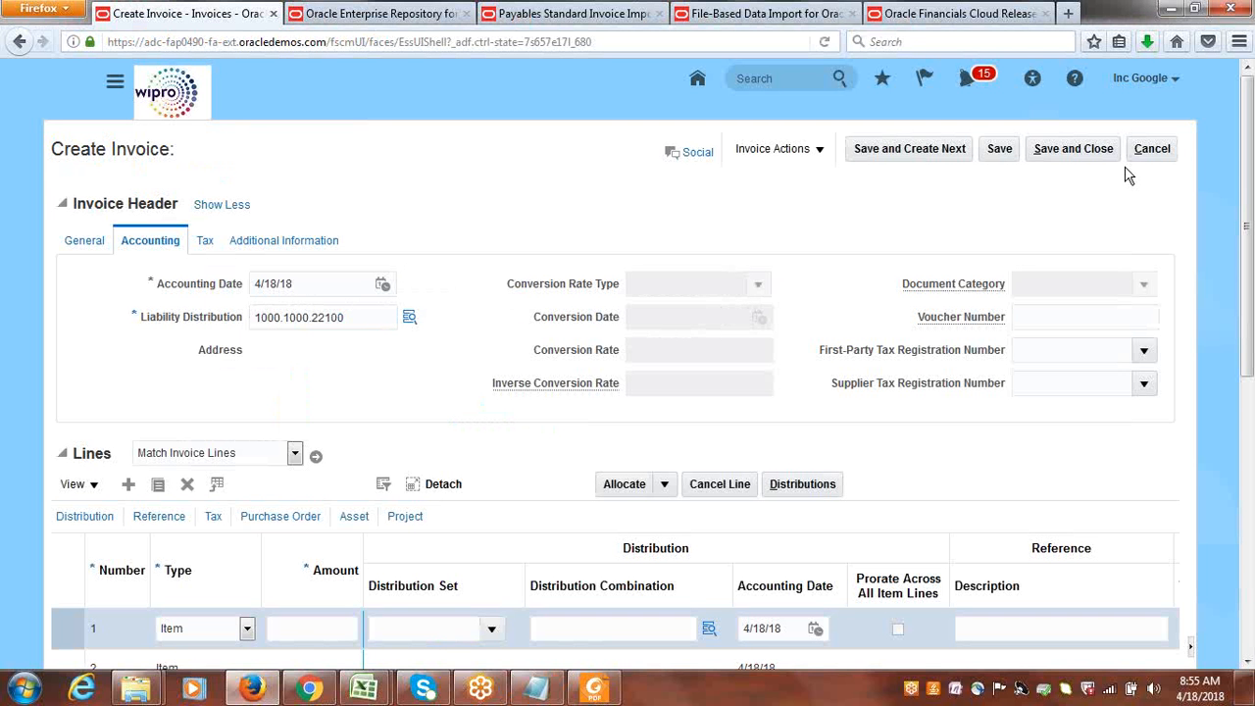
{"action": "left_click", "coordinate": [1149, 149]}
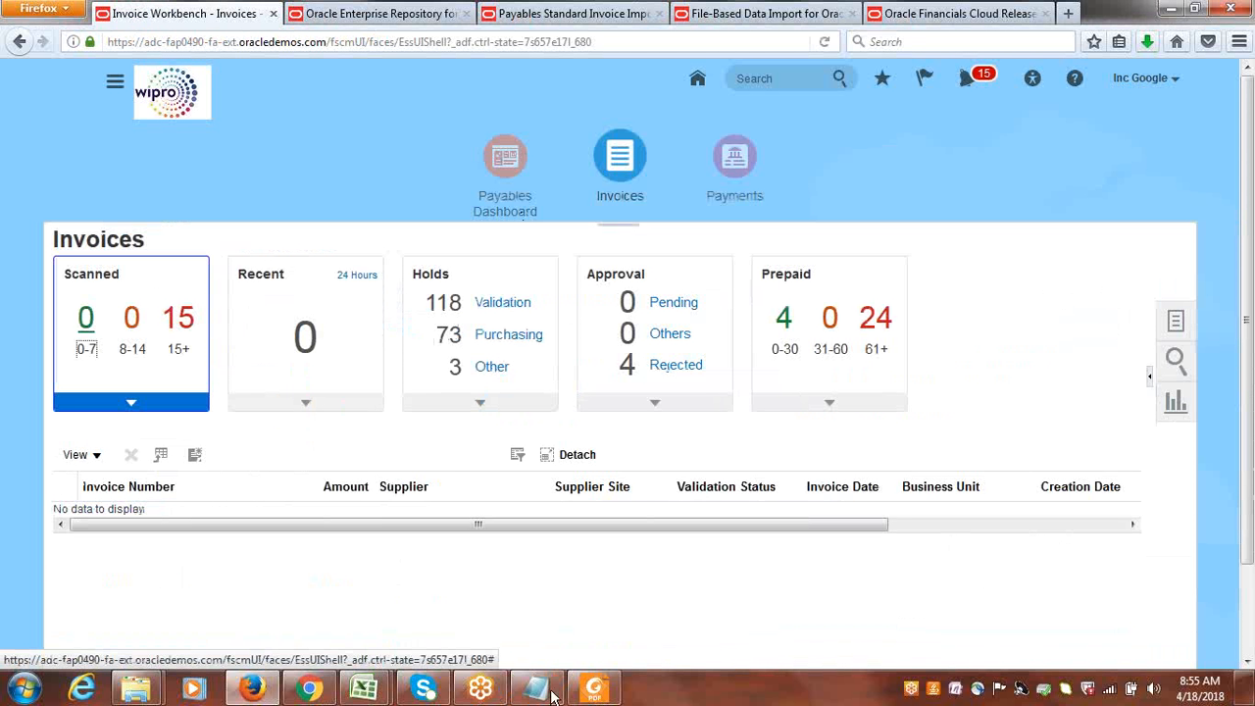
Check the Google USA Legal Entity line in the Notepad notes and return to Firefox.
{"action": "left_click", "coordinate": [542, 691]}
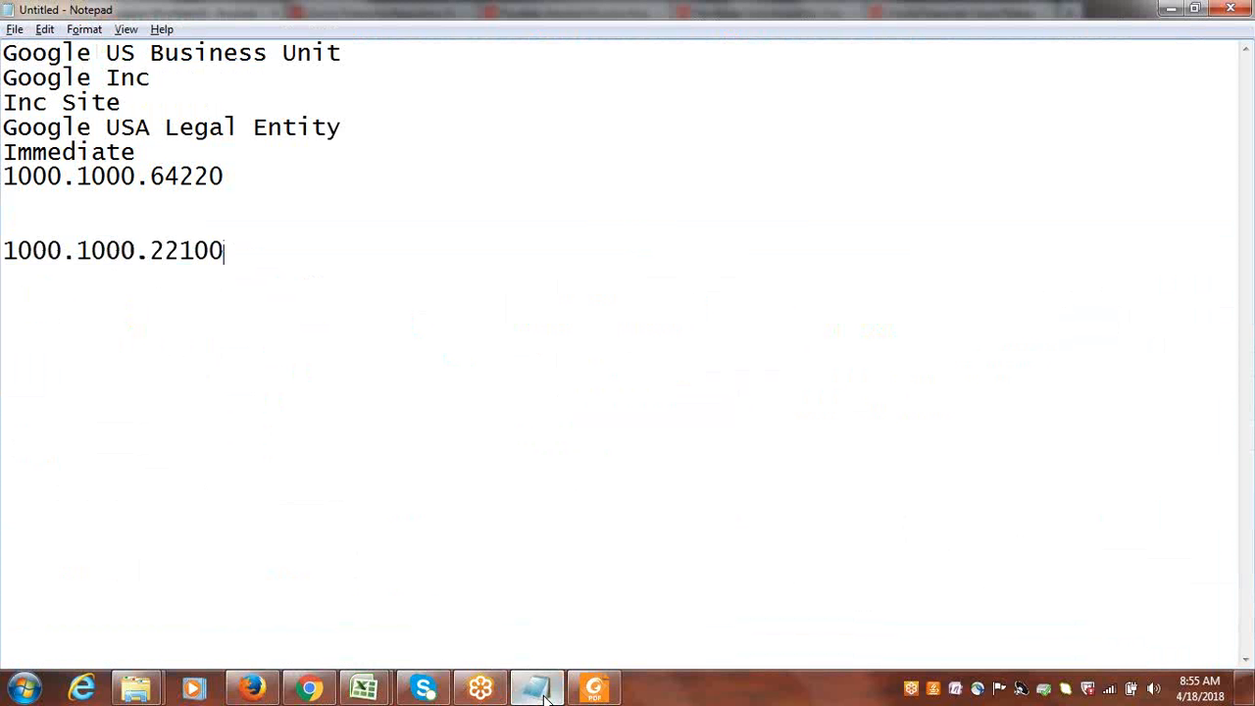
{"action": "left_click", "coordinate": [362, 124]}
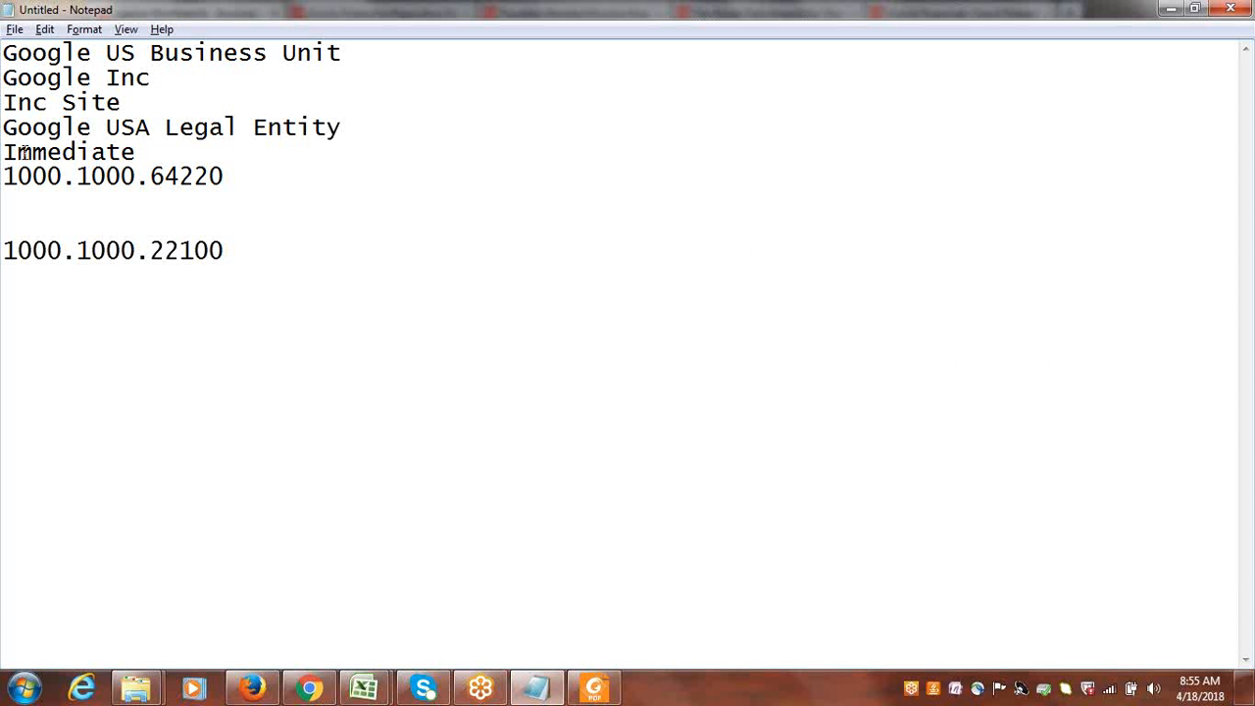
{"action": "left_click_drag", "start_coordinate": [3, 128], "coordinate": [367, 137]}
{"action": "left_click", "coordinate": [360, 132]}
{"action": "key", "text": "alt+Tab"}
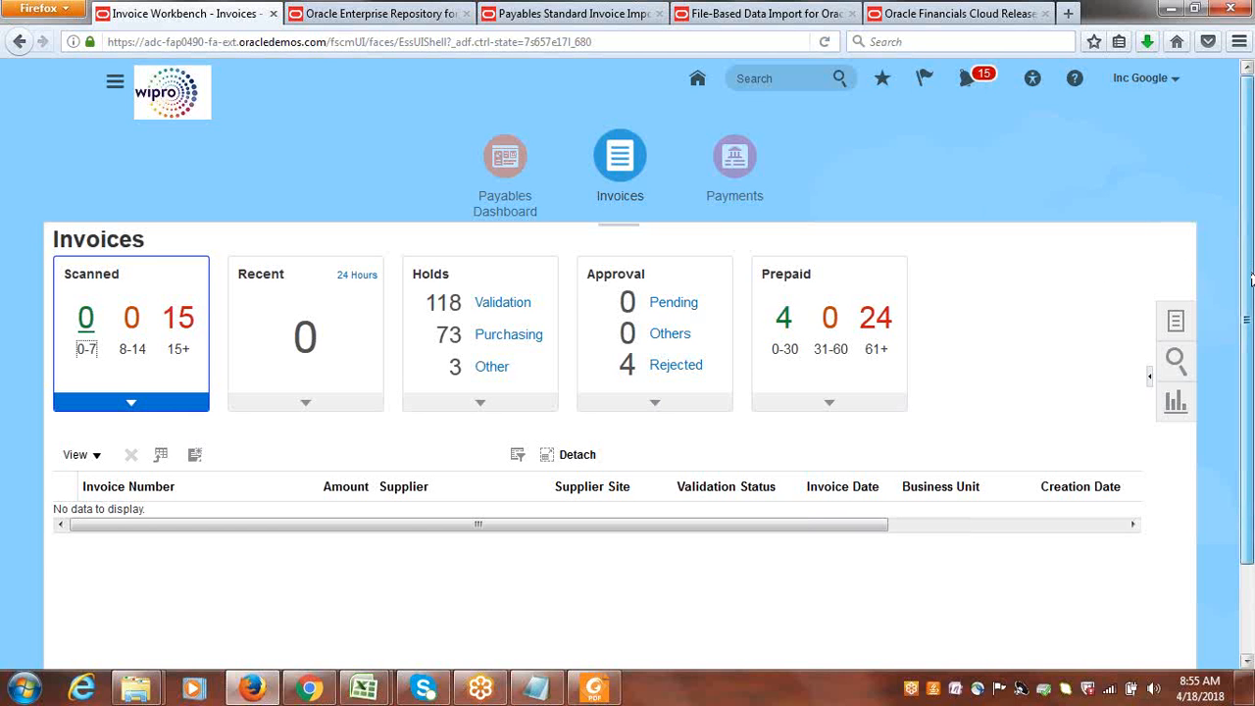
Open the Correct Import Errors spreadsheet from the Invoices tasks in Microsoft Excel and connect it to the Oracle application.
{"action": "left_click_drag", "start_coordinate": [1249, 278], "coordinate": [1253, 309]}
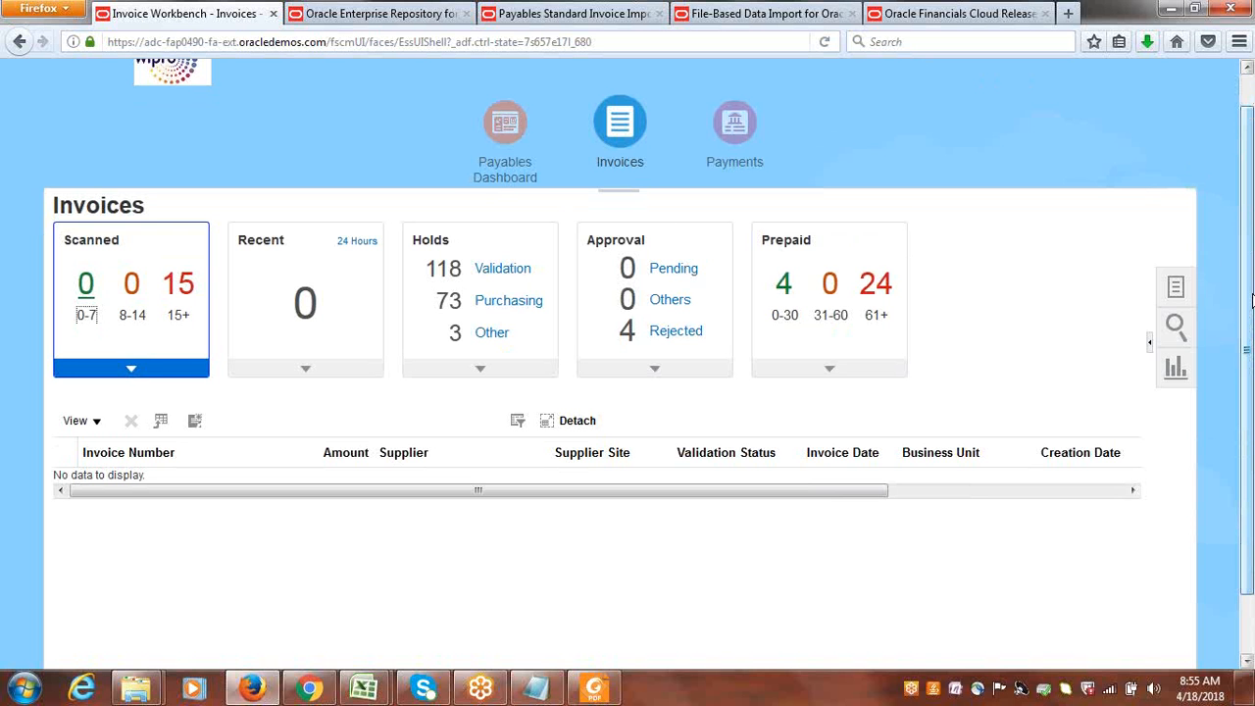
{"action": "left_click", "coordinate": [1176, 292]}
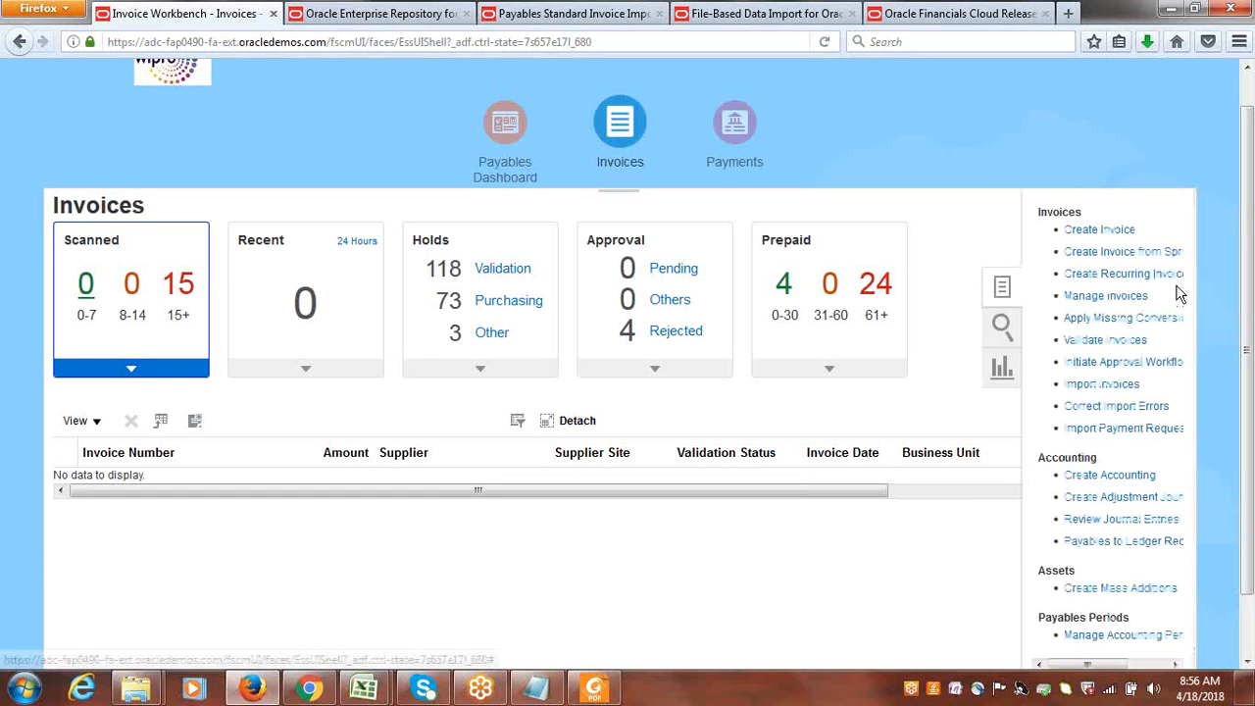
{"action": "left_click", "coordinate": [1120, 412]}
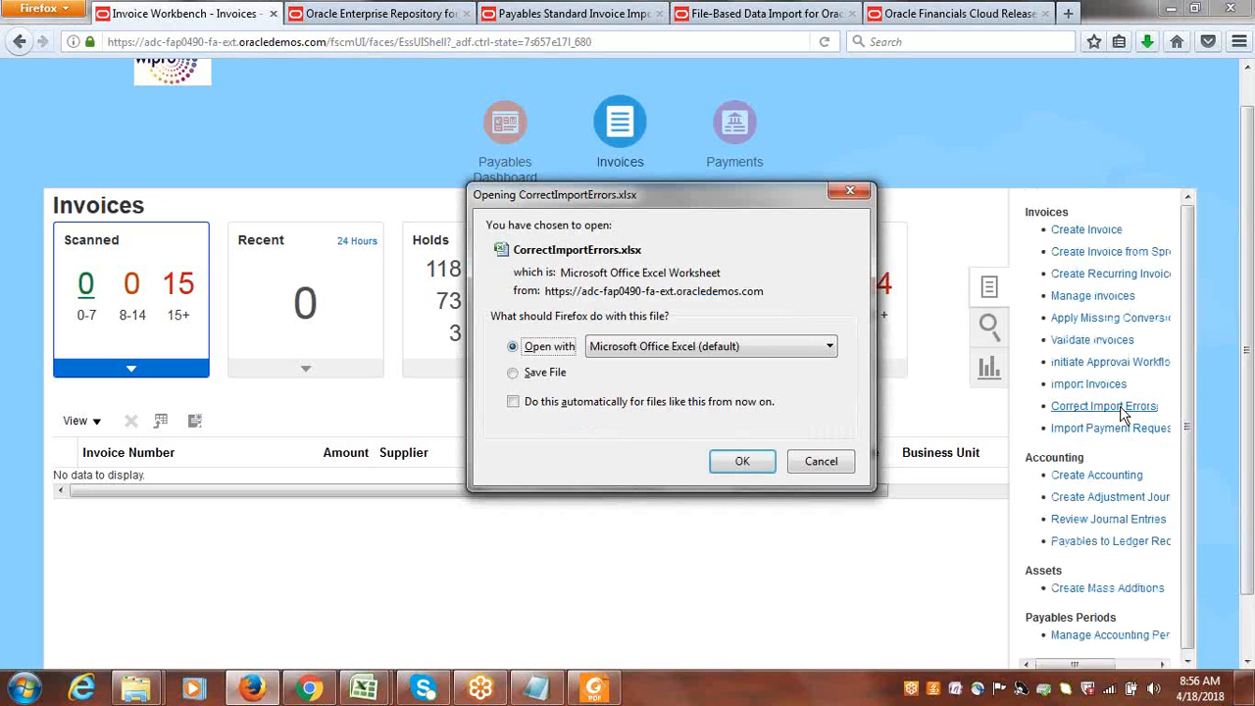
{"action": "left_click", "coordinate": [737, 461]}
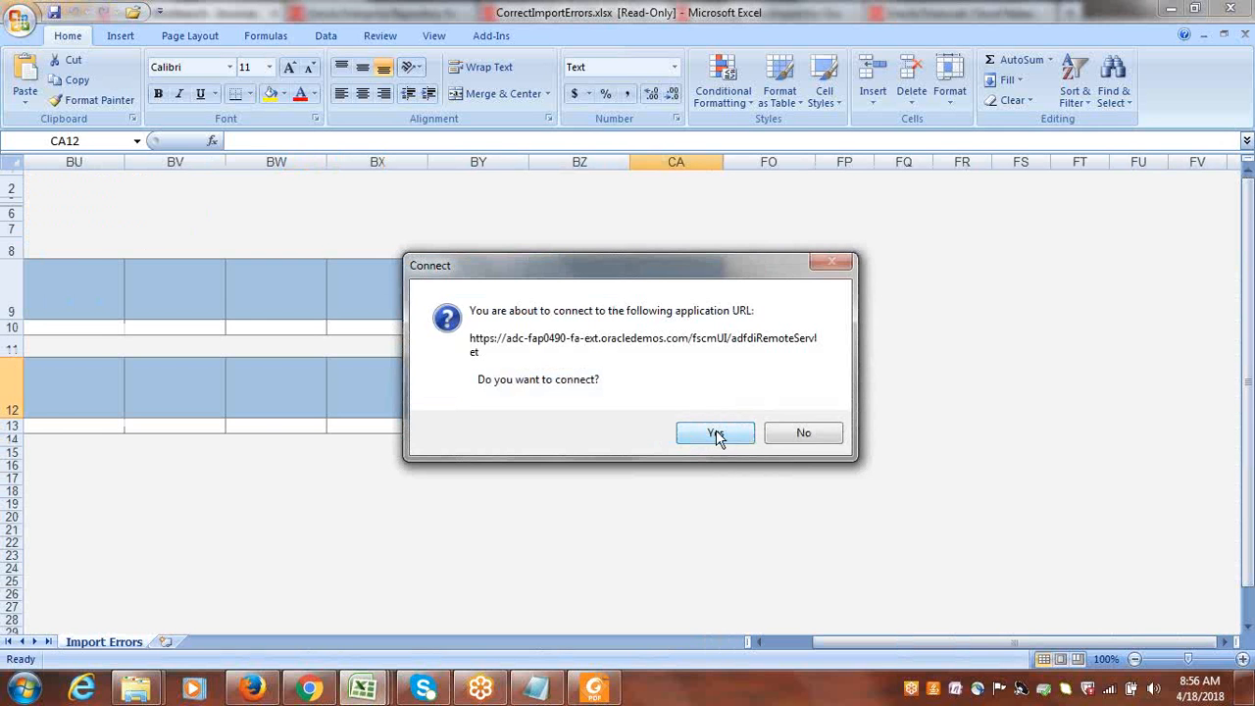
{"action": "left_click", "coordinate": [717, 435]}
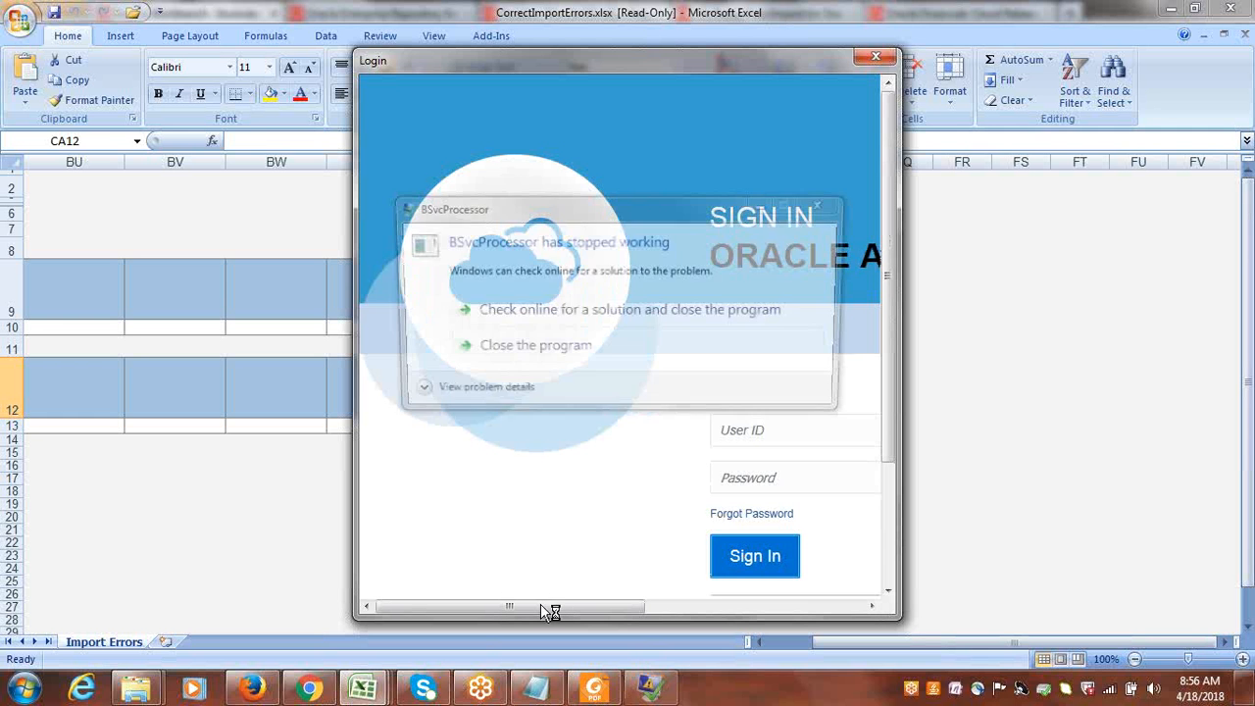
Sign in to Oracle Applications with the user ID and account password, and skip installing the matching ADF Desktop Integration version.
{"action": "left_click_drag", "start_coordinate": [541, 607], "coordinate": [644, 610]}
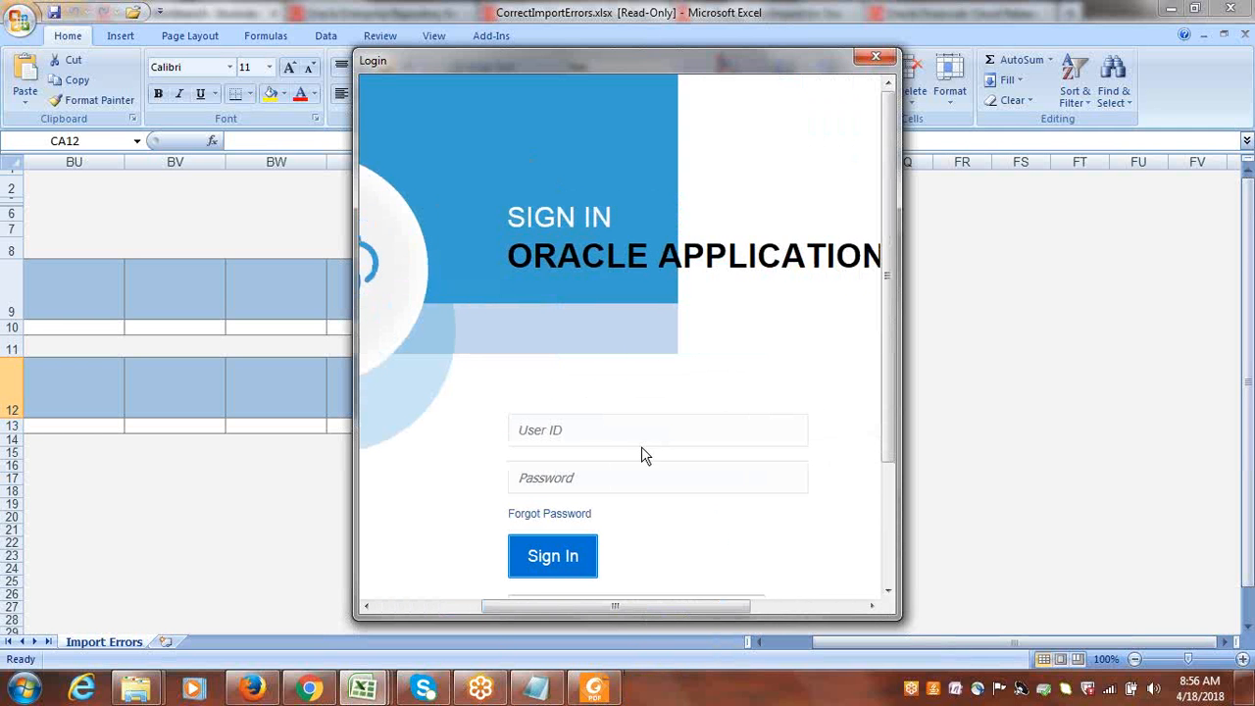
{"action": "left_click", "coordinate": [618, 431]}
{"action": "type", "text": "google"}
{"action": "key", "text": "Tab"}
{"action": "type", "text": "******"}
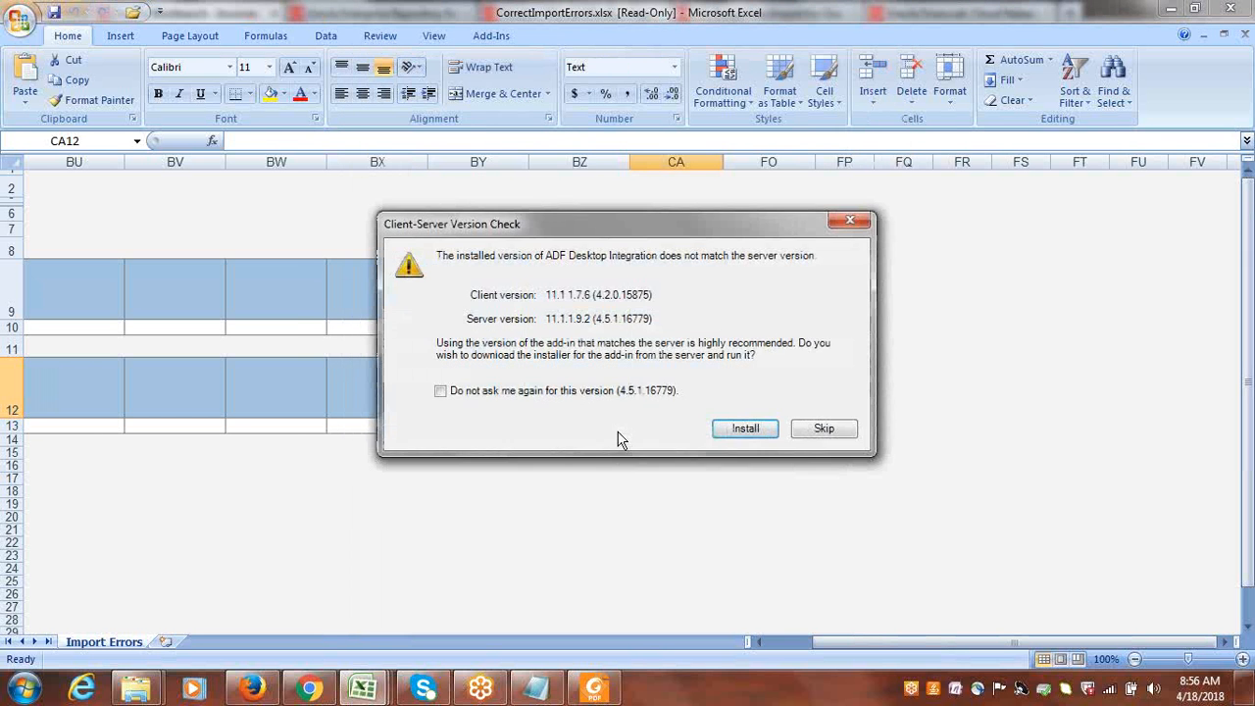
{"action": "left_click", "coordinate": [820, 425]}
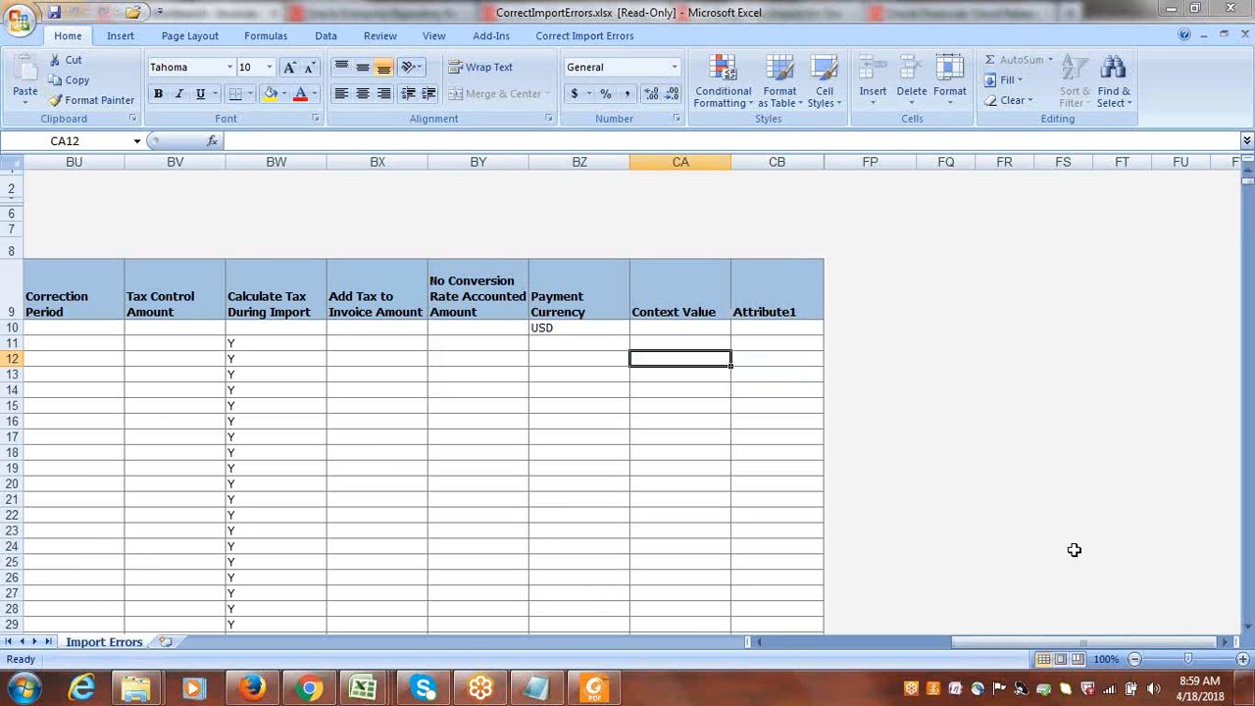
Return to the start of the Invoice Headers and read the import errors for the Google US Business Unit invoice.
{"action": "left_click_drag", "start_coordinate": [1098, 644], "coordinate": [886, 653]}
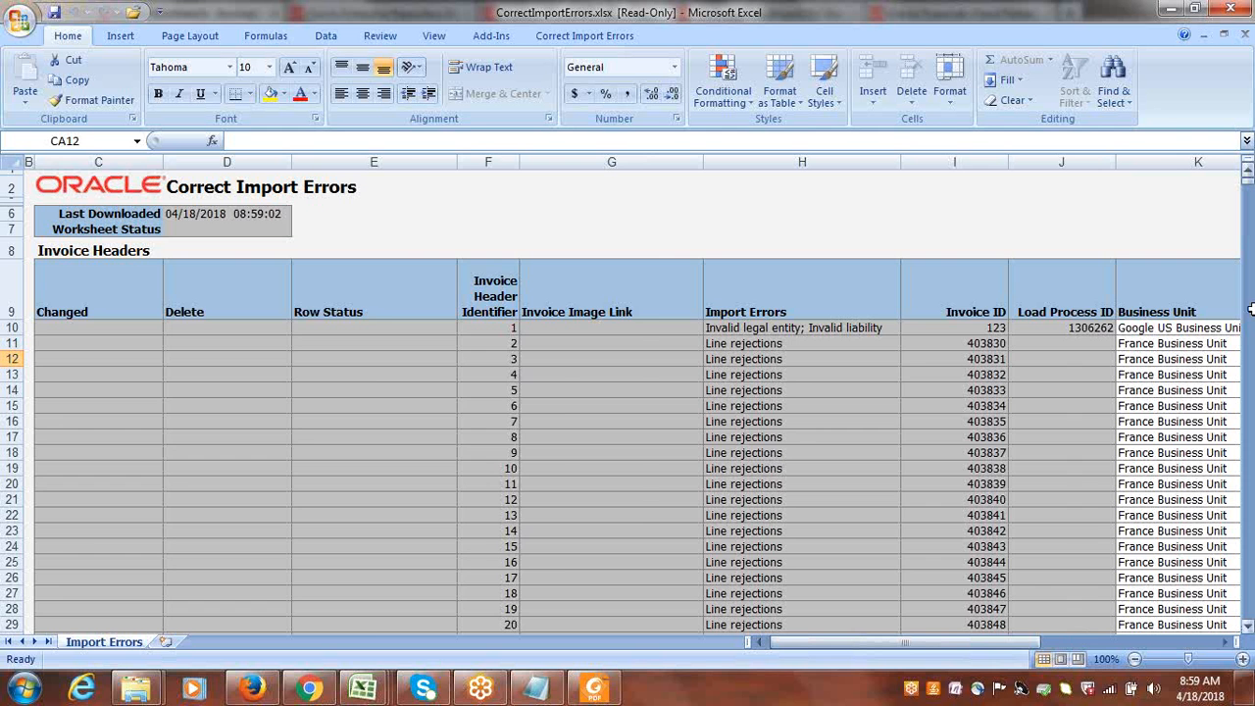
{"action": "left_click_drag", "start_coordinate": [921, 644], "coordinate": [930, 655]}
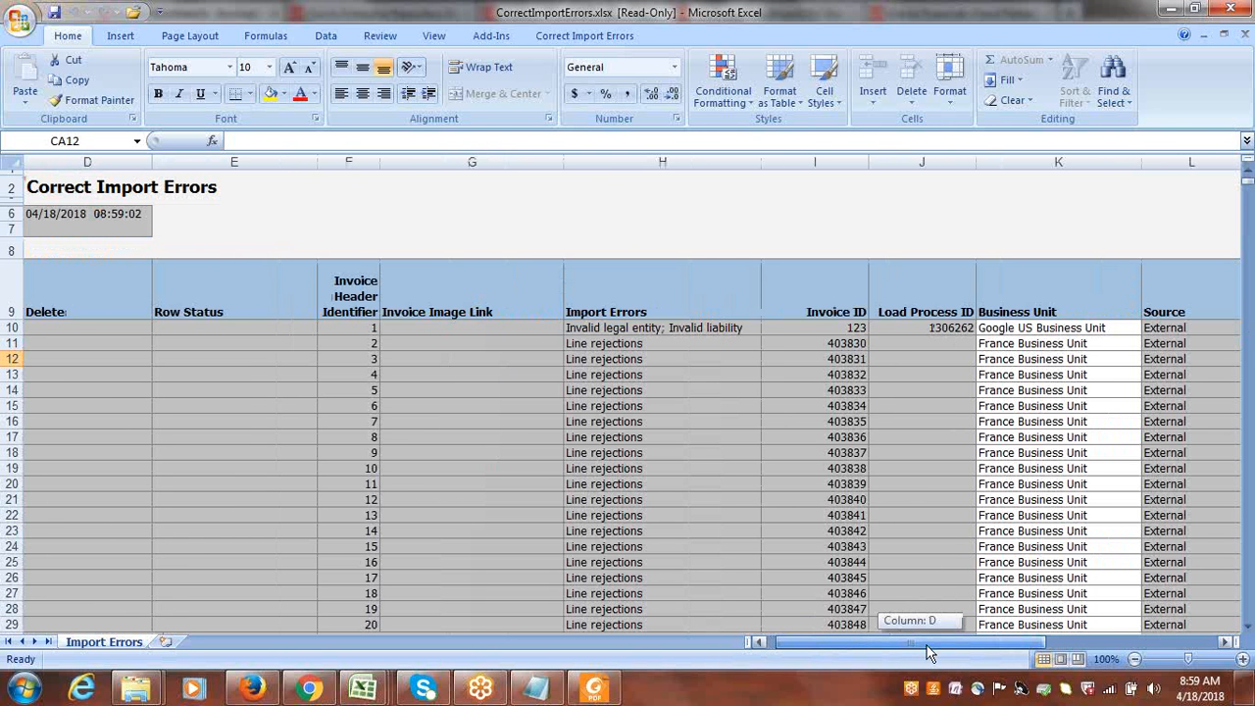
{"action": "left_click_drag", "start_coordinate": [930, 654], "coordinate": [930, 654]}
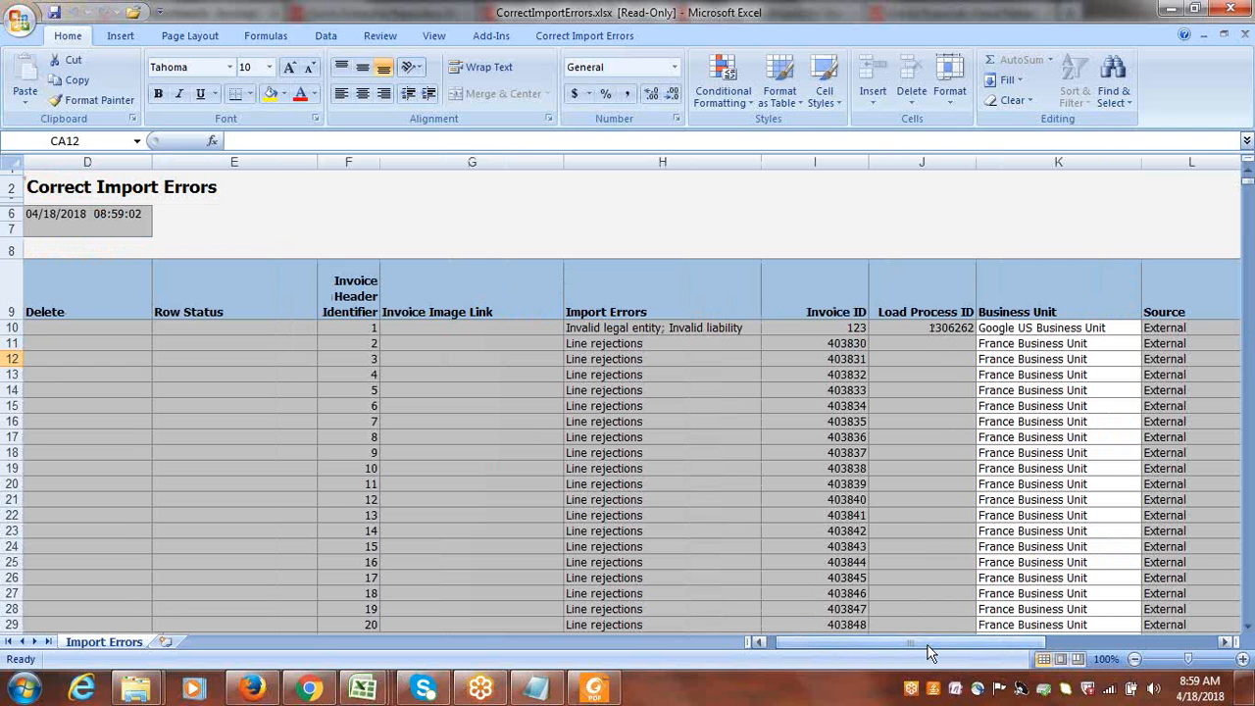
{"action": "left_click", "coordinate": [927, 646]}
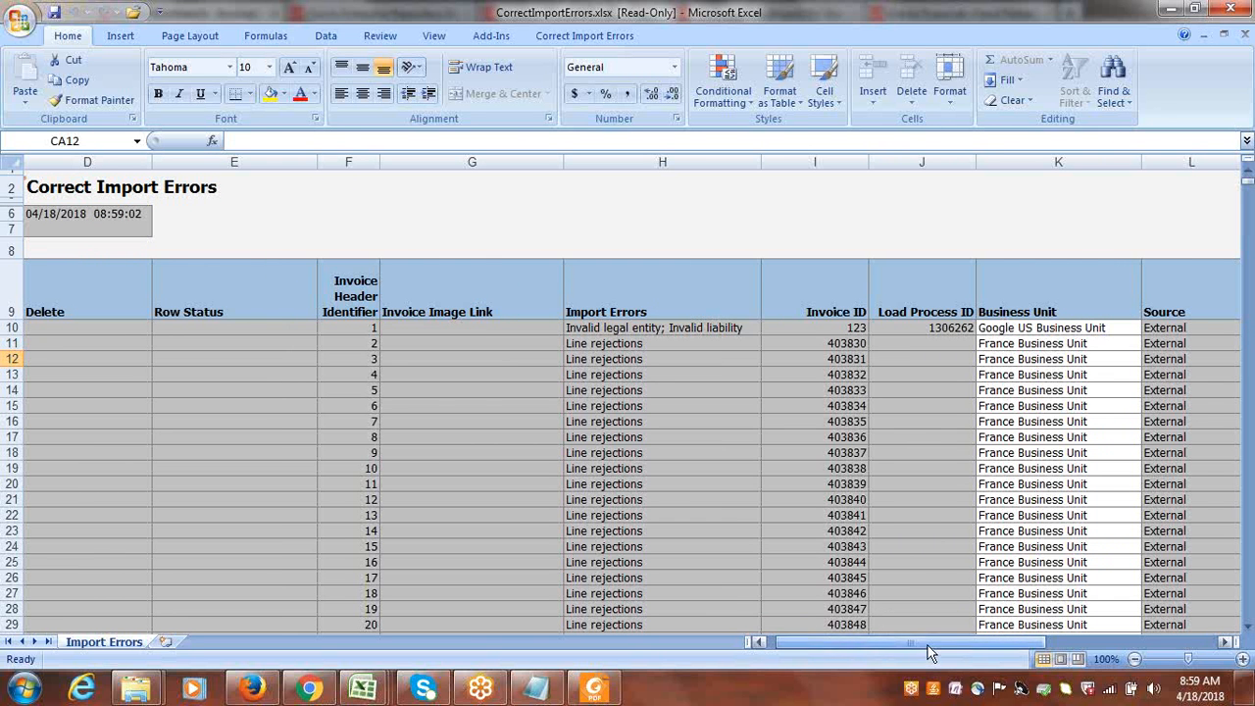
{"action": "left_click_drag", "start_coordinate": [1018, 344], "coordinate": [1024, 405]}
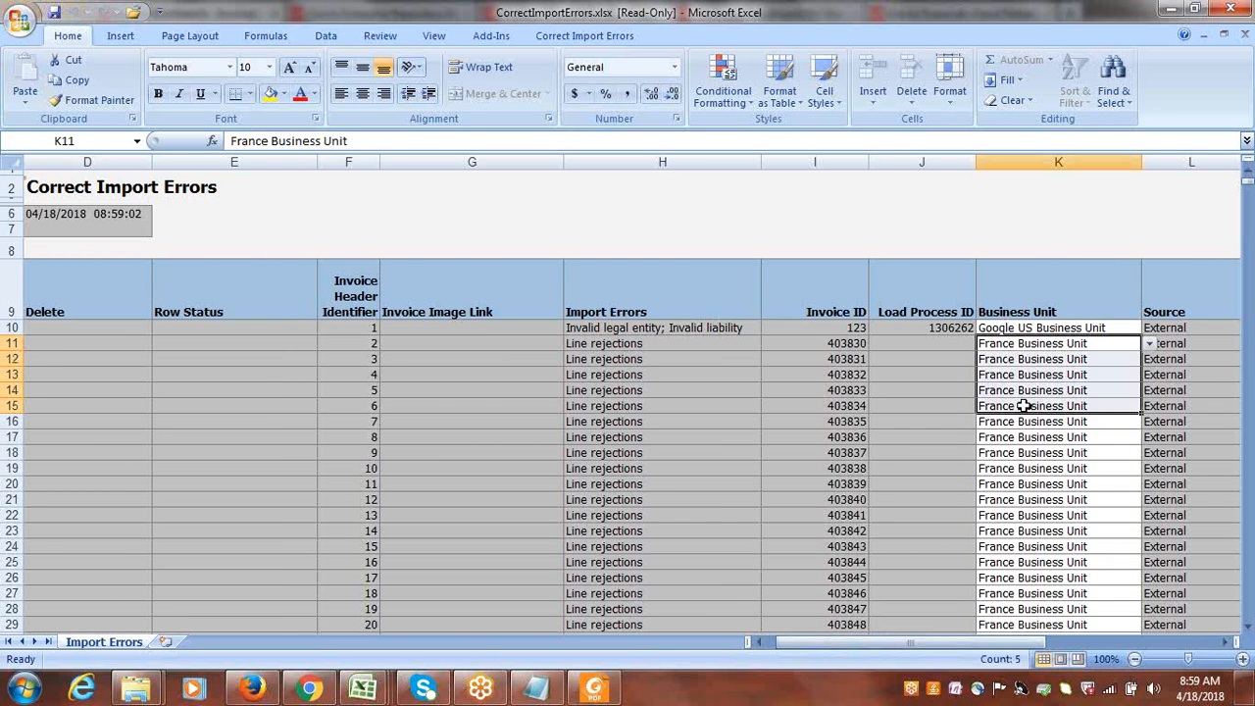
{"action": "left_click", "coordinate": [1010, 326]}
{"action": "left_click", "coordinate": [916, 327]}
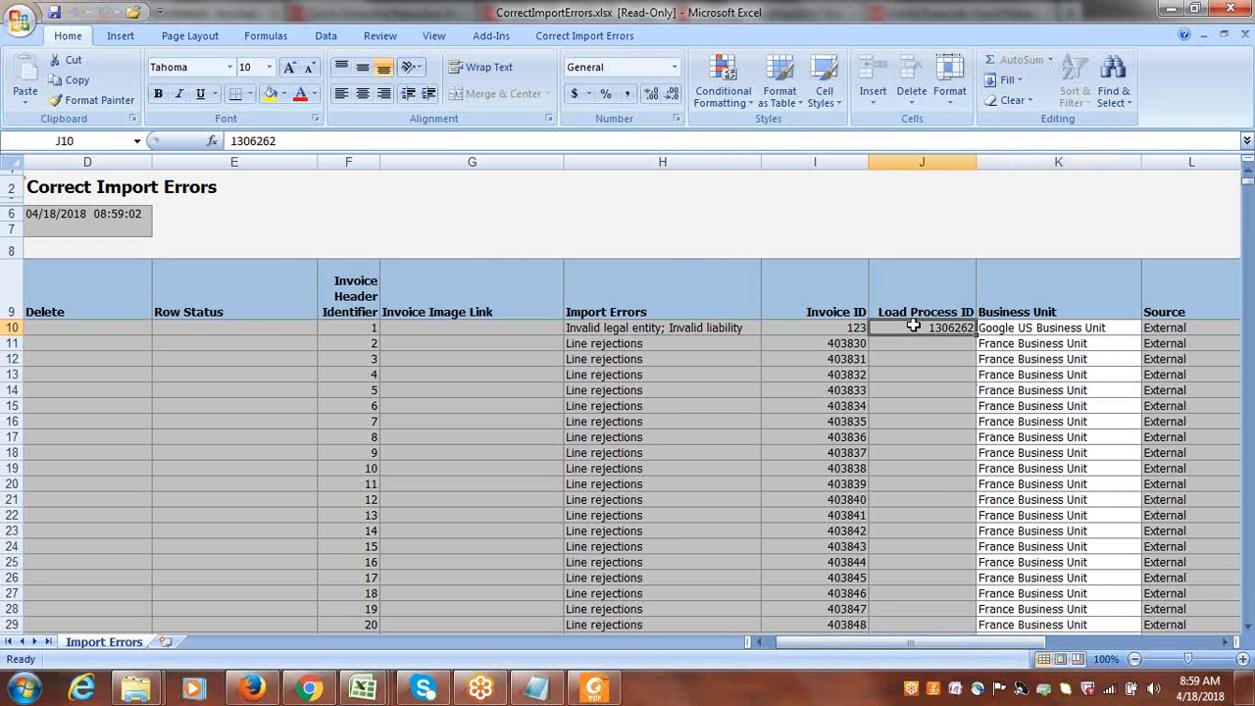
{"action": "left_click", "coordinate": [601, 328]}
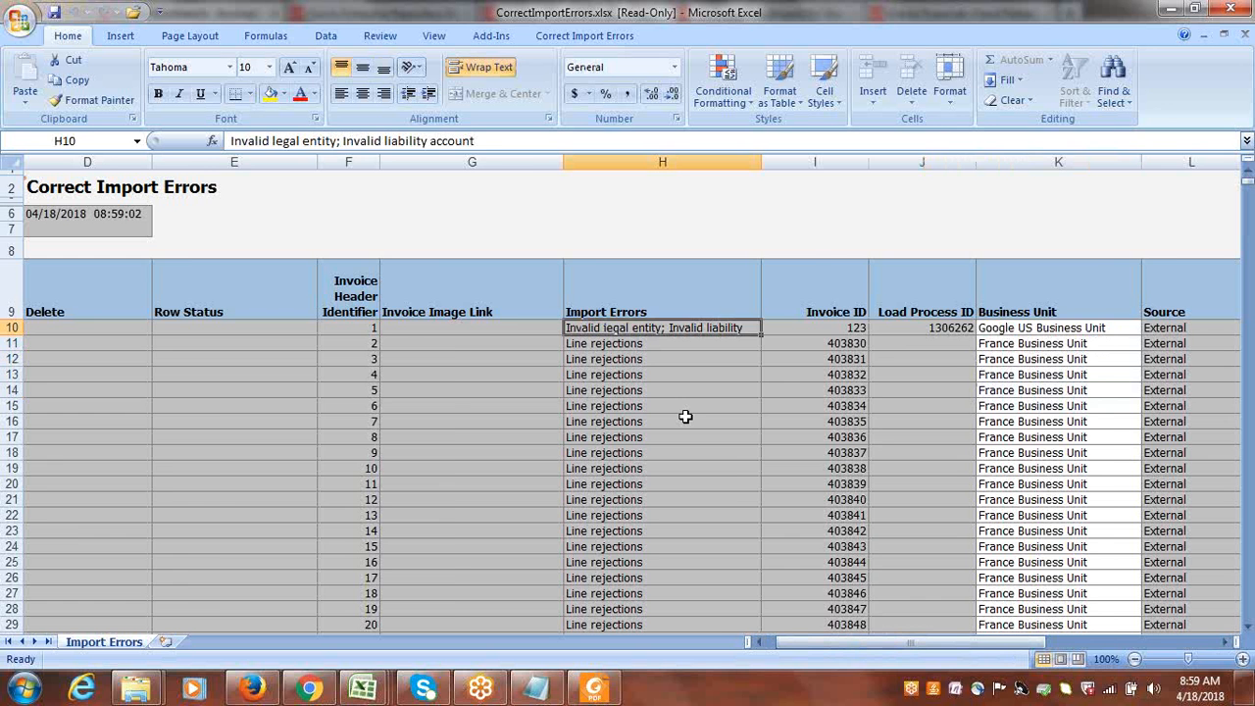
Review the Google US Business Unit invoice's header fields from Invoice ID through Payment Terms for the misplaced legal entity.
{"action": "key", "text": "Right"}
{"action": "key", "text": "Right"}
{"action": "key", "text": "Right"}
{"action": "key", "text": "Right"}
{"action": "key", "text": "Right"}
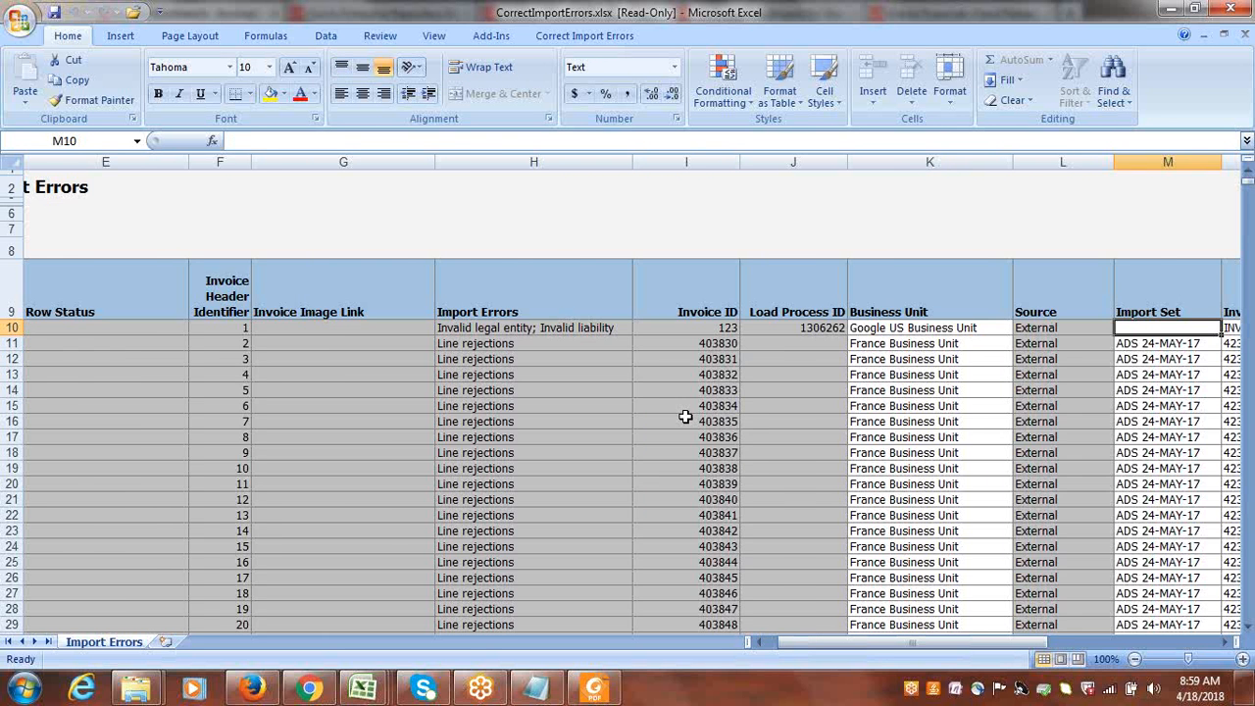
{"action": "key", "text": "Right"}
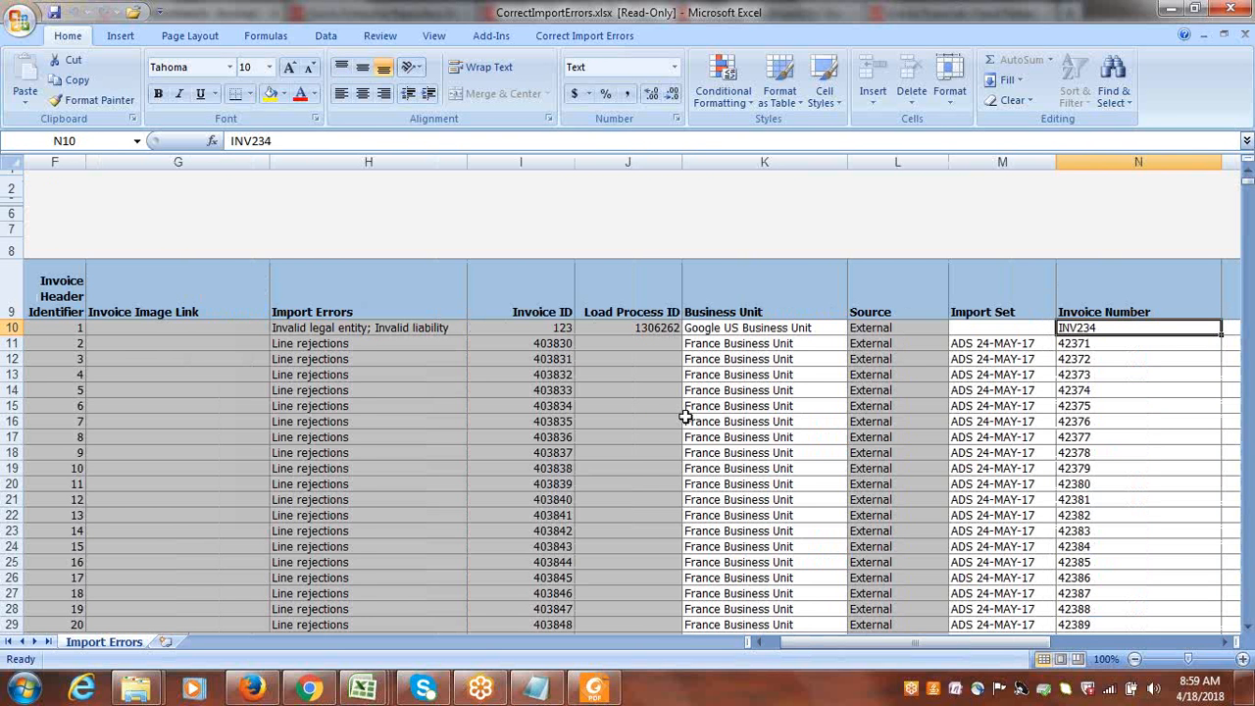
{"action": "key", "text": "Right"}
{"action": "key", "text": "Right"}
{"action": "key", "text": "Right"}
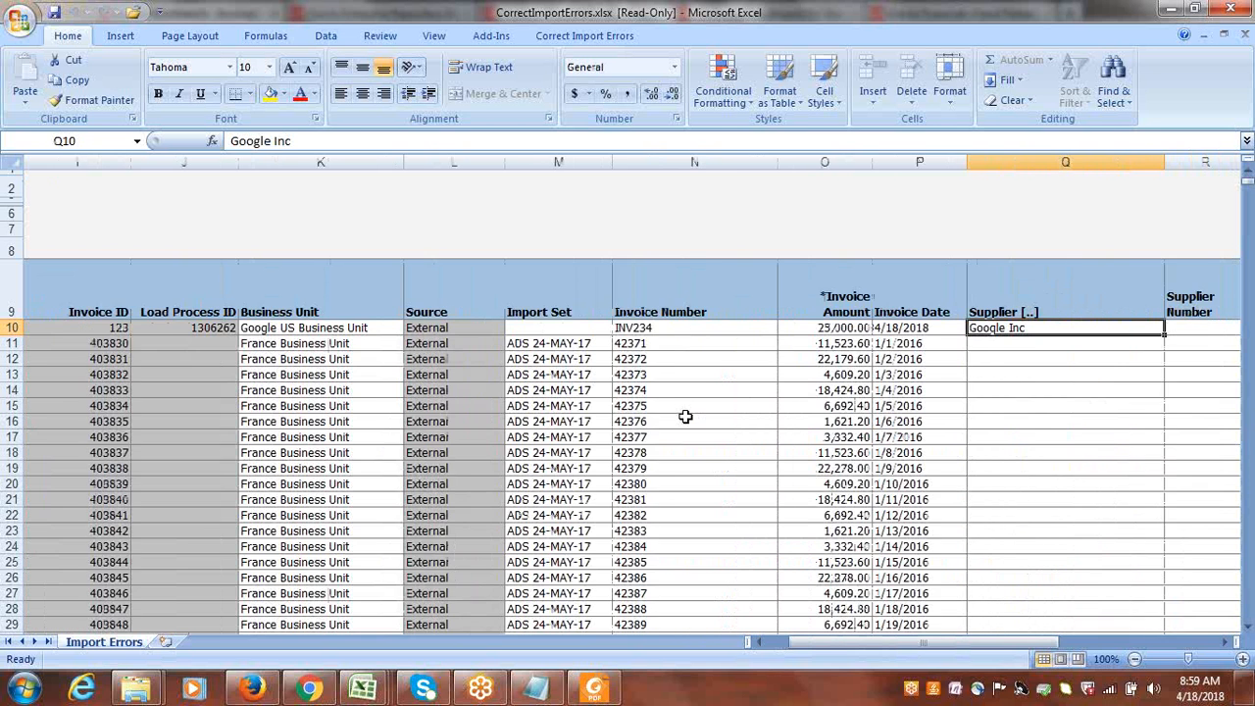
{"action": "key", "text": "Right"}
{"action": "key", "text": "Right"}
{"action": "key", "text": "Right"}
{"action": "key", "text": "Right"}
{"action": "key", "text": "Right"}
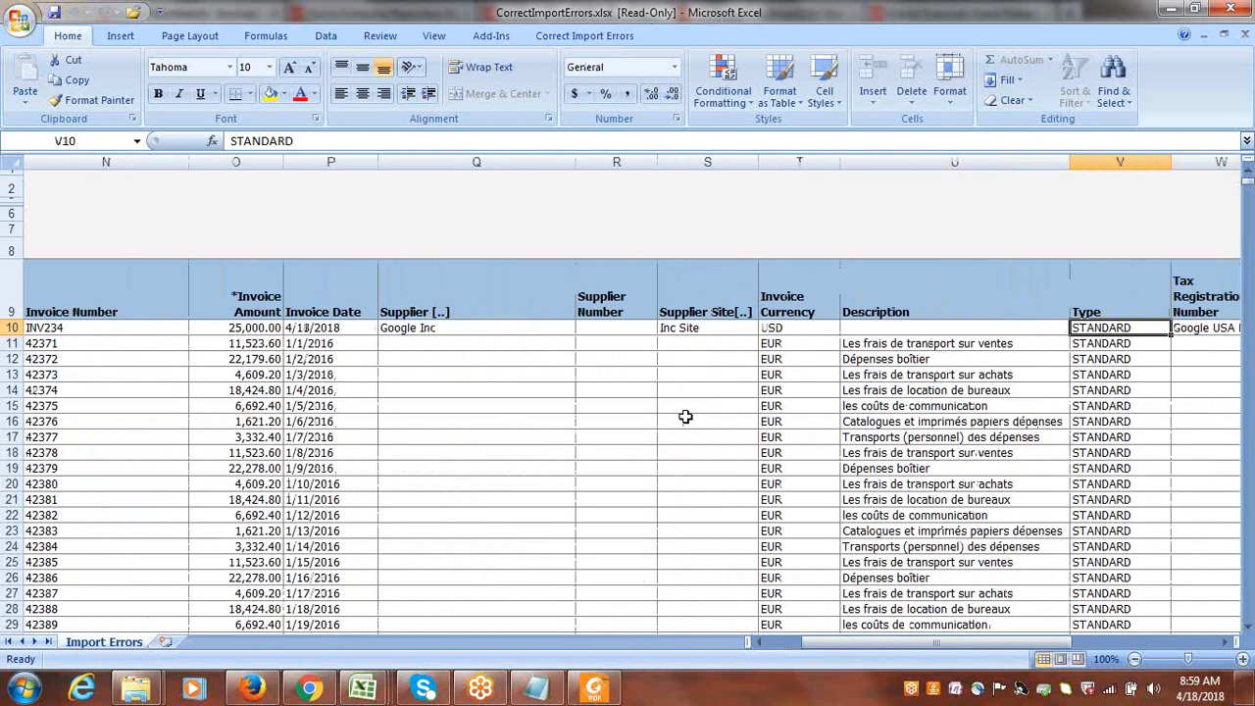
{"action": "left_click", "coordinate": [868, 331]}
{"action": "key", "text": "Right"}
{"action": "key", "text": "Right"}
{"action": "key", "text": "Right"}
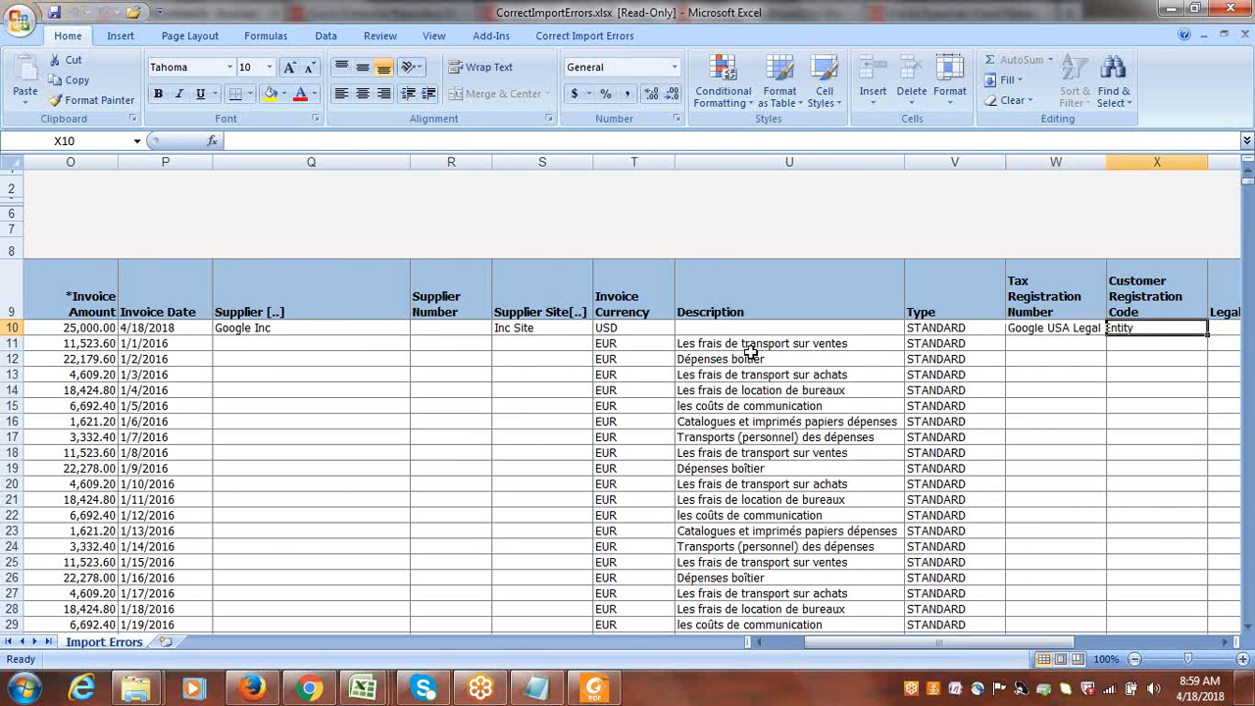
{"action": "key", "text": "Right"}
{"action": "key", "text": "Right"}
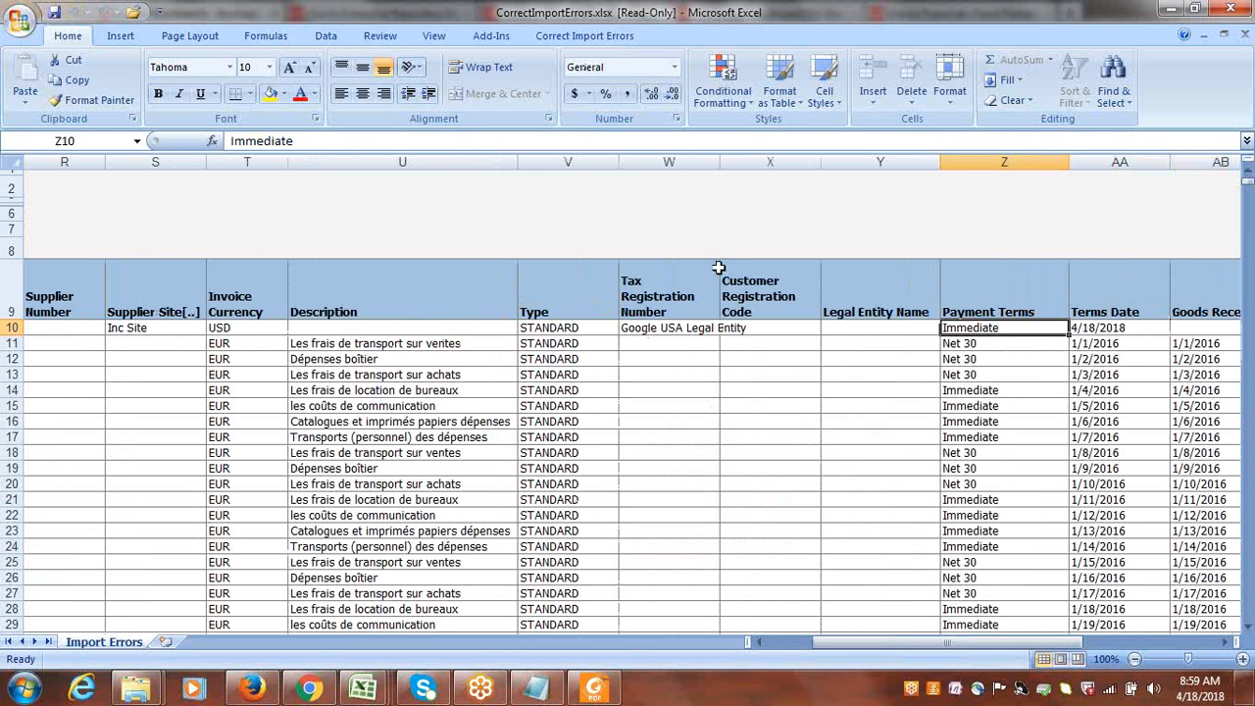
Widen the Tax Registration Number column and clear the Google USA Legal Entity value from the first invoice row.
{"action": "left_click_drag", "start_coordinate": [721, 161], "coordinate": [890, 185]}
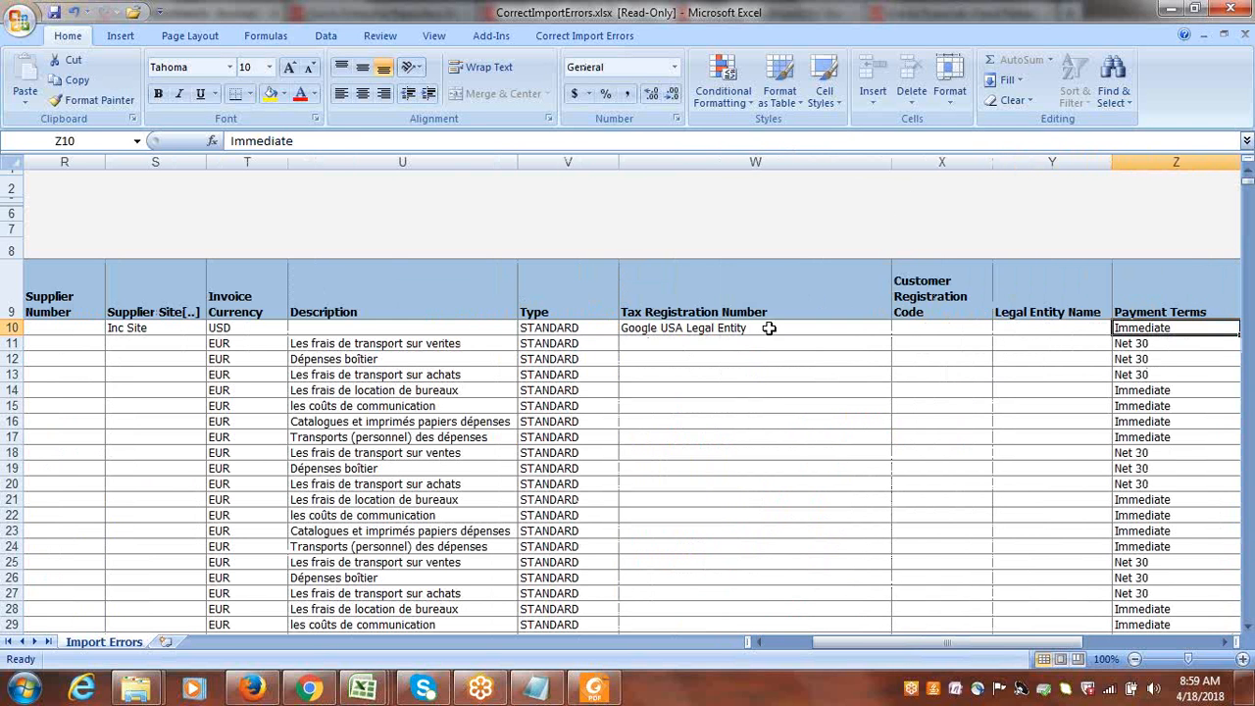
{"action": "left_click", "coordinate": [770, 328]}
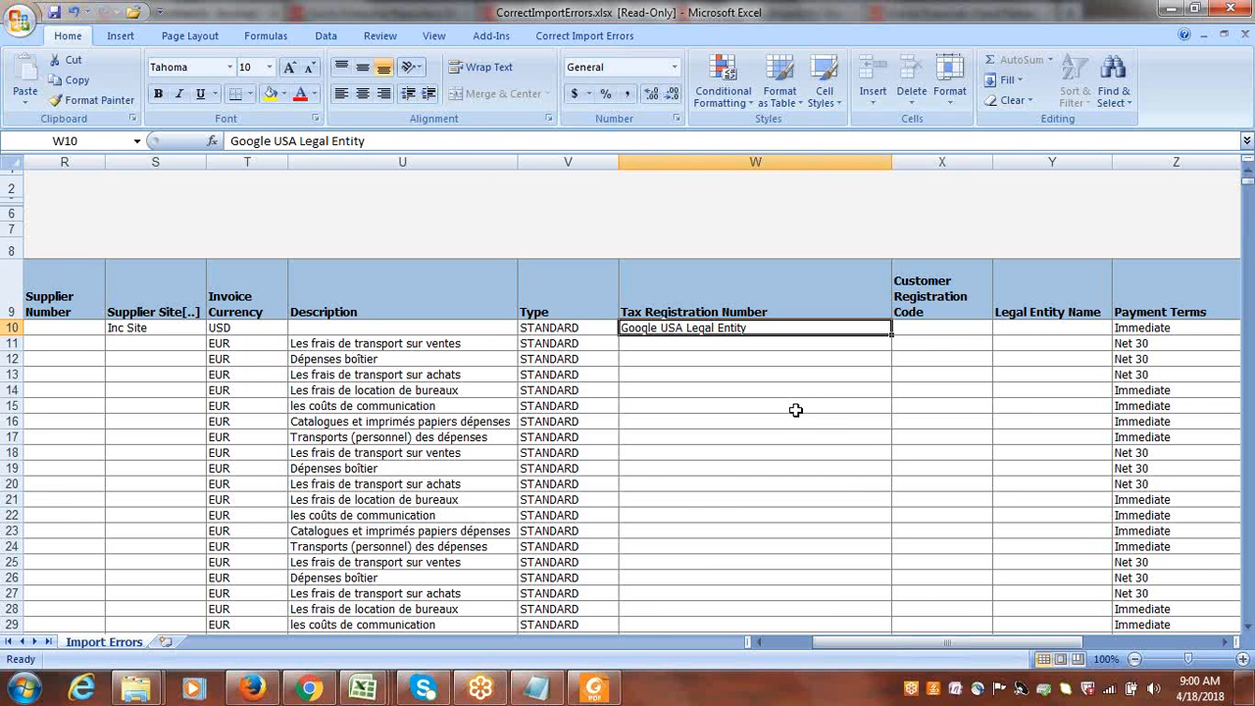
{"action": "key", "text": "Delete"}
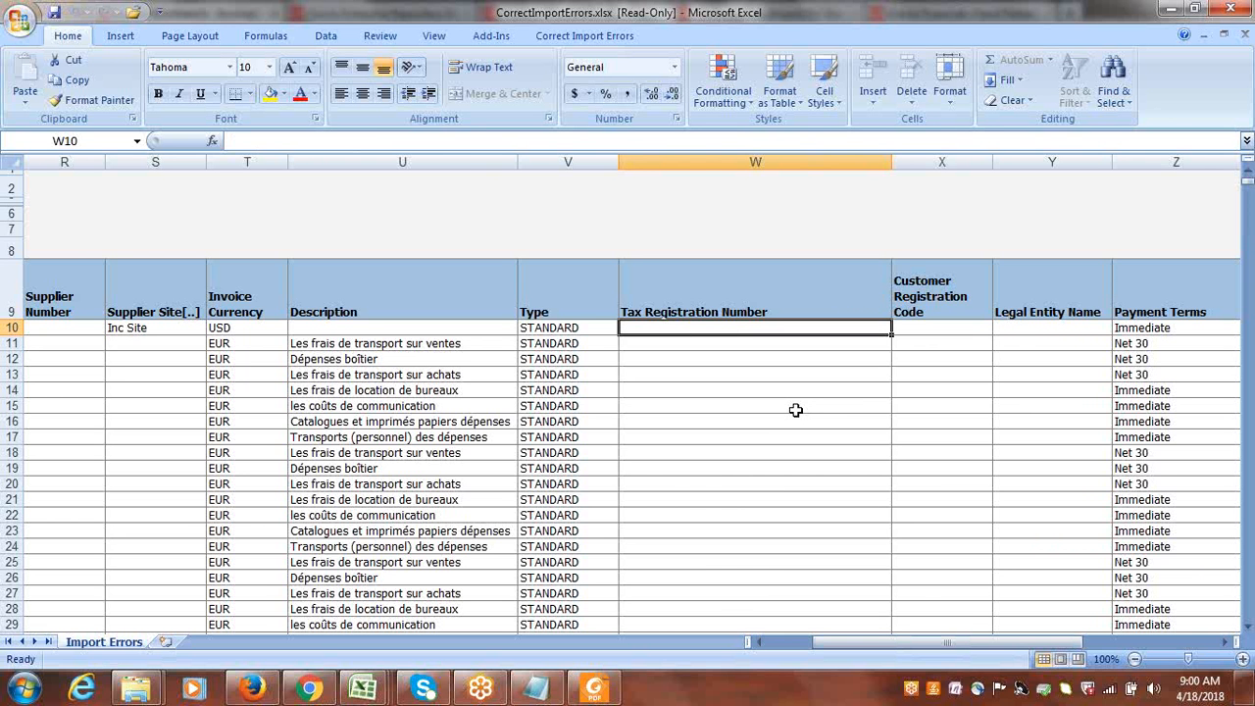
Check the first invoice's Legal Entity Name field and its Changed marker at the start of the row.
{"action": "key", "text": "Right"}
{"action": "key", "text": "Right"}
{"action": "key", "text": "Right"}
{"action": "key", "text": "Right"}
{"action": "key", "text": "Right"}
{"action": "key", "text": "Right"}
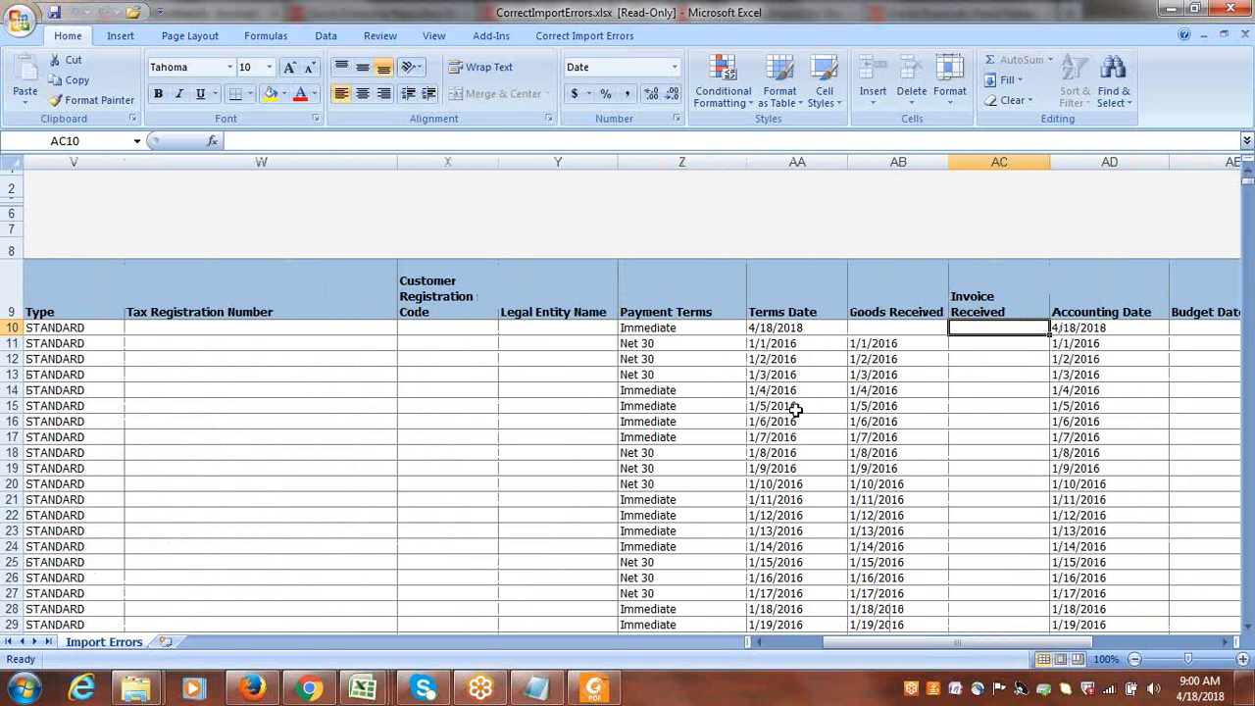
{"action": "left_click", "coordinate": [550, 327]}
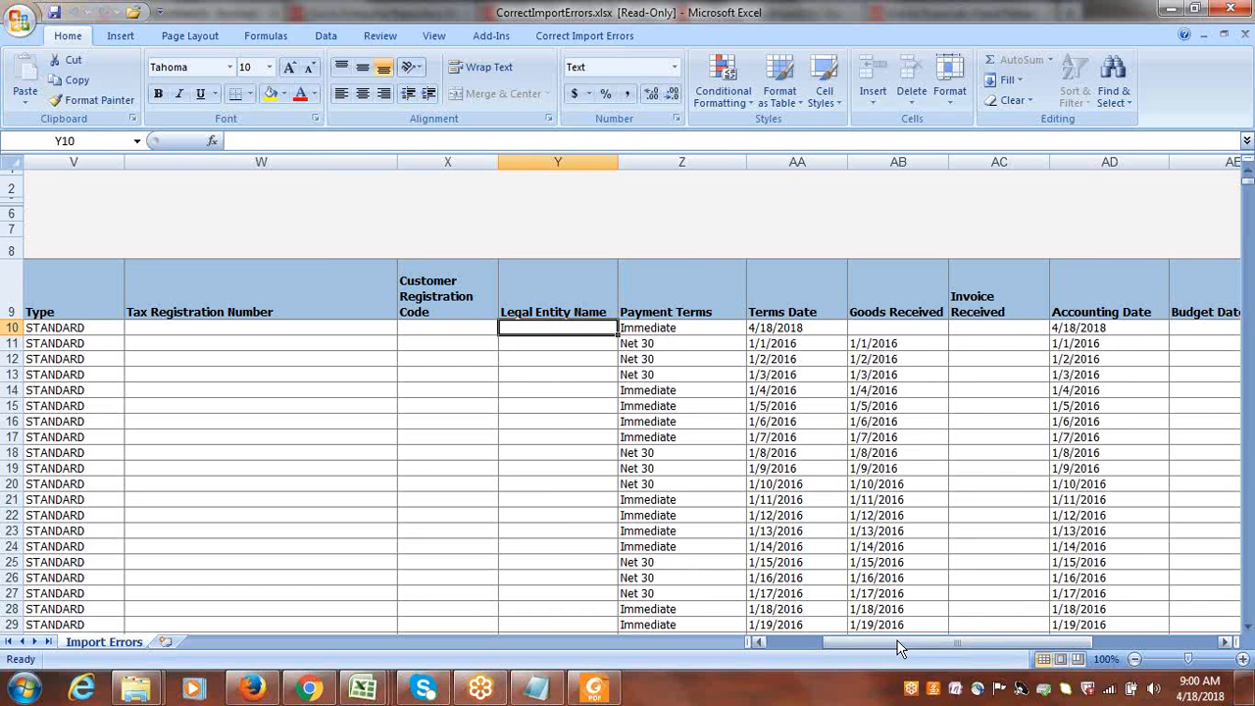
{"action": "left_click_drag", "start_coordinate": [901, 653], "coordinate": [815, 649]}
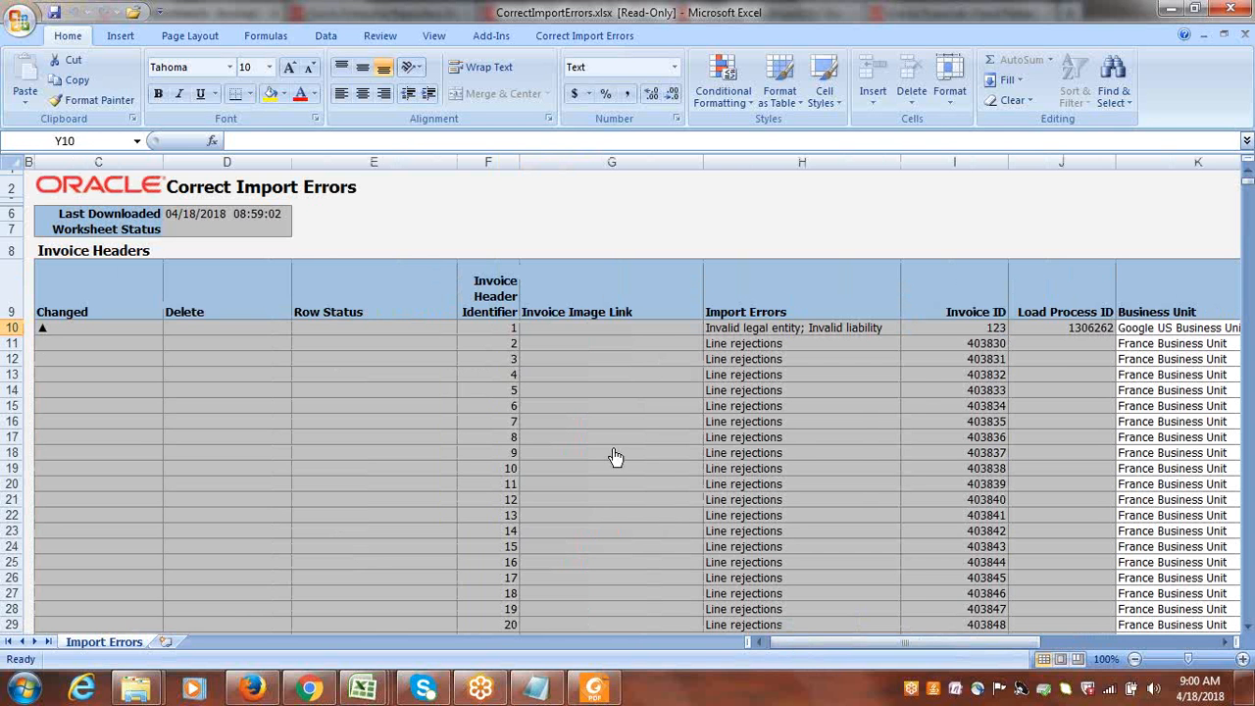
Go through invoice INV234's fields from Invoice ID onward to locate its Liability Distribution cell.
{"action": "left_click", "coordinate": [934, 330]}
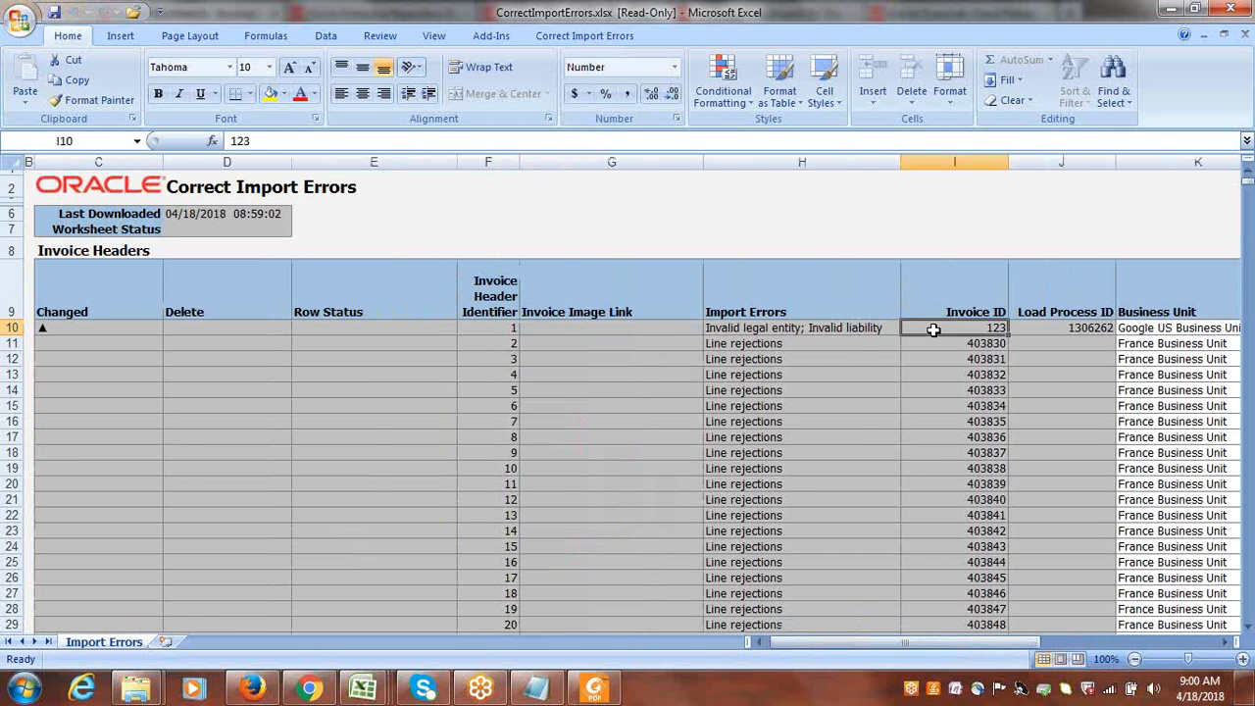
{"action": "key", "text": "Right"}
{"action": "key", "text": "Right"}
{"action": "key", "text": "Right"}
{"action": "key", "text": "Right"}
{"action": "key", "text": "Right"}
{"action": "key", "text": "Right"}
{"action": "key", "text": "Right"}
{"action": "key", "text": "Right"}
{"action": "key", "text": "Right"}
{"action": "key", "text": "Right"}
{"action": "key", "text": "Right"}
{"action": "key", "text": "Right"}
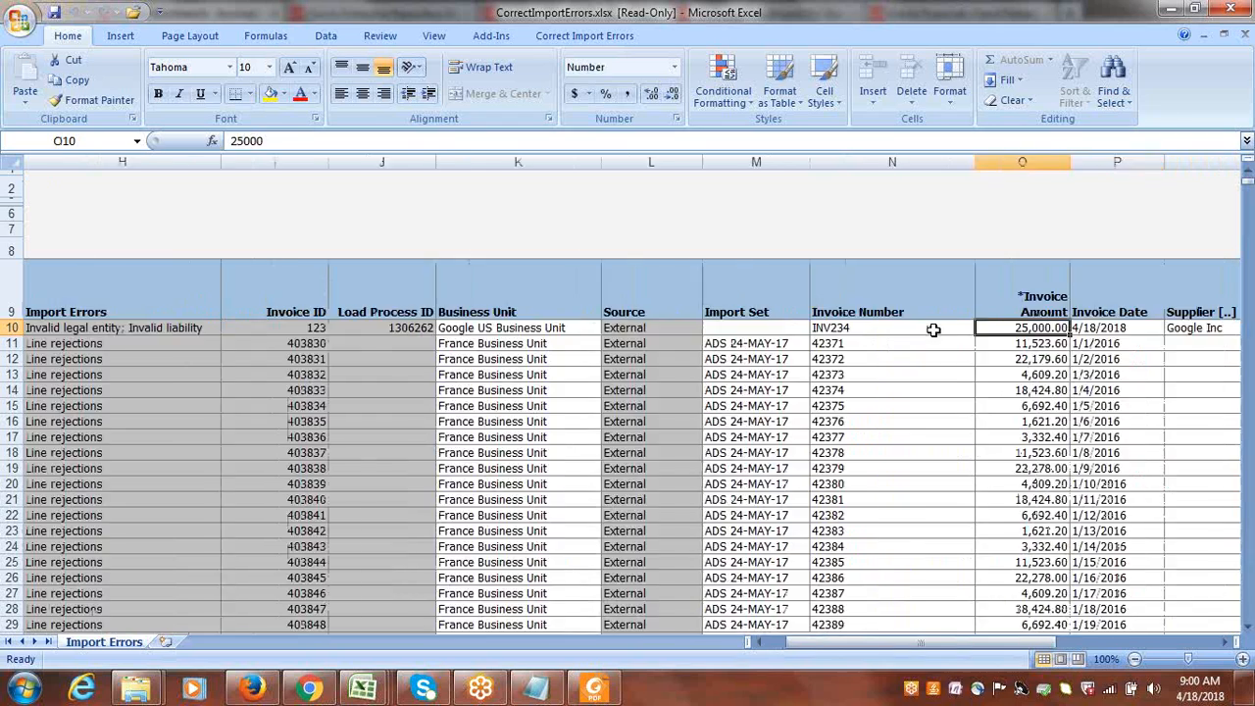
{"action": "key", "text": "Right"}
{"action": "key", "text": "Right"}
{"action": "key", "text": "Right"}
{"action": "key", "text": "Right"}
{"action": "key", "text": "Right"}
{"action": "key", "text": "Right"}
{"action": "key", "text": "Right"}
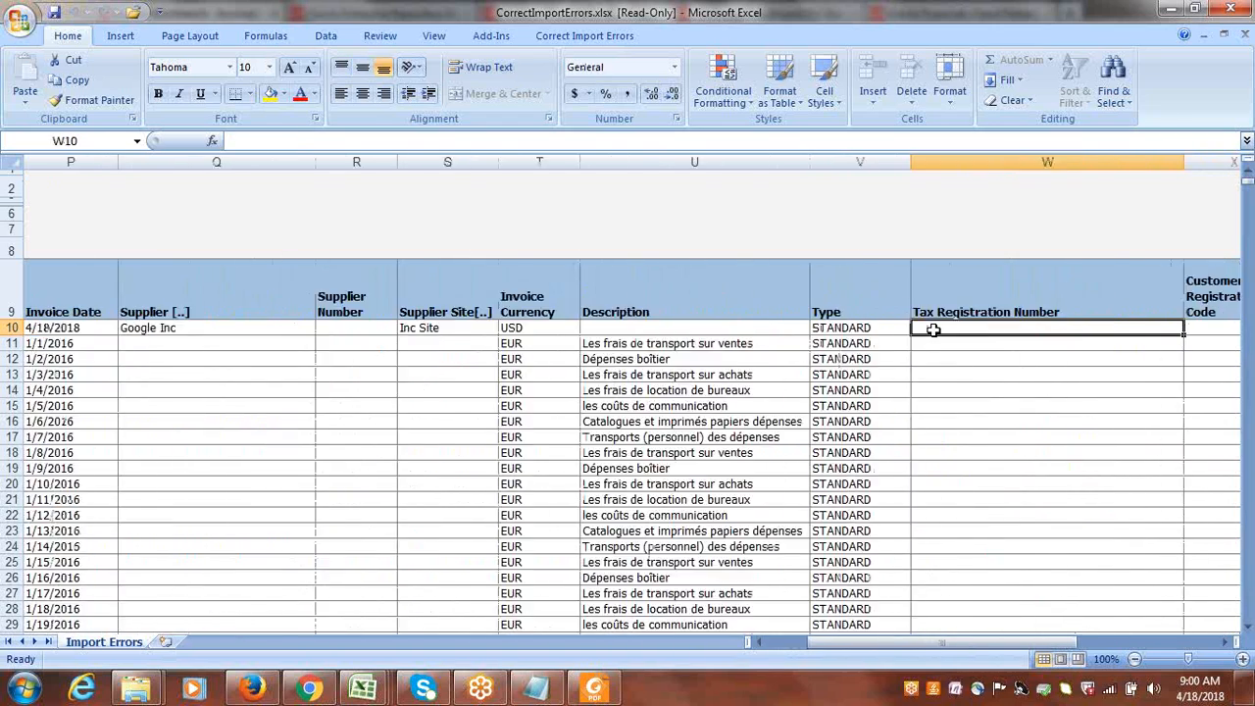
{"action": "key", "text": "Right"}
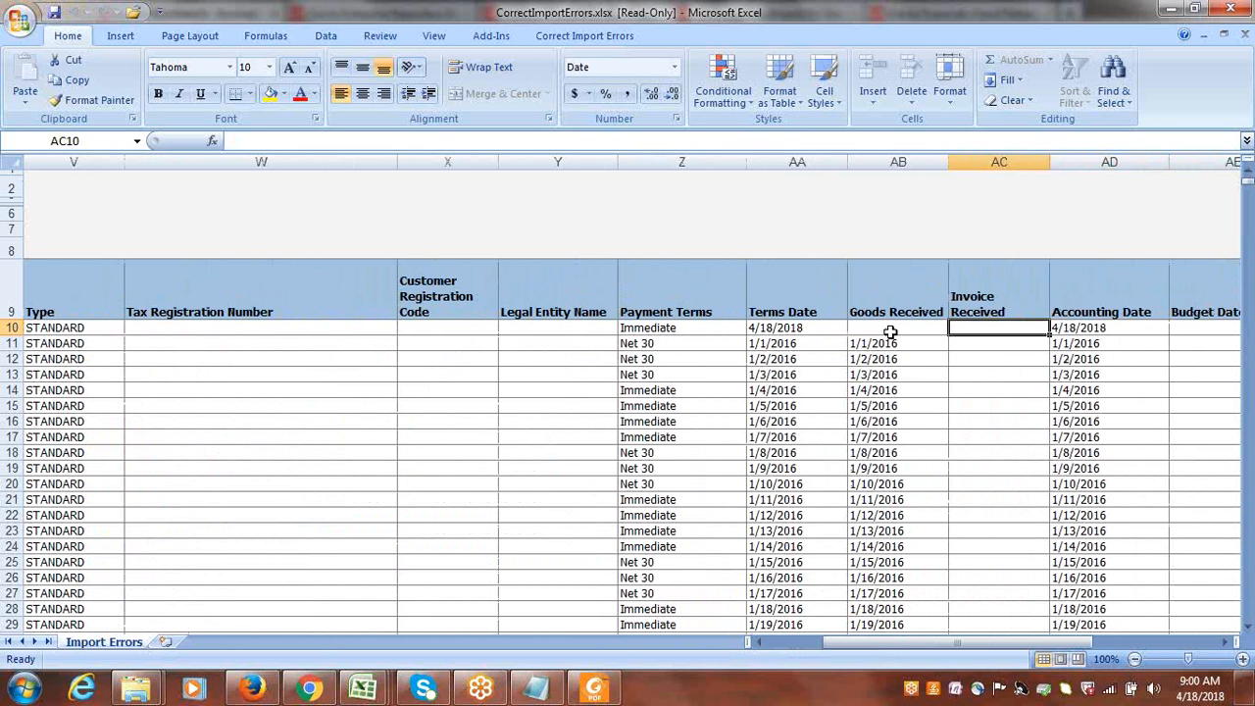
{"action": "key", "text": "Left"}
{"action": "key", "text": "Right"}
{"action": "key", "text": "Right"}
{"action": "key", "text": "Right"}
{"action": "key", "text": "Right"}
{"action": "key", "text": "Right"}
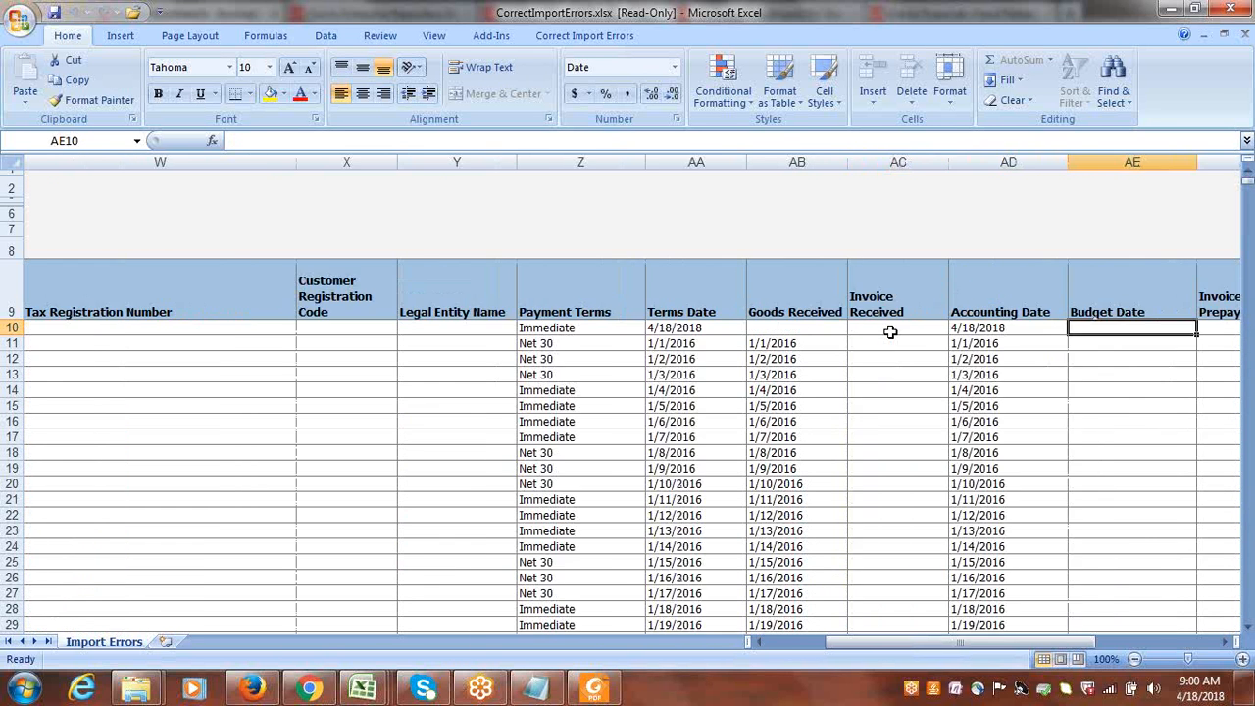
{"action": "key", "text": "Right"}
{"action": "key", "text": "Right"}
{"action": "key", "text": "Right"}
{"action": "key", "text": "Right"}
{"action": "key", "text": "Right"}
{"action": "key", "text": "Right"}
{"action": "key", "text": "Right"}
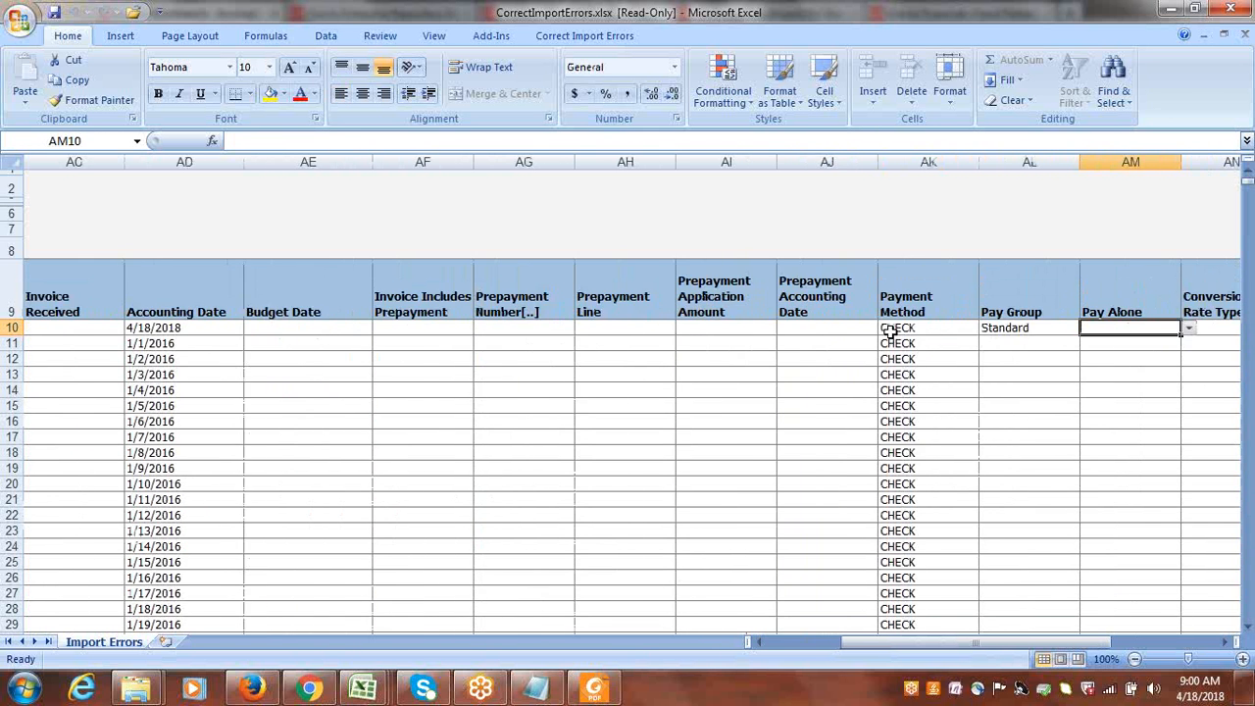
{"action": "key", "text": "Right"}
{"action": "key", "text": "Right"}
{"action": "key", "text": "Right"}
{"action": "key", "text": "Right"}
{"action": "key", "text": "Right"}
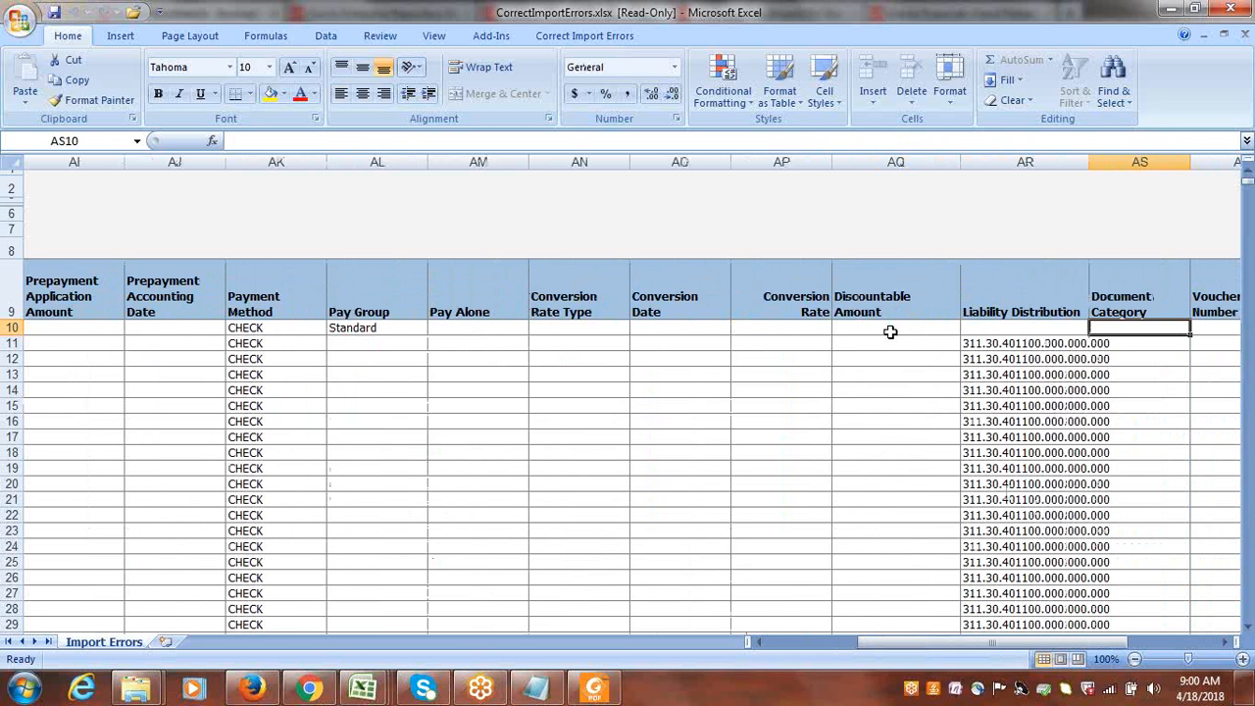
{"action": "key", "text": "Right"}
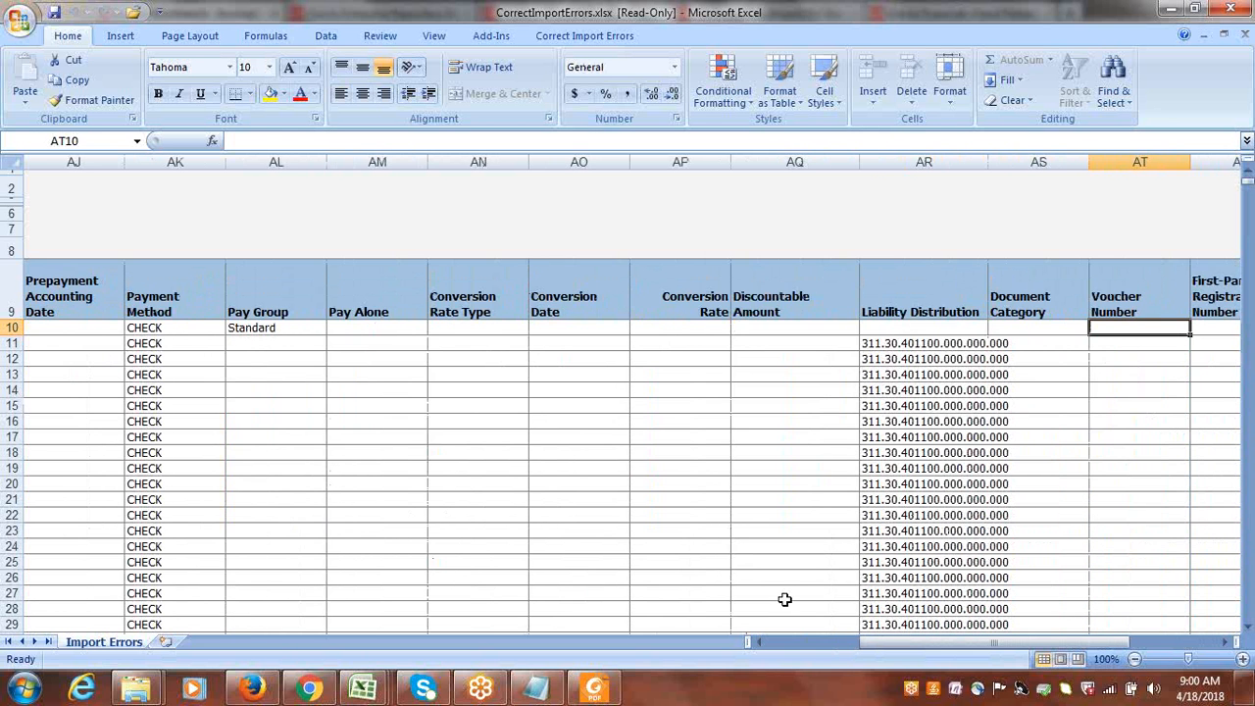
Widen the Liability Distribution column and set it to 1000.1000.22100 for the Google US Business Unit invoice, copied from the Notepad notes.
{"action": "left_click", "coordinate": [552, 694]}
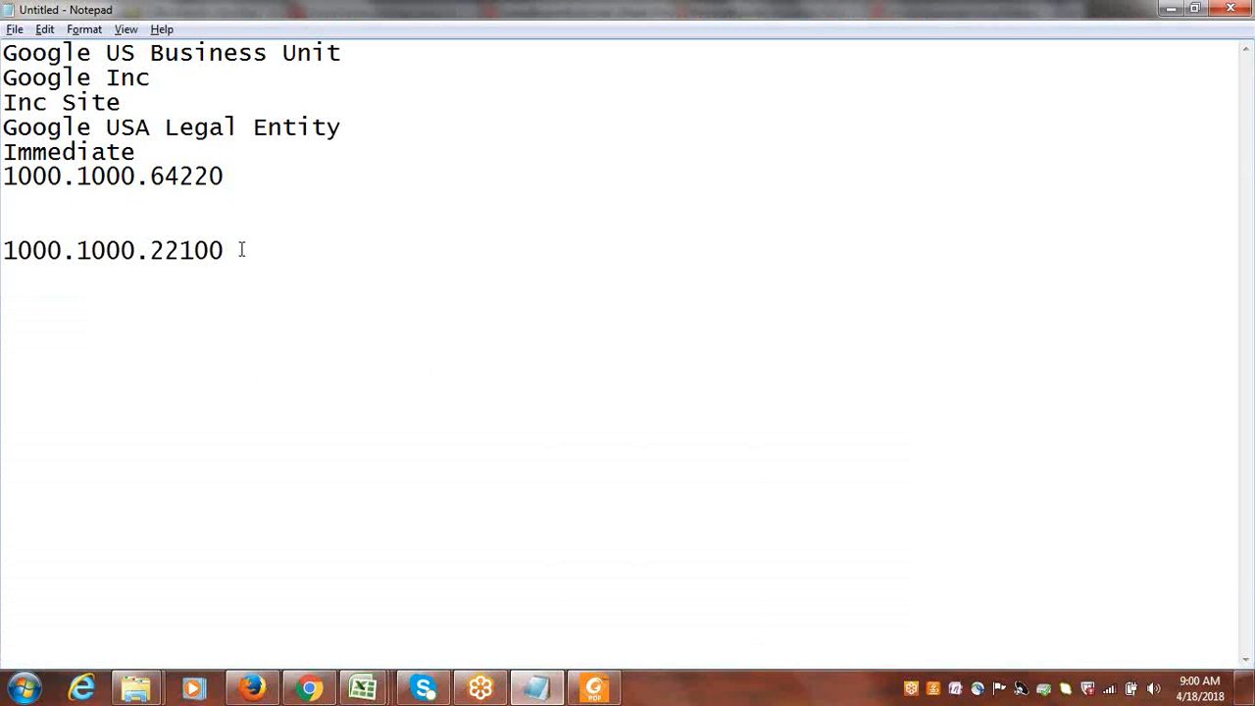
{"action": "left_click_drag", "start_coordinate": [241, 250], "coordinate": [2, 253]}
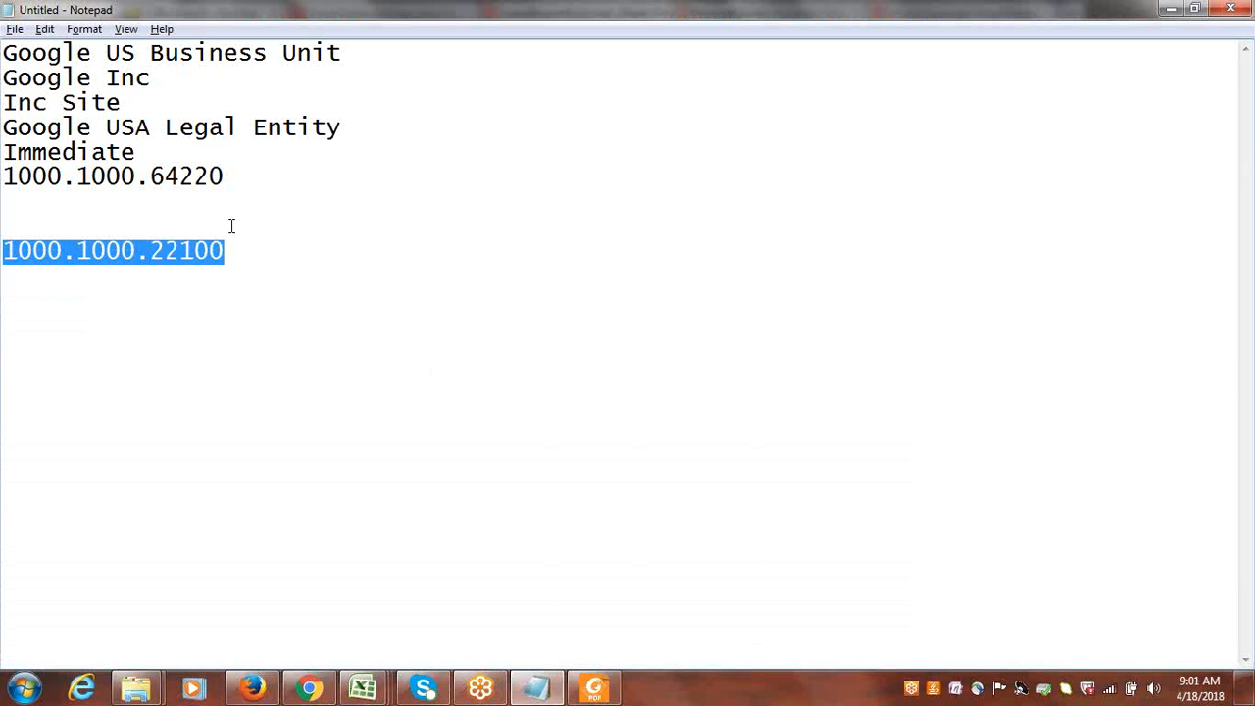
{"action": "key", "text": "alt+Tab"}
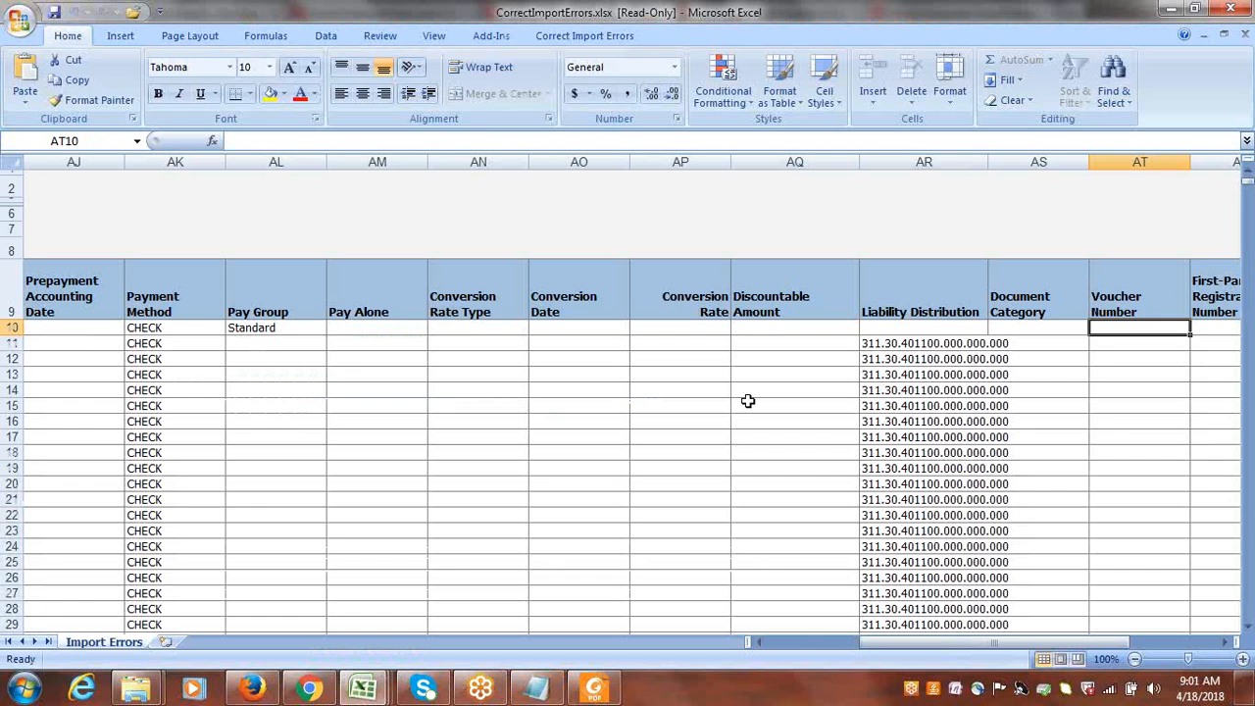
{"action": "left_click", "coordinate": [909, 331]}
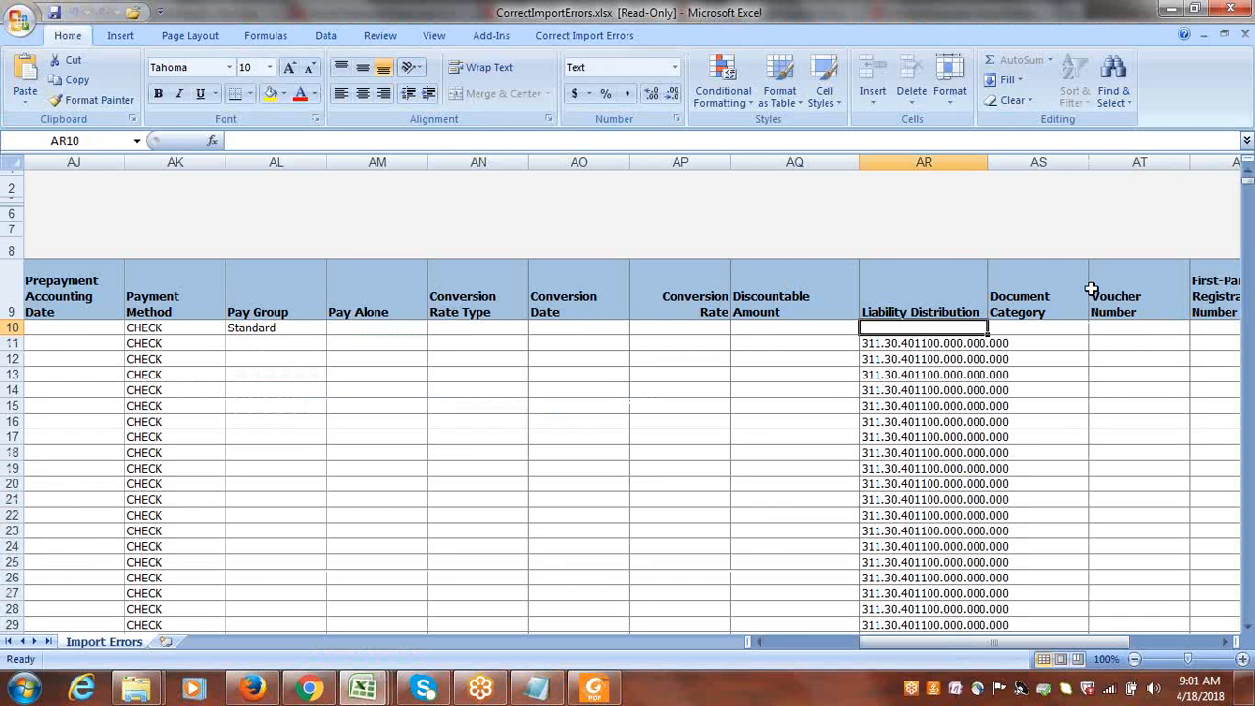
{"action": "left_click_drag", "start_coordinate": [988, 163], "coordinate": [1040, 166]}
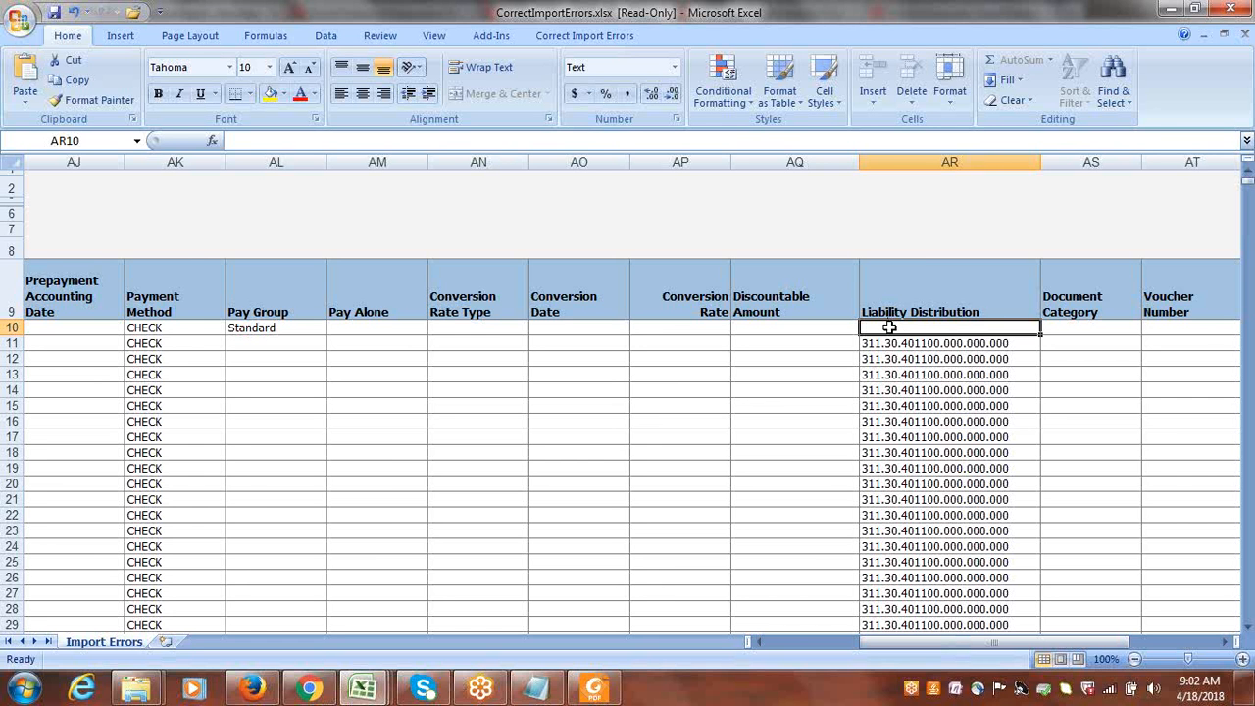
{"action": "key", "text": "alt+Tab"}
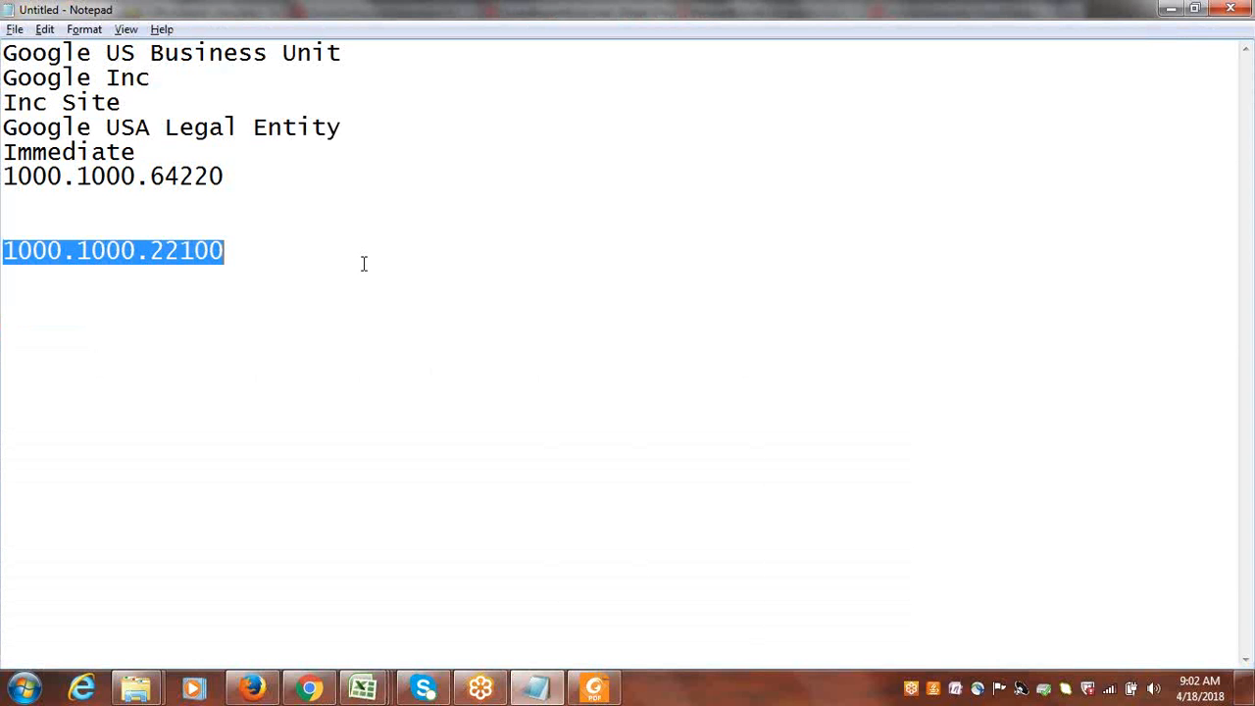
{"action": "key", "text": "ctrl+c"}
{"action": "key", "text": "alt+Tab"}
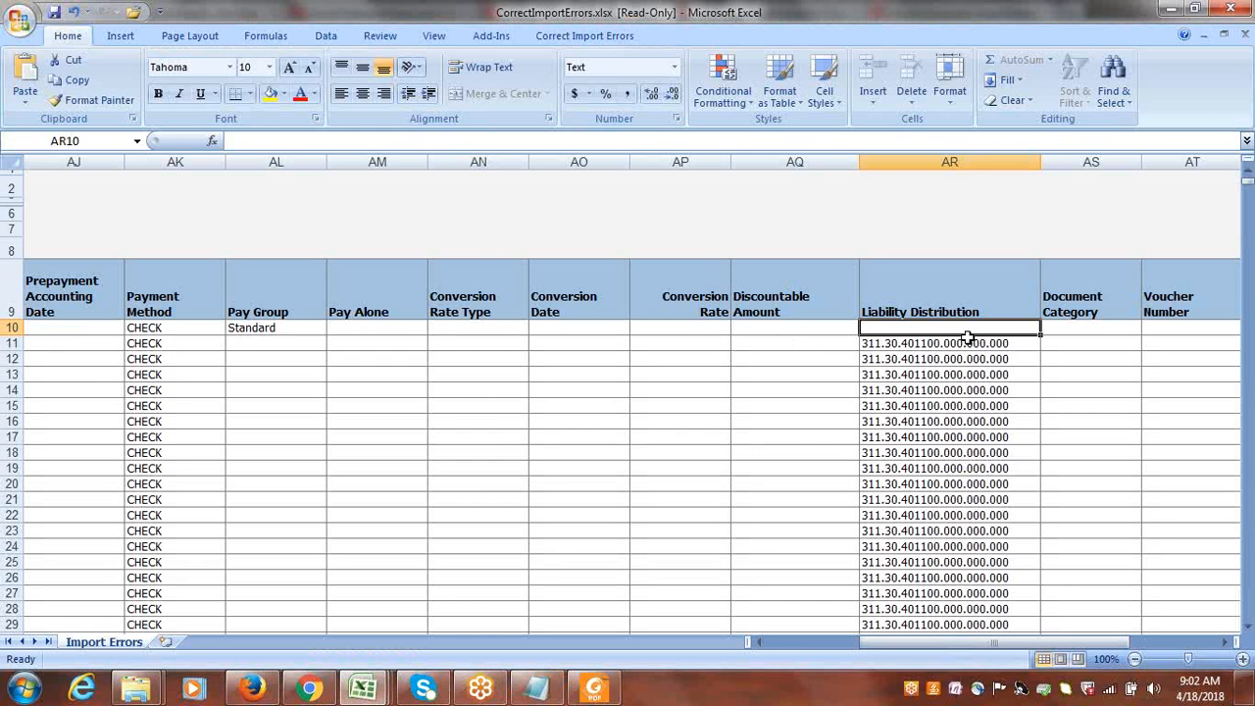
{"action": "key", "text": "ctrl+v"}
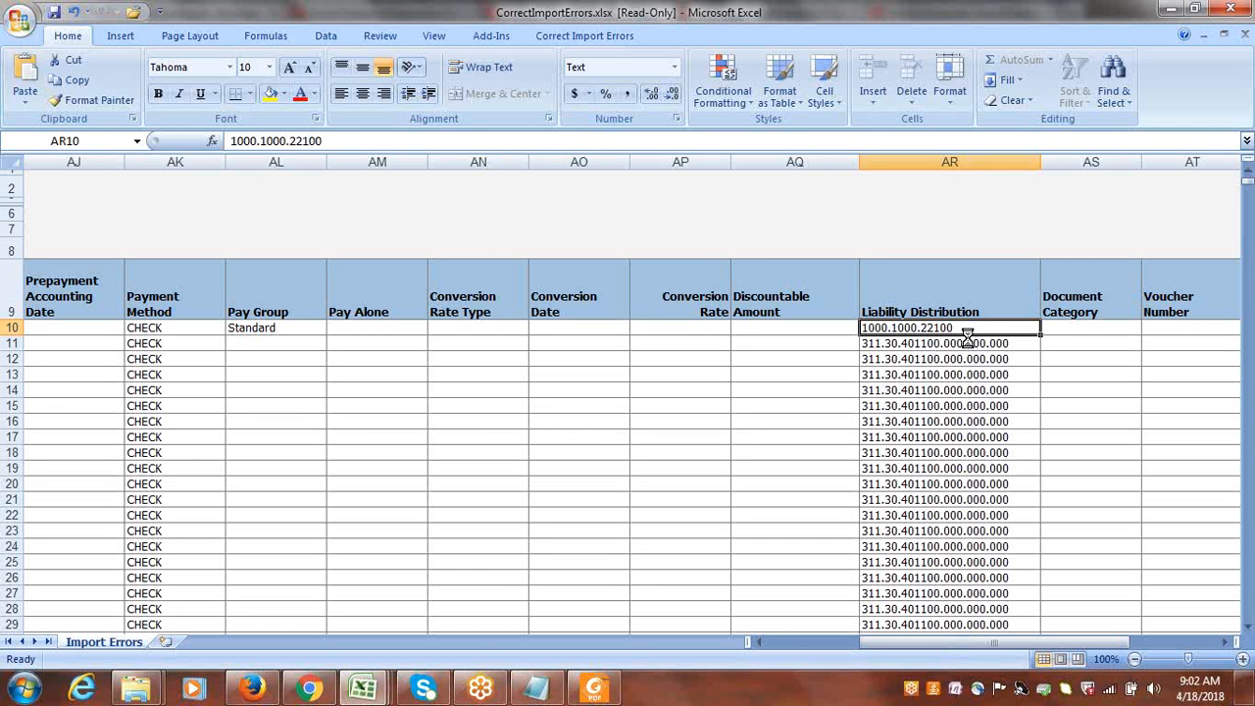
Look over the first invoice's fields after Liability Distribution and return to the Changed marker at the start of its row.
{"action": "key", "text": "Right"}
{"action": "key", "text": "Right"}
{"action": "key", "text": "Right"}
{"action": "key", "text": "Right"}
{"action": "key", "text": "Right"}
{"action": "key", "text": "Right"}
{"action": "key", "text": "Right"}
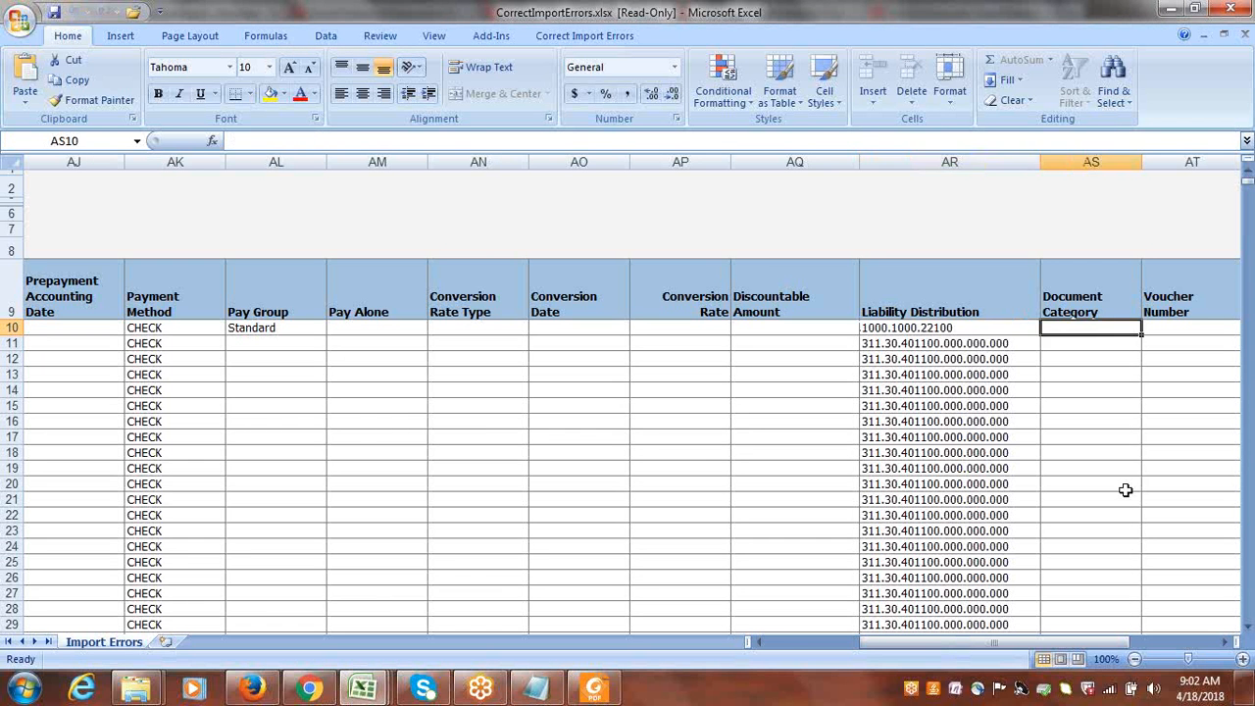
{"action": "key", "text": "Right"}
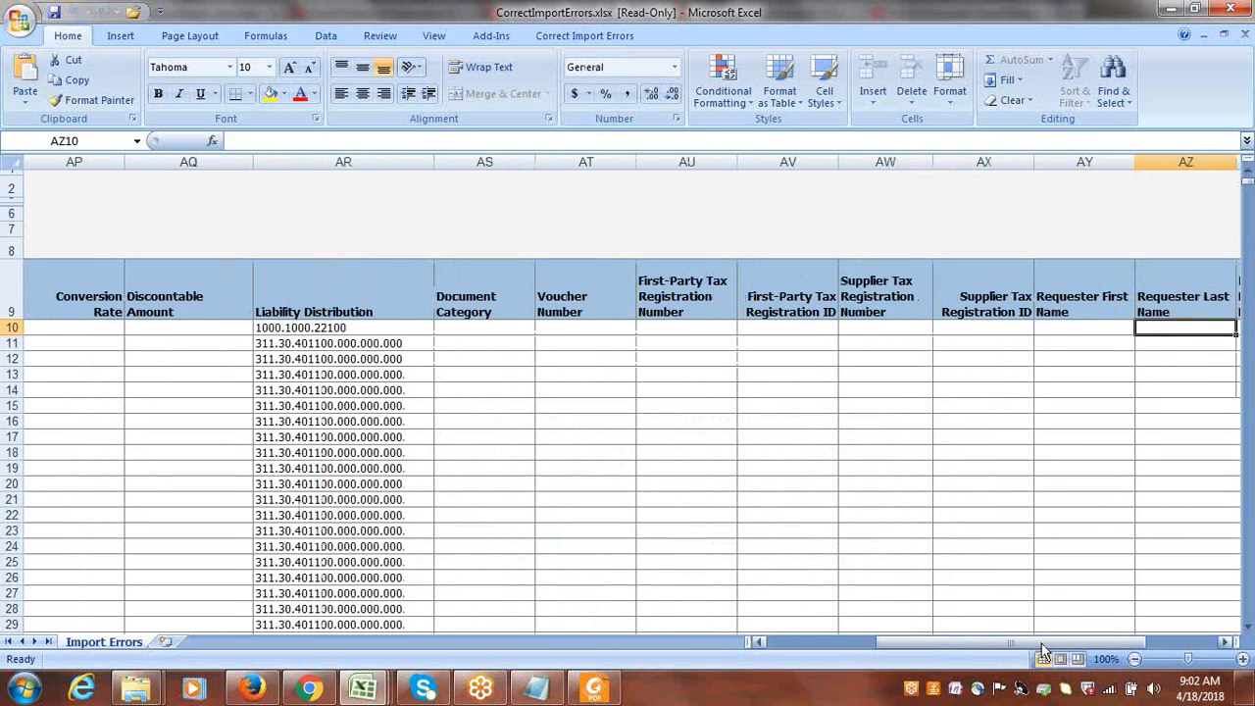
{"action": "left_click_drag", "start_coordinate": [1039, 643], "coordinate": [722, 629]}
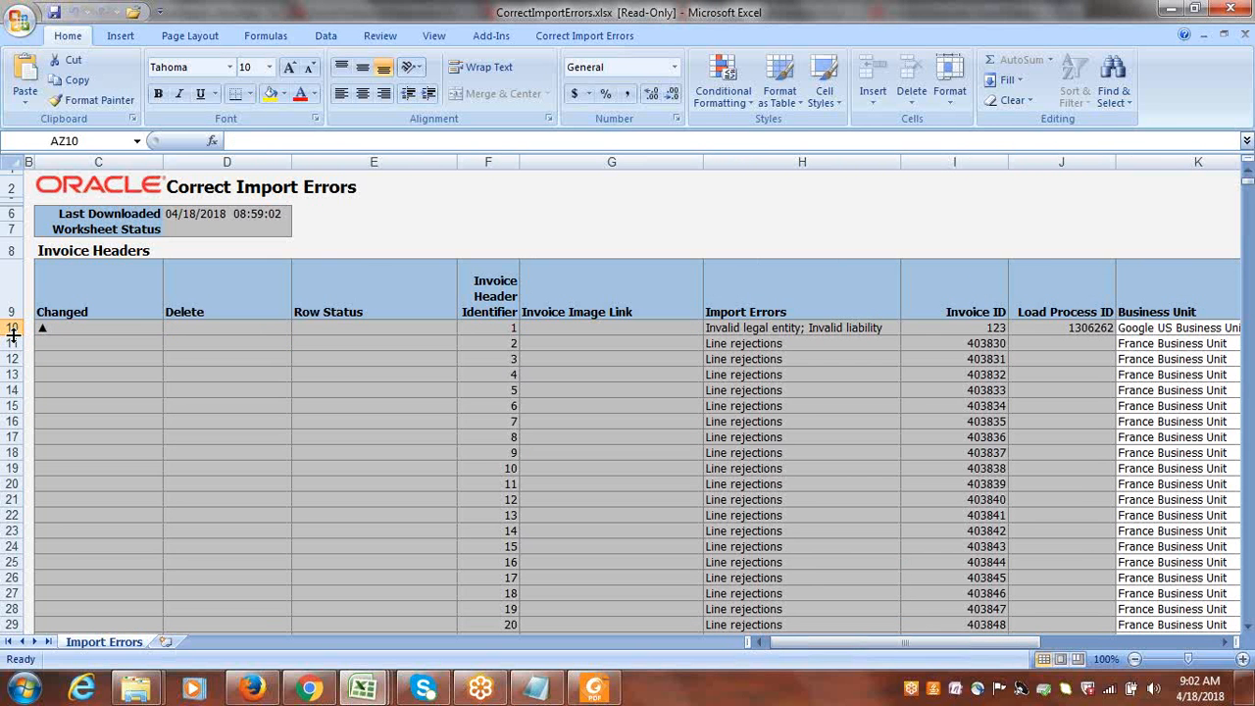
Save and submit the corrected Google US Business Unit invoice row, with upload continuing to subsequent rows on failure, and close the upload confirmation.
{"action": "left_click_drag", "start_coordinate": [13, 334], "coordinate": [12, 334]}
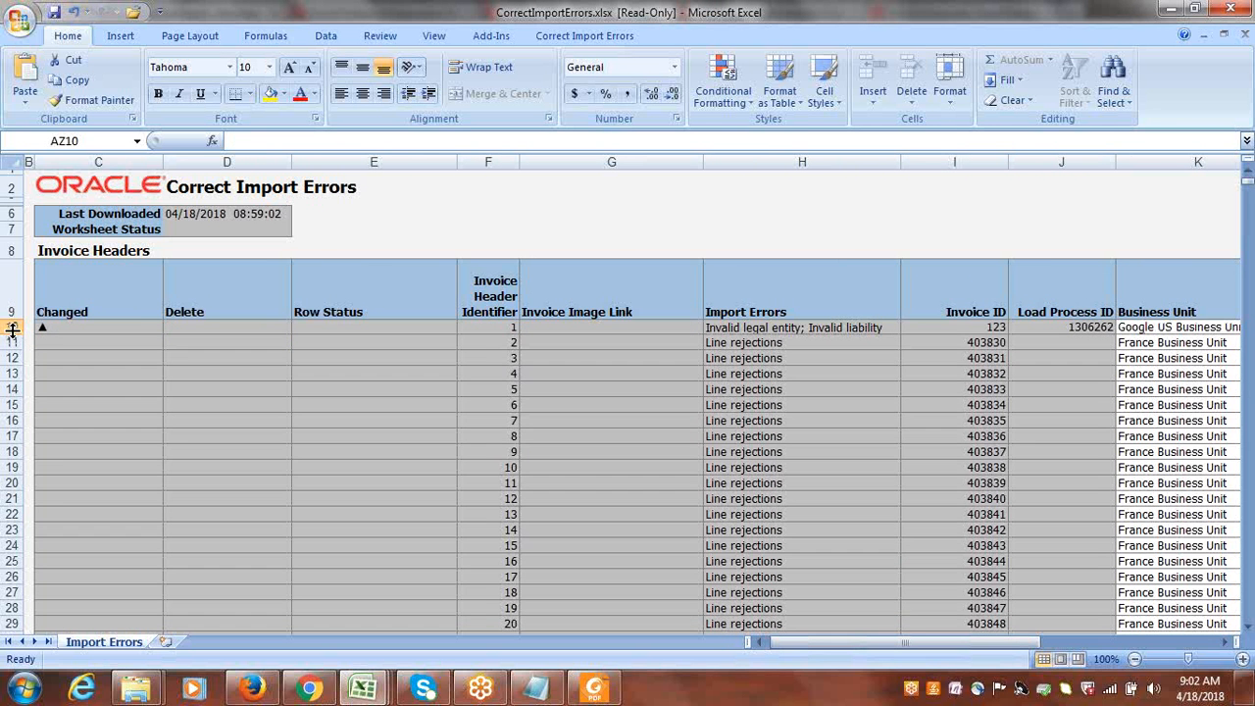
{"action": "left_click", "coordinate": [590, 39]}
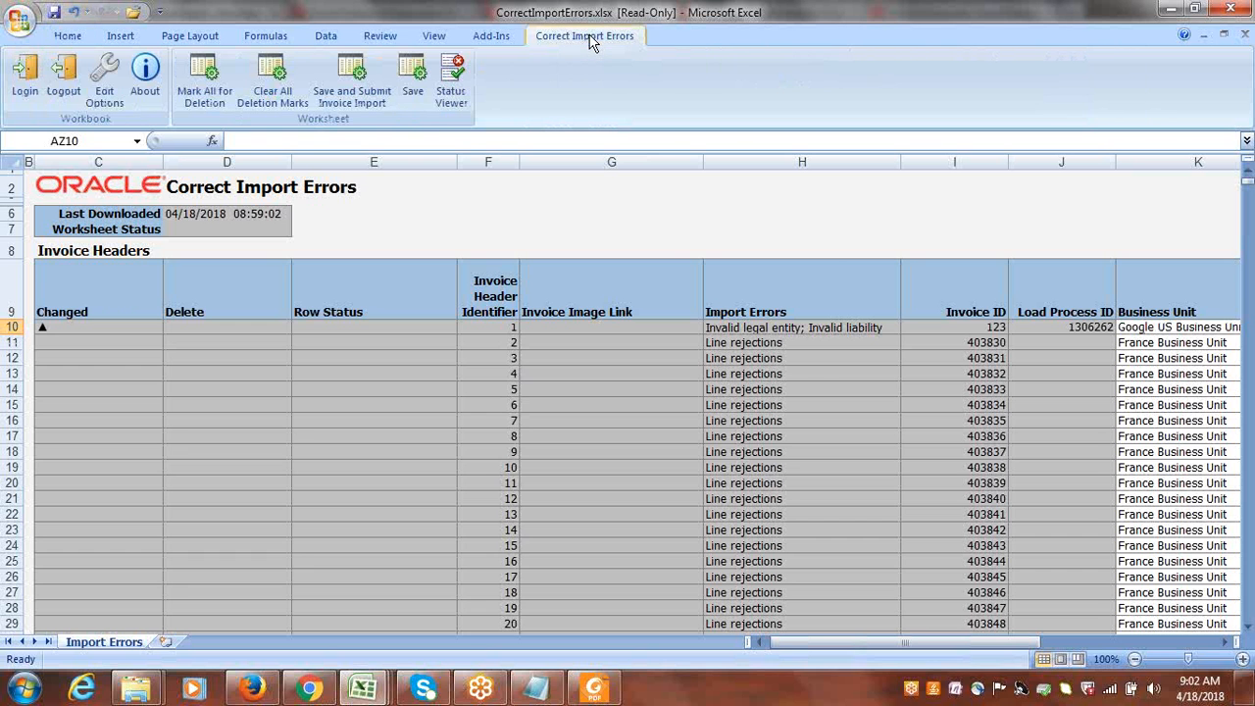
{"action": "left_click", "coordinate": [13, 327]}
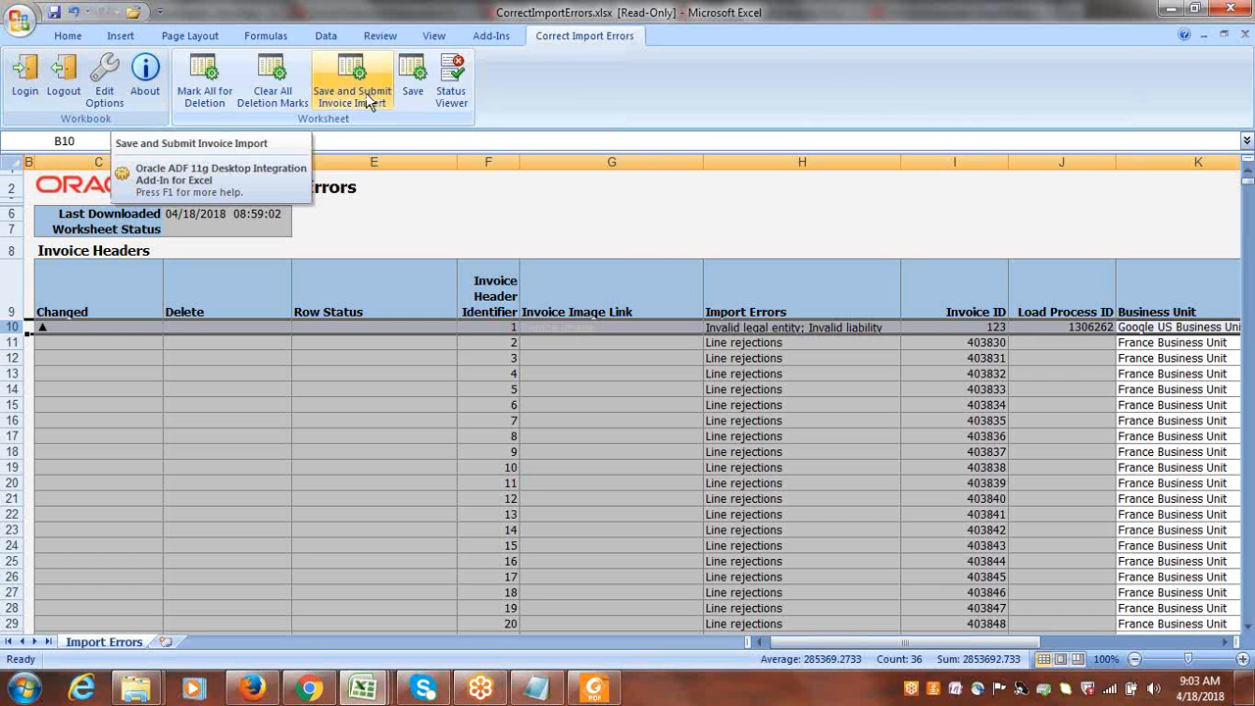
{"action": "left_click", "coordinate": [413, 85]}
{"action": "left_click", "coordinate": [354, 93]}
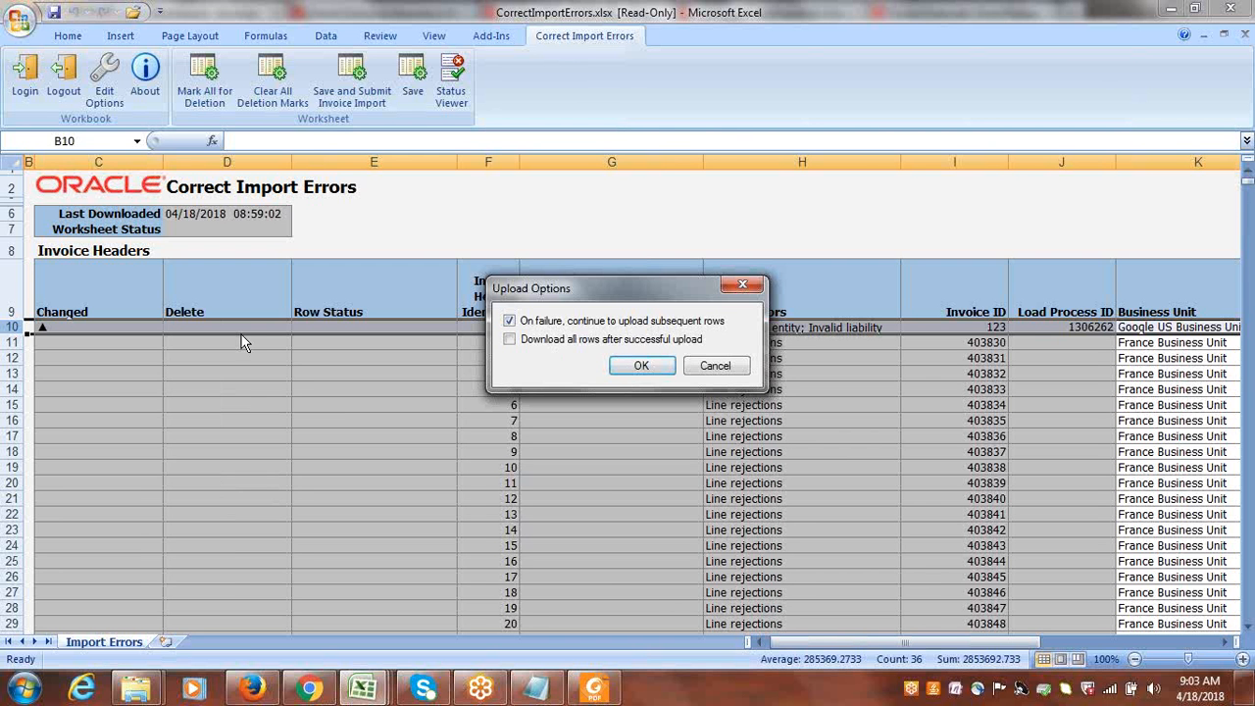
{"action": "left_click", "coordinate": [510, 322]}
{"action": "left_click", "coordinate": [511, 322]}
{"action": "left_click", "coordinate": [639, 368]}
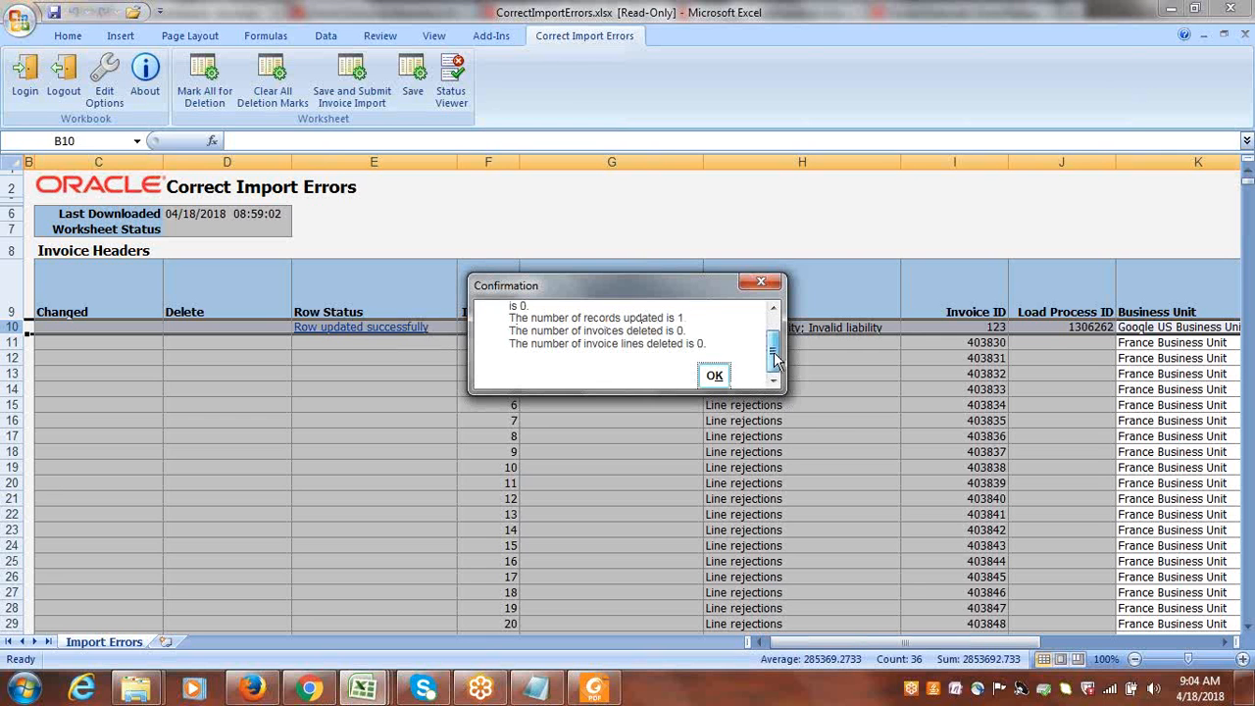
{"action": "left_click_drag", "start_coordinate": [774, 355], "coordinate": [775, 370]}
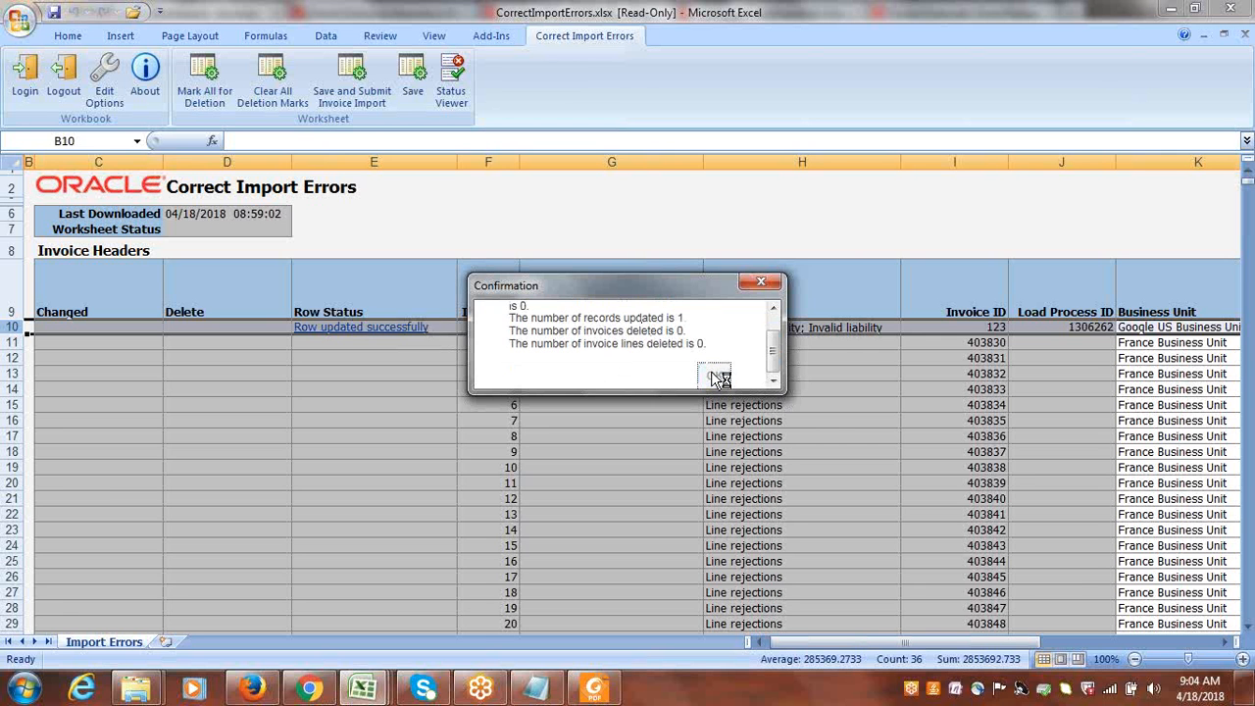
{"action": "left_click", "coordinate": [714, 378]}
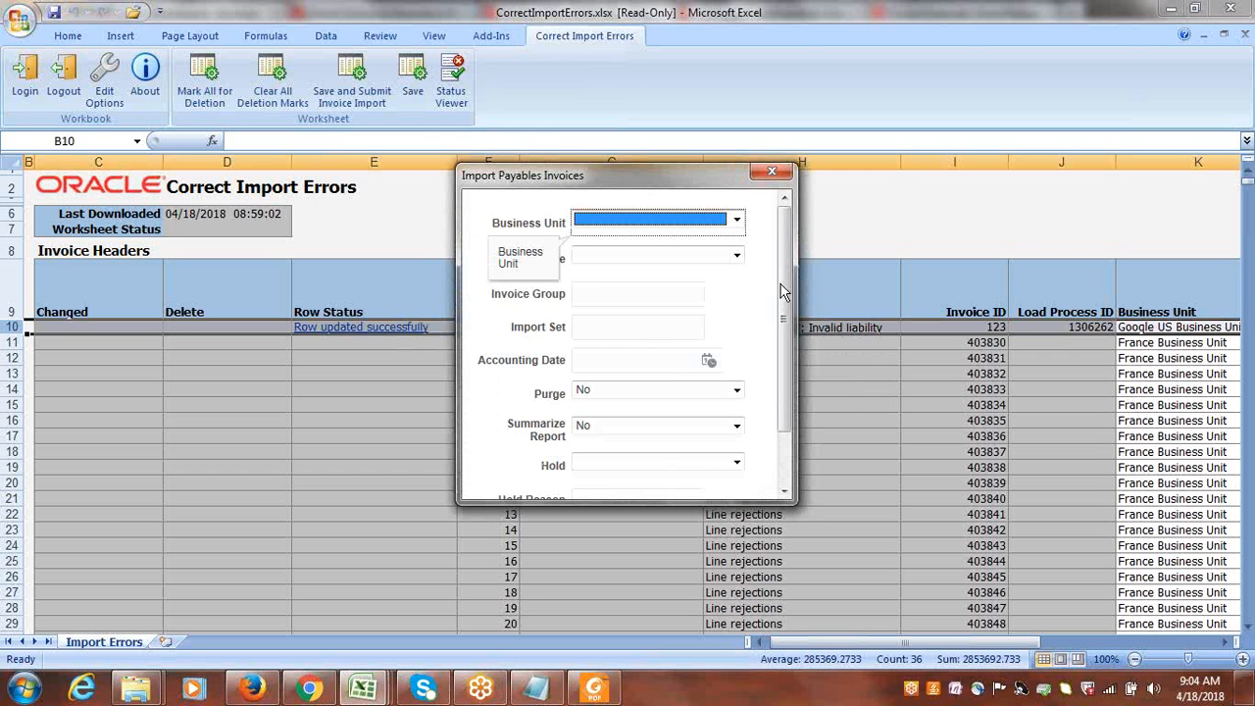
Set the Import Payables Invoices Business Unit to Google US Business Unit and the Source to External.
{"action": "left_click", "coordinate": [734, 226]}
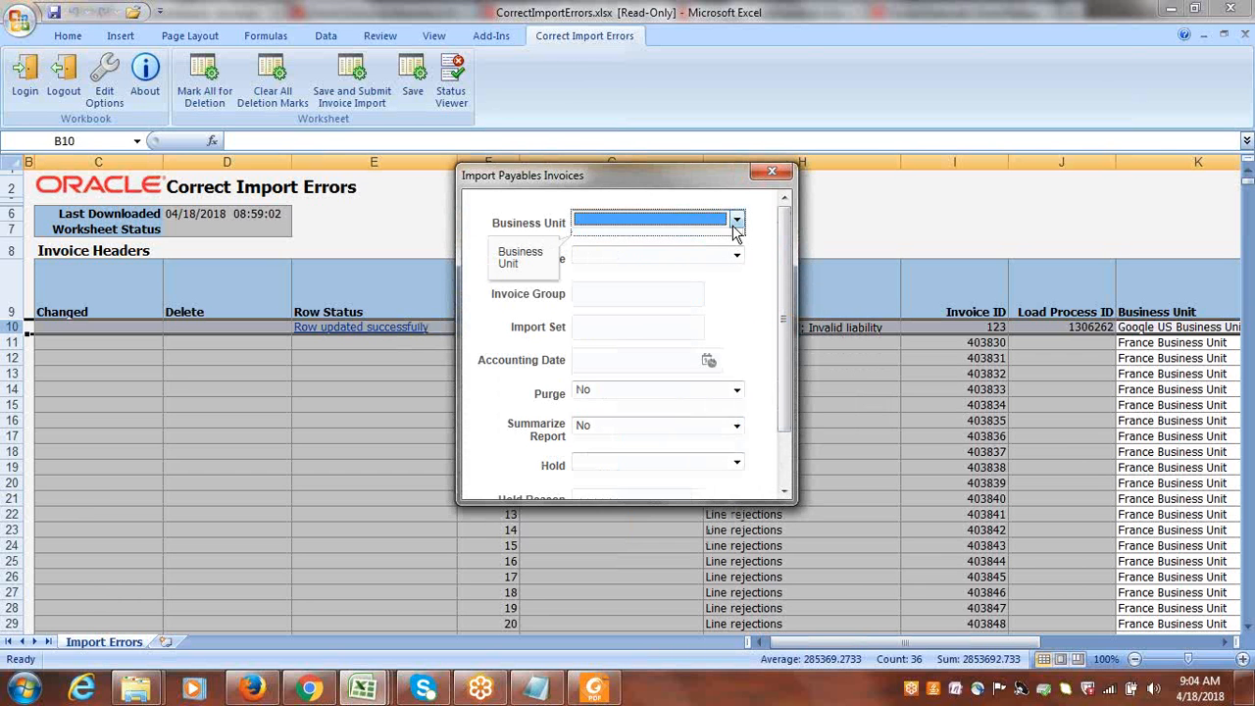
{"action": "left_click", "coordinate": [736, 224]}
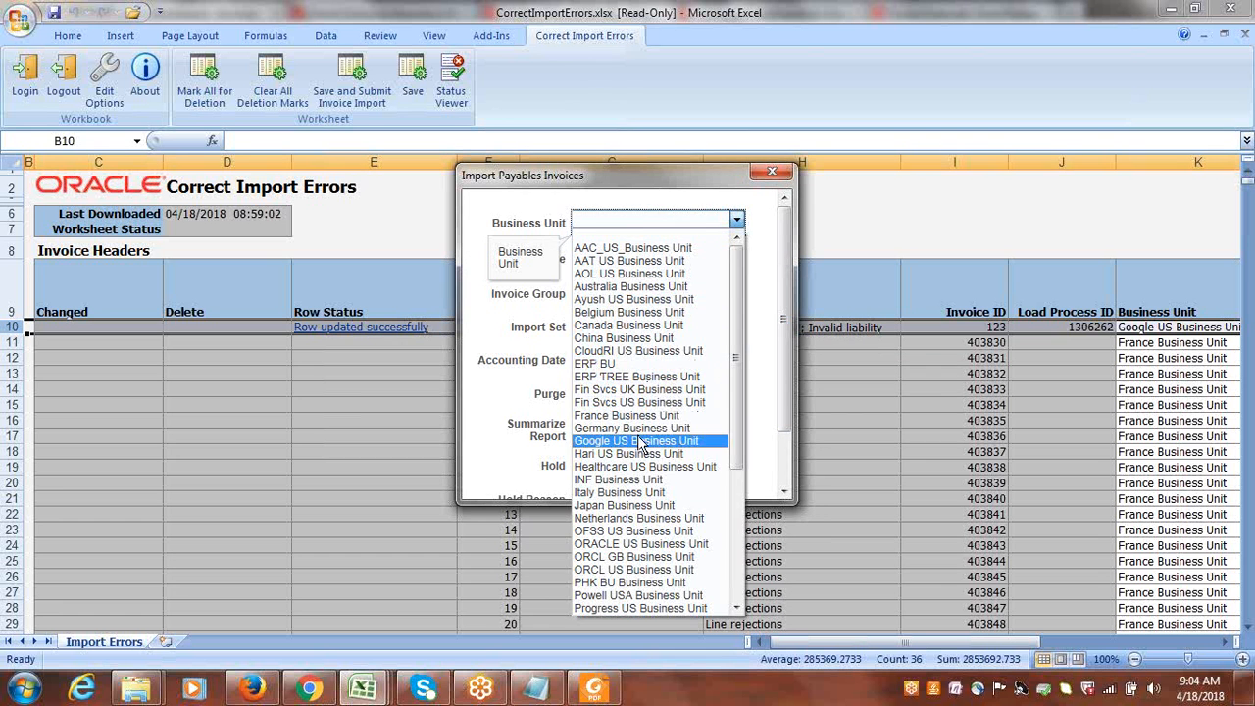
{"action": "scroll", "coordinate": [640, 446], "scroll_direction": "down", "scroll_amount": 5}
{"action": "left_click", "coordinate": [737, 222]}
{"action": "left_click", "coordinate": [735, 260]}
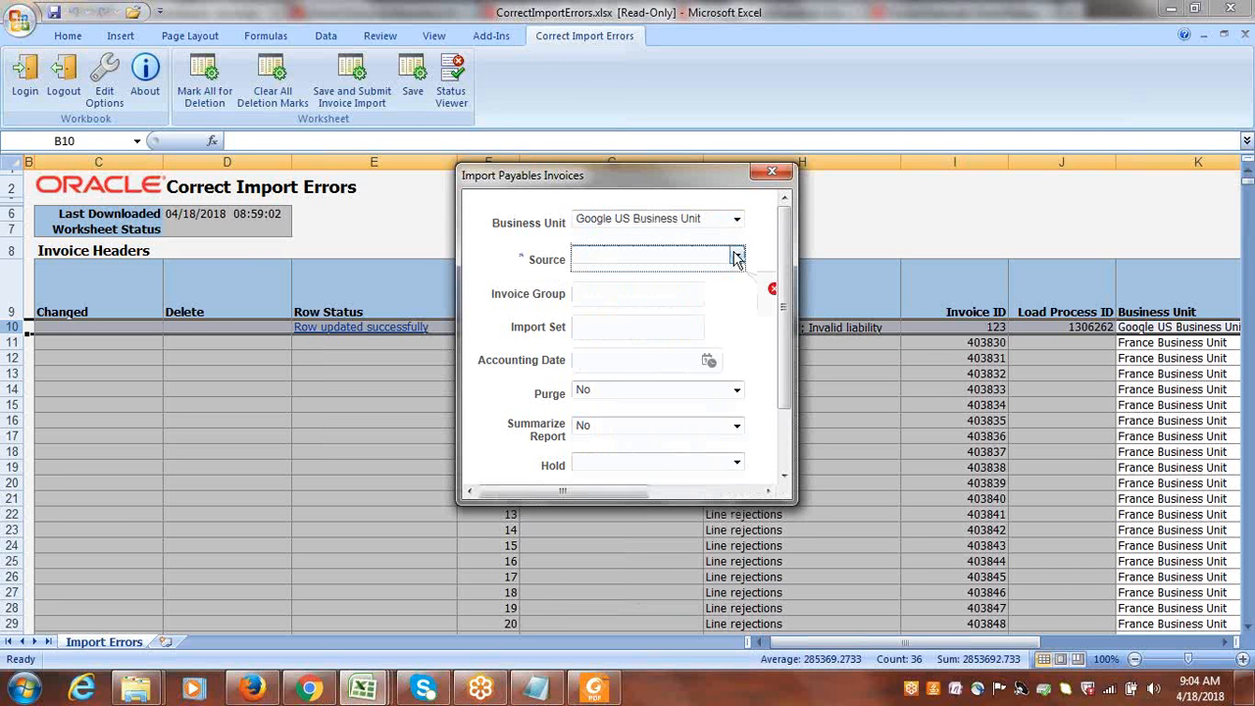
{"action": "left_click", "coordinate": [736, 258]}
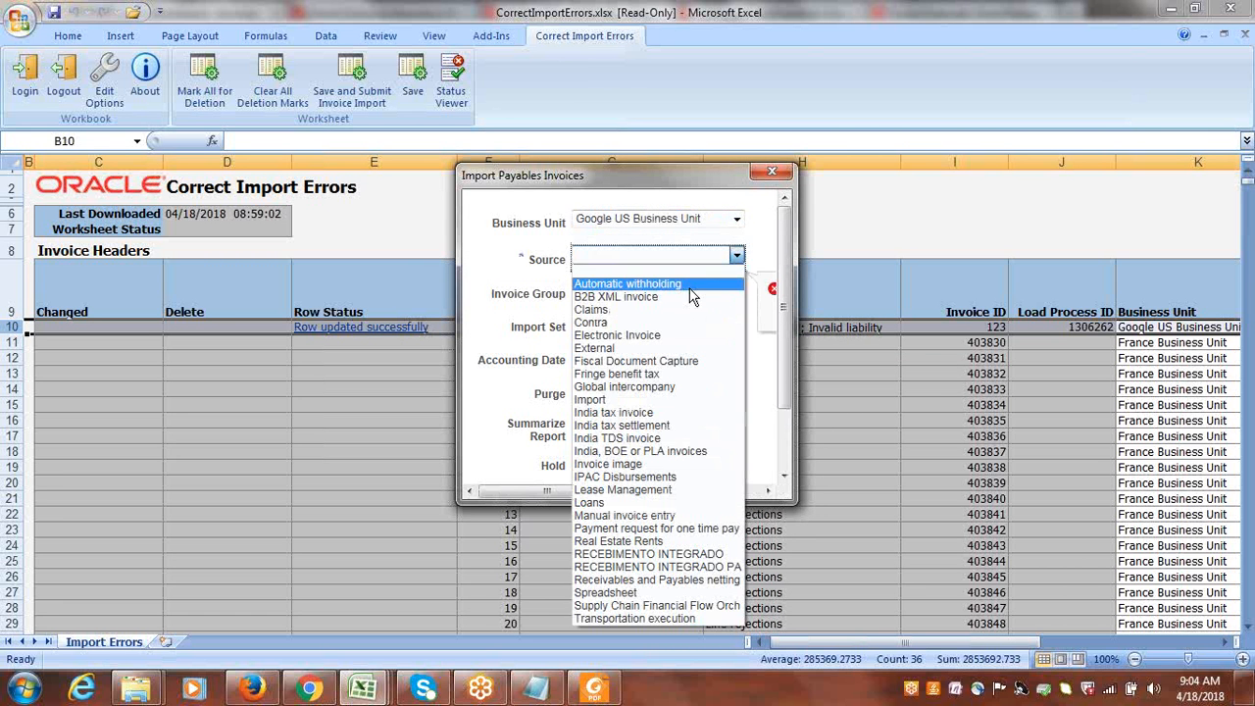
{"action": "left_click", "coordinate": [654, 350]}
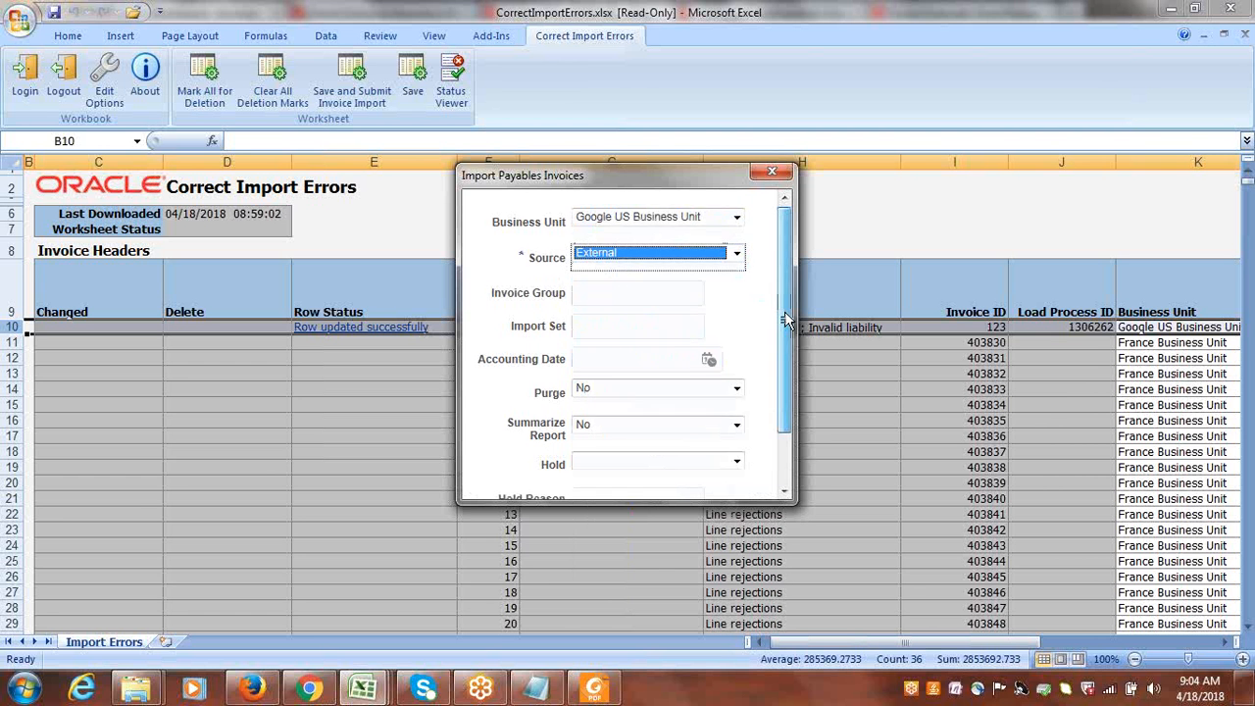
Submit the Import Payables Invoices request and close its request details.
{"action": "scroll", "coordinate": [687, 412], "scroll_direction": "down", "scroll_amount": 2}
{"action": "left_click", "coordinate": [741, 487]}
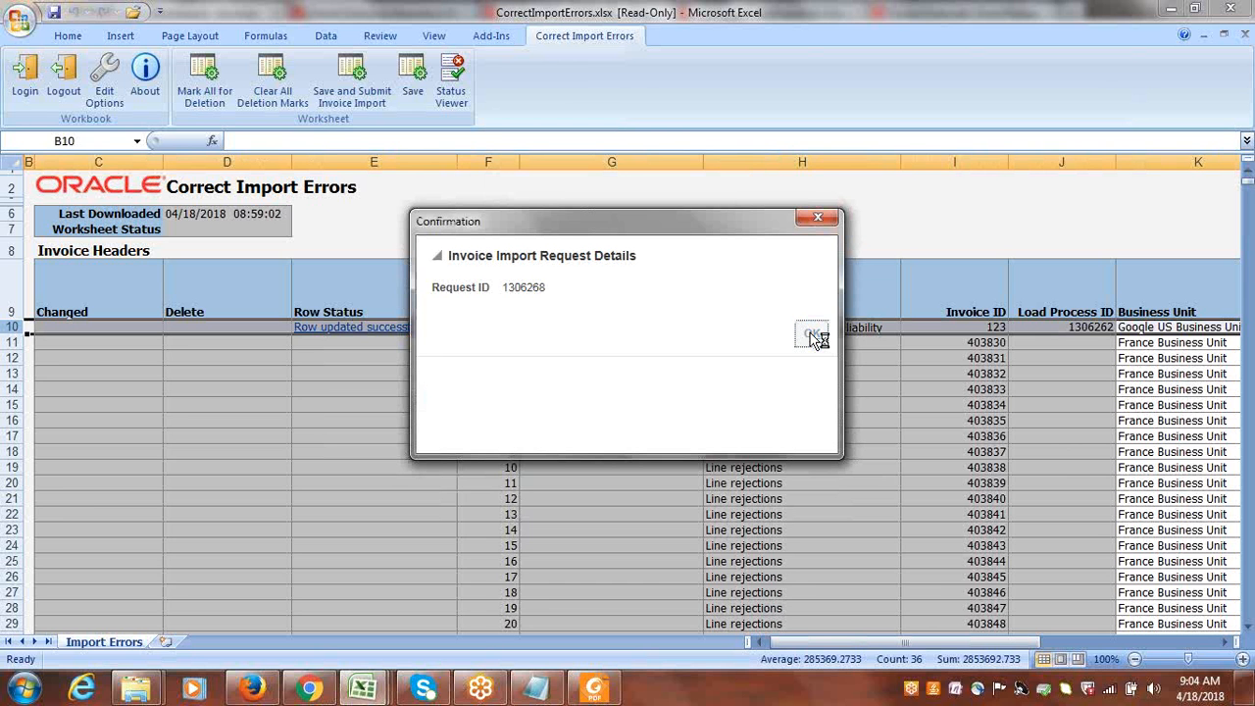
{"action": "left_click", "coordinate": [812, 336]}
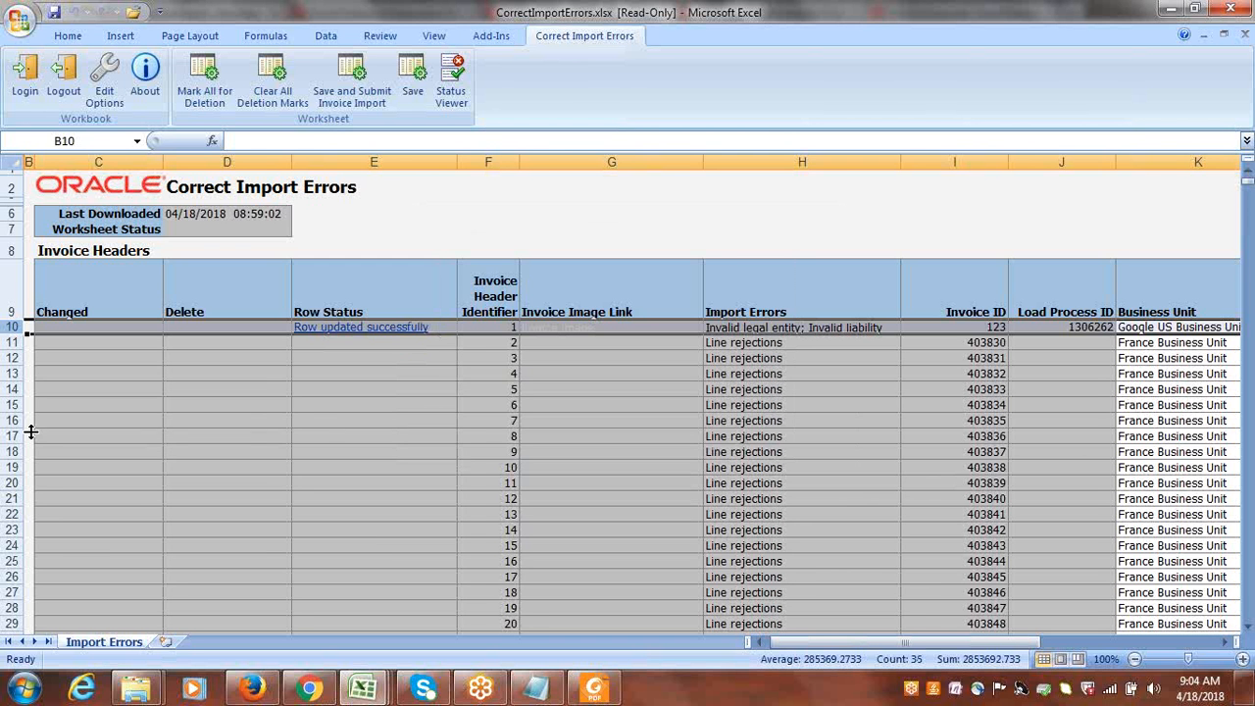
Mark the France Business Unit invoice with header identifier 6 for deletion.
{"action": "left_click", "coordinate": [200, 406]}
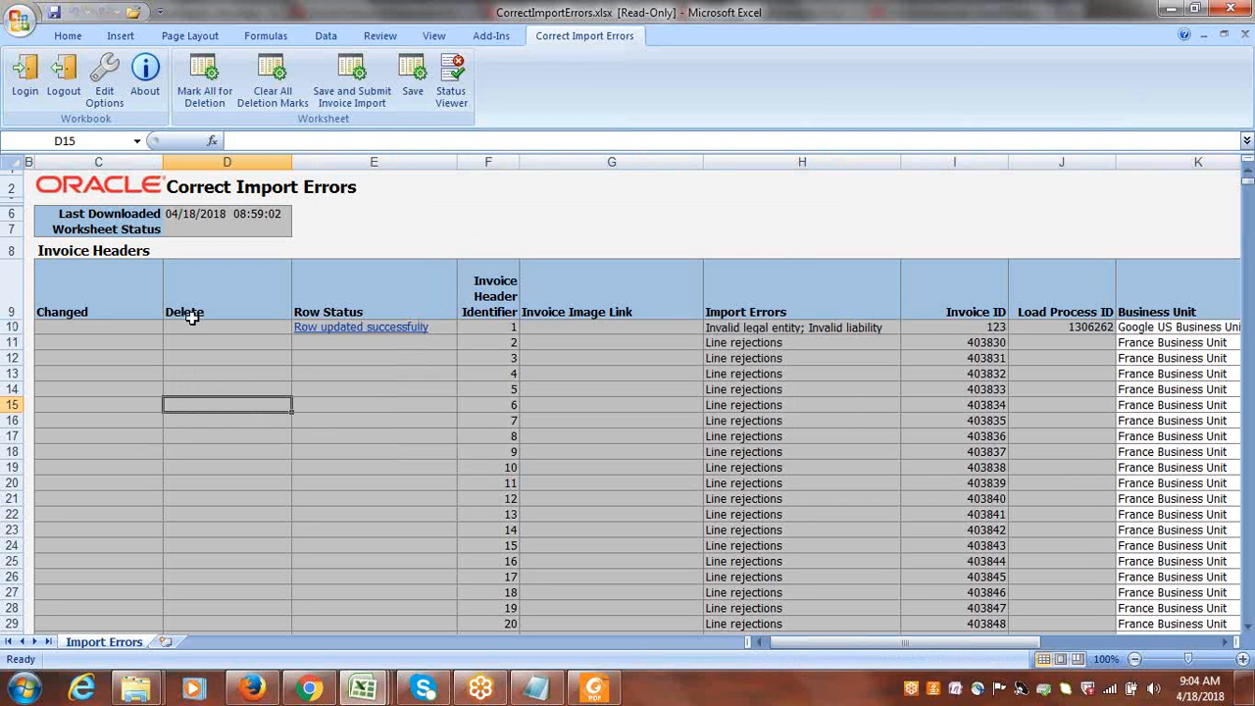
{"action": "double_click", "coordinate": [202, 407]}
{"action": "double_click", "coordinate": [203, 405]}
{"action": "double_click", "coordinate": [203, 405]}
{"action": "left_click", "coordinate": [509, 404]}
{"action": "right_click", "coordinate": [509, 405]}
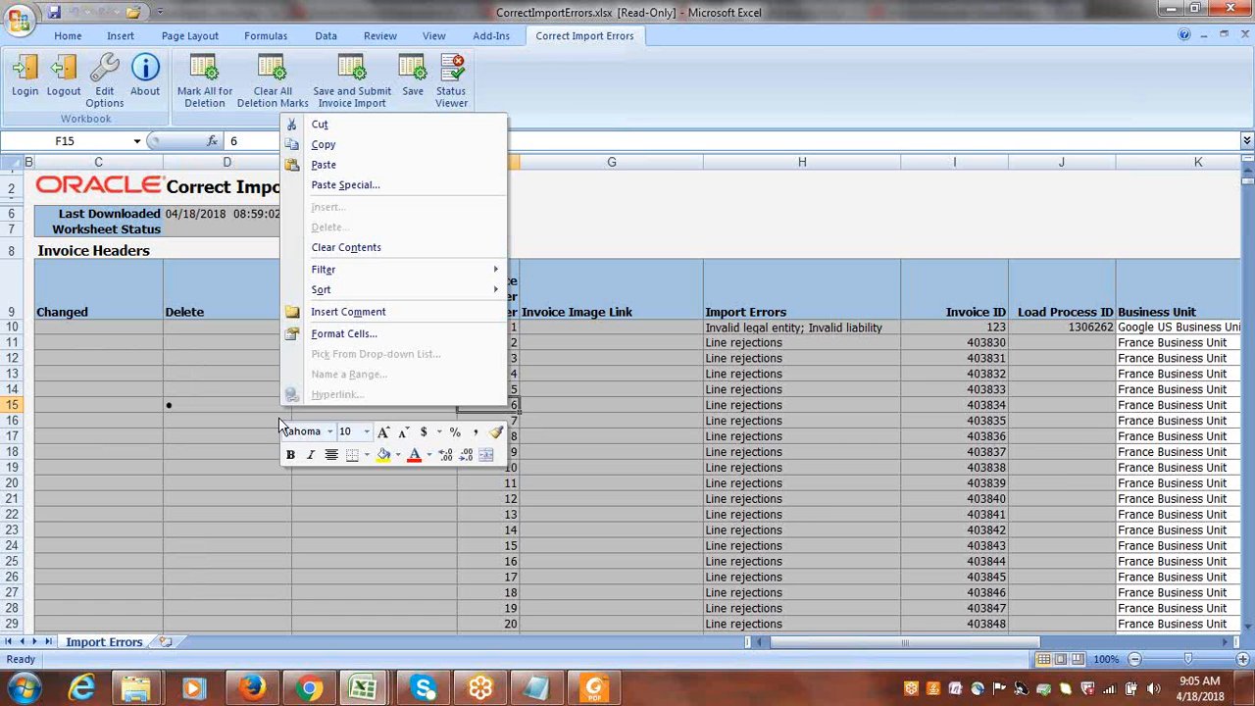
{"action": "right_click", "coordinate": [152, 405]}
{"action": "left_click", "coordinate": [320, 412]}
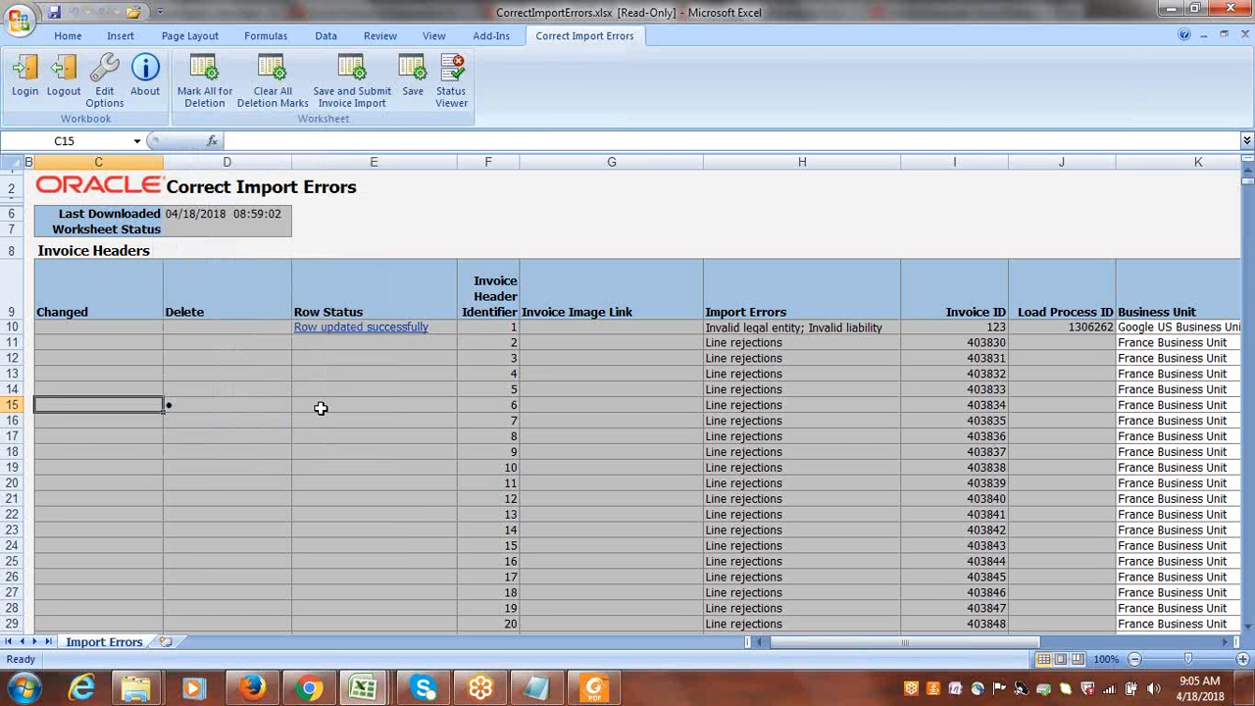
{"action": "left_click", "coordinate": [323, 407]}
{"action": "left_click", "coordinate": [206, 405]}
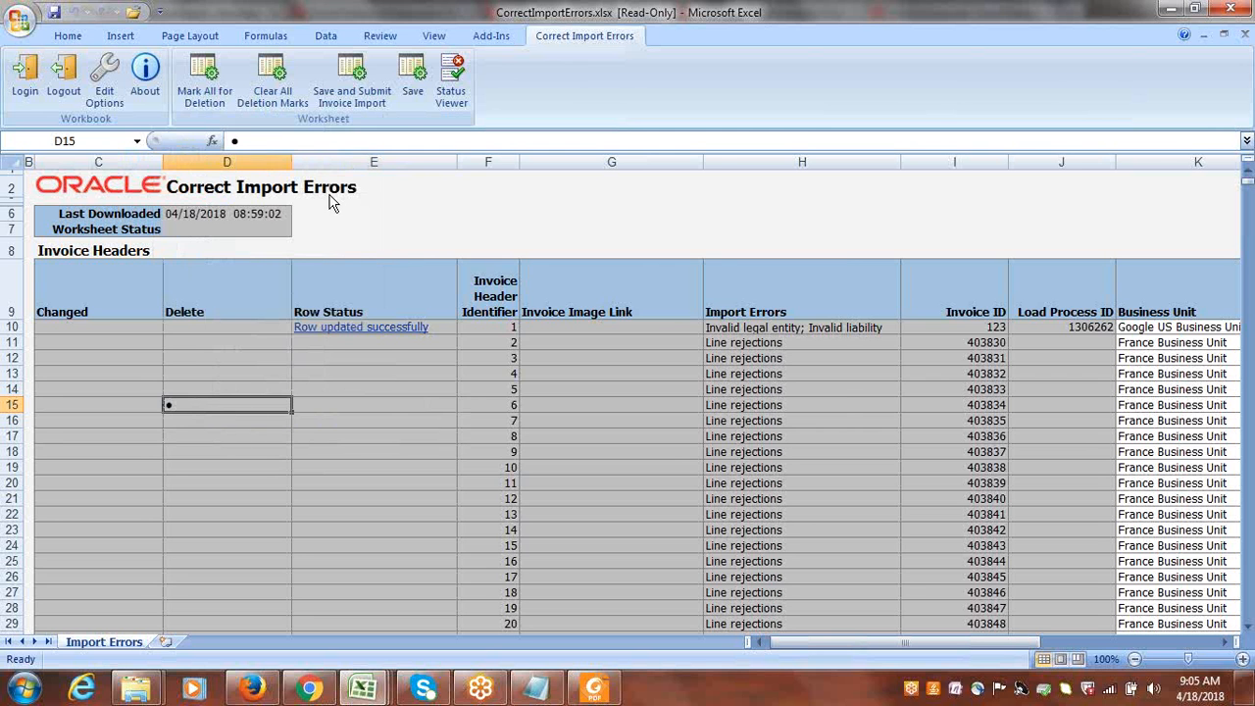
Save the worksheet to delete the marked invoice with header identifier 6 and close the confirmation.
{"action": "left_click", "coordinate": [413, 86]}
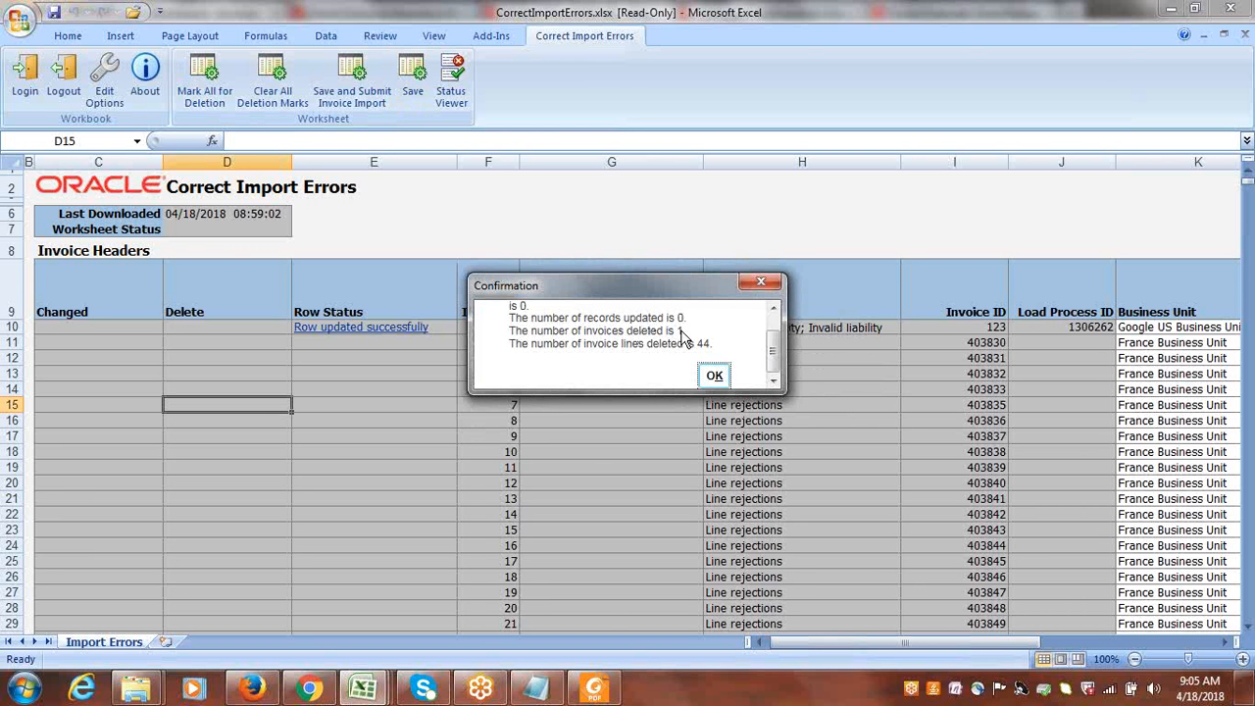
{"action": "right_click", "coordinate": [713, 374]}
{"action": "left_click", "coordinate": [712, 373]}
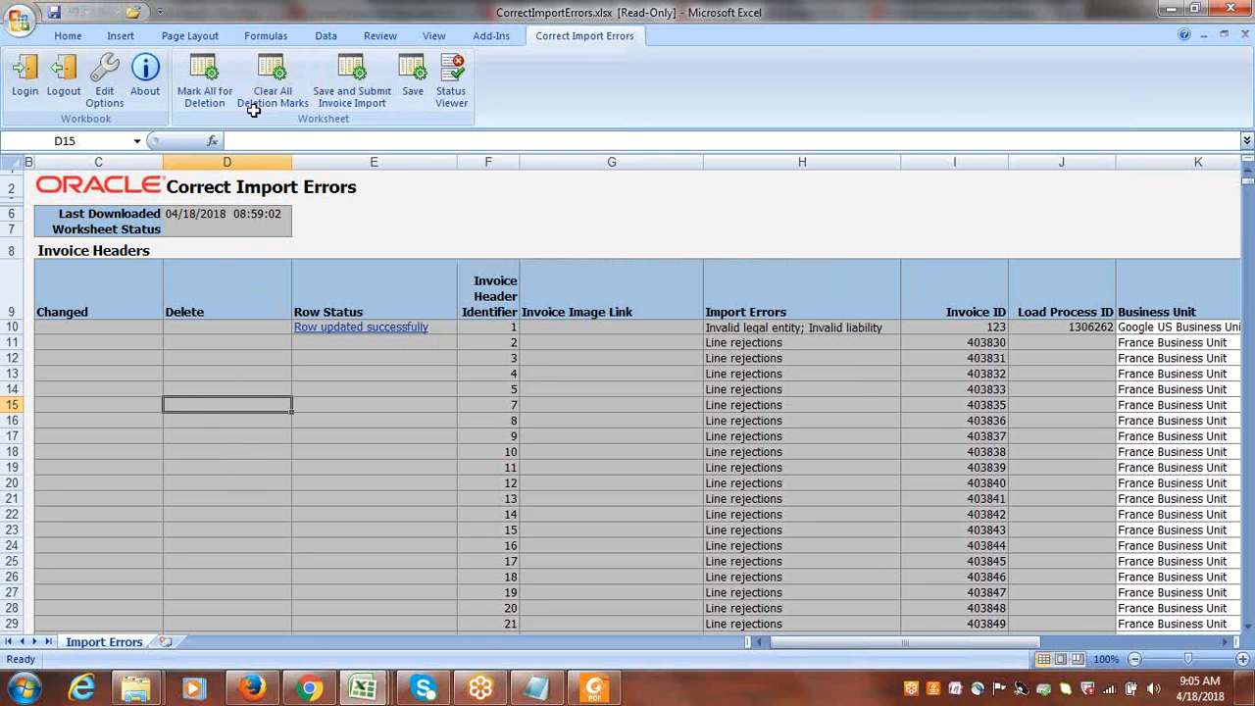
Mark the invoice with header identifier 8 for deletion, save the worksheet, and close the confirmation.
{"action": "double_click", "coordinate": [202, 421]}
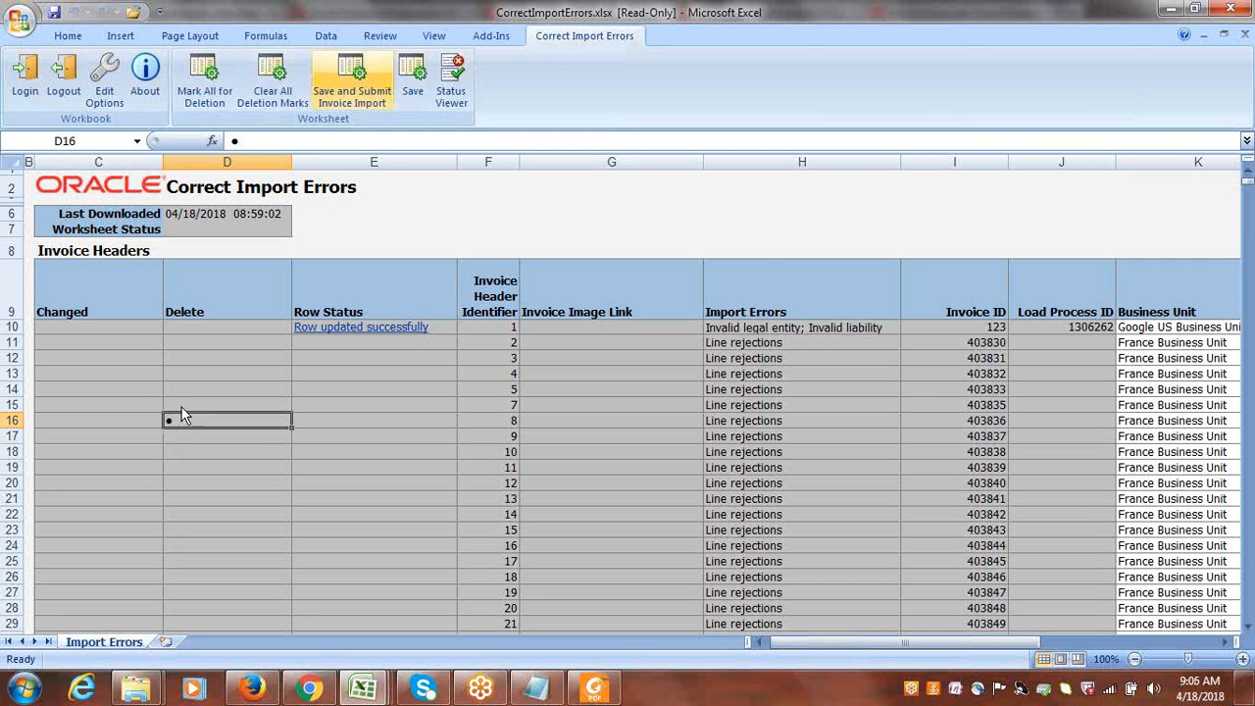
{"action": "left_click", "coordinate": [413, 68]}
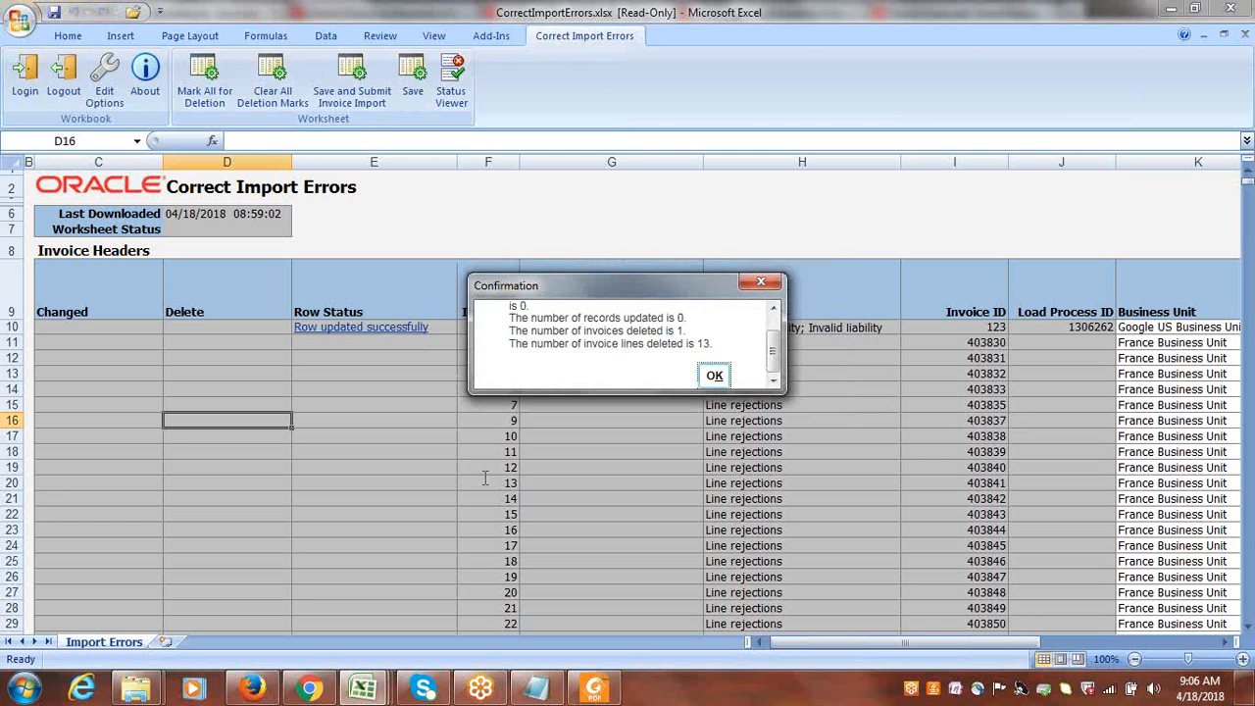
{"action": "left_click", "coordinate": [716, 378]}
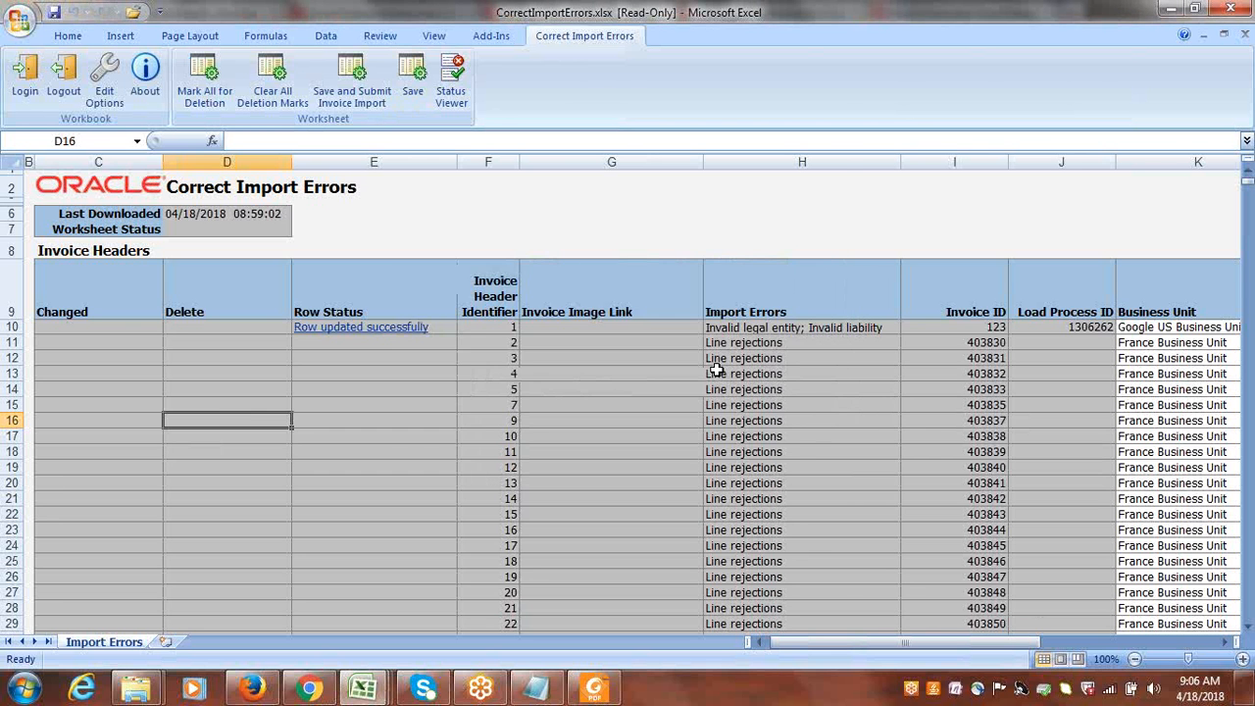
Close the CorrectImportErrors workbook without saving and switch to the Invoice Workbench in Firefox.
{"action": "left_click", "coordinate": [1230, 7]}
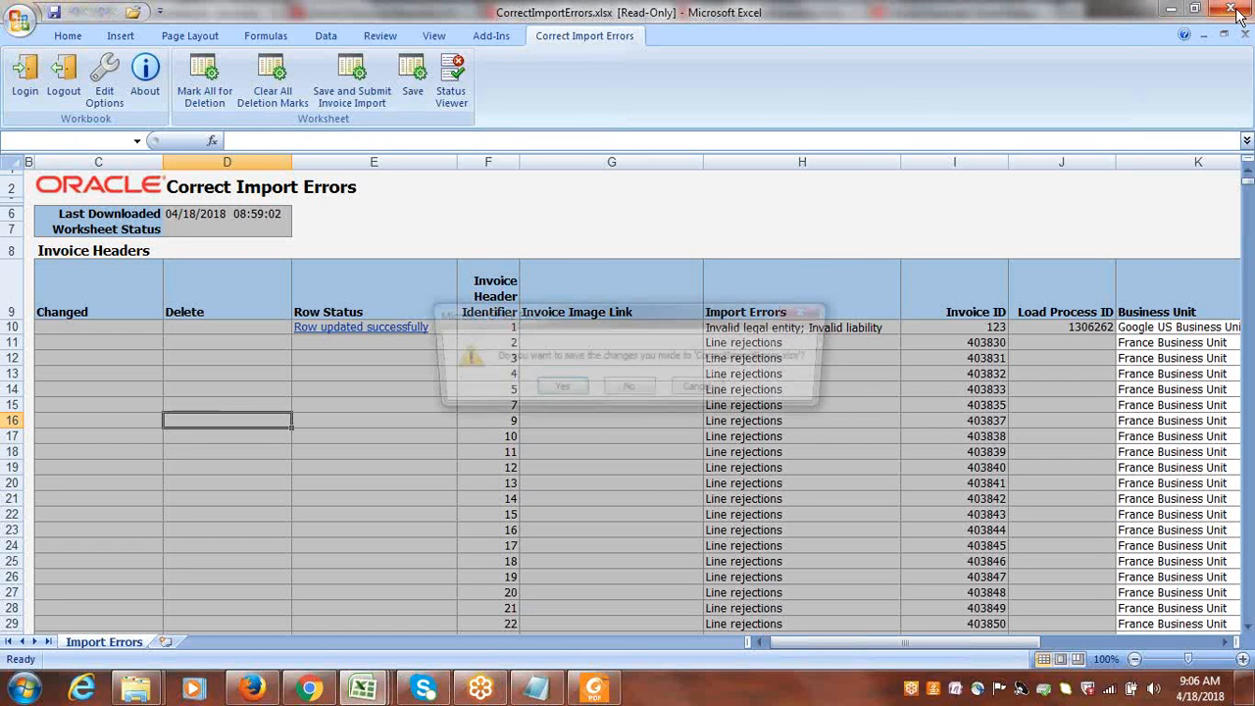
{"action": "left_click", "coordinate": [629, 390]}
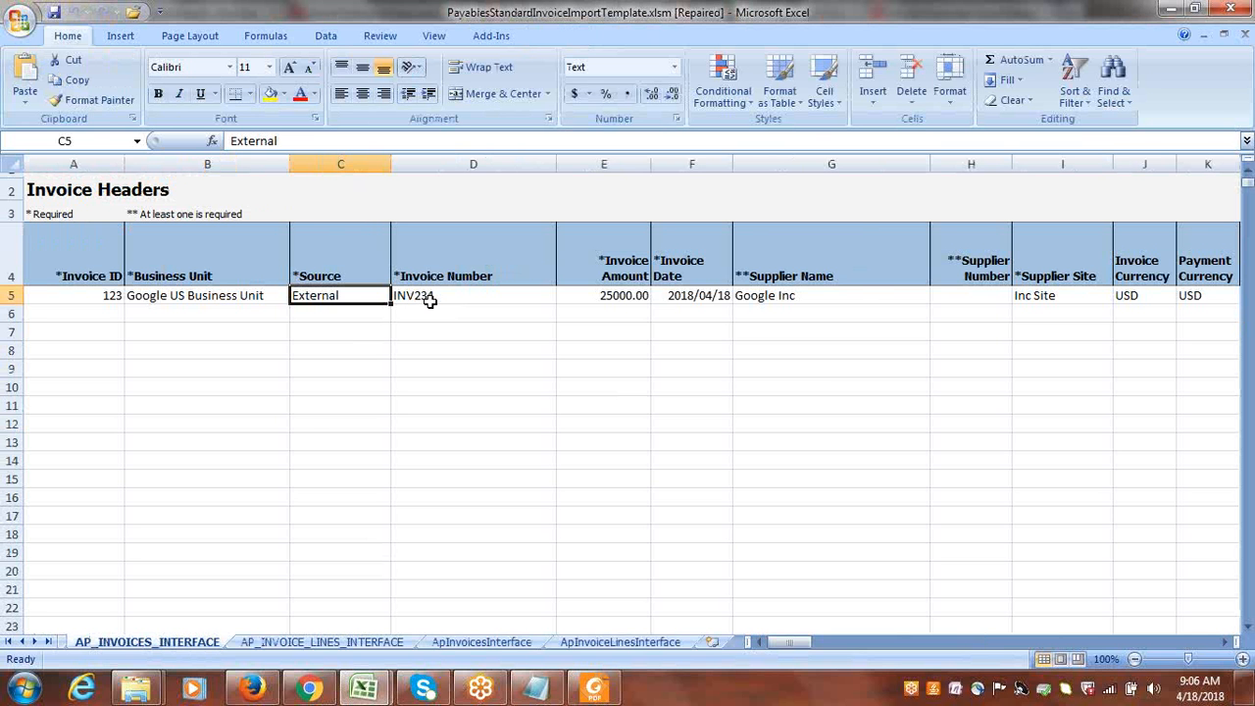
{"action": "right_click", "coordinate": [257, 691]}
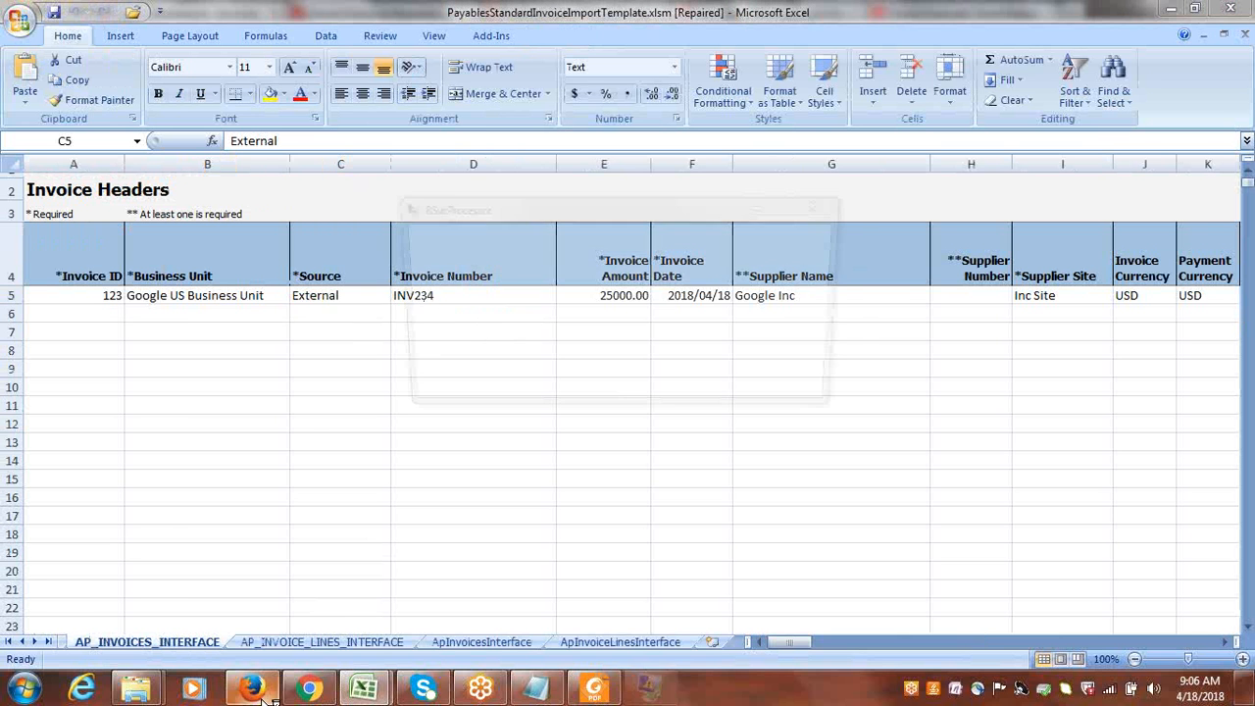
{"action": "left_click", "coordinate": [253, 689]}
{"action": "left_click", "coordinate": [252, 689]}
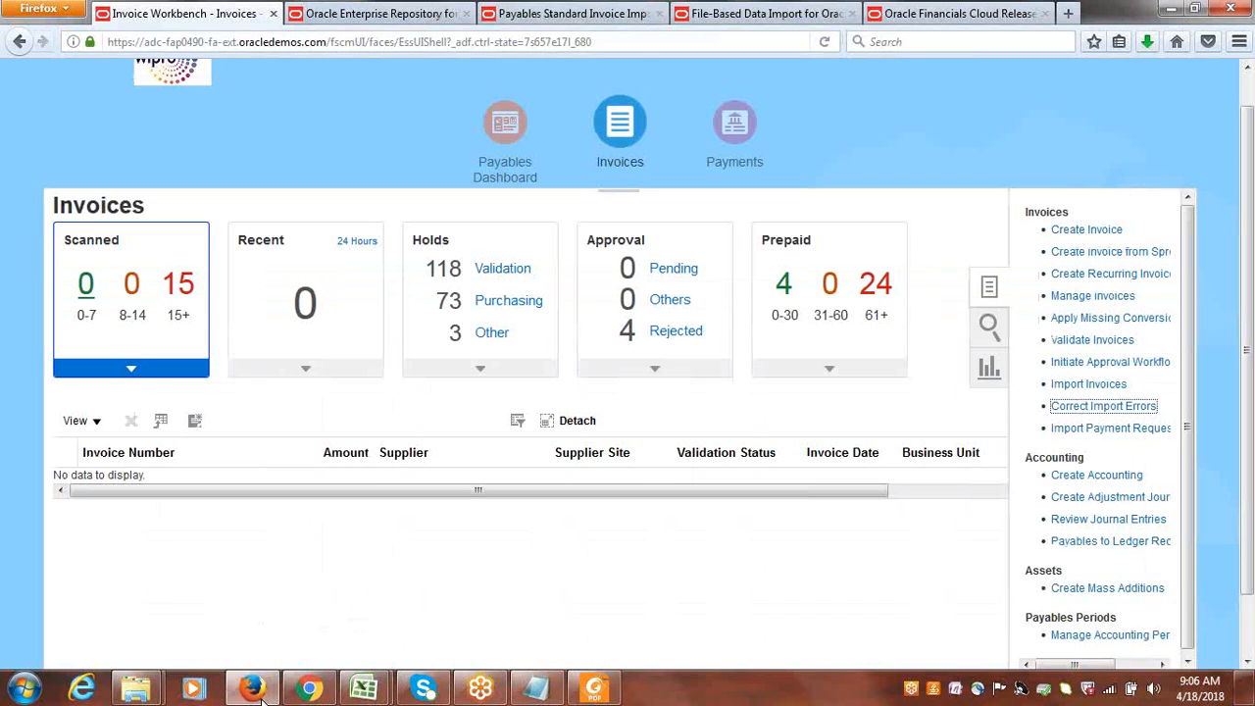
Reload the Oracle Fusion page from its copied address and open the Invoices work area under Payables.
{"action": "left_click", "coordinate": [448, 47]}
{"action": "right_click", "coordinate": [449, 49]}
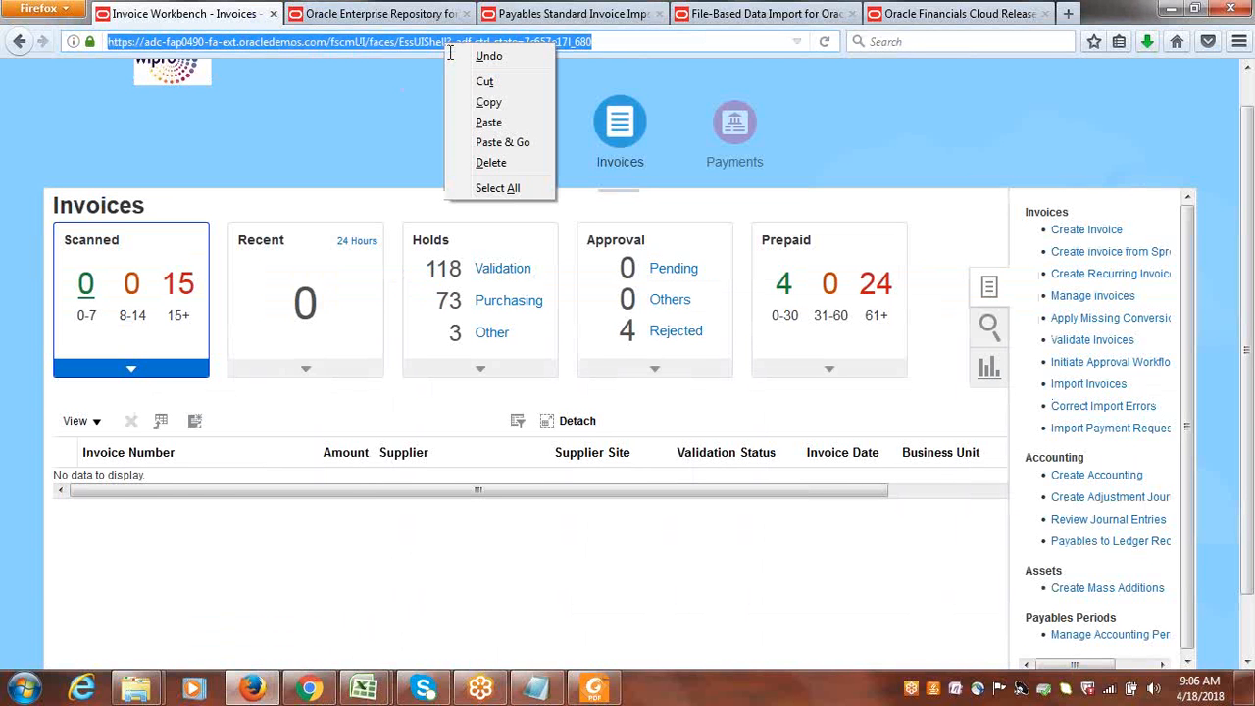
{"action": "key", "text": "c"}
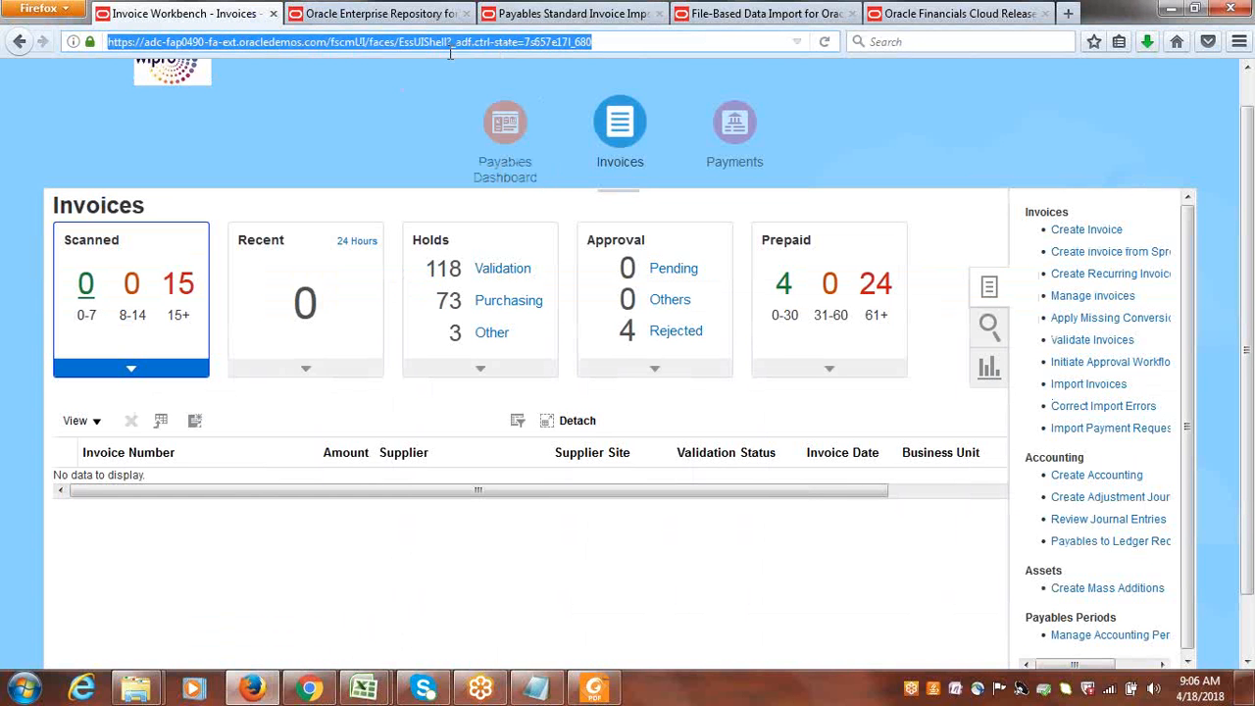
{"action": "key", "text": "Return"}
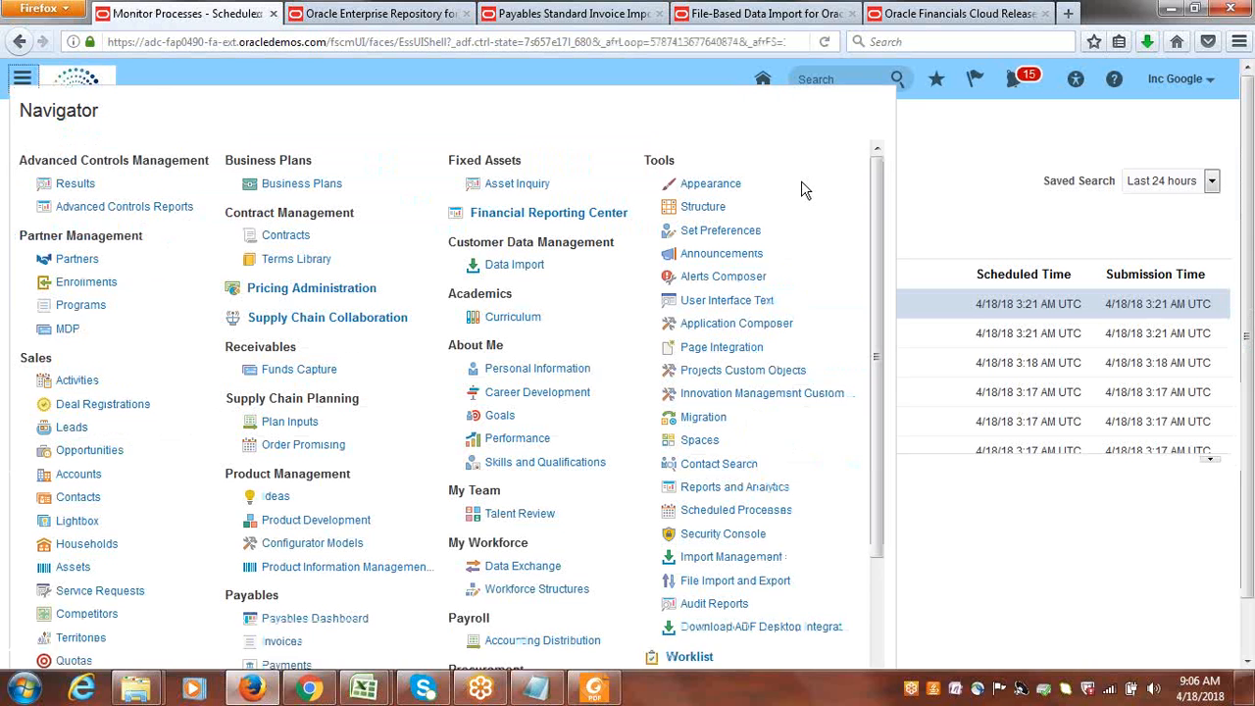
{"action": "left_click_drag", "start_coordinate": [882, 240], "coordinate": [881, 333]}
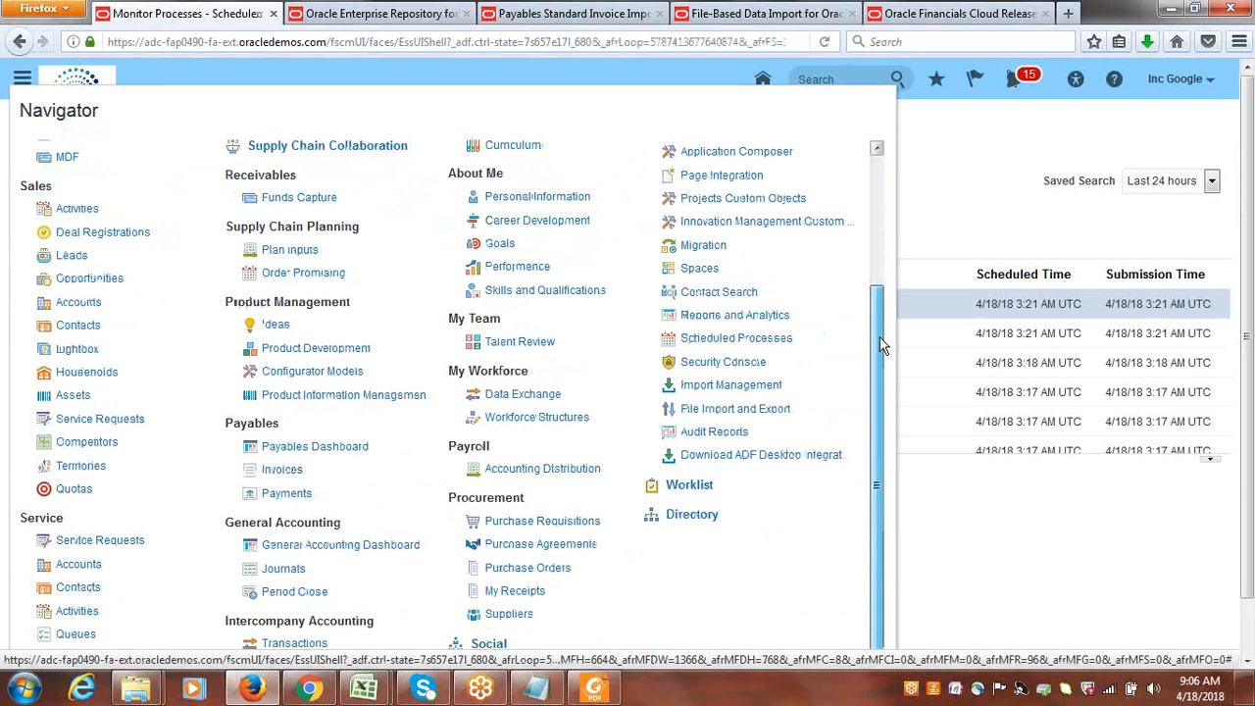
{"action": "left_click", "coordinate": [283, 470]}
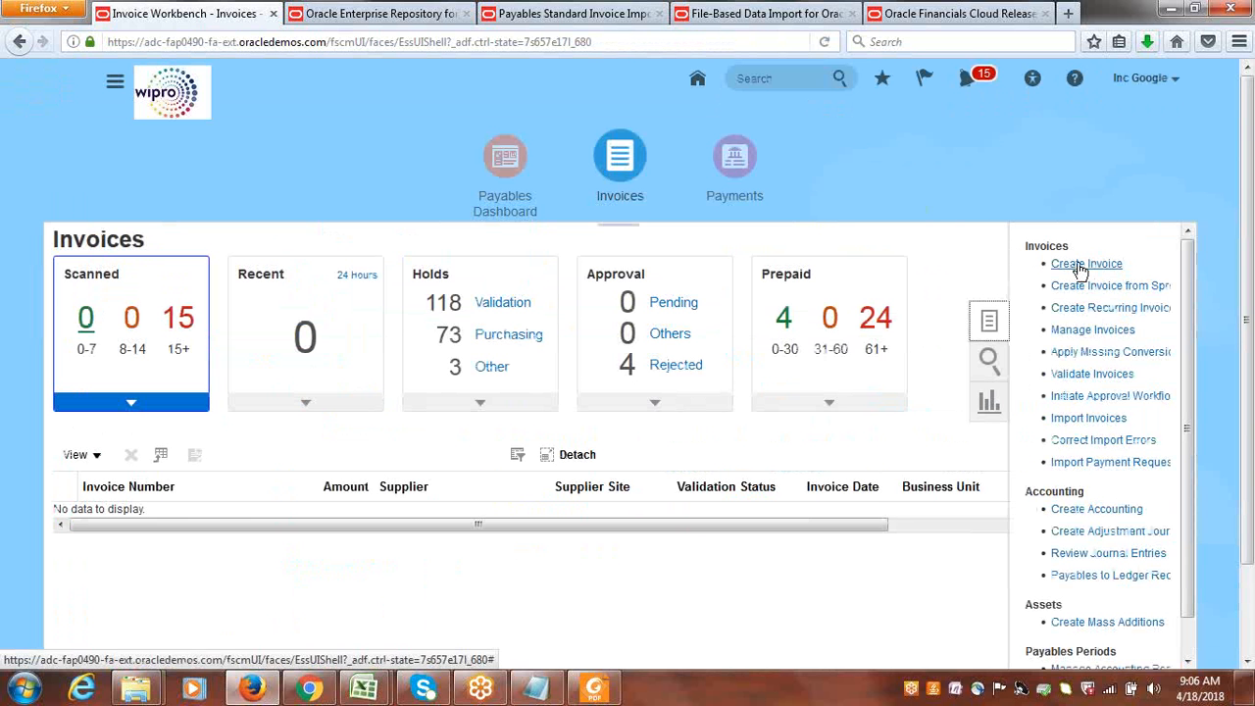
Open Manage Invoices and search for invoice number INV234, repeating the search to check for it again.
{"action": "left_click", "coordinate": [1093, 330]}
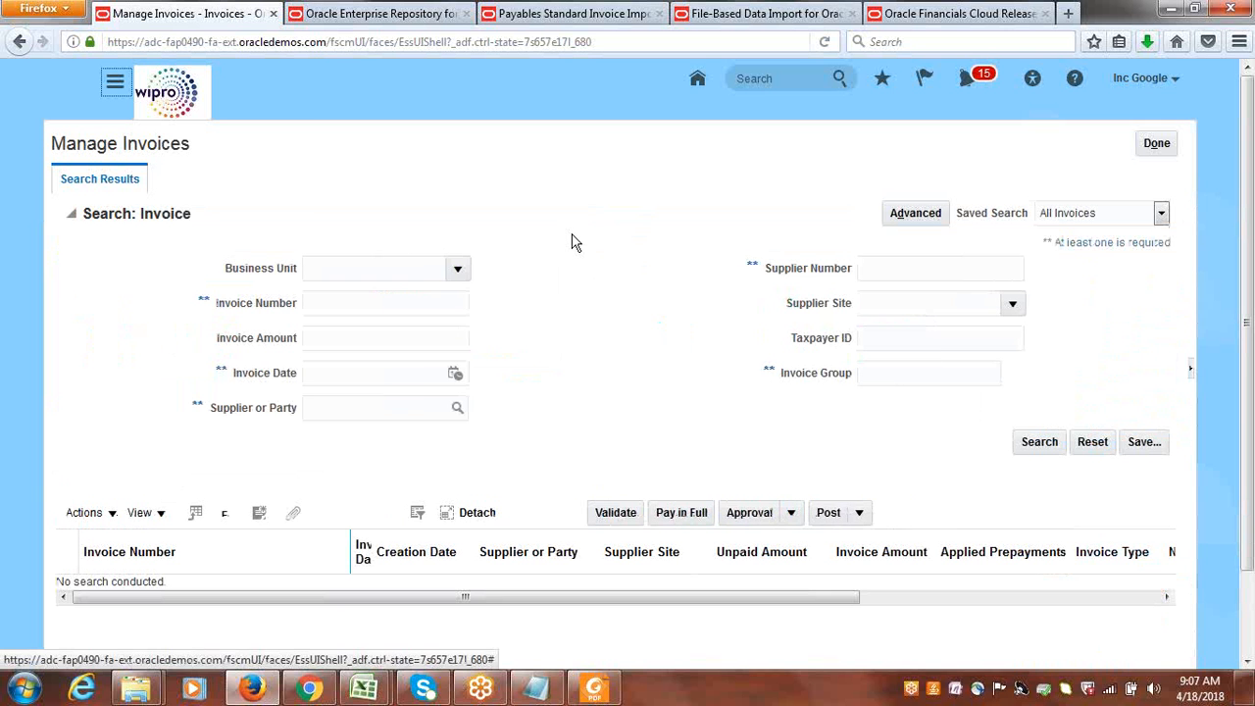
{"action": "left_click", "coordinate": [392, 305]}
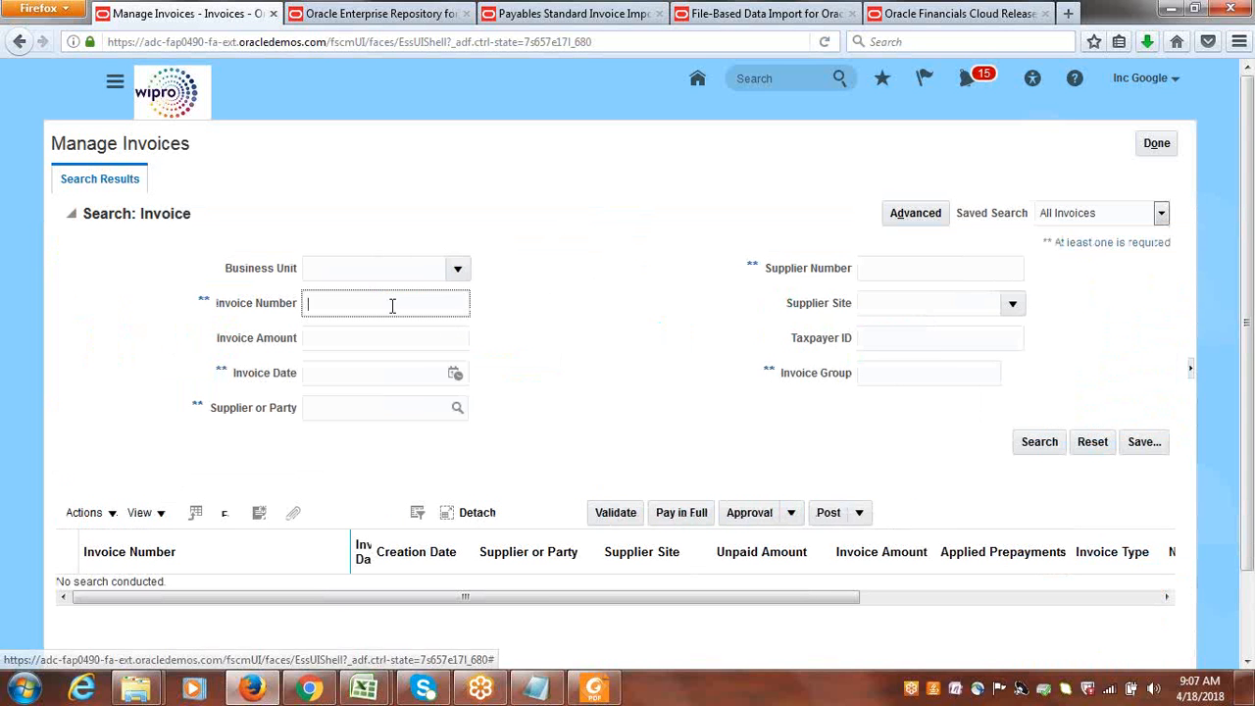
{"action": "type", "text": "d"}
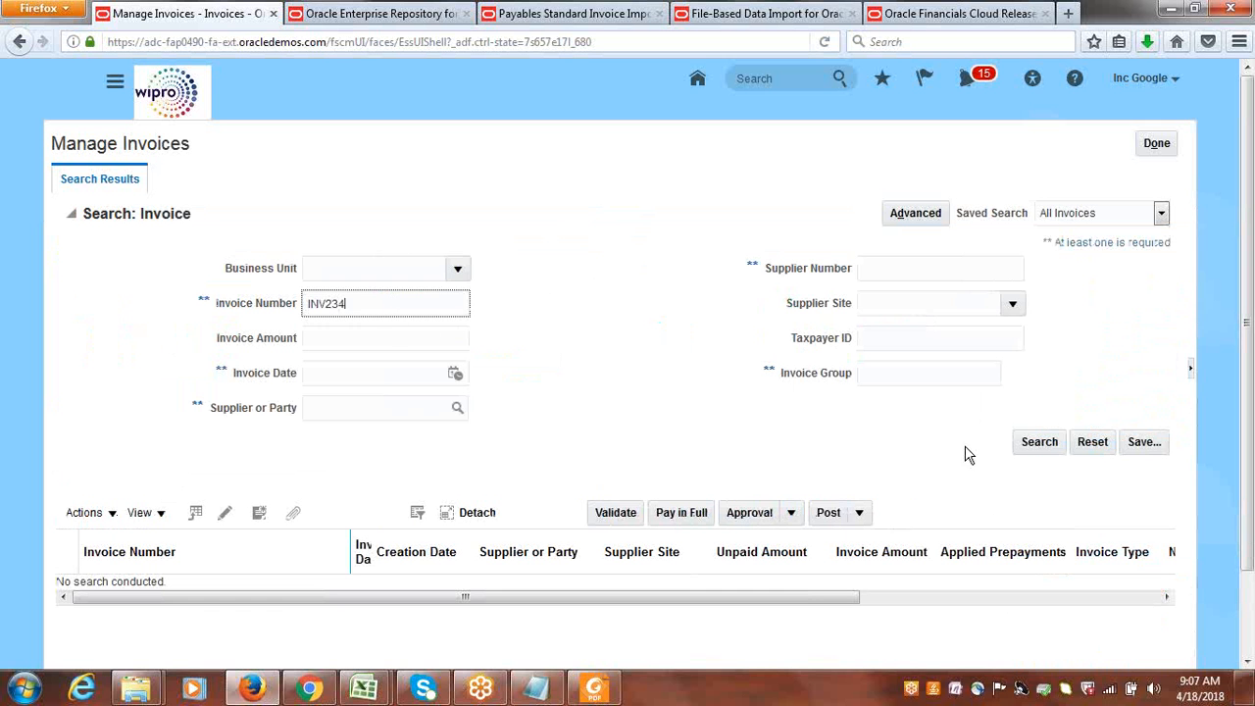
{"action": "left_click", "coordinate": [1041, 443]}
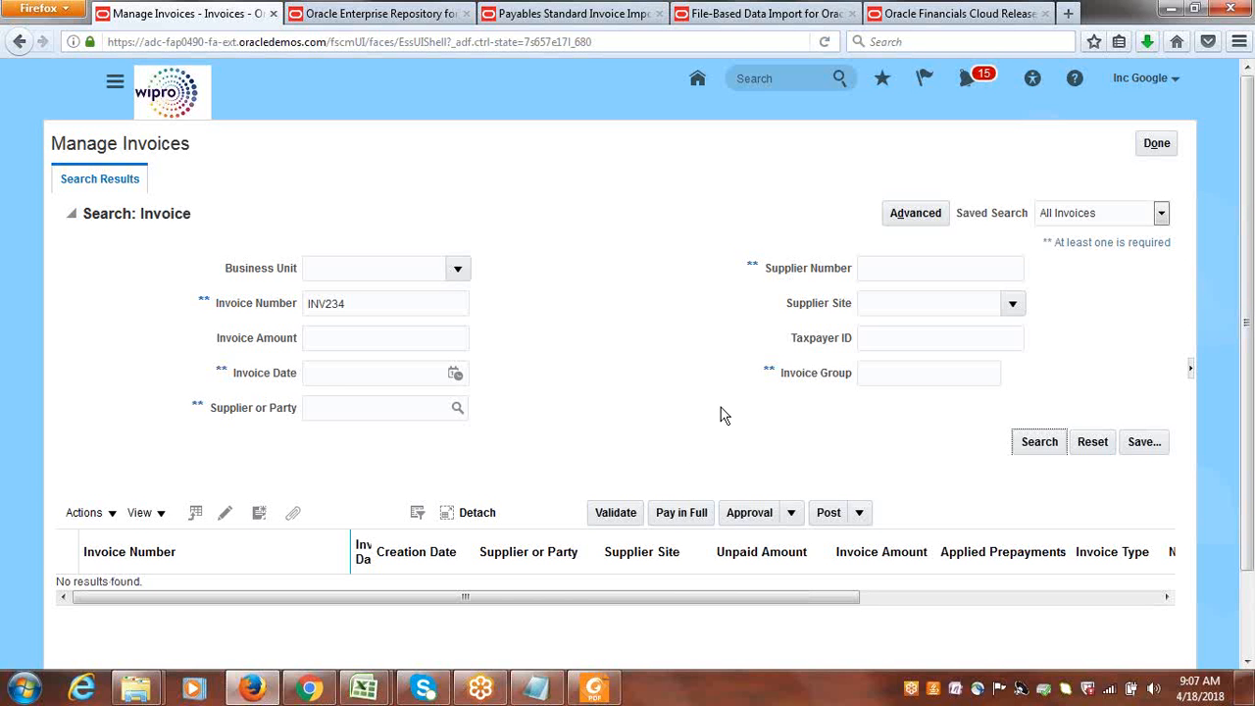
{"action": "left_click", "coordinate": [1044, 443]}
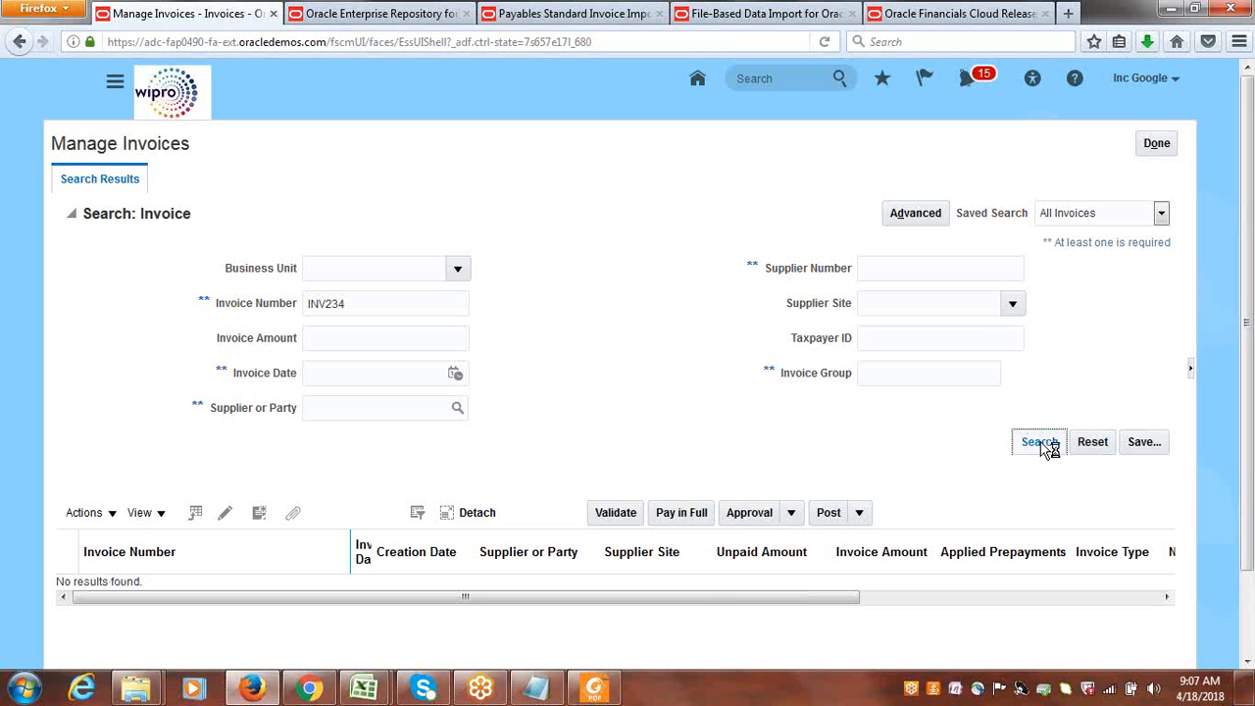
{"action": "left_click", "coordinate": [1043, 447]}
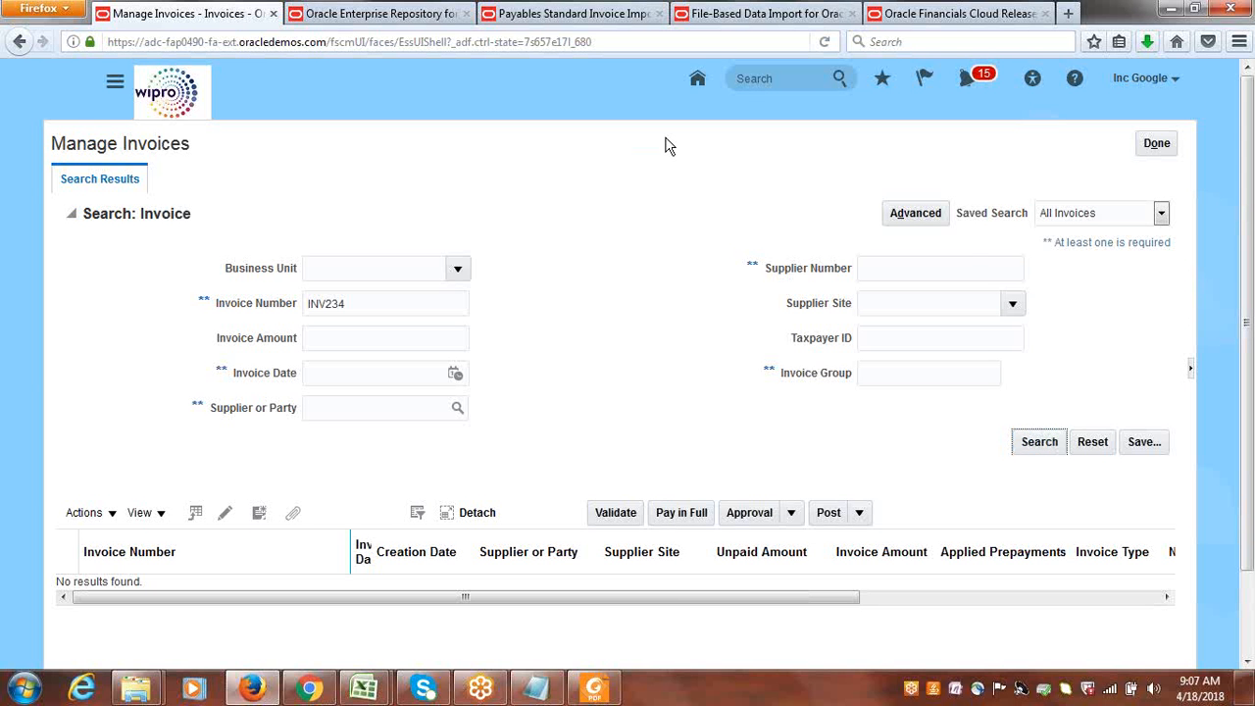
Clear the invoice number, search for invoices dated 4/18/18 despite the performance warning, and close Manage Invoices.
{"action": "double_click", "coordinate": [398, 304]}
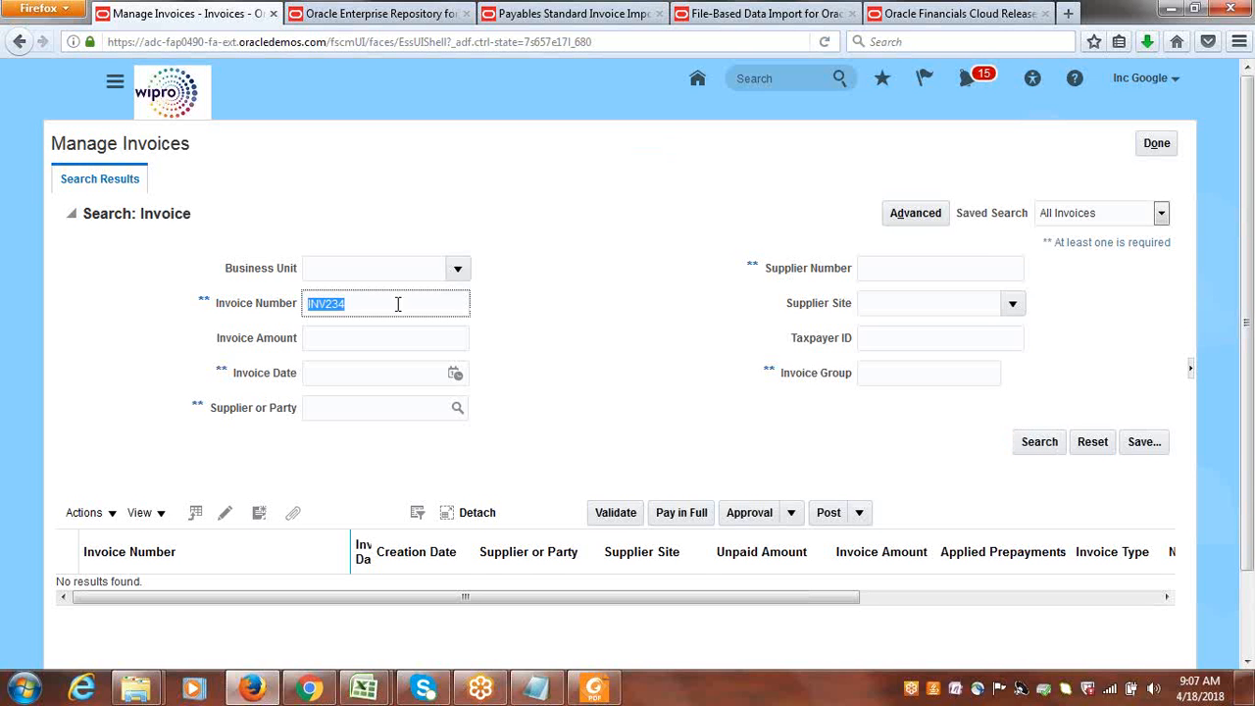
{"action": "key", "text": "BackSpace"}
{"action": "left_click", "coordinate": [454, 374]}
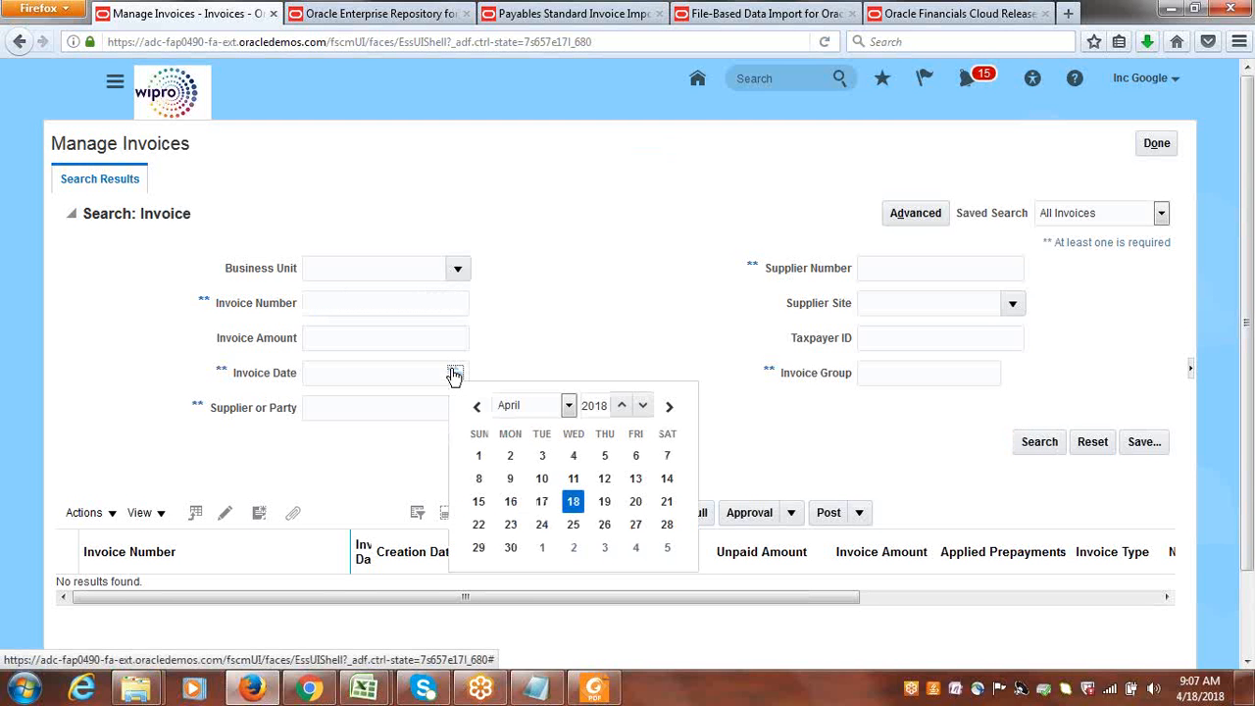
{"action": "left_click", "coordinate": [573, 501]}
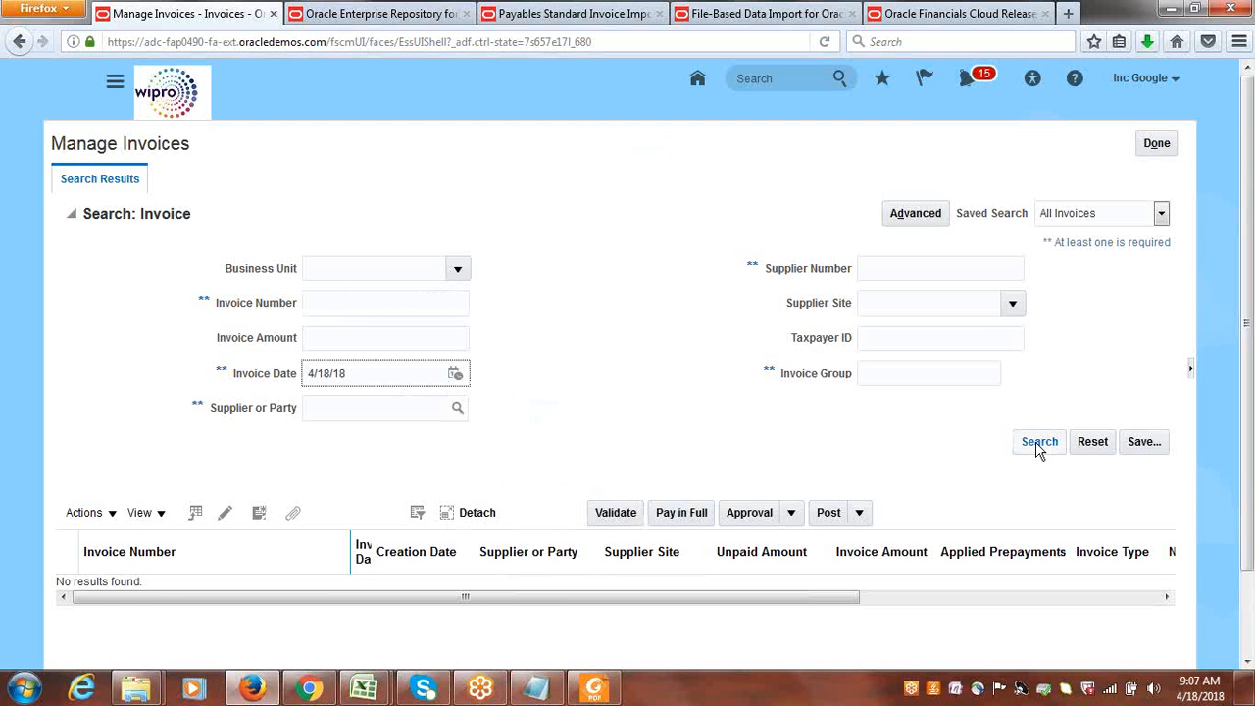
{"action": "left_click", "coordinate": [1037, 447]}
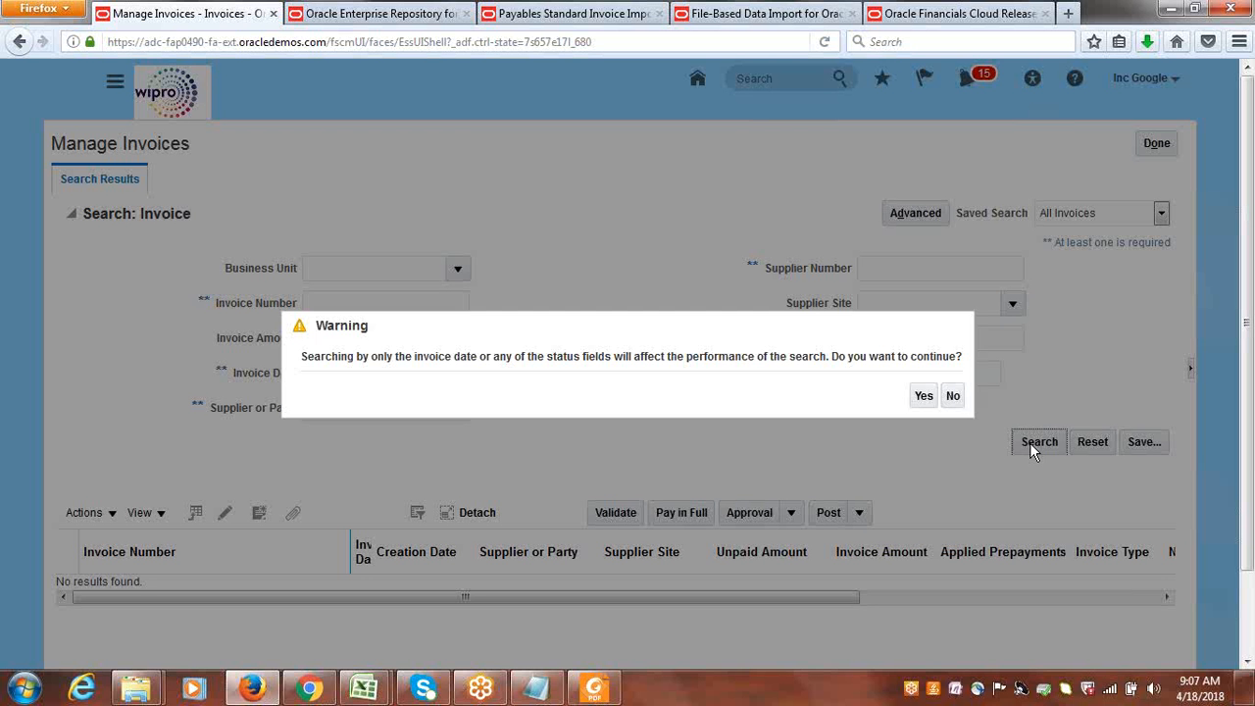
{"action": "left_click", "coordinate": [923, 397]}
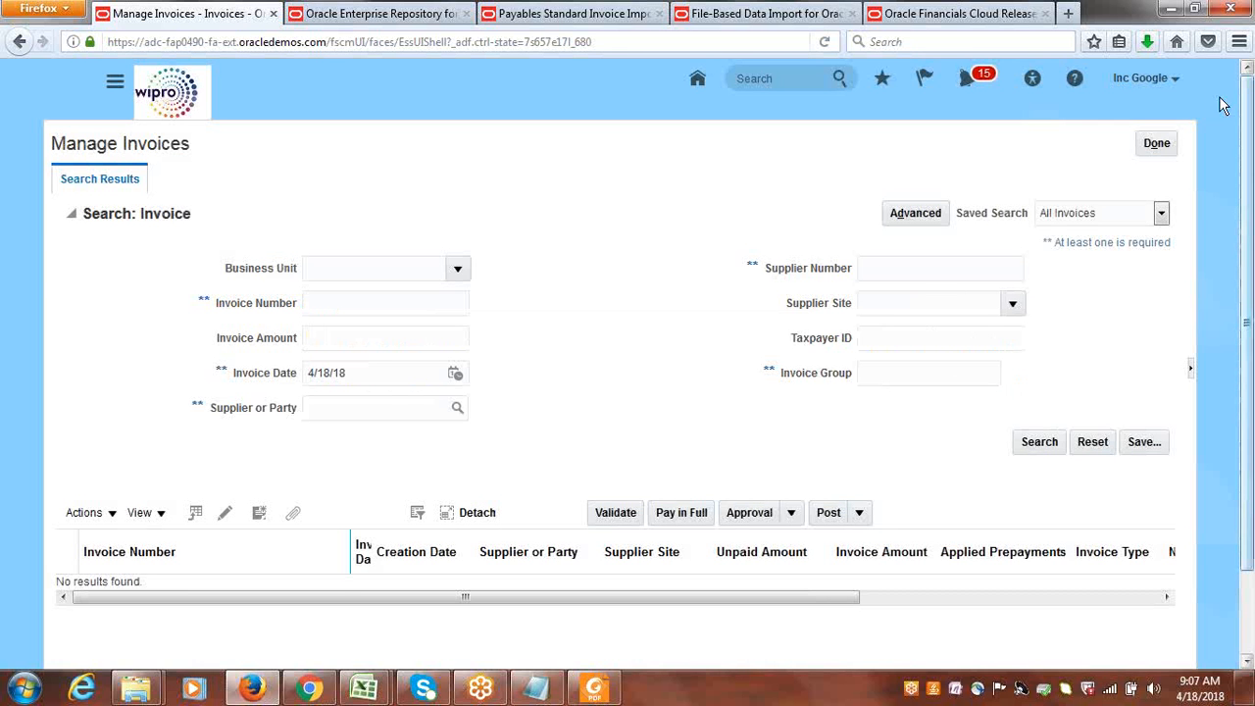
{"action": "left_click", "coordinate": [1158, 142]}
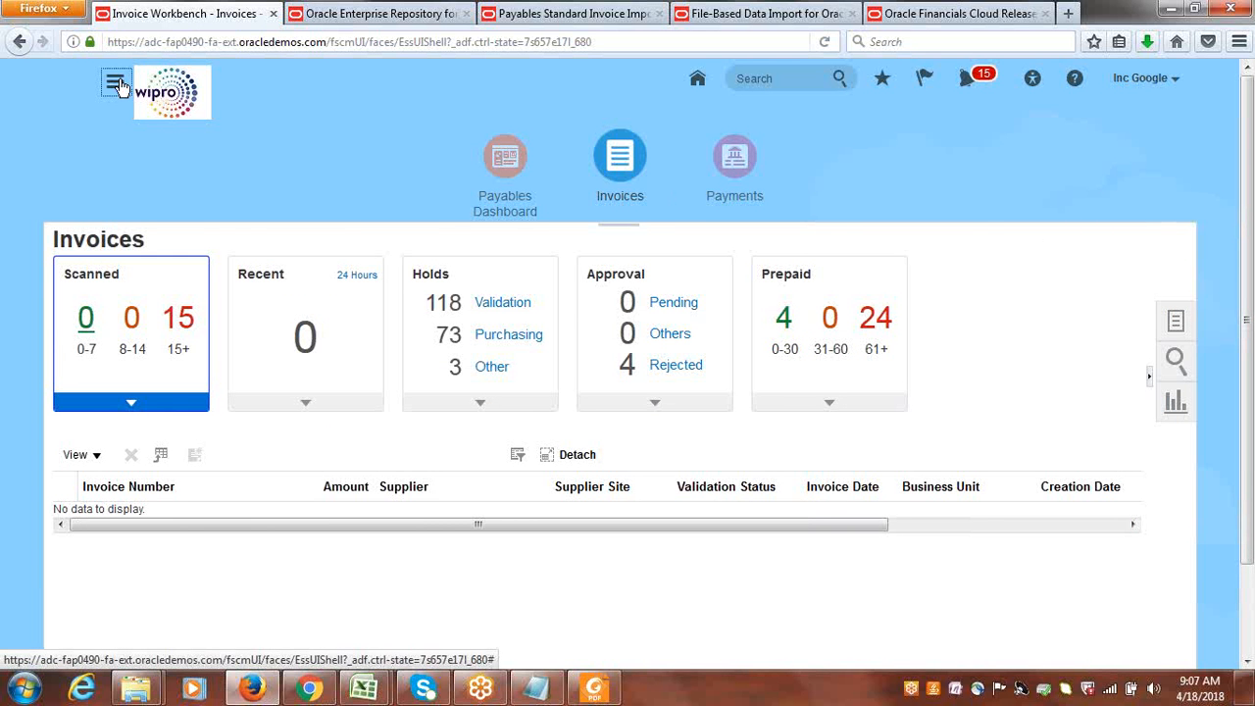
Go to Scheduled Processes and refresh the process list to get the latest import runs.
{"action": "left_click", "coordinate": [117, 87]}
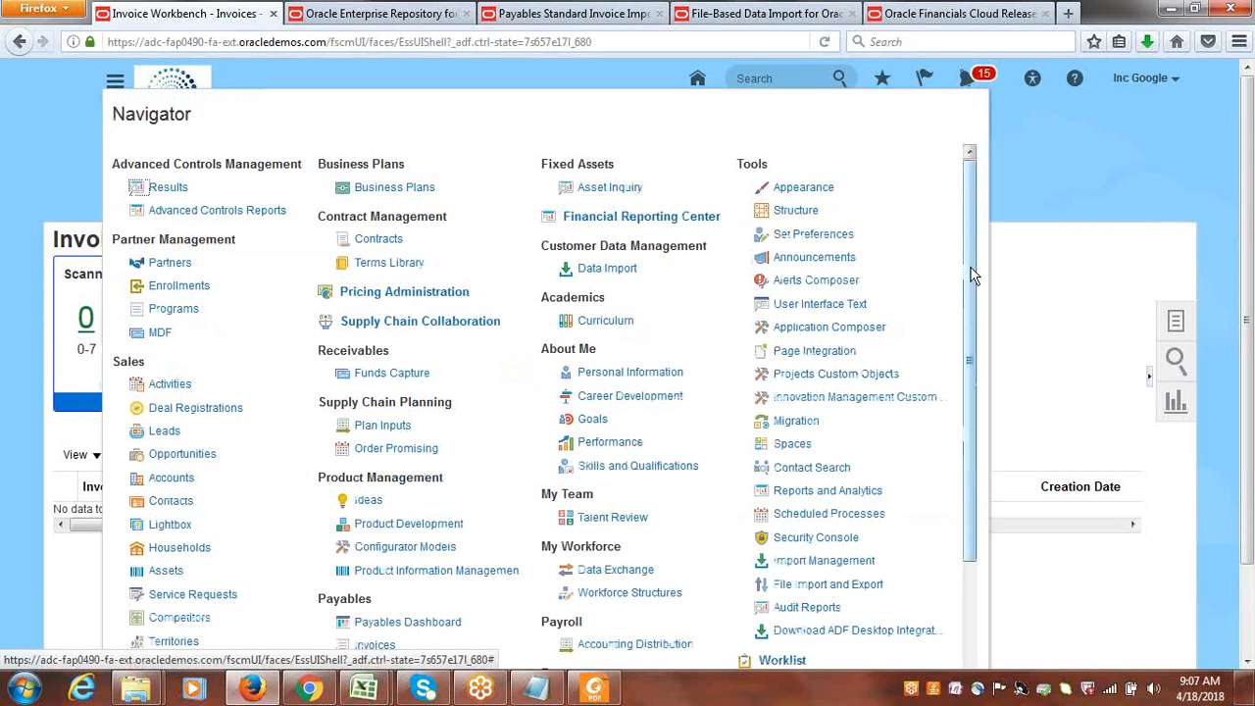
{"action": "left_click_drag", "start_coordinate": [974, 275], "coordinate": [976, 391]}
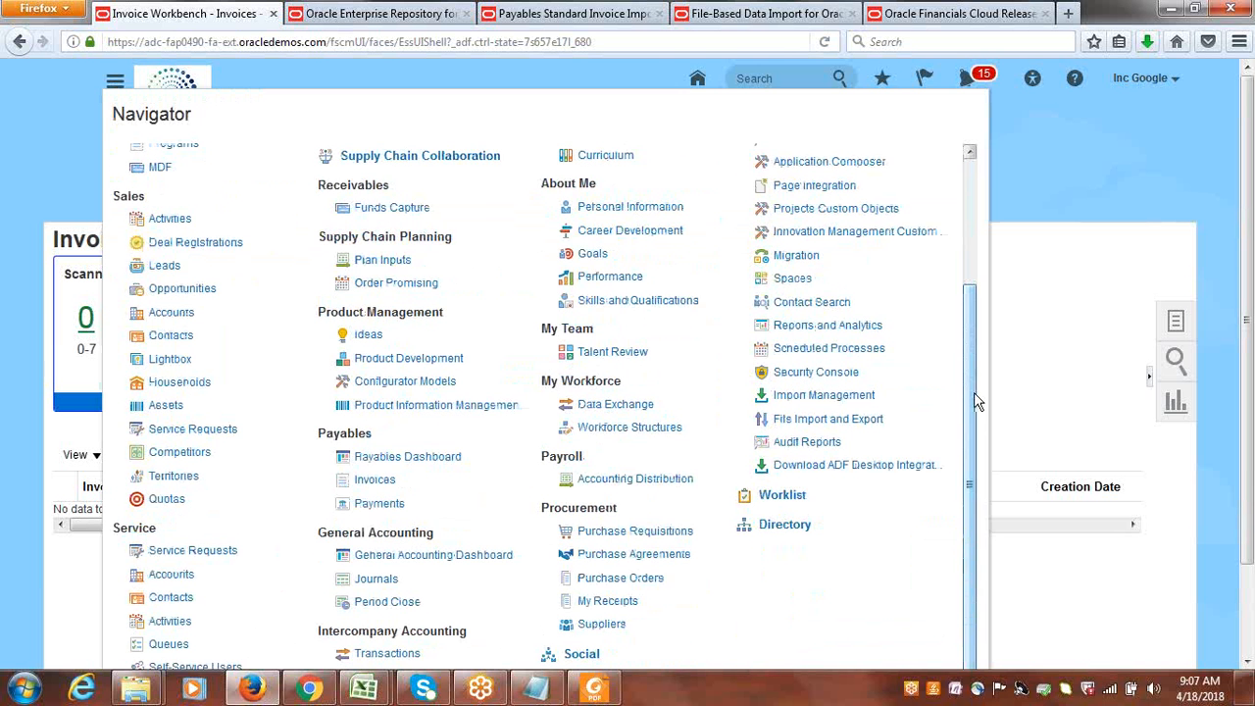
{"action": "left_click", "coordinate": [823, 348]}
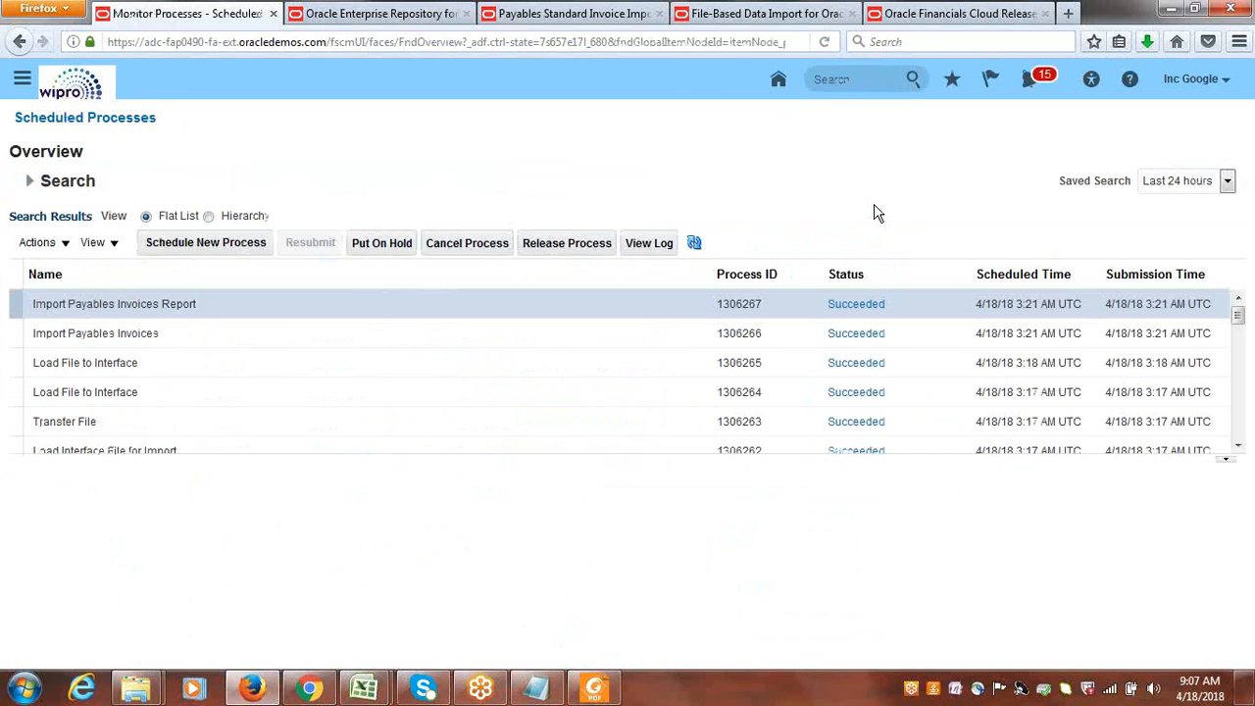
{"action": "left_click", "coordinate": [695, 243]}
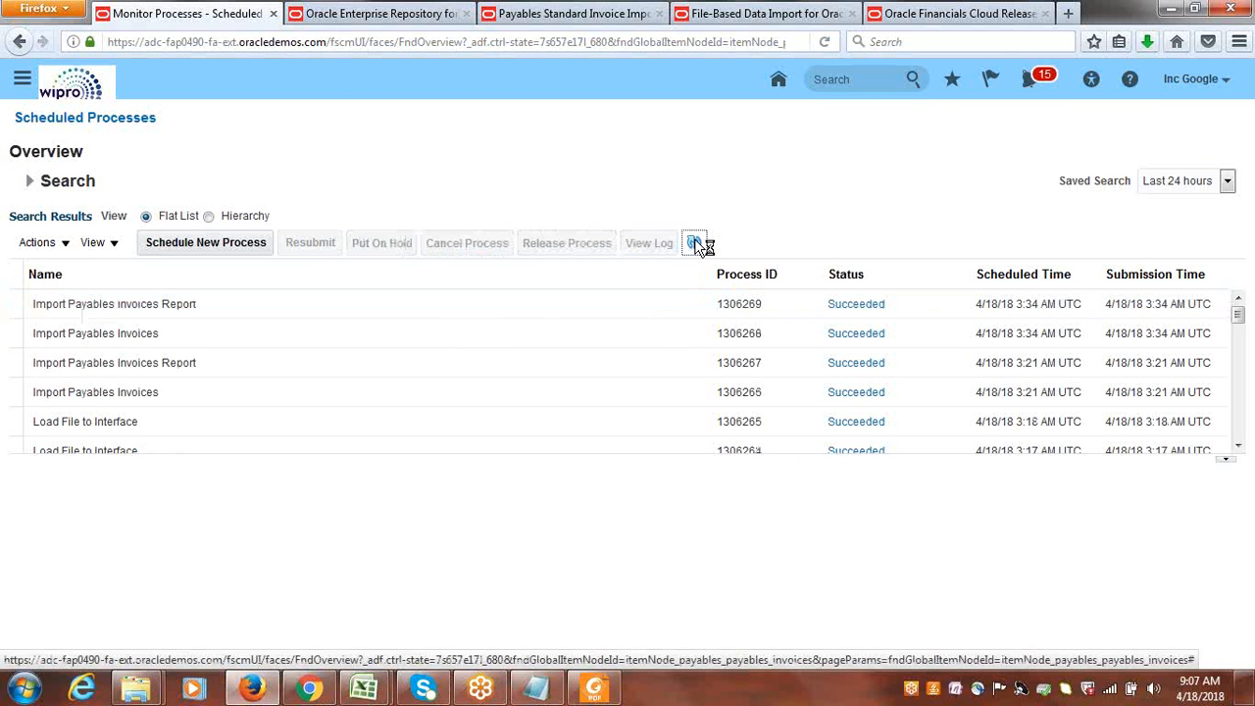
{"action": "left_click", "coordinate": [694, 240]}
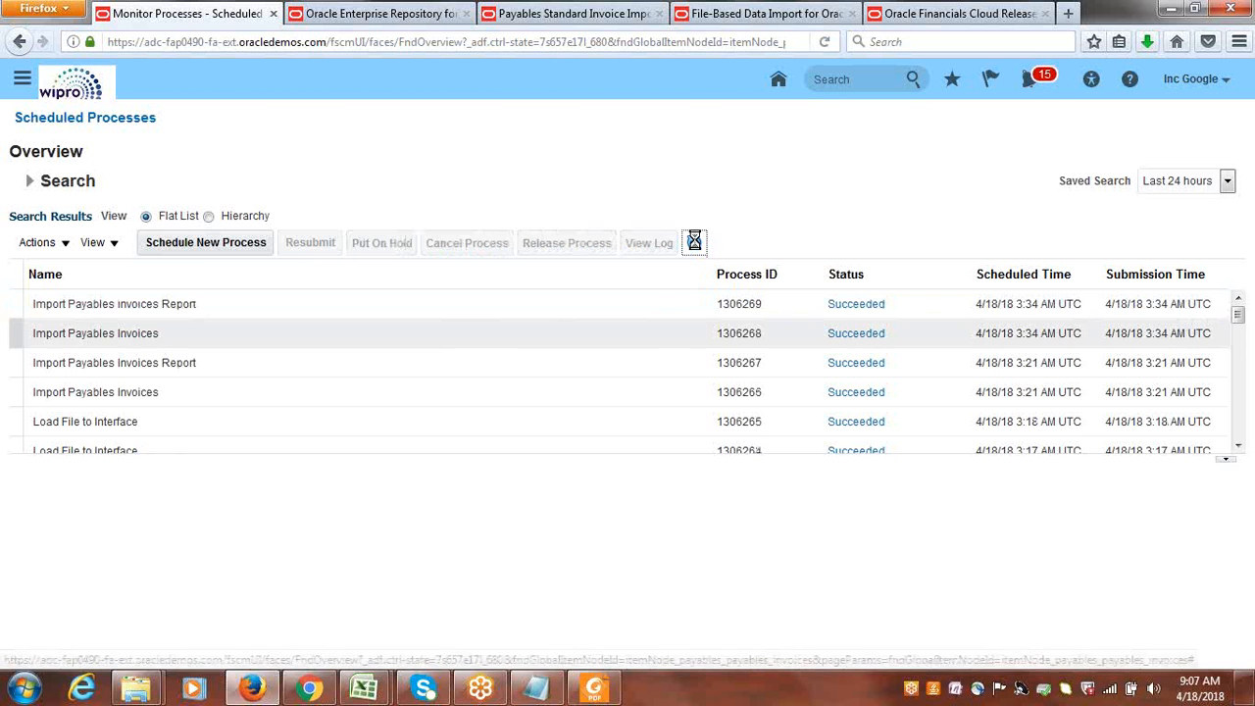
Open the PDF output of the newest Import Payables Invoices Report process with Foxit Reader.
{"action": "left_click", "coordinate": [192, 305]}
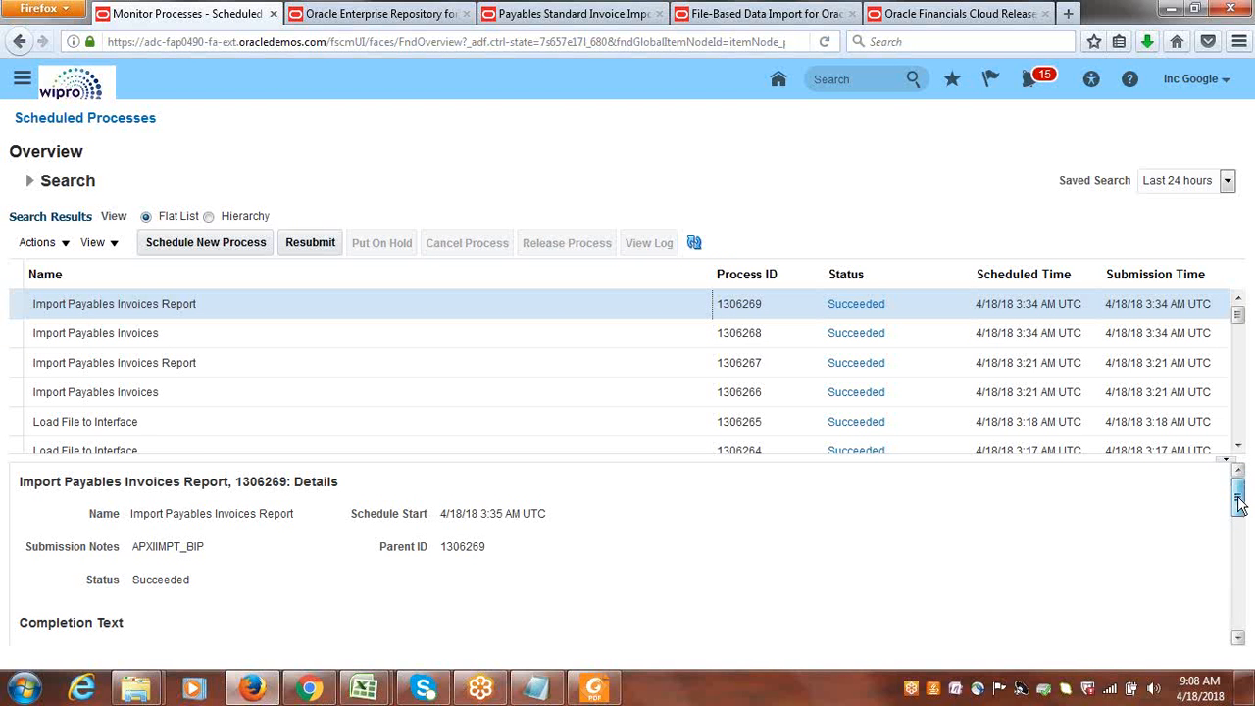
{"action": "left_click_drag", "start_coordinate": [1239, 500], "coordinate": [1245, 572]}
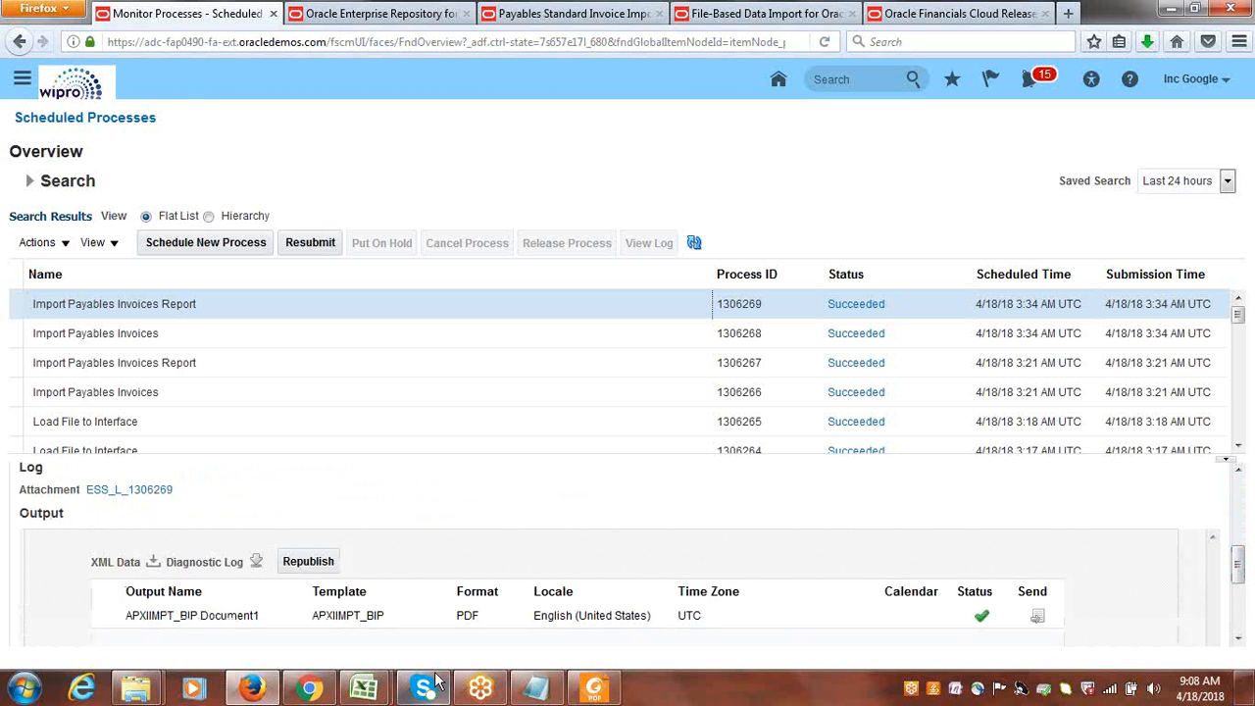
{"action": "left_click", "coordinate": [182, 615]}
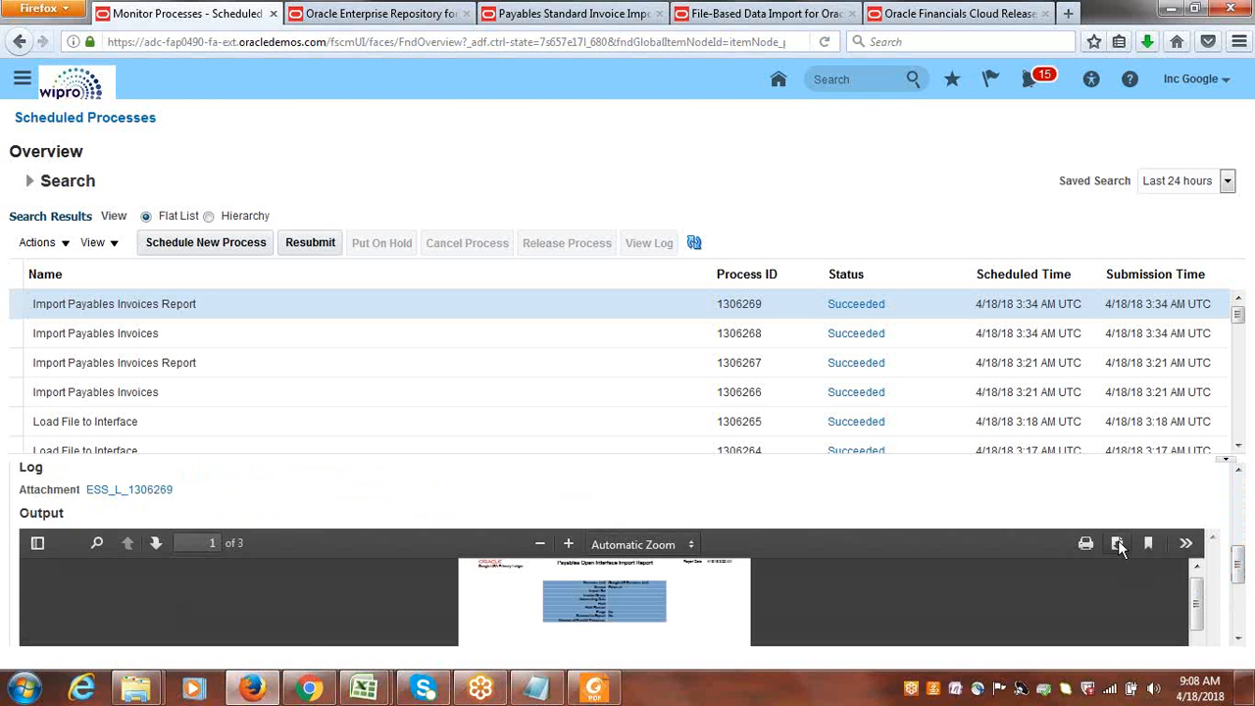
{"action": "left_click", "coordinate": [1118, 543]}
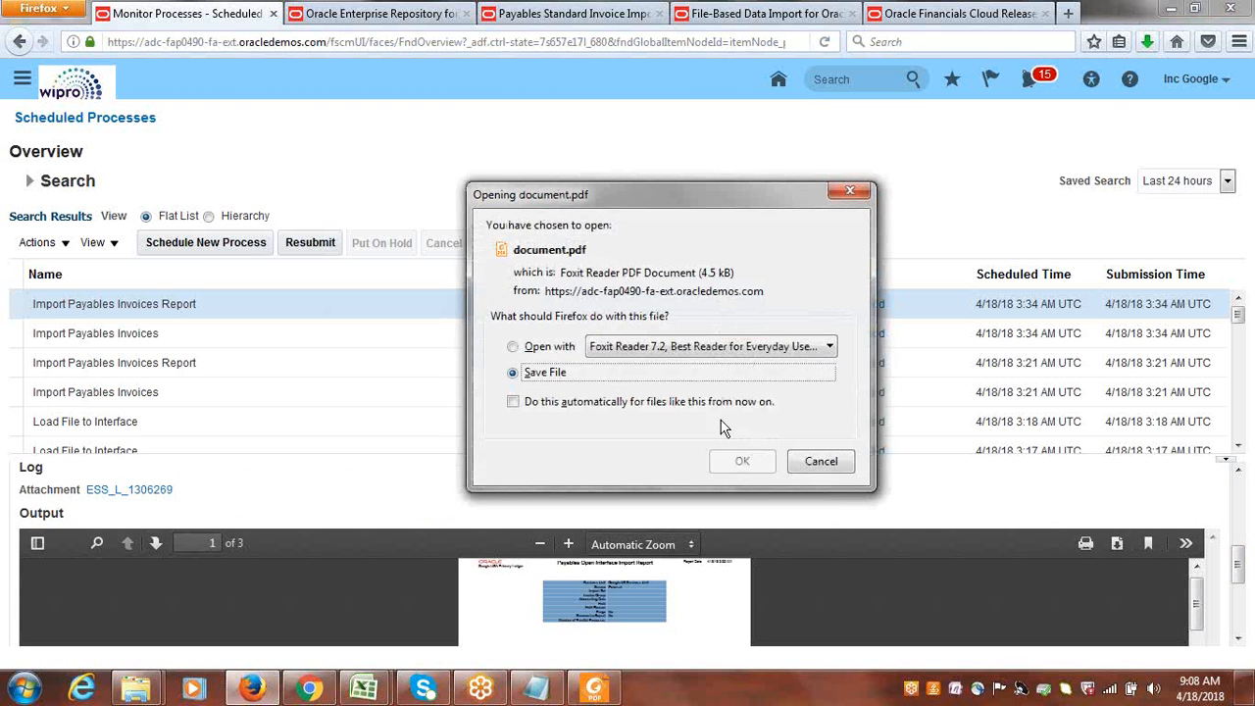
{"action": "key", "text": "alt+o"}
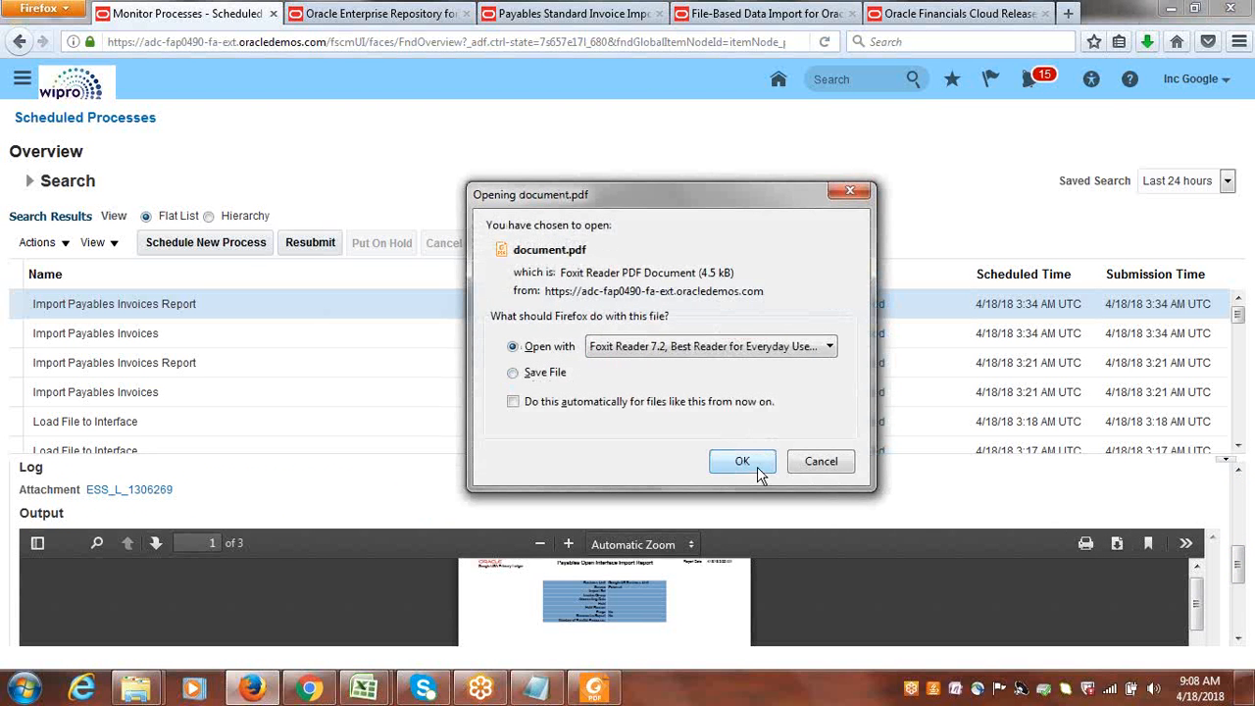
{"action": "left_click", "coordinate": [757, 467]}
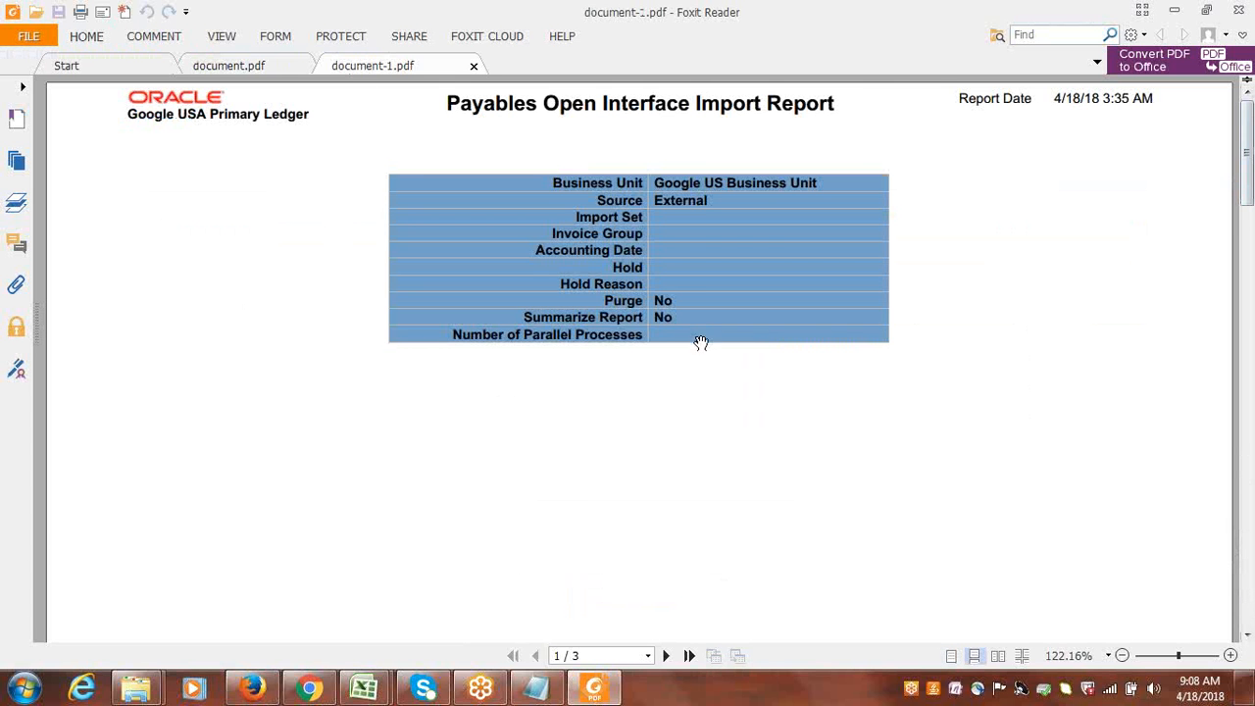
Examine the rejection reasons and descriptions for INV234 in the Payables Open Interface Import Report, and minimize the report.
{"action": "left_click_drag", "start_coordinate": [1249, 155], "coordinate": [1249, 488]}
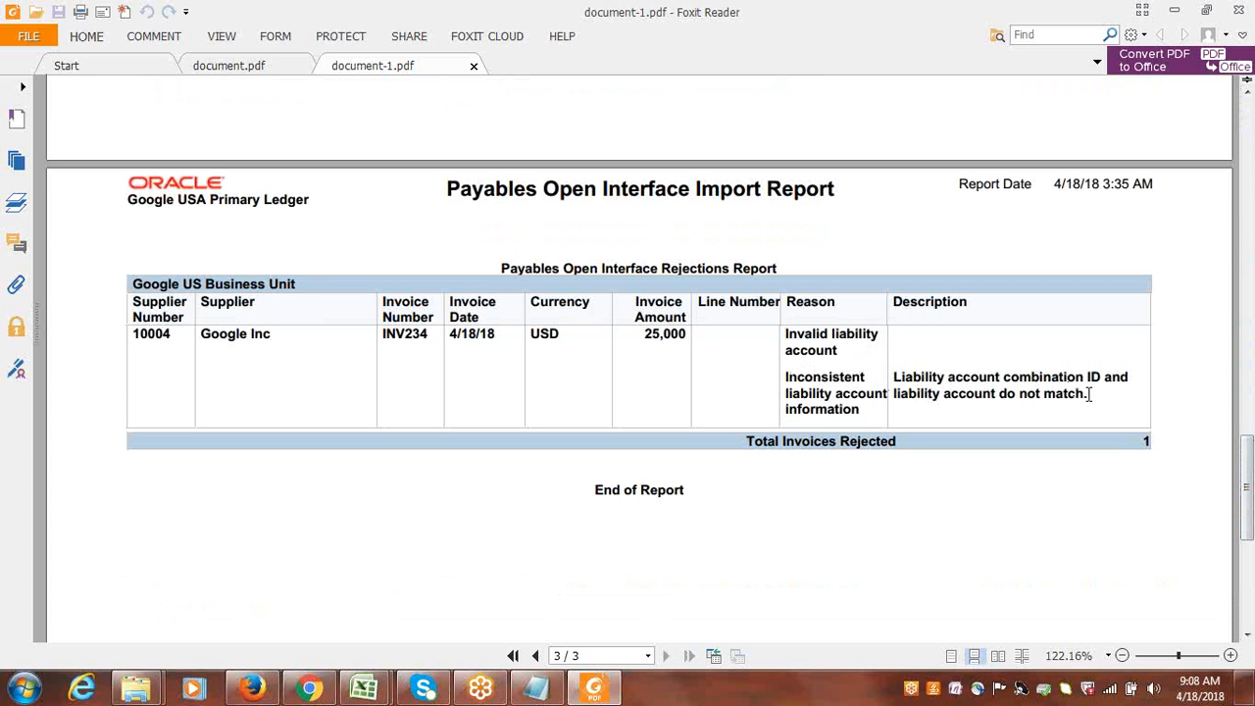
{"action": "left_click_drag", "start_coordinate": [1091, 394], "coordinate": [911, 377]}
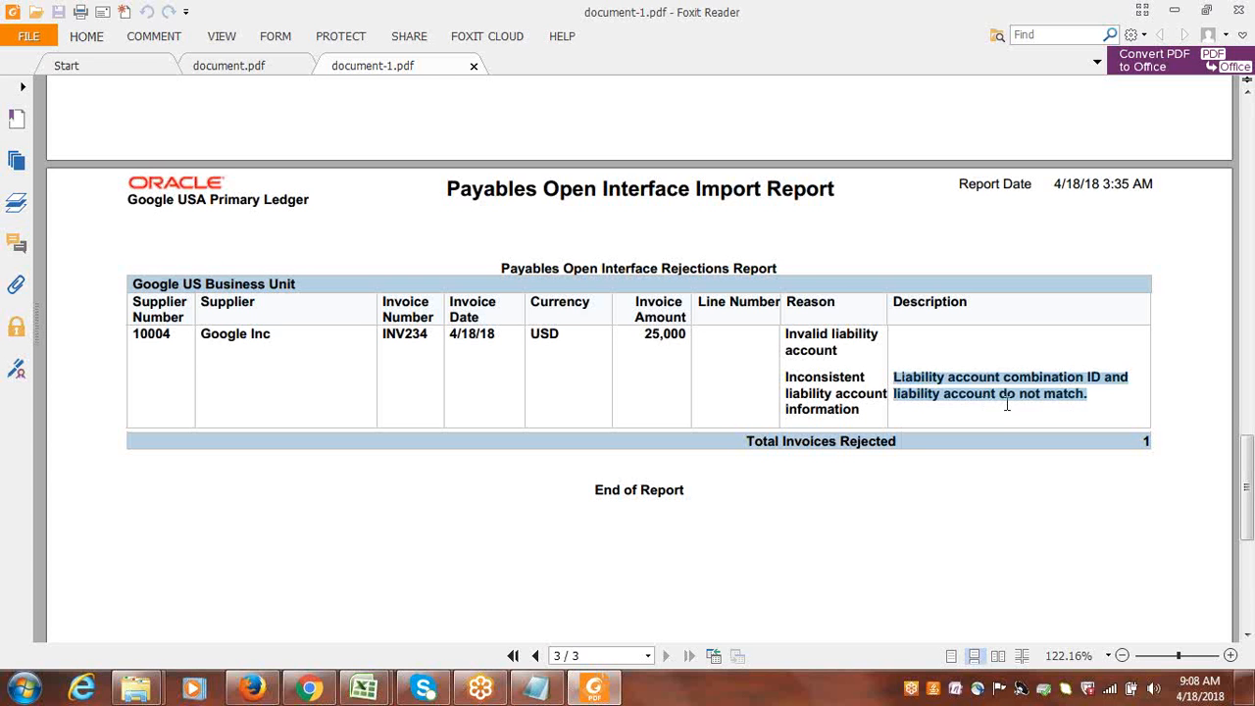
{"action": "left_click", "coordinate": [1089, 395]}
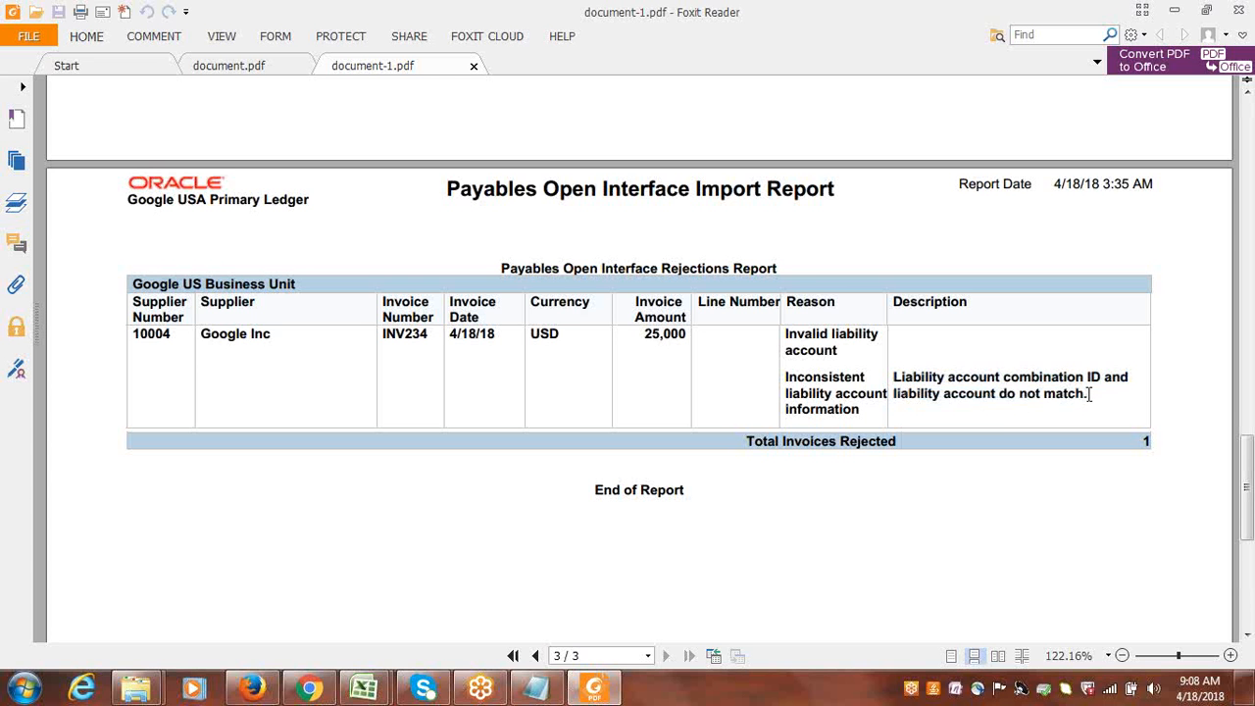
{"action": "left_click_drag", "start_coordinate": [1250, 502], "coordinate": [1252, 280]}
{"action": "right_click", "coordinate": [1239, 9]}
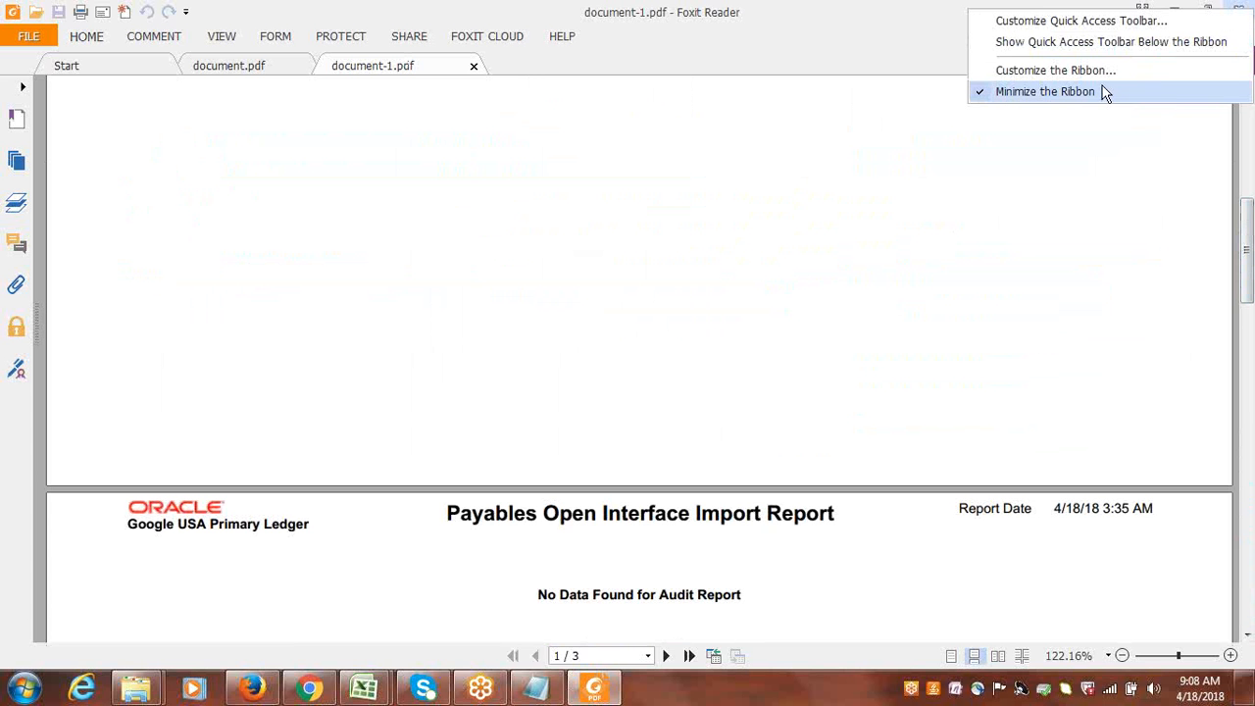
{"action": "left_click", "coordinate": [1060, 127]}
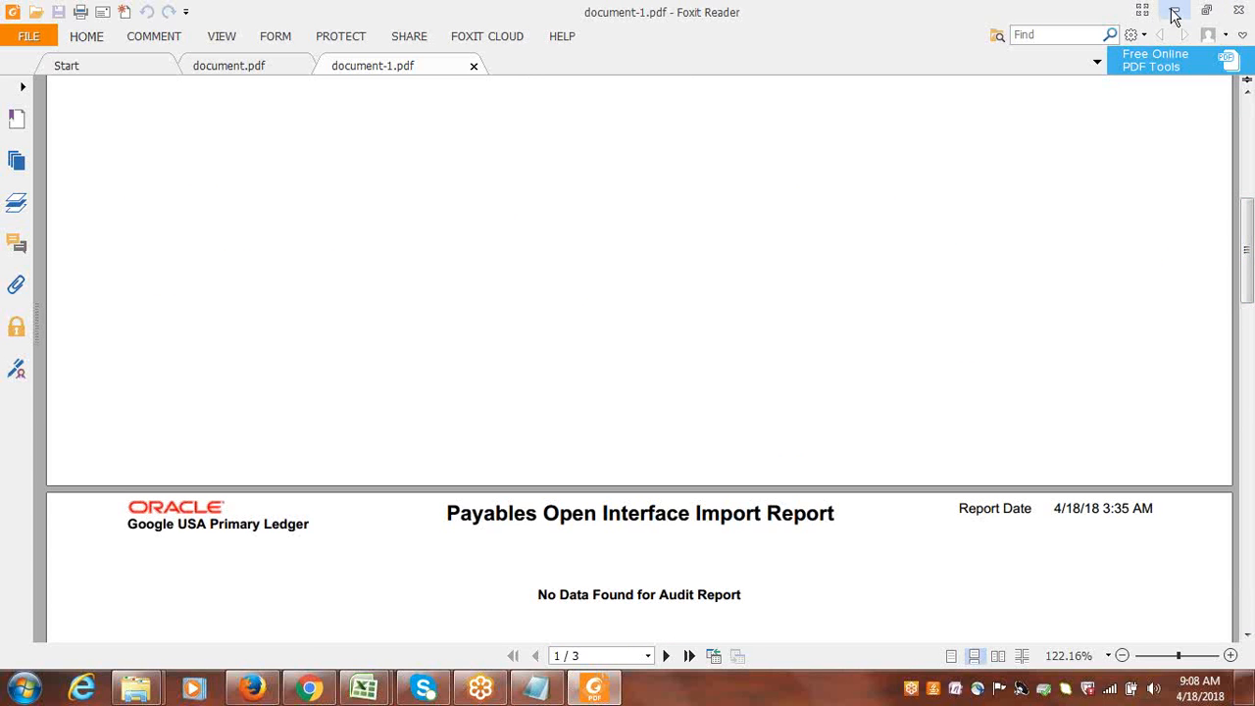
{"action": "left_click", "coordinate": [1175, 10]}
Switch to the PayablesStandardInvoiceImportTemplate workbook in Excel to check the invoice header row.
{"action": "mouse_move", "coordinate": [365, 689]}
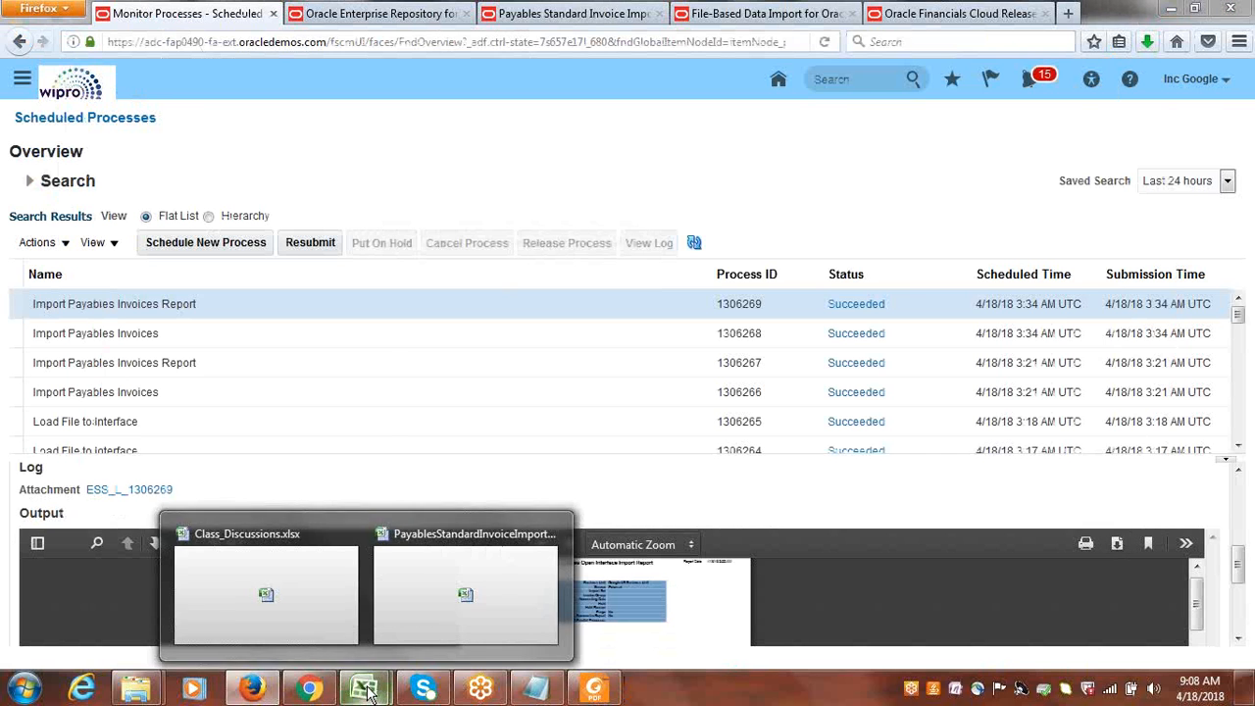
{"action": "left_click", "coordinate": [434, 627]}
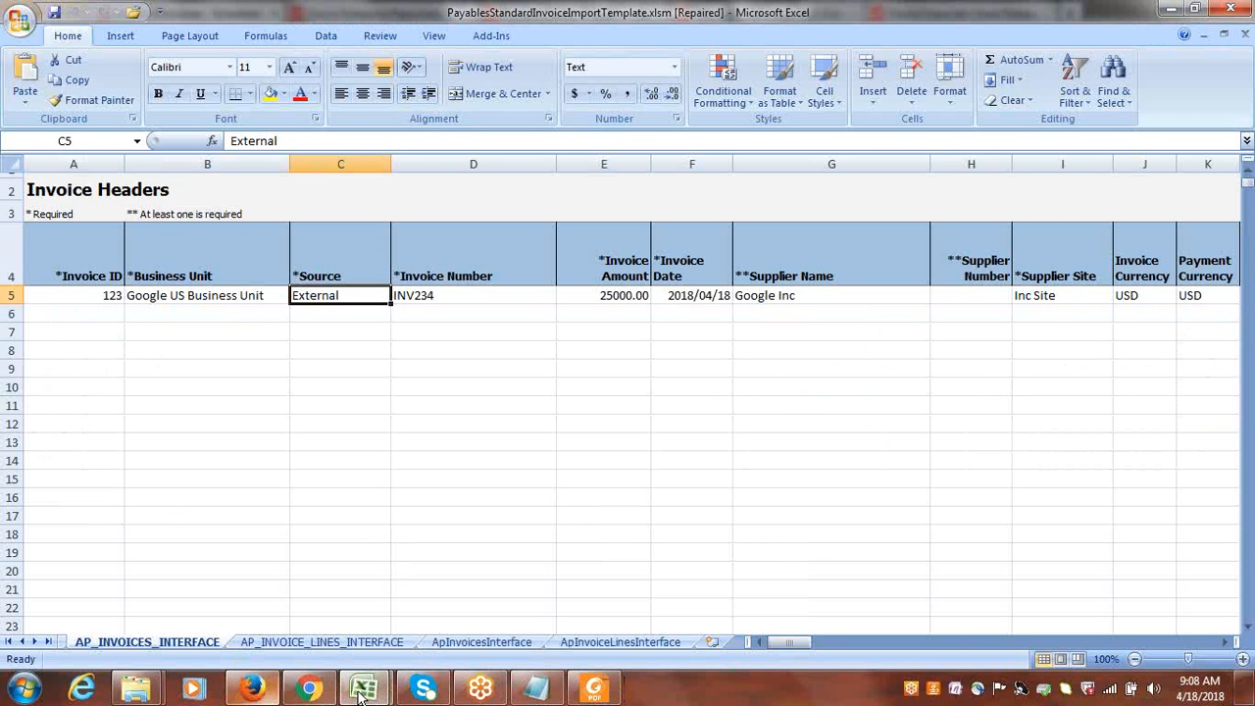
{"action": "mouse_move", "coordinate": [358, 691]}
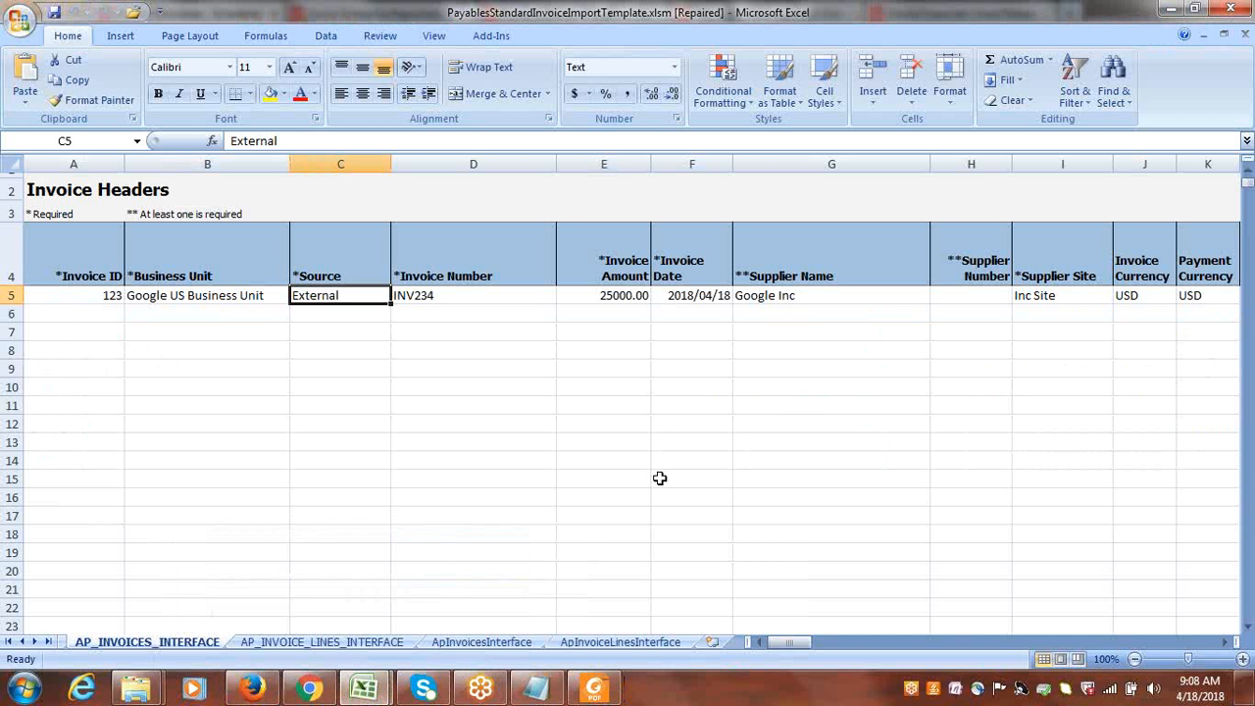
Switch to Oracle Applications in Firefox, go to the Payables Invoices page, and open the Correct Import Errors spreadsheet in Excel.
{"action": "left_click", "coordinate": [252, 689]}
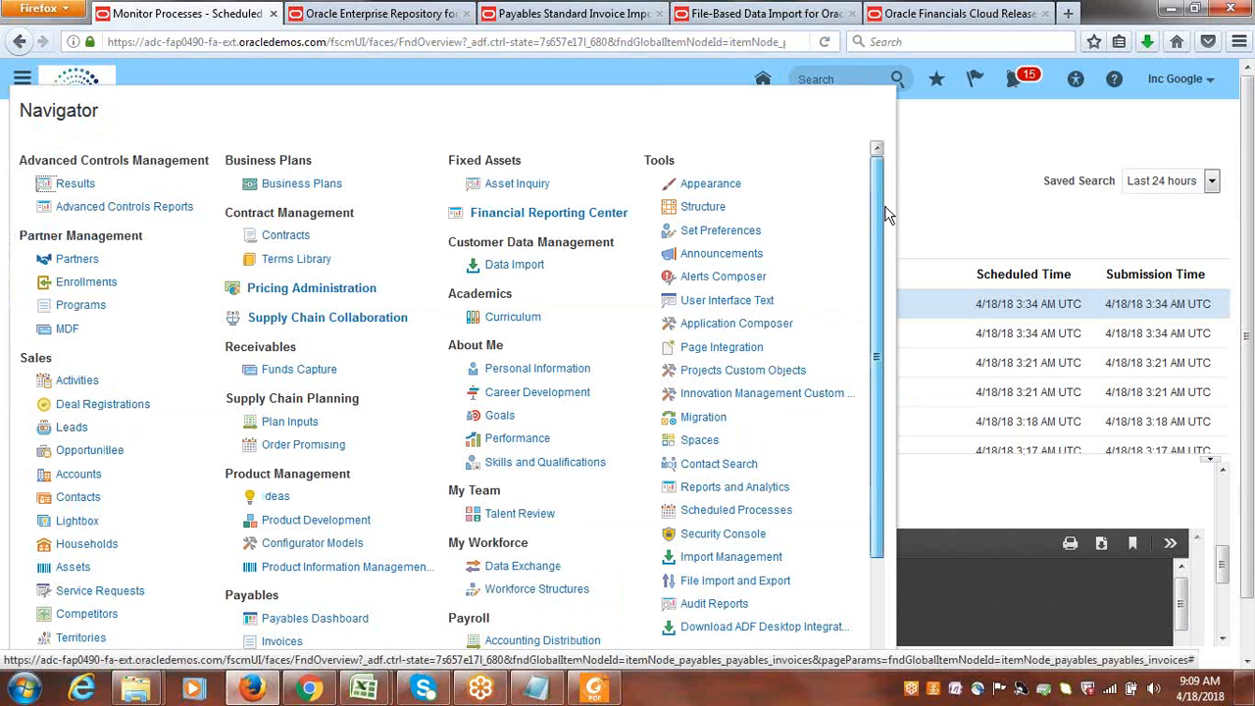
{"action": "left_click_drag", "start_coordinate": [882, 209], "coordinate": [905, 328]}
{"action": "left_click", "coordinate": [283, 475]}
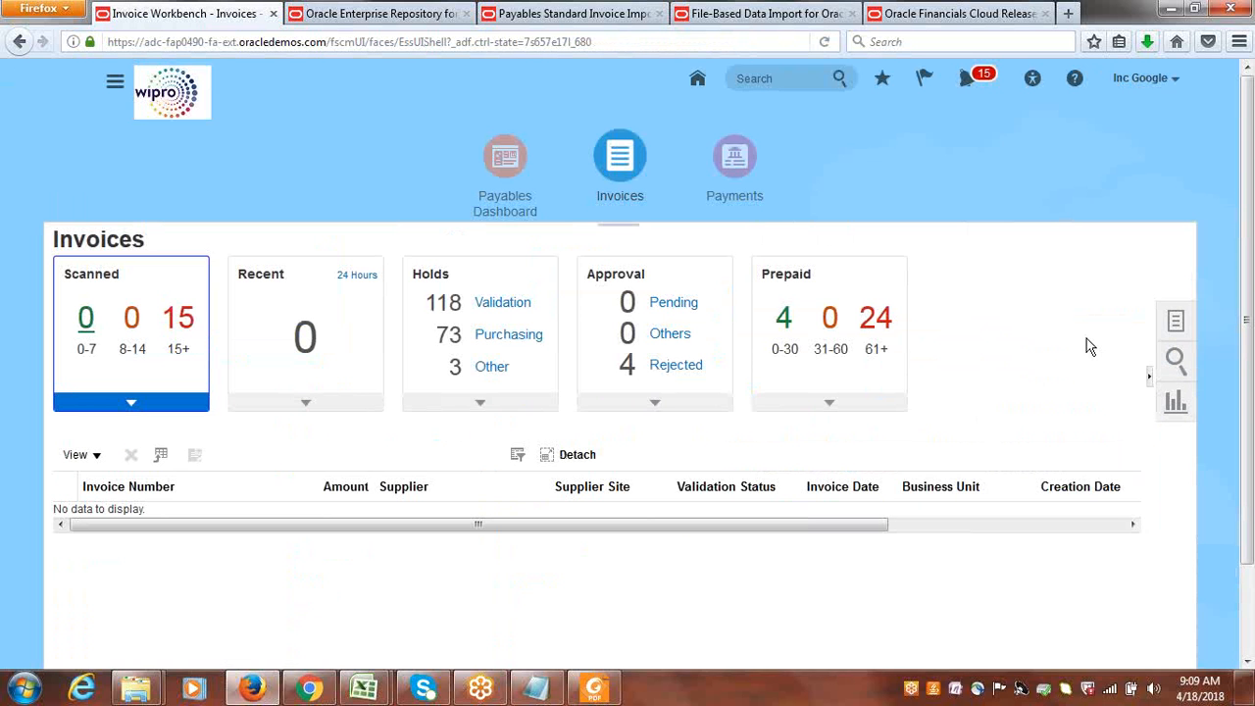
{"action": "left_click", "coordinate": [1176, 322]}
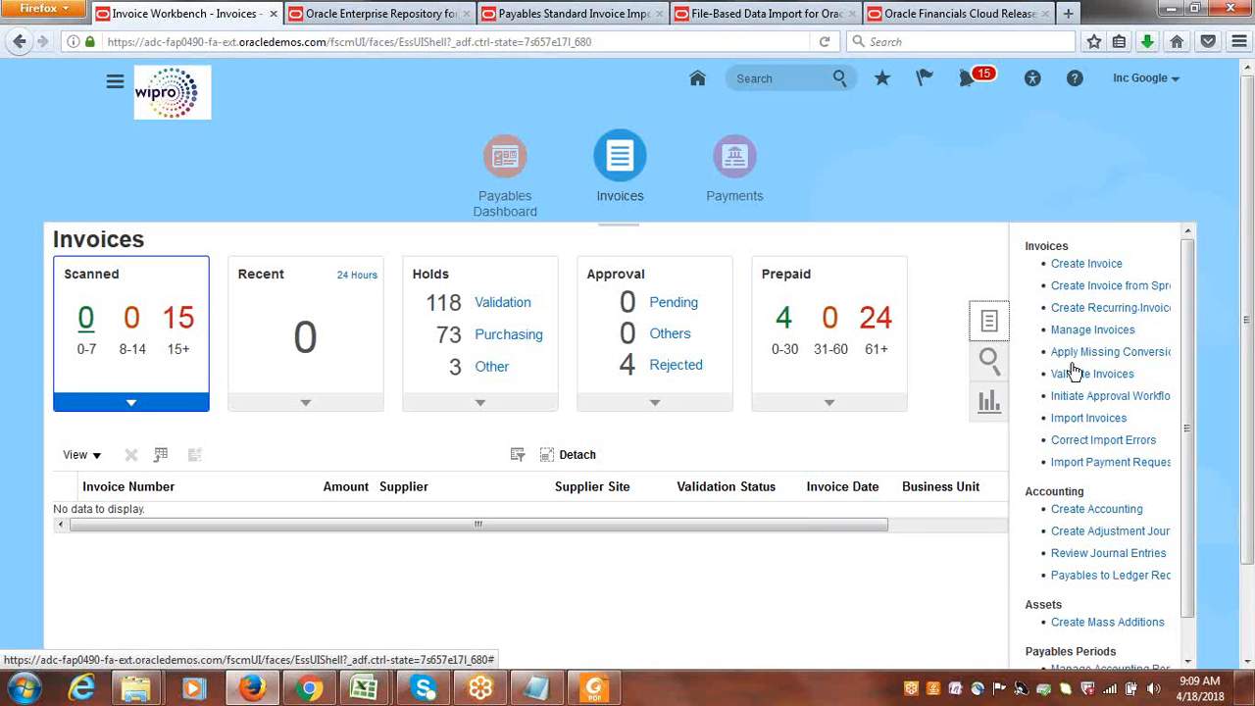
{"action": "left_click", "coordinate": [1104, 442]}
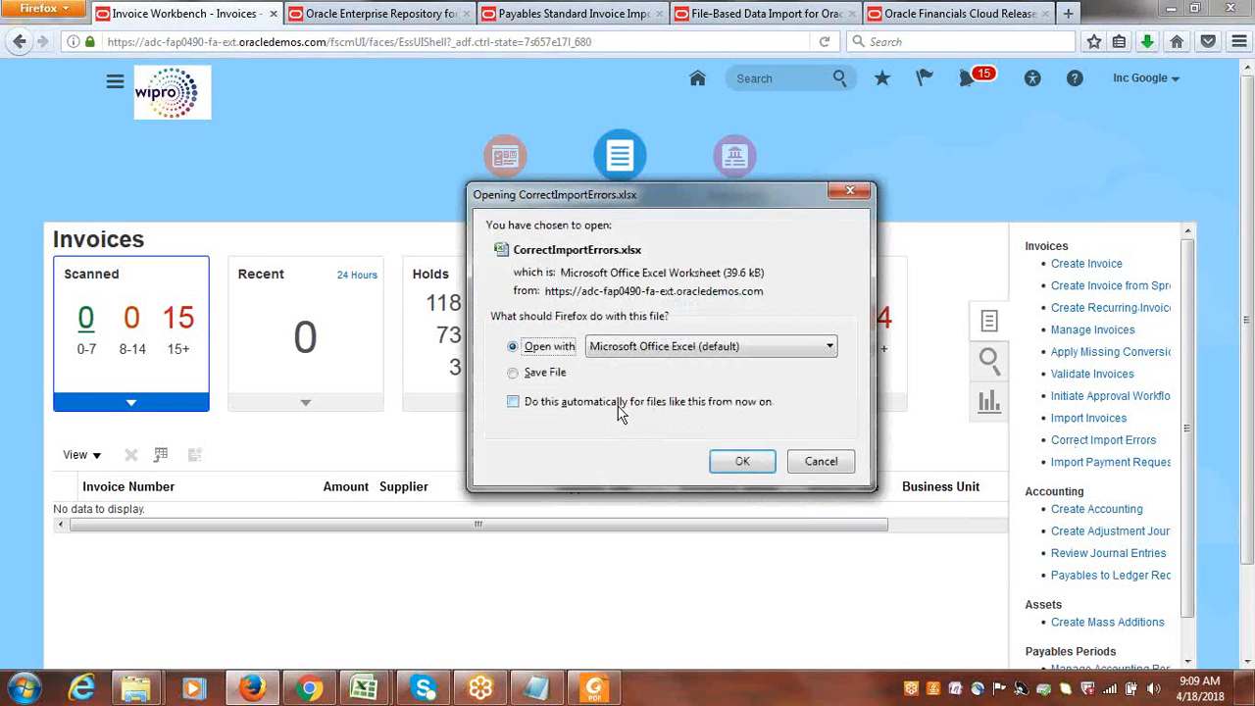
{"action": "left_click", "coordinate": [727, 461]}
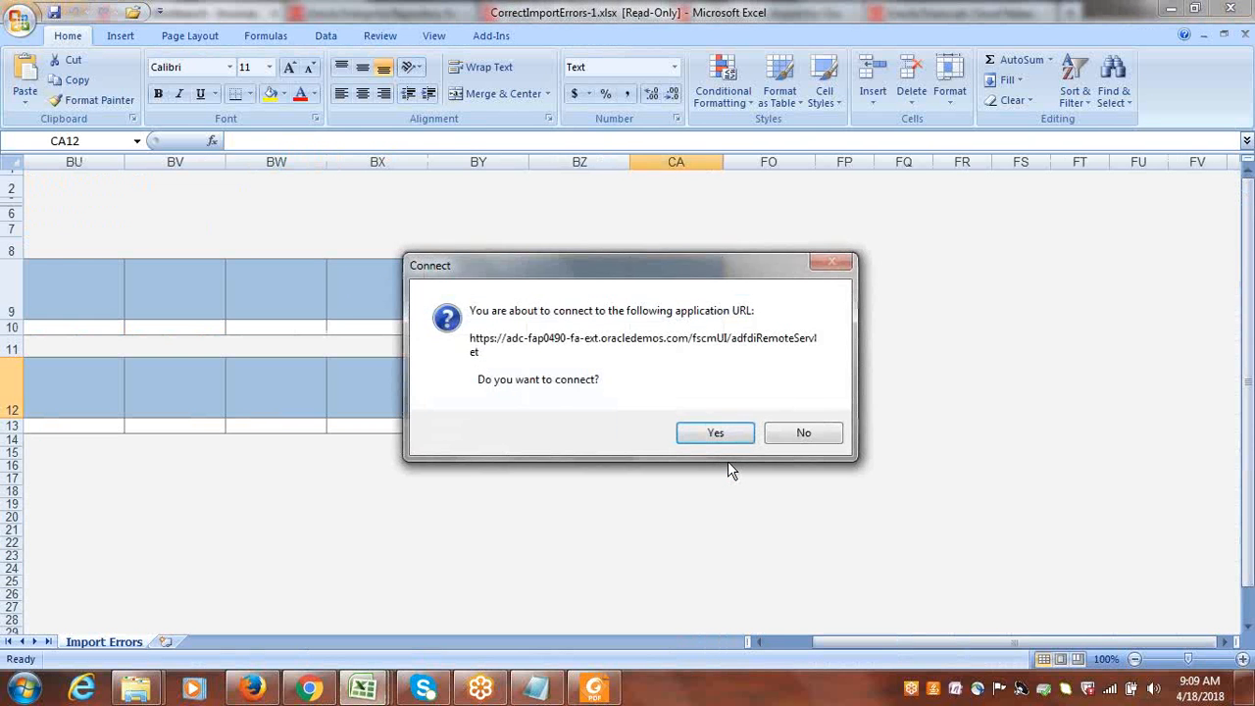
Connect the CorrectImportErrors workbook to the application URL and sign in with the user ID and account password.
{"action": "left_click", "coordinate": [701, 435]}
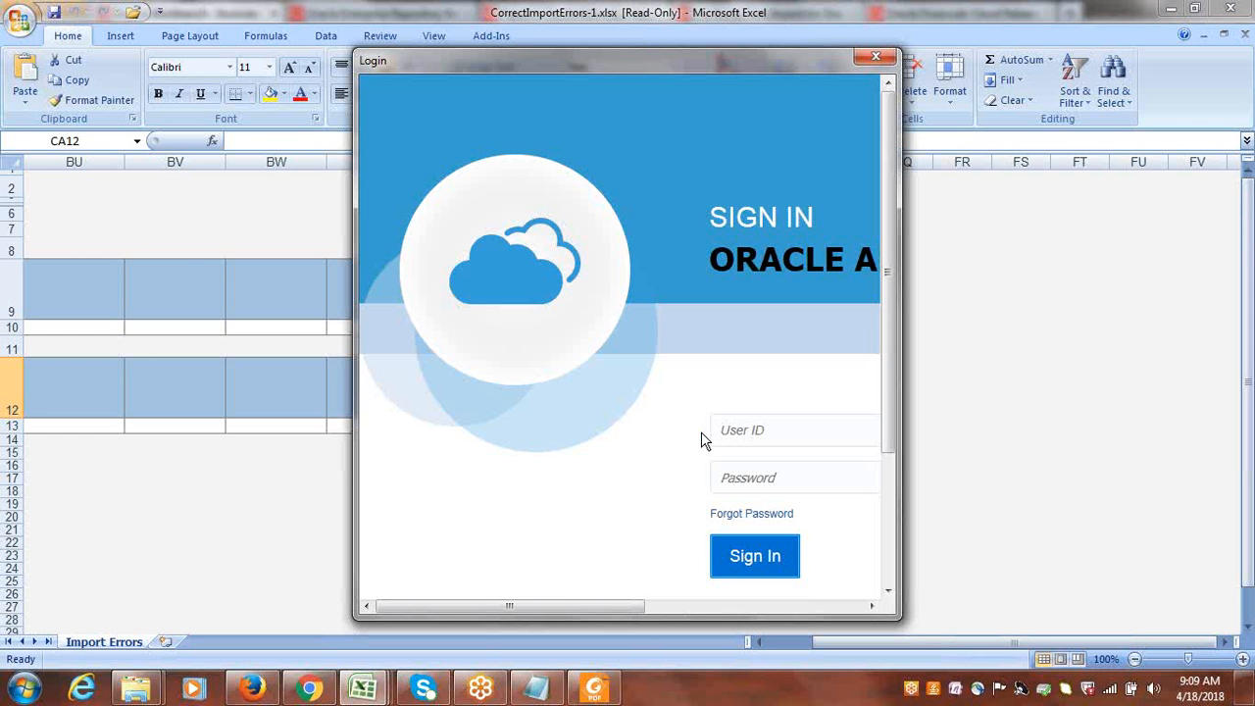
{"action": "left_click_drag", "start_coordinate": [560, 607], "coordinate": [670, 616]}
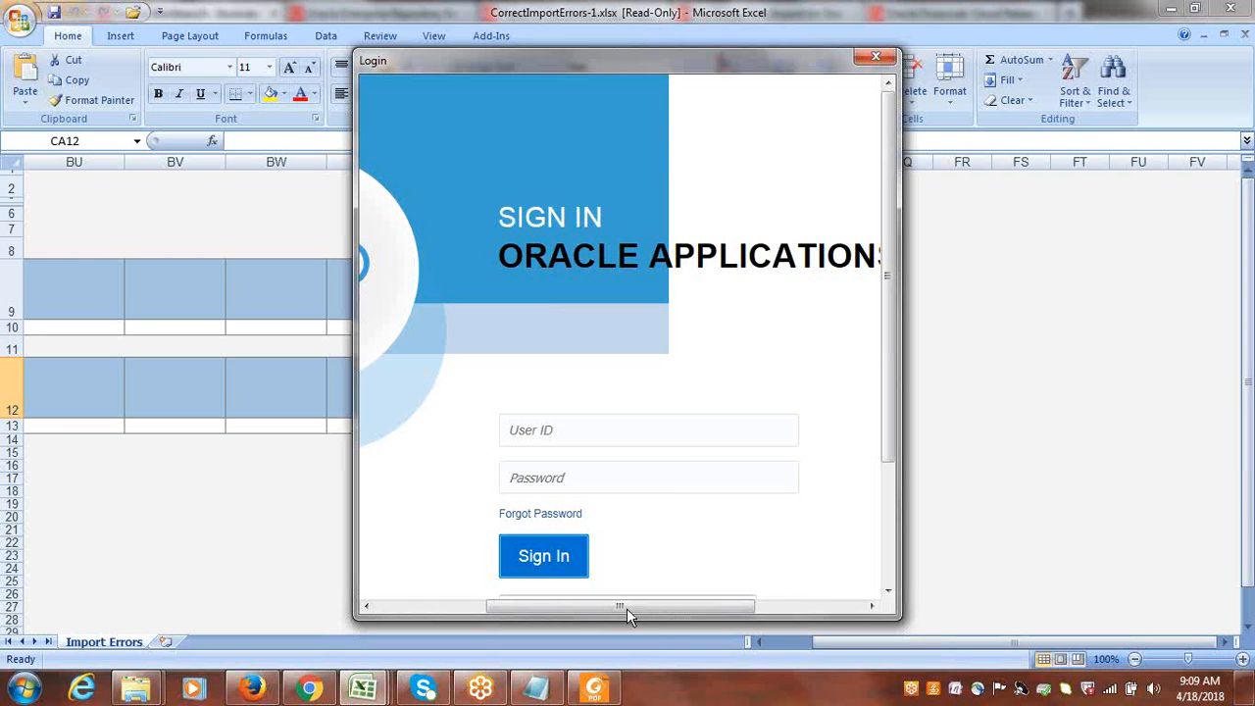
{"action": "left_click_drag", "start_coordinate": [626, 608], "coordinate": [635, 607]}
{"action": "left_click", "coordinate": [573, 436]}
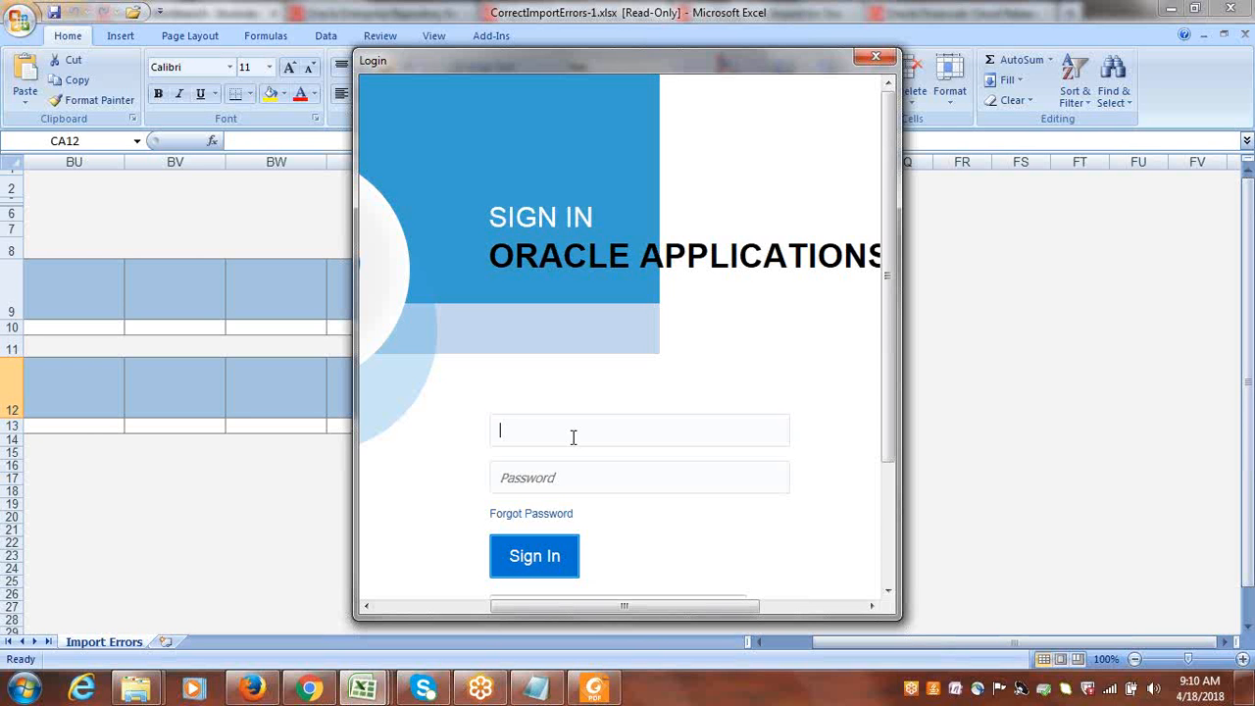
{"action": "type", "text": "GOOGLE"}
{"action": "key", "text": "Tab"}
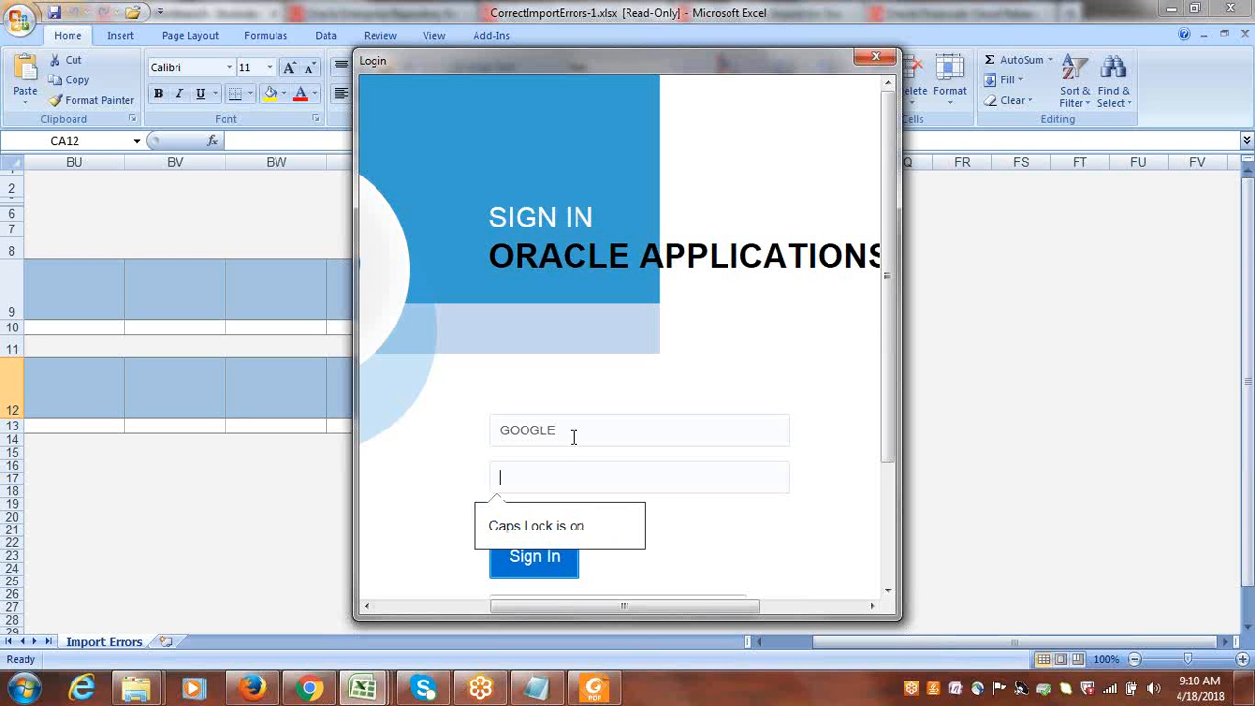
{"action": "type", "text": "•••••••"}
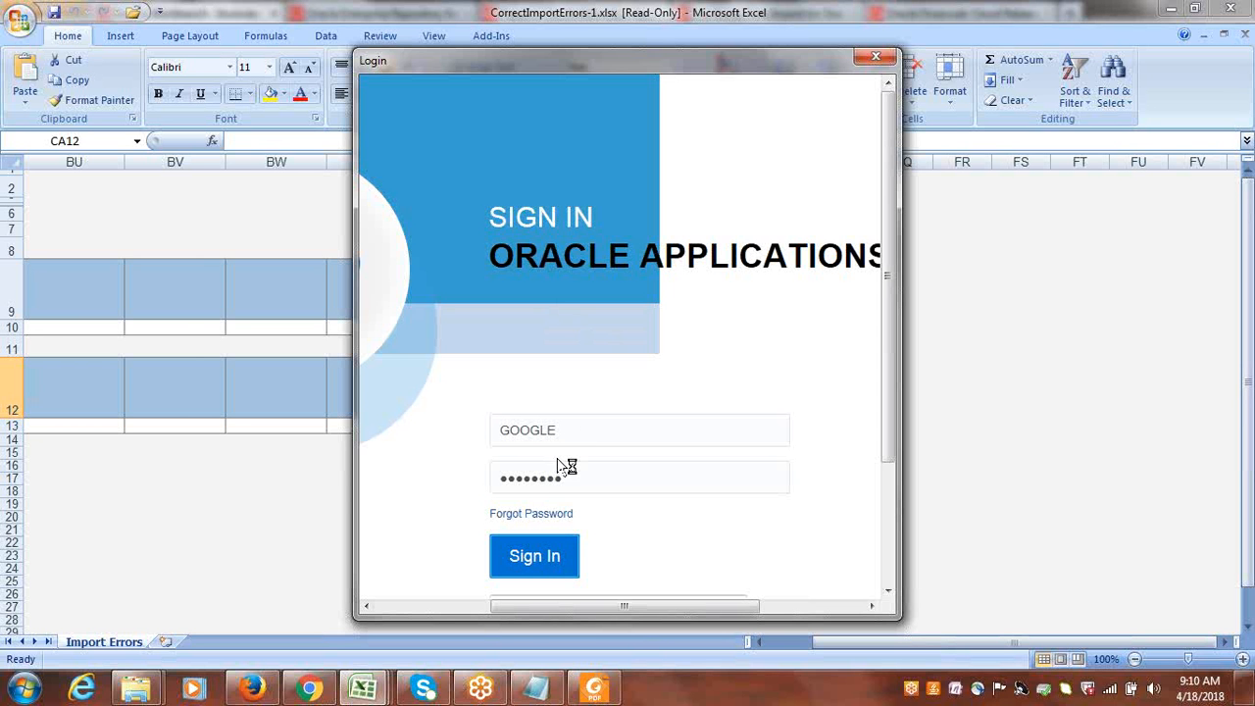
{"action": "left_click", "coordinate": [550, 549]}
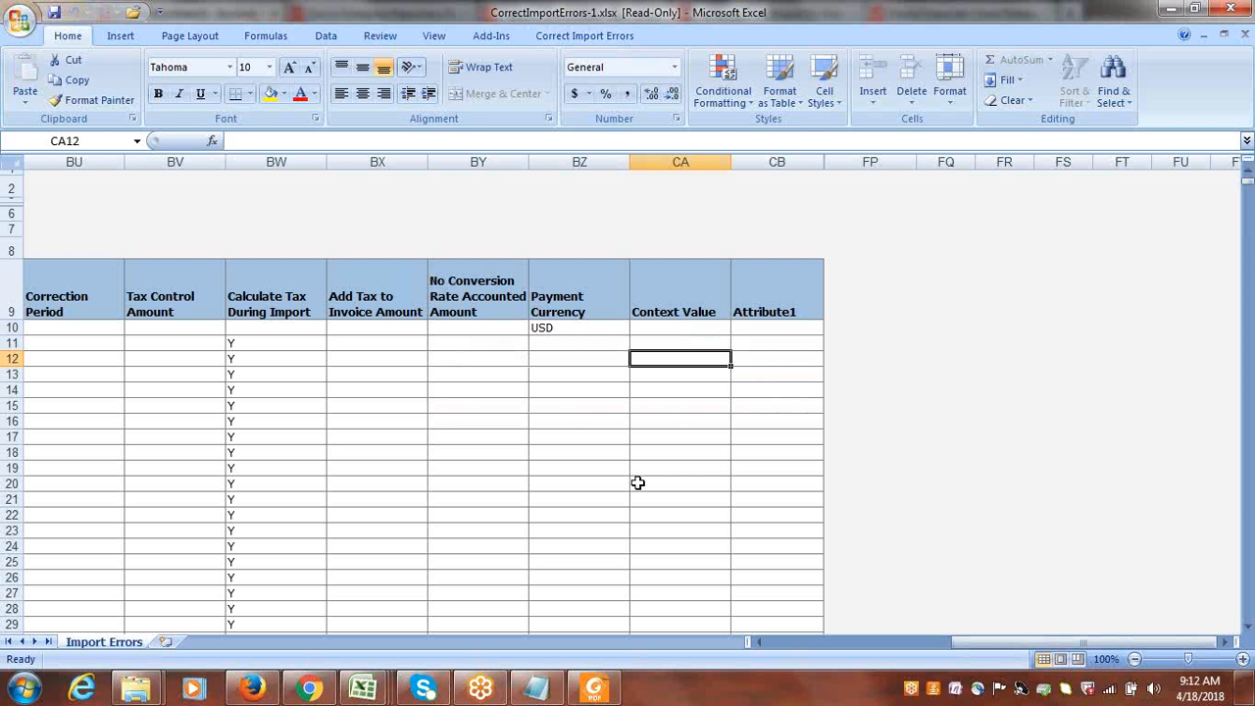
Bring up the CorrectImportErrors-1 workbook and check the import error for the Google US Business Unit invoice in row 10.
{"action": "mouse_move", "coordinate": [363, 689]}
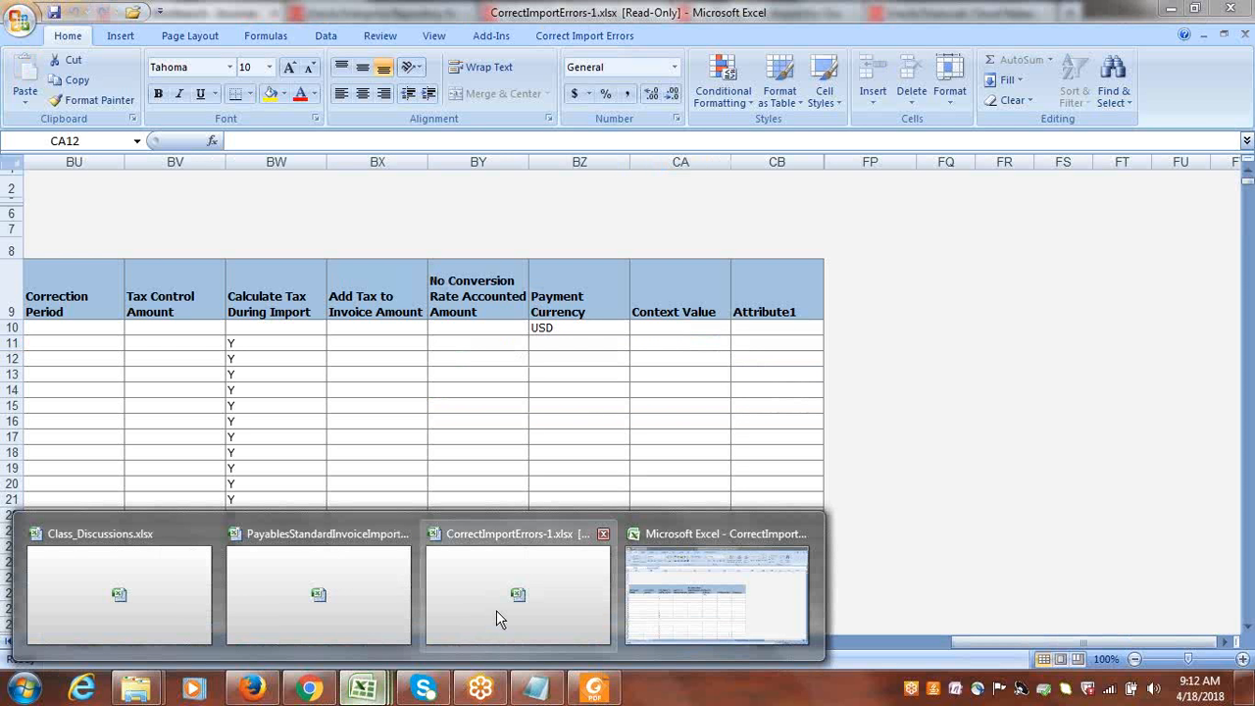
{"action": "left_click", "coordinate": [496, 614]}
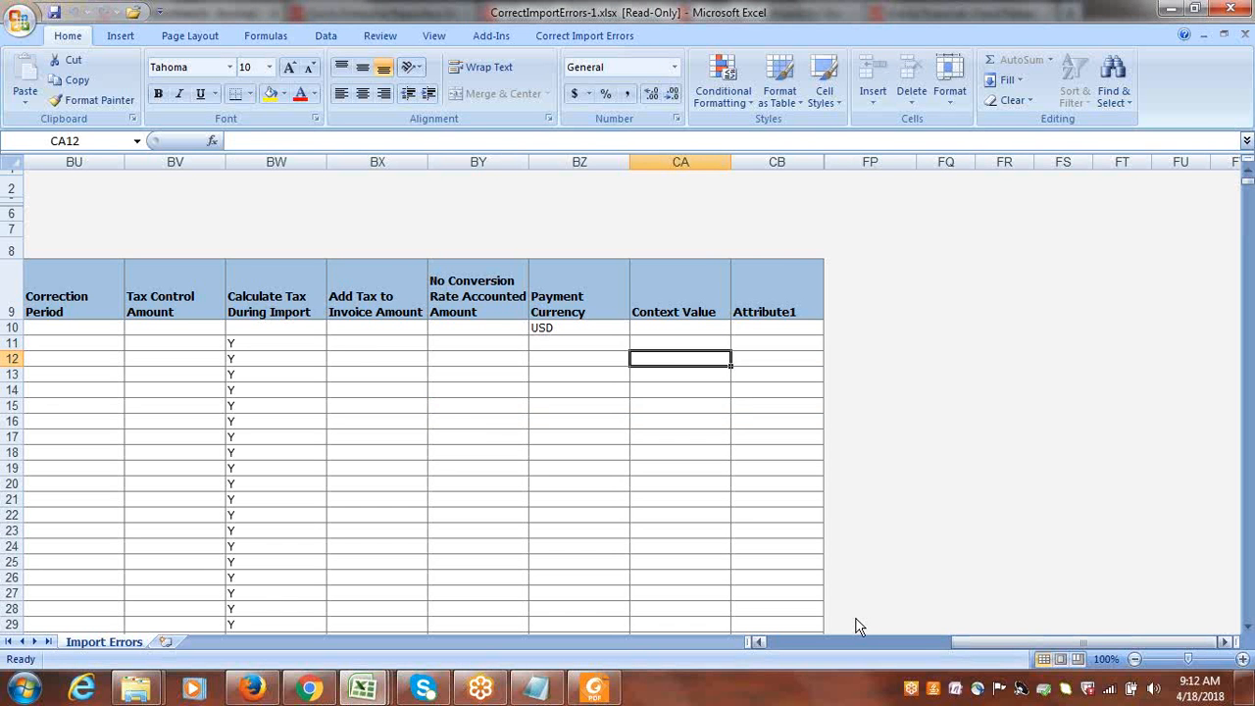
{"action": "left_click_drag", "start_coordinate": [975, 640], "coordinate": [760, 642]}
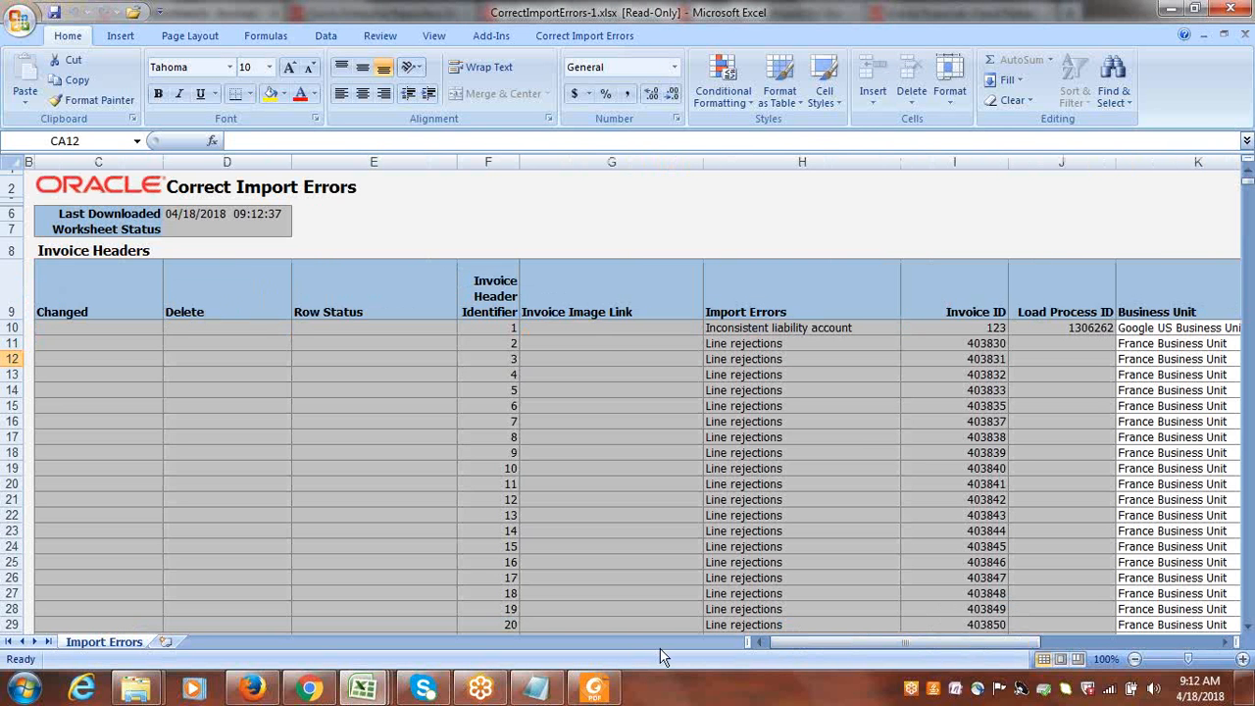
{"action": "left_click", "coordinate": [402, 327]}
{"action": "key", "text": "Tab"}
{"action": "key", "text": "Tab"}
{"action": "key", "text": "Tab"}
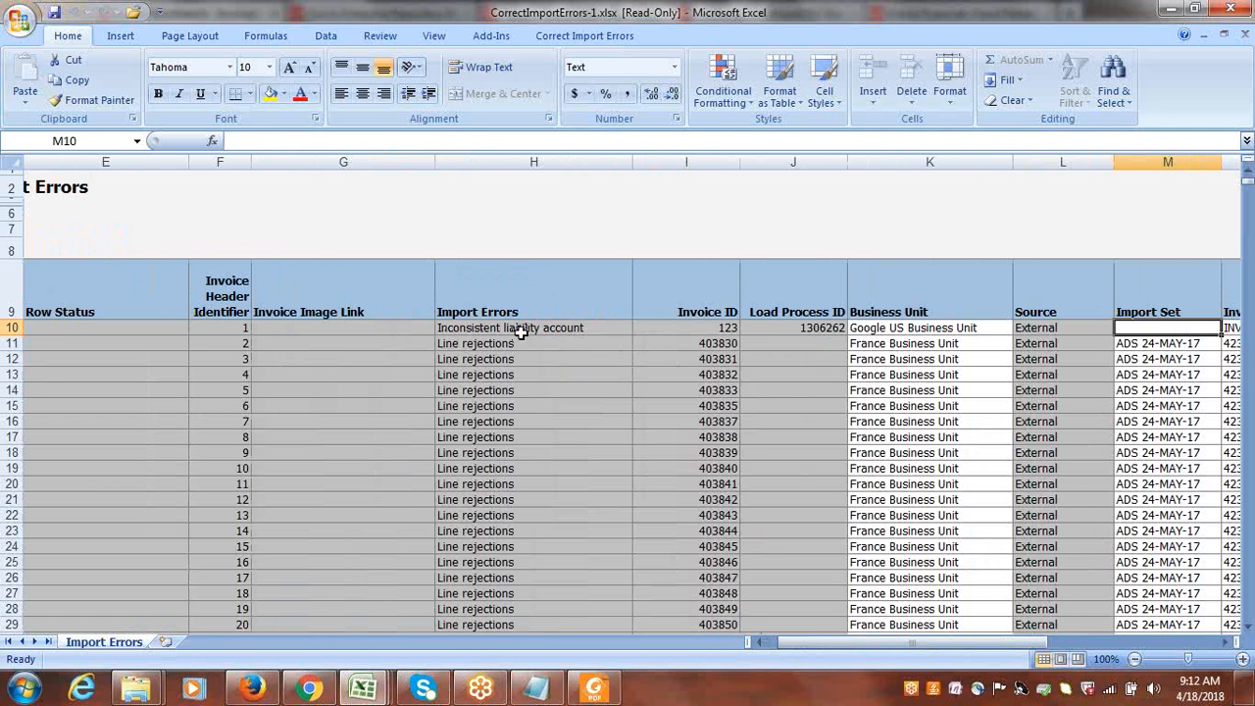
Review the INV234 header fields across row 10, from Row Status through to the Liability Distribution column.
{"action": "left_click", "coordinate": [128, 330]}
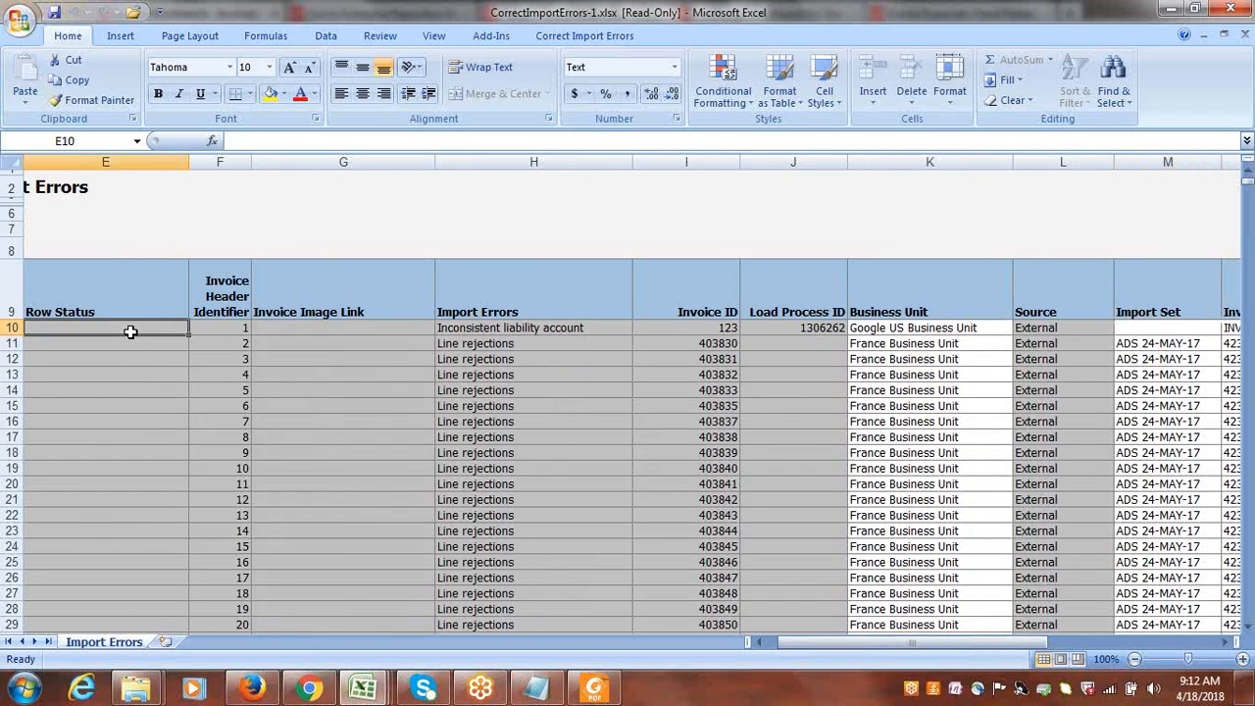
{"action": "key", "text": "Tab"}
{"action": "key", "text": "Tab"}
{"action": "key", "text": "Tab"}
{"action": "key", "text": "Tab"}
{"action": "key", "text": "Tab"}
{"action": "key", "text": "Tab"}
{"action": "key", "text": "Tab"}
{"action": "key", "text": "Tab"}
{"action": "key", "text": "Tab"}
{"action": "key", "text": "Tab"}
{"action": "key", "text": "Tab"}
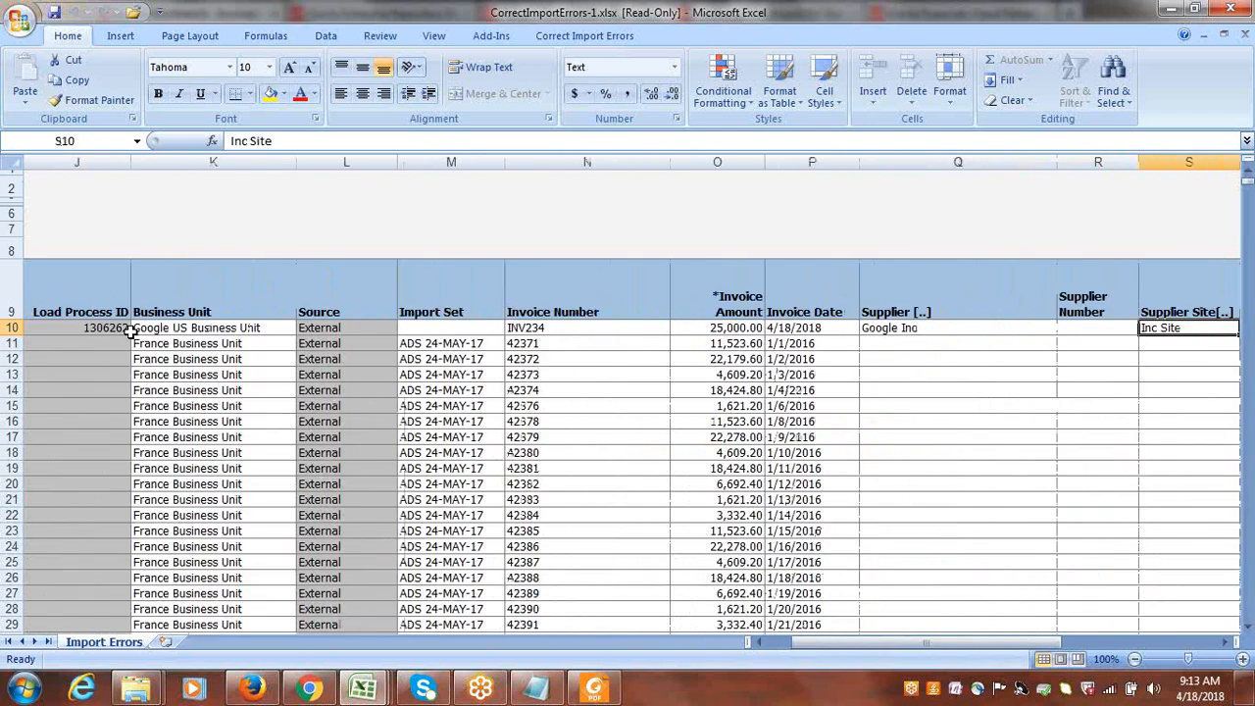
{"action": "key", "text": "Tab"}
{"action": "key", "text": "Tab"}
{"action": "key", "text": "Tab"}
{"action": "key", "text": "Tab"}
{"action": "key", "text": "Tab"}
{"action": "key", "text": "Tab"}
{"action": "key", "text": "Tab"}
{"action": "key", "text": "Tab"}
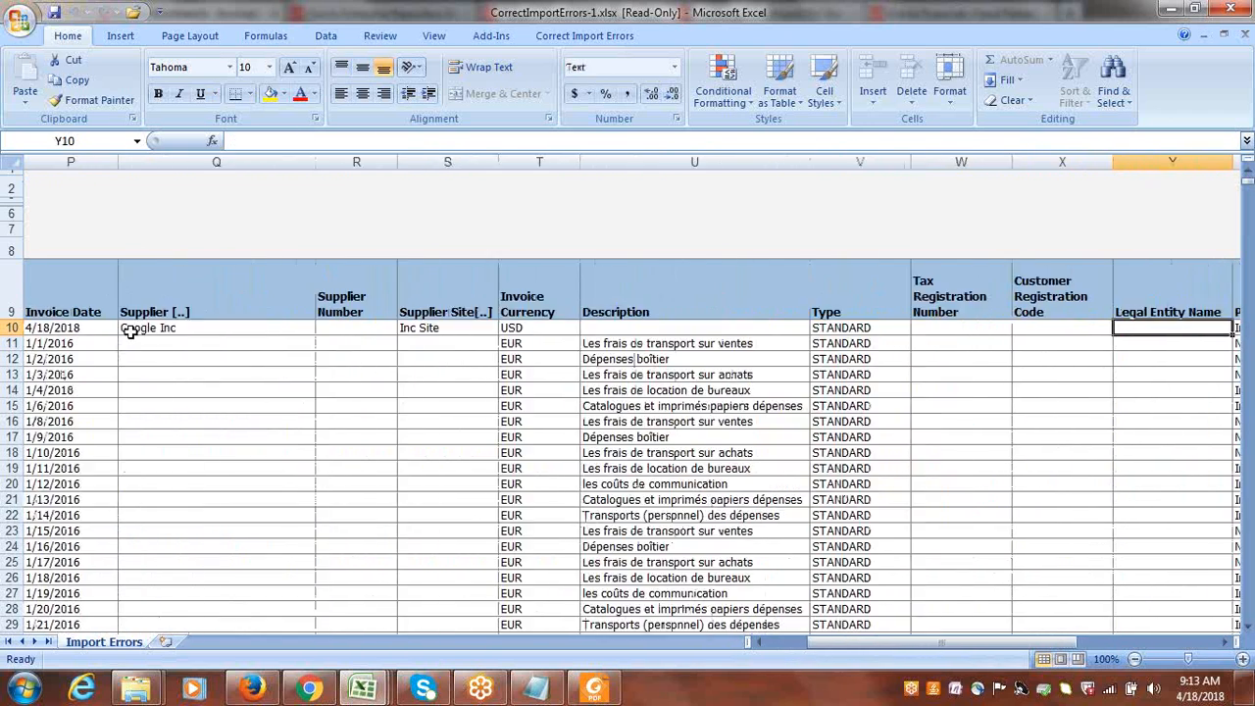
{"action": "key", "text": "Tab"}
{"action": "key", "text": "Tab"}
{"action": "key", "text": "Tab"}
{"action": "key", "text": "Tab"}
{"action": "key", "text": "Tab"}
{"action": "key", "text": "Tab"}
{"action": "key", "text": "Tab"}
{"action": "key", "text": "Tab"}
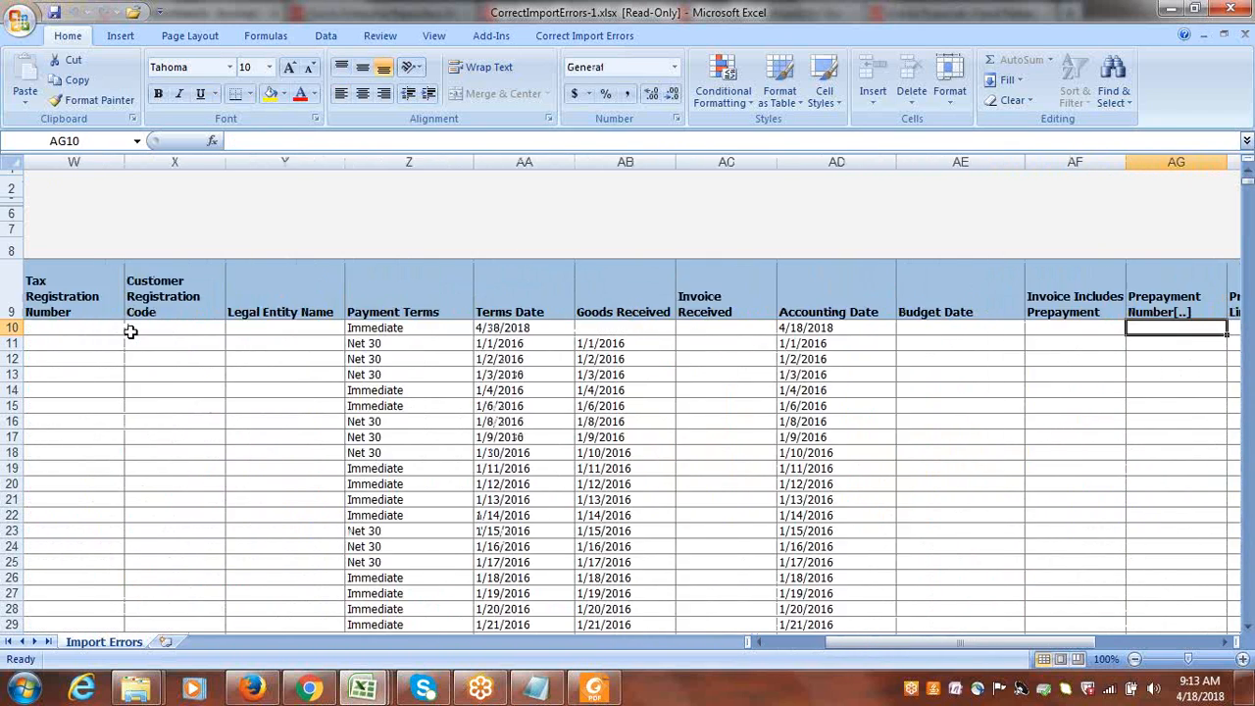
{"action": "key", "text": "Tab"}
{"action": "key", "text": "Tab"}
{"action": "key", "text": "Tab"}
{"action": "key", "text": "Tab"}
{"action": "key", "text": "Tab"}
{"action": "key", "text": "Tab"}
{"action": "key", "text": "Tab"}
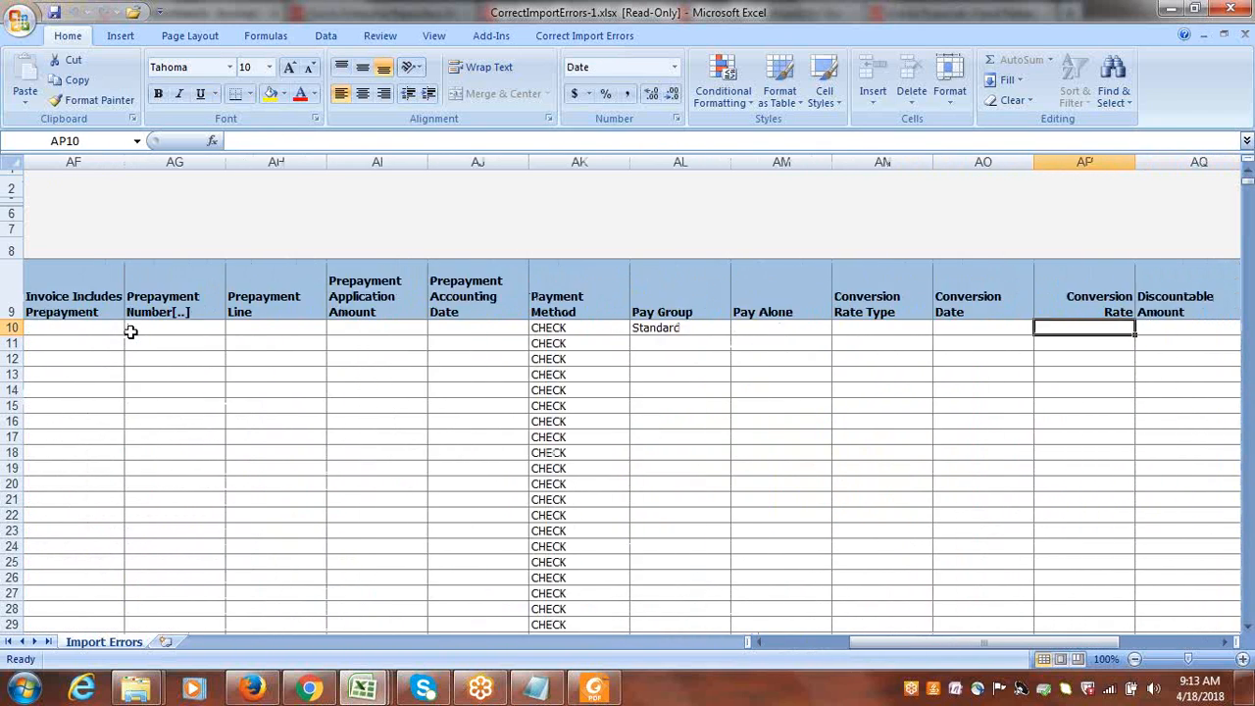
{"action": "key", "text": "Tab"}
{"action": "key", "text": "Tab"}
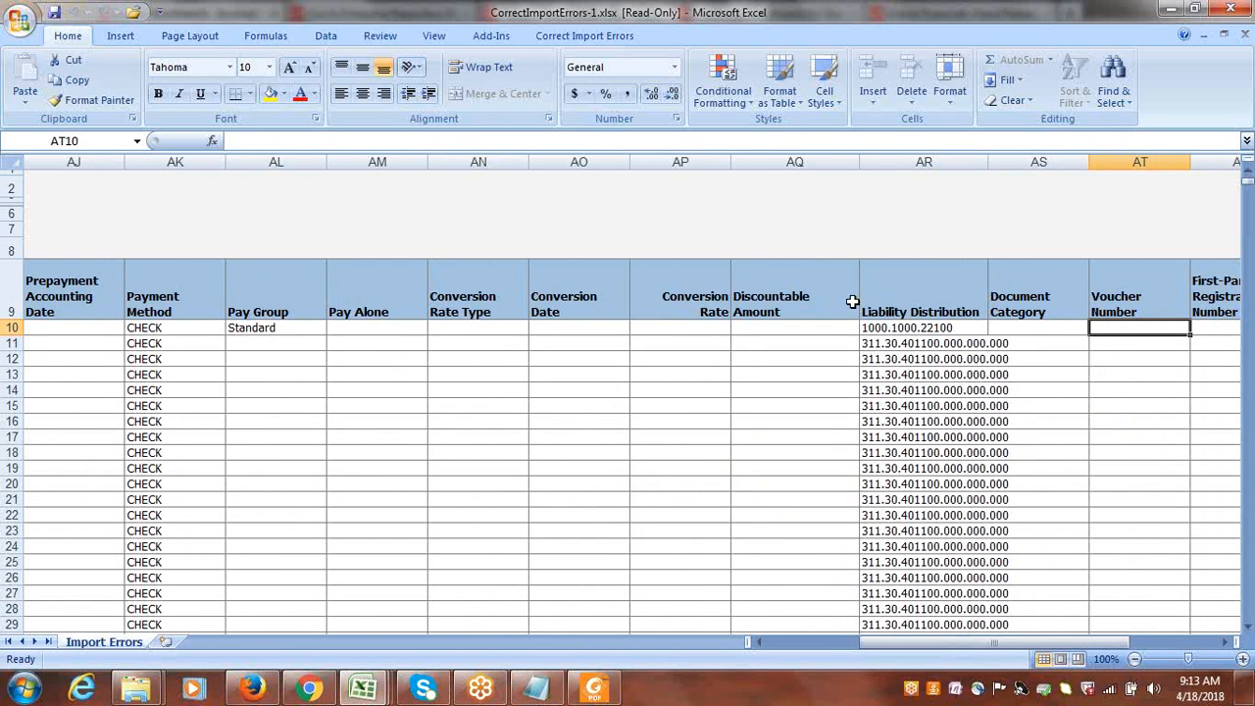
Edit the liability distribution of INV234 in AR10 so that it reads 1000.1000. without an account segment.
{"action": "left_click", "coordinate": [861, 327]}
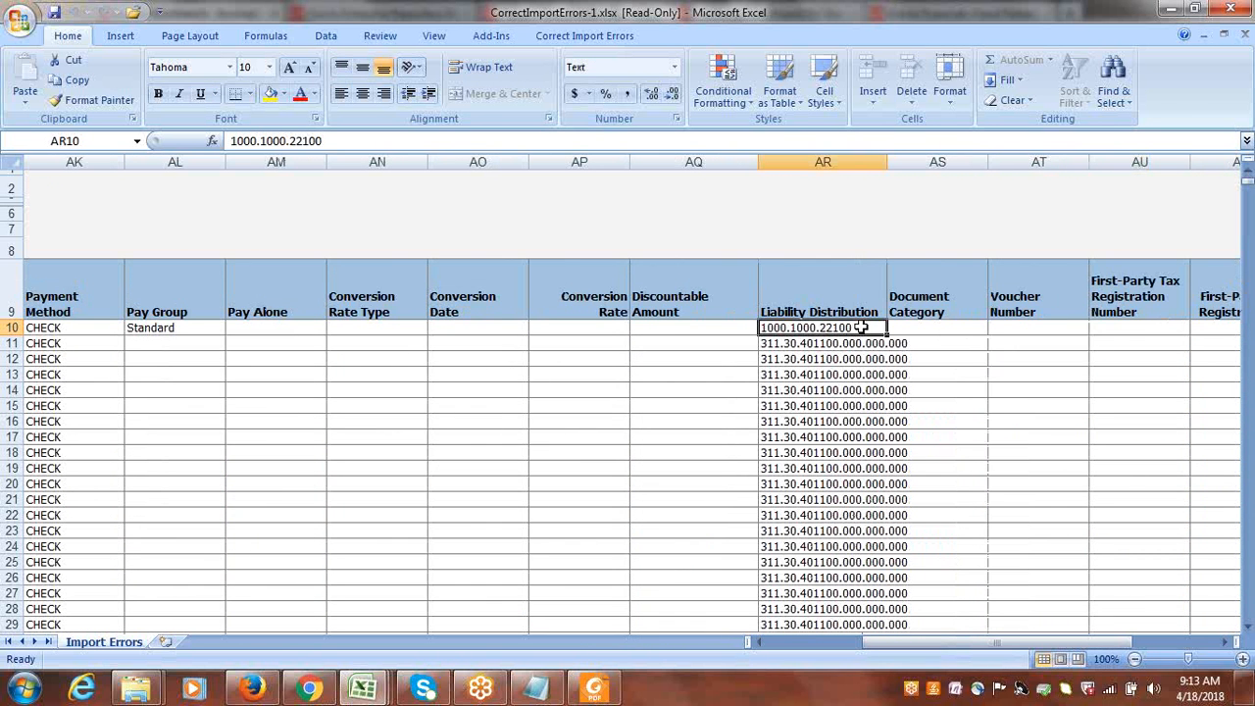
{"action": "double_click", "coordinate": [860, 327]}
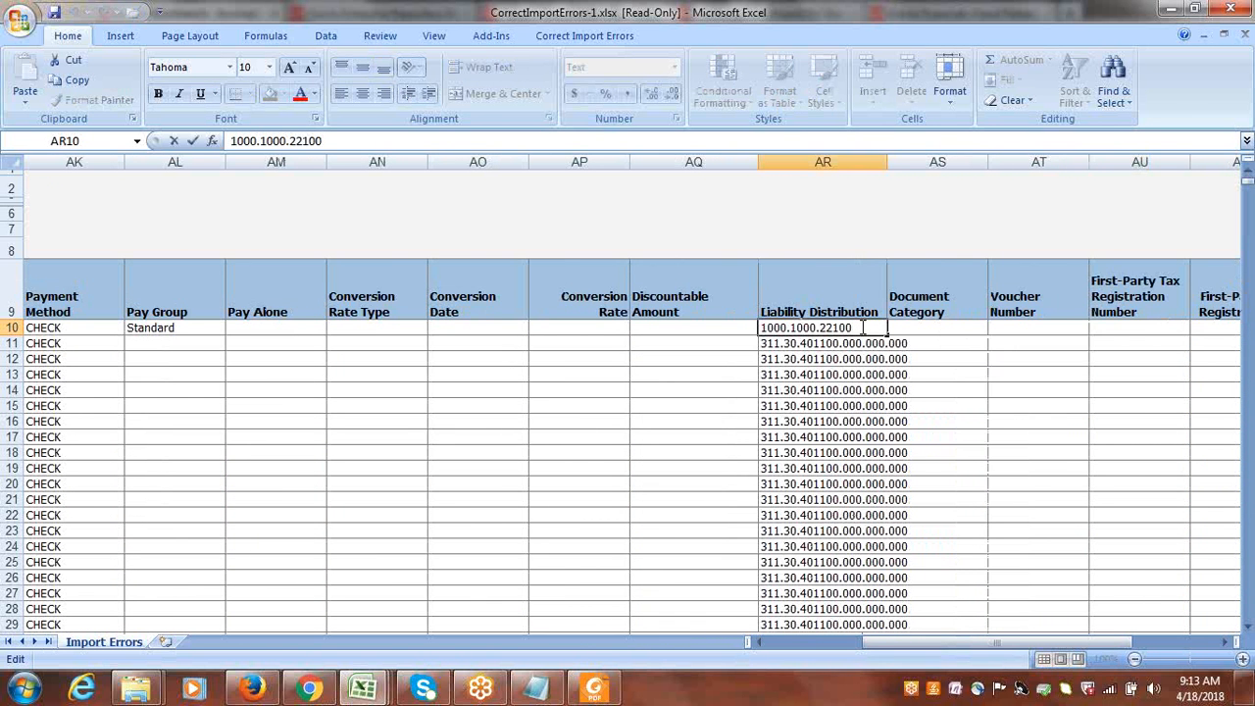
{"action": "key", "text": "BackSpace"}
{"action": "key", "text": "BackSpace"}
{"action": "key", "text": "BackSpace"}
{"action": "key", "text": "BackSpace"}
{"action": "key", "text": "BackSpace"}
{"action": "key", "text": "BackSpace"}
{"action": "key", "text": "BackSpace"}
{"action": "key", "text": "BackSpace"}
{"action": "key", "text": "BackSpace"}
{"action": "key", "text": "BackSpace"}
{"action": "key", "text": "BackSpace"}
{"action": "key", "text": "BackSpace"}
{"action": "key", "text": "BackSpace"}
{"action": "key", "text": "BackSpace"}
{"action": "key", "text": "BackSpace"}
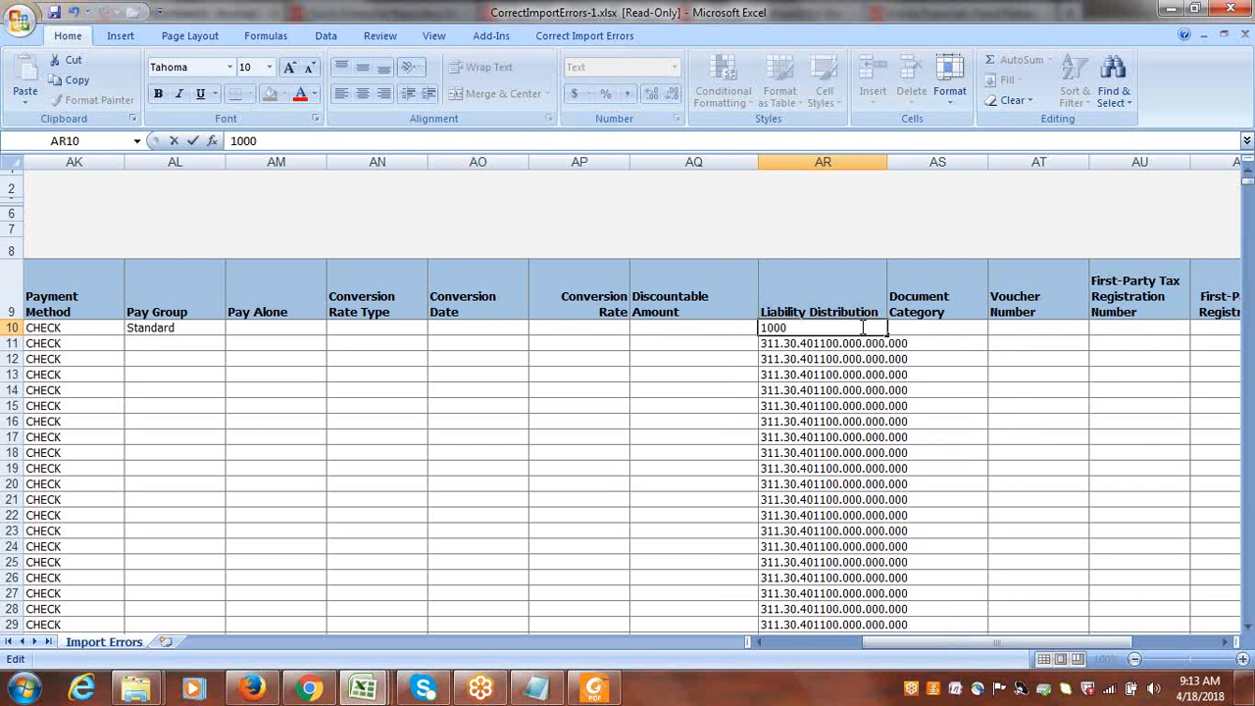
{"action": "type", "text": "1000.1000."}
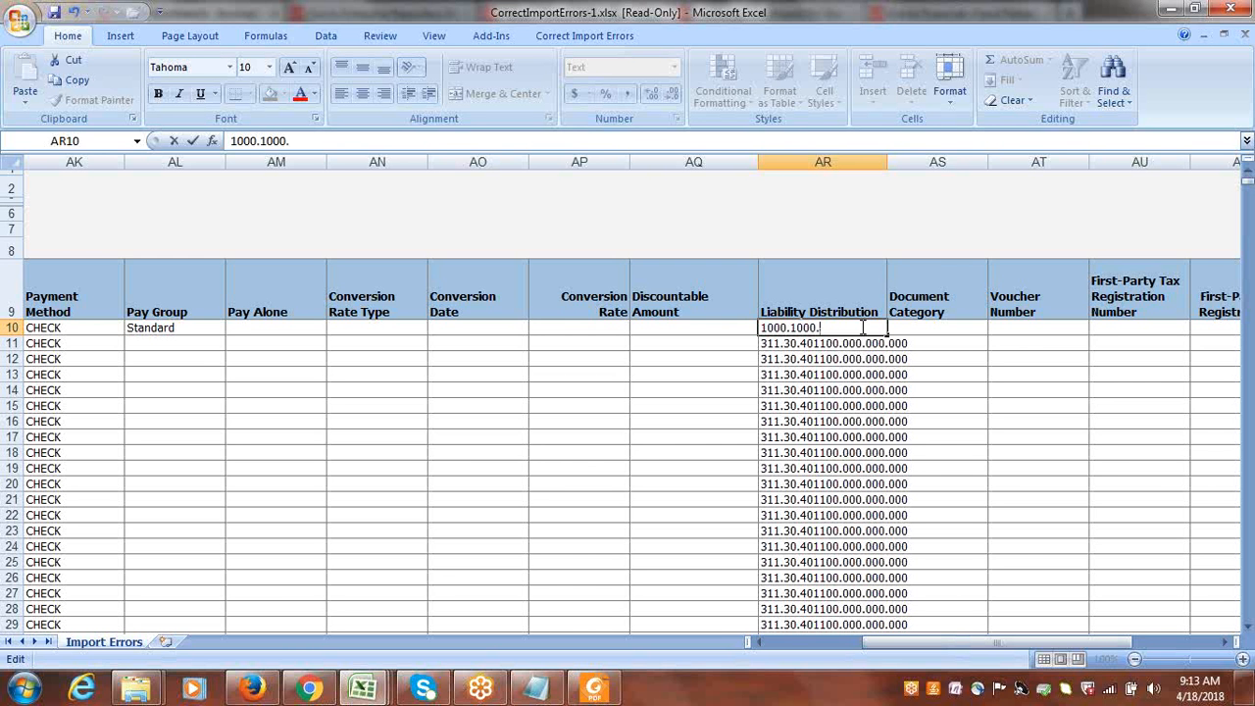
{"action": "right_click", "coordinate": [257, 692]}
{"action": "right_click", "coordinate": [311, 698]}
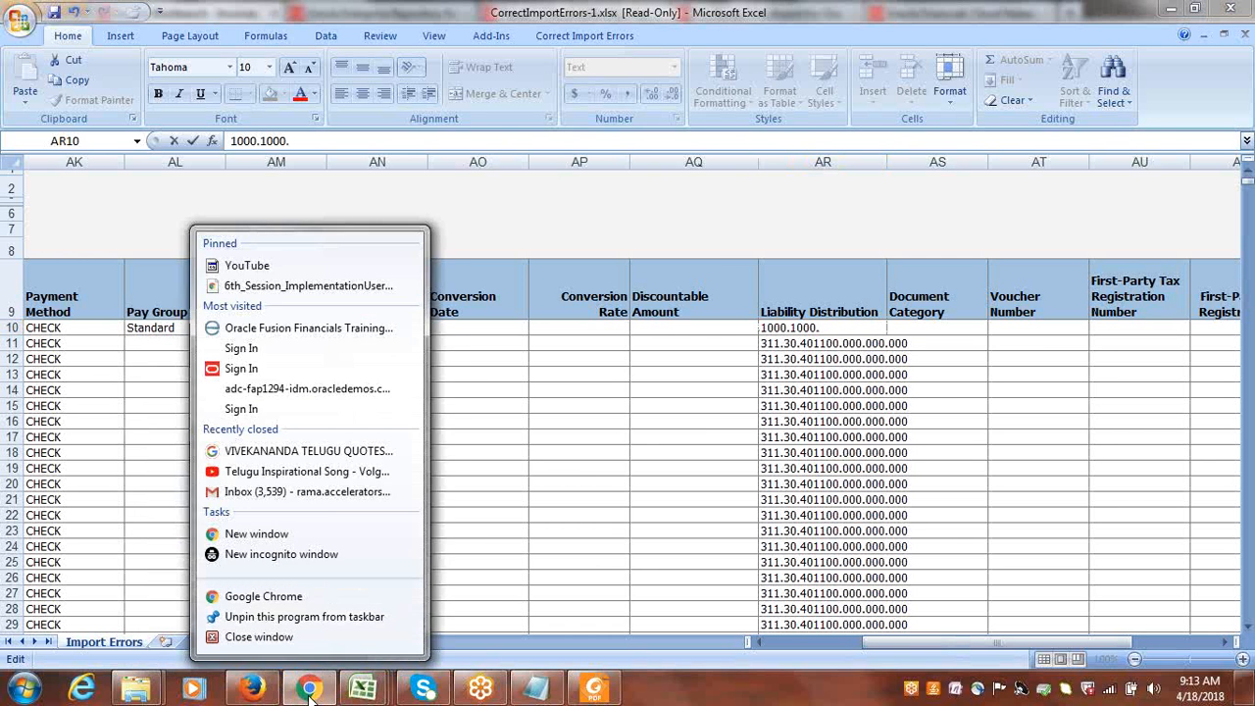
{"action": "left_click", "coordinate": [311, 698]}
{"action": "left_click", "coordinate": [310, 691]}
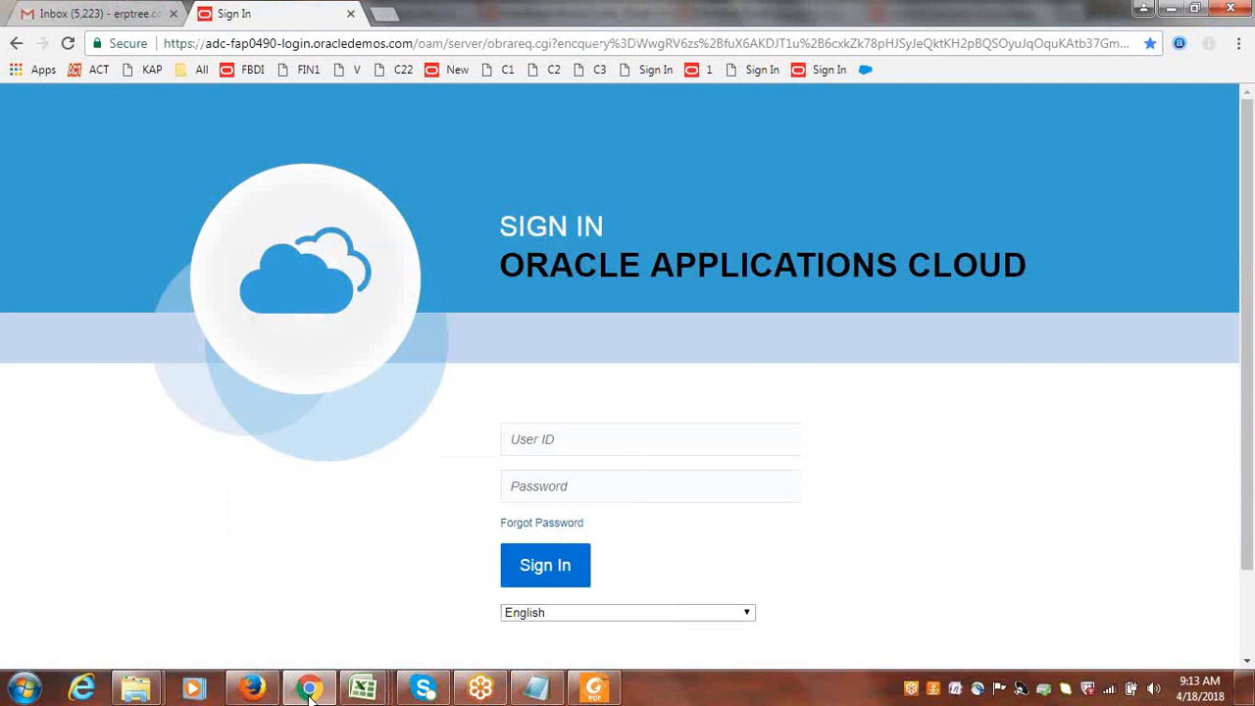
{"action": "right_click", "coordinate": [269, 695]}
Switch to the Invoices page in Firefox and extend the Recent invoices period from 3 to 5 days.
{"action": "left_click", "coordinate": [257, 691]}
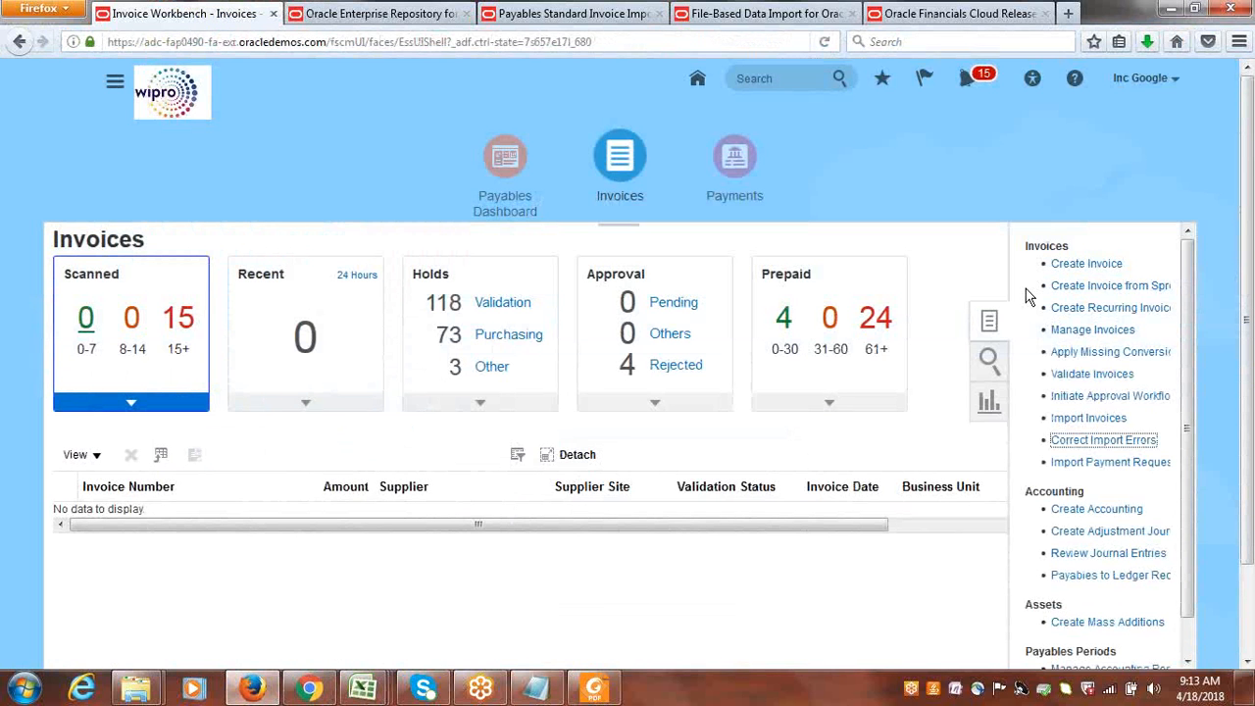
{"action": "left_click", "coordinate": [343, 280]}
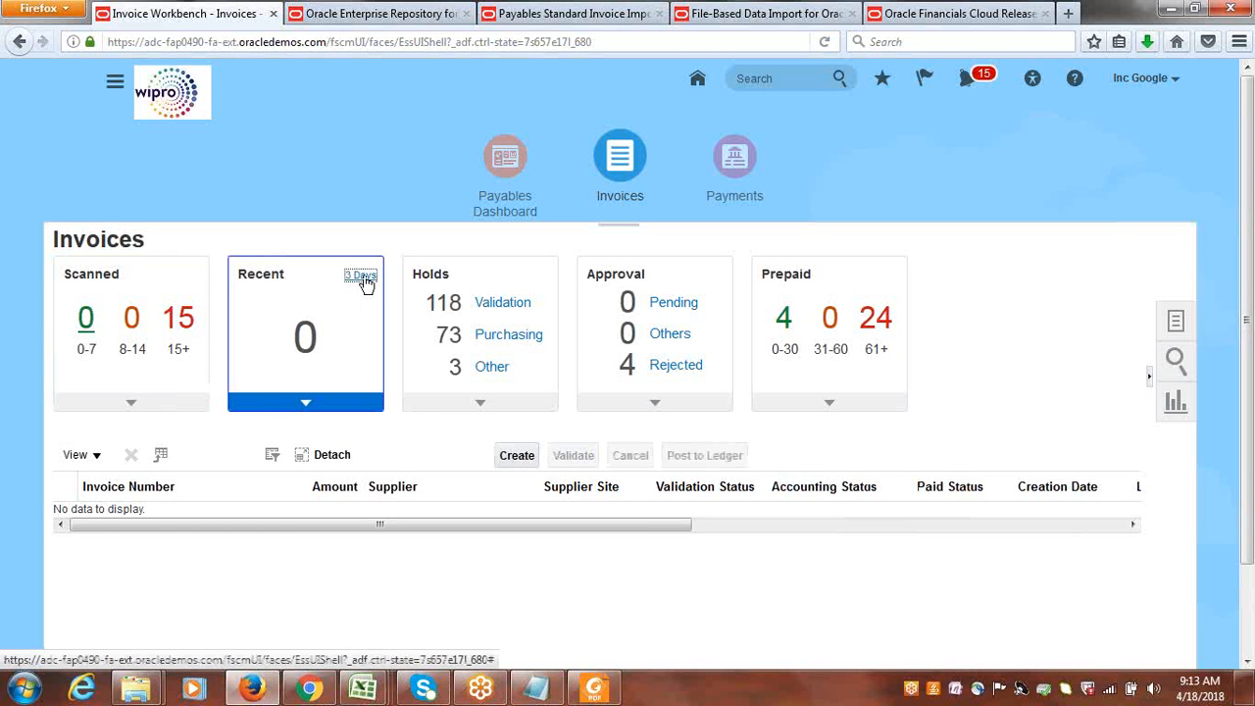
{"action": "left_click", "coordinate": [362, 279]}
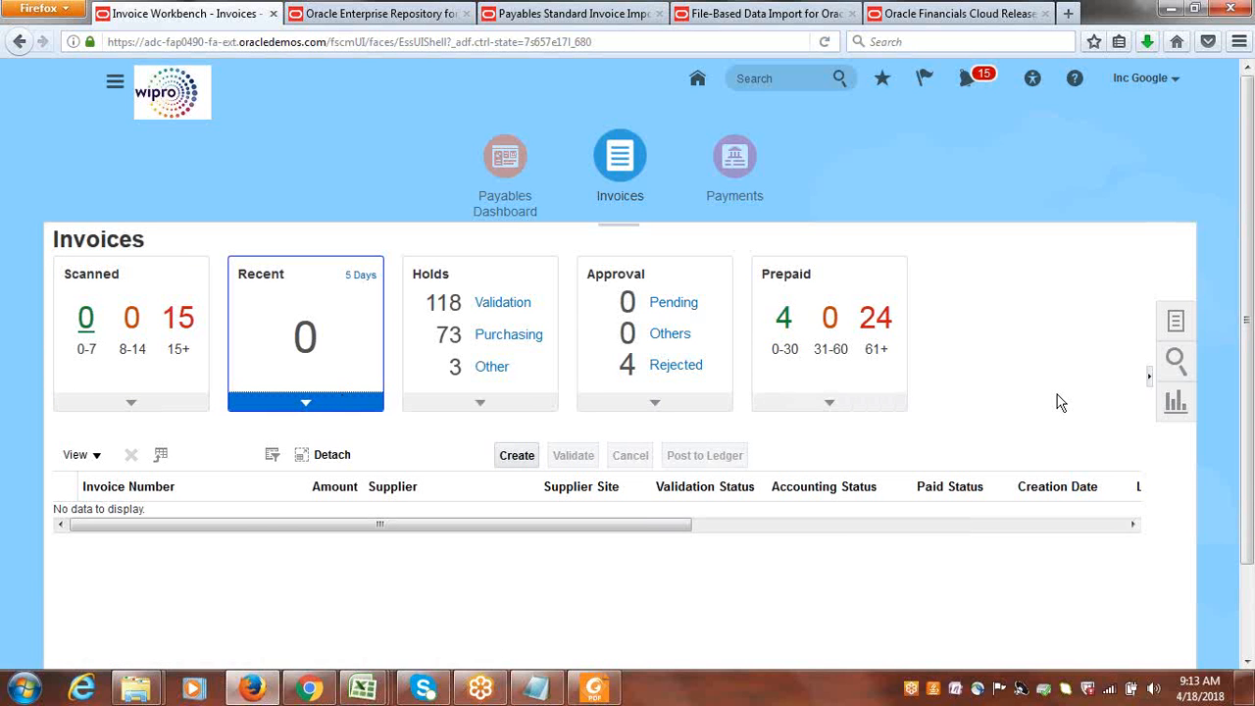
Open the Create Invoice page from the Invoices work area.
{"action": "left_click", "coordinate": [1169, 319]}
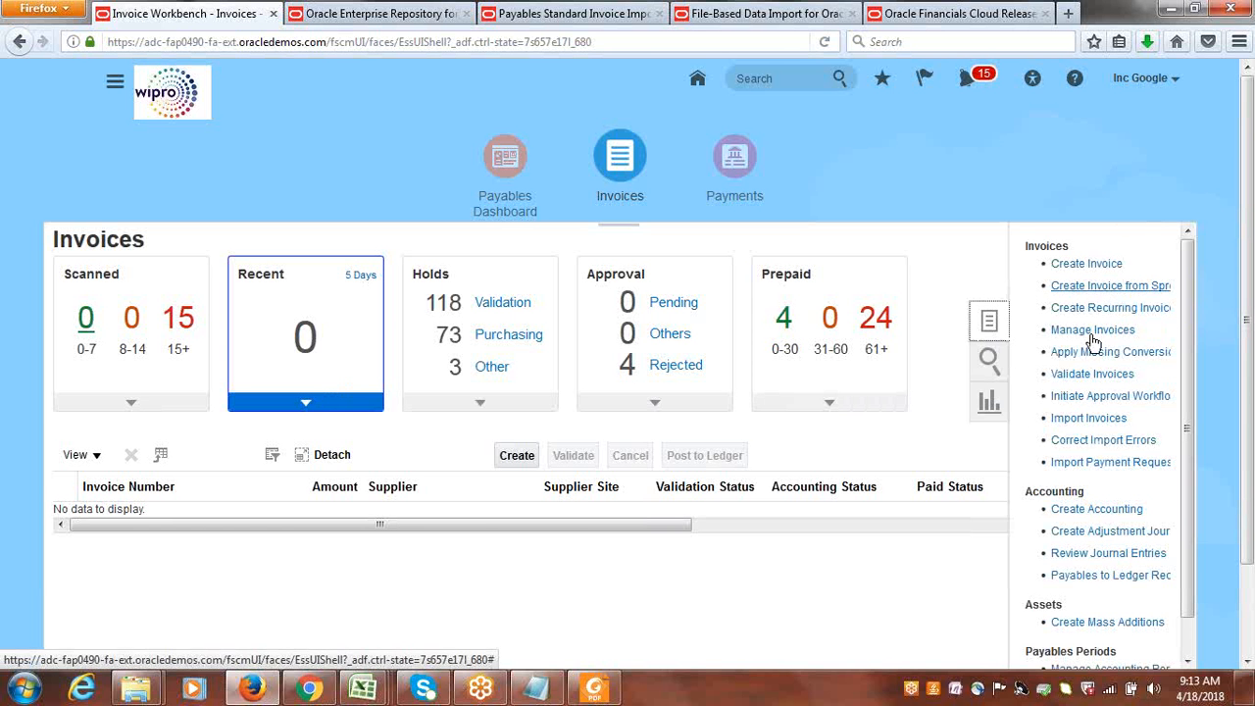
{"action": "left_click", "coordinate": [1088, 265]}
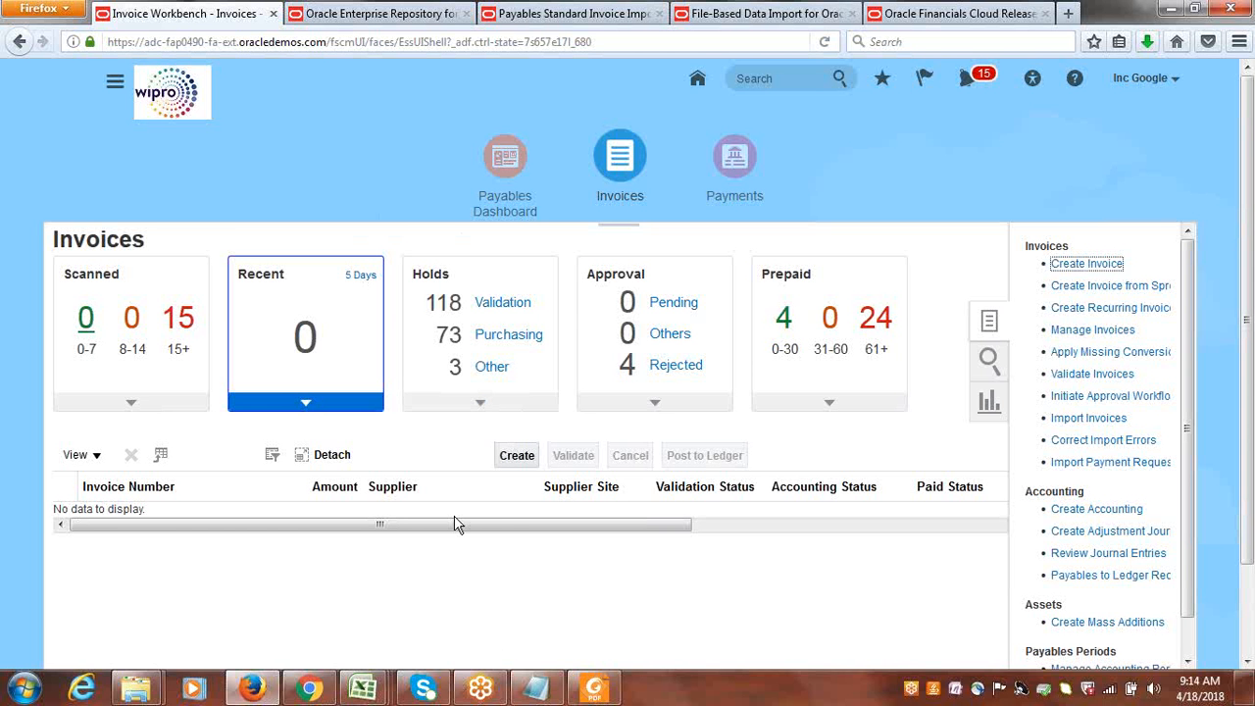
{"action": "left_click", "coordinate": [517, 456]}
{"action": "right_click", "coordinate": [518, 457]}
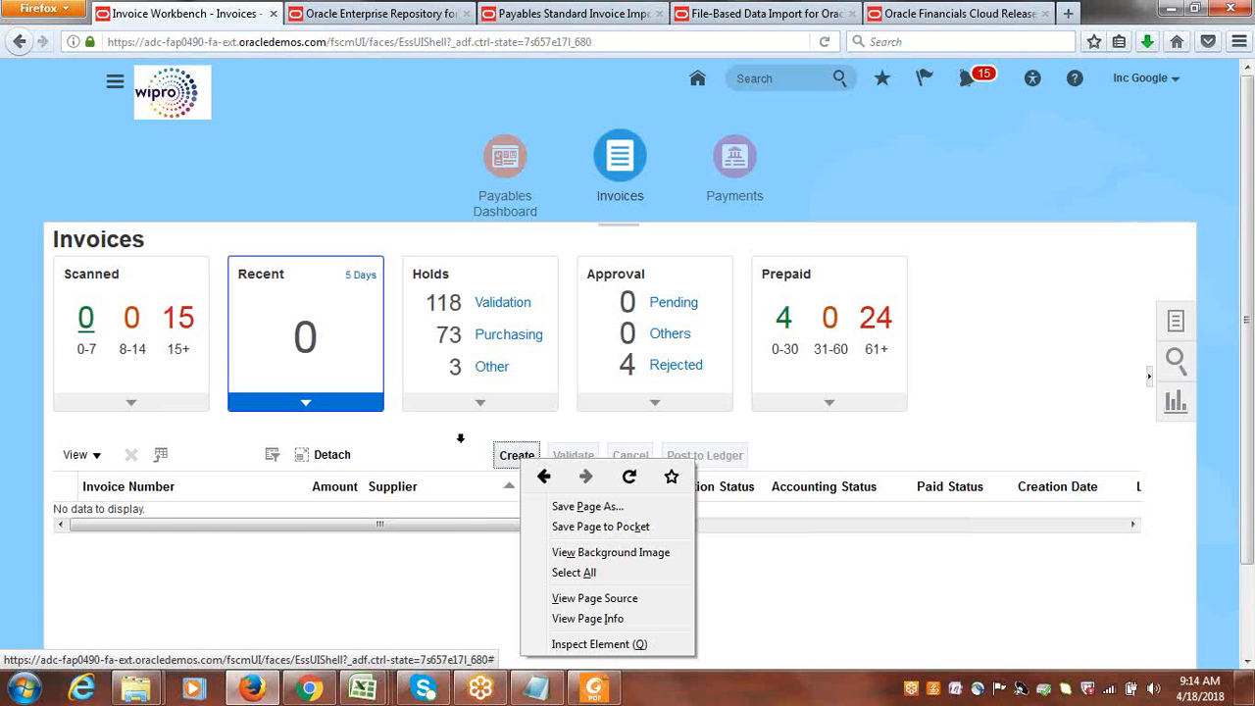
{"action": "left_click", "coordinate": [959, 259]}
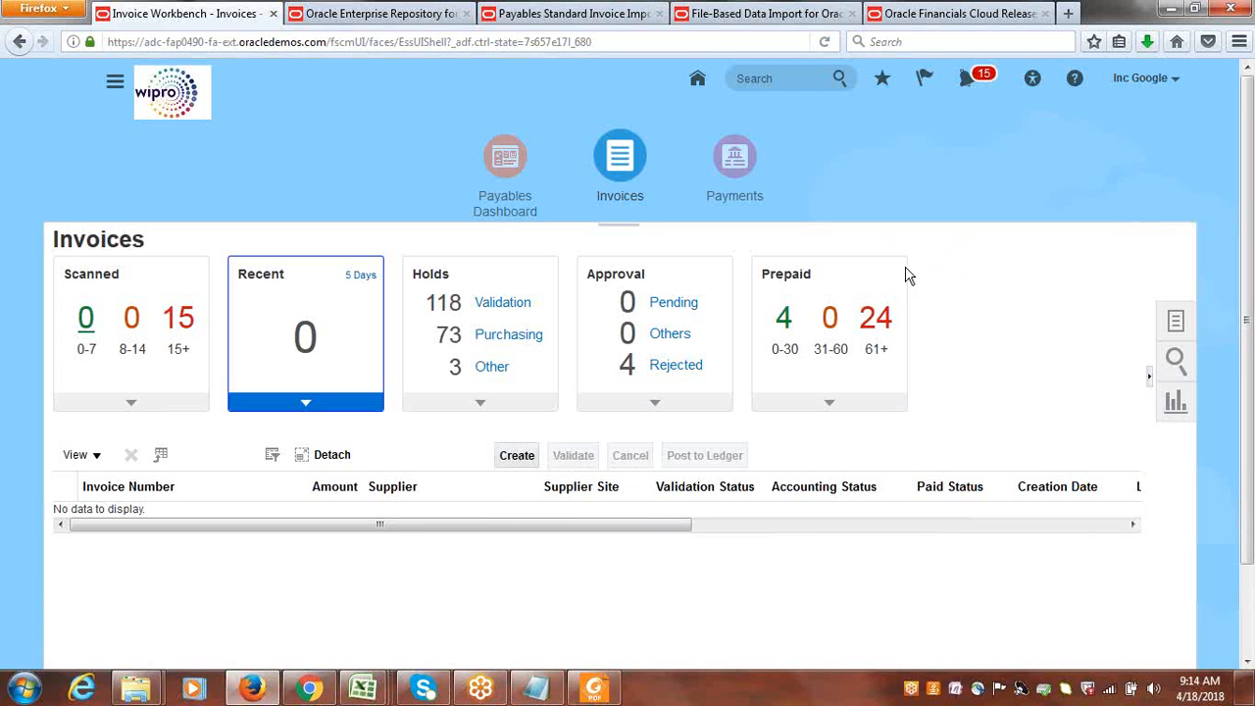
{"action": "left_click", "coordinate": [517, 457]}
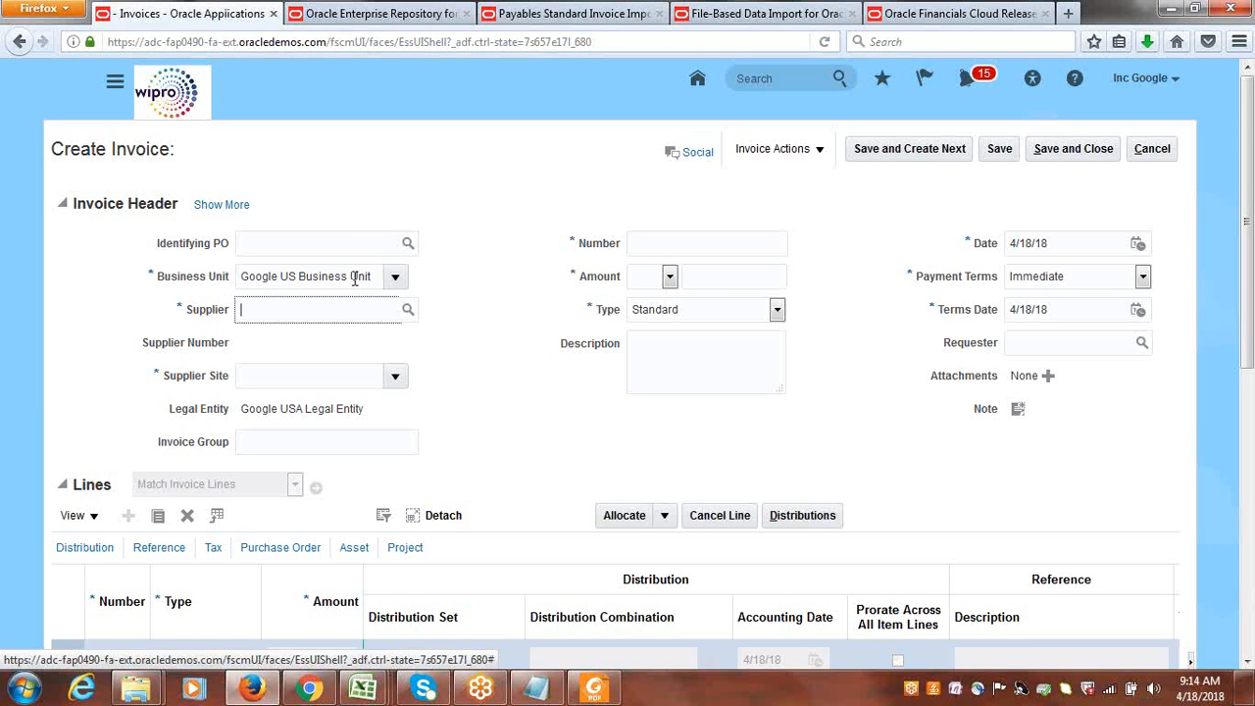
Enter google inc as the supplier and show the expanded header's accounting details to check the default Liability Distribution.
{"action": "type", "text": "c"}
{"action": "type", "text": "oo"}
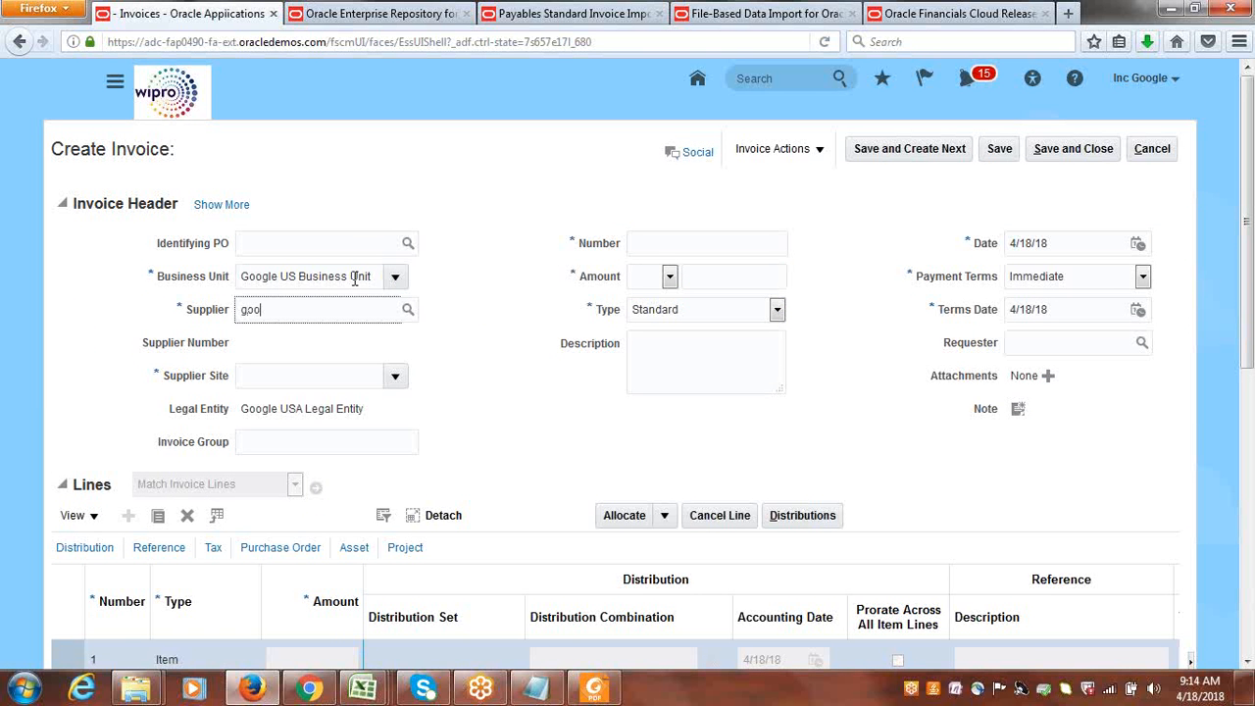
{"action": "type", "text": "gle inc"}
{"action": "key", "text": "Tab"}
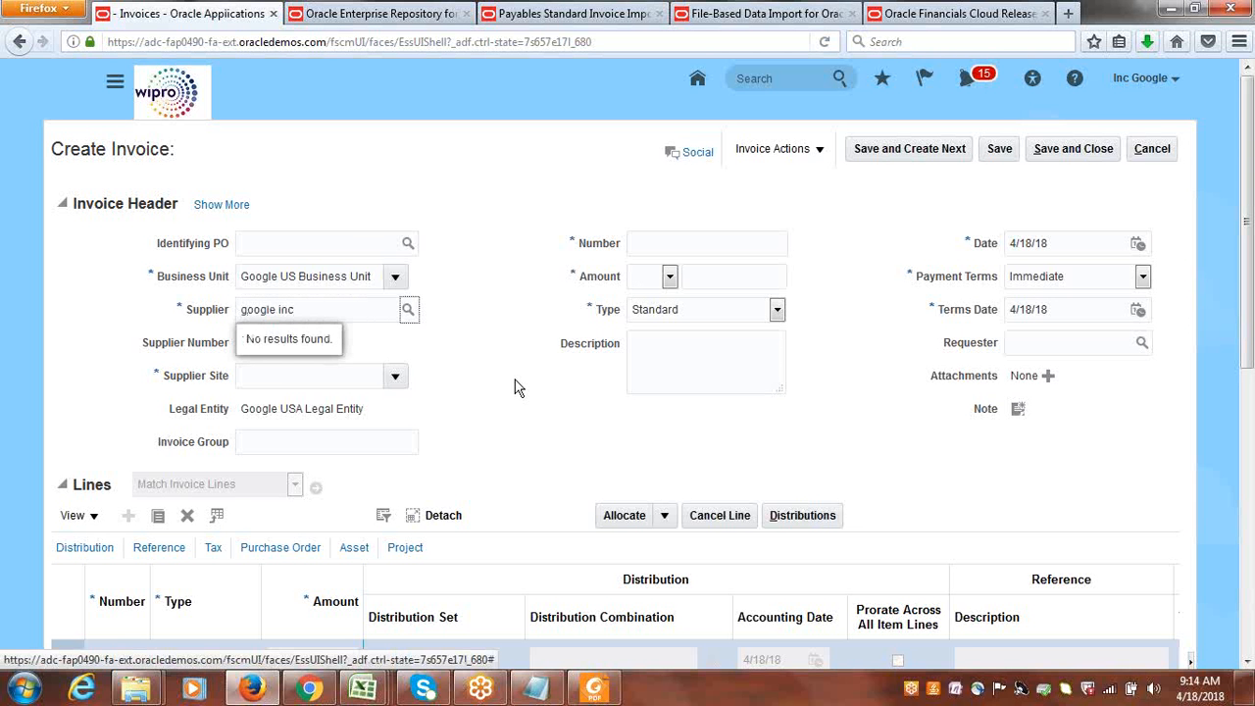
{"action": "left_click", "coordinate": [225, 208]}
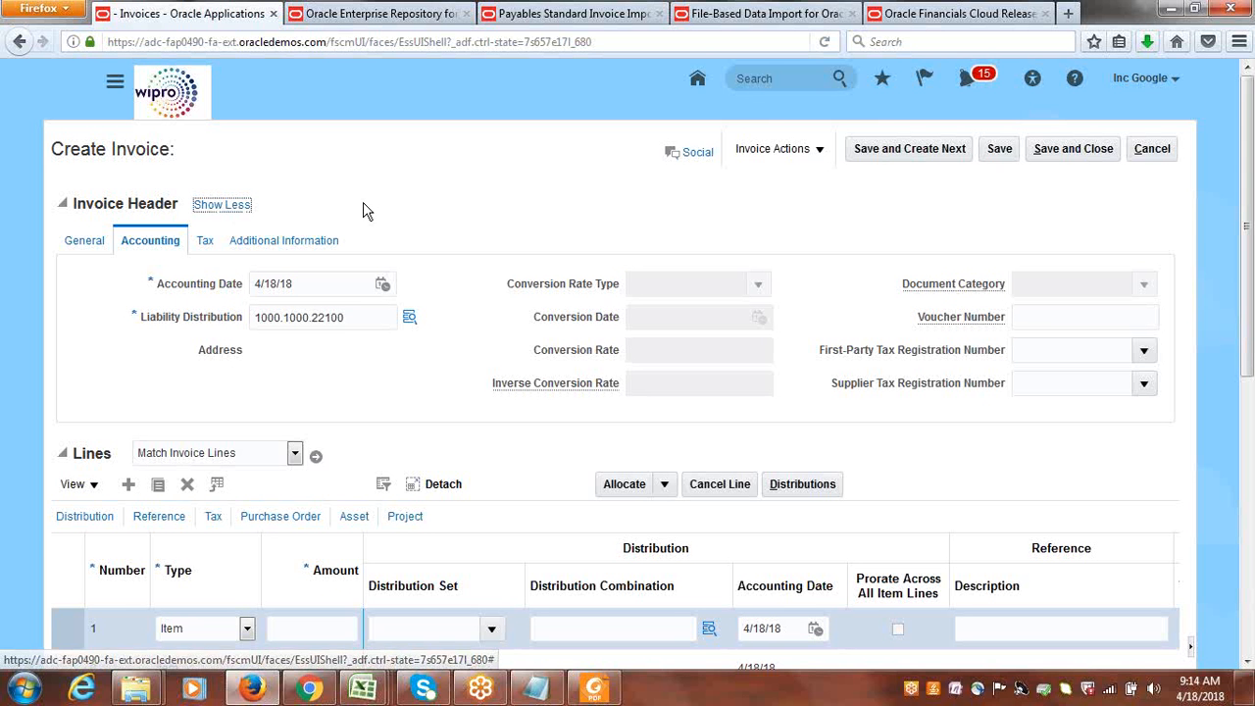
{"action": "left_click", "coordinate": [359, 318]}
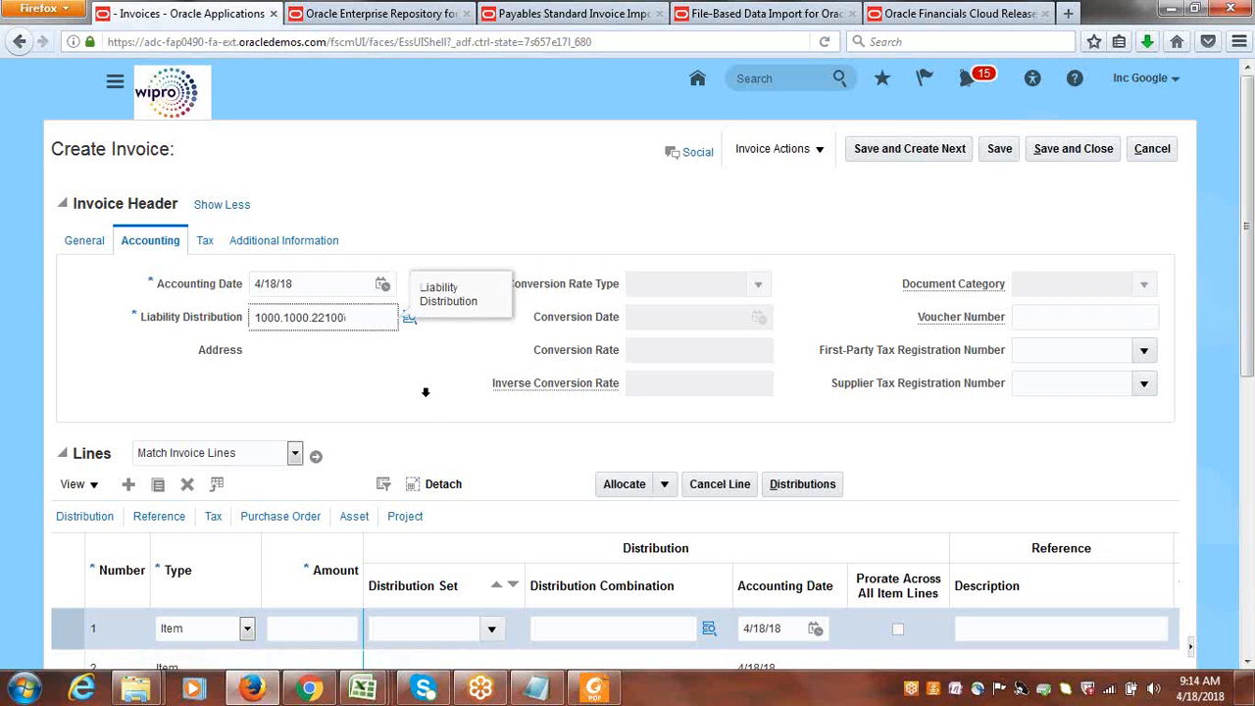
Switch to the CorrectImportErrors-1.xlsx workbook in Excel and complete the INV234 liability distribution in AR10 as 1000.1000.22100.
{"action": "right_click", "coordinate": [375, 692]}
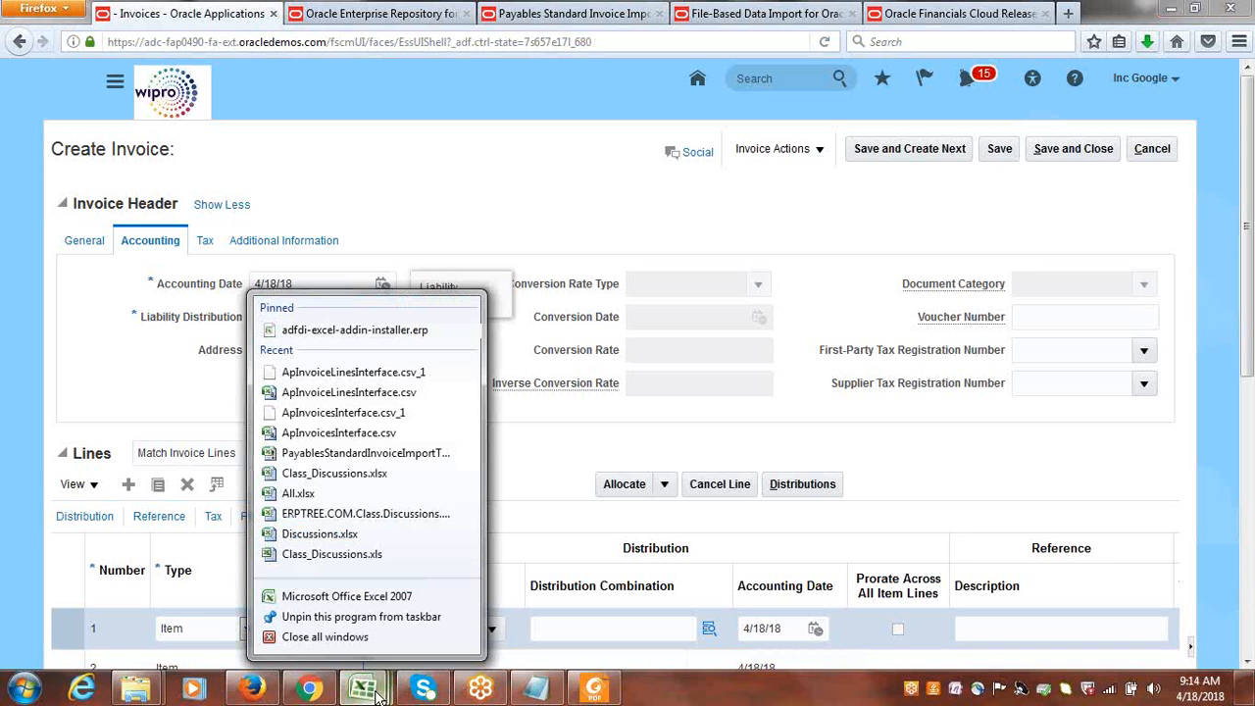
{"action": "left_click", "coordinate": [361, 693]}
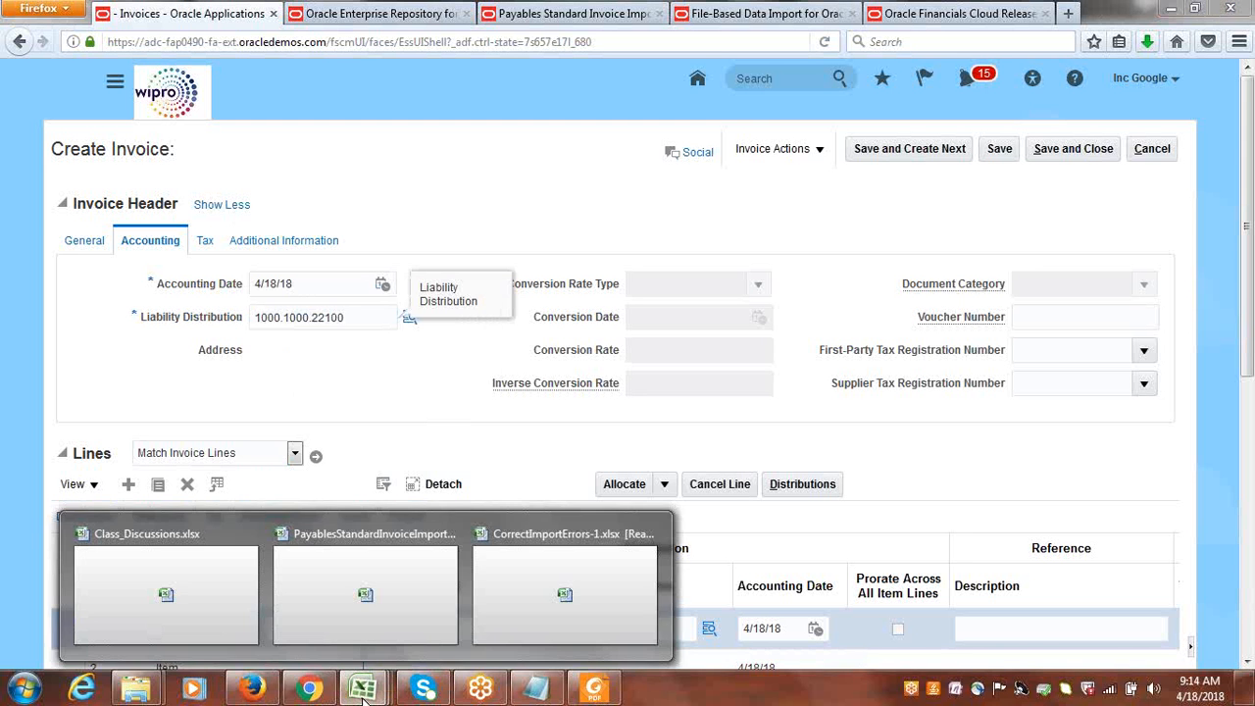
{"action": "left_click", "coordinate": [533, 600]}
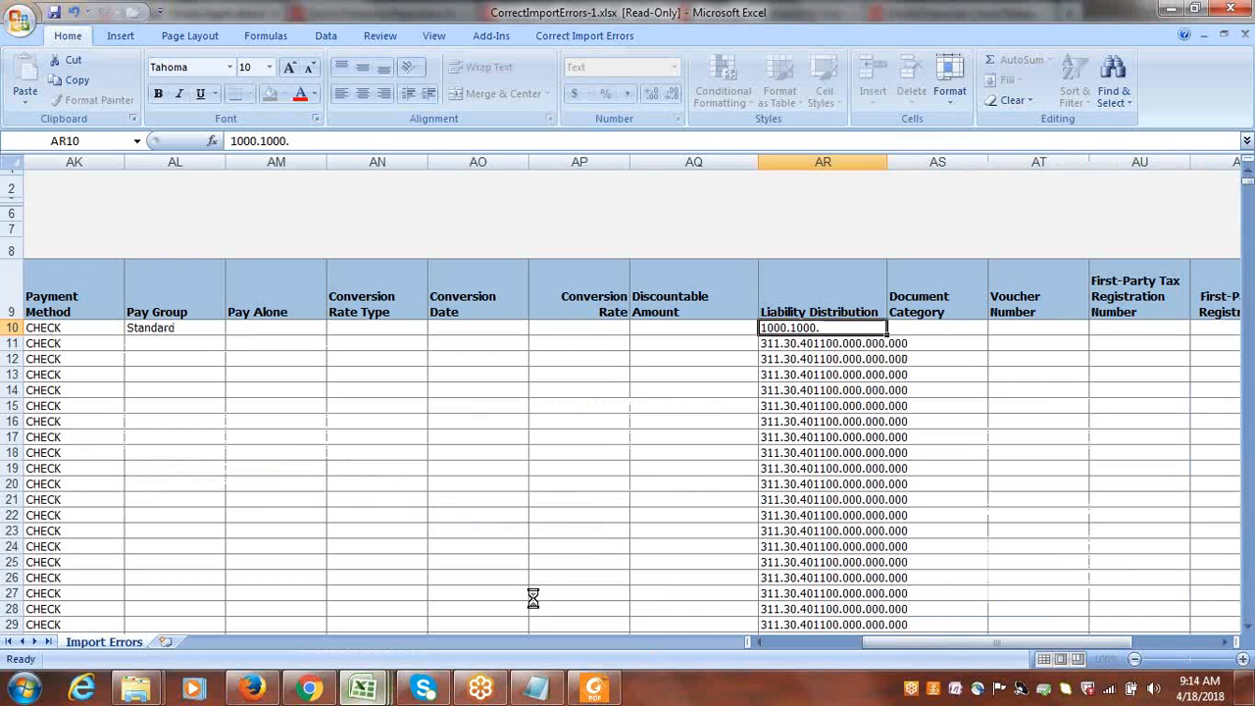
{"action": "double_click", "coordinate": [834, 328]}
{"action": "type", "text": "22"}
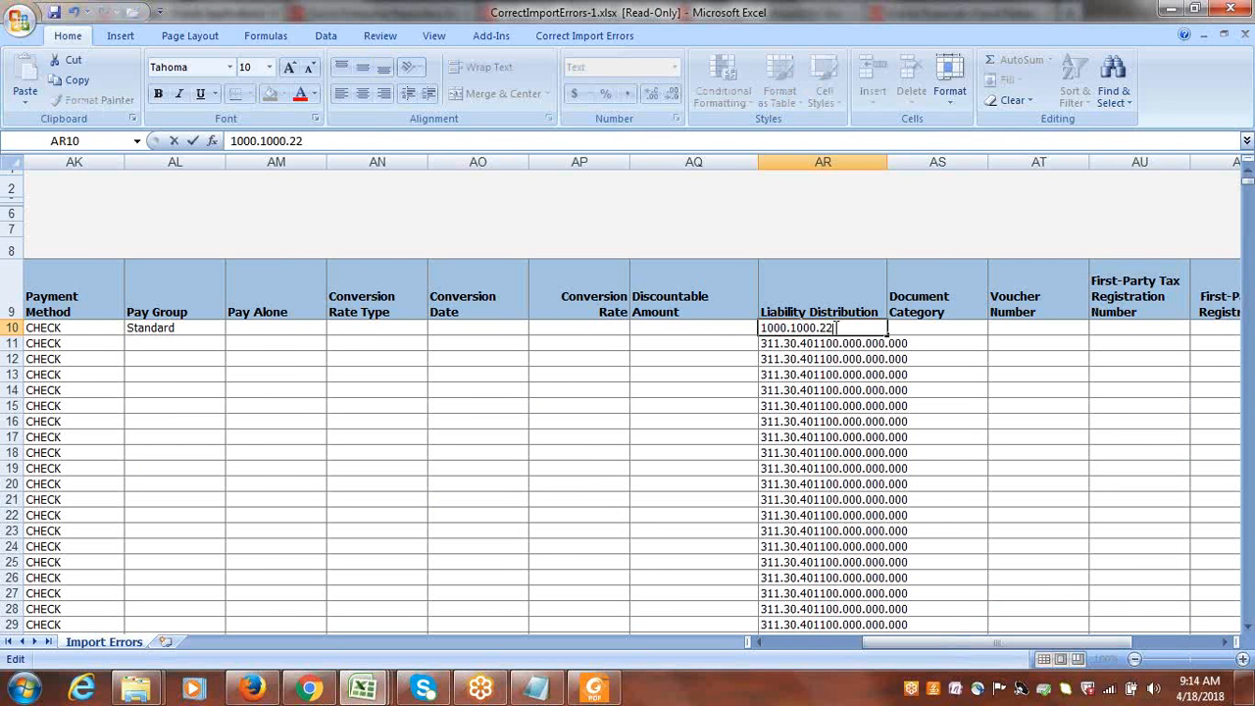
{"action": "key", "text": "Tab"}
{"action": "key", "text": "Tab"}
{"action": "key", "text": "Tab"}
{"action": "key", "text": "Tab"}
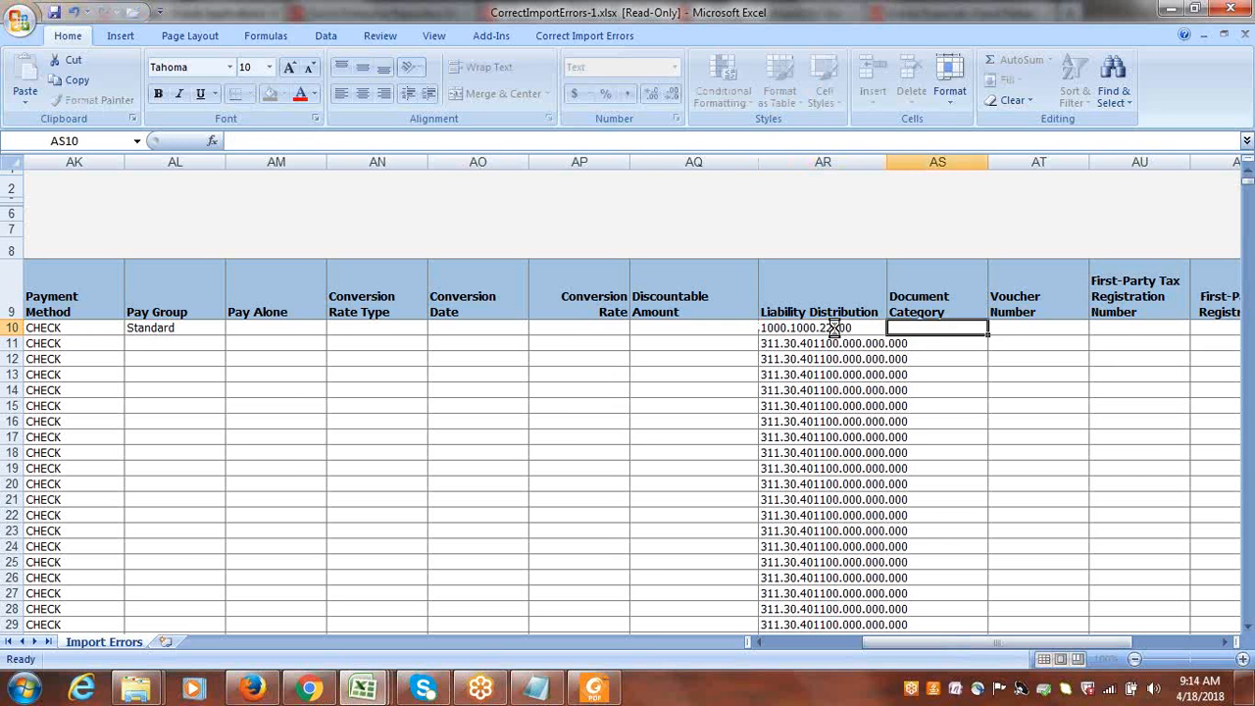
{"action": "key", "text": "Tab"}
{"action": "key", "text": "Tab"}
{"action": "key", "text": "Tab"}
{"action": "key", "text": "Tab"}
{"action": "key", "text": "Tab"}
{"action": "key", "text": "Tab"}
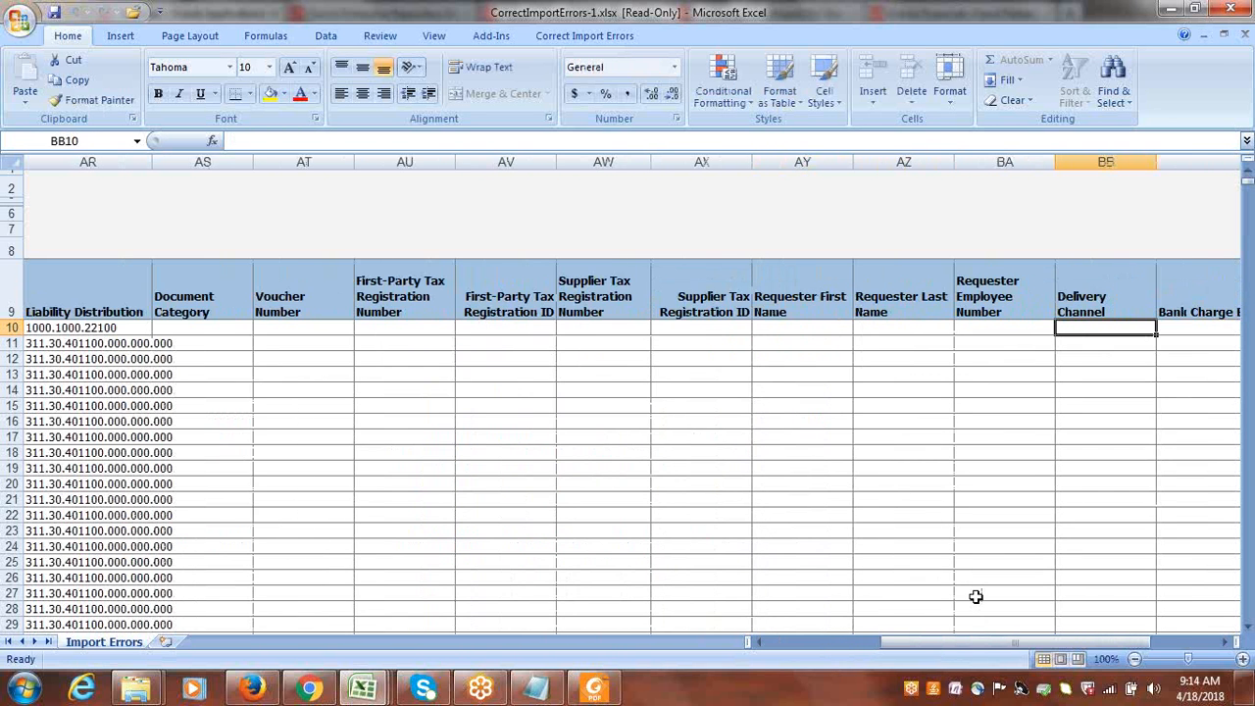
{"action": "key", "text": "ctrl+s"}
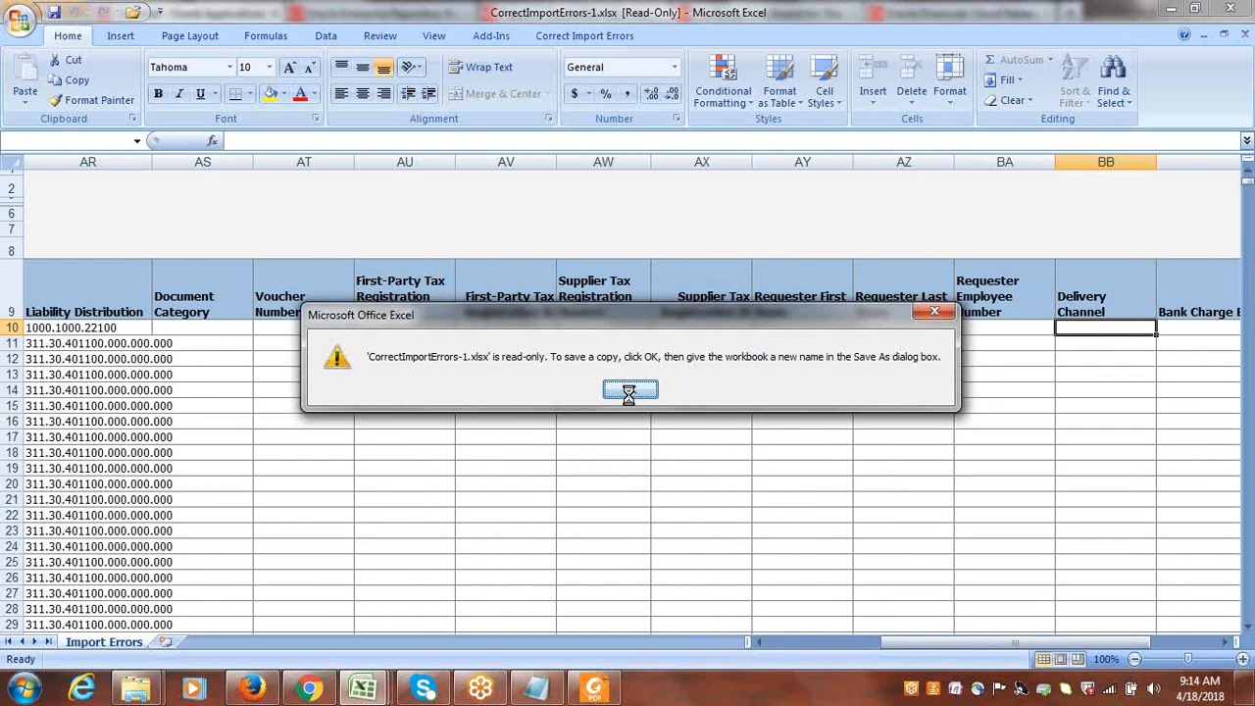
{"action": "left_click", "coordinate": [631, 401]}
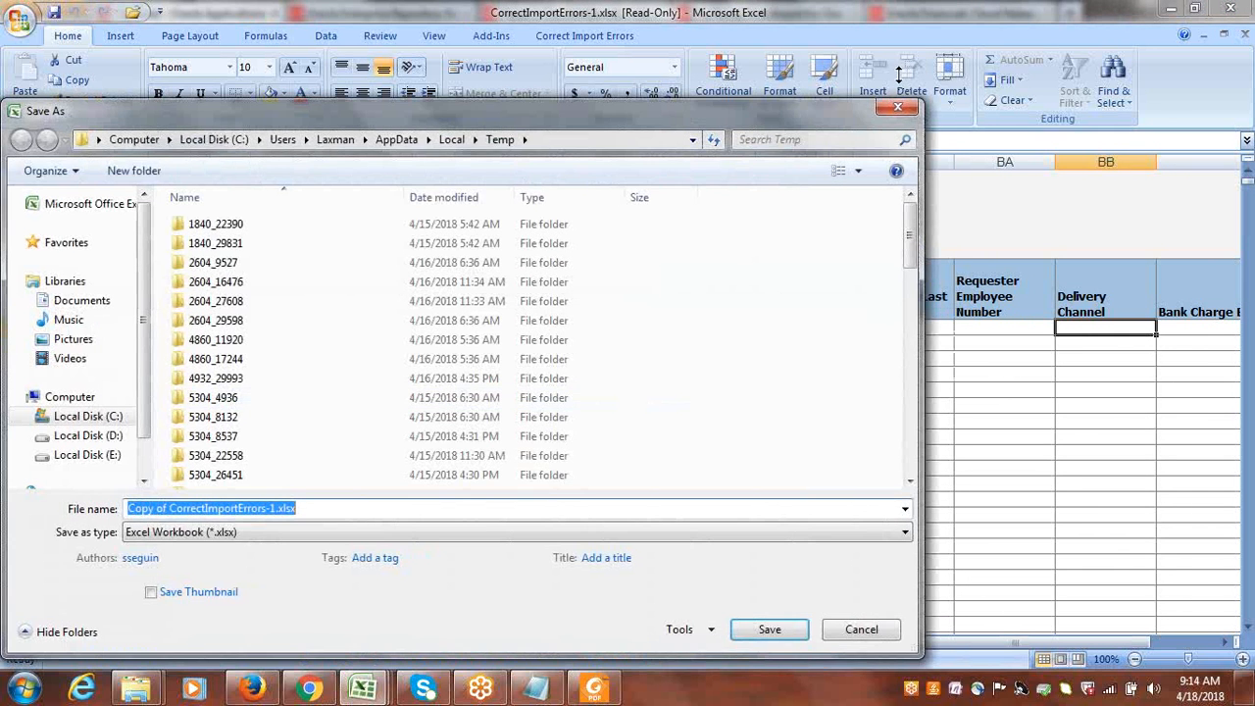
{"action": "left_click", "coordinate": [897, 106]}
Select the INV234 header row 10, run Save and Submit Invoice Import, and accept the update confirmation.
{"action": "left_click_drag", "start_coordinate": [903, 645], "coordinate": [1015, 647]}
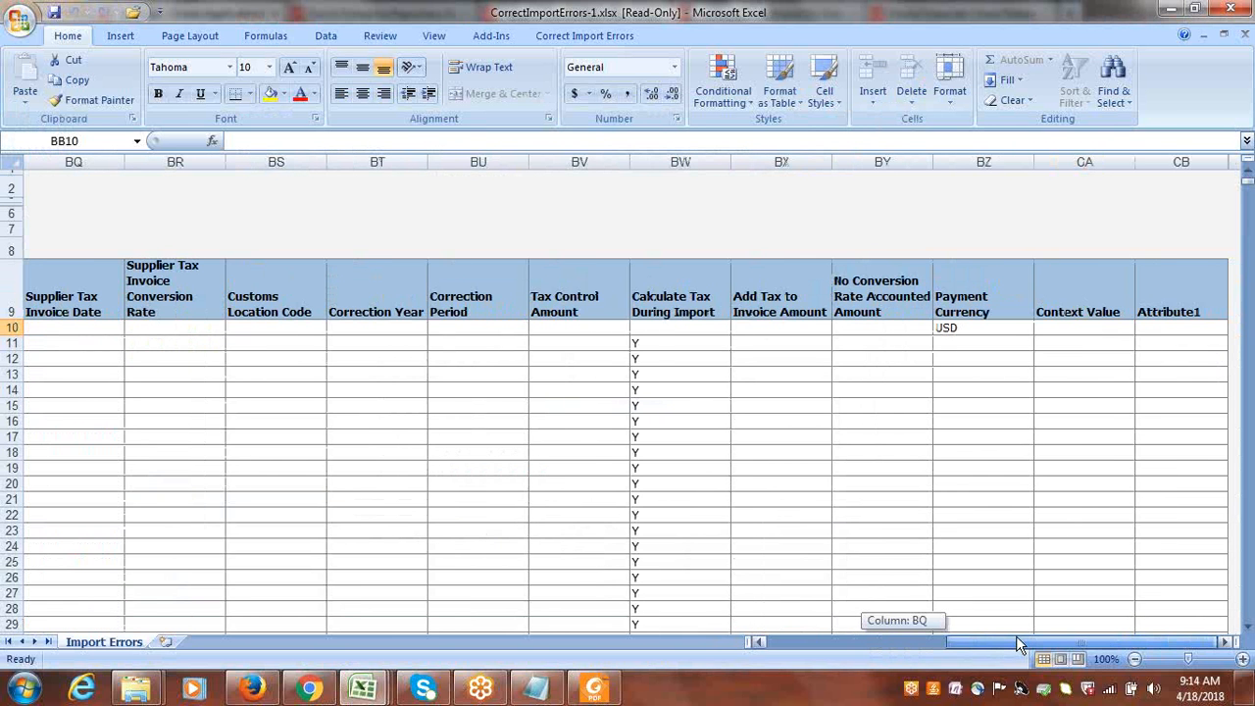
{"action": "left_click_drag", "start_coordinate": [1016, 636], "coordinate": [825, 657]}
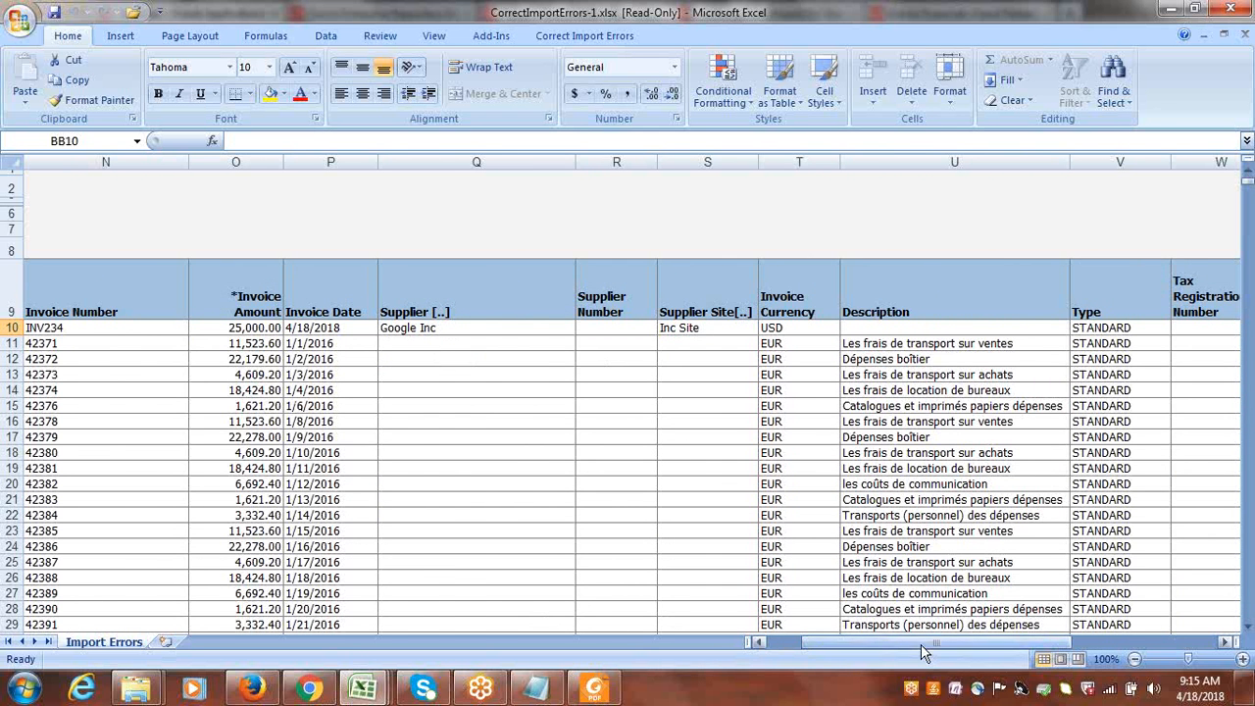
{"action": "left_click_drag", "start_coordinate": [921, 645], "coordinate": [917, 644]}
{"action": "left_click_drag", "start_coordinate": [909, 656], "coordinate": [875, 666]}
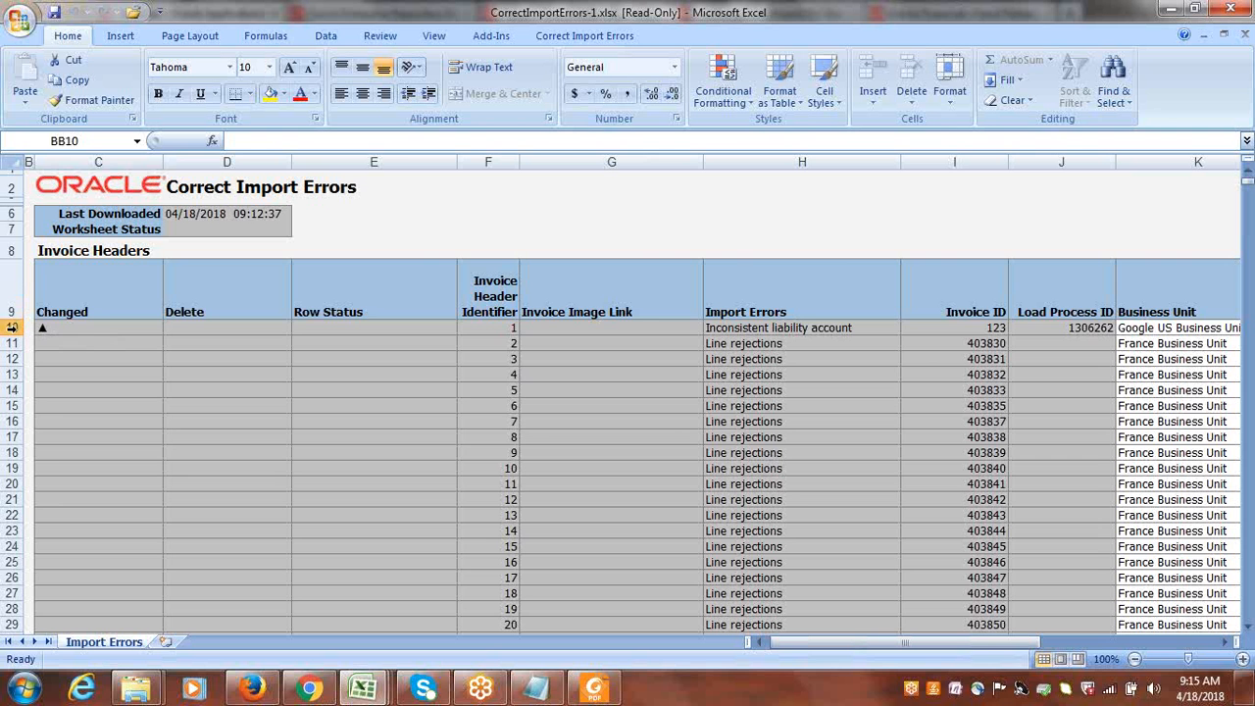
{"action": "left_click", "coordinate": [13, 329]}
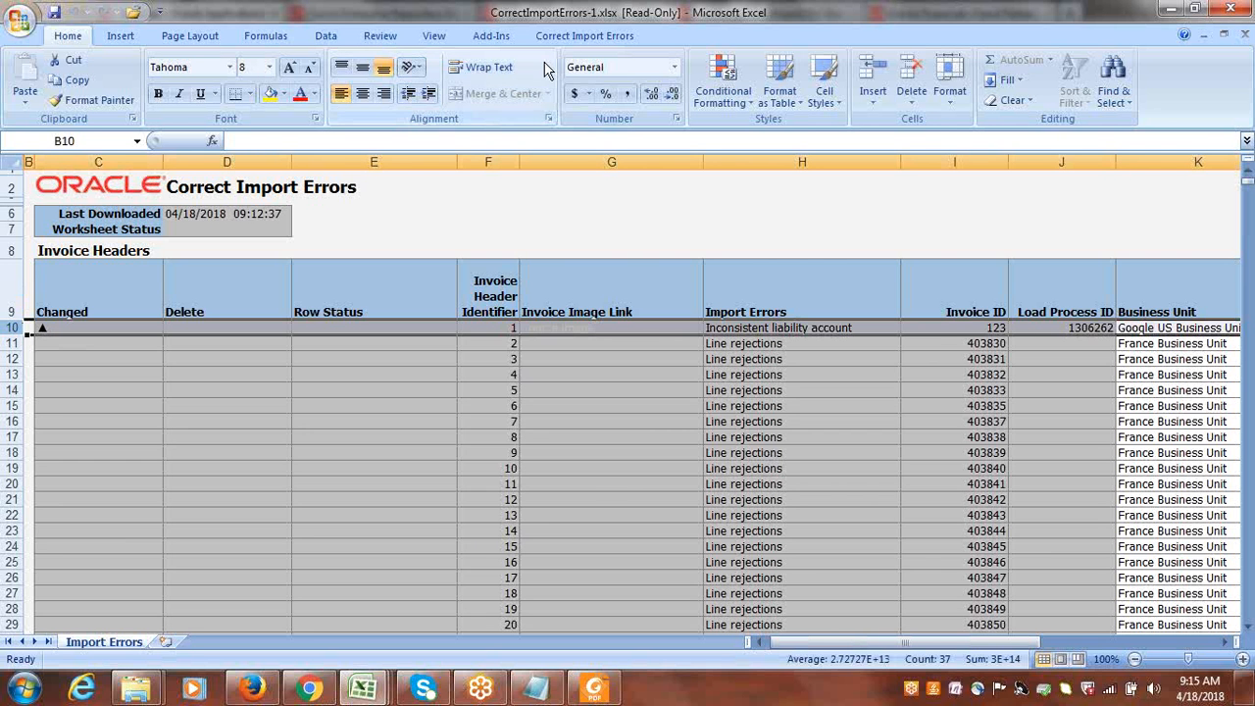
{"action": "left_click", "coordinate": [564, 39]}
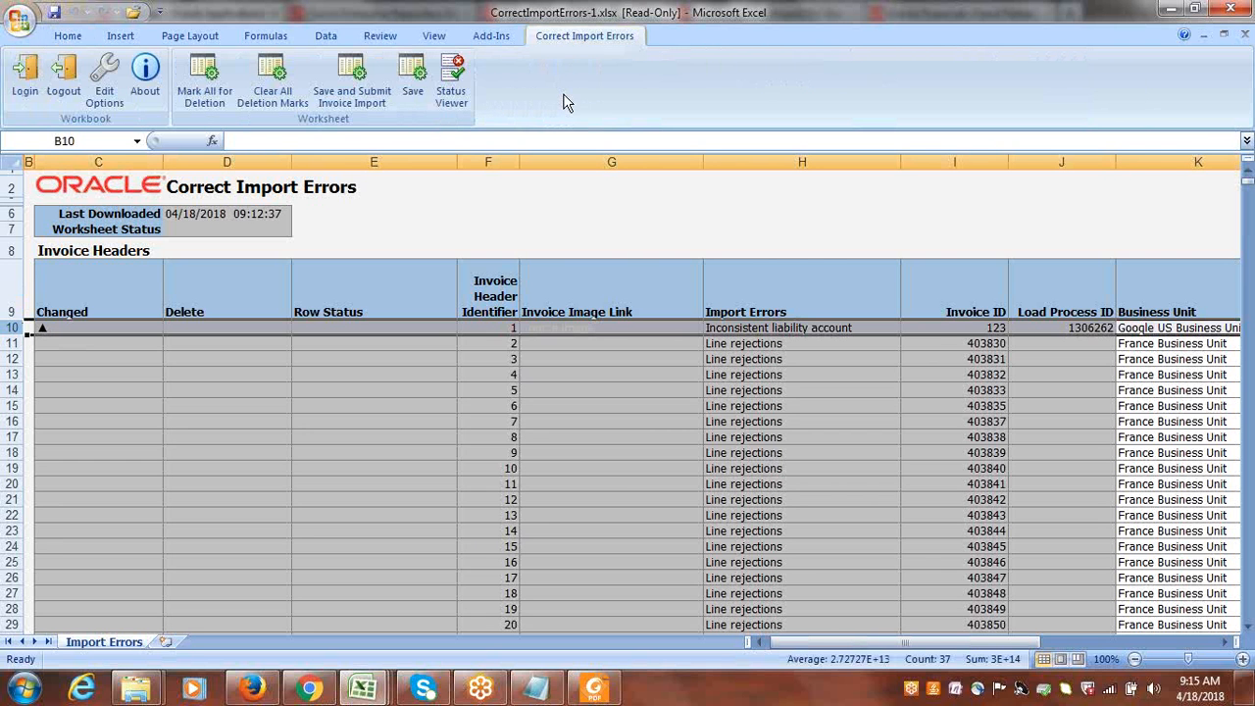
{"action": "left_click", "coordinate": [334, 77]}
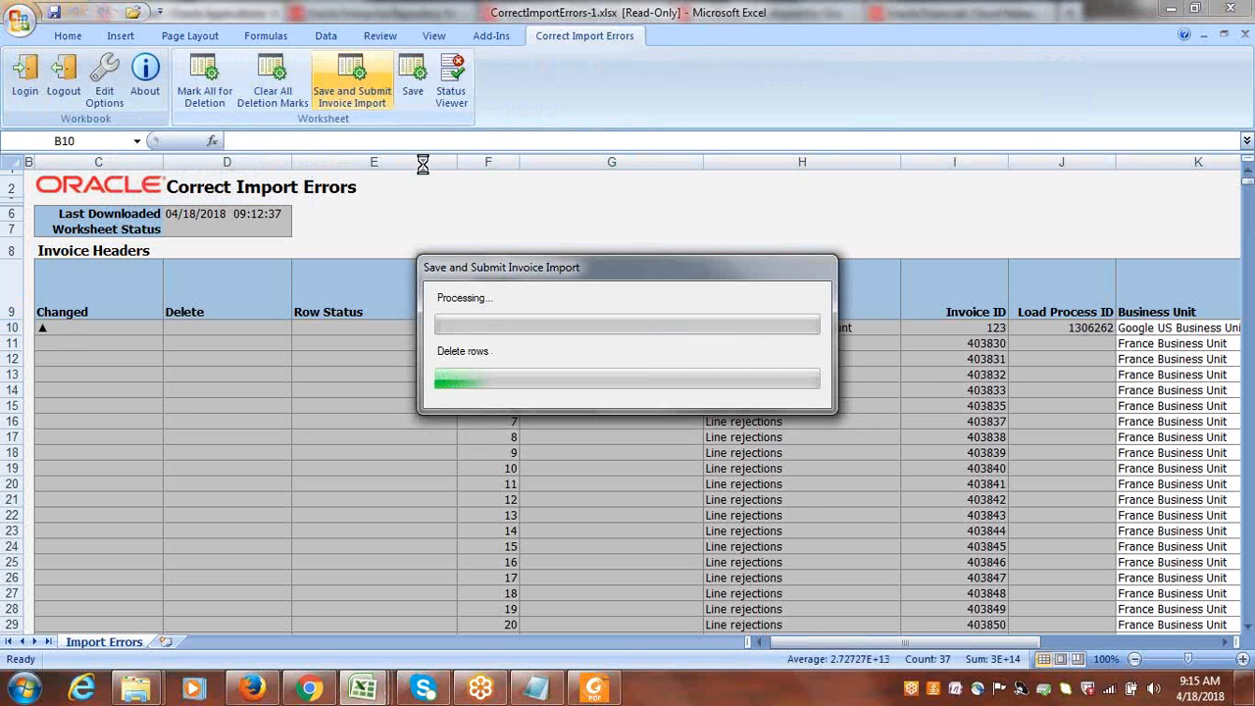
{"action": "left_click", "coordinate": [639, 366]}
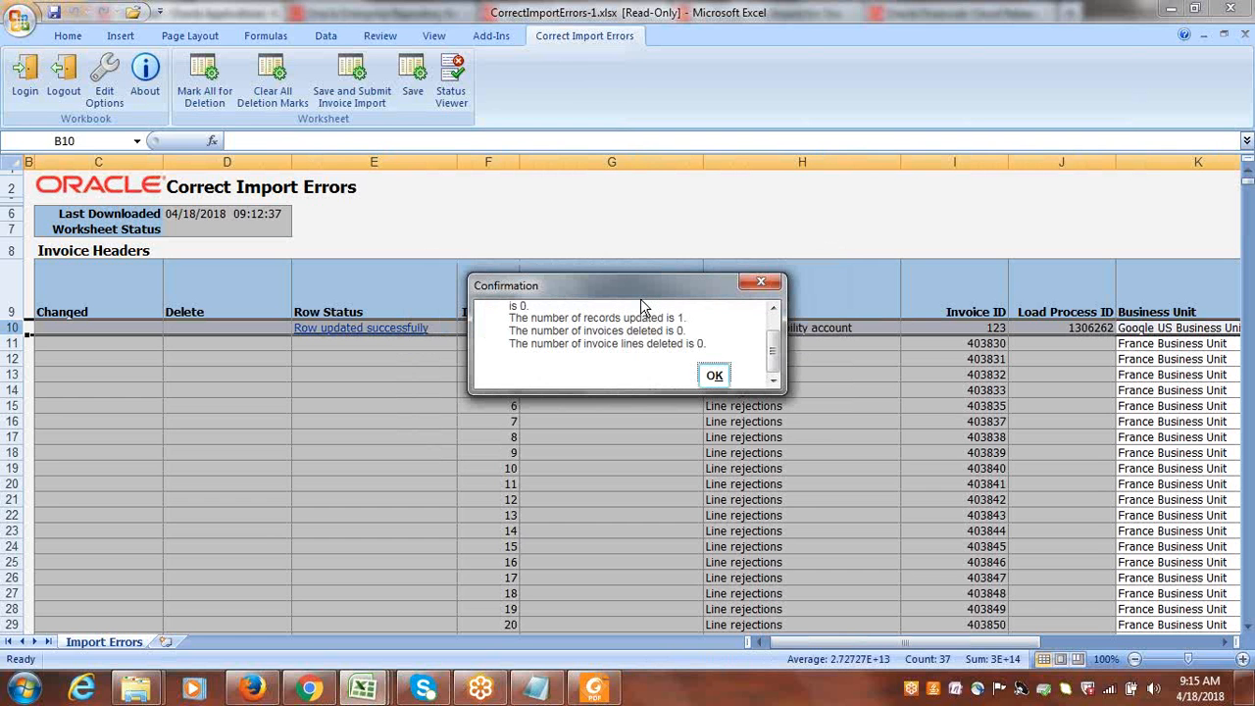
{"action": "left_click", "coordinate": [716, 381]}
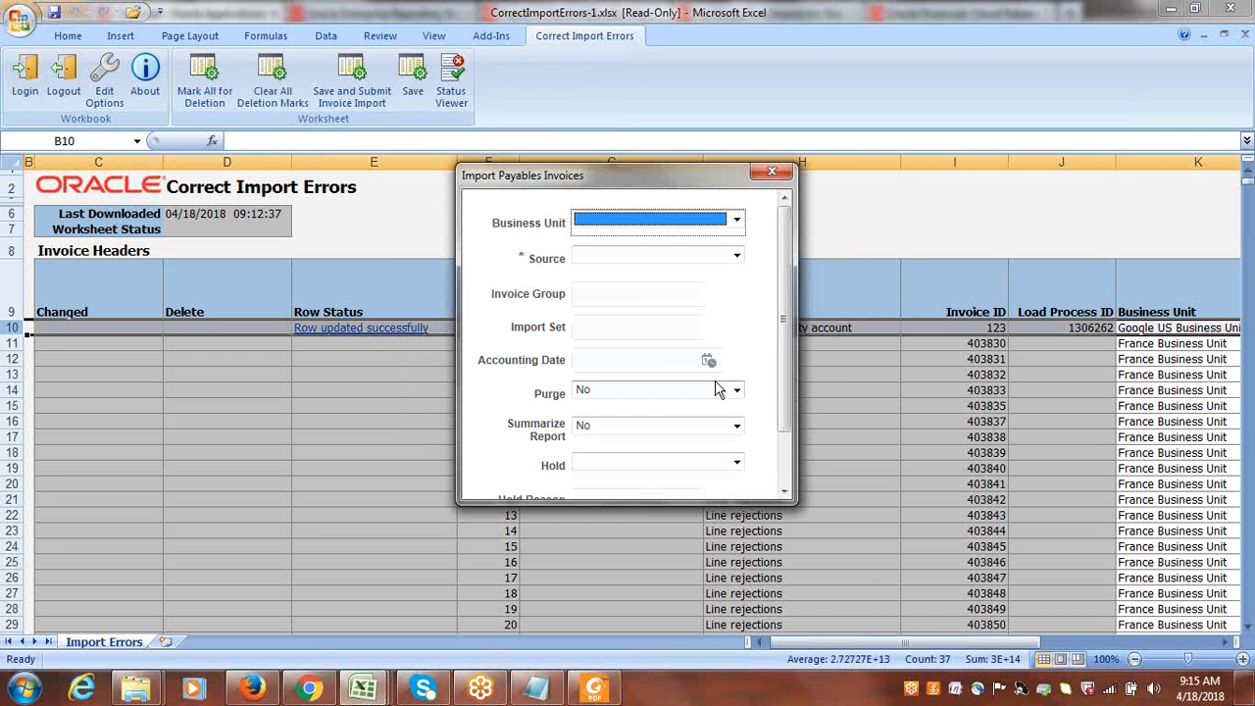
Submit Import Payables Invoices for Google US Business Unit with source External, and save the Correct Import Errors worksheet.
{"action": "left_click", "coordinate": [737, 223]}
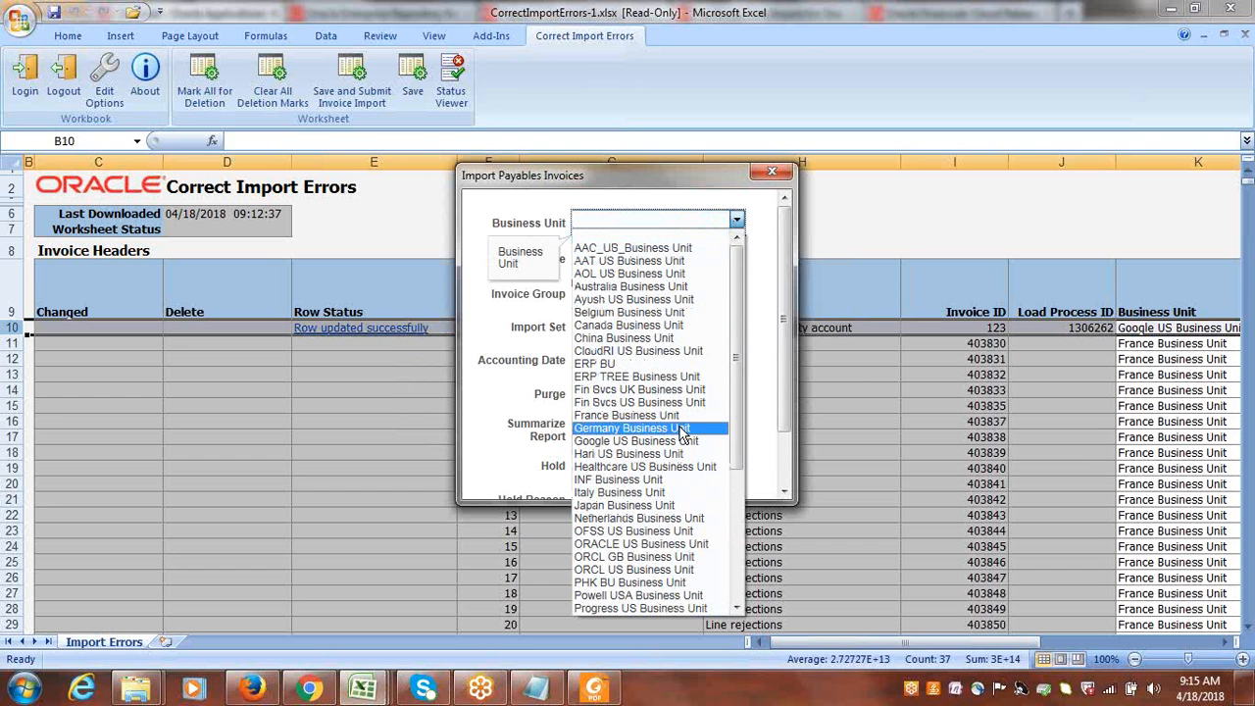
{"action": "left_click", "coordinate": [684, 441]}
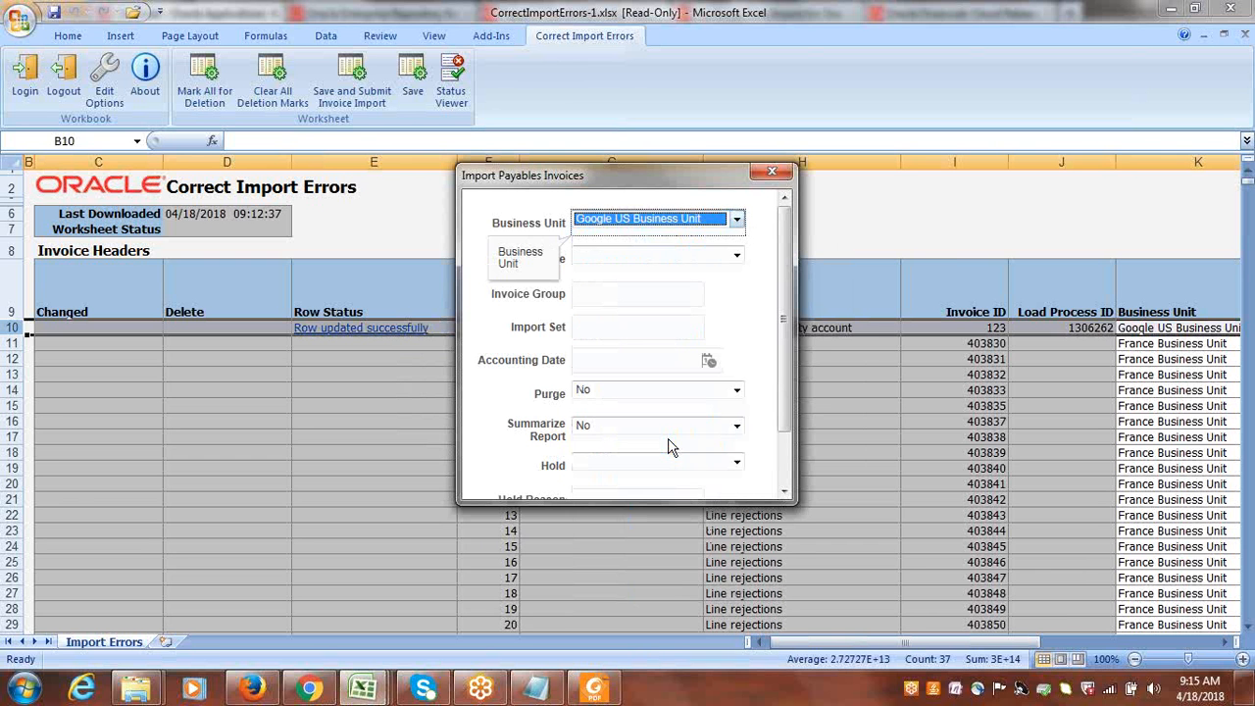
{"action": "left_click", "coordinate": [737, 258]}
{"action": "left_click", "coordinate": [737, 258]}
{"action": "left_click", "coordinate": [737, 258]}
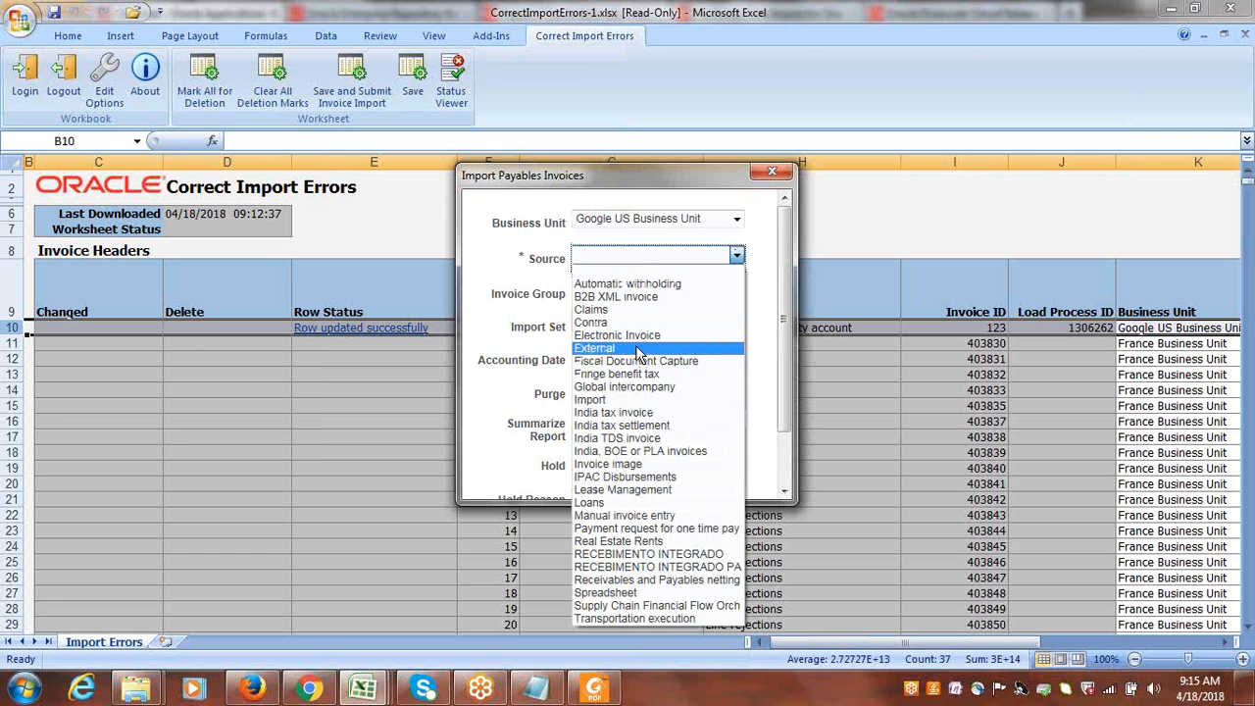
{"action": "left_click", "coordinate": [638, 350]}
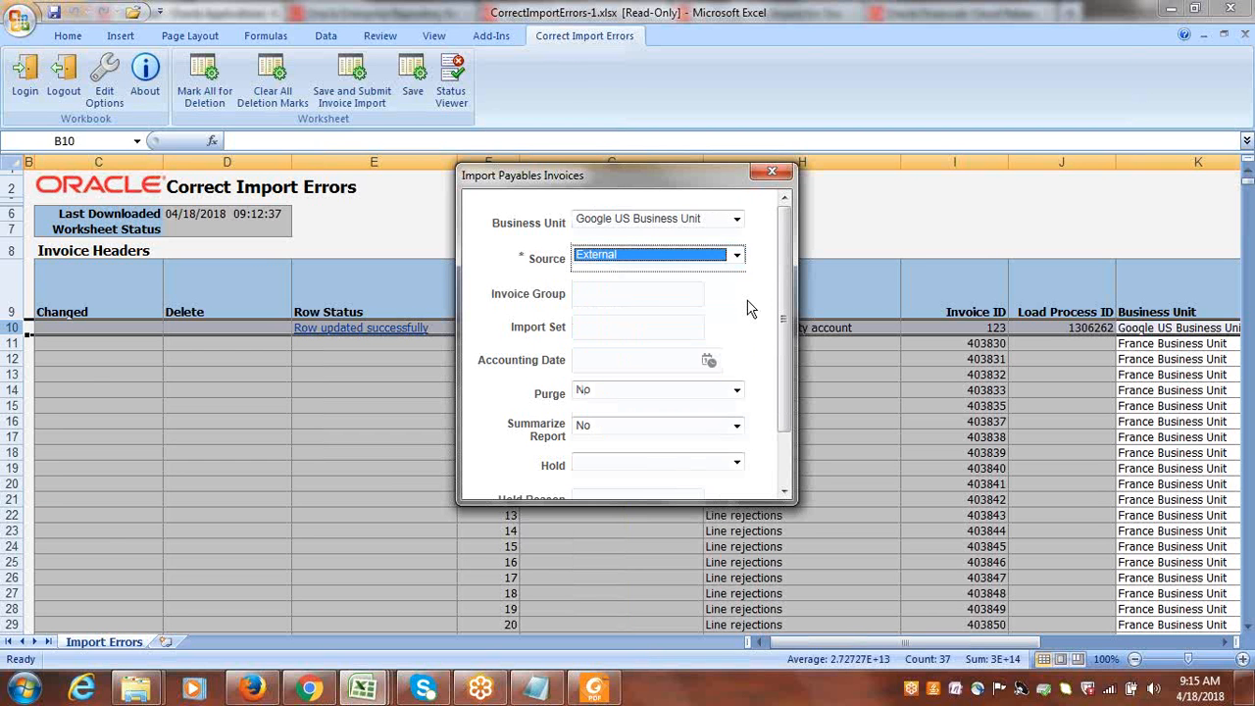
{"action": "left_click_drag", "start_coordinate": [790, 323], "coordinate": [797, 449]}
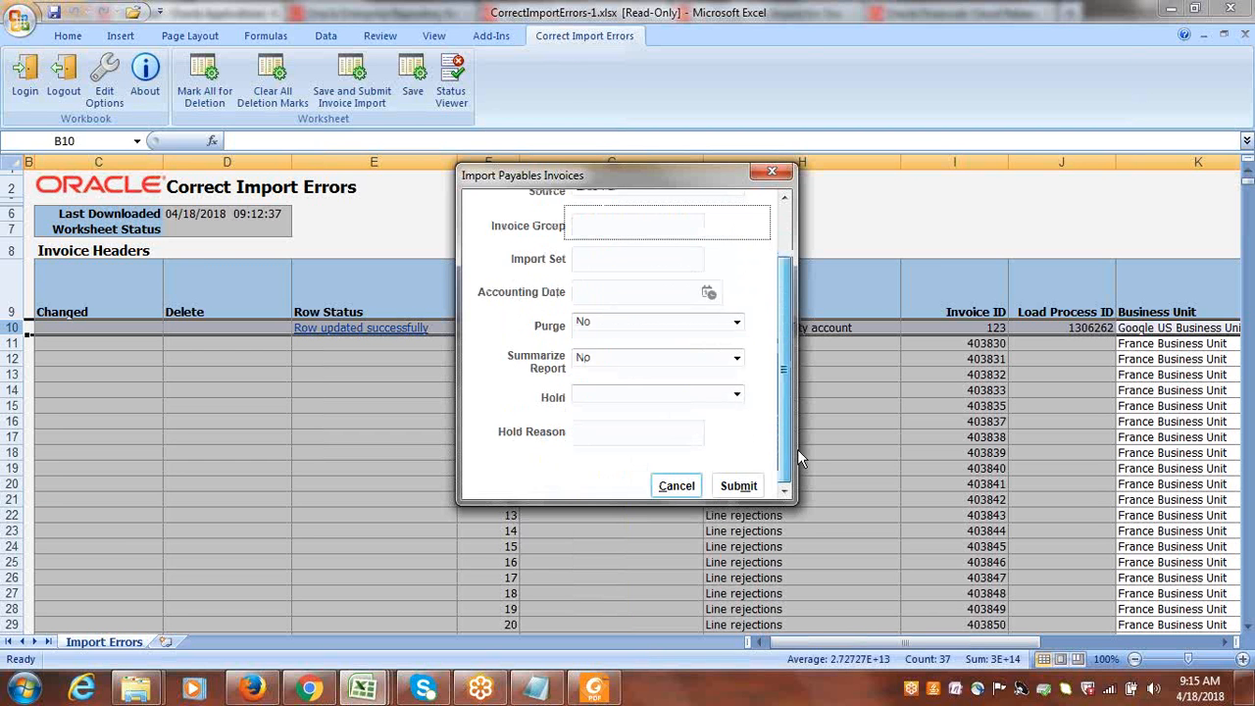
{"action": "left_click", "coordinate": [741, 488]}
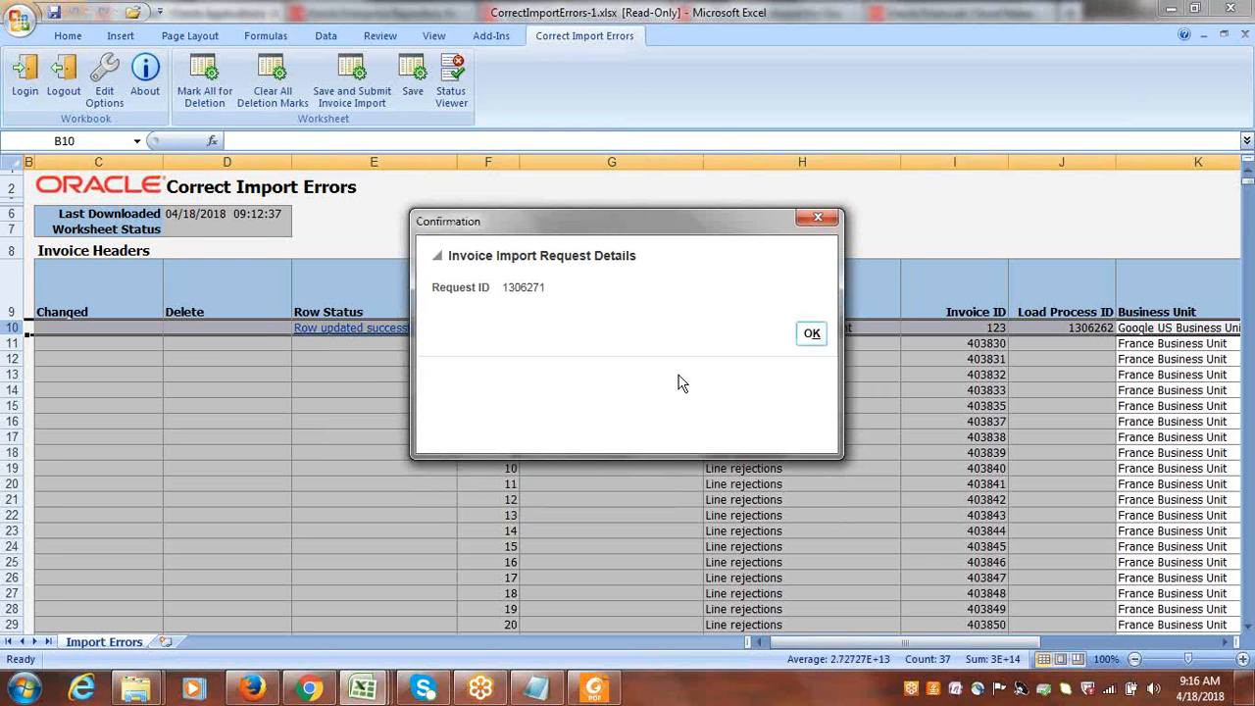
{"action": "left_click", "coordinate": [819, 333]}
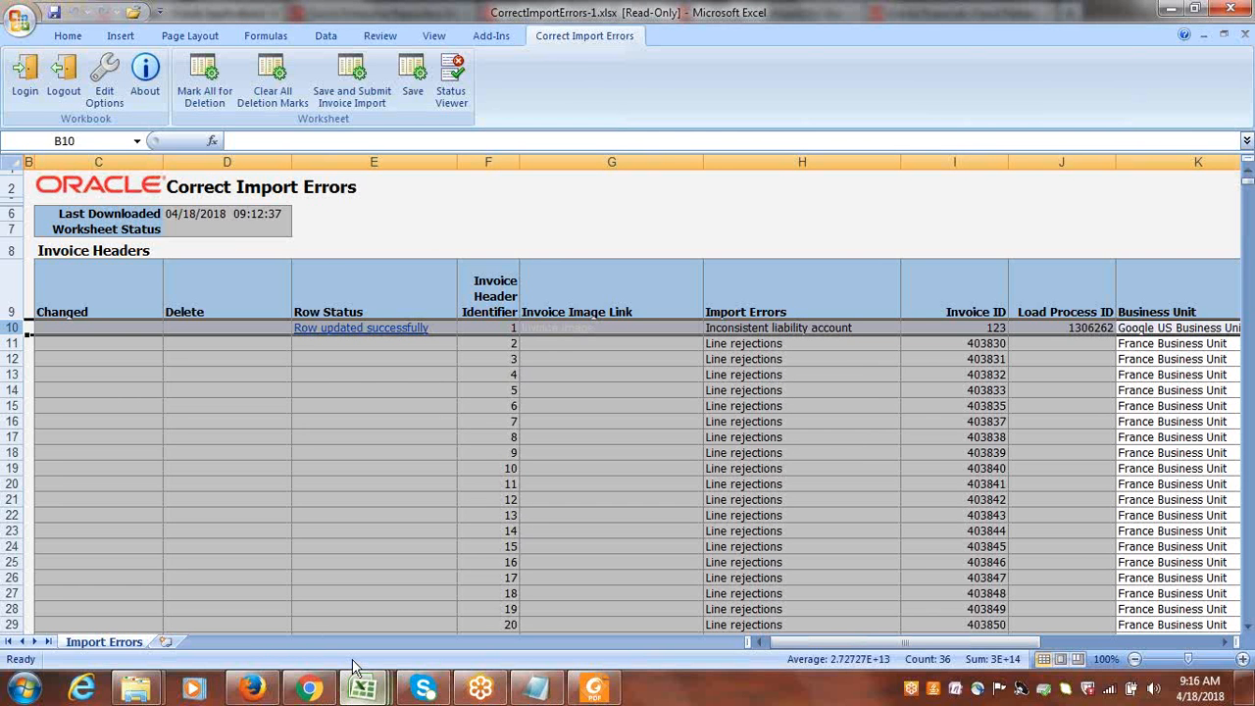
{"action": "left_click", "coordinate": [412, 80]}
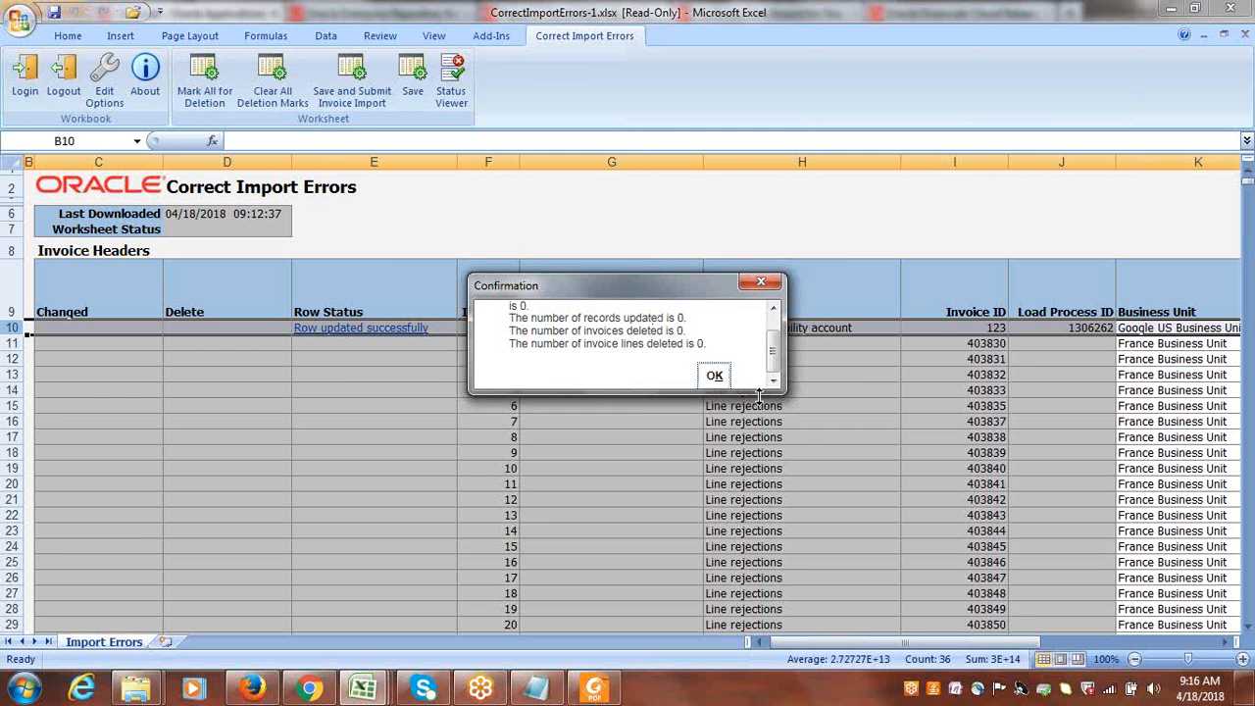
{"action": "left_click", "coordinate": [726, 382]}
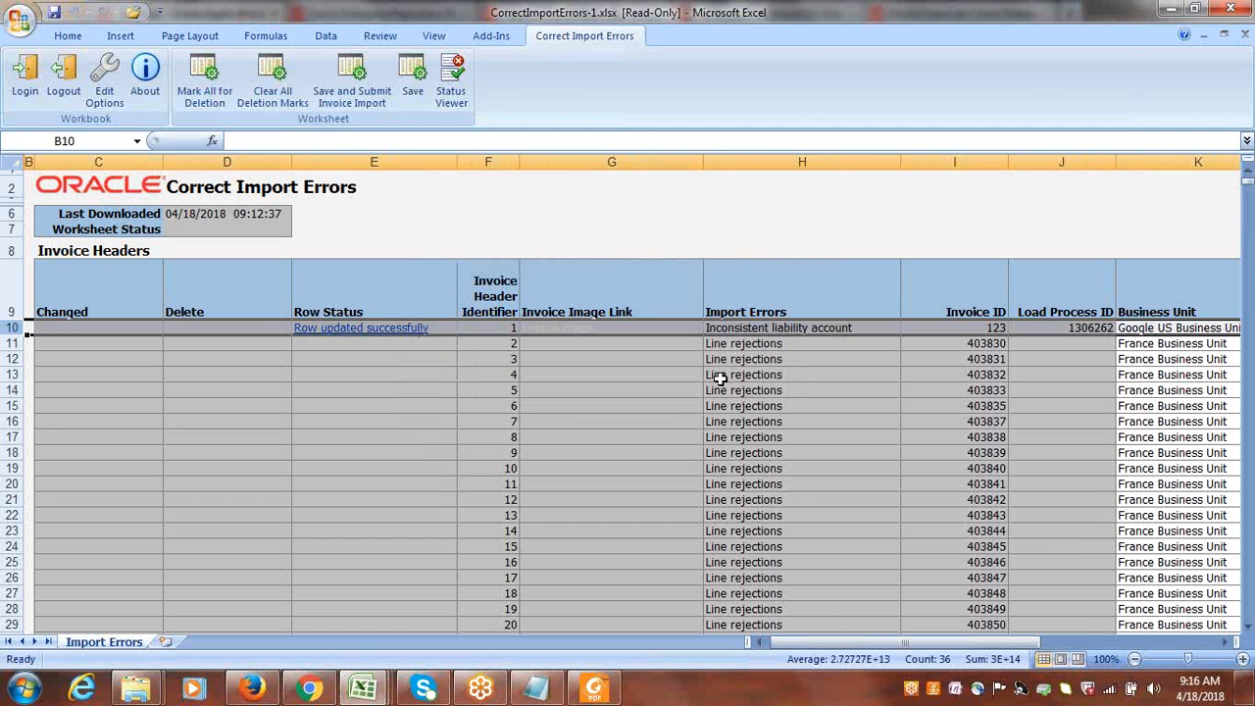
Switch to Oracle Applications in Firefox and open the Scheduled Processes work area.
{"action": "left_click", "coordinate": [255, 690]}
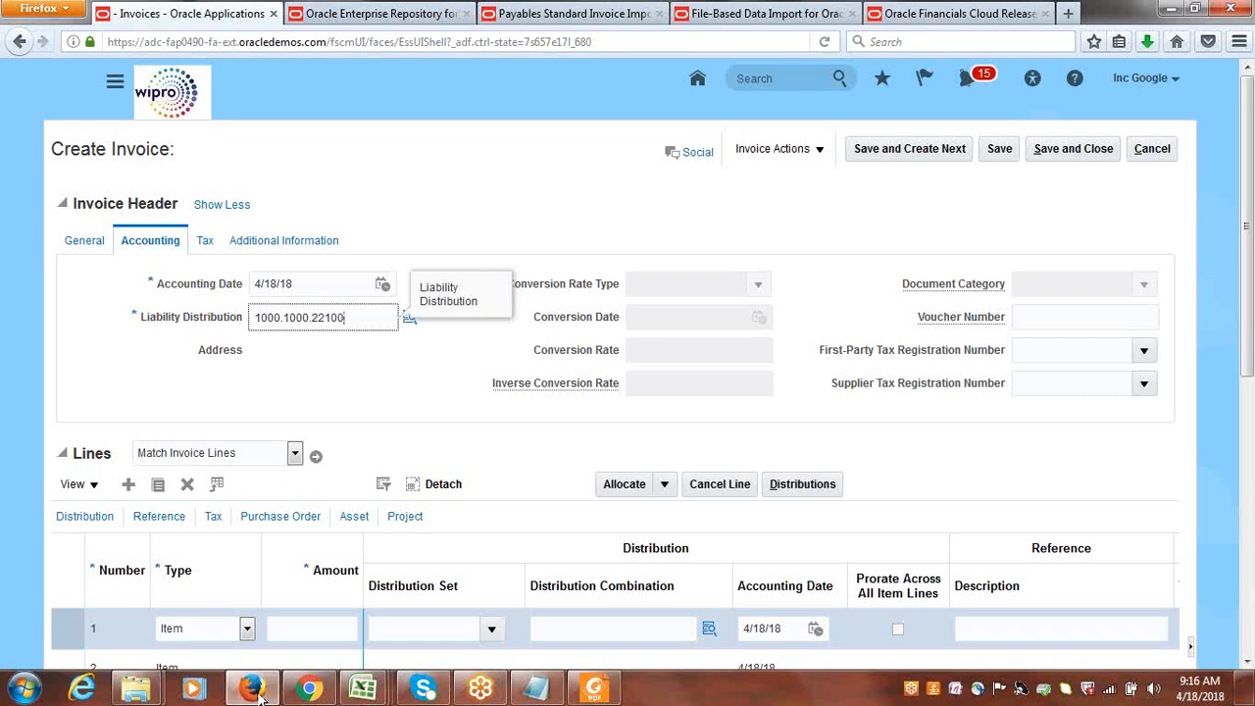
{"action": "left_click", "coordinate": [120, 84]}
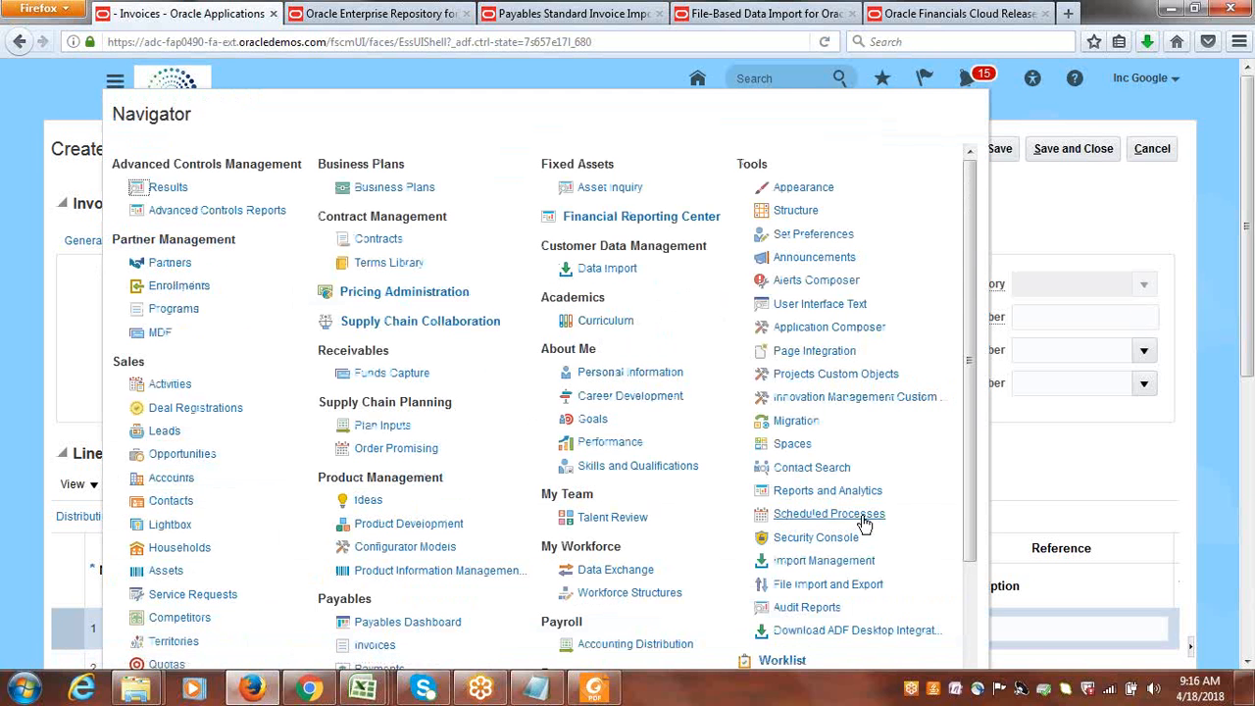
{"action": "left_click", "coordinate": [843, 515]}
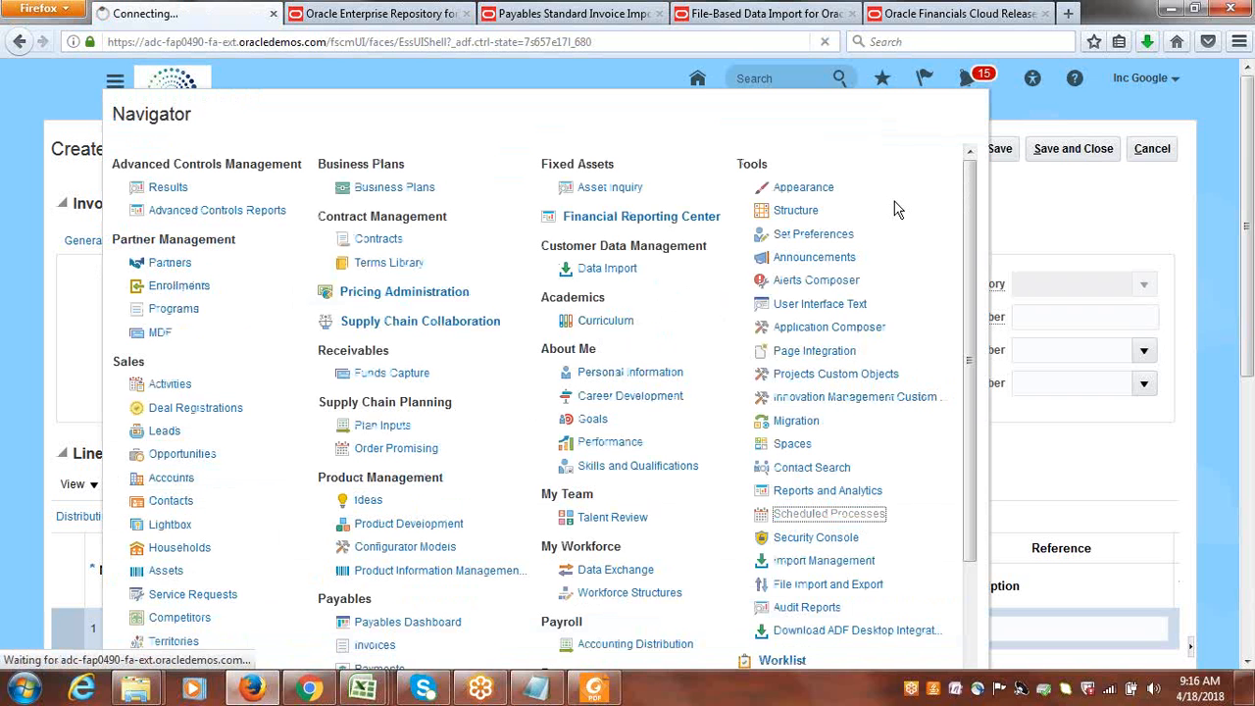
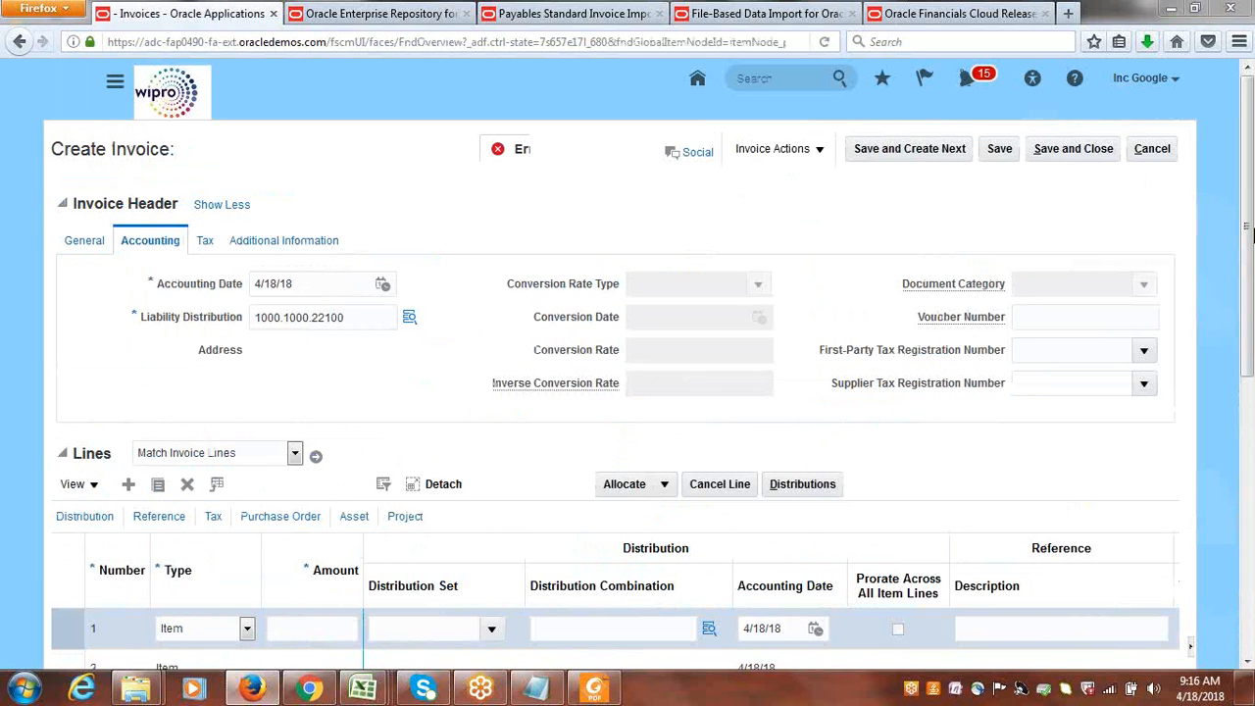
Cancel the invoice being created, then open the Scheduled Processes work area with a refreshed process list.
{"action": "left_click", "coordinate": [745, 263]}
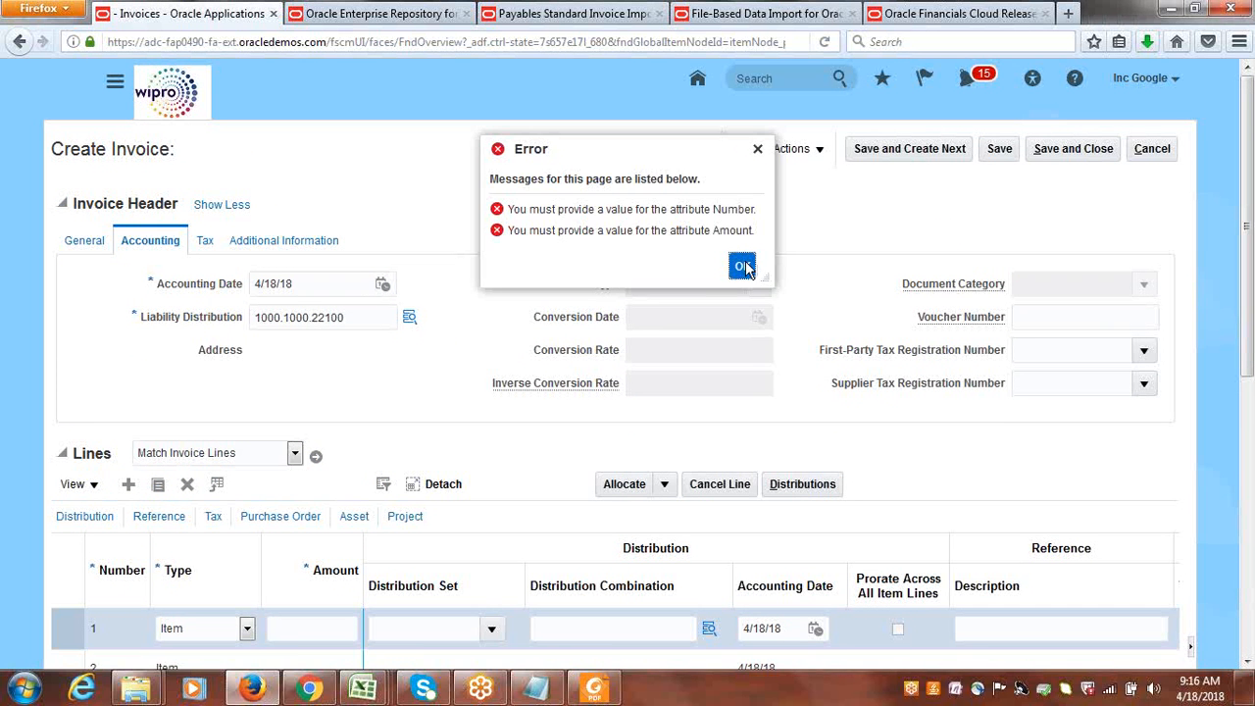
{"action": "left_click", "coordinate": [1152, 150]}
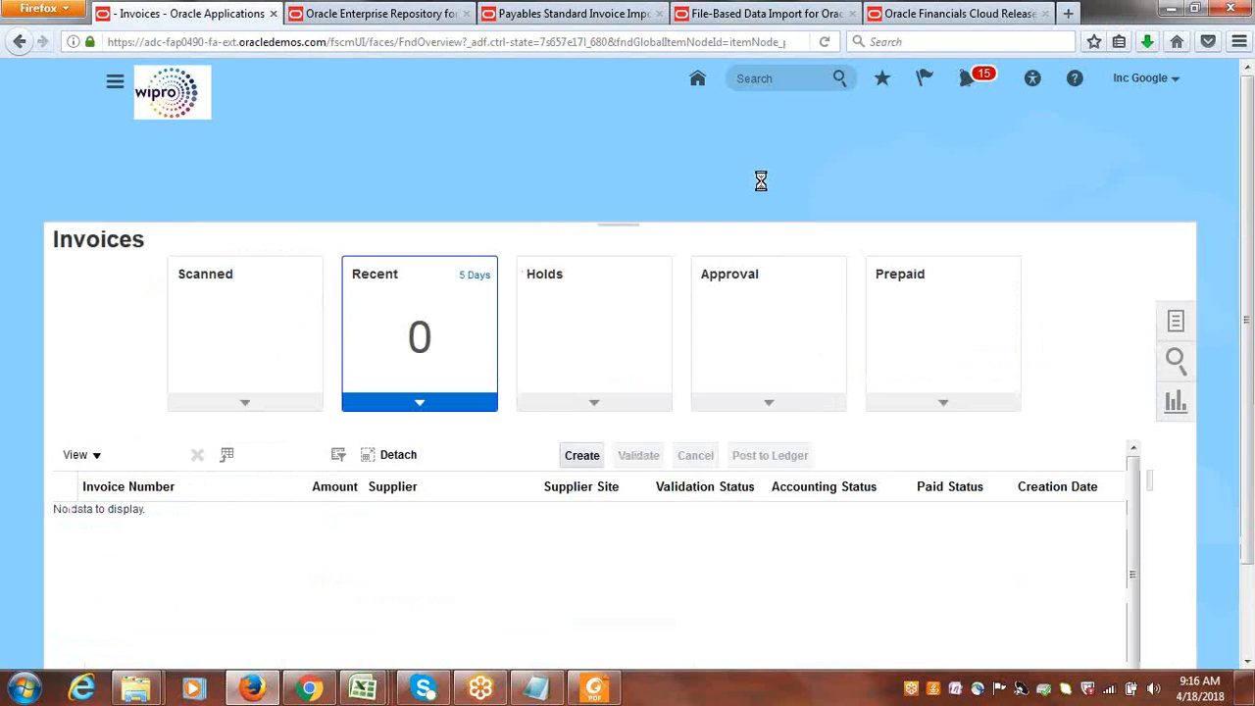
{"action": "left_click", "coordinate": [115, 86]}
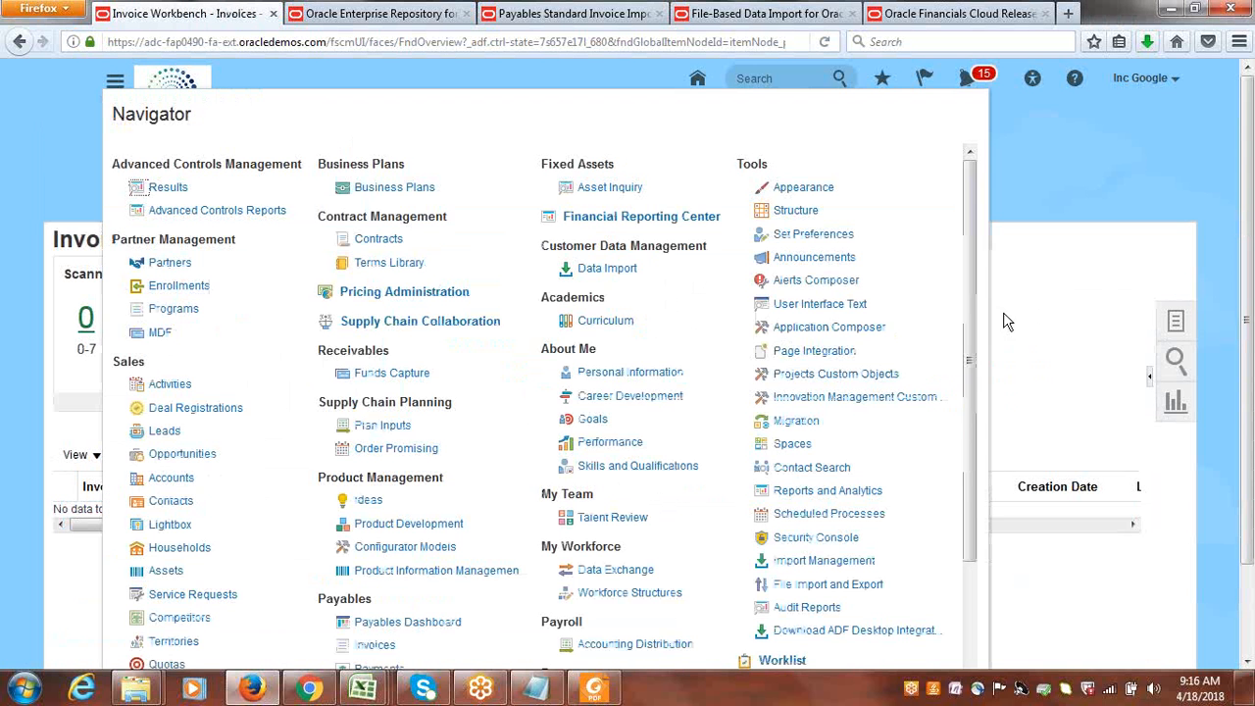
{"action": "left_click", "coordinate": [832, 516]}
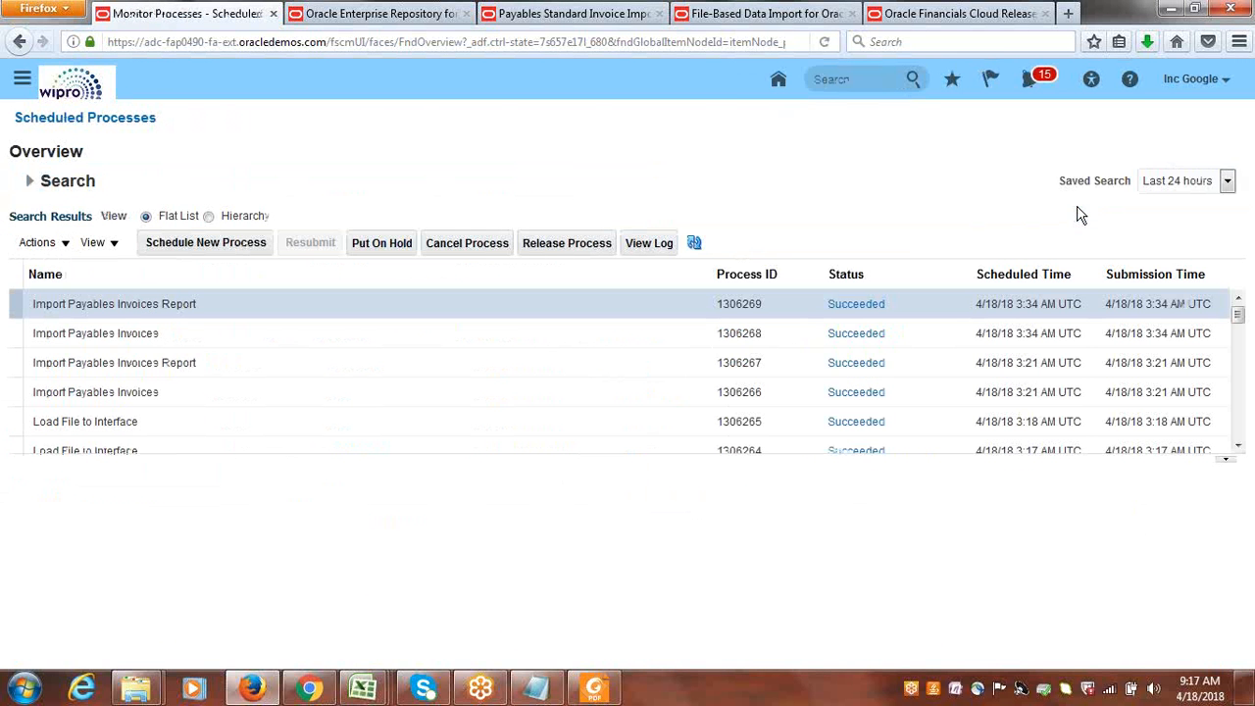
{"action": "left_click", "coordinate": [695, 245]}
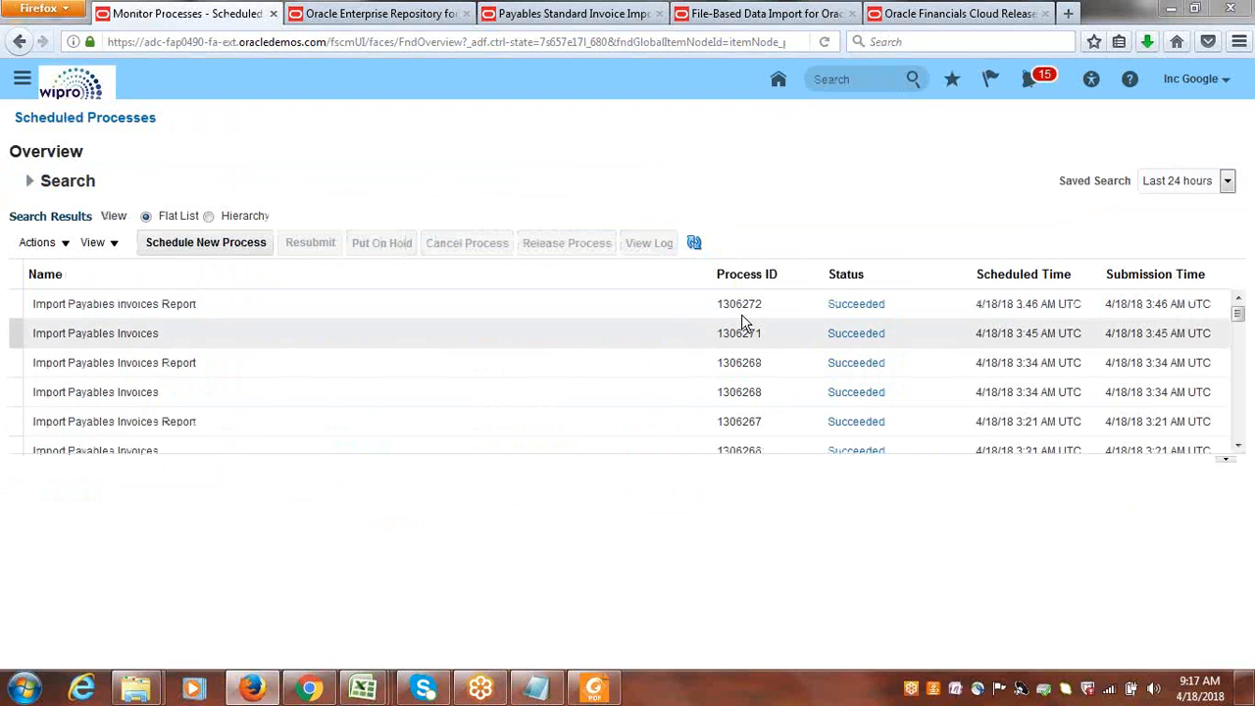
Open the output PDF of the latest Import Payables Invoices Report process in Foxit Reader.
{"action": "left_click", "coordinate": [677, 306]}
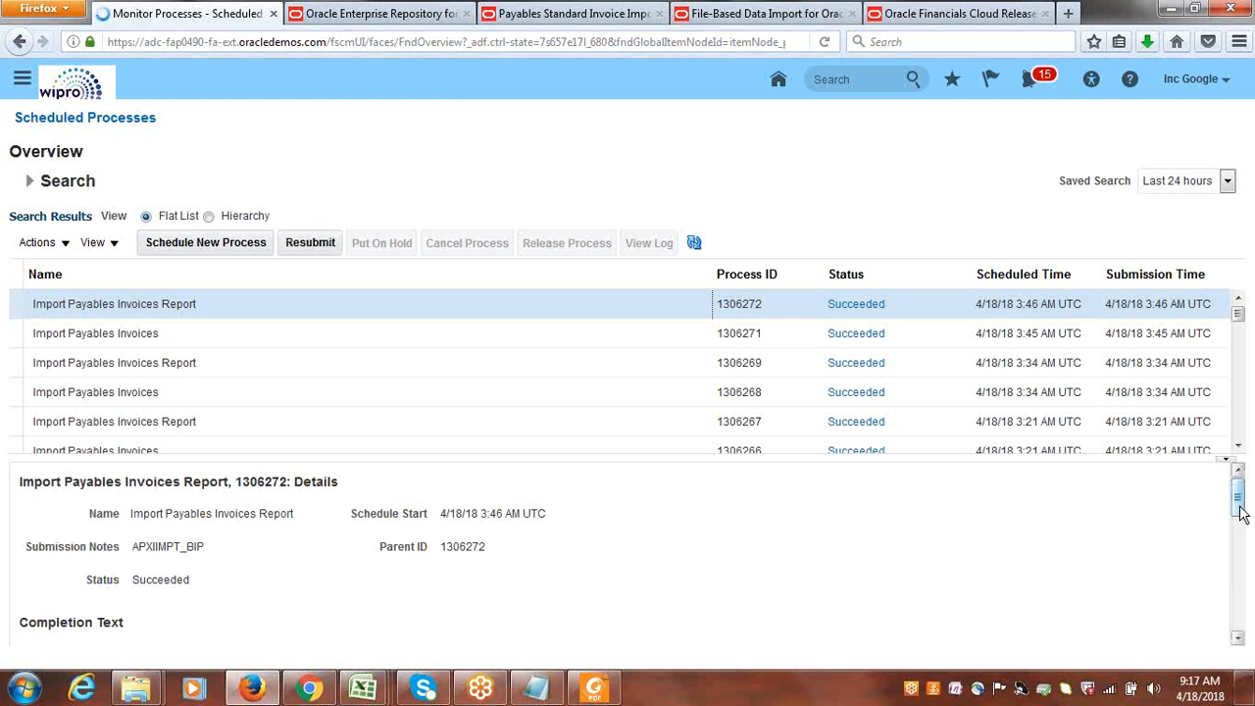
{"action": "left_click_drag", "start_coordinate": [1240, 496], "coordinate": [1245, 589]}
{"action": "left_click", "coordinate": [152, 586]}
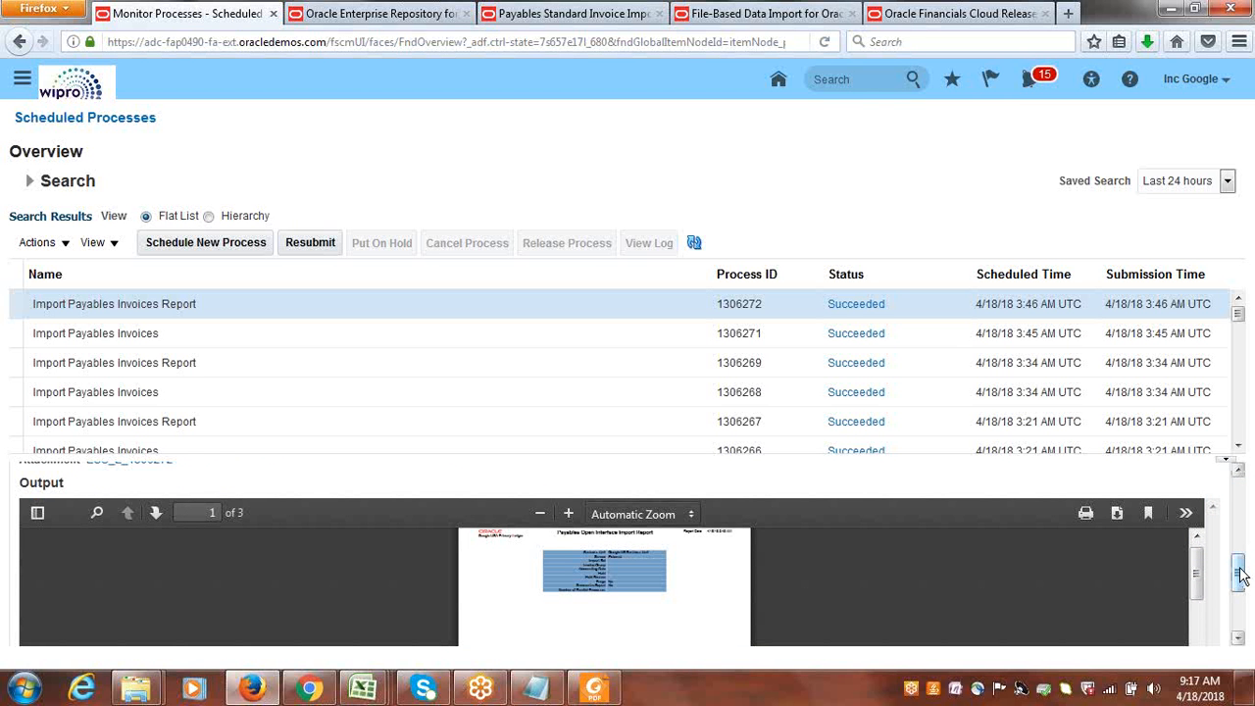
{"action": "mouse_move", "coordinate": [1240, 577]}
{"action": "left_mouse_down"}
{"action": "mouse_move", "coordinate": [1245, 623]}
{"action": "mouse_move", "coordinate": [1240, 573]}
{"action": "left_mouse_up"}
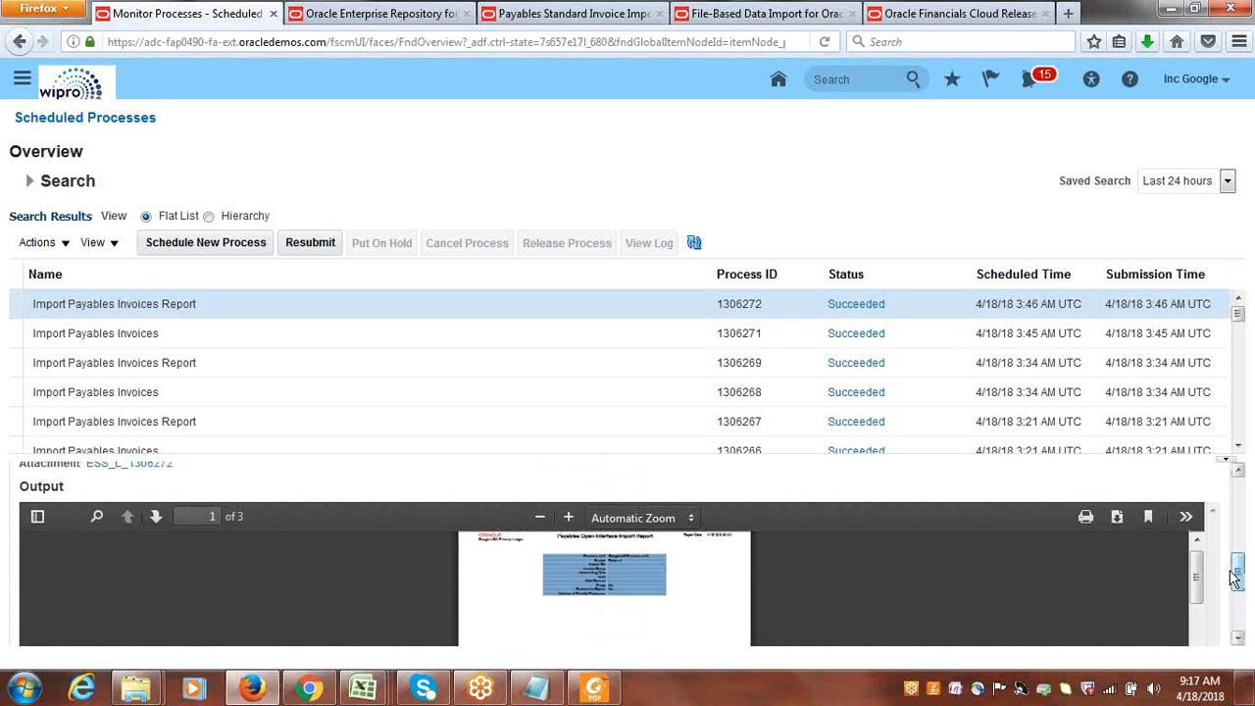
{"action": "left_click", "coordinate": [1117, 517]}
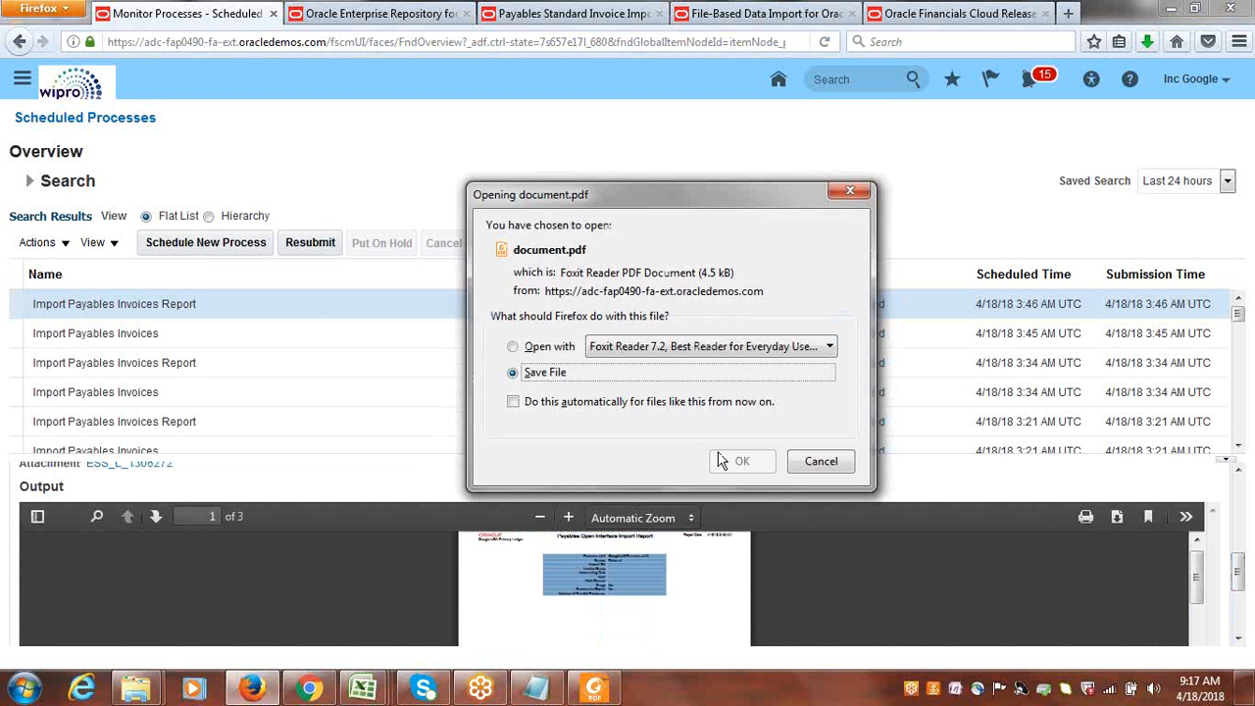
{"action": "left_click", "coordinate": [554, 349]}
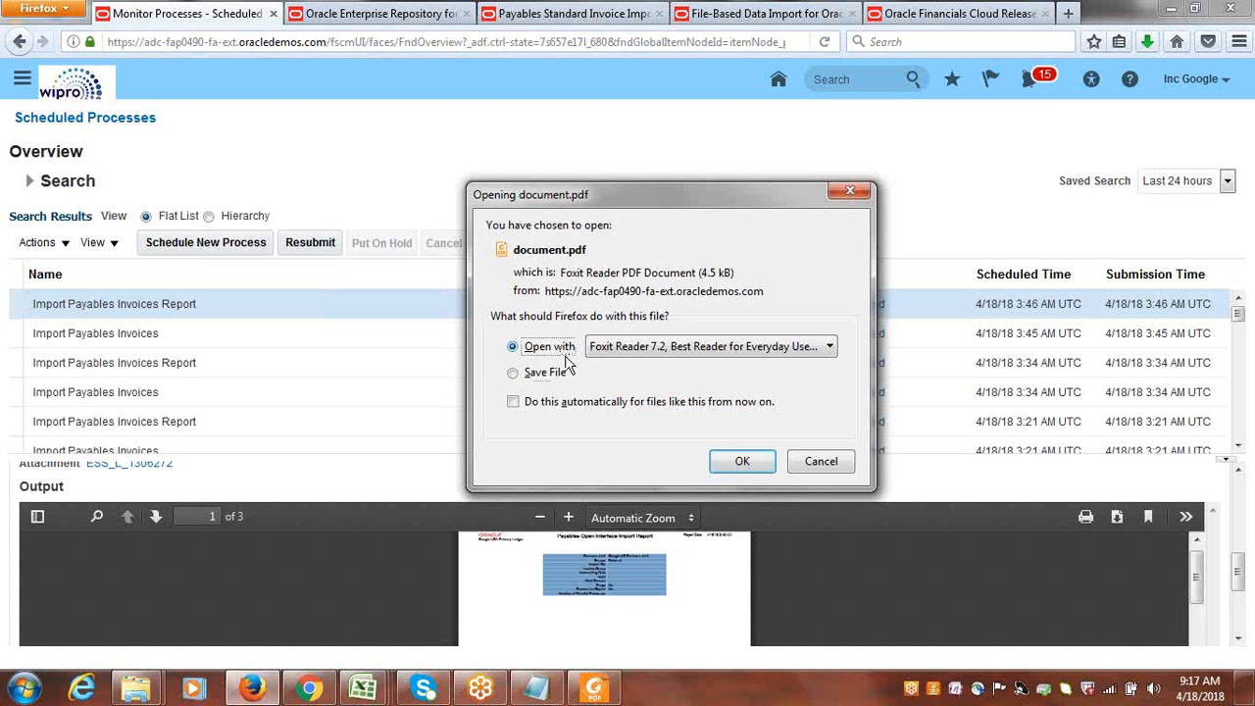
{"action": "left_click", "coordinate": [735, 462]}
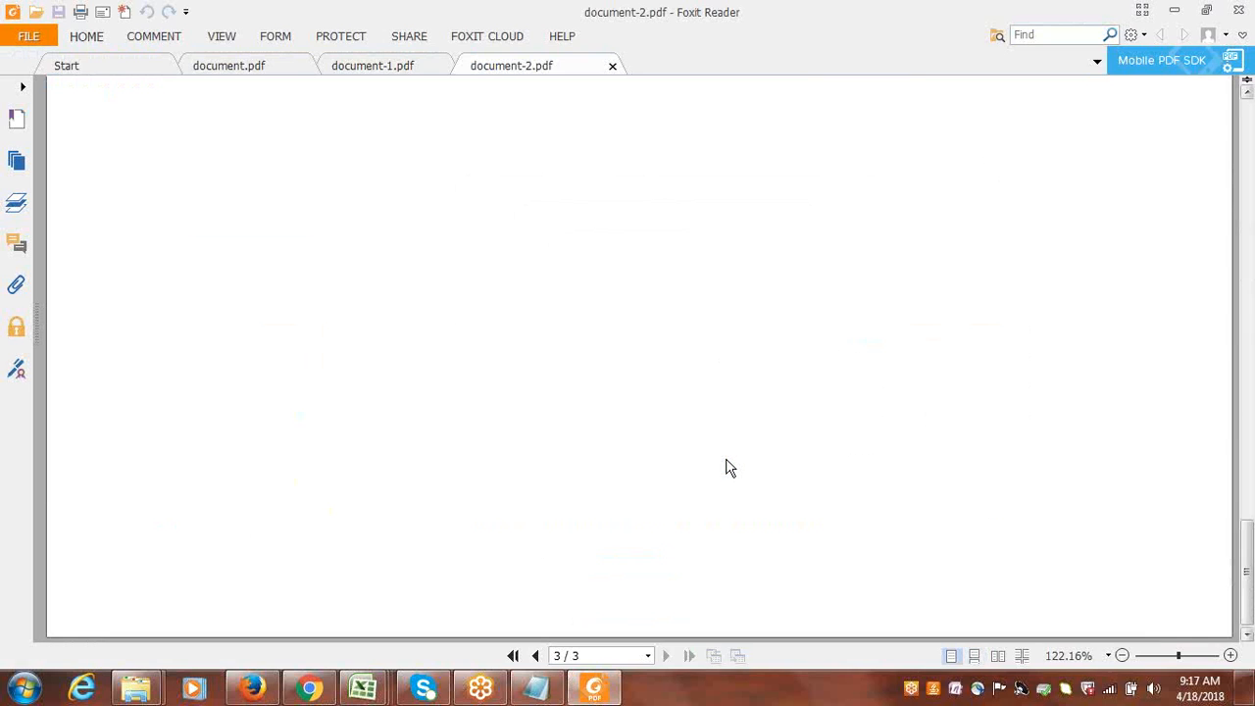
Examine the rejection reasons and descriptions for INV234 in the Payables Open Interface Rejections Report, and close Foxit Reader.
{"action": "left_click_drag", "start_coordinate": [1247, 571], "coordinate": [1245, 473]}
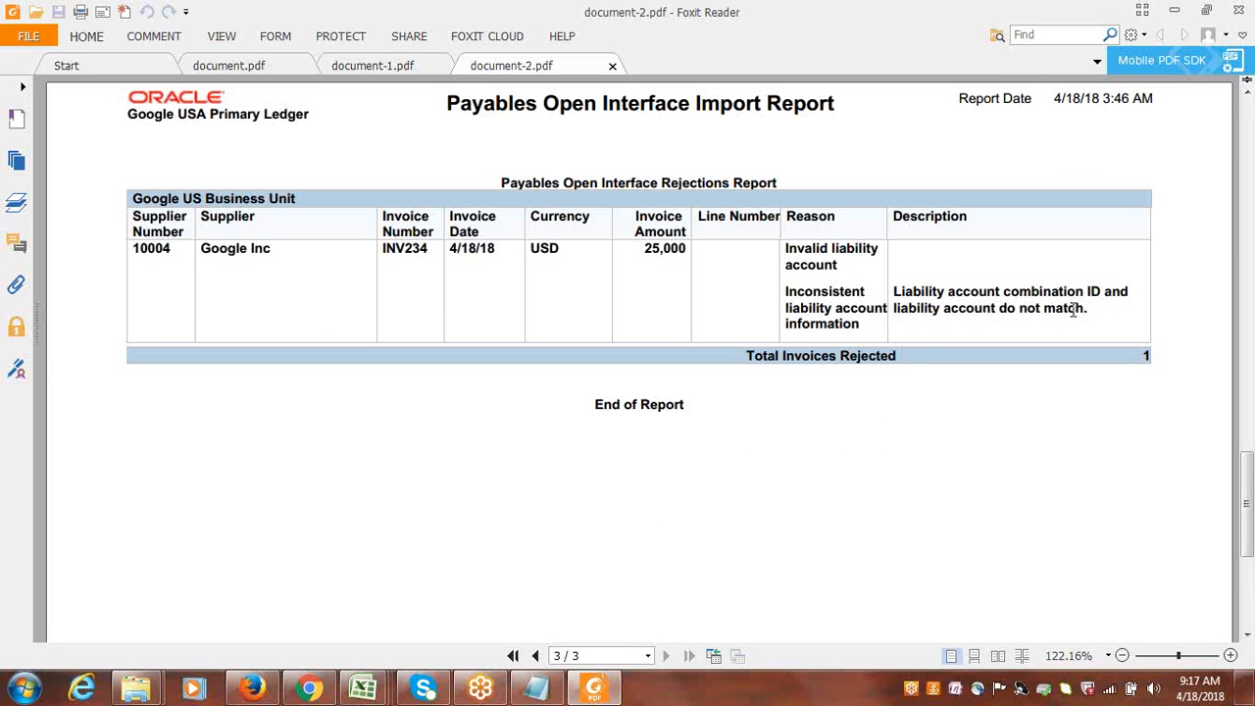
{"action": "left_click_drag", "start_coordinate": [1086, 308], "coordinate": [909, 300]}
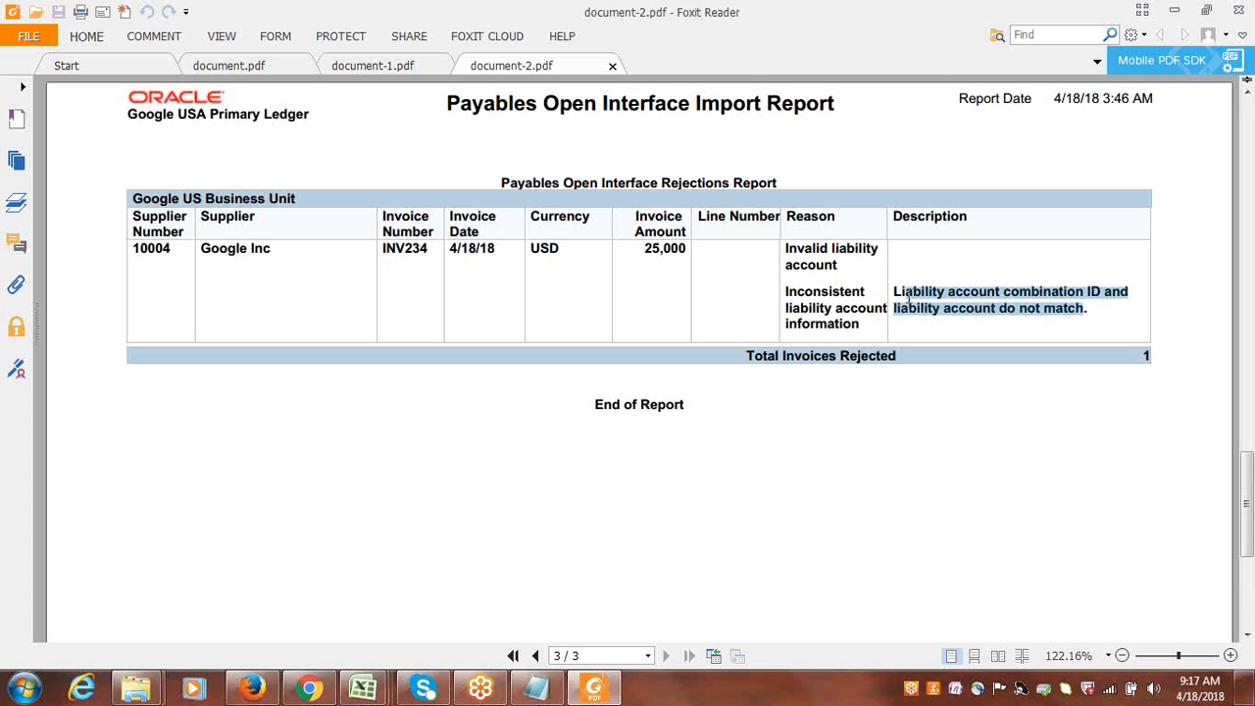
{"action": "left_click", "coordinate": [1234, 10]}
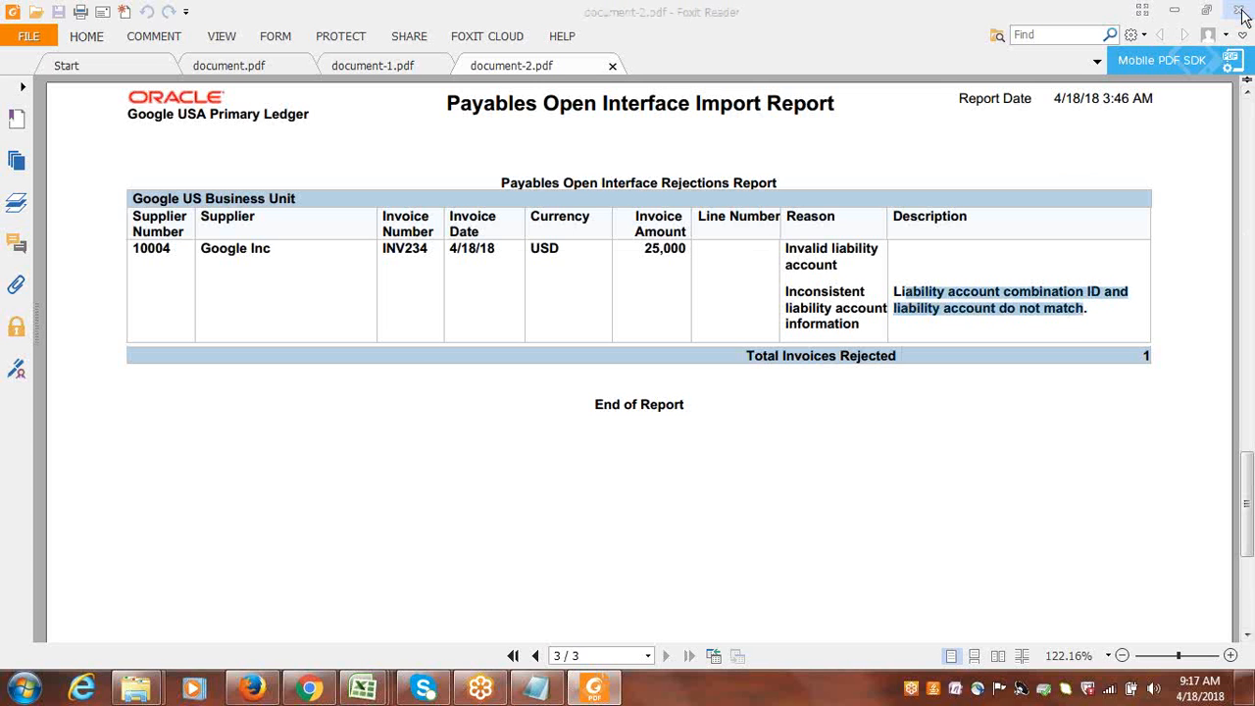
{"action": "left_click", "coordinate": [651, 355]}
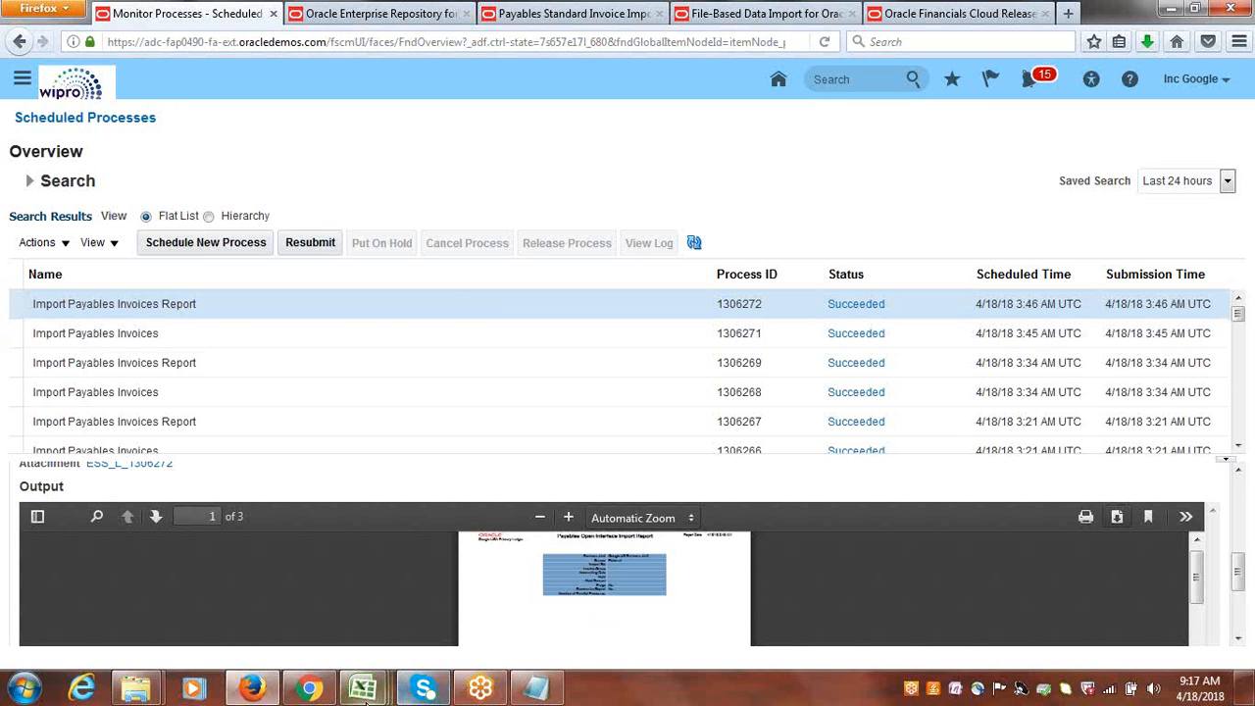
Delete the row 10 invoice through the Delete flag in CorrectImportErrors-1.xlsx, save the worksheet, and close the workbook without saving file changes.
{"action": "mouse_move", "coordinate": [358, 693]}
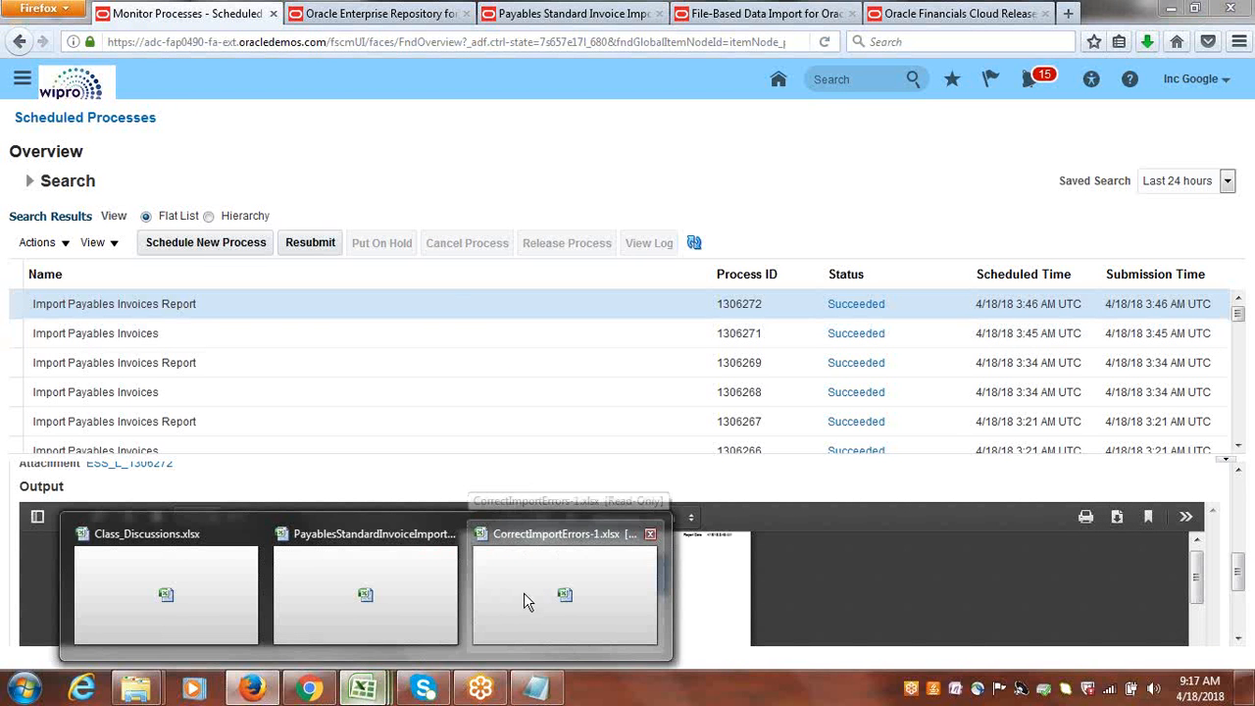
{"action": "left_click", "coordinate": [525, 593]}
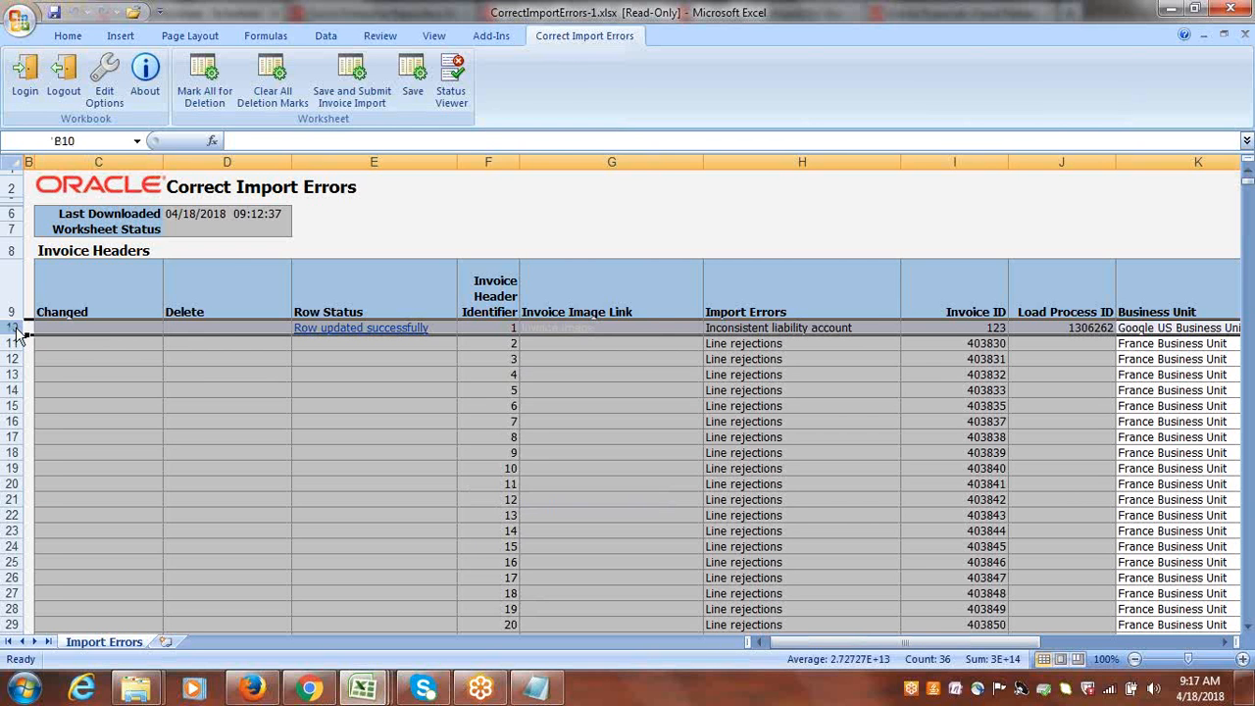
{"action": "double_click", "coordinate": [201, 327]}
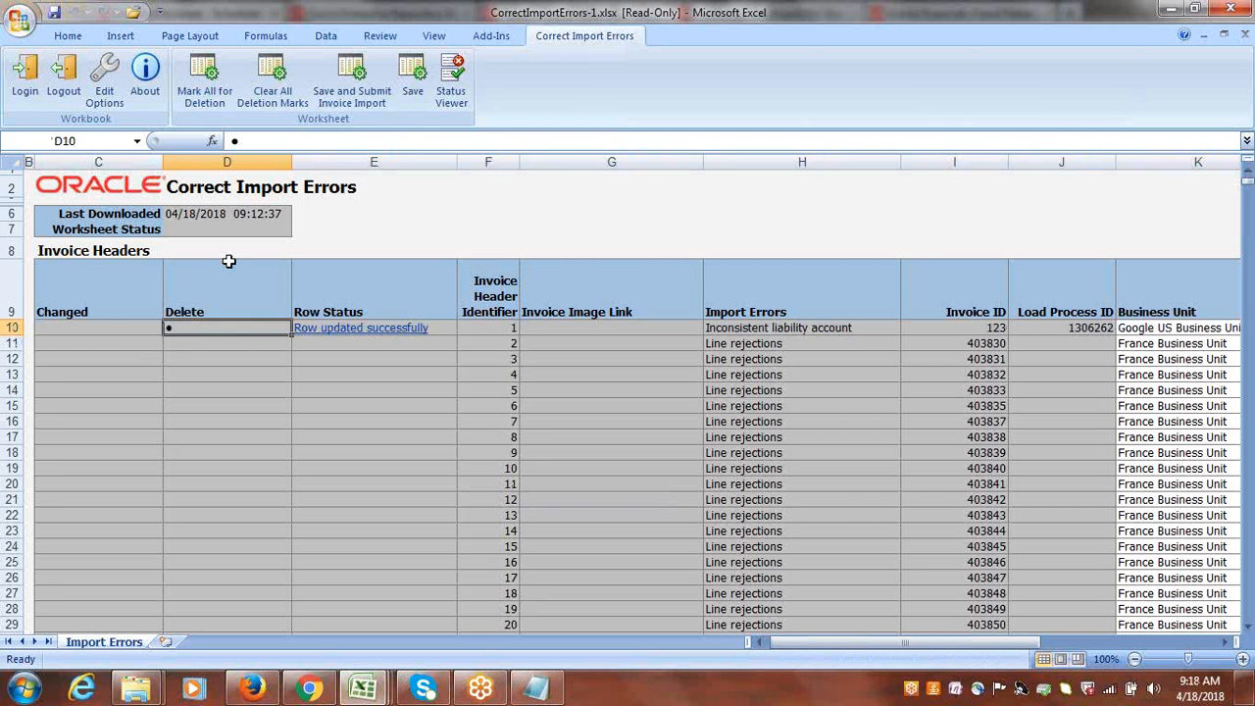
{"action": "left_click", "coordinate": [413, 83]}
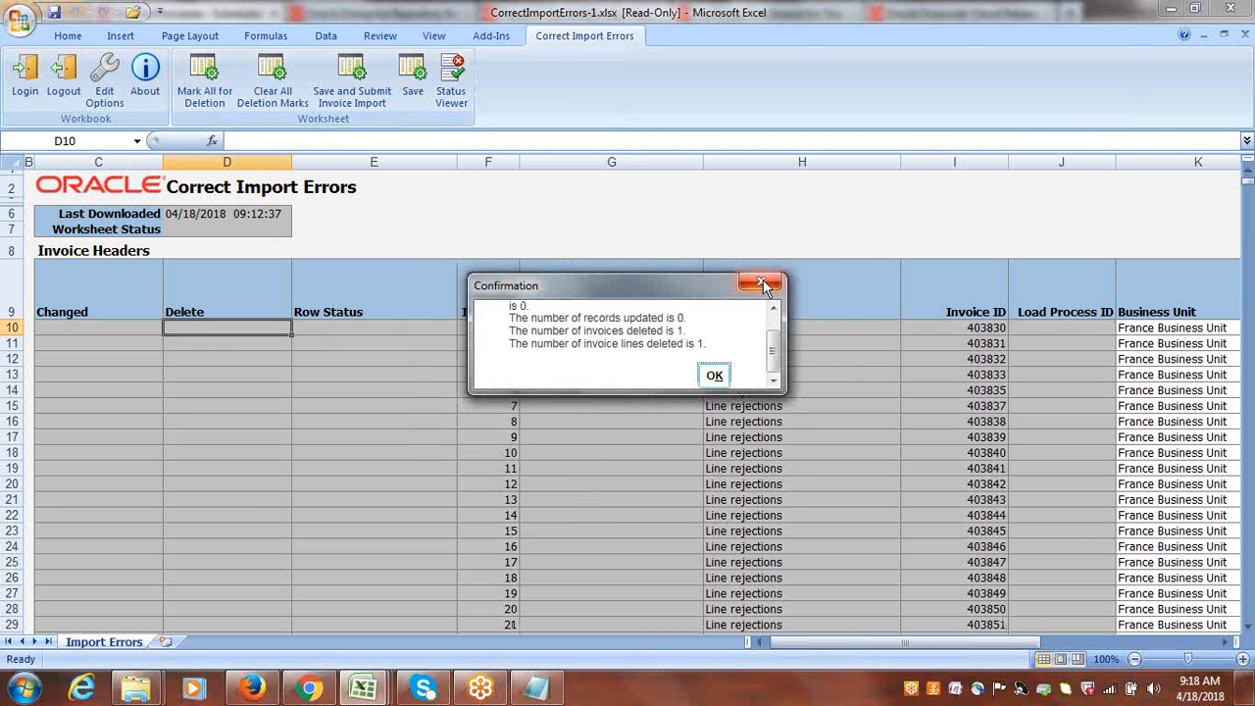
{"action": "left_click", "coordinate": [719, 378]}
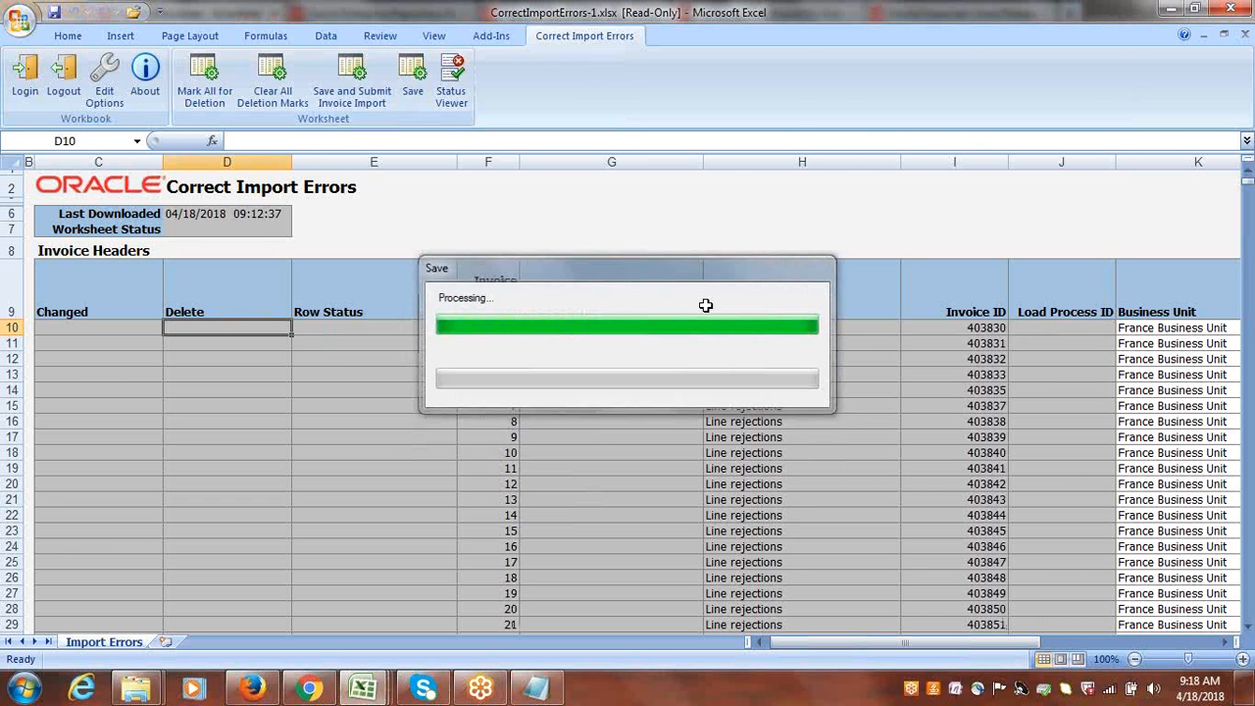
{"action": "left_click", "coordinate": [1230, 9]}
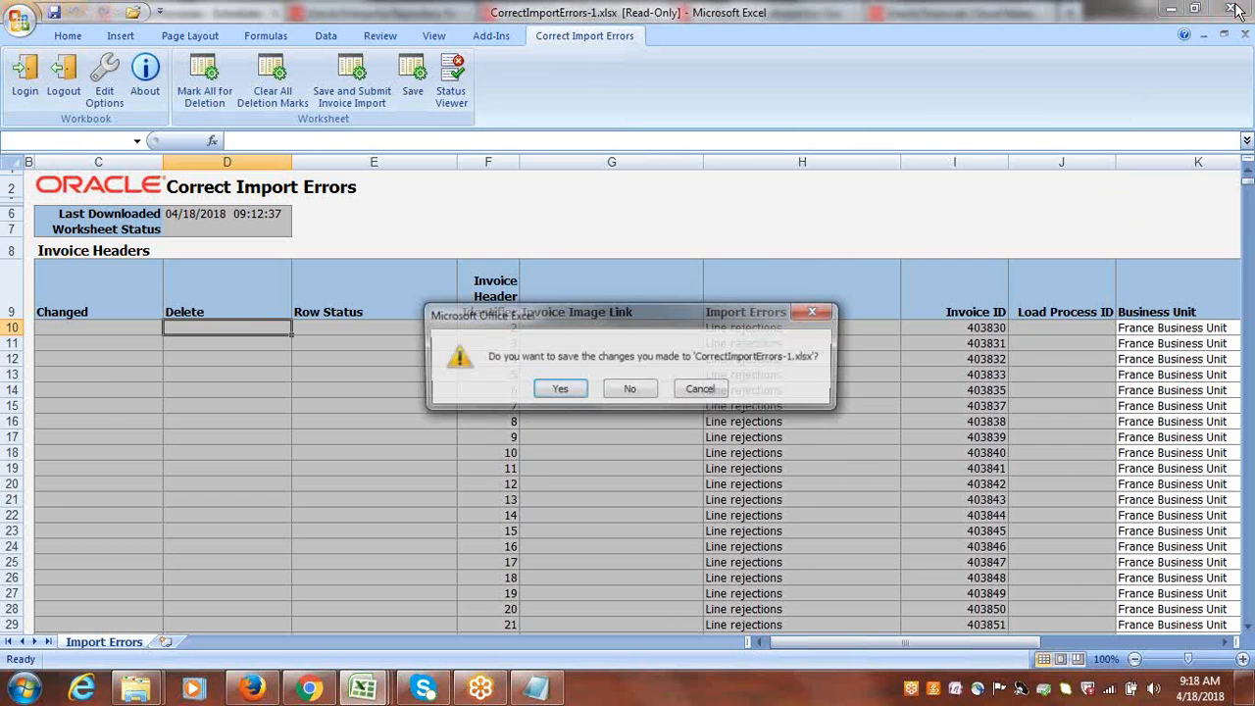
{"action": "left_click", "coordinate": [632, 390]}
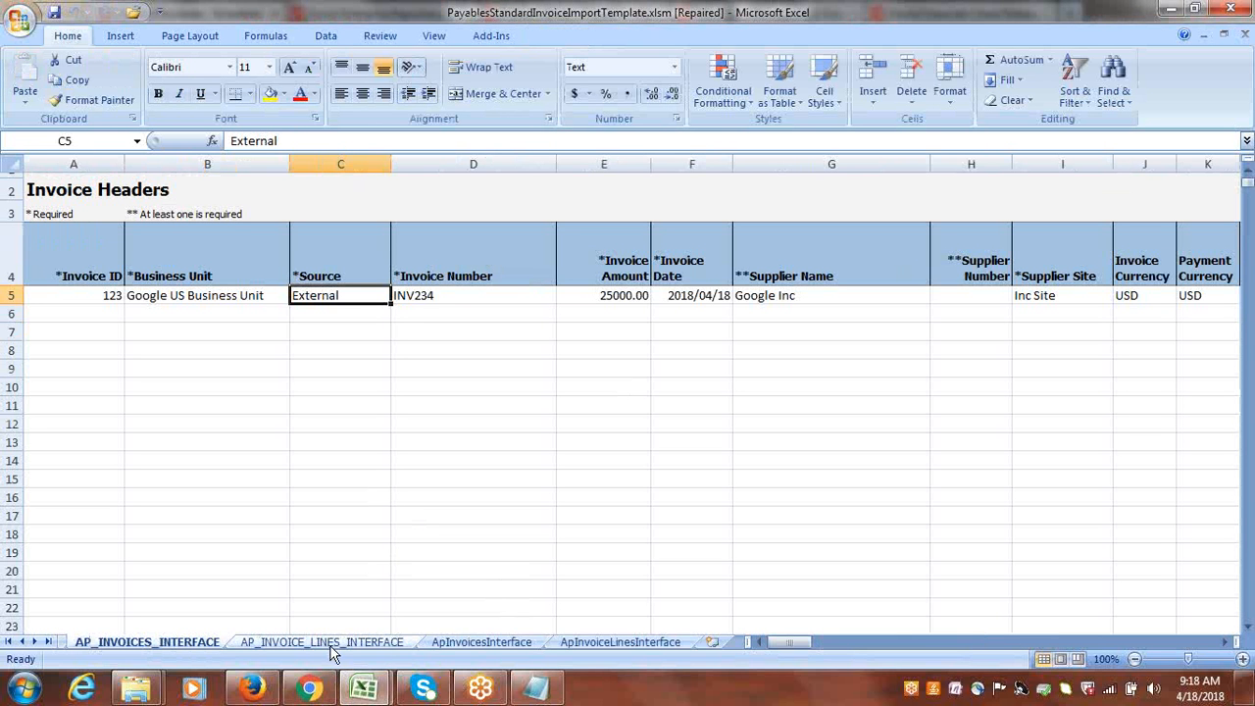
Delete the ApInvoicesInterface and ApInvoiceLinesInterface sheets from PayablesStandardInvoiceImportTemplate.xlsm.
{"action": "left_click", "coordinate": [446, 642]}
{"action": "right_click", "coordinate": [454, 645]}
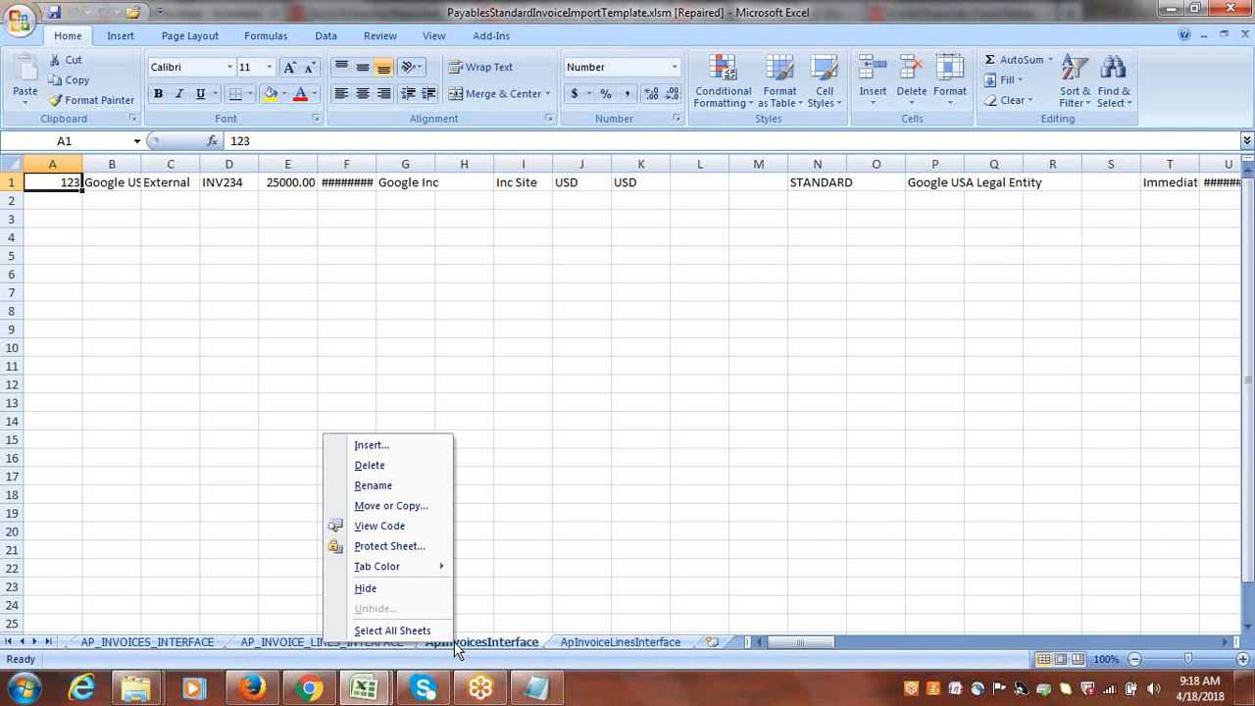
{"action": "left_click", "coordinate": [371, 465]}
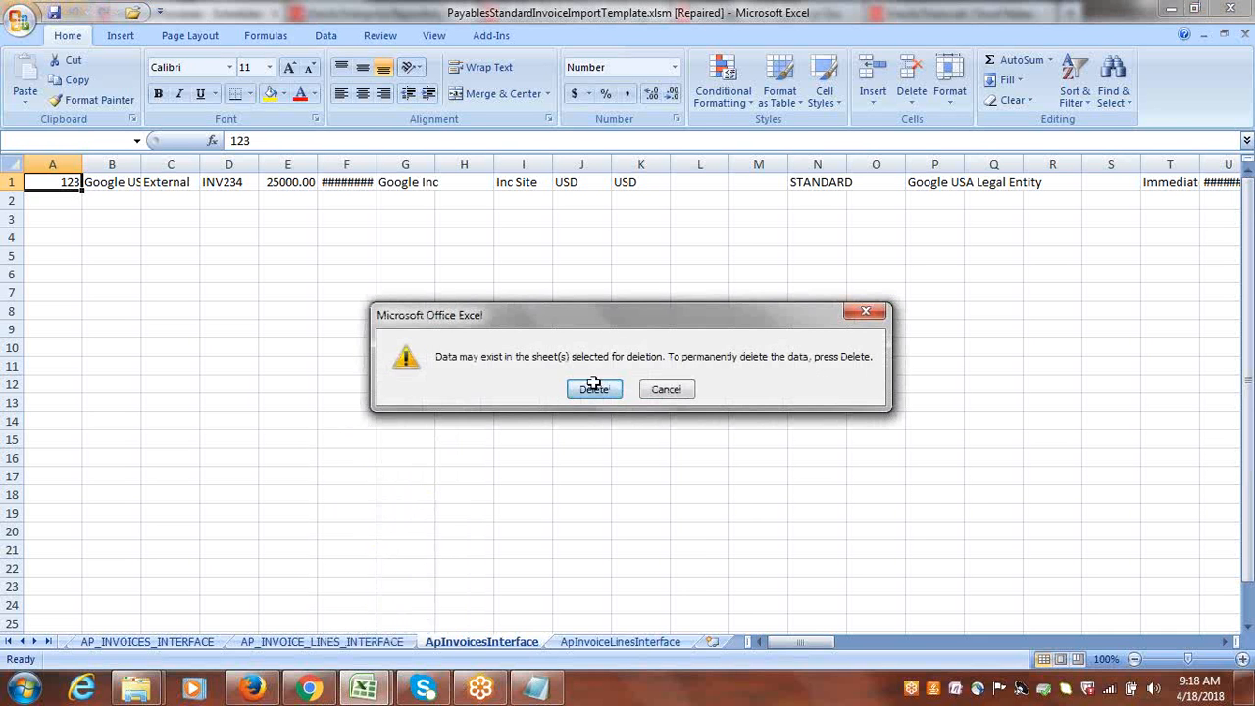
{"action": "left_click", "coordinate": [594, 388]}
{"action": "right_click", "coordinate": [554, 628]}
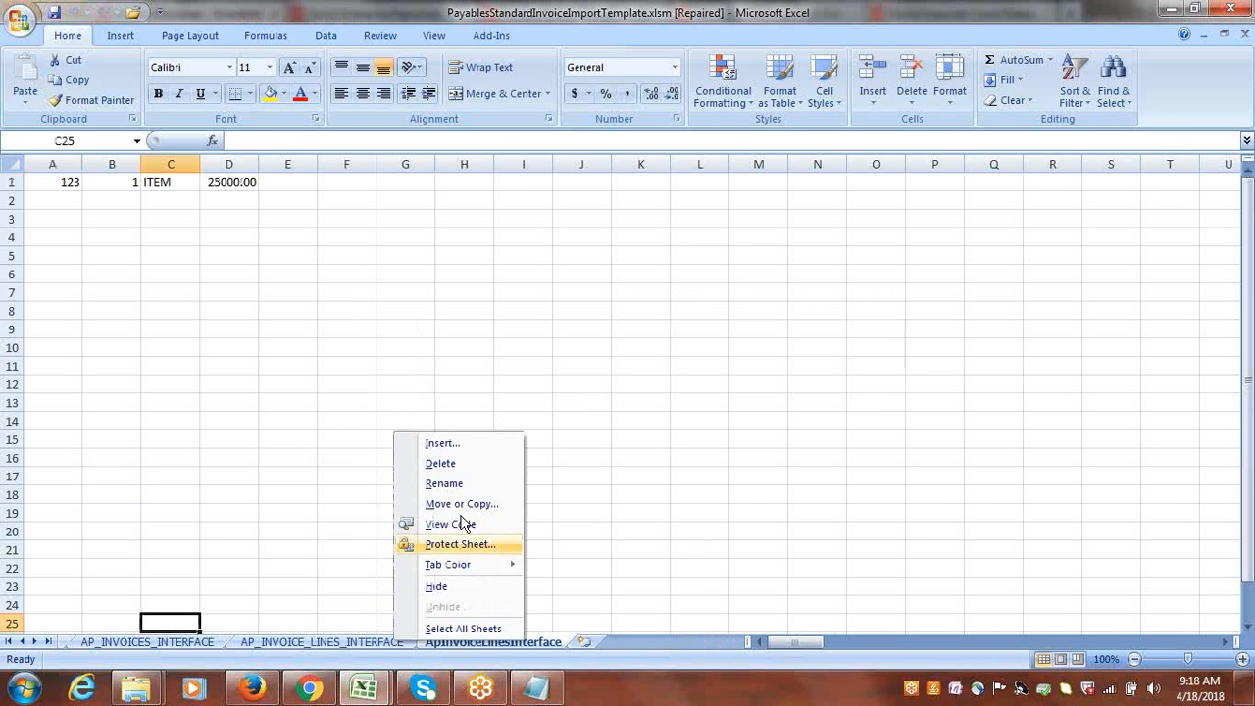
{"action": "left_click", "coordinate": [453, 471]}
{"action": "left_click", "coordinate": [592, 390]}
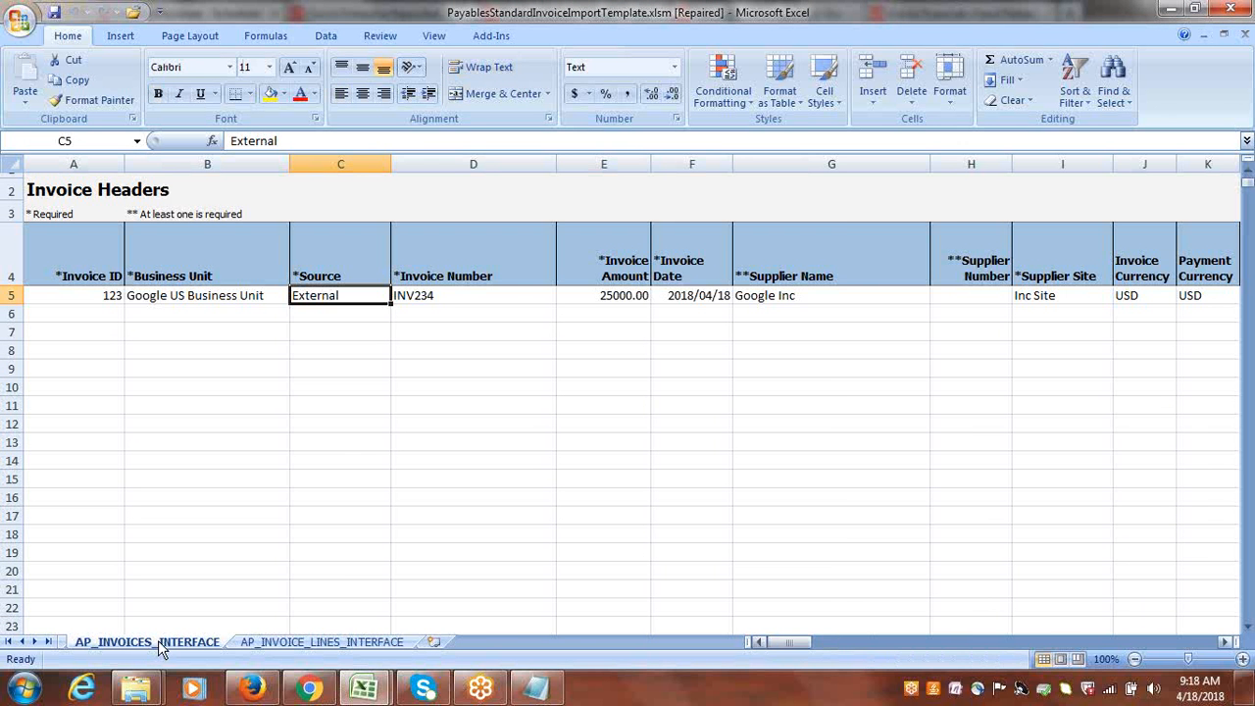
Autofit the Customer Tax Registration Number column P on AP_INVOICES_INTERFACE and inspect the entry in P5.
{"action": "mouse_move", "coordinate": [806, 641]}
{"action": "left_mouse_down"}
{"action": "mouse_move", "coordinate": [806, 654]}
{"action": "mouse_move", "coordinate": [845, 645]}
{"action": "mouse_move", "coordinate": [826, 643]}
{"action": "left_mouse_up"}
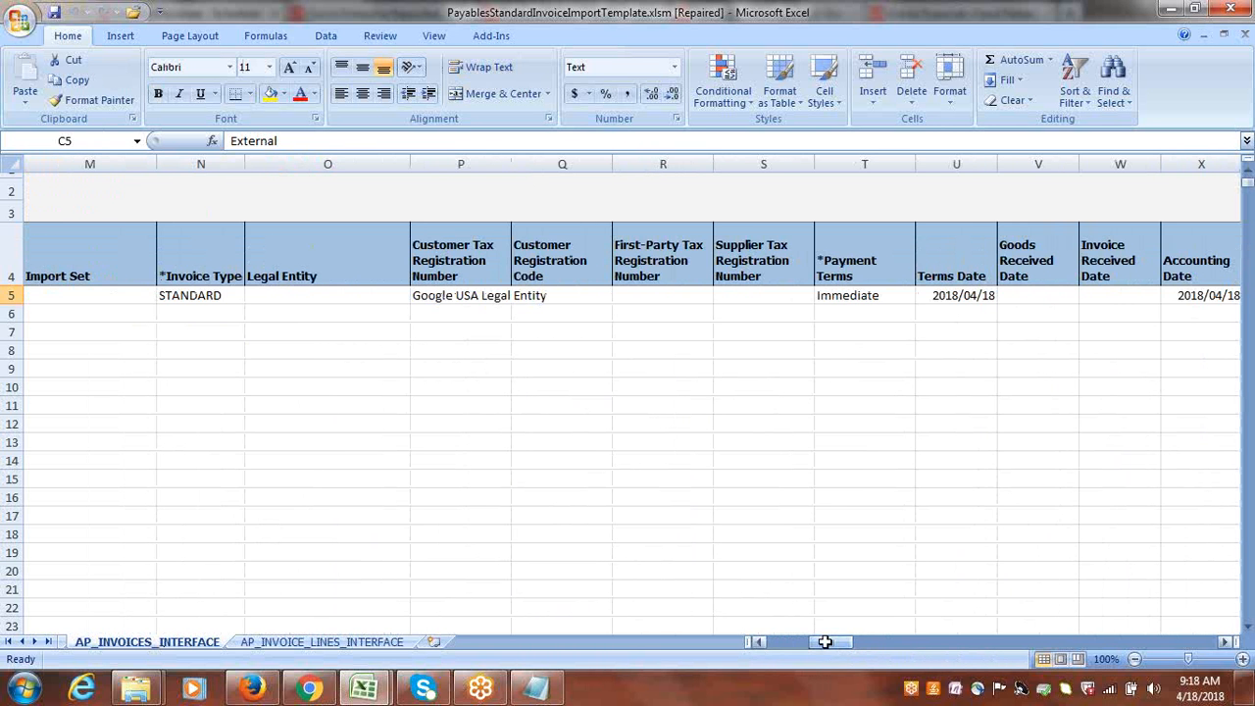
{"action": "double_click", "coordinate": [509, 165]}
{"action": "double_click", "coordinate": [574, 296]}
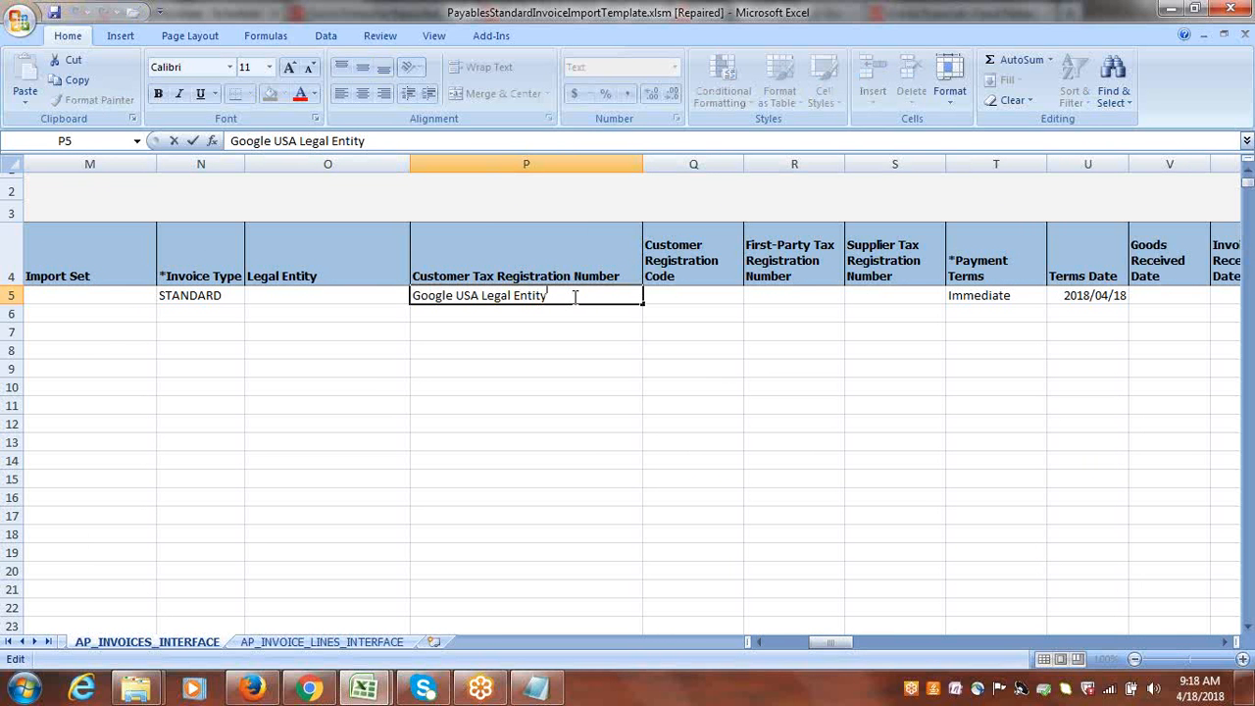
Set the Liability Combination in cell AK5 of AP_INVOICES_INTERFACE to 1000.1000.22100.
{"action": "key", "text": "Tab"}
{"action": "key", "text": "Tab"}
{"action": "key", "text": "Tab"}
{"action": "key", "text": "Tab"}
{"action": "key", "text": "Tab"}
{"action": "key", "text": "Tab"}
{"action": "key", "text": "Tab"}
{"action": "key", "text": "Tab"}
{"action": "key", "text": "Tab"}
{"action": "key", "text": "Tab"}
{"action": "key", "text": "Tab"}
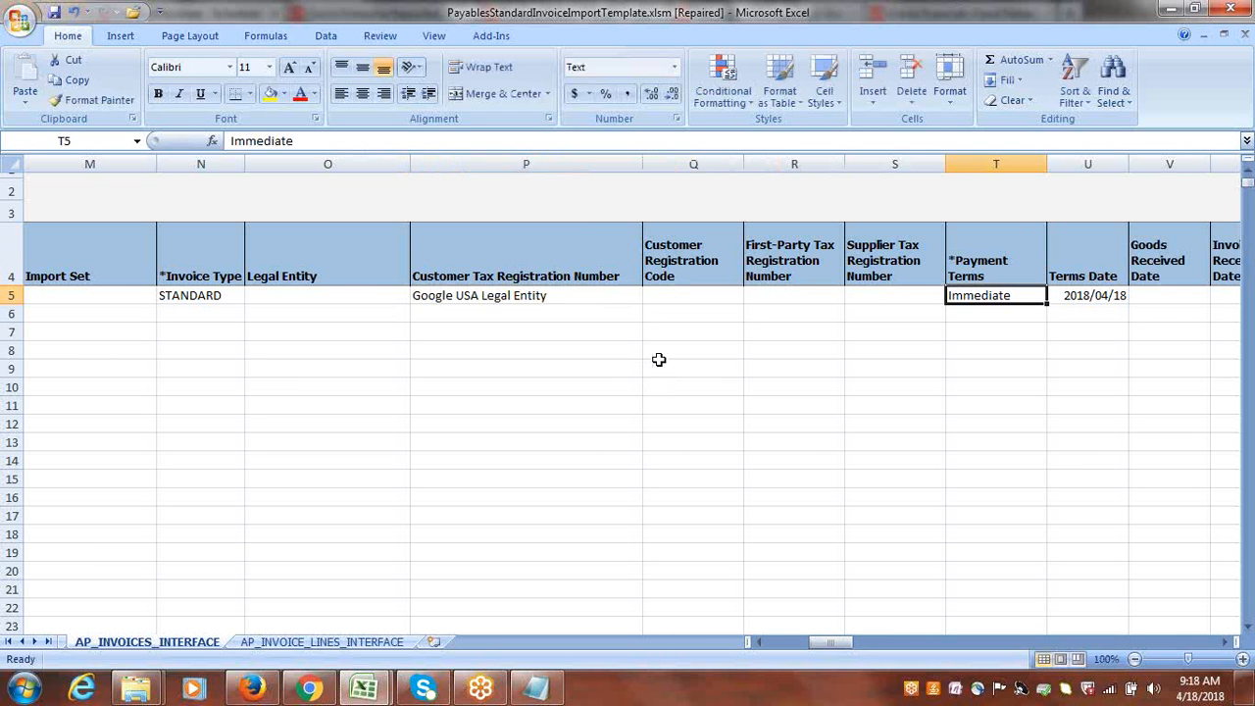
{"action": "key", "text": "Tab"}
{"action": "key", "text": "Tab"}
{"action": "key", "text": "Tab"}
{"action": "key", "text": "Tab"}
{"action": "key", "text": "Tab"}
{"action": "key", "text": "Tab"}
{"action": "key", "text": "Tab"}
{"action": "key", "text": "Tab"}
{"action": "key", "text": "Tab"}
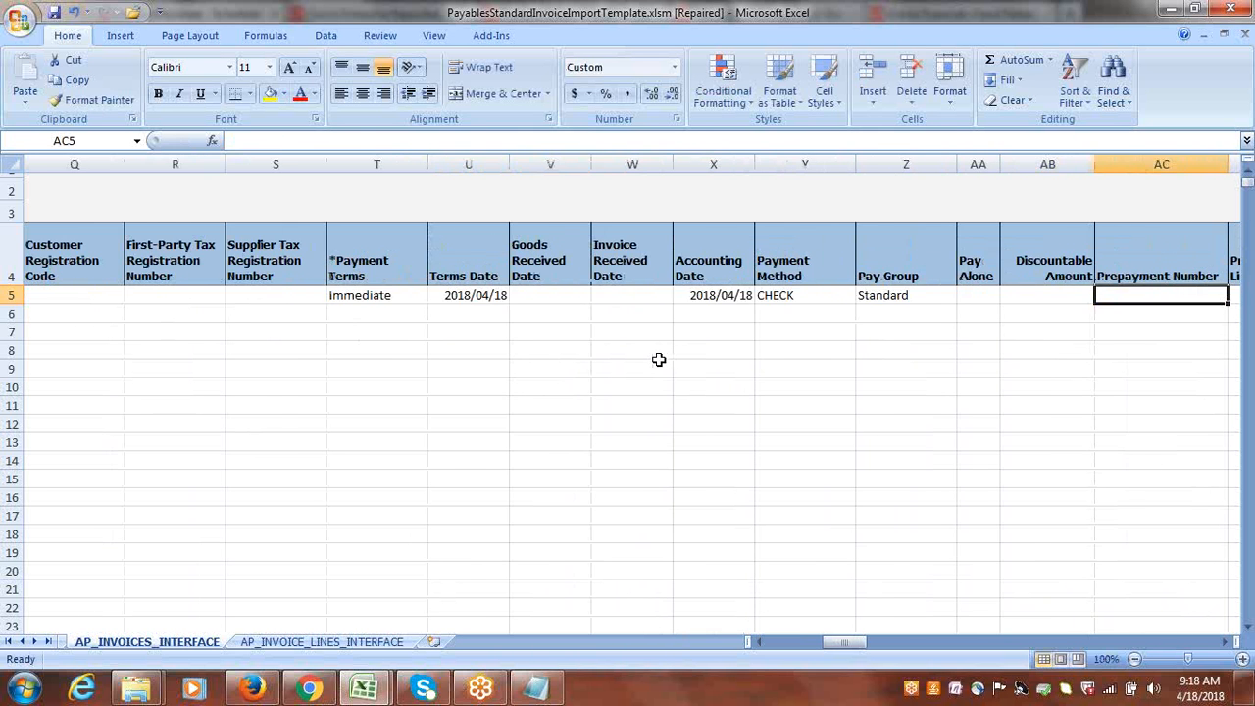
{"action": "key", "text": "Tab"}
{"action": "key", "text": "Tab"}
{"action": "key", "text": "Tab"}
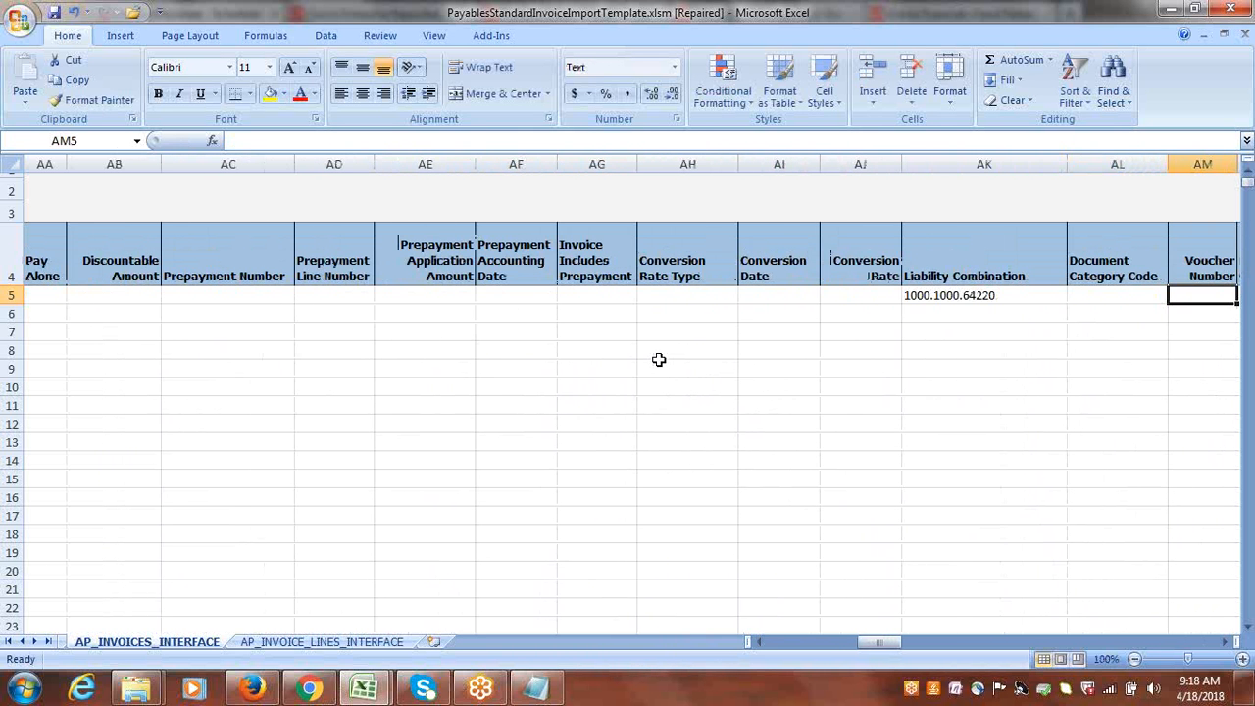
{"action": "right_click", "coordinate": [1017, 300]}
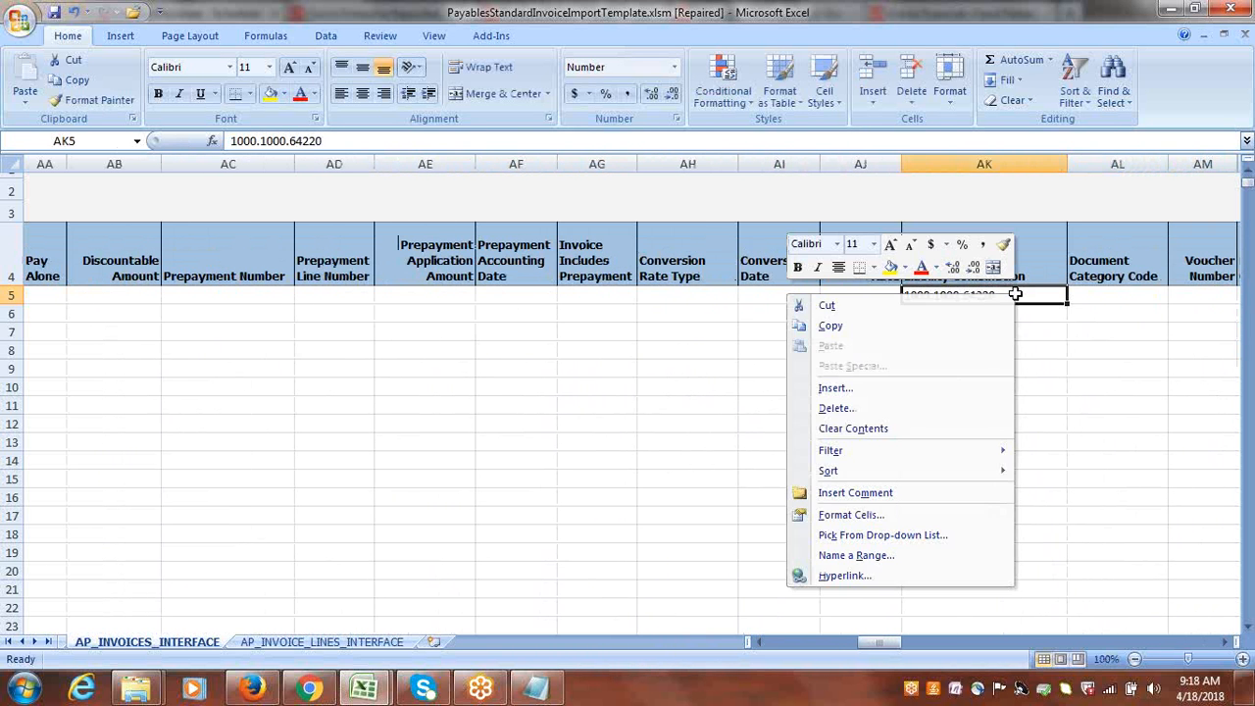
{"action": "left_click", "coordinate": [1017, 298]}
{"action": "double_click", "coordinate": [1017, 296]}
{"action": "key", "text": "BackSpace"}
{"action": "key", "text": "BackSpace"}
{"action": "key", "text": "BackSpace"}
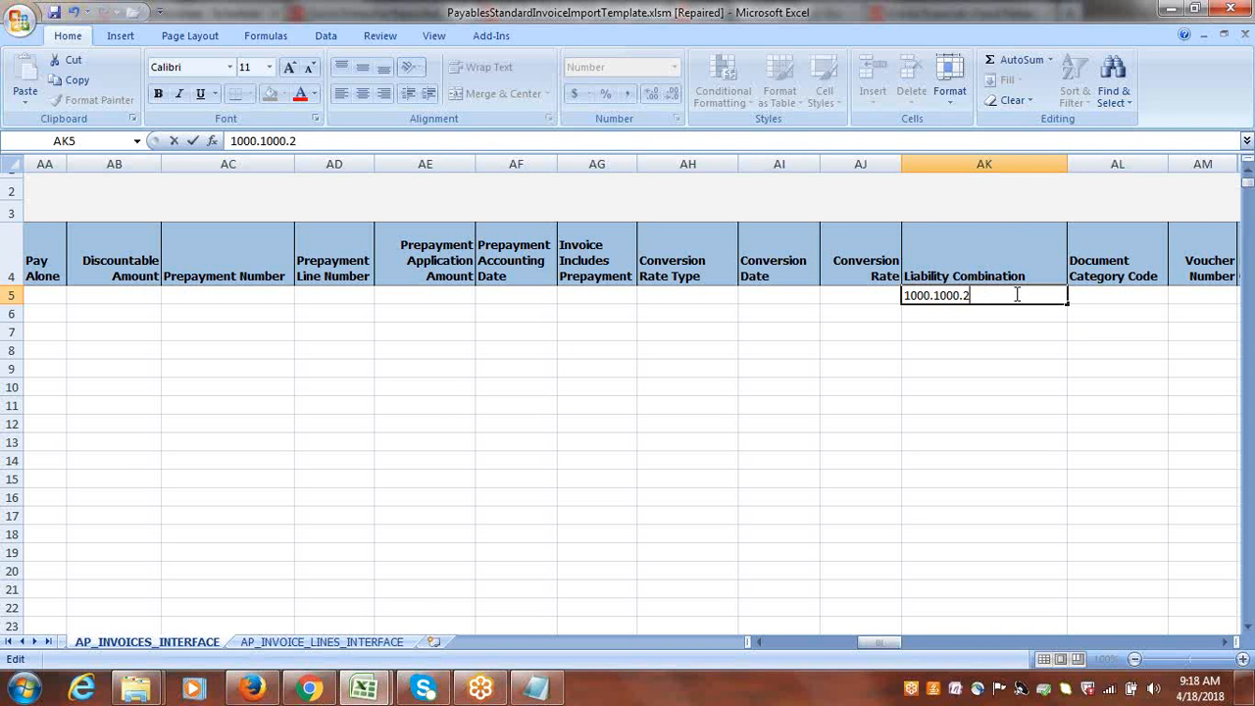
{"action": "key", "text": "Tab"}
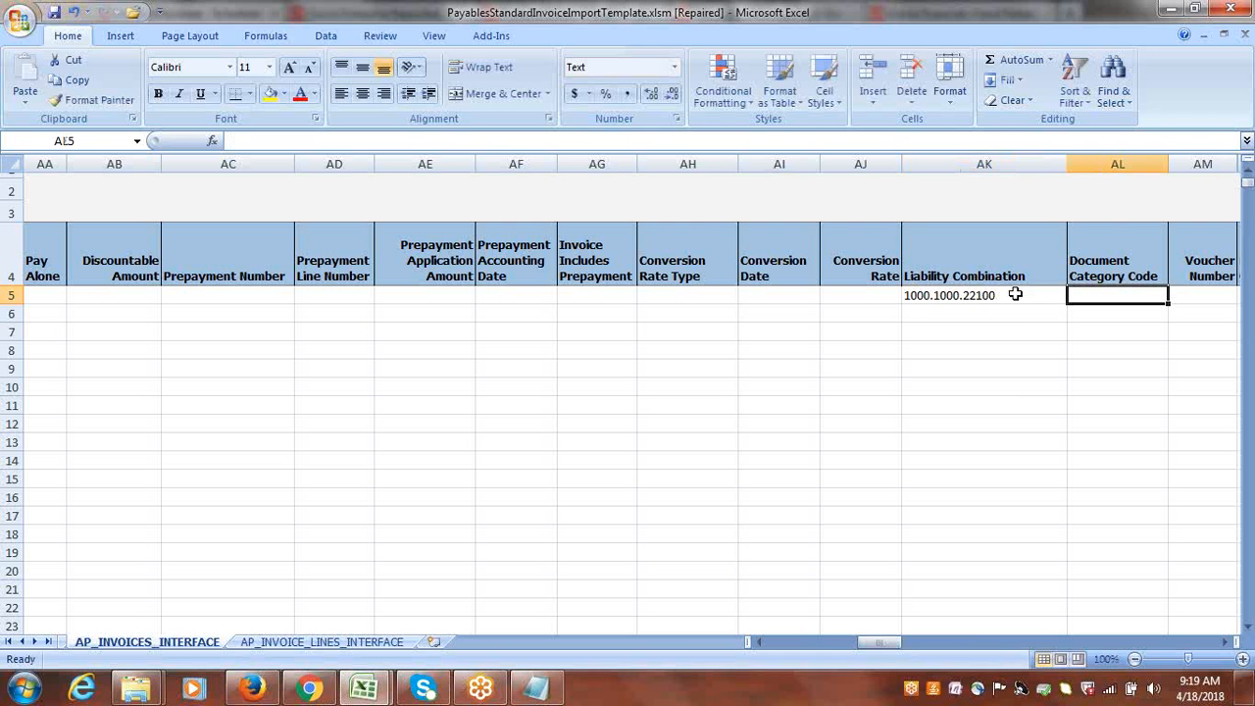
Save PayablesStandardInvoiceImportTemplate.xlsm, accepting the privacy warning about macros.
{"action": "key", "text": "ctrl+s"}
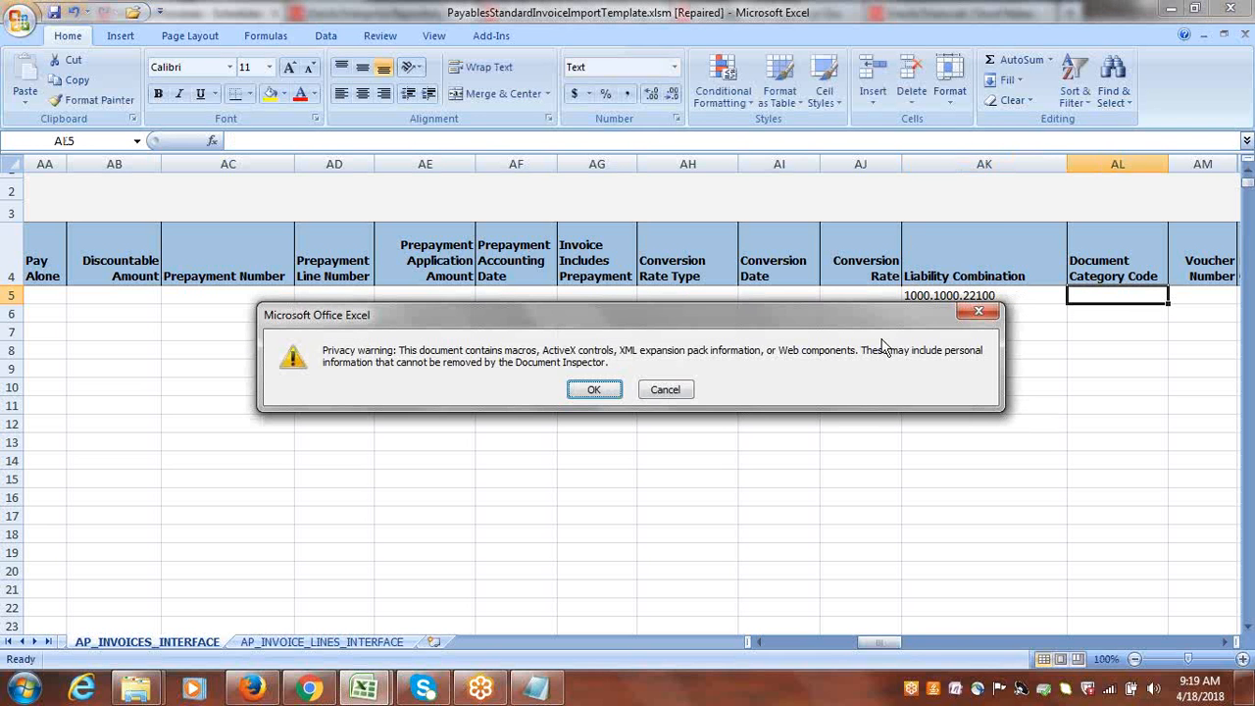
{"action": "left_click", "coordinate": [592, 390]}
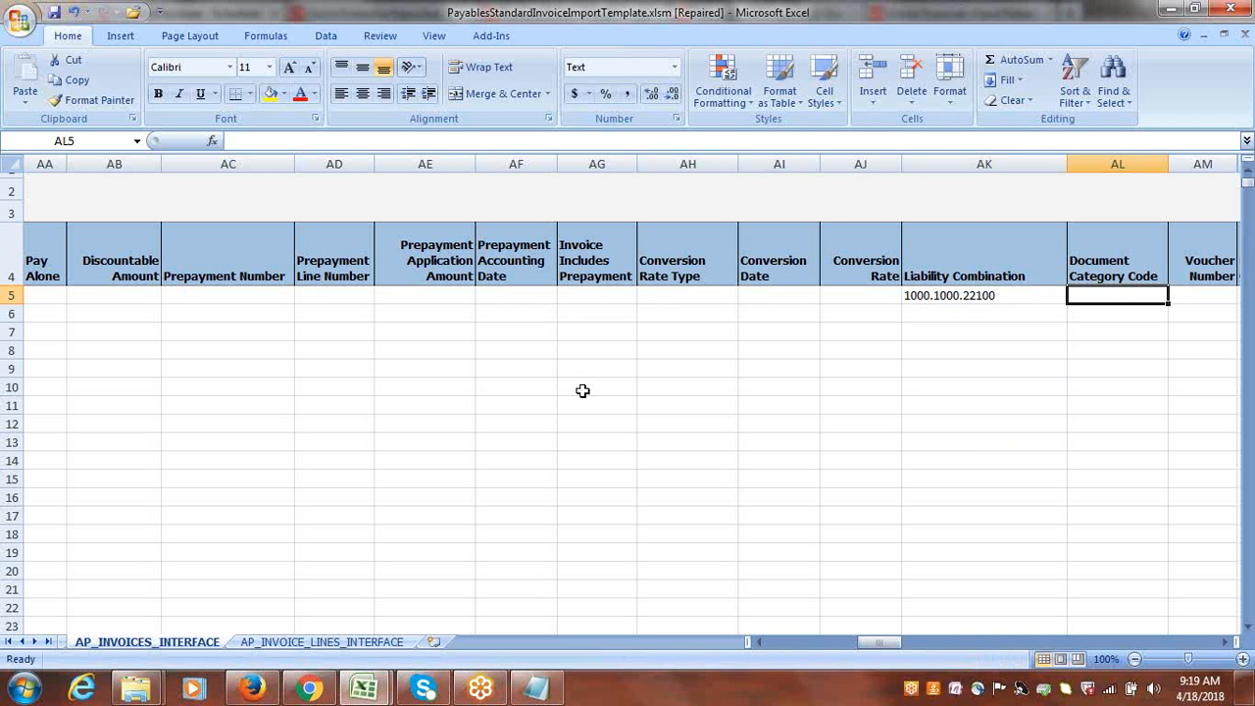
{"action": "key", "text": "ctrl+s"}
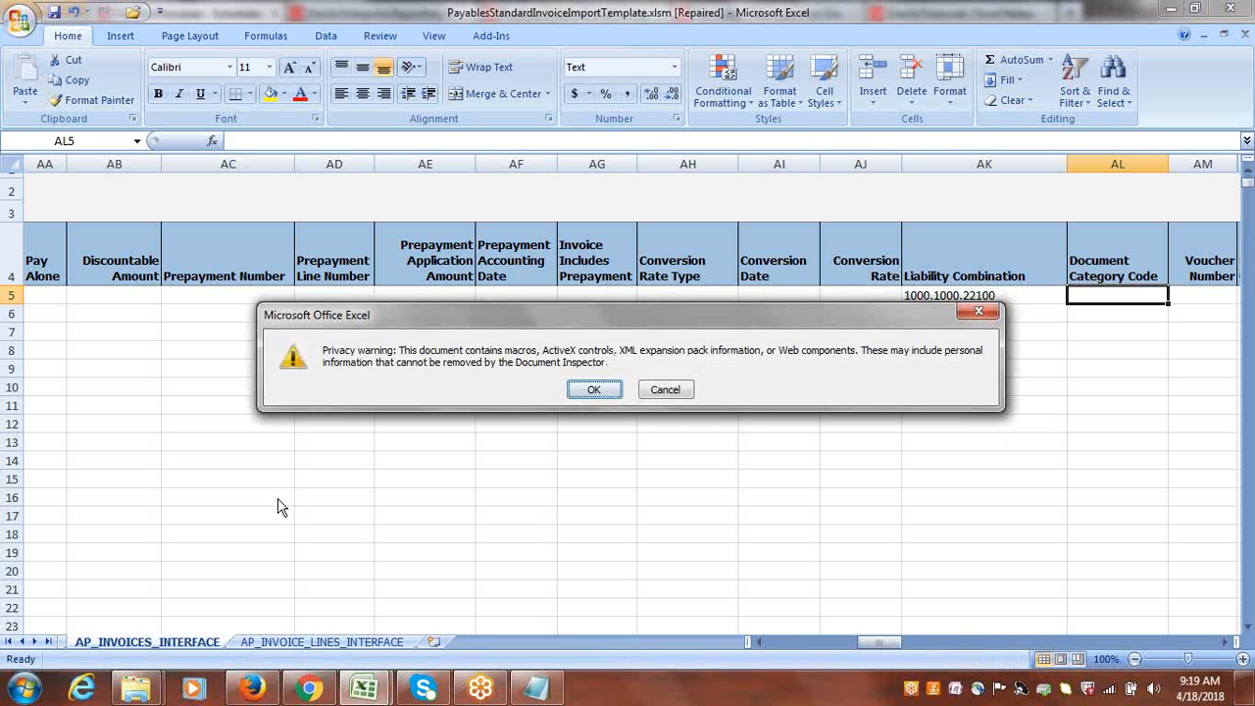
{"action": "left_click", "coordinate": [595, 390]}
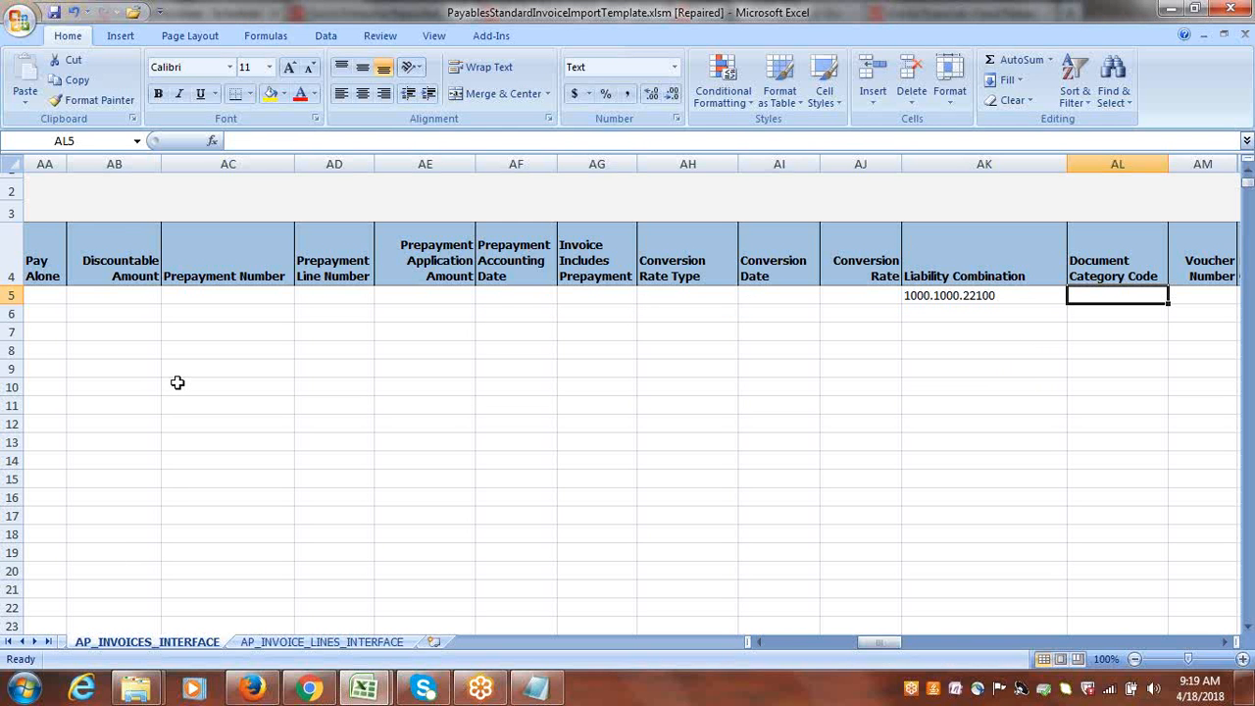
Start the CSV file generation from the Instructions and CSV Generation sheet.
{"action": "left_click", "coordinate": [24, 643]}
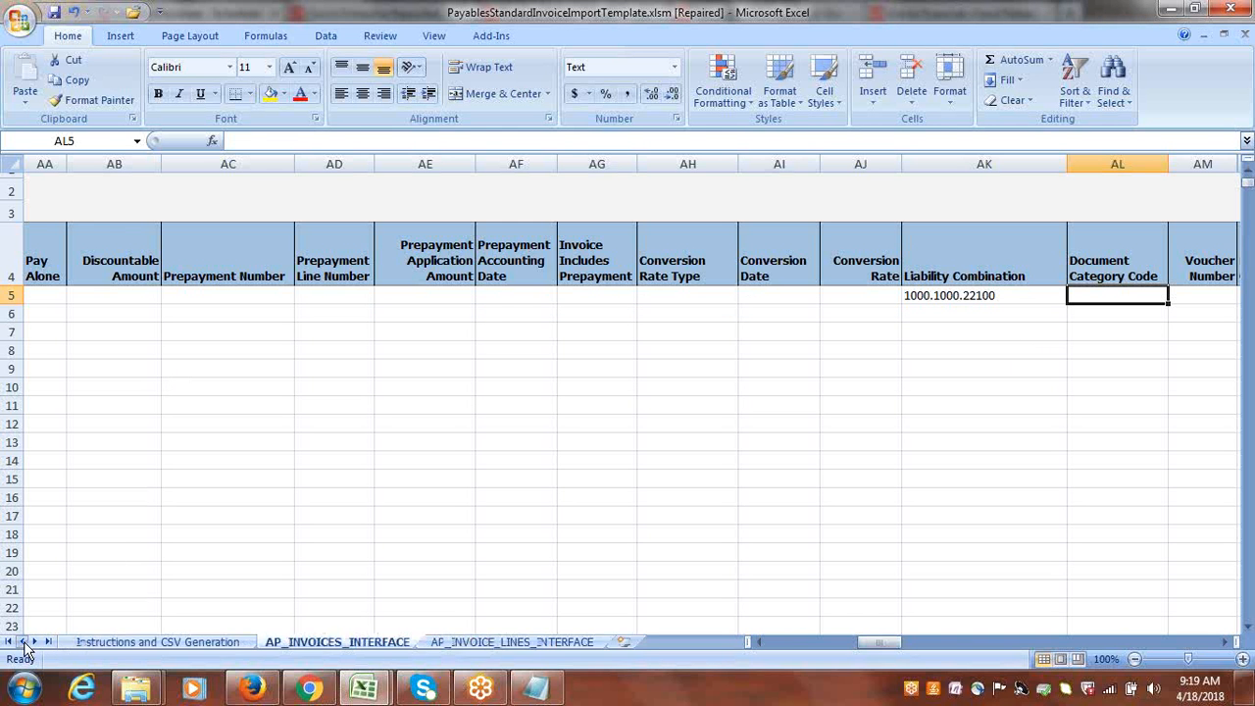
{"action": "left_click", "coordinate": [160, 641]}
{"action": "left_click", "coordinate": [349, 506]}
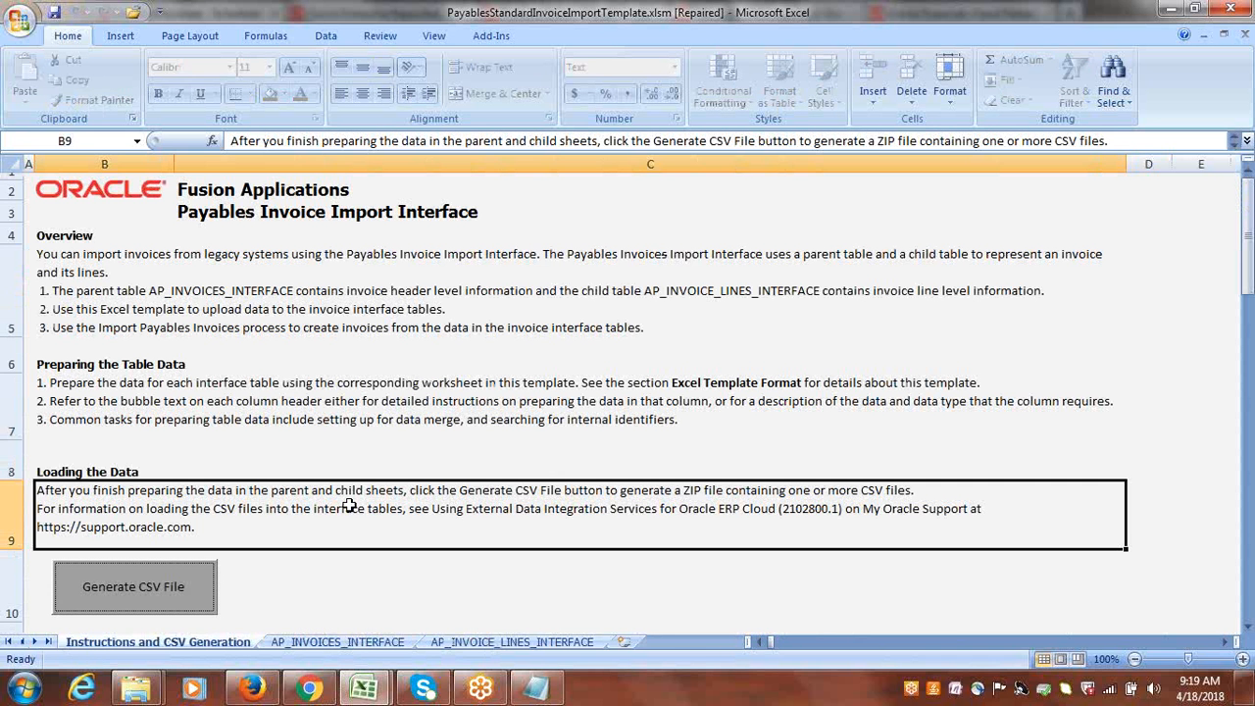
{"action": "left_click", "coordinate": [156, 582]}
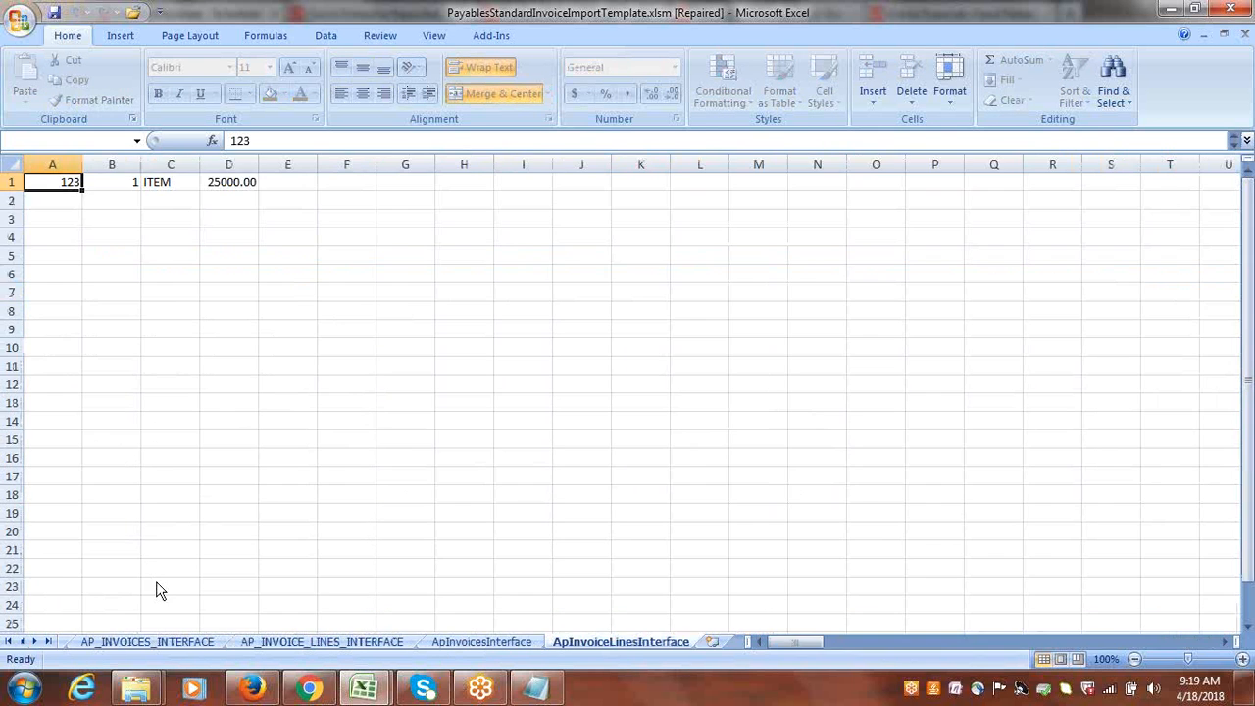
Save the ZIP file as GOOGLEINC_apinvoiceimport.zip in the Google Suppliers FBDI folder on the Desktop.
{"action": "left_click_drag", "start_coordinate": [214, 297], "coordinate": [216, 267]}
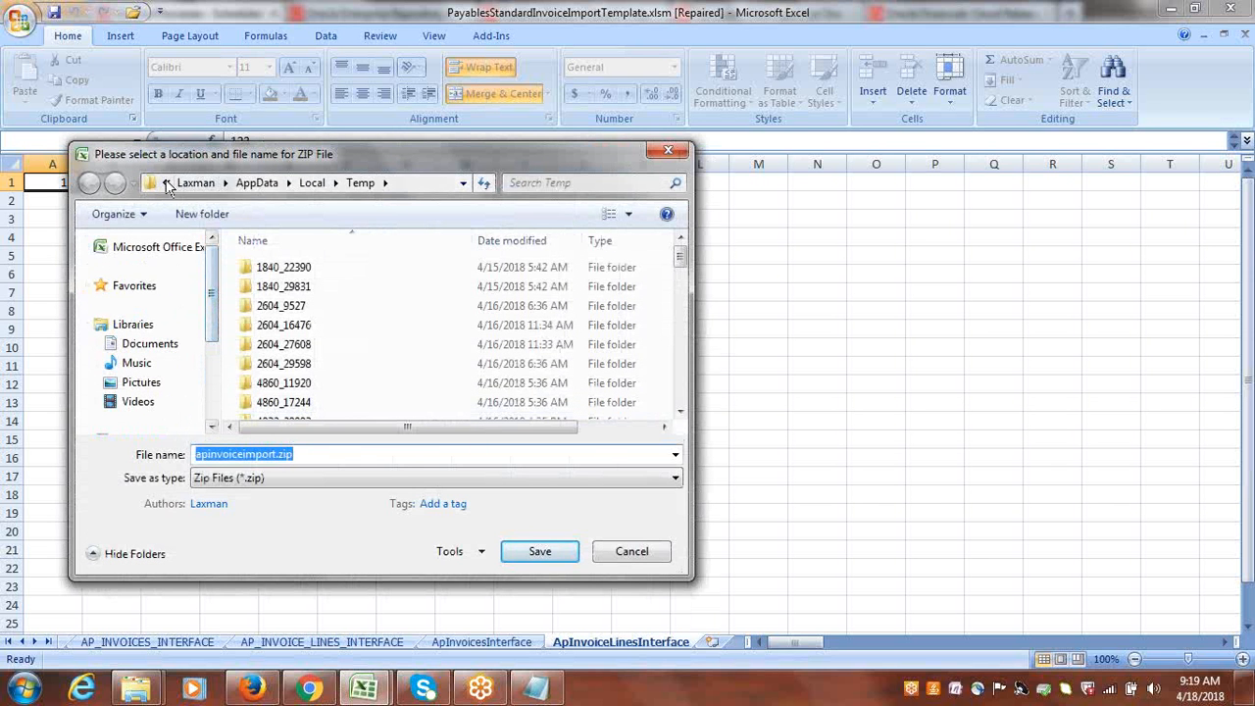
{"action": "left_click", "coordinate": [165, 182]}
{"action": "left_click", "coordinate": [193, 263]}
{"action": "left_click", "coordinate": [346, 329]}
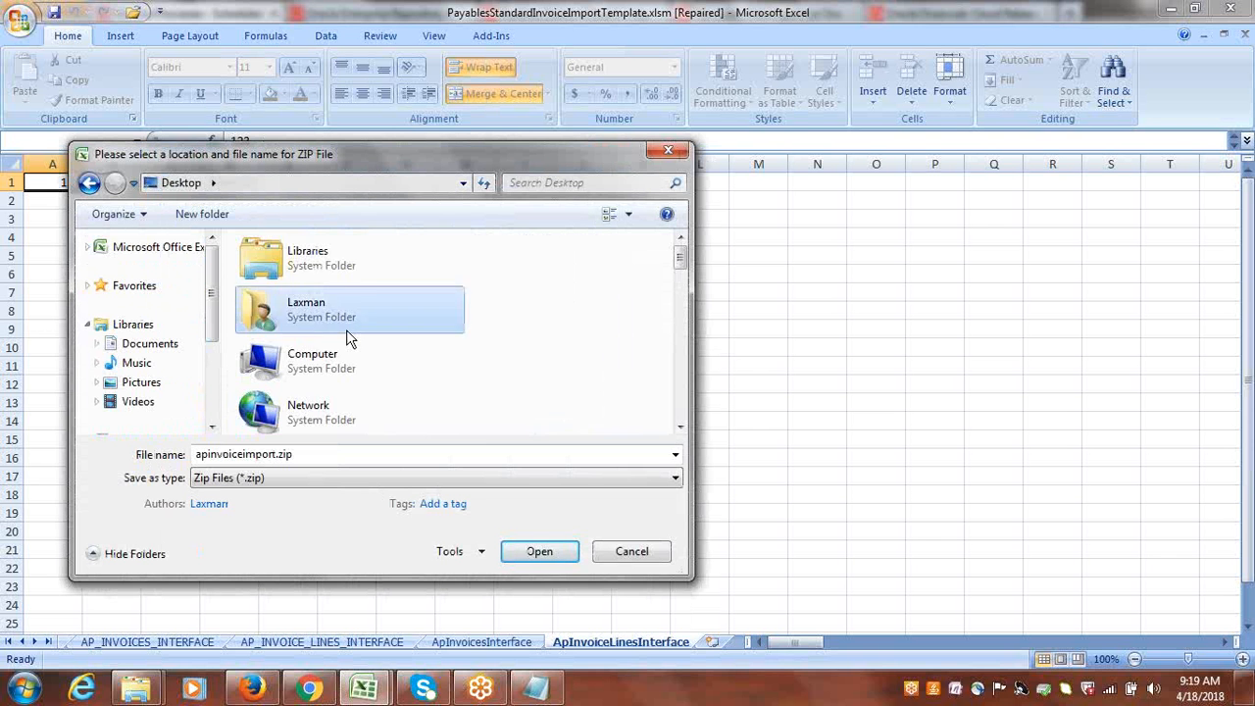
{"action": "scroll", "coordinate": [346, 330], "scroll_direction": "down", "scroll_amount": 5}
{"action": "double_click", "coordinate": [324, 247]}
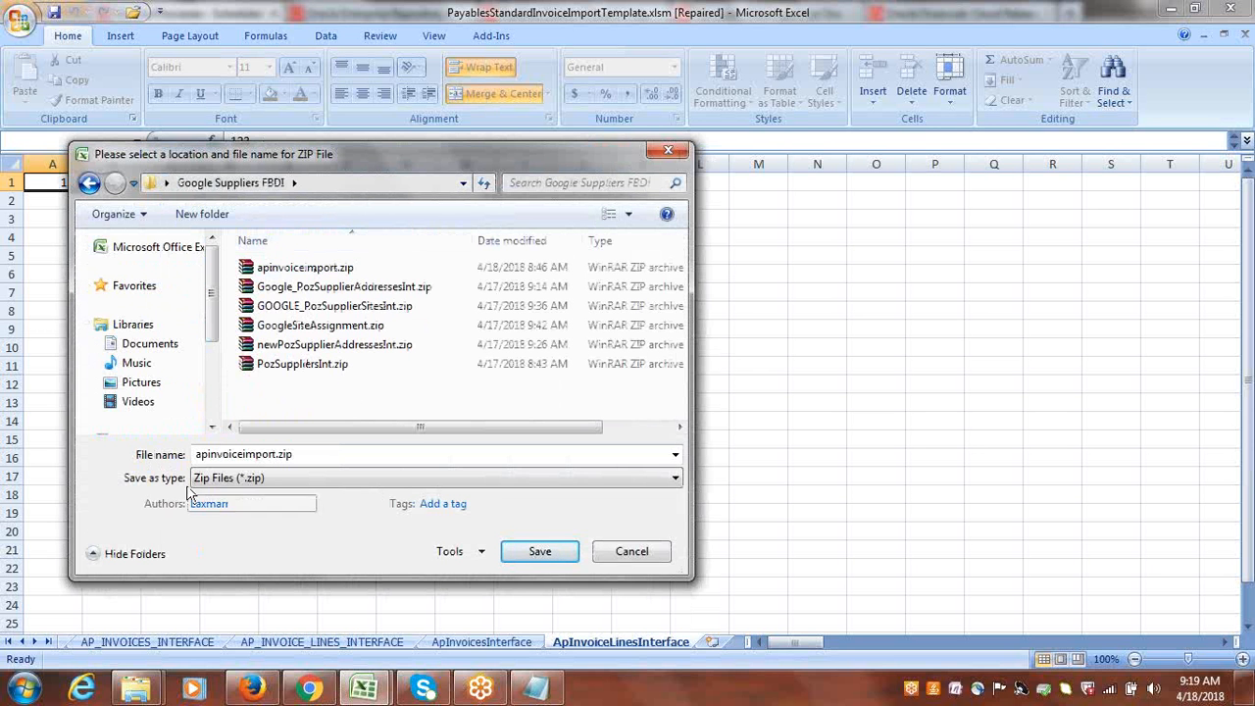
{"action": "left_click", "coordinate": [195, 455]}
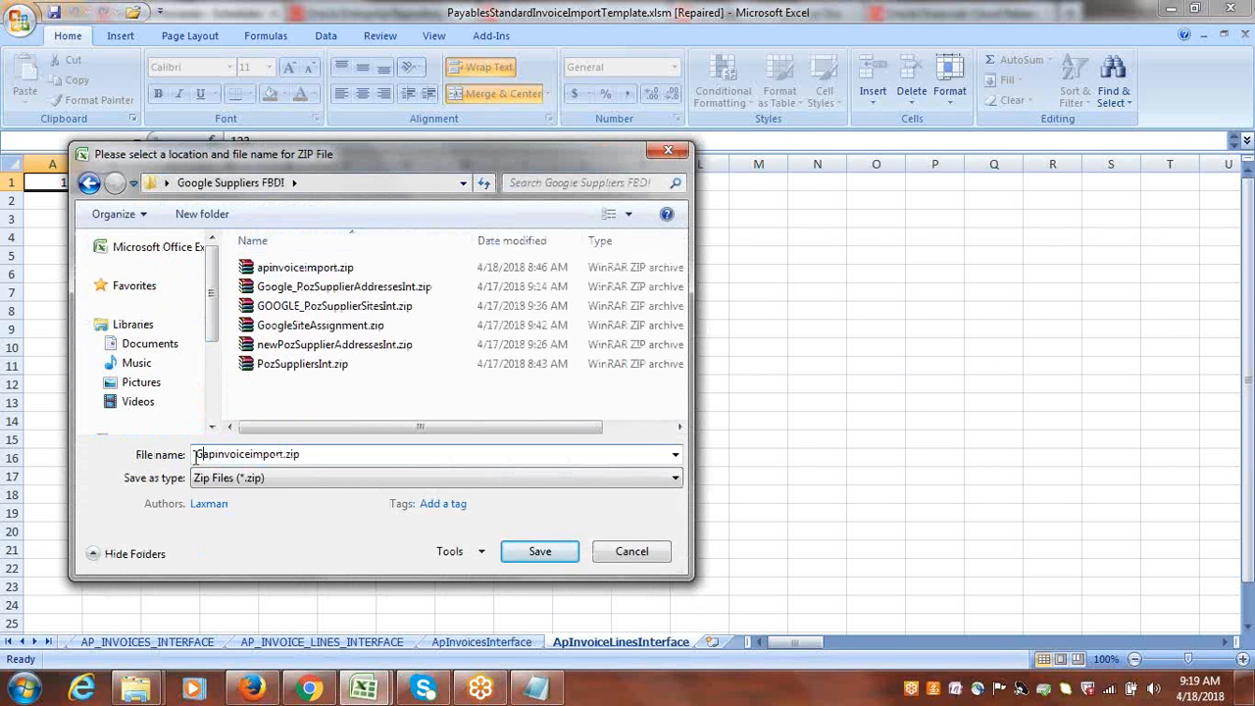
{"action": "type", "text": "GOOGLE"}
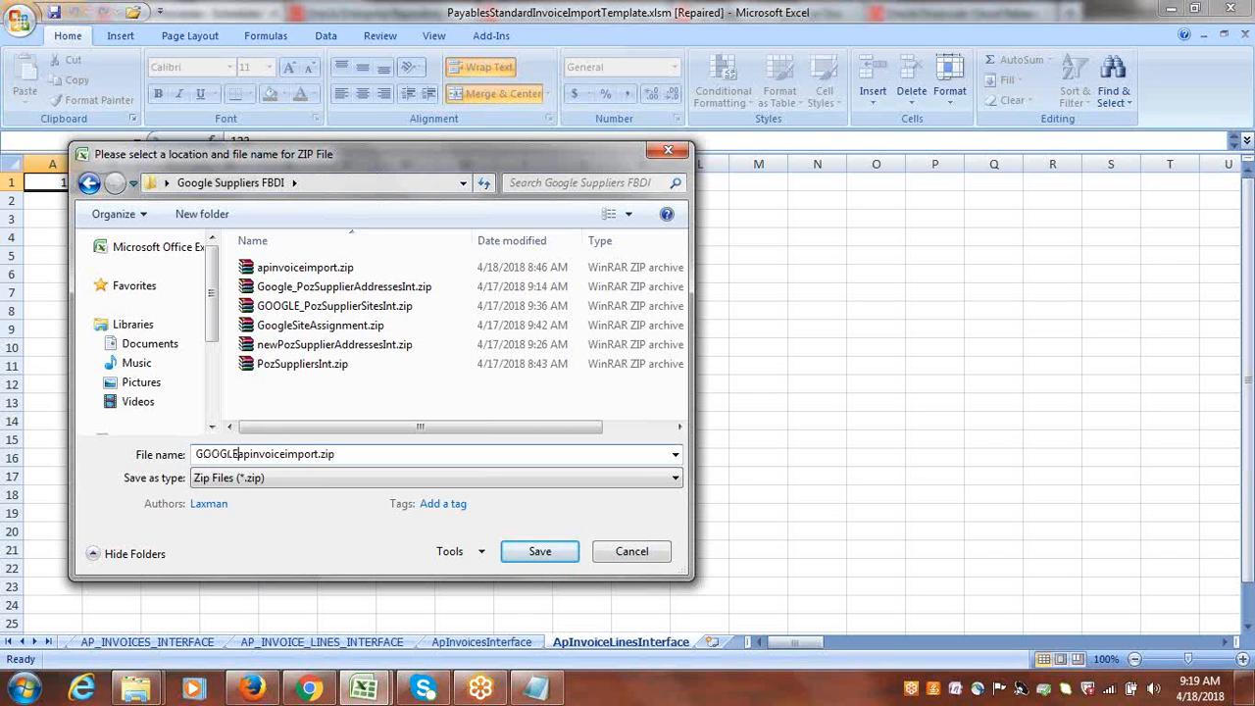
{"action": "type", "text": "INC_"}
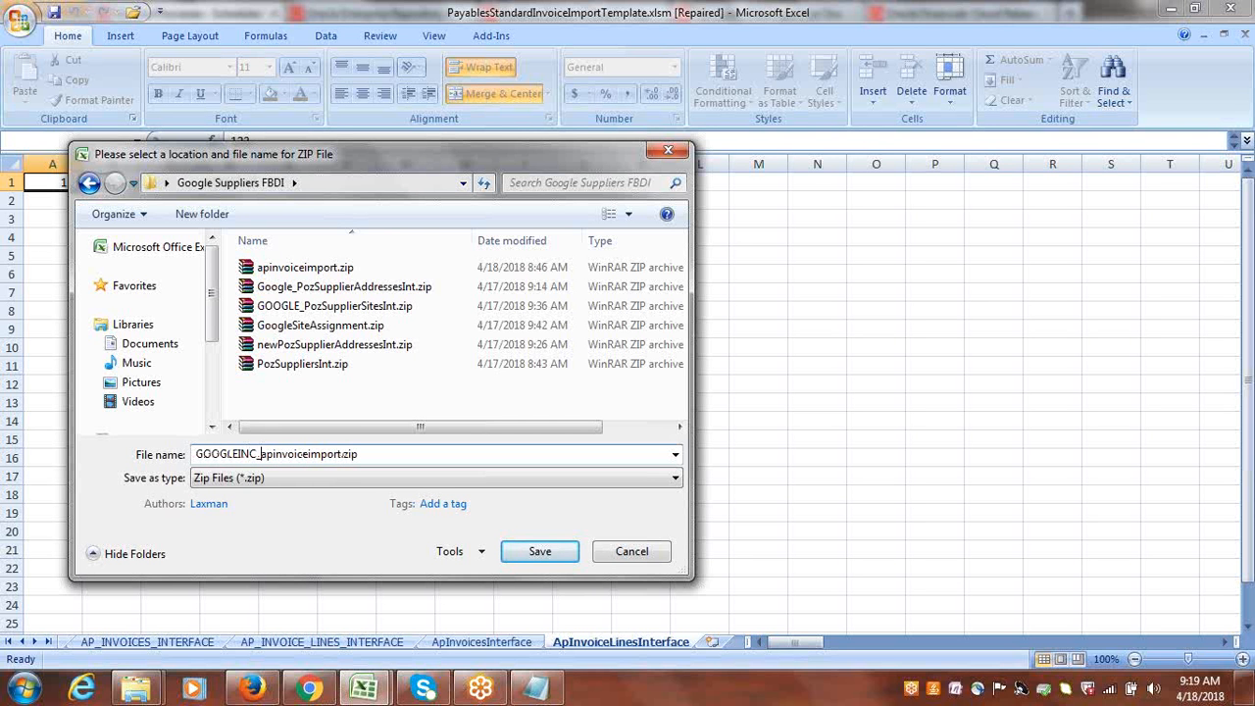
{"action": "left_click", "coordinate": [519, 555]}
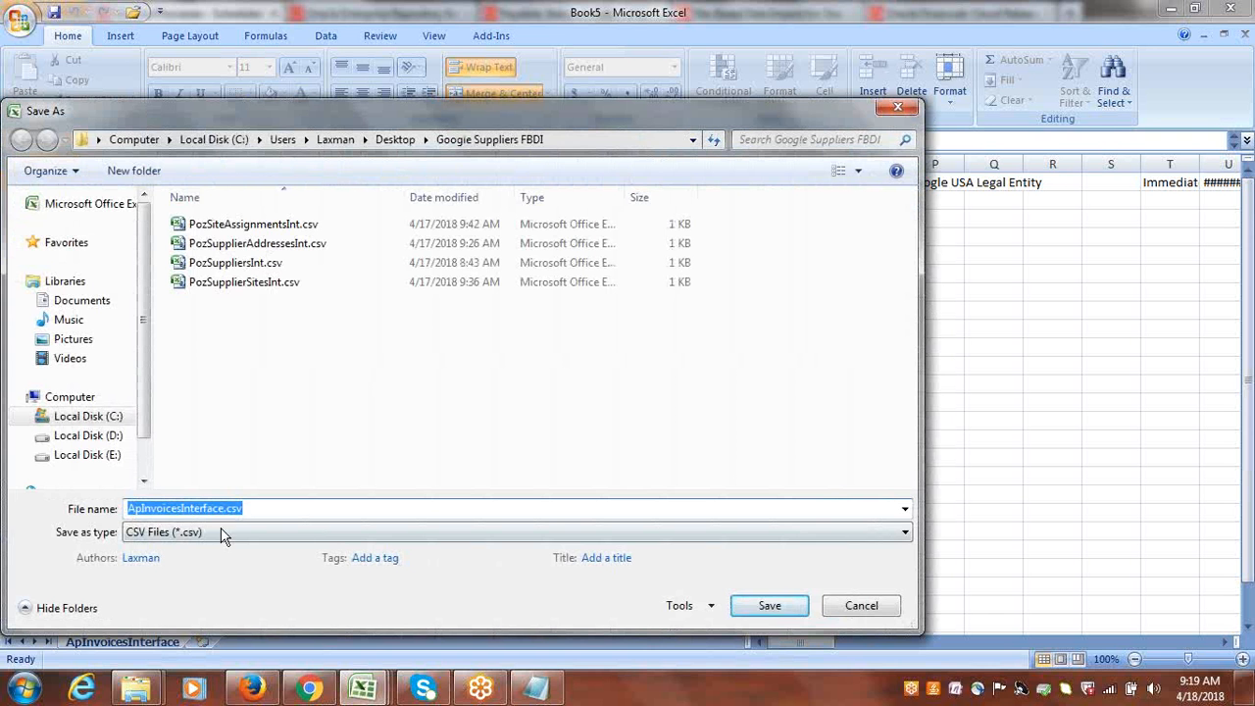
Save the generated CSV files as ApInvoicesInterface1.csv and ApInvoiceLinesInterface1.csv, and close the template workbook.
{"action": "left_click", "coordinate": [226, 509]}
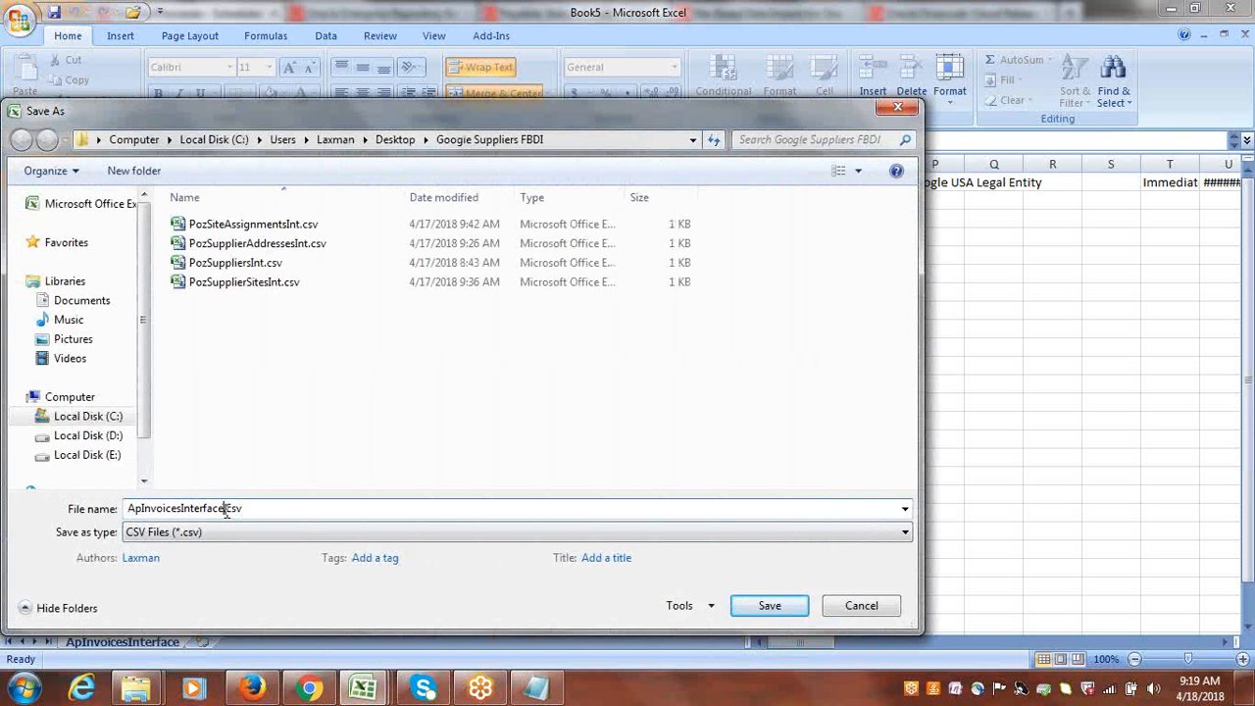
{"action": "left_click", "coordinate": [757, 609]}
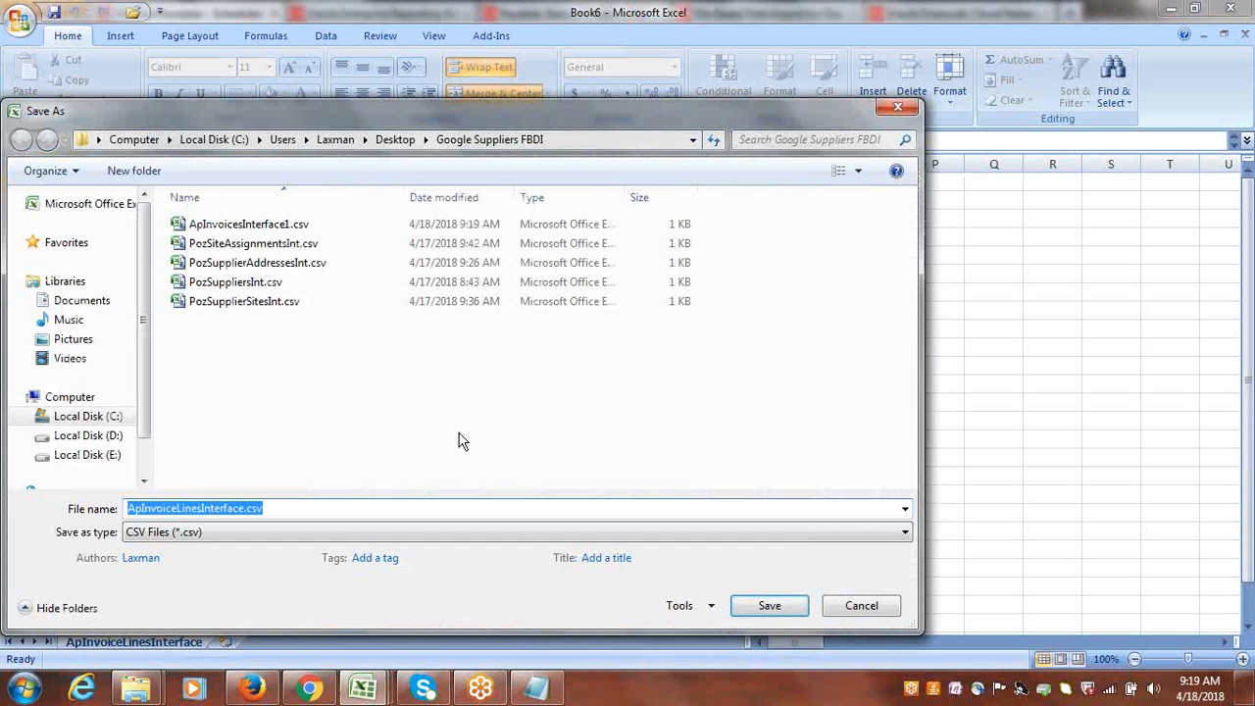
{"action": "left_click", "coordinate": [245, 508]}
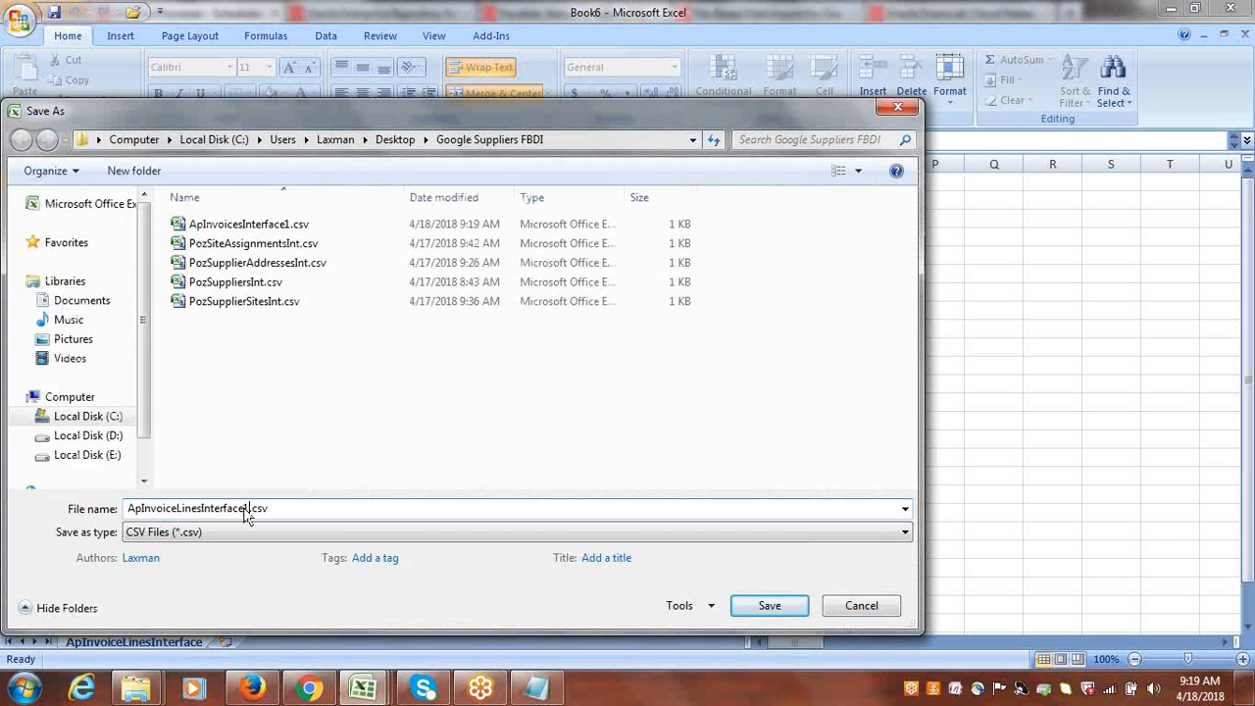
{"action": "left_click", "coordinate": [782, 607]}
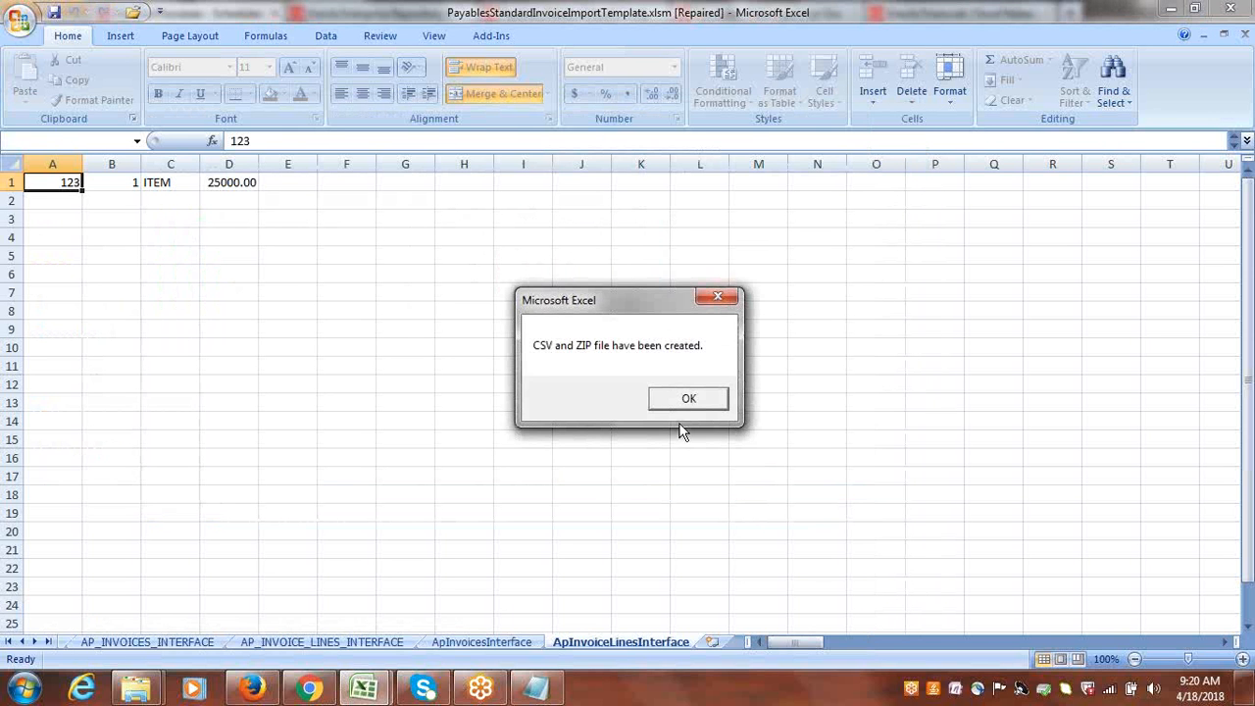
{"action": "left_click", "coordinate": [686, 399]}
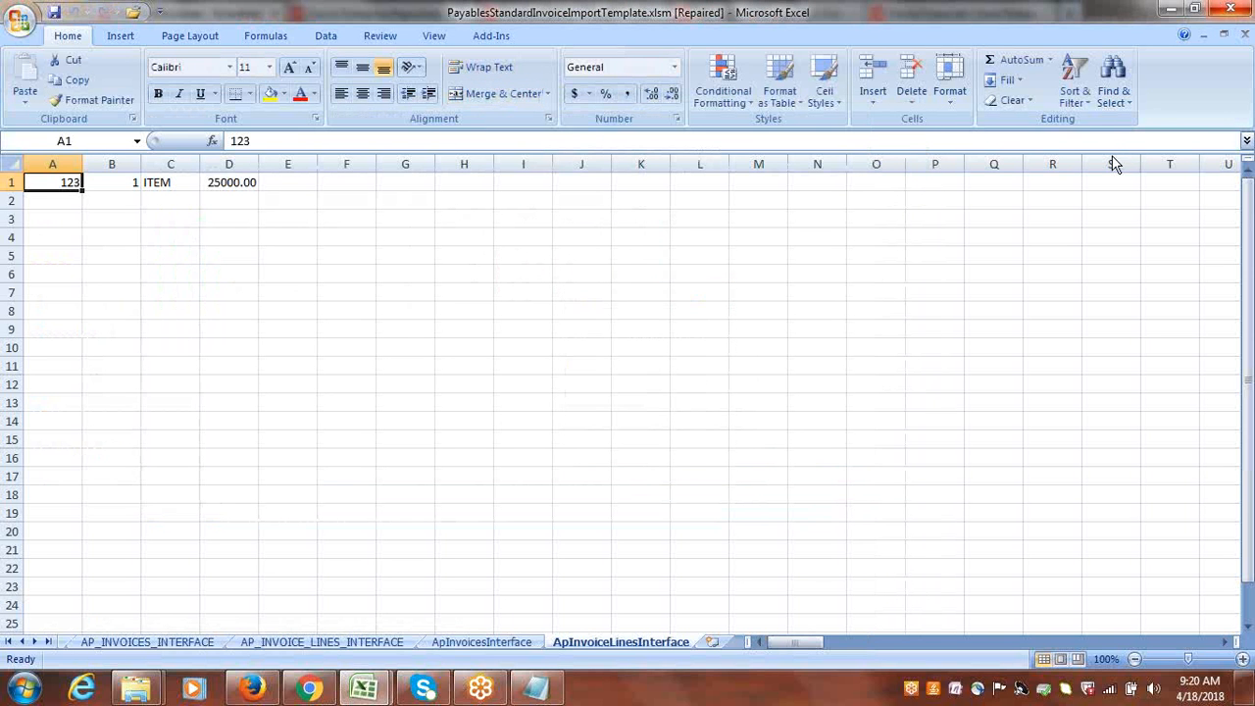
{"action": "left_click", "coordinate": [1237, 10]}
{"action": "left_click", "coordinate": [628, 389]}
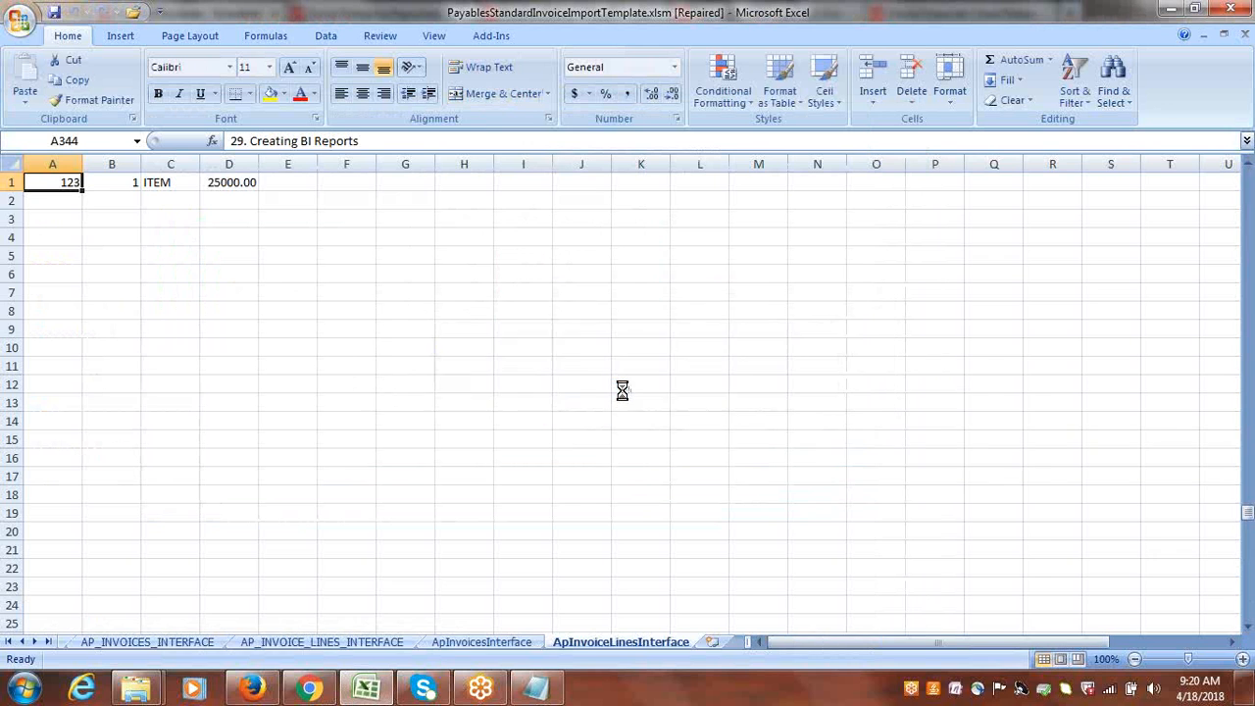
Switch to Oracle Scheduled Processes in Firefox and set up a new Load Interface File for Import job.
{"action": "left_click", "coordinate": [257, 691]}
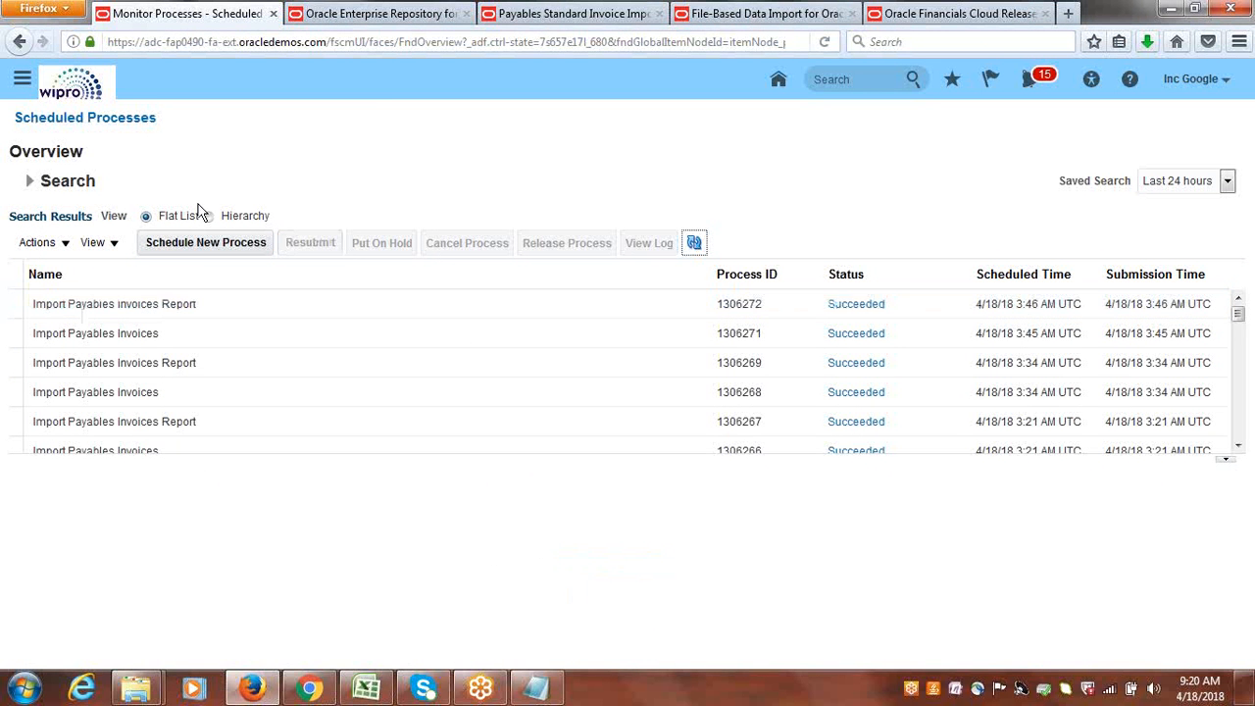
{"action": "left_click", "coordinate": [194, 242]}
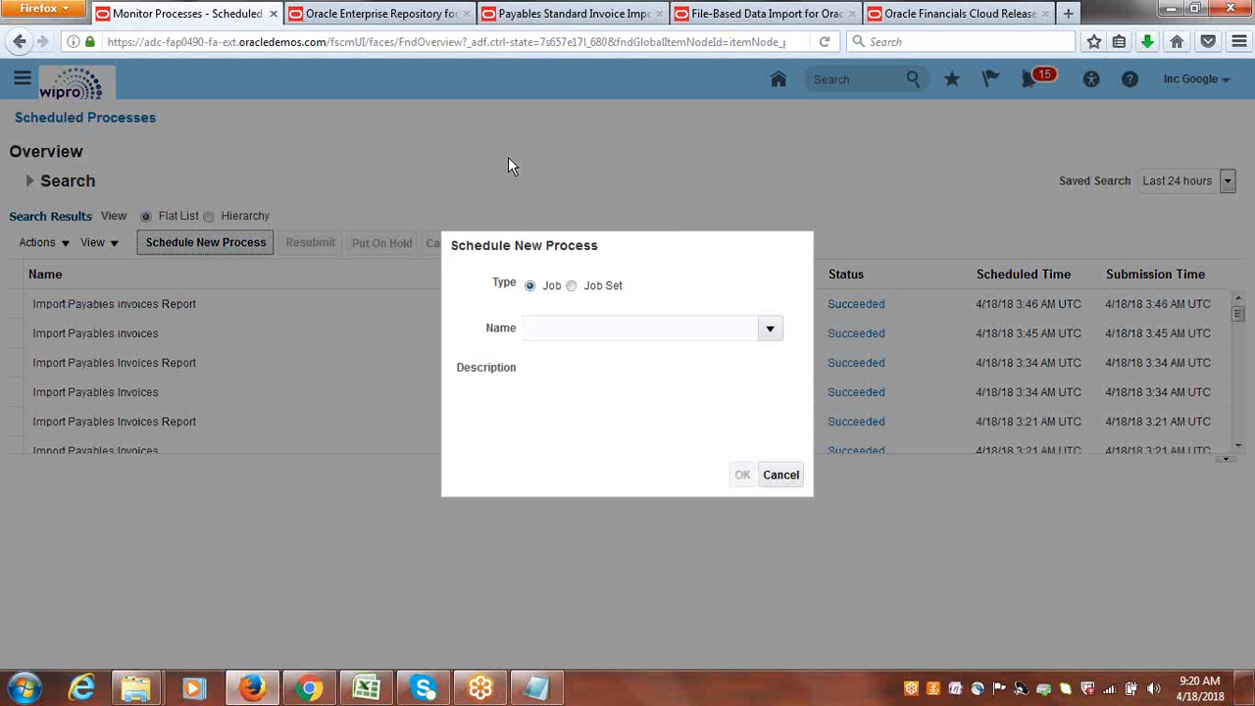
{"action": "left_click", "coordinate": [604, 330]}
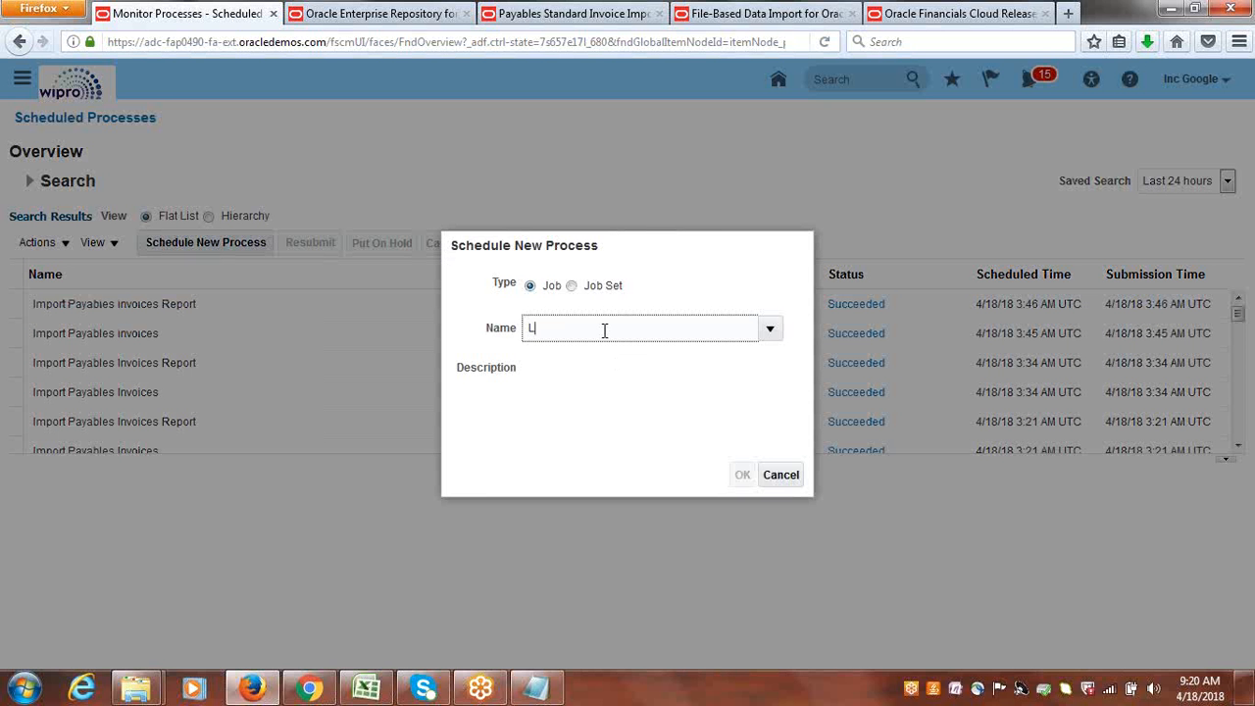
{"action": "type", "text": "Load inter"}
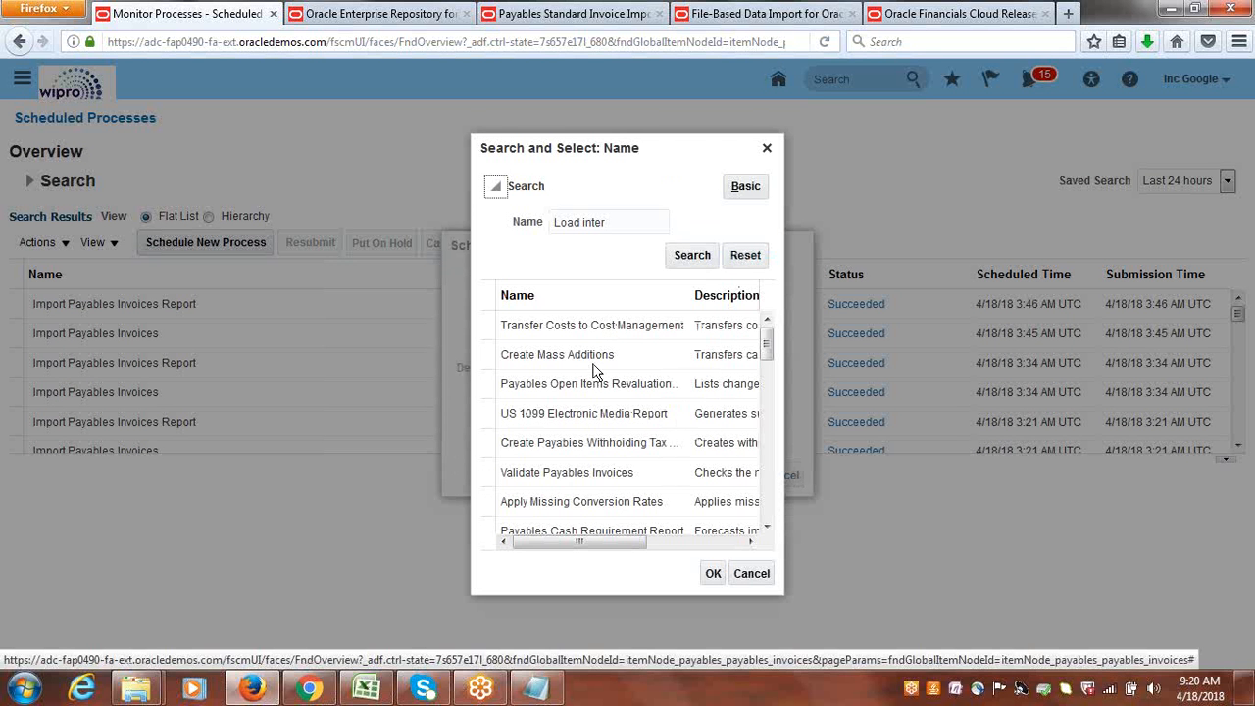
{"action": "left_click", "coordinate": [681, 259]}
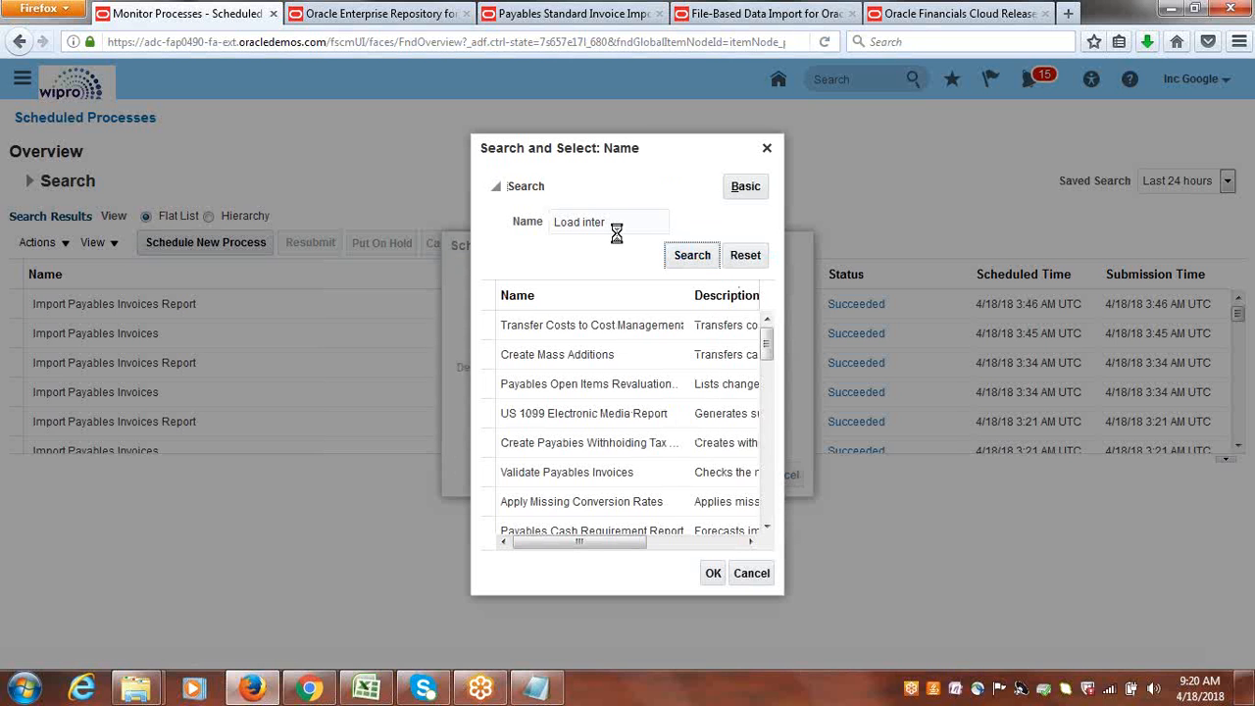
{"action": "left_click", "coordinate": [602, 325]}
{"action": "left_click", "coordinate": [713, 573]}
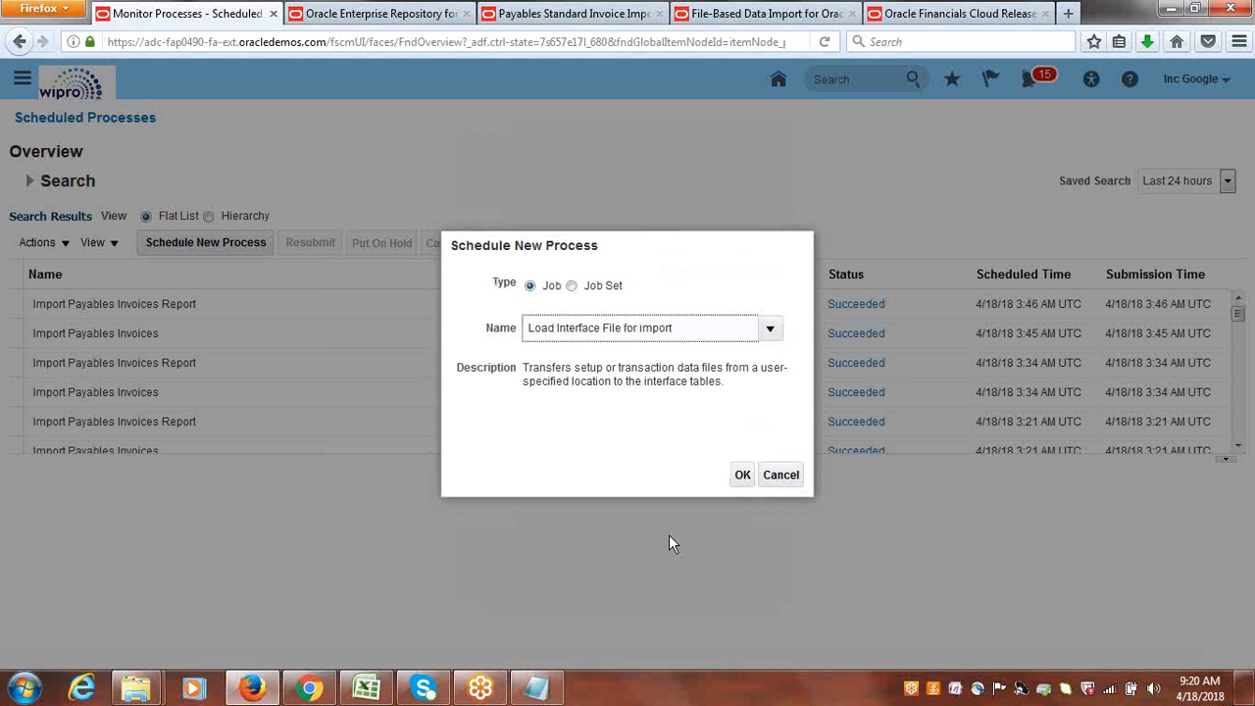
{"action": "left_click", "coordinate": [742, 475]}
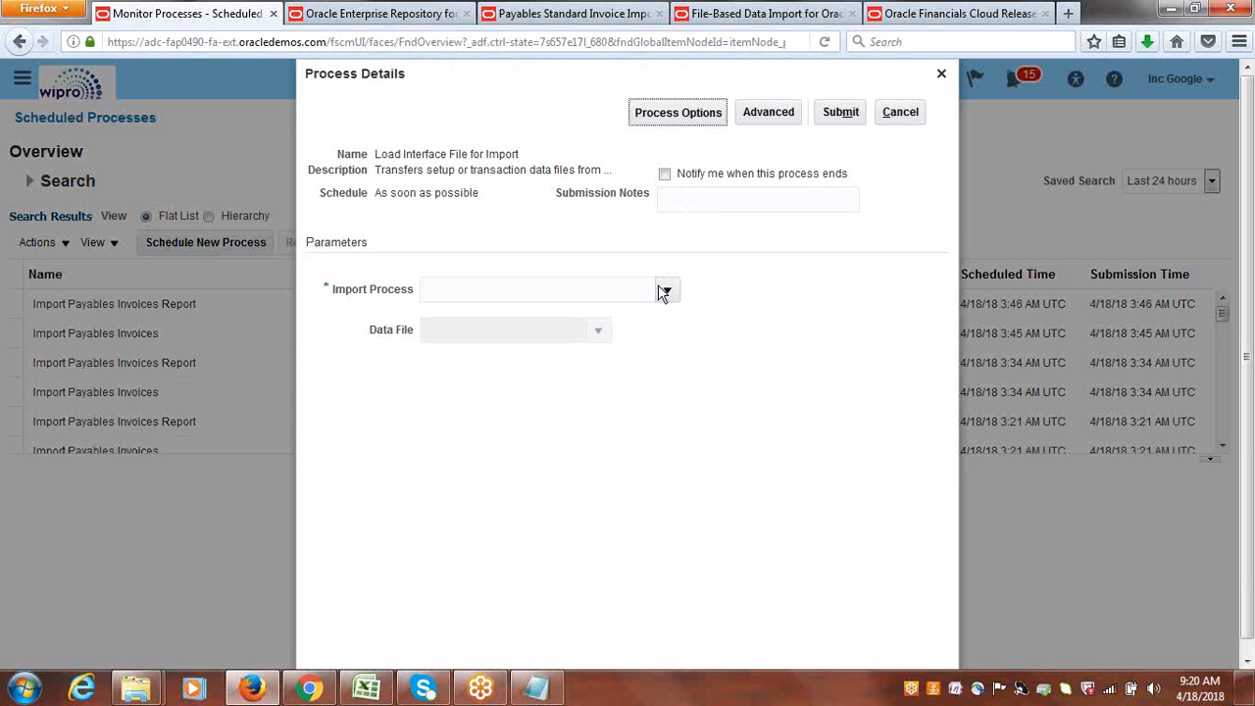
Set the import process to Import Payables Invoices and upload GOOGLEINC_apinvoiceimport.zip from the Google Suppliers FBDI folder as the data file.
{"action": "left_click", "coordinate": [665, 291]}
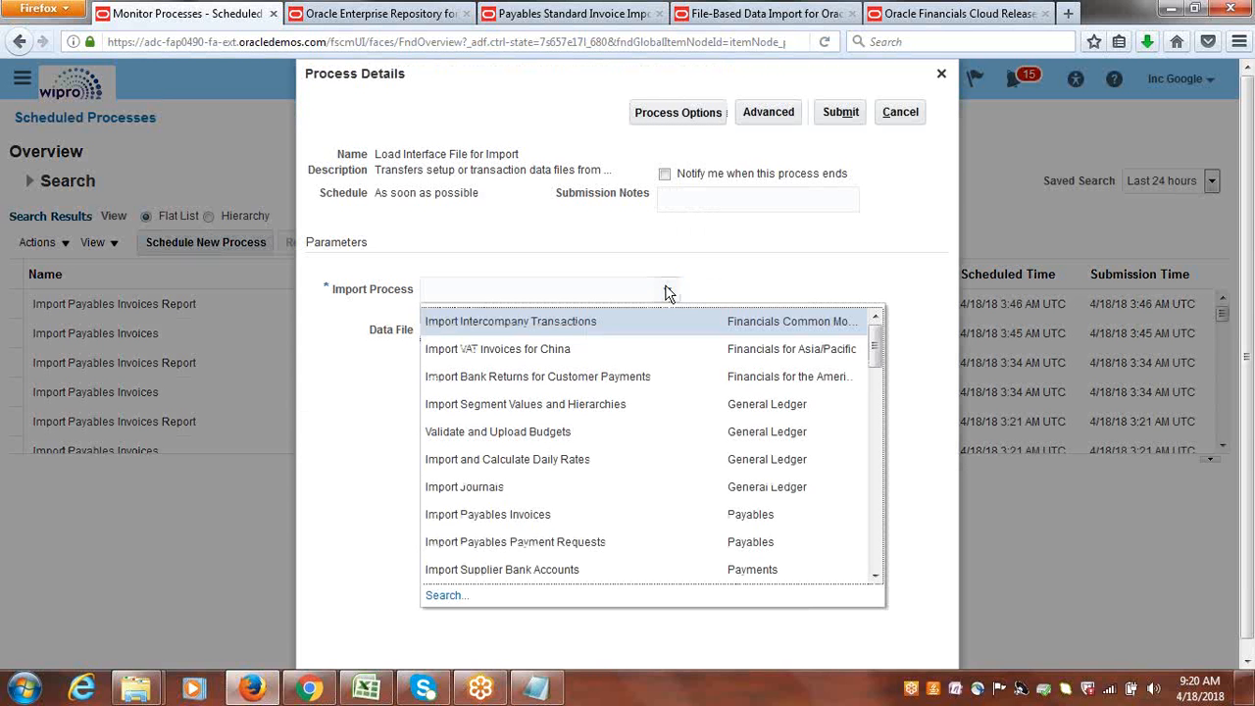
{"action": "left_click", "coordinate": [529, 522]}
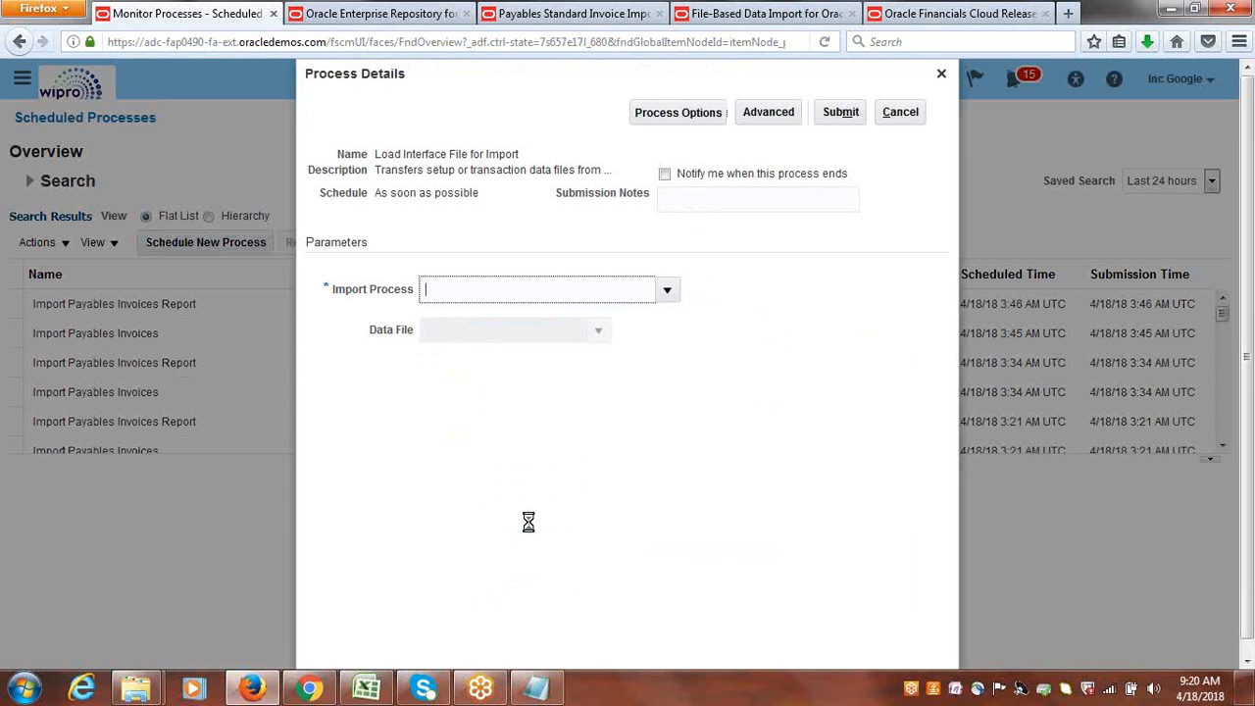
{"action": "left_click", "coordinate": [594, 331]}
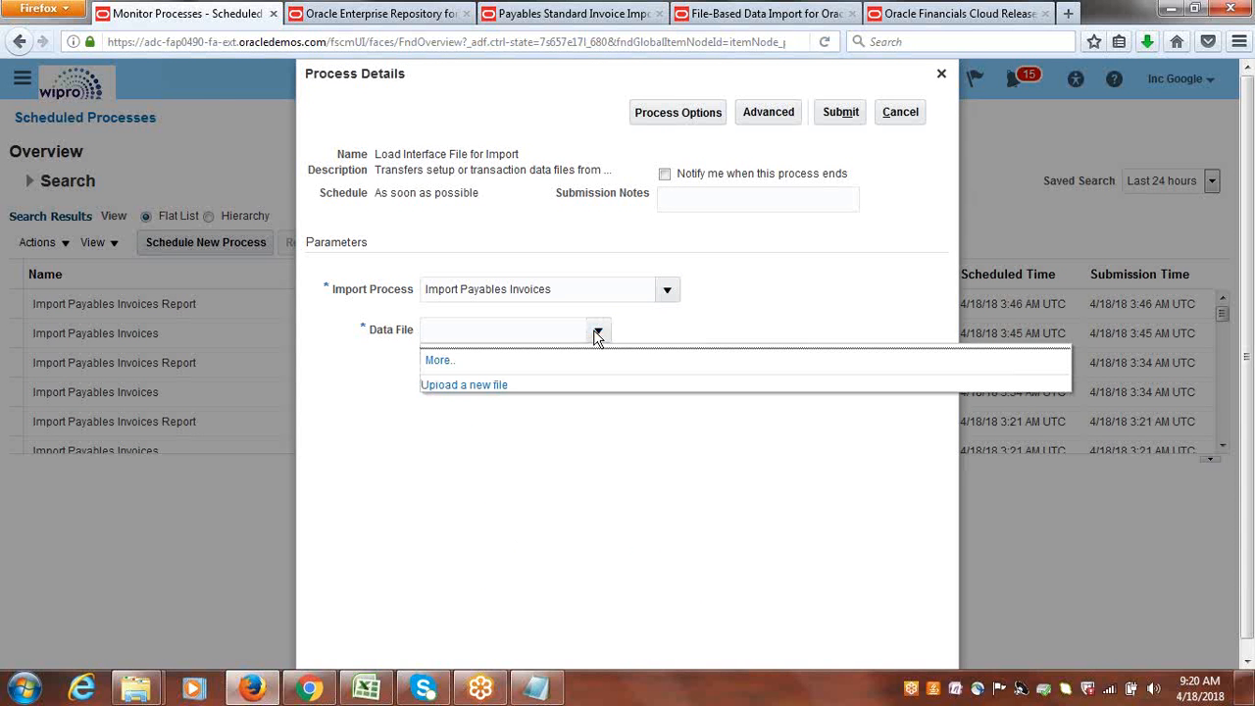
{"action": "left_click", "coordinate": [597, 333]}
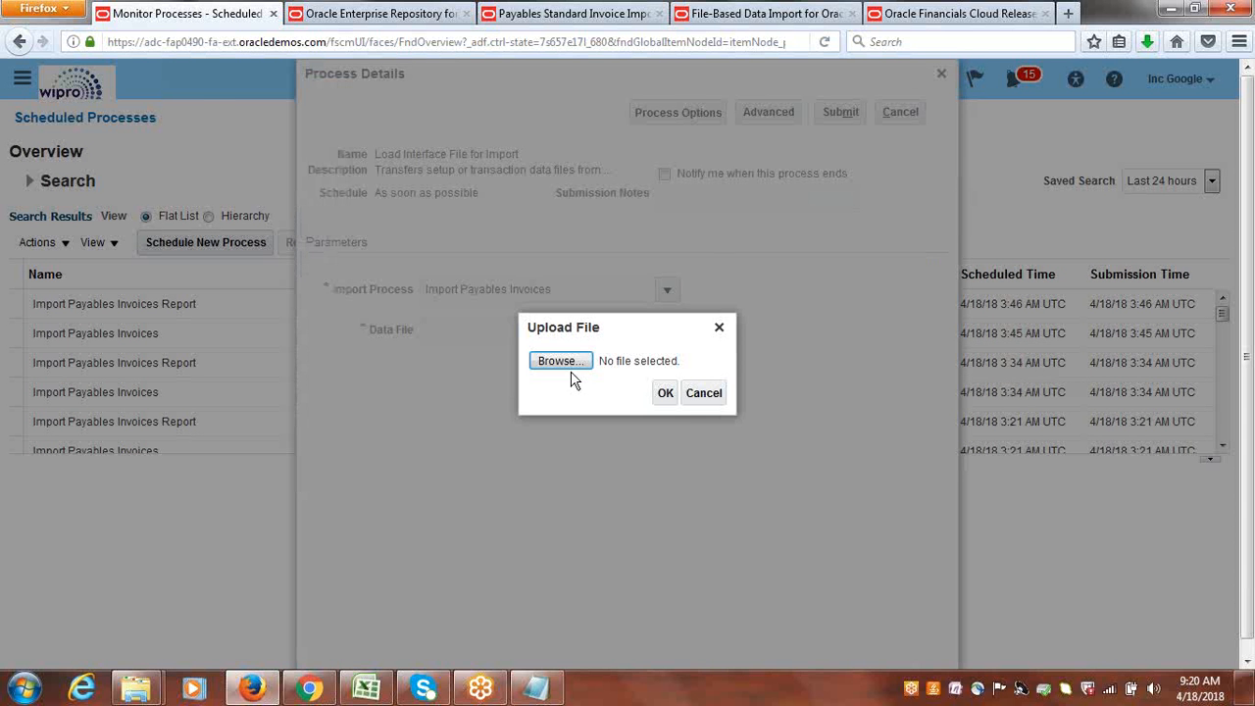
{"action": "left_click", "coordinate": [567, 361]}
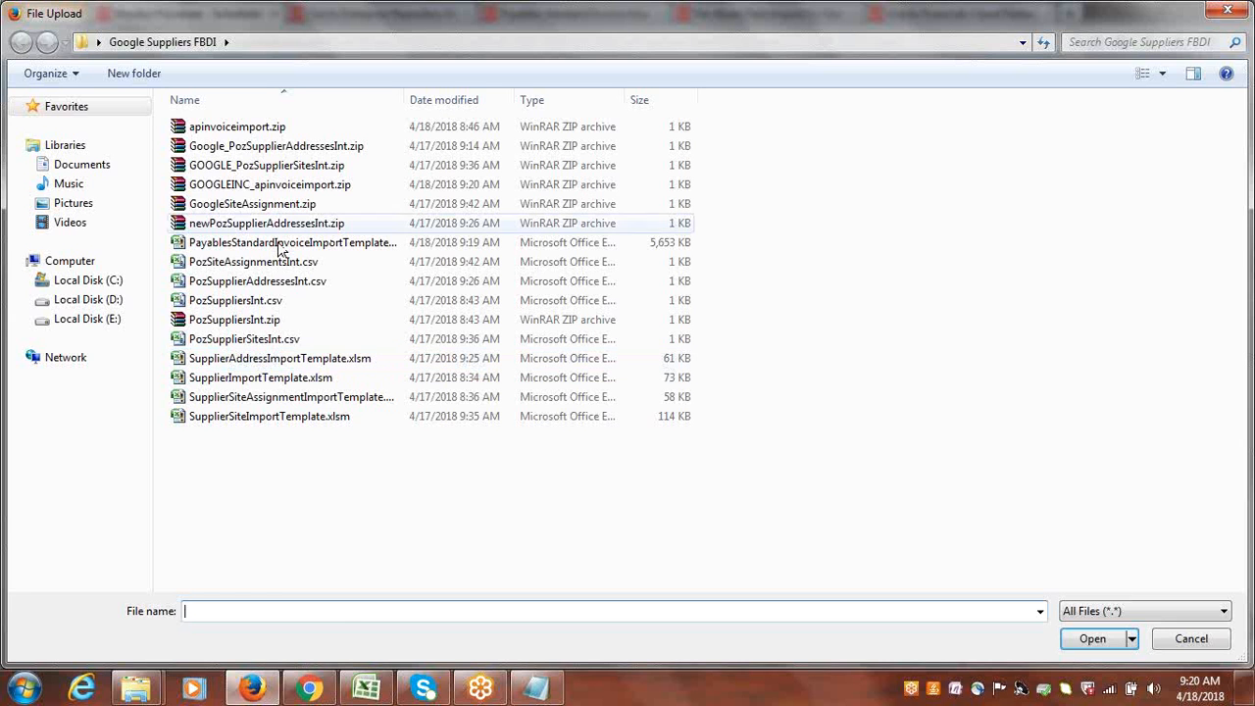
{"action": "left_click", "coordinate": [236, 192]}
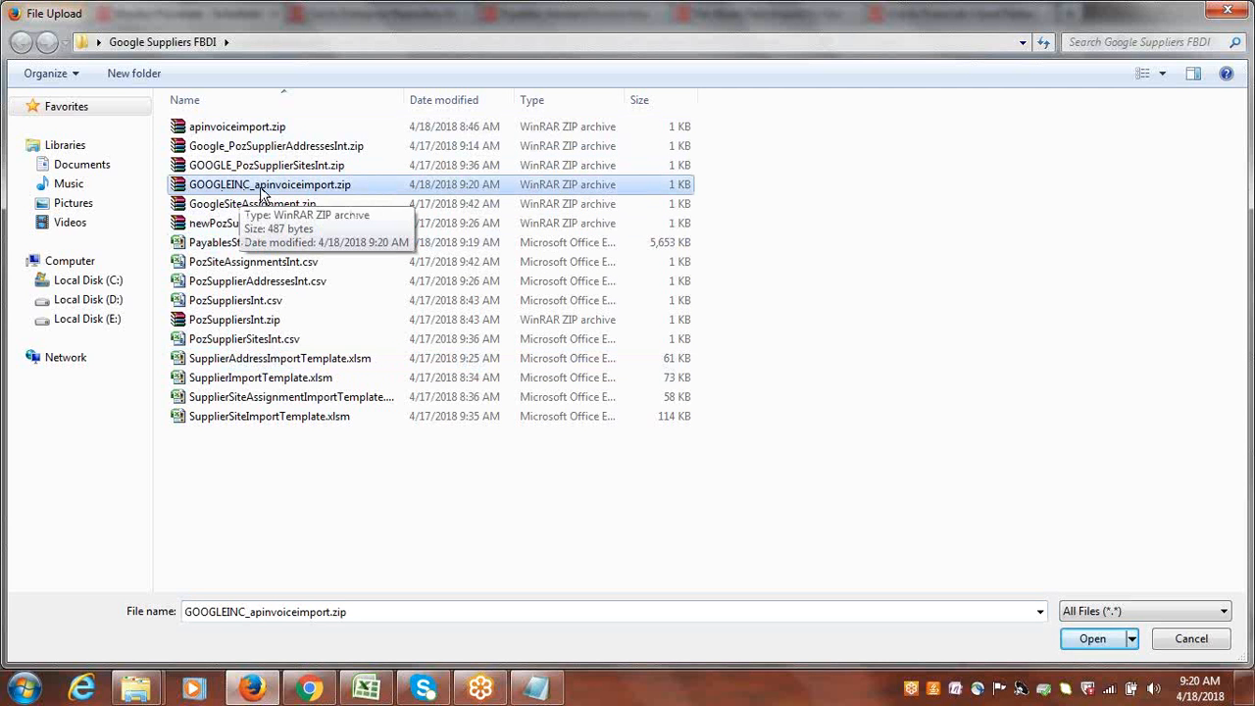
{"action": "left_click", "coordinate": [1079, 640]}
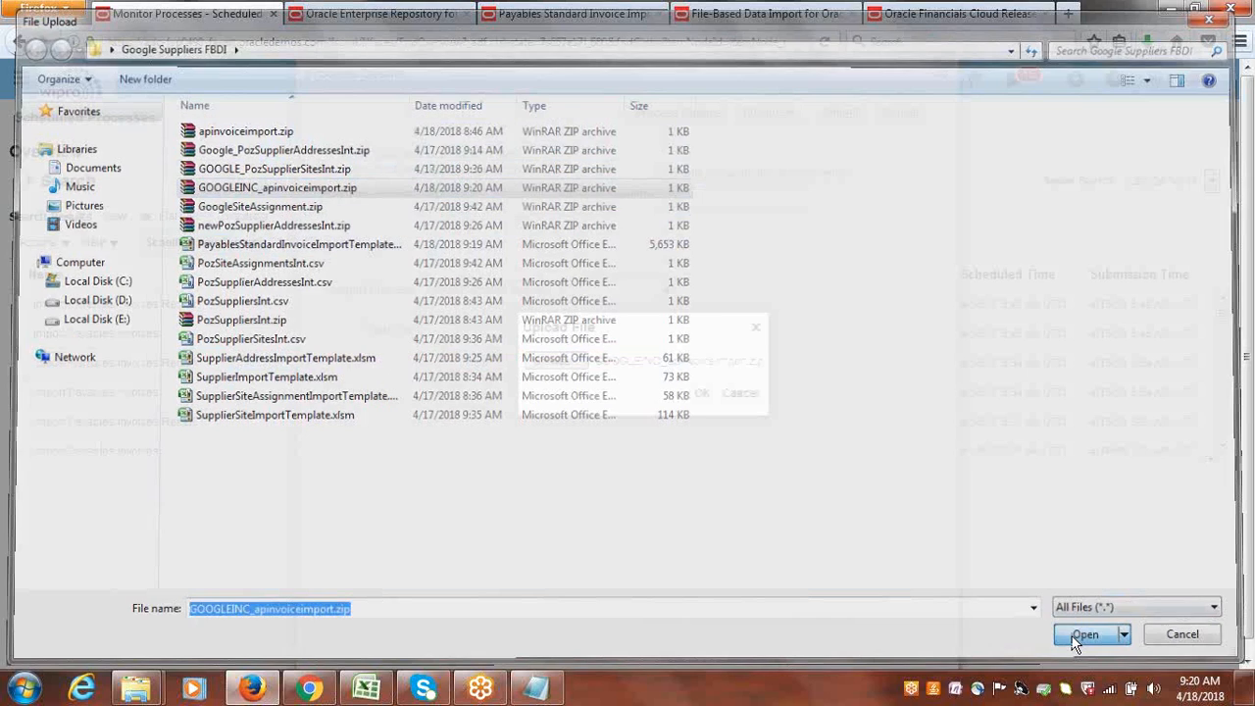
{"action": "left_click", "coordinate": [688, 396]}
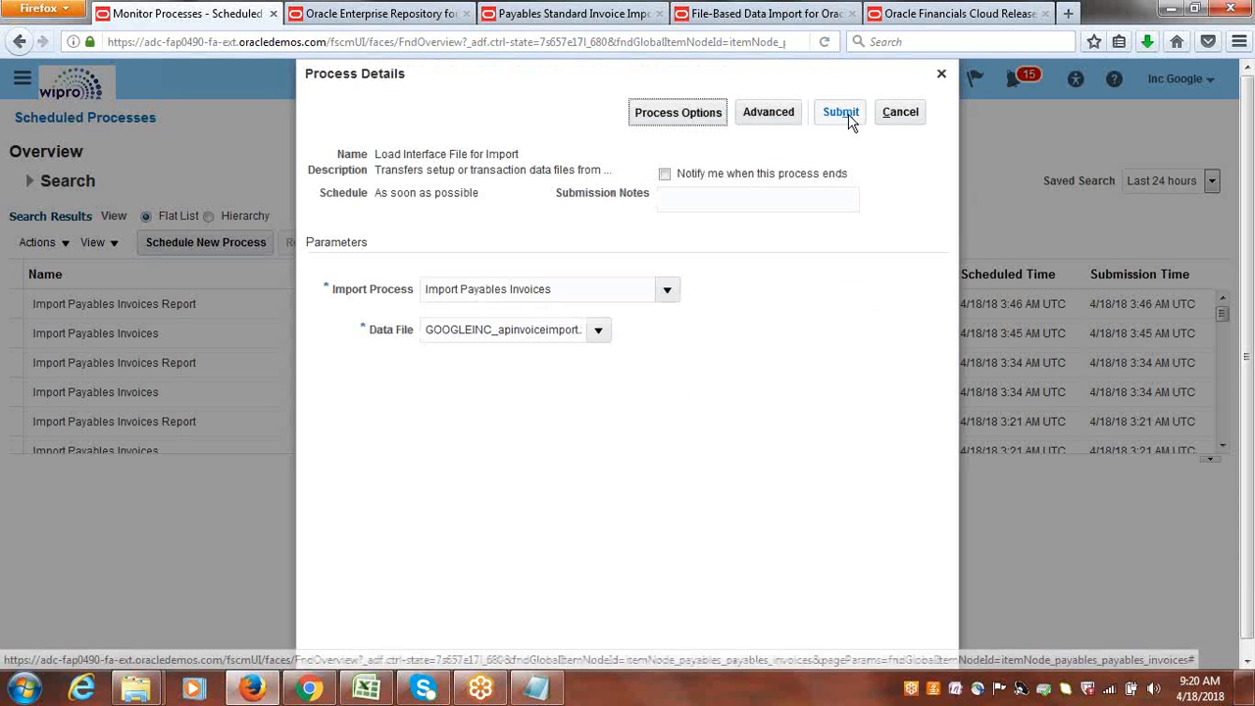
Submit the Load Interface File for Import job and accept the confirmation and the uncommitted-data prompt.
{"action": "left_click", "coordinate": [845, 112]}
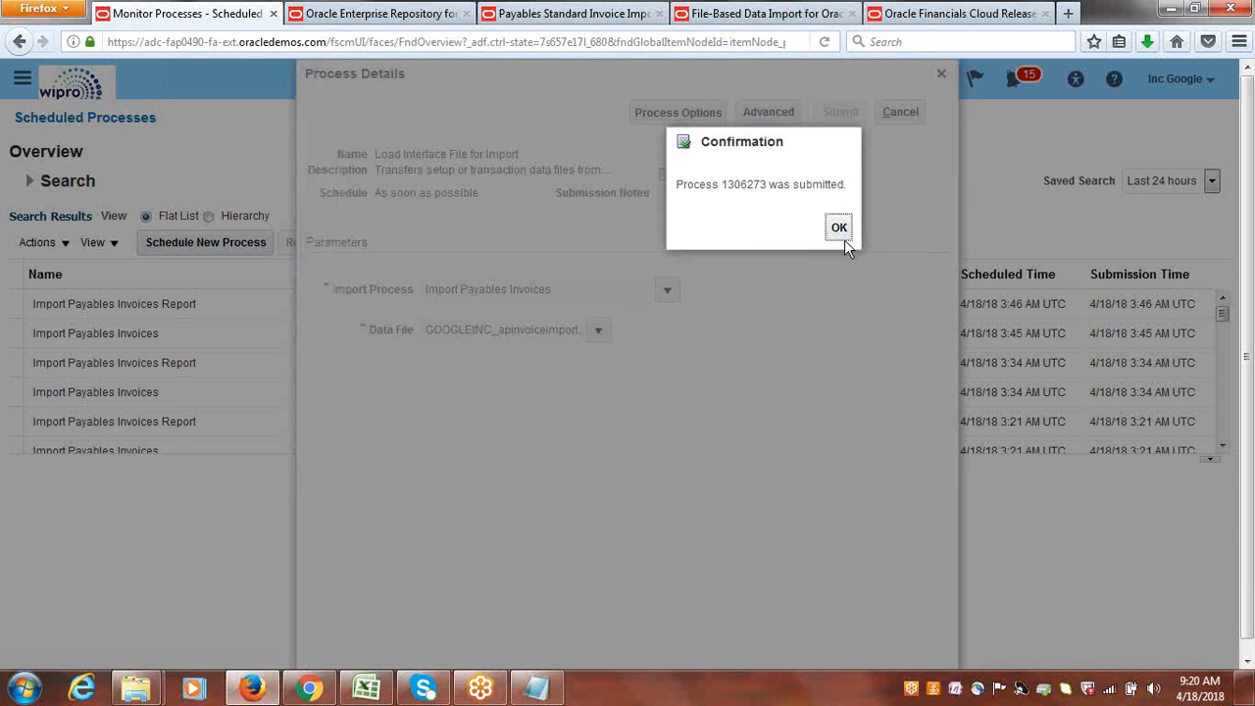
{"action": "left_click", "coordinate": [840, 229]}
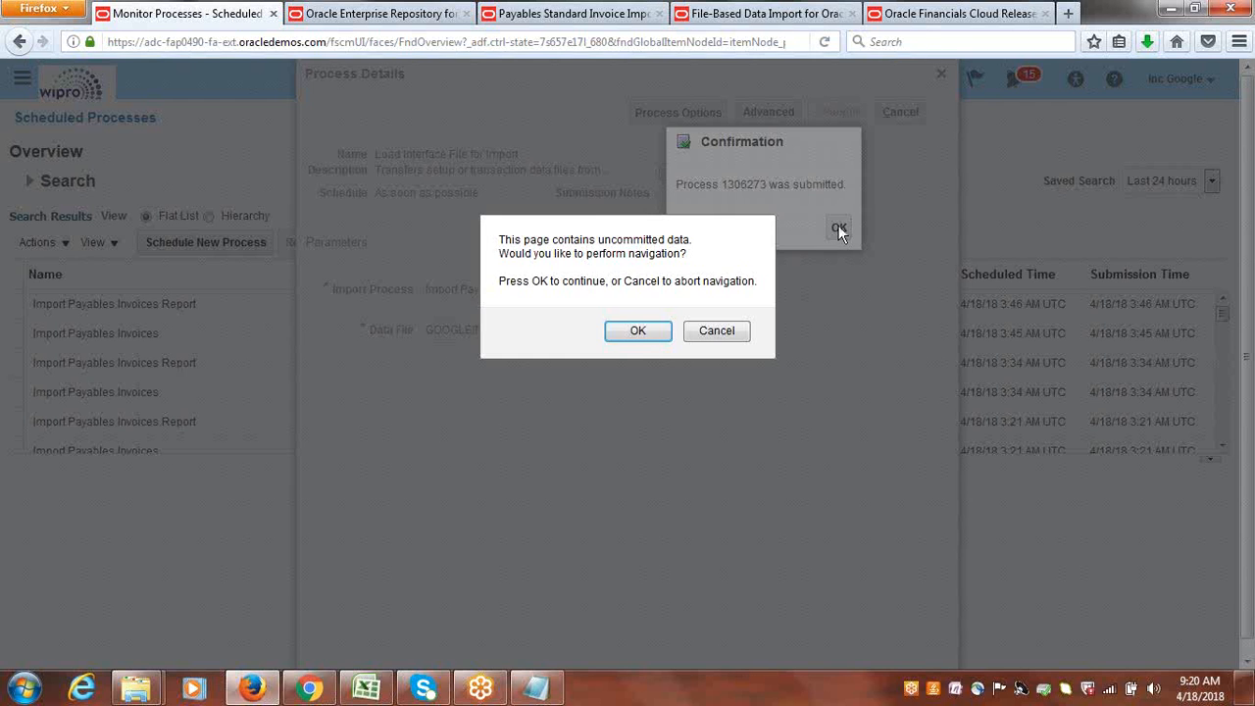
{"action": "left_click", "coordinate": [650, 334]}
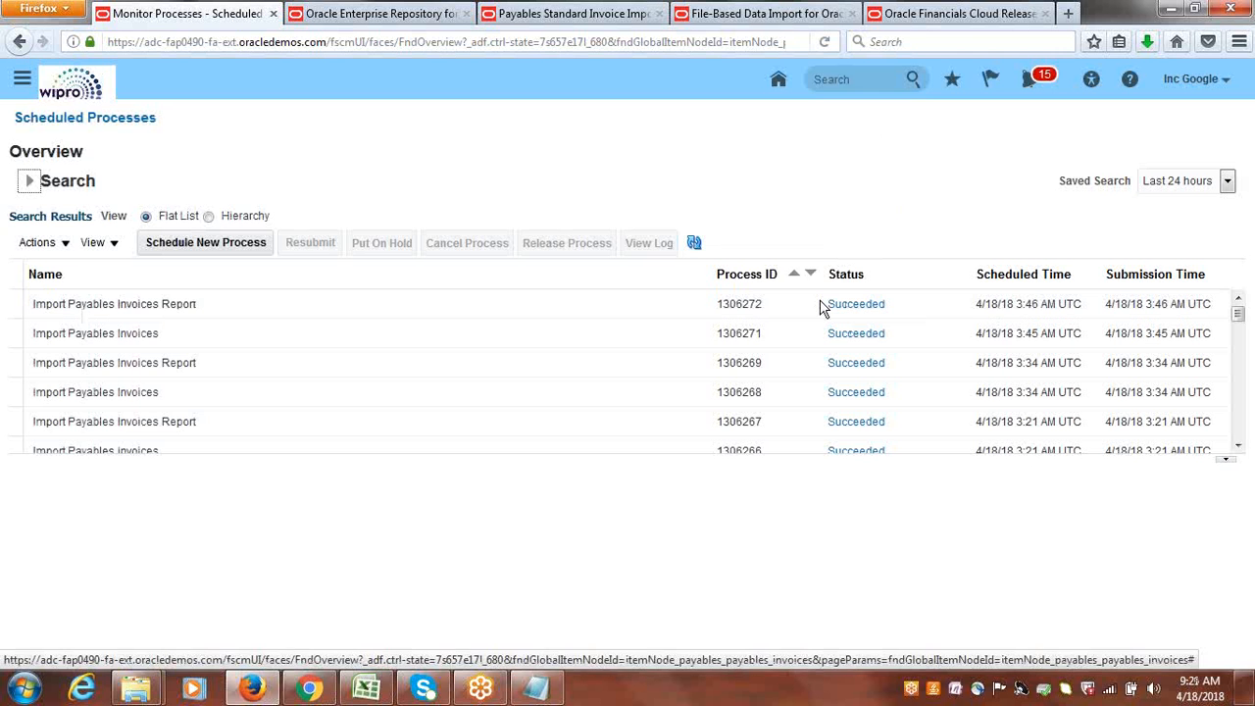
Refresh the process list repeatedly to monitor the Load Interface File for Import job and its child processes until they finish.
{"action": "left_click", "coordinate": [694, 243]}
{"action": "left_click", "coordinate": [694, 245]}
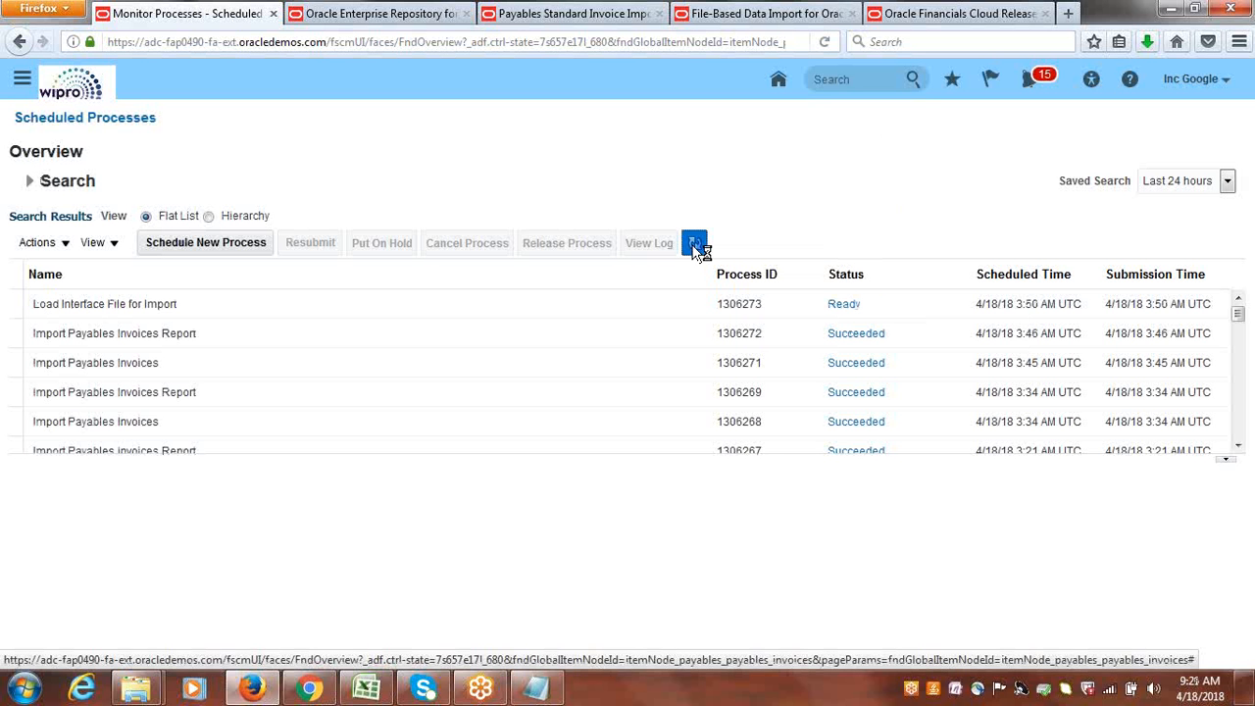
{"action": "left_click", "coordinate": [694, 245]}
{"action": "left_click", "coordinate": [694, 245]}
{"action": "left_click", "coordinate": [694, 245]}
{"action": "left_click", "coordinate": [694, 245]}
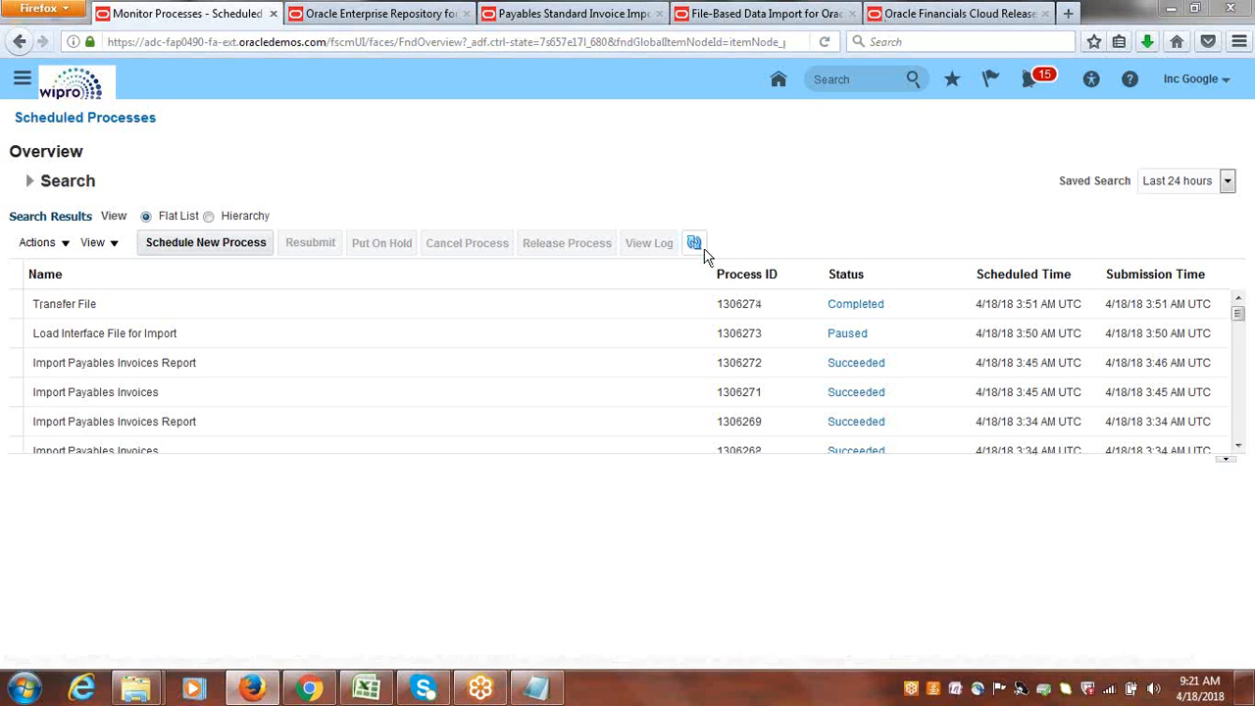
{"action": "left_click", "coordinate": [695, 246]}
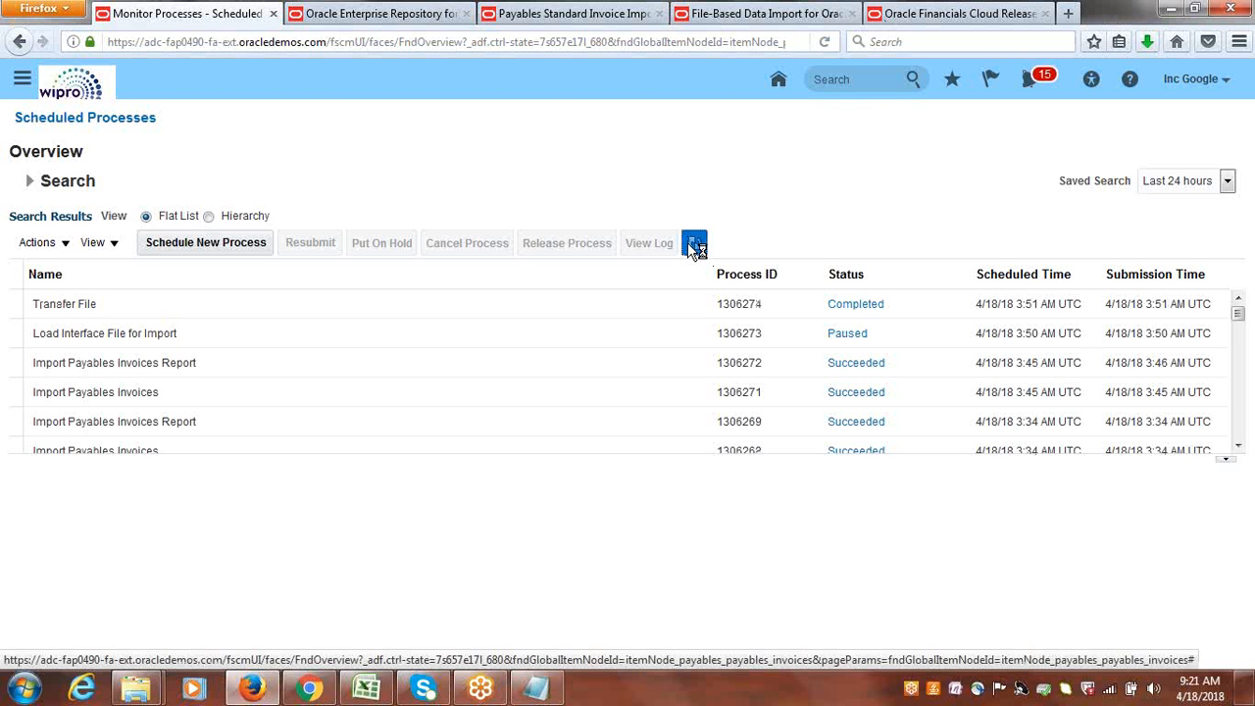
{"action": "left_click", "coordinate": [694, 245]}
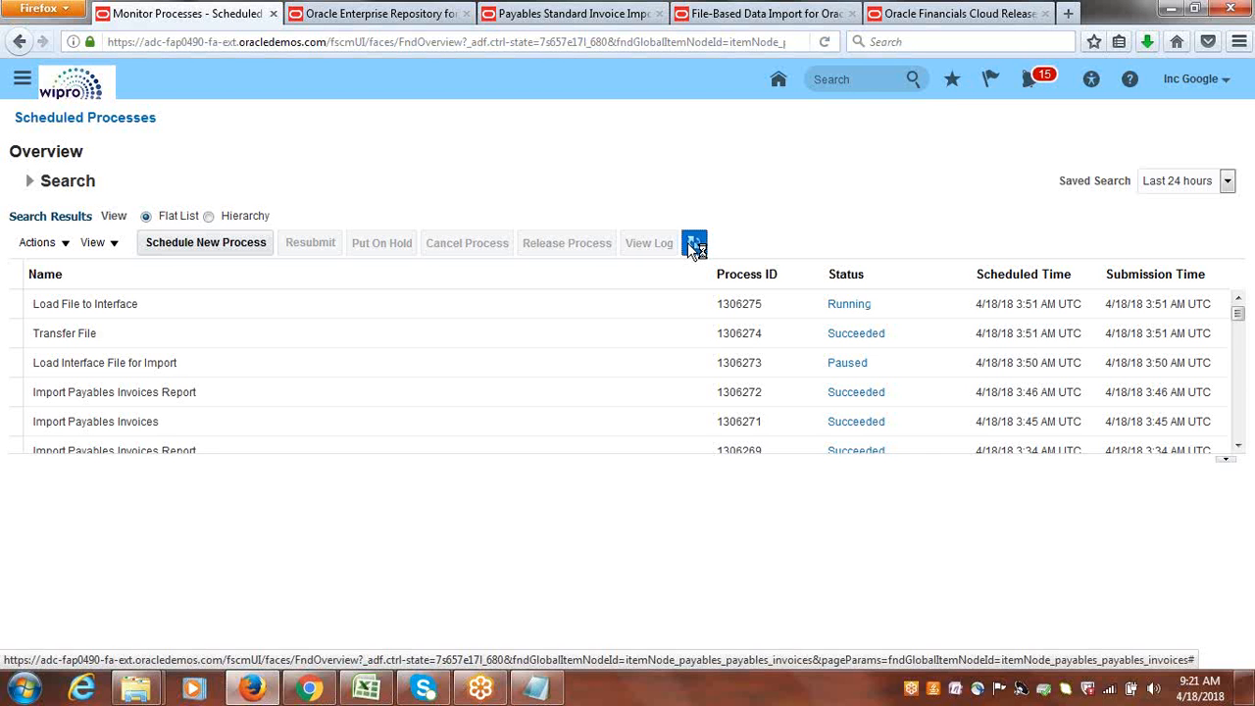
{"action": "left_click", "coordinate": [694, 245]}
{"action": "left_click", "coordinate": [694, 245]}
{"action": "left_click", "coordinate": [694, 245]}
{"action": "left_click", "coordinate": [694, 246]}
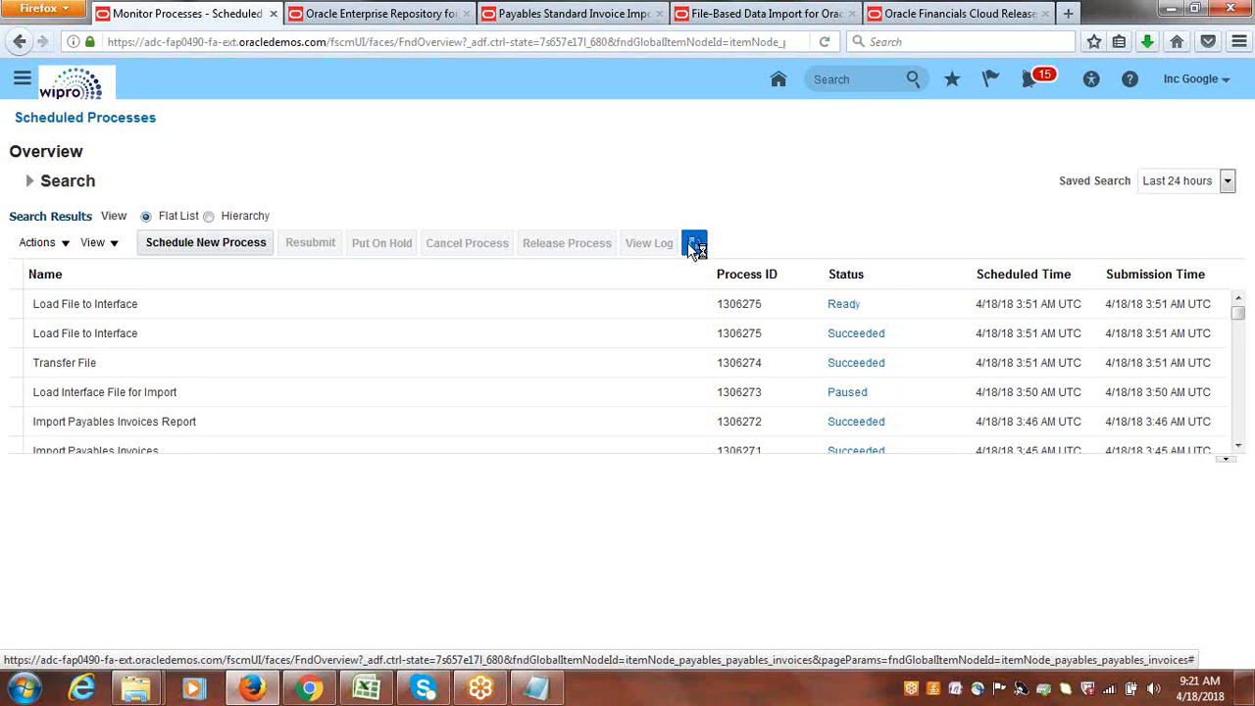
{"action": "left_click", "coordinate": [694, 245]}
{"action": "left_click", "coordinate": [695, 245]}
{"action": "left_click", "coordinate": [694, 245]}
{"action": "left_click", "coordinate": [694, 245]}
{"action": "left_click", "coordinate": [694, 245]}
{"action": "left_click", "coordinate": [694, 246]}
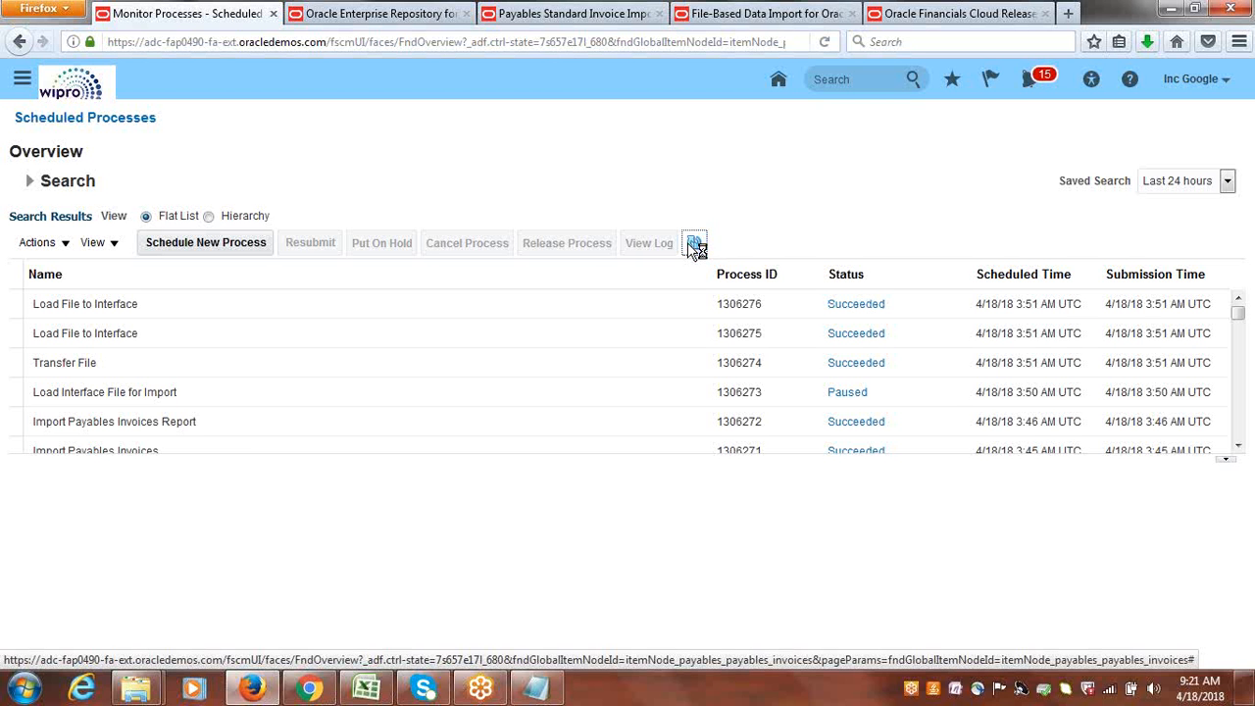
{"action": "left_click", "coordinate": [694, 245]}
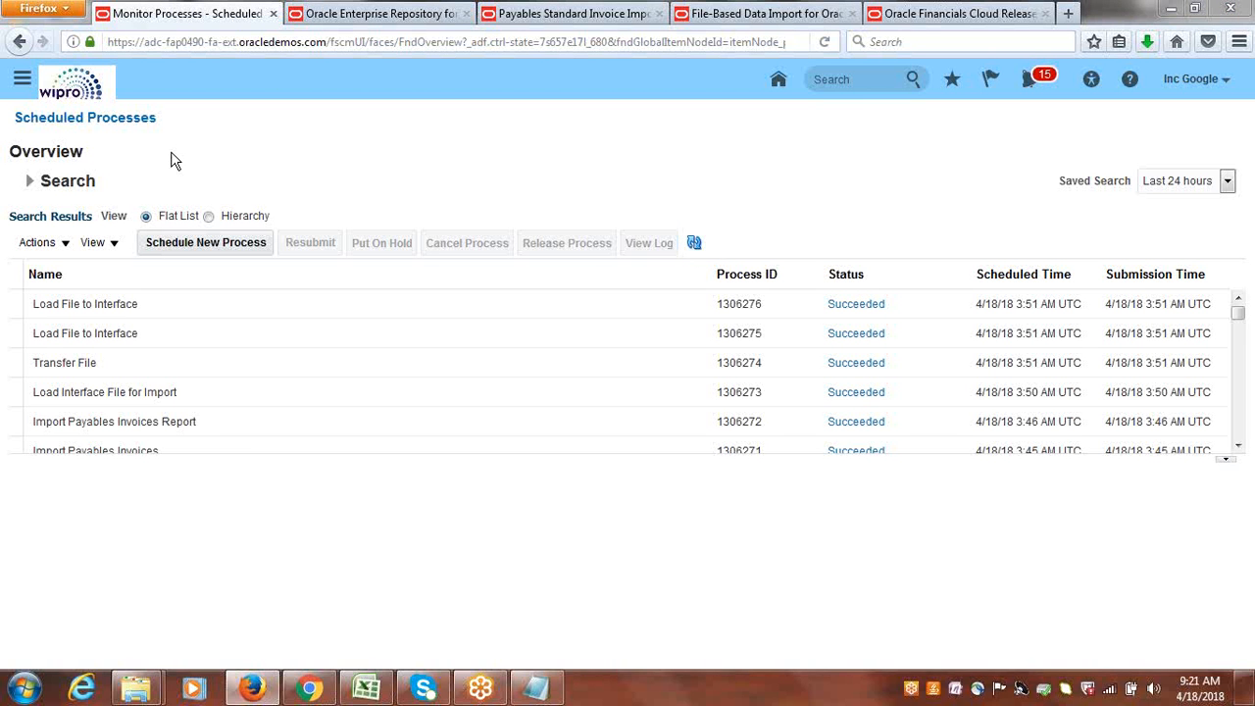
Reopen Scheduled Processes and set up a new Import Payables Invoices job, finding it by searching for "Import Pa".
{"action": "left_click", "coordinate": [21, 78]}
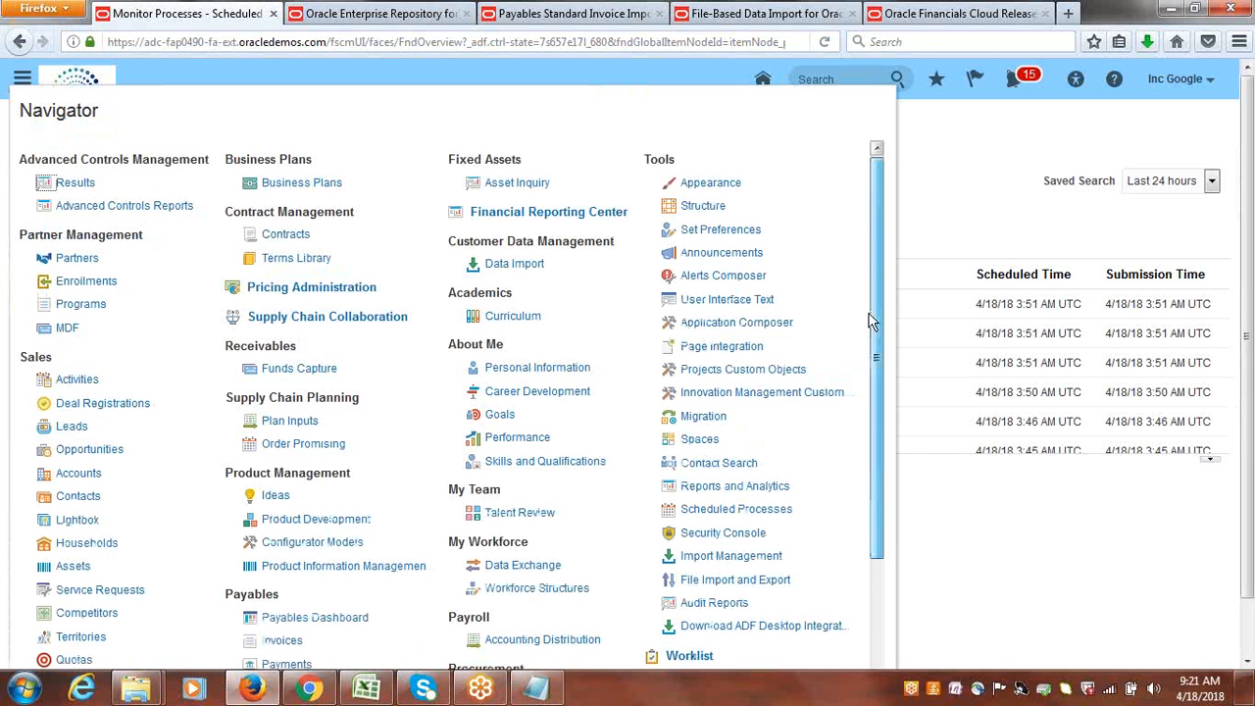
{"action": "scroll", "coordinate": [869, 338], "scroll_direction": "down", "scroll_amount": 2}
{"action": "left_click", "coordinate": [726, 415]}
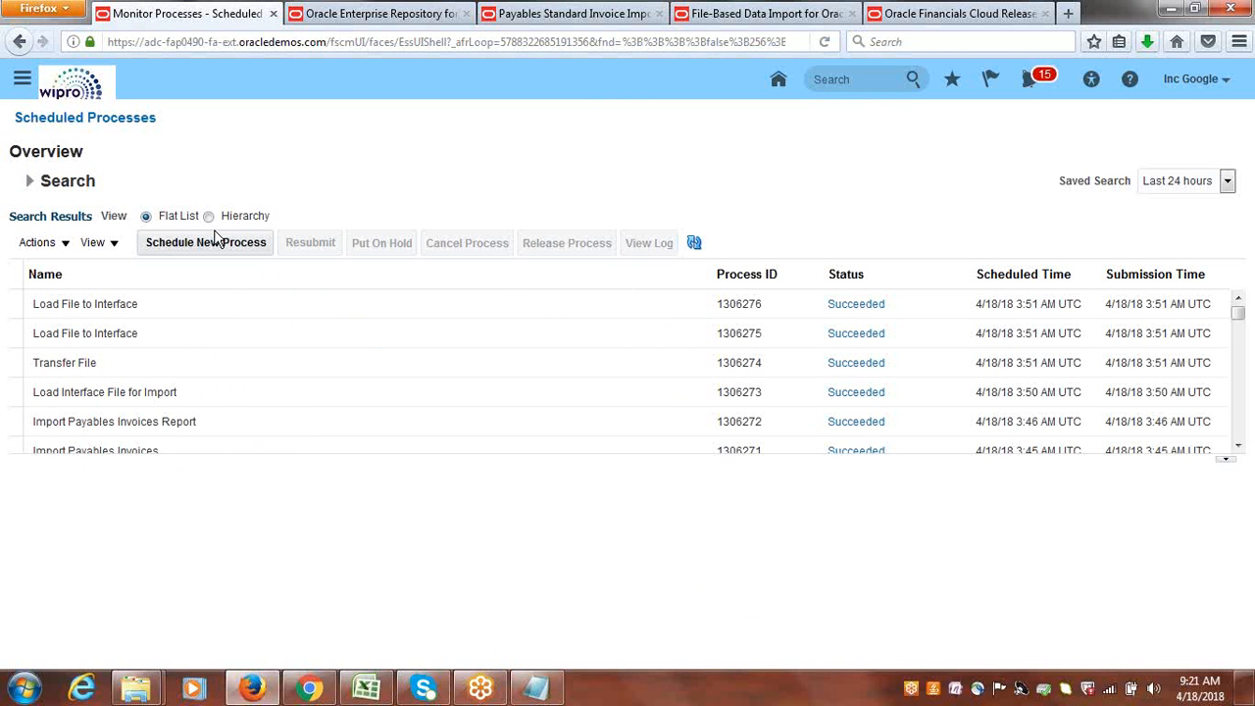
{"action": "left_click", "coordinate": [211, 244]}
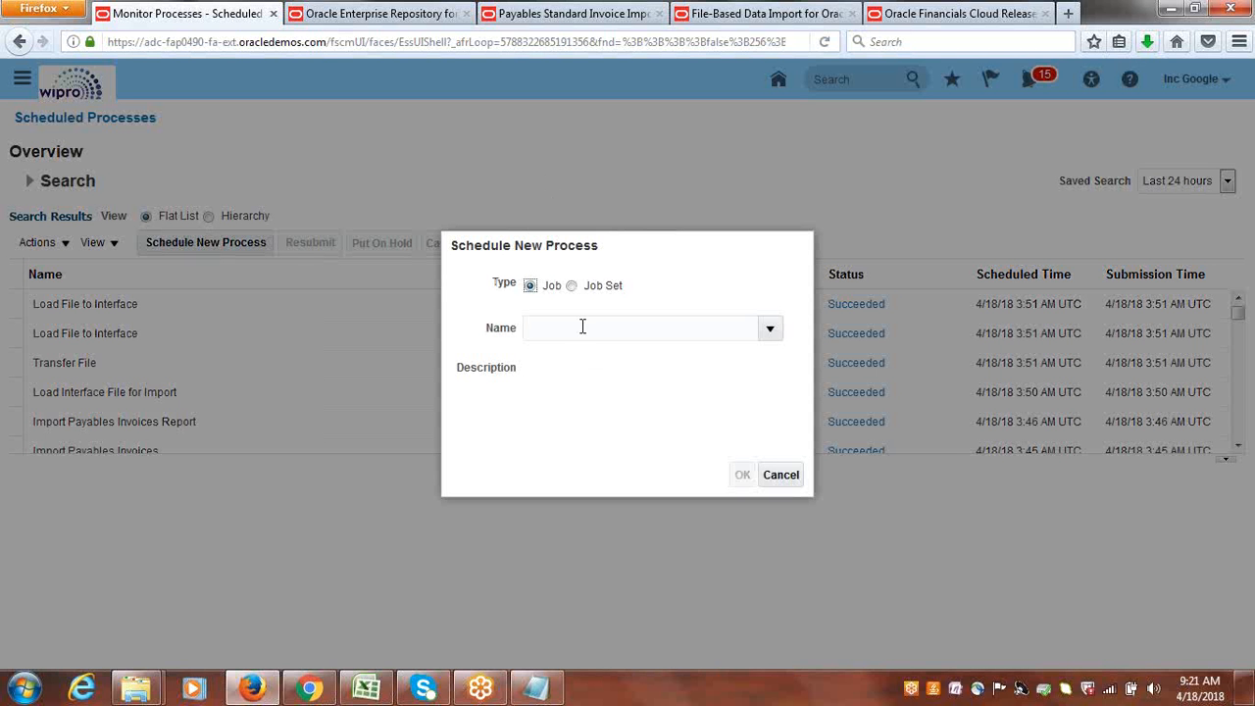
{"action": "left_click", "coordinate": [583, 325]}
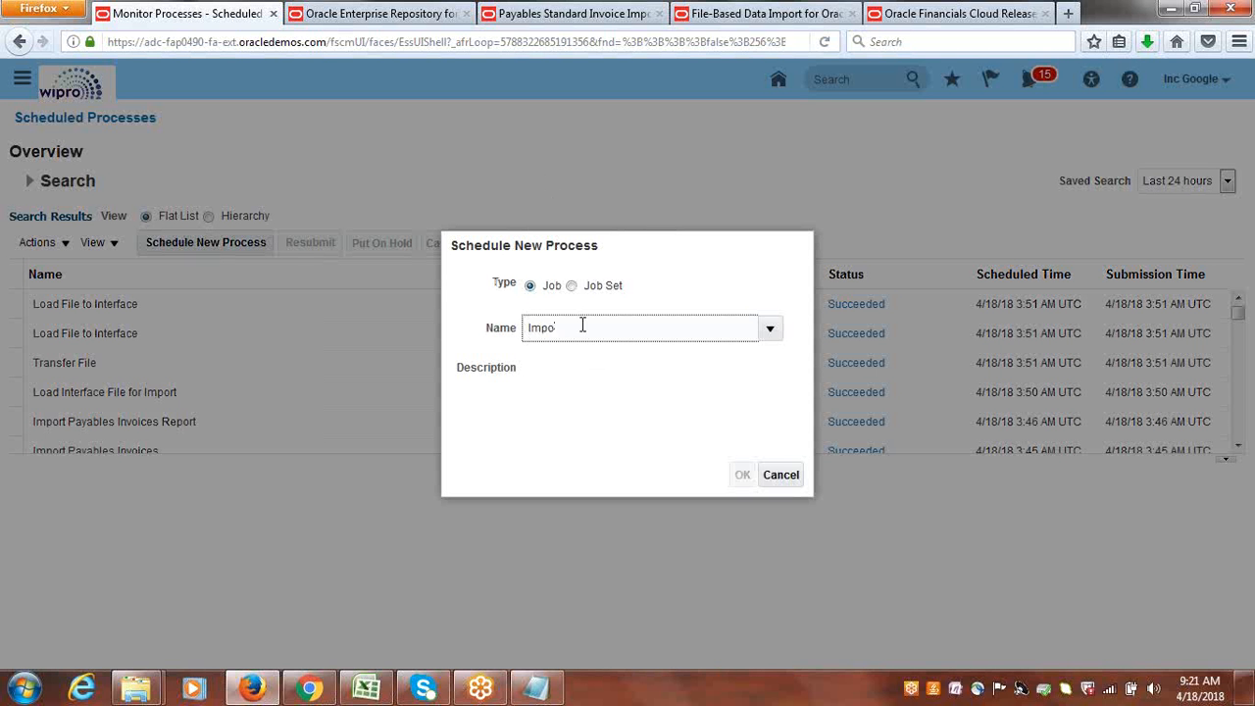
{"action": "key", "text": "Tab"}
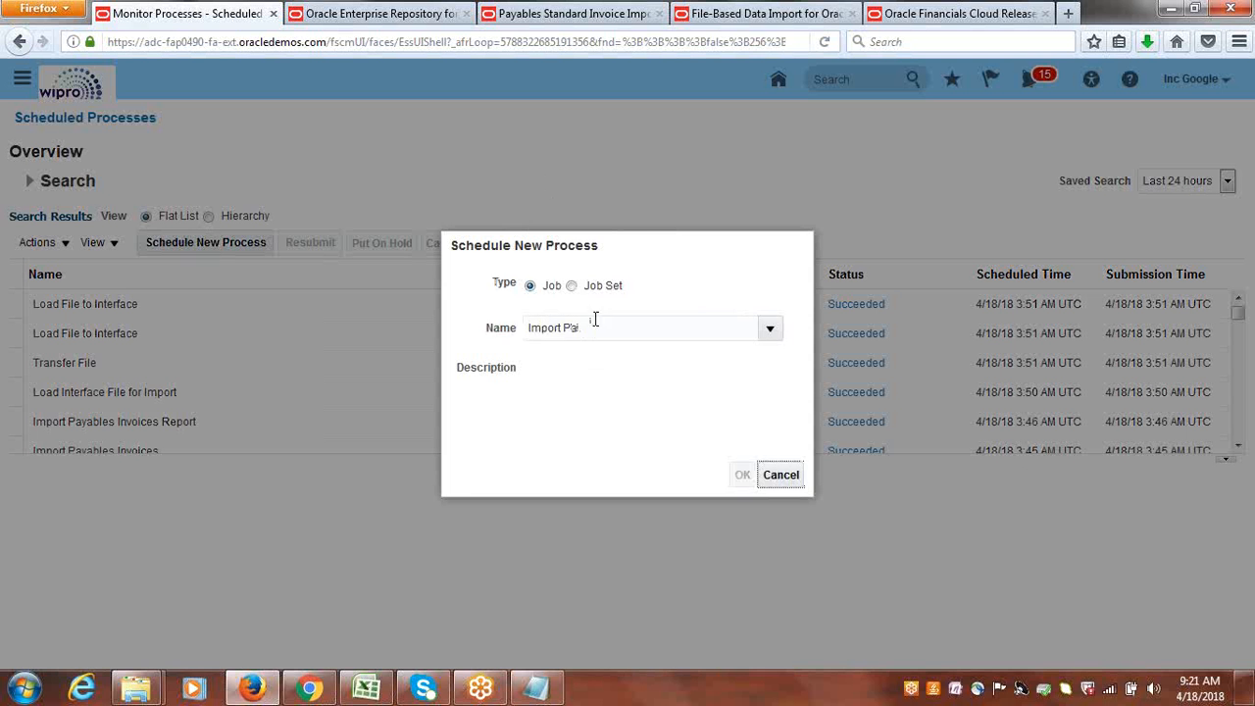
{"action": "left_click", "coordinate": [610, 324]}
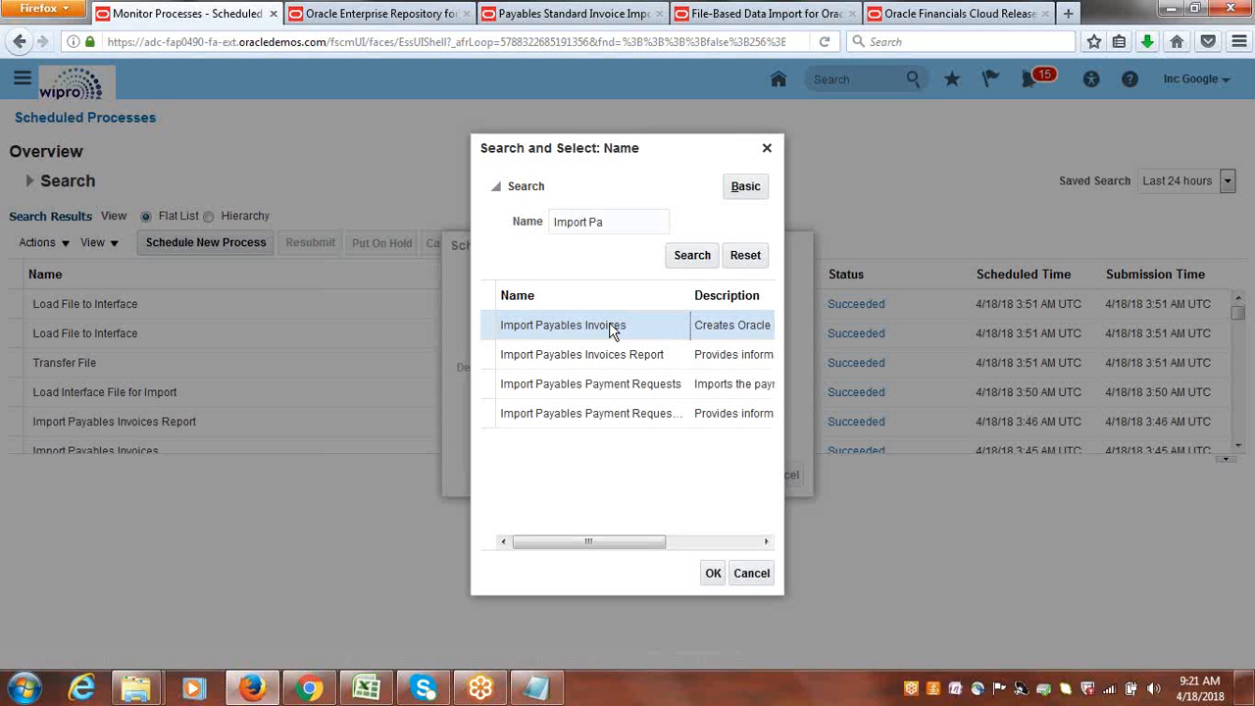
{"action": "left_click", "coordinate": [713, 573]}
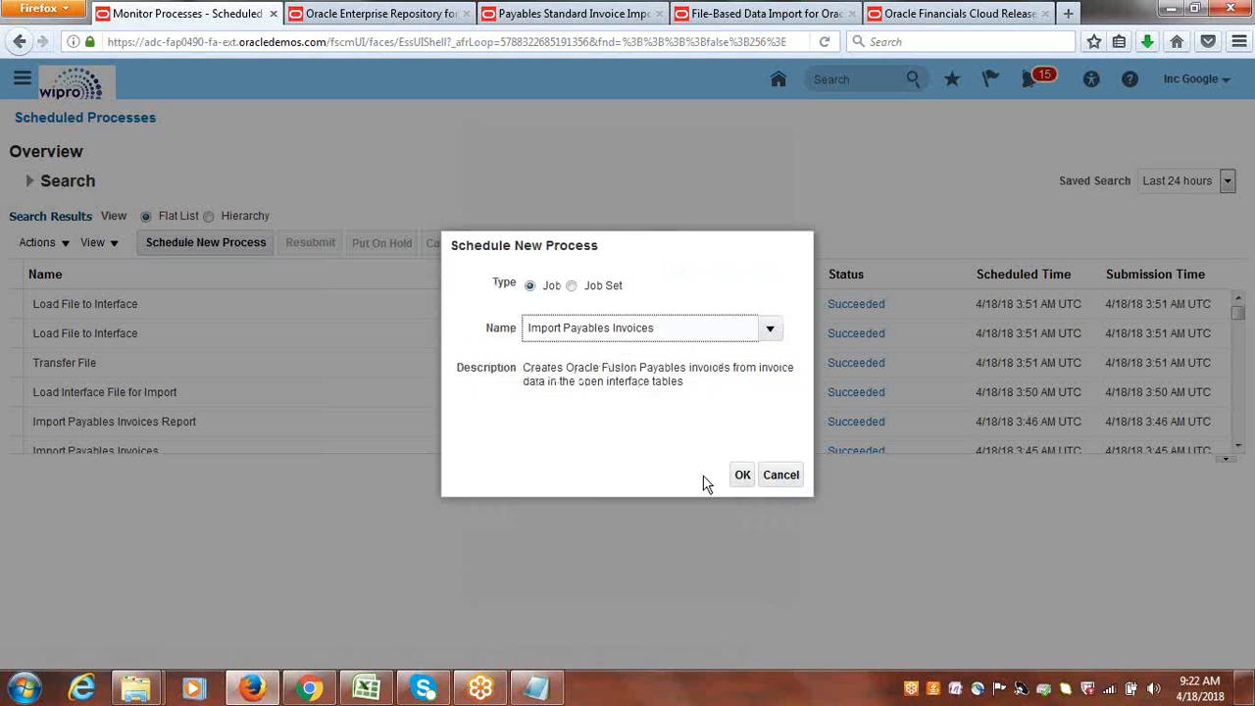
{"action": "left_click", "coordinate": [742, 474]}
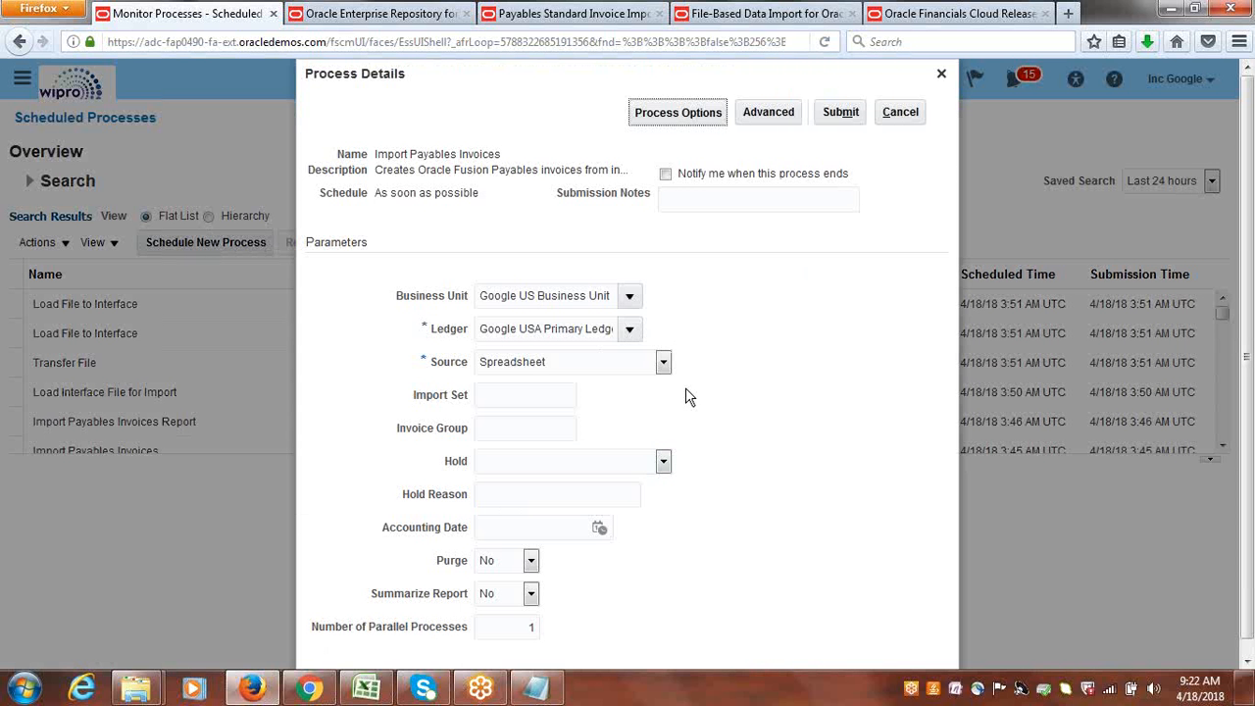
Set the import job's source to External, submit it, and dismiss the confirmation.
{"action": "left_click", "coordinate": [663, 362]}
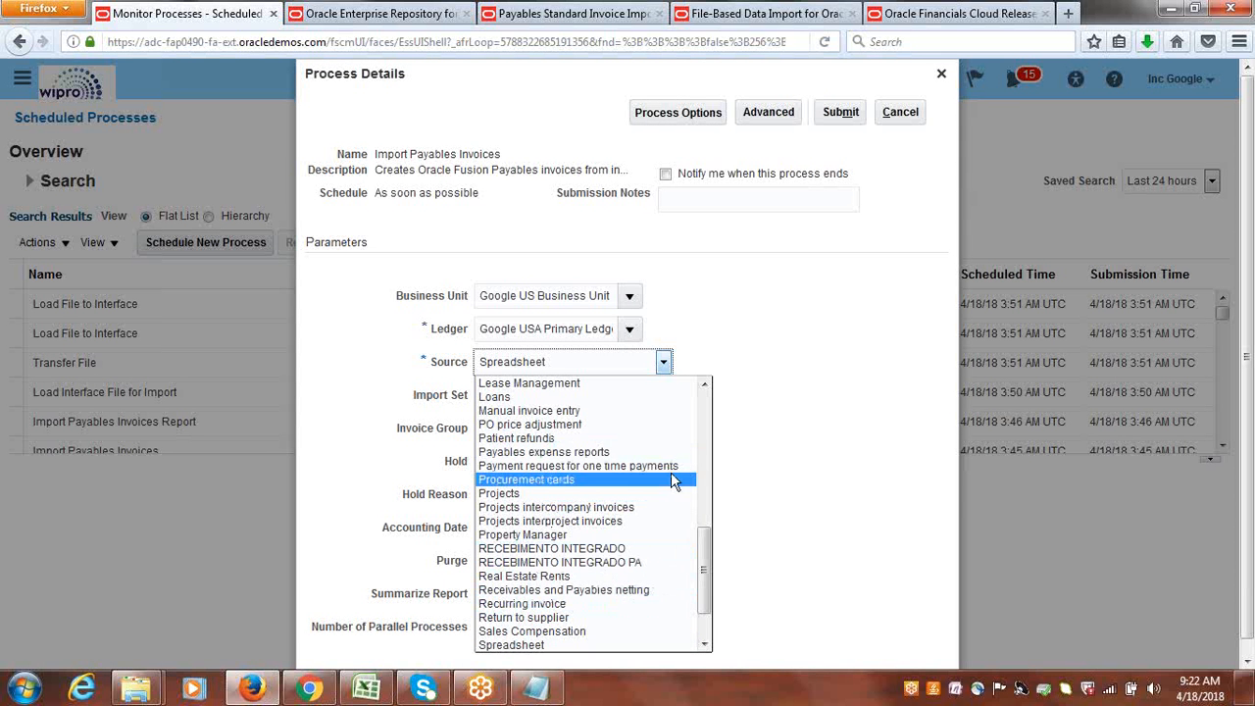
{"action": "left_click_drag", "start_coordinate": [706, 564], "coordinate": [708, 478]}
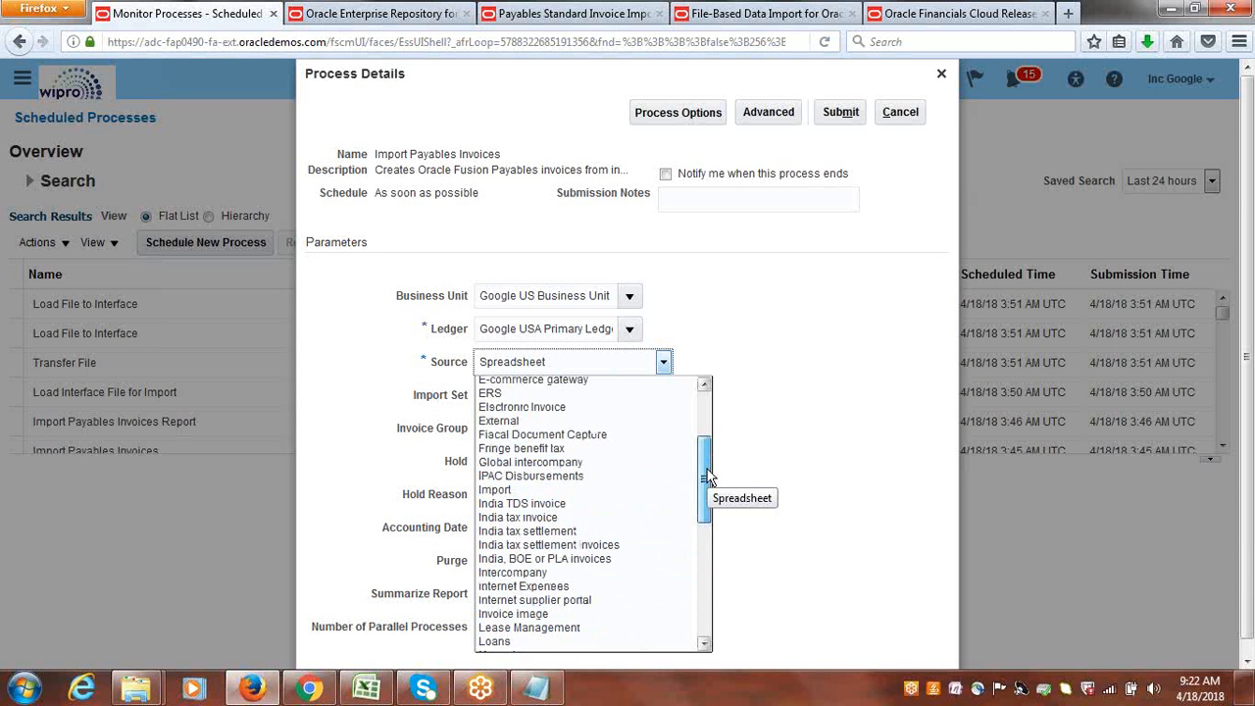
{"action": "left_click", "coordinate": [528, 422]}
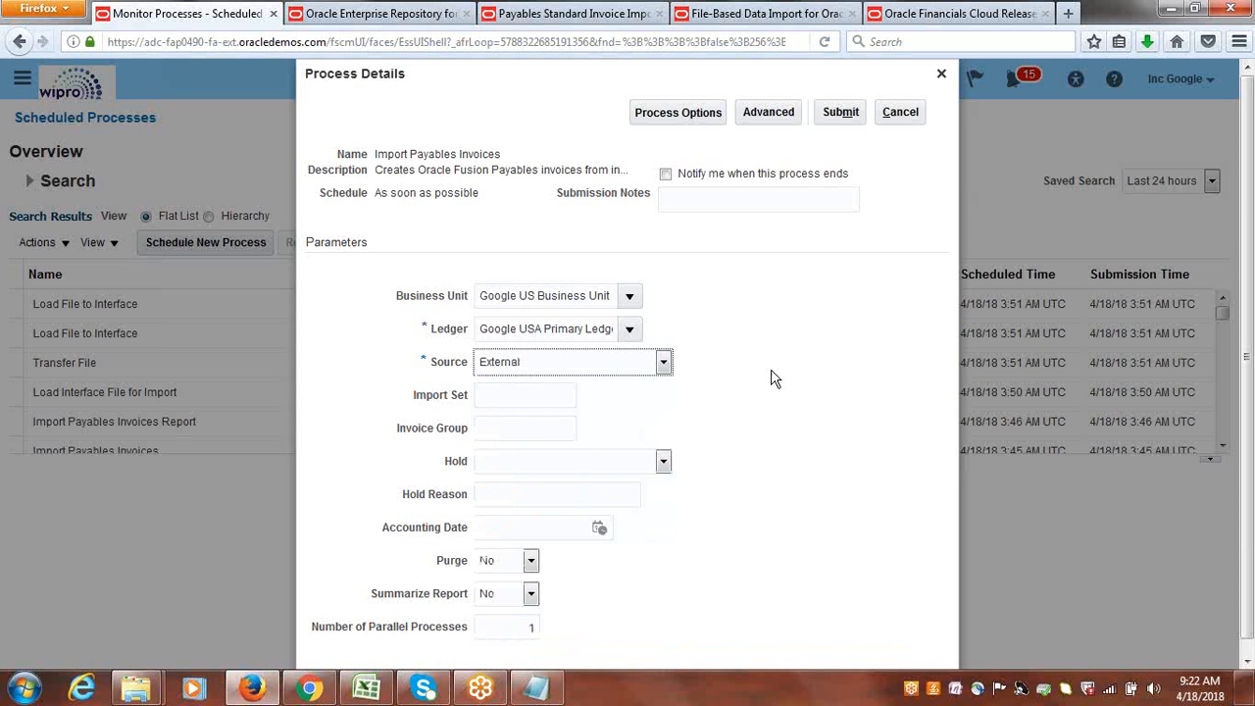
{"action": "left_click", "coordinate": [841, 112]}
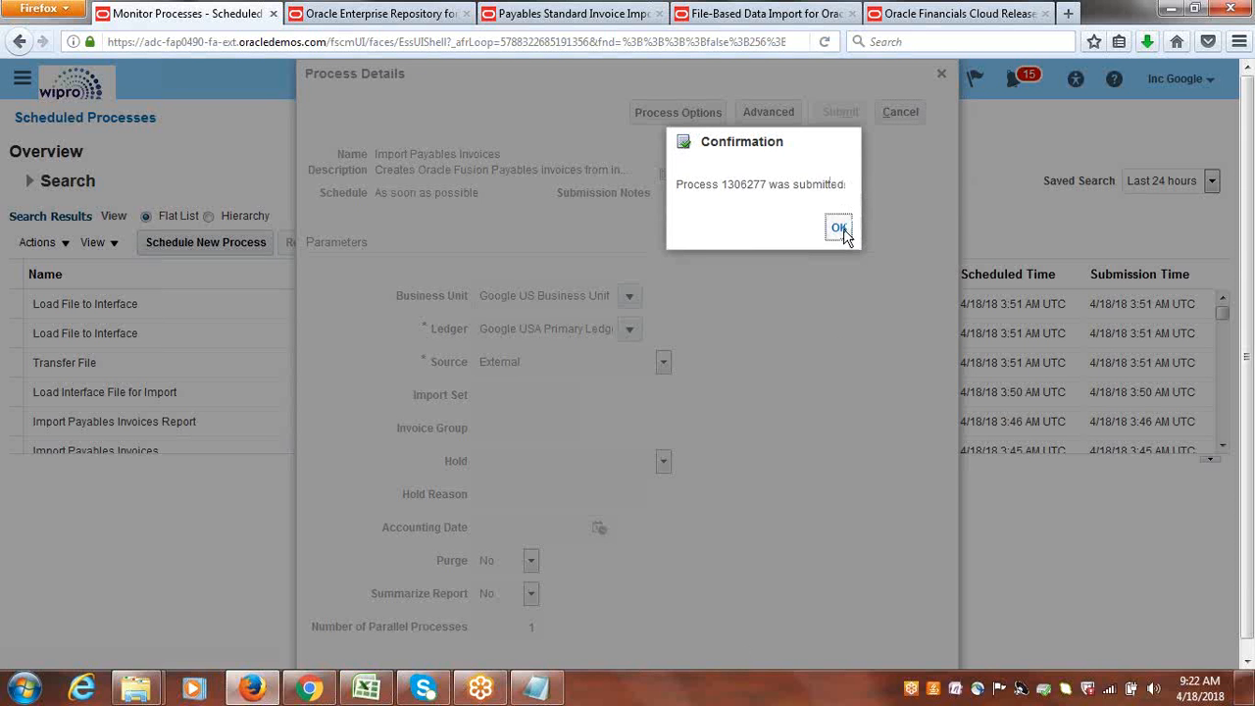
{"action": "left_click", "coordinate": [840, 229]}
Refresh the process list to follow the Import Payables Invoices job and its report until both finish.
{"action": "left_click", "coordinate": [695, 244]}
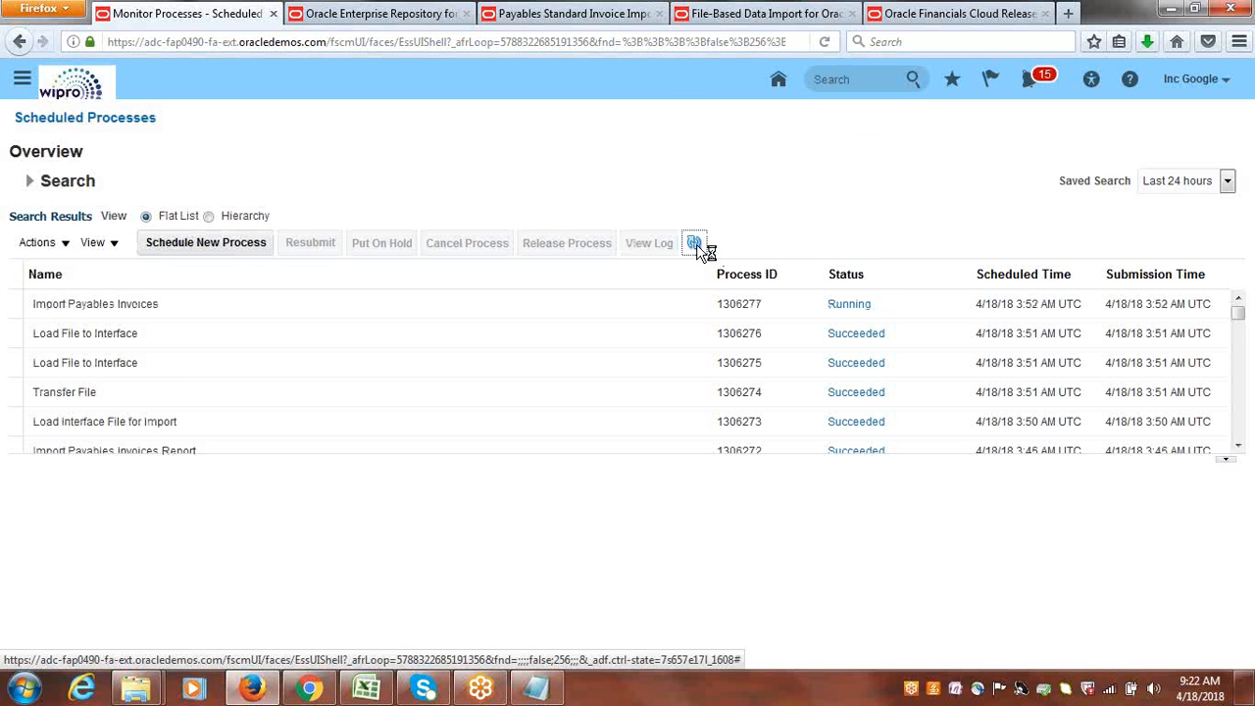
{"action": "left_click", "coordinate": [695, 245]}
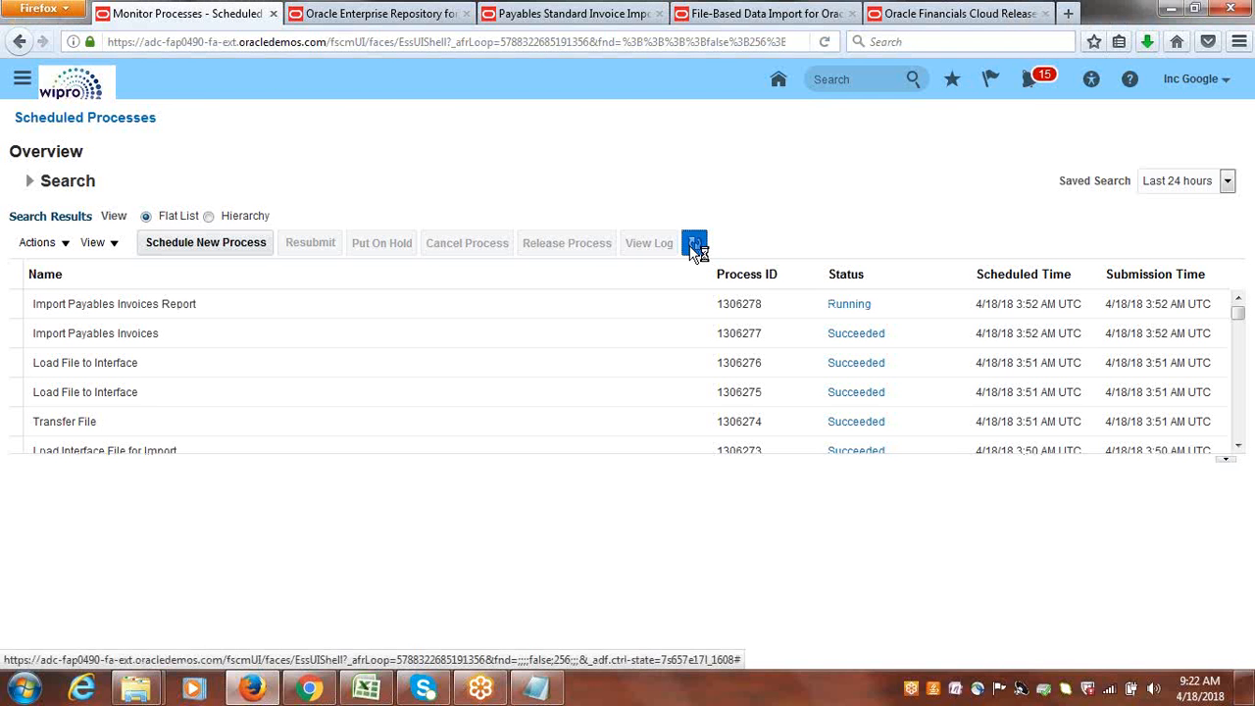
{"action": "left_click", "coordinate": [694, 244]}
{"action": "left_click", "coordinate": [694, 244]}
Open the output of the latest Import Payables Invoices Report process as a PDF in Foxit Reader.
{"action": "left_click", "coordinate": [237, 310]}
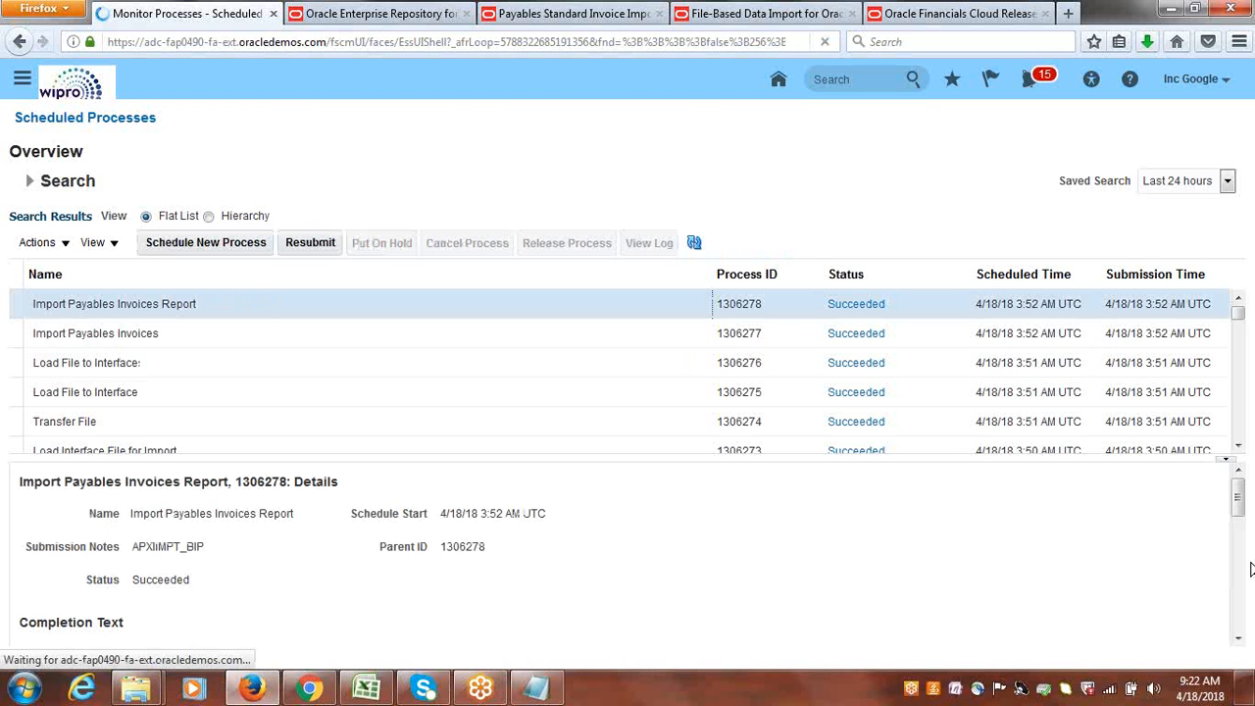
{"action": "left_click_drag", "start_coordinate": [1243, 502], "coordinate": [1249, 584]}
{"action": "left_click", "coordinate": [190, 551]}
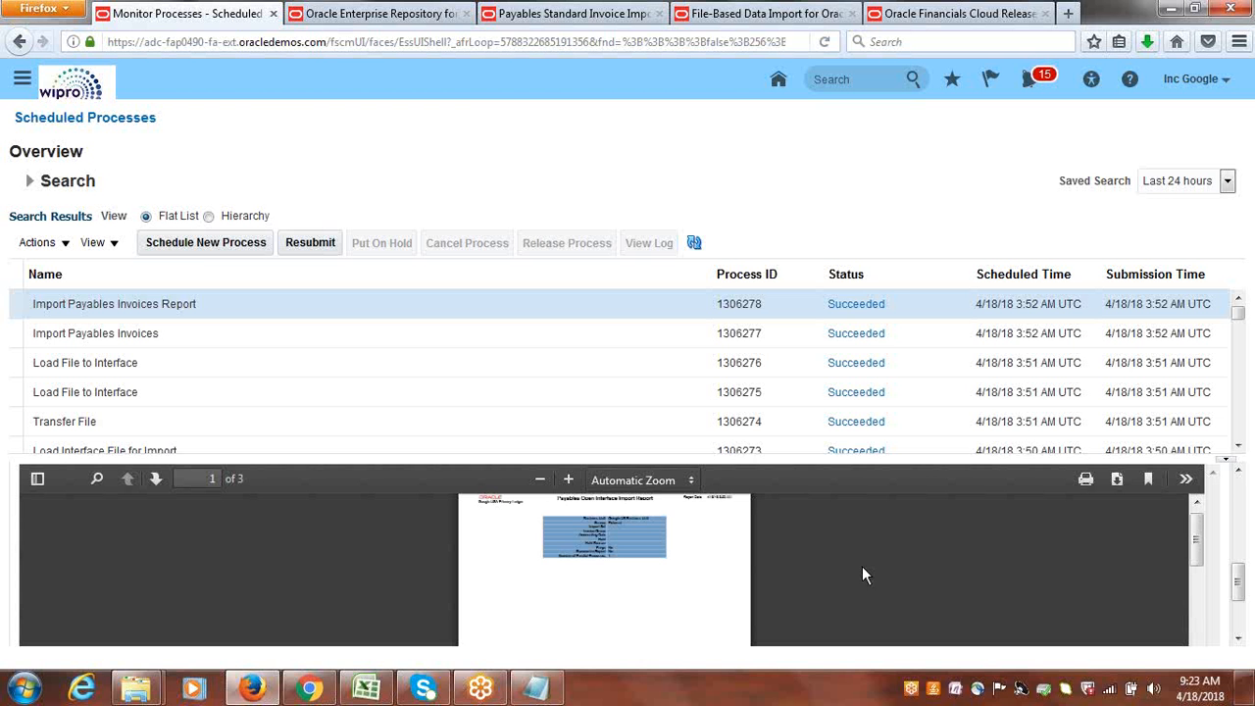
{"action": "left_click", "coordinate": [1116, 481]}
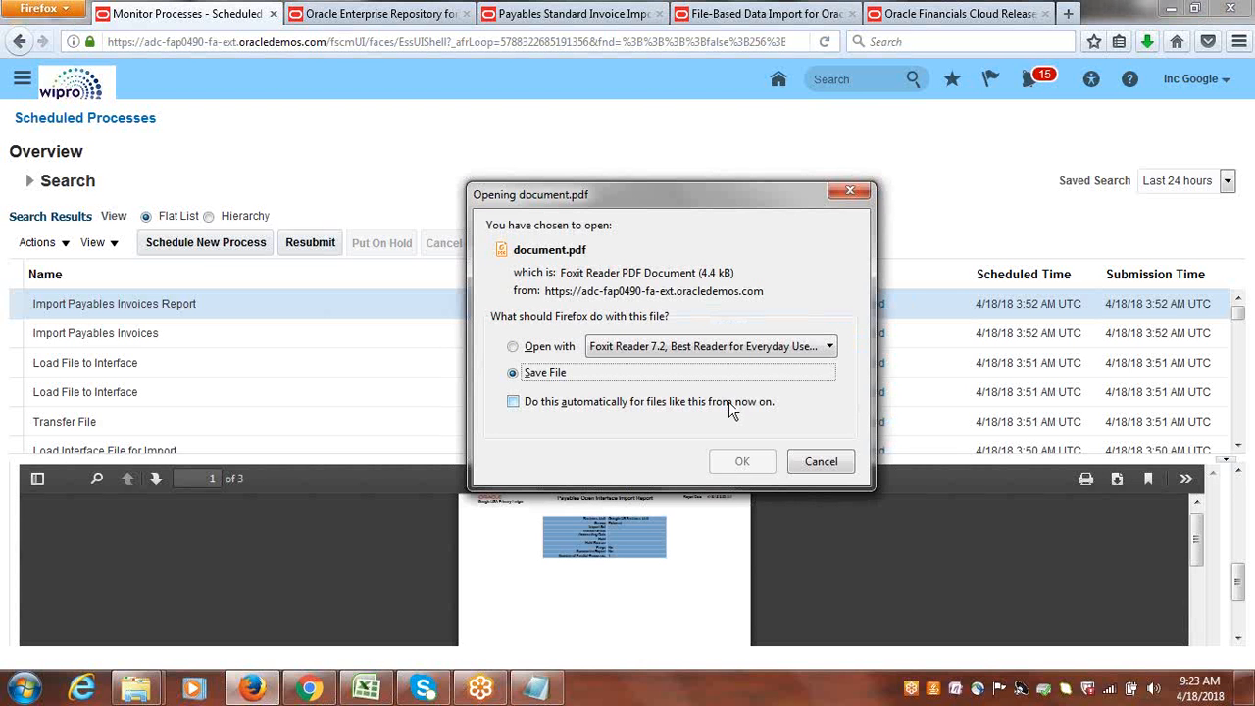
{"action": "left_click", "coordinate": [514, 346]}
{"action": "left_click", "coordinate": [761, 467]}
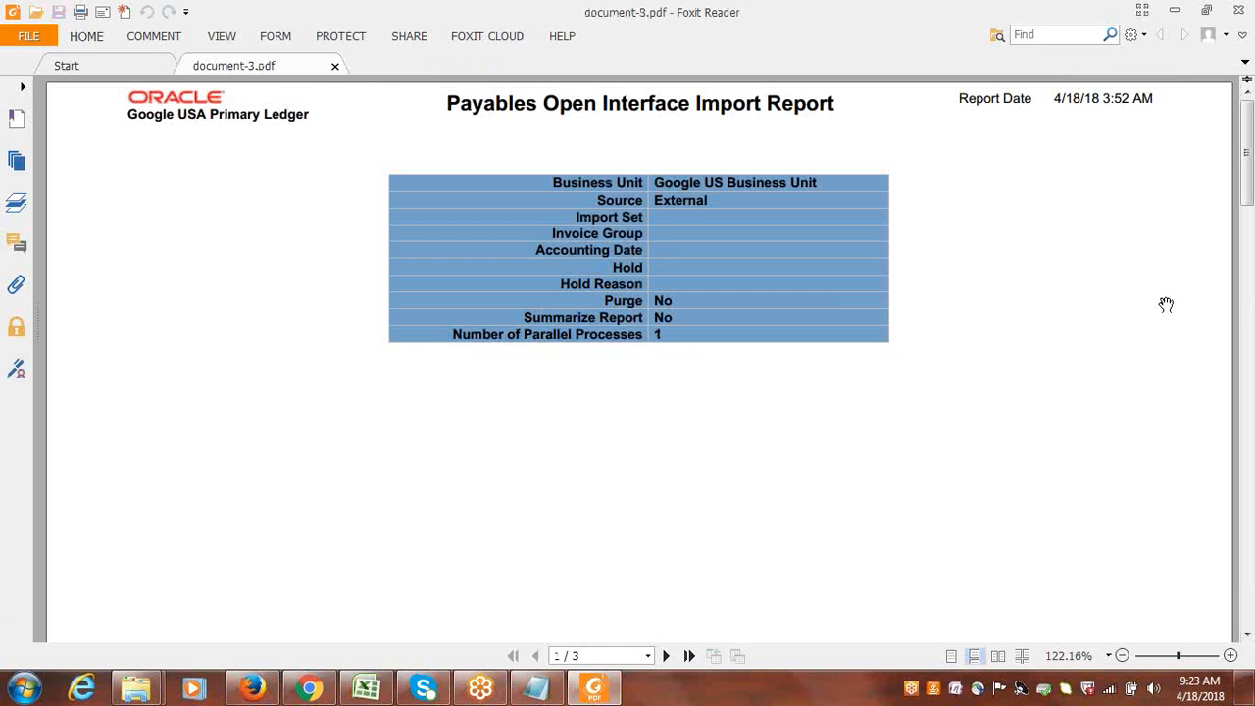
Examine the rejection reason for the invoice on the import report's last page, and close the report.
{"action": "left_click", "coordinate": [1250, 300]}
{"action": "left_click_drag", "start_coordinate": [1249, 260], "coordinate": [1249, 459]}
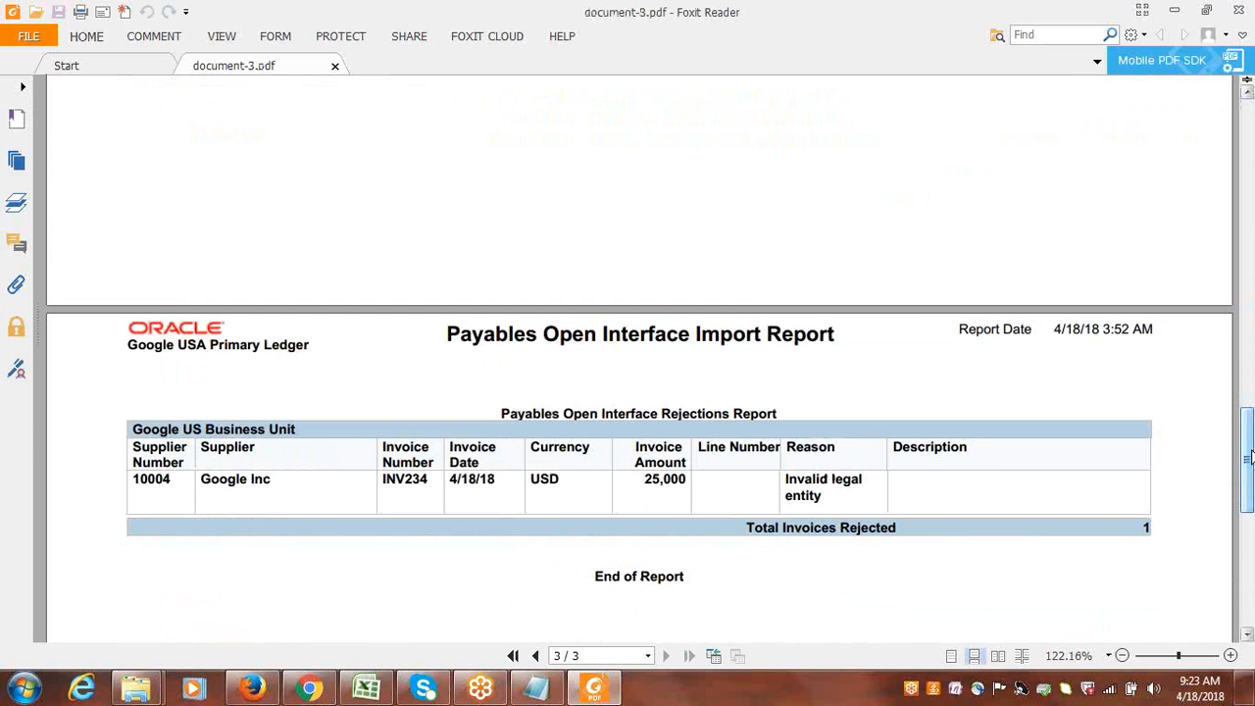
{"action": "left_click_drag", "start_coordinate": [831, 483], "coordinate": [861, 483]}
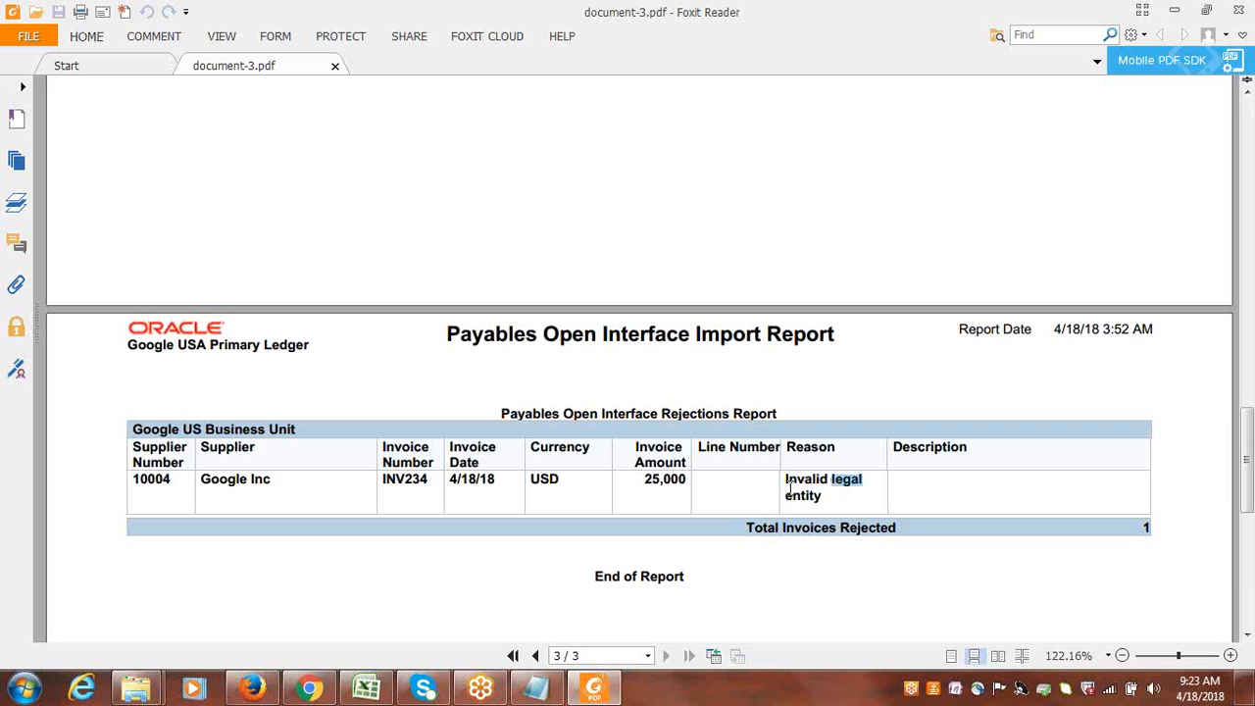
{"action": "double_click", "coordinate": [825, 497]}
{"action": "triple_click", "coordinate": [802, 482]}
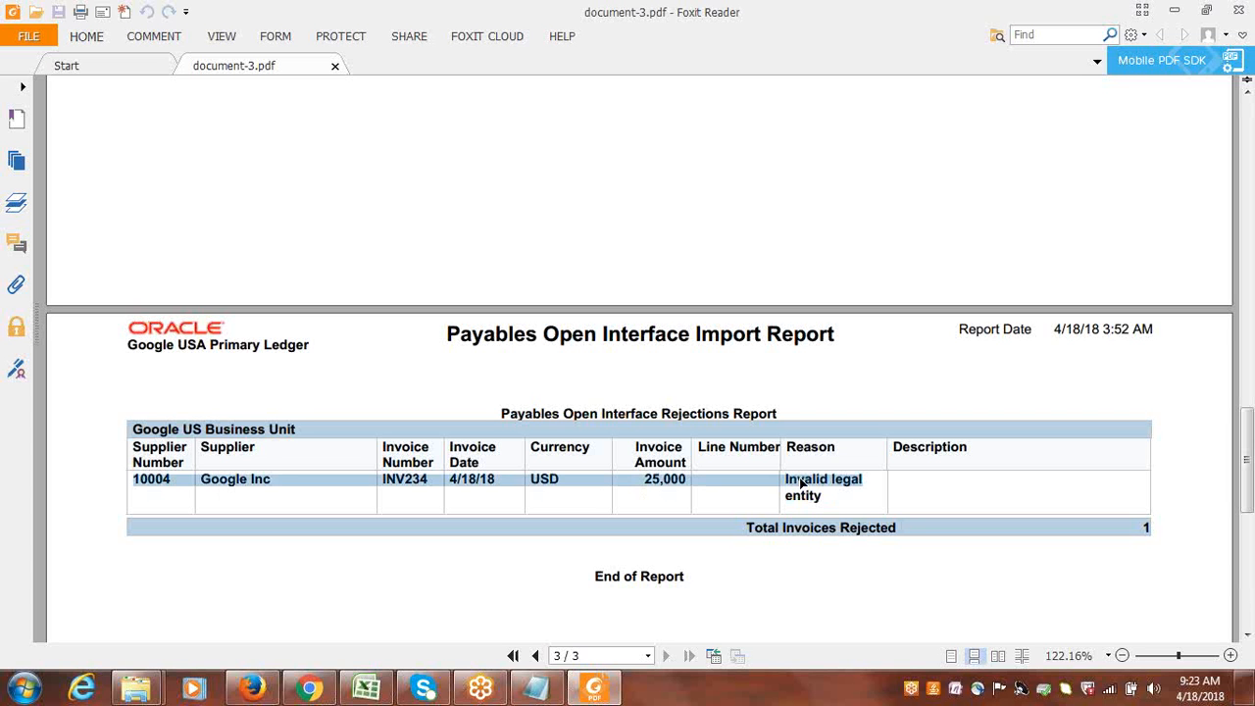
{"action": "left_click", "coordinate": [802, 481]}
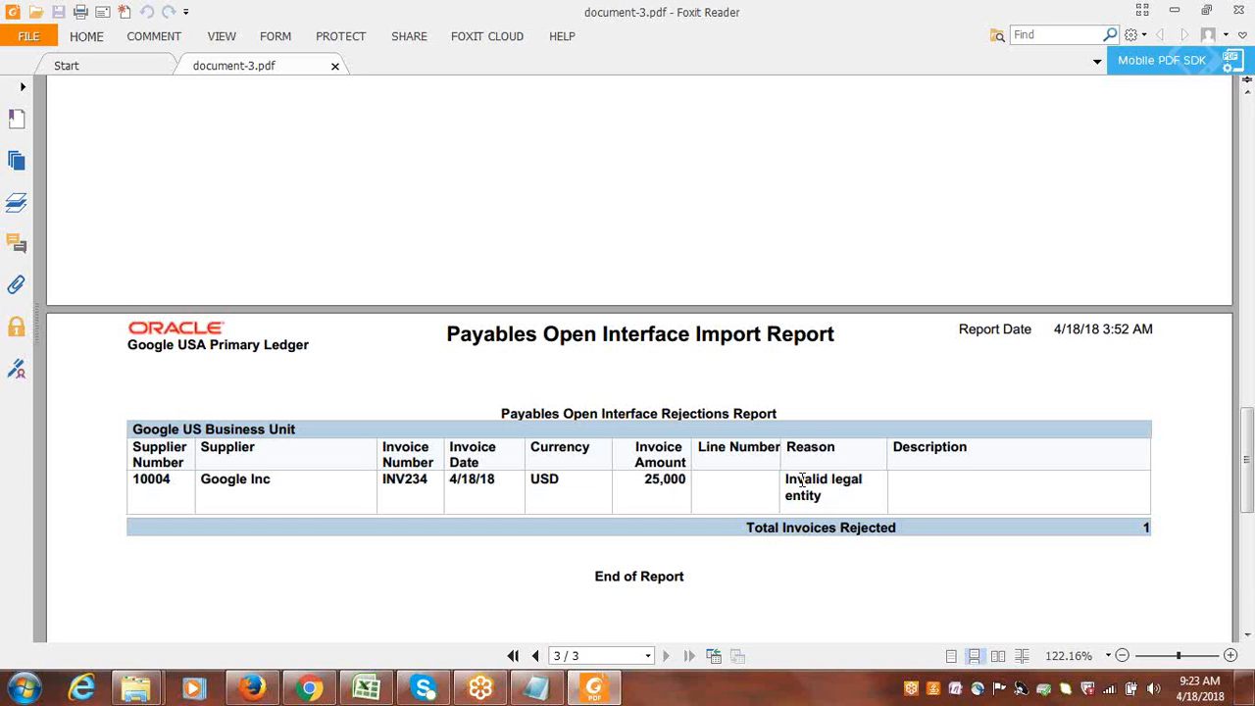
{"action": "left_click_drag", "start_coordinate": [1247, 459], "coordinate": [1244, 398]}
{"action": "left_click", "coordinate": [1238, 10]}
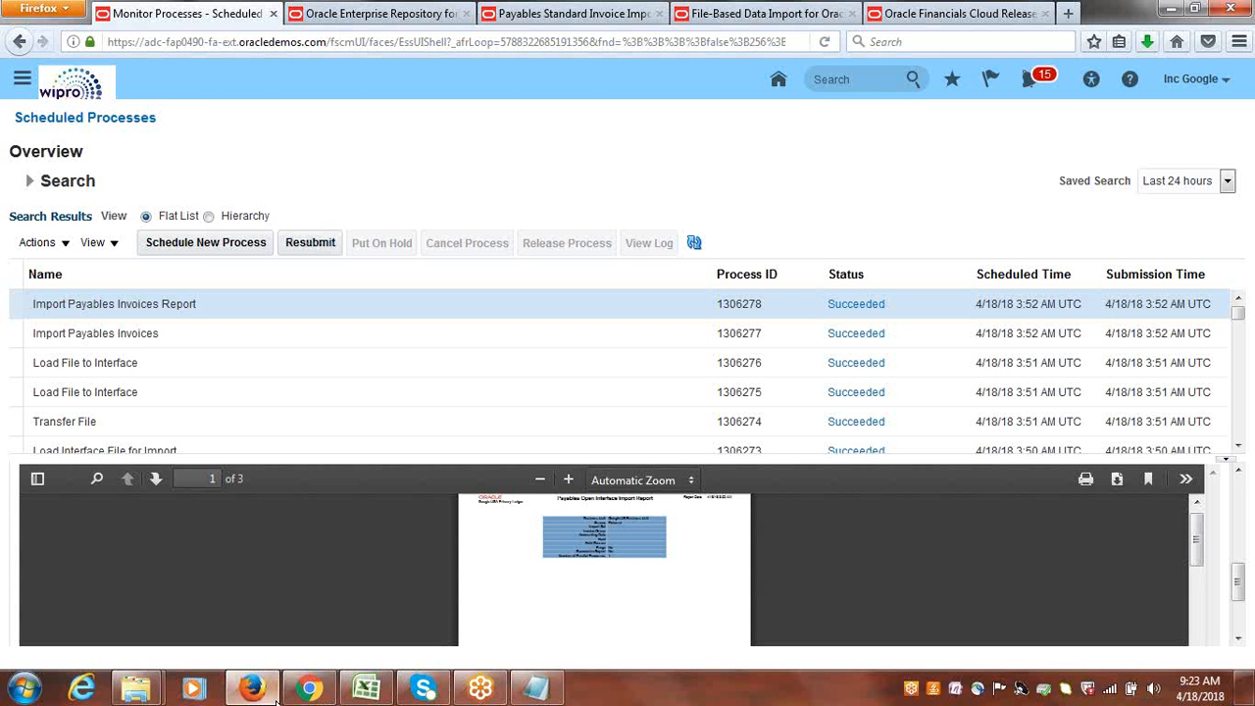
Open PayablesStandardInvoiceImportTemplate.xlsm from the Google Suppliers FBDI folder in Excel.
{"action": "left_click", "coordinate": [365, 693]}
{"action": "left_click", "coordinate": [366, 693]}
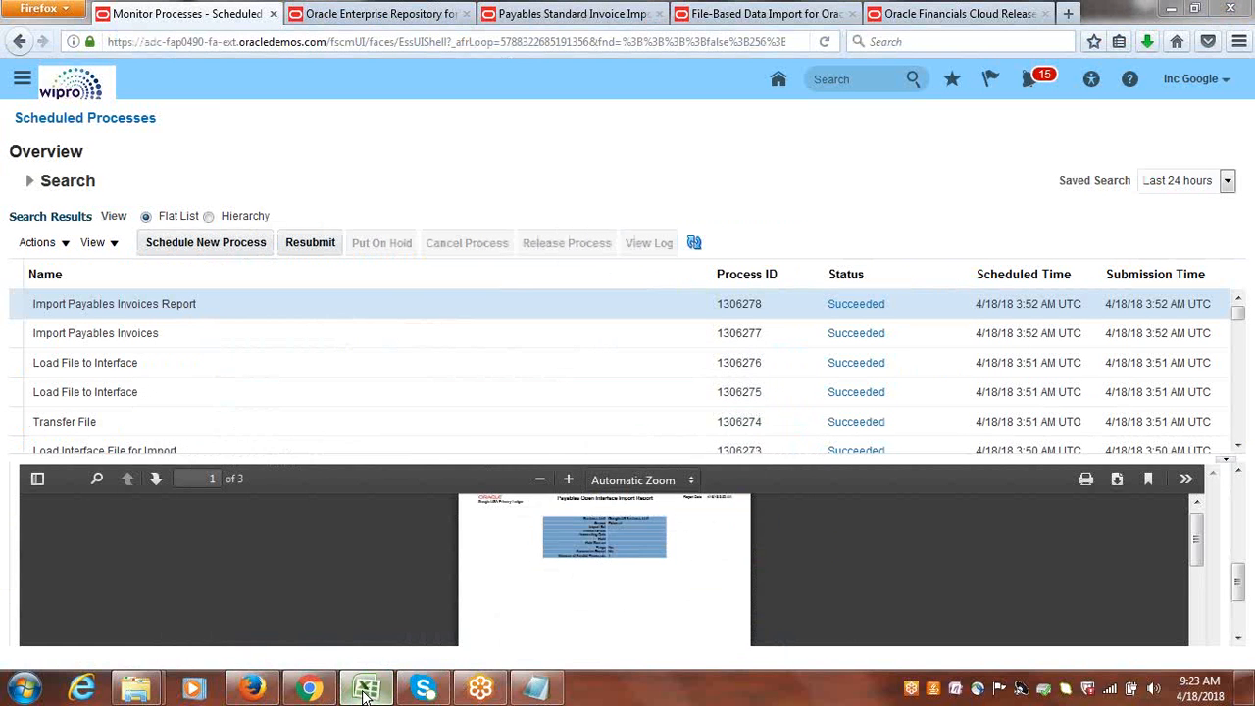
{"action": "left_click", "coordinate": [366, 693]}
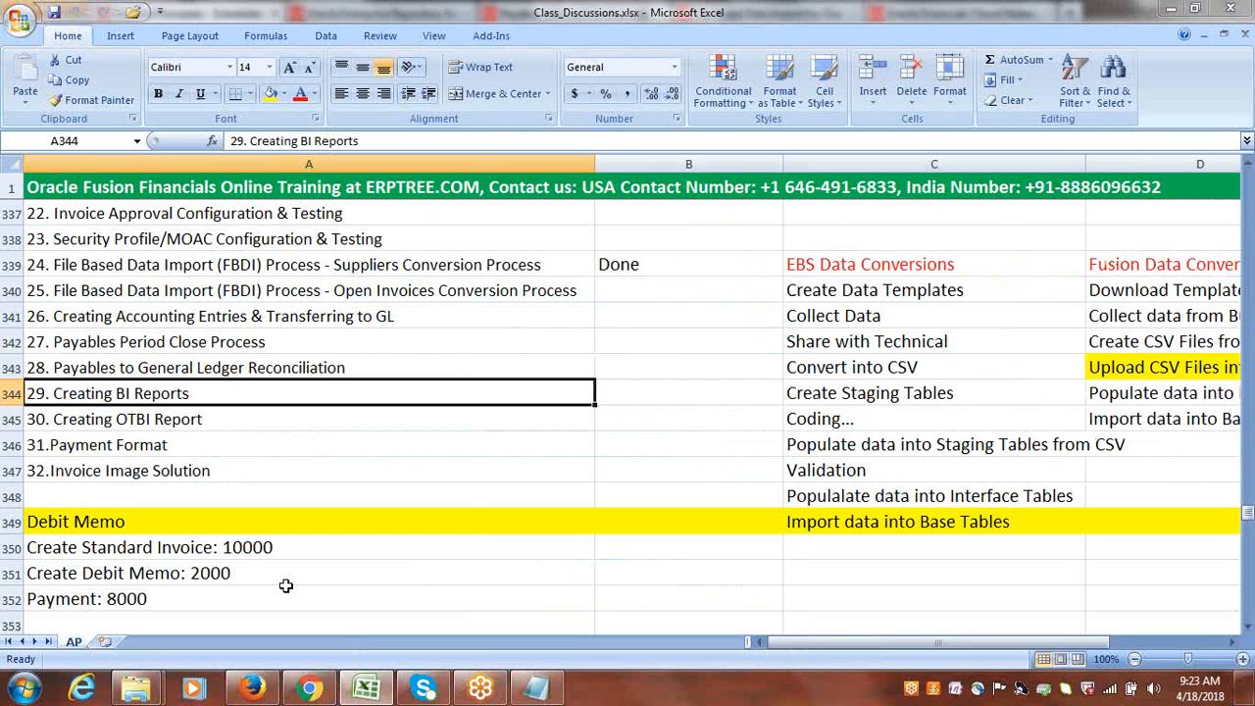
{"action": "mouse_move", "coordinate": [196, 691]}
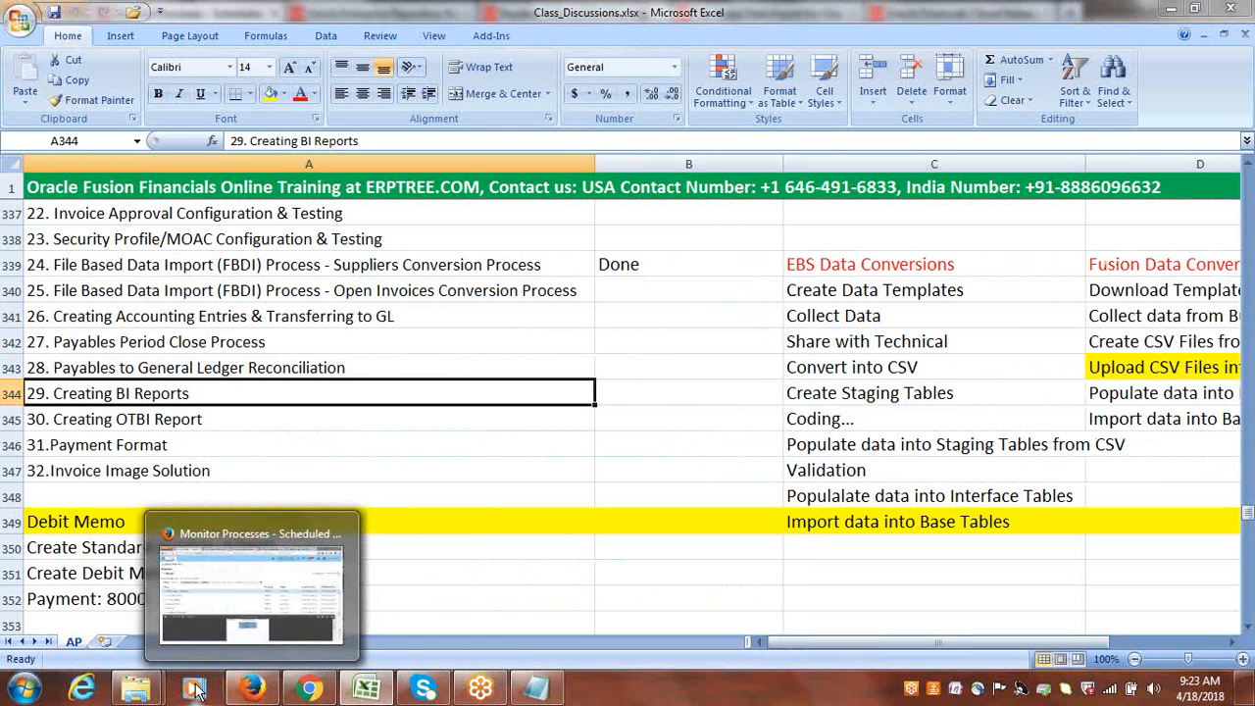
{"action": "mouse_move", "coordinate": [135, 691]}
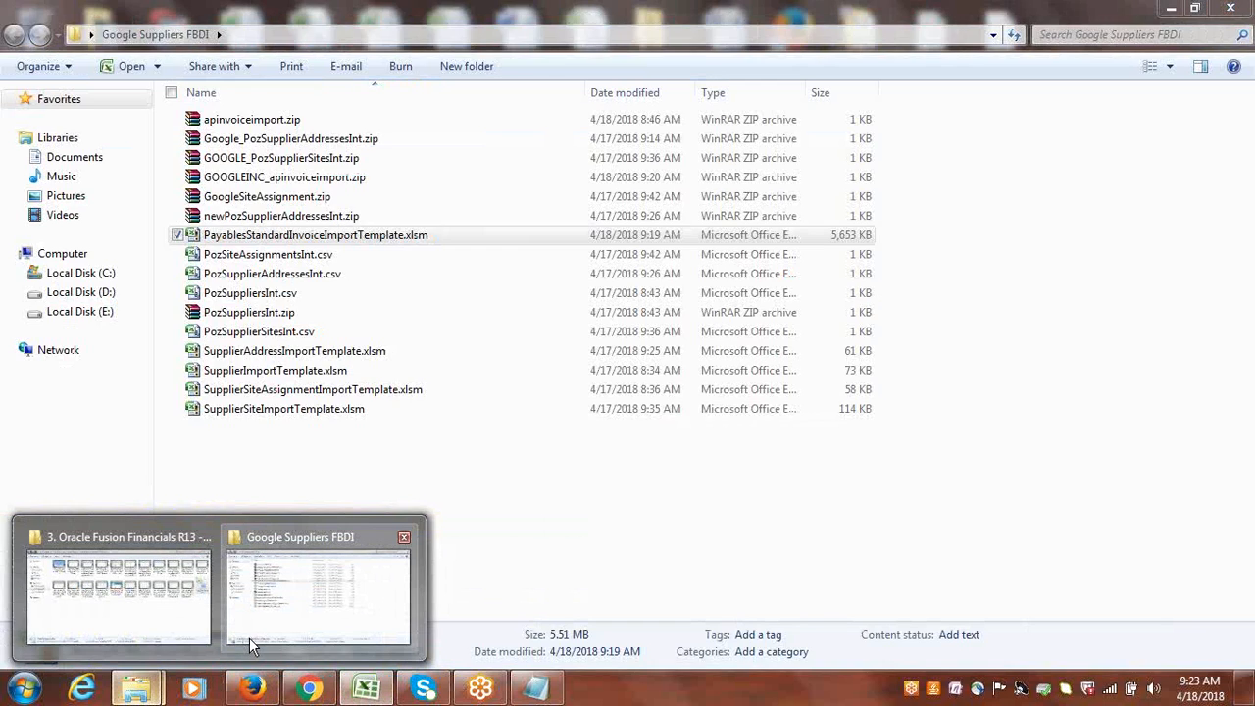
{"action": "left_click", "coordinate": [261, 625]}
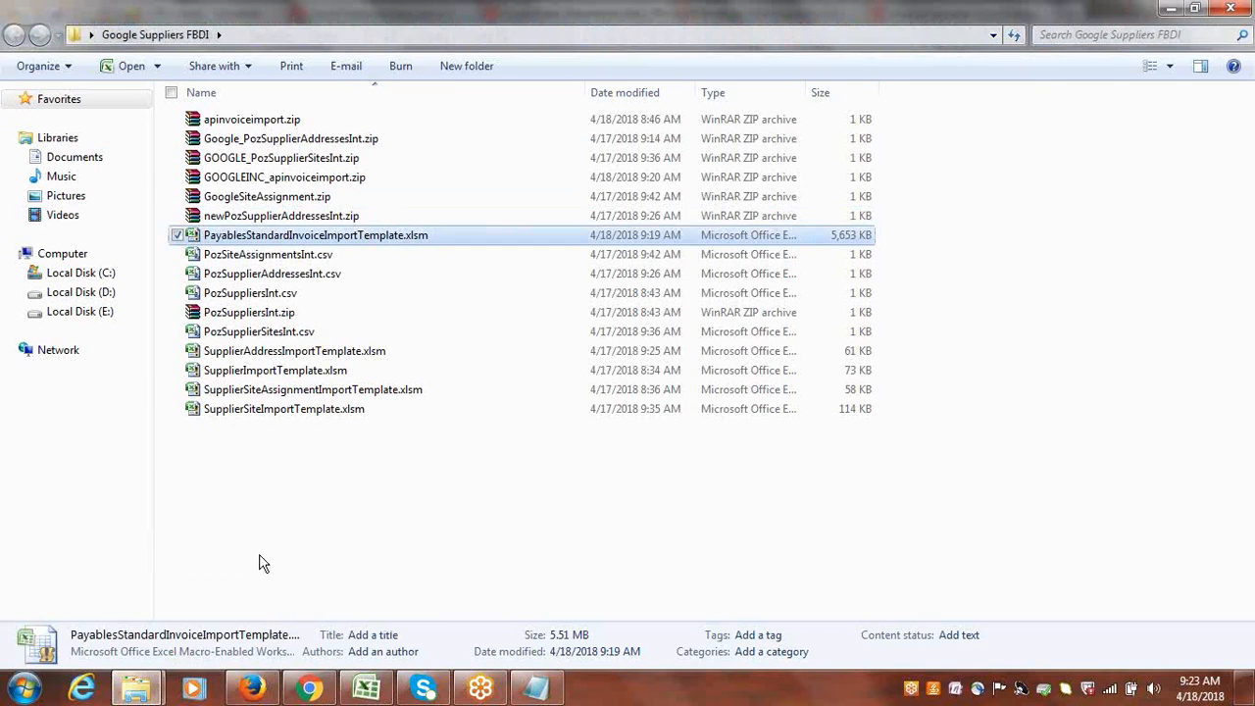
{"action": "double_click", "coordinate": [278, 235]}
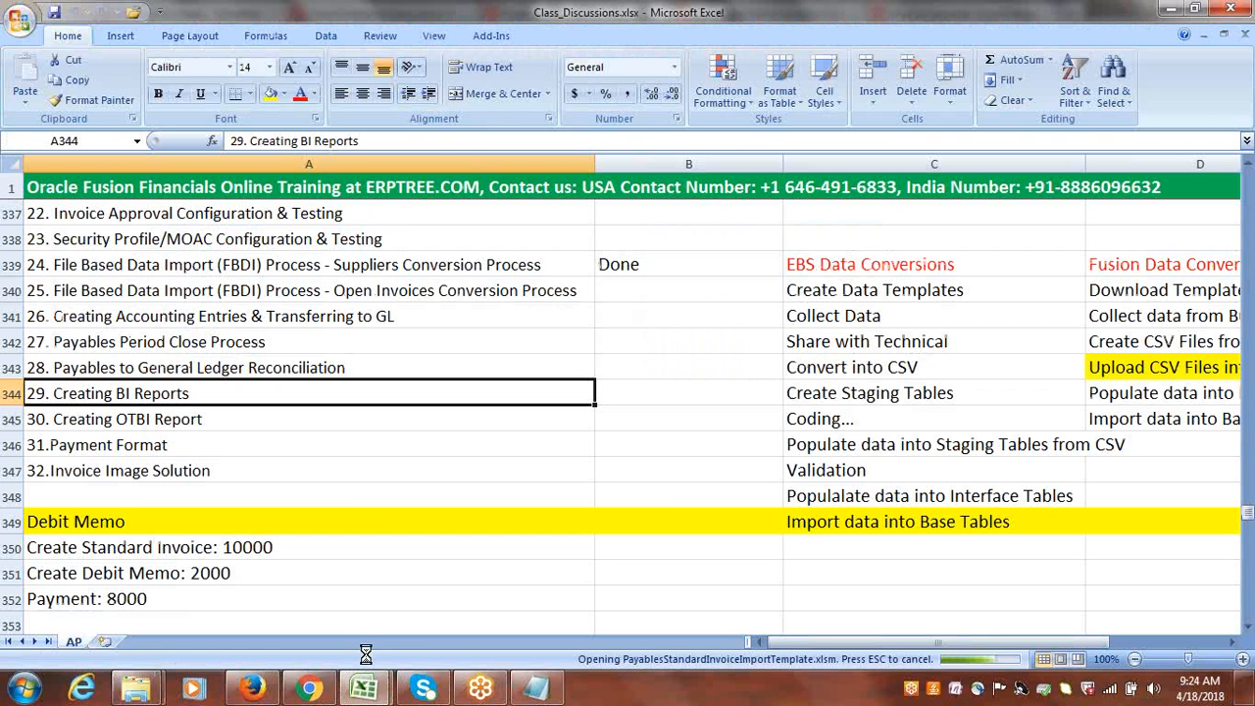
{"action": "mouse_move", "coordinate": [376, 694]}
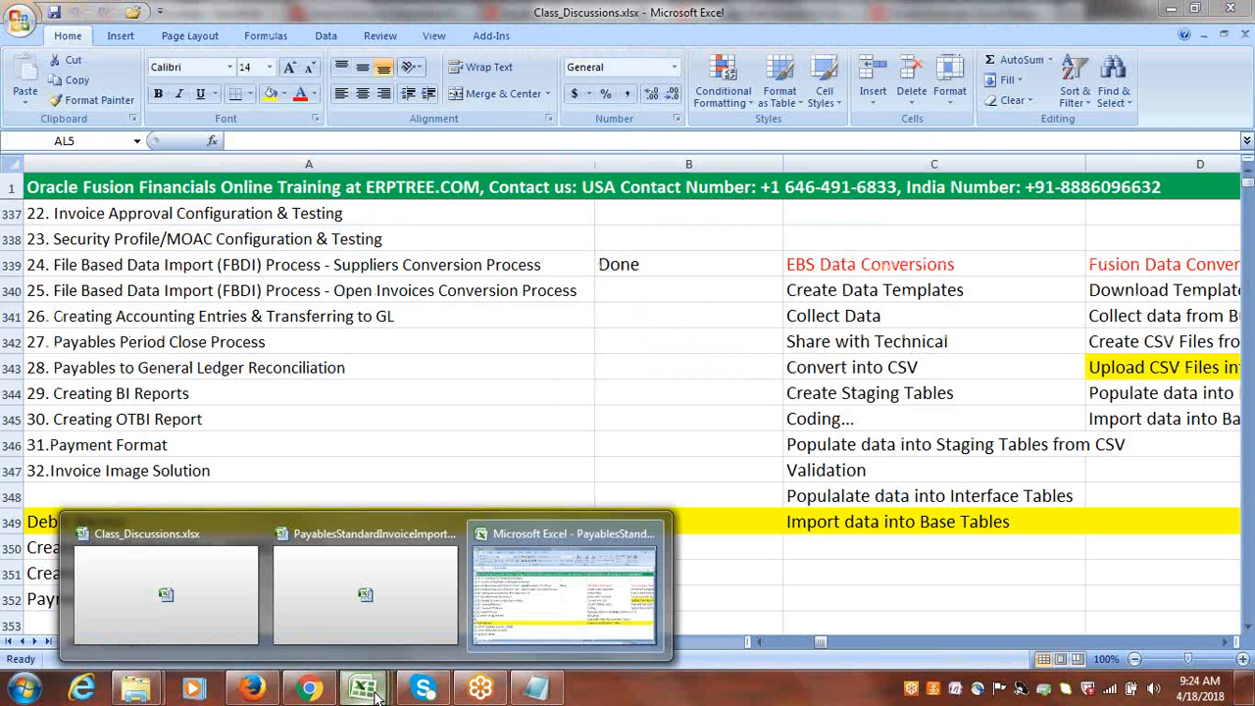
{"action": "left_click", "coordinate": [376, 610]}
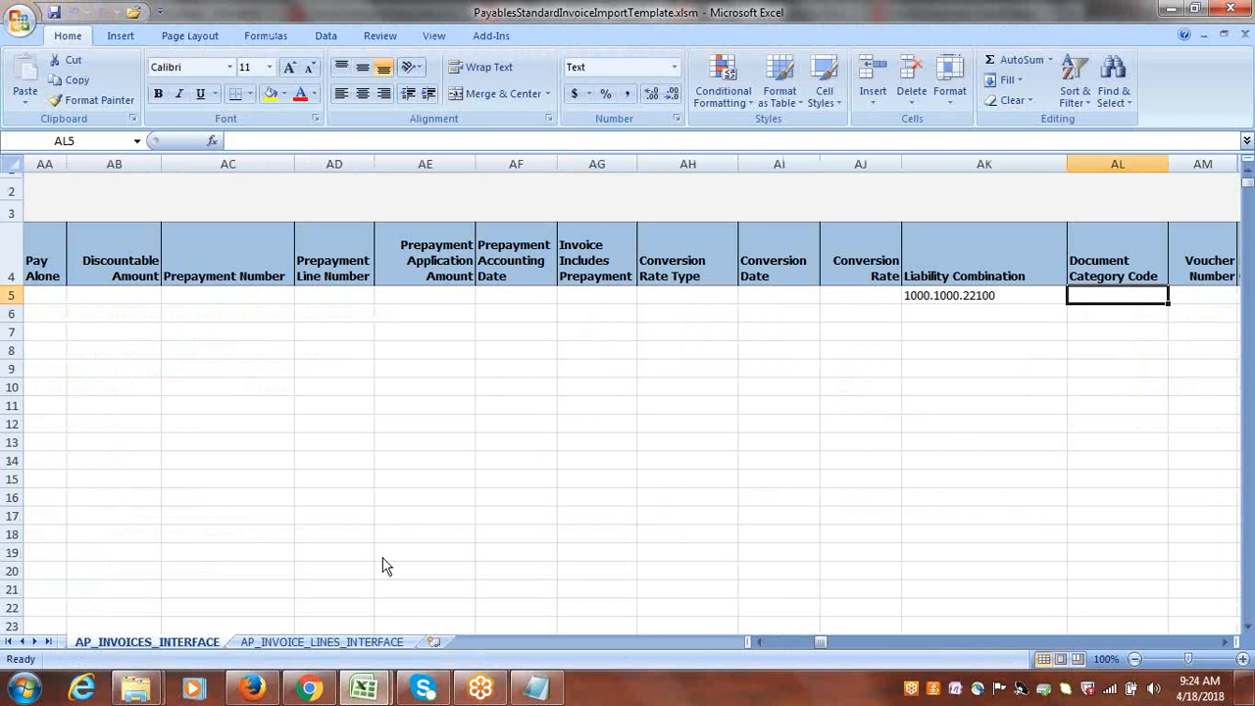
Check the Legal Entity and Customer Tax Registration Number cells of the AP_INVOICES_INTERFACE invoice row, and close the template.
{"action": "left_click_drag", "start_coordinate": [818, 641], "coordinate": [797, 650]}
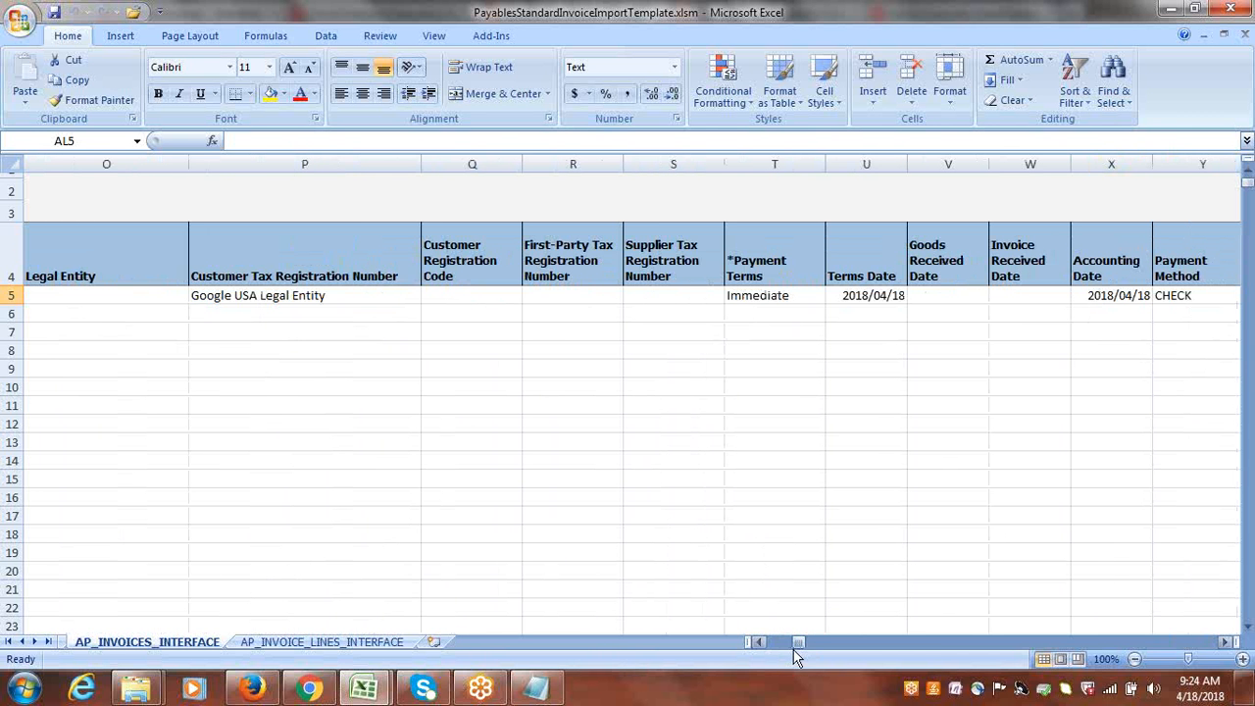
{"action": "left_click", "coordinate": [300, 296]}
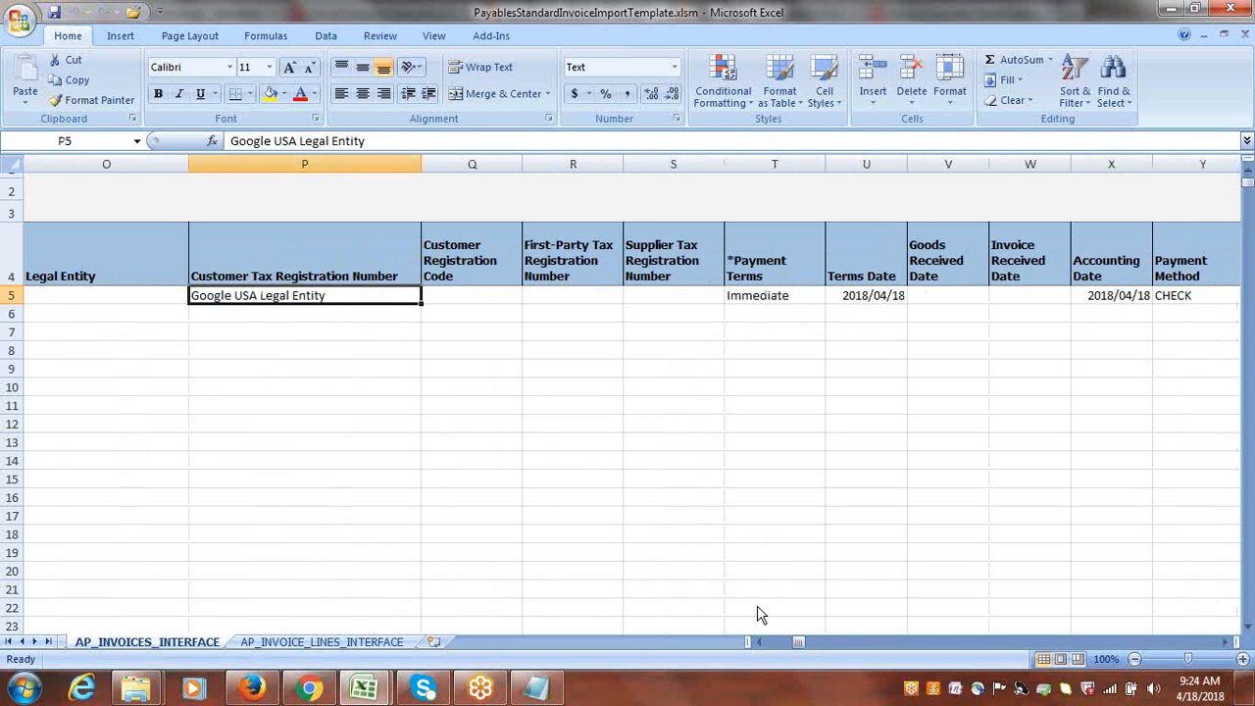
{"action": "left_click_drag", "start_coordinate": [799, 644], "coordinate": [799, 647]}
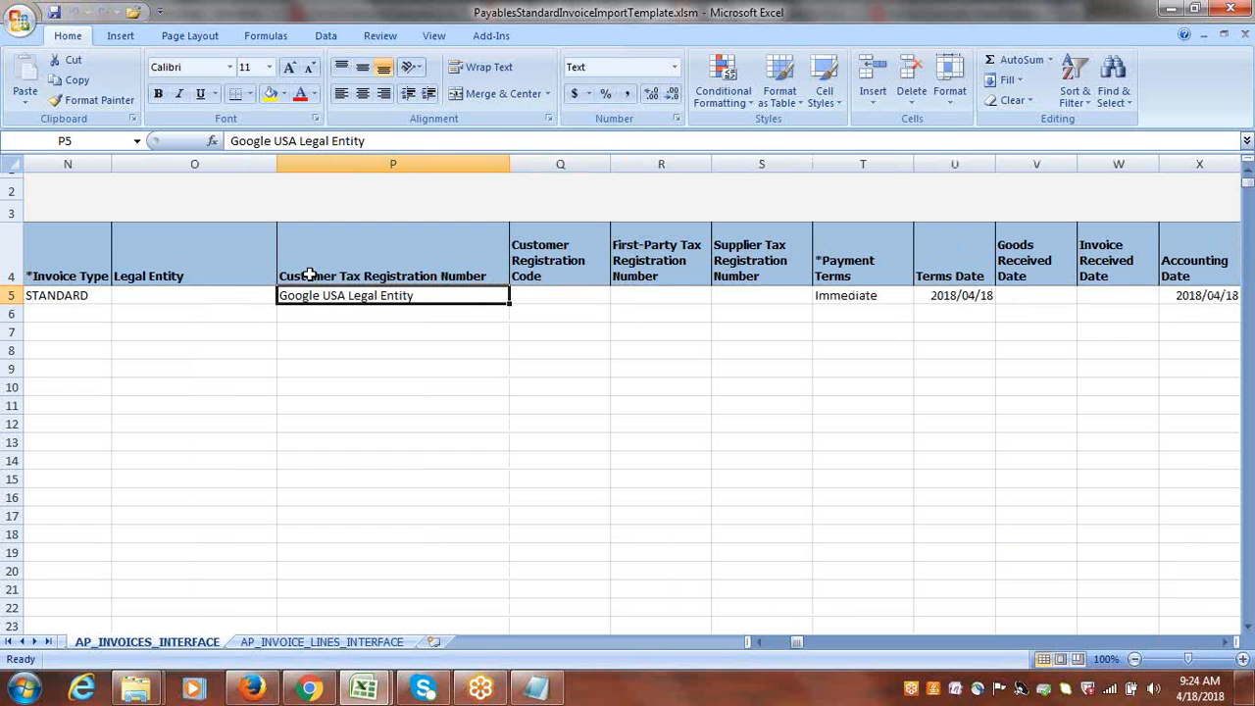
{"action": "left_click", "coordinate": [221, 291]}
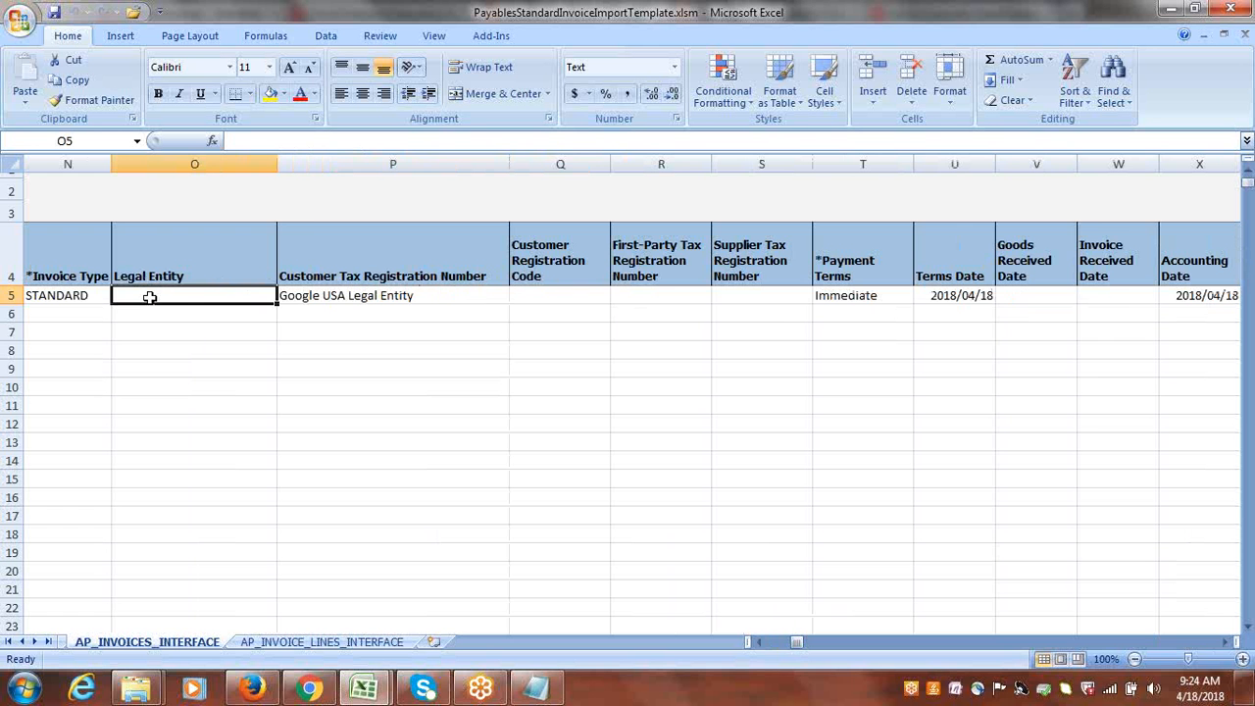
{"action": "left_click", "coordinate": [1228, 7]}
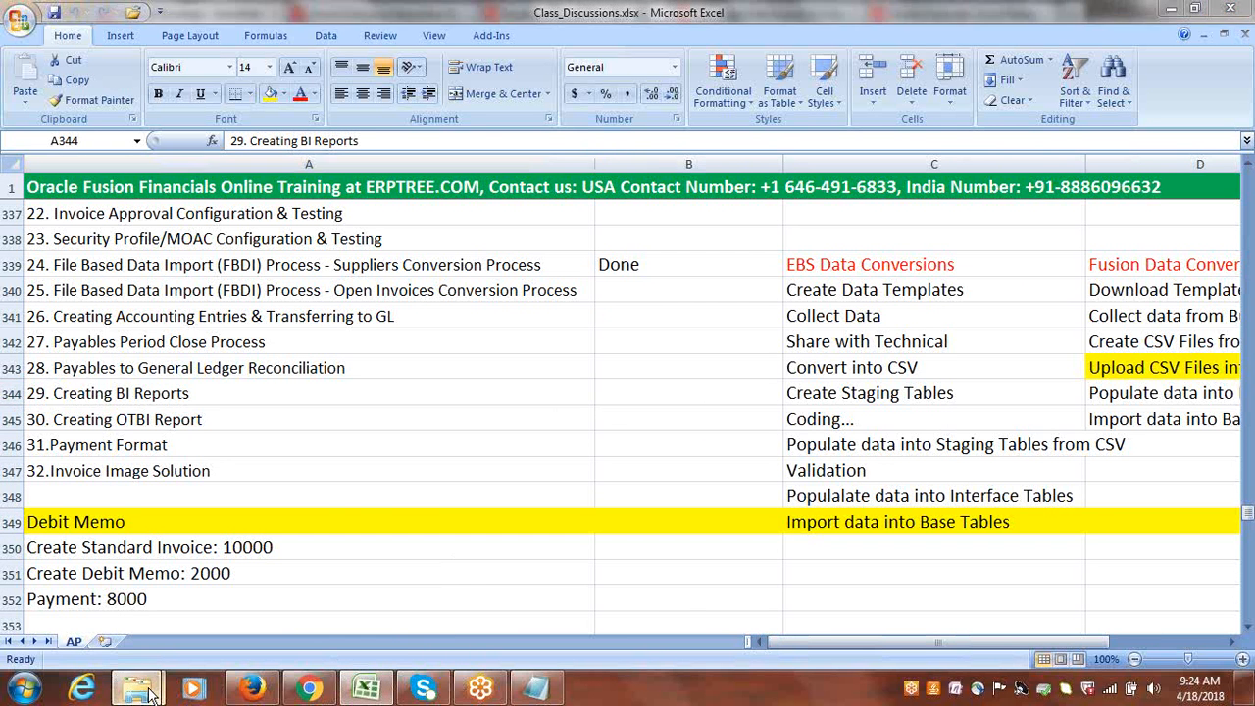
Switch back to Oracle Fusion in Firefox, refresh the process list, and go to the Payables Invoices work area.
{"action": "left_click", "coordinate": [252, 691]}
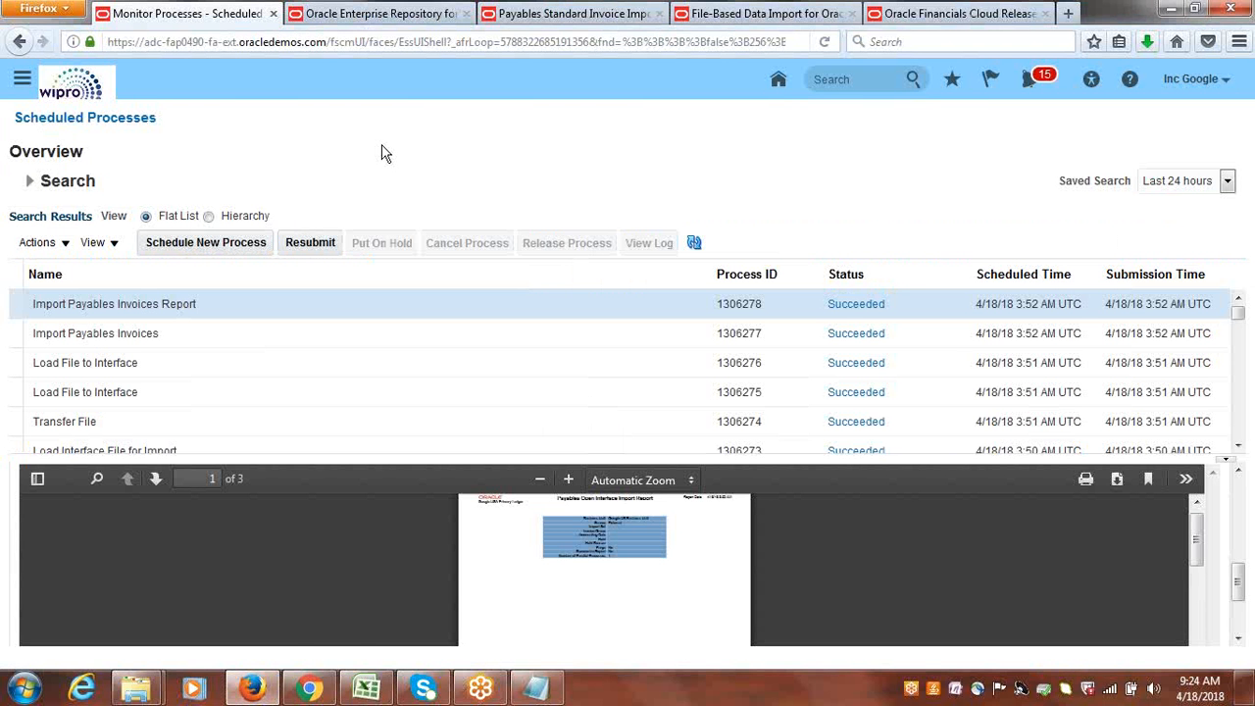
{"action": "left_click", "coordinate": [695, 244]}
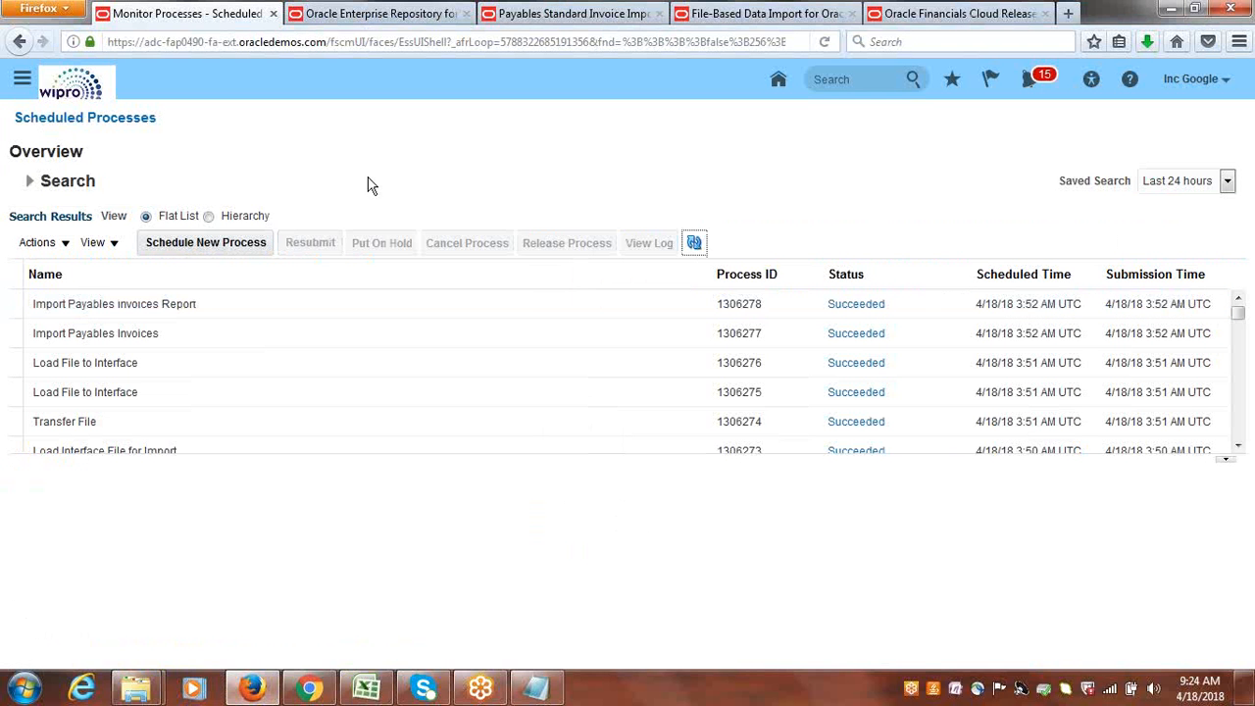
{"action": "left_click", "coordinate": [21, 80]}
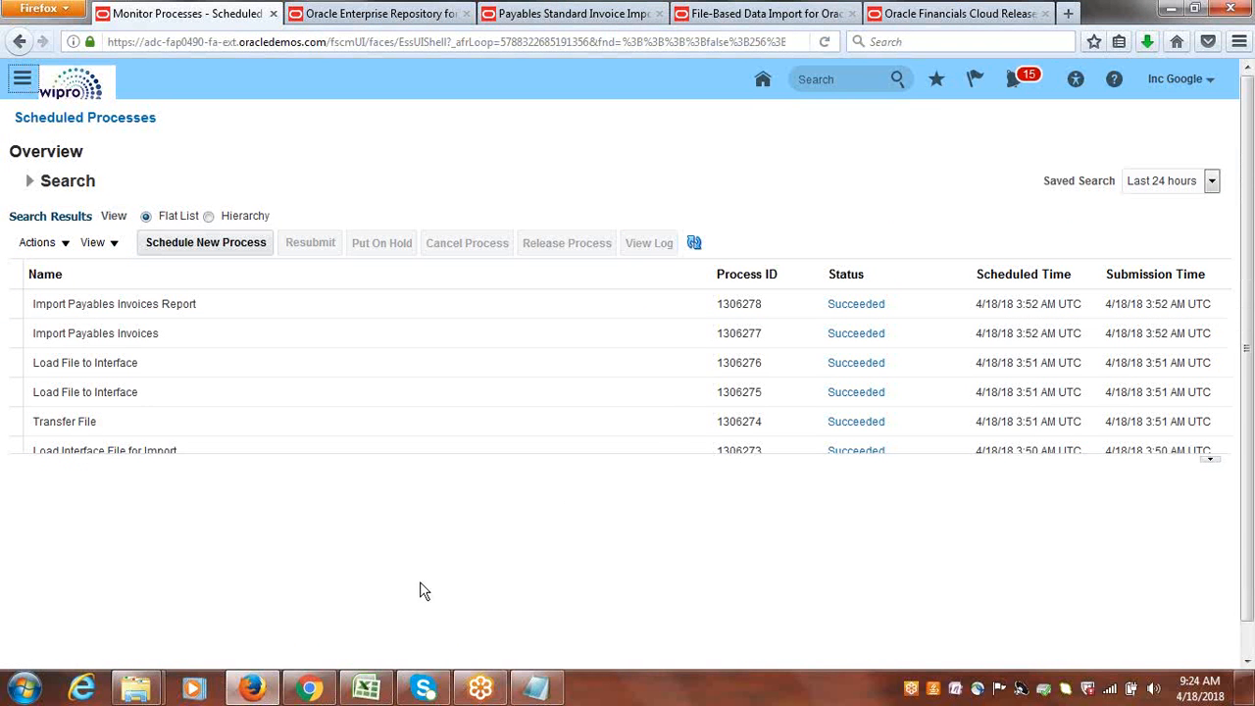
{"action": "left_click", "coordinate": [367, 688]}
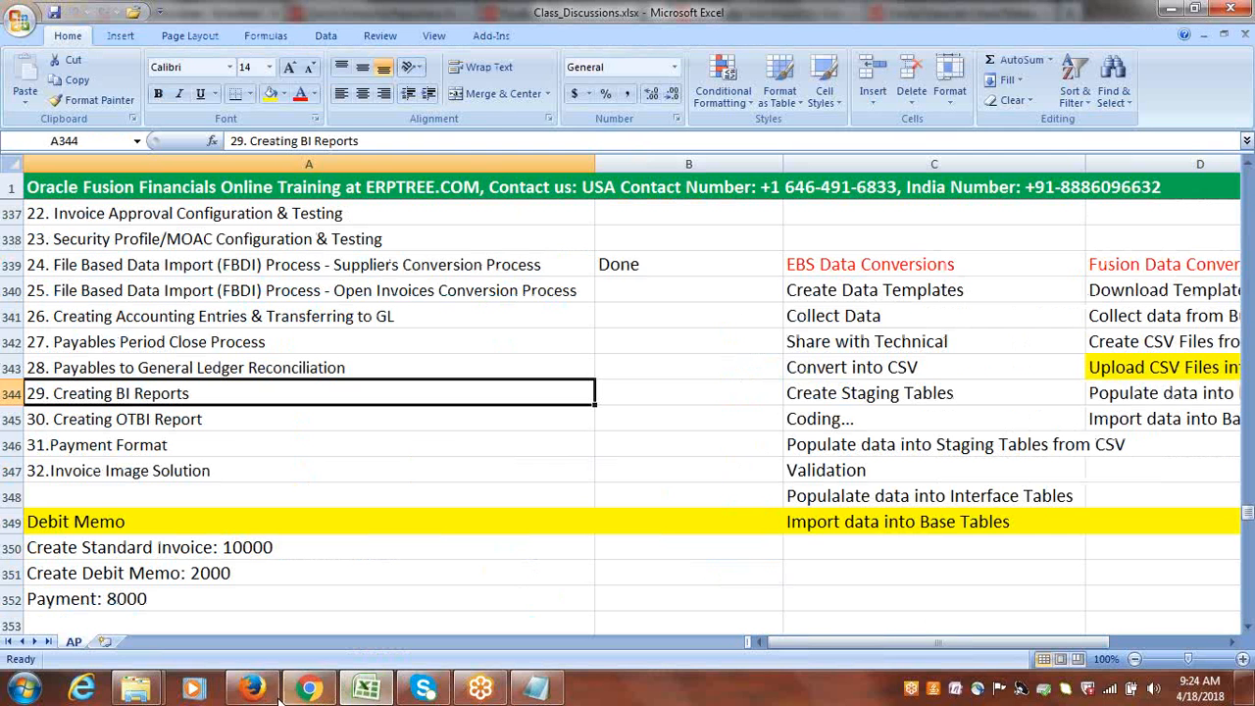
{"action": "mouse_move", "coordinate": [249, 690]}
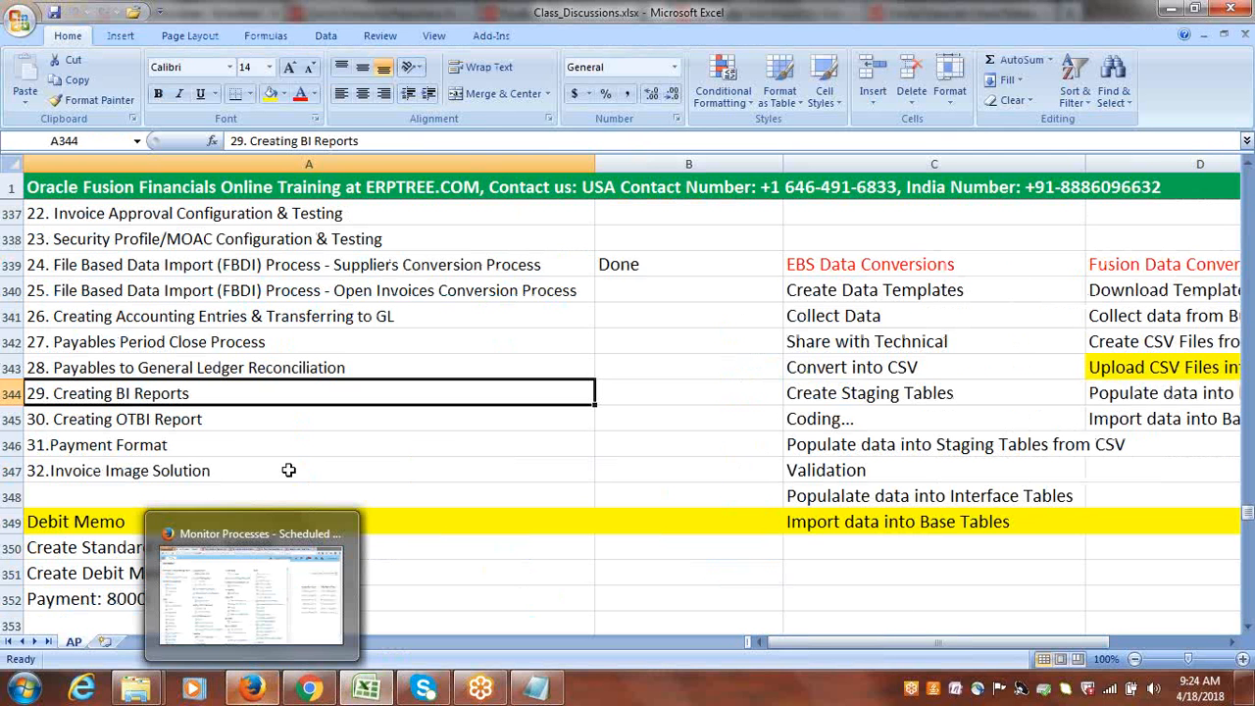
{"action": "left_click", "coordinate": [251, 690]}
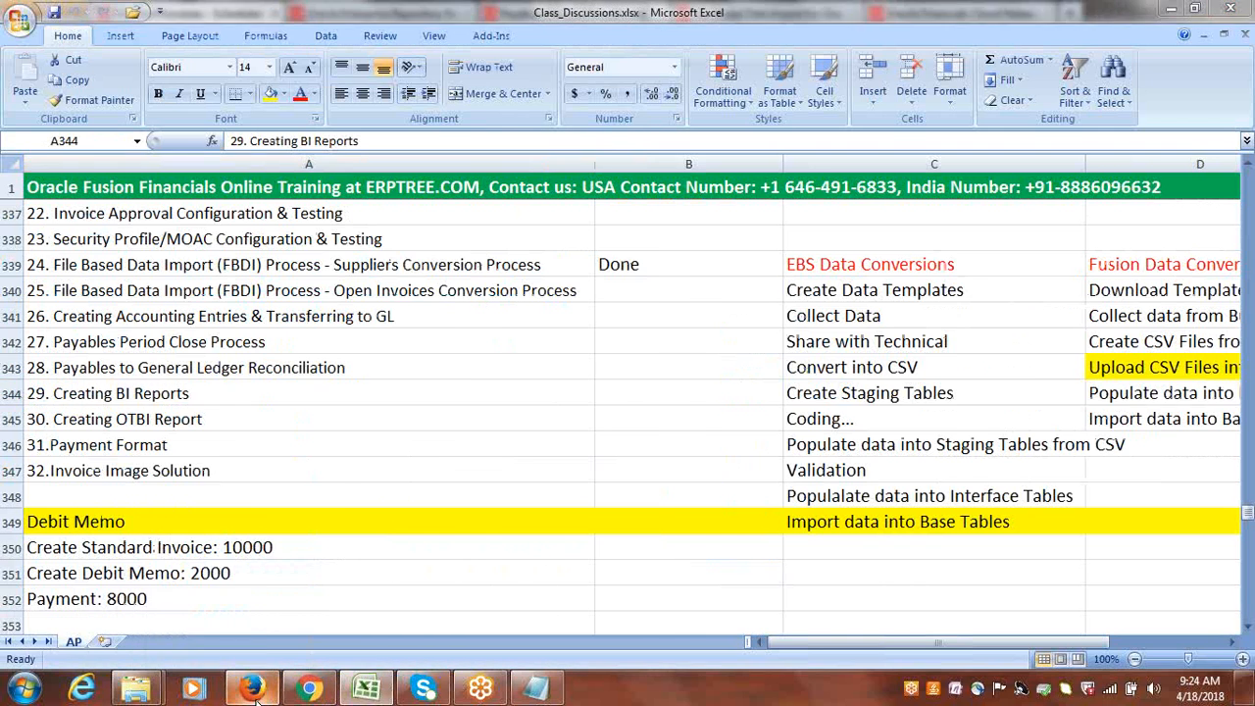
{"action": "left_click_drag", "start_coordinate": [875, 360], "coordinate": [875, 427]}
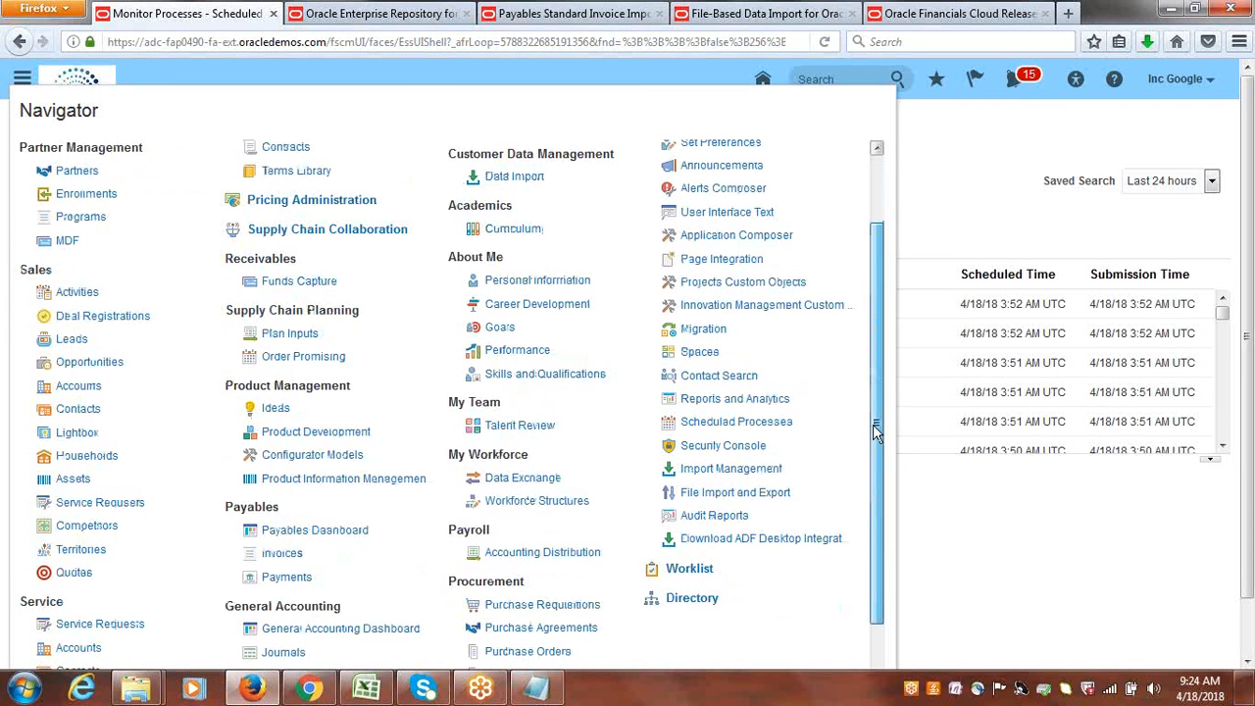
{"action": "left_click", "coordinate": [282, 553]}
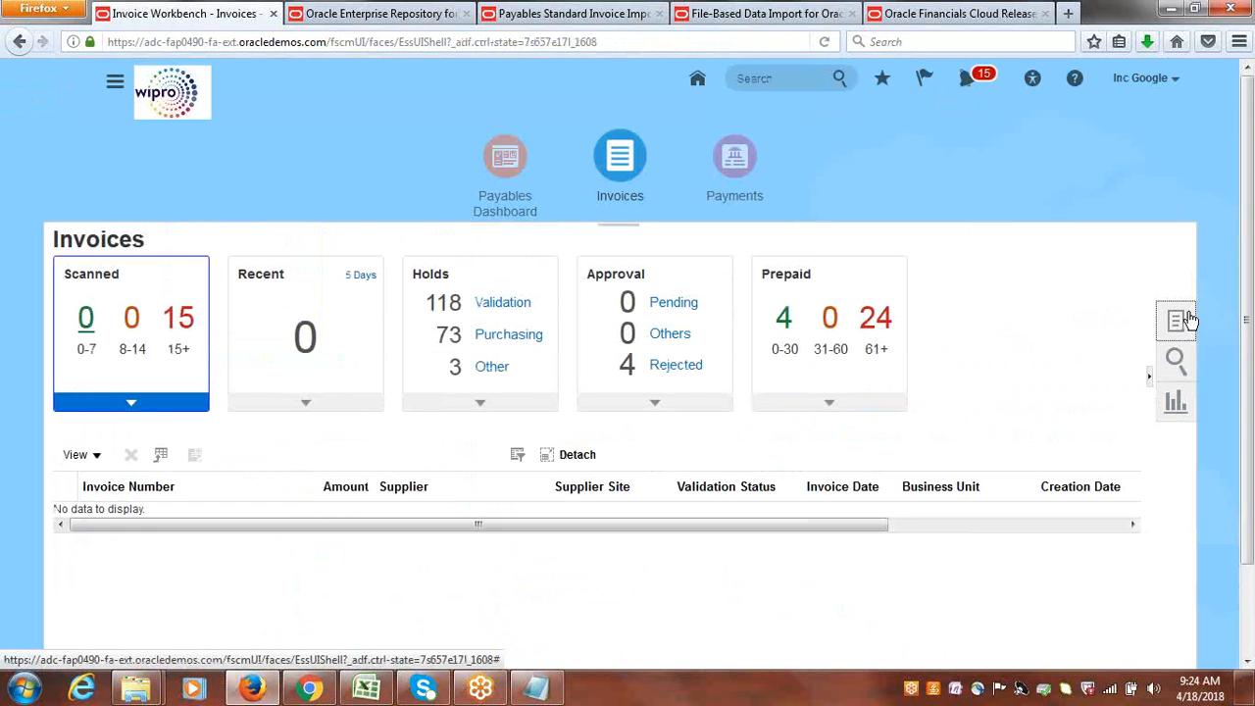
Launch the Correct Import Errors task from the Invoices work area and open its spreadsheet in Excel.
{"action": "left_click", "coordinate": [1185, 319]}
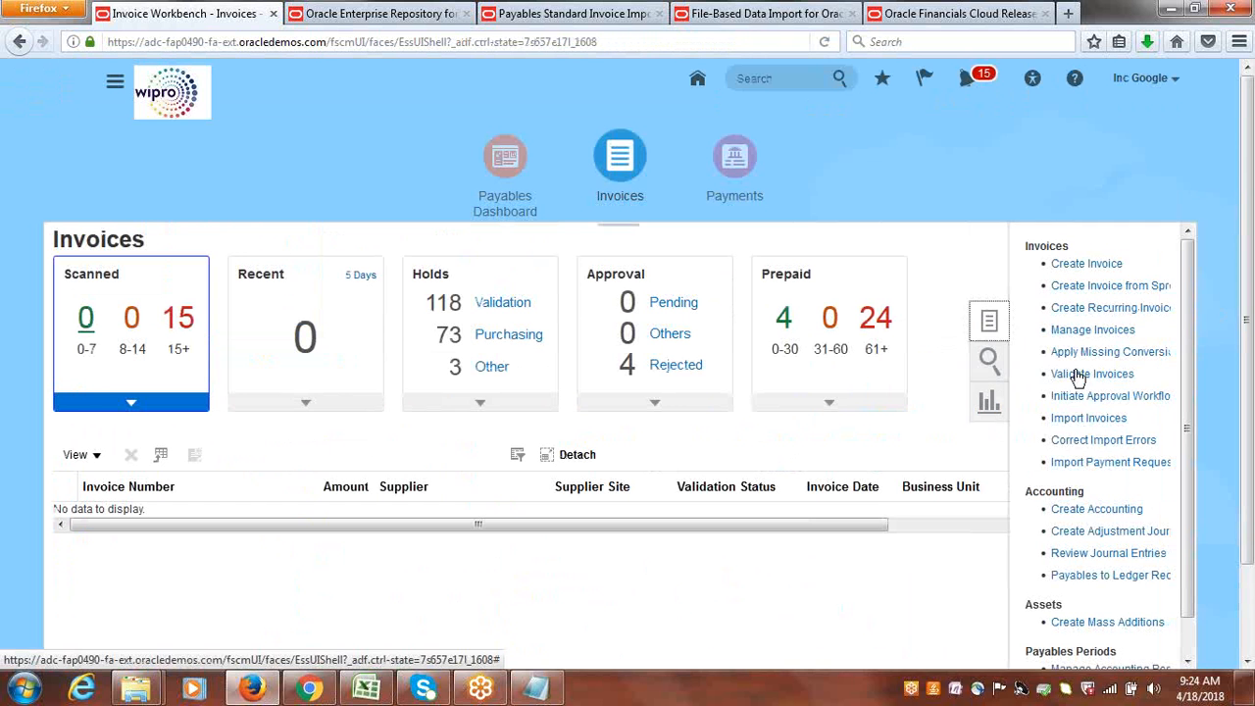
{"action": "left_click", "coordinate": [1104, 440]}
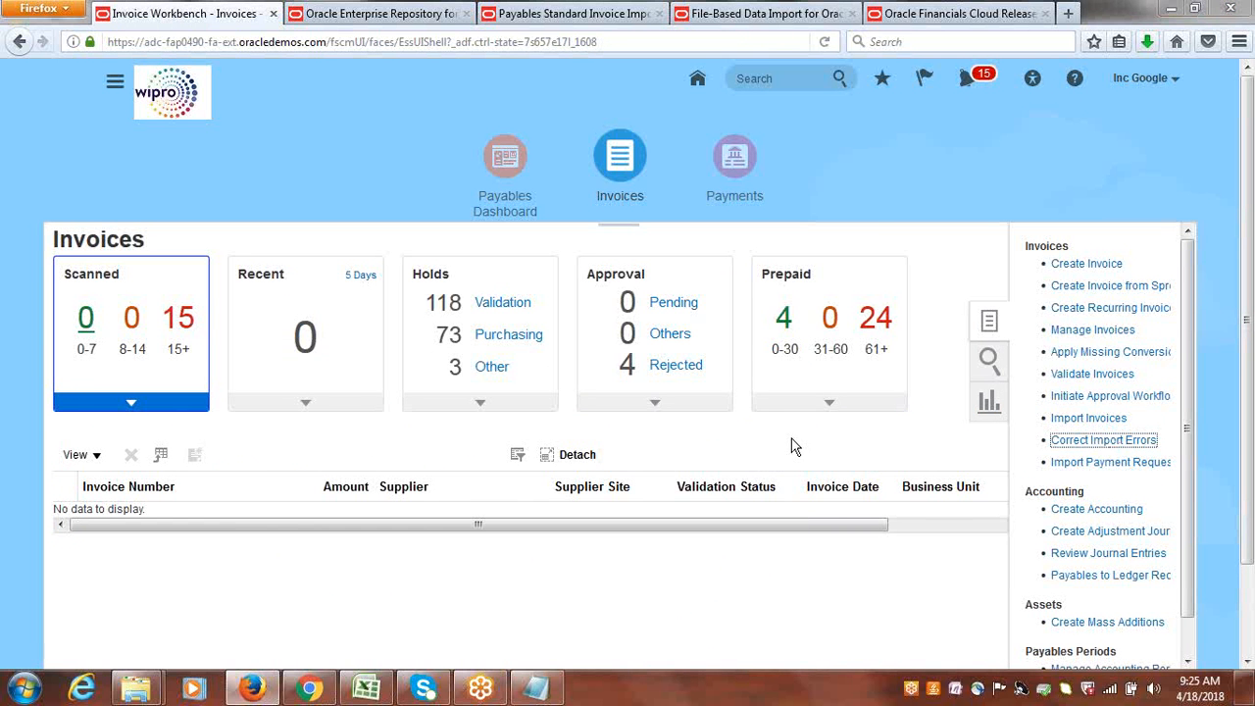
{"action": "left_click", "coordinate": [743, 461]}
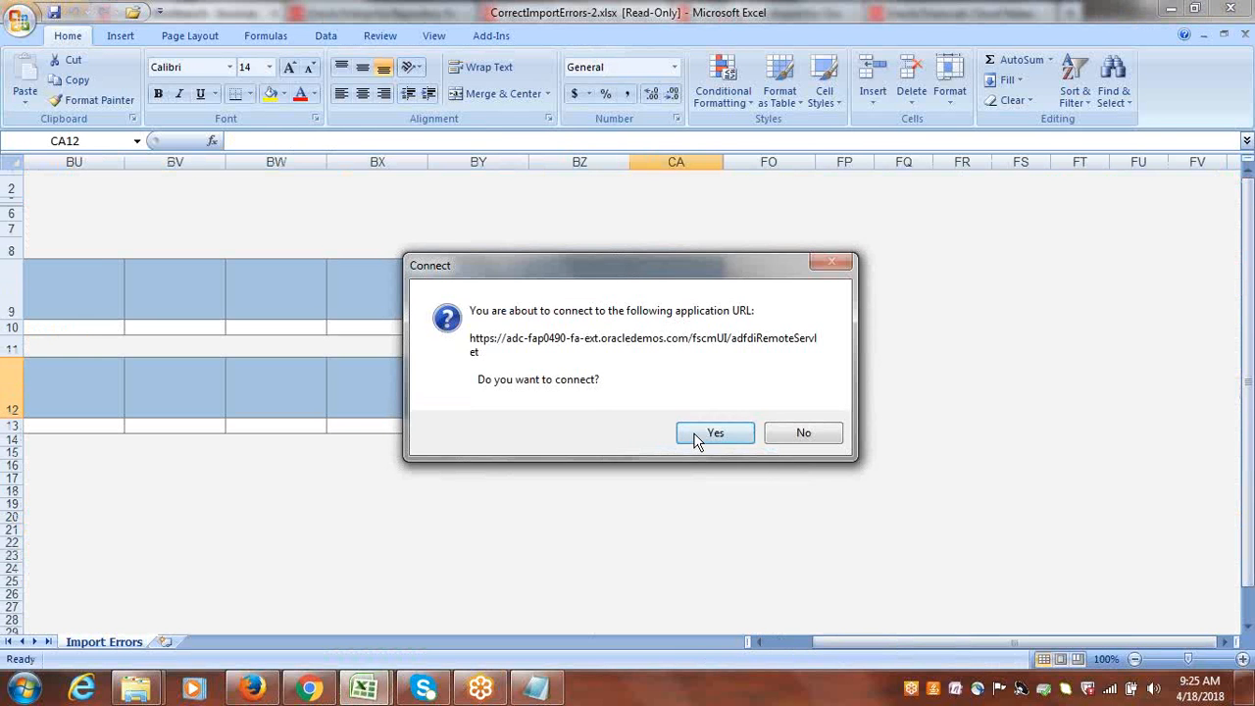
Connect the spreadsheet to the Oracle application server and sign in with the user ID and account password.
{"action": "left_click", "coordinate": [696, 435]}
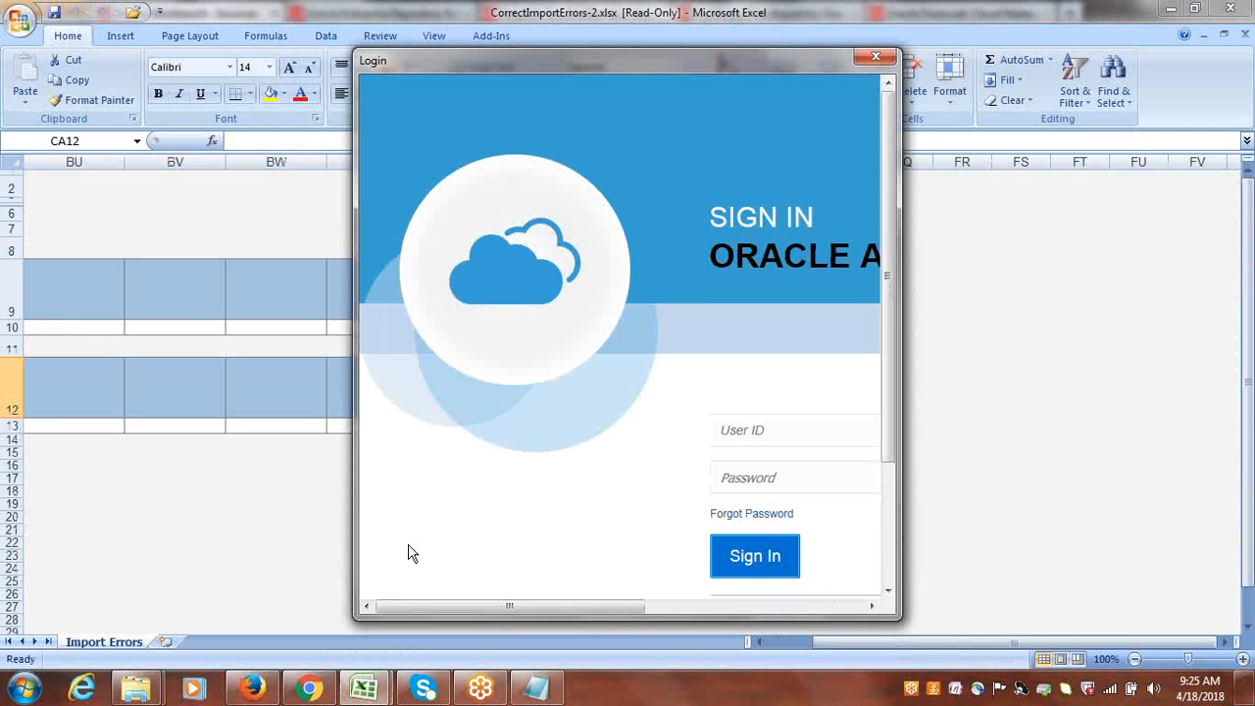
{"action": "left_click_drag", "start_coordinate": [457, 605], "coordinate": [572, 615]}
{"action": "left_click", "coordinate": [593, 435]}
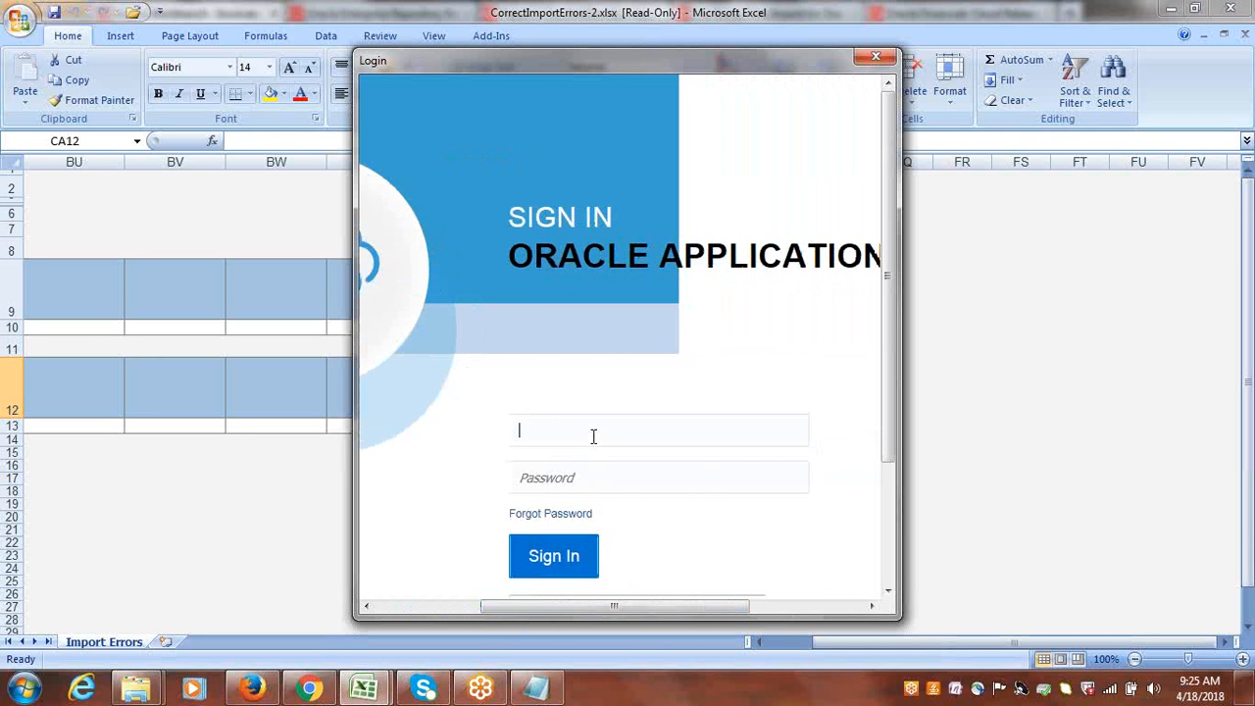
{"action": "type", "text": "google"}
{"action": "key", "text": "Tab"}
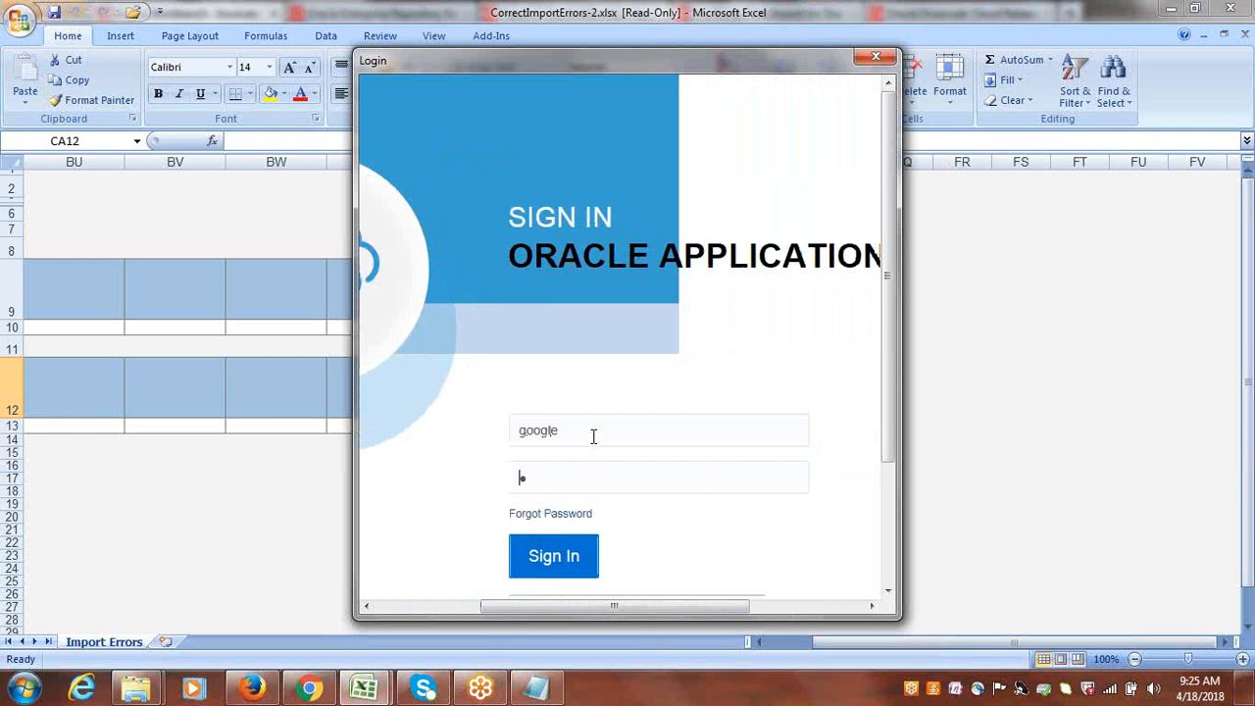
{"action": "type", "text": "•••••••"}
{"action": "type", "text": "1"}
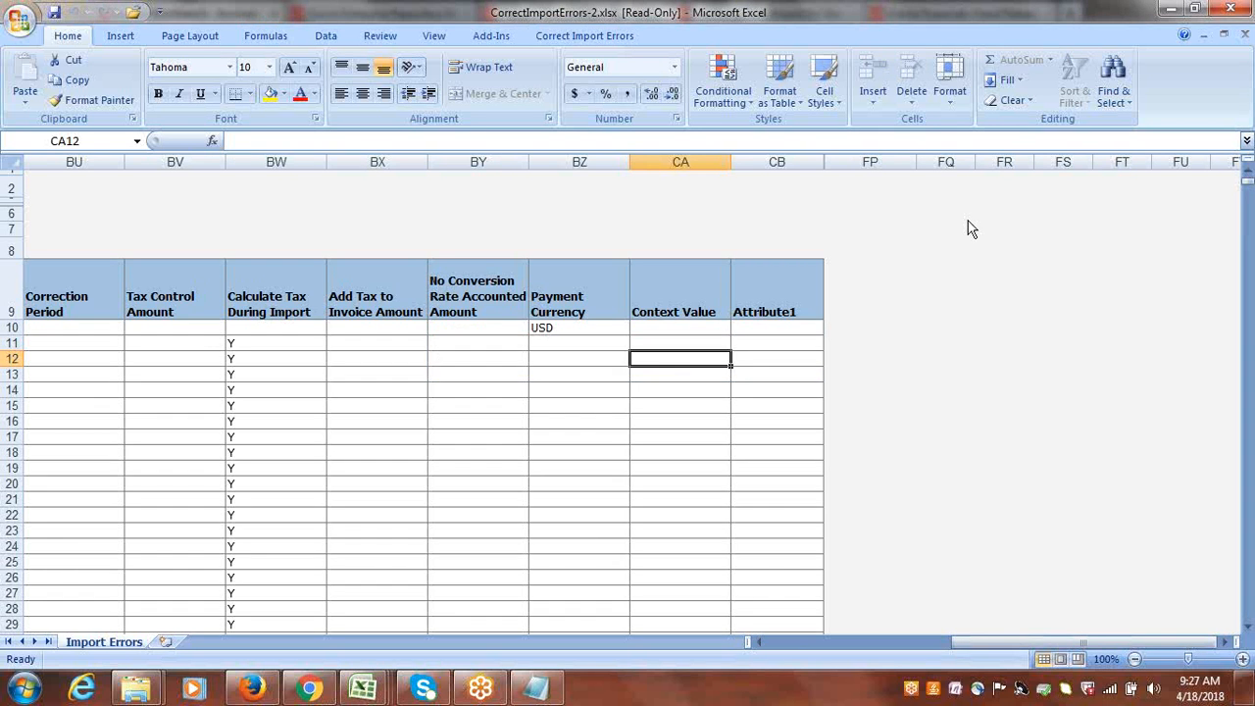
Examine the first invoice row of the Import Errors sheet, from the Import Errors column across to Payment Terms.
{"action": "left_click", "coordinate": [884, 18]}
{"action": "left_click", "coordinate": [710, 664]}
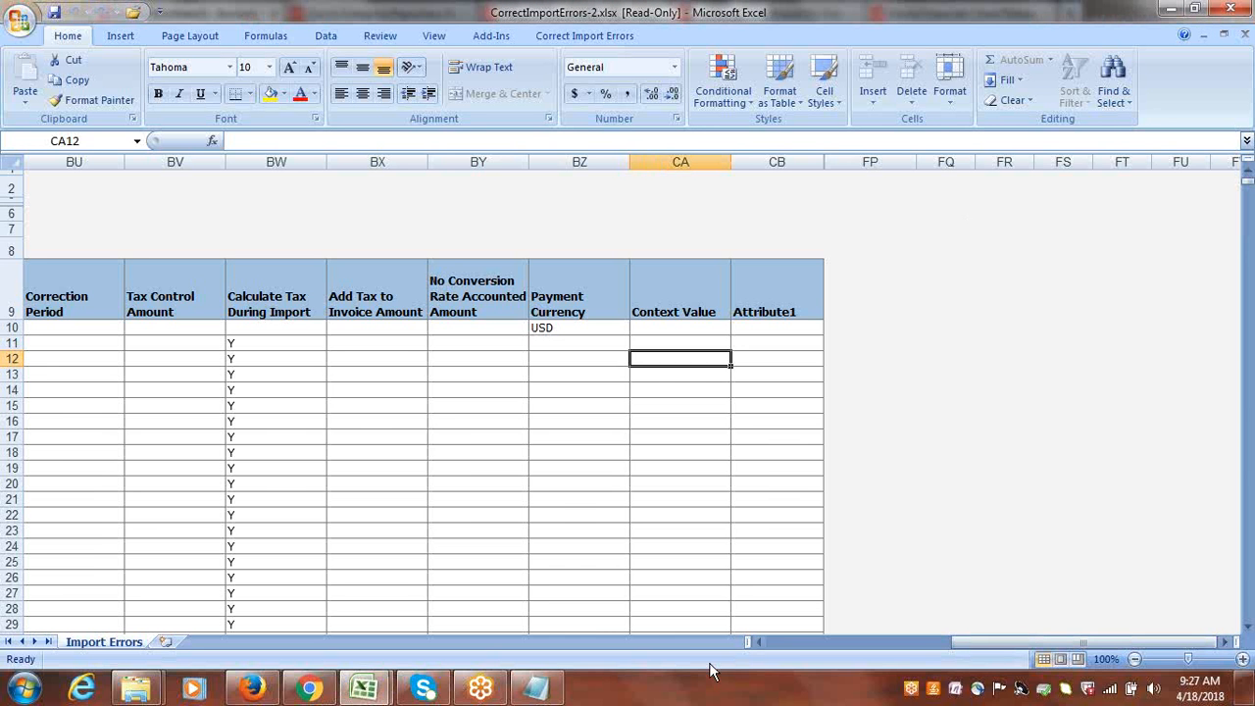
{"action": "left_click_drag", "start_coordinate": [1088, 643], "coordinate": [882, 643]}
{"action": "left_click", "coordinate": [1086, 17]}
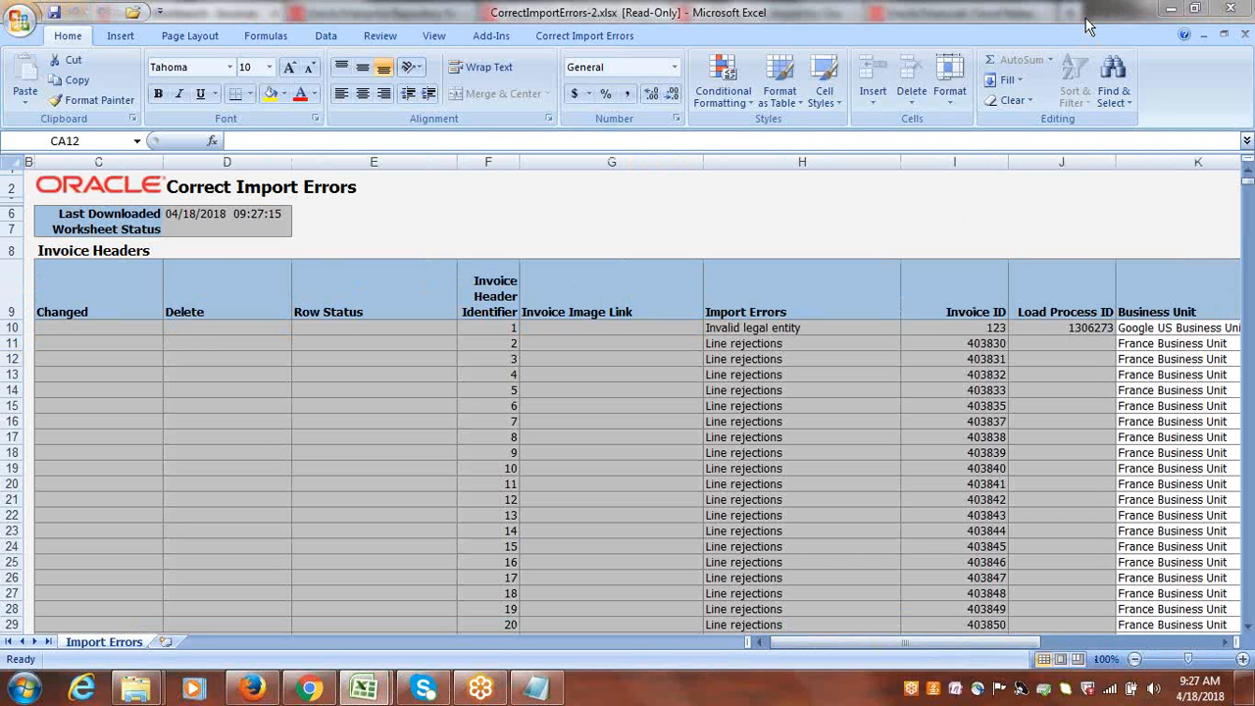
{"action": "left_click", "coordinate": [1016, 25]}
{"action": "left_click", "coordinate": [1006, 12]}
{"action": "left_click", "coordinate": [1007, 11]}
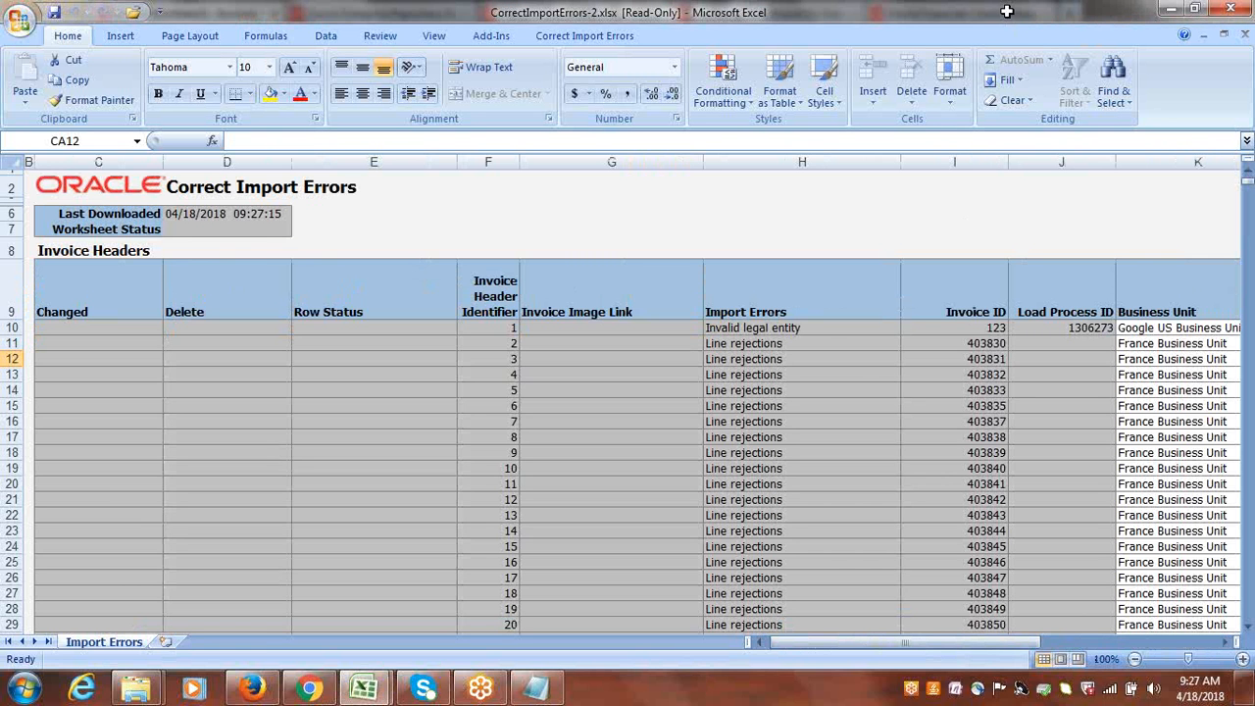
{"action": "left_click", "coordinate": [814, 328]}
{"action": "key", "text": "Tab"}
{"action": "key", "text": "Tab"}
{"action": "key", "text": "Tab"}
{"action": "key", "text": "Tab"}
{"action": "key", "text": "Tab"}
{"action": "key", "text": "Tab"}
{"action": "key", "text": "Tab"}
{"action": "key", "text": "Tab"}
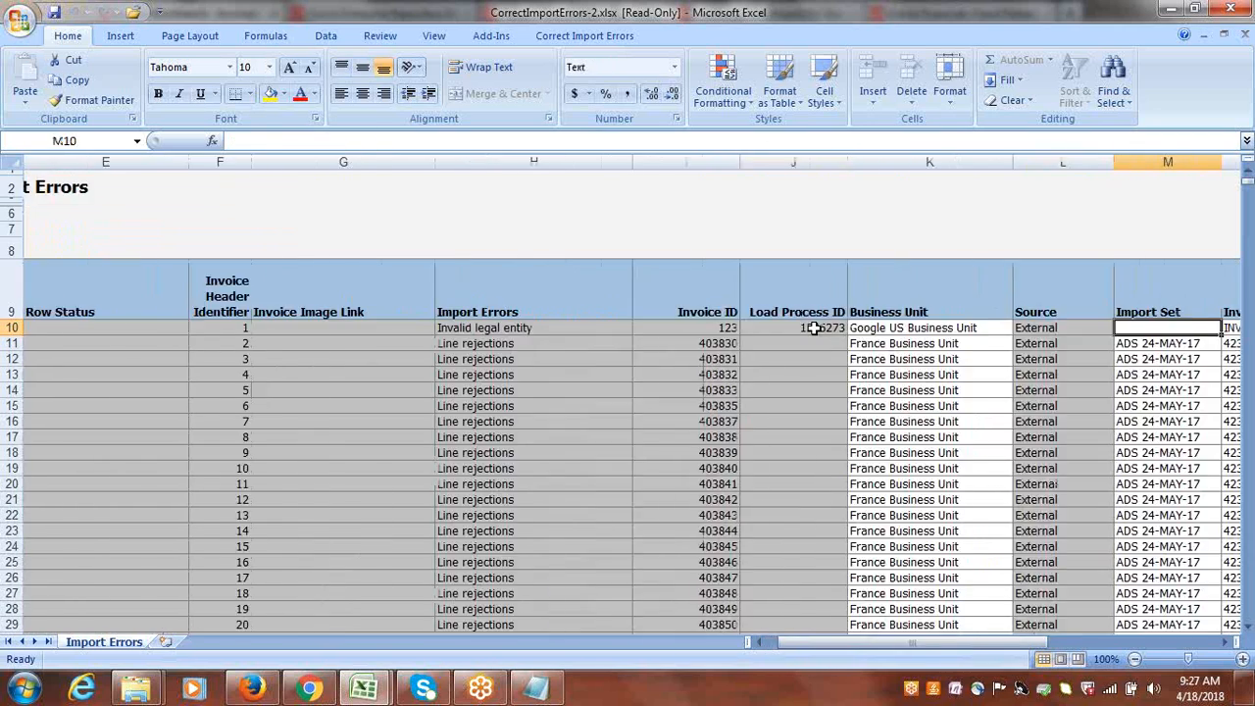
{"action": "key", "text": "Tab"}
{"action": "key", "text": "Tab"}
{"action": "key", "text": "Tab"}
{"action": "key", "text": "Tab"}
{"action": "key", "text": "Tab"}
{"action": "key", "text": "Tab"}
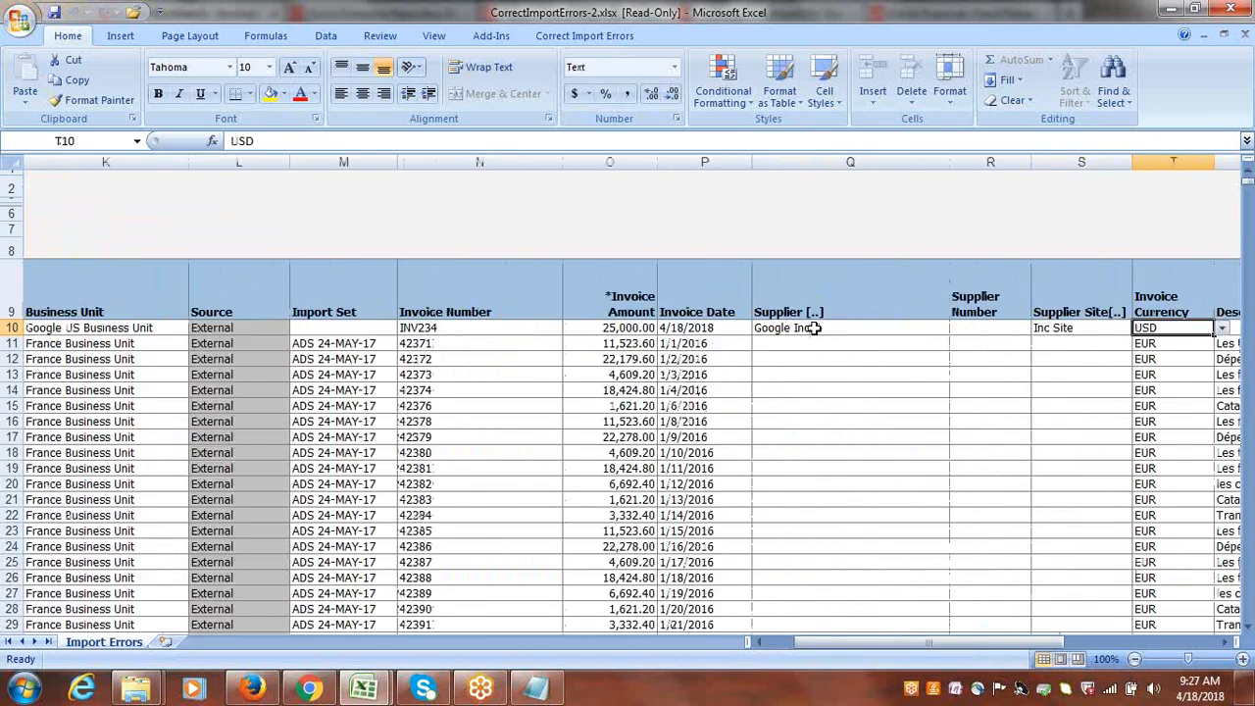
{"action": "key", "text": "Tab"}
{"action": "key", "text": "Tab"}
{"action": "key", "text": "Tab"}
{"action": "key", "text": "Tab"}
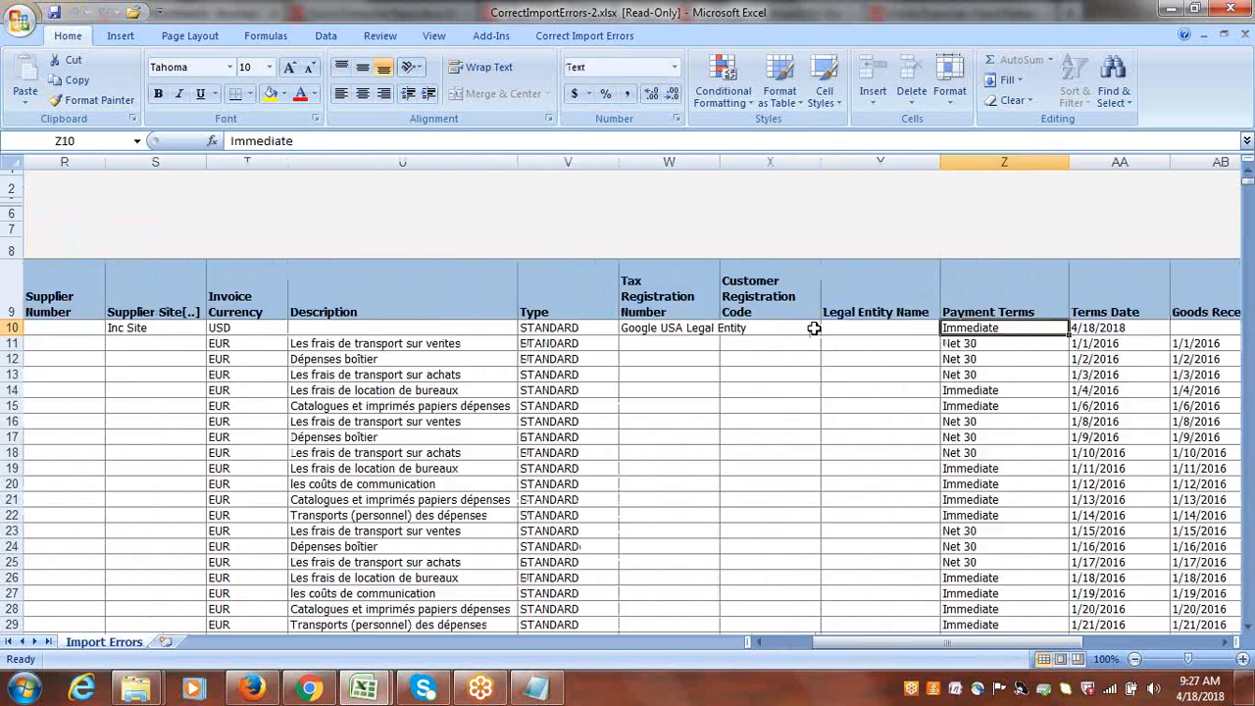
In row 10, move "Google USA Legal Entity" from the Tax Registration Number cell to the Legal Entity Name cell.
{"action": "left_click", "coordinate": [657, 329]}
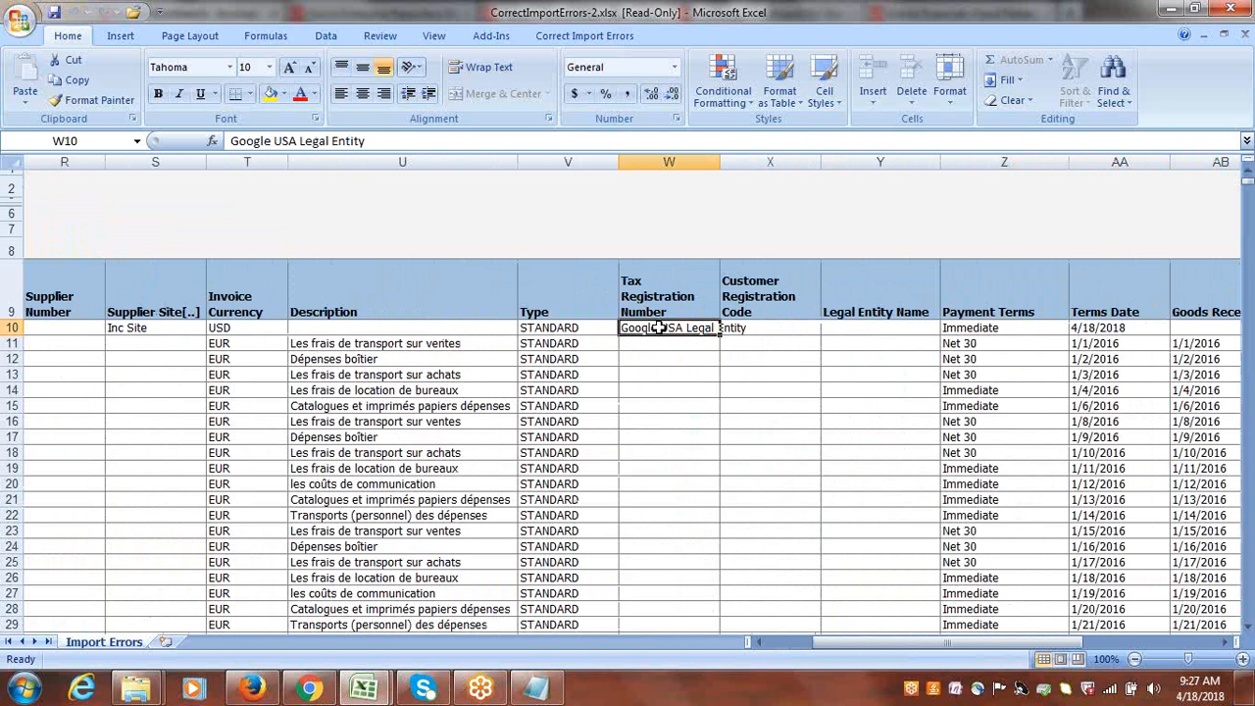
{"action": "key", "text": "ctrl+c"}
{"action": "left_click", "coordinate": [860, 329]}
{"action": "key", "text": "Return"}
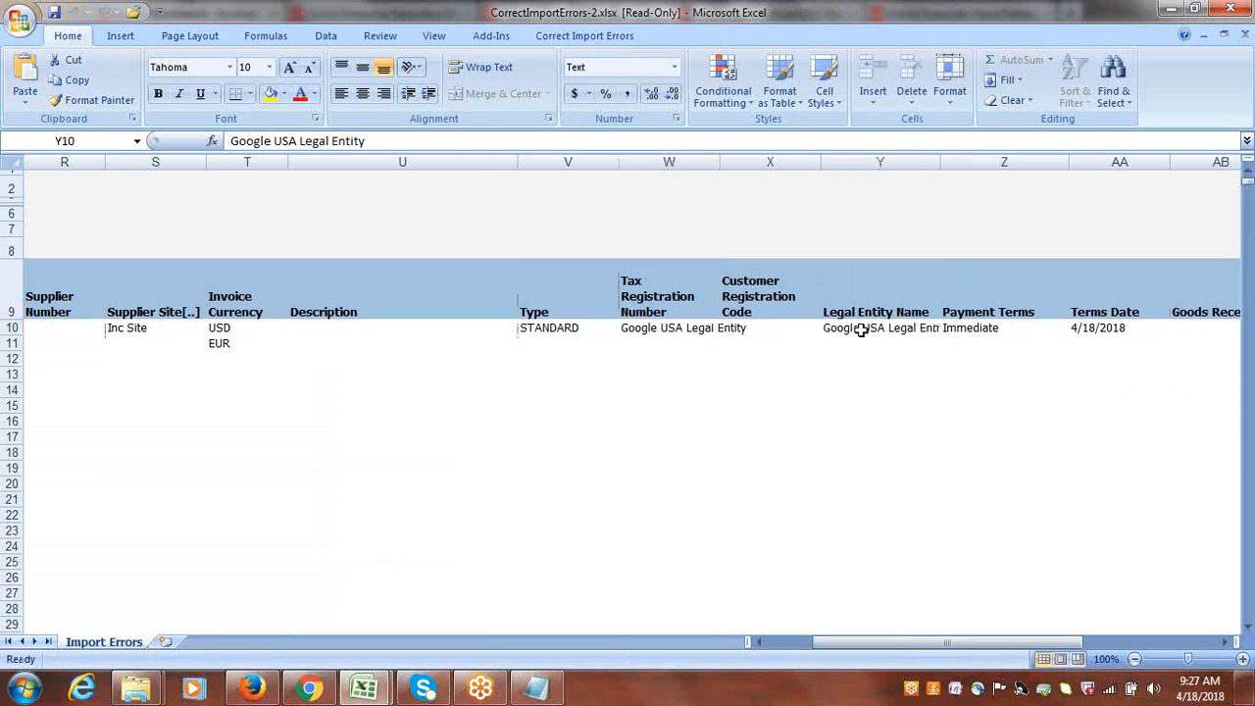
{"action": "left_click", "coordinate": [695, 328]}
{"action": "key", "text": "Delete"}
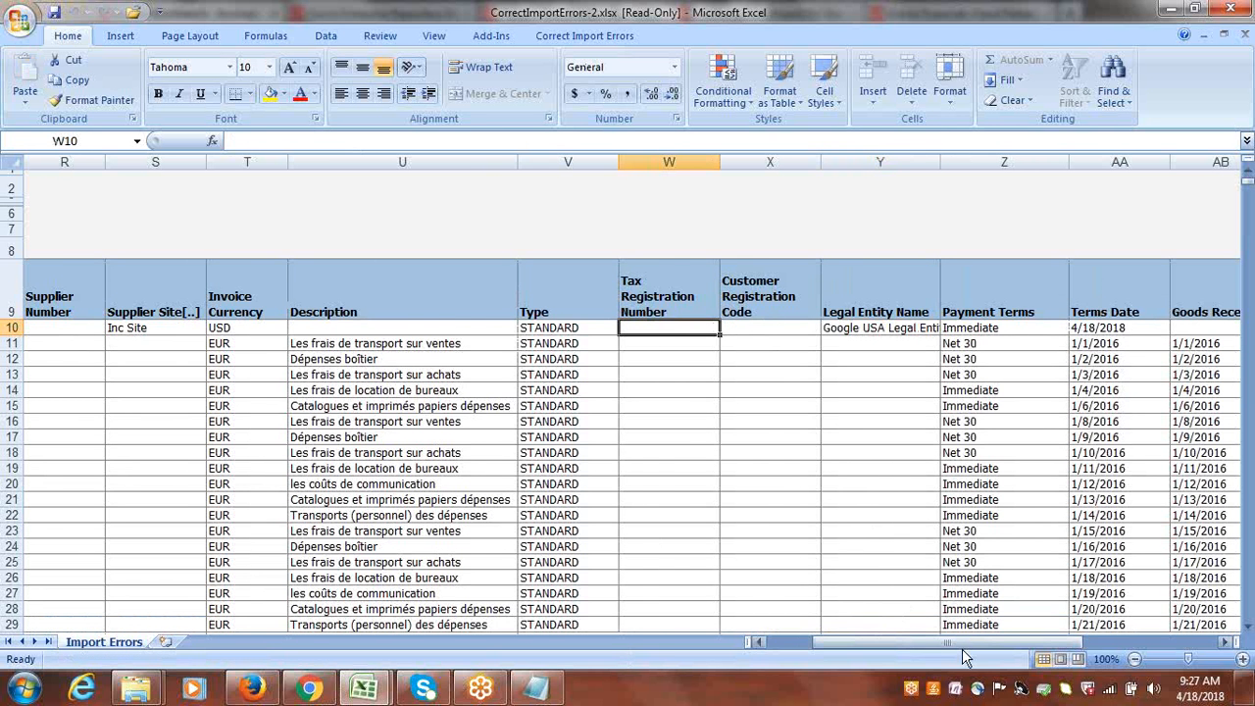
Select the corrected invoice row 10, run Save and Submit Invoice Import, and accept the upload confirmation.
{"action": "left_click_drag", "start_coordinate": [962, 644], "coordinate": [781, 650]}
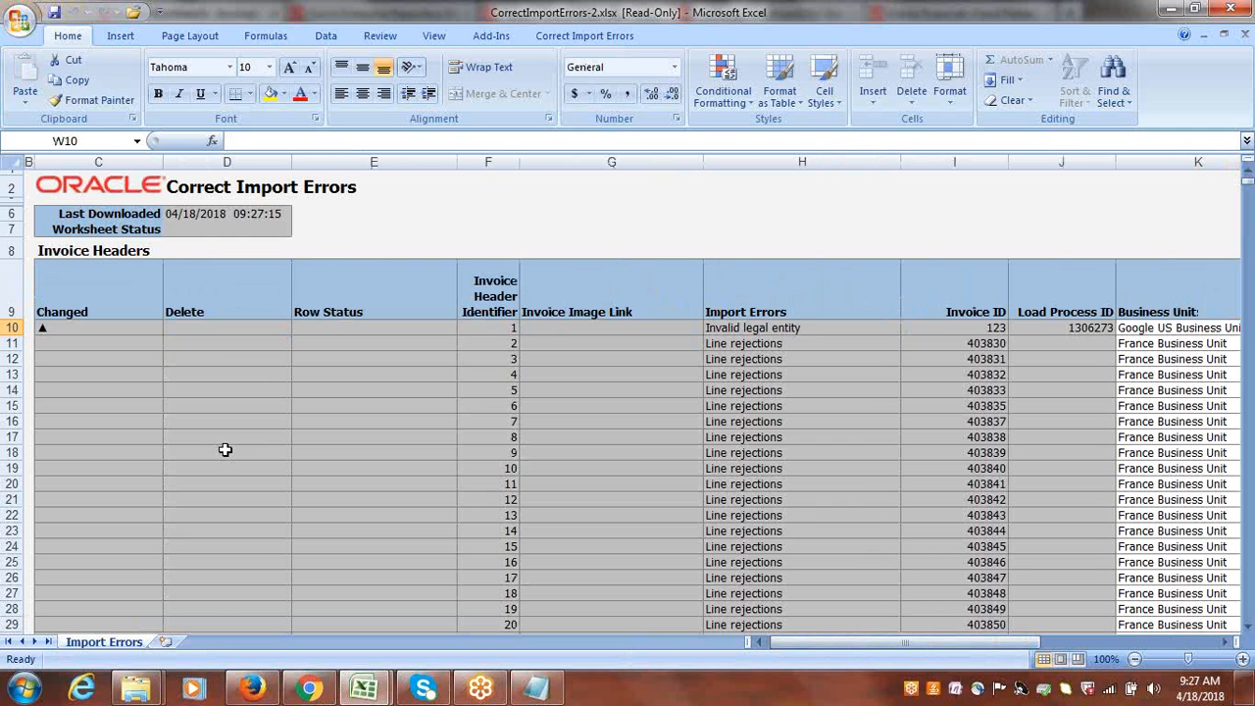
{"action": "left_click", "coordinate": [14, 327]}
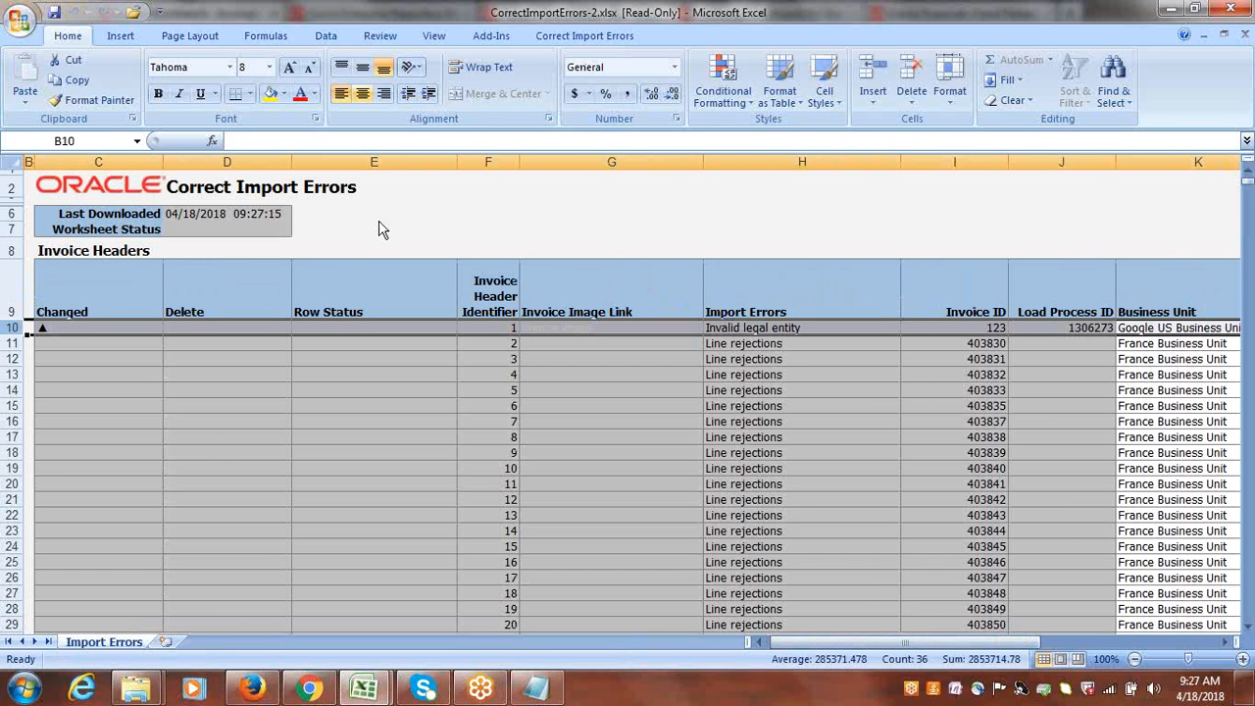
{"action": "left_click", "coordinate": [576, 38]}
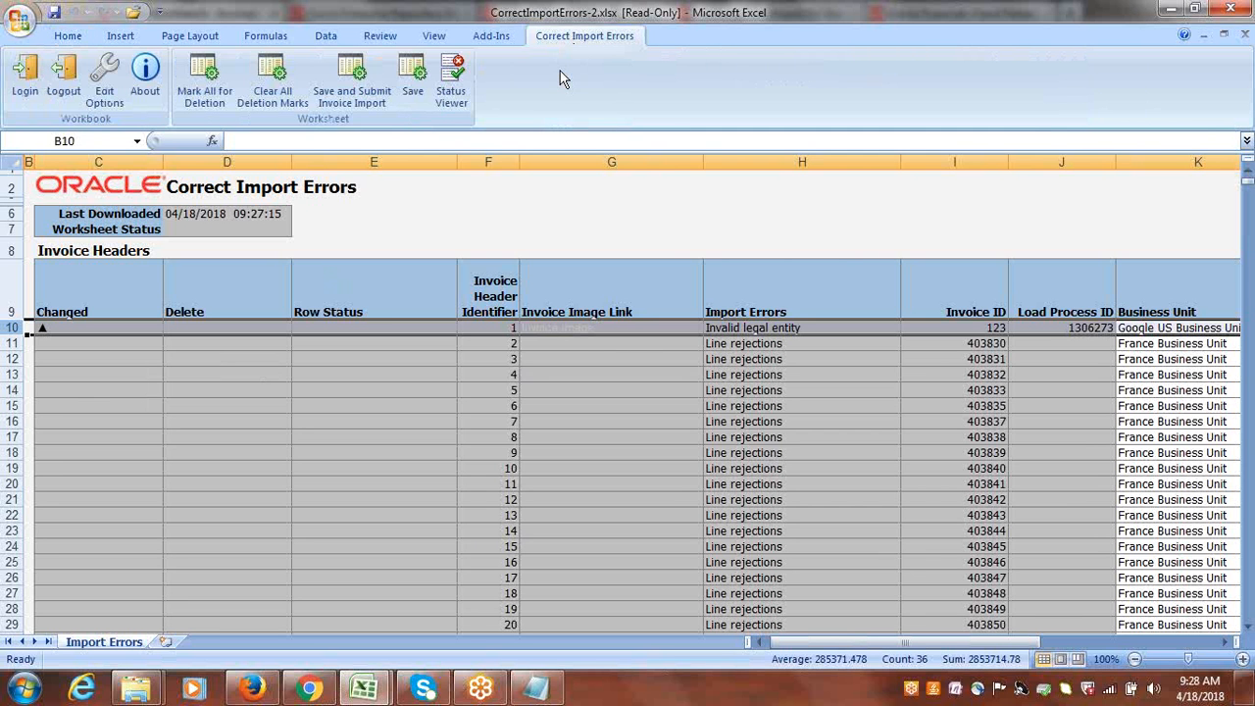
{"action": "left_click", "coordinate": [348, 84]}
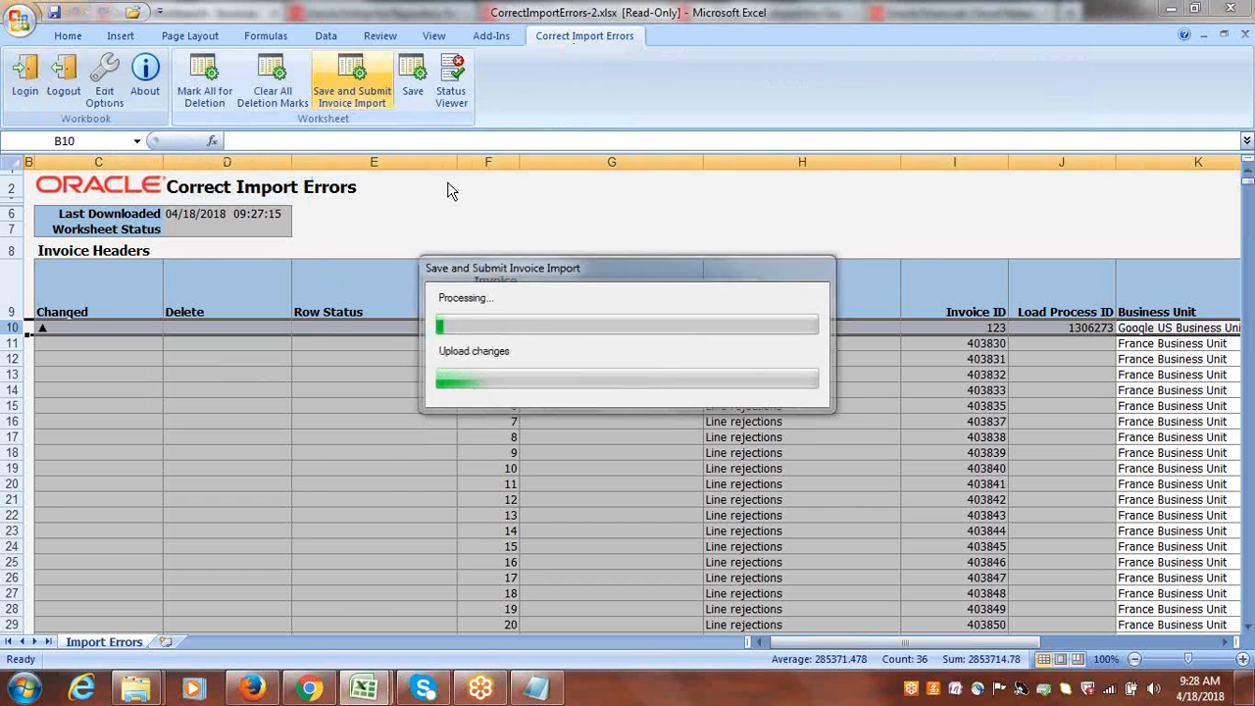
{"action": "left_click", "coordinate": [642, 366]}
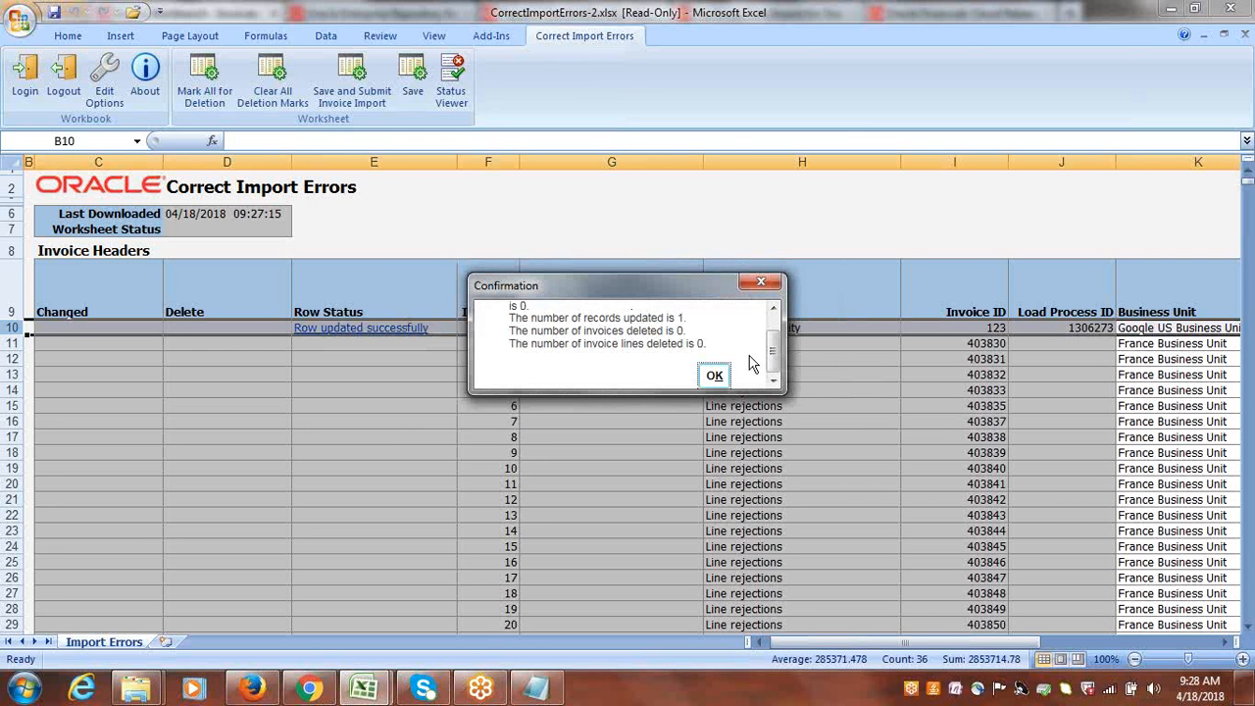
{"action": "left_click", "coordinate": [722, 377]}
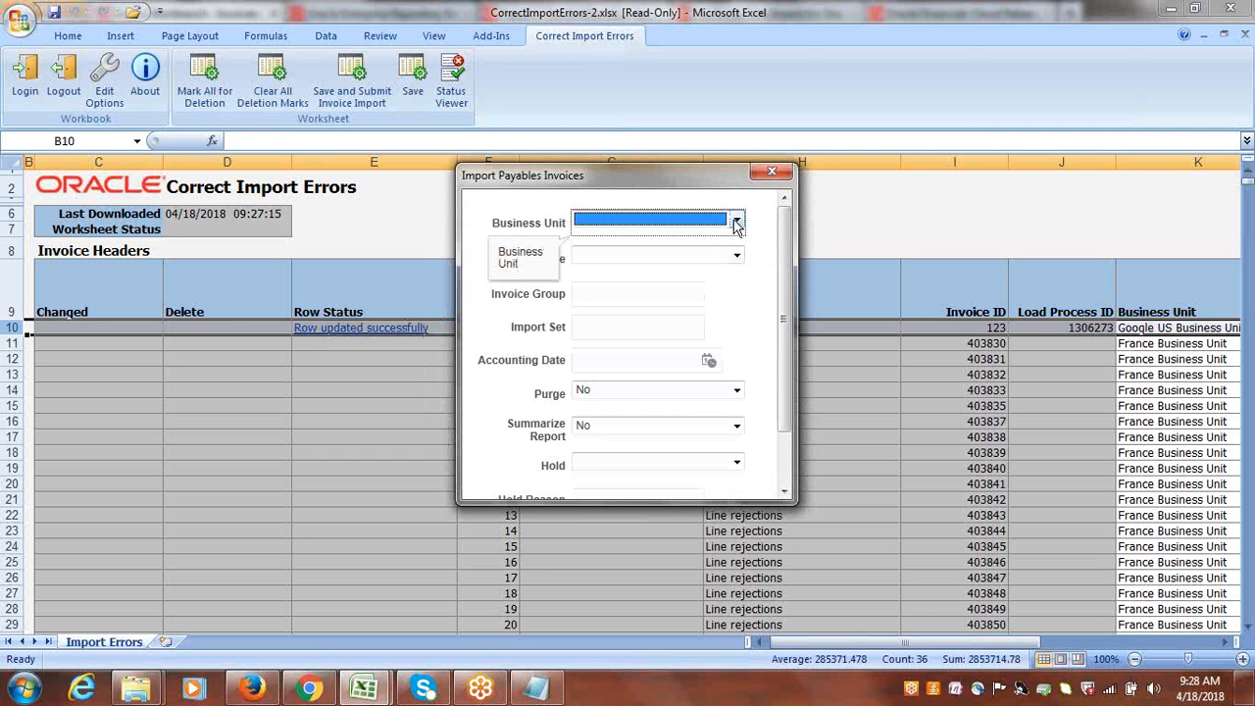
Submit Import Payables Invoices for Google US Business Unit with source External, and close the request confirmation.
{"action": "left_click", "coordinate": [737, 225]}
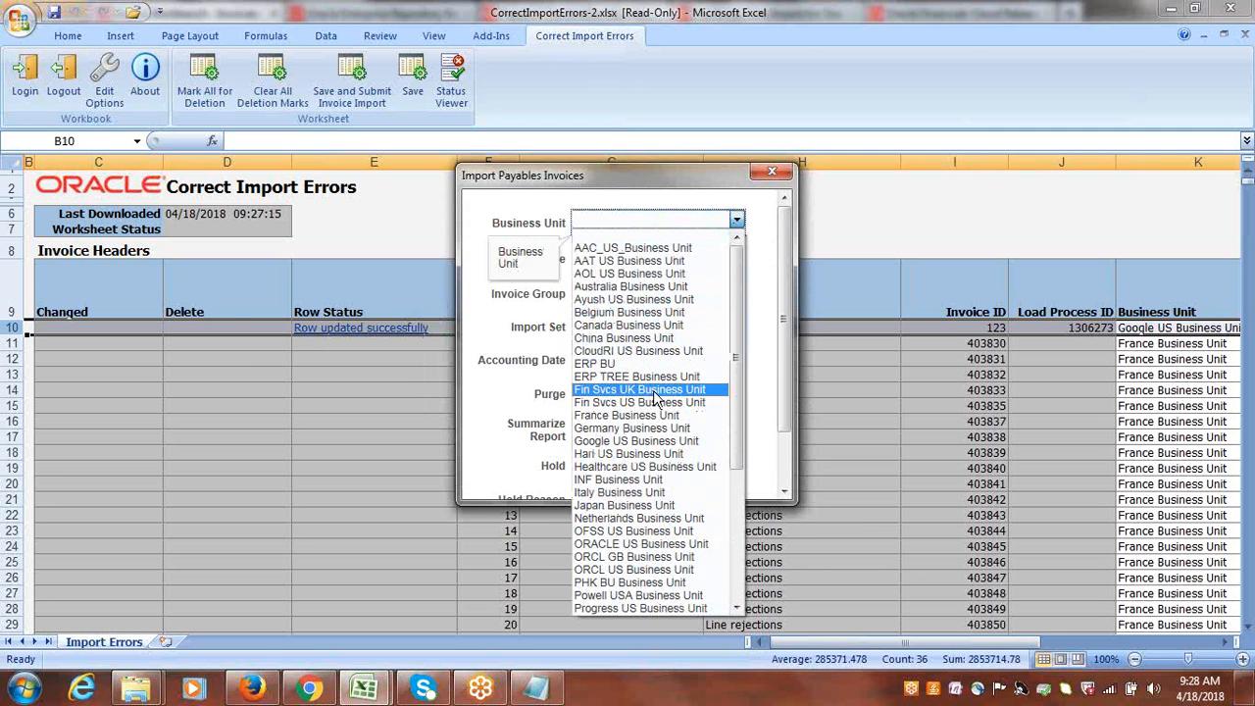
{"action": "left_click", "coordinate": [650, 441]}
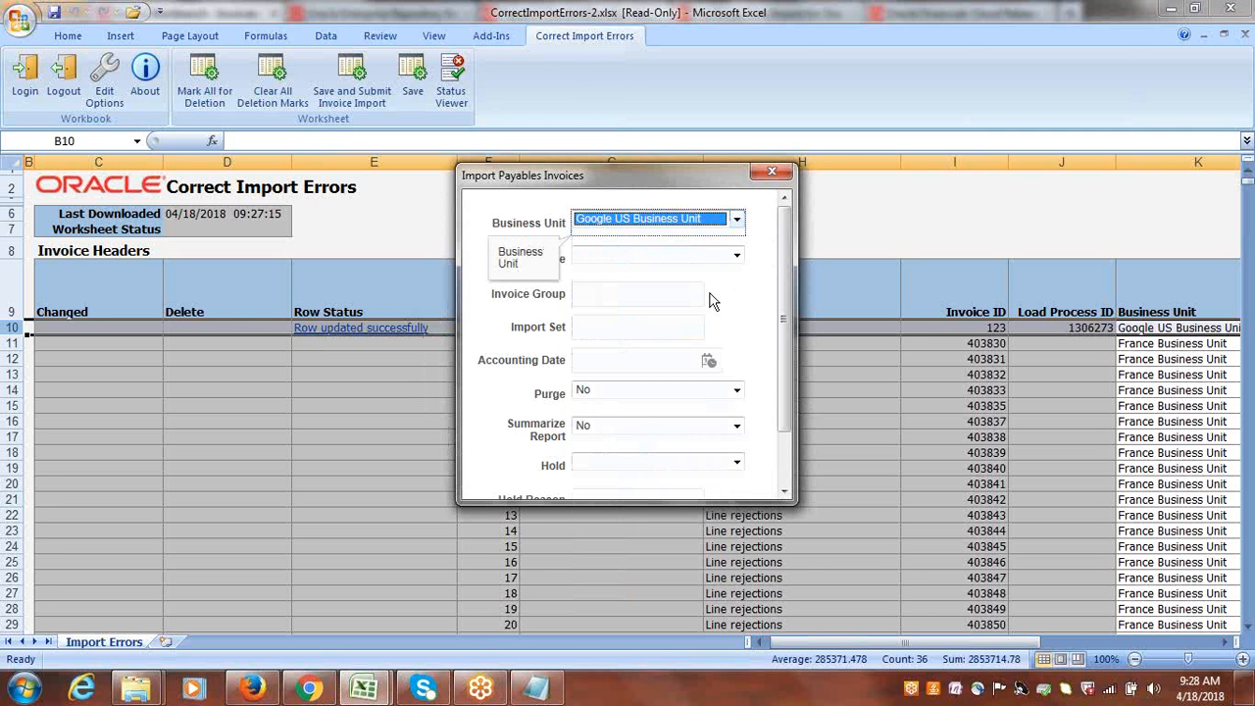
{"action": "left_click", "coordinate": [736, 255]}
{"action": "left_click", "coordinate": [737, 256]}
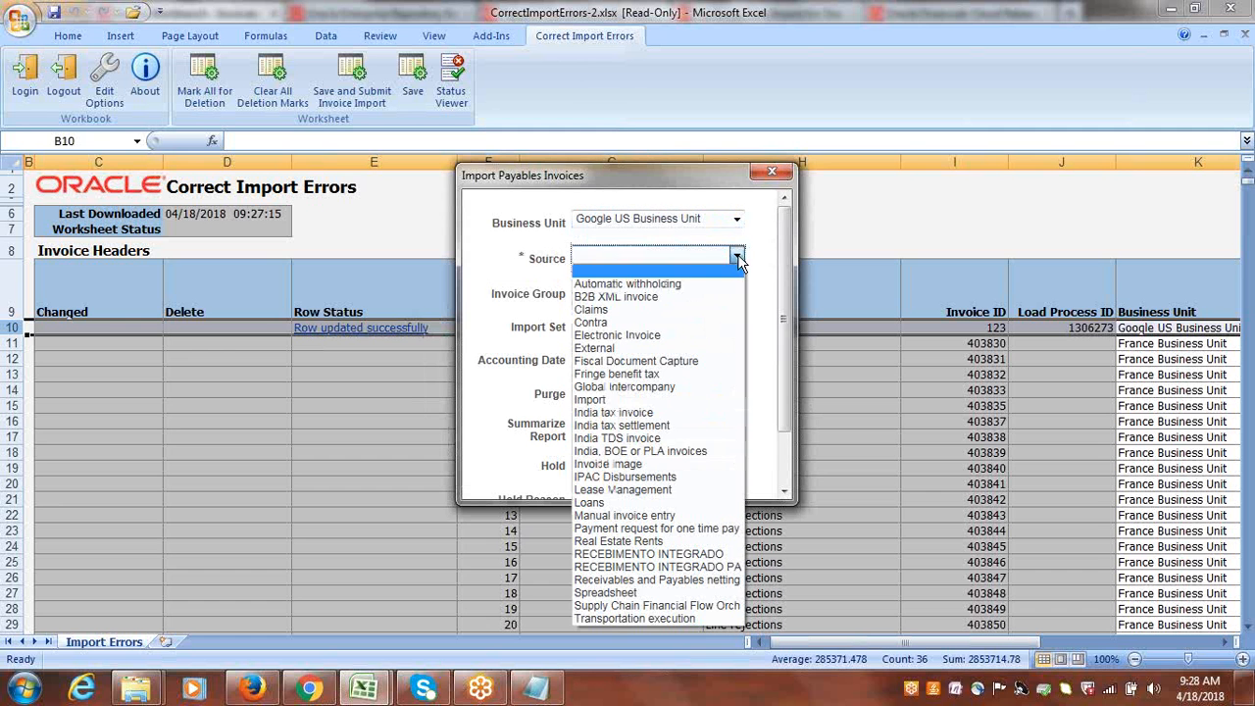
{"action": "left_click", "coordinate": [631, 350]}
{"action": "left_click", "coordinate": [747, 332]}
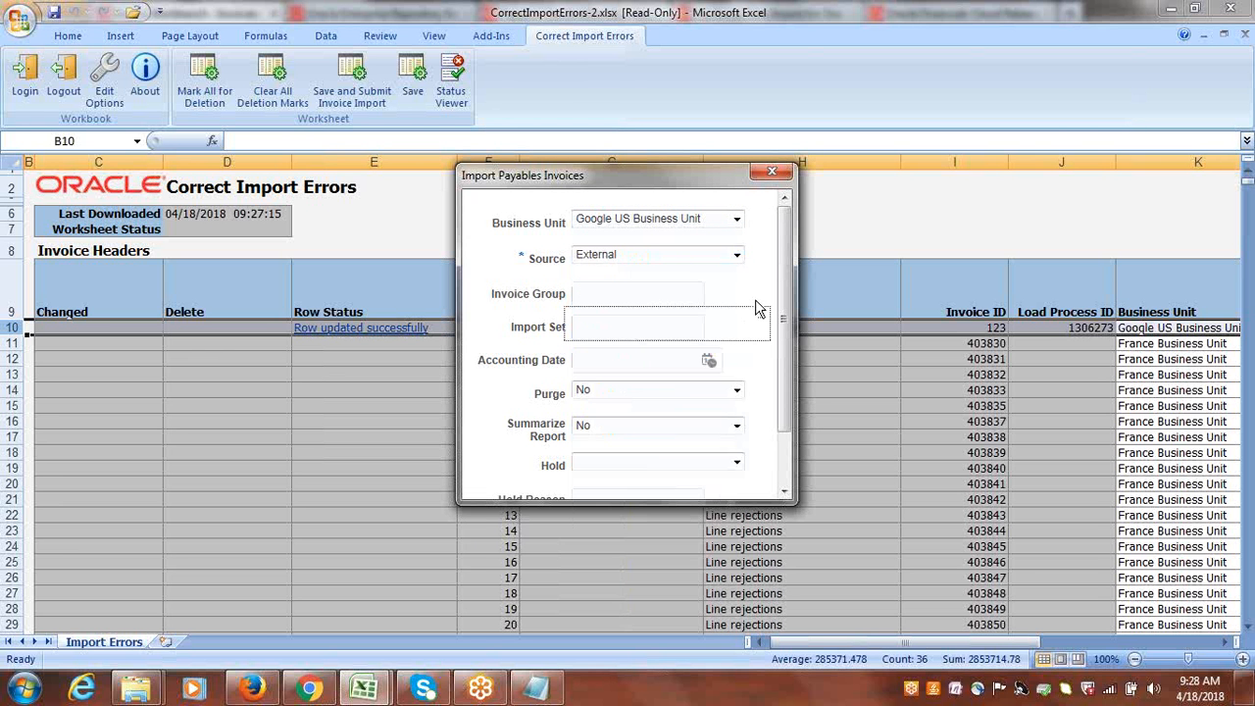
{"action": "left_click", "coordinate": [765, 295]}
{"action": "scroll", "coordinate": [792, 345], "scroll_direction": "down", "scroll_amount": 3}
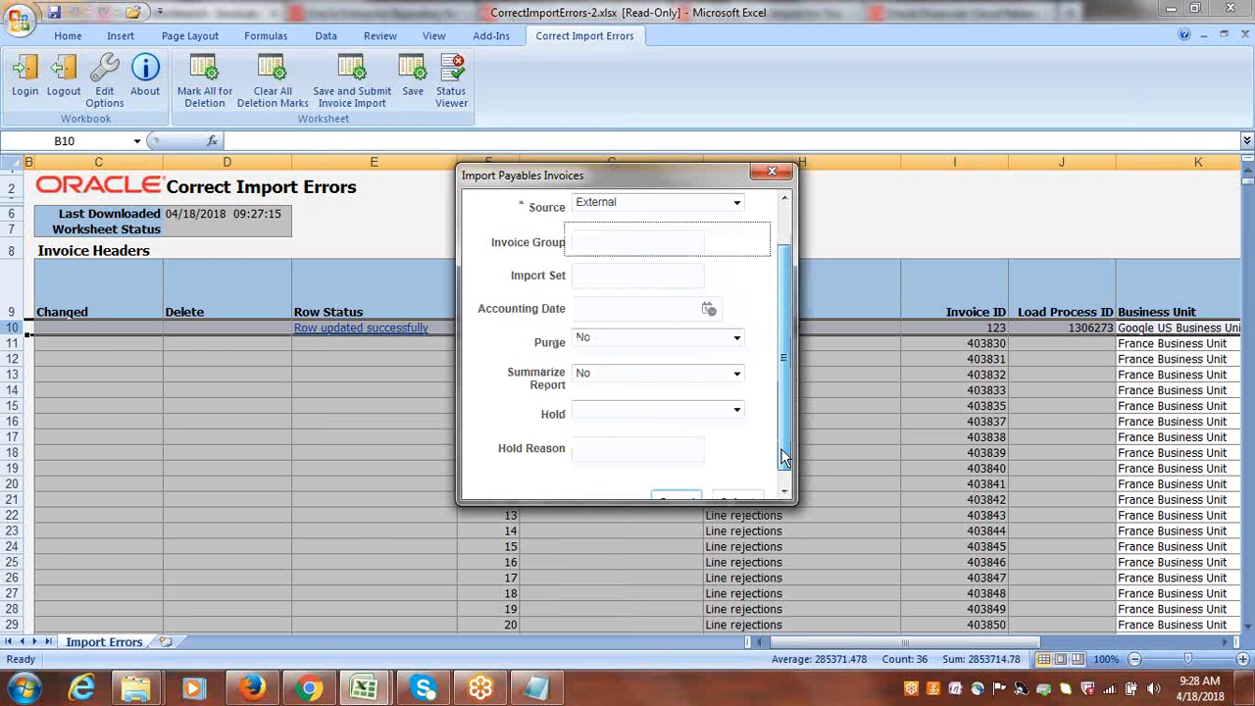
{"action": "left_click", "coordinate": [738, 486]}
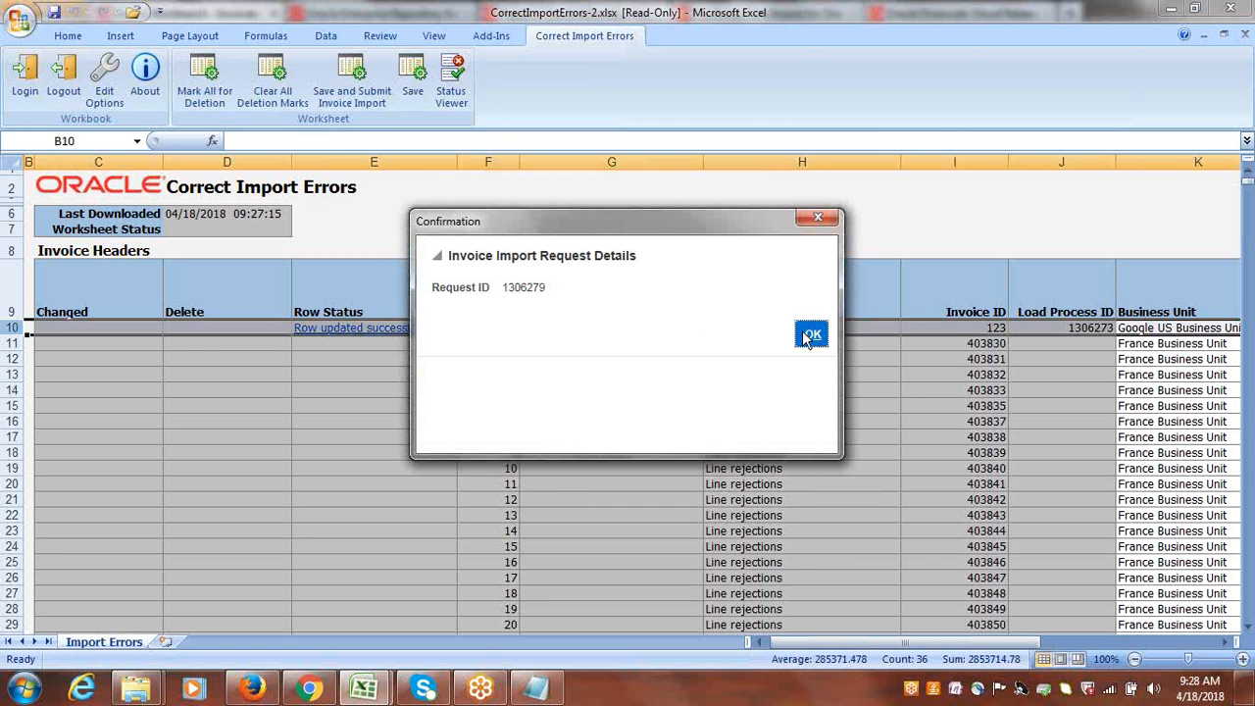
{"action": "left_click", "coordinate": [810, 335]}
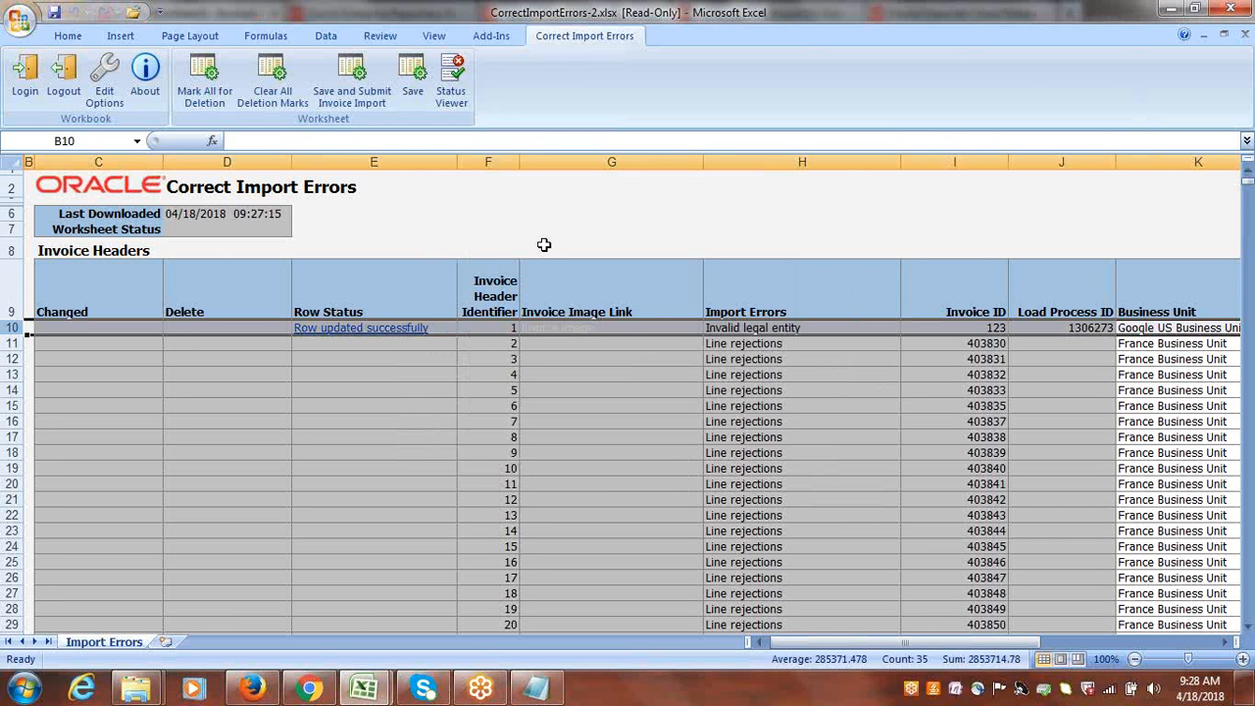
Switch to Oracle Fusion in Firefox, load the Scheduled Processes page, and refresh the process list.
{"action": "left_click", "coordinate": [257, 693]}
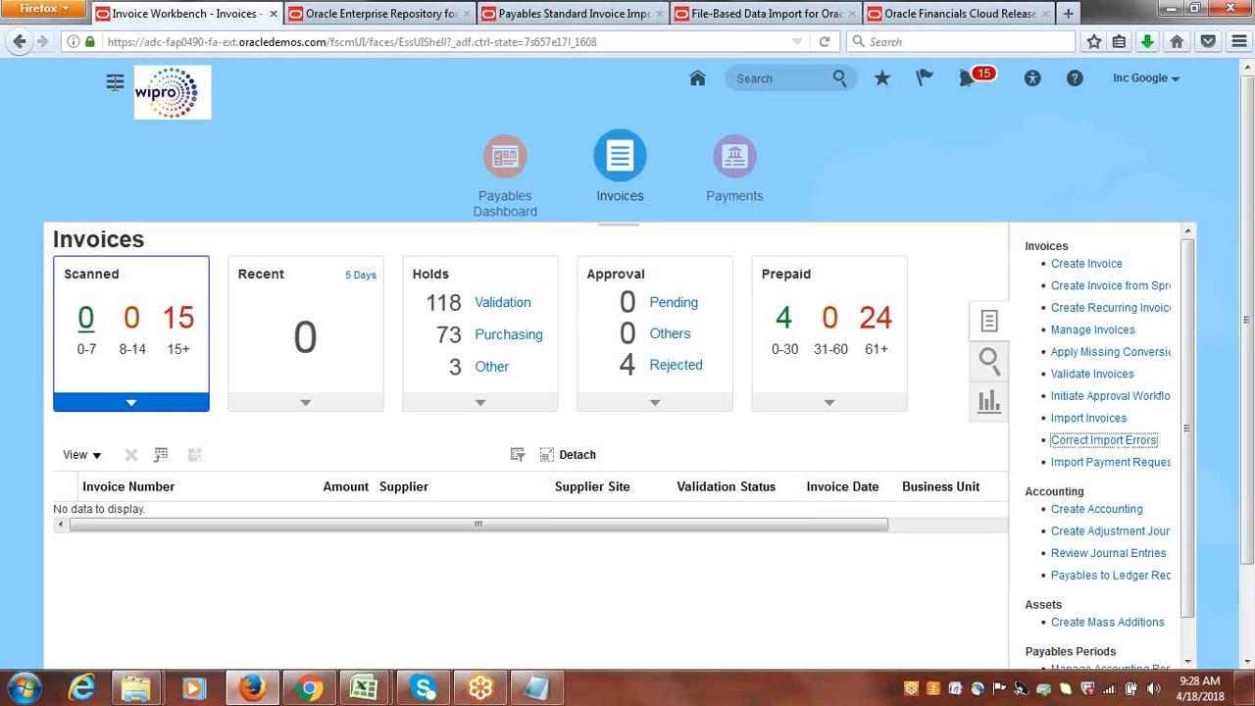
{"action": "left_click", "coordinate": [147, 42]}
{"action": "key", "text": "Return"}
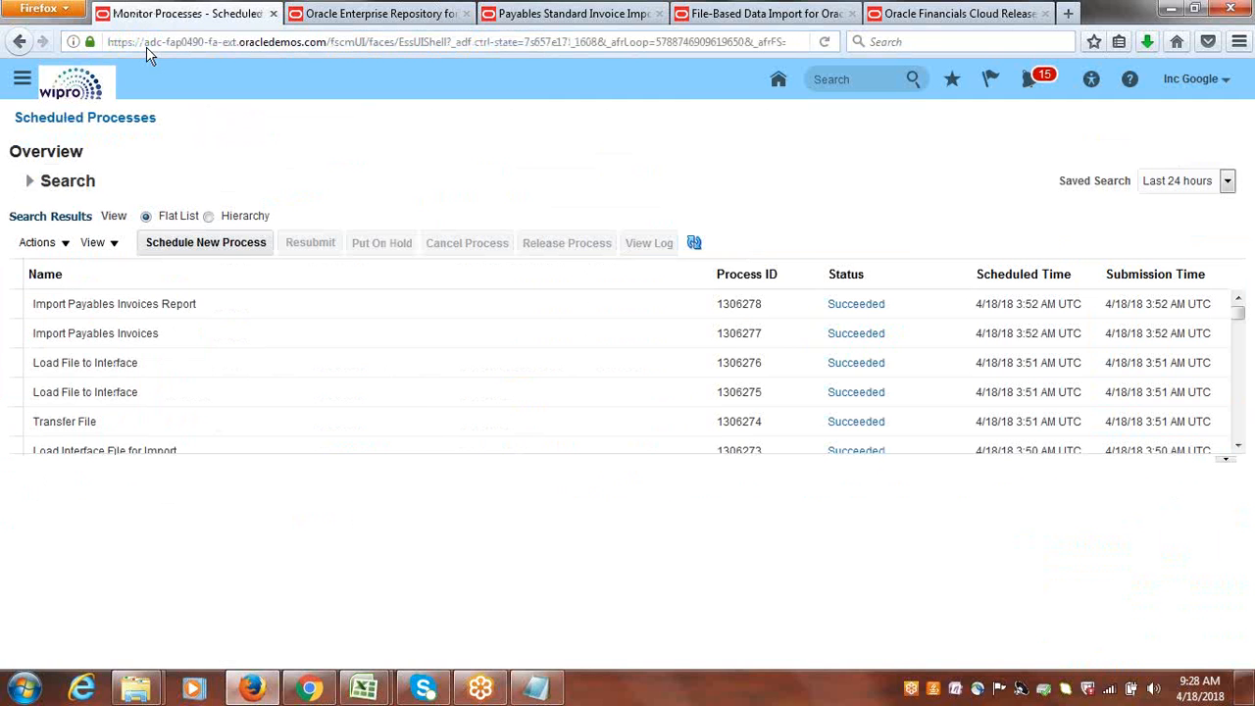
{"action": "left_click", "coordinate": [694, 243]}
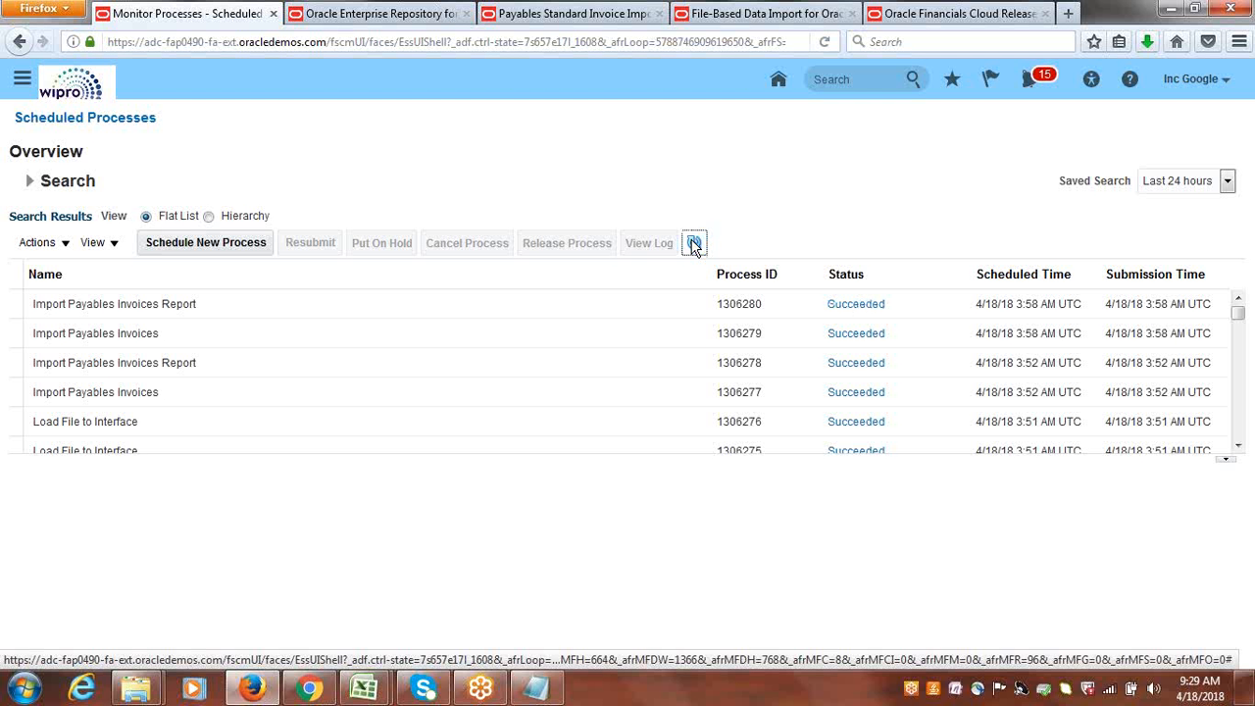
Open the PDF output of the latest Import Payables Invoices Report process in Foxit Reader.
{"action": "left_click", "coordinate": [281, 317]}
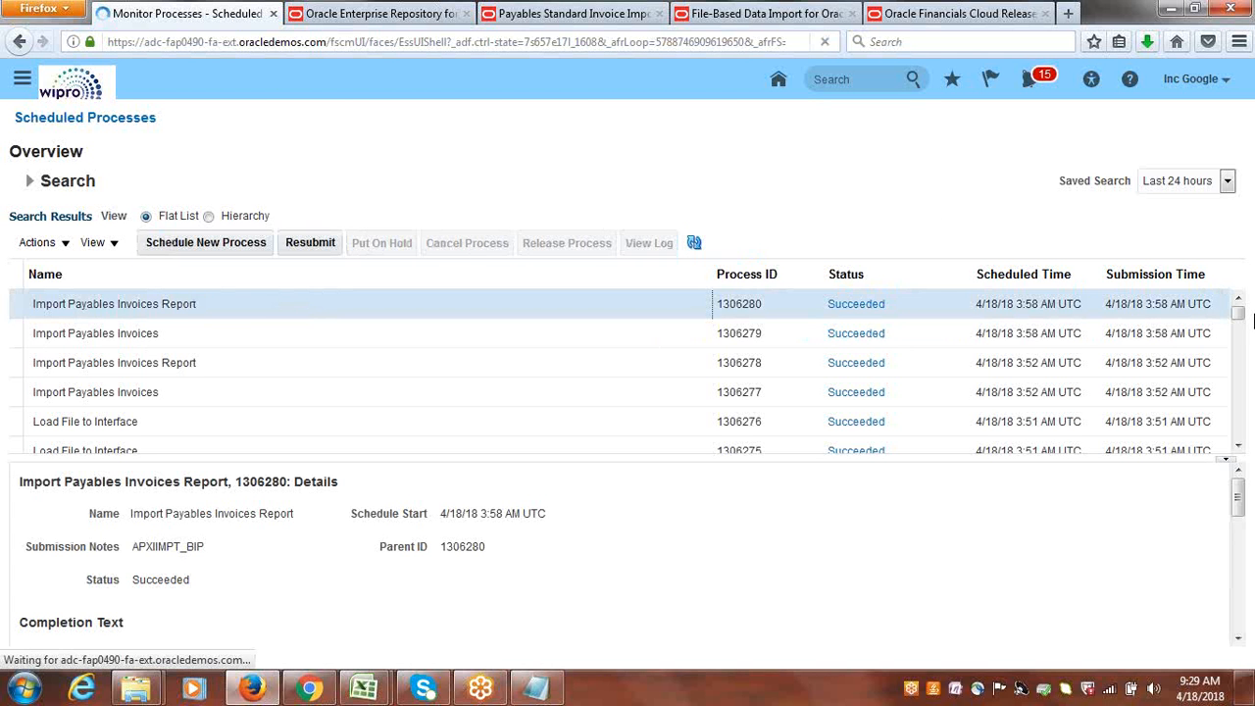
{"action": "scroll", "coordinate": [1240, 502], "scroll_direction": "down", "scroll_amount": 10}
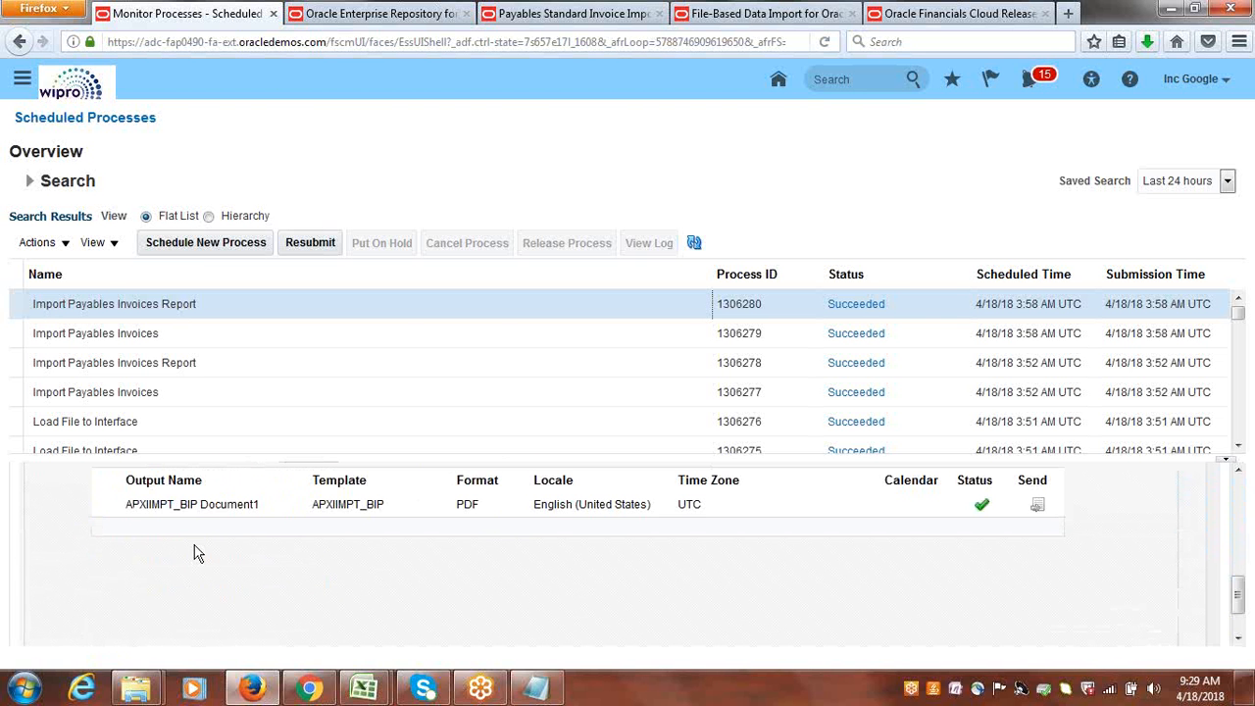
{"action": "left_click", "coordinate": [217, 504]}
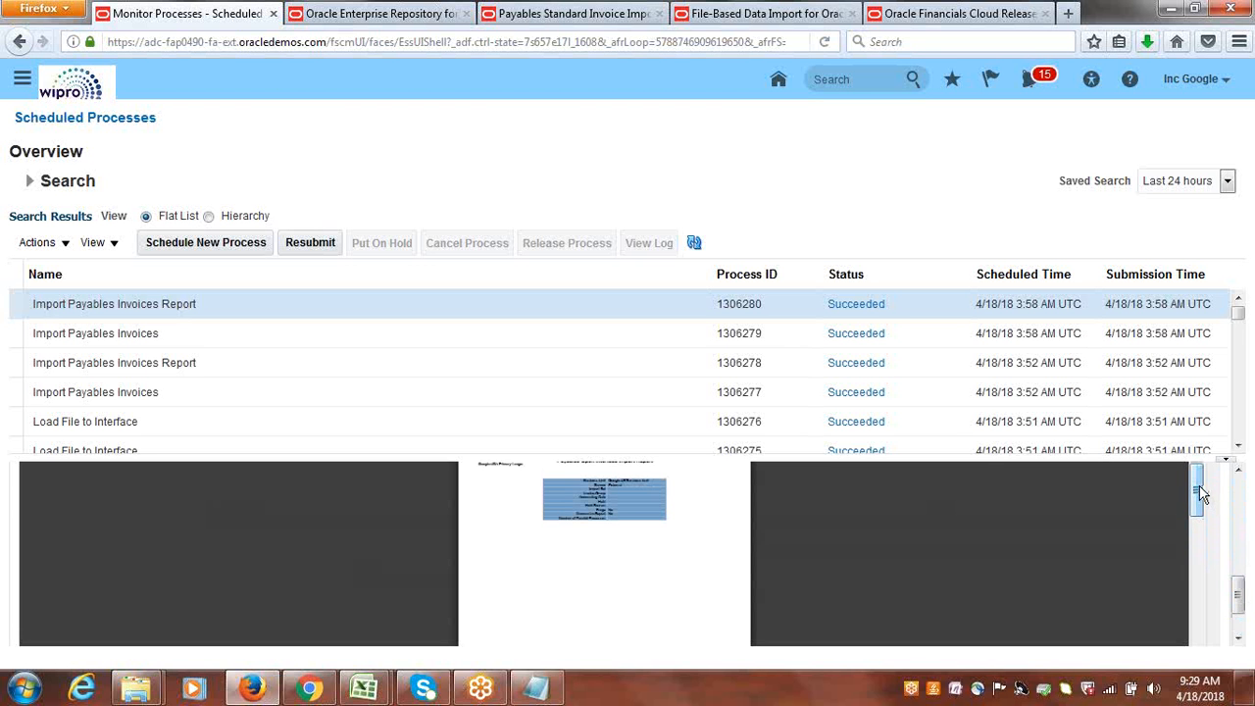
{"action": "left_click_drag", "start_coordinate": [1237, 594], "coordinate": [1126, 556]}
{"action": "left_click", "coordinate": [1114, 527]}
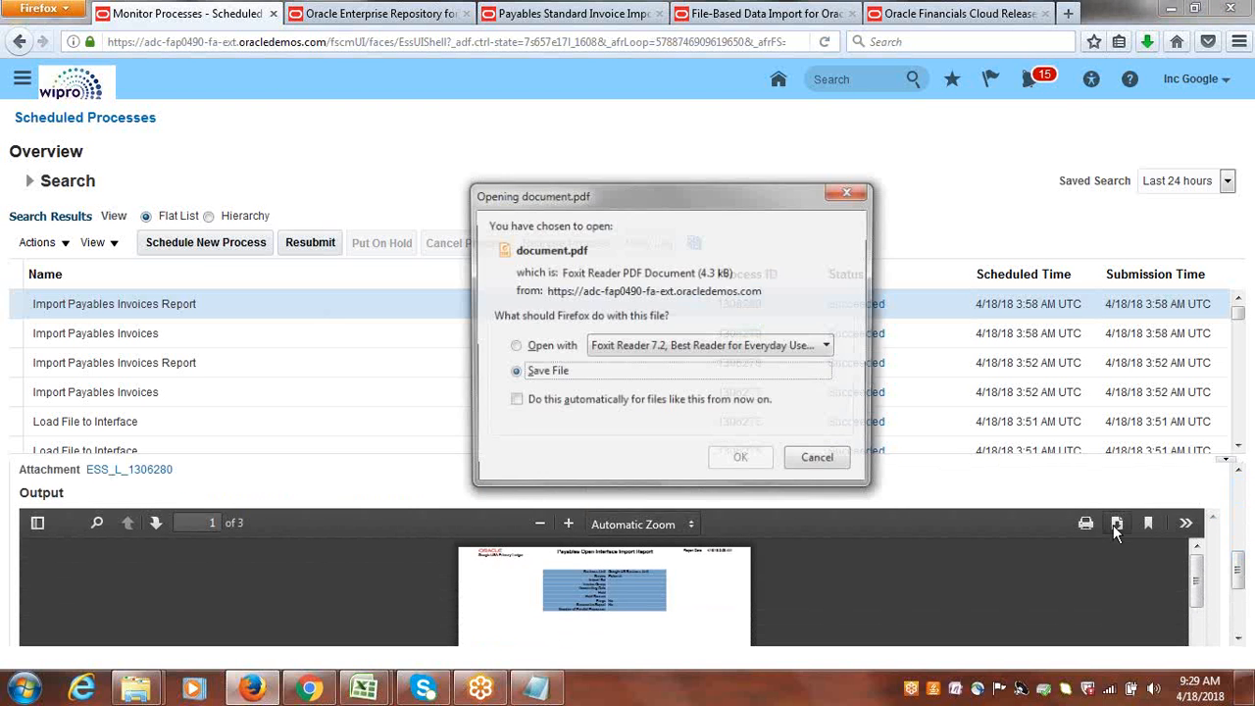
{"action": "left_click", "coordinate": [526, 355]}
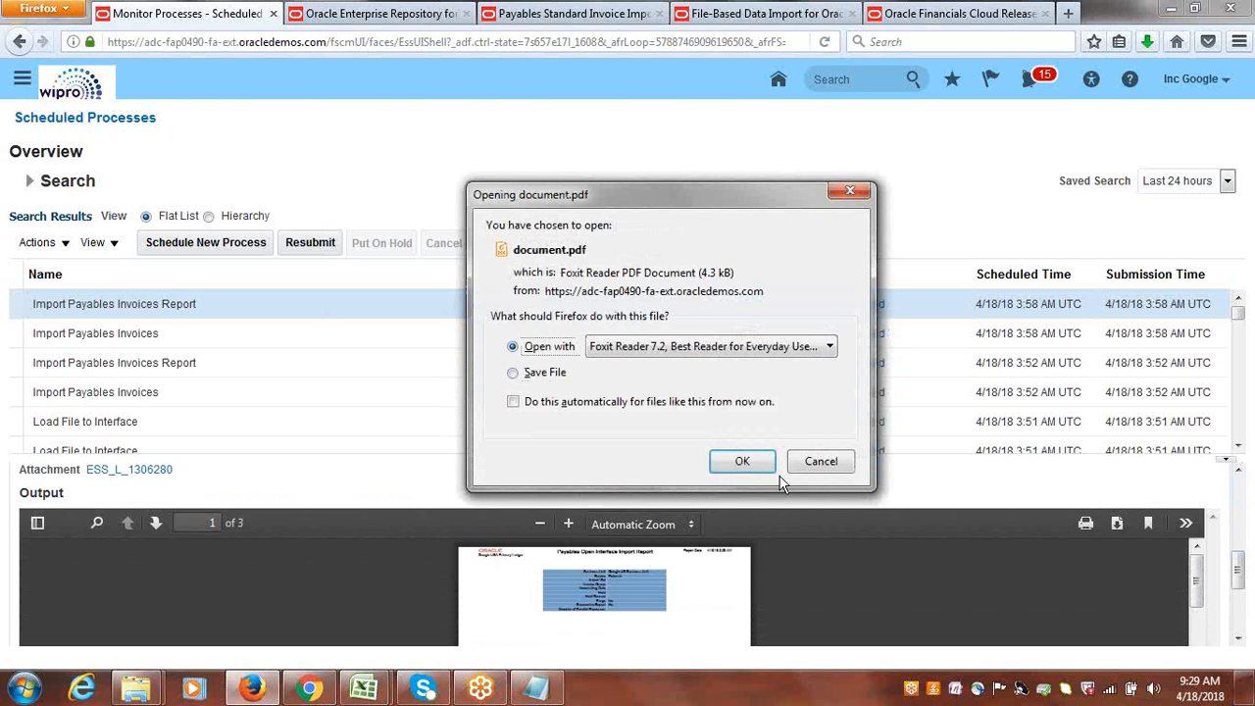
{"action": "left_click", "coordinate": [747, 464]}
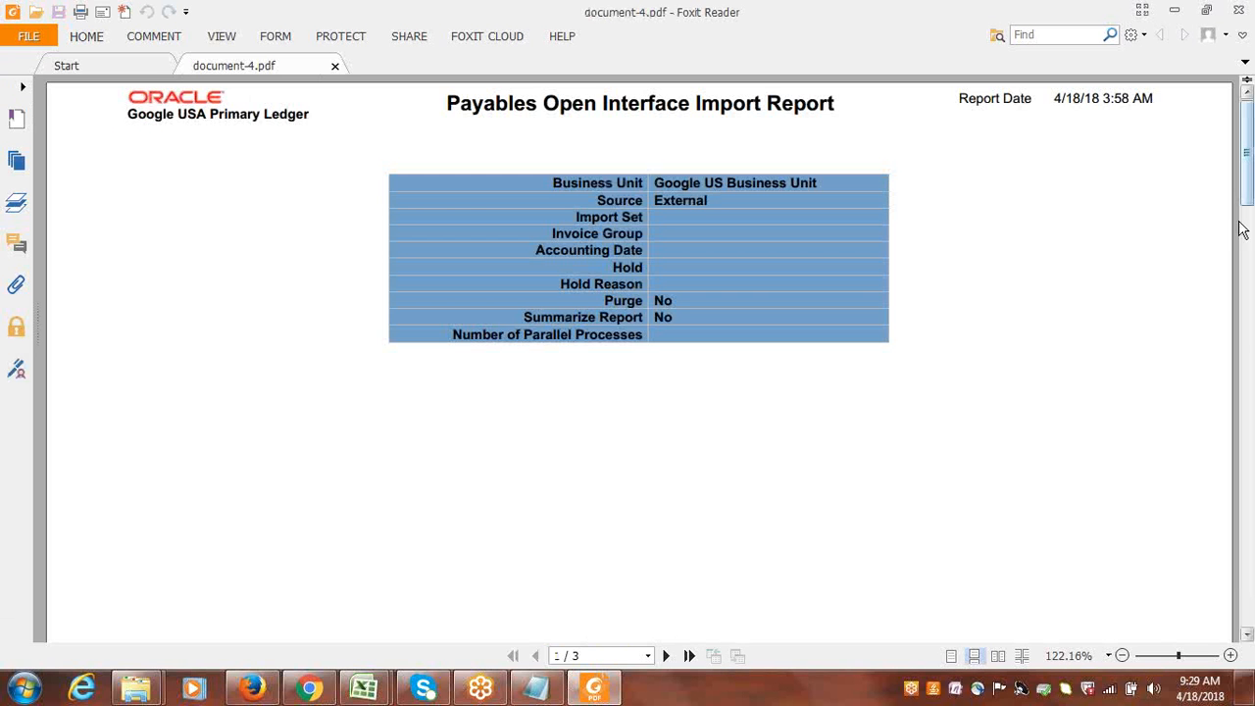
Review the Payables Open Interface Import Report through its audit report page and close the PDF.
{"action": "scroll", "coordinate": [1251, 265], "scroll_direction": "down", "scroll_amount": 5}
{"action": "mouse_move", "coordinate": [1253, 275]}
{"action": "left_mouse_down"}
{"action": "mouse_move", "coordinate": [1251, 461]}
{"action": "mouse_move", "coordinate": [1251, 147]}
{"action": "left_mouse_up"}
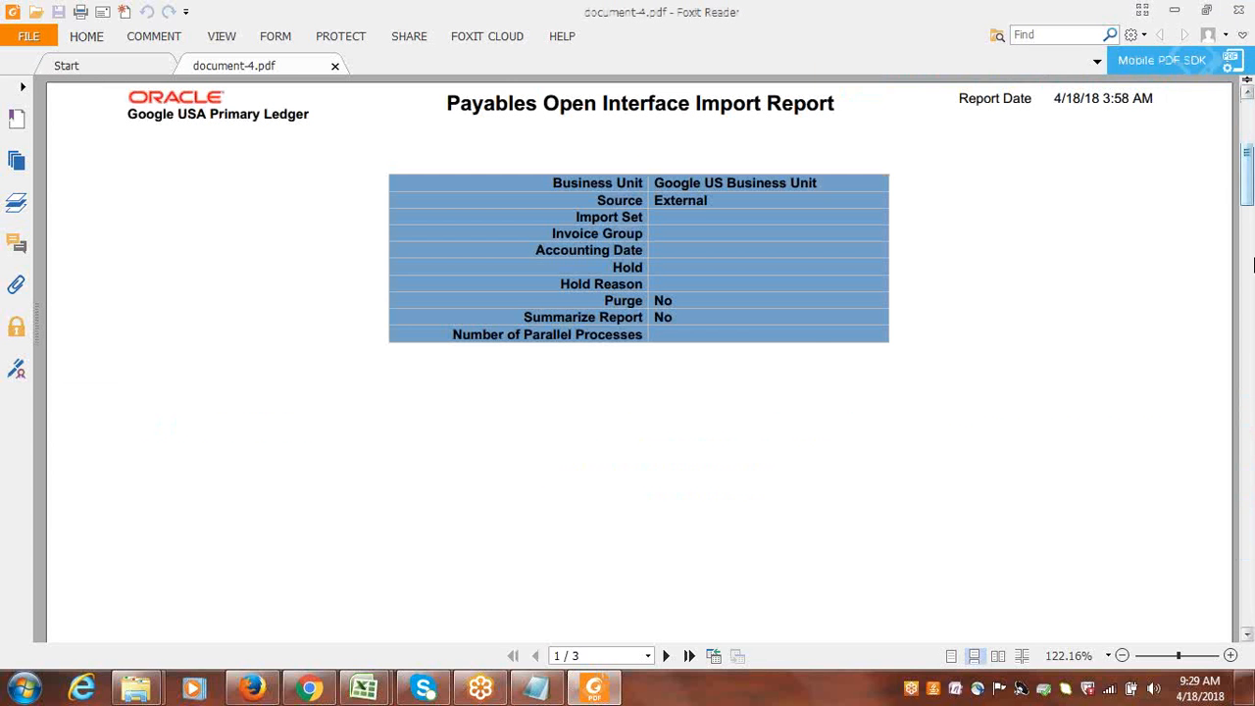
{"action": "left_click_drag", "start_coordinate": [1251, 177], "coordinate": [1251, 318]}
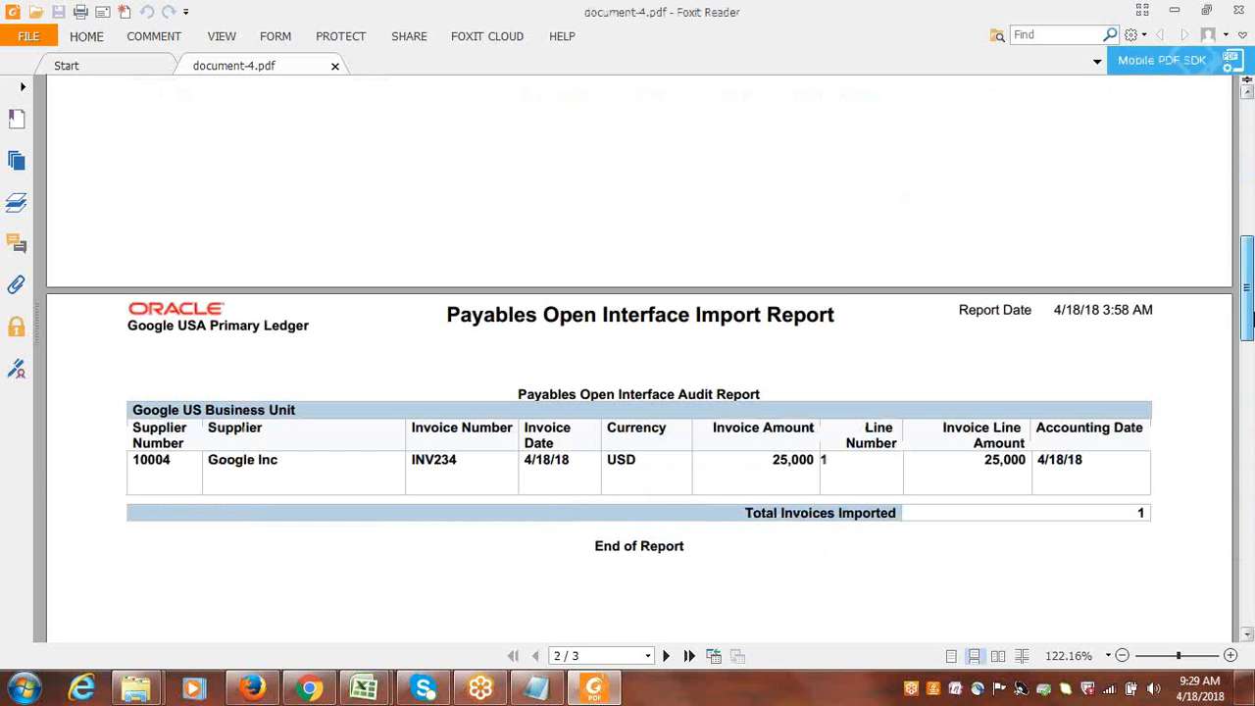
{"action": "left_click", "coordinate": [1241, 11]}
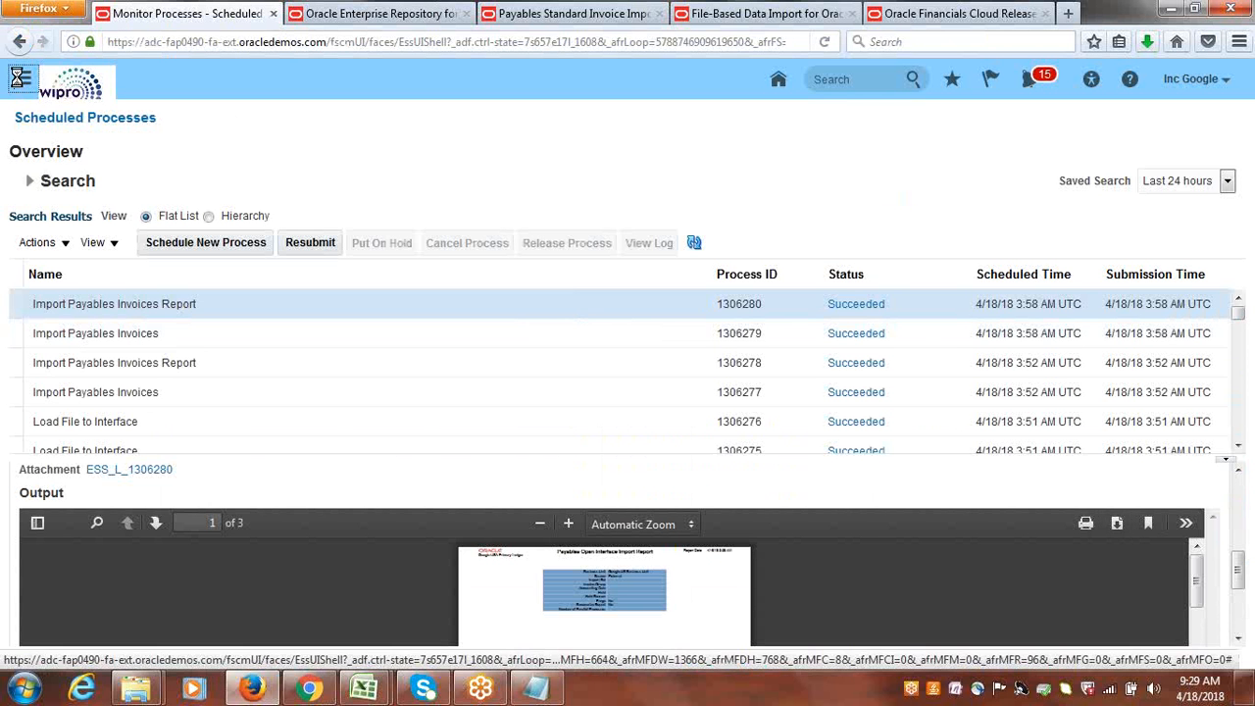
Go to the Payables Invoices work area and open invoice INV234 from the recent invoices of the last 24 hours.
{"action": "left_click", "coordinate": [18, 78]}
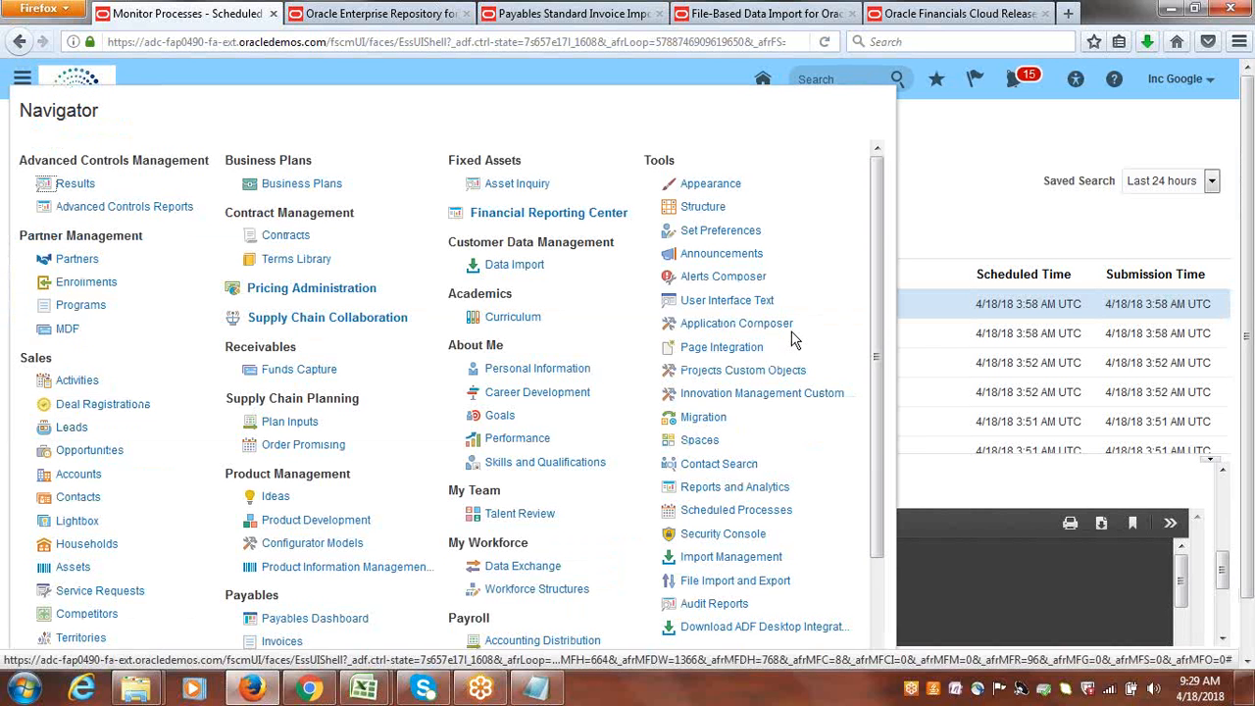
{"action": "left_click", "coordinate": [281, 641]}
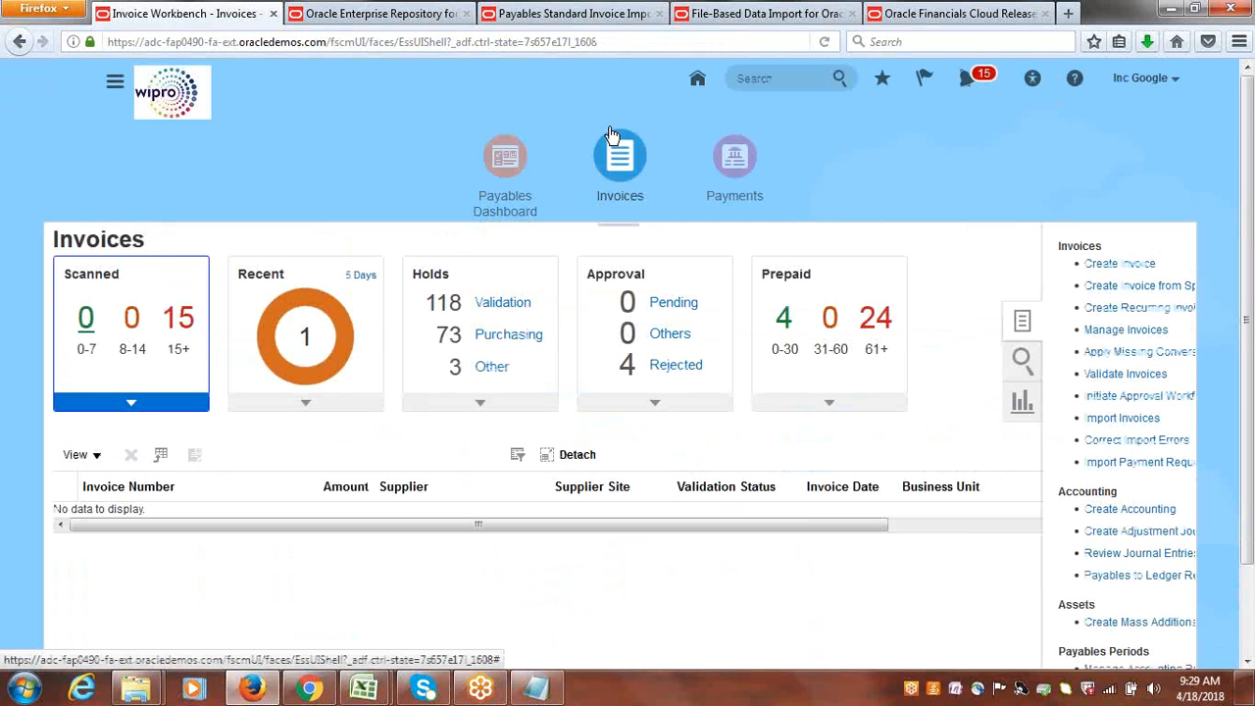
{"action": "left_click", "coordinate": [363, 276]}
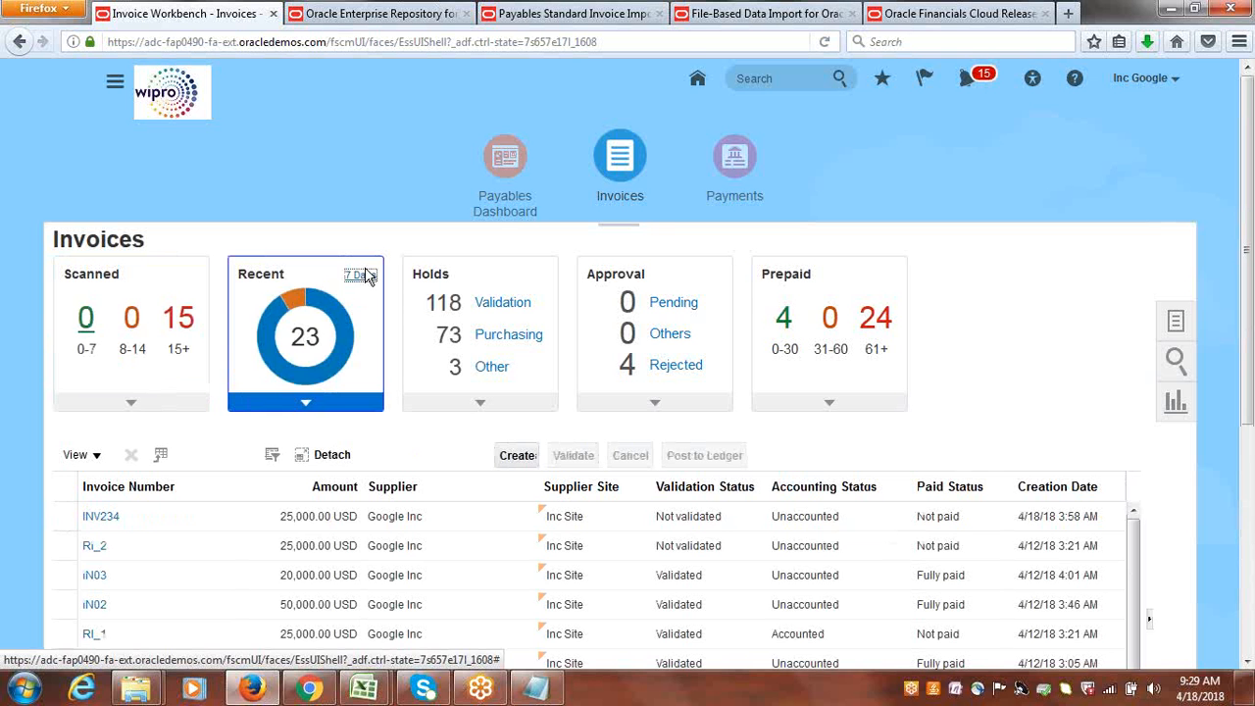
{"action": "left_click", "coordinate": [363, 275]}
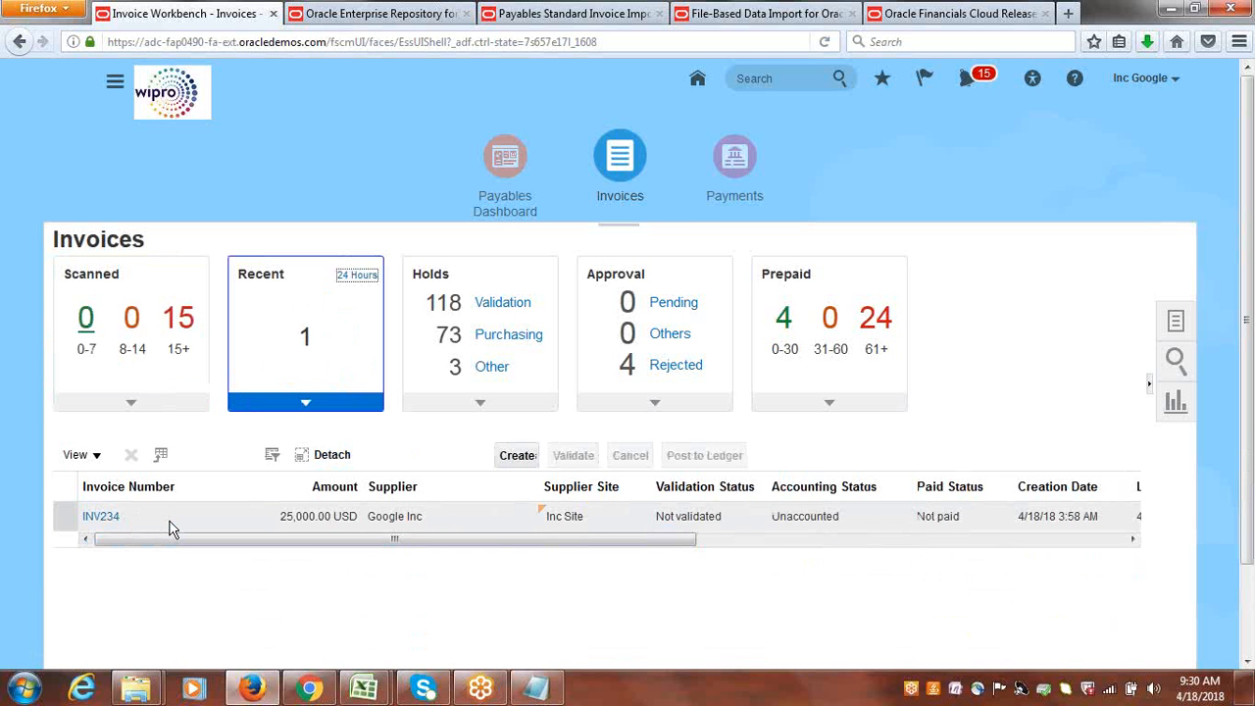
{"action": "left_click", "coordinate": [98, 516]}
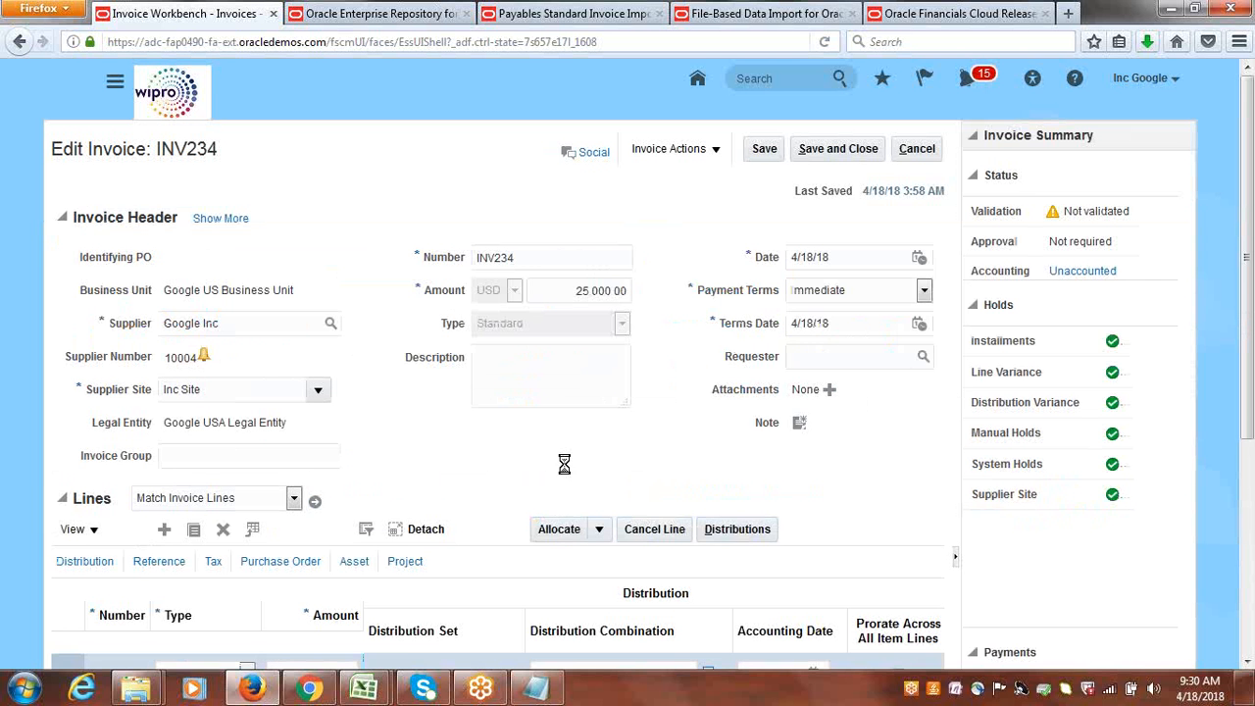
Validate invoice INV234 and post it to the ledger, accepting the accounting confirmation and leaving the invoice.
{"action": "left_click", "coordinate": [717, 151]}
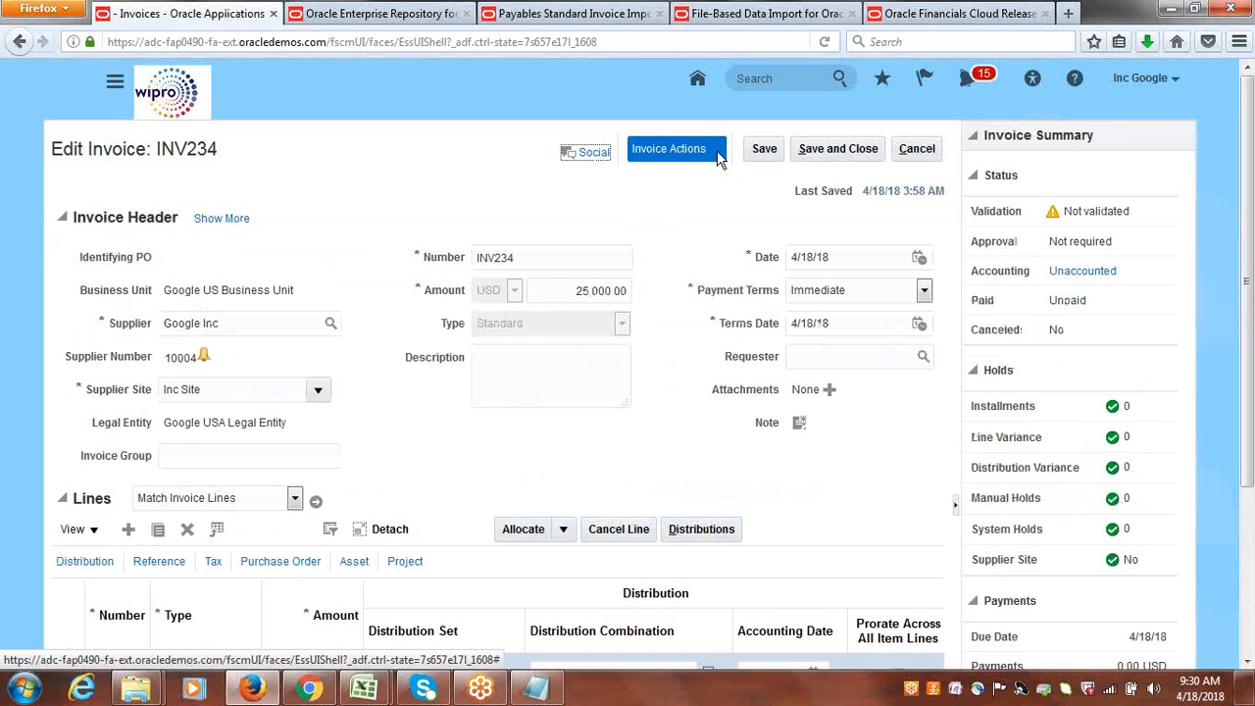
{"action": "left_click", "coordinate": [685, 234]}
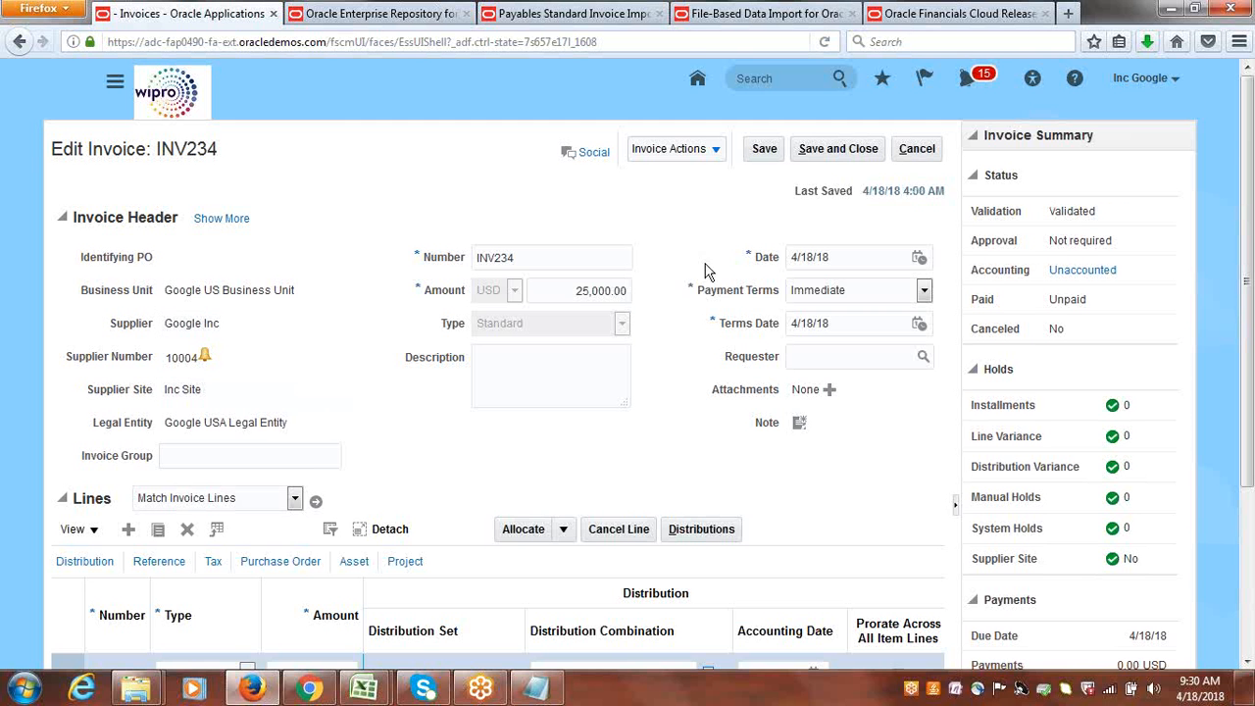
{"action": "left_click", "coordinate": [716, 150]}
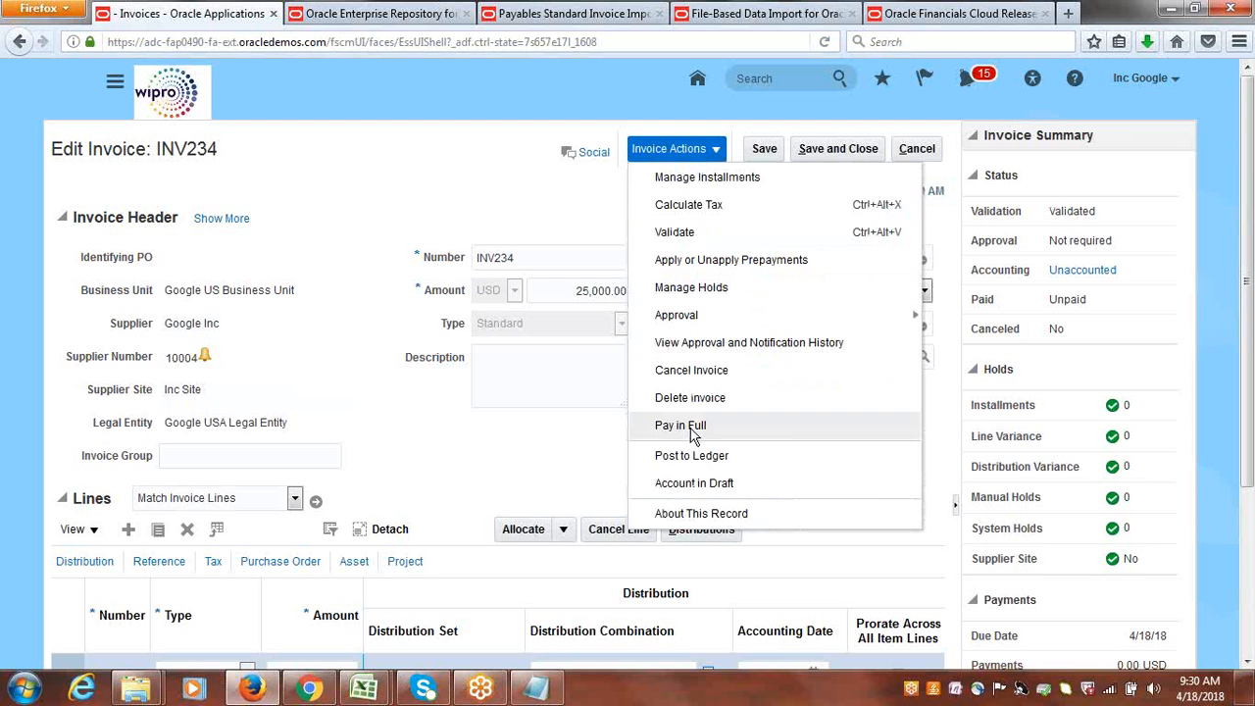
{"action": "left_click", "coordinate": [702, 457]}
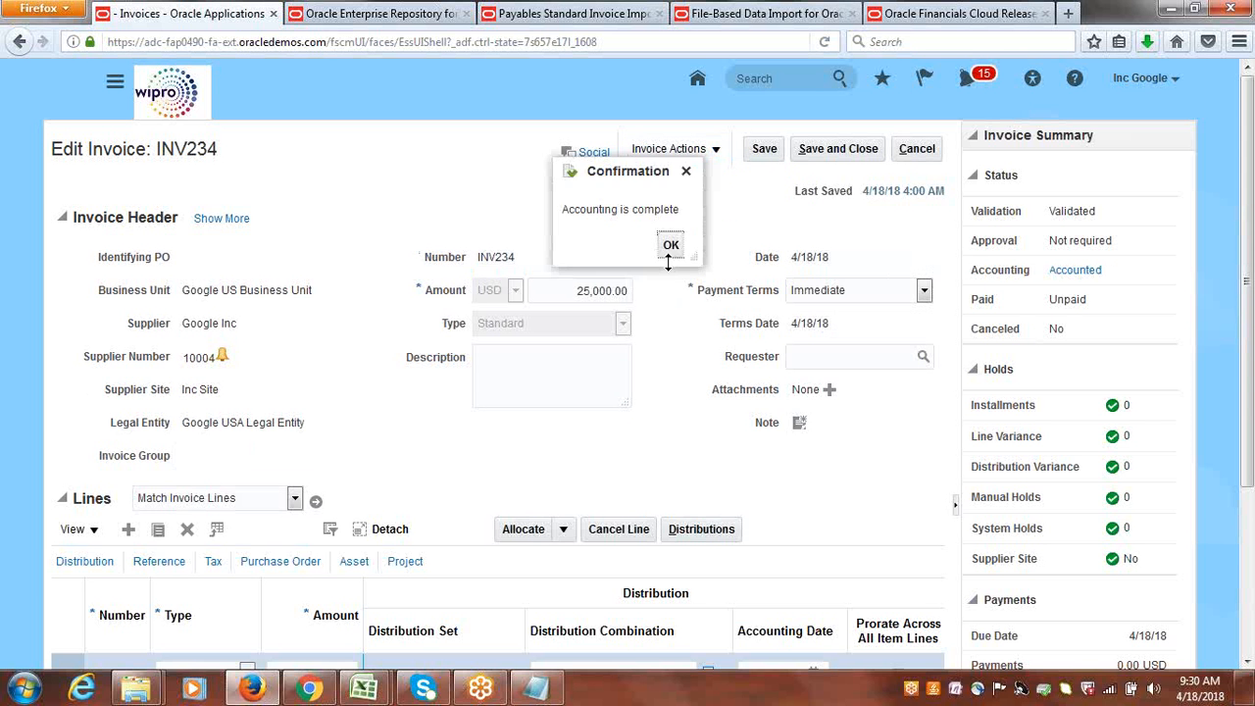
{"action": "left_click", "coordinate": [671, 247]}
{"action": "left_click", "coordinate": [922, 152]}
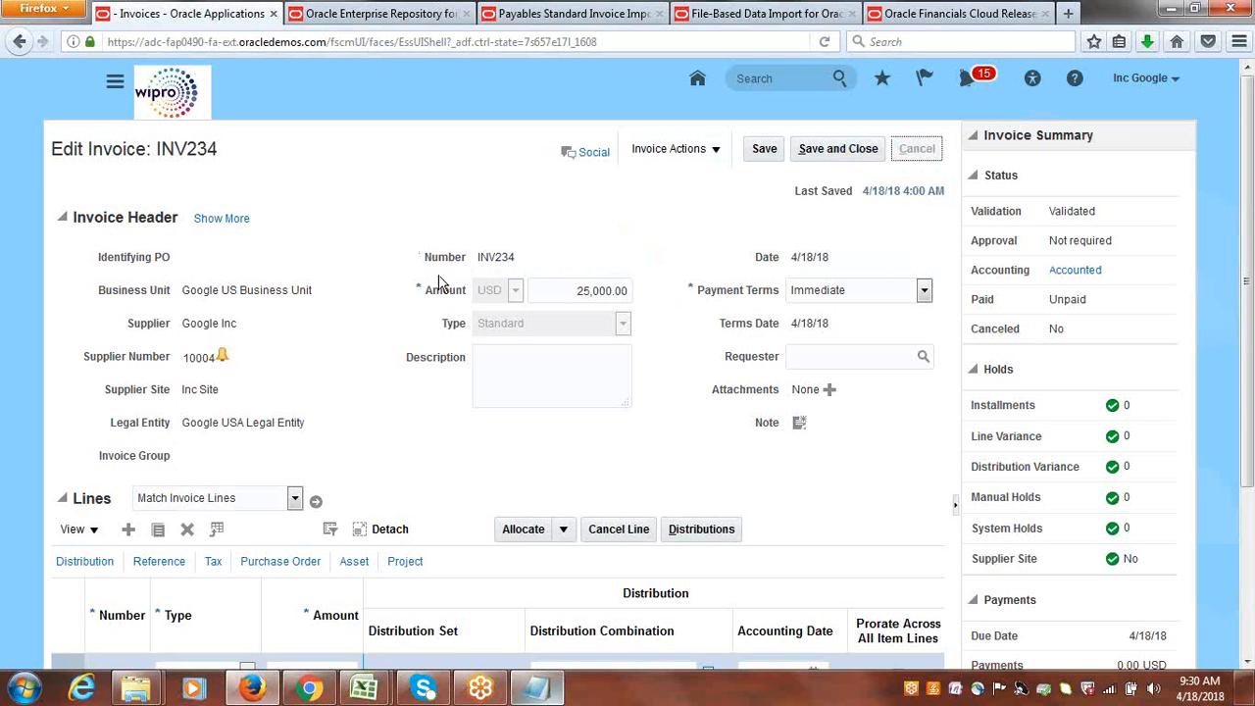
Switch to the Google Suppliers FBDI folder in Windows Explorer and open PayablesStandardInvoiceImportTemplate.xlsm in Excel.
{"action": "mouse_move", "coordinate": [537, 689]}
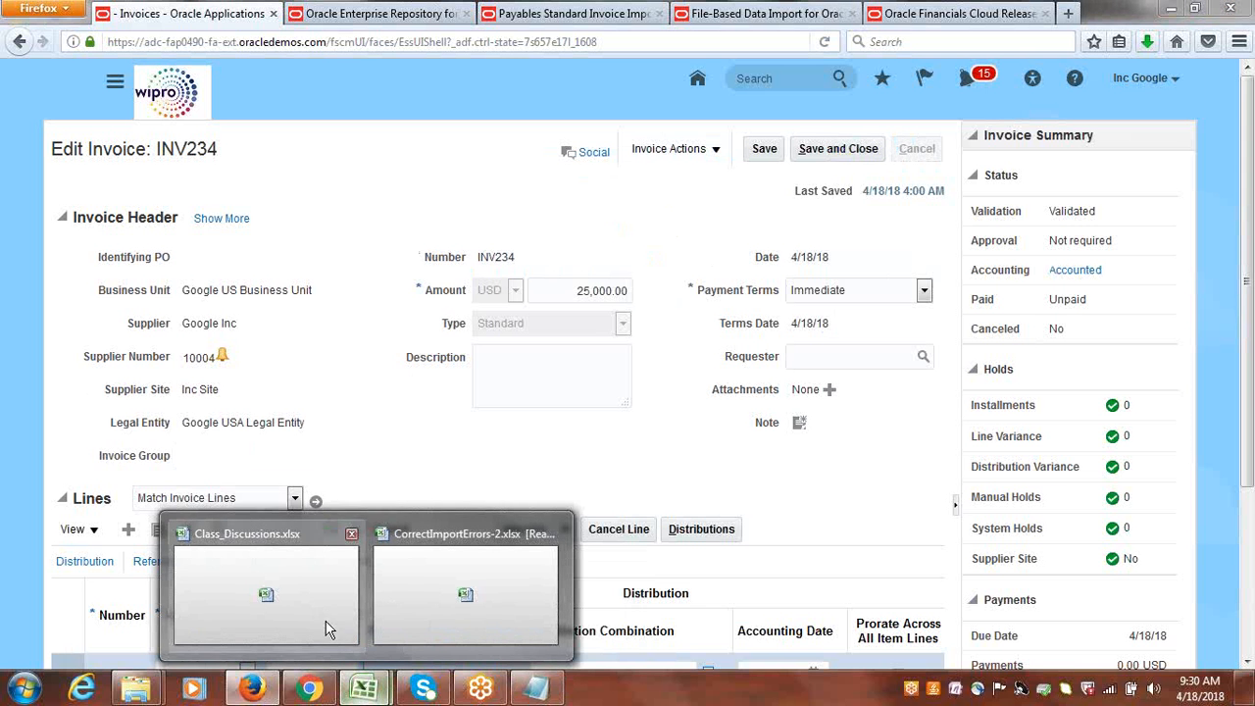
{"action": "mouse_move", "coordinate": [152, 694]}
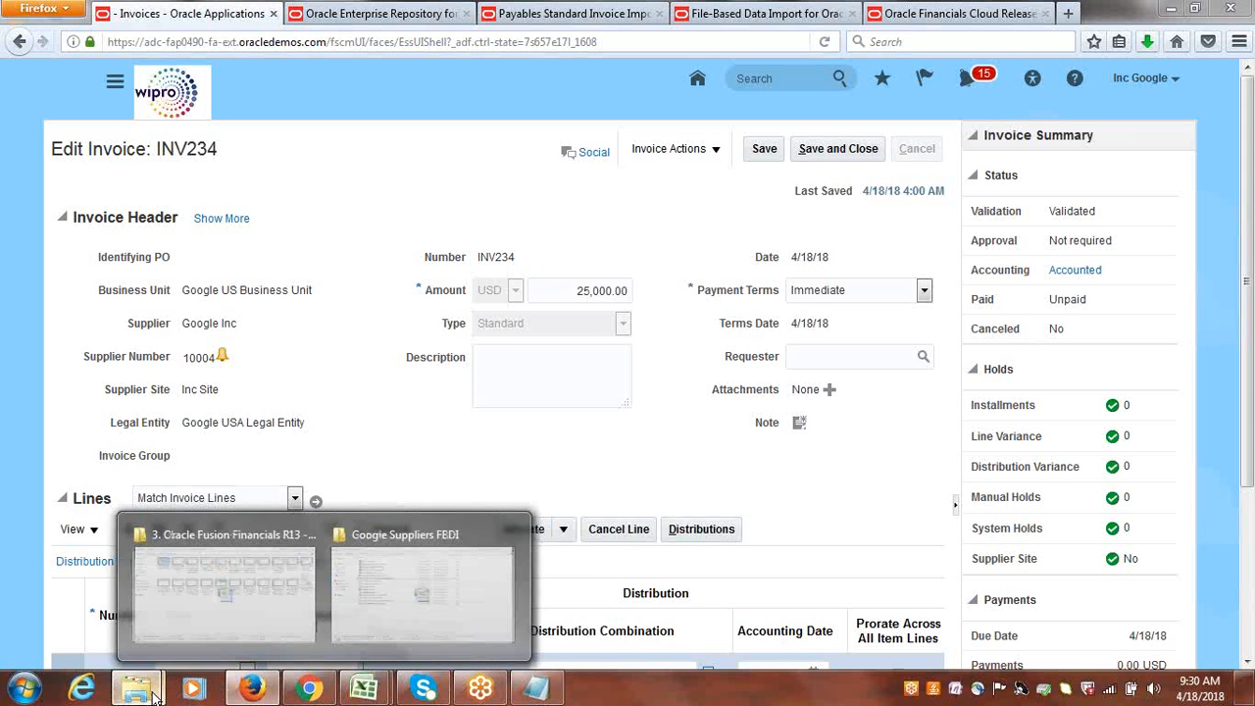
{"action": "left_click", "coordinate": [261, 638]}
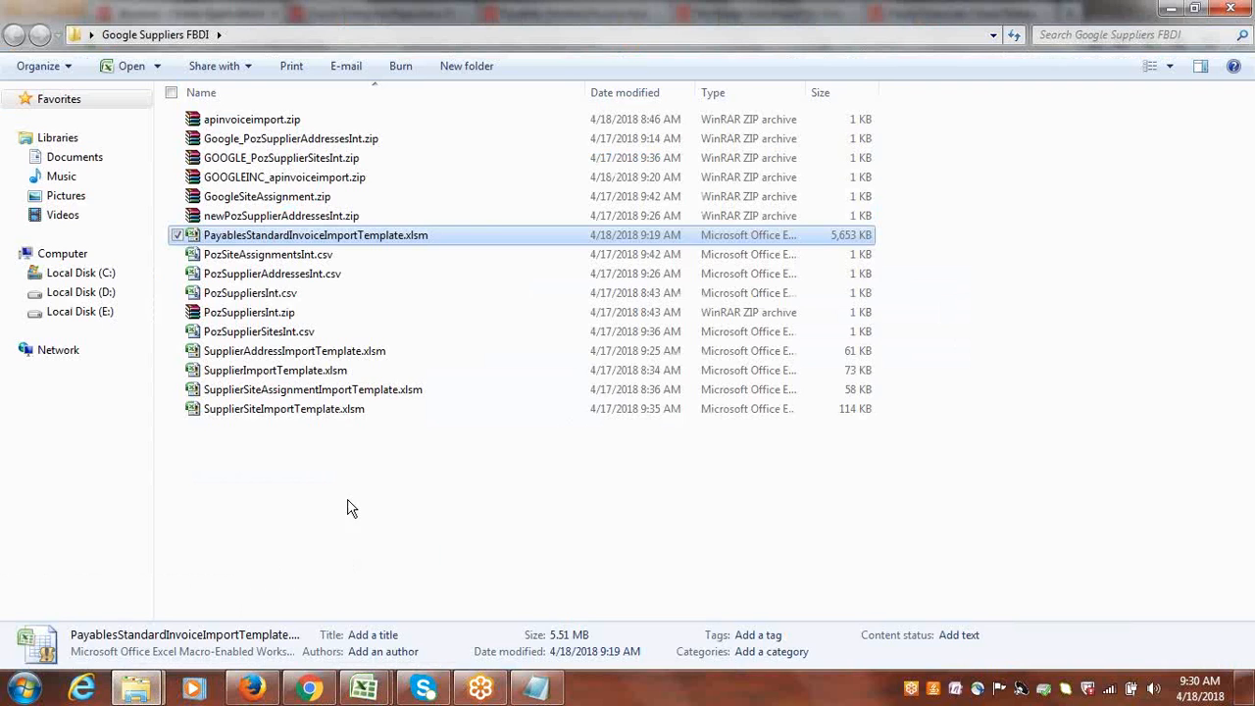
{"action": "double_click", "coordinate": [306, 236]}
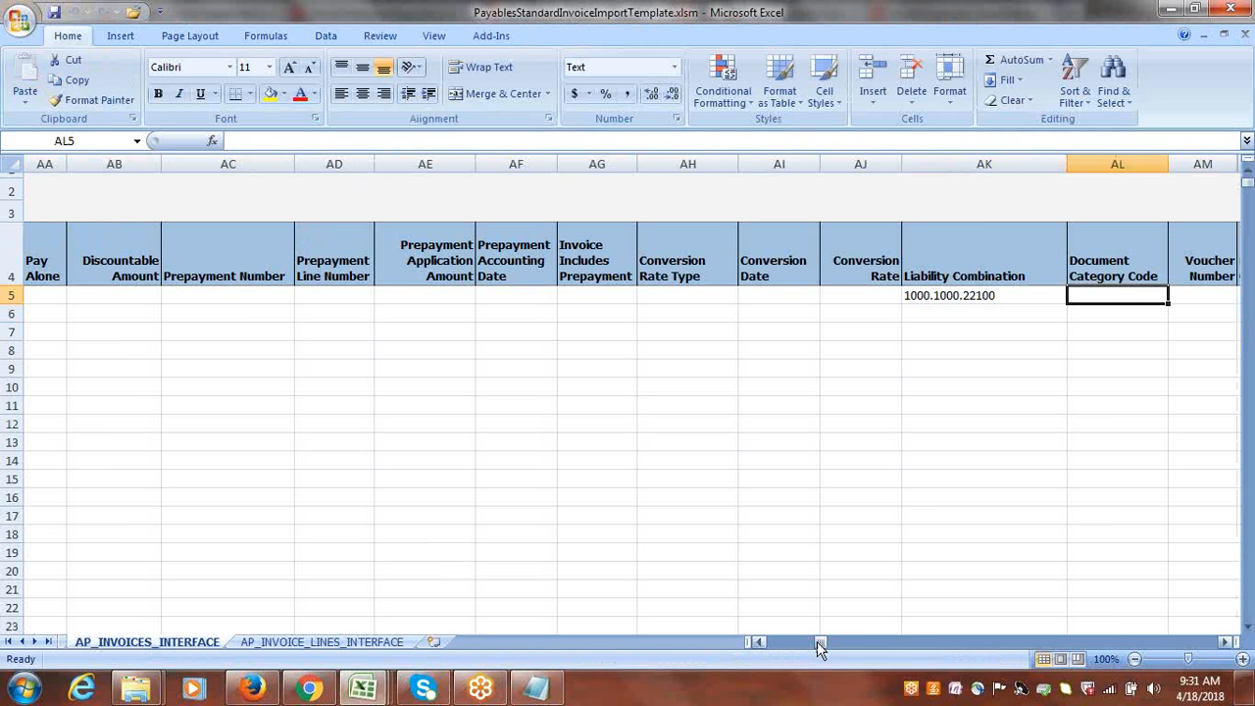
Examine the Source, Invoice Number, Invoice Amount, Invoice Date and Supplier Name headers and their row 5 entries on the AP_INVOICES_INTERFACE sheet.
{"action": "left_click_drag", "start_coordinate": [818, 643], "coordinate": [741, 659]}
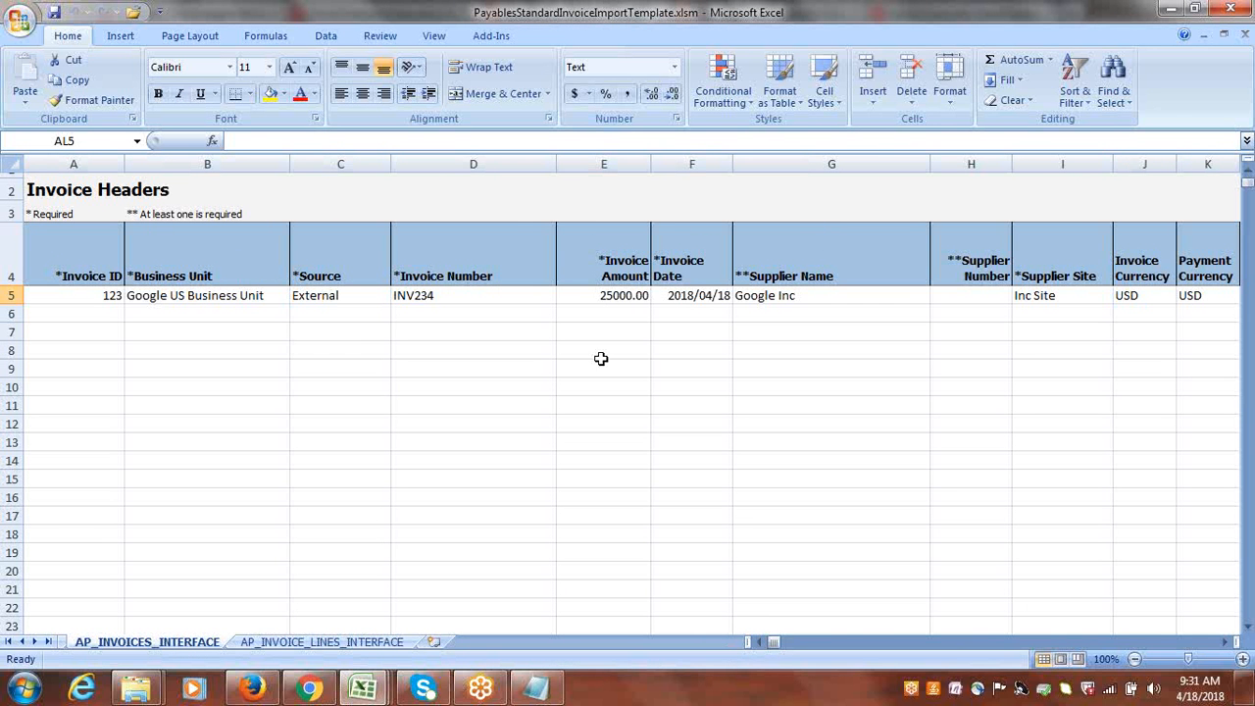
{"action": "left_click", "coordinate": [638, 224]}
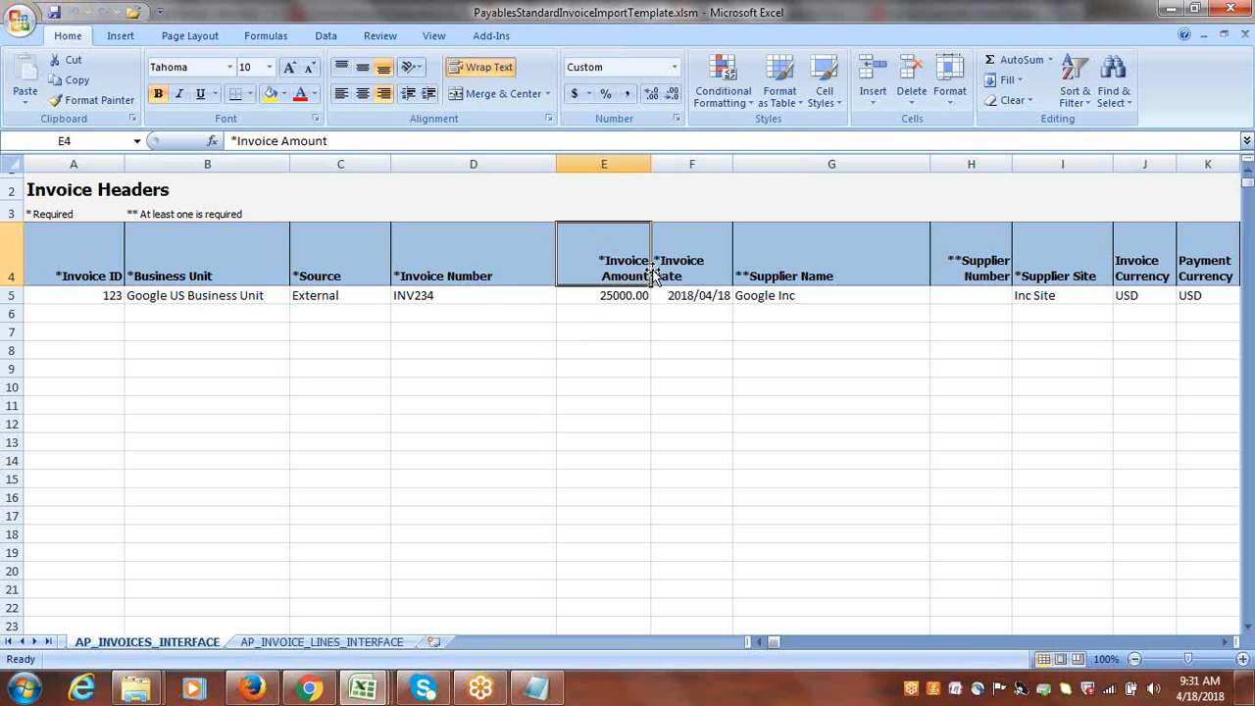
{"action": "left_click", "coordinate": [608, 294]}
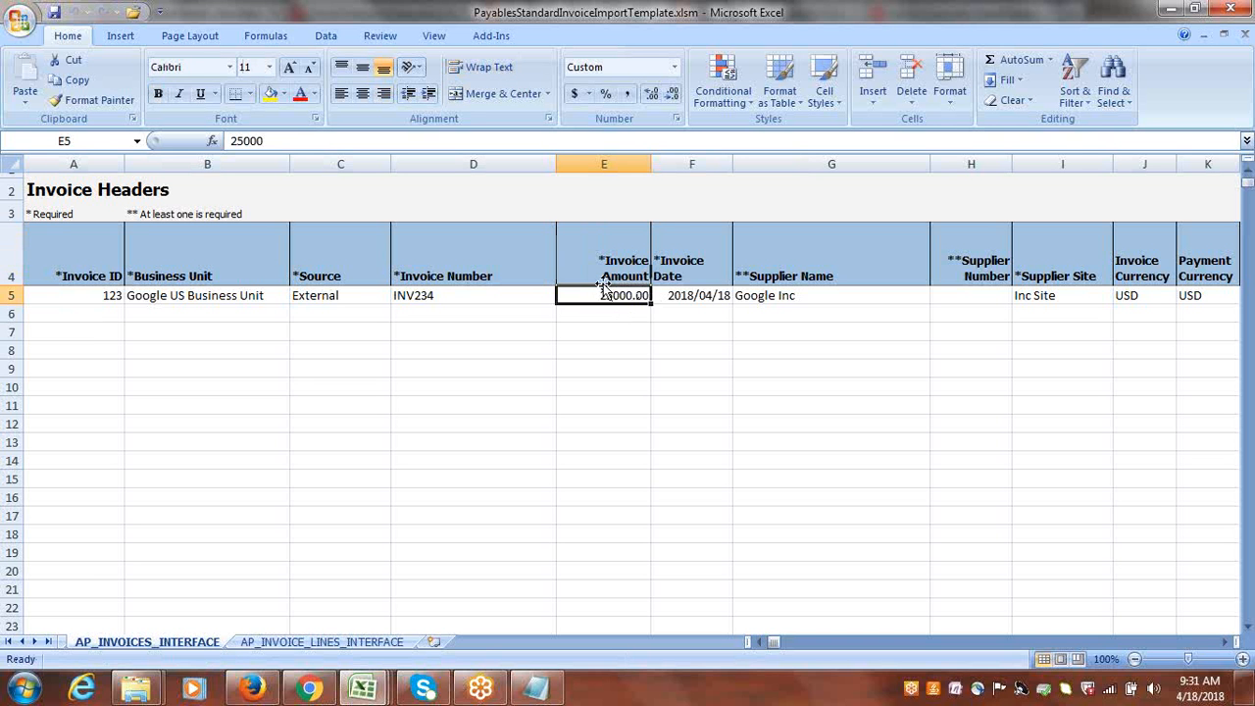
{"action": "left_click", "coordinate": [637, 215]}
{"action": "left_click", "coordinate": [681, 252]}
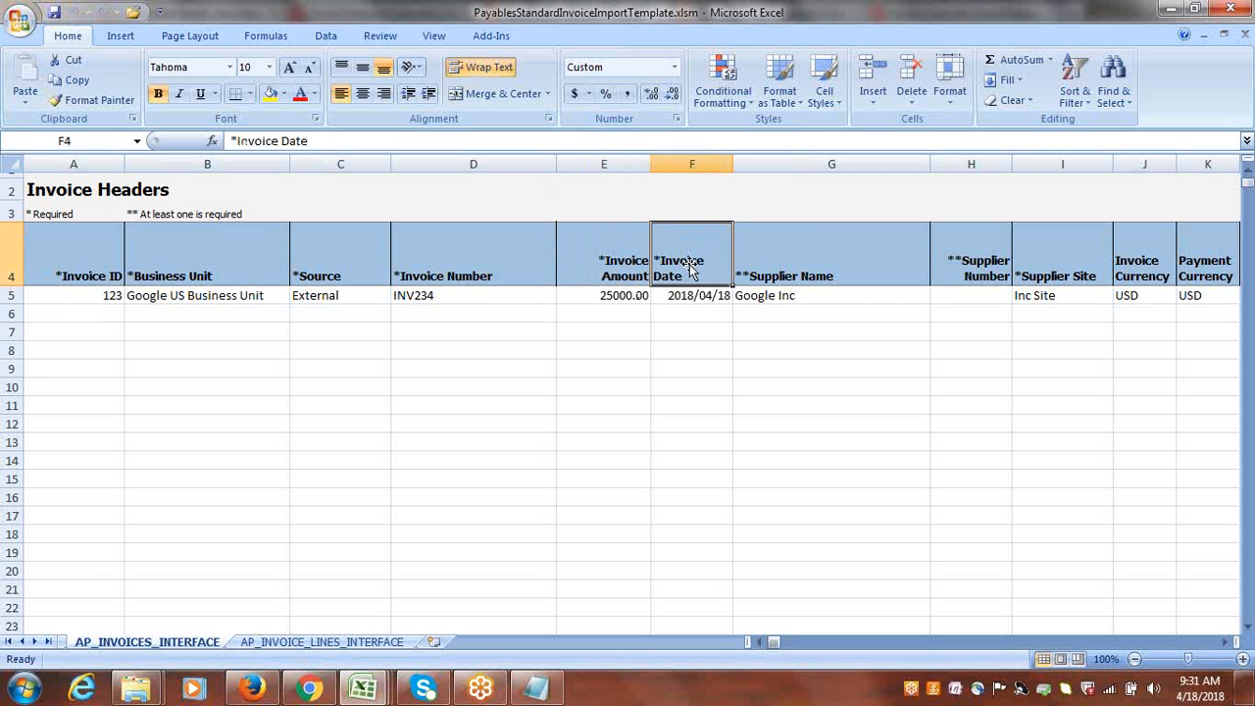
{"action": "left_click", "coordinate": [722, 294]}
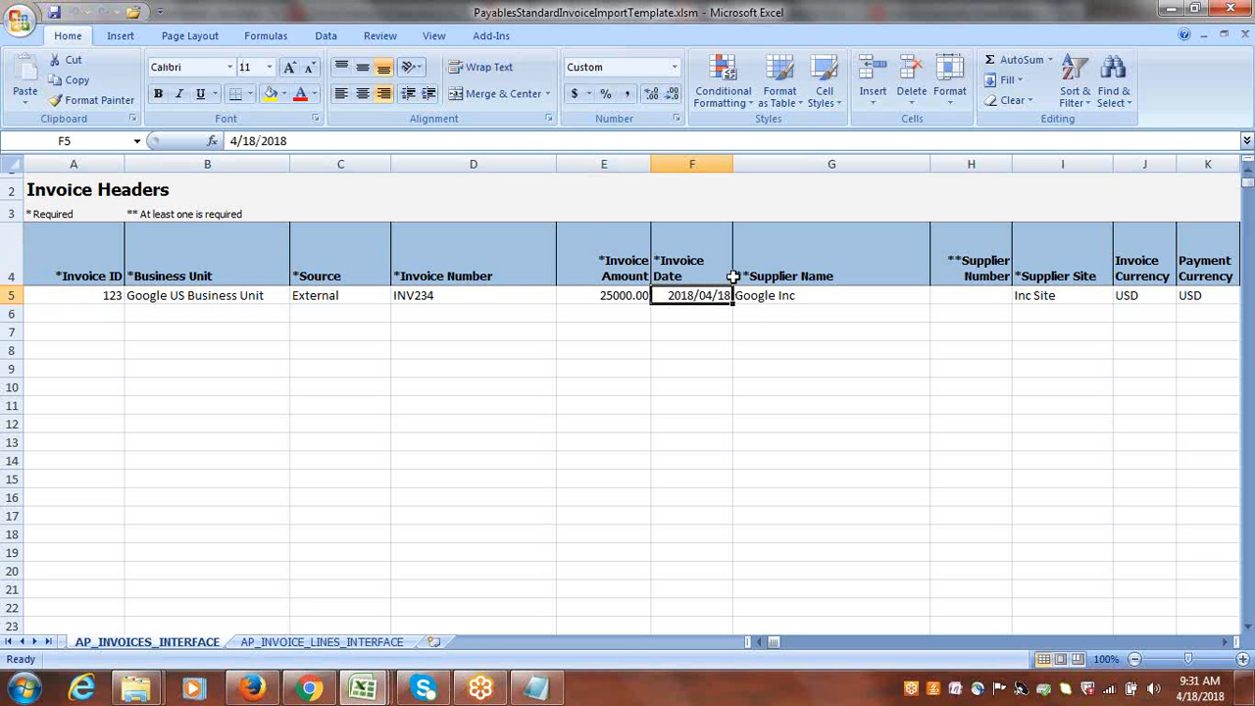
{"action": "left_click", "coordinate": [771, 265]}
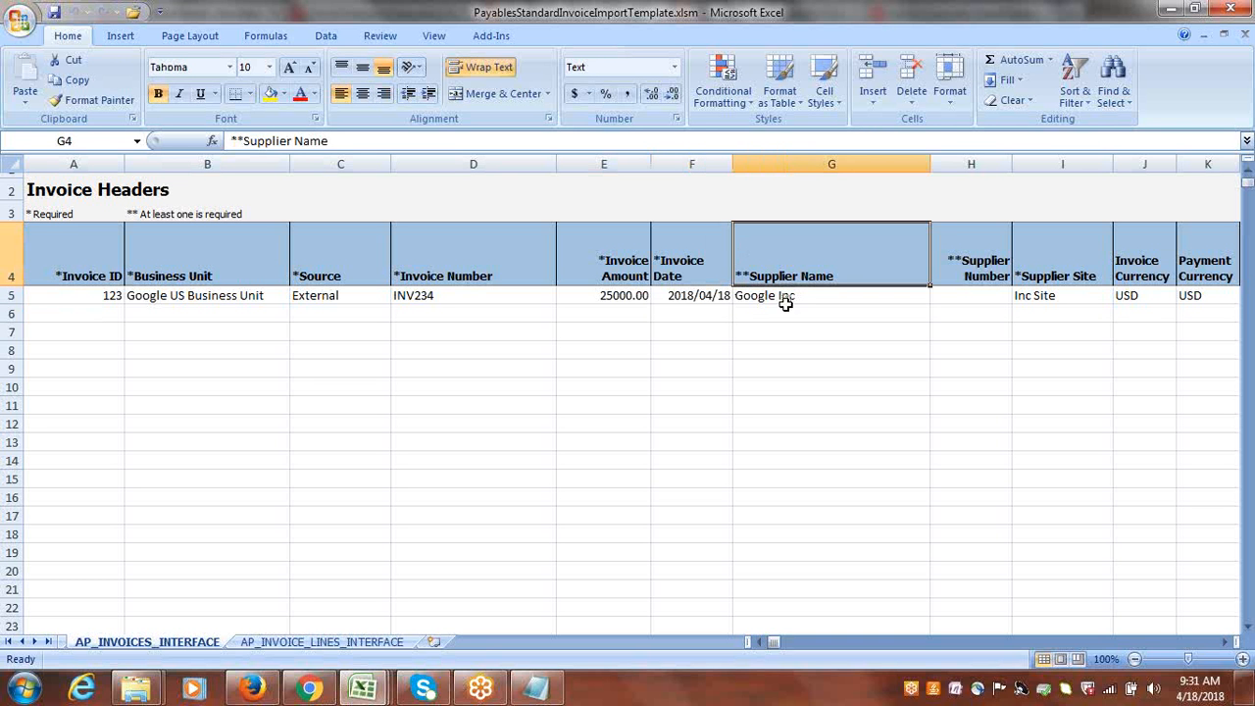
{"action": "left_click", "coordinate": [786, 296]}
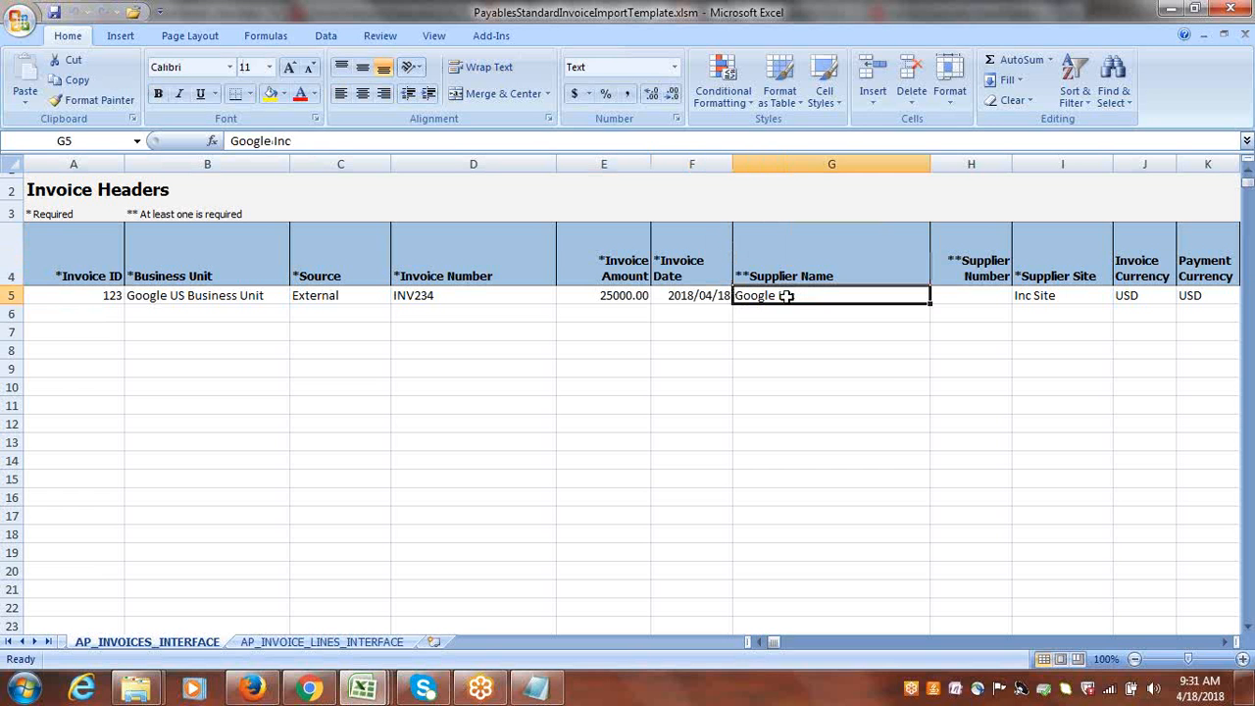
{"action": "left_click", "coordinate": [815, 267]}
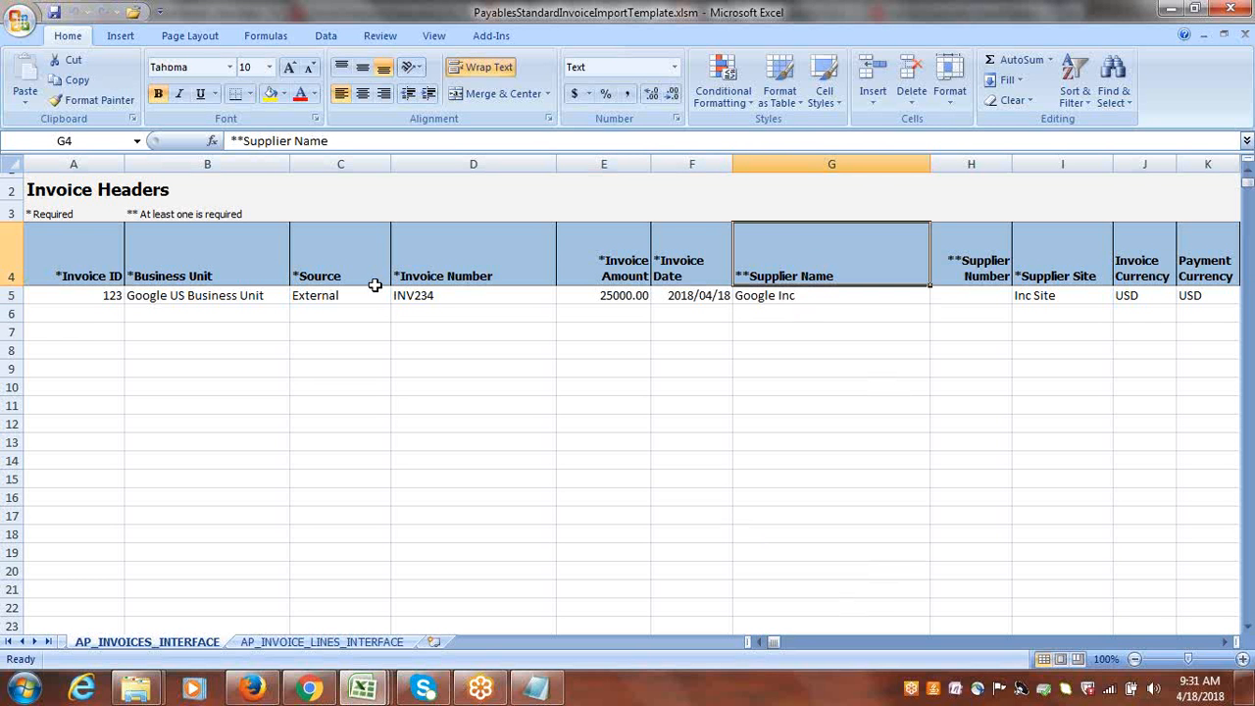
{"action": "left_click", "coordinate": [482, 224]}
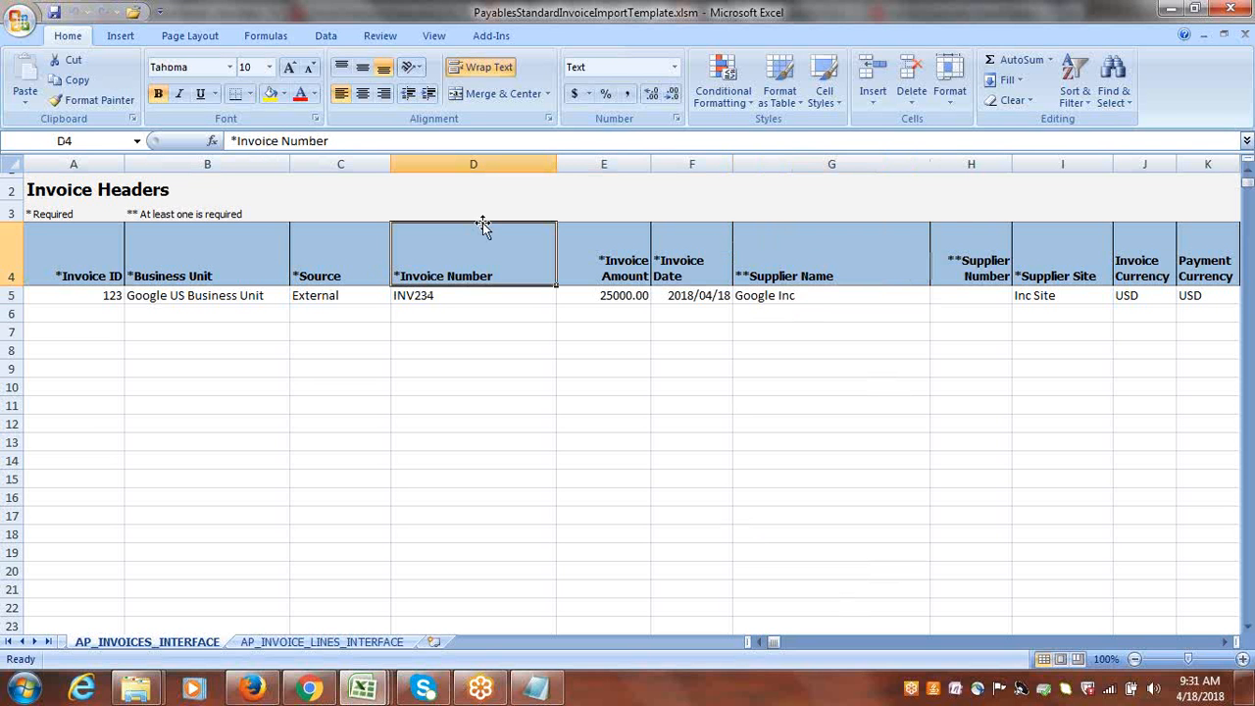
{"action": "left_click", "coordinate": [554, 224]}
{"action": "left_click", "coordinate": [319, 280]}
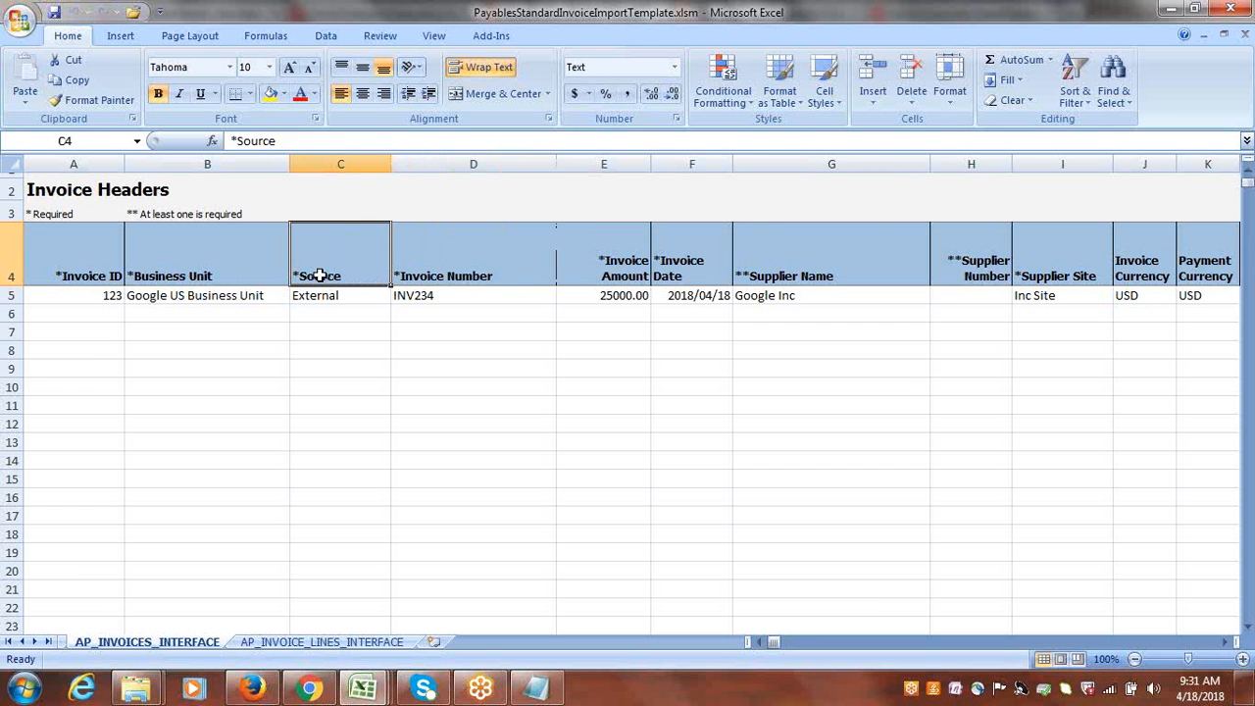
{"action": "left_click", "coordinate": [430, 275]}
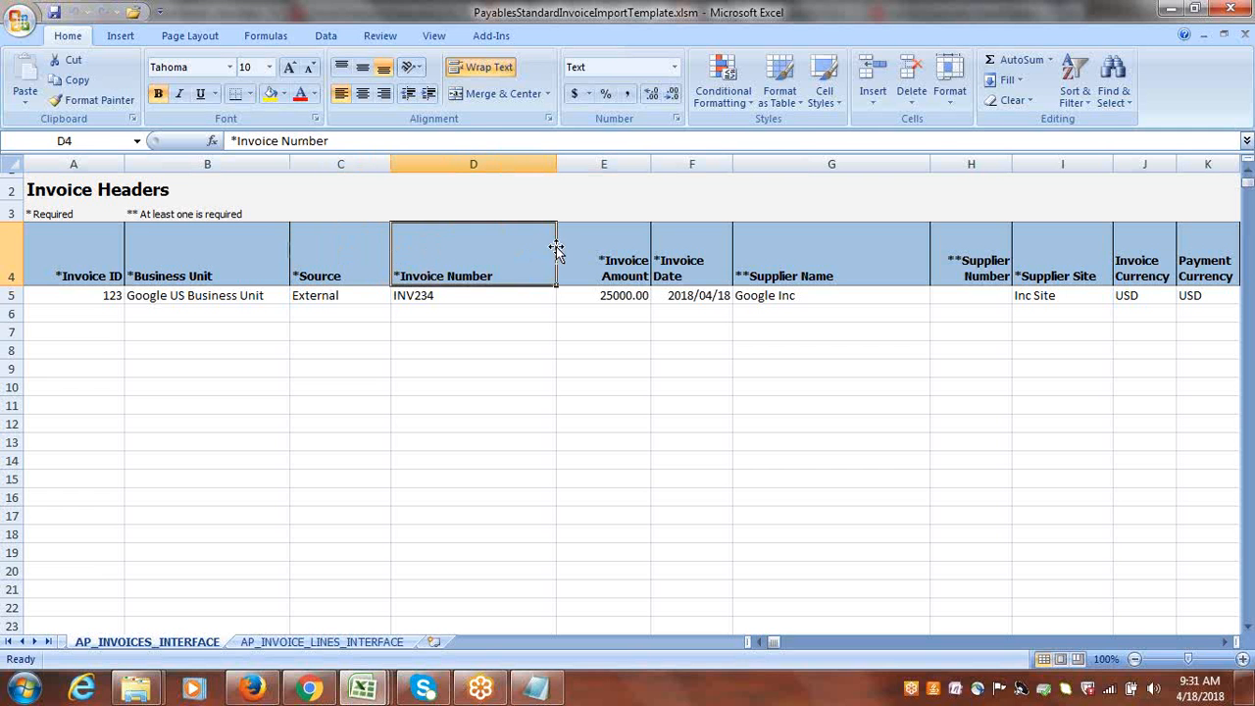
{"action": "left_click", "coordinate": [605, 295]}
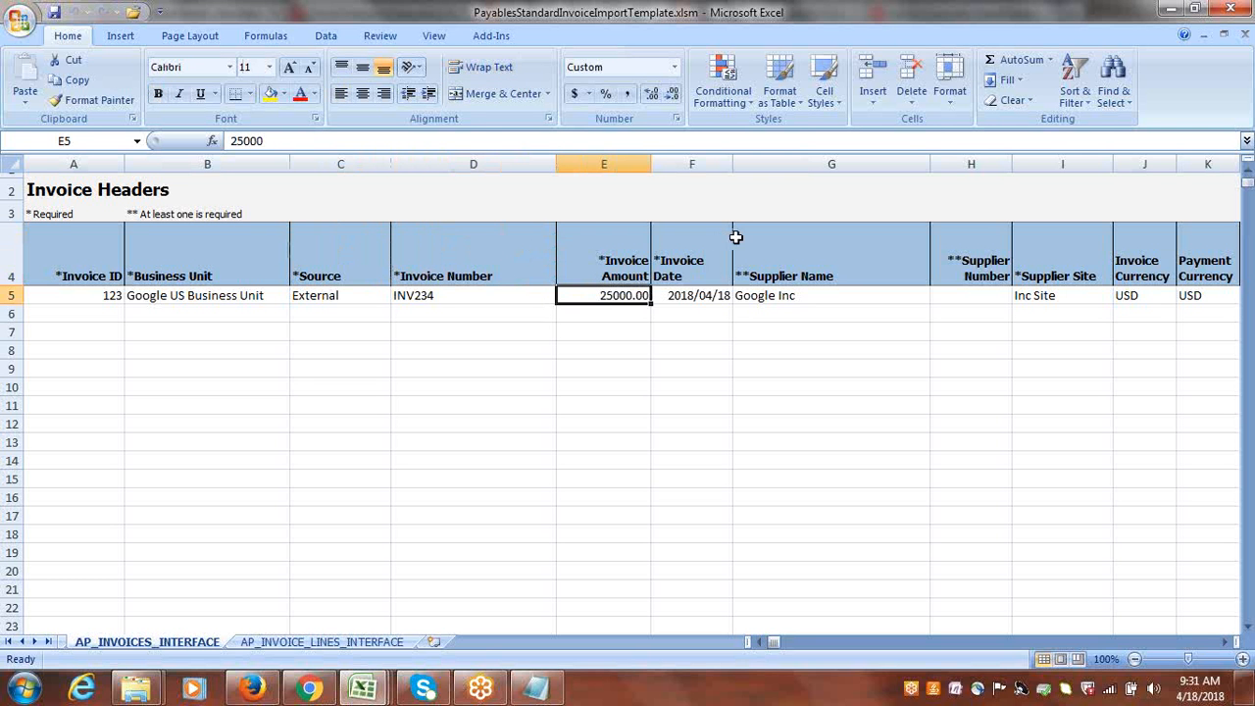
{"action": "left_click", "coordinate": [672, 295]}
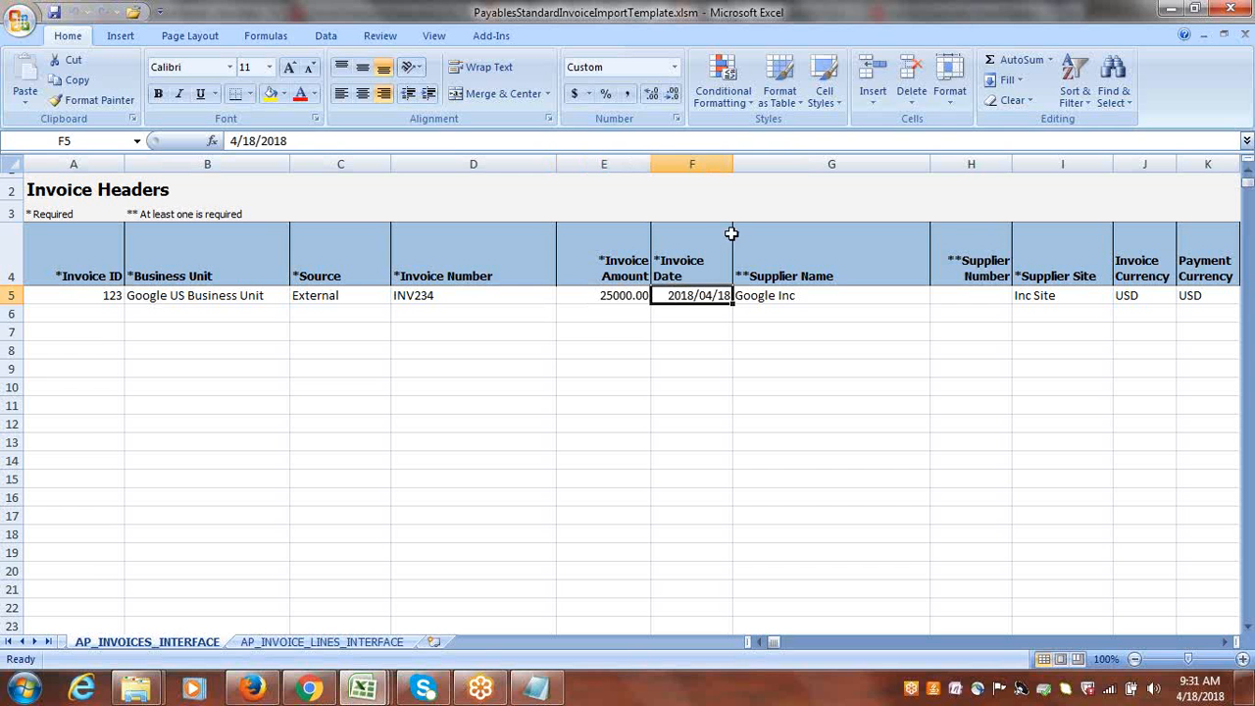
{"action": "left_click", "coordinate": [705, 238]}
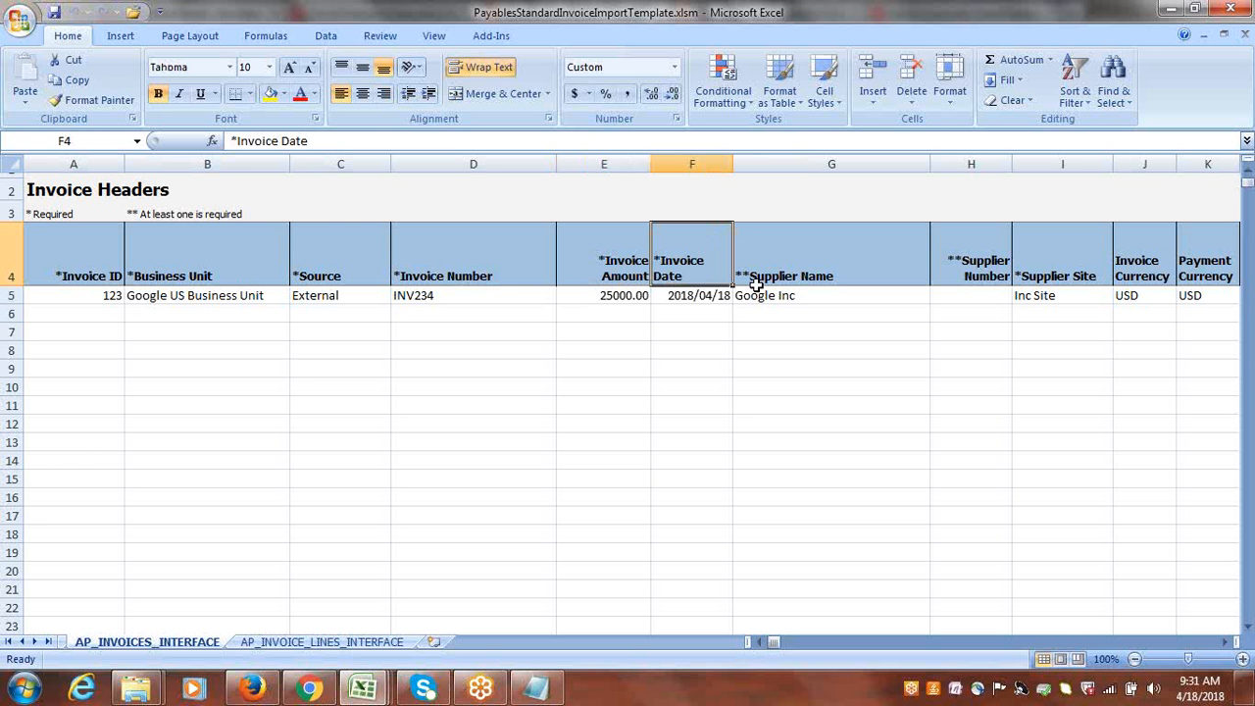
{"action": "left_click", "coordinate": [527, 261]}
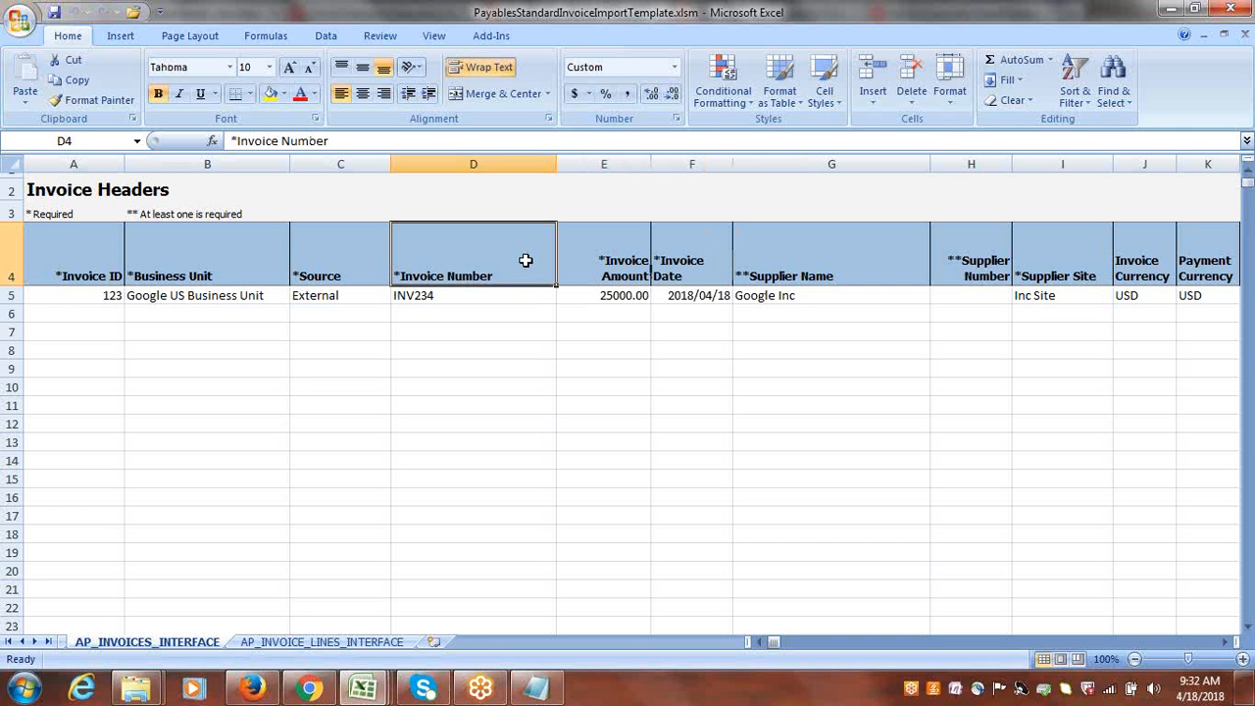
{"action": "left_click", "coordinate": [697, 296]}
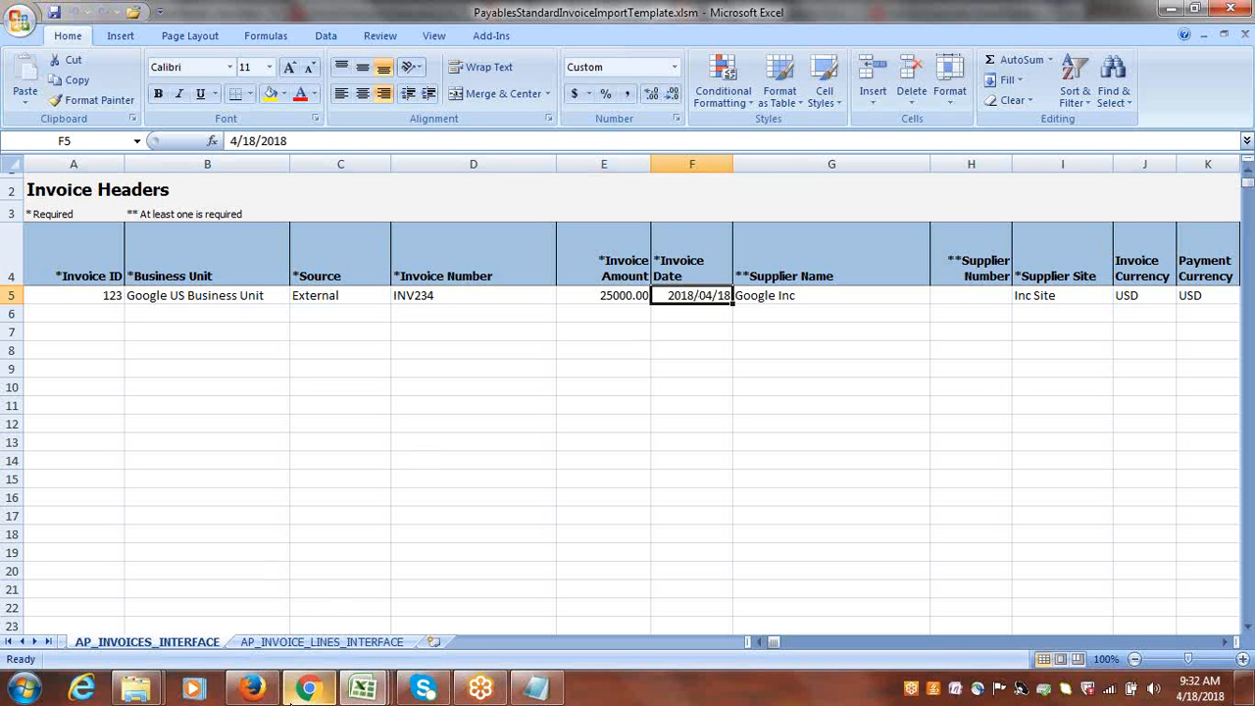
Switch to Firefox and bring up the Oracle Enterprise Repository page with the Financials File-Based Data Import links.
{"action": "right_click", "coordinate": [257, 688]}
{"action": "left_click", "coordinate": [257, 689]}
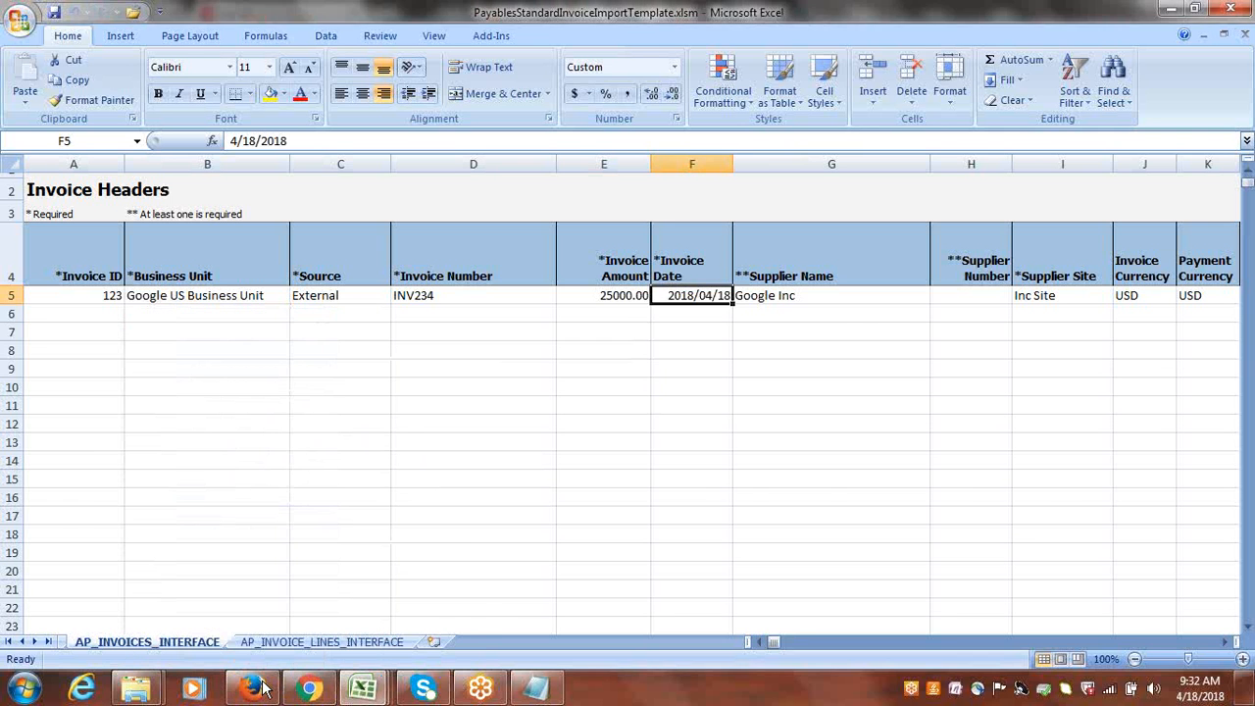
{"action": "left_click", "coordinate": [256, 688]}
{"action": "left_click", "coordinate": [378, 13]}
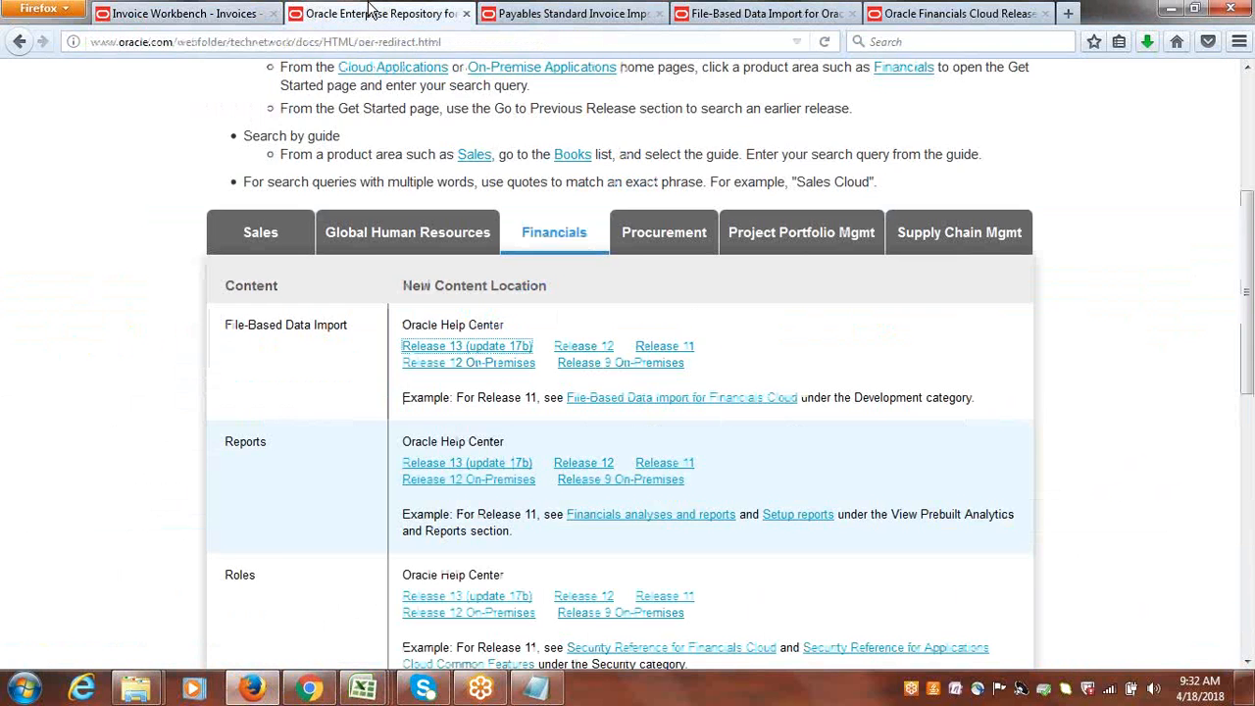
Bring up the Payables Standard Invoice Import documentation and open its related topic "Open Interface Import: How Invoices are Imported?".
{"action": "left_click", "coordinate": [572, 13]}
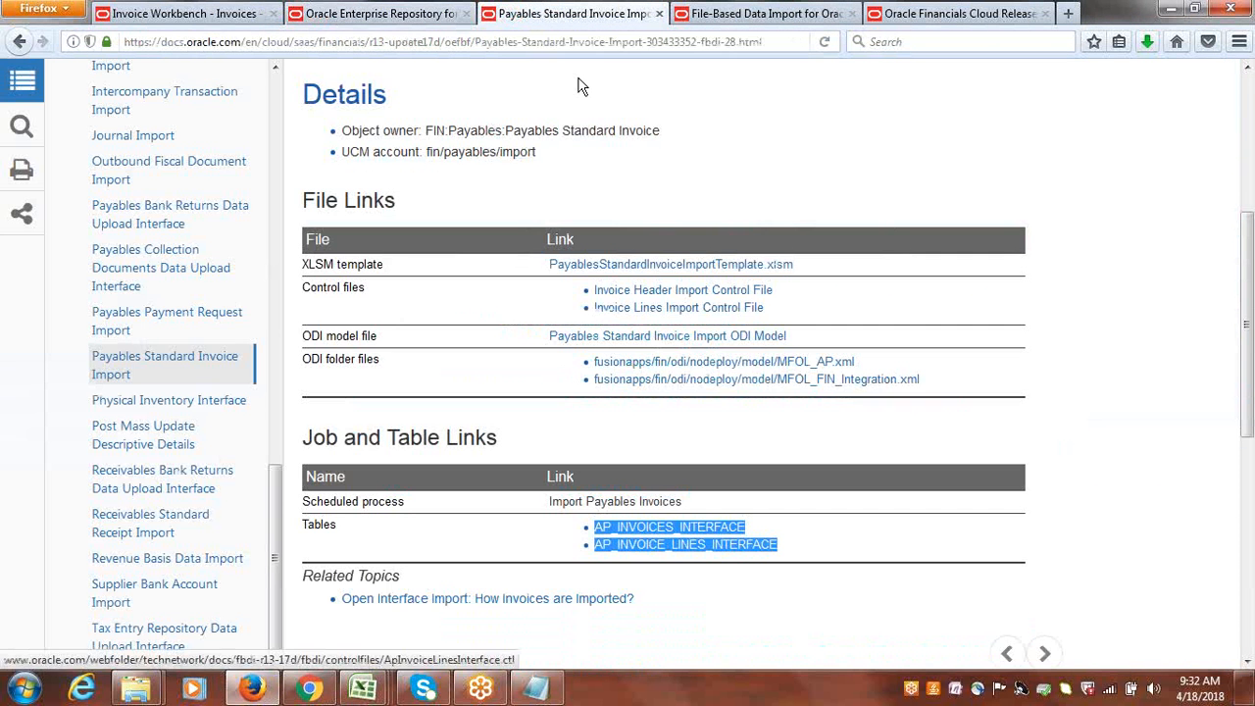
{"action": "left_click_drag", "start_coordinate": [1248, 322], "coordinate": [1248, 368]}
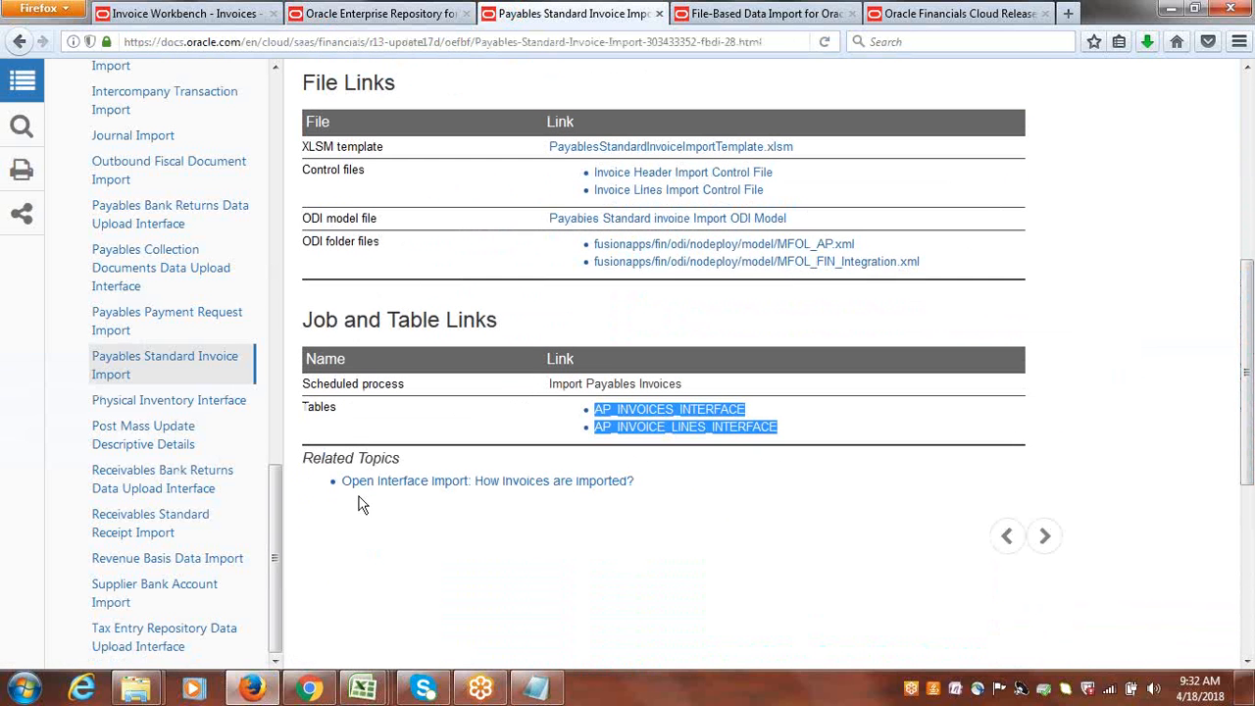
{"action": "left_click", "coordinate": [502, 481]}
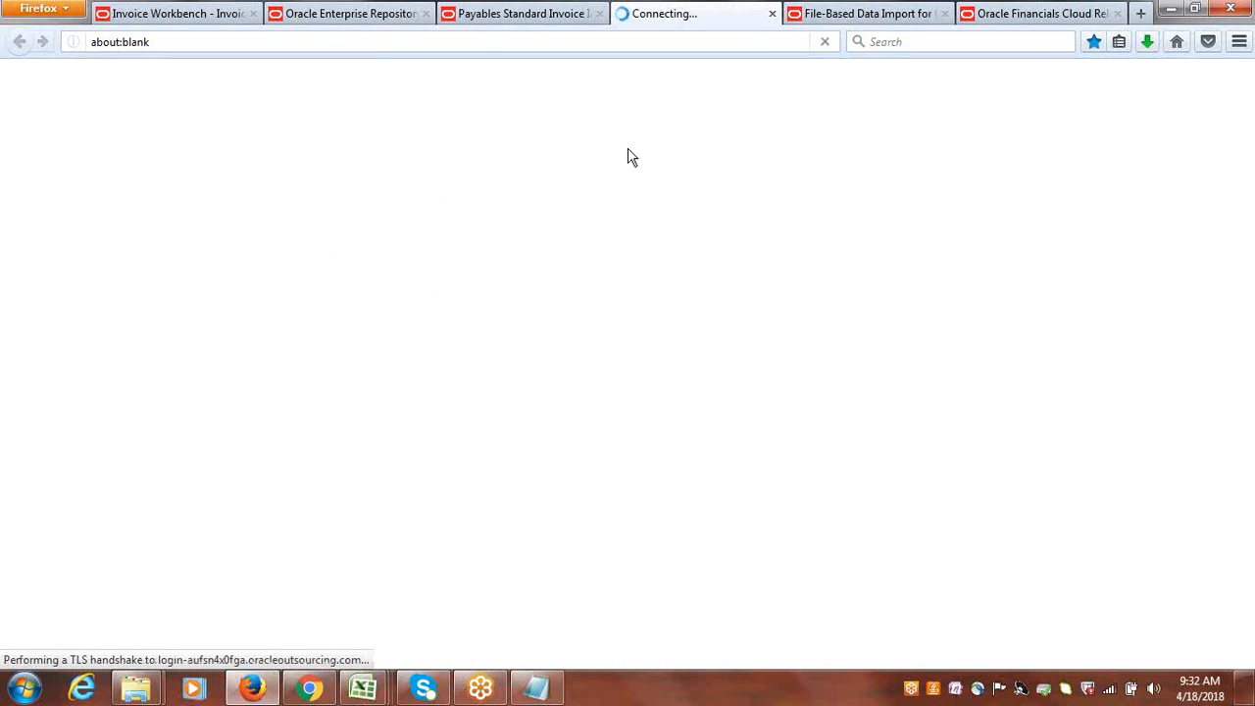
{"action": "left_click", "coordinate": [529, 13]}
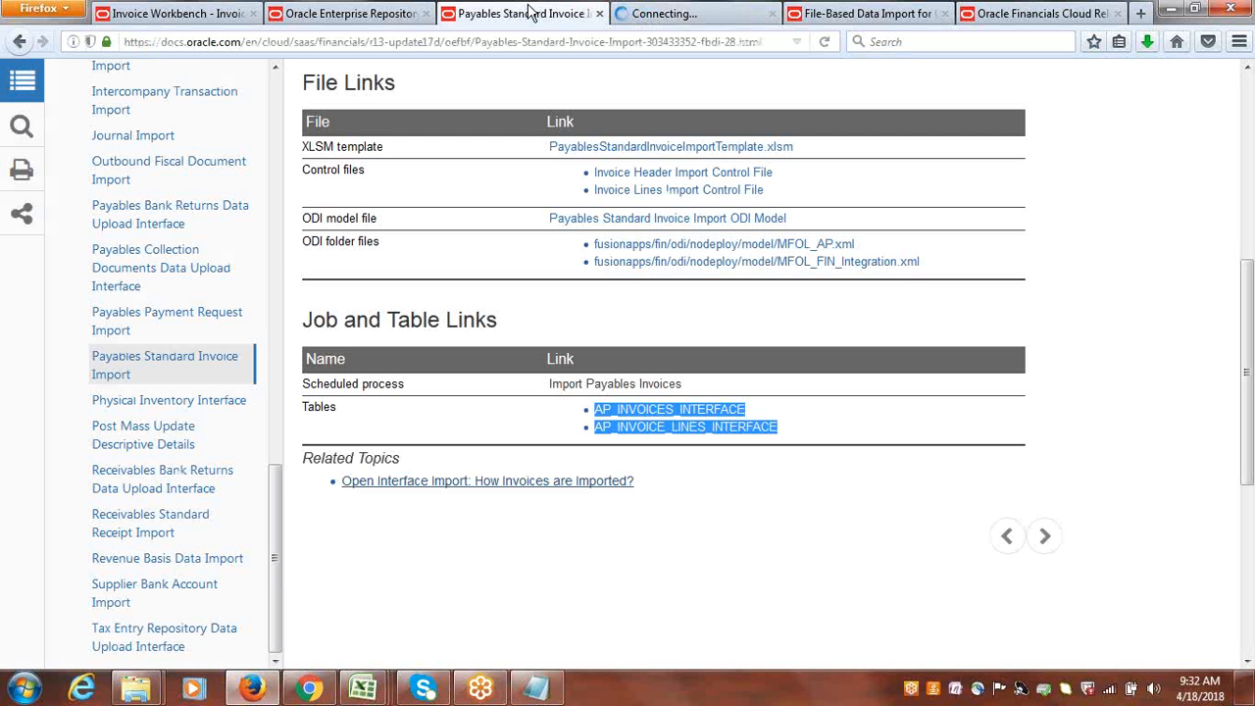
{"action": "left_click_drag", "start_coordinate": [1250, 394], "coordinate": [1250, 336]}
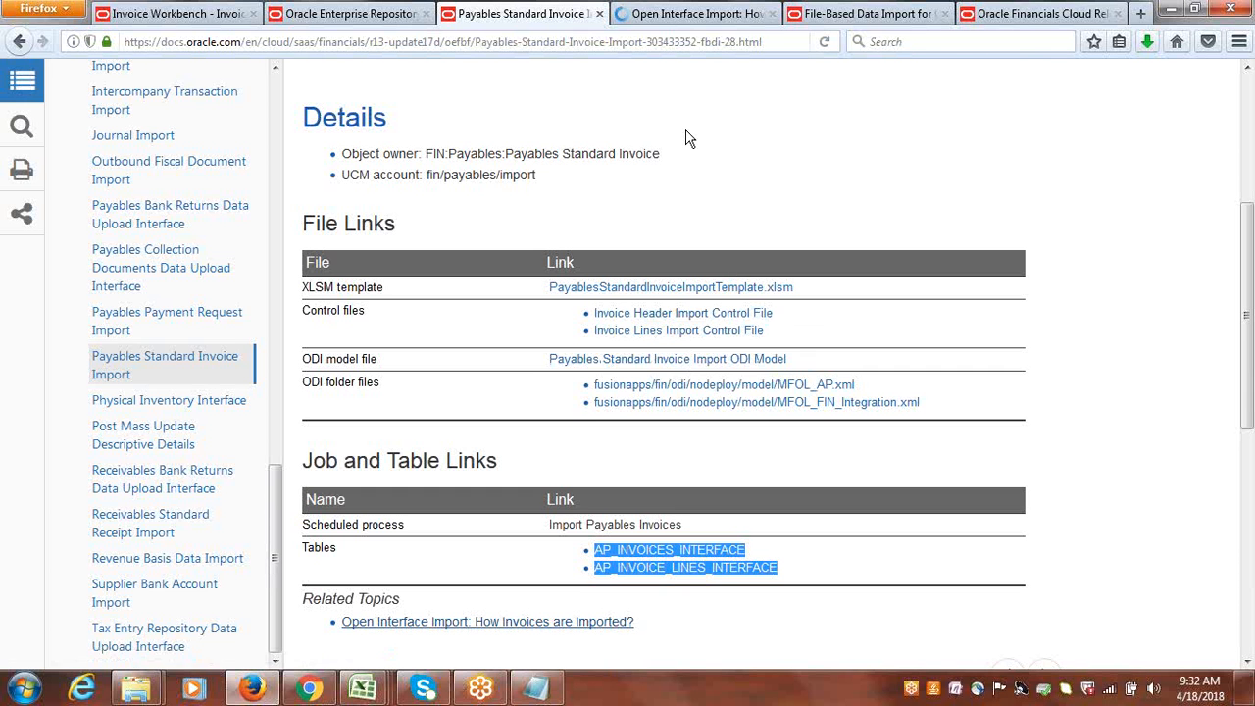
{"action": "left_click", "coordinate": [691, 14]}
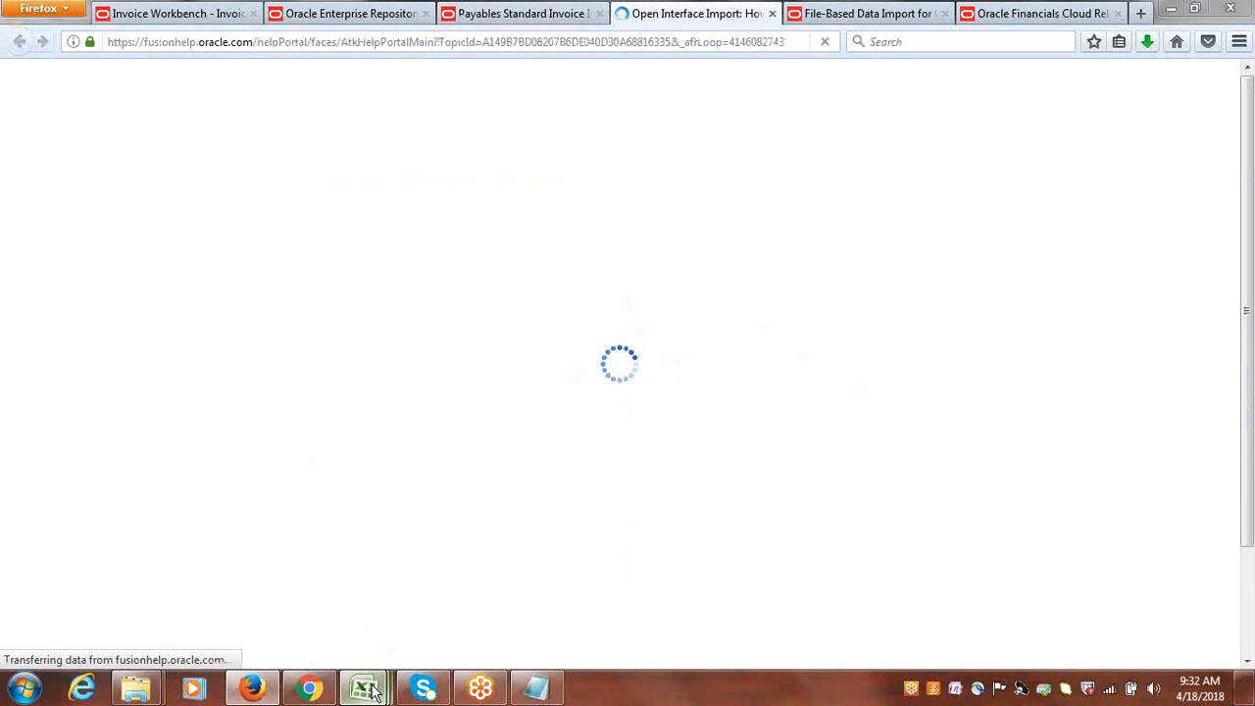
{"action": "mouse_move", "coordinate": [370, 691]}
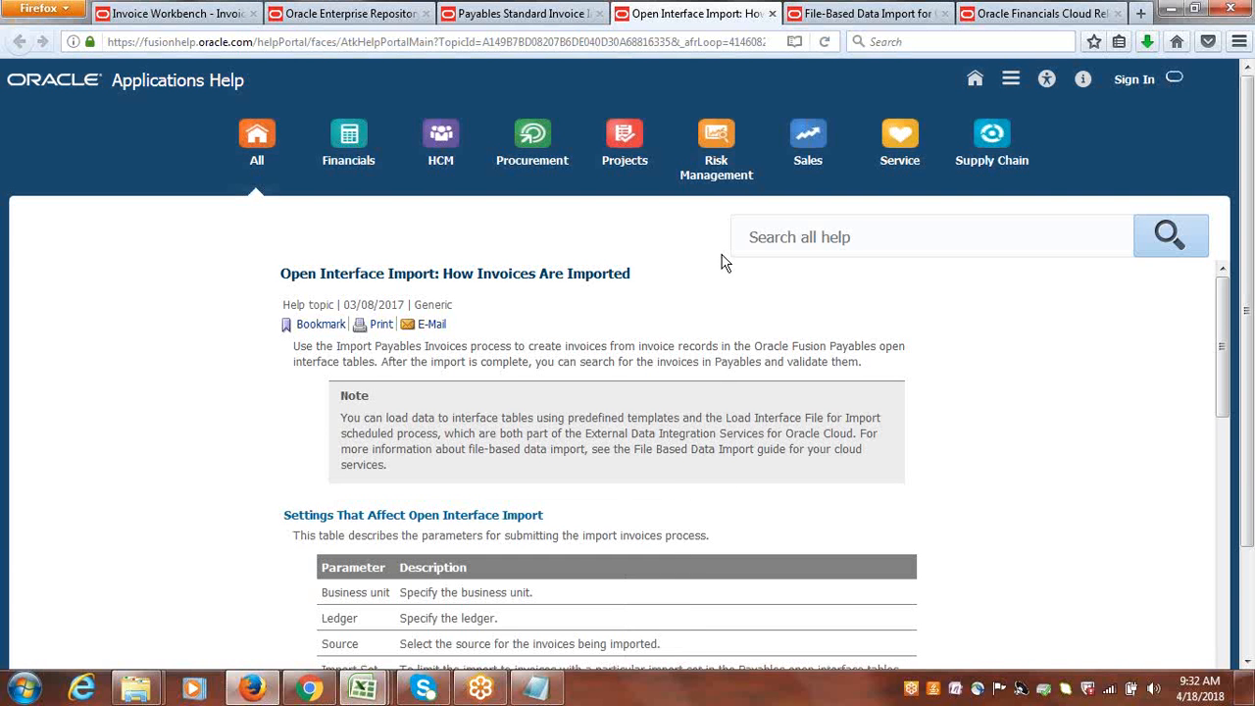
Read through the invoice import topic and its #NULL column table, and open the related help on Invoice Open Interface Table AP_INVOICES_INTERFACE.
{"action": "left_click_drag", "start_coordinate": [1226, 343], "coordinate": [1247, 613]}
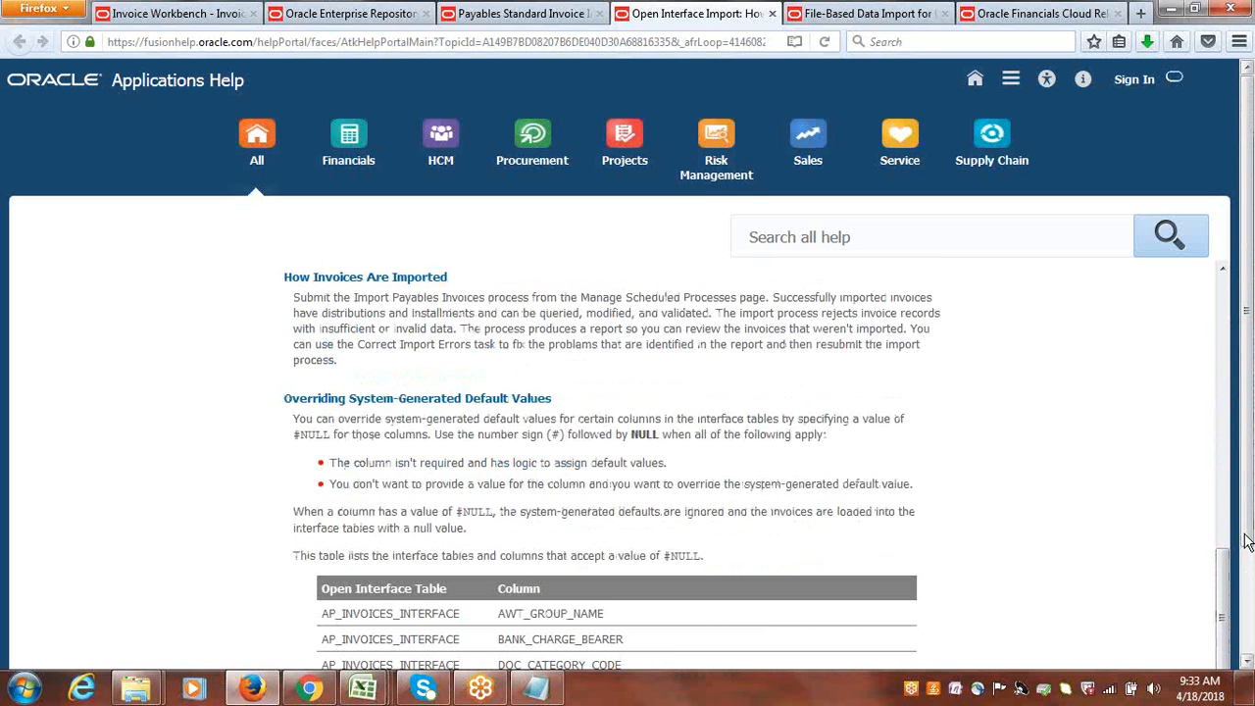
{"action": "scroll", "coordinate": [1243, 579], "scroll_direction": "down", "scroll_amount": 3}
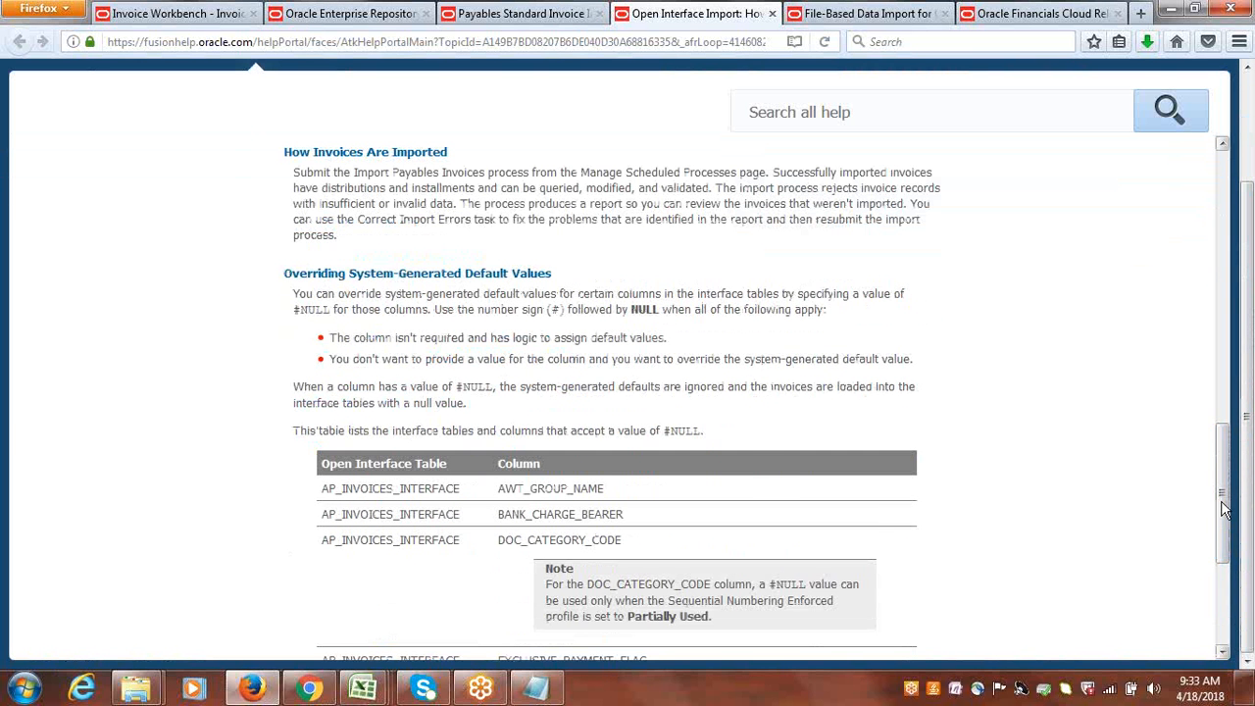
{"action": "left_click_drag", "start_coordinate": [1232, 547], "coordinate": [1233, 628]}
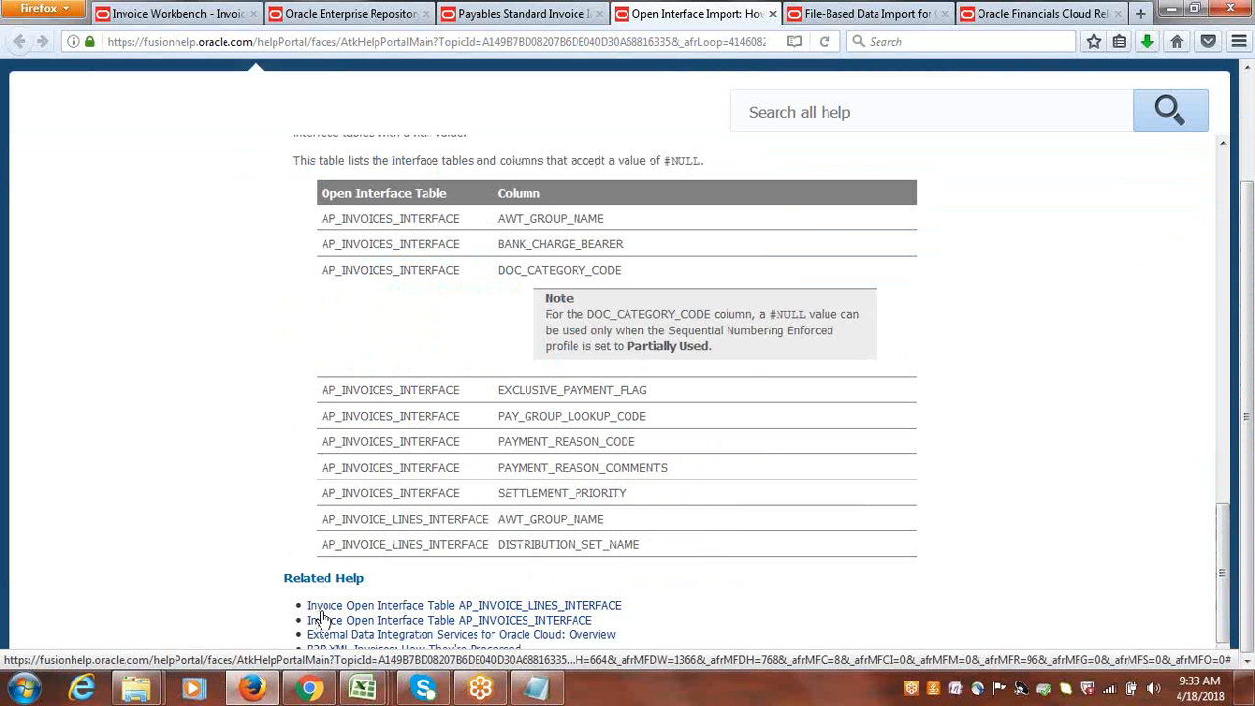
{"action": "mouse_move", "coordinate": [322, 614]}
{"action": "left_click", "coordinate": [530, 622]}
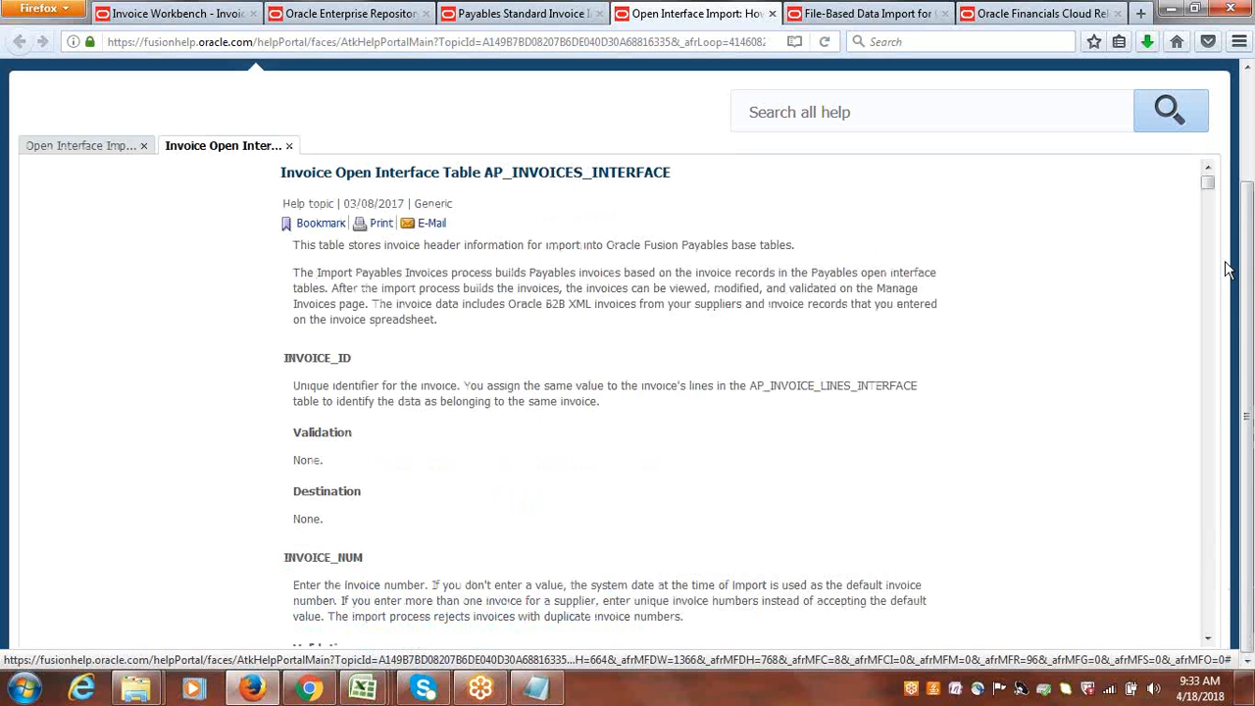
Examine the column descriptions, validations and destinations in the AP_INVOICES_INTERFACE help topic, from INVOICE_NUM through TERMS_NAME to CREATED_BY.
{"action": "left_click_drag", "start_coordinate": [1208, 190], "coordinate": [1210, 197]}
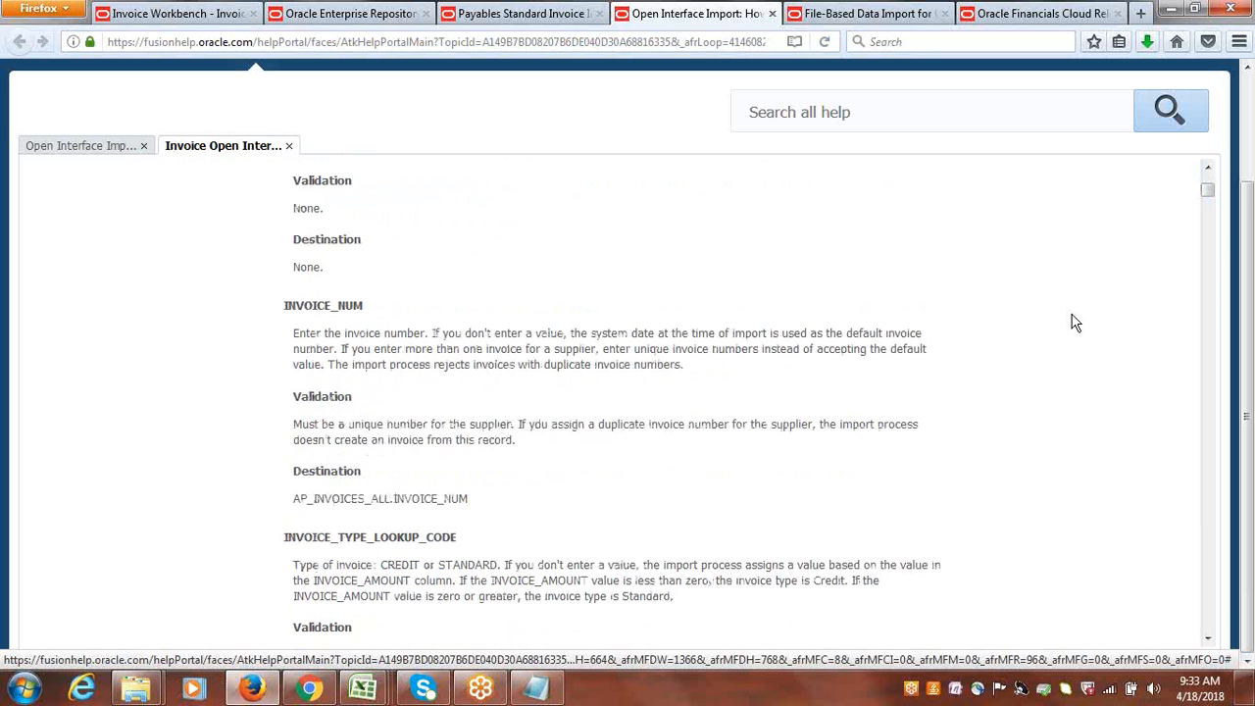
{"action": "left_click_drag", "start_coordinate": [1209, 193], "coordinate": [1243, 310]}
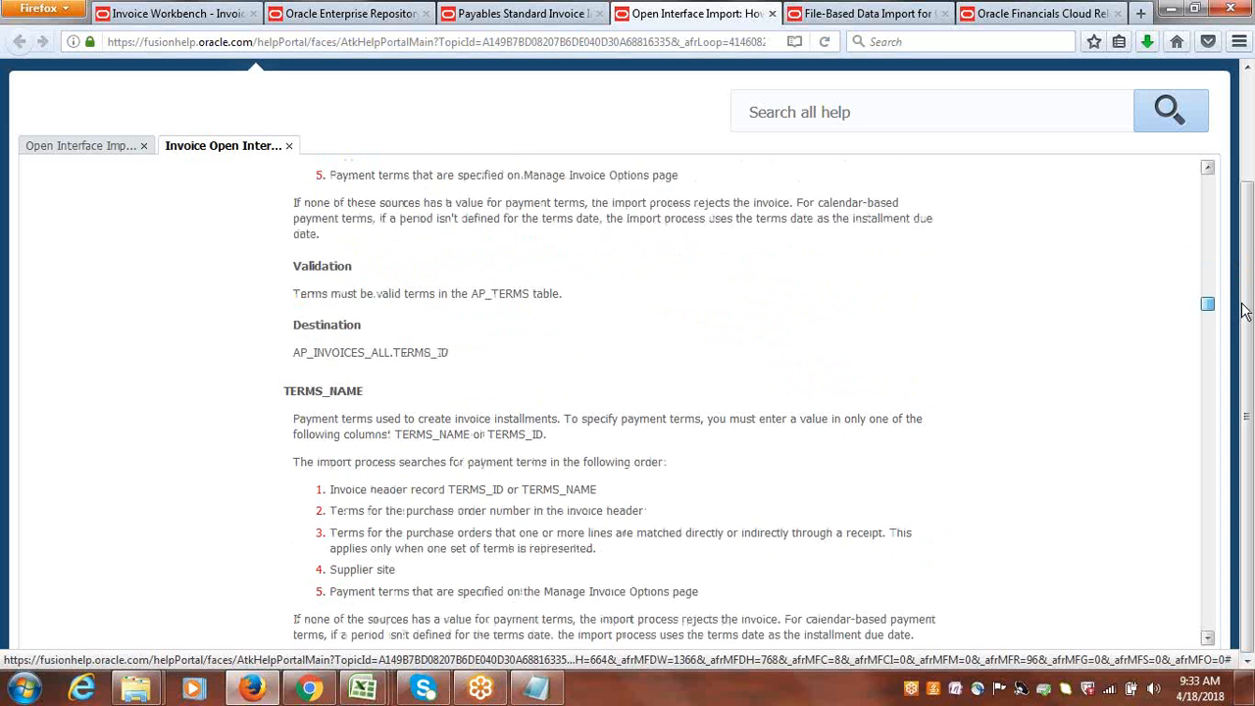
{"action": "left_click_drag", "start_coordinate": [1244, 310], "coordinate": [1246, 359]}
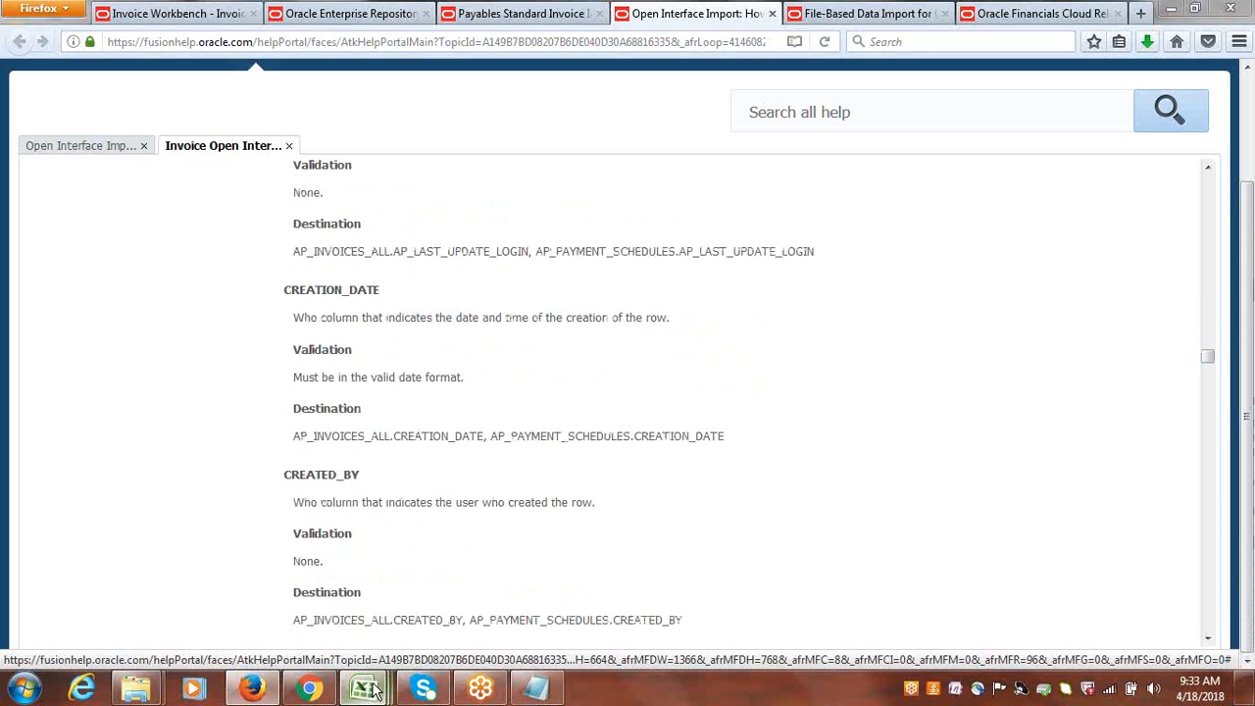
Switch to PayablesStandardInvoiceImportTemplate.xlsm in Excel and examine the Invoice Date, Payment Terms and Terms Date columns on the AP_INVOICES_INTERFACE sheet.
{"action": "mouse_move", "coordinate": [374, 691]}
{"action": "left_click", "coordinate": [506, 616]}
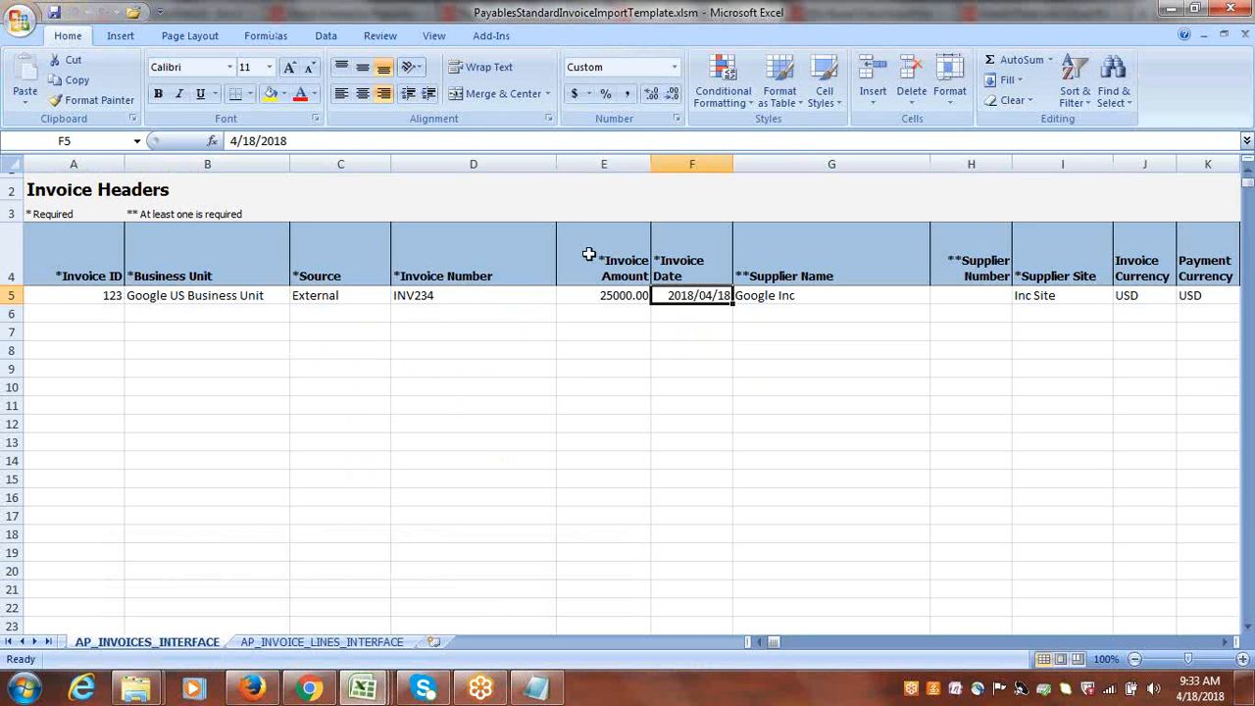
{"action": "left_click", "coordinate": [722, 229]}
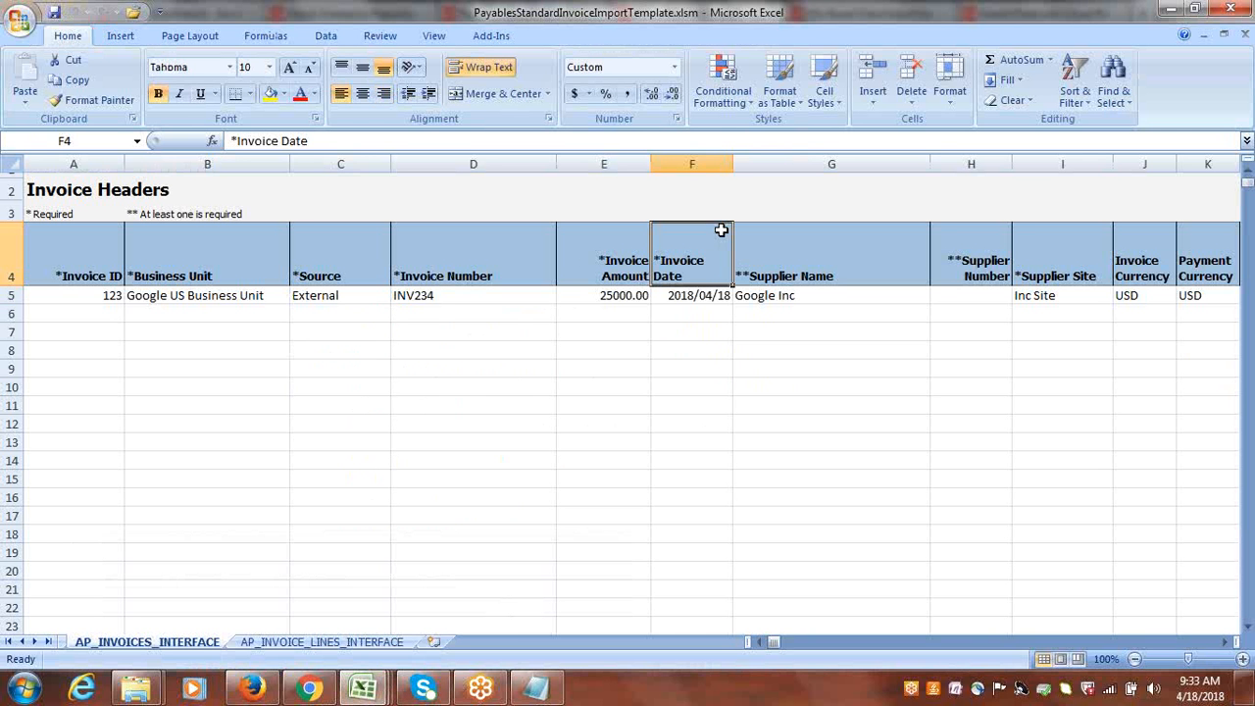
{"action": "left_click_drag", "start_coordinate": [776, 640], "coordinate": [803, 639]}
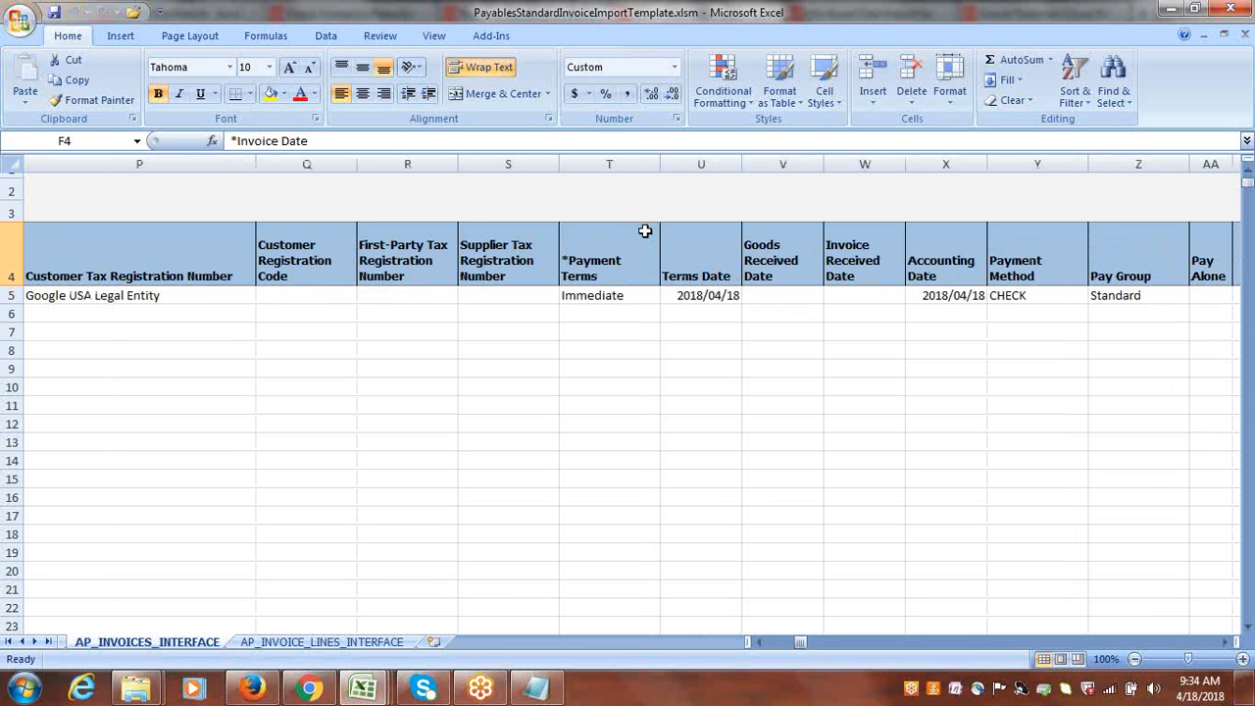
{"action": "left_click", "coordinate": [708, 296]}
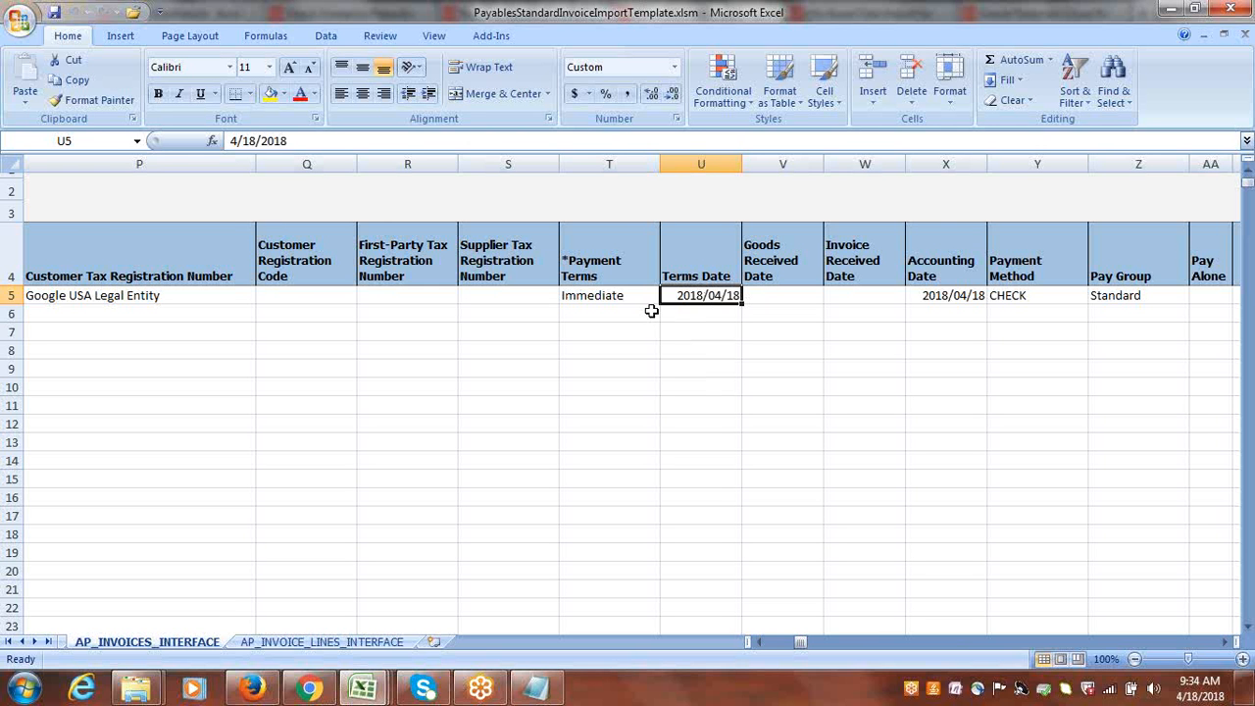
{"action": "double_click", "coordinate": [636, 265]}
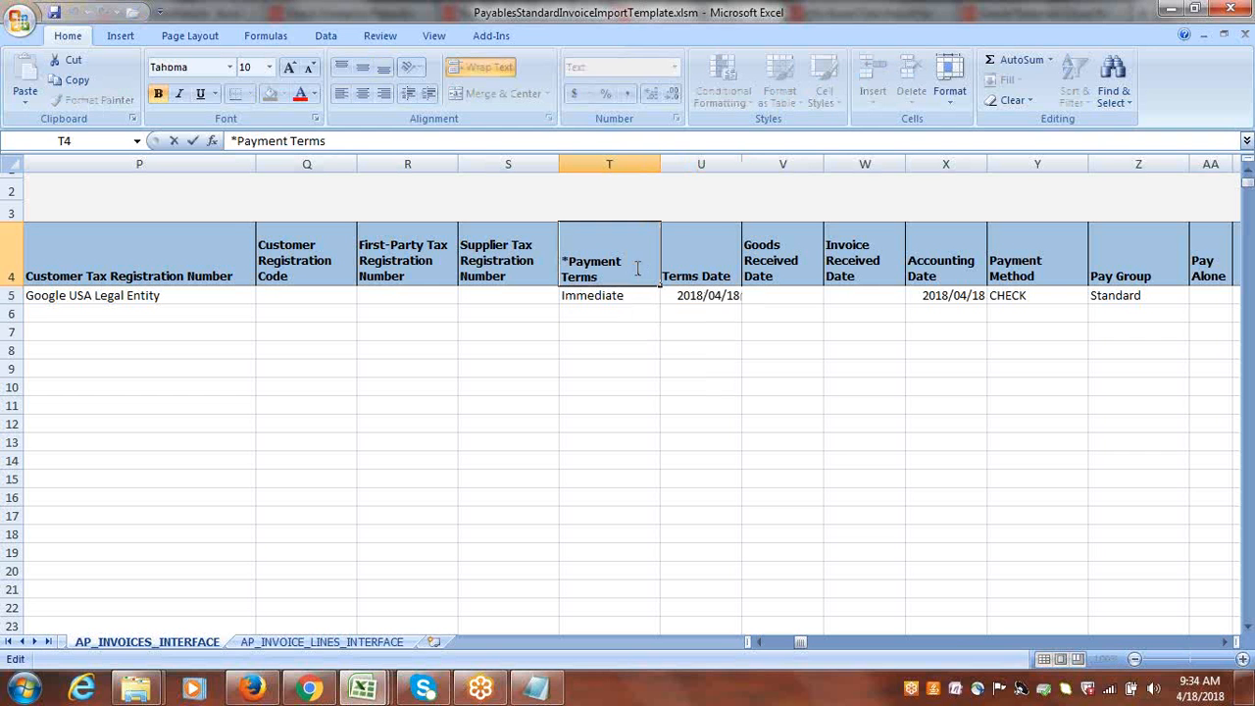
{"action": "key", "text": "Escape"}
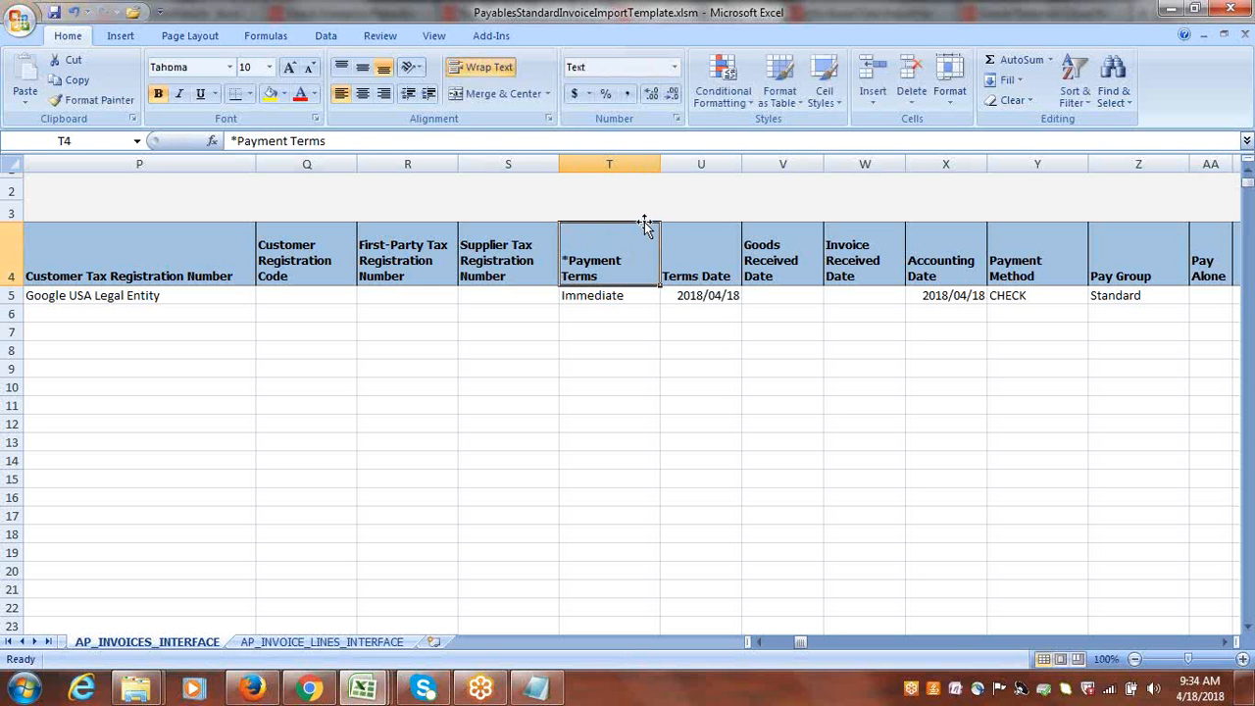
{"action": "left_click", "coordinate": [701, 326]}
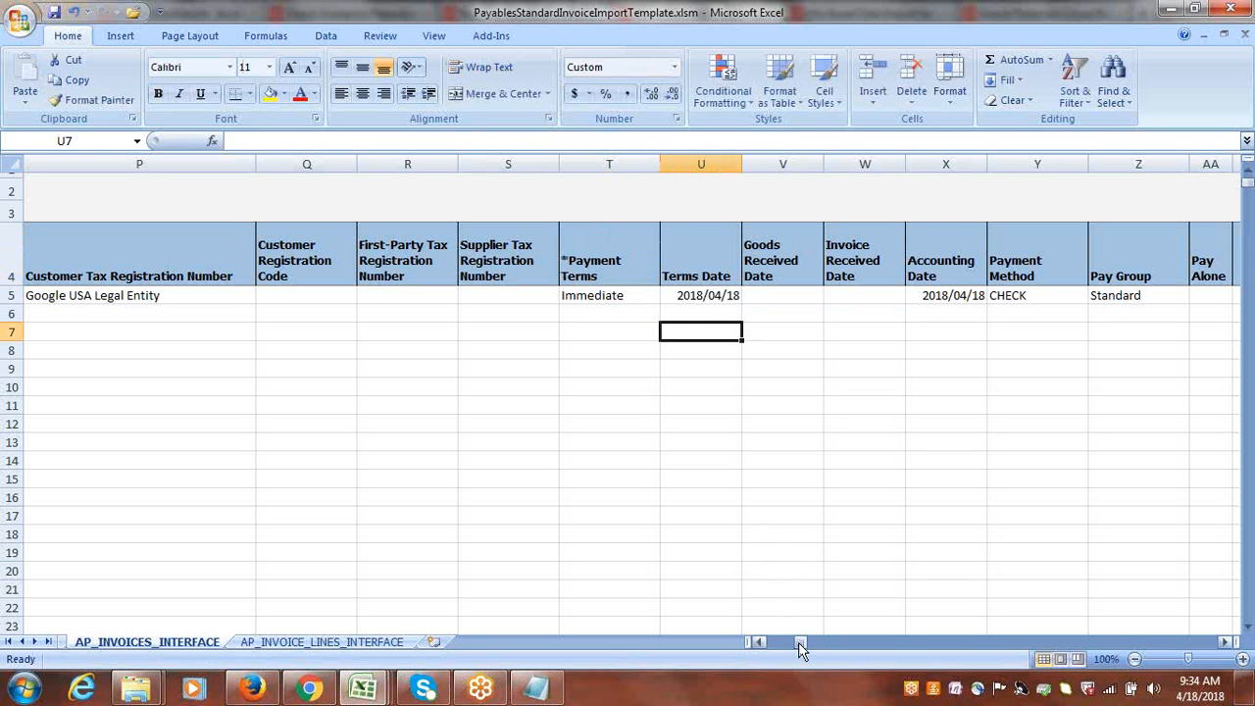
{"action": "left_click_drag", "start_coordinate": [798, 643], "coordinate": [753, 642]}
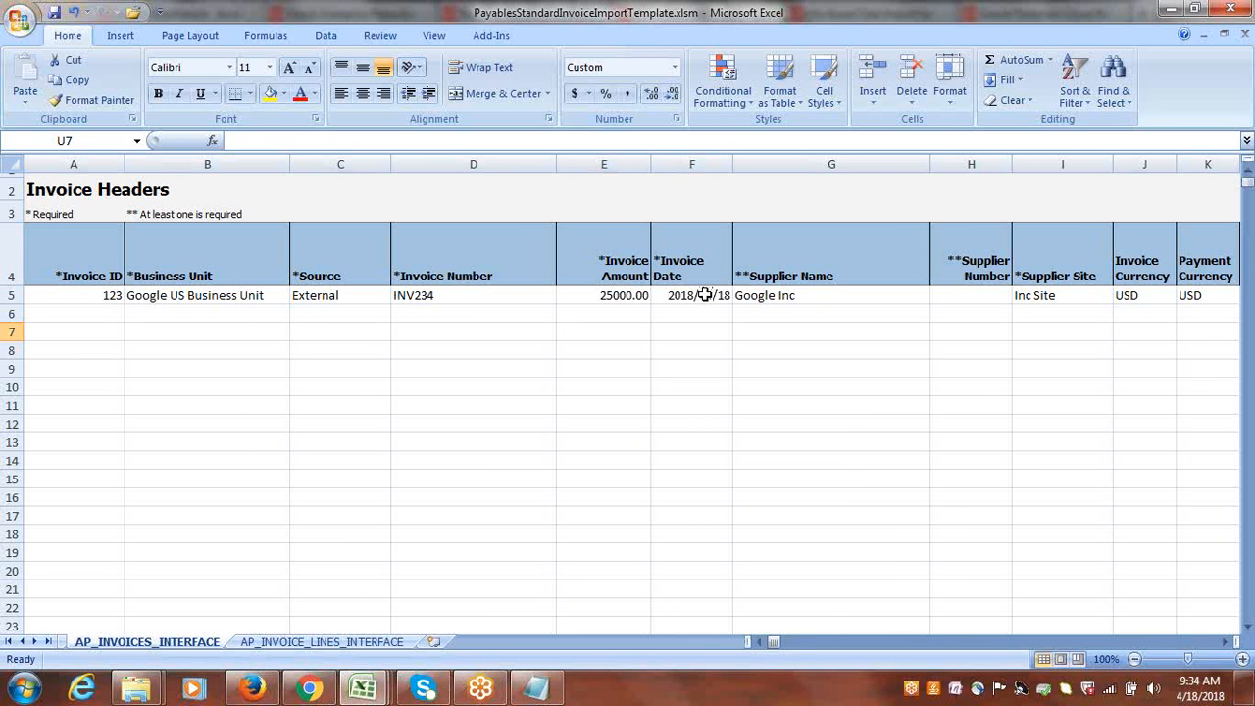
{"action": "left_click", "coordinate": [710, 223]}
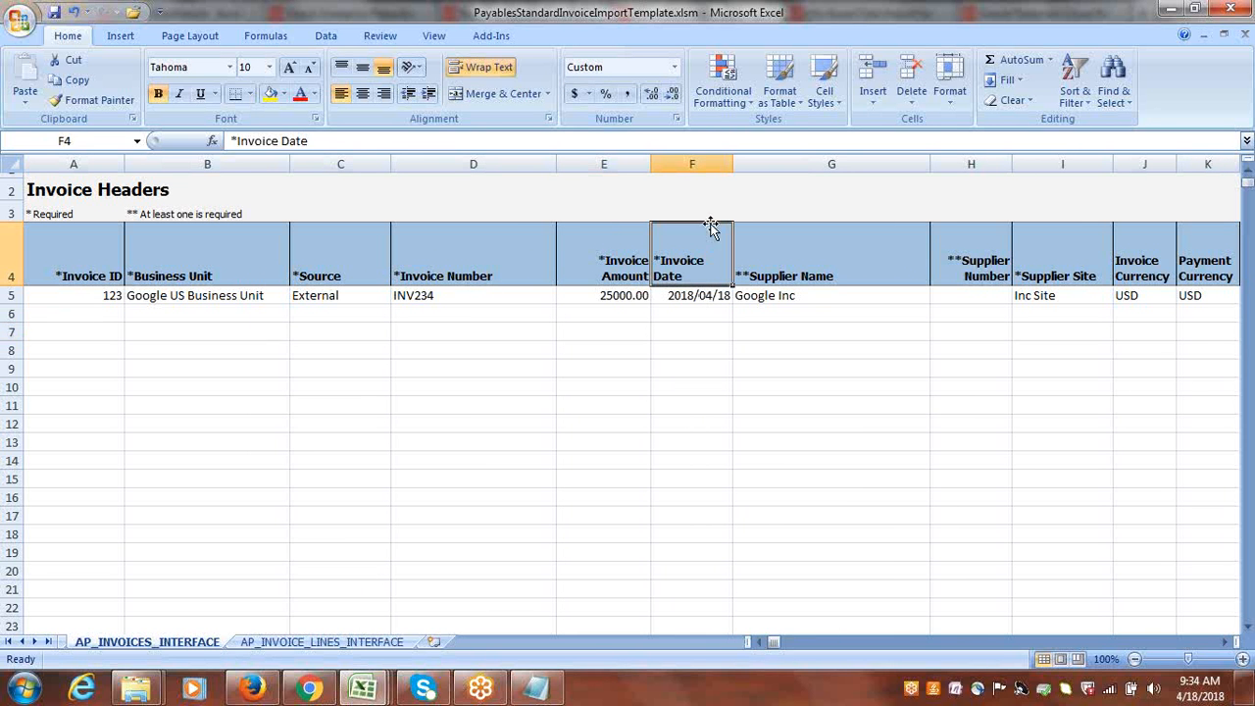
{"action": "left_click", "coordinate": [718, 438]}
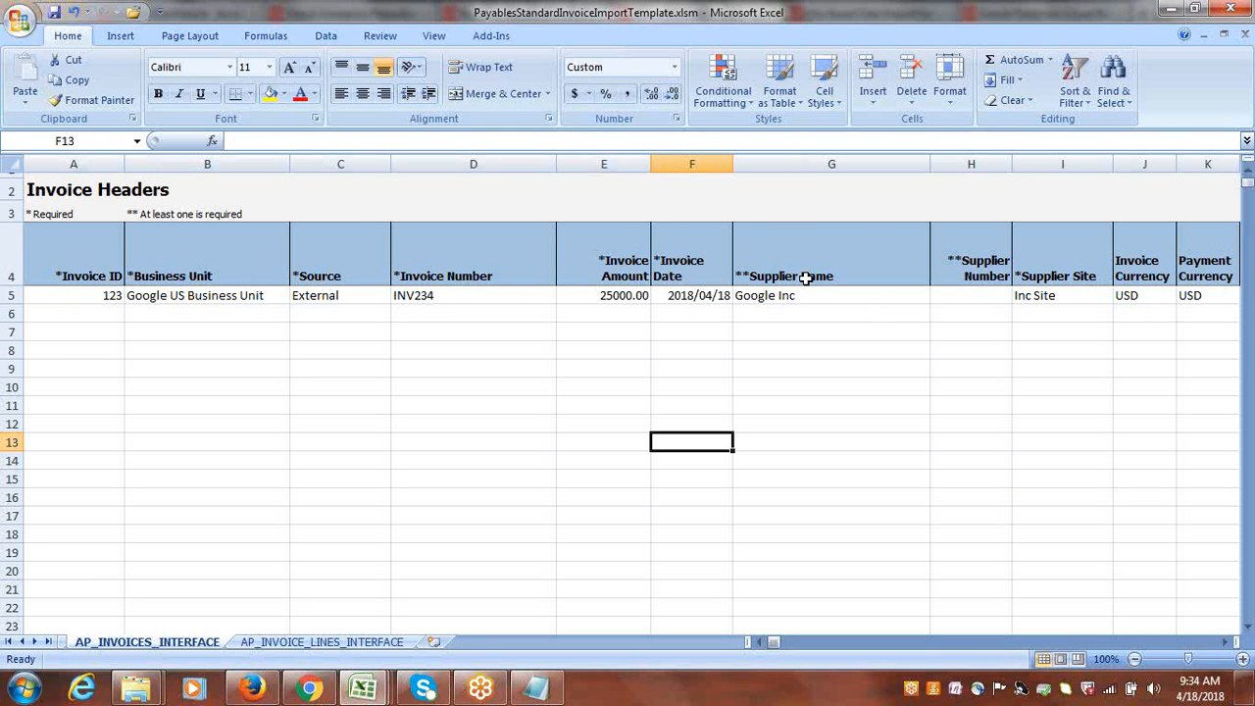
Close PayablesStandardInvoiceImportTemplate.xlsm and CorrectImportErrors-2.xlsx without saving their changes.
{"action": "left_click", "coordinate": [1237, 10]}
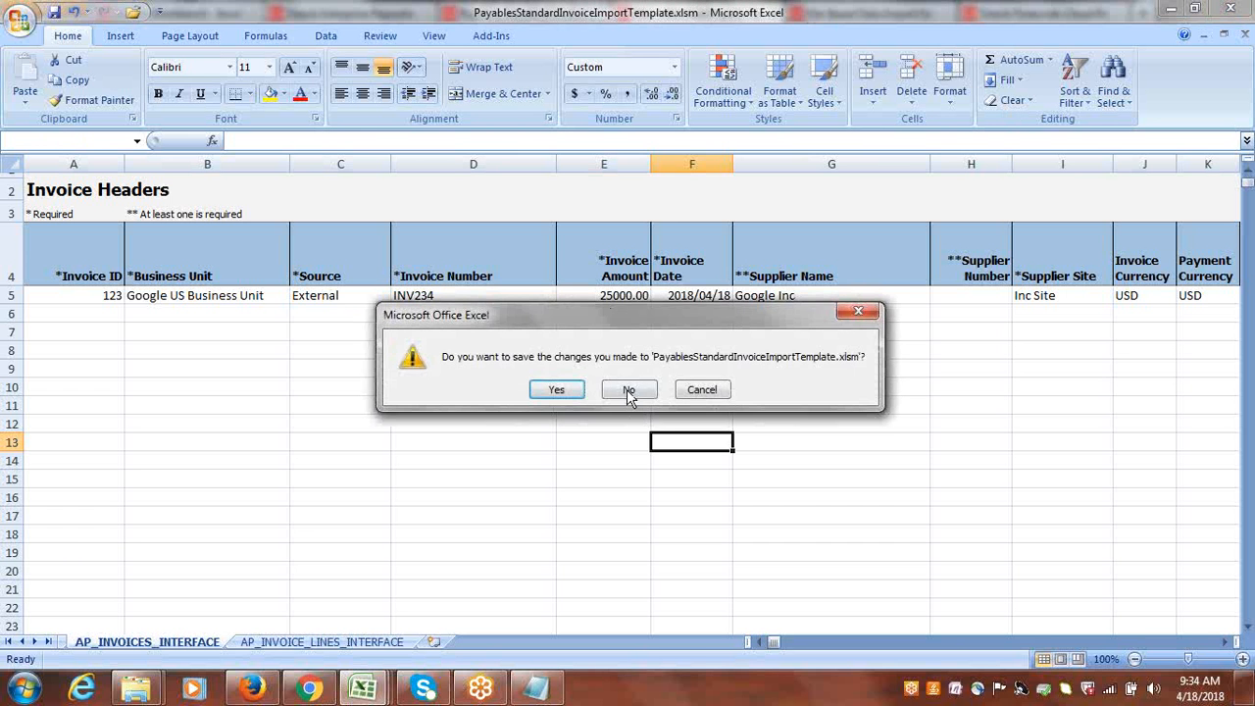
{"action": "left_click", "coordinate": [628, 390]}
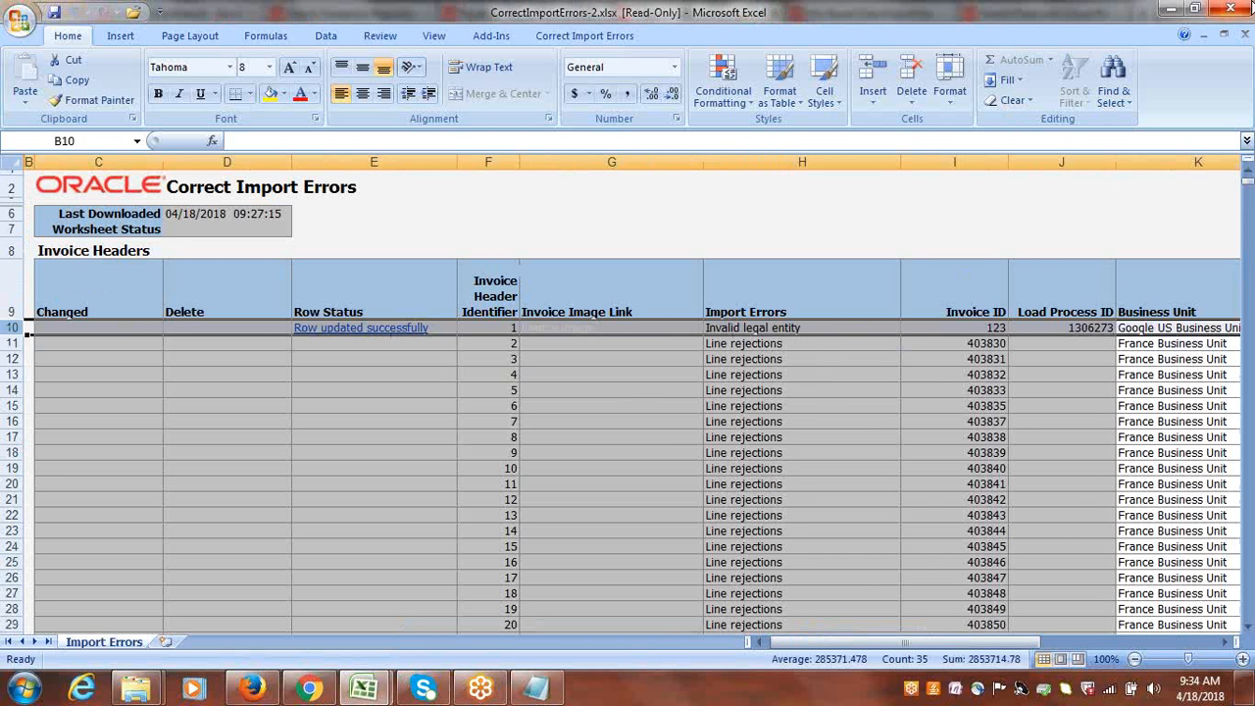
{"action": "left_click", "coordinate": [1246, 10]}
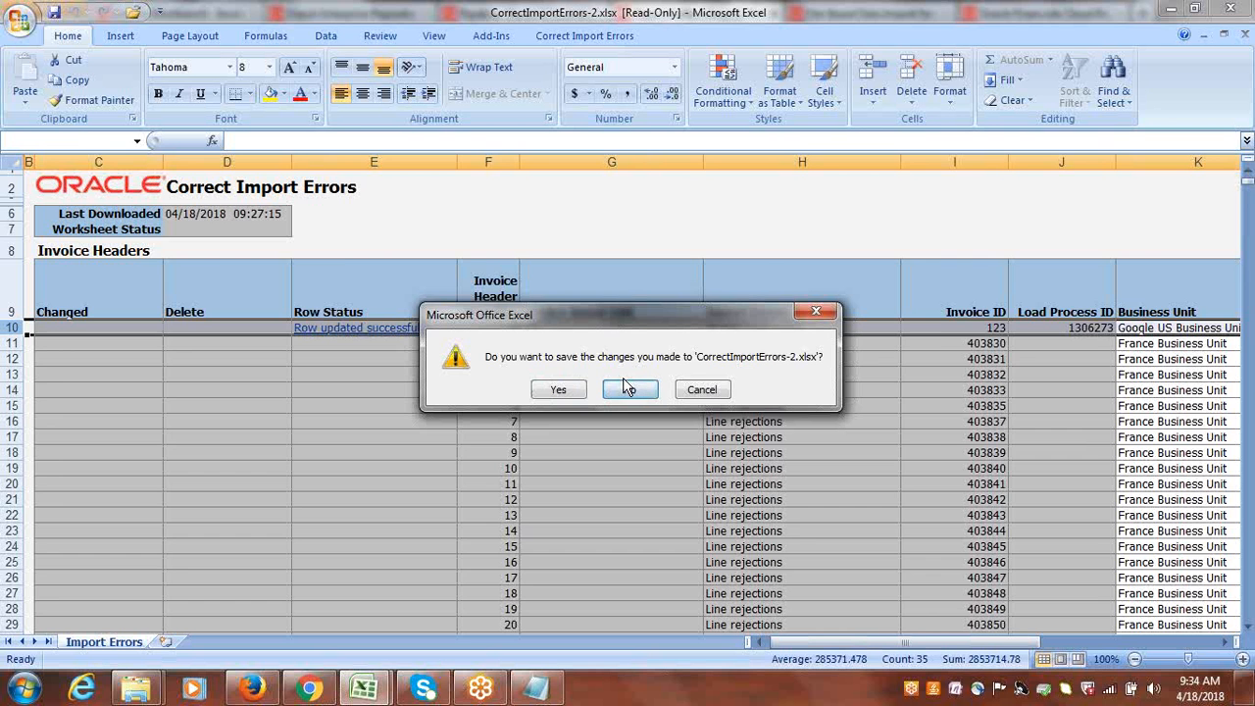
{"action": "left_click", "coordinate": [628, 390]}
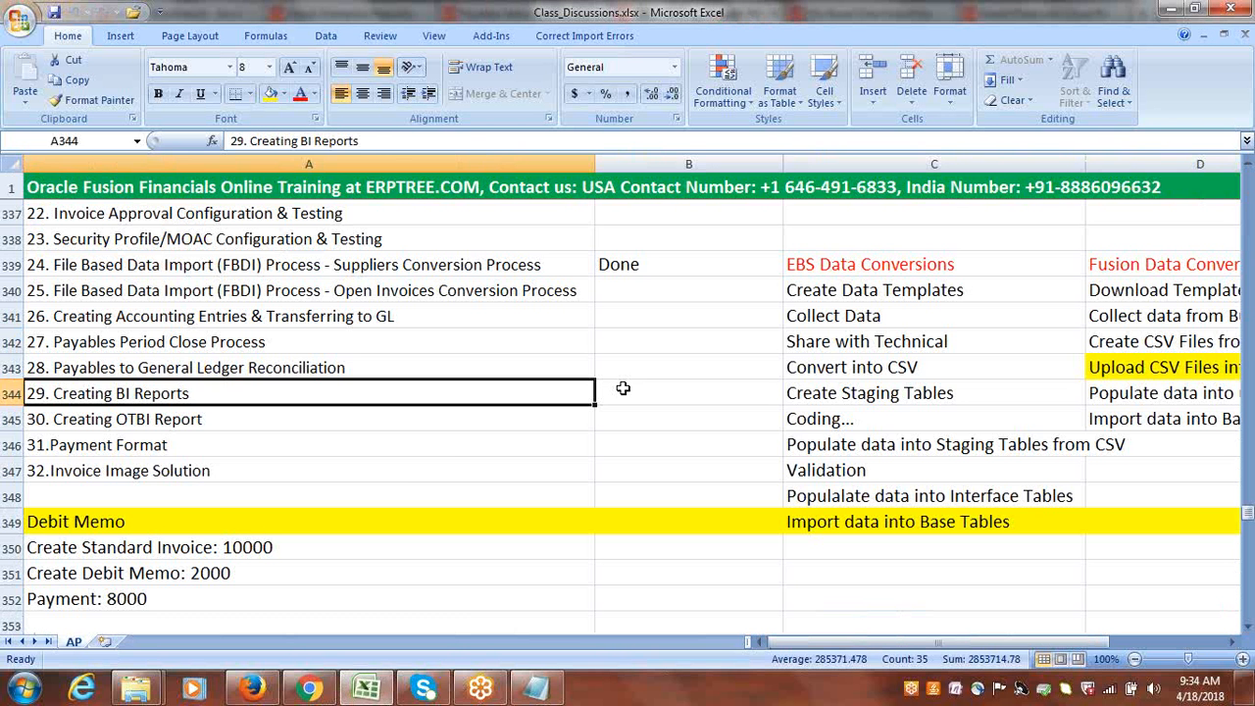
Review the Payables training topics in Class_Discussions.xlsx, from 24. File Based Data Import (FBDI) Process to 32.Invoice Image Solution.
{"action": "left_click", "coordinate": [398, 479]}
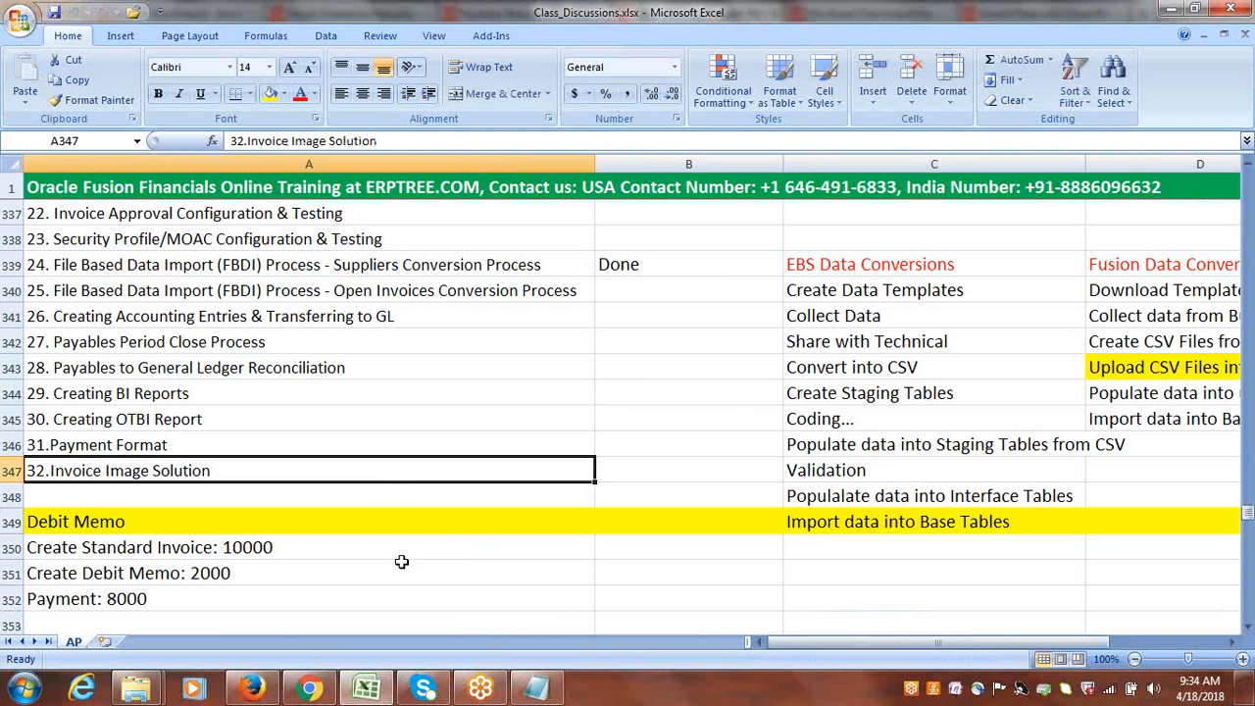
{"action": "left_click", "coordinate": [1085, 20]}
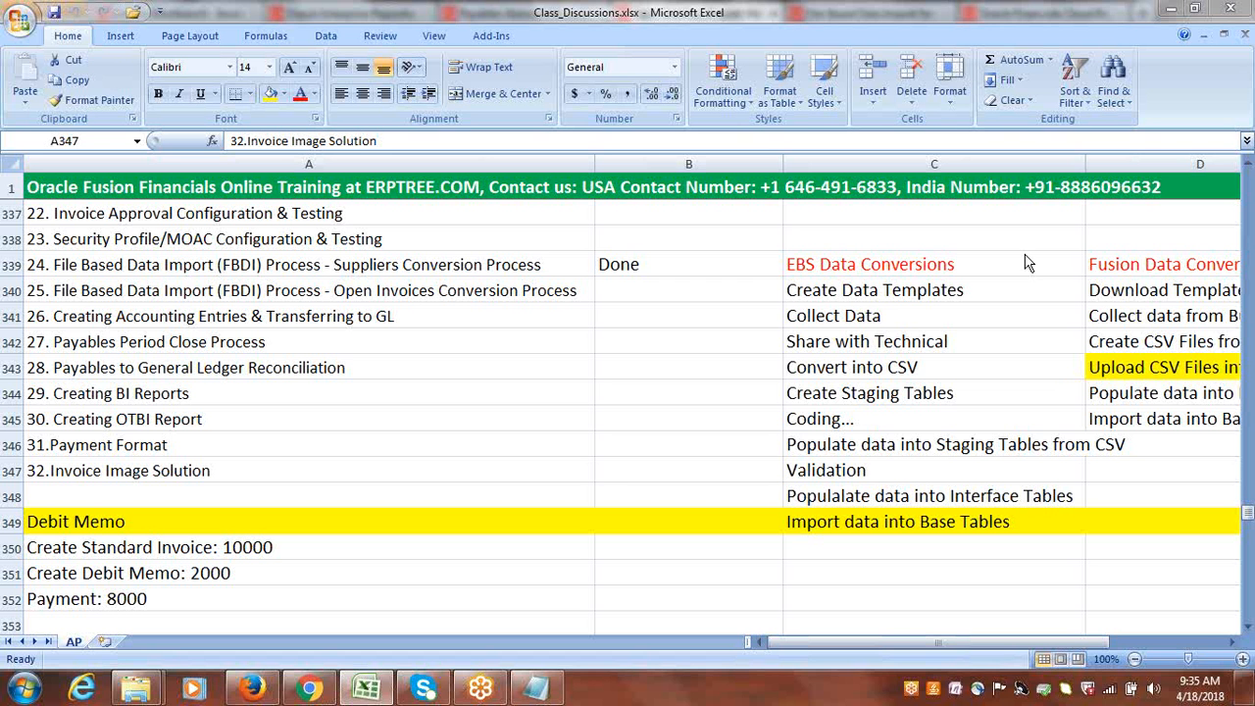
{"action": "left_click", "coordinate": [669, 340]}
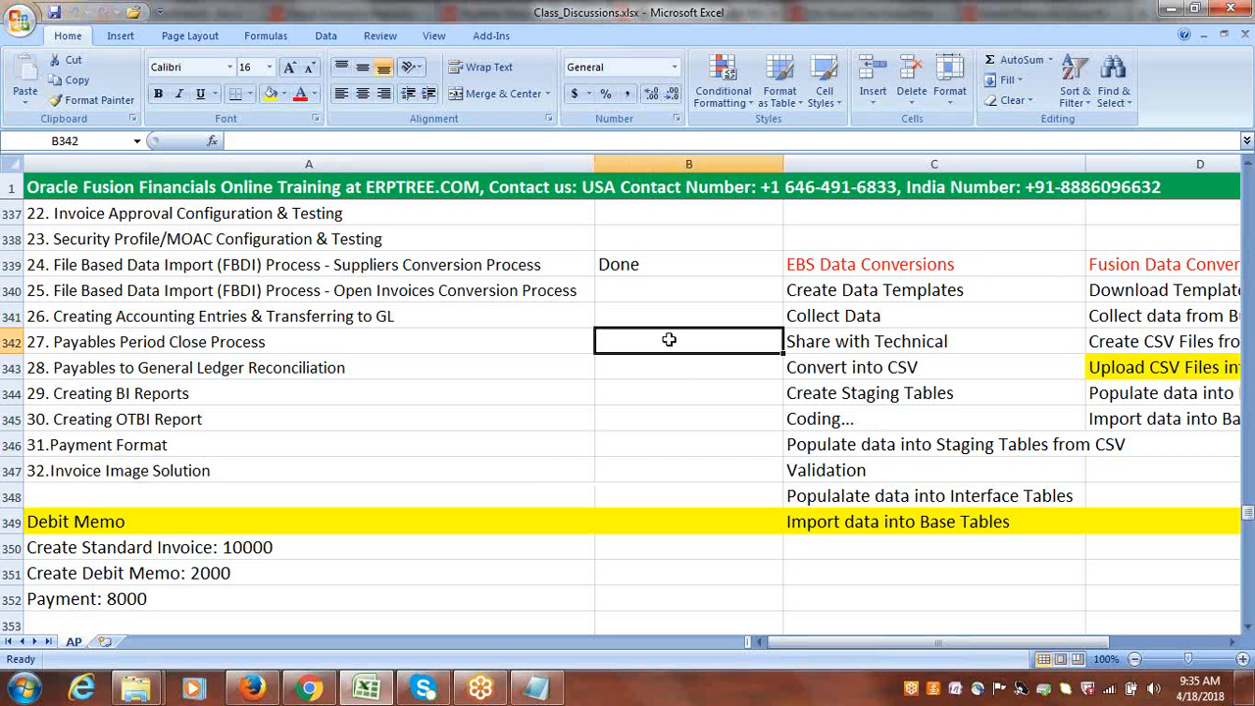